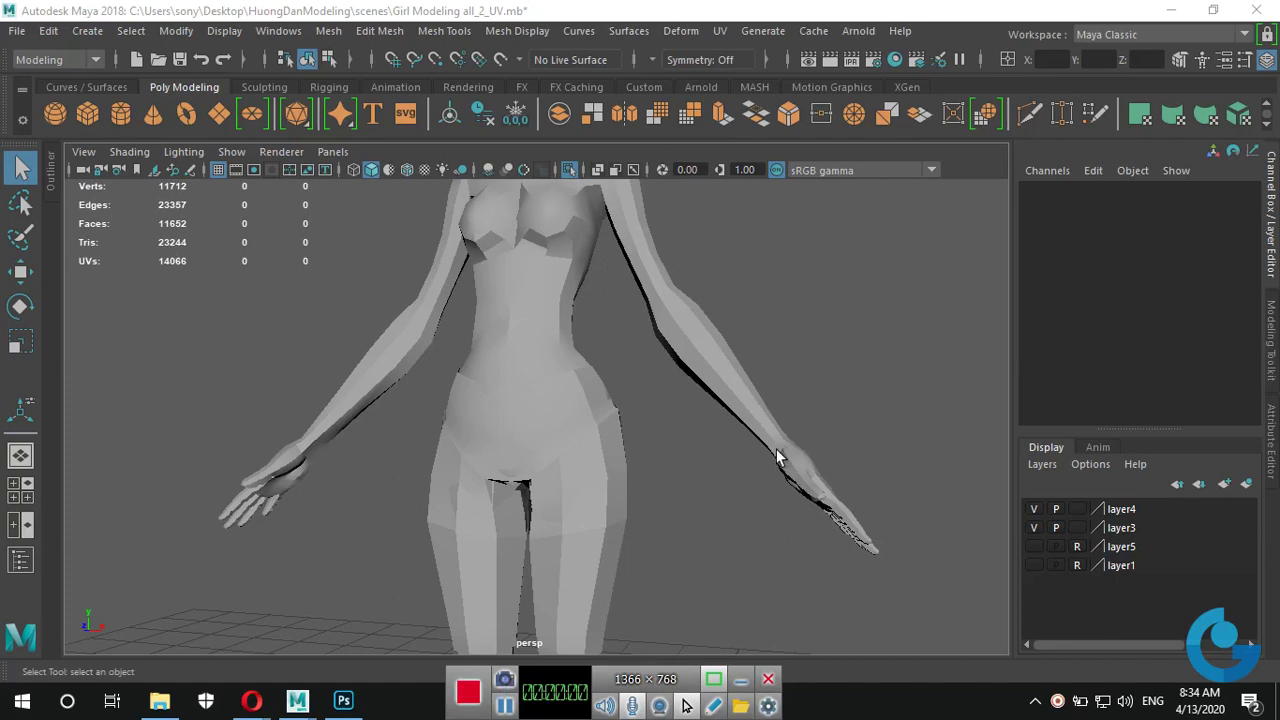
Select the Quan pants mesh and move in close to it.
{"action": "left_click", "coordinate": [644, 476]}
{"action": "left_click", "coordinate": [576, 409]}
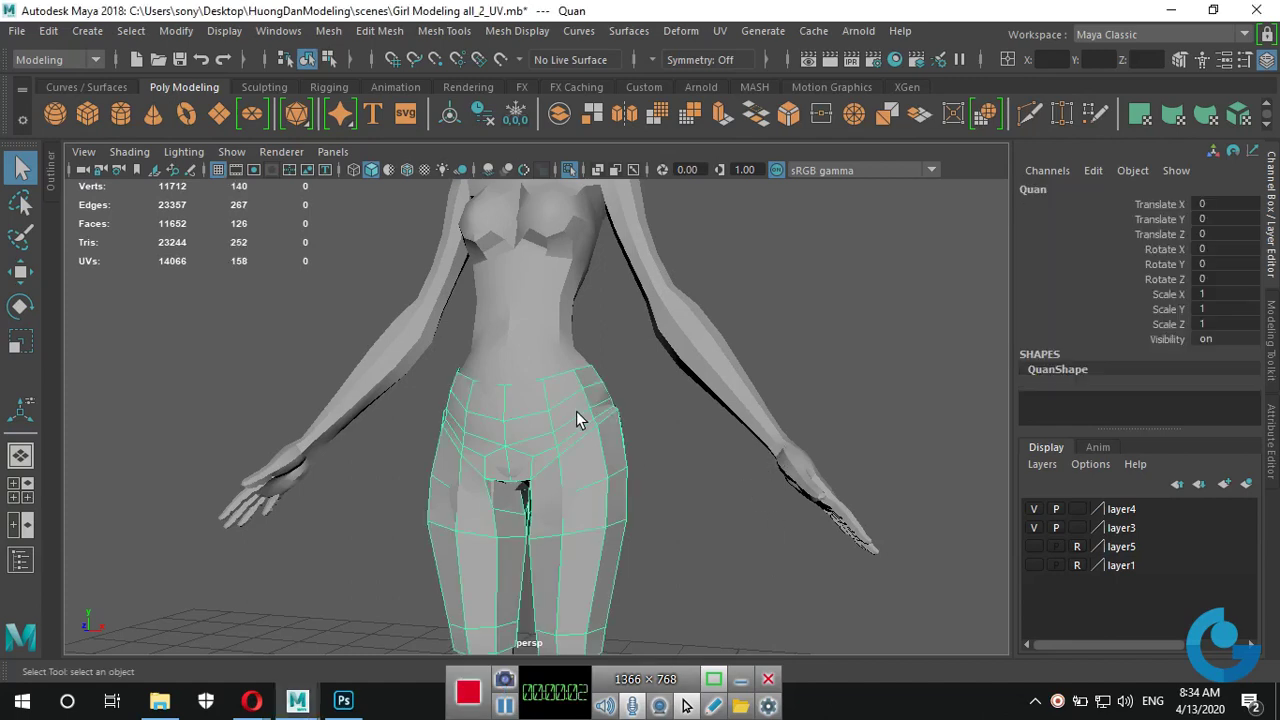
{"action": "right_click_drag", "start_coordinate": [576, 411], "coordinate": [551, 339], "text": "alt"}
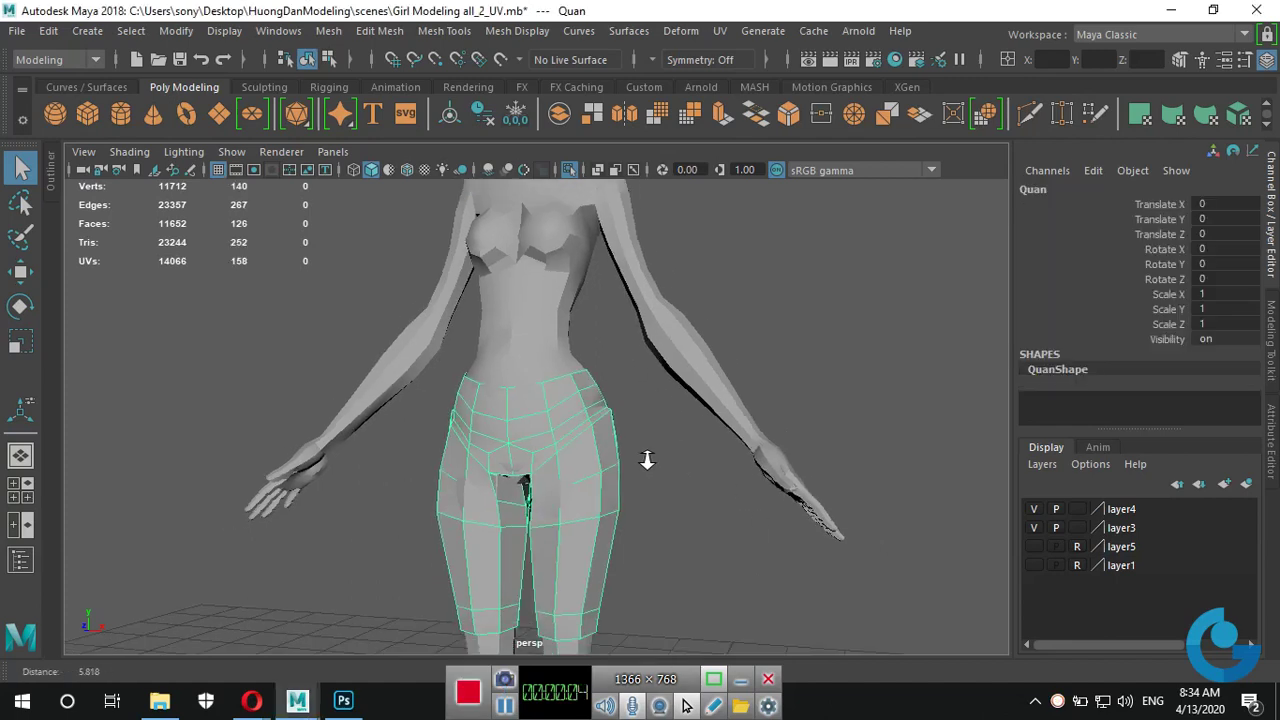
{"action": "left_click_drag", "start_coordinate": [646, 457], "coordinate": [630, 470], "text": "alt"}
{"action": "right_click_drag", "start_coordinate": [630, 470], "coordinate": [650, 505], "text": "alt"}
{"action": "left_click_drag", "start_coordinate": [650, 505], "coordinate": [608, 514], "text": "alt"}
{"action": "right_click_drag", "start_coordinate": [608, 514], "coordinate": [690, 518], "text": "alt"}
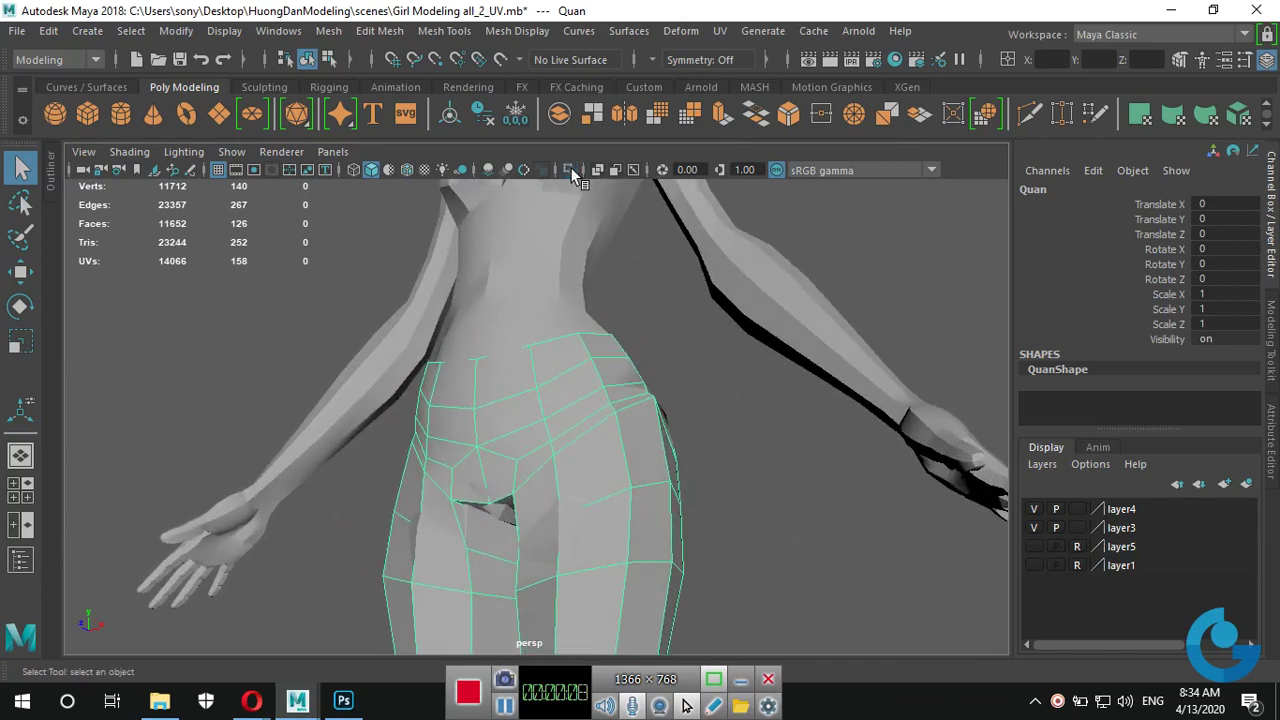
Isolate the pants mesh and orbit it from front, rear, side and above.
{"action": "left_click", "coordinate": [569, 169]}
{"action": "left_click_drag", "start_coordinate": [614, 472], "coordinate": [500, 477], "text": "alt"}
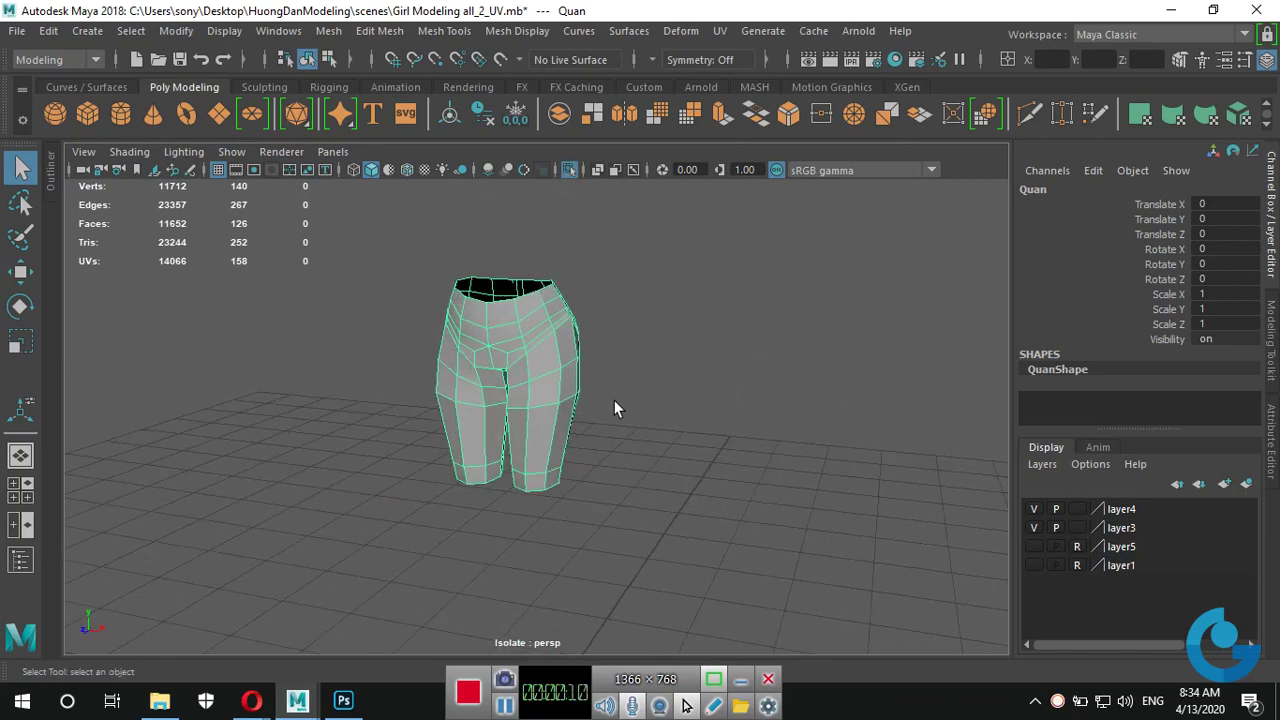
{"action": "right_click_drag", "start_coordinate": [500, 477], "coordinate": [623, 514], "text": "alt"}
{"action": "mouse_move", "coordinate": [623, 514]}
{"action": "left_mouse_down", "text": "alt"}
{"action": "mouse_move", "coordinate": [600, 432]}
{"action": "mouse_move", "coordinate": [651, 281]}
{"action": "left_mouse_up", "text": "alt"}
{"action": "mouse_move", "coordinate": [541, 381]}
{"action": "left_mouse_down", "text": "alt"}
{"action": "mouse_move", "coordinate": [608, 406]}
{"action": "mouse_move", "coordinate": [532, 275]}
{"action": "left_mouse_up", "text": "alt"}
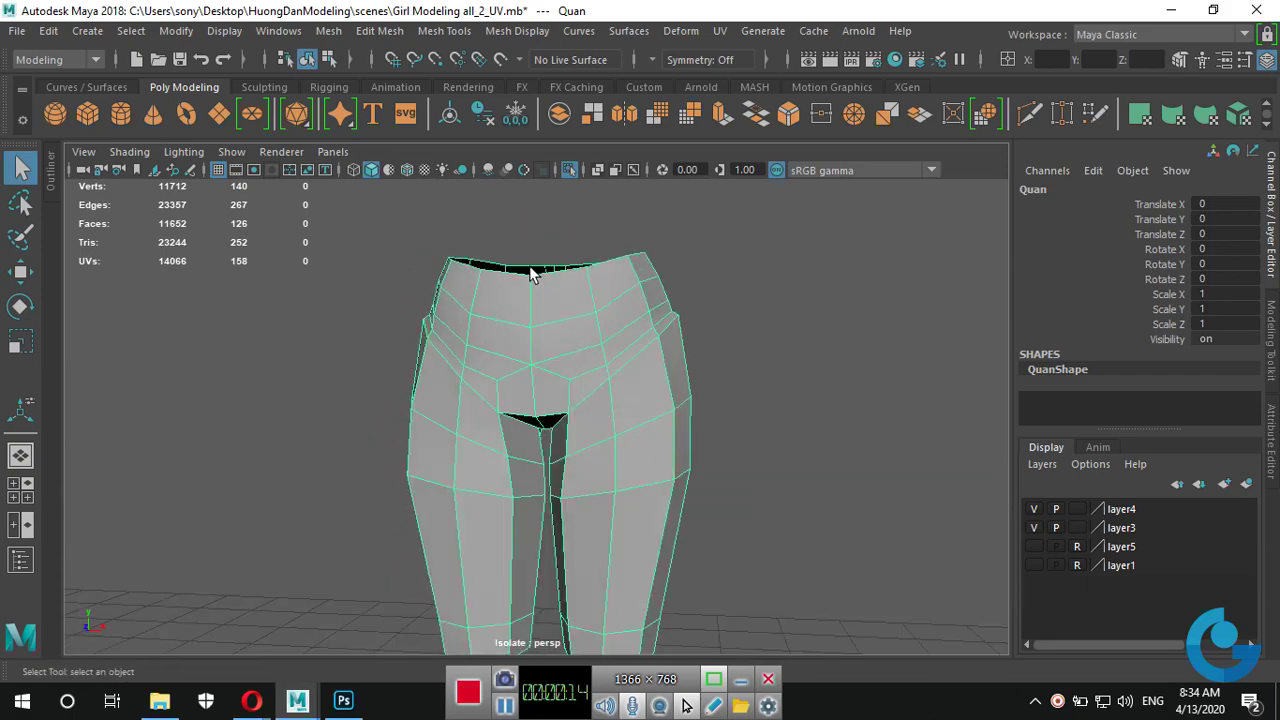
{"action": "mouse_move", "coordinate": [583, 456]}
{"action": "left_mouse_down", "text": "alt"}
{"action": "mouse_move", "coordinate": [586, 443]}
{"action": "mouse_move", "coordinate": [444, 422]}
{"action": "left_mouse_up", "text": "alt"}
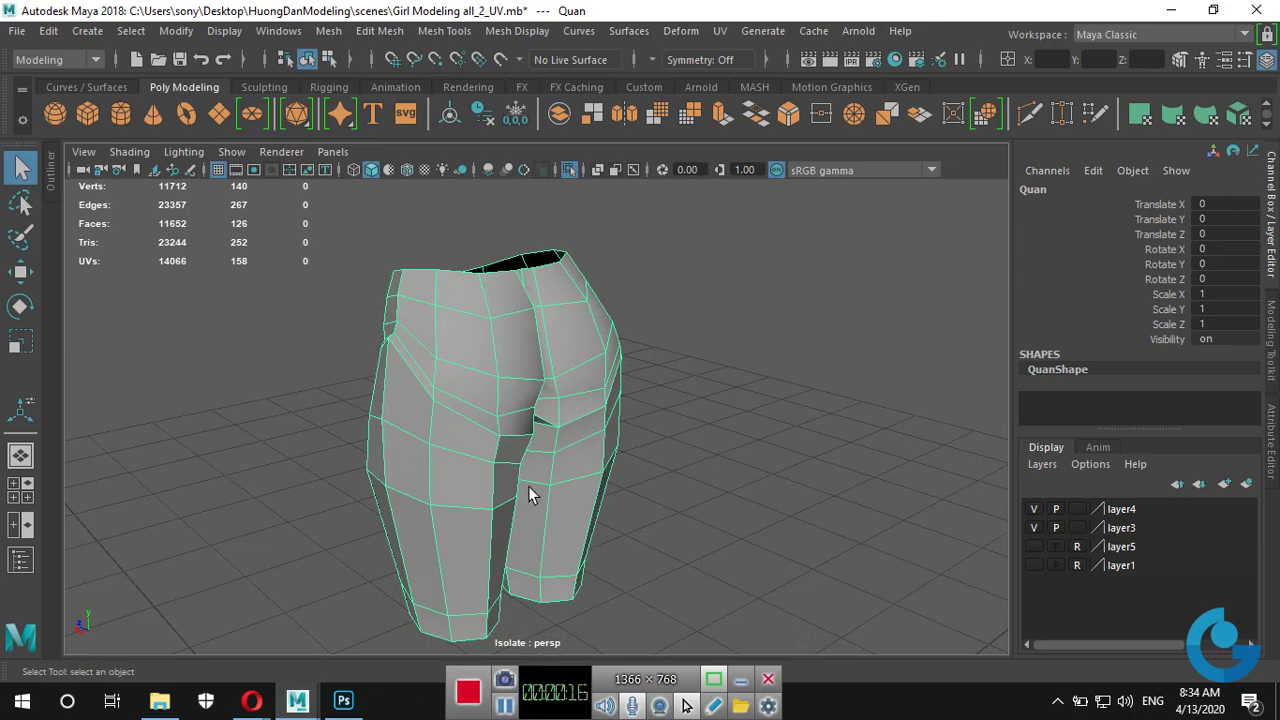
{"action": "mouse_move", "coordinate": [528, 486]}
{"action": "left_mouse_down", "text": "alt"}
{"action": "mouse_move", "coordinate": [549, 466]}
{"action": "mouse_move", "coordinate": [480, 489]}
{"action": "mouse_move", "coordinate": [583, 480]}
{"action": "mouse_move", "coordinate": [466, 470]}
{"action": "mouse_move", "coordinate": [611, 449]}
{"action": "mouse_move", "coordinate": [700, 469]}
{"action": "mouse_move", "coordinate": [909, 463]}
{"action": "mouse_move", "coordinate": [631, 488]}
{"action": "mouse_move", "coordinate": [743, 494]}
{"action": "mouse_move", "coordinate": [694, 446]}
{"action": "left_mouse_up", "text": "alt"}
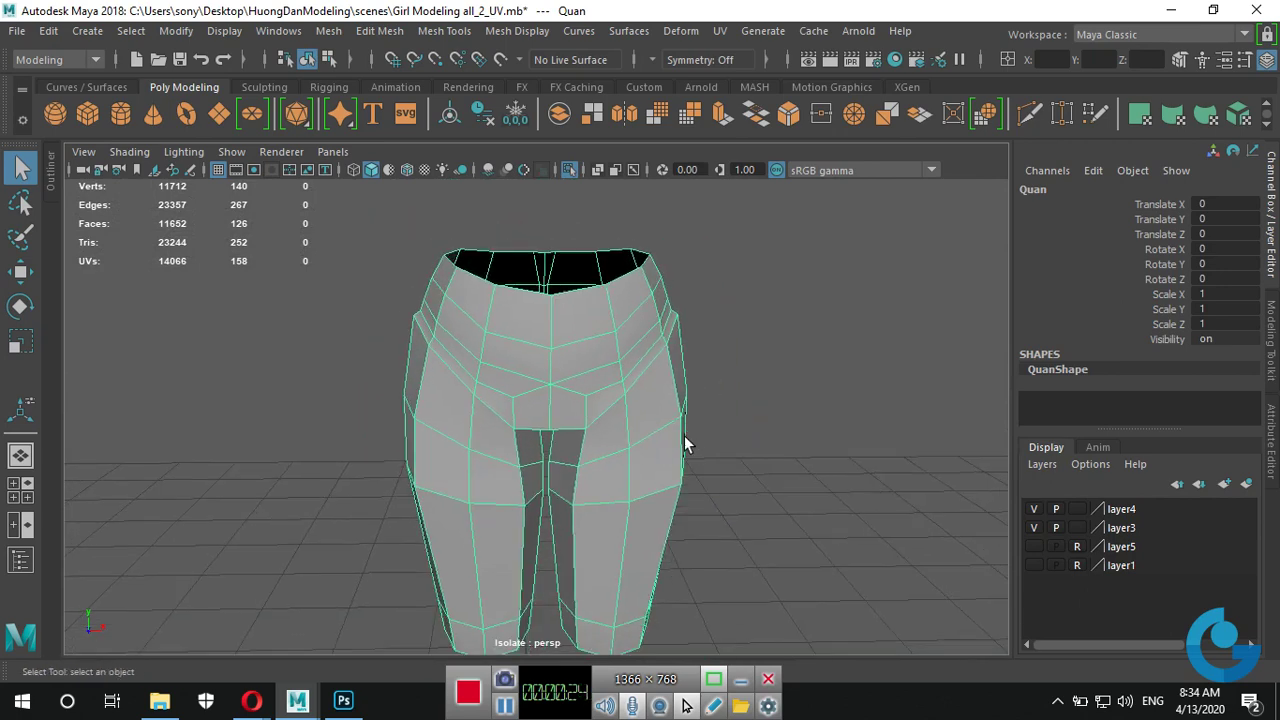
{"action": "mouse_move", "coordinate": [699, 464]}
{"action": "left_mouse_down", "text": "alt"}
{"action": "mouse_move", "coordinate": [543, 451]}
{"action": "mouse_move", "coordinate": [513, 266]}
{"action": "left_mouse_up", "text": "alt"}
{"action": "mouse_move", "coordinate": [567, 665]}
{"action": "left_mouse_down", "text": "alt"}
{"action": "mouse_move", "coordinate": [691, 426]}
{"action": "mouse_move", "coordinate": [643, 480]}
{"action": "mouse_move", "coordinate": [668, 447]}
{"action": "left_mouse_up", "text": "alt"}
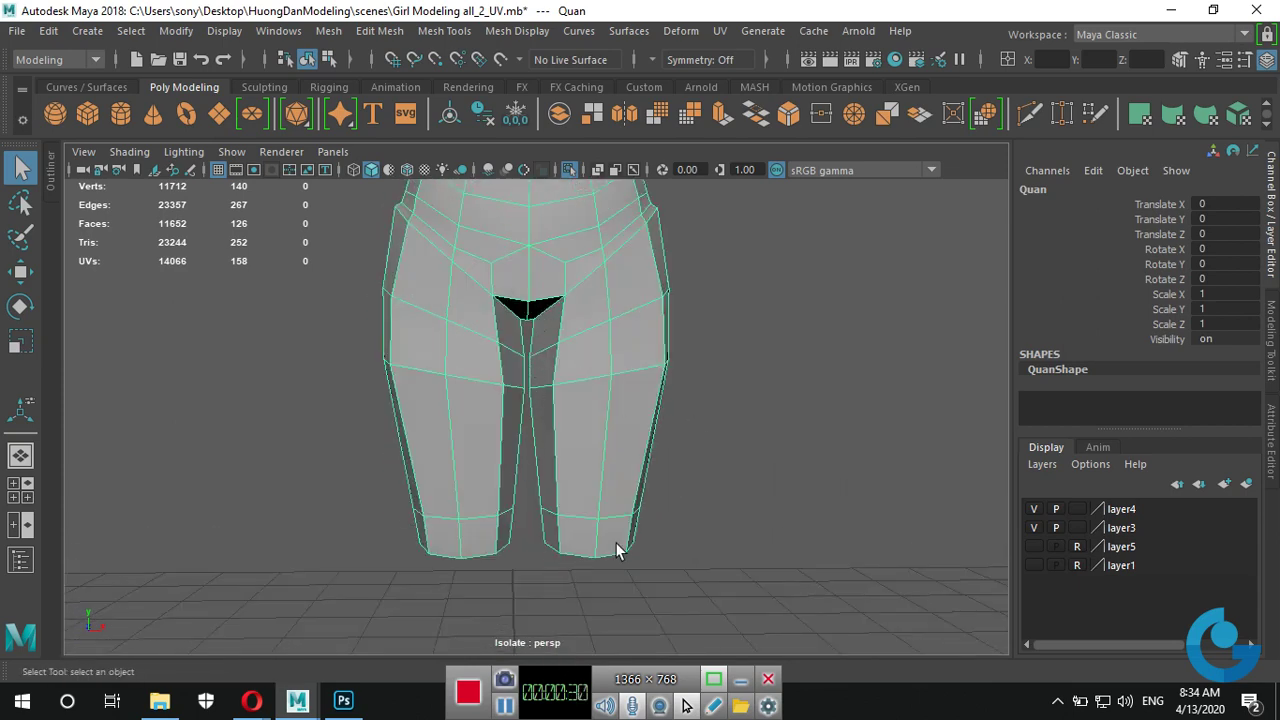
{"action": "left_click_drag", "start_coordinate": [617, 550], "coordinate": [555, 222], "text": "alt"}
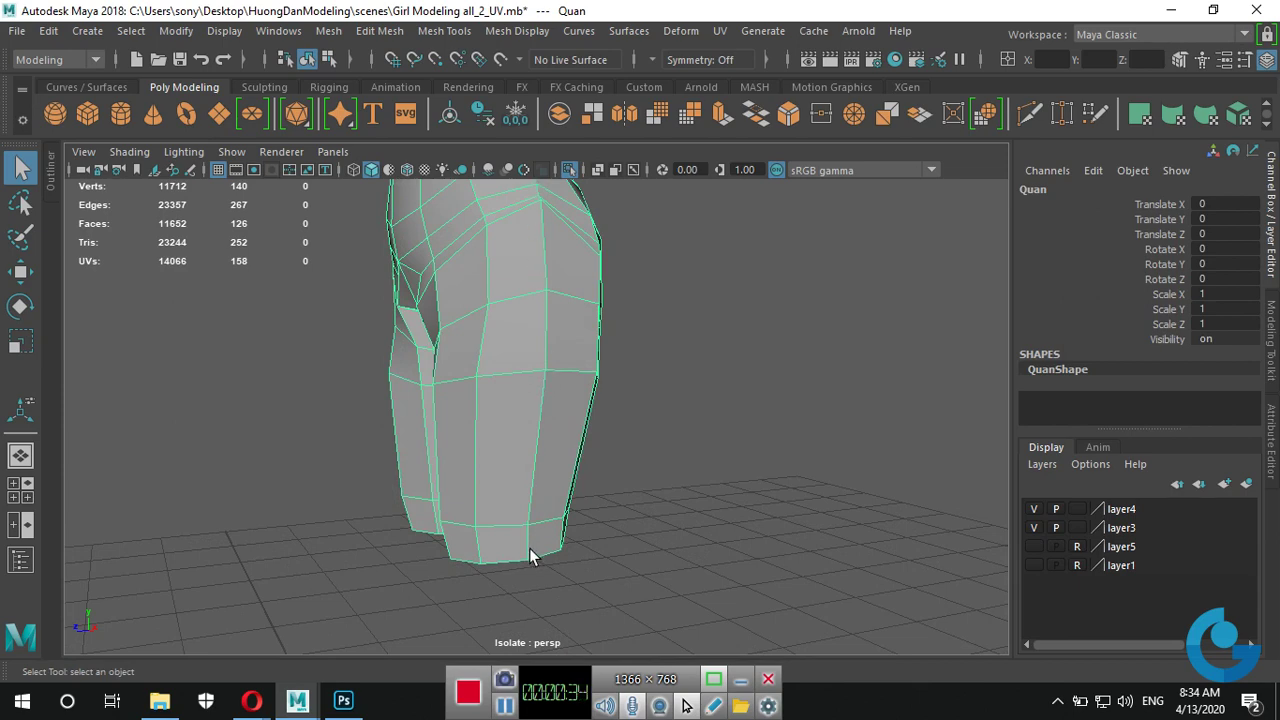
{"action": "mouse_move", "coordinate": [529, 548]}
{"action": "left_mouse_down", "text": "alt"}
{"action": "mouse_move", "coordinate": [541, 497]}
{"action": "mouse_move", "coordinate": [631, 486]}
{"action": "left_mouse_up", "text": "alt"}
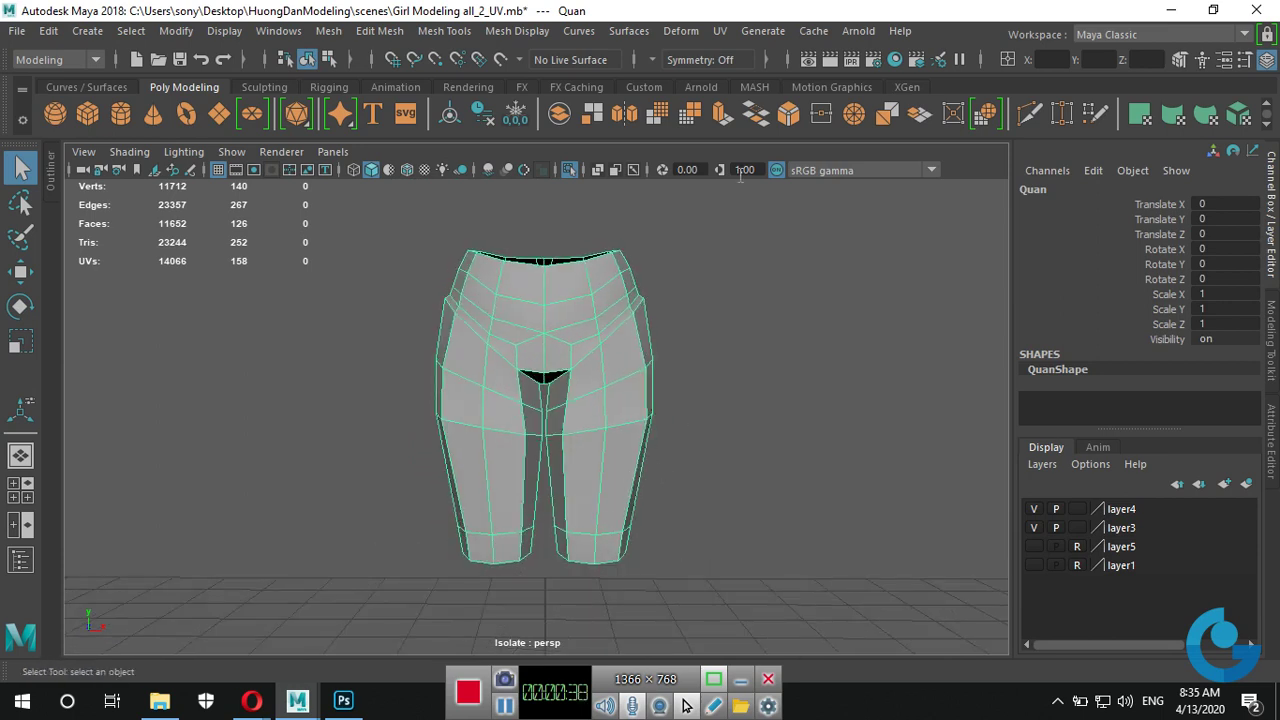
Switch to the UV Editing workspace and frame the pants in the 3D view.
{"action": "left_click", "coordinate": [1245, 35]}
{"action": "left_click", "coordinate": [1131, 151]}
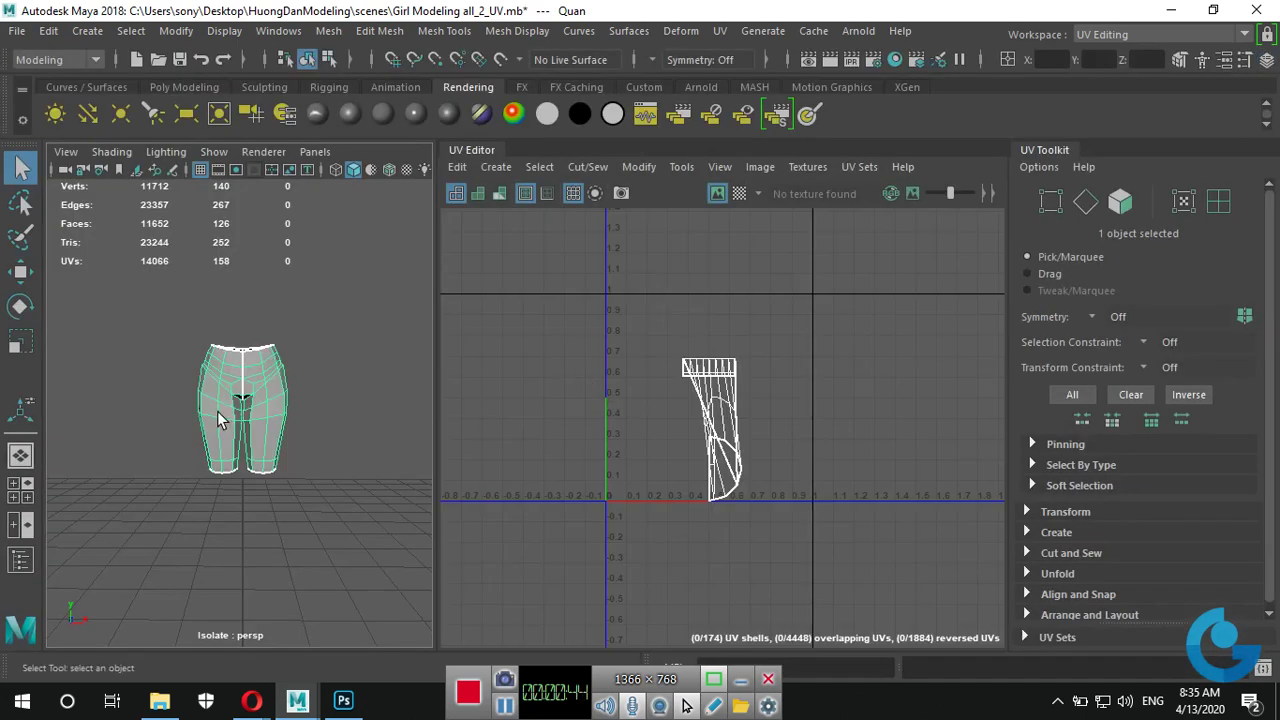
{"action": "key", "text": "f"}
{"action": "mouse_move", "coordinate": [388, 427]}
{"action": "left_mouse_down", "text": "alt"}
{"action": "mouse_move", "coordinate": [274, 437]}
{"action": "mouse_move", "coordinate": [343, 423]}
{"action": "left_mouse_up", "text": "alt"}
{"action": "scroll", "coordinate": [335, 440], "scroll_direction": "down", "scroll_amount": 3}
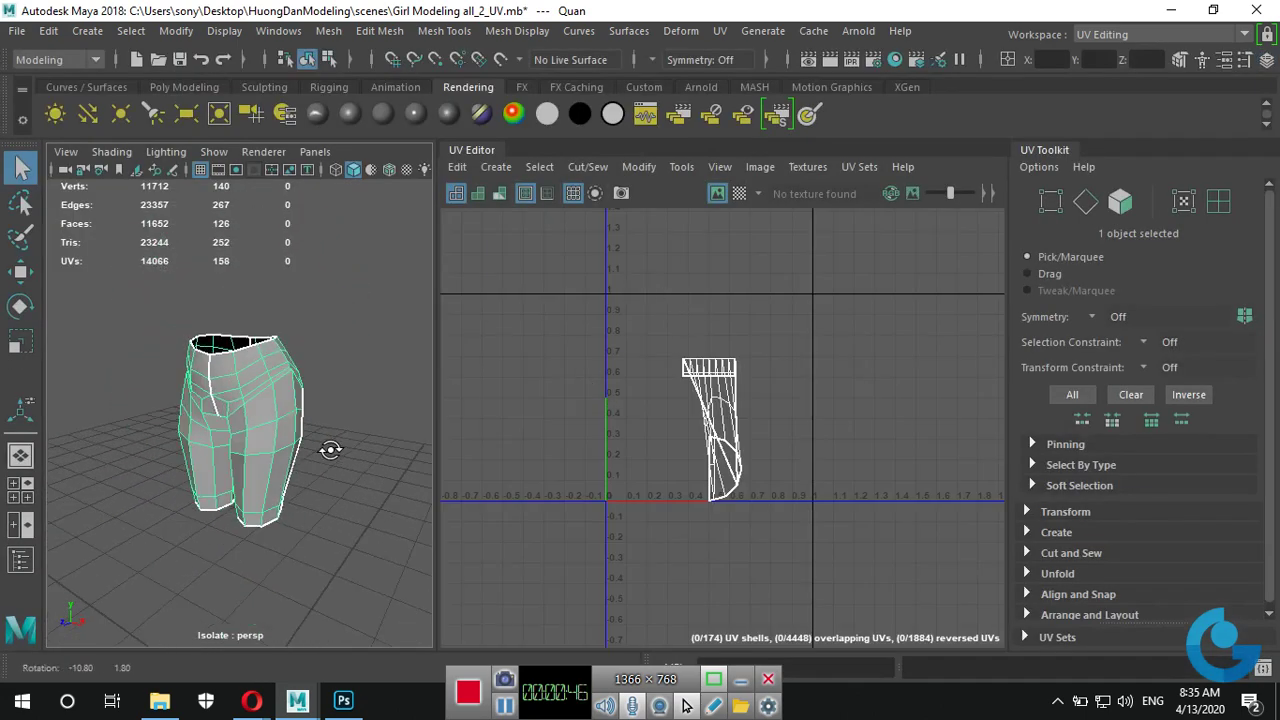
Apply a Cylindrical UV projection to the pants and frame the mesh.
{"action": "left_click", "coordinate": [494, 172]}
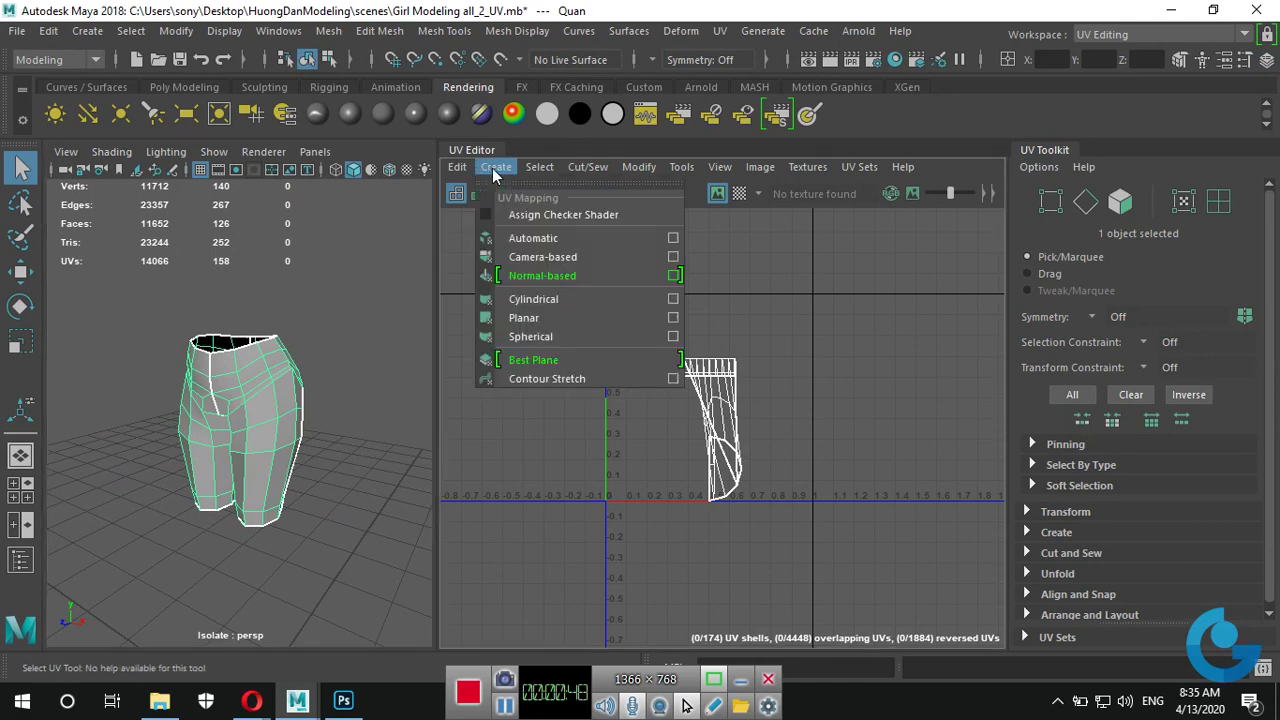
{"action": "left_click", "coordinate": [551, 301]}
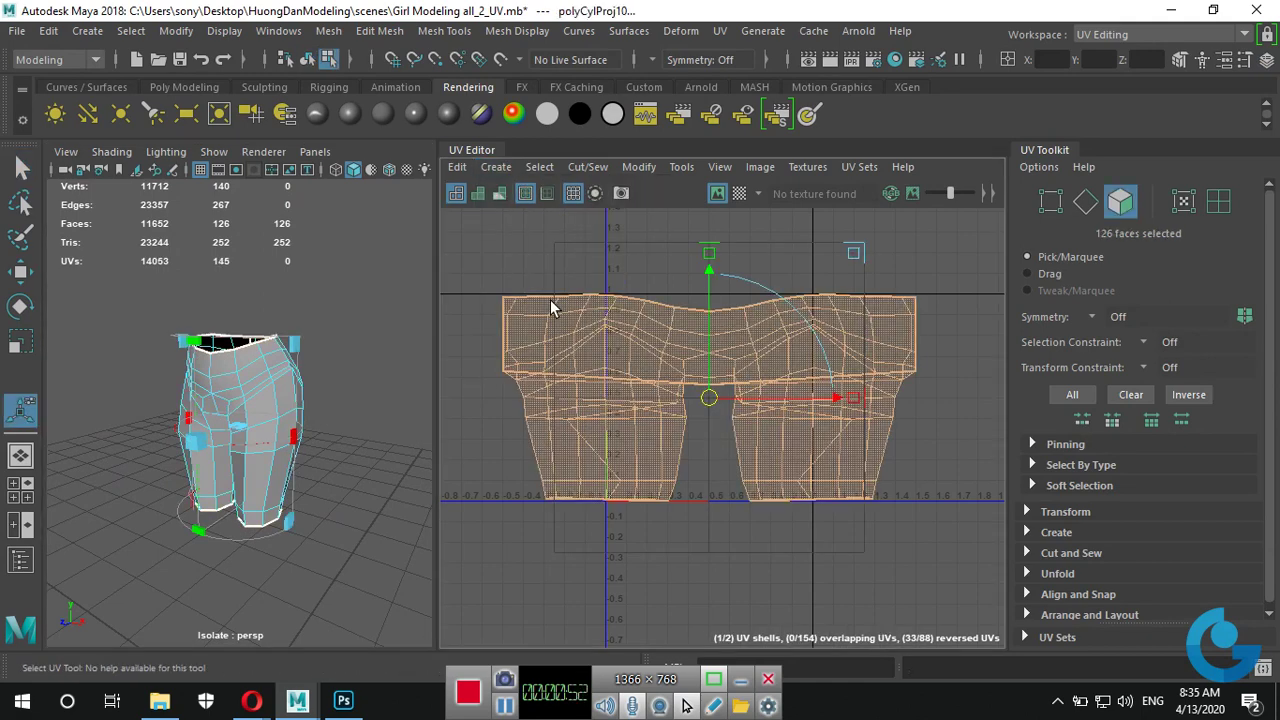
{"action": "key", "text": "f"}
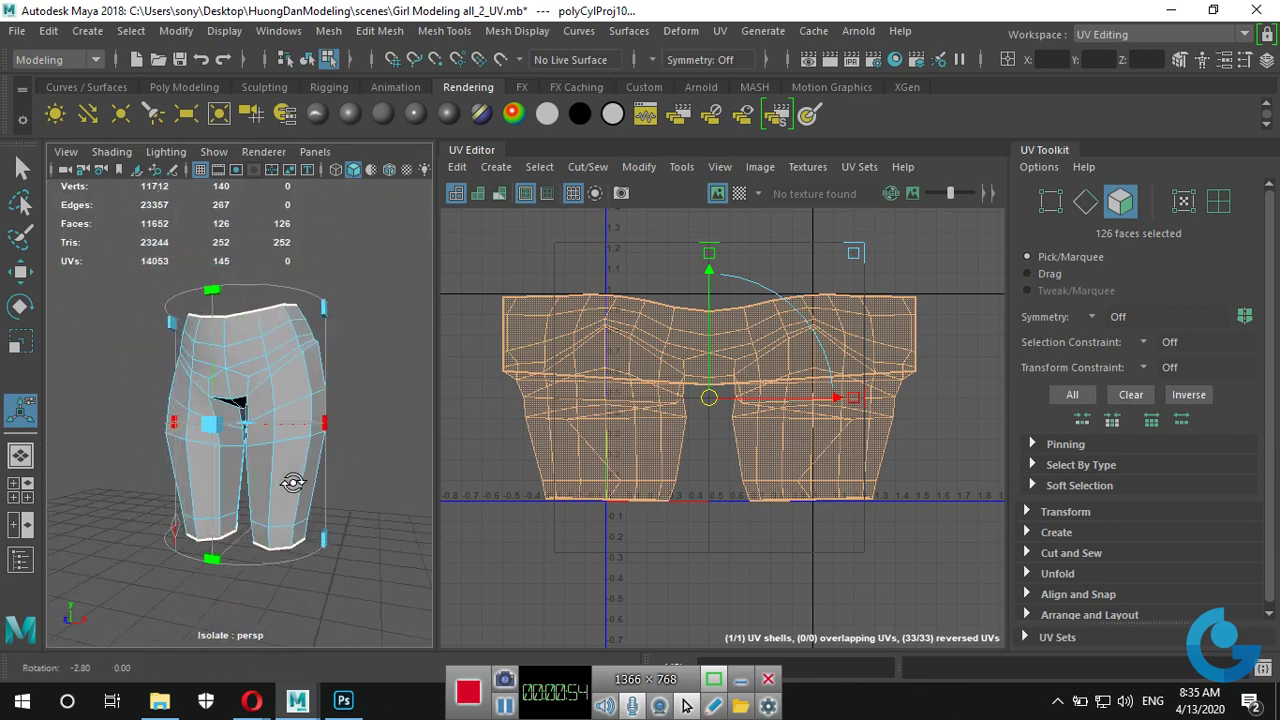
Return to Object Mode and inspect the projected pants, including the leg openings.
{"action": "right_click", "coordinate": [302, 381]}
{"action": "left_click", "coordinate": [392, 157]}
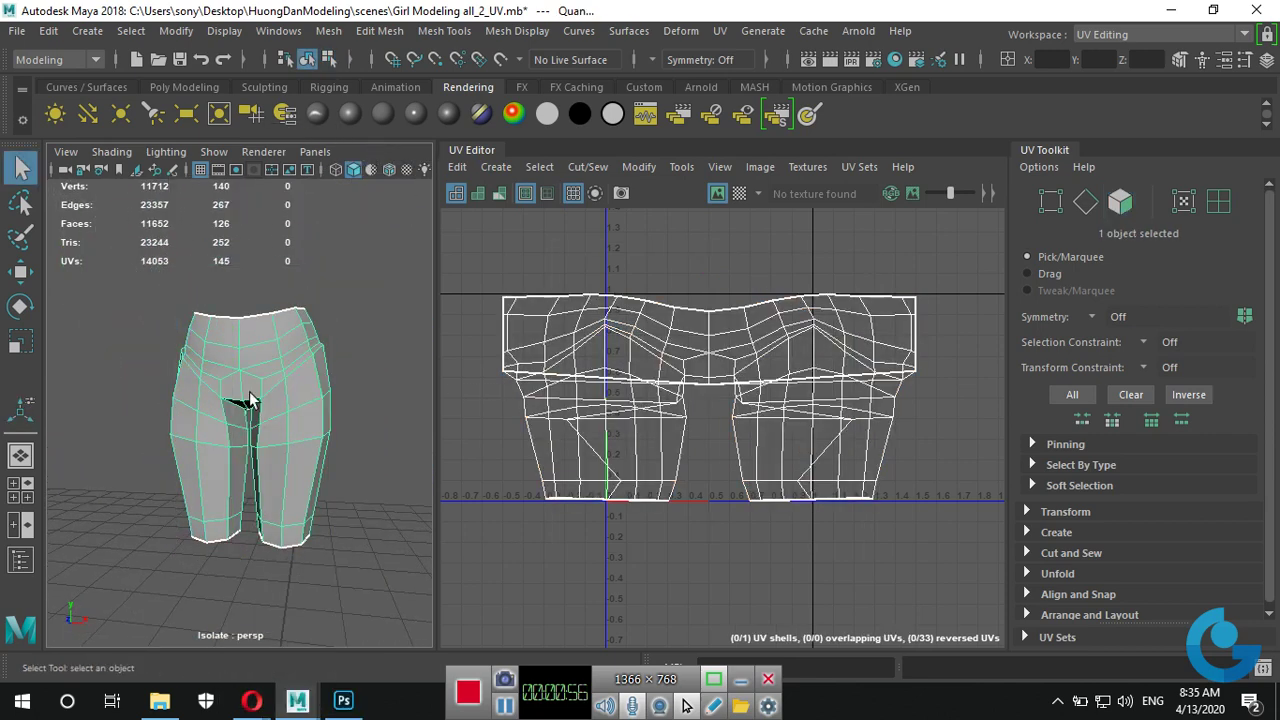
{"action": "mouse_move", "coordinate": [260, 452]}
{"action": "left_mouse_down", "text": "alt"}
{"action": "mouse_move", "coordinate": [357, 466]}
{"action": "mouse_move", "coordinate": [343, 434]}
{"action": "mouse_move", "coordinate": [234, 423]}
{"action": "left_mouse_up", "text": "alt"}
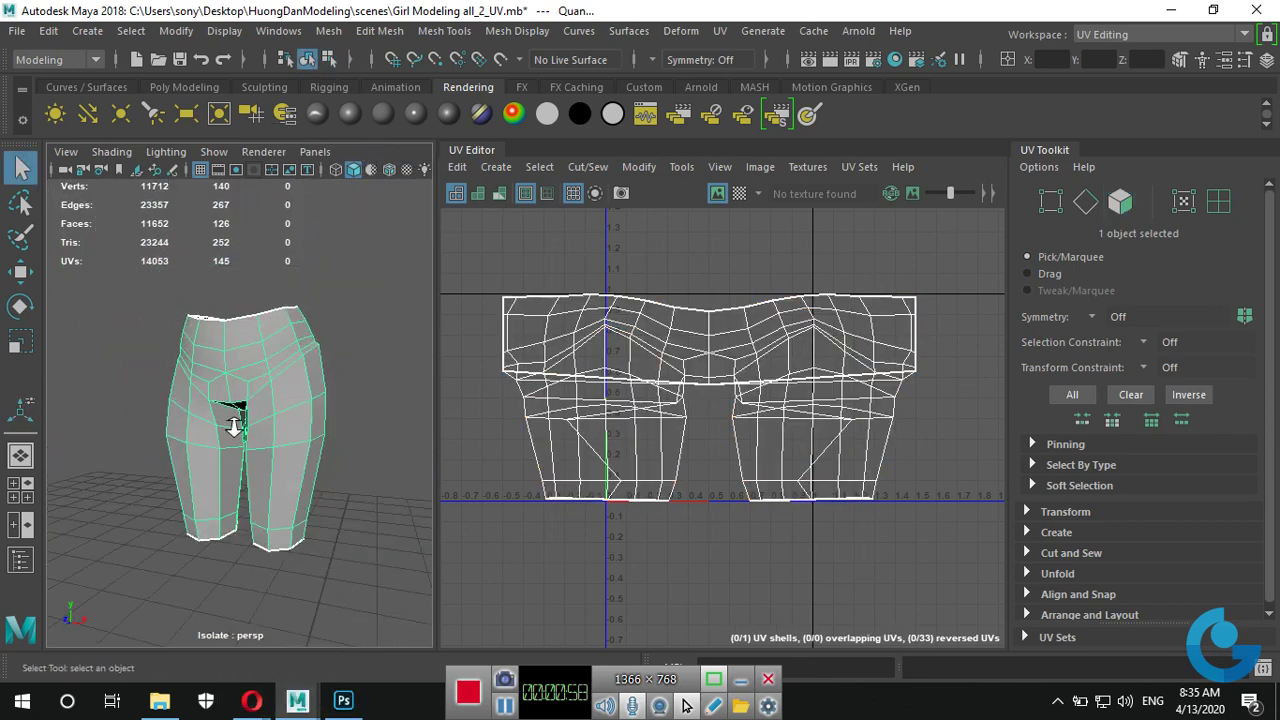
{"action": "scroll", "coordinate": [218, 318], "scroll_direction": "up", "scroll_amount": 5}
{"action": "mouse_move", "coordinate": [218, 318]}
{"action": "left_mouse_down", "text": "alt"}
{"action": "mouse_move", "coordinate": [251, 423]}
{"action": "mouse_move", "coordinate": [197, 278]}
{"action": "left_mouse_up", "text": "alt"}
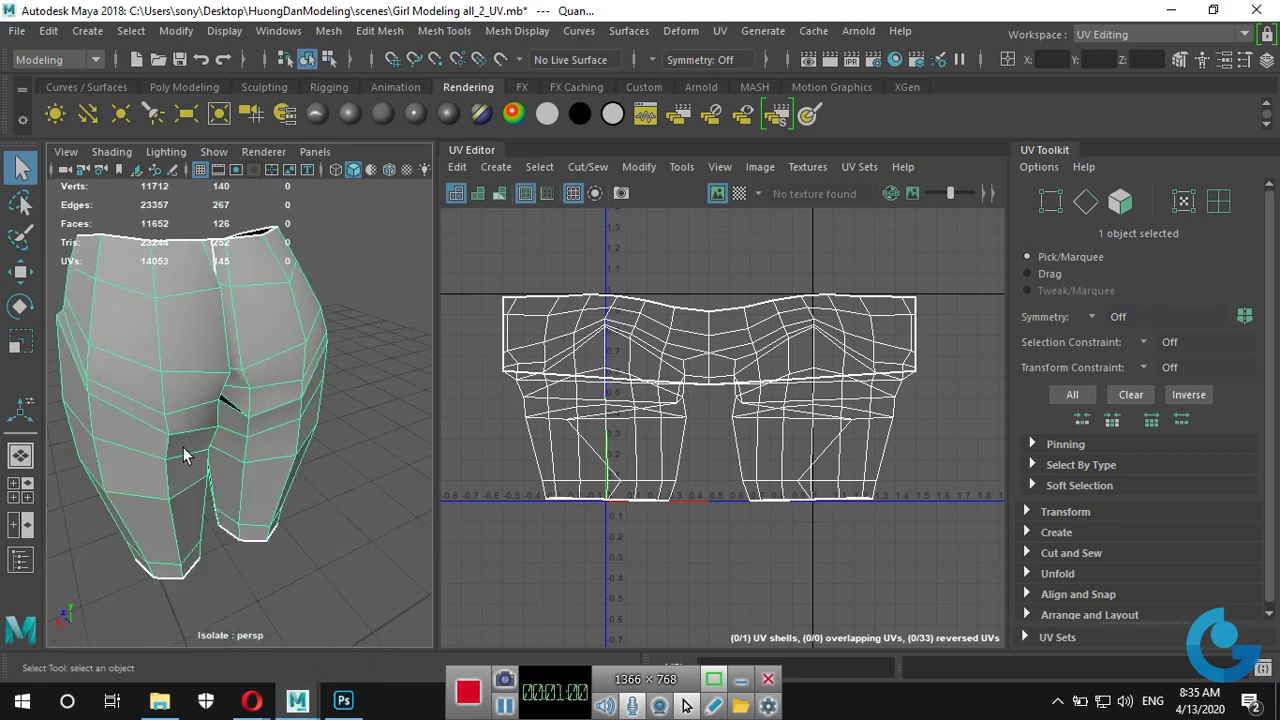
{"action": "mouse_move", "coordinate": [183, 450]}
{"action": "left_mouse_down", "text": "alt"}
{"action": "mouse_move", "coordinate": [471, 400]}
{"action": "mouse_move", "coordinate": [220, 243]}
{"action": "left_mouse_up", "text": "alt"}
{"action": "left_click_drag", "start_coordinate": [310, 441], "coordinate": [353, 408], "text": "alt"}
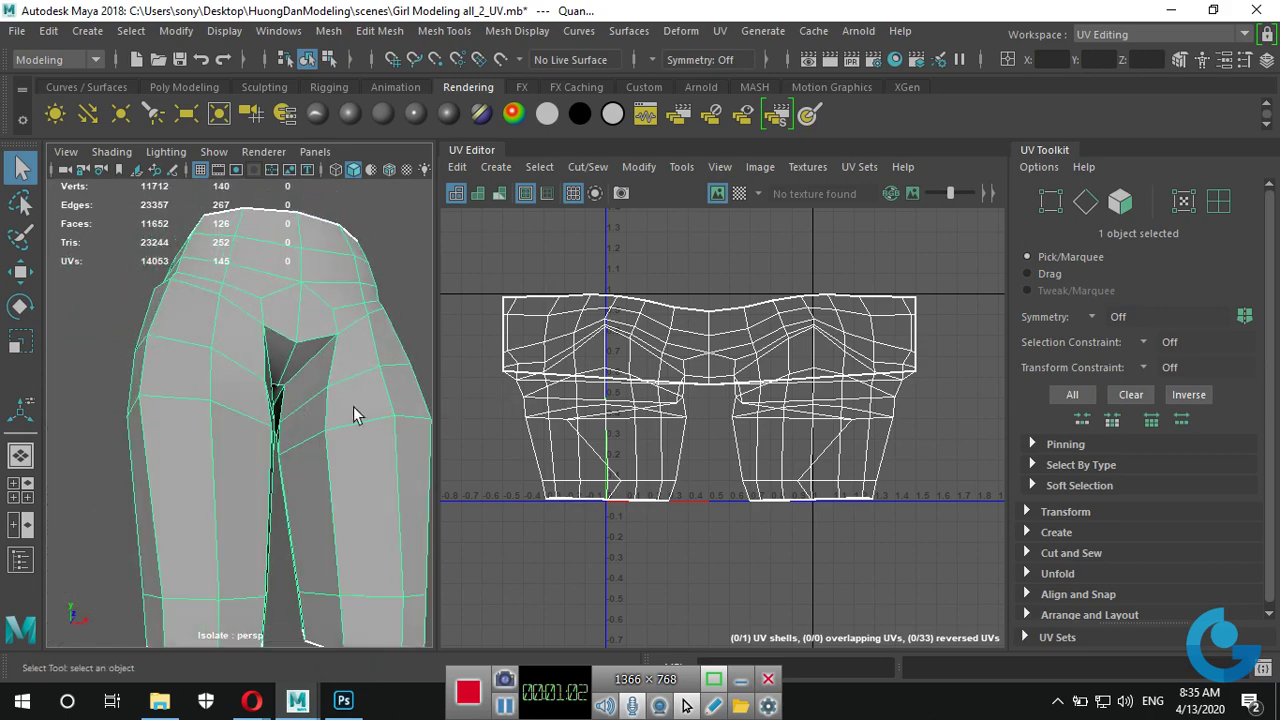
{"action": "mouse_move", "coordinate": [367, 543]}
{"action": "left_mouse_down", "text": "alt"}
{"action": "mouse_move", "coordinate": [355, 444]}
{"action": "mouse_move", "coordinate": [286, 460]}
{"action": "mouse_move", "coordinate": [355, 433]}
{"action": "mouse_move", "coordinate": [341, 402]}
{"action": "left_mouse_up", "text": "alt"}
Select the waist edge loop and the leg seam edges on the pants.
{"action": "right_click_drag", "start_coordinate": [341, 402], "coordinate": [340, 148]}
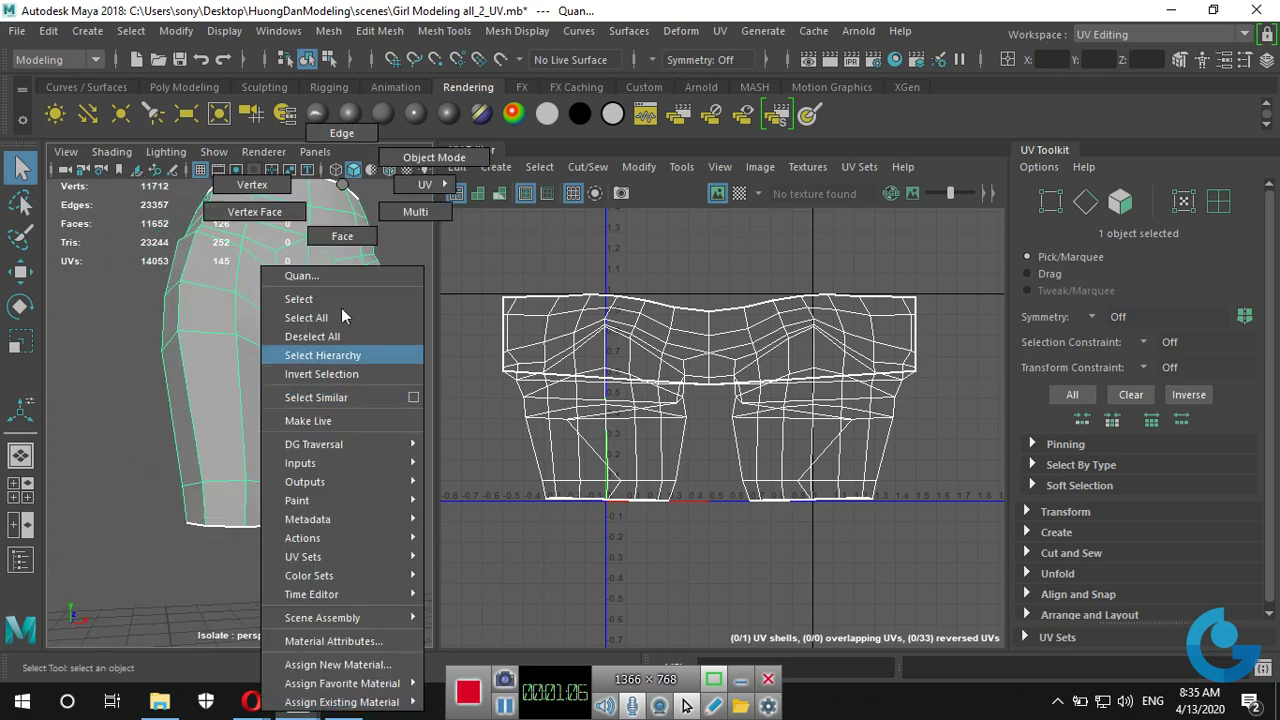
{"action": "mouse_move", "coordinate": [342, 280]}
{"action": "left_mouse_down", "text": "alt"}
{"action": "mouse_move", "coordinate": [314, 443]}
{"action": "mouse_move", "coordinate": [248, 363]}
{"action": "mouse_move", "coordinate": [357, 434]}
{"action": "mouse_move", "coordinate": [266, 365]}
{"action": "left_mouse_up", "text": "alt"}
{"action": "left_click", "coordinate": [248, 348]}
{"action": "double_click", "coordinate": [266, 362]}
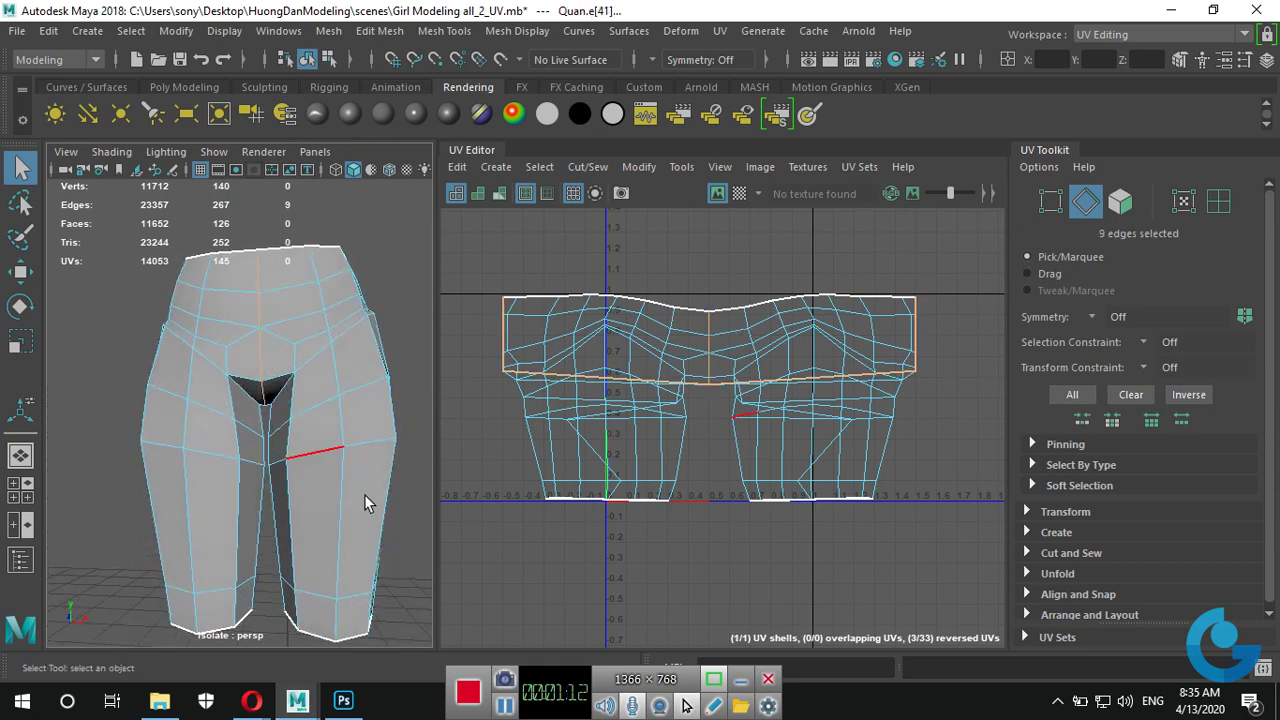
{"action": "mouse_move", "coordinate": [300, 455]}
{"action": "left_mouse_down", "text": "alt"}
{"action": "mouse_move", "coordinate": [103, 471]}
{"action": "mouse_move", "coordinate": [325, 497]}
{"action": "mouse_move", "coordinate": [423, 466]}
{"action": "mouse_move", "coordinate": [347, 529]}
{"action": "mouse_move", "coordinate": [394, 506]}
{"action": "mouse_move", "coordinate": [340, 526]}
{"action": "mouse_move", "coordinate": [346, 511]}
{"action": "mouse_move", "coordinate": [350, 560]}
{"action": "left_mouse_up", "text": "alt"}
{"action": "left_click", "coordinate": [320, 562], "text": "shift"}
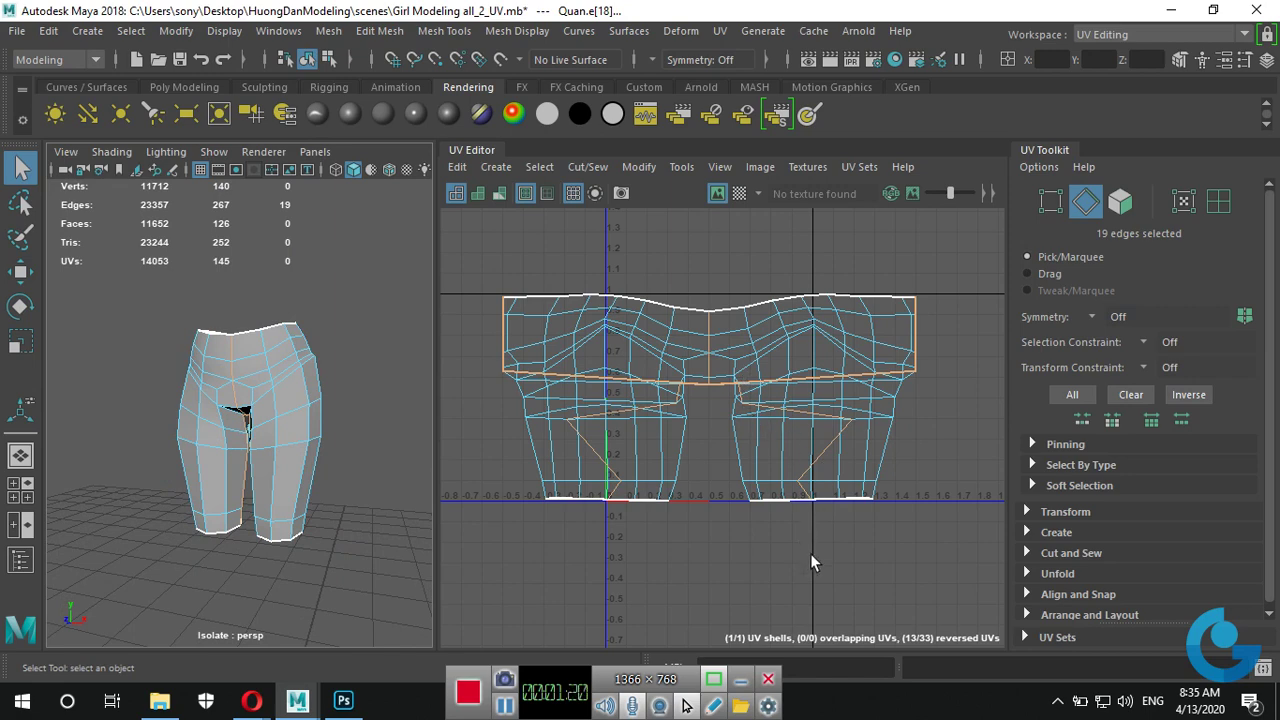
{"action": "mouse_move", "coordinate": [335, 517]}
{"action": "left_mouse_down", "text": "alt"}
{"action": "mouse_move", "coordinate": [300, 420]}
{"action": "mouse_move", "coordinate": [283, 457]}
{"action": "mouse_move", "coordinate": [342, 468]}
{"action": "left_mouse_up", "text": "alt"}
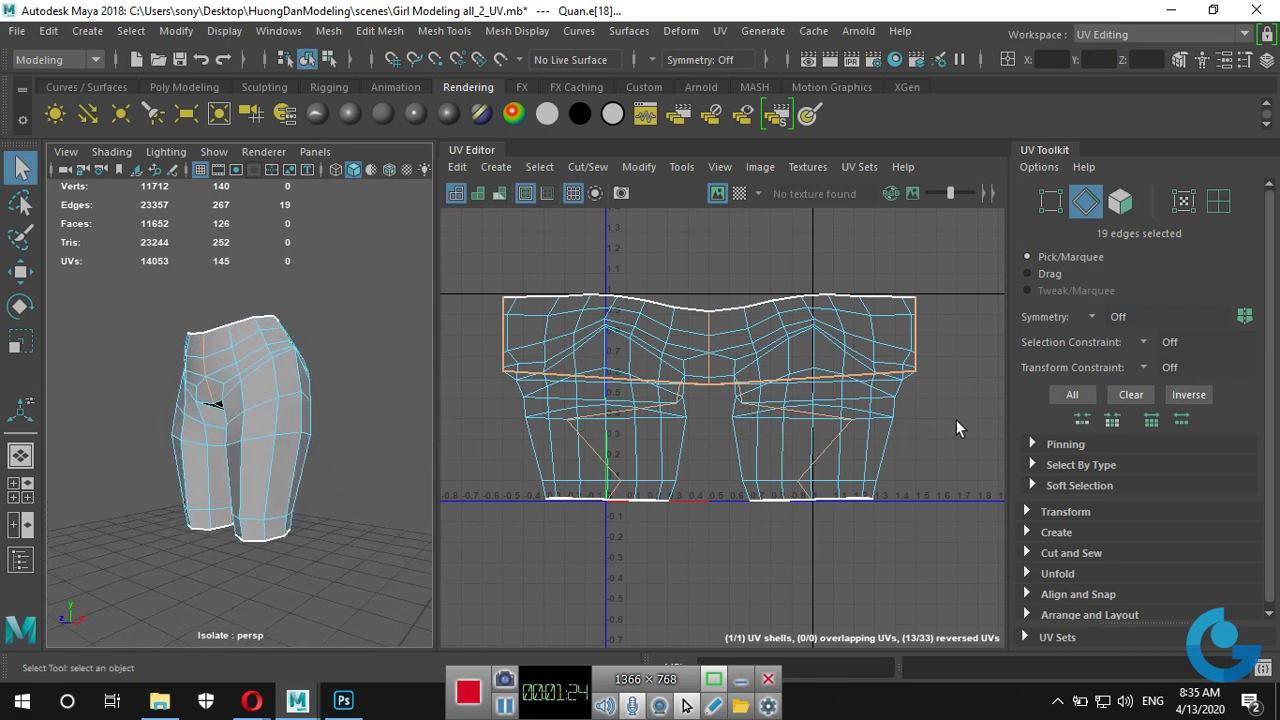
{"action": "scroll", "coordinate": [1145, 350], "scroll_direction": "down", "scroll_amount": 1}
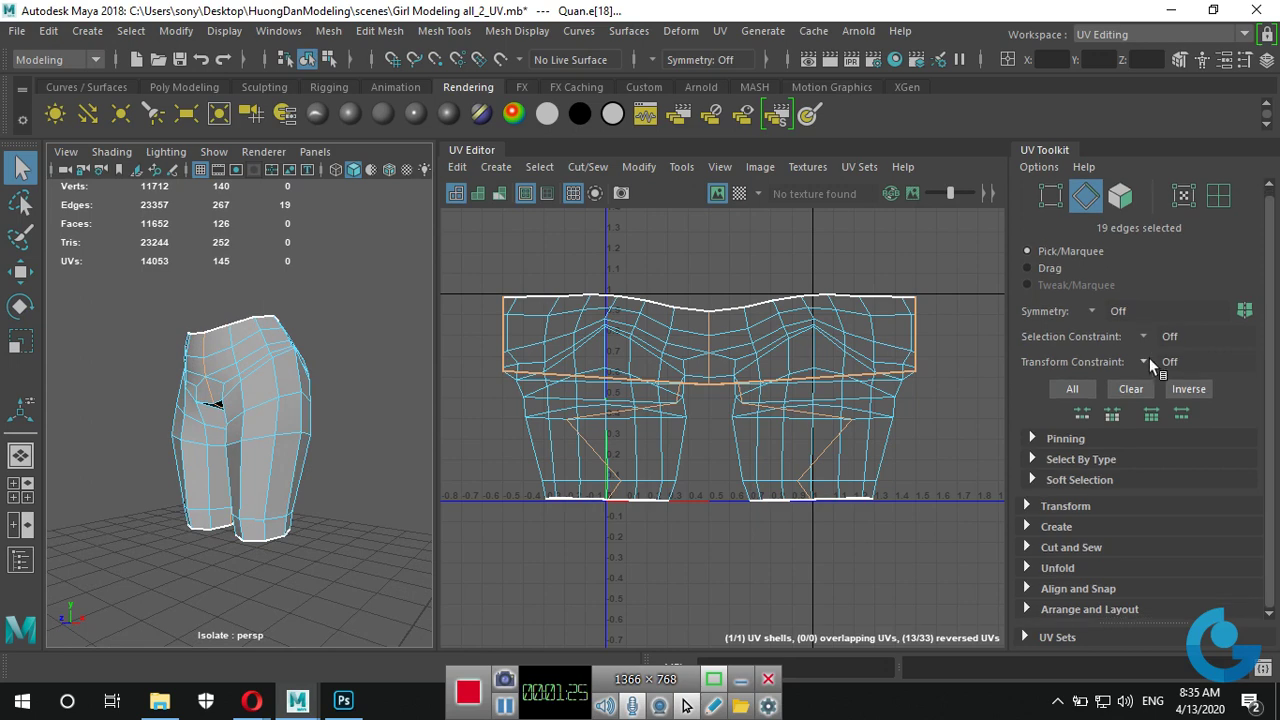
Cut the UVs along the selected seams and select all the pants UVs.
{"action": "left_click", "coordinate": [1025, 545]}
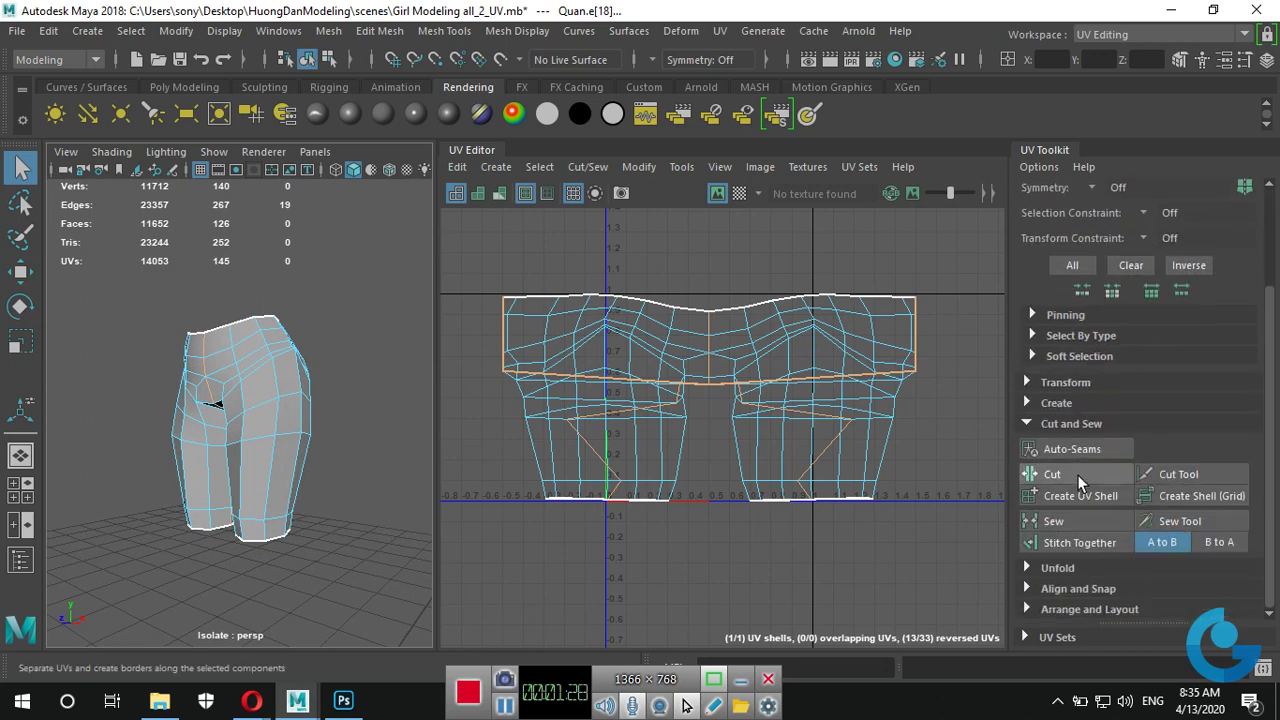
{"action": "left_click", "coordinate": [1077, 474]}
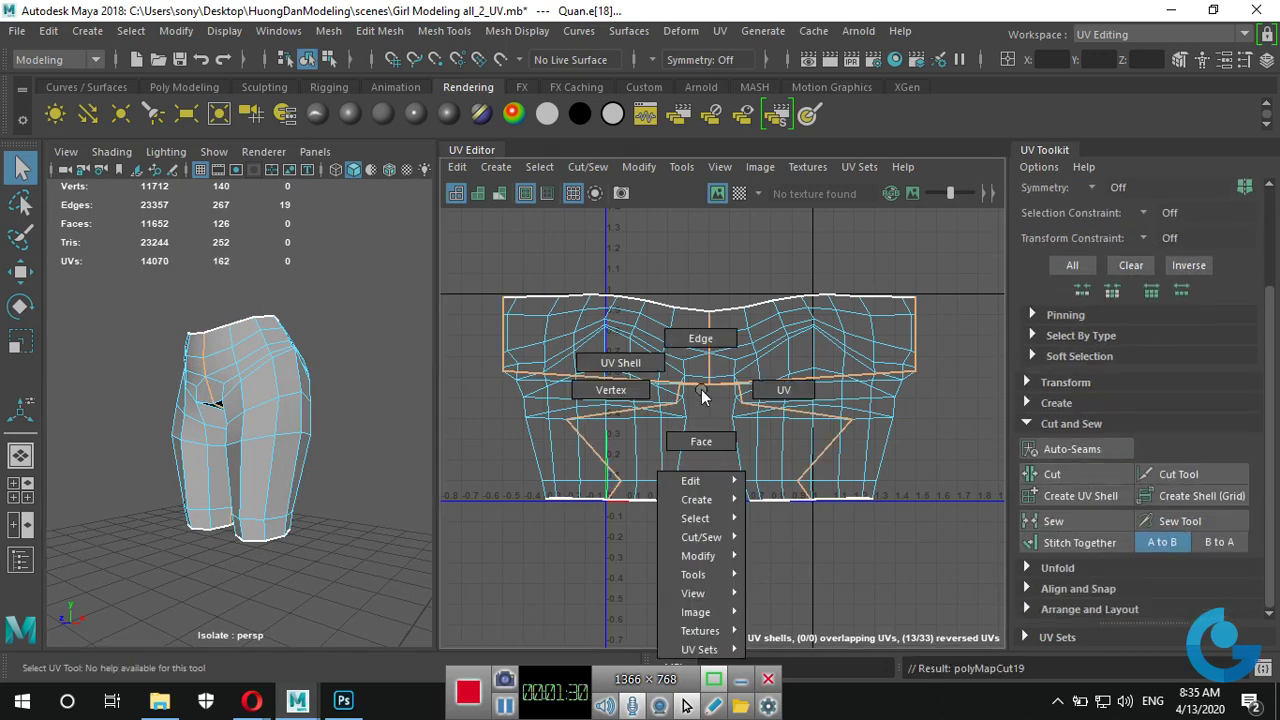
{"action": "right_click_drag", "start_coordinate": [755, 382], "coordinate": [790, 388]}
{"action": "scroll", "coordinate": [670, 478], "scroll_direction": "down", "scroll_amount": 3}
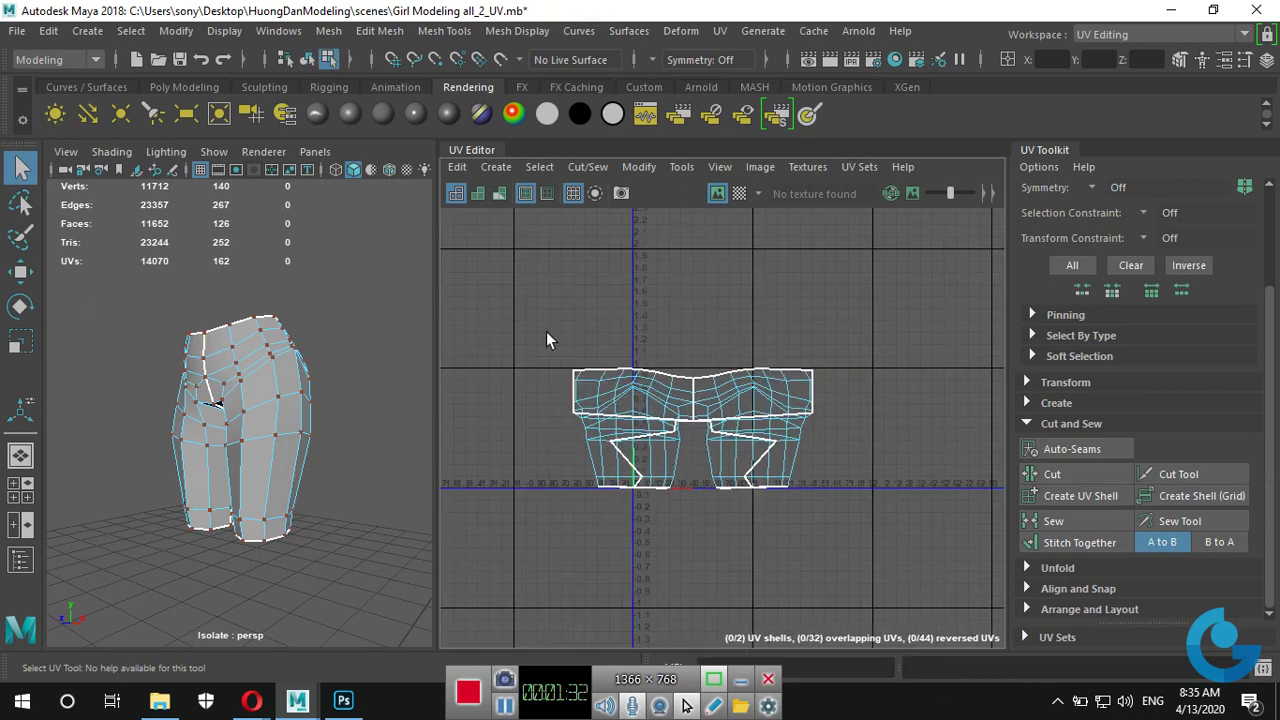
{"action": "left_click_drag", "start_coordinate": [547, 340], "coordinate": [922, 531]}
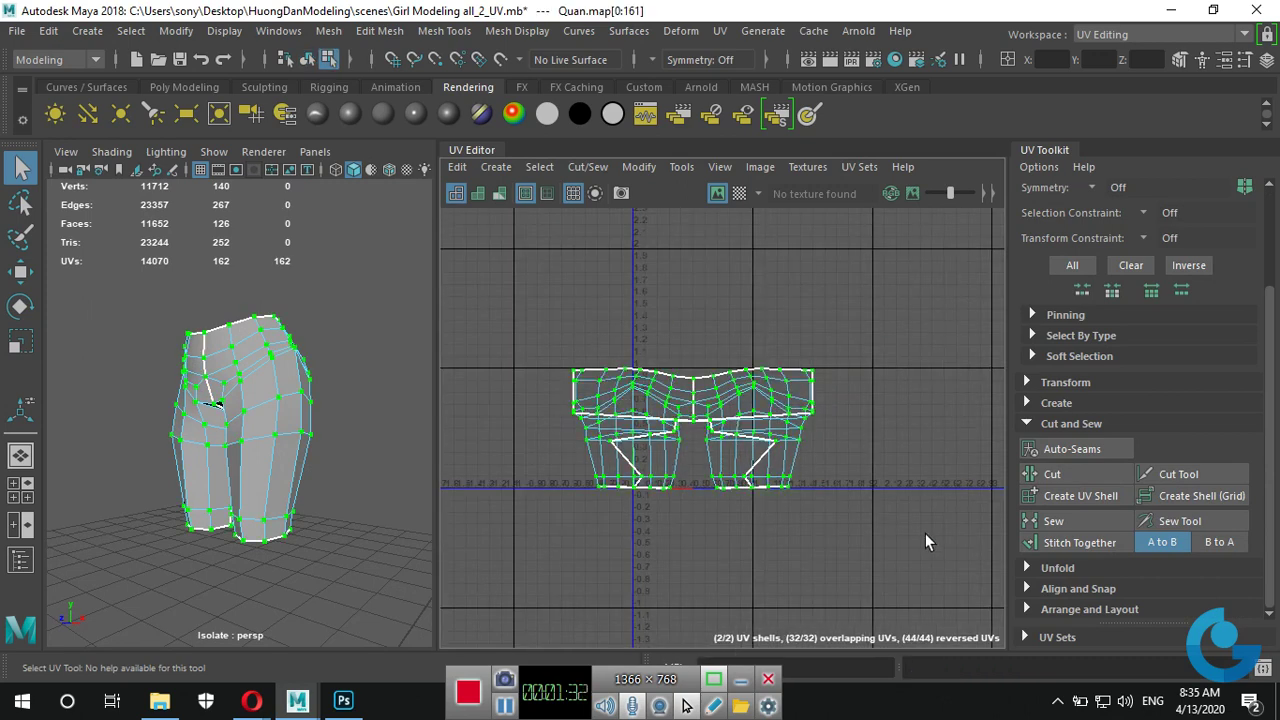
{"action": "left_click", "coordinate": [1050, 567]}
{"action": "scroll", "coordinate": [1110, 520], "scroll_direction": "down", "scroll_amount": 2}
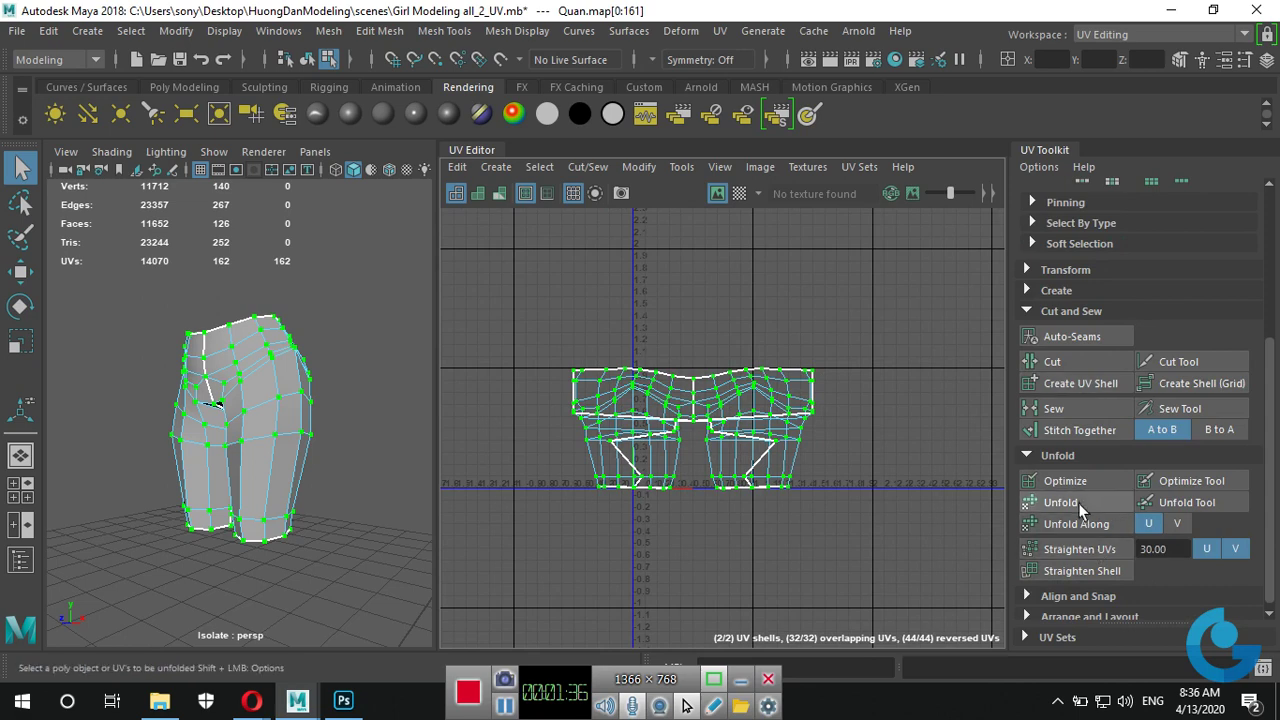
Unfold the two pants shells and rotate both so they lie level.
{"action": "left_click", "coordinate": [1078, 503]}
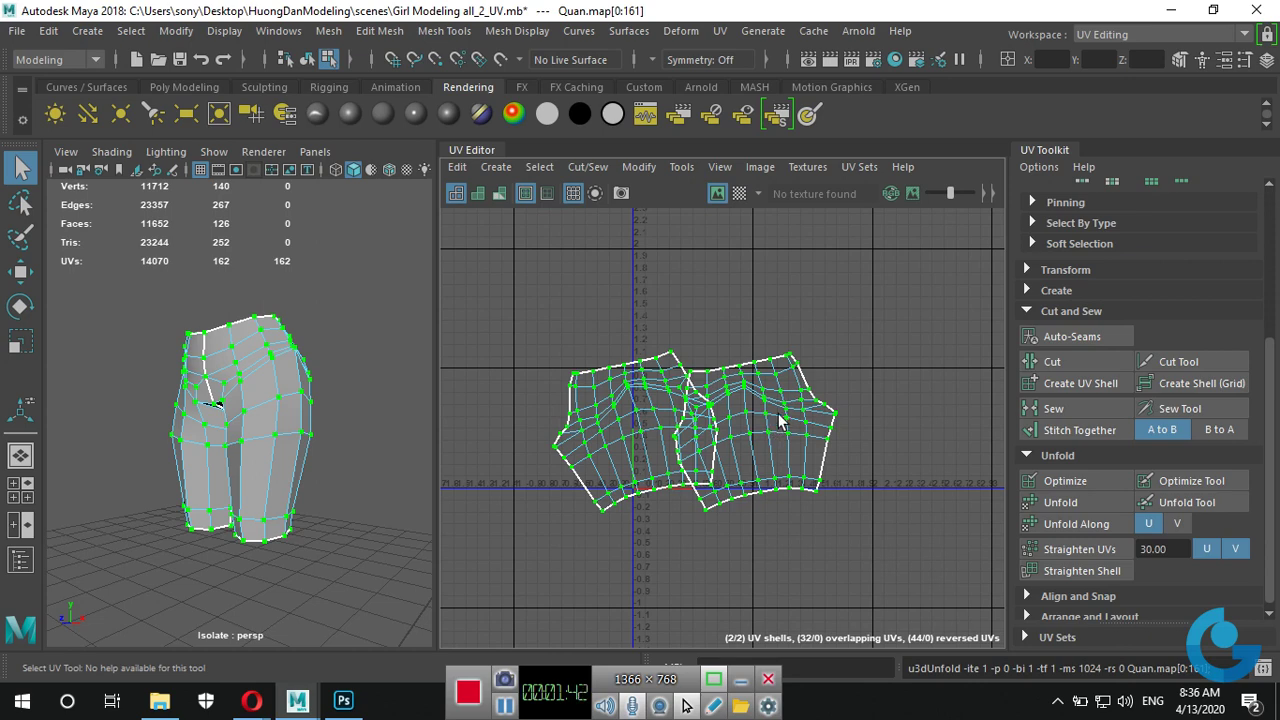
{"action": "left_click", "coordinate": [751, 458]}
{"action": "left_click_drag", "start_coordinate": [498, 315], "coordinate": [958, 550]}
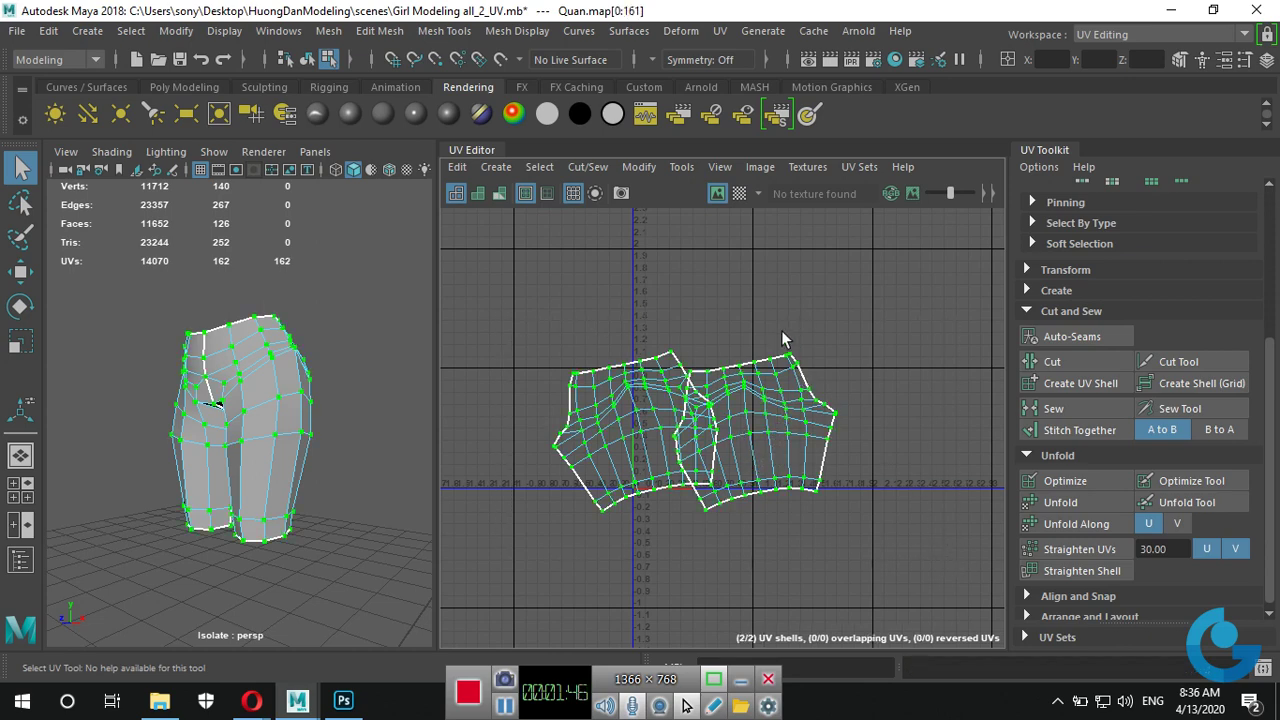
{"action": "key", "text": "e"}
{"action": "mouse_move", "coordinate": [783, 328]}
{"action": "left_mouse_down"}
{"action": "mouse_move", "coordinate": [717, 329]}
{"action": "mouse_move", "coordinate": [727, 367]}
{"action": "left_mouse_up"}
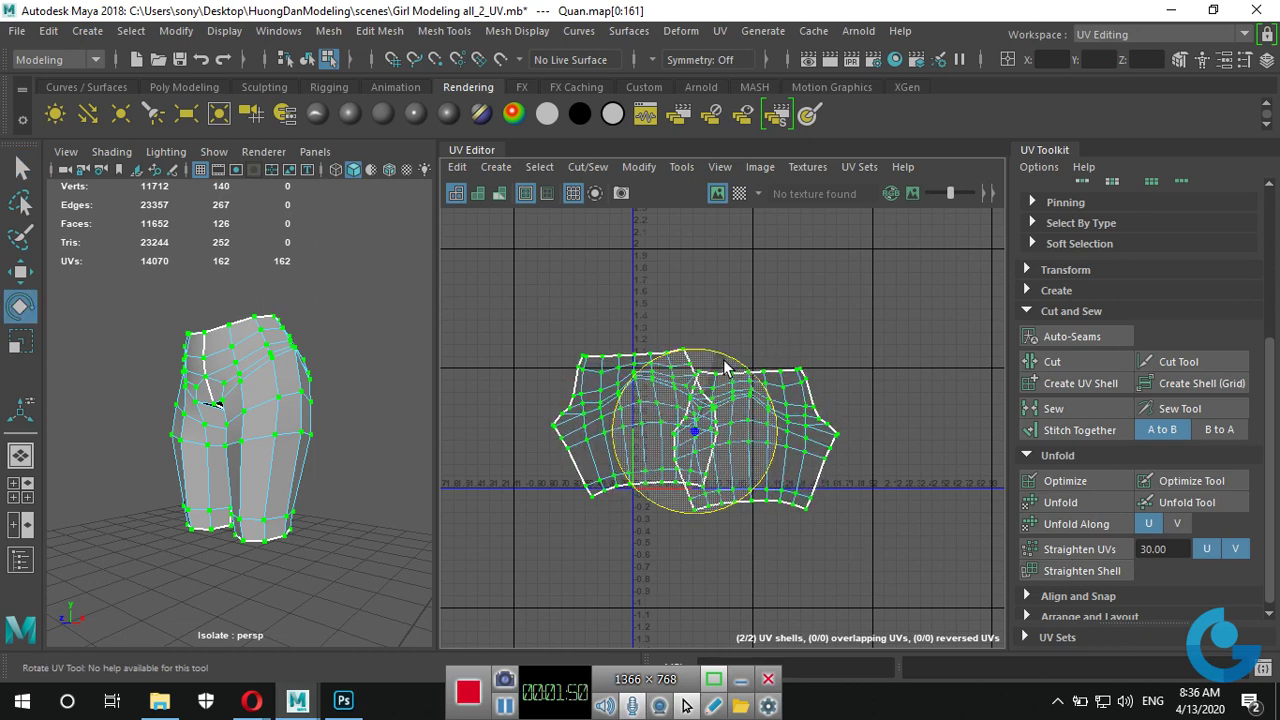
Rotate the left shell slightly to straighten it, then reselect both shells.
{"action": "left_click", "coordinate": [724, 365]}
{"action": "double_click", "coordinate": [643, 391]}
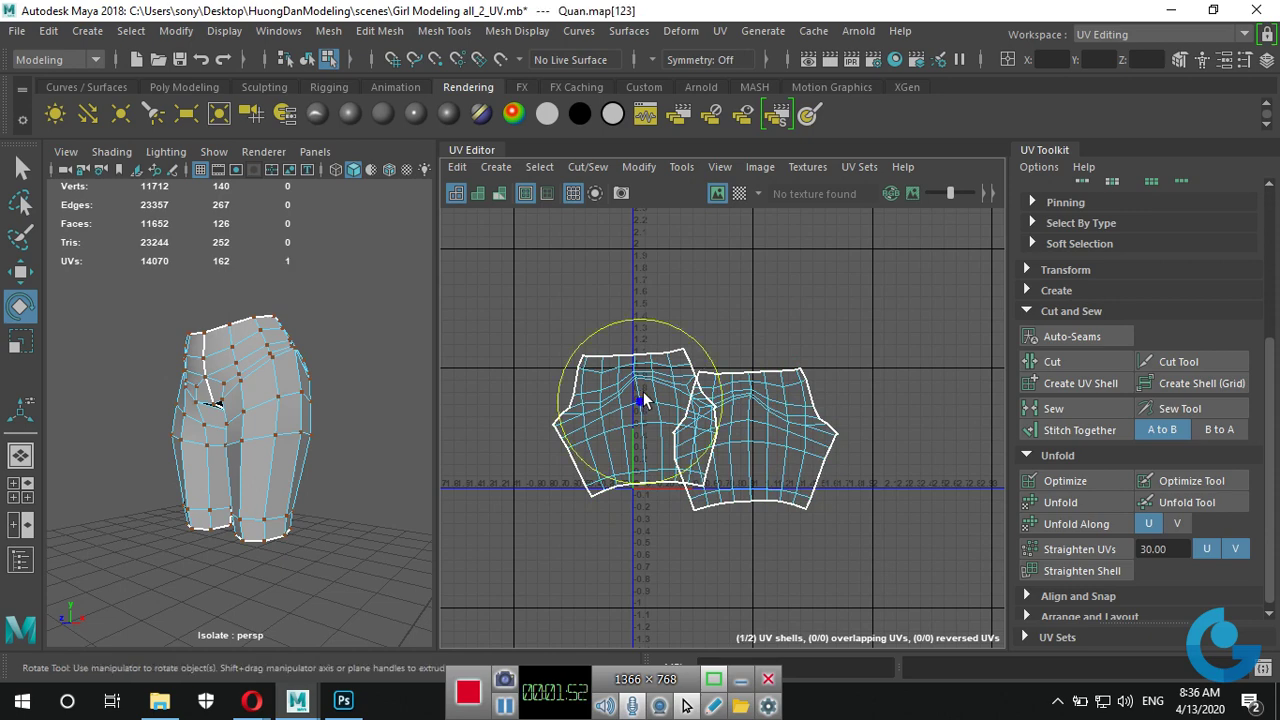
{"action": "left_click_drag", "start_coordinate": [659, 352], "coordinate": [651, 247]}
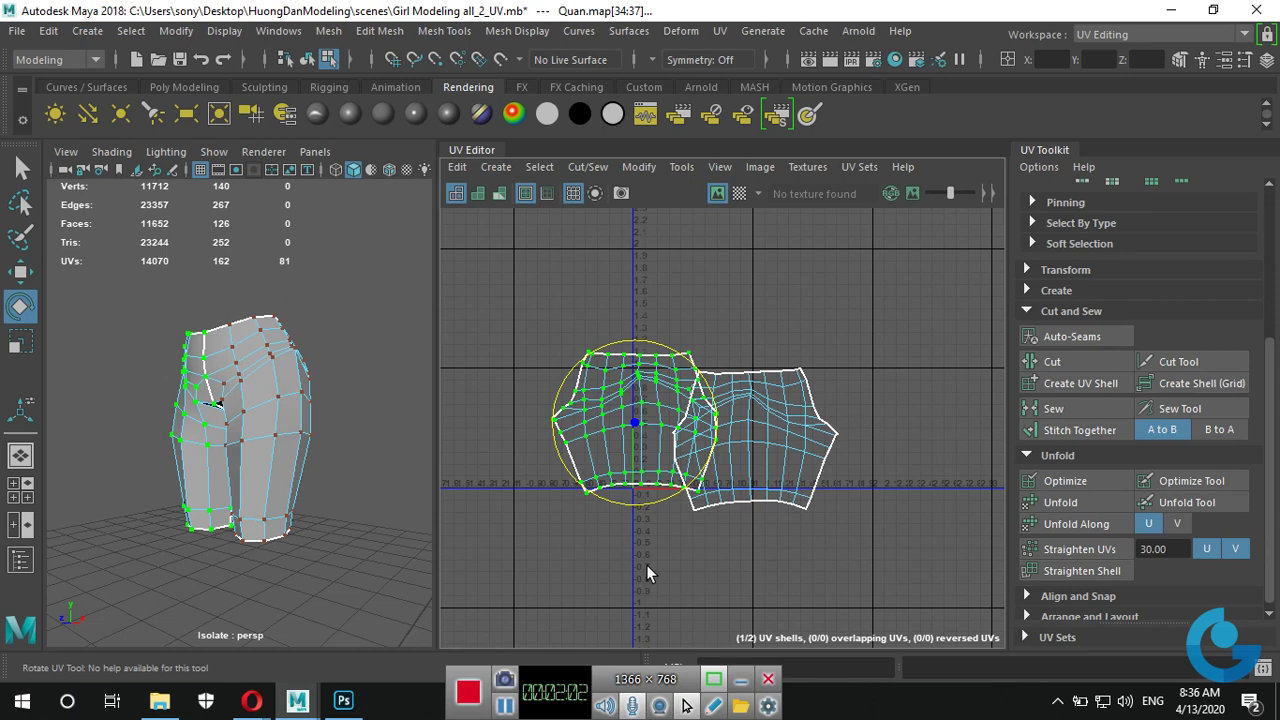
{"action": "left_click", "coordinate": [833, 526]}
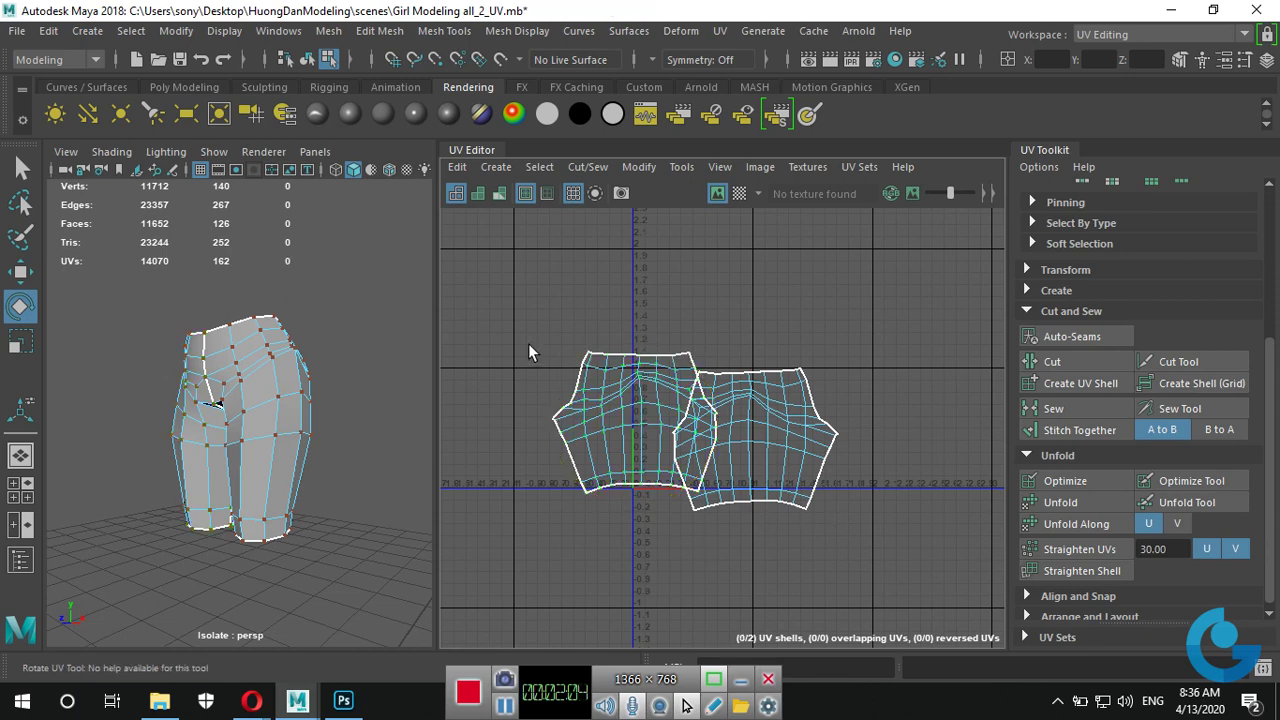
{"action": "left_click_drag", "start_coordinate": [503, 313], "coordinate": [933, 571]}
{"action": "scroll", "coordinate": [1066, 625], "scroll_direction": "down", "scroll_amount": 1}
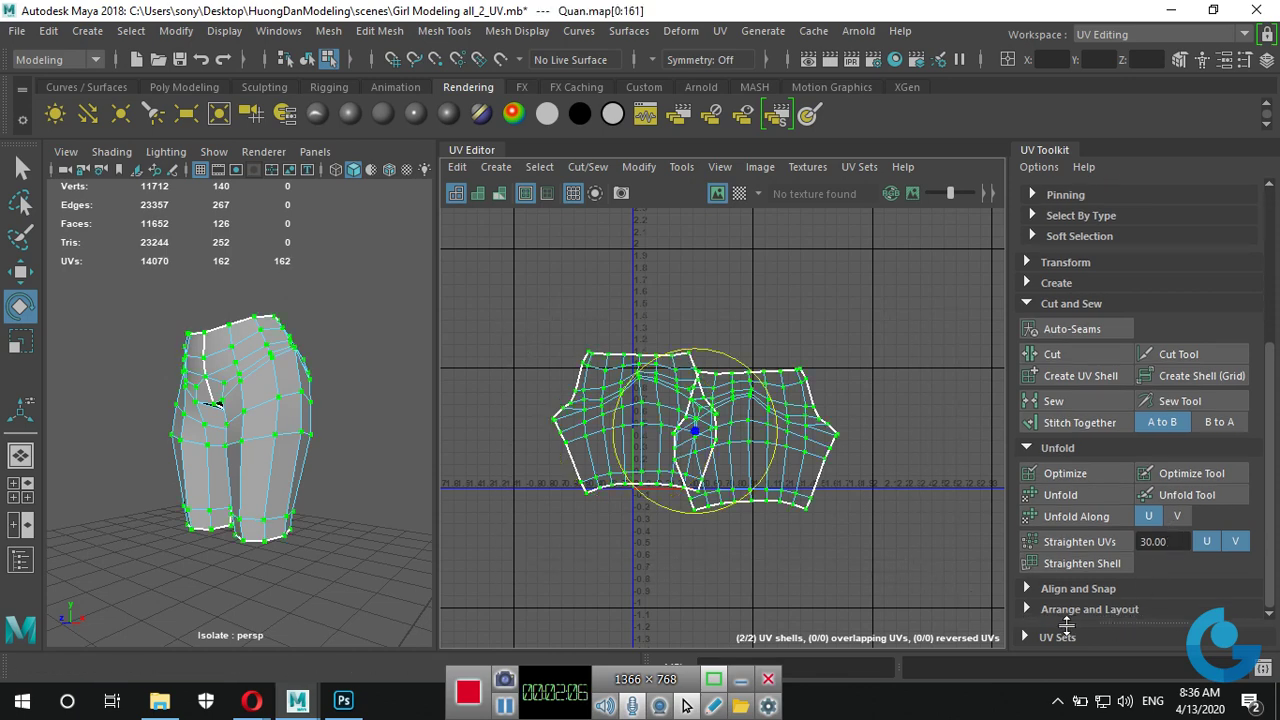
Run Layout under Arrange and Layout to pack both shells, then deselect them.
{"action": "left_click", "coordinate": [1027, 609]}
{"action": "scroll", "coordinate": [1110, 550], "scroll_direction": "down", "scroll_amount": 1}
{"action": "scroll", "coordinate": [1083, 548], "scroll_direction": "down", "scroll_amount": 1}
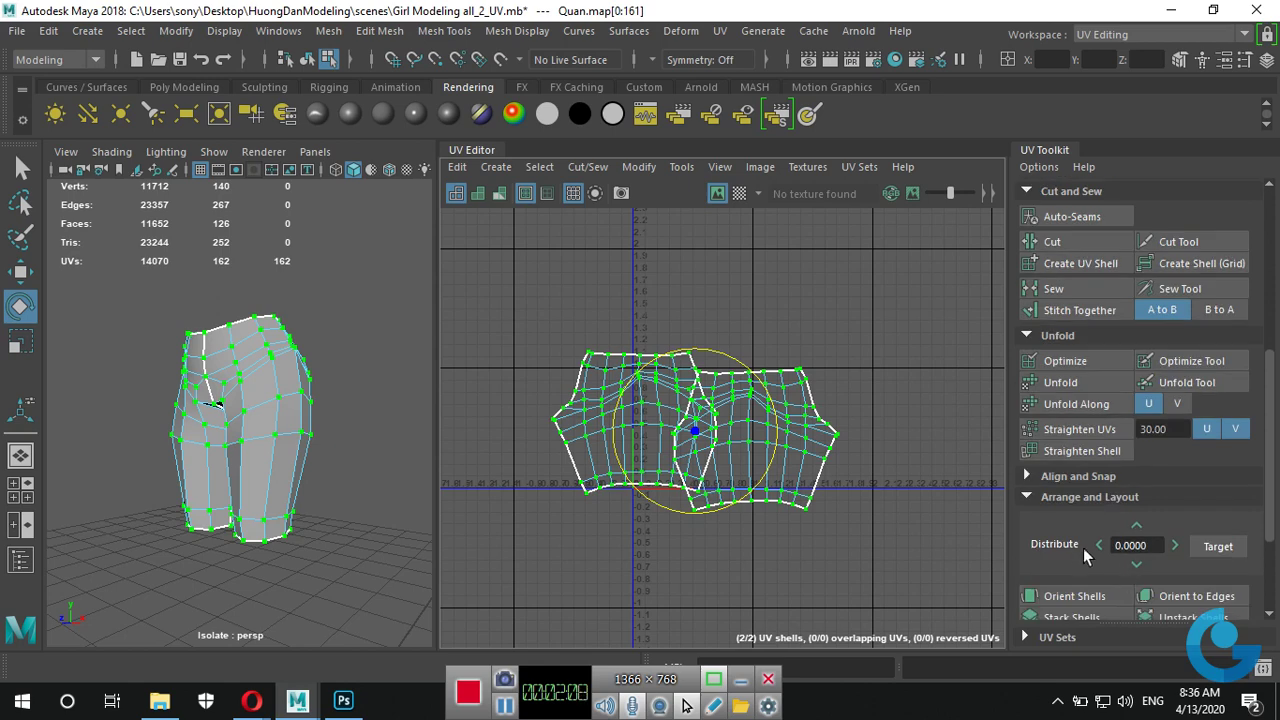
{"action": "scroll", "coordinate": [1093, 578], "scroll_direction": "down", "scroll_amount": 2}
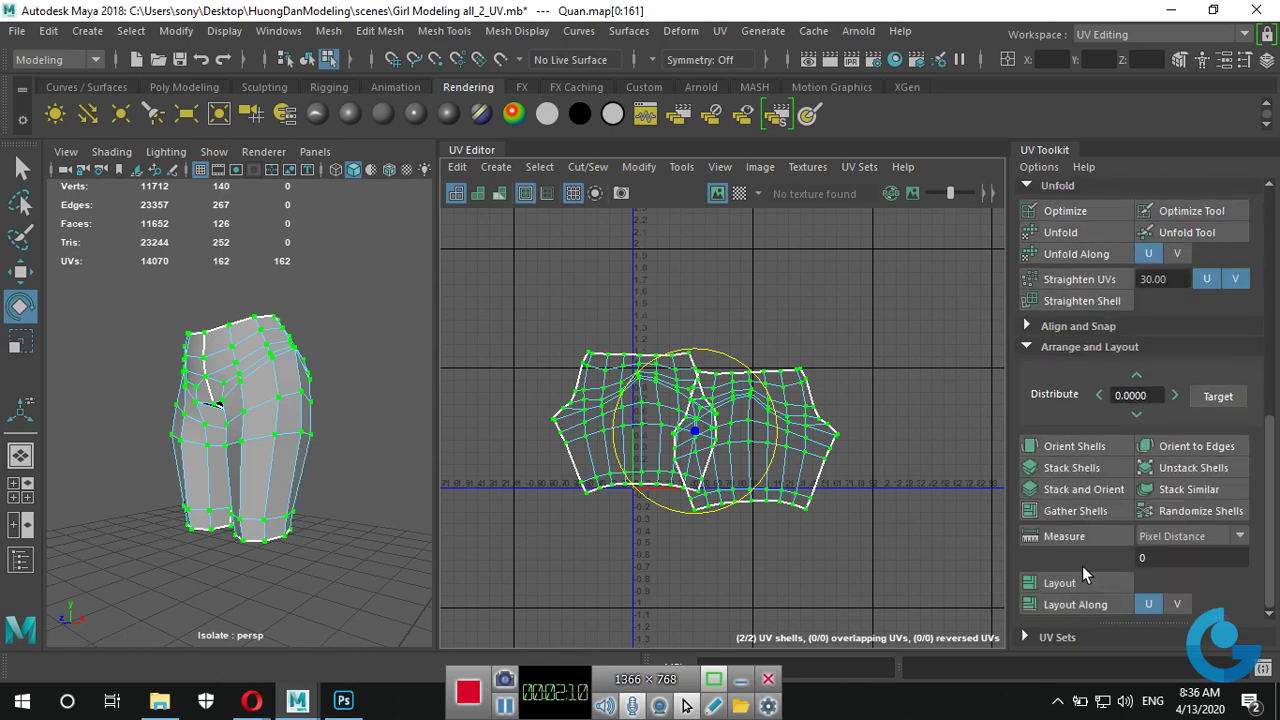
{"action": "left_click", "coordinate": [1059, 583]}
{"action": "left_click", "coordinate": [916, 499]}
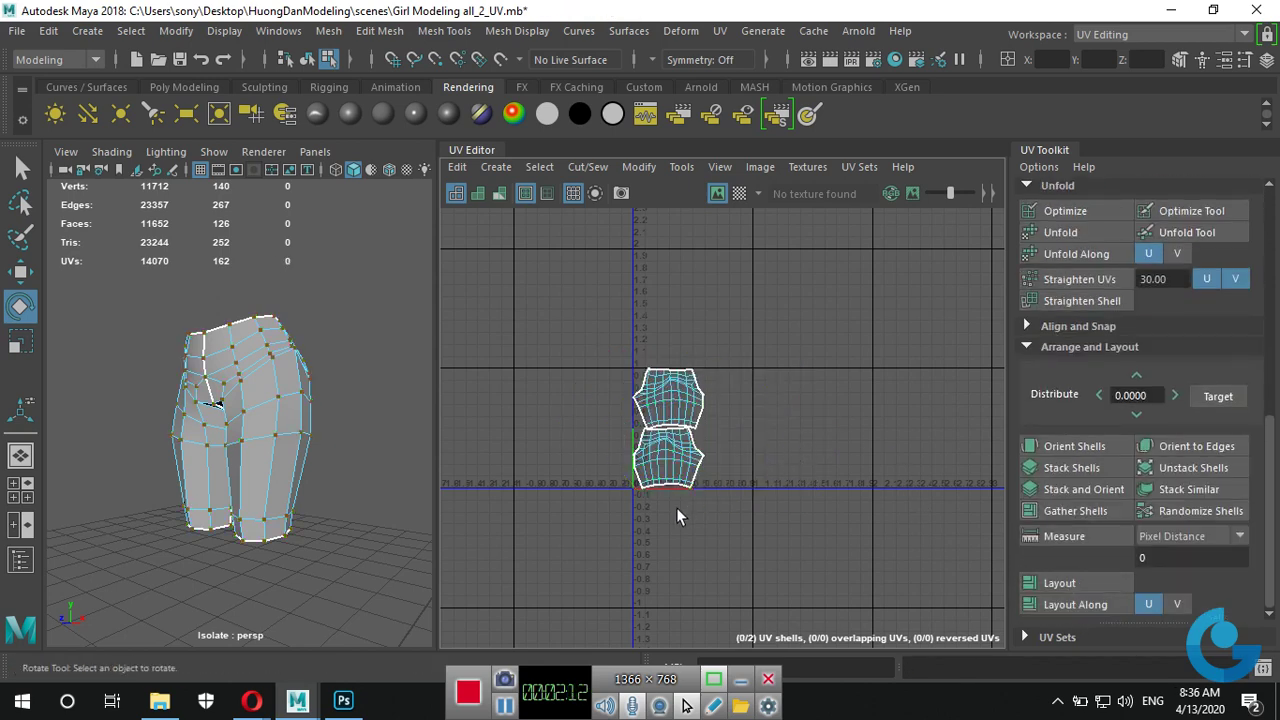
{"action": "scroll", "coordinate": [676, 507], "scroll_direction": "up", "scroll_amount": 4}
{"action": "scroll", "coordinate": [675, 509], "scroll_direction": "down", "scroll_amount": 3}
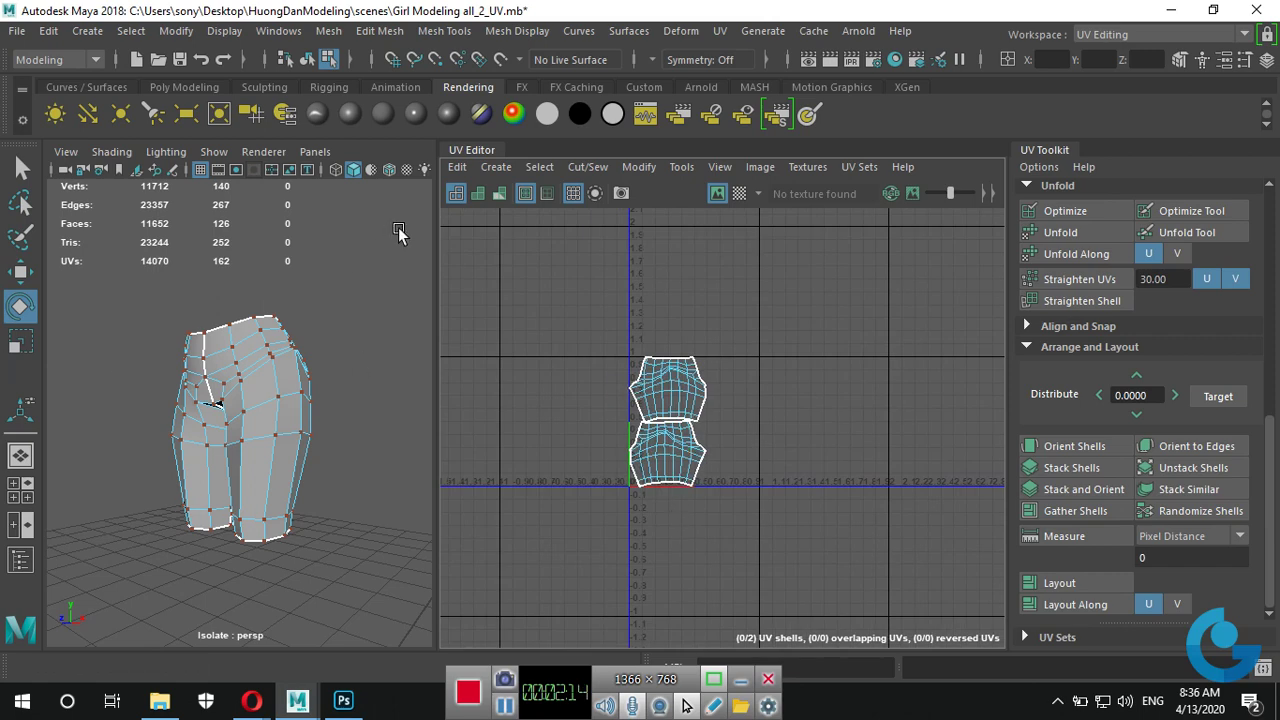
Turn on the checker map and orbit the pants front and back to check it.
{"action": "left_click", "coordinate": [738, 196]}
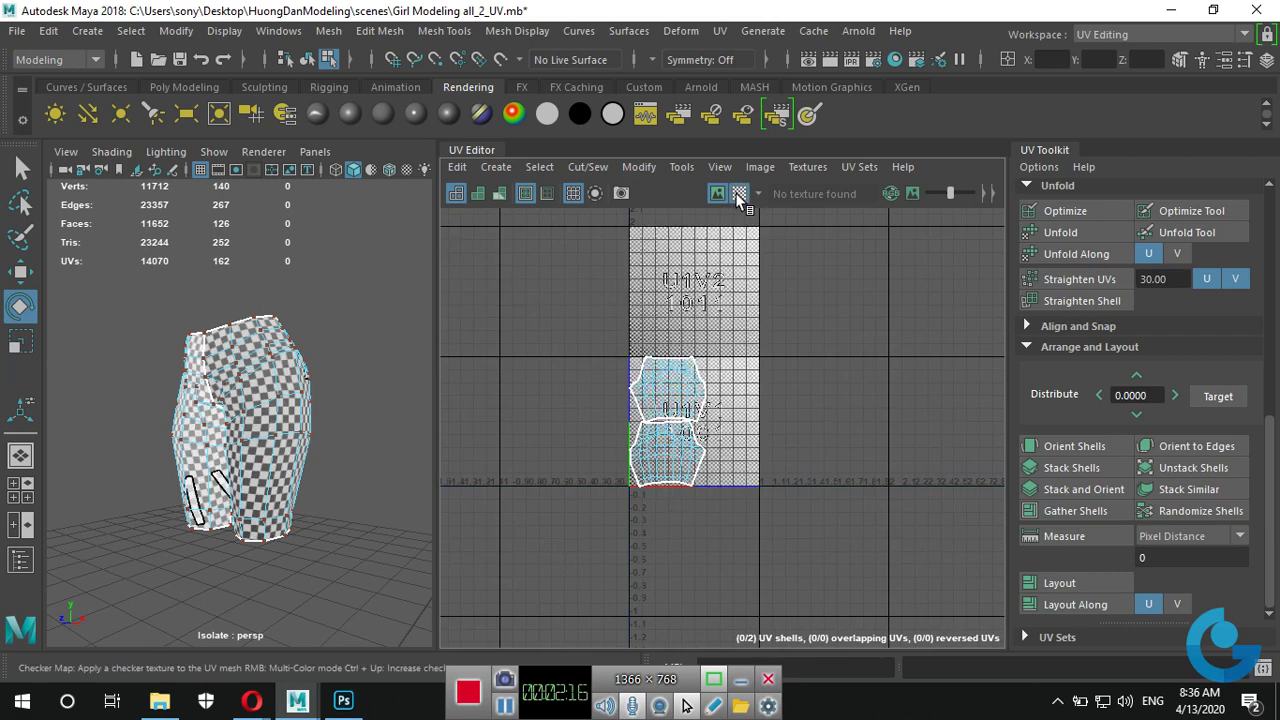
{"action": "scroll", "coordinate": [345, 499], "scroll_direction": "up", "scroll_amount": 5}
{"action": "scroll", "coordinate": [304, 479], "scroll_direction": "down", "scroll_amount": 5}
{"action": "left_click_drag", "start_coordinate": [304, 479], "coordinate": [81, 485], "text": "alt"}
{"action": "scroll", "coordinate": [355, 470], "scroll_direction": "up", "scroll_amount": 5}
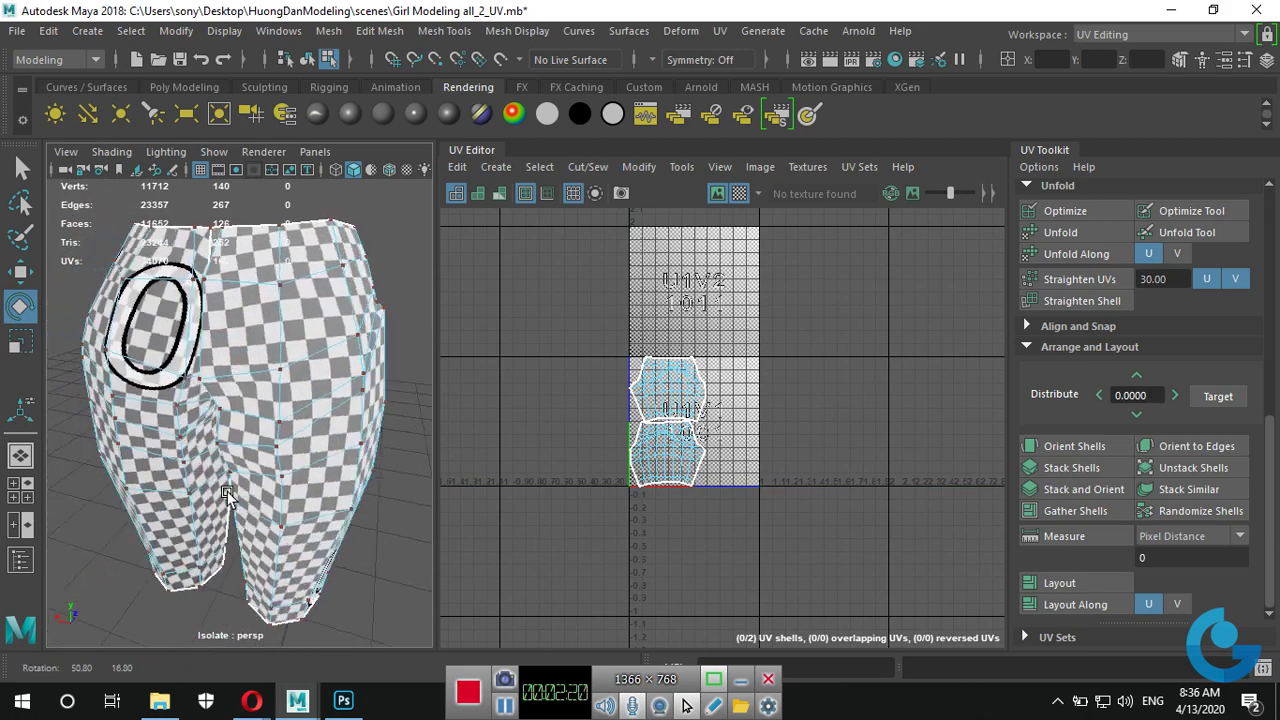
{"action": "mouse_move", "coordinate": [355, 470]}
{"action": "left_mouse_down", "text": "alt"}
{"action": "mouse_move", "coordinate": [117, 460]}
{"action": "mouse_move", "coordinate": [221, 463]}
{"action": "left_mouse_up", "text": "alt"}
{"action": "scroll", "coordinate": [268, 493], "scroll_direction": "down", "scroll_amount": 5}
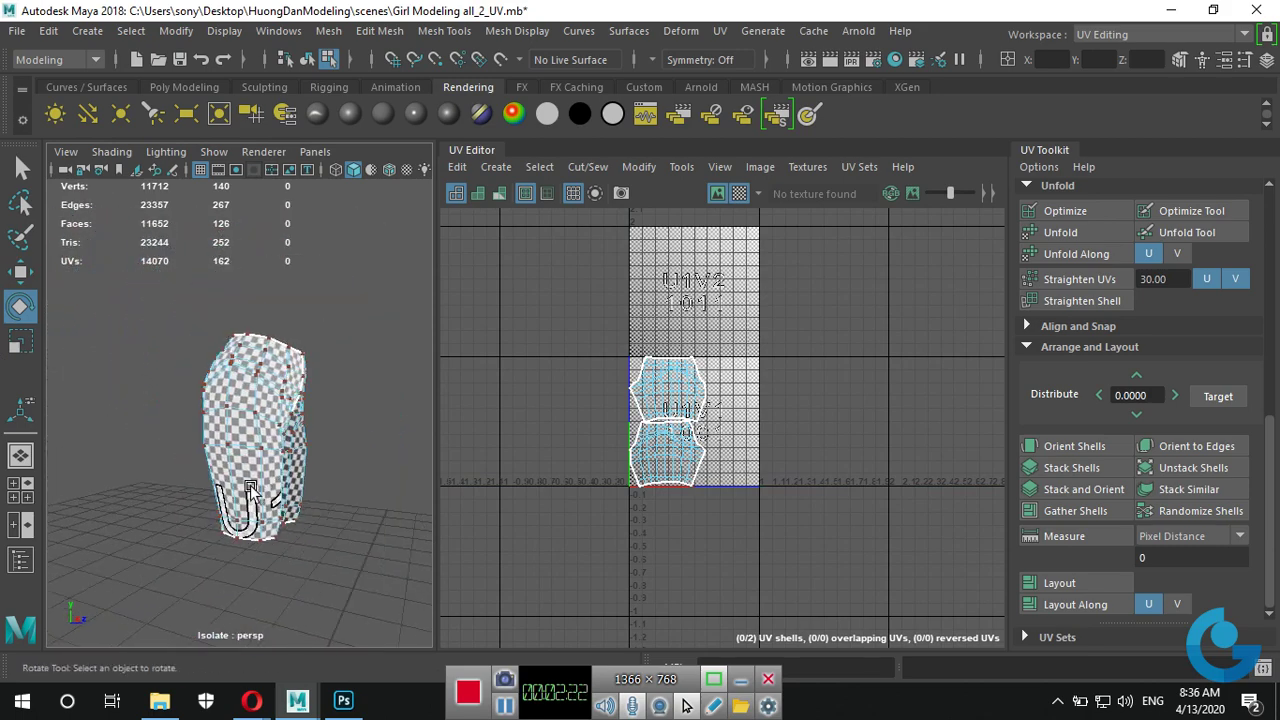
{"action": "scroll", "coordinate": [374, 475], "scroll_direction": "up", "scroll_amount": 5}
{"action": "mouse_move", "coordinate": [374, 475]}
{"action": "left_mouse_down", "text": "alt"}
{"action": "mouse_move", "coordinate": [248, 511]}
{"action": "mouse_move", "coordinate": [289, 480]}
{"action": "left_mouse_up", "text": "alt"}
{"action": "scroll", "coordinate": [307, 513], "scroll_direction": "down", "scroll_amount": 3}
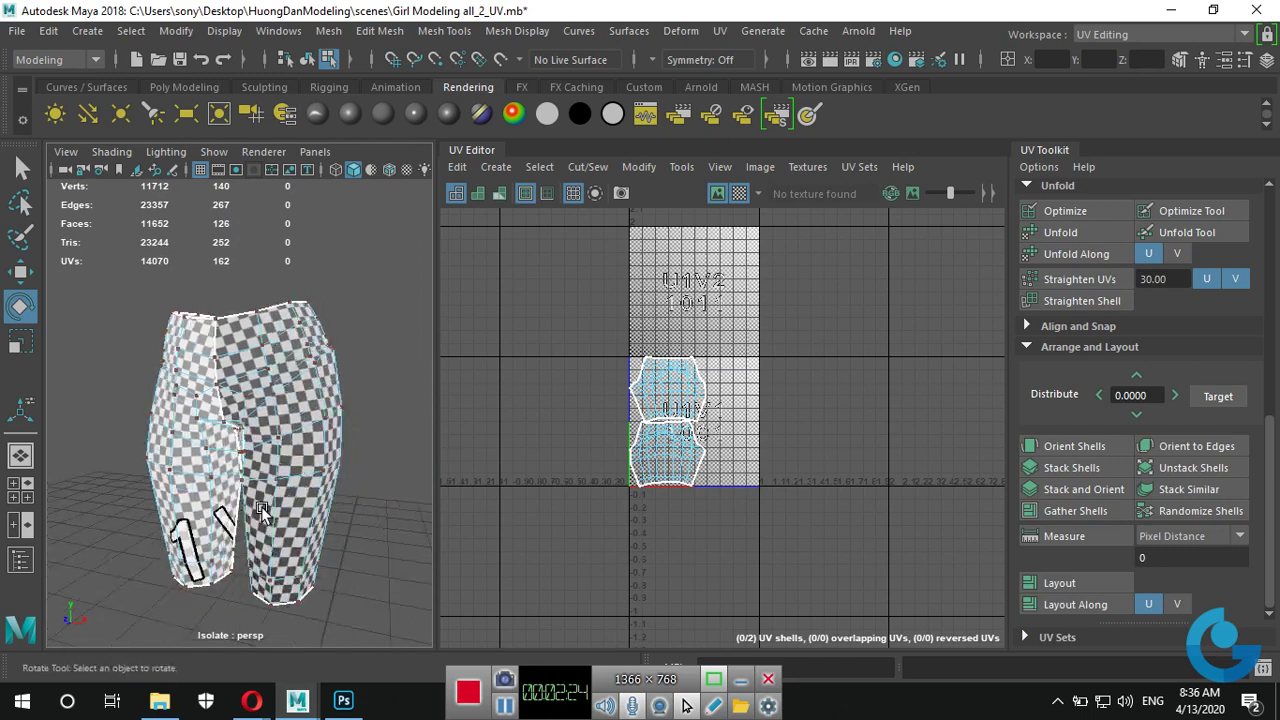
Preview the pants smoothed, deselect them, widen the 3D view and exit Isolate Select.
{"action": "key", "text": "3"}
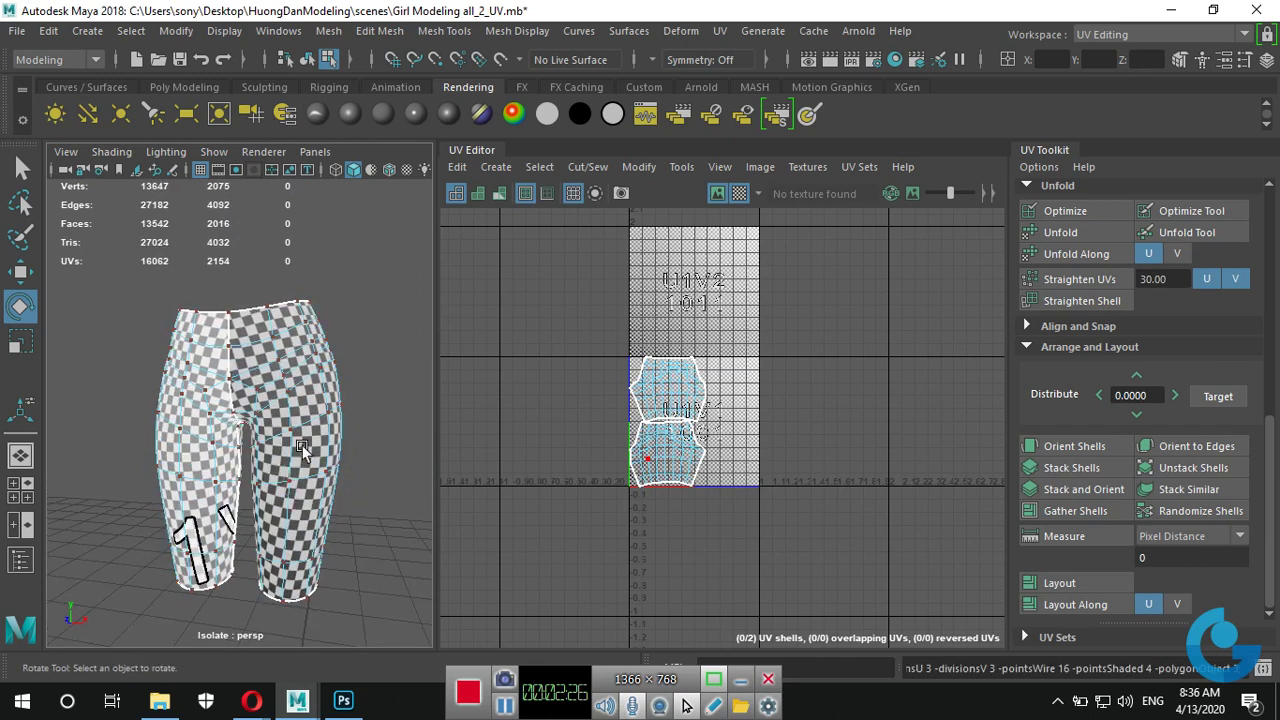
{"action": "left_click_drag", "start_coordinate": [371, 505], "coordinate": [362, 469], "text": "alt"}
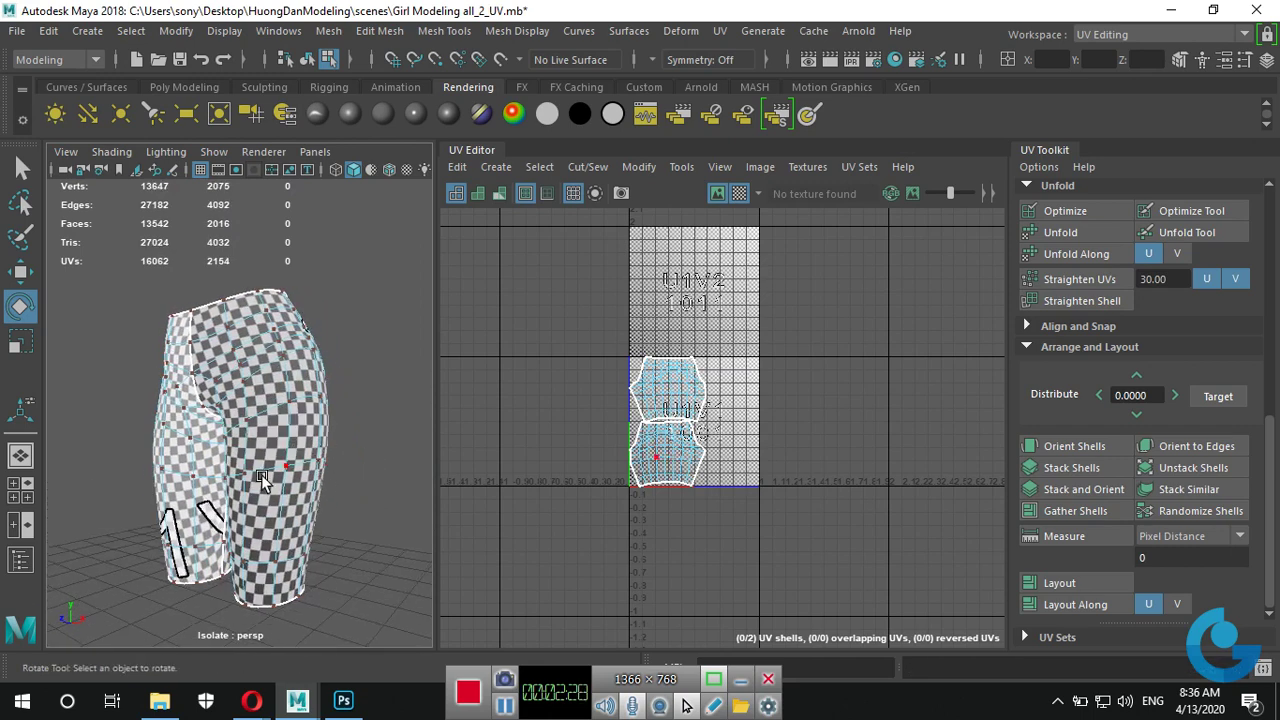
{"action": "left_click_drag", "start_coordinate": [261, 474], "coordinate": [330, 470], "text": "alt"}
{"action": "right_click_drag", "start_coordinate": [300, 198], "coordinate": [378, 150]}
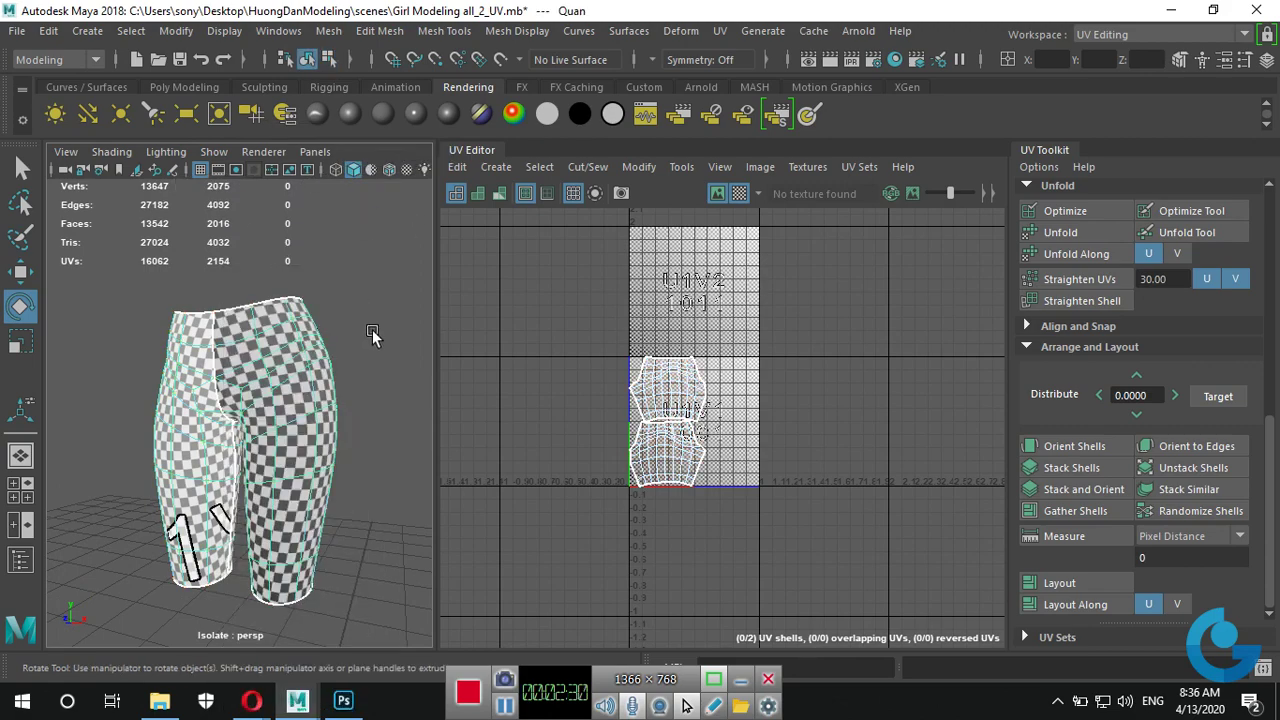
{"action": "mouse_move", "coordinate": [372, 333]}
{"action": "left_mouse_down", "text": "alt"}
{"action": "mouse_move", "coordinate": [355, 467]}
{"action": "mouse_move", "coordinate": [391, 409]}
{"action": "mouse_move", "coordinate": [444, 452]}
{"action": "mouse_move", "coordinate": [552, 482]}
{"action": "mouse_move", "coordinate": [602, 483]}
{"action": "mouse_move", "coordinate": [601, 463]}
{"action": "left_mouse_up", "text": "alt"}
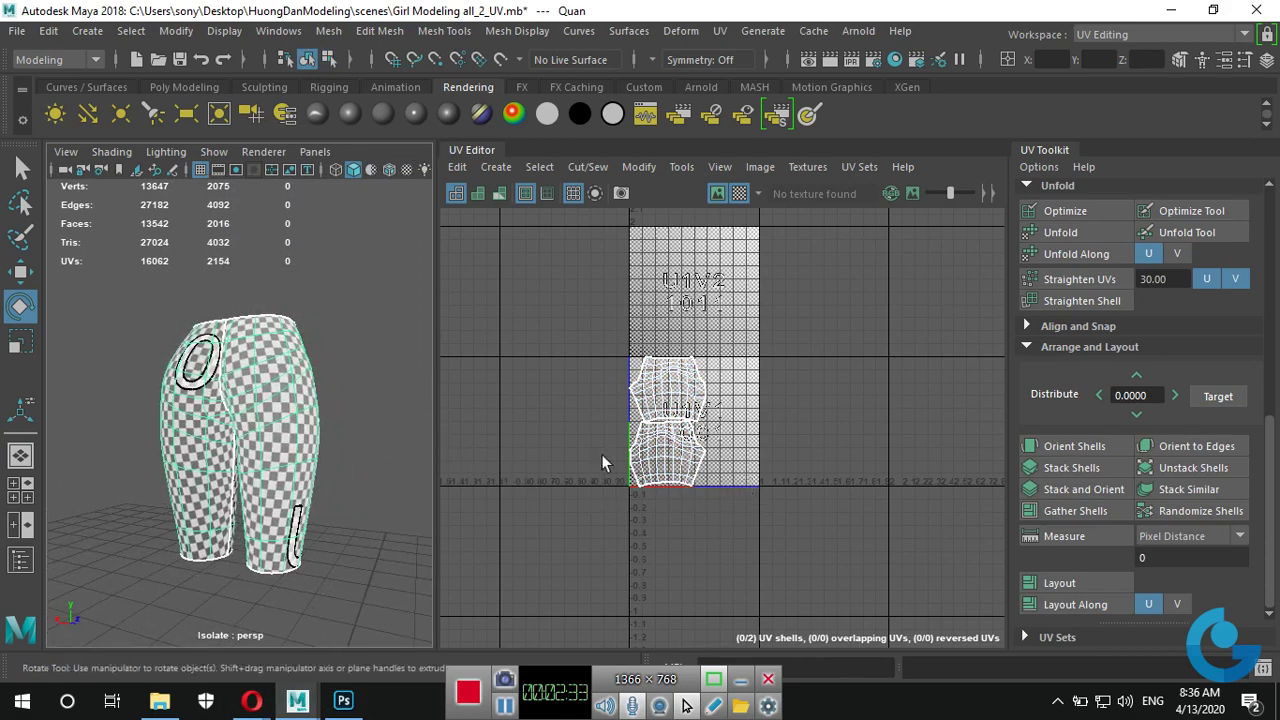
{"action": "left_click", "coordinate": [345, 421]}
{"action": "mouse_move", "coordinate": [229, 400]}
{"action": "left_mouse_down", "text": "alt"}
{"action": "mouse_move", "coordinate": [337, 417]}
{"action": "mouse_move", "coordinate": [528, 334]}
{"action": "left_mouse_up", "text": "alt"}
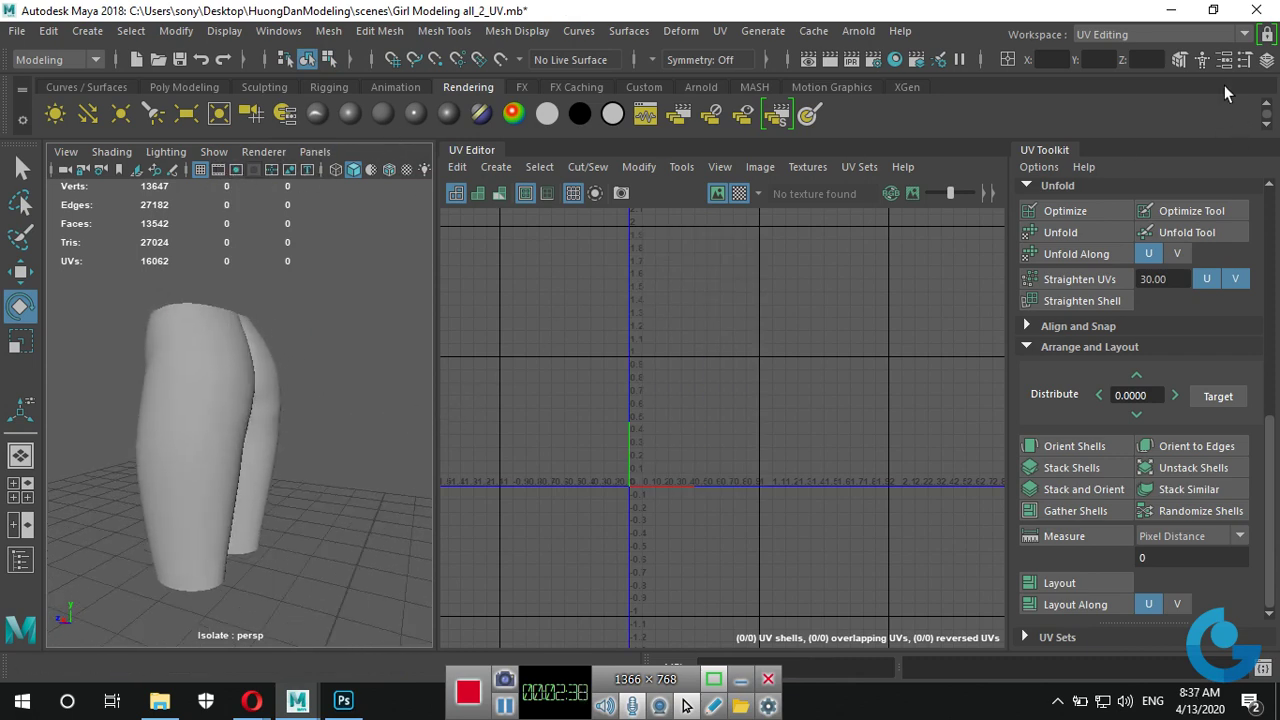
{"action": "left_click_drag", "start_coordinate": [438, 290], "coordinate": [797, 290]}
{"action": "left_click", "coordinate": [552, 170]}
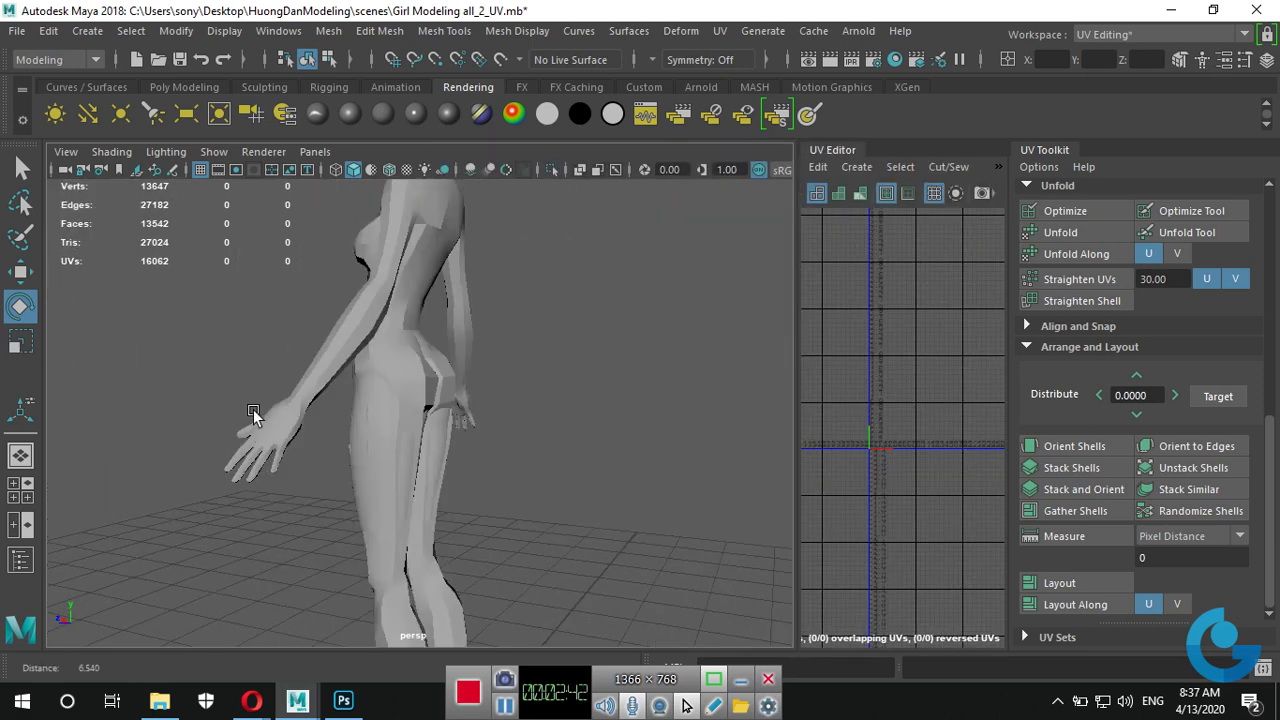
Select the shorts and hide them with Ctrl+H.
{"action": "left_click_drag", "start_coordinate": [253, 409], "coordinate": [475, 472], "text": "alt"}
{"action": "left_click", "coordinate": [424, 400]}
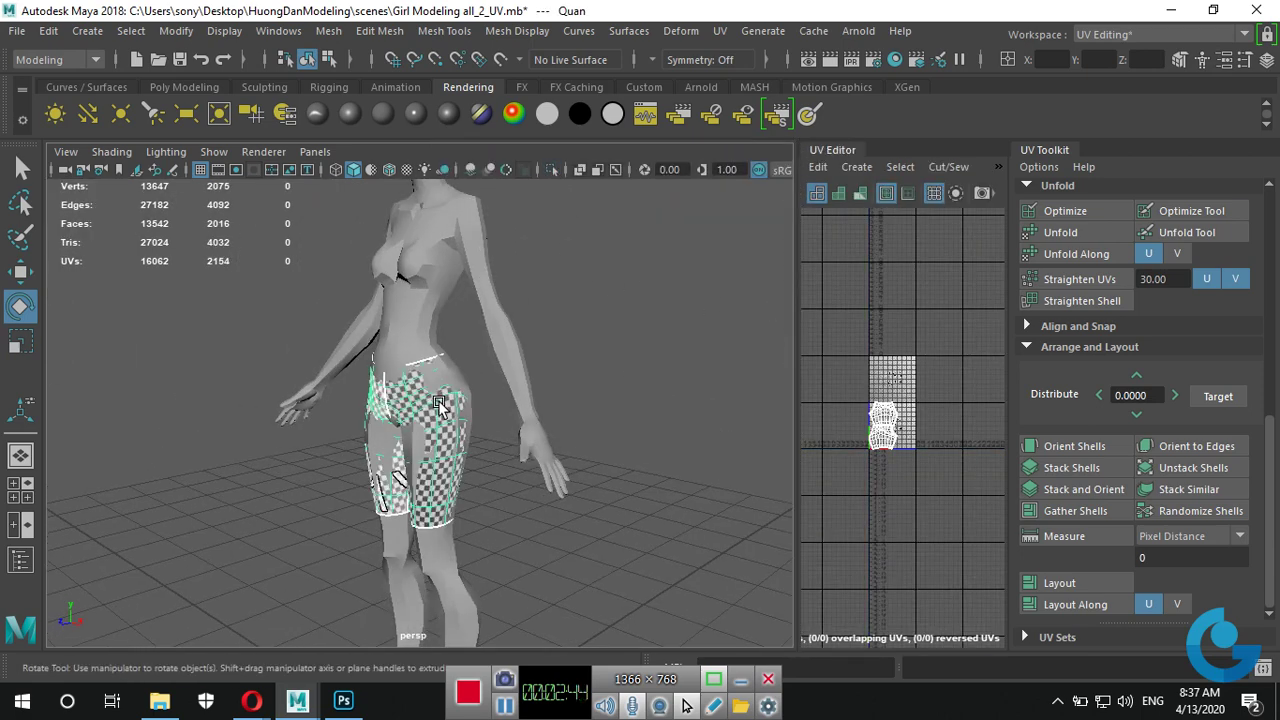
{"action": "key", "text": "2"}
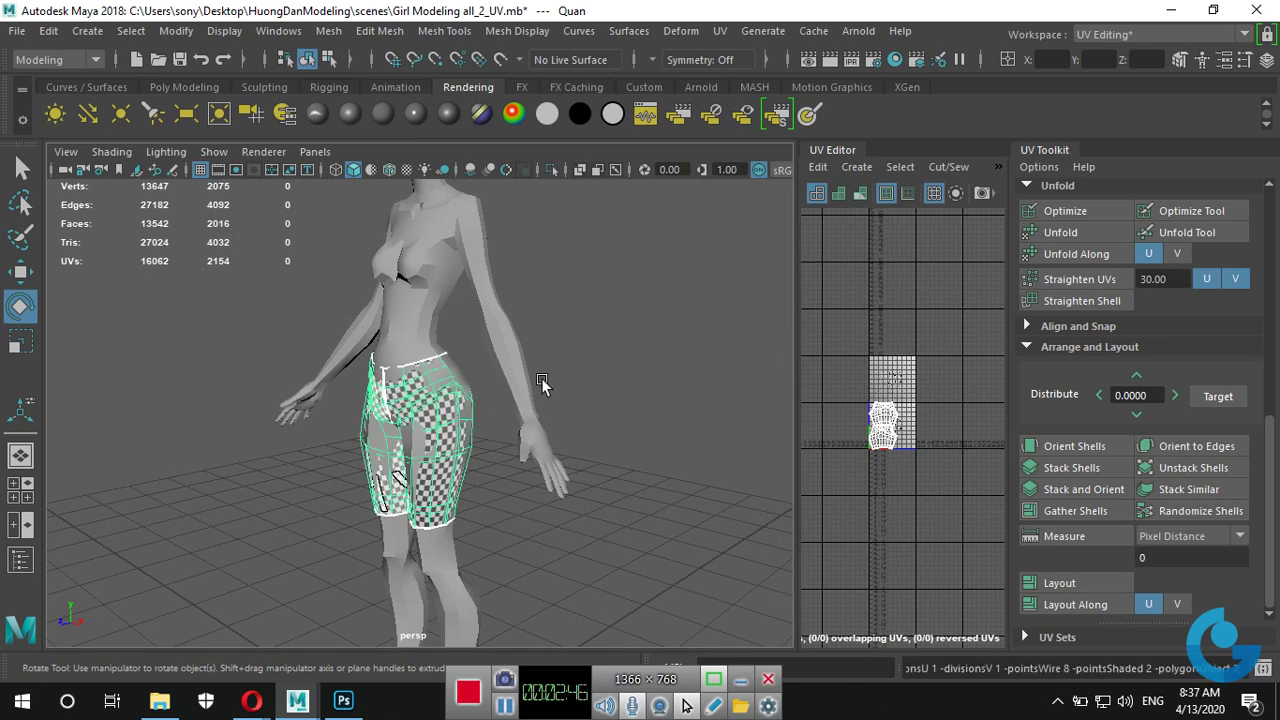
{"action": "key", "text": "ctrl+h"}
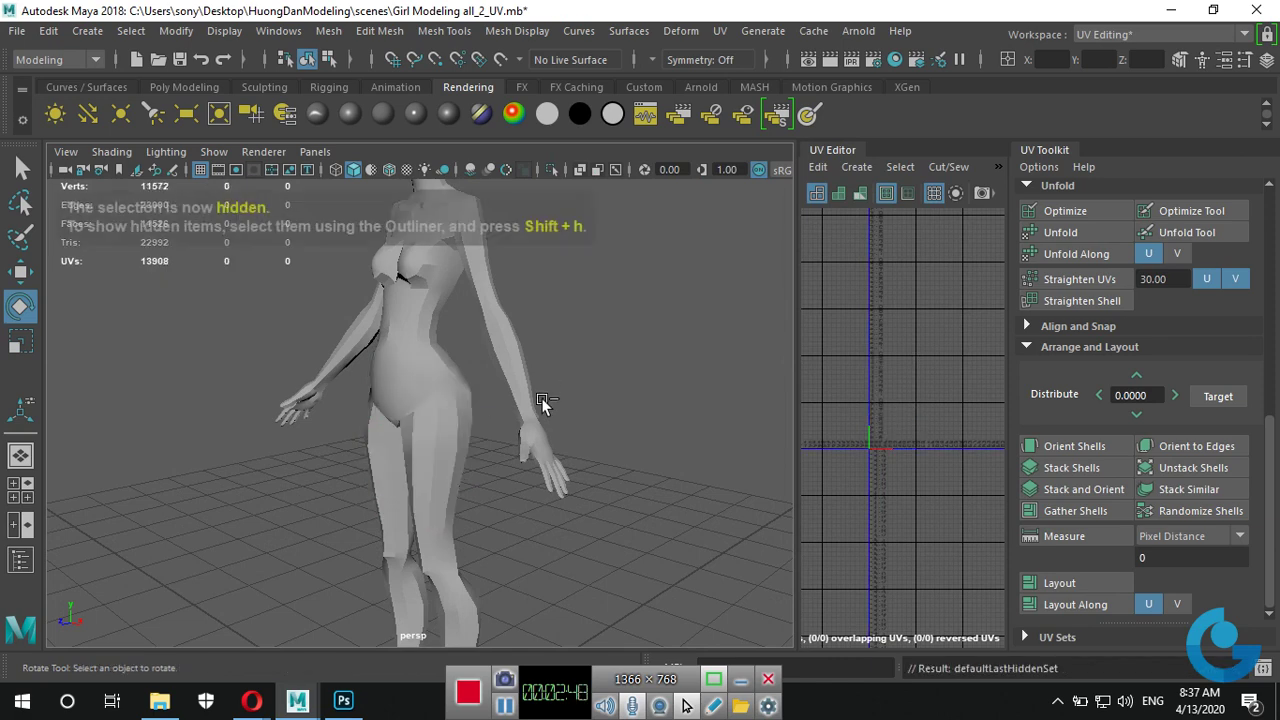
Select the body in smooth preview and widen the UV Editor to show its UVs.
{"action": "left_click", "coordinate": [440, 442]}
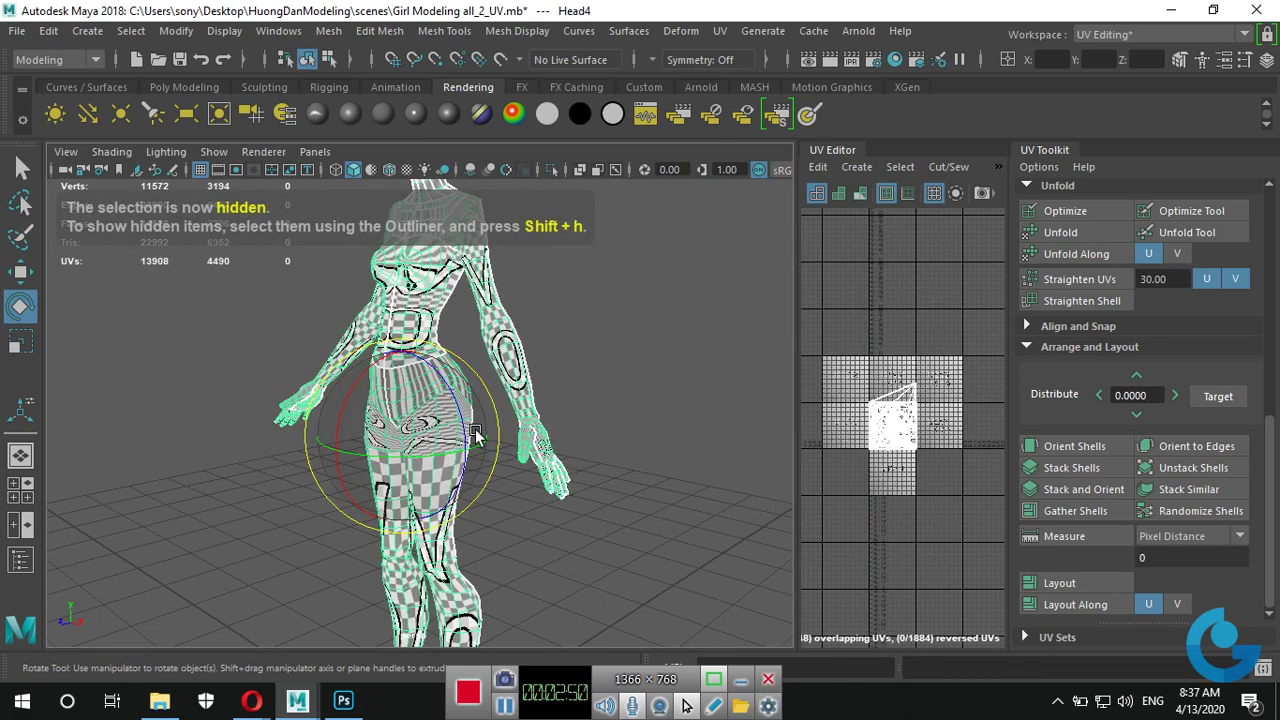
{"action": "key", "text": "3"}
{"action": "left_click", "coordinate": [645, 490]}
{"action": "left_click", "coordinate": [462, 464]}
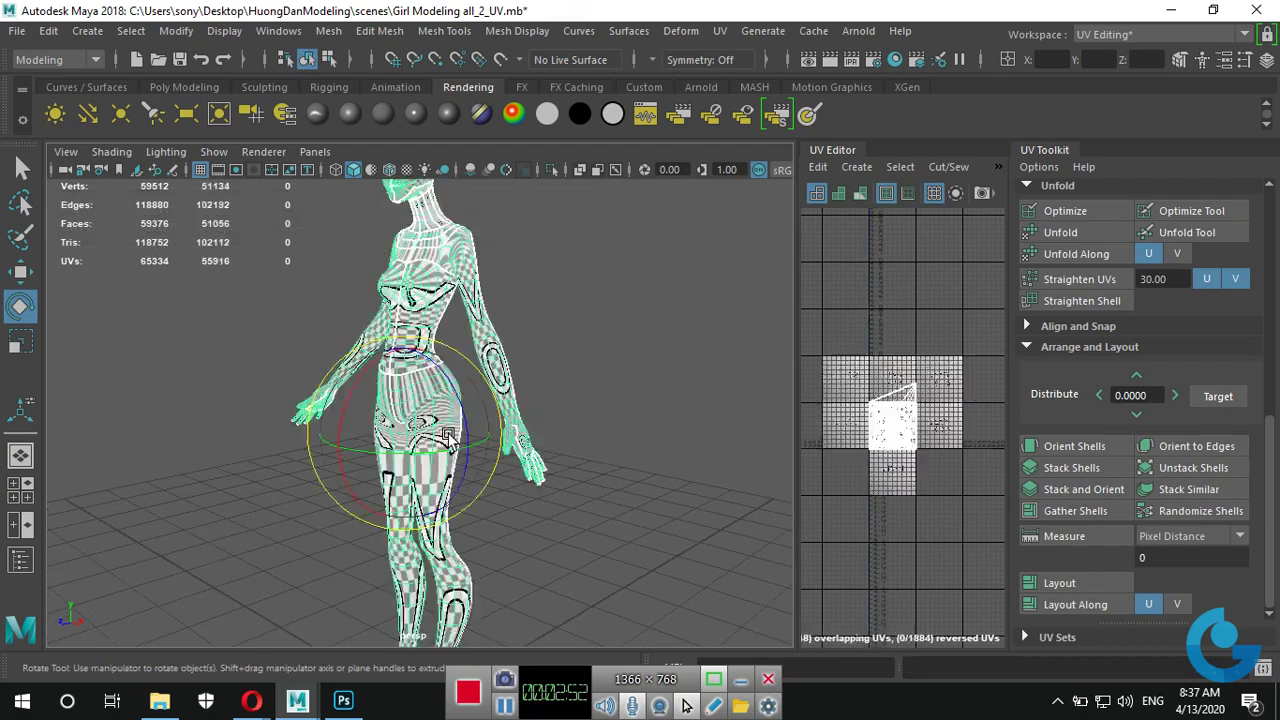
{"action": "mouse_move", "coordinate": [462, 464]}
{"action": "left_mouse_down", "text": "alt"}
{"action": "mouse_move", "coordinate": [643, 495]}
{"action": "mouse_move", "coordinate": [150, 502]}
{"action": "mouse_move", "coordinate": [550, 347]}
{"action": "mouse_move", "coordinate": [473, 442]}
{"action": "mouse_move", "coordinate": [666, 349]}
{"action": "mouse_move", "coordinate": [630, 450]}
{"action": "mouse_move", "coordinate": [331, 440]}
{"action": "mouse_move", "coordinate": [551, 373]}
{"action": "mouse_move", "coordinate": [553, 455]}
{"action": "mouse_move", "coordinate": [437, 456]}
{"action": "mouse_move", "coordinate": [518, 465]}
{"action": "mouse_move", "coordinate": [691, 317]}
{"action": "left_mouse_up", "text": "alt"}
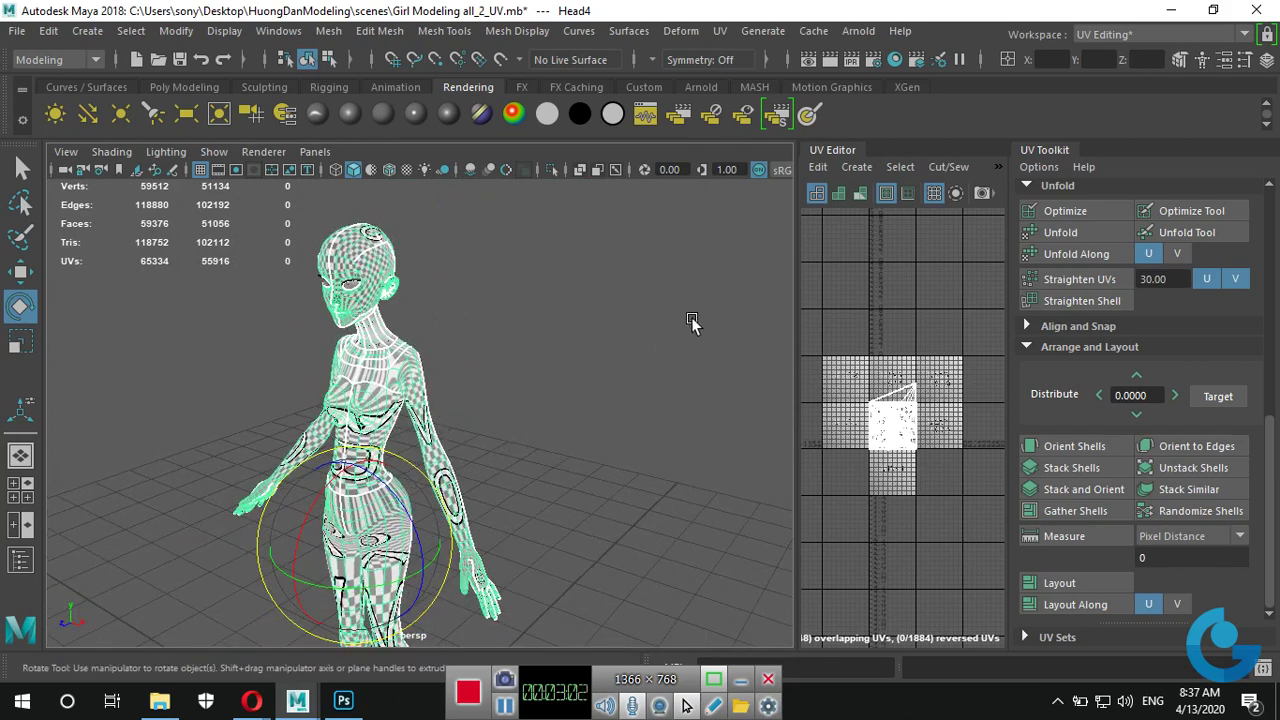
{"action": "left_click_drag", "start_coordinate": [796, 363], "coordinate": [543, 366]}
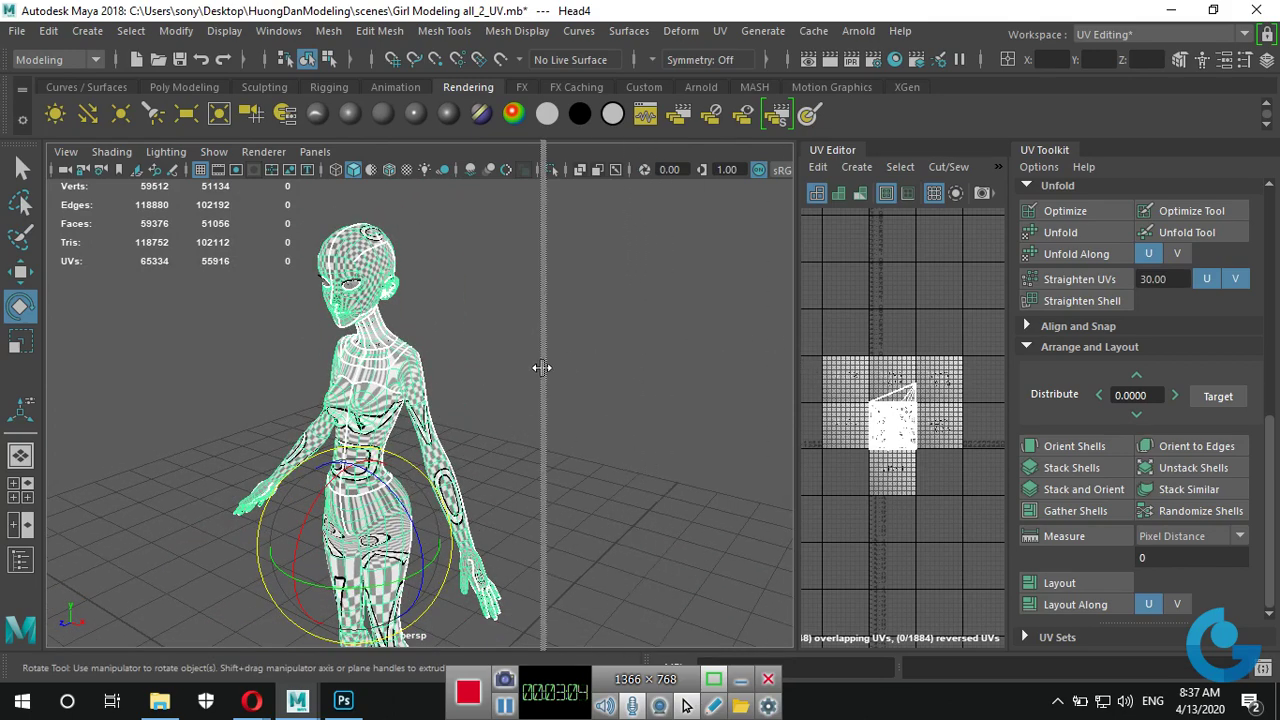
{"action": "right_click_drag", "start_coordinate": [407, 452], "coordinate": [342, 409], "text": "alt"}
{"action": "scroll", "coordinate": [342, 409], "scroll_direction": "up", "scroll_amount": 2}
Apply a Cylindrical UV projection to the whole body mesh.
{"action": "scroll", "coordinate": [355, 420], "scroll_direction": "up", "scroll_amount": 2}
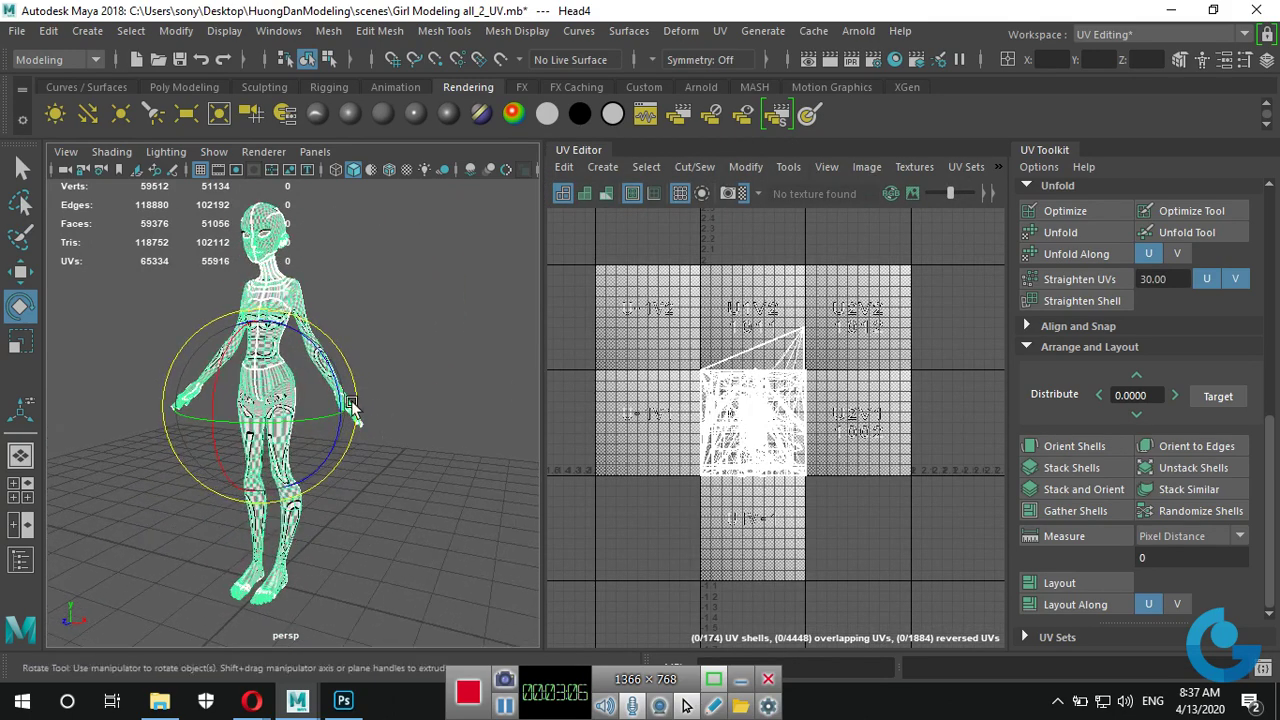
{"action": "scroll", "coordinate": [370, 430], "scroll_direction": "up", "scroll_amount": 2}
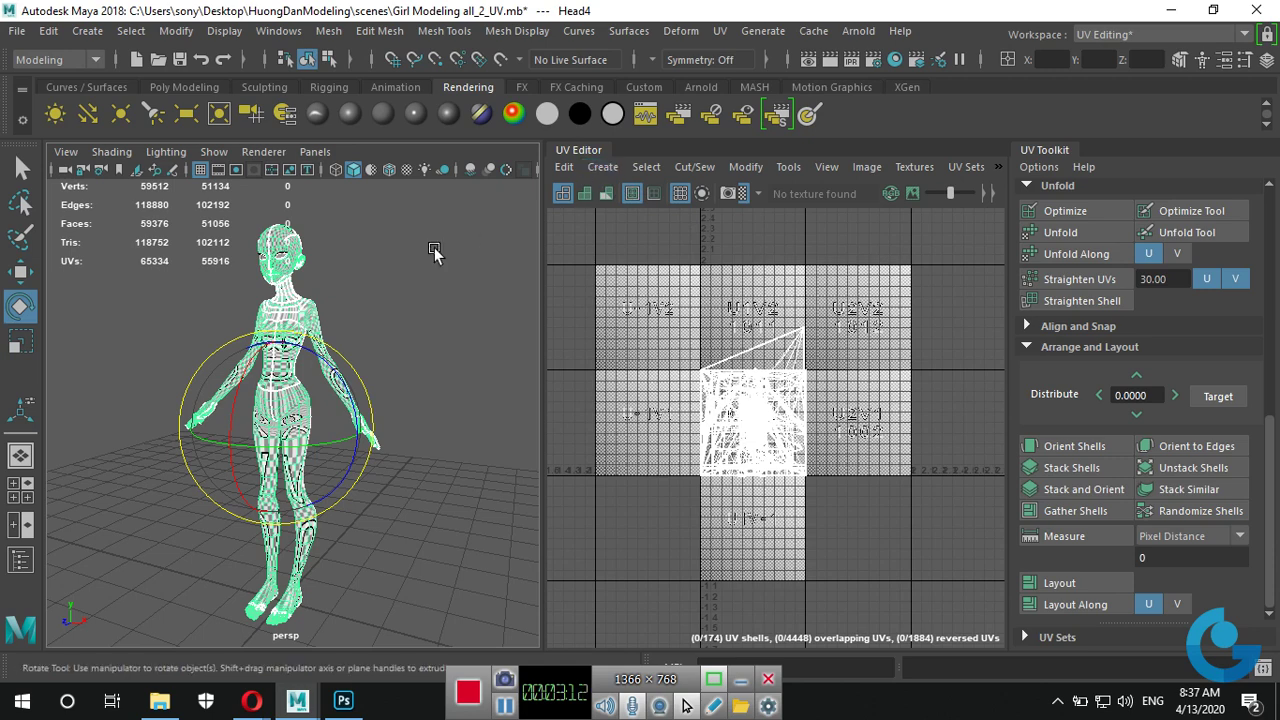
{"action": "left_click", "coordinate": [602, 167]}
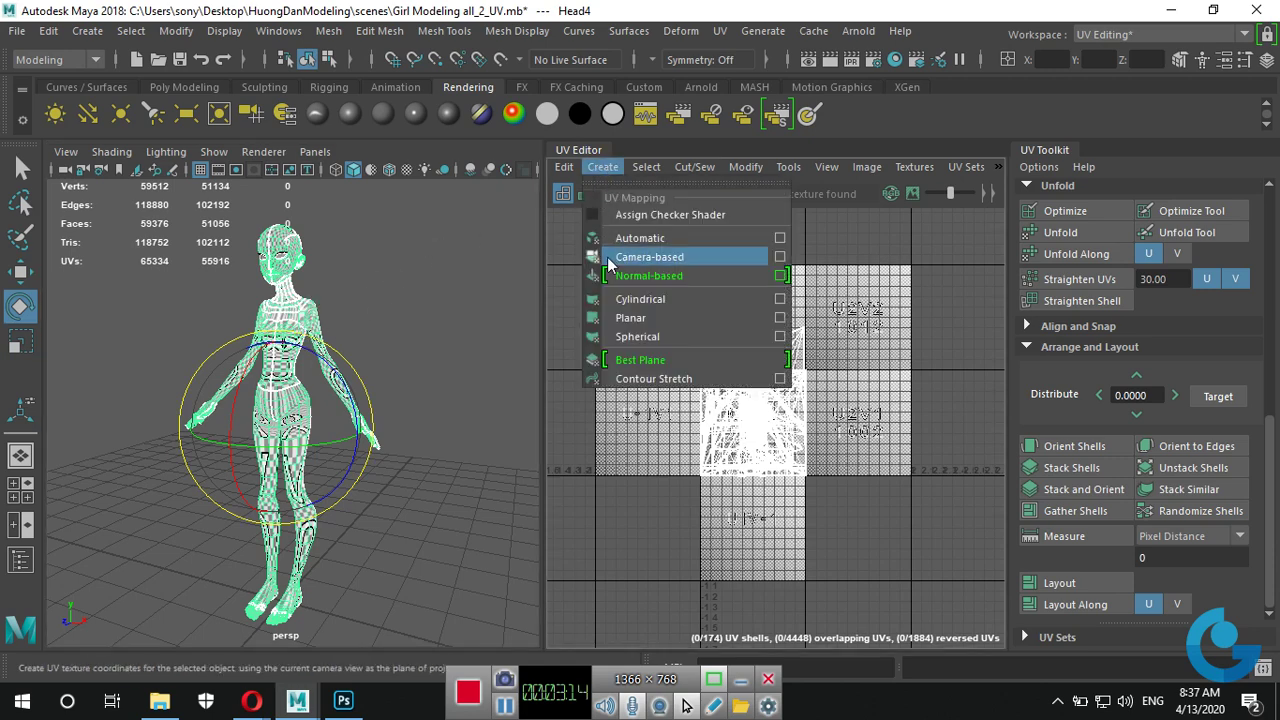
{"action": "left_click", "coordinate": [660, 300]}
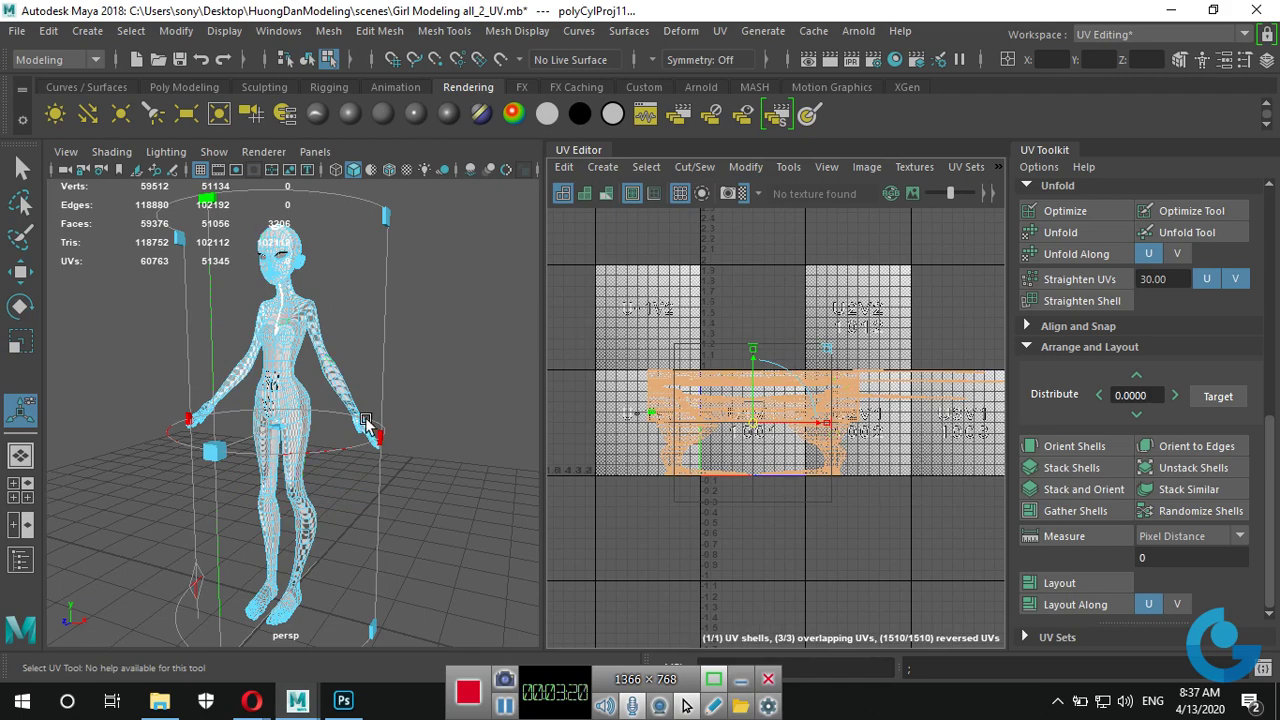
Switch to UV selection with F12 and turn off the checker map.
{"action": "left_click_drag", "start_coordinate": [365, 420], "coordinate": [257, 428], "text": "alt"}
{"action": "scroll", "coordinate": [514, 423], "scroll_direction": "up", "scroll_amount": 5}
{"action": "scroll", "coordinate": [200, 420], "scroll_direction": "down", "scroll_amount": 5}
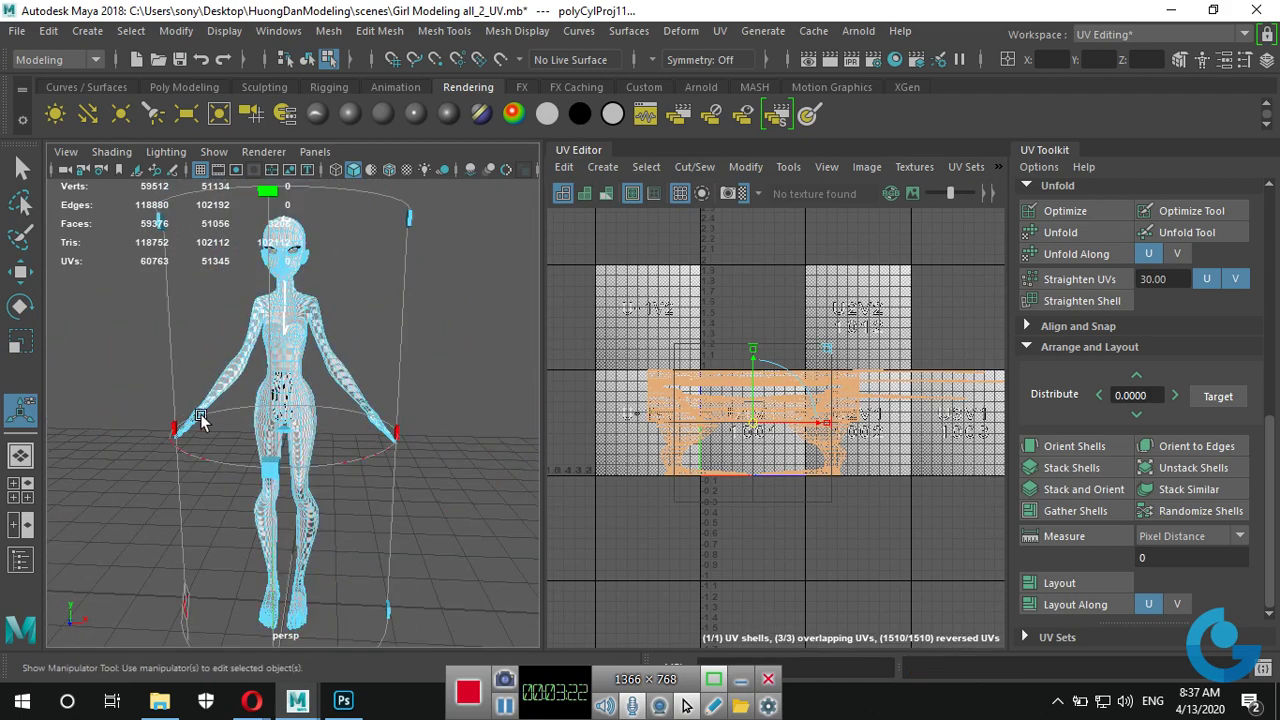
{"action": "key", "text": "F12"}
{"action": "scroll", "coordinate": [740, 402], "scroll_direction": "up", "scroll_amount": 1}
{"action": "scroll", "coordinate": [722, 410], "scroll_direction": "up", "scroll_amount": 1}
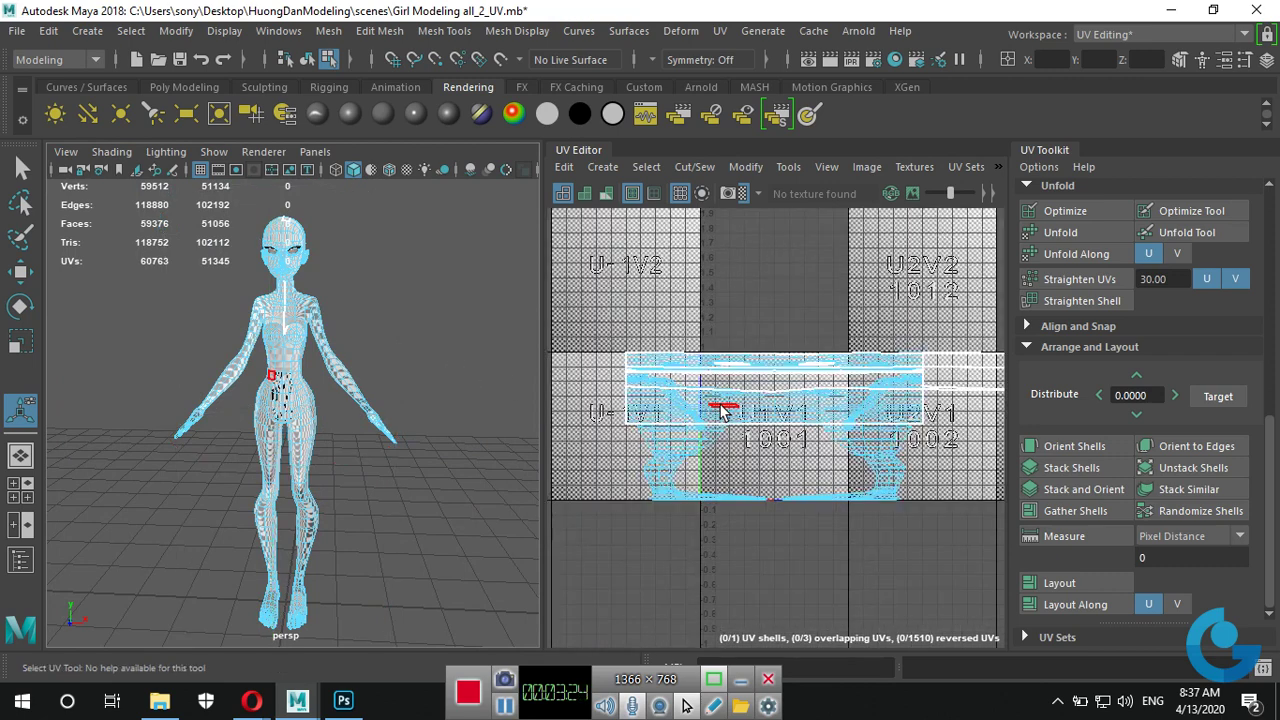
{"action": "left_click", "coordinate": [746, 194]}
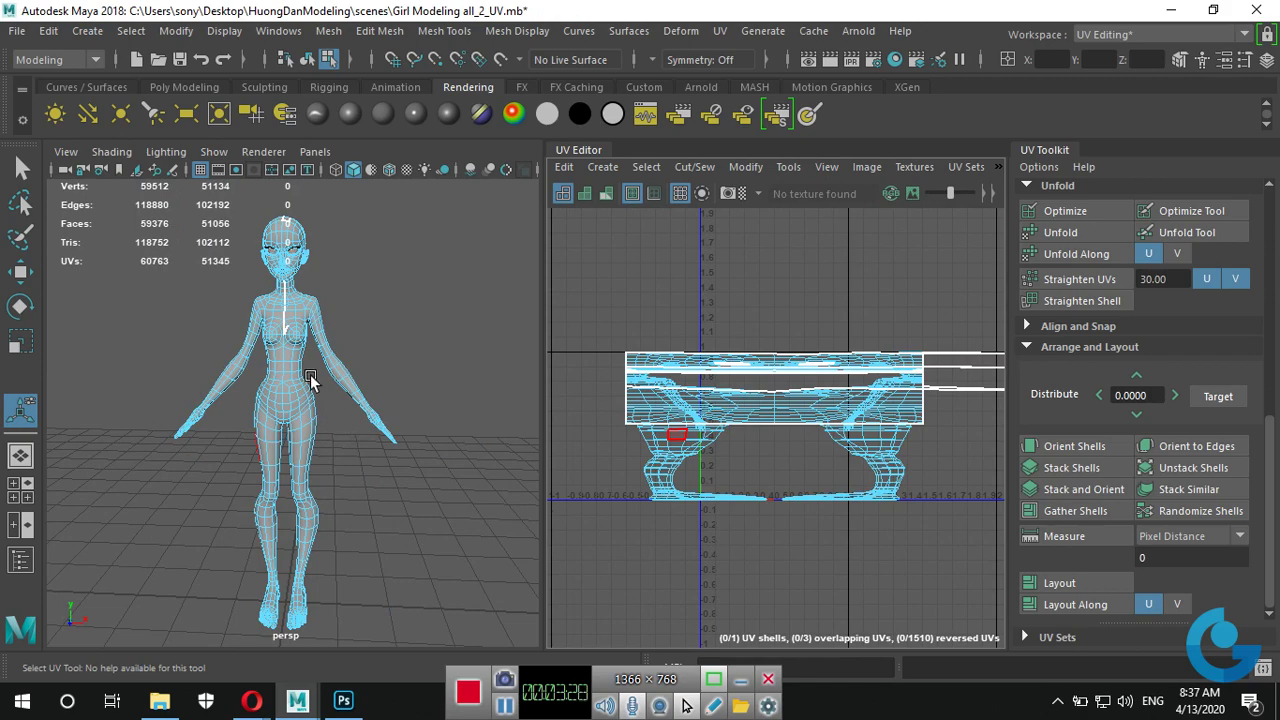
Orbit around the head and neck to examine the neck junction from side and back.
{"action": "left_click_drag", "start_coordinate": [310, 374], "coordinate": [229, 371], "text": "alt"}
{"action": "mouse_move", "coordinate": [229, 371]}
{"action": "right_mouse_down", "text": "alt"}
{"action": "mouse_move", "coordinate": [449, 371]}
{"action": "mouse_move", "coordinate": [409, 526]}
{"action": "mouse_move", "coordinate": [397, 447]}
{"action": "right_mouse_up", "text": "alt"}
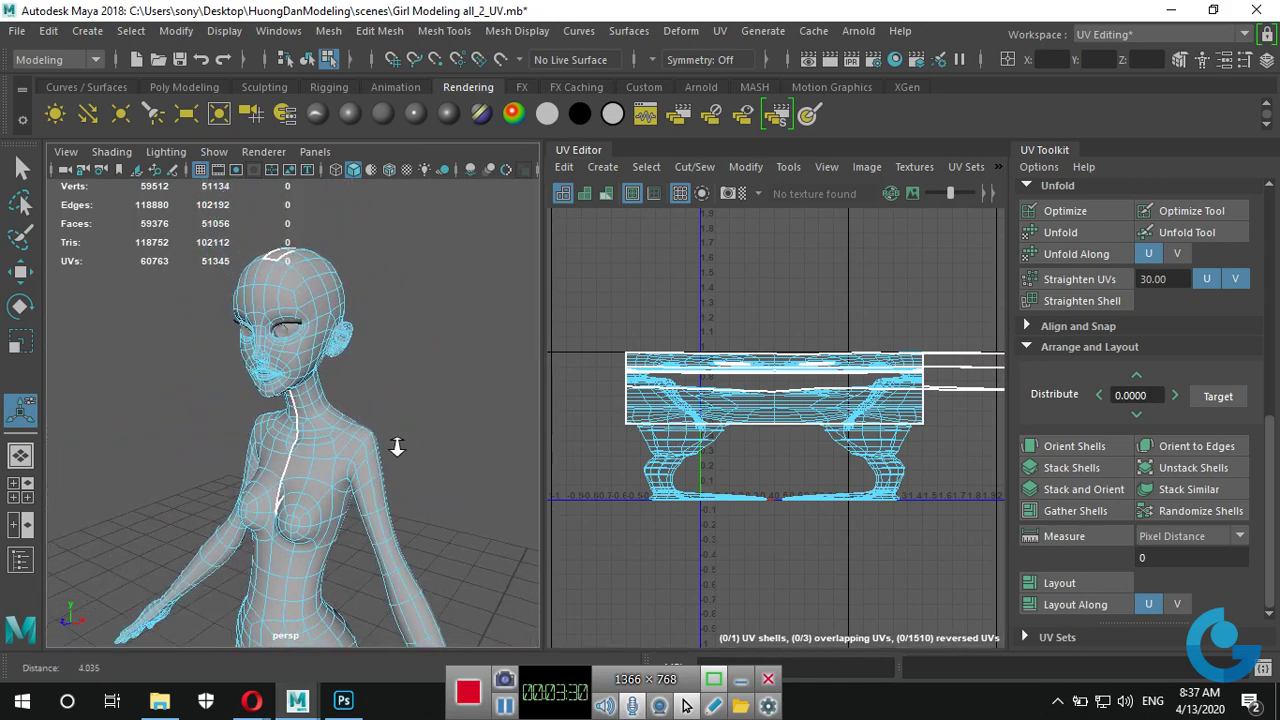
{"action": "left_click_drag", "start_coordinate": [397, 447], "coordinate": [223, 443], "text": "alt"}
{"action": "mouse_move", "coordinate": [223, 443]}
{"action": "right_mouse_down", "text": "alt"}
{"action": "mouse_move", "coordinate": [451, 423]}
{"action": "mouse_move", "coordinate": [409, 440]}
{"action": "right_mouse_up", "text": "alt"}
{"action": "mouse_move", "coordinate": [409, 440]}
{"action": "left_mouse_down", "text": "alt"}
{"action": "mouse_move", "coordinate": [294, 433]}
{"action": "mouse_move", "coordinate": [222, 396]}
{"action": "left_mouse_up", "text": "alt"}
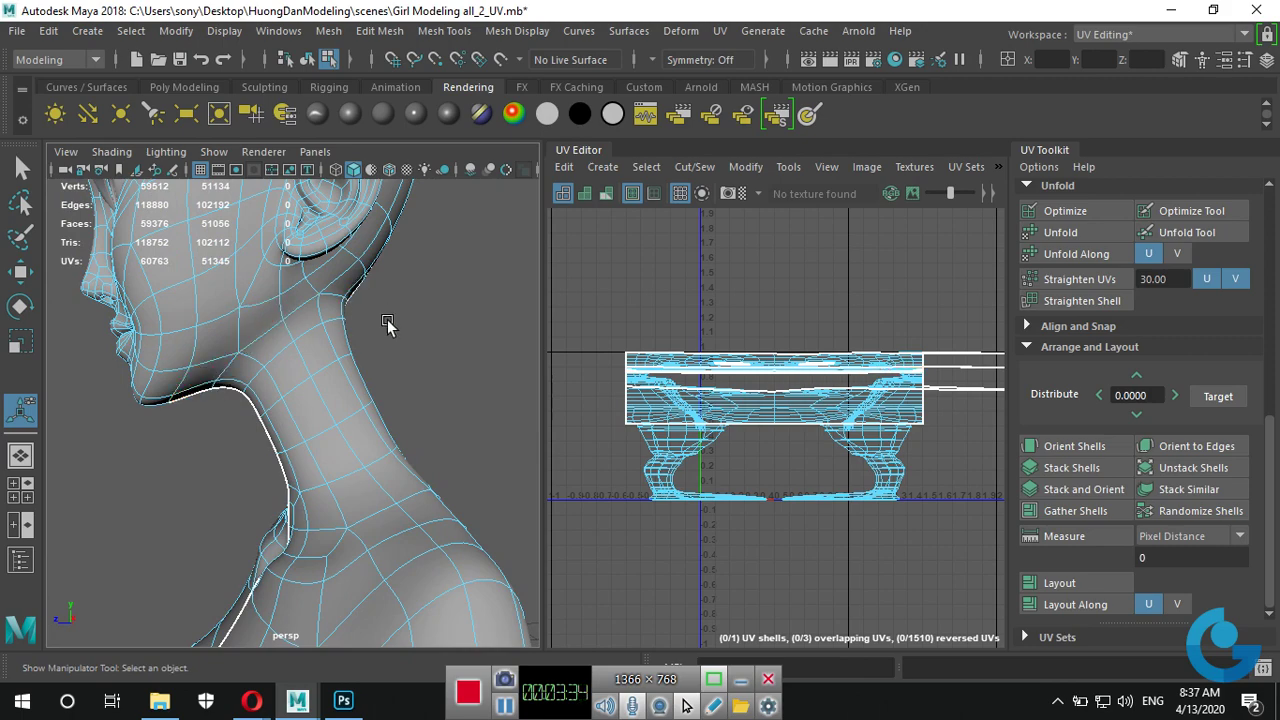
{"action": "mouse_move", "coordinate": [388, 325]}
{"action": "left_mouse_down", "text": "alt"}
{"action": "mouse_move", "coordinate": [320, 374]}
{"action": "mouse_move", "coordinate": [89, 418]}
{"action": "left_mouse_up", "text": "alt"}
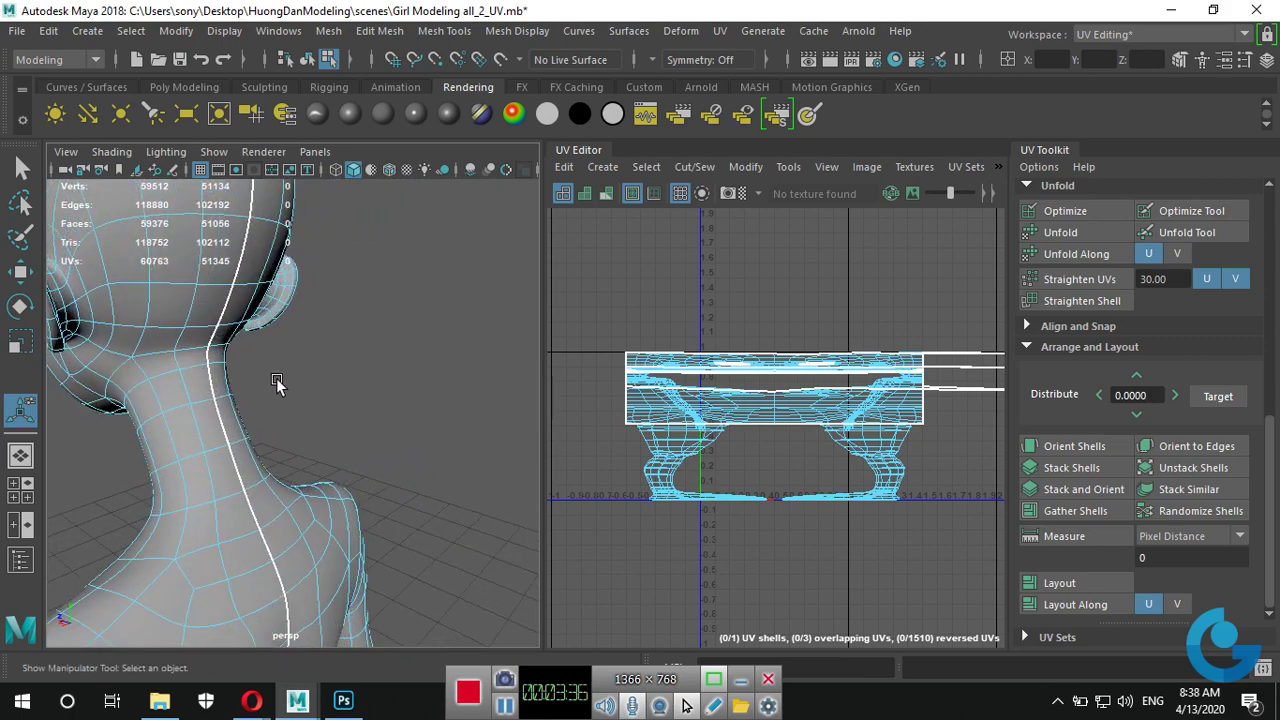
{"action": "mouse_move", "coordinate": [276, 378]}
{"action": "left_mouse_down", "text": "alt"}
{"action": "mouse_move", "coordinate": [286, 429]}
{"action": "mouse_move", "coordinate": [344, 423]}
{"action": "left_mouse_up", "text": "alt"}
Switch to edge mode and select the edge loop around the neck.
{"action": "right_click_drag", "start_coordinate": [326, 342], "coordinate": [350, 139]}
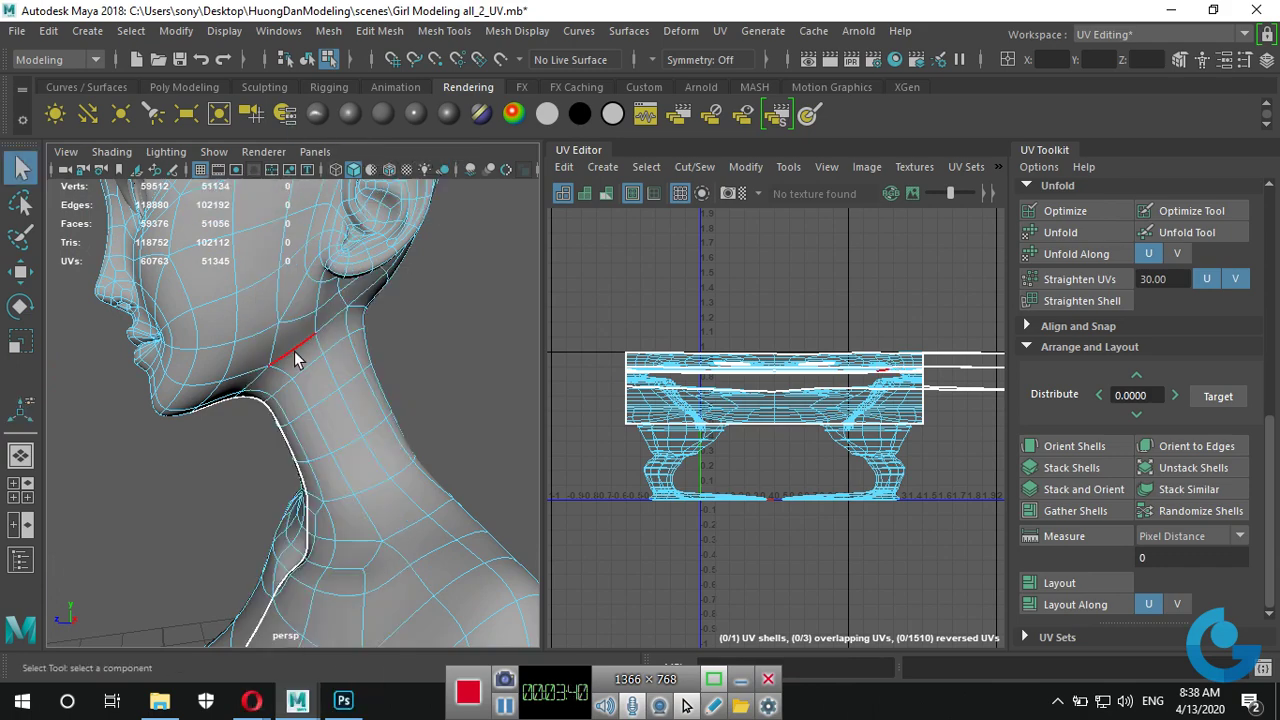
{"action": "left_click_drag", "start_coordinate": [397, 371], "coordinate": [165, 343], "text": "alt"}
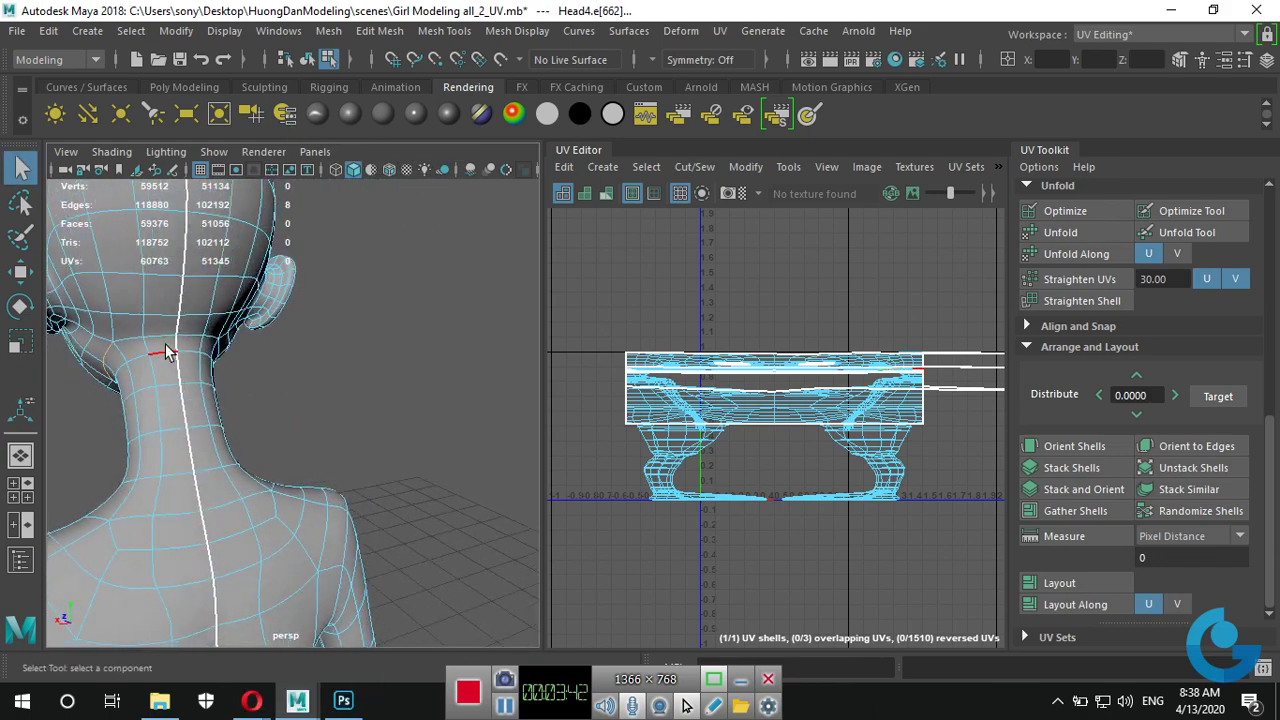
{"action": "double_click", "coordinate": [160, 336], "text": "shift"}
{"action": "left_click_drag", "start_coordinate": [362, 418], "coordinate": [149, 420], "text": "alt"}
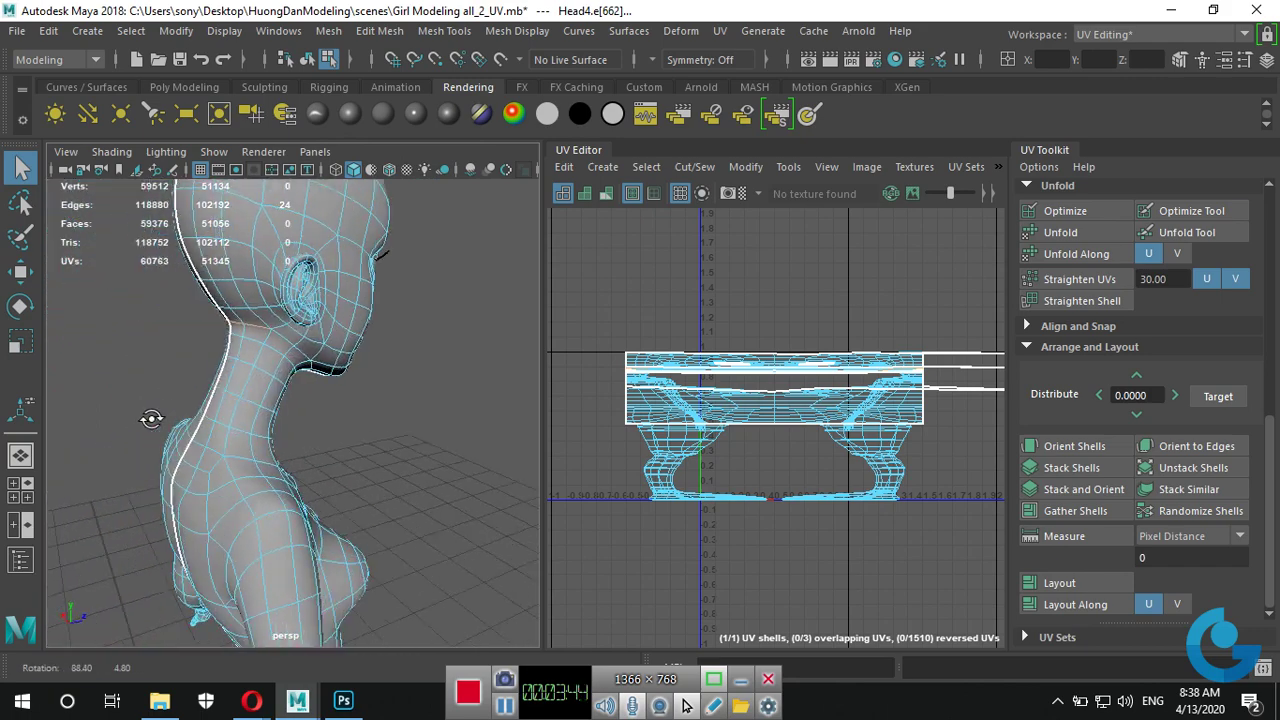
{"action": "scroll", "coordinate": [405, 290], "scroll_direction": "up", "scroll_amount": 3}
{"action": "mouse_move", "coordinate": [405, 290]}
{"action": "left_mouse_down", "text": "alt"}
{"action": "mouse_move", "coordinate": [409, 371]}
{"action": "mouse_move", "coordinate": [494, 400]}
{"action": "mouse_move", "coordinate": [249, 417]}
{"action": "mouse_move", "coordinate": [165, 362]}
{"action": "left_mouse_up", "text": "alt"}
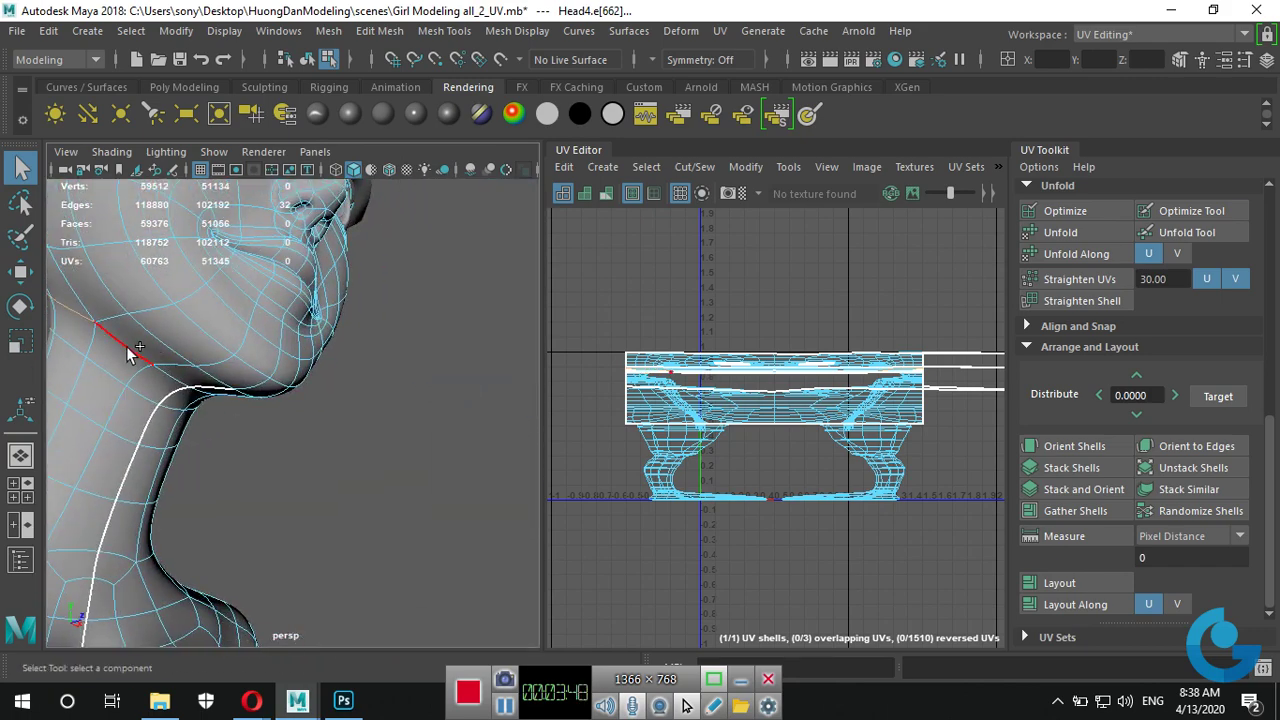
{"action": "scroll", "coordinate": [451, 443], "scroll_direction": "down", "scroll_amount": 5}
{"action": "mouse_move", "coordinate": [451, 443]}
{"action": "left_mouse_down", "text": "alt"}
{"action": "mouse_move", "coordinate": [250, 425]}
{"action": "mouse_move", "coordinate": [134, 448]}
{"action": "mouse_move", "coordinate": [455, 432]}
{"action": "mouse_move", "coordinate": [371, 480]}
{"action": "mouse_move", "coordinate": [381, 487]}
{"action": "left_mouse_up", "text": "alt"}
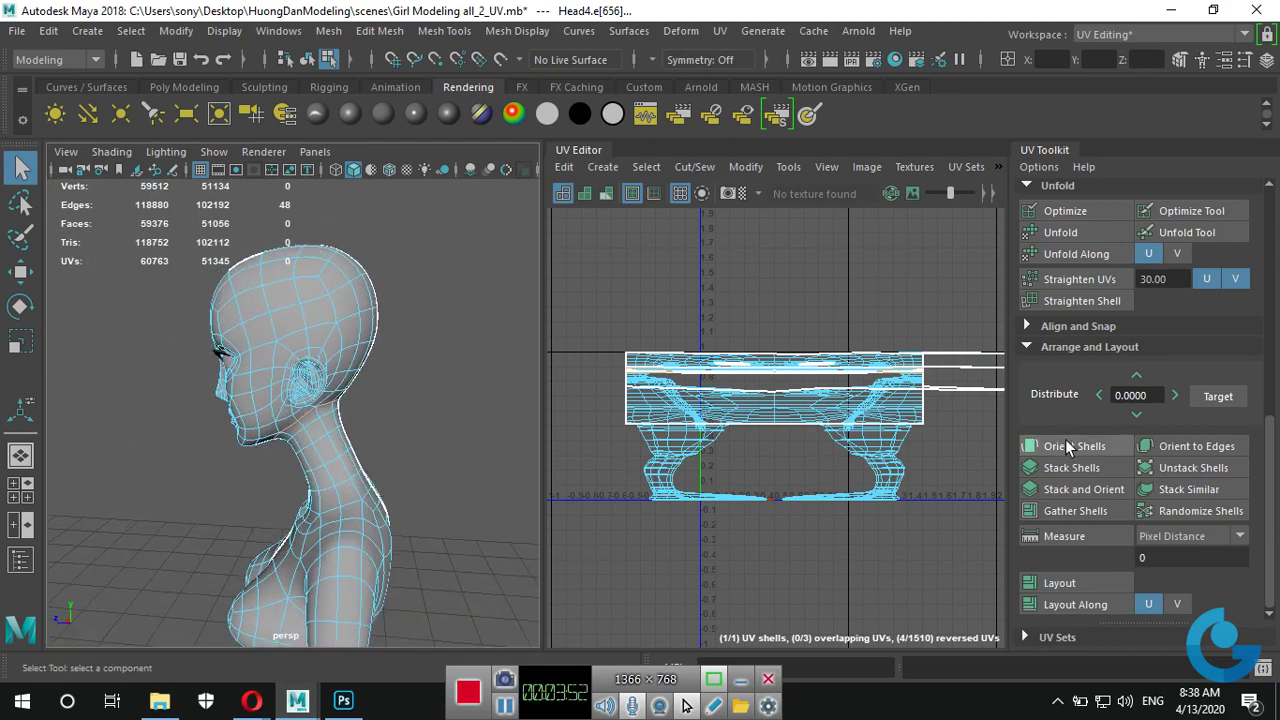
{"action": "scroll", "coordinate": [1049, 372], "scroll_direction": "up", "scroll_amount": 3}
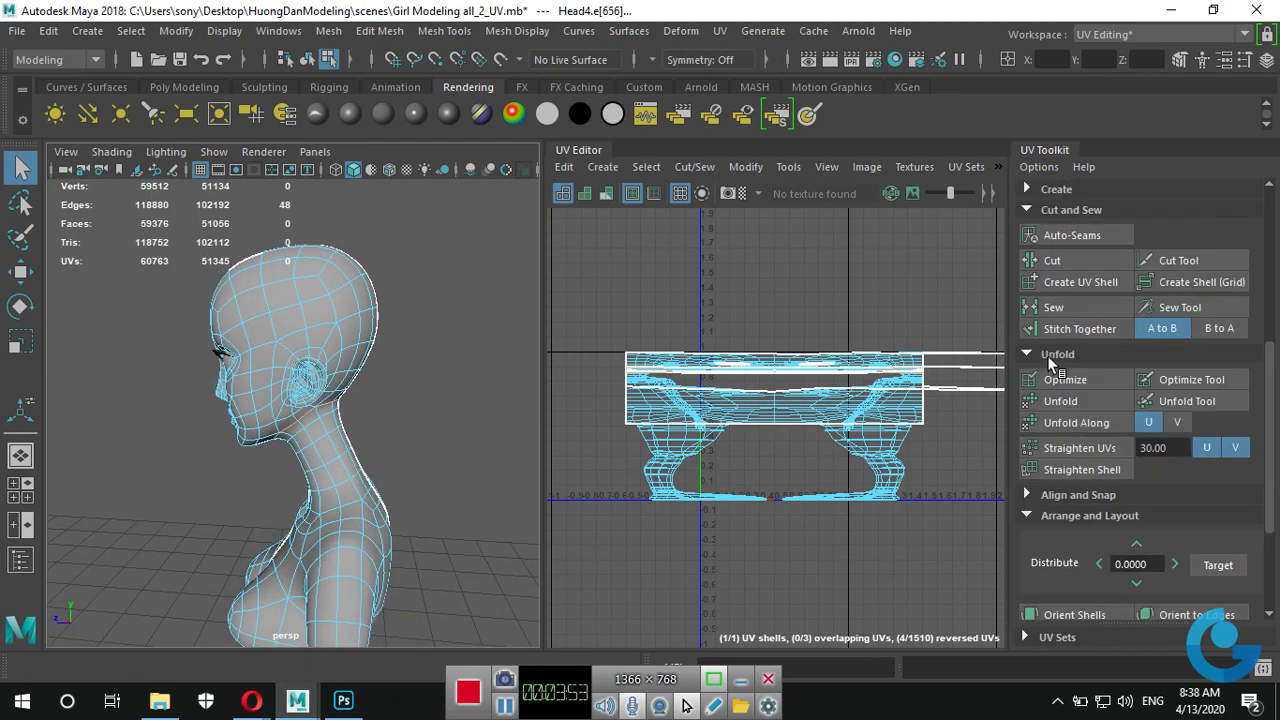
Cut the UVs along the selected neck edges, then select the head's faces.
{"action": "left_click", "coordinate": [1069, 266]}
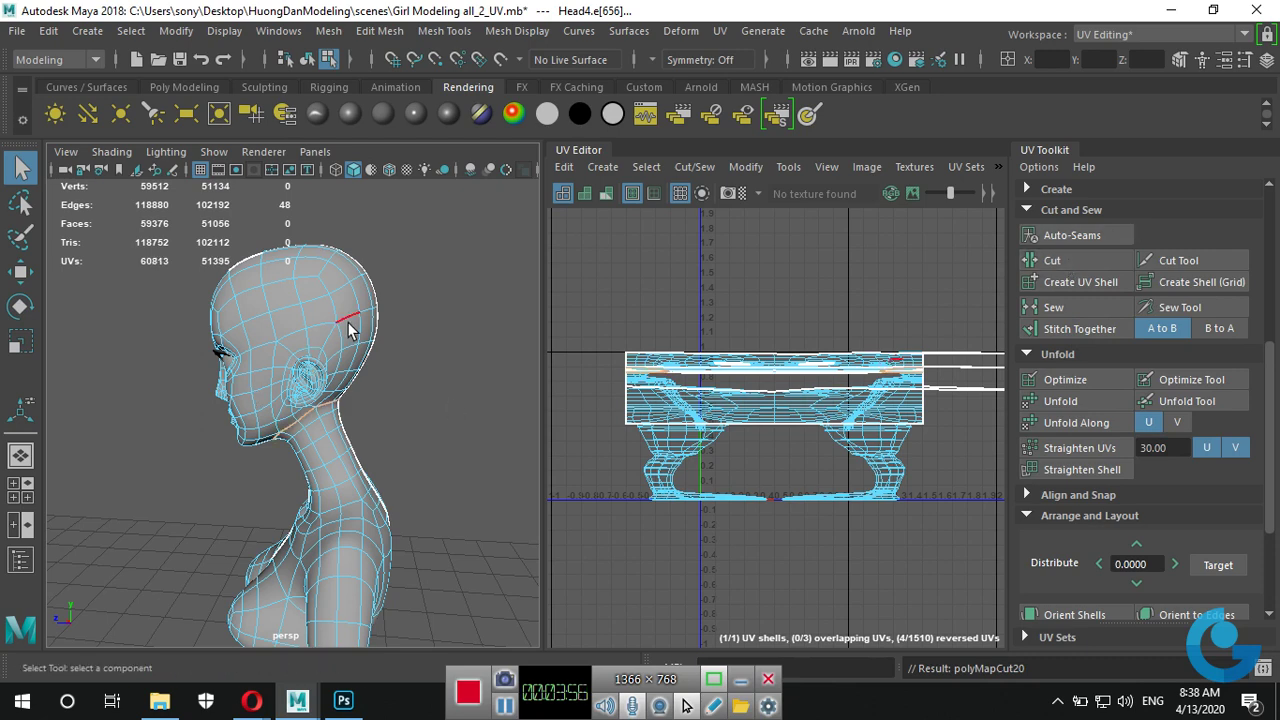
{"action": "right_click_drag", "start_coordinate": [340, 185], "coordinate": [340, 235]}
{"action": "left_click", "coordinate": [325, 303]}
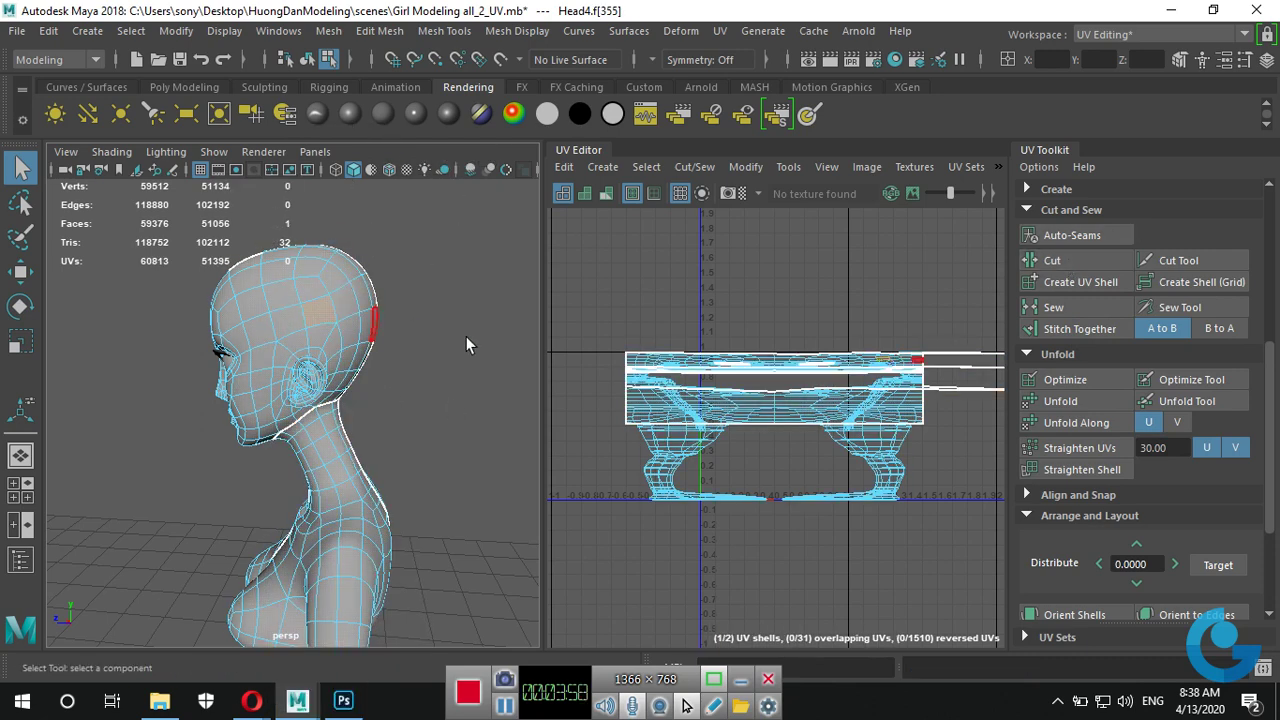
{"action": "double_click", "coordinate": [336, 314]}
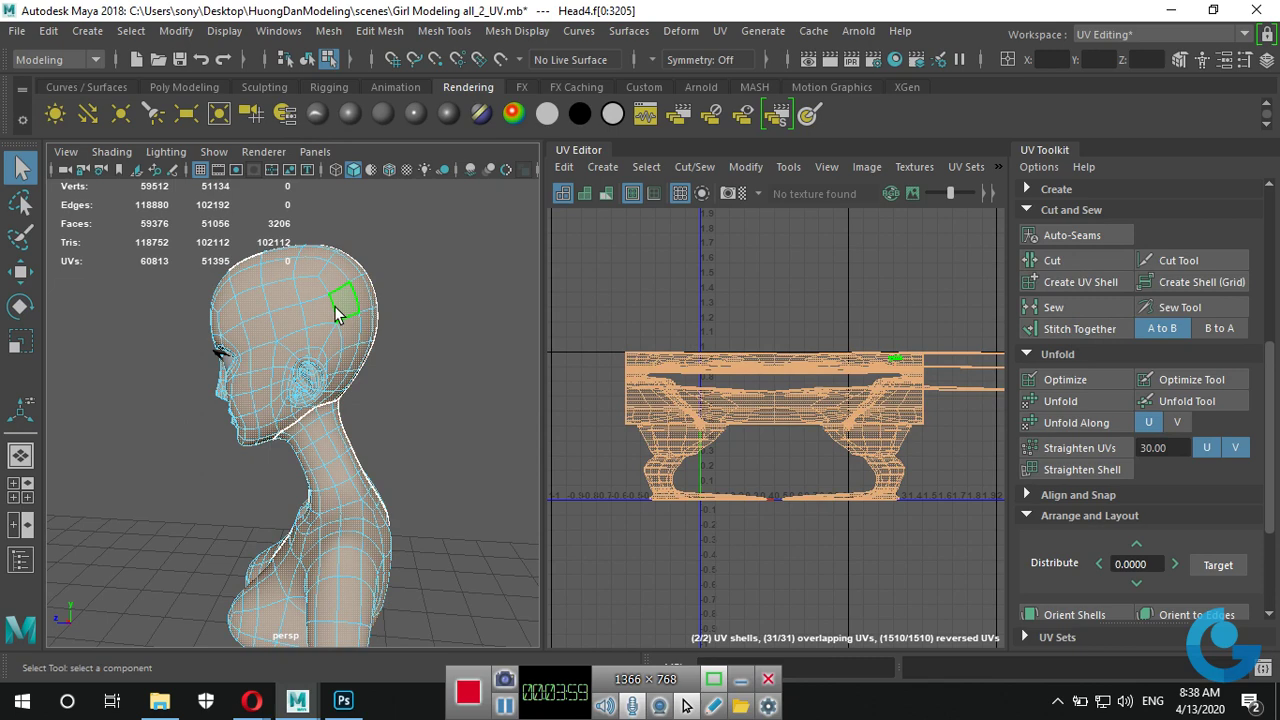
Move the head UV shell upward in the UV Editor, clear of the body shell.
{"action": "double_click", "coordinate": [794, 360]}
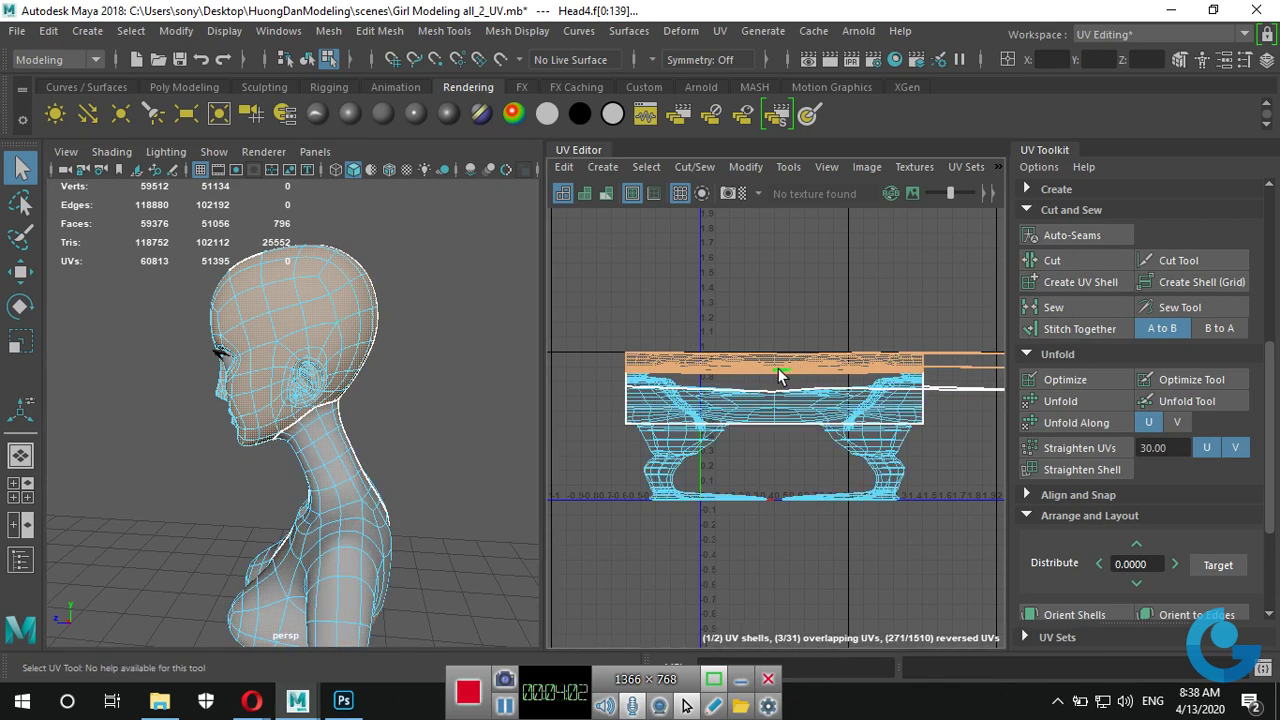
{"action": "key", "text": "w"}
{"action": "left_click_drag", "start_coordinate": [880, 365], "coordinate": [878, 253]}
{"action": "scroll", "coordinate": [916, 423], "scroll_direction": "down", "scroll_amount": 2}
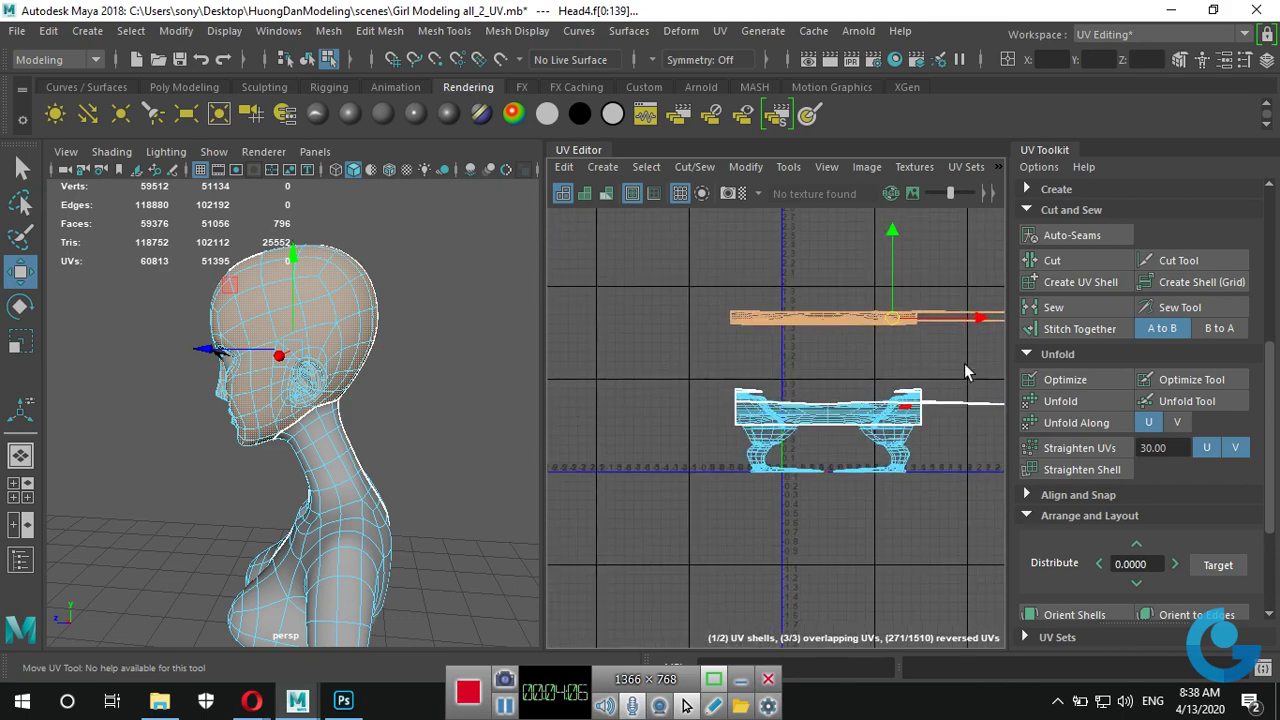
{"action": "scroll", "coordinate": [810, 396], "scroll_direction": "down", "scroll_amount": 2}
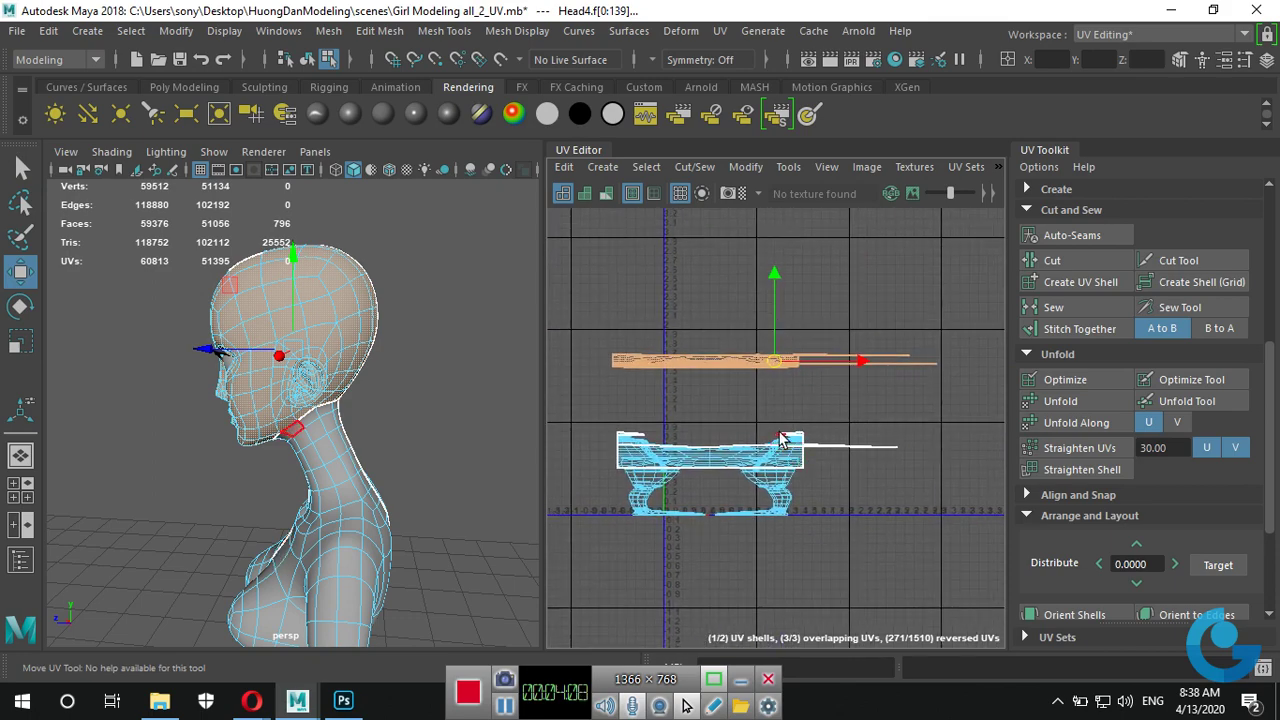
{"action": "left_click_drag", "start_coordinate": [175, 505], "coordinate": [460, 495], "text": "alt"}
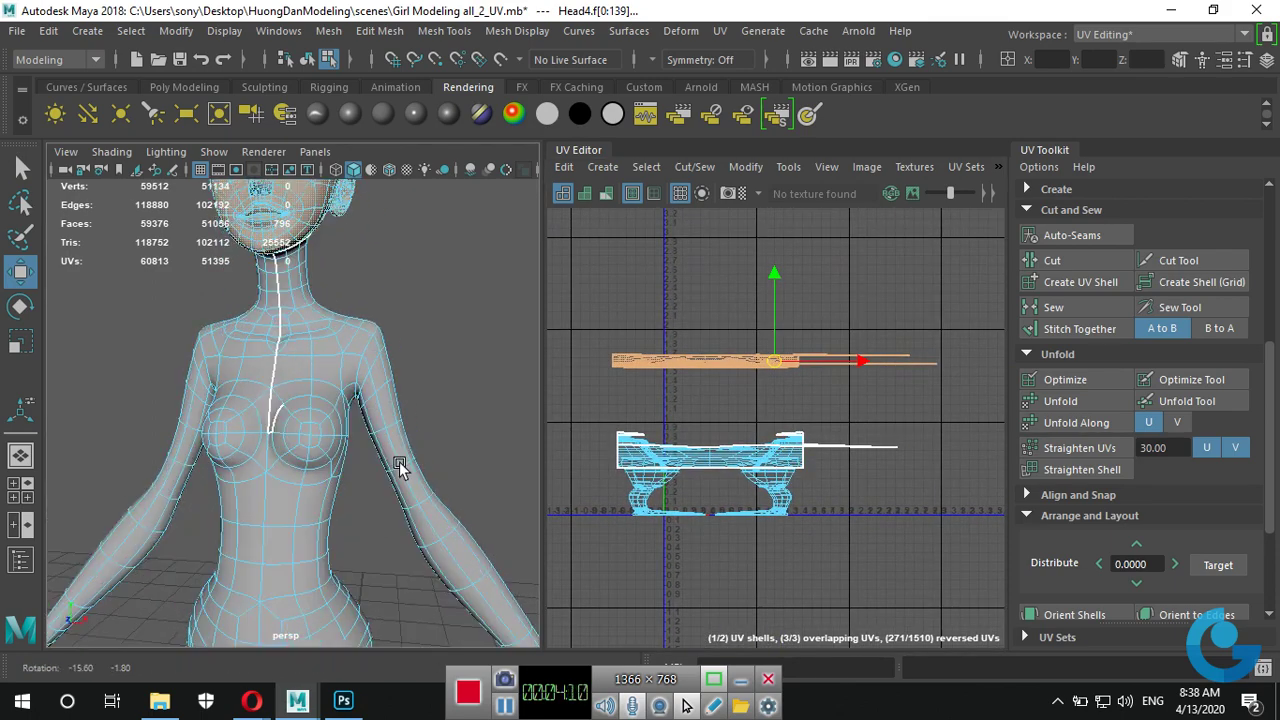
In edge mode, select the edge loop around the first shoulder.
{"action": "scroll", "coordinate": [486, 477], "scroll_direction": "up", "scroll_amount": 2}
{"action": "scroll", "coordinate": [420, 450], "scroll_direction": "up", "scroll_amount": 2}
{"action": "scroll", "coordinate": [328, 425], "scroll_direction": "up", "scroll_amount": 2}
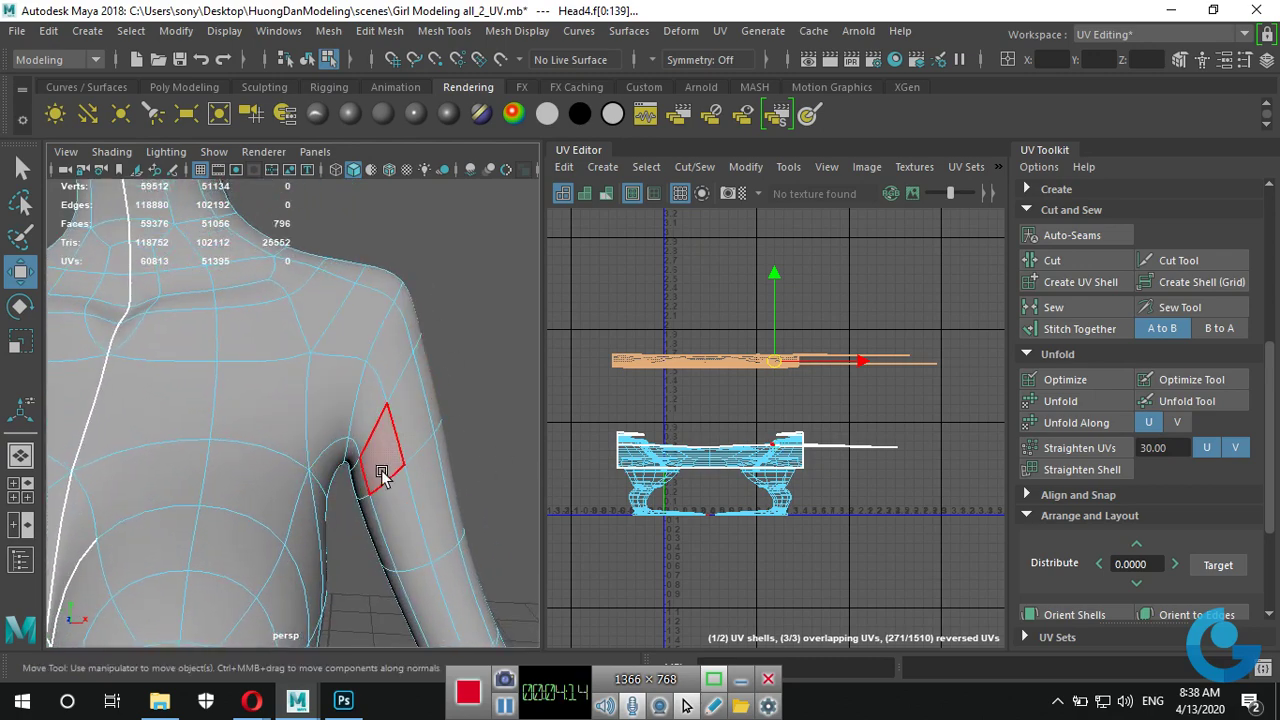
{"action": "scroll", "coordinate": [380, 300], "scroll_direction": "up", "scroll_amount": 2}
{"action": "right_click_drag", "start_coordinate": [377, 184], "coordinate": [380, 160]}
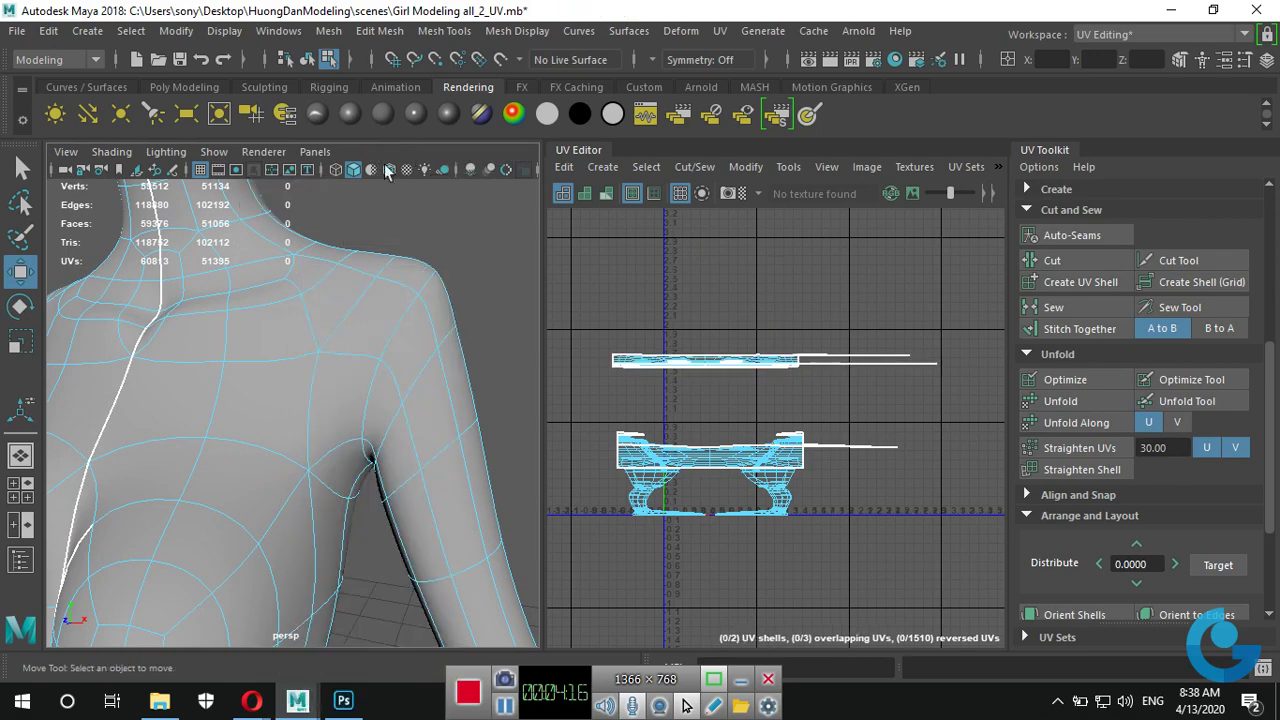
{"action": "double_click", "coordinate": [402, 330]}
Add the other shoulder's edge loop and cut the UVs along both loops.
{"action": "scroll", "coordinate": [410, 400], "scroll_direction": "up", "scroll_amount": 3}
{"action": "mouse_move", "coordinate": [423, 500]}
{"action": "left_mouse_down", "text": "alt"}
{"action": "mouse_move", "coordinate": [149, 500]}
{"action": "mouse_move", "coordinate": [123, 477]}
{"action": "mouse_move", "coordinate": [306, 437]}
{"action": "left_mouse_up", "text": "alt"}
{"action": "scroll", "coordinate": [366, 443], "scroll_direction": "down", "scroll_amount": 3}
{"action": "scroll", "coordinate": [443, 477], "scroll_direction": "up", "scroll_amount": 2}
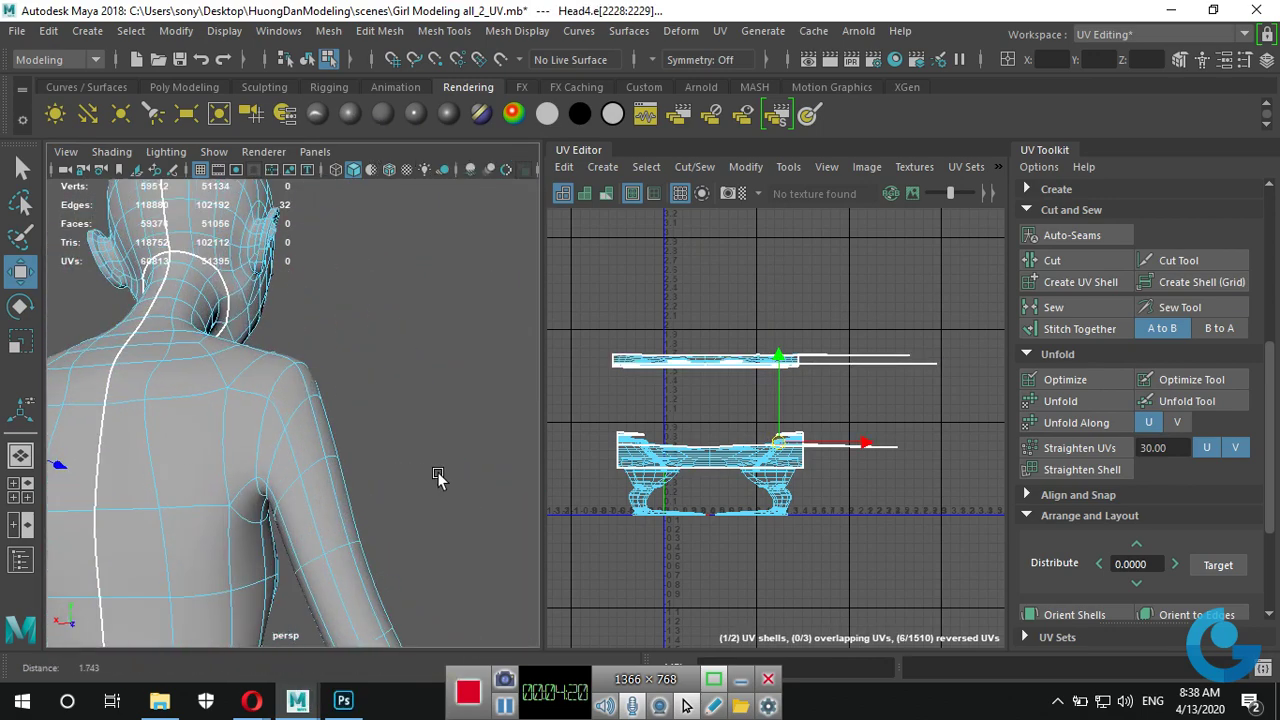
{"action": "scroll", "coordinate": [438, 447], "scroll_direction": "down", "scroll_amount": 1}
{"action": "double_click", "coordinate": [466, 390], "text": "shift"}
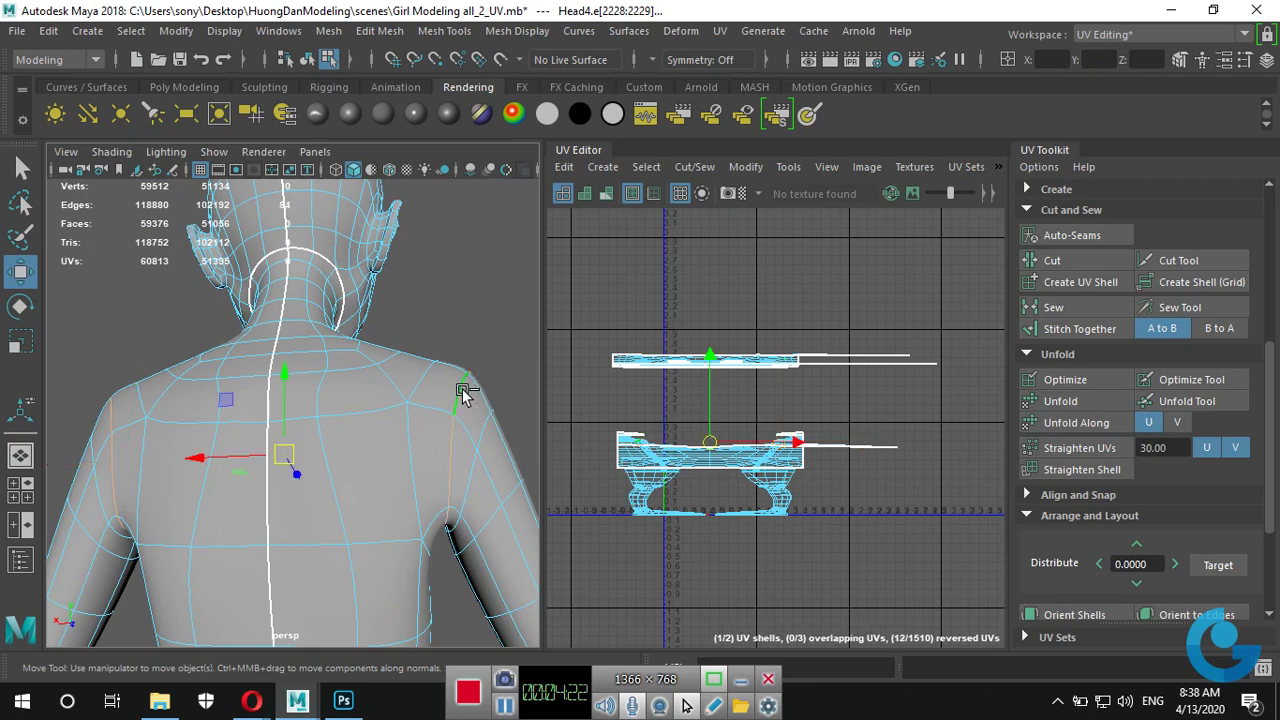
{"action": "scroll", "coordinate": [328, 515], "scroll_direction": "down", "scroll_amount": 2}
{"action": "left_click_drag", "start_coordinate": [325, 497], "coordinate": [445, 490], "text": "alt"}
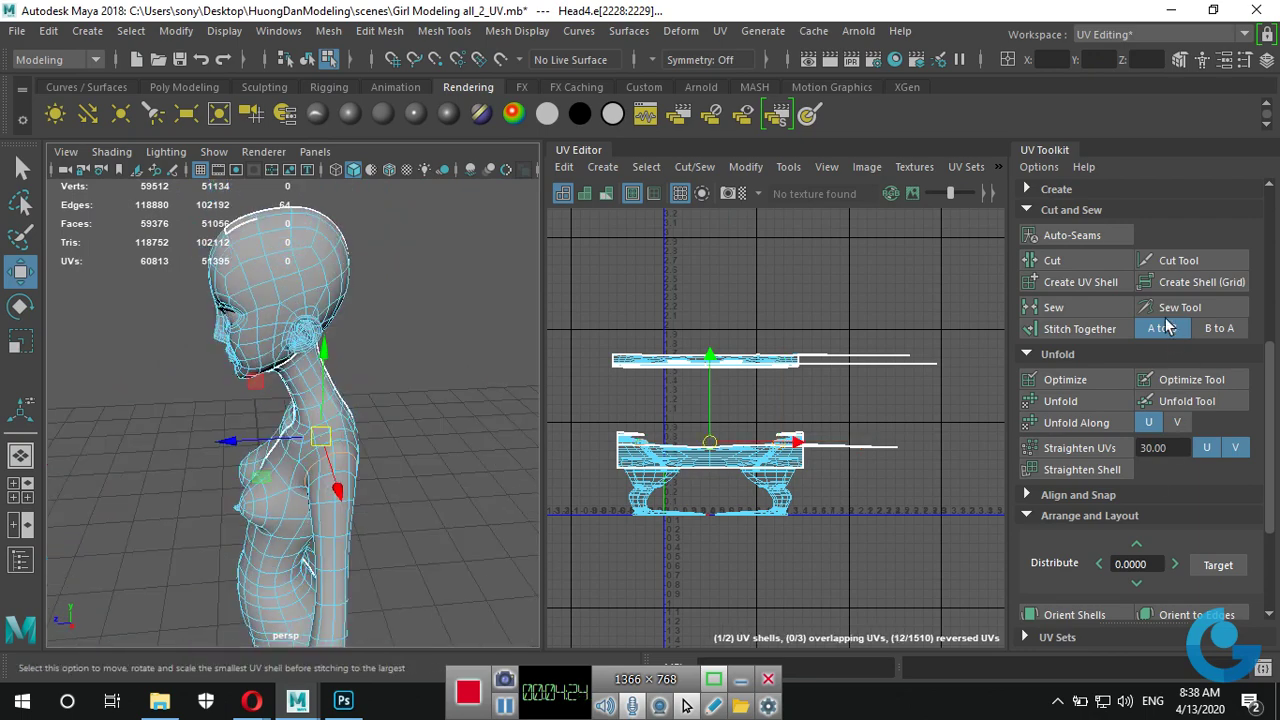
{"action": "mouse_move", "coordinate": [256, 418]}
{"action": "left_mouse_down", "text": "alt"}
{"action": "mouse_move", "coordinate": [453, 414]}
{"action": "mouse_move", "coordinate": [430, 458]}
{"action": "mouse_move", "coordinate": [421, 418]}
{"action": "left_mouse_up", "text": "alt"}
{"action": "left_click", "coordinate": [453, 414]}
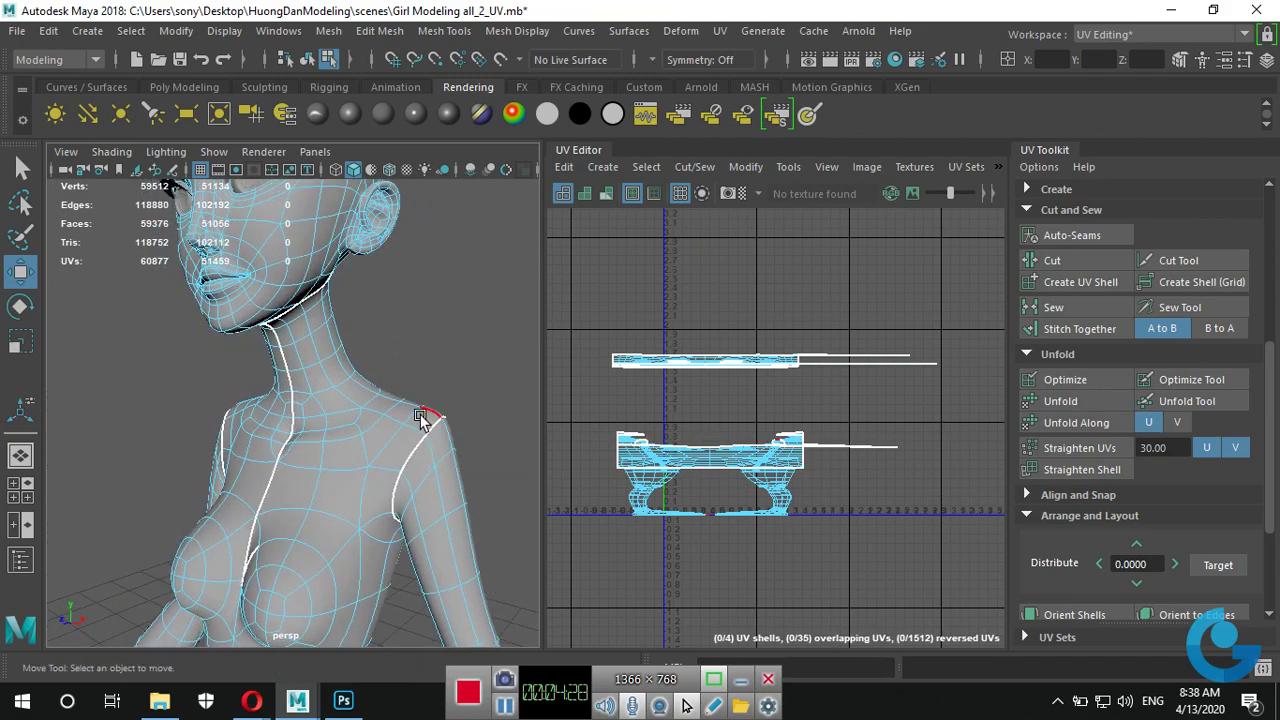
Bring the arm and hand into view in edge mode and pick the first wrist edge.
{"action": "right_click_drag", "start_coordinate": [405, 528], "coordinate": [302, 537], "text": "alt"}
{"action": "scroll", "coordinate": [302, 537], "scroll_direction": "up", "scroll_amount": 3}
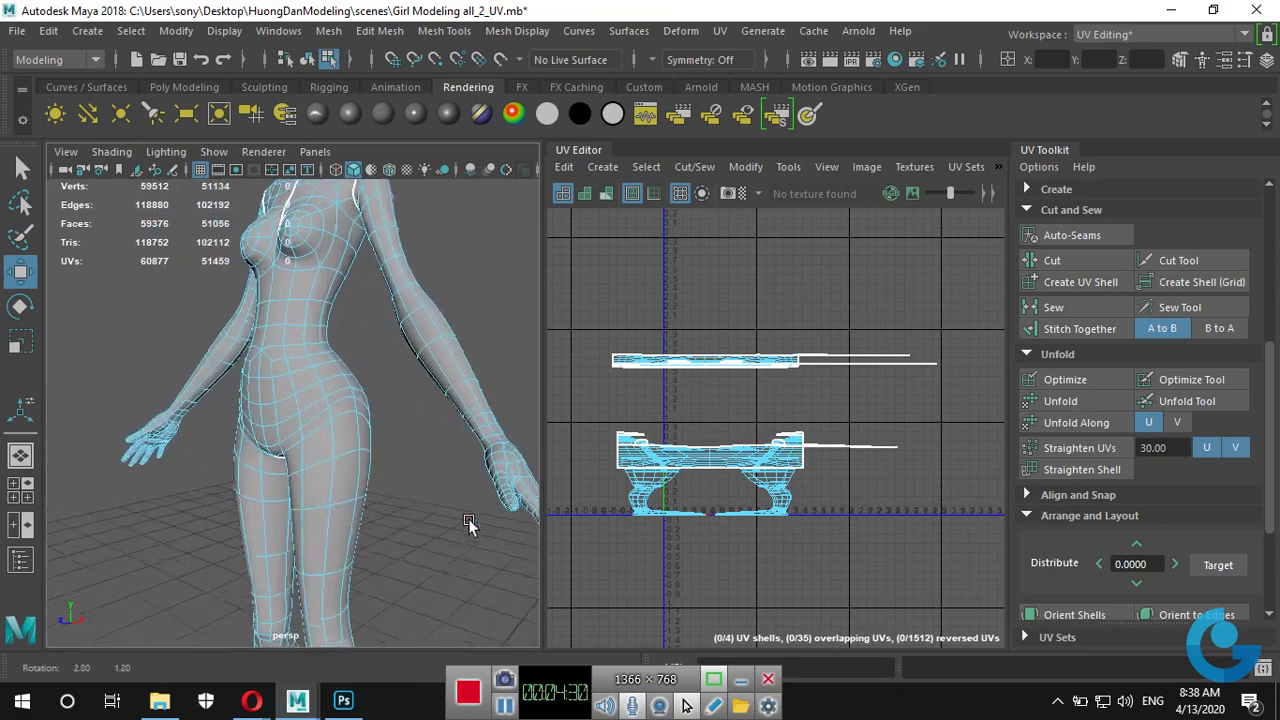
{"action": "left_click_drag", "start_coordinate": [302, 537], "coordinate": [431, 556], "text": "alt"}
{"action": "scroll", "coordinate": [386, 446], "scroll_direction": "up", "scroll_amount": 2}
{"action": "scroll", "coordinate": [400, 460], "scroll_direction": "up", "scroll_amount": 2}
{"action": "scroll", "coordinate": [437, 470], "scroll_direction": "up", "scroll_amount": 2}
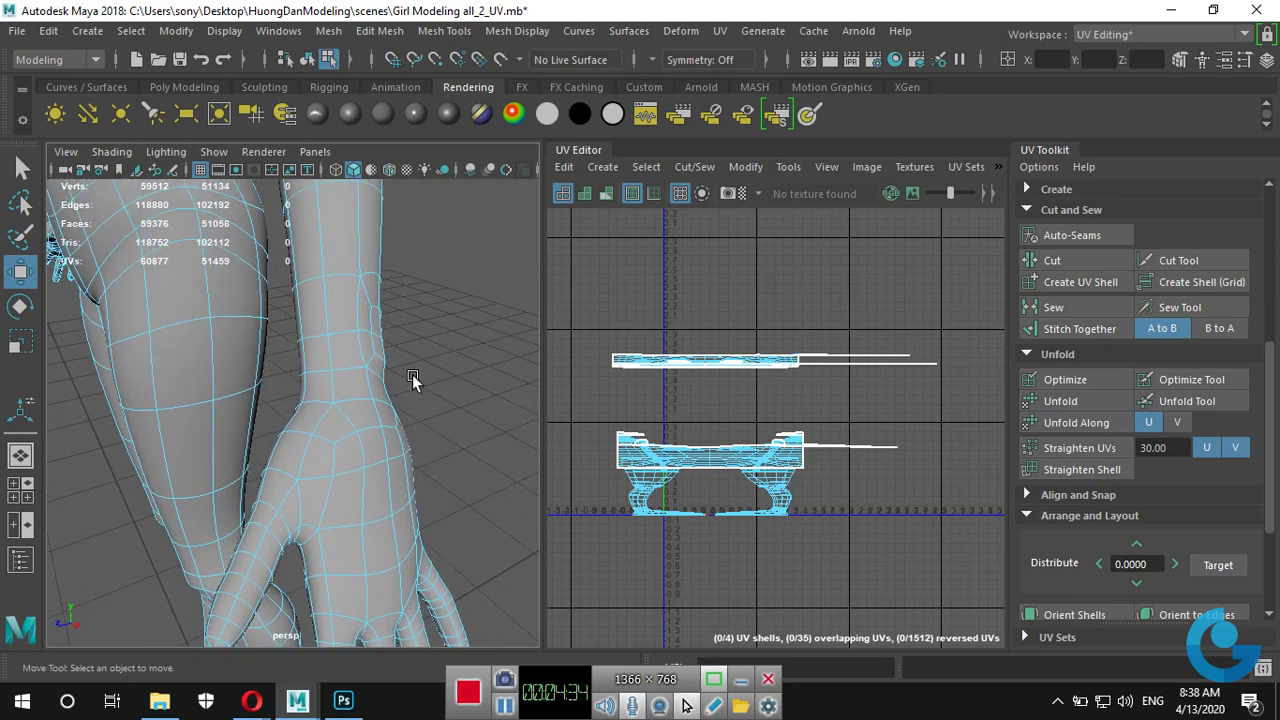
{"action": "scroll", "coordinate": [414, 427], "scroll_direction": "down", "scroll_amount": 3}
{"action": "scroll", "coordinate": [357, 439], "scroll_direction": "up", "scroll_amount": 2}
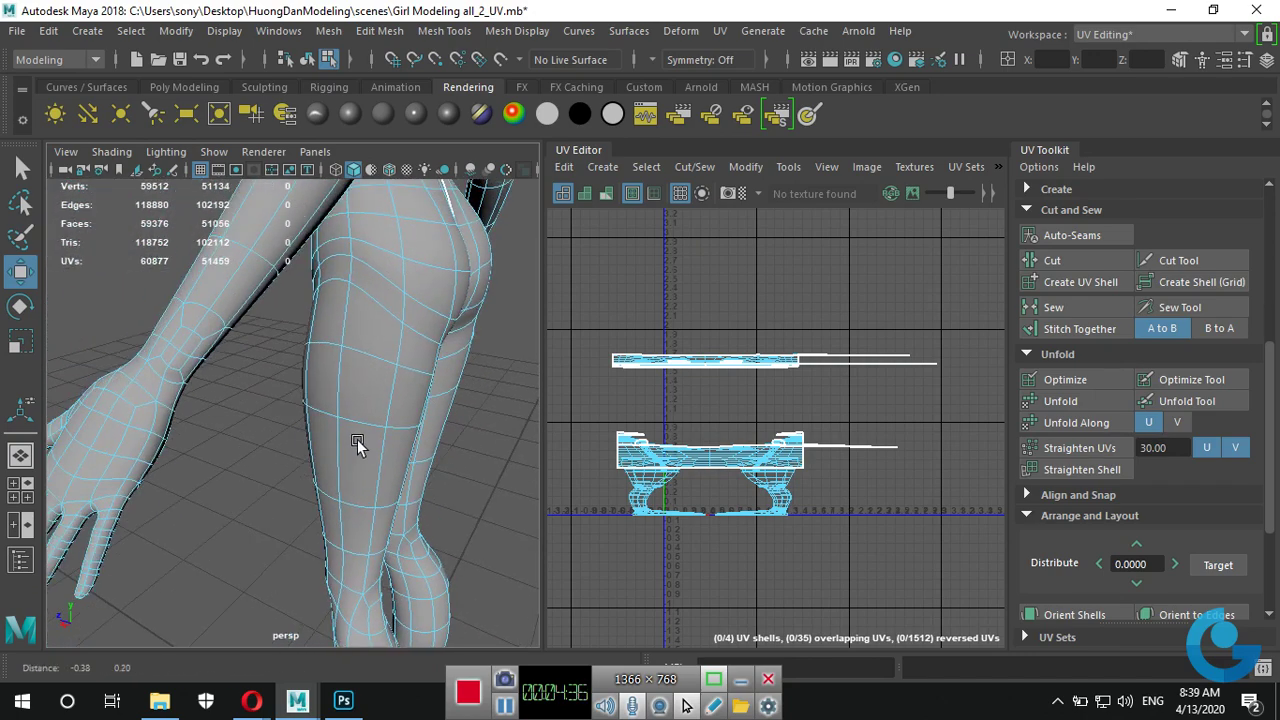
{"action": "mouse_move", "coordinate": [357, 439]}
{"action": "left_mouse_down", "text": "alt"}
{"action": "mouse_move", "coordinate": [362, 460]}
{"action": "mouse_move", "coordinate": [269, 400]}
{"action": "mouse_move", "coordinate": [441, 467]}
{"action": "mouse_move", "coordinate": [686, 451]}
{"action": "mouse_move", "coordinate": [471, 434]}
{"action": "left_mouse_up", "text": "alt"}
{"action": "scroll", "coordinate": [471, 434], "scroll_direction": "down", "scroll_amount": 3}
{"action": "scroll", "coordinate": [466, 471], "scroll_direction": "up", "scroll_amount": 3}
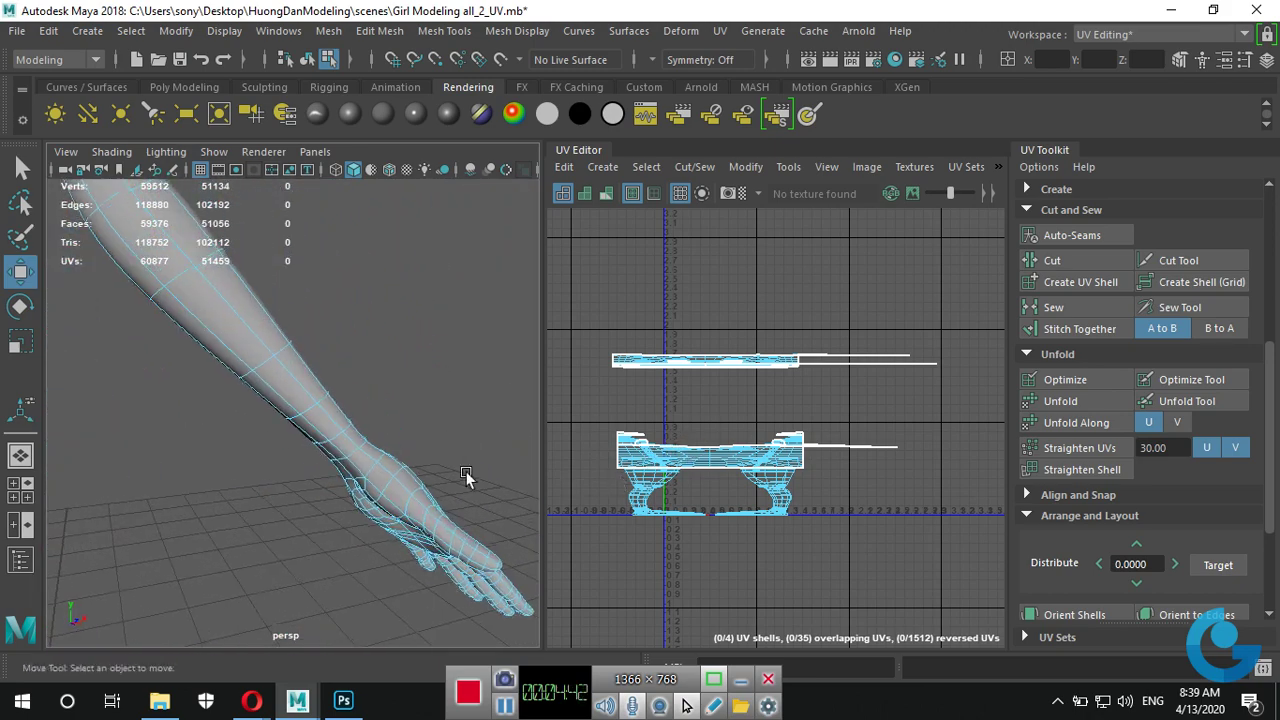
{"action": "right_click_drag", "start_coordinate": [392, 183], "coordinate": [390, 137]}
{"action": "scroll", "coordinate": [400, 316], "scroll_direction": "up", "scroll_amount": 3}
{"action": "scroll", "coordinate": [414, 471], "scroll_direction": "up", "scroll_amount": 3}
{"action": "scroll", "coordinate": [345, 513], "scroll_direction": "up", "scroll_amount": 2}
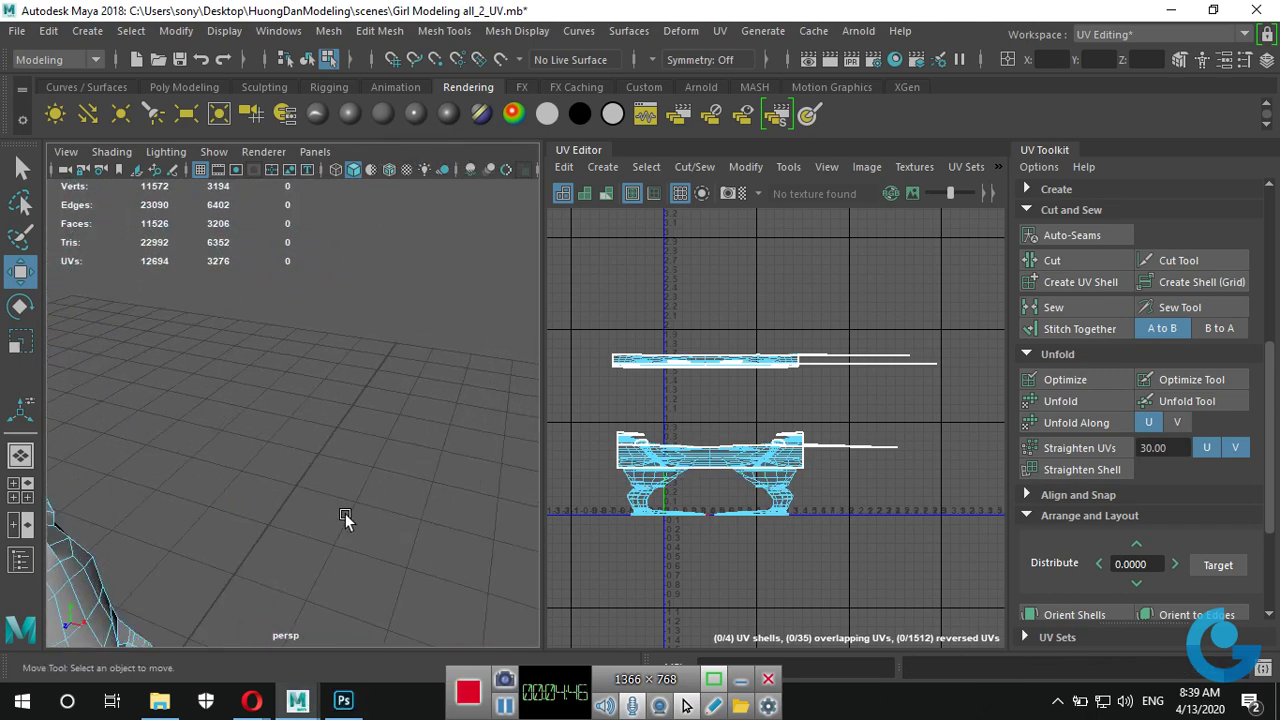
{"action": "scroll", "coordinate": [350, 480], "scroll_direction": "down", "scroll_amount": 3}
{"action": "scroll", "coordinate": [362, 450], "scroll_direction": "down", "scroll_amount": 2}
{"action": "scroll", "coordinate": [358, 470], "scroll_direction": "down", "scroll_amount": 1}
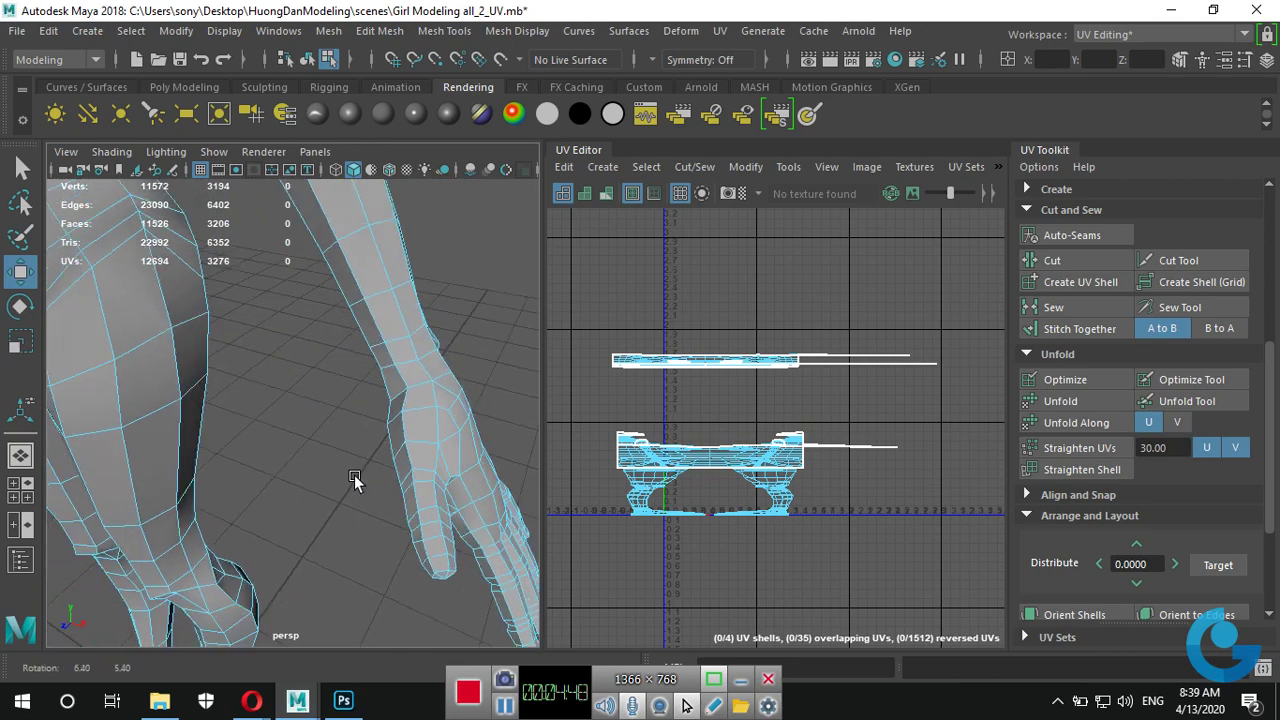
{"action": "scroll", "coordinate": [390, 450], "scroll_direction": "down", "scroll_amount": 2}
{"action": "left_click", "coordinate": [477, 407]}
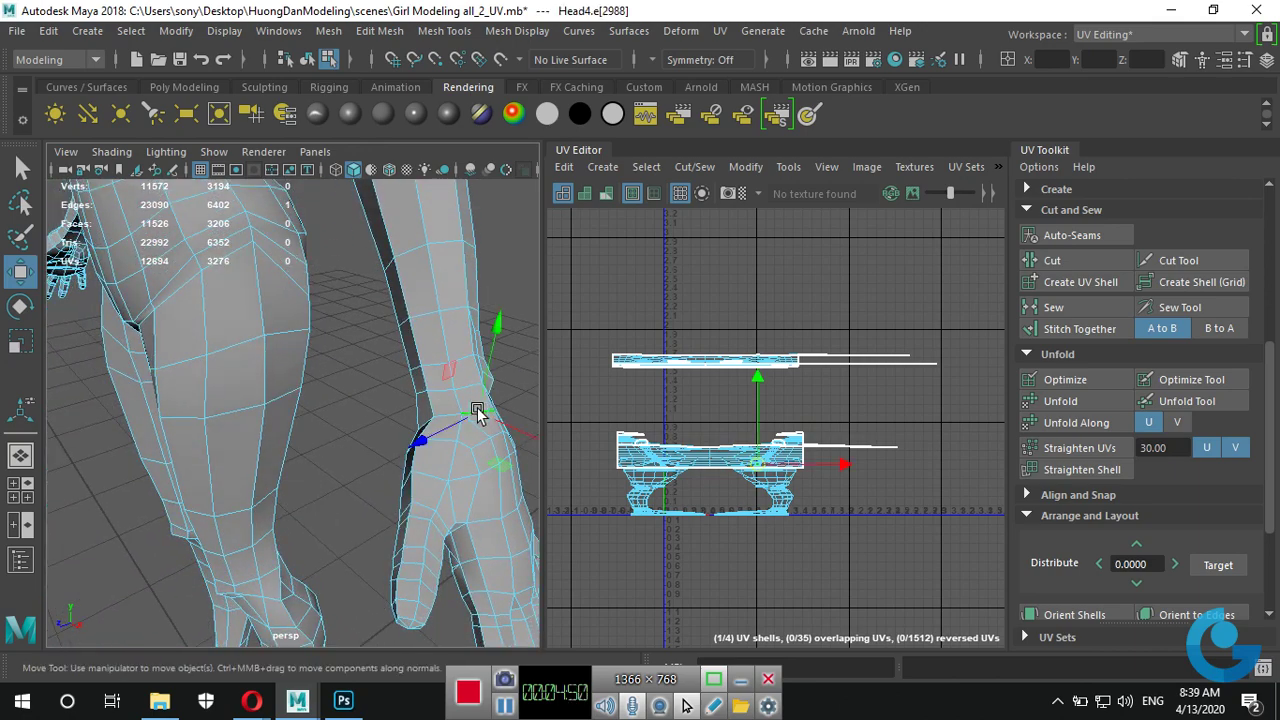
Tumble around the wrist and add the next wrist edge to the seam.
{"action": "scroll", "coordinate": [440, 430], "scroll_direction": "up", "scroll_amount": 2}
{"action": "scroll", "coordinate": [308, 440], "scroll_direction": "down", "scroll_amount": 4}
{"action": "scroll", "coordinate": [320, 440], "scroll_direction": "up", "scroll_amount": 2}
{"action": "scroll", "coordinate": [380, 445], "scroll_direction": "down", "scroll_amount": 2}
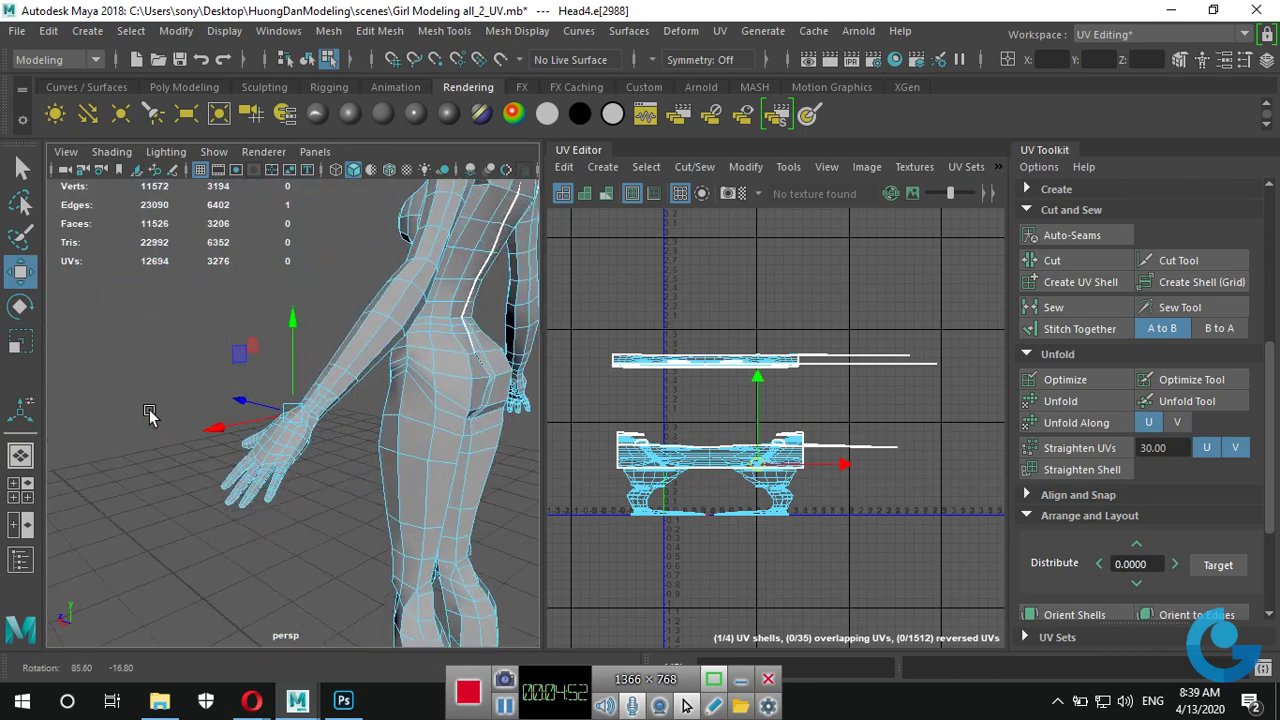
{"action": "scroll", "coordinate": [450, 450], "scroll_direction": "up", "scroll_amount": 2}
{"action": "scroll", "coordinate": [527, 458], "scroll_direction": "up", "scroll_amount": 2}
{"action": "left_click_drag", "start_coordinate": [527, 458], "coordinate": [383, 371], "text": "alt"}
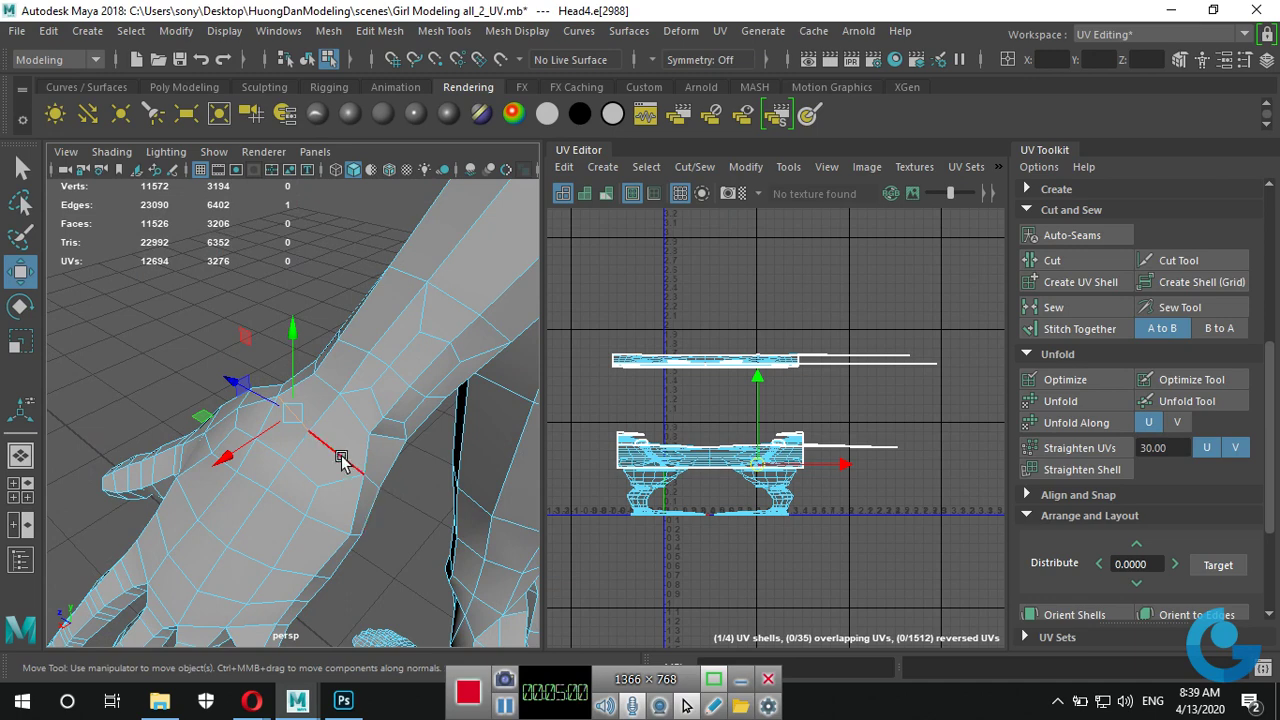
{"action": "left_click_drag", "start_coordinate": [333, 449], "coordinate": [345, 442], "text": "alt"}
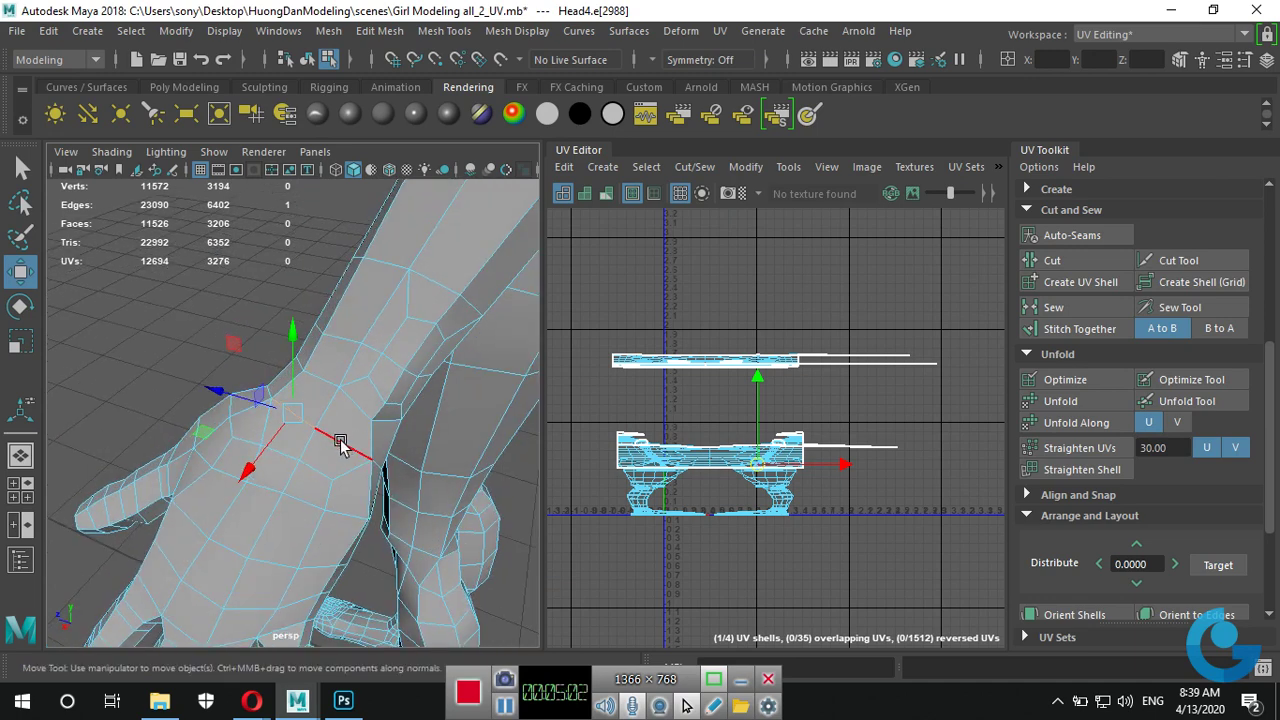
{"action": "left_click", "coordinate": [340, 447], "text": "shift"}
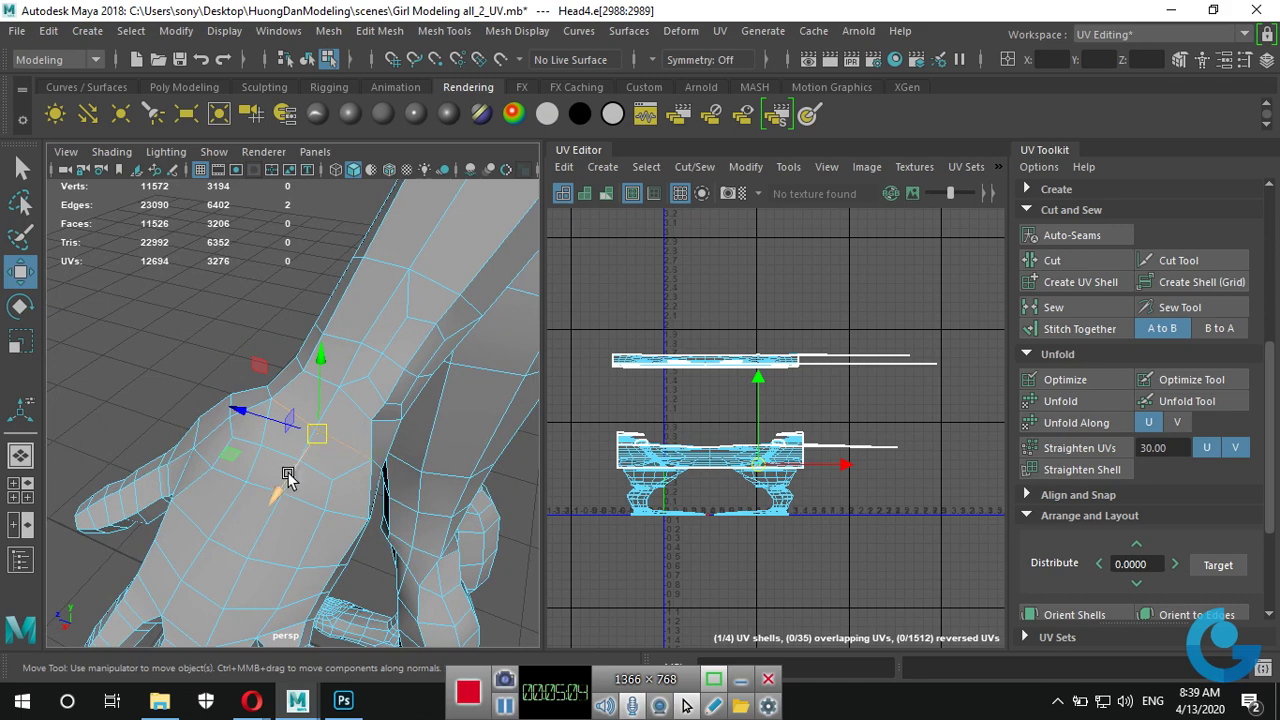
Inspect the wrist and forearm from several sides, then select an edge near the shoulder.
{"action": "left_click_drag", "start_coordinate": [287, 478], "coordinate": [565, 448], "text": "alt"}
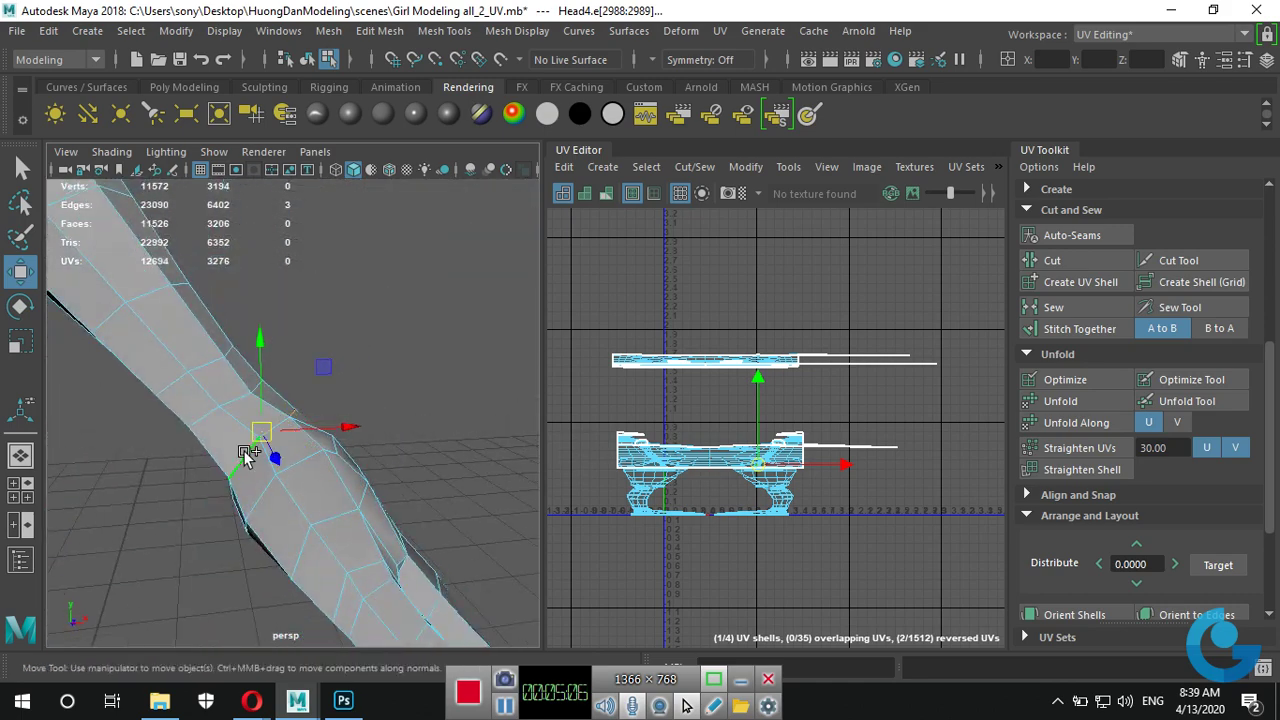
{"action": "left_click_drag", "start_coordinate": [362, 455], "coordinate": [328, 370], "text": "alt"}
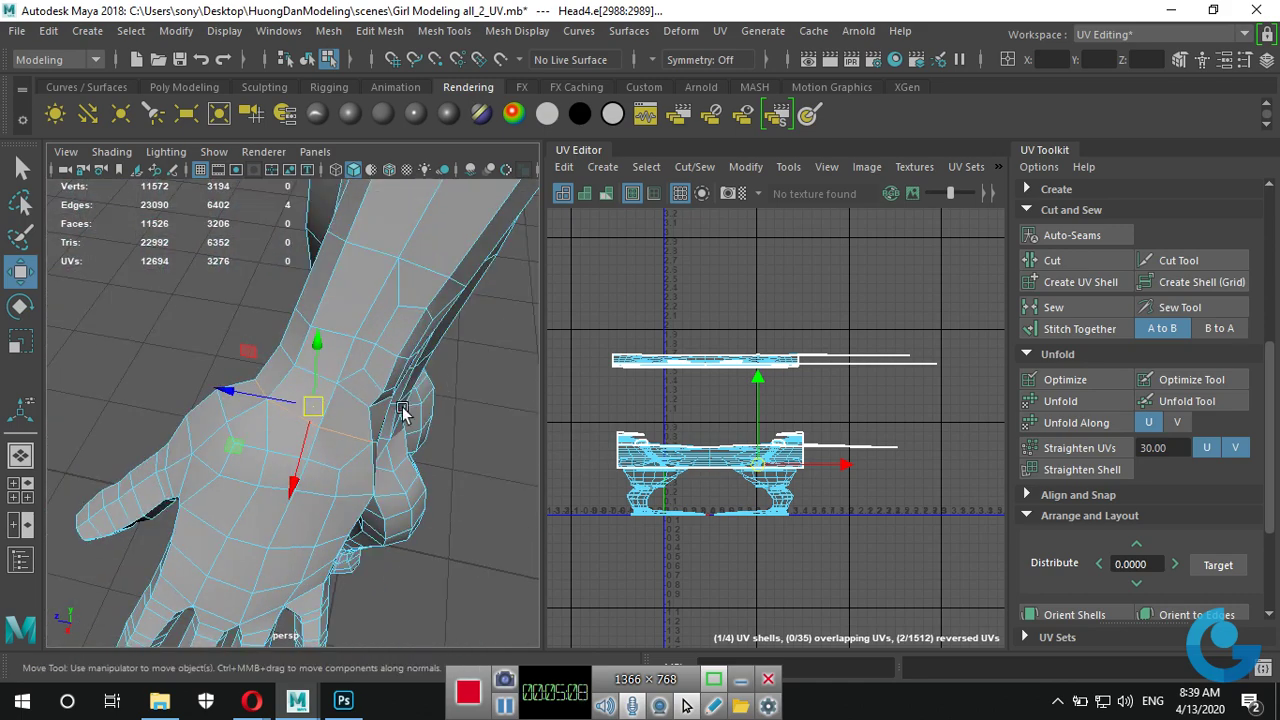
{"action": "left_click_drag", "start_coordinate": [402, 413], "coordinate": [395, 412], "text": "alt"}
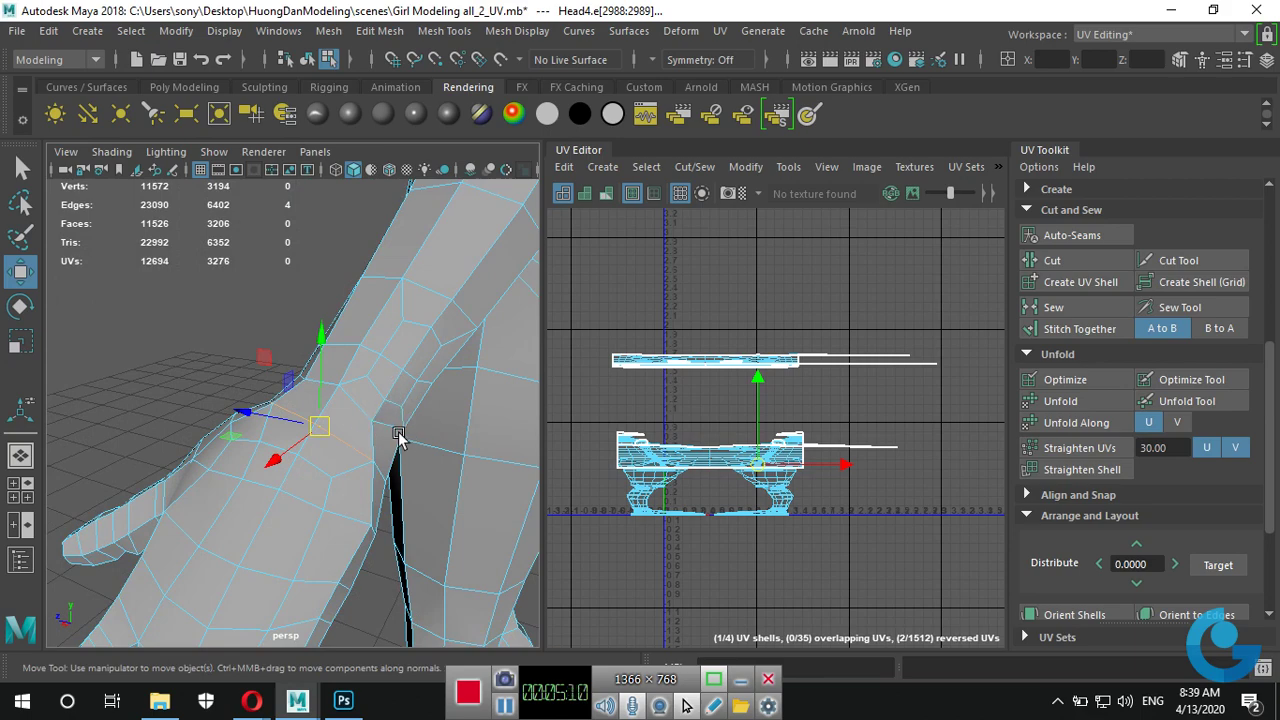
{"action": "mouse_move", "coordinate": [307, 492]}
{"action": "left_mouse_down", "text": "alt"}
{"action": "mouse_move", "coordinate": [645, 455]}
{"action": "mouse_move", "coordinate": [744, 406]}
{"action": "mouse_move", "coordinate": [336, 472]}
{"action": "left_mouse_up", "text": "alt"}
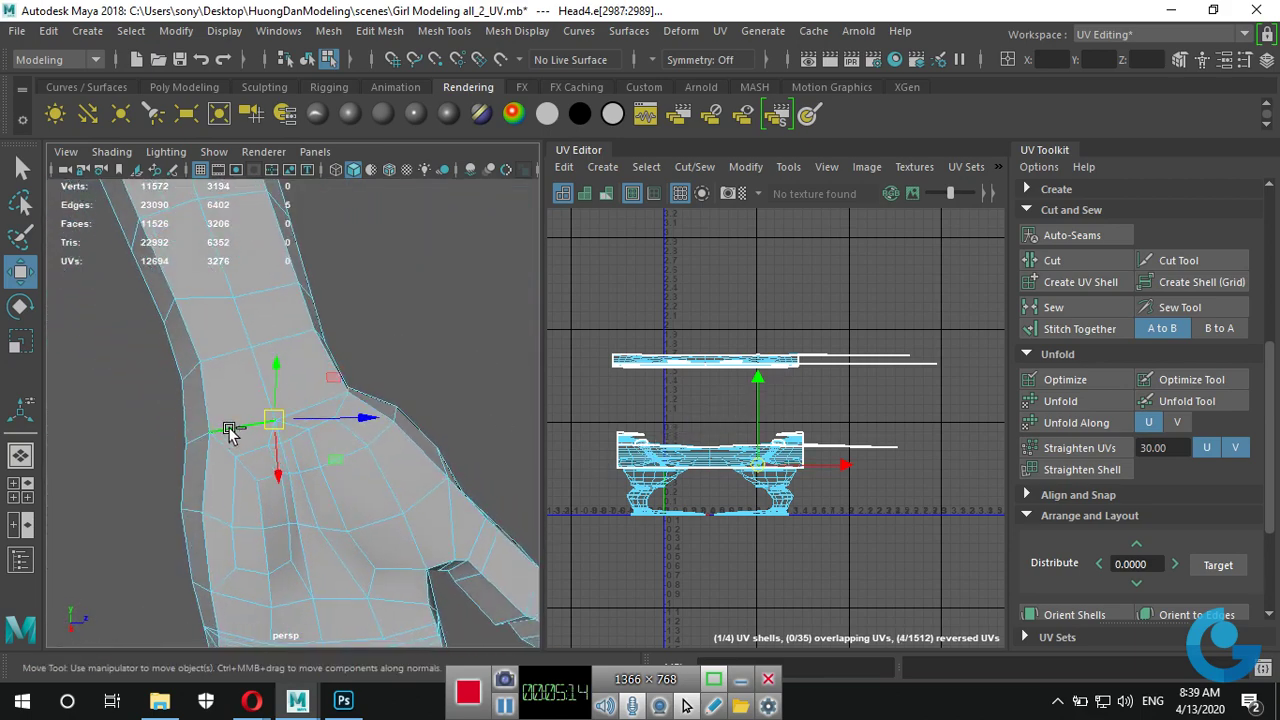
{"action": "mouse_move", "coordinate": [318, 400]}
{"action": "left_mouse_down", "text": "alt"}
{"action": "mouse_move", "coordinate": [314, 480]}
{"action": "mouse_move", "coordinate": [334, 471]}
{"action": "mouse_move", "coordinate": [378, 519]}
{"action": "mouse_move", "coordinate": [184, 526]}
{"action": "left_mouse_up", "text": "alt"}
{"action": "scroll", "coordinate": [453, 530], "scroll_direction": "down", "scroll_amount": 10}
{"action": "scroll", "coordinate": [184, 526], "scroll_direction": "up", "scroll_amount": 10}
{"action": "scroll", "coordinate": [398, 475], "scroll_direction": "up", "scroll_amount": 5}
{"action": "left_click_drag", "start_coordinate": [398, 475], "coordinate": [390, 497], "text": "alt"}
{"action": "left_click", "coordinate": [322, 535]}
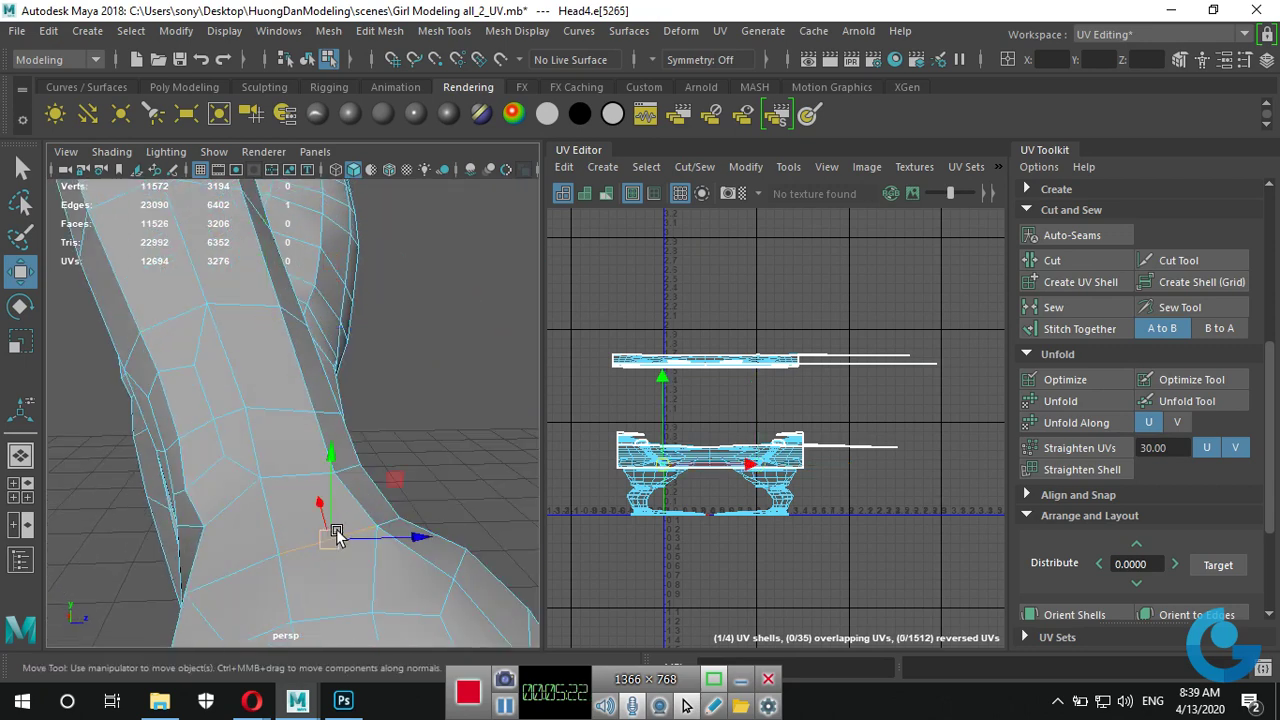
Undo the stray edge, add the remaining arm seam edges, and cut the UVs along them.
{"action": "key", "text": "ctrl+z"}
{"action": "left_click", "coordinate": [322, 540], "text": "shift"}
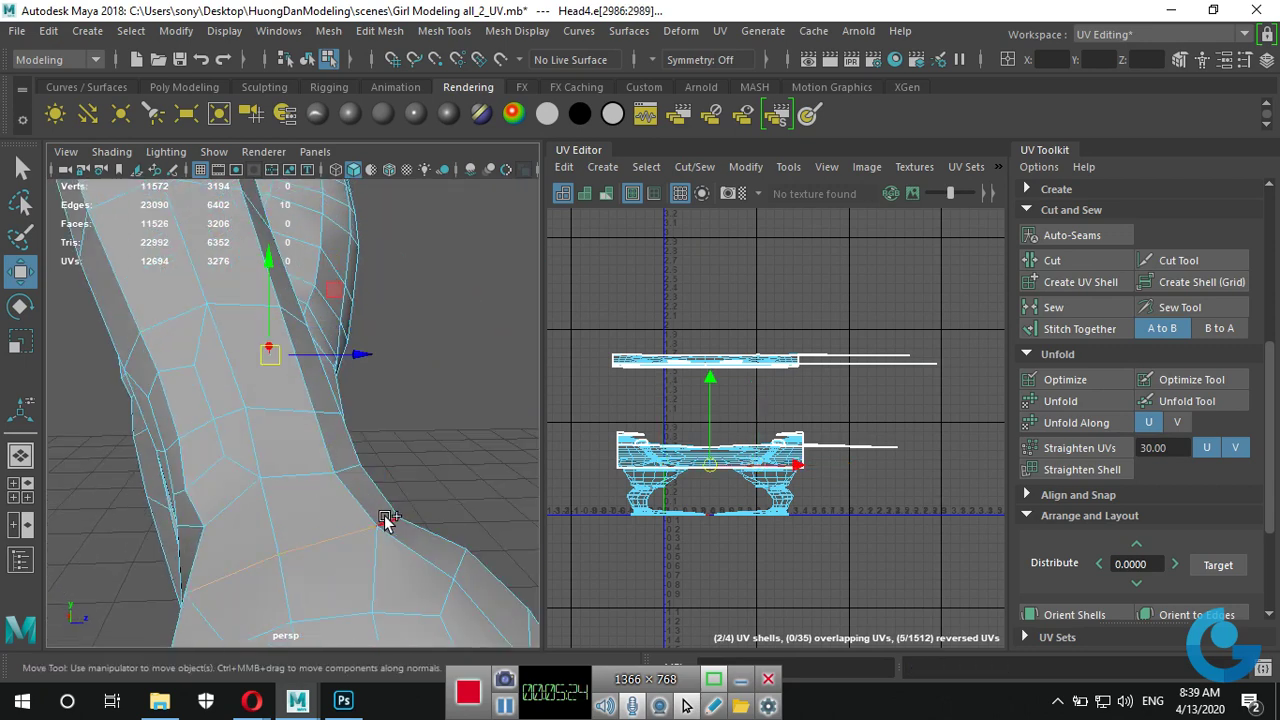
{"action": "scroll", "coordinate": [440, 557], "scroll_direction": "down", "scroll_amount": 5}
{"action": "left_click_drag", "start_coordinate": [250, 560], "coordinate": [380, 520], "text": "alt"}
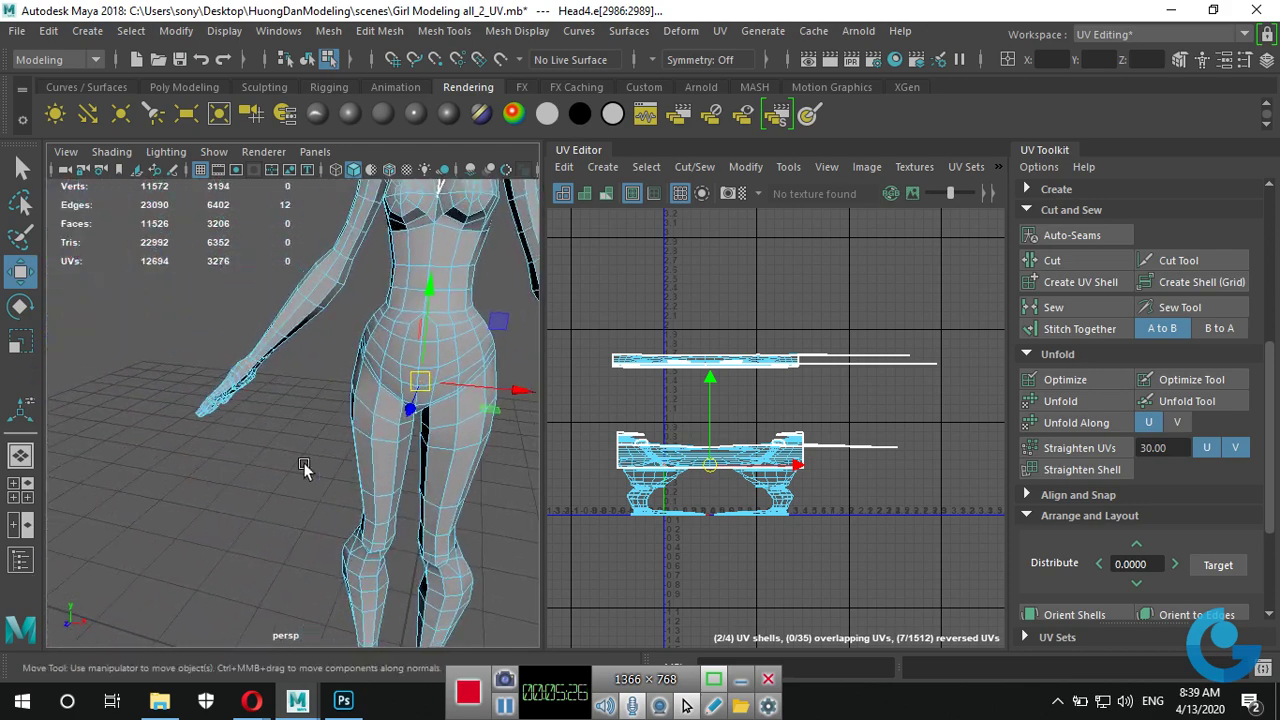
{"action": "scroll", "coordinate": [400, 500], "scroll_direction": "up", "scroll_amount": 5}
{"action": "mouse_move", "coordinate": [500, 485]}
{"action": "left_mouse_down", "text": "alt"}
{"action": "mouse_move", "coordinate": [393, 434]}
{"action": "mouse_move", "coordinate": [380, 459]}
{"action": "mouse_move", "coordinate": [397, 523]}
{"action": "mouse_move", "coordinate": [368, 518]}
{"action": "left_mouse_up", "text": "alt"}
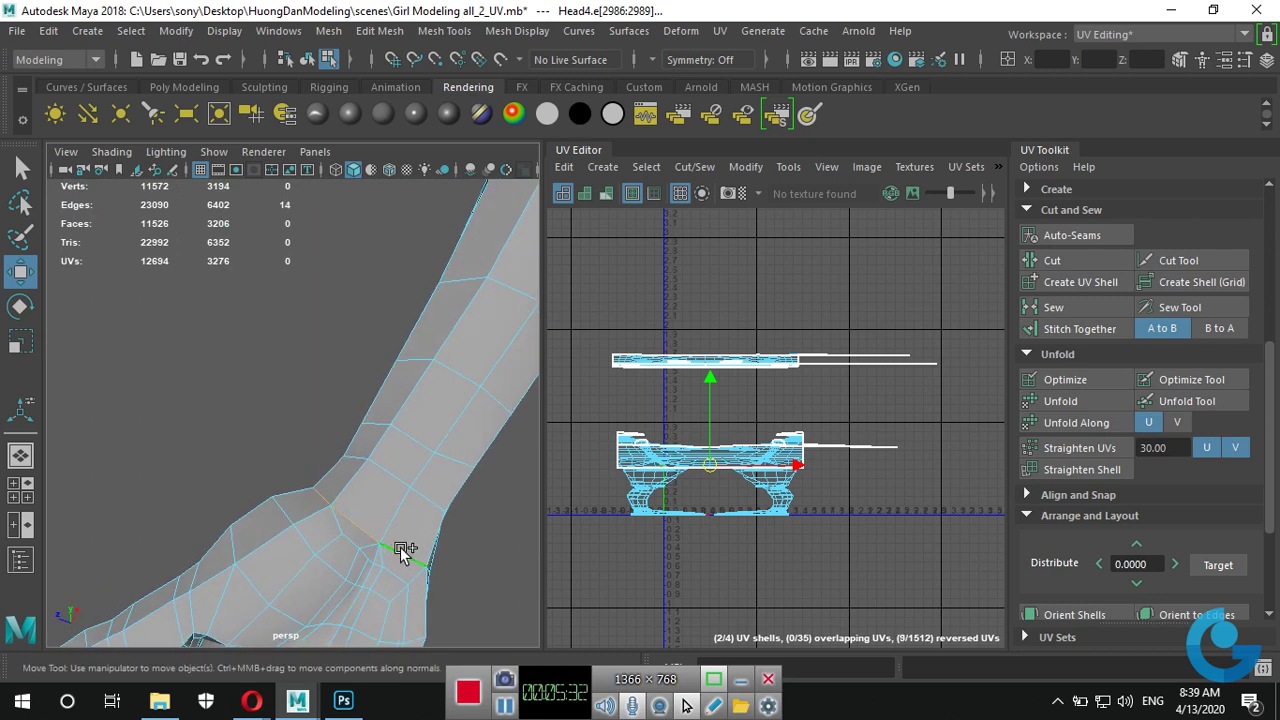
{"action": "mouse_move", "coordinate": [487, 592]}
{"action": "left_mouse_down", "text": "alt"}
{"action": "mouse_move", "coordinate": [200, 640]}
{"action": "mouse_move", "coordinate": [340, 555]}
{"action": "left_mouse_up", "text": "alt"}
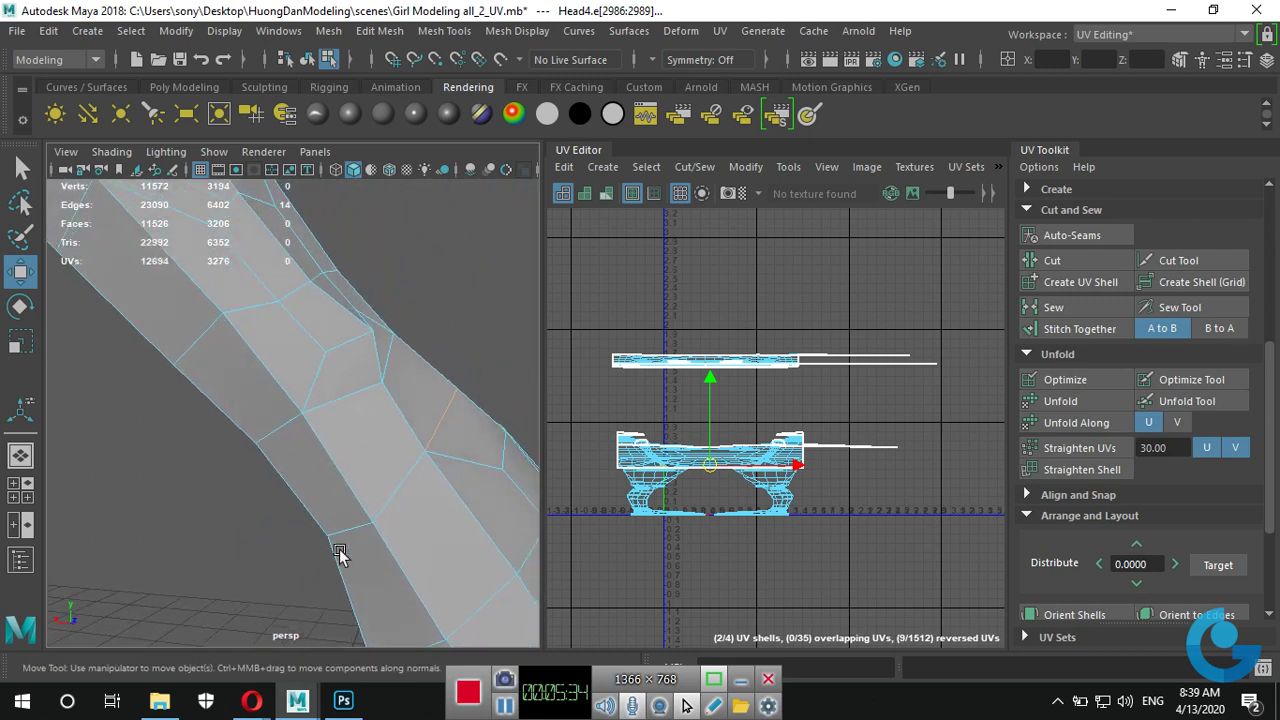
{"action": "right_click_drag", "start_coordinate": [455, 530], "coordinate": [360, 526], "text": "alt"}
{"action": "left_click_drag", "start_coordinate": [360, 526], "coordinate": [300, 450], "text": "alt"}
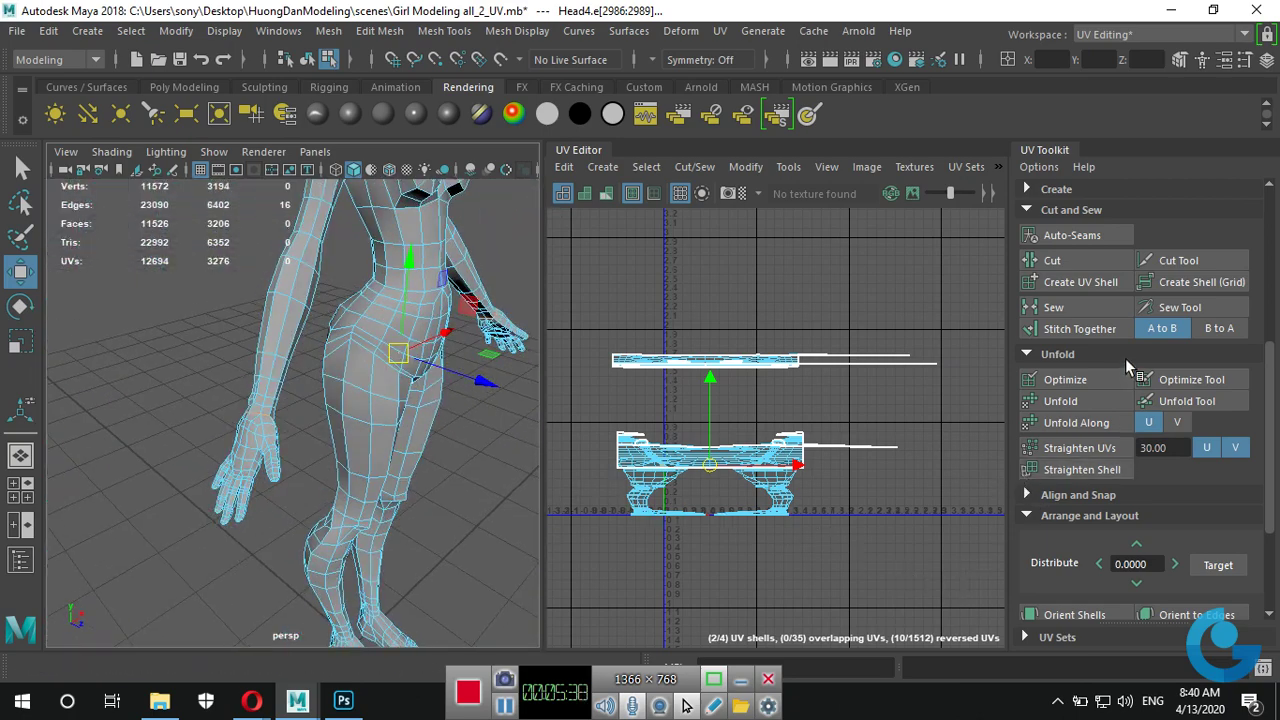
{"action": "left_click", "coordinate": [1102, 262]}
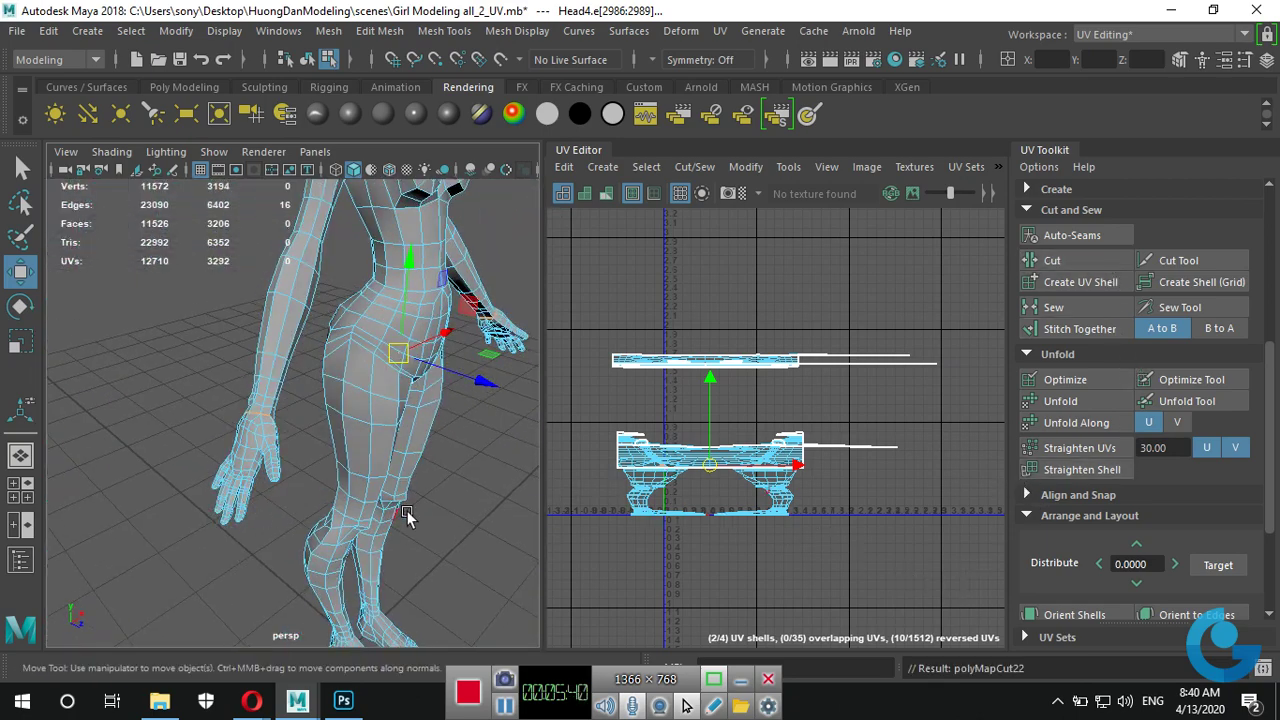
Orbit around the hips and shoulder, add a shoulder edge, then undo that toggle.
{"action": "left_click_drag", "start_coordinate": [406, 510], "coordinate": [245, 438], "text": "alt"}
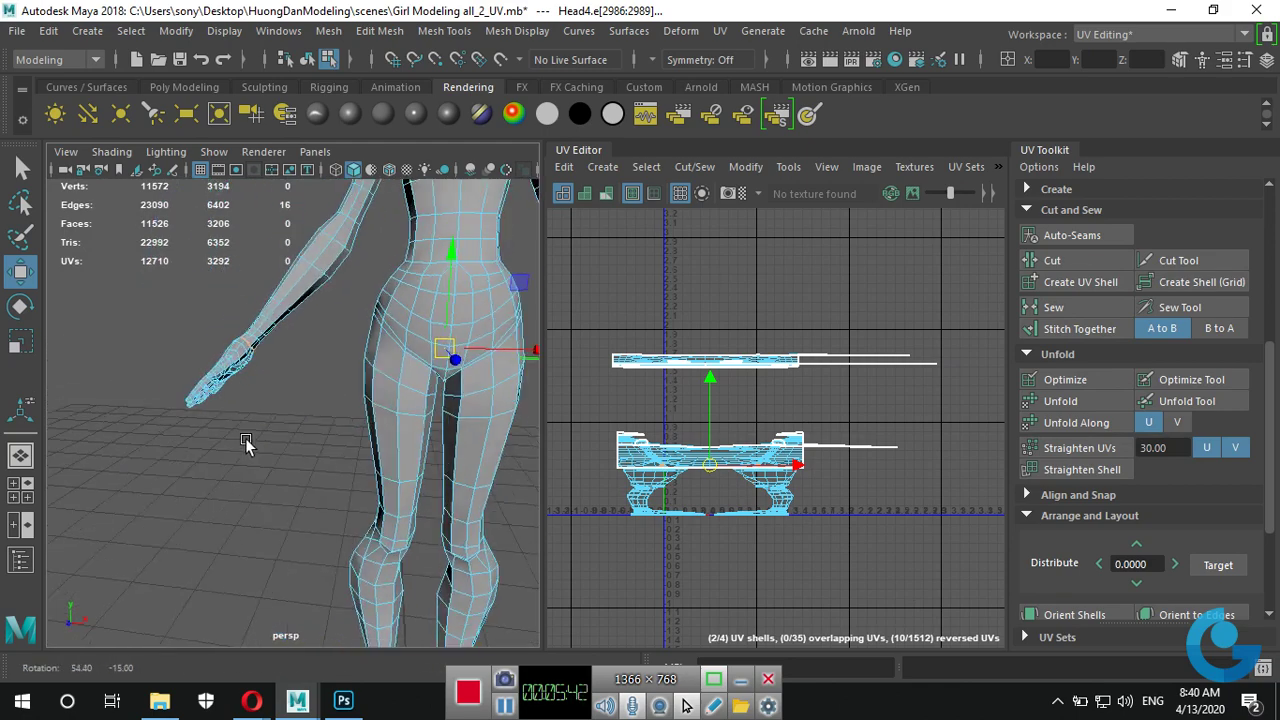
{"action": "scroll", "coordinate": [297, 470], "scroll_direction": "up", "scroll_amount": 3}
{"action": "scroll", "coordinate": [420, 470], "scroll_direction": "up", "scroll_amount": 3}
{"action": "scroll", "coordinate": [420, 506], "scroll_direction": "up", "scroll_amount": 2}
{"action": "scroll", "coordinate": [469, 470], "scroll_direction": "up", "scroll_amount": 1}
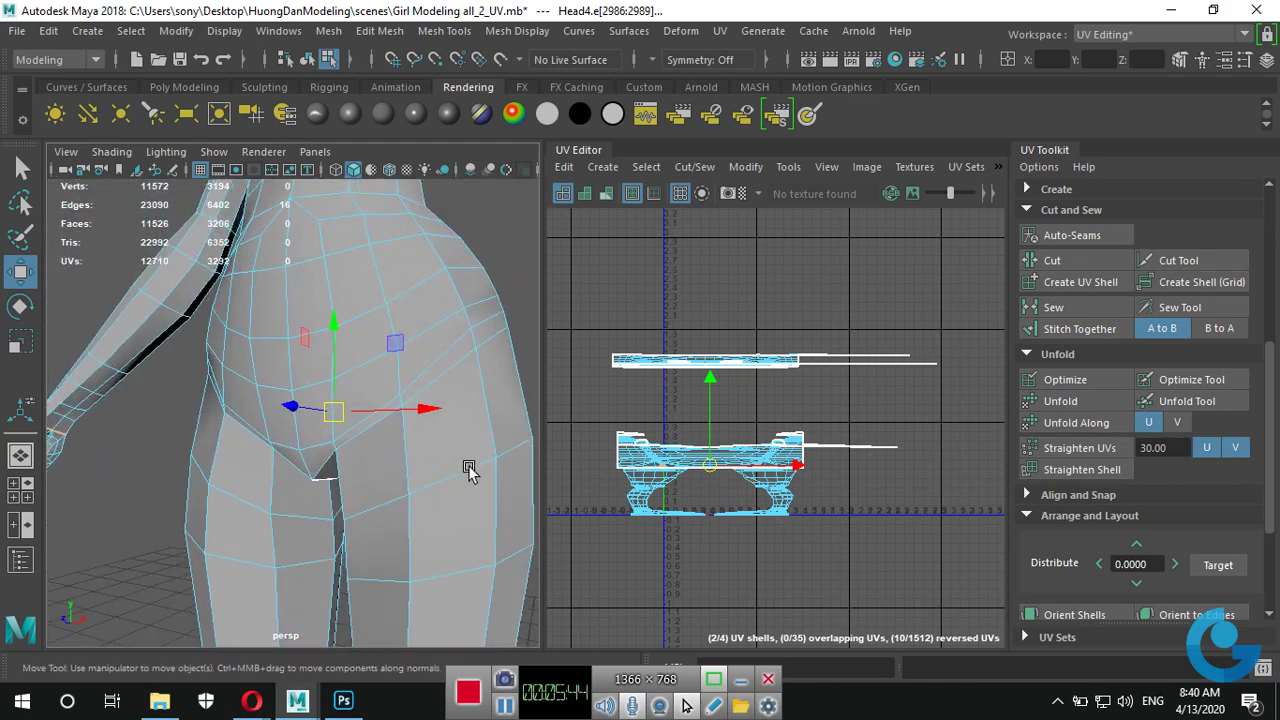
{"action": "mouse_move", "coordinate": [469, 470]}
{"action": "left_mouse_down", "text": "alt"}
{"action": "mouse_move", "coordinate": [185, 507]}
{"action": "mouse_move", "coordinate": [306, 437]}
{"action": "mouse_move", "coordinate": [391, 305]}
{"action": "mouse_move", "coordinate": [463, 471]}
{"action": "mouse_move", "coordinate": [390, 368]}
{"action": "left_mouse_up", "text": "alt"}
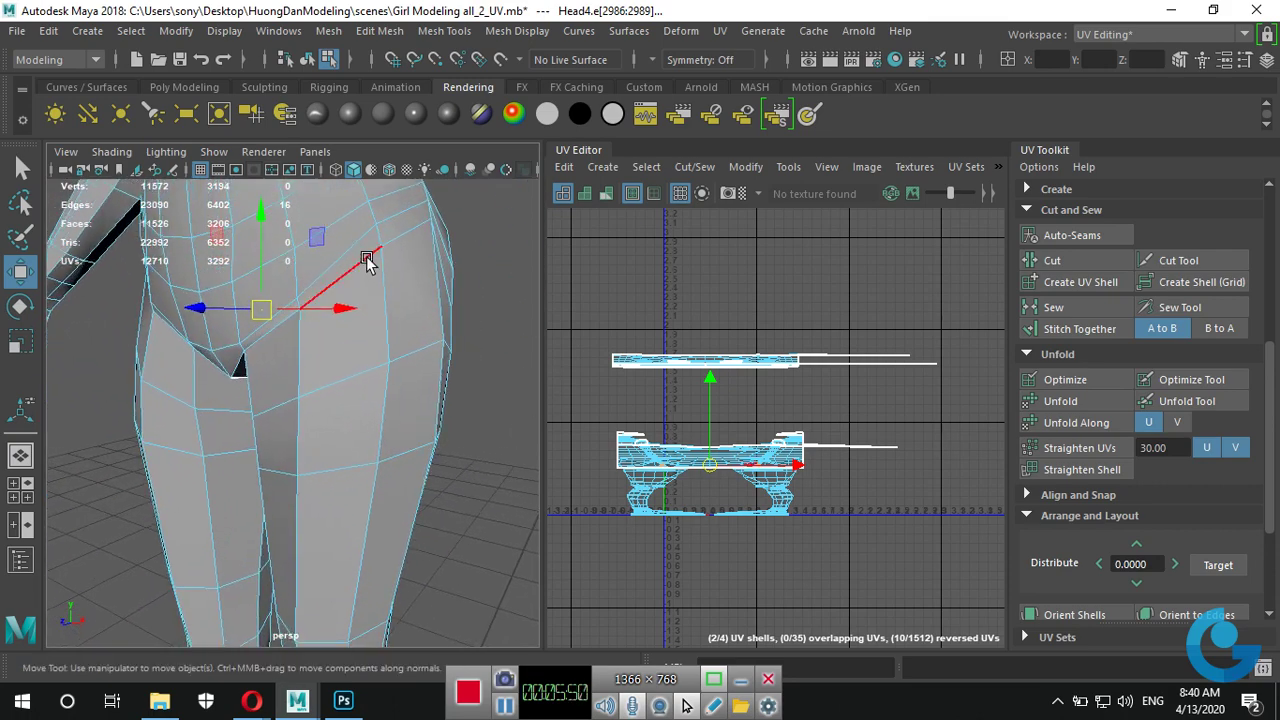
{"action": "left_click_drag", "start_coordinate": [400, 274], "coordinate": [175, 415], "text": "alt"}
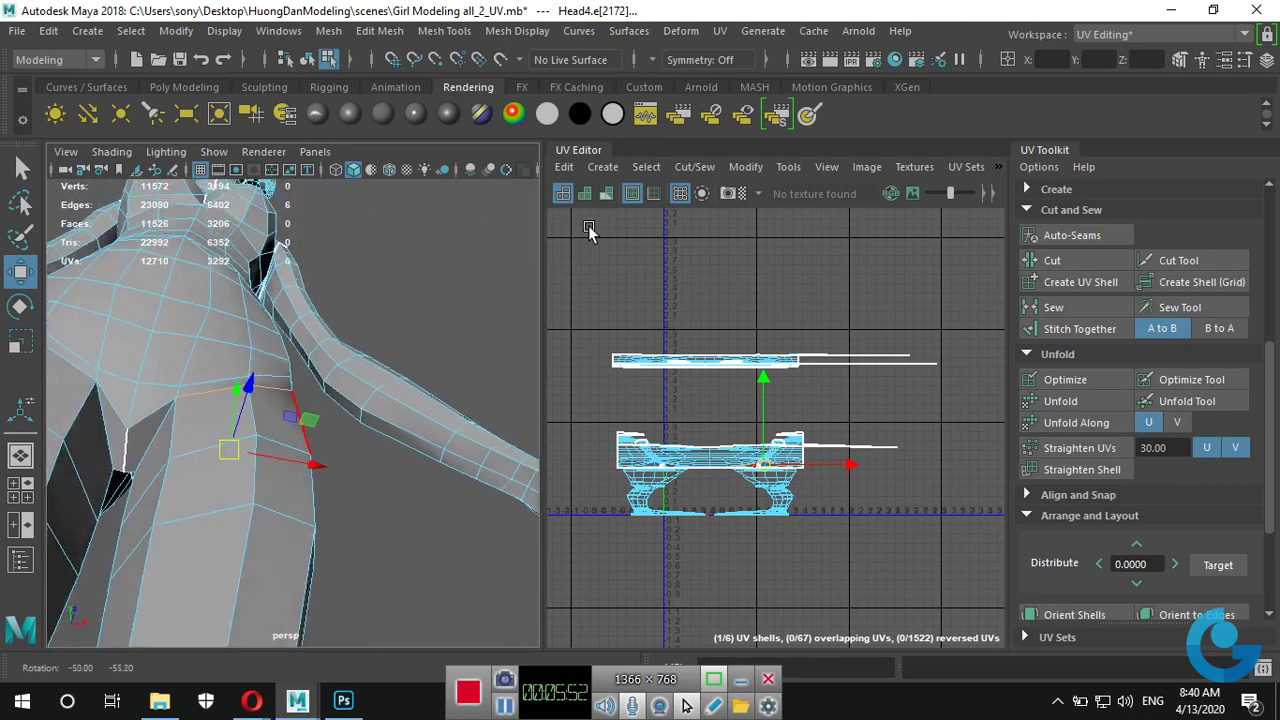
{"action": "left_click", "coordinate": [170, 420]}
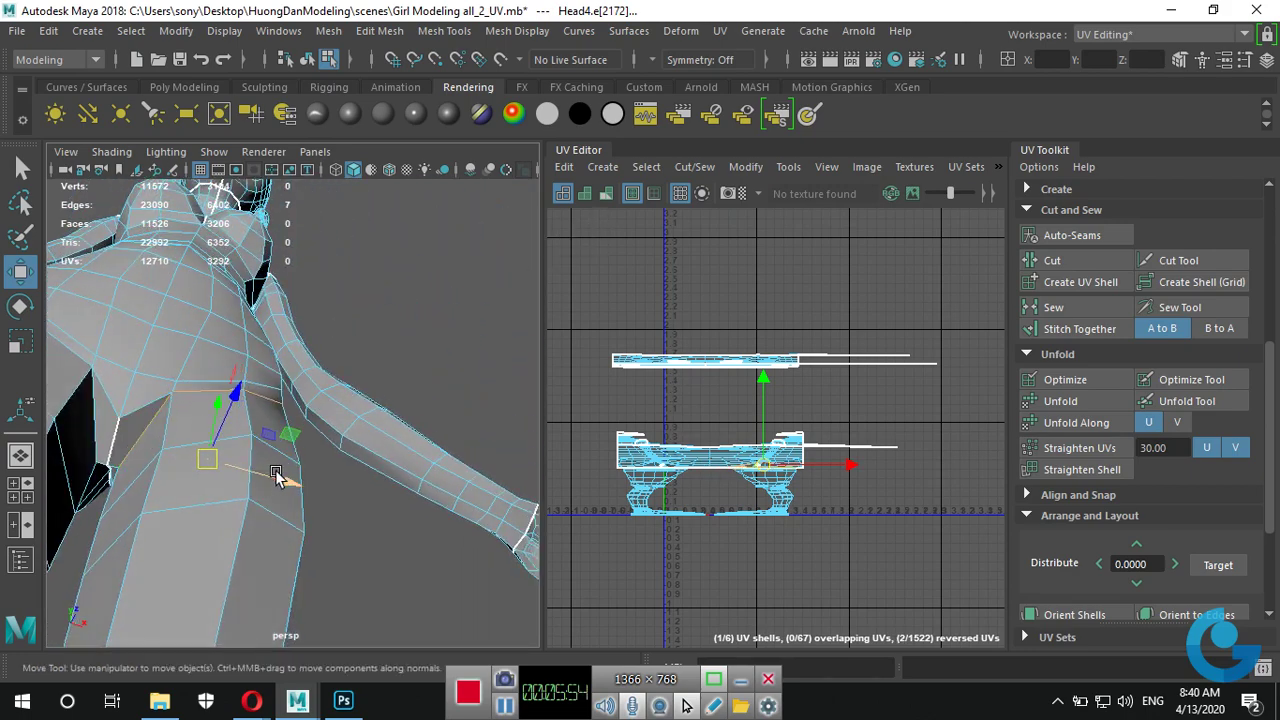
{"action": "key", "text": "ctrl+z"}
Check the hip seam from the back, frame the character, and cut along the new edges.
{"action": "mouse_move", "coordinate": [280, 497]}
{"action": "left_mouse_down", "text": "alt"}
{"action": "mouse_move", "coordinate": [271, 563]}
{"action": "mouse_move", "coordinate": [229, 563]}
{"action": "mouse_move", "coordinate": [223, 523]}
{"action": "mouse_move", "coordinate": [365, 475]}
{"action": "mouse_move", "coordinate": [429, 420]}
{"action": "mouse_move", "coordinate": [314, 491]}
{"action": "mouse_move", "coordinate": [450, 400]}
{"action": "mouse_move", "coordinate": [211, 463]}
{"action": "mouse_move", "coordinate": [77, 443]}
{"action": "mouse_move", "coordinate": [325, 408]}
{"action": "mouse_move", "coordinate": [394, 434]}
{"action": "mouse_move", "coordinate": [409, 400]}
{"action": "mouse_move", "coordinate": [361, 489]}
{"action": "mouse_move", "coordinate": [345, 468]}
{"action": "left_mouse_up", "text": "alt"}
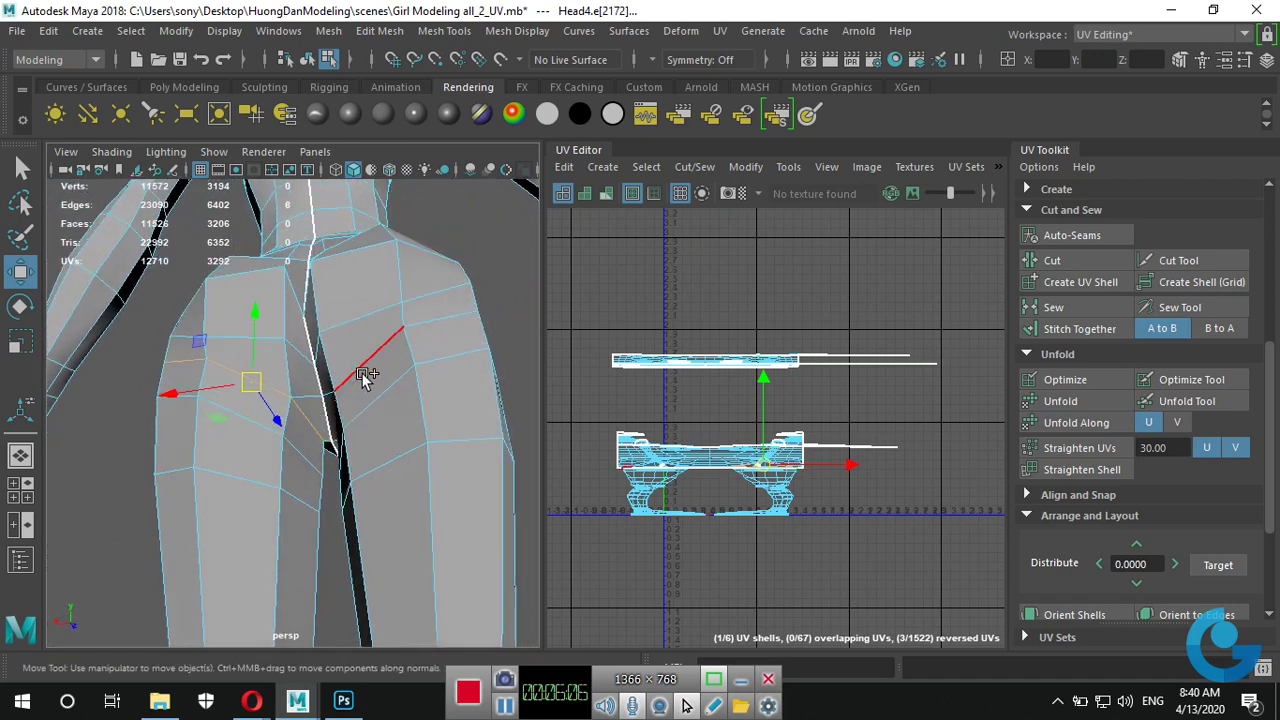
{"action": "mouse_move", "coordinate": [366, 376]}
{"action": "left_mouse_down", "text": "alt"}
{"action": "mouse_move", "coordinate": [443, 500]}
{"action": "mouse_move", "coordinate": [191, 531]}
{"action": "mouse_move", "coordinate": [50, 522]}
{"action": "mouse_move", "coordinate": [357, 514]}
{"action": "mouse_move", "coordinate": [394, 449]}
{"action": "mouse_move", "coordinate": [472, 388]}
{"action": "mouse_move", "coordinate": [712, 385]}
{"action": "mouse_move", "coordinate": [287, 460]}
{"action": "left_mouse_up", "text": "alt"}
{"action": "key", "text": "f"}
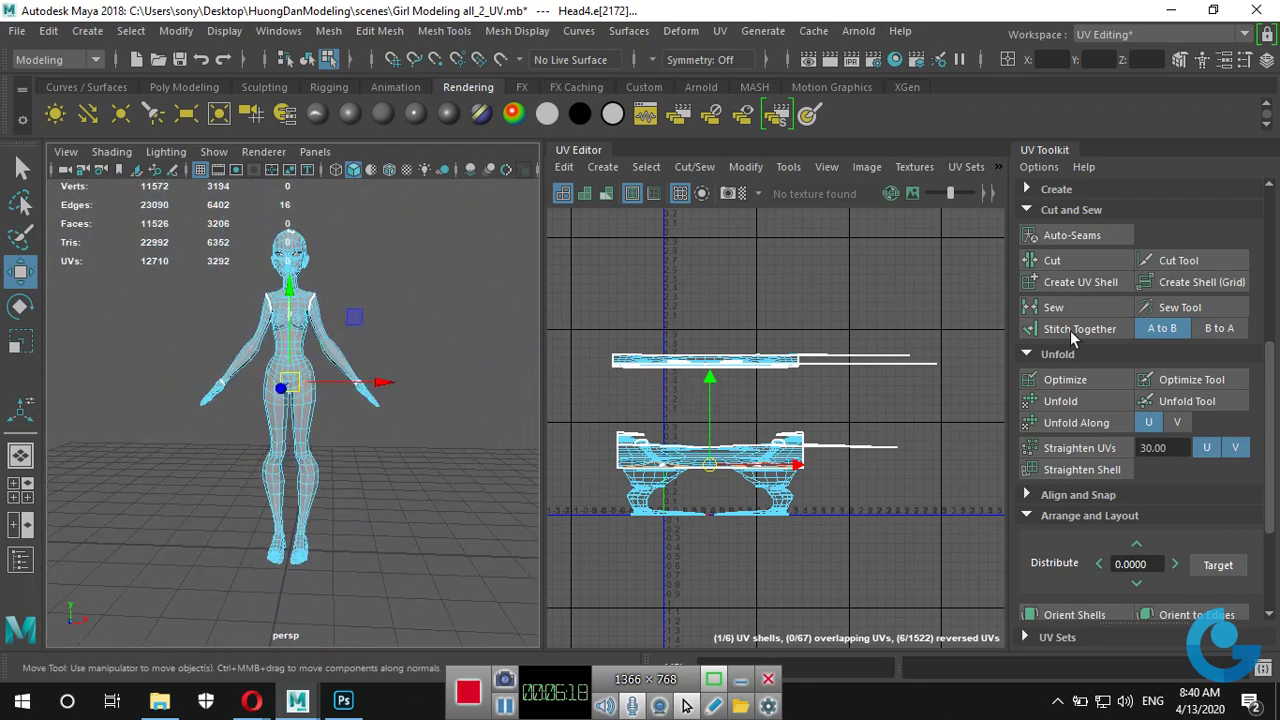
{"action": "left_click", "coordinate": [1075, 262]}
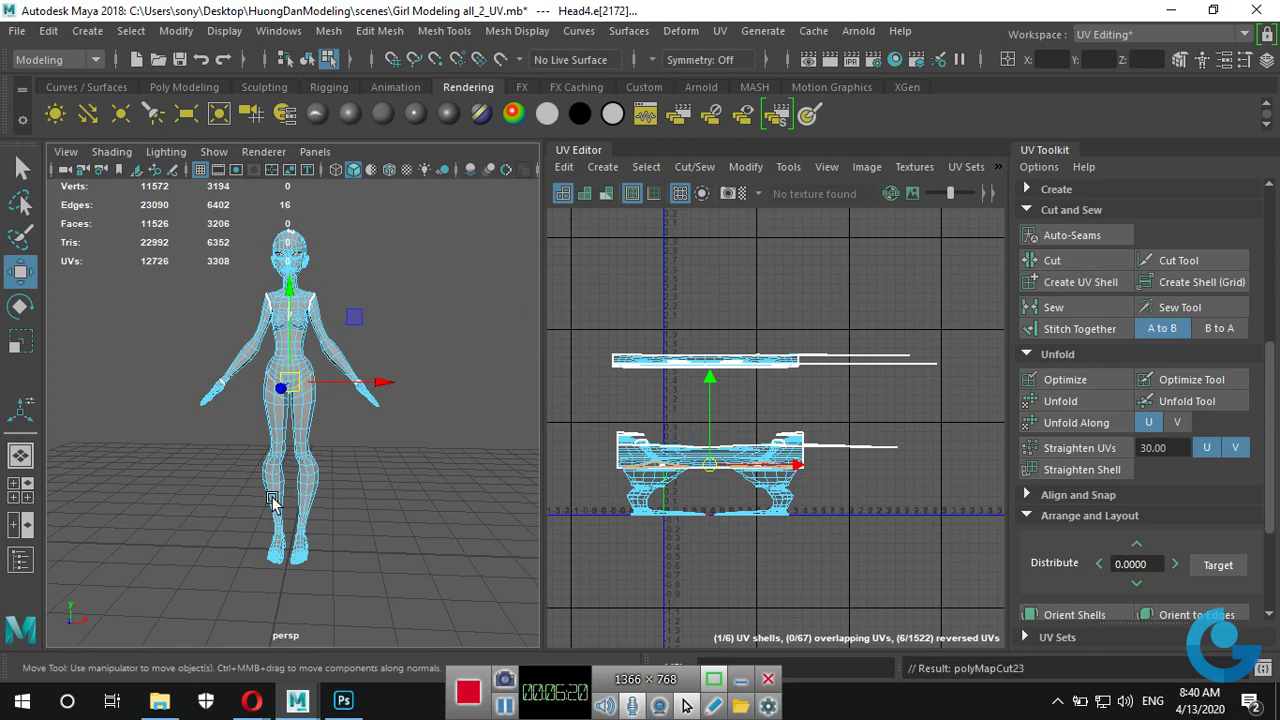
Orbit and zoom around the lower legs to inspect the ankle seam on both feet.
{"action": "right_click_drag", "start_coordinate": [273, 503], "coordinate": [448, 503], "text": "alt"}
{"action": "middle_click_drag", "start_coordinate": [448, 503], "coordinate": [421, 434], "text": "alt"}
{"action": "left_click_drag", "start_coordinate": [421, 434], "coordinate": [259, 438], "text": "alt"}
{"action": "right_click_drag", "start_coordinate": [259, 438], "coordinate": [410, 474], "text": "alt"}
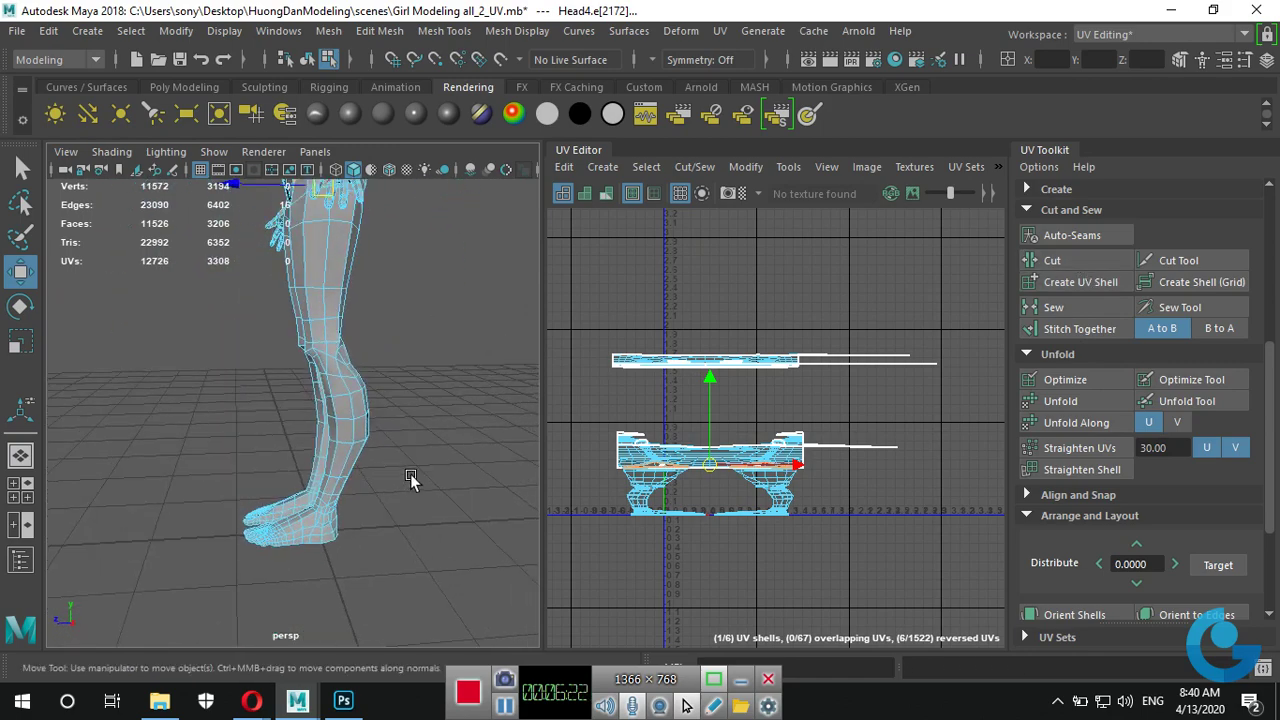
{"action": "mouse_move", "coordinate": [410, 474]}
{"action": "left_mouse_down", "text": "alt"}
{"action": "mouse_move", "coordinate": [284, 473]}
{"action": "mouse_move", "coordinate": [315, 283]}
{"action": "left_mouse_up", "text": "alt"}
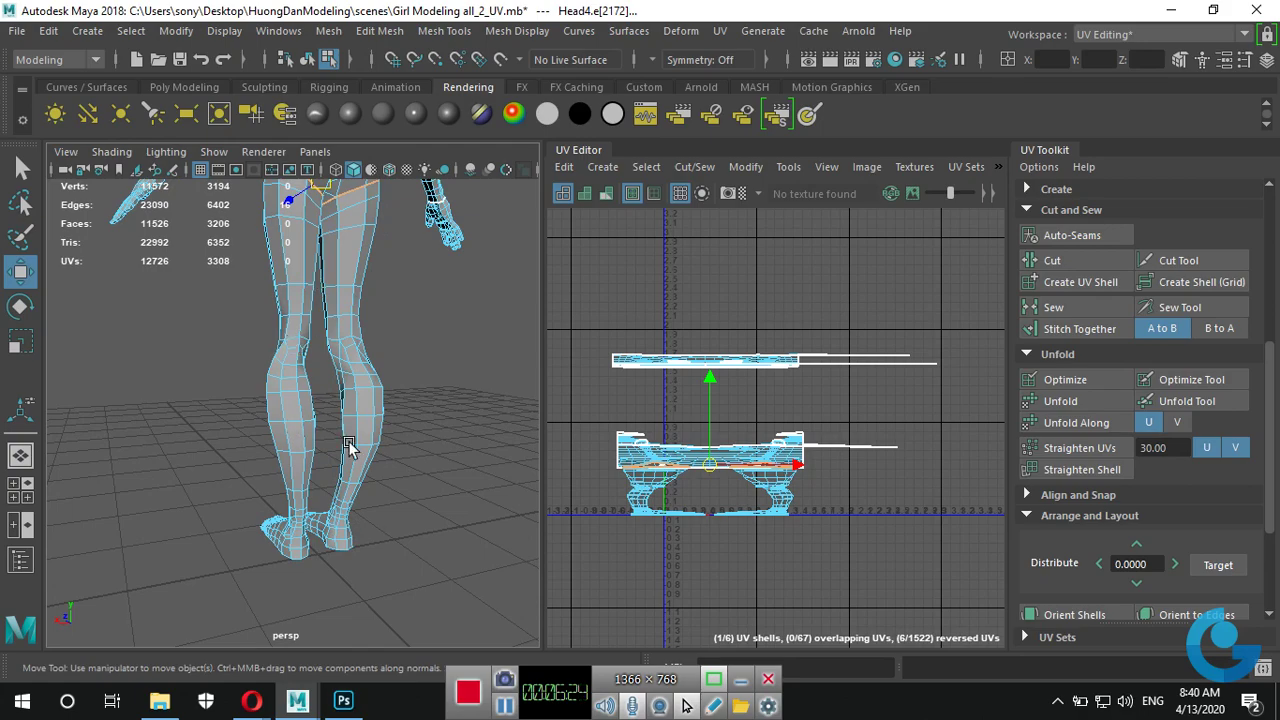
{"action": "mouse_move", "coordinate": [348, 447]}
{"action": "left_mouse_down", "text": "alt"}
{"action": "mouse_move", "coordinate": [420, 523]}
{"action": "mouse_move", "coordinate": [737, 514]}
{"action": "left_mouse_up", "text": "alt"}
{"action": "right_click_drag", "start_coordinate": [737, 514], "coordinate": [399, 555], "text": "alt"}
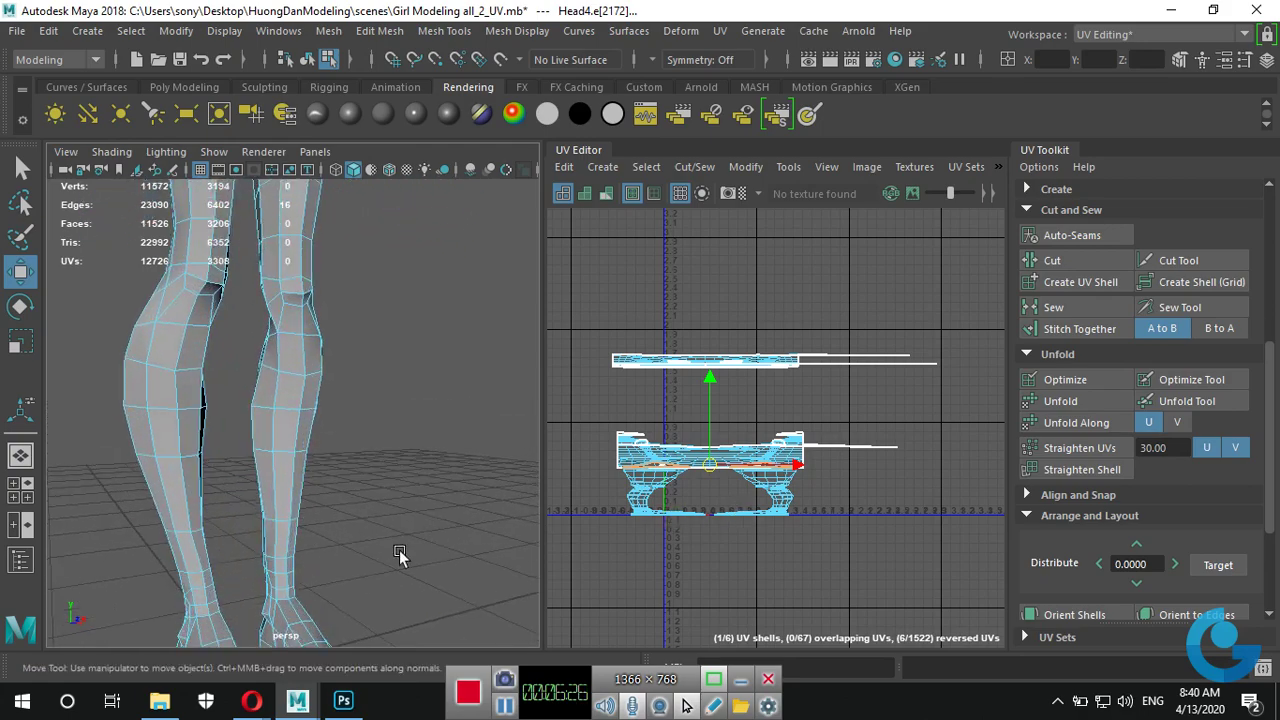
{"action": "mouse_move", "coordinate": [399, 550]}
{"action": "left_mouse_down", "text": "alt"}
{"action": "mouse_move", "coordinate": [429, 525]}
{"action": "mouse_move", "coordinate": [137, 546]}
{"action": "left_mouse_up", "text": "alt"}
{"action": "right_click_drag", "start_coordinate": [137, 546], "coordinate": [392, 558], "text": "alt"}
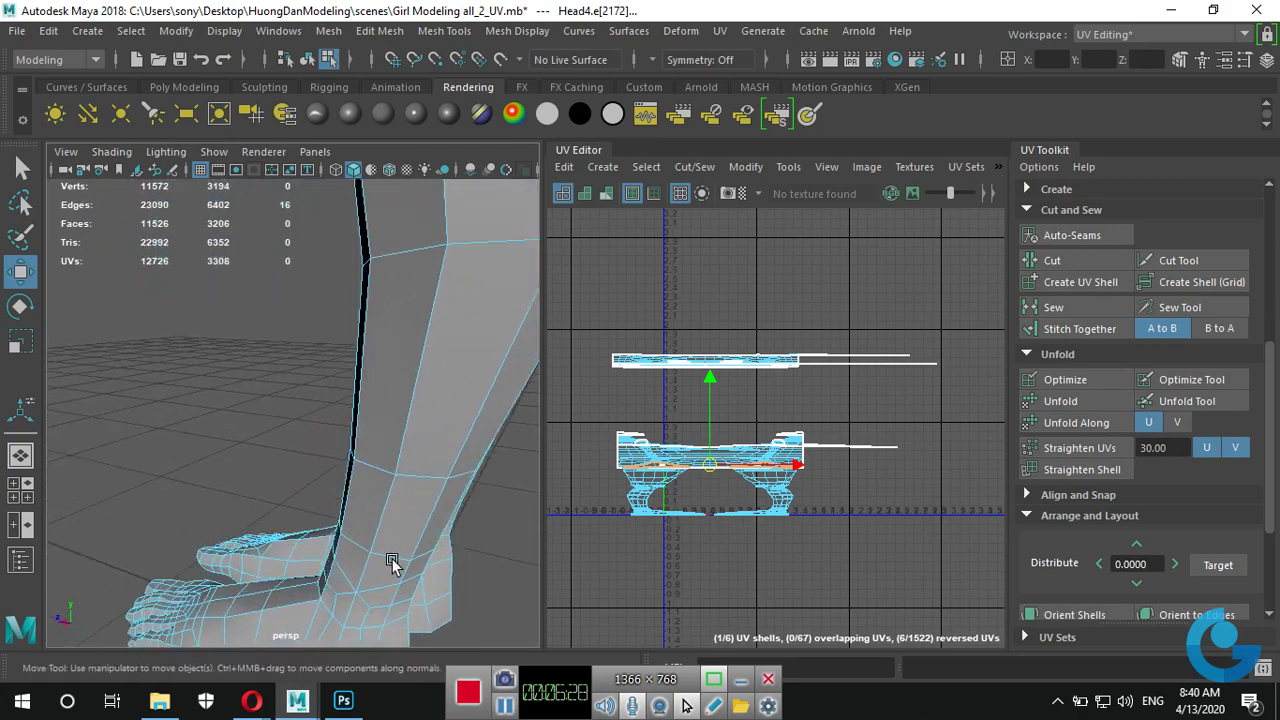
{"action": "mouse_move", "coordinate": [392, 558]}
{"action": "left_mouse_down", "text": "alt"}
{"action": "mouse_move", "coordinate": [436, 492]}
{"action": "mouse_move", "coordinate": [418, 463]}
{"action": "left_mouse_up", "text": "alt"}
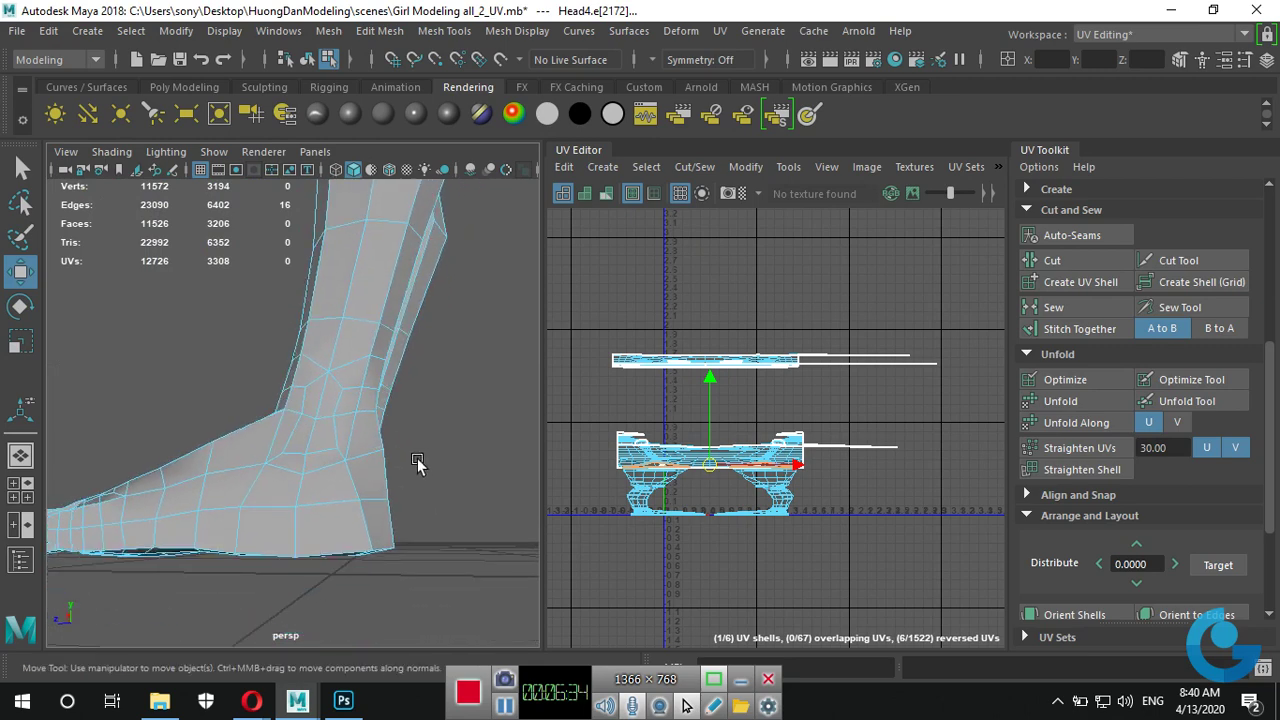
{"action": "left_click_drag", "start_coordinate": [417, 463], "coordinate": [417, 452], "text": "alt"}
{"action": "right_click_drag", "start_coordinate": [352, 465], "coordinate": [289, 471], "text": "alt"}
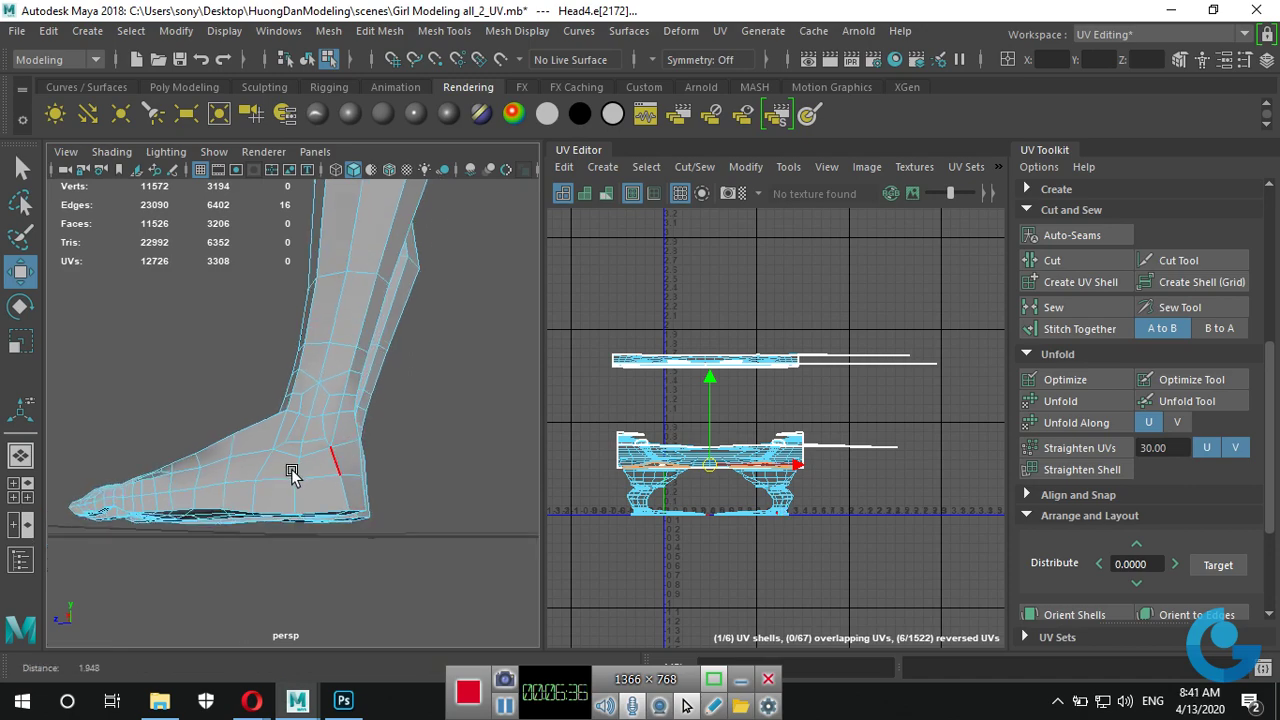
{"action": "mouse_move", "coordinate": [289, 471]}
{"action": "left_mouse_down", "text": "alt"}
{"action": "mouse_move", "coordinate": [437, 534]}
{"action": "mouse_move", "coordinate": [366, 497]}
{"action": "left_mouse_up", "text": "alt"}
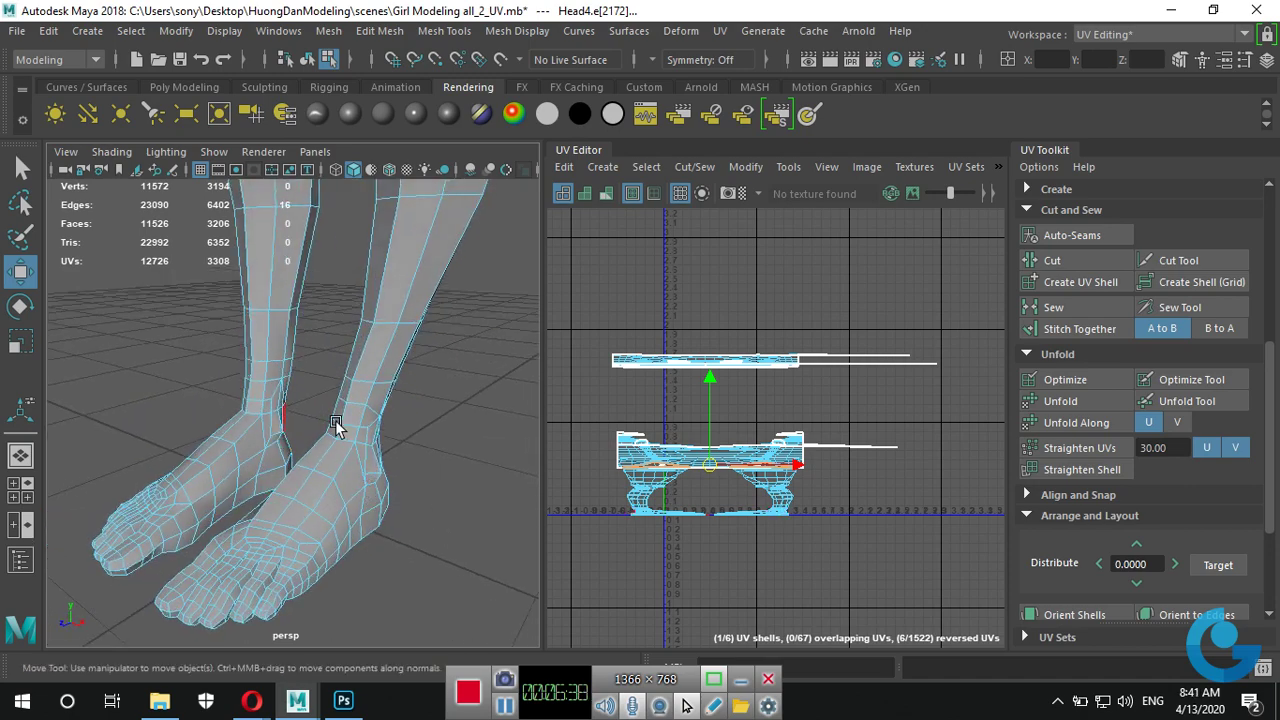
{"action": "mouse_move", "coordinate": [336, 425]}
{"action": "left_mouse_down", "text": "alt"}
{"action": "mouse_move", "coordinate": [352, 528]}
{"action": "mouse_move", "coordinate": [408, 488]}
{"action": "left_mouse_up", "text": "alt"}
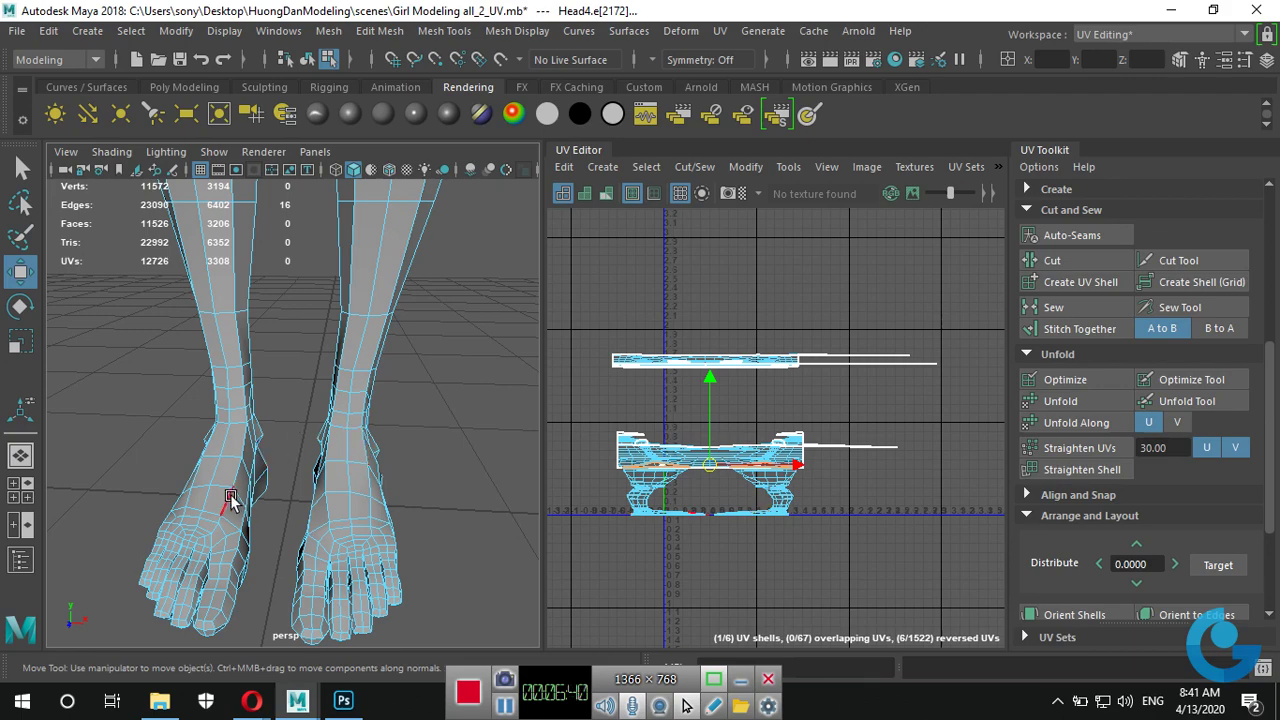
View the feet from the side and front, then the hips, and return to the calves.
{"action": "mouse_move", "coordinate": [348, 492]}
{"action": "left_mouse_down", "text": "alt"}
{"action": "mouse_move", "coordinate": [391, 517]}
{"action": "mouse_move", "coordinate": [443, 466]}
{"action": "mouse_move", "coordinate": [130, 457]}
{"action": "left_mouse_up", "text": "alt"}
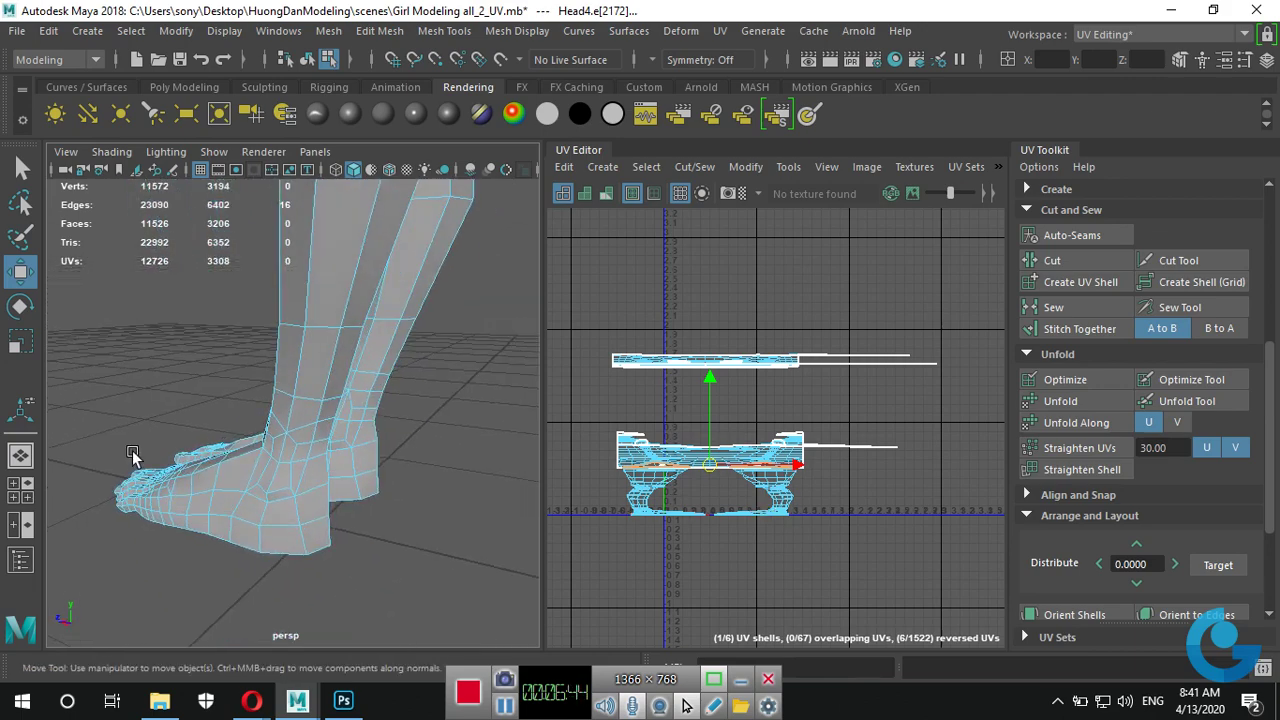
{"action": "left_click_drag", "start_coordinate": [265, 368], "coordinate": [482, 383], "text": "alt"}
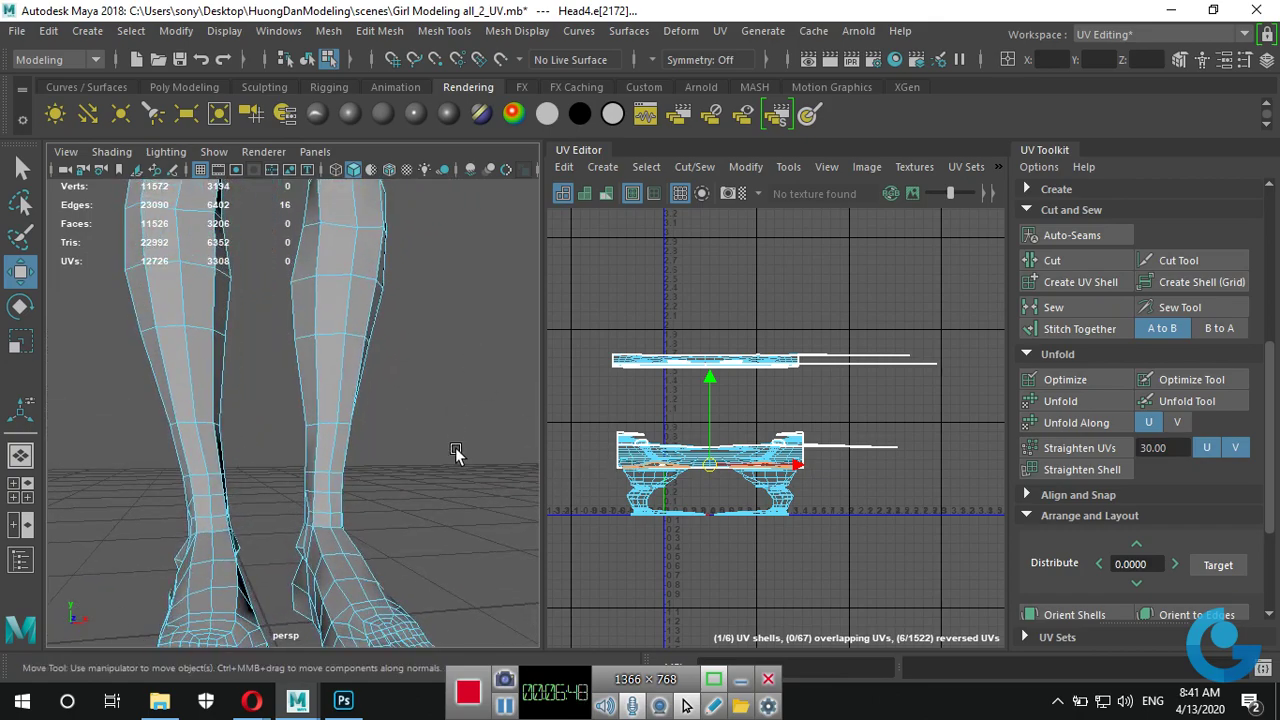
{"action": "mouse_move", "coordinate": [482, 383]}
{"action": "left_mouse_down", "text": "alt"}
{"action": "mouse_move", "coordinate": [406, 523]}
{"action": "mouse_move", "coordinate": [314, 509]}
{"action": "mouse_move", "coordinate": [380, 523]}
{"action": "mouse_move", "coordinate": [300, 480]}
{"action": "mouse_move", "coordinate": [609, 477]}
{"action": "mouse_move", "coordinate": [382, 450]}
{"action": "left_mouse_up", "text": "alt"}
{"action": "scroll", "coordinate": [406, 523], "scroll_direction": "up", "scroll_amount": 5}
{"action": "scroll", "coordinate": [200, 386], "scroll_direction": "down", "scroll_amount": 5}
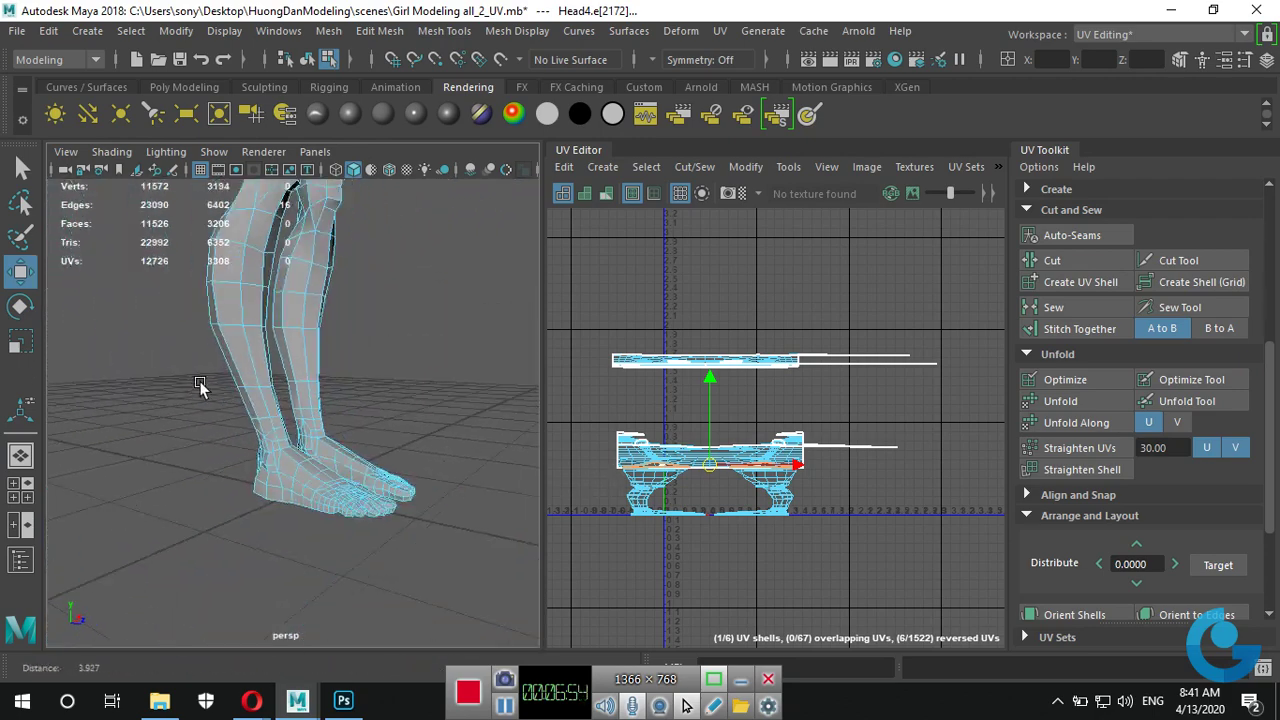
{"action": "left_click_drag", "start_coordinate": [200, 386], "coordinate": [309, 463], "text": "alt"}
{"action": "scroll", "coordinate": [309, 463], "scroll_direction": "up", "scroll_amount": 3}
{"action": "mouse_move", "coordinate": [408, 457]}
{"action": "left_mouse_down", "text": "alt"}
{"action": "mouse_move", "coordinate": [361, 457]}
{"action": "mouse_move", "coordinate": [393, 390]}
{"action": "mouse_move", "coordinate": [371, 414]}
{"action": "mouse_move", "coordinate": [501, 441]}
{"action": "mouse_move", "coordinate": [425, 360]}
{"action": "left_mouse_up", "text": "alt"}
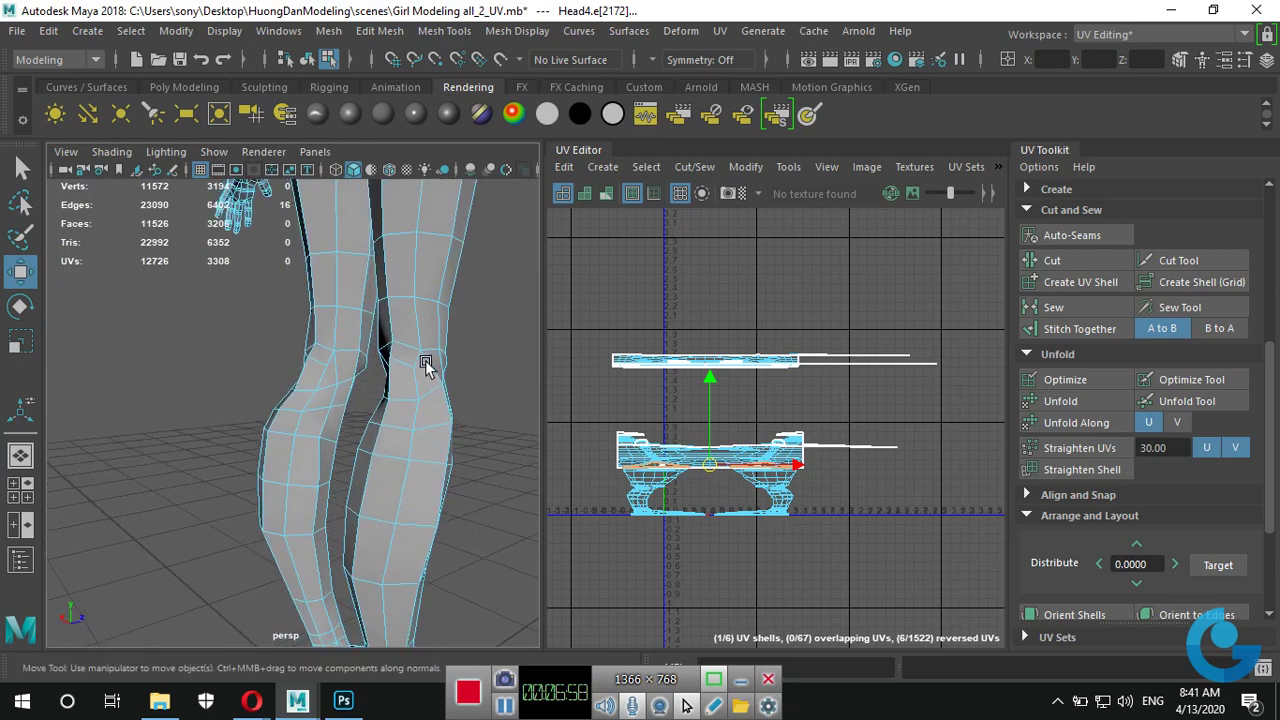
{"action": "scroll", "coordinate": [398, 257], "scroll_direction": "down", "scroll_amount": 3}
{"action": "mouse_move", "coordinate": [362, 286]}
{"action": "left_mouse_down", "text": "alt"}
{"action": "mouse_move", "coordinate": [370, 322]}
{"action": "mouse_move", "coordinate": [345, 352]}
{"action": "left_mouse_up", "text": "alt"}
{"action": "left_click_drag", "start_coordinate": [338, 562], "coordinate": [343, 406], "text": "alt"}
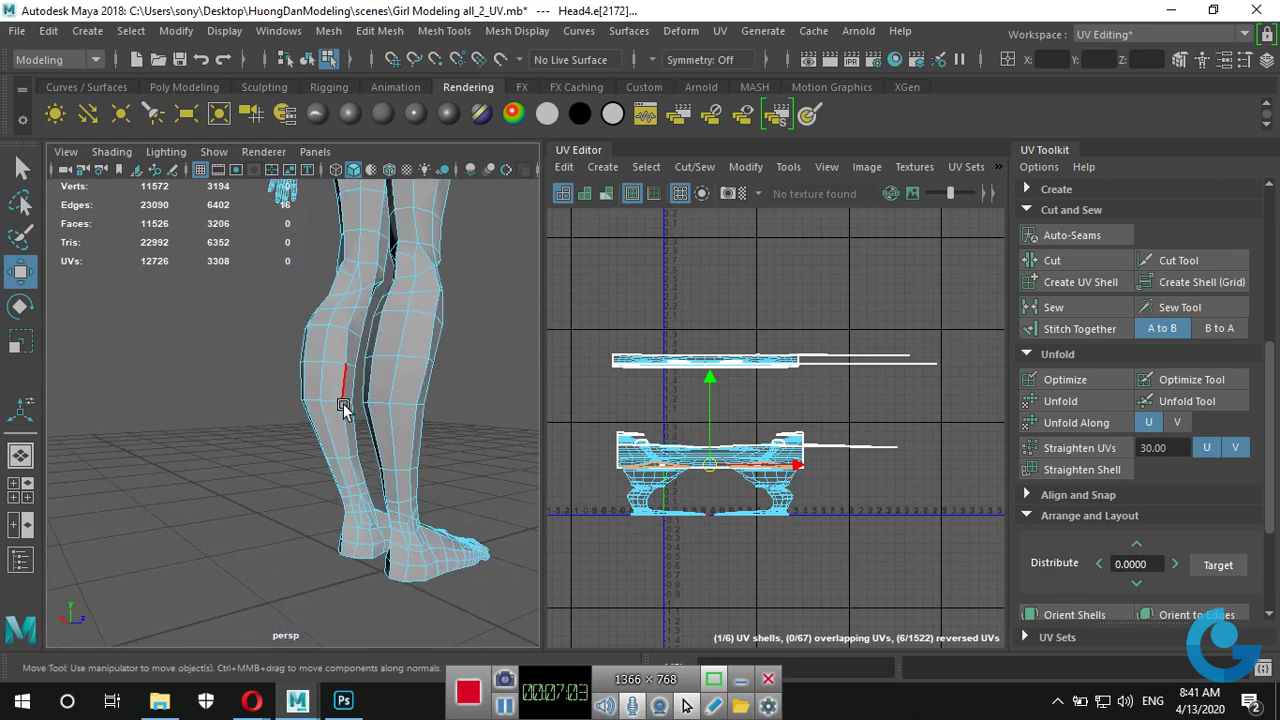
Select seam edges from the ankle up the inner leg past the knee, undoing one mistaken pick.
{"action": "left_click", "coordinate": [346, 474]}
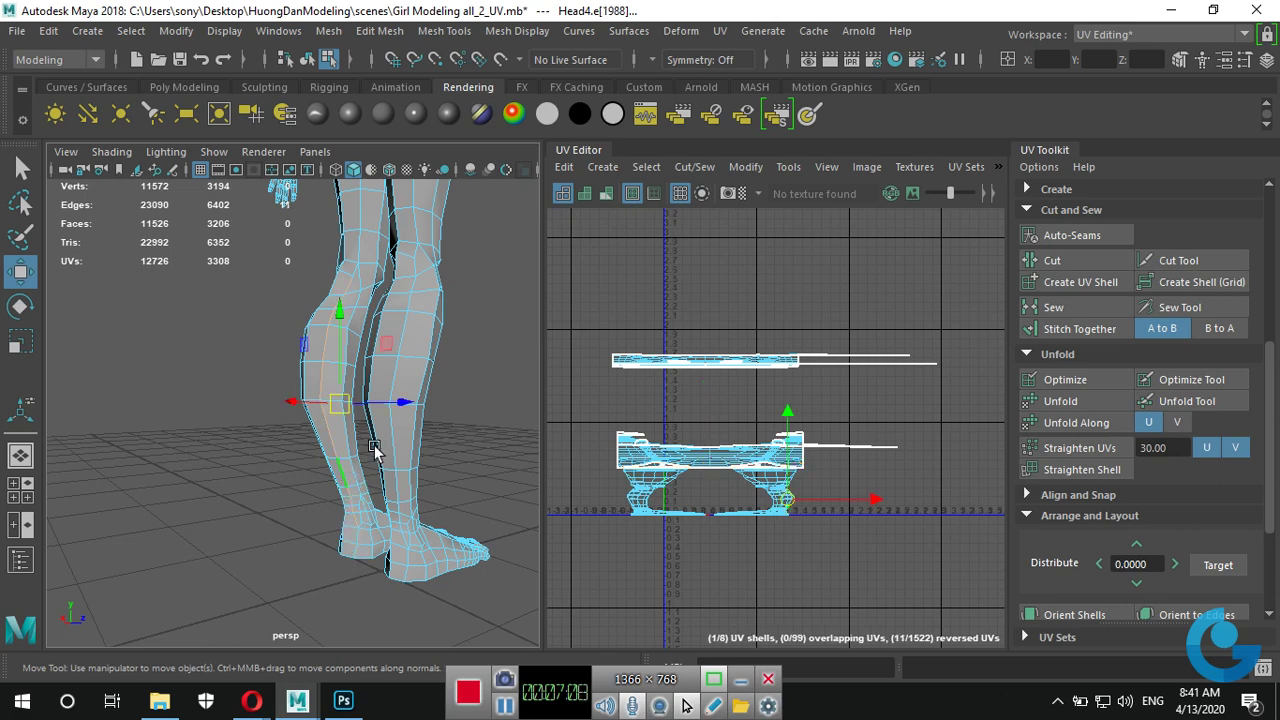
{"action": "mouse_move", "coordinate": [346, 474]}
{"action": "right_mouse_down", "text": "alt"}
{"action": "mouse_move", "coordinate": [316, 430]}
{"action": "mouse_move", "coordinate": [494, 437]}
{"action": "right_mouse_up", "text": "alt"}
{"action": "mouse_move", "coordinate": [494, 437]}
{"action": "left_mouse_down", "text": "alt"}
{"action": "mouse_move", "coordinate": [403, 429]}
{"action": "mouse_move", "coordinate": [372, 408]}
{"action": "left_mouse_up", "text": "alt"}
{"action": "left_click", "coordinate": [333, 325], "text": "shift"}
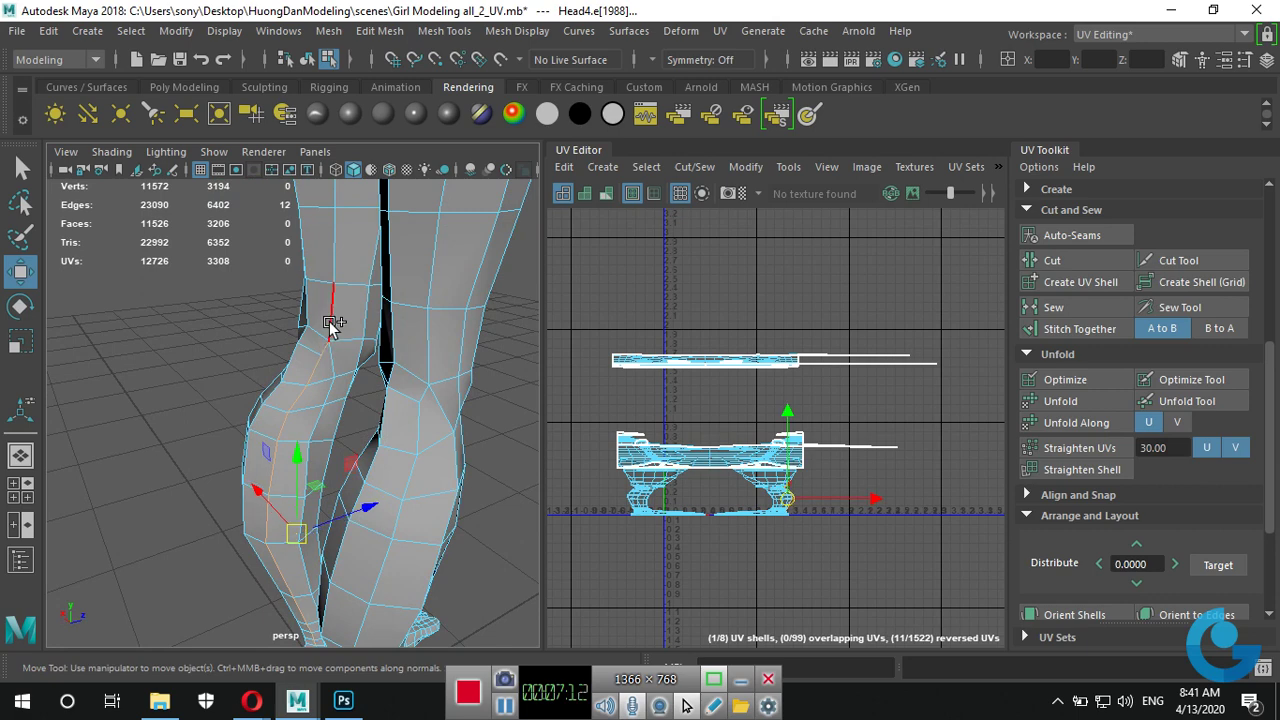
{"action": "left_click", "coordinate": [372, 258], "text": "shift"}
{"action": "scroll", "coordinate": [372, 258], "scroll_direction": "up", "scroll_amount": 2}
{"action": "middle_click_drag", "start_coordinate": [372, 258], "coordinate": [364, 432], "text": "alt"}
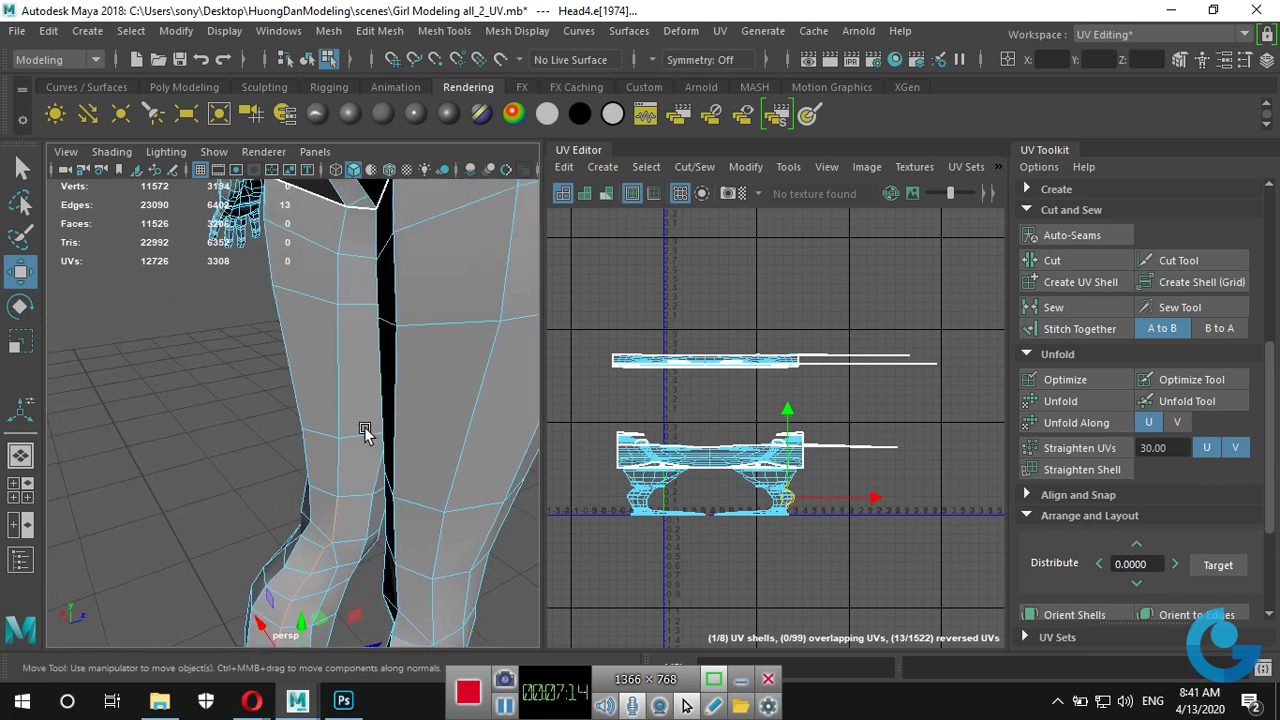
{"action": "left_click", "coordinate": [337, 396], "text": "shift"}
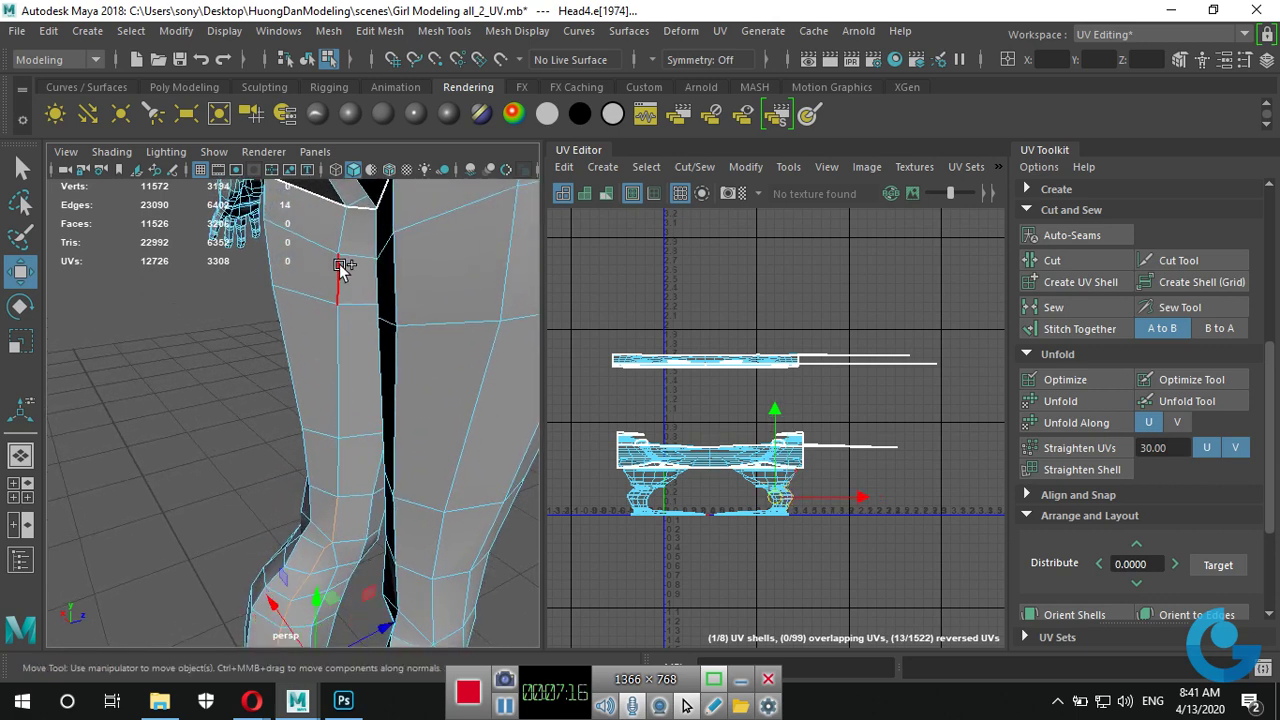
{"action": "key", "text": "ctrl+z"}
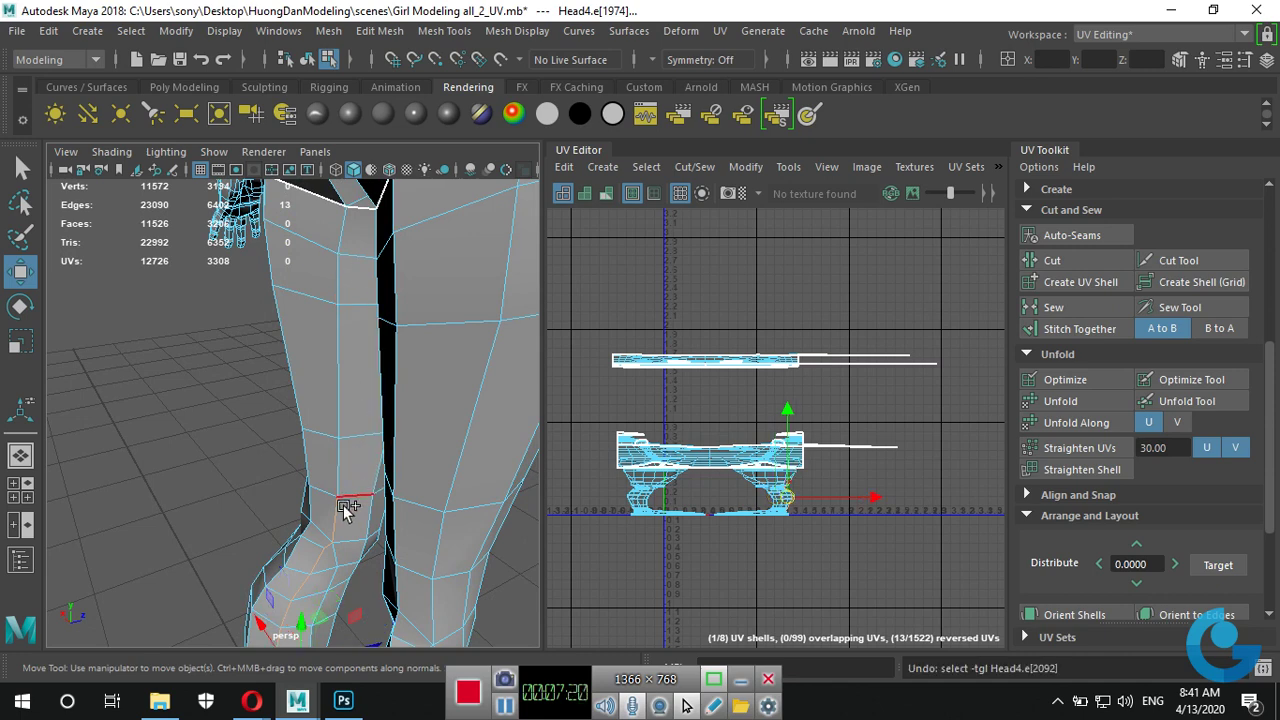
{"action": "left_click", "coordinate": [340, 395], "text": "shift"}
{"action": "left_click", "coordinate": [339, 330], "text": "shift"}
{"action": "left_click", "coordinate": [338, 280], "text": "shift"}
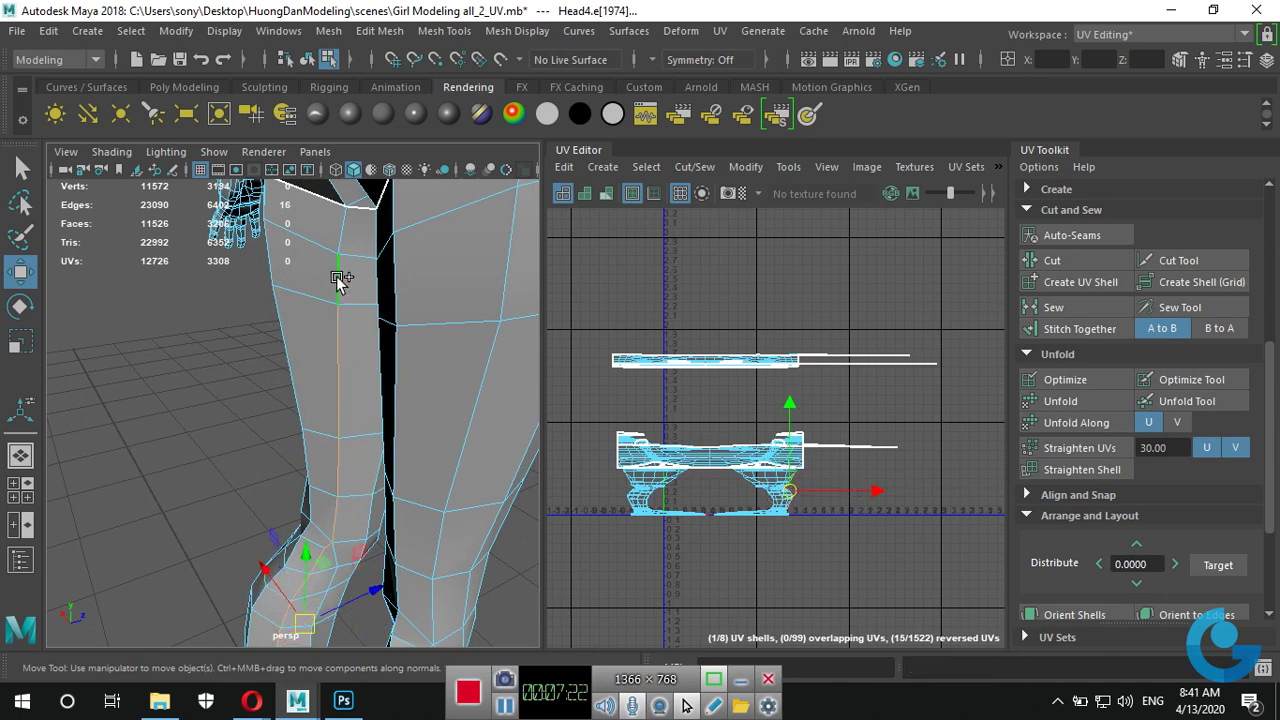
{"action": "left_click", "coordinate": [341, 232], "text": "shift"}
Extend the seam down the other inner leg from the hip, replacing a stray knee edge.
{"action": "mouse_move", "coordinate": [424, 370]}
{"action": "left_mouse_down", "text": "alt"}
{"action": "mouse_move", "coordinate": [419, 410]}
{"action": "mouse_move", "coordinate": [457, 434]}
{"action": "mouse_move", "coordinate": [437, 451]}
{"action": "mouse_move", "coordinate": [357, 417]}
{"action": "mouse_move", "coordinate": [433, 403]}
{"action": "mouse_move", "coordinate": [400, 294]}
{"action": "mouse_move", "coordinate": [410, 315]}
{"action": "mouse_move", "coordinate": [418, 337]}
{"action": "mouse_move", "coordinate": [365, 256]}
{"action": "left_mouse_up", "text": "alt"}
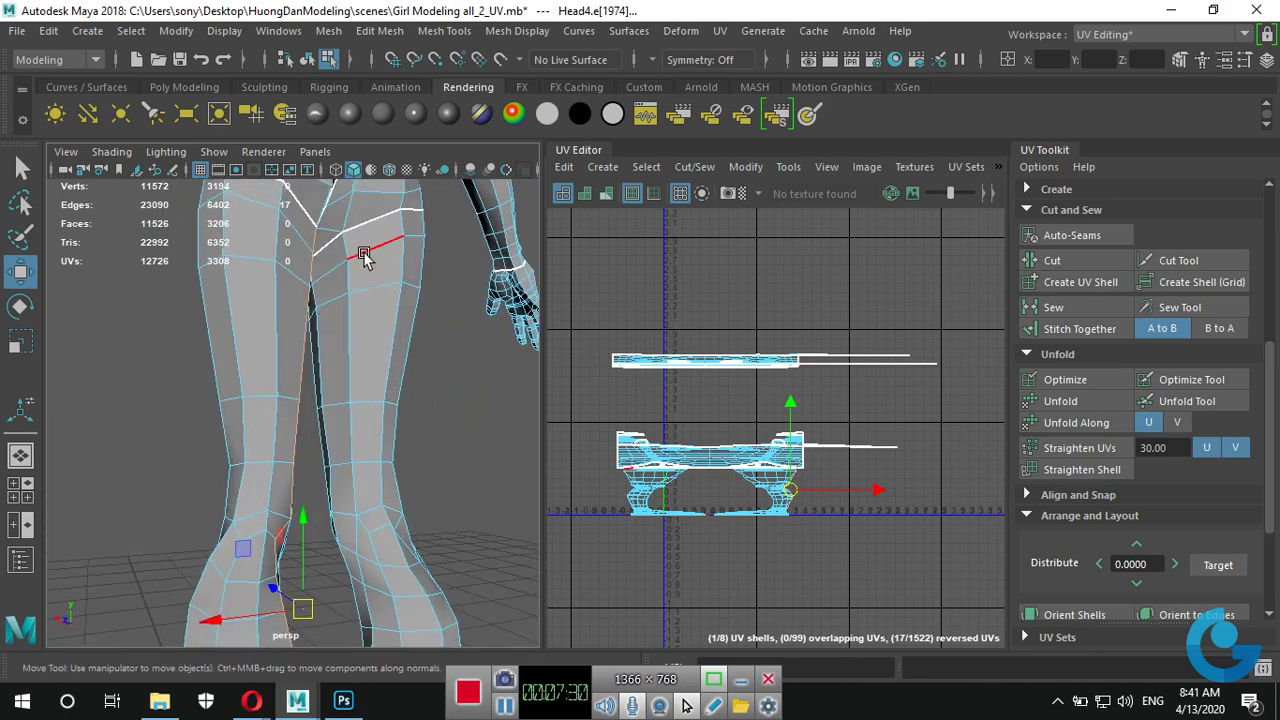
{"action": "left_click", "coordinate": [343, 242], "text": "shift"}
{"action": "left_click", "coordinate": [349, 318], "text": "shift"}
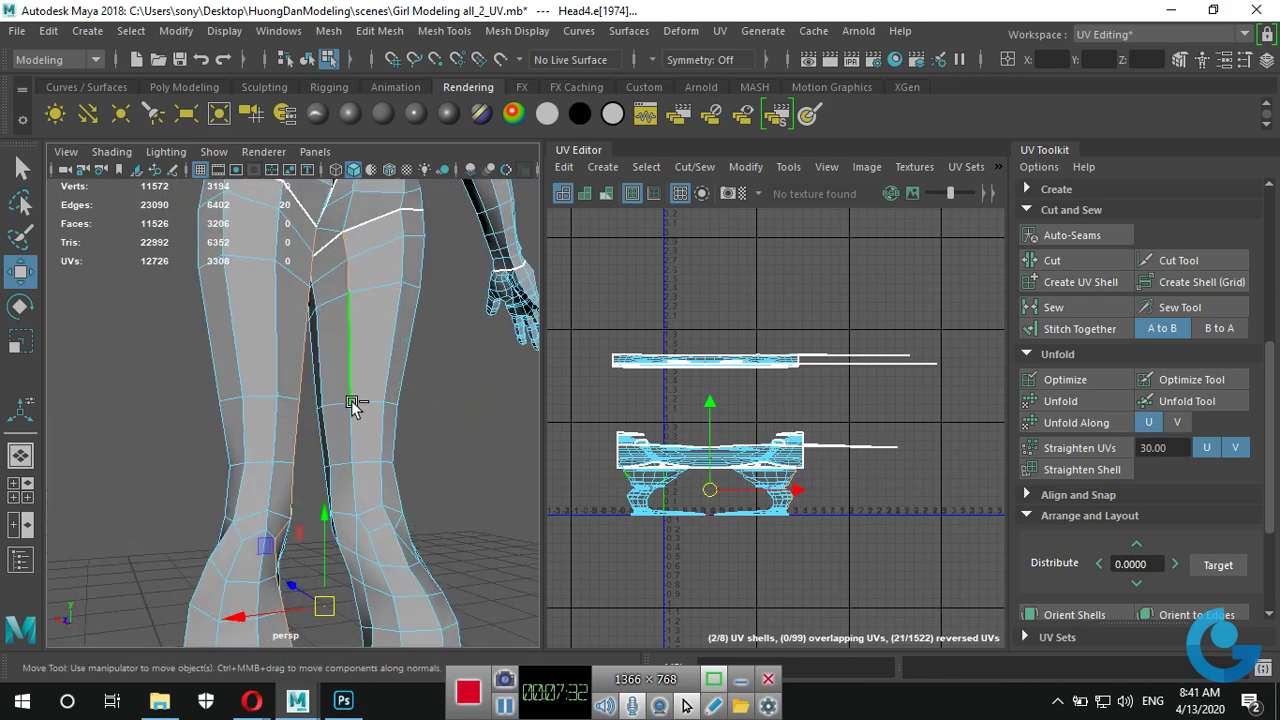
{"action": "left_click", "coordinate": [351, 440], "text": "shift"}
{"action": "left_click", "coordinate": [353, 485], "text": "shift"}
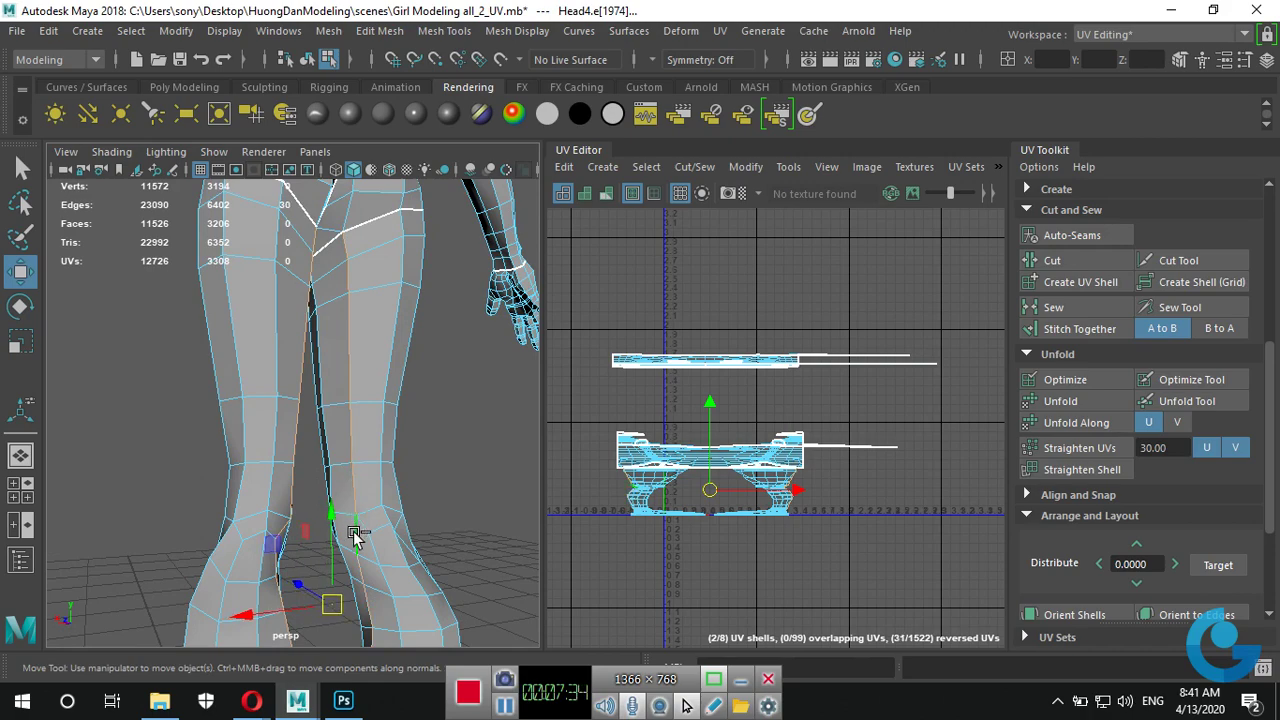
{"action": "left_click_drag", "start_coordinate": [460, 540], "coordinate": [380, 517], "text": "alt"}
{"action": "middle_click_drag", "start_coordinate": [380, 517], "coordinate": [434, 371], "text": "alt"}
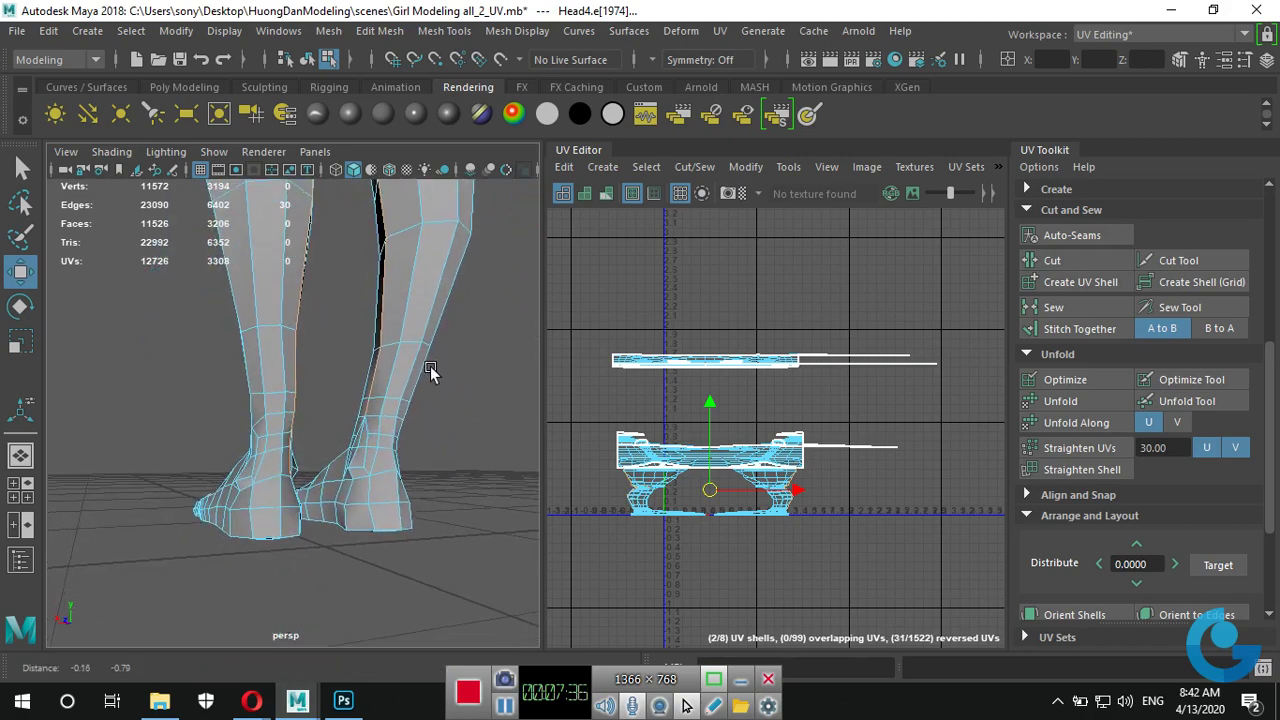
{"action": "mouse_move", "coordinate": [434, 371]}
{"action": "left_mouse_down", "text": "alt"}
{"action": "mouse_move", "coordinate": [408, 486]}
{"action": "mouse_move", "coordinate": [363, 480]}
{"action": "left_mouse_up", "text": "alt"}
{"action": "right_click_drag", "start_coordinate": [363, 480], "coordinate": [491, 531], "text": "alt"}
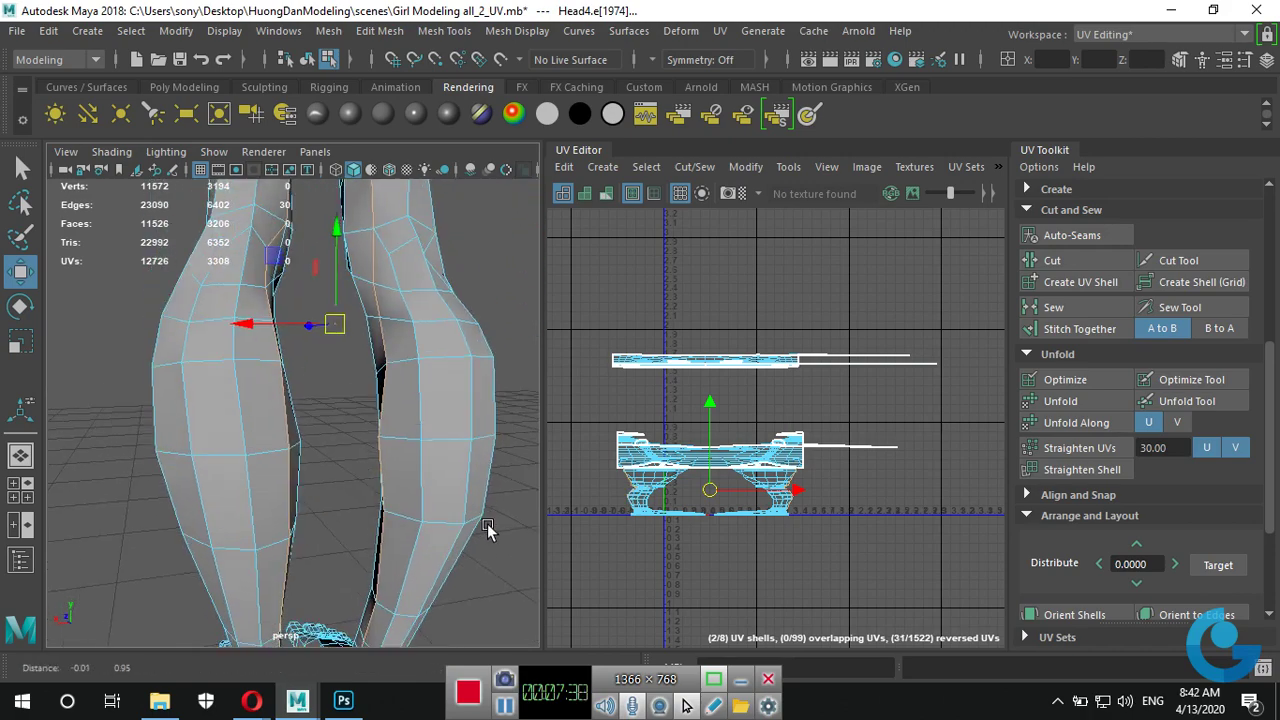
{"action": "left_click_drag", "start_coordinate": [491, 531], "coordinate": [450, 497], "text": "alt"}
{"action": "left_click", "coordinate": [455, 492], "text": "ctrl"}
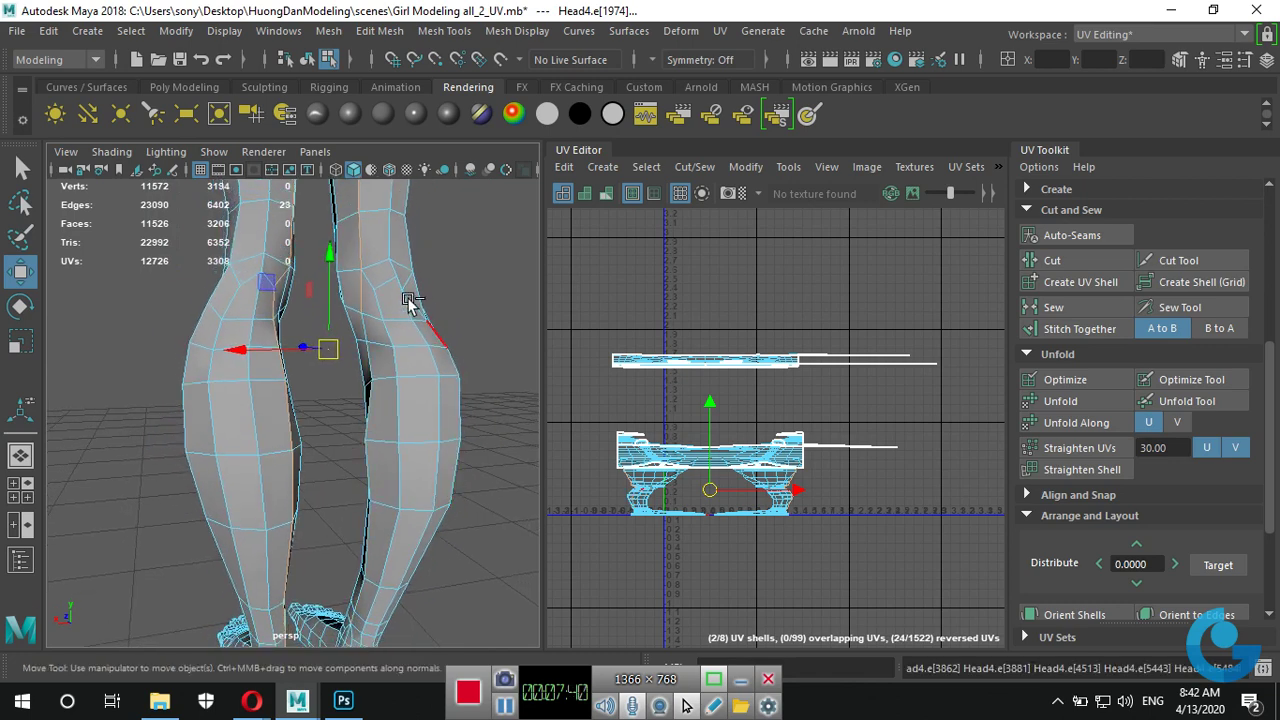
{"action": "key", "text": "ctrl+z"}
{"action": "left_click", "coordinate": [376, 297], "text": "shift"}
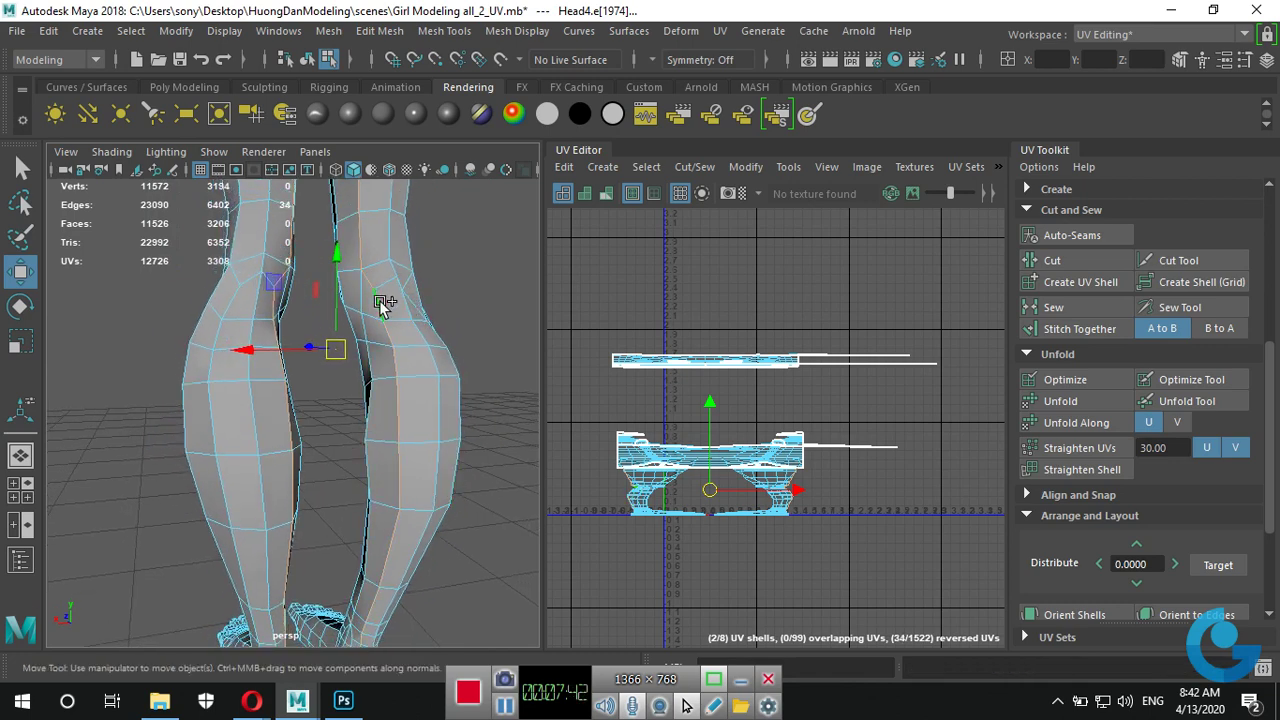
Check the 38-edge leg seam from several angles and cut the UVs, raising the count to 3346.
{"action": "middle_click_drag", "start_coordinate": [452, 452], "coordinate": [383, 470], "text": "alt"}
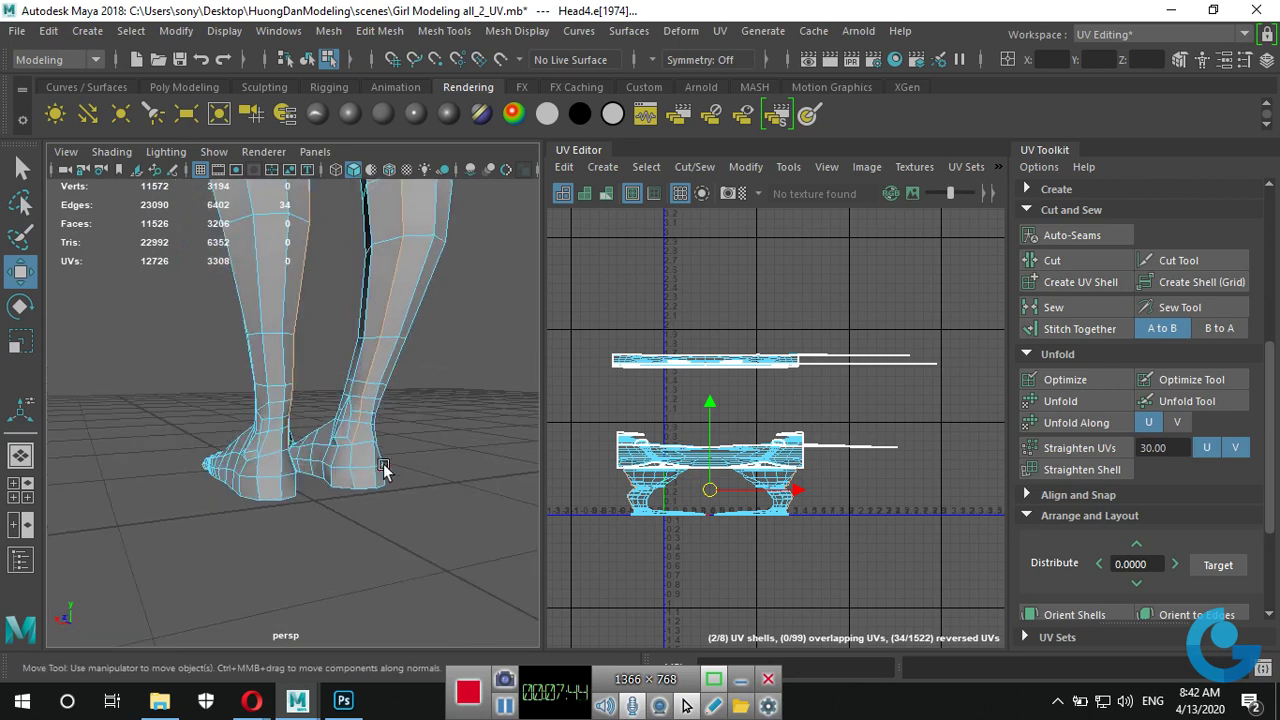
{"action": "mouse_move", "coordinate": [363, 481]}
{"action": "left_mouse_down", "text": "alt"}
{"action": "mouse_move", "coordinate": [306, 517]}
{"action": "mouse_move", "coordinate": [211, 528]}
{"action": "mouse_move", "coordinate": [216, 460]}
{"action": "mouse_move", "coordinate": [322, 513]}
{"action": "mouse_move", "coordinate": [560, 494]}
{"action": "mouse_move", "coordinate": [403, 446]}
{"action": "mouse_move", "coordinate": [336, 366]}
{"action": "left_mouse_up", "text": "alt"}
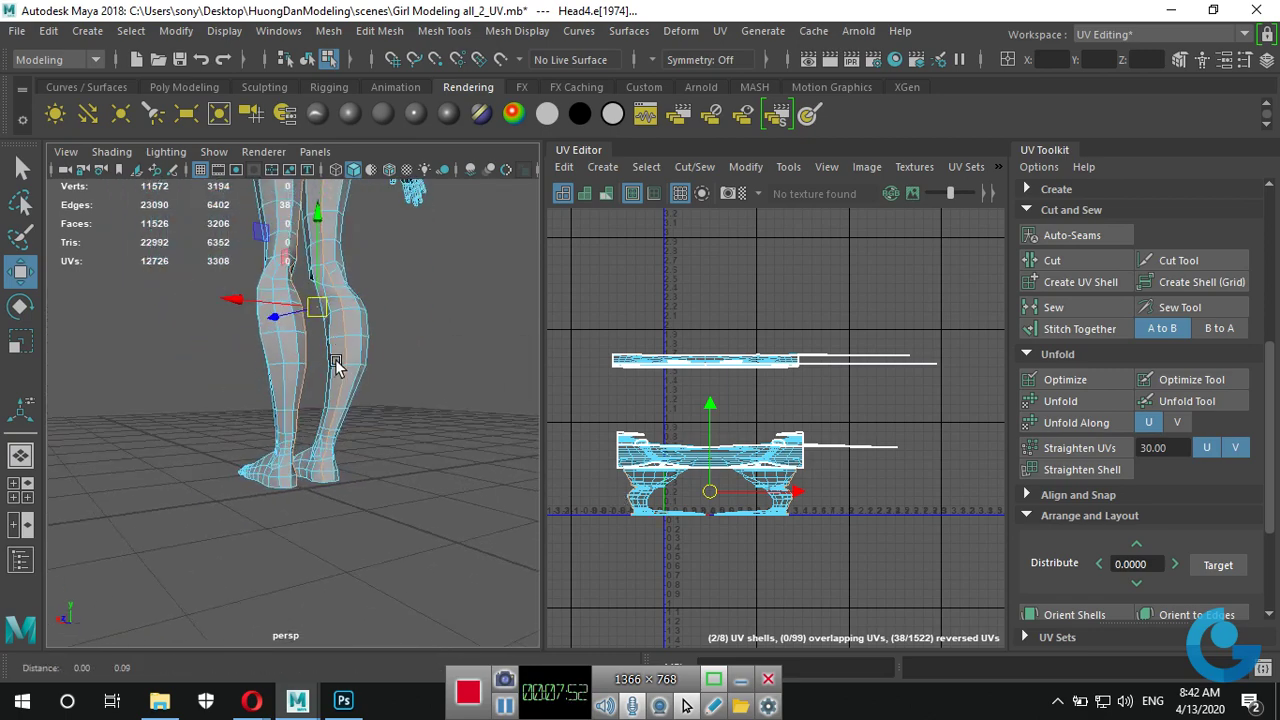
{"action": "right_click_drag", "start_coordinate": [336, 366], "coordinate": [278, 446], "text": "alt"}
{"action": "left_click_drag", "start_coordinate": [278, 446], "coordinate": [282, 457], "text": "alt"}
{"action": "right_click_drag", "start_coordinate": [282, 457], "coordinate": [294, 423], "text": "alt"}
{"action": "left_click_drag", "start_coordinate": [294, 423], "coordinate": [298, 416], "text": "alt"}
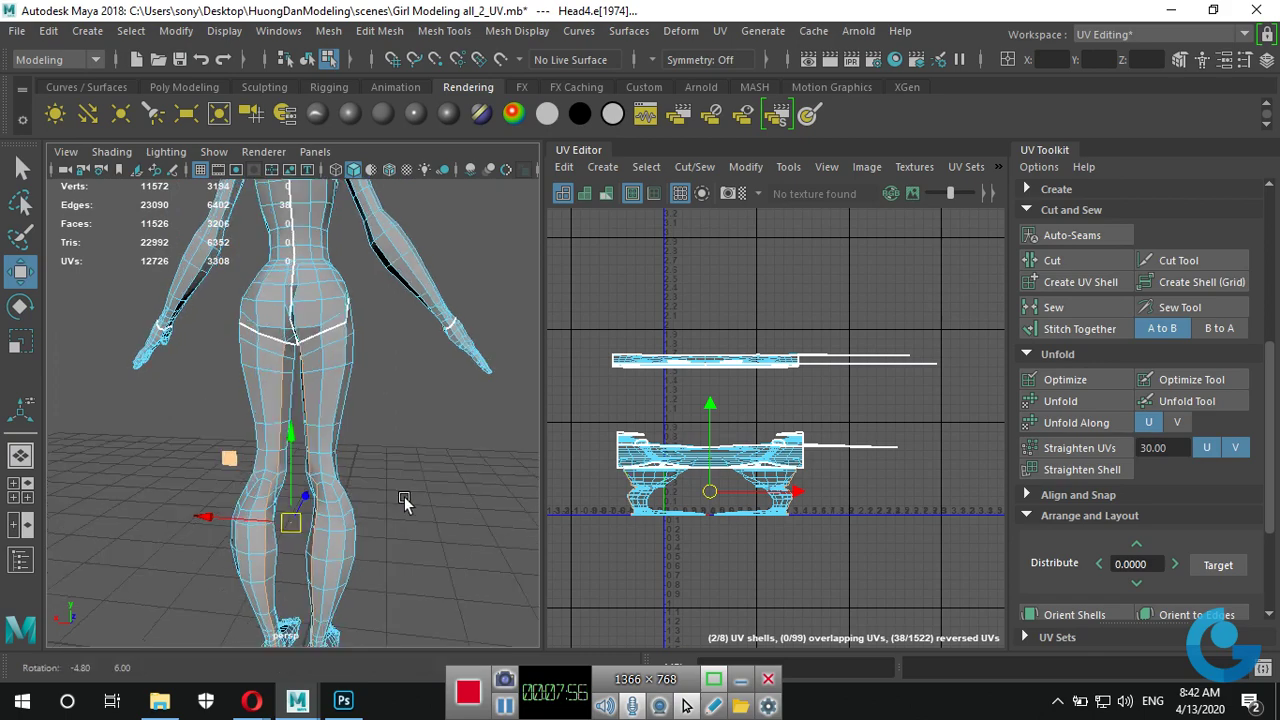
{"action": "left_click_drag", "start_coordinate": [239, 455], "coordinate": [430, 500], "text": "alt"}
{"action": "right_click_drag", "start_coordinate": [430, 500], "coordinate": [451, 511], "text": "alt"}
{"action": "mouse_move", "coordinate": [451, 511]}
{"action": "left_mouse_down", "text": "alt"}
{"action": "mouse_move", "coordinate": [363, 391]}
{"action": "mouse_move", "coordinate": [363, 494]}
{"action": "mouse_move", "coordinate": [325, 453]}
{"action": "mouse_move", "coordinate": [480, 515]}
{"action": "mouse_move", "coordinate": [443, 483]}
{"action": "mouse_move", "coordinate": [423, 506]}
{"action": "mouse_move", "coordinate": [312, 508]}
{"action": "left_mouse_up", "text": "alt"}
{"action": "scroll", "coordinate": [312, 504], "scroll_direction": "up", "scroll_amount": 3}
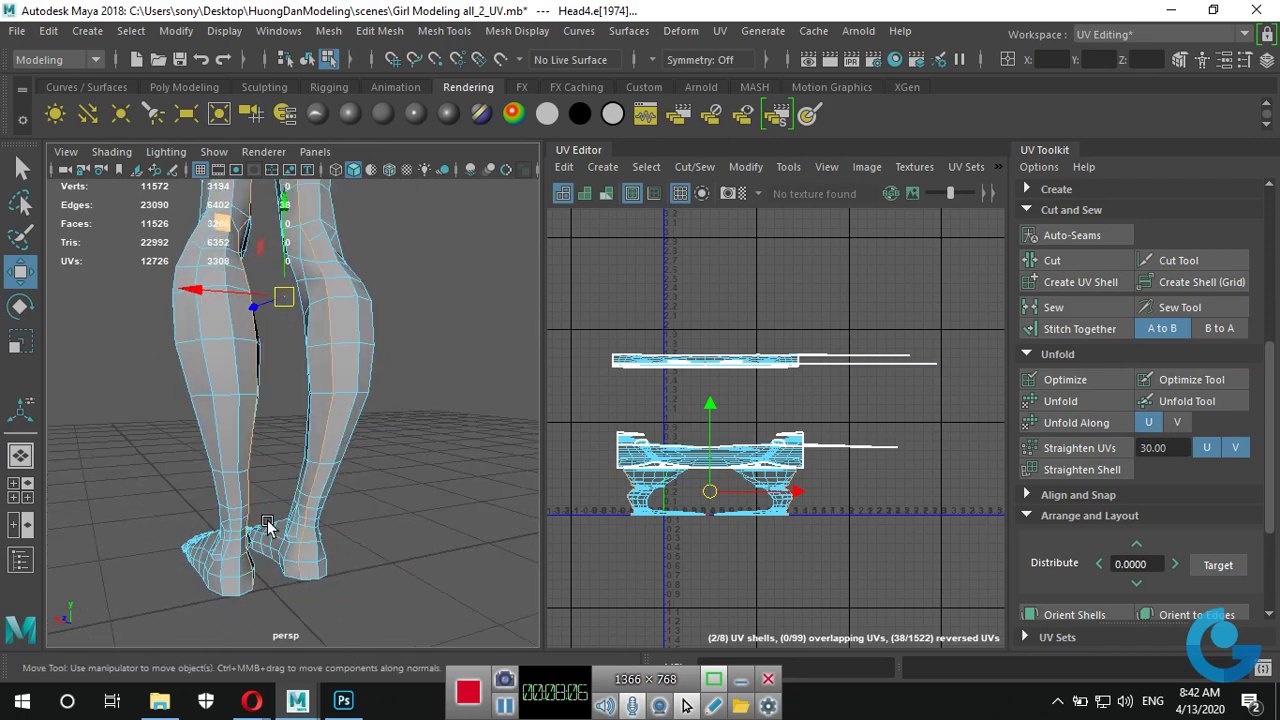
{"action": "scroll", "coordinate": [384, 523], "scroll_direction": "up", "scroll_amount": 3}
{"action": "scroll", "coordinate": [373, 487], "scroll_direction": "down", "scroll_amount": 2}
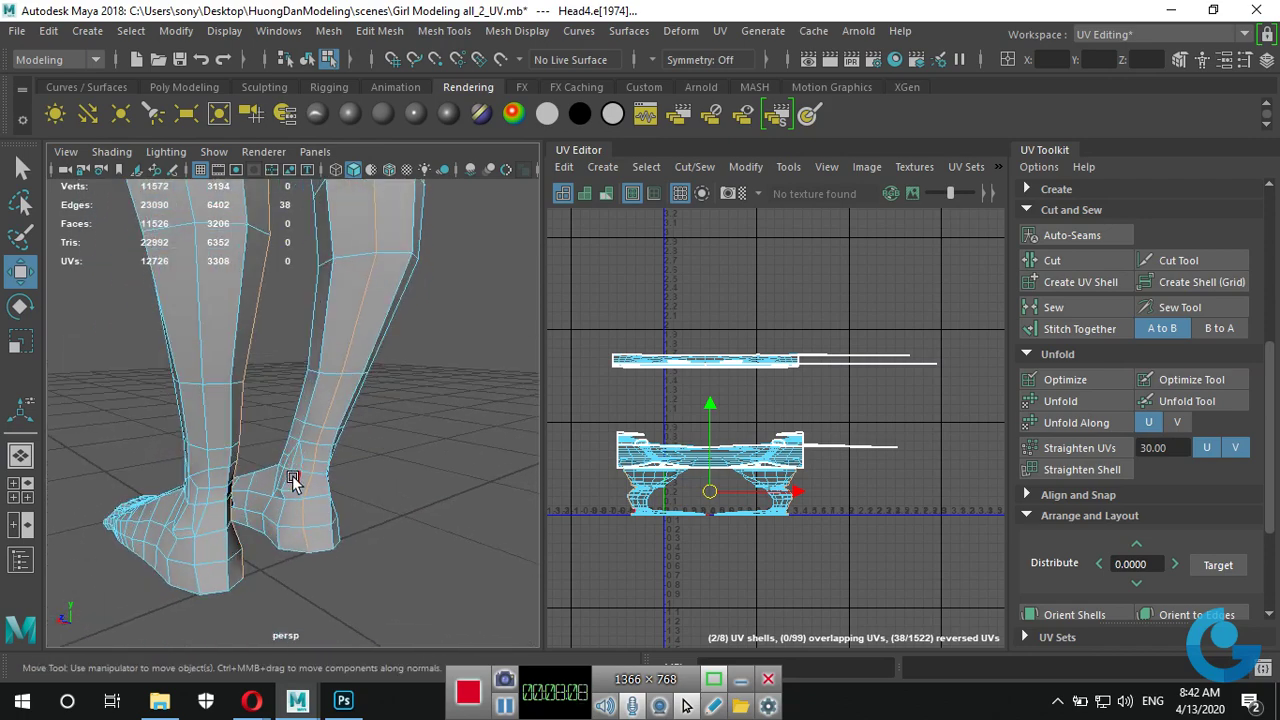
{"action": "mouse_move", "coordinate": [281, 472]}
{"action": "left_mouse_down", "text": "alt"}
{"action": "mouse_move", "coordinate": [377, 492]}
{"action": "mouse_move", "coordinate": [323, 517]}
{"action": "mouse_move", "coordinate": [280, 500]}
{"action": "mouse_move", "coordinate": [325, 456]}
{"action": "mouse_move", "coordinate": [229, 423]}
{"action": "mouse_move", "coordinate": [371, 443]}
{"action": "mouse_move", "coordinate": [209, 466]}
{"action": "mouse_move", "coordinate": [258, 450]}
{"action": "mouse_move", "coordinate": [397, 463]}
{"action": "mouse_move", "coordinate": [300, 460]}
{"action": "left_mouse_up", "text": "alt"}
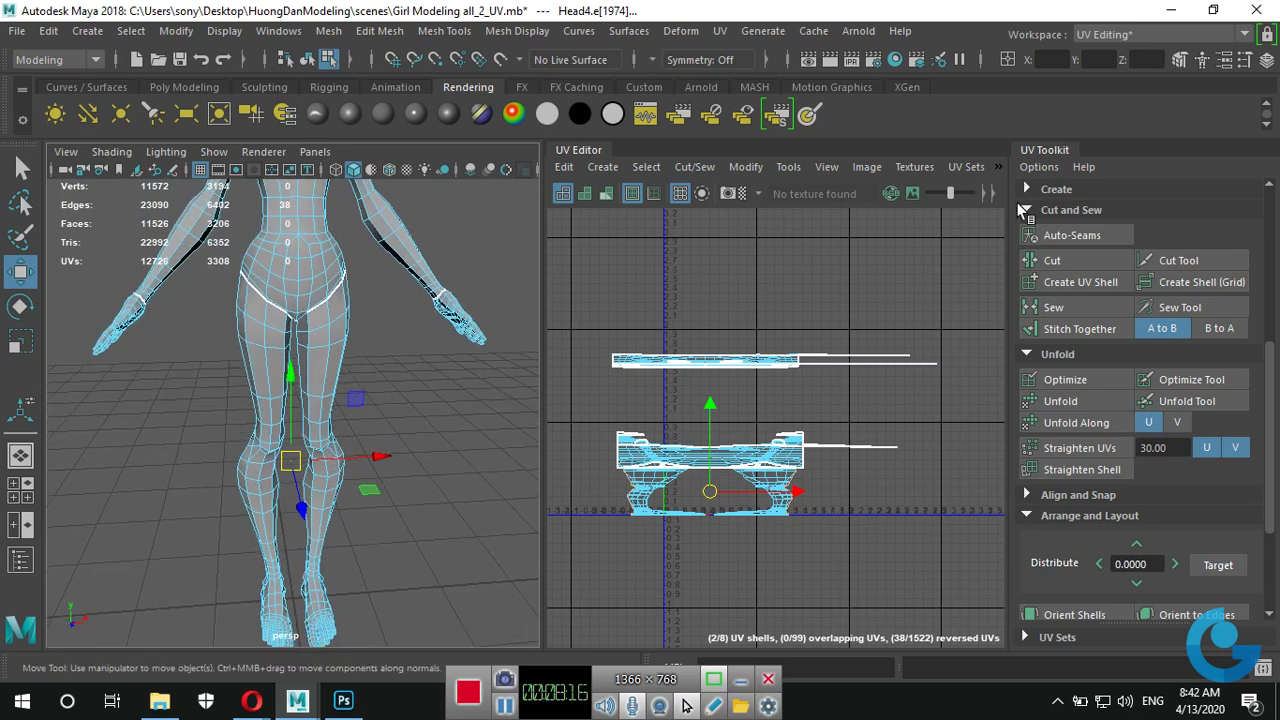
{"action": "left_click", "coordinate": [1054, 263]}
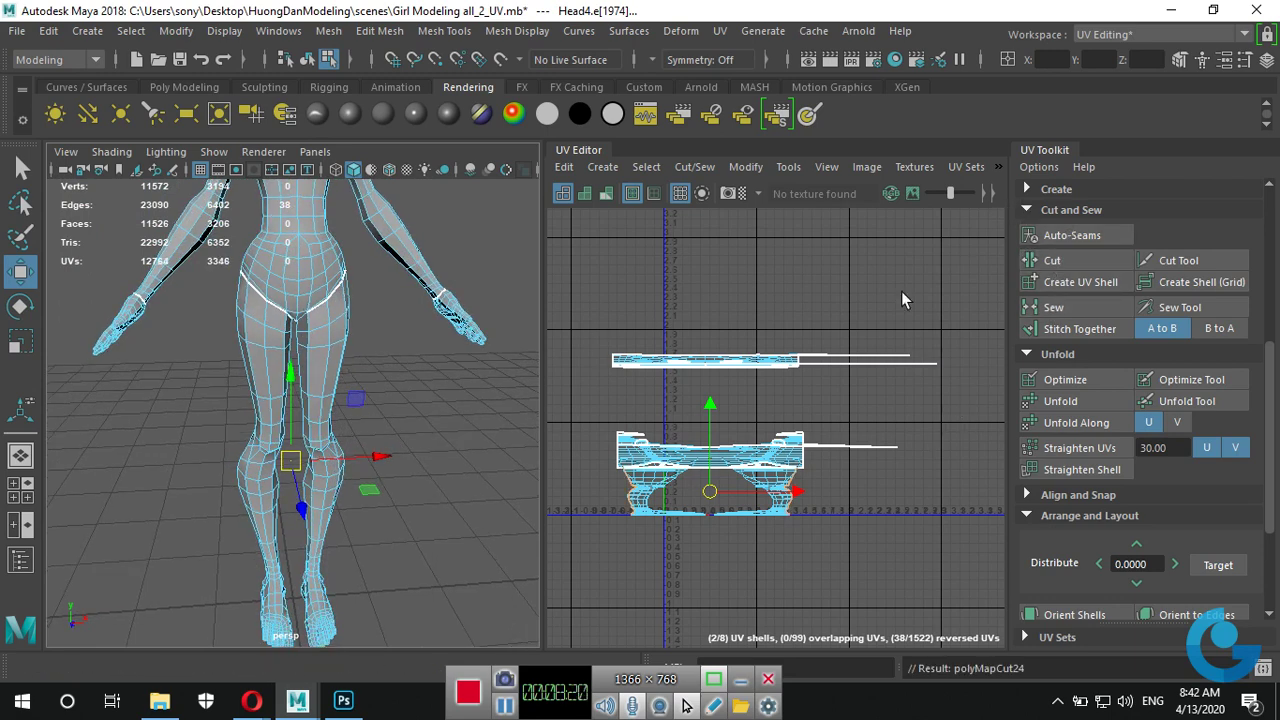
Select the first foot seam edge and an edge loop between two toes.
{"action": "mouse_move", "coordinate": [400, 400]}
{"action": "left_mouse_down", "text": "alt"}
{"action": "mouse_move", "coordinate": [468, 392]}
{"action": "mouse_move", "coordinate": [449, 403]}
{"action": "mouse_move", "coordinate": [766, 417]}
{"action": "left_mouse_up", "text": "alt"}
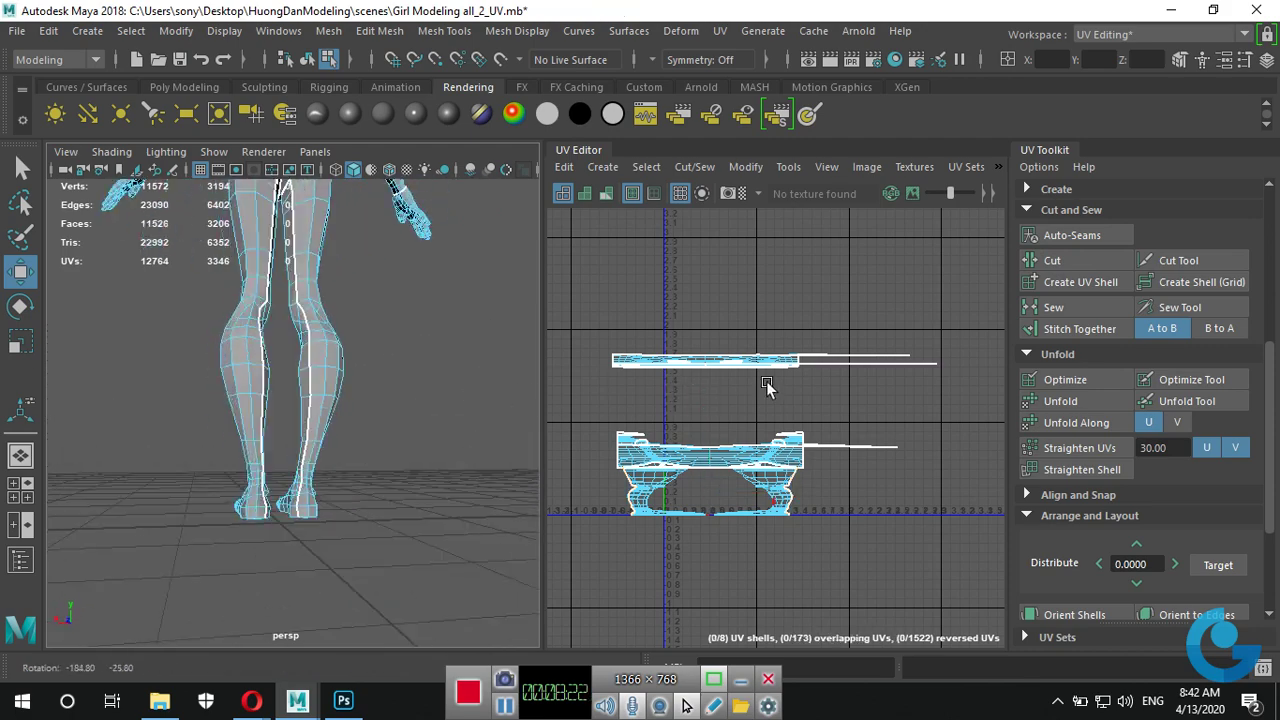
{"action": "right_click_drag", "start_coordinate": [766, 417], "coordinate": [517, 417], "text": "alt"}
{"action": "mouse_move", "coordinate": [517, 412]}
{"action": "left_mouse_down", "text": "alt"}
{"action": "mouse_move", "coordinate": [443, 444]}
{"action": "mouse_move", "coordinate": [412, 347]}
{"action": "mouse_move", "coordinate": [445, 407]}
{"action": "left_mouse_up", "text": "alt"}
{"action": "right_click_drag", "start_coordinate": [445, 407], "coordinate": [463, 423], "text": "alt"}
{"action": "left_click_drag", "start_coordinate": [463, 423], "coordinate": [391, 388], "text": "alt"}
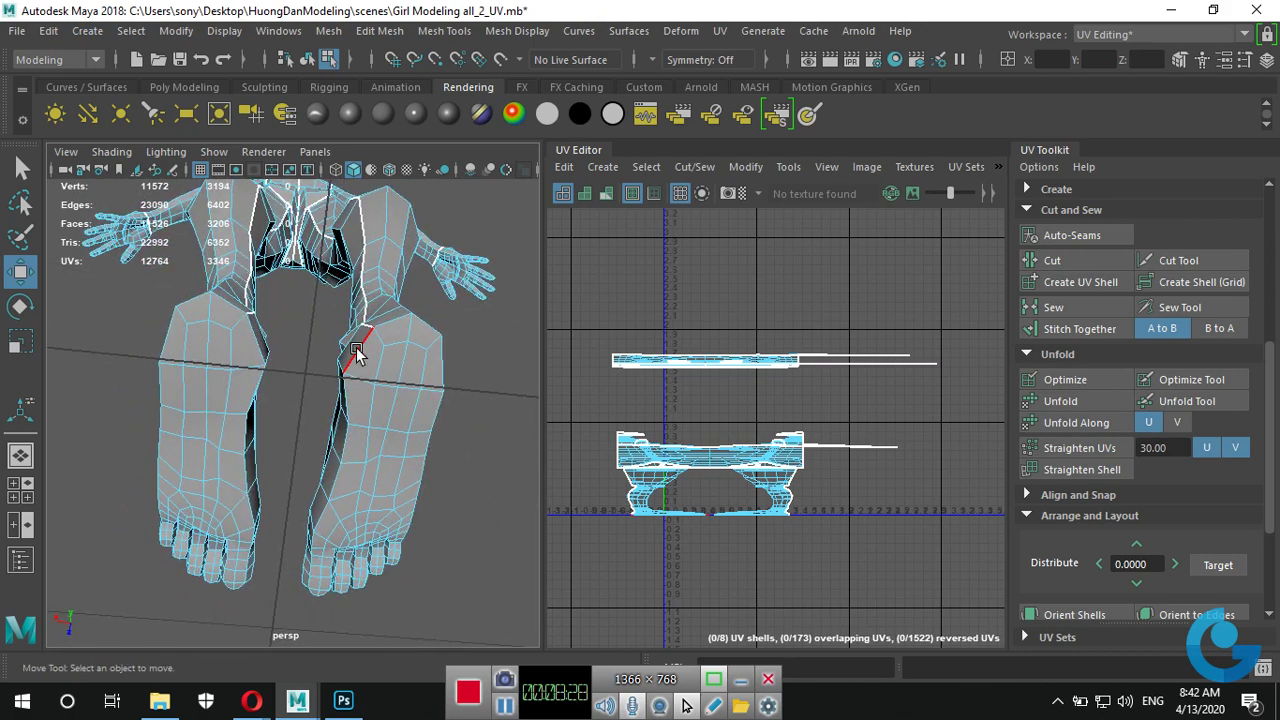
{"action": "left_click", "coordinate": [357, 352]}
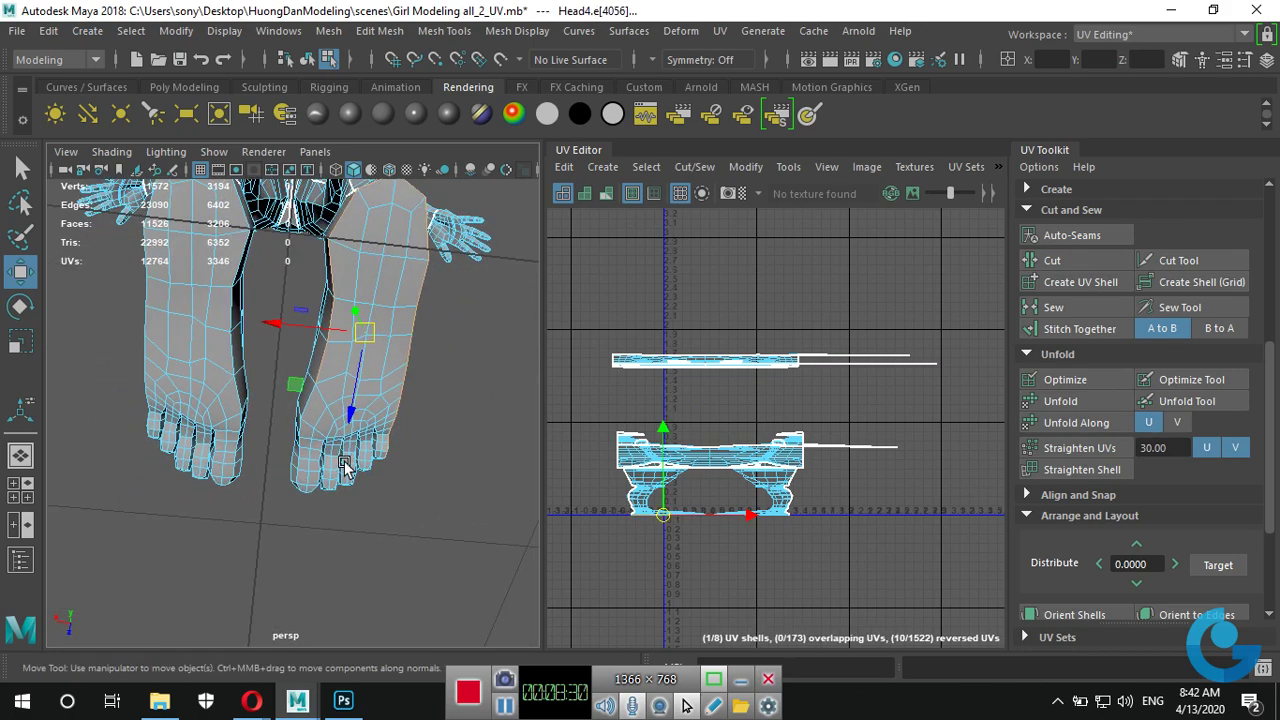
{"action": "left_click_drag", "start_coordinate": [444, 537], "coordinate": [306, 443], "text": "alt"}
{"action": "right_click_drag", "start_coordinate": [306, 443], "coordinate": [309, 368], "text": "alt"}
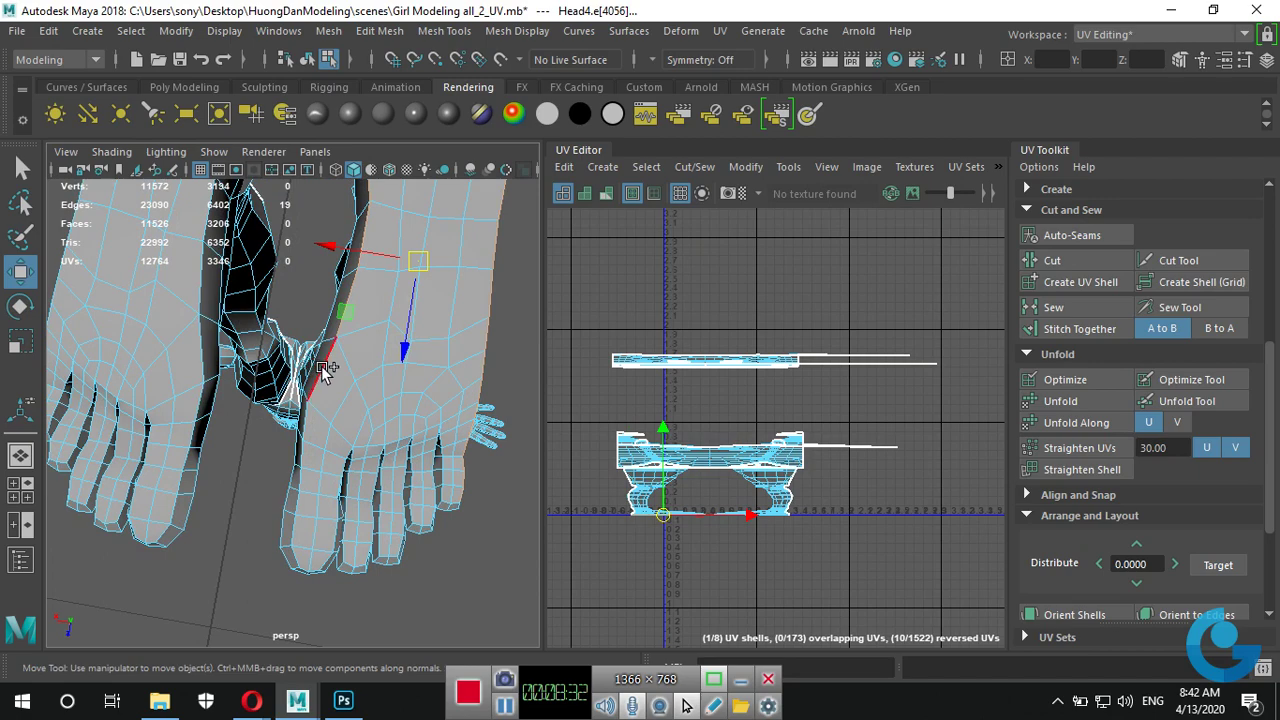
{"action": "double_click", "coordinate": [321, 366], "text": "shift"}
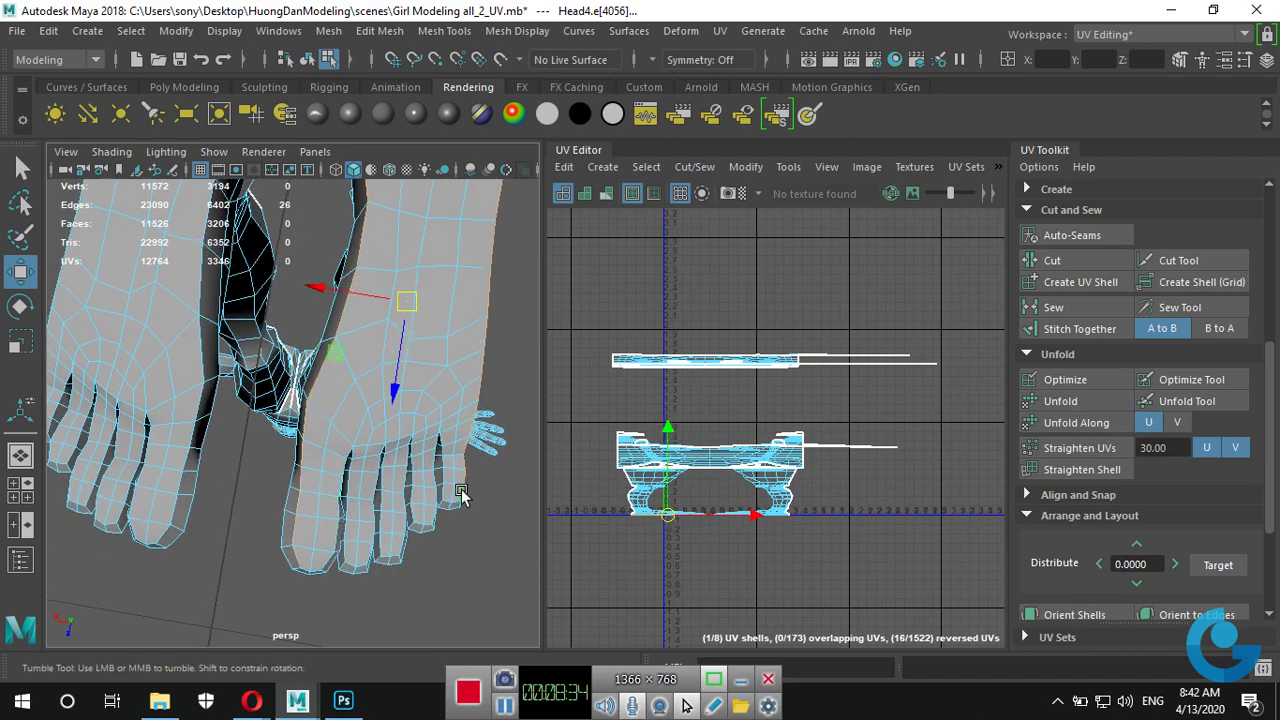
Add more toe-gap loops, then edges and a loop on the other foot, reaching 118 seam edges.
{"action": "left_click_drag", "start_coordinate": [410, 522], "coordinate": [284, 508], "text": "alt"}
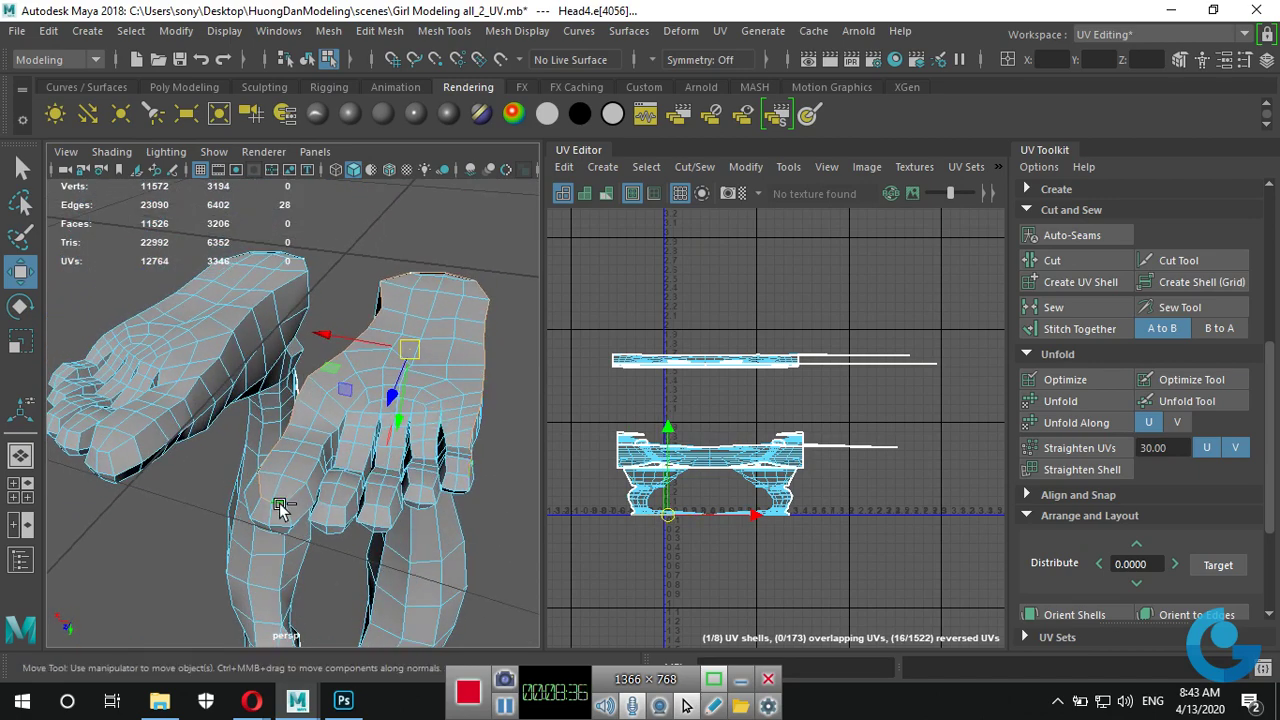
{"action": "right_click_drag", "start_coordinate": [400, 500], "coordinate": [375, 480], "text": "alt"}
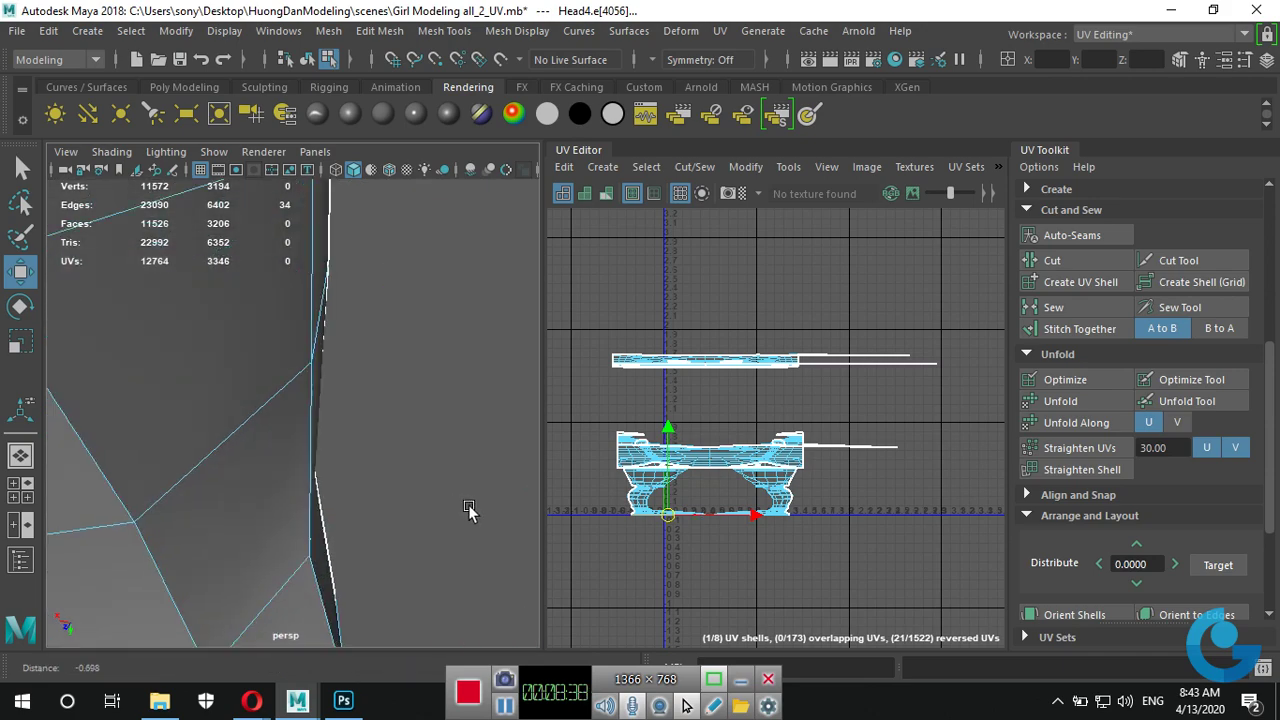
{"action": "left_click_drag", "start_coordinate": [375, 480], "coordinate": [383, 486], "text": "alt"}
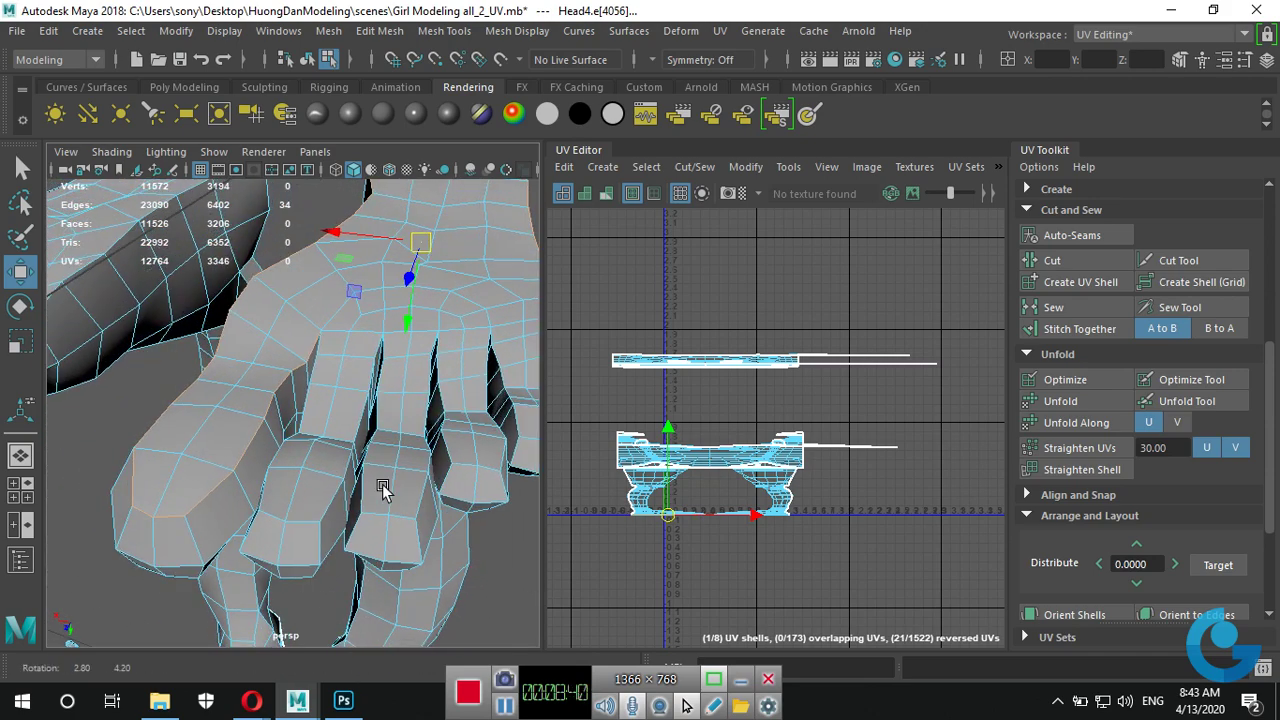
{"action": "double_click", "coordinate": [328, 506], "text": "shift"}
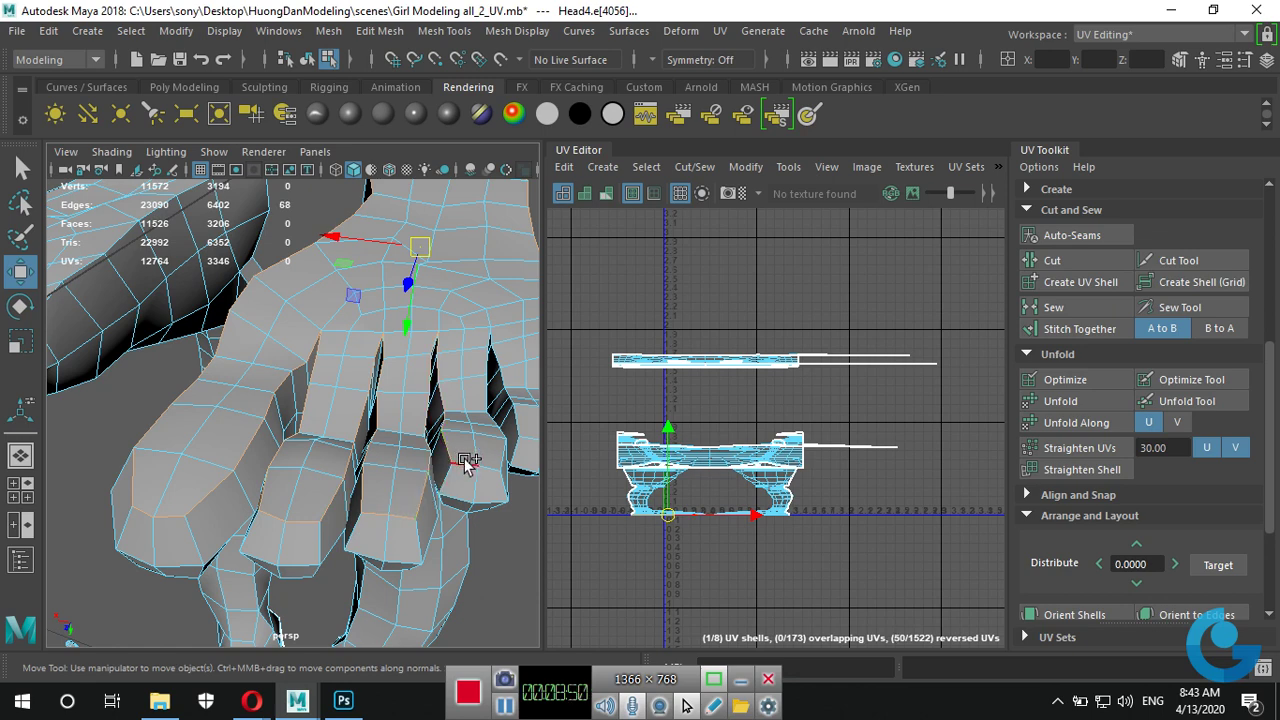
{"action": "left_click_drag", "start_coordinate": [490, 486], "coordinate": [278, 508], "text": "alt"}
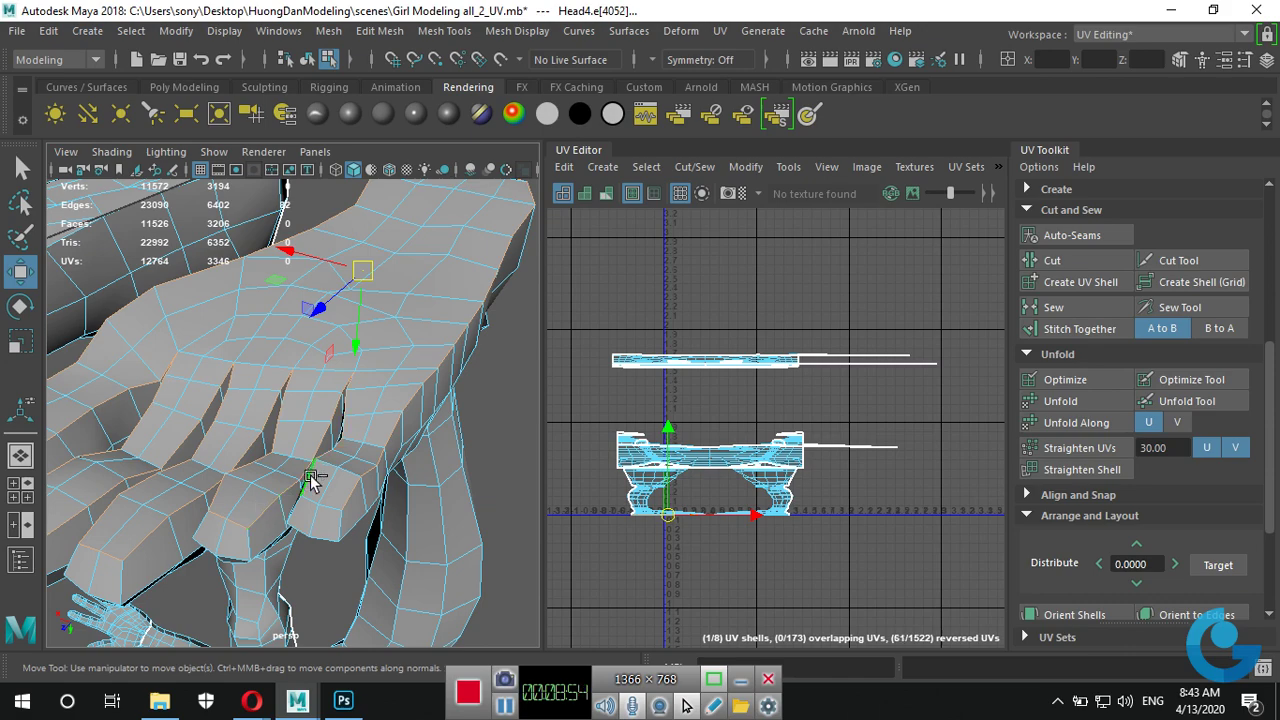
{"action": "left_click", "coordinate": [310, 497]}
{"action": "left_click_drag", "start_coordinate": [404, 488], "coordinate": [384, 466], "text": "alt"}
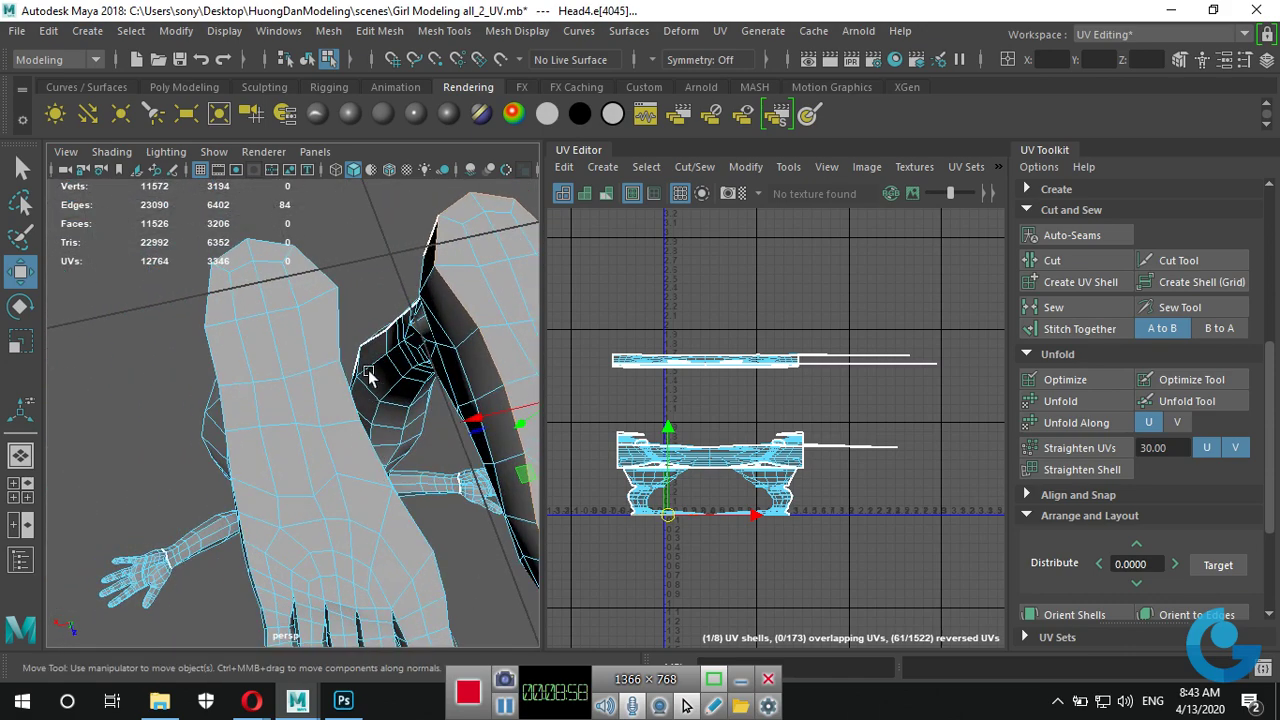
{"action": "left_click_drag", "start_coordinate": [384, 466], "coordinate": [343, 443], "text": "alt"}
{"action": "left_click", "coordinate": [343, 342], "text": "shift"}
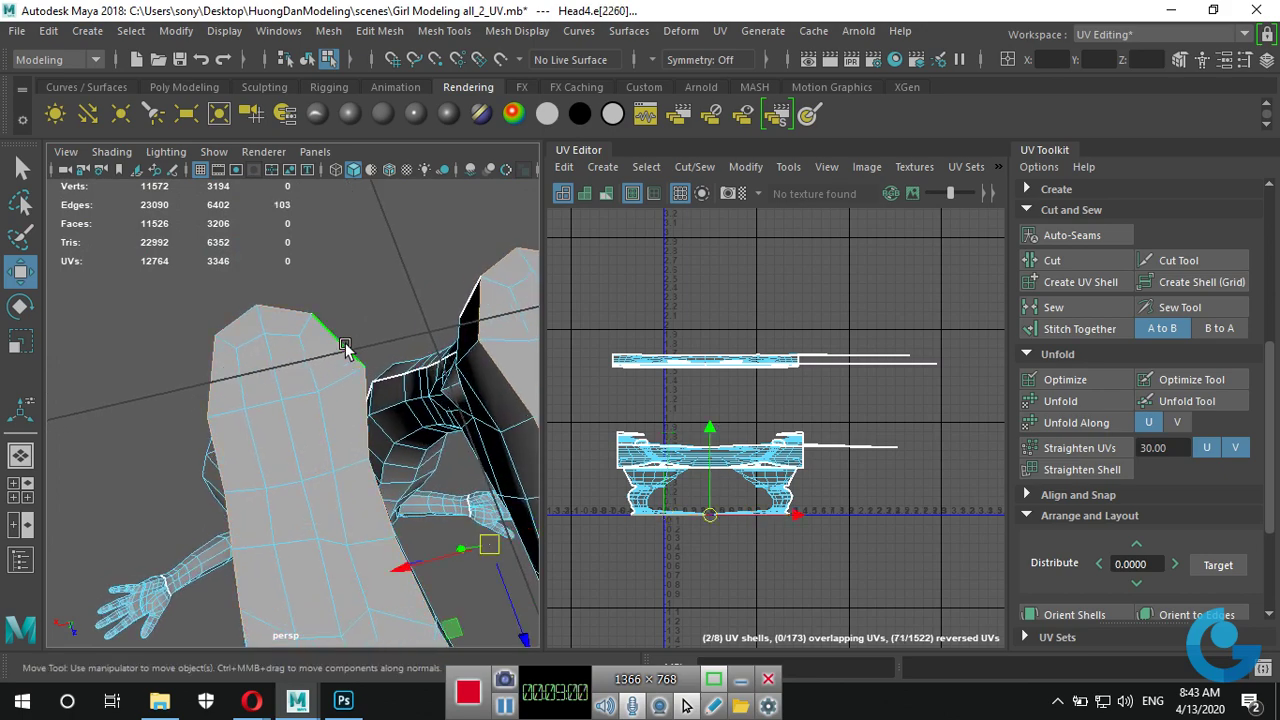
{"action": "double_click", "coordinate": [345, 345], "text": "shift"}
Add the last two toe-gap edge loops and one more edge to the seam selection.
{"action": "mouse_move", "coordinate": [345, 345]}
{"action": "left_mouse_down", "text": "alt"}
{"action": "mouse_move", "coordinate": [278, 435]}
{"action": "mouse_move", "coordinate": [290, 420]}
{"action": "left_mouse_up", "text": "alt"}
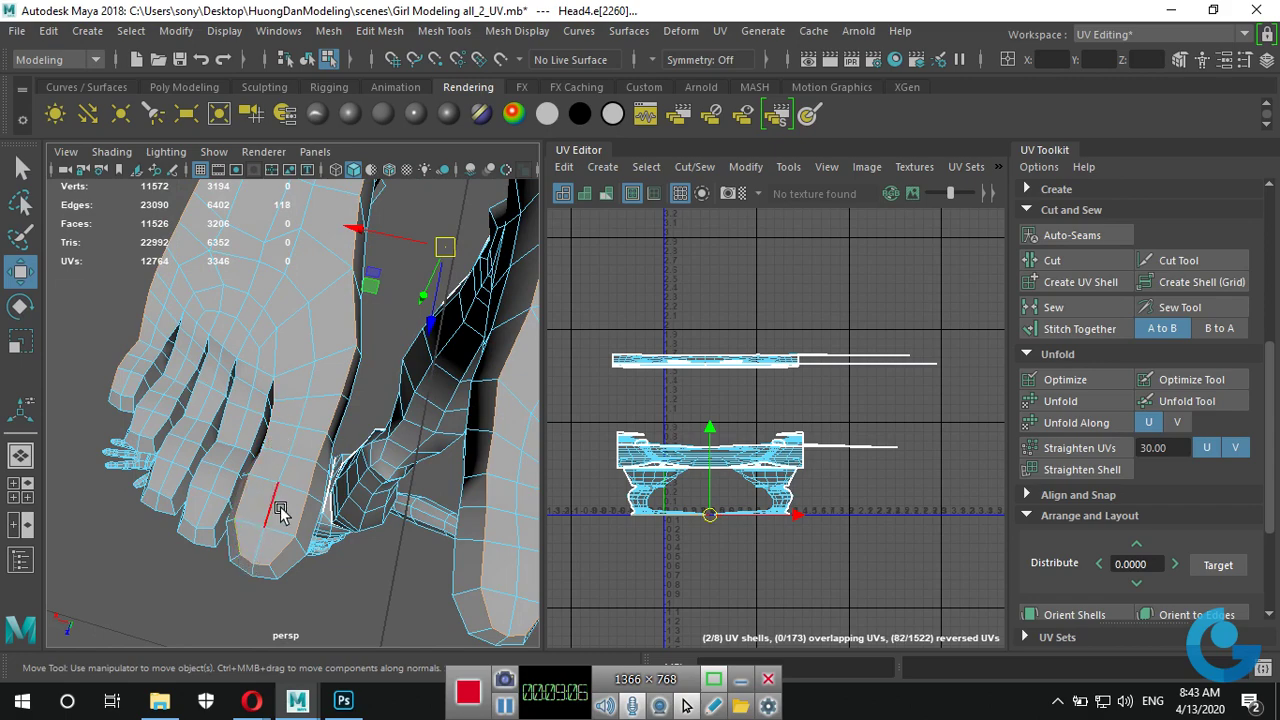
{"action": "left_click_drag", "start_coordinate": [280, 510], "coordinate": [366, 474], "text": "alt"}
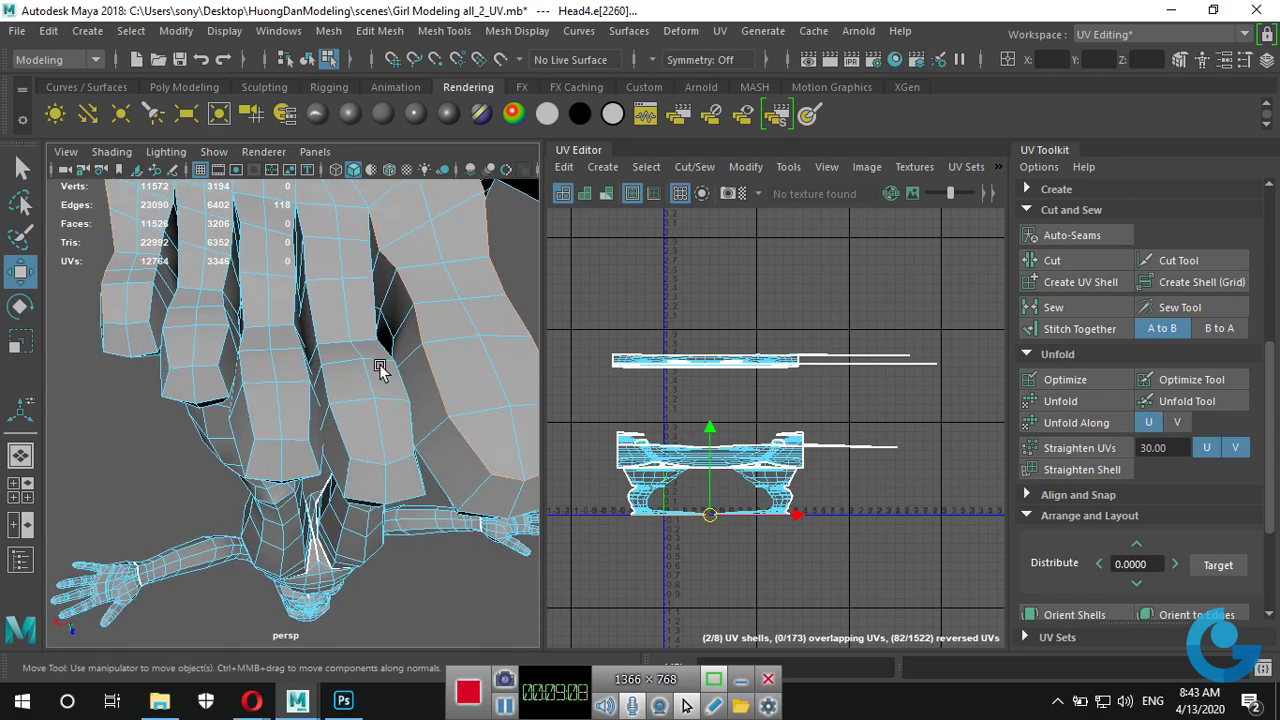
{"action": "double_click", "coordinate": [399, 377], "text": "shift"}
{"action": "double_click", "coordinate": [256, 421], "text": "shift"}
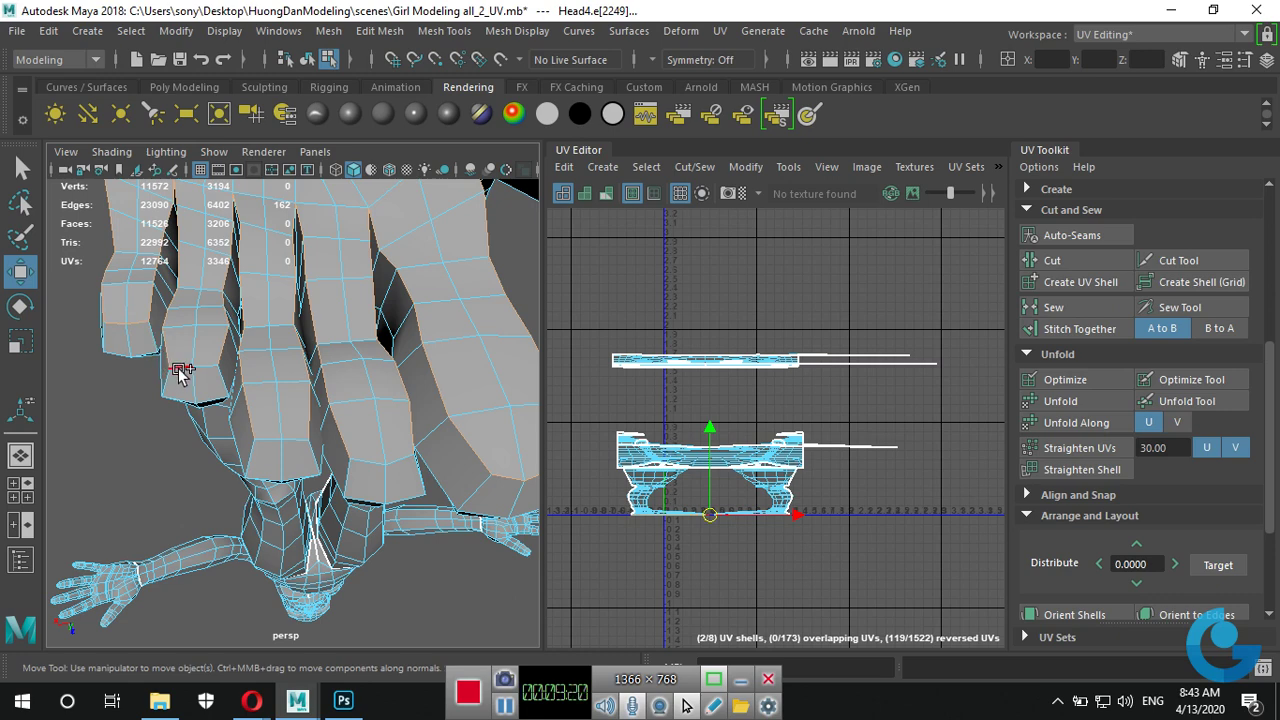
{"action": "left_click", "coordinate": [361, 458], "text": "shift"}
Cut the UVs along the toe seams into 10 shells (3516 UVs), then clear the selection.
{"action": "scroll", "coordinate": [355, 449], "scroll_direction": "down", "scroll_amount": 3}
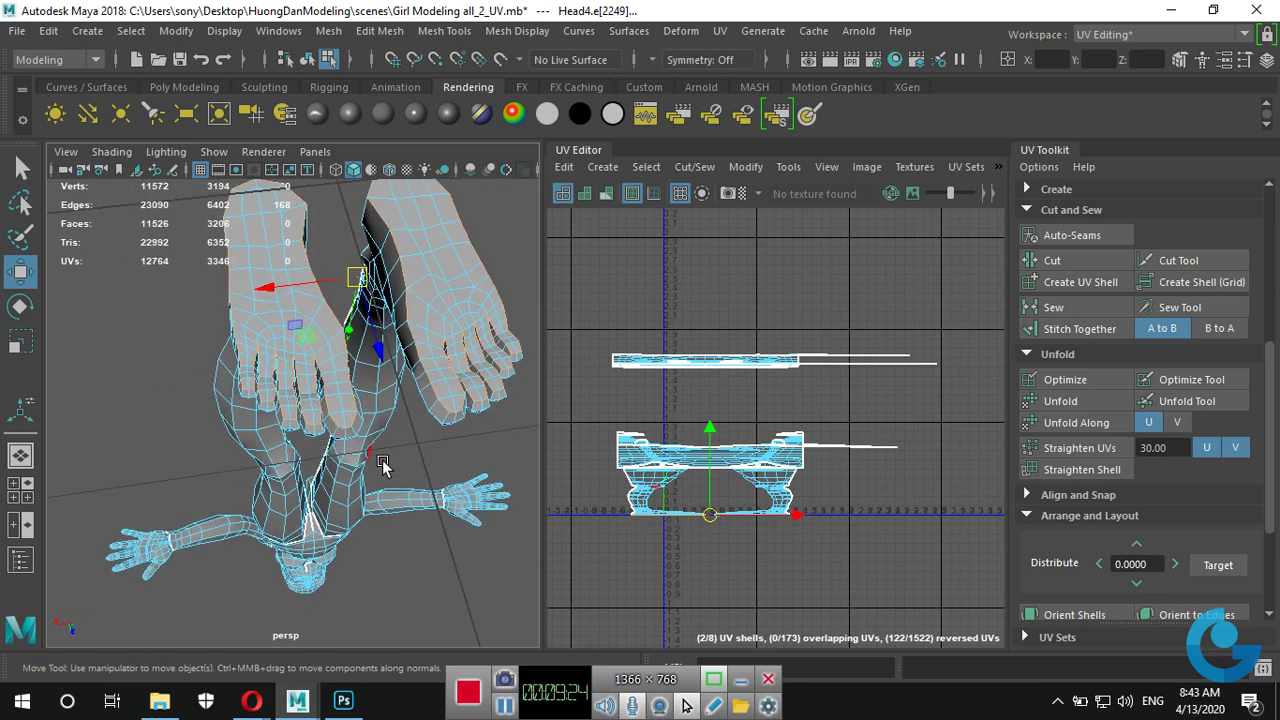
{"action": "mouse_move", "coordinate": [383, 461]}
{"action": "left_mouse_down", "text": "alt"}
{"action": "mouse_move", "coordinate": [390, 427]}
{"action": "mouse_move", "coordinate": [819, 296]}
{"action": "left_mouse_up", "text": "alt"}
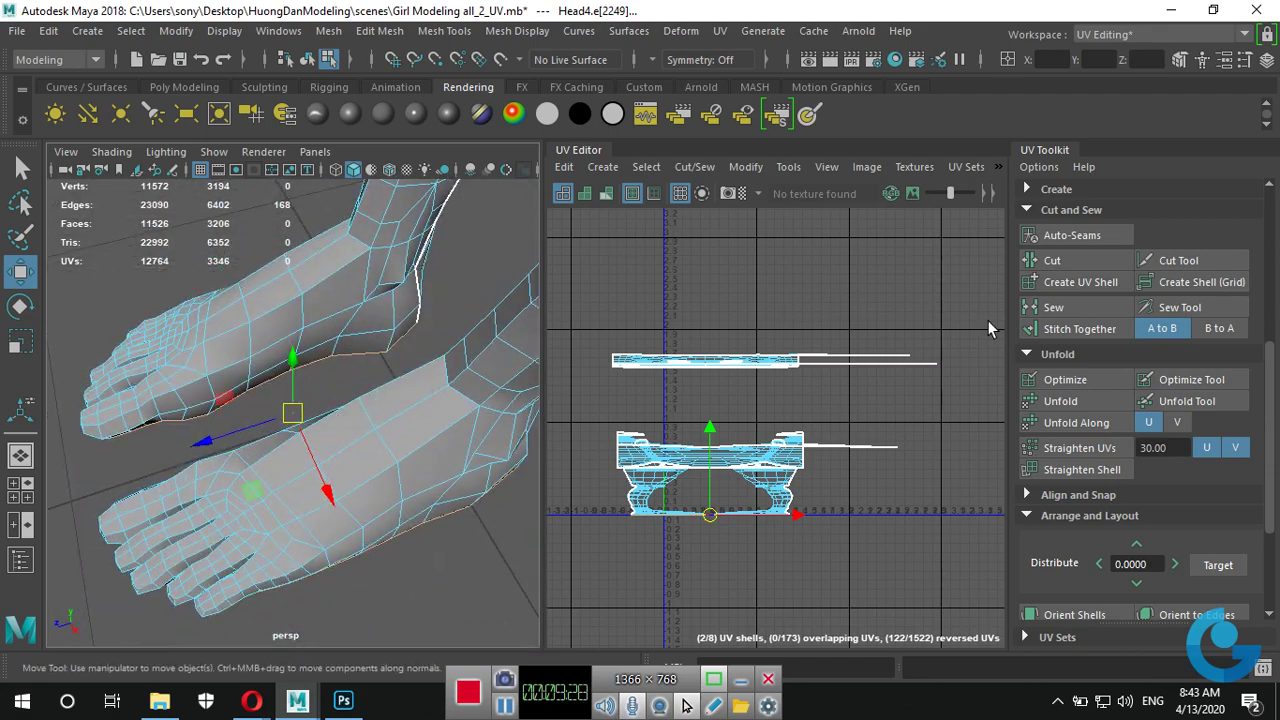
{"action": "left_click_drag", "start_coordinate": [390, 500], "coordinate": [410, 450], "text": "alt"}
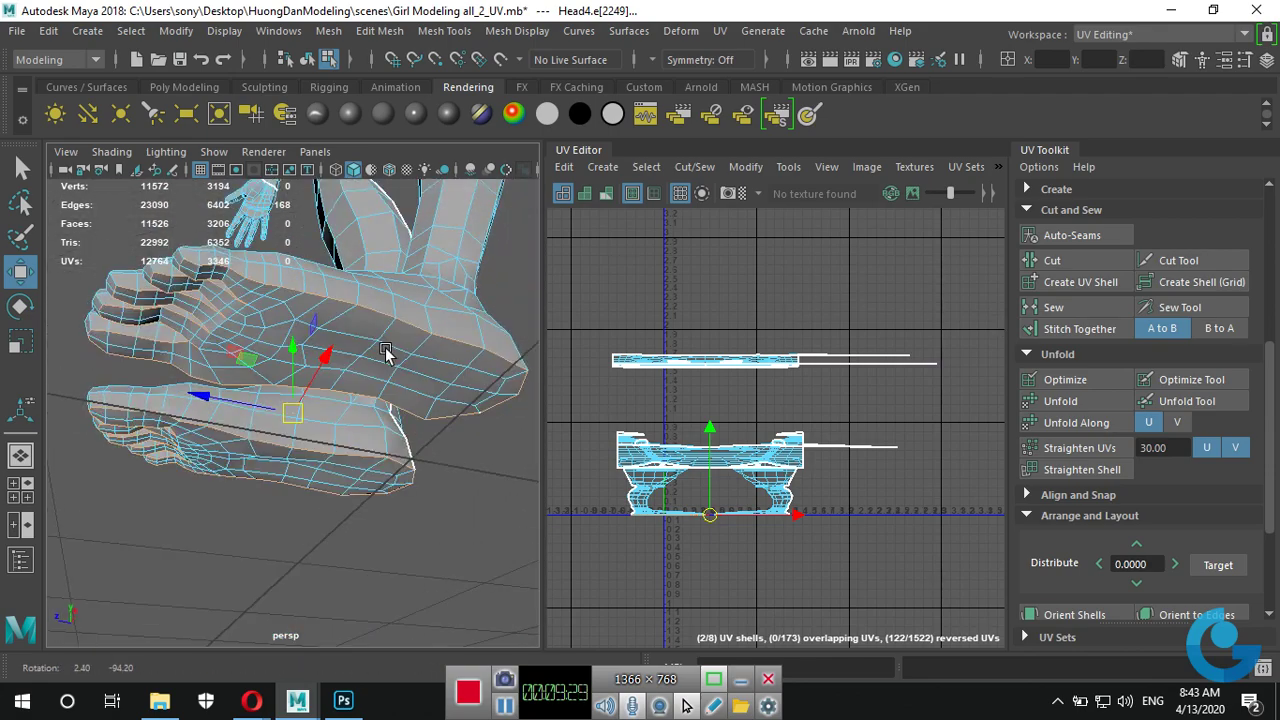
{"action": "left_click", "coordinate": [1062, 262]}
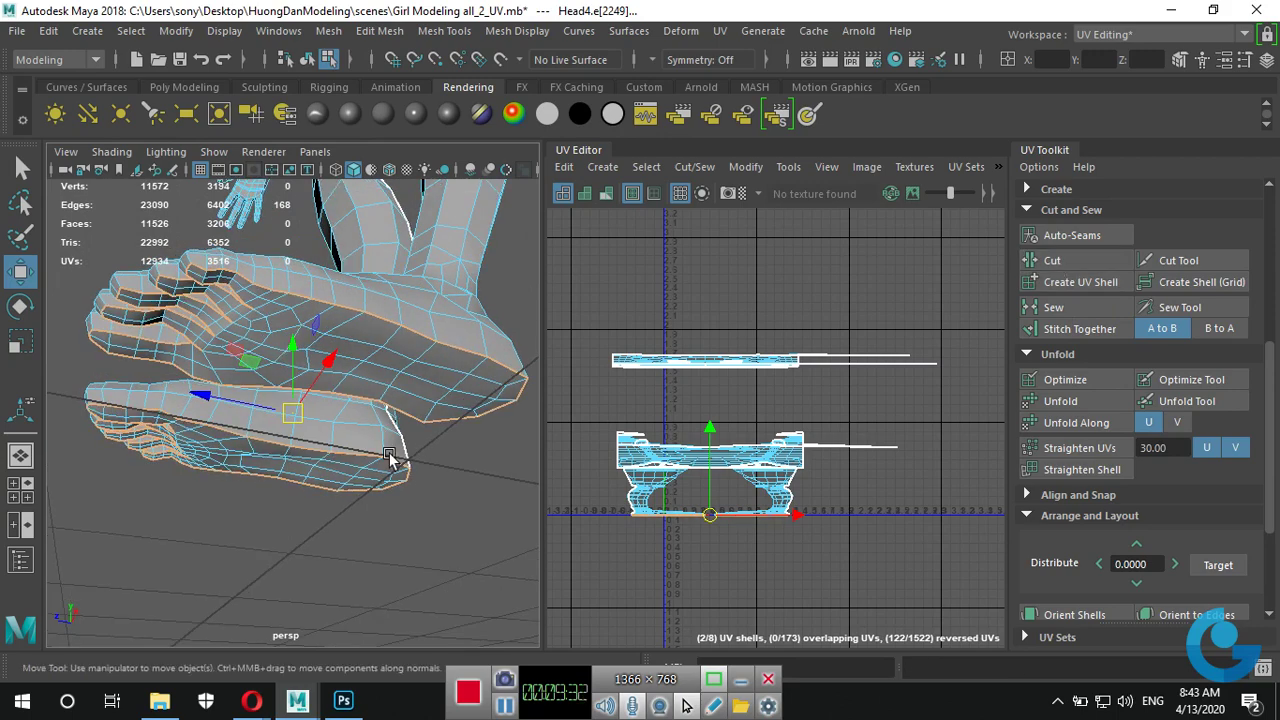
{"action": "left_click", "coordinate": [470, 500]}
Orbit around the feet, heels and ankles to check the new toe seams.
{"action": "left_click_drag", "start_coordinate": [248, 310], "coordinate": [461, 373], "text": "alt"}
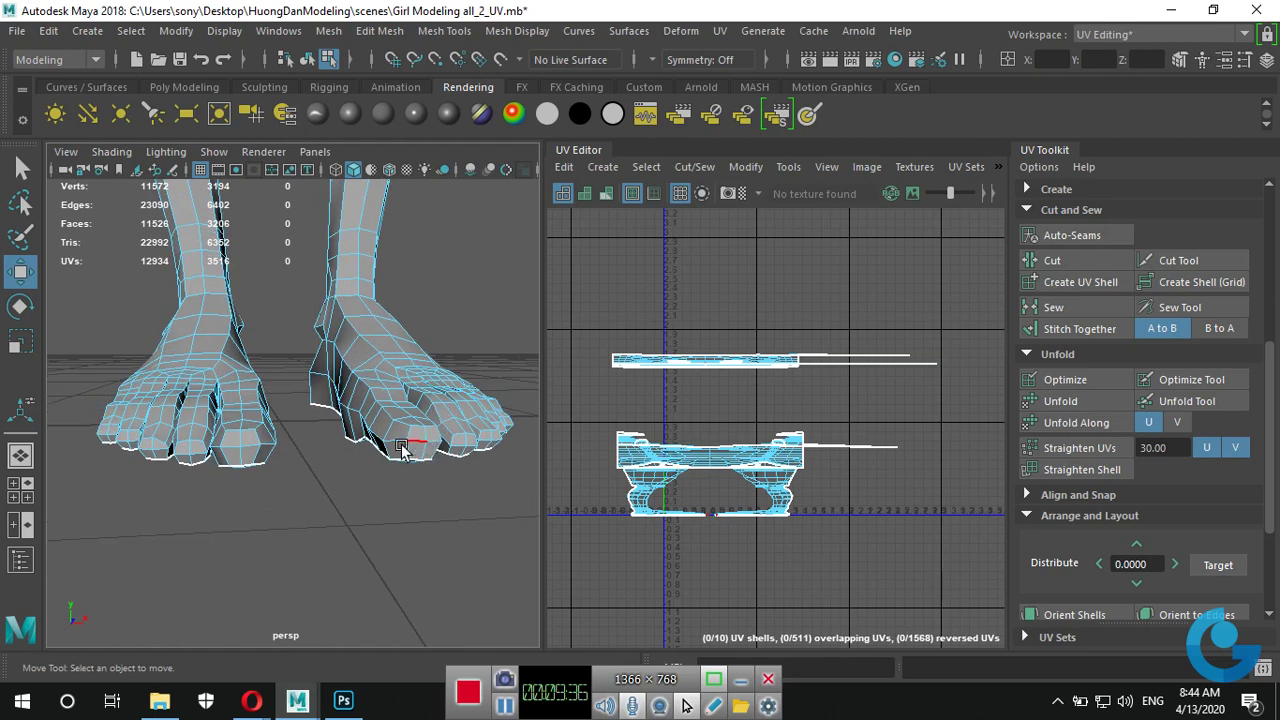
{"action": "left_click_drag", "start_coordinate": [450, 455], "coordinate": [358, 490], "text": "alt"}
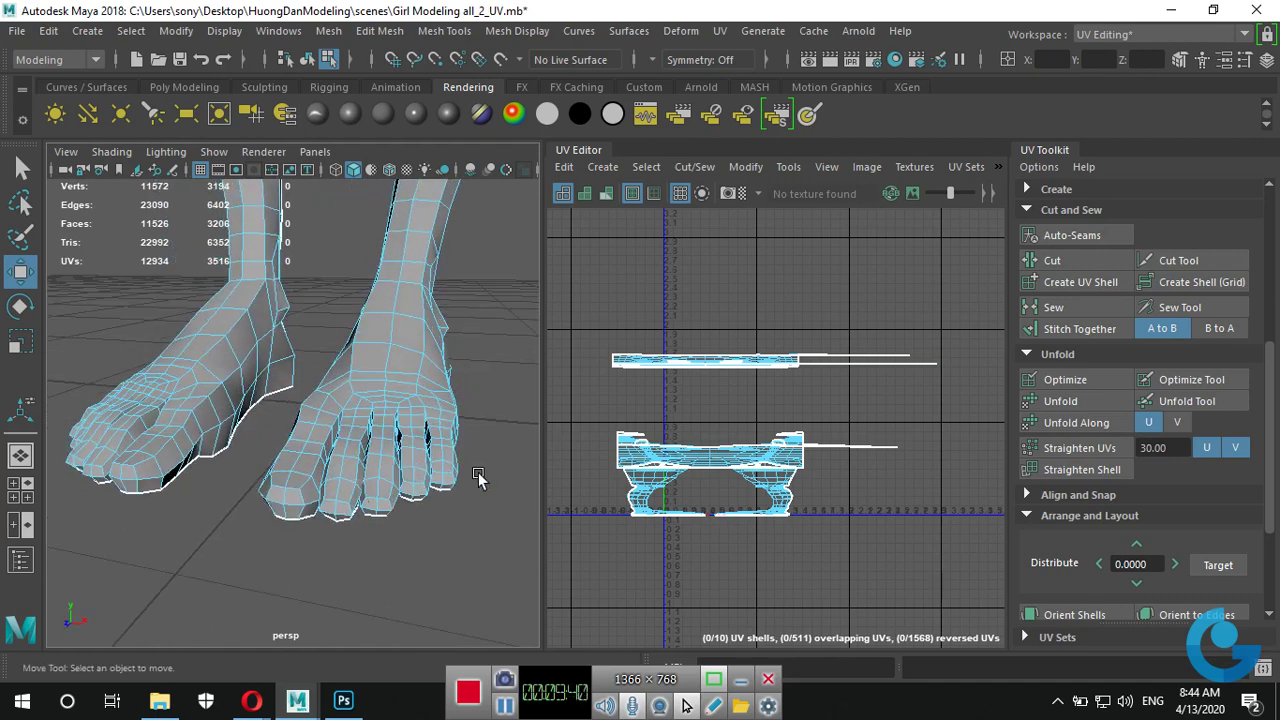
{"action": "mouse_move", "coordinate": [362, 296]}
{"action": "left_mouse_down", "text": "alt"}
{"action": "mouse_move", "coordinate": [385, 368]}
{"action": "mouse_move", "coordinate": [539, 341]}
{"action": "mouse_move", "coordinate": [428, 383]}
{"action": "left_mouse_up", "text": "alt"}
{"action": "right_click_drag", "start_coordinate": [428, 383], "coordinate": [332, 323], "text": "alt"}
{"action": "left_click_drag", "start_coordinate": [332, 323], "coordinate": [340, 393], "text": "alt"}
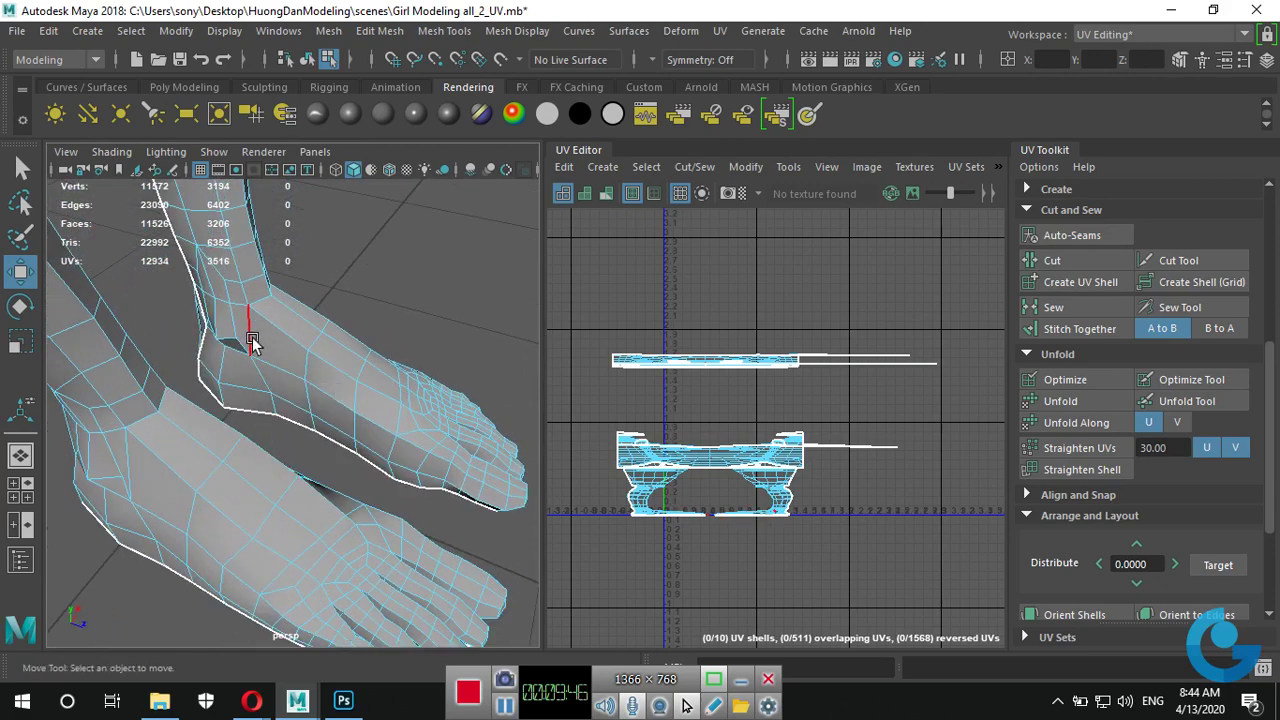
{"action": "left_click_drag", "start_coordinate": [238, 385], "coordinate": [434, 348], "text": "alt"}
{"action": "mouse_move", "coordinate": [223, 380]}
{"action": "left_mouse_down", "text": "alt"}
{"action": "mouse_move", "coordinate": [231, 442]}
{"action": "mouse_move", "coordinate": [243, 443]}
{"action": "mouse_move", "coordinate": [122, 265]}
{"action": "mouse_move", "coordinate": [46, 318]}
{"action": "left_mouse_up", "text": "alt"}
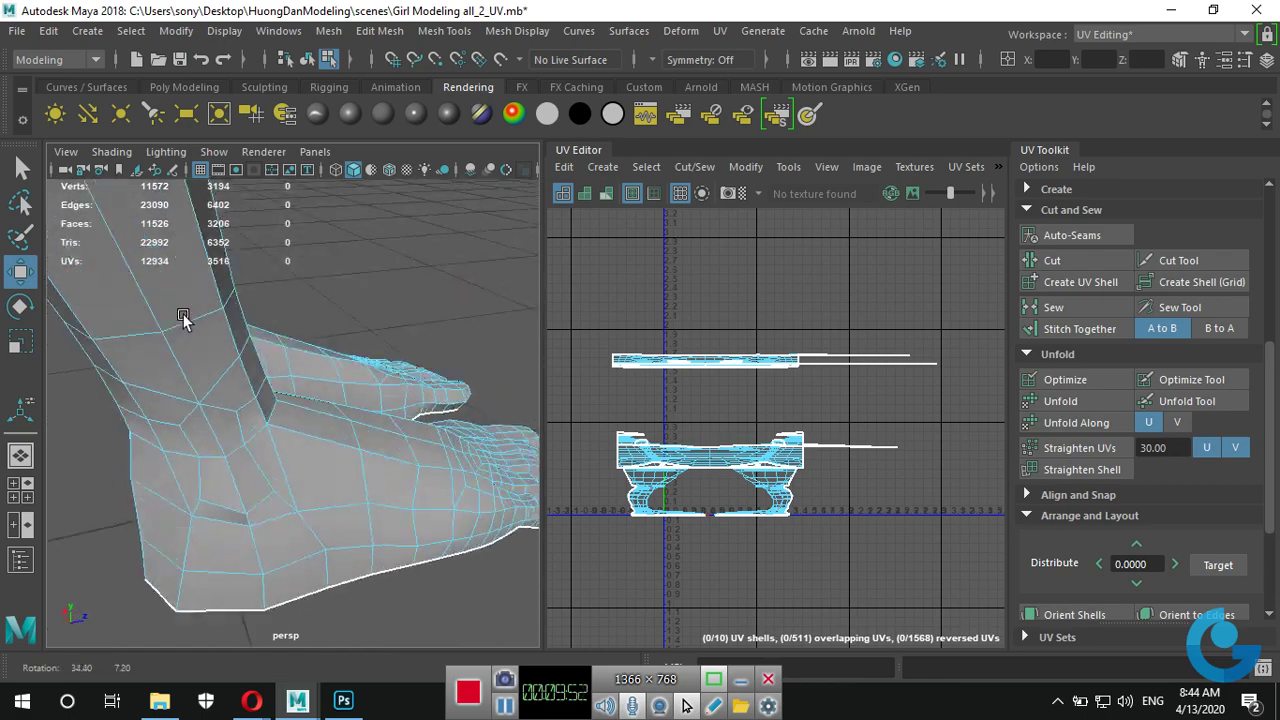
{"action": "left_click_drag", "start_coordinate": [373, 316], "coordinate": [285, 317], "text": "alt"}
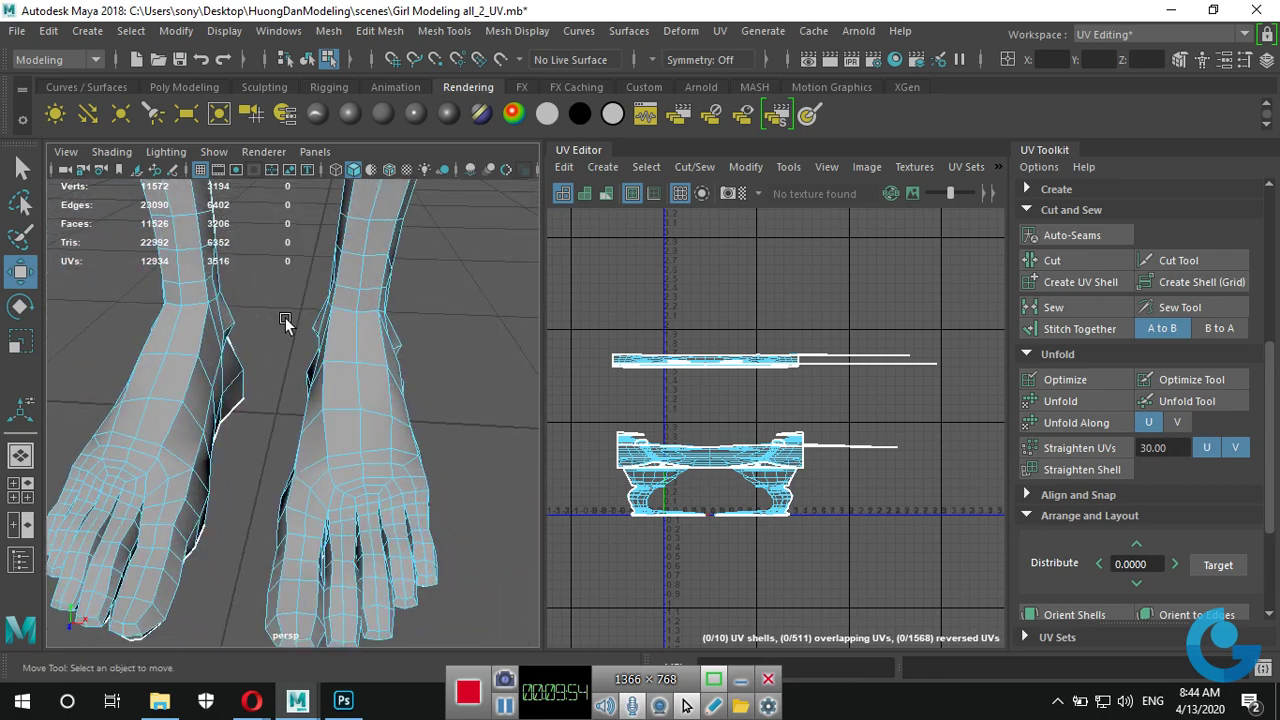
{"action": "mouse_move", "coordinate": [418, 329]}
{"action": "left_mouse_down", "text": "alt"}
{"action": "mouse_move", "coordinate": [290, 320]}
{"action": "mouse_move", "coordinate": [394, 342]}
{"action": "mouse_move", "coordinate": [375, 313]}
{"action": "mouse_move", "coordinate": [206, 329]}
{"action": "mouse_move", "coordinate": [407, 331]}
{"action": "left_mouse_up", "text": "alt"}
{"action": "mouse_move", "coordinate": [493, 319]}
{"action": "left_mouse_down", "text": "alt"}
{"action": "mouse_move", "coordinate": [664, 330]}
{"action": "mouse_move", "coordinate": [345, 411]}
{"action": "mouse_move", "coordinate": [411, 380]}
{"action": "mouse_move", "coordinate": [524, 377]}
{"action": "mouse_move", "coordinate": [171, 451]}
{"action": "mouse_move", "coordinate": [346, 431]}
{"action": "mouse_move", "coordinate": [163, 394]}
{"action": "mouse_move", "coordinate": [14, 388]}
{"action": "left_mouse_up", "text": "alt"}
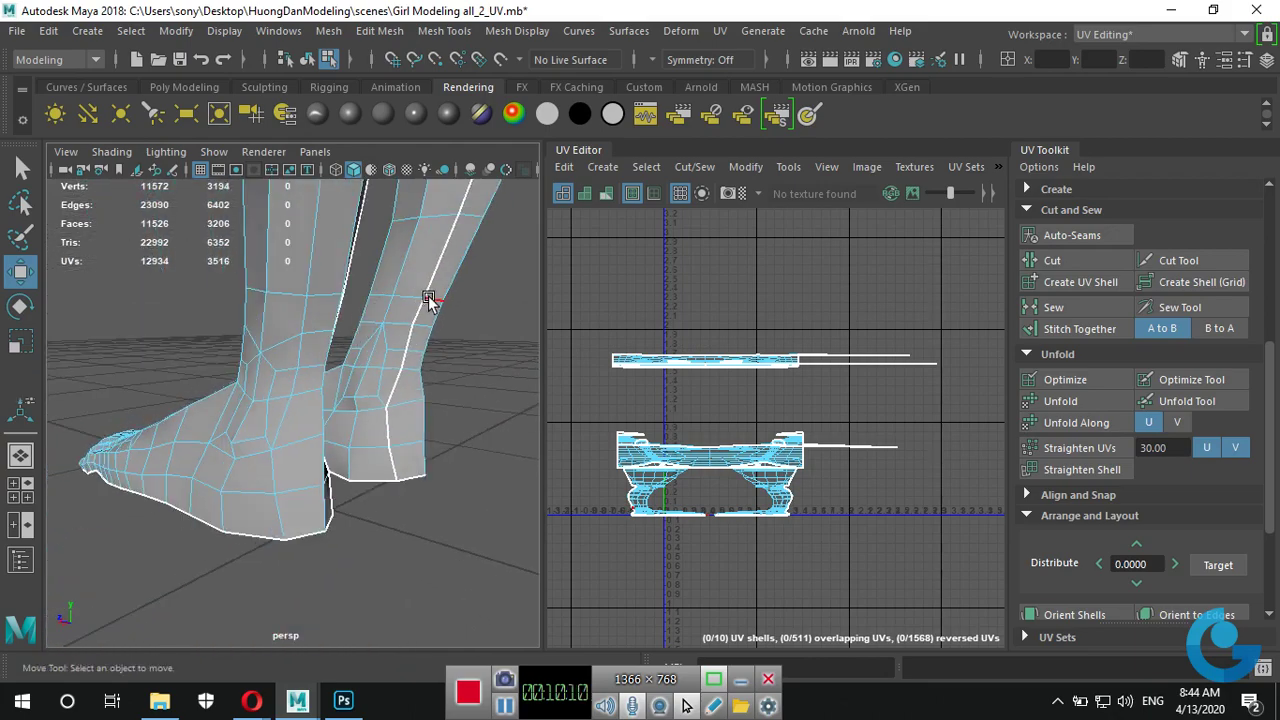
{"action": "mouse_move", "coordinate": [346, 290]}
{"action": "left_mouse_down", "text": "alt"}
{"action": "mouse_move", "coordinate": [480, 380]}
{"action": "mouse_move", "coordinate": [320, 400]}
{"action": "mouse_move", "coordinate": [183, 386]}
{"action": "mouse_move", "coordinate": [230, 307]}
{"action": "mouse_move", "coordinate": [266, 300]}
{"action": "left_mouse_up", "text": "alt"}
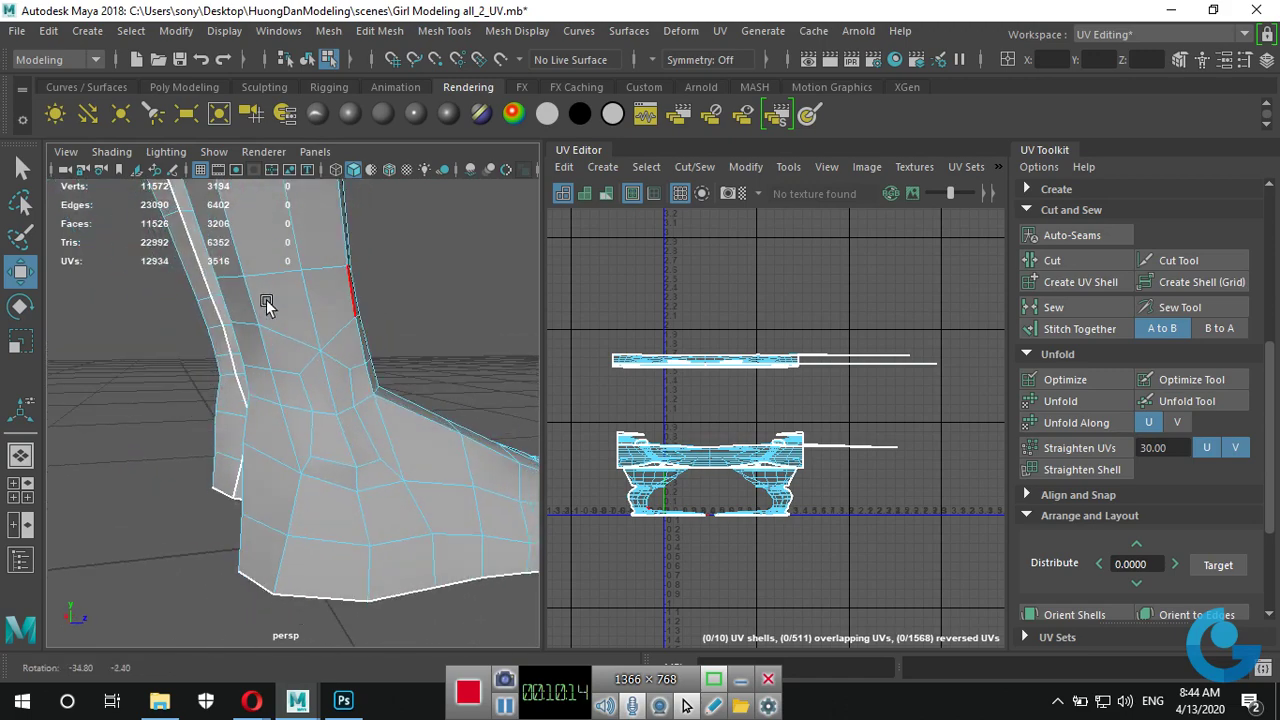
{"action": "mouse_move", "coordinate": [293, 405]}
{"action": "left_mouse_down", "text": "alt"}
{"action": "mouse_move", "coordinate": [286, 449]}
{"action": "mouse_move", "coordinate": [284, 397]}
{"action": "left_mouse_up", "text": "alt"}
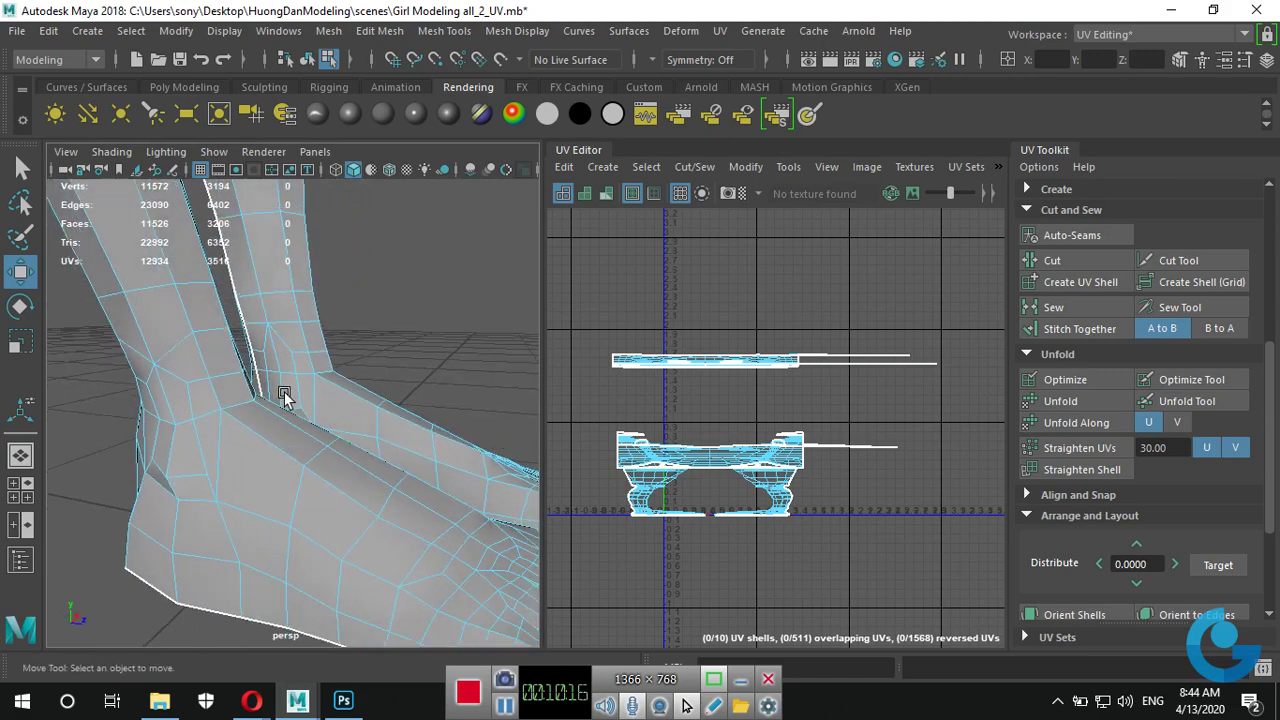
{"action": "left_click_drag", "start_coordinate": [208, 496], "coordinate": [341, 502], "text": "alt"}
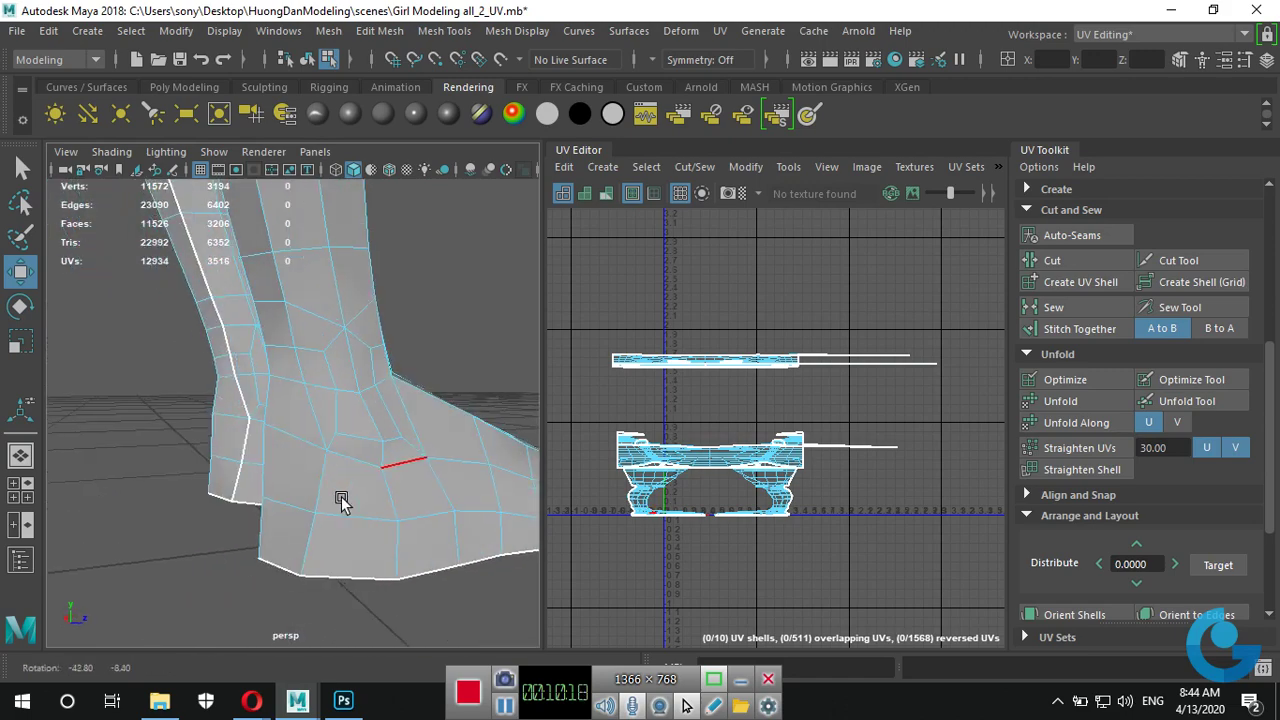
{"action": "mouse_move", "coordinate": [267, 424]}
{"action": "left_mouse_down", "text": "alt"}
{"action": "mouse_move", "coordinate": [505, 492]}
{"action": "mouse_move", "coordinate": [306, 480]}
{"action": "mouse_move", "coordinate": [466, 471]}
{"action": "mouse_move", "coordinate": [796, 488]}
{"action": "mouse_move", "coordinate": [320, 366]}
{"action": "mouse_move", "coordinate": [400, 406]}
{"action": "mouse_move", "coordinate": [99, 374]}
{"action": "mouse_move", "coordinate": [2, 385]}
{"action": "mouse_move", "coordinate": [111, 379]}
{"action": "mouse_move", "coordinate": [2, 378]}
{"action": "left_mouse_up", "text": "alt"}
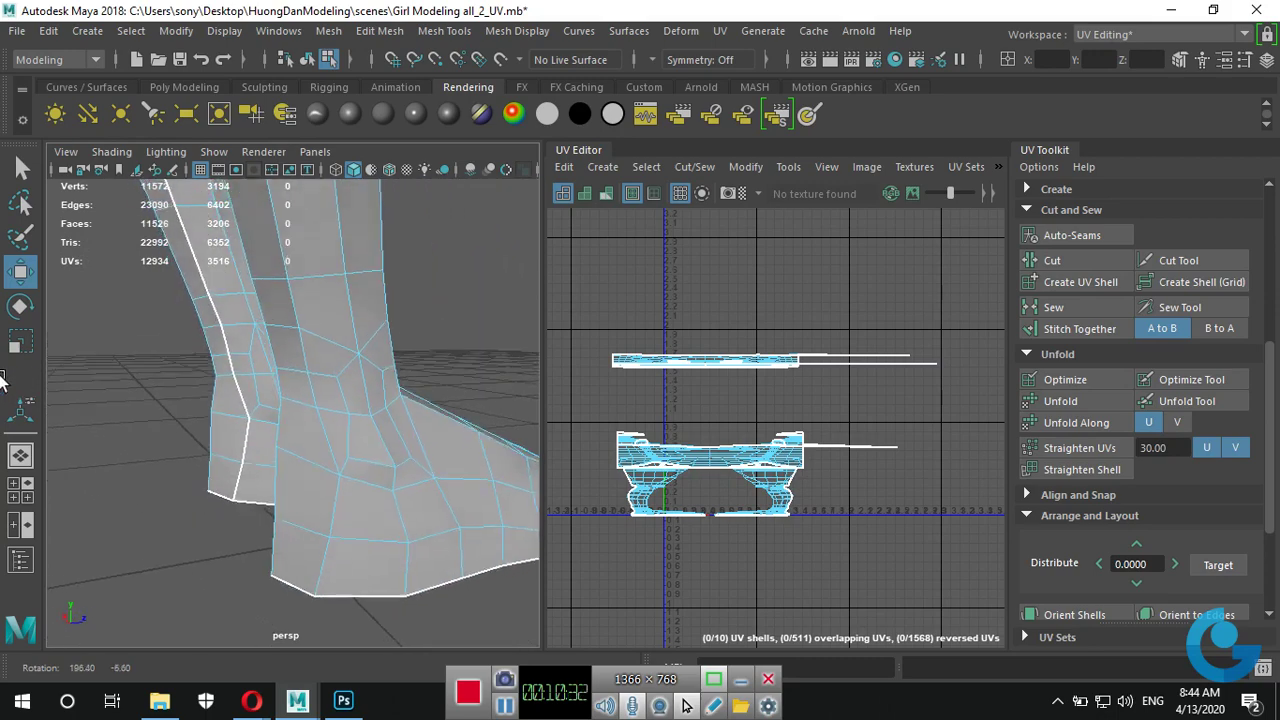
Zoom out to the whole character, then close in on the ear and neck.
{"action": "scroll", "coordinate": [367, 408], "scroll_direction": "down", "scroll_amount": 3}
{"action": "scroll", "coordinate": [330, 459], "scroll_direction": "down", "scroll_amount": 3}
{"action": "scroll", "coordinate": [339, 423], "scroll_direction": "down", "scroll_amount": 3}
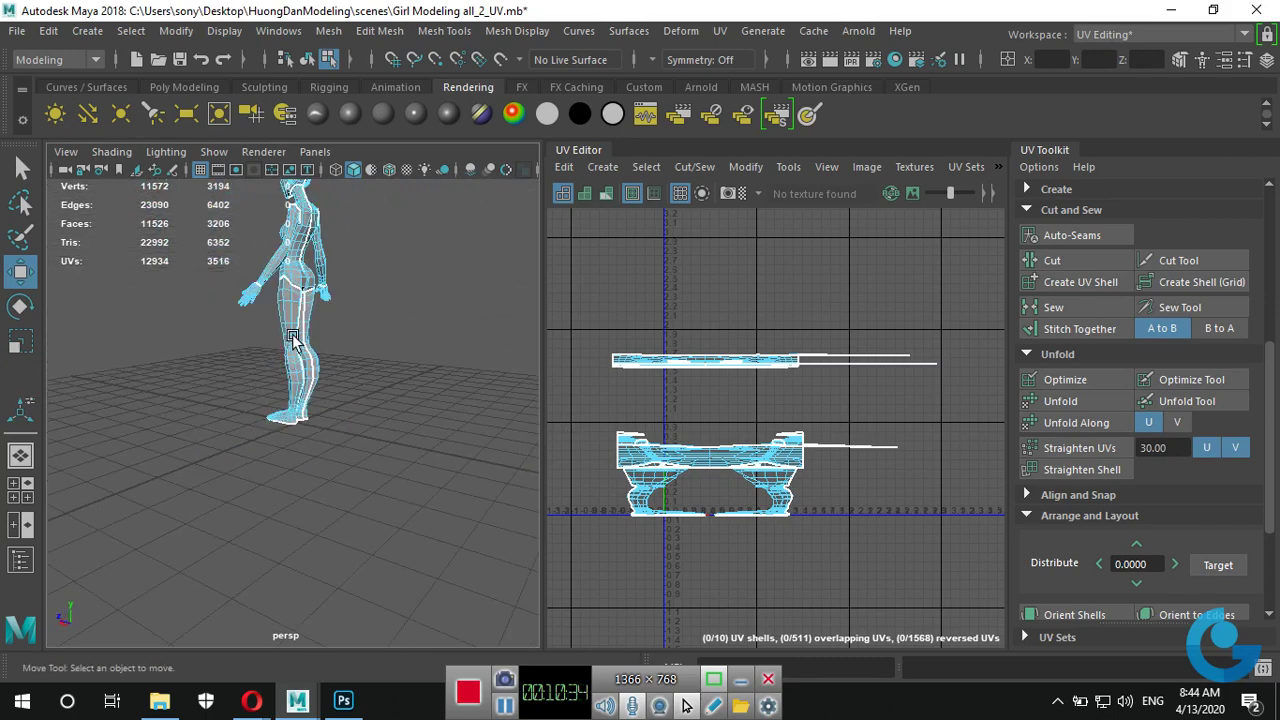
{"action": "scroll", "coordinate": [374, 474], "scroll_direction": "up", "scroll_amount": 3}
{"action": "left_click_drag", "start_coordinate": [374, 474], "coordinate": [450, 437], "text": "alt"}
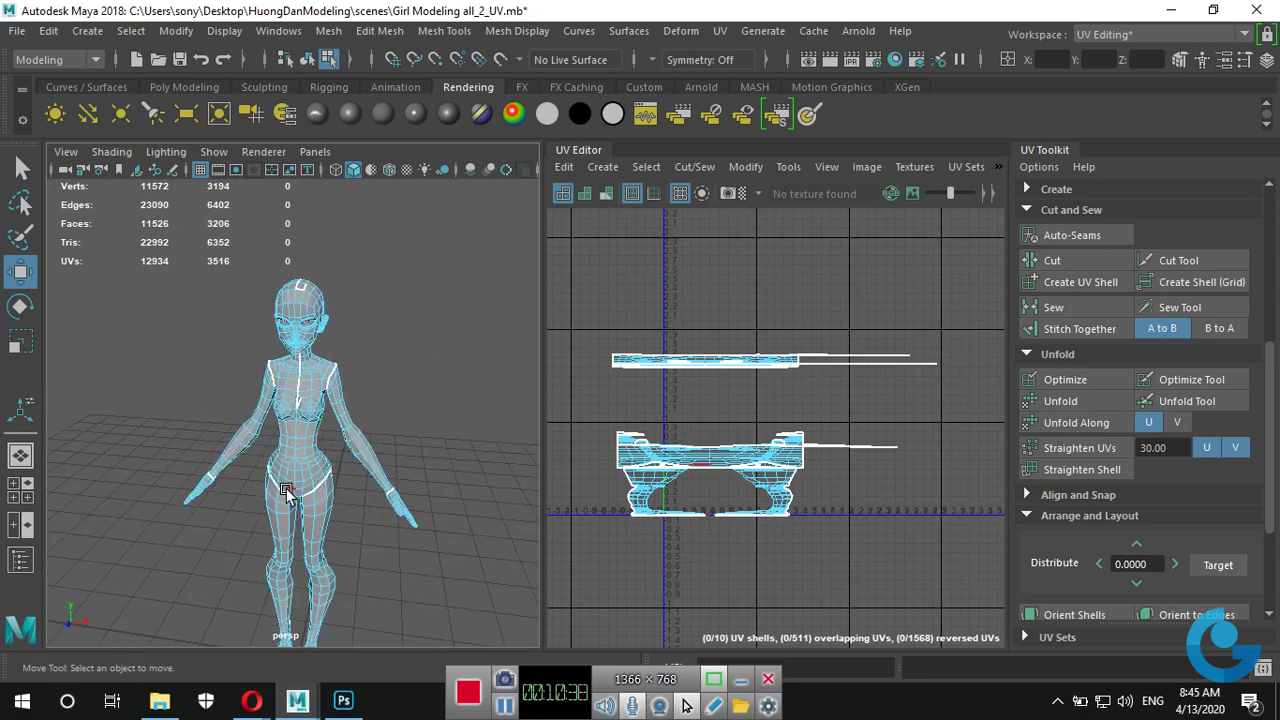
{"action": "scroll", "coordinate": [426, 372], "scroll_direction": "up", "scroll_amount": 3}
{"action": "scroll", "coordinate": [337, 454], "scroll_direction": "up", "scroll_amount": 3}
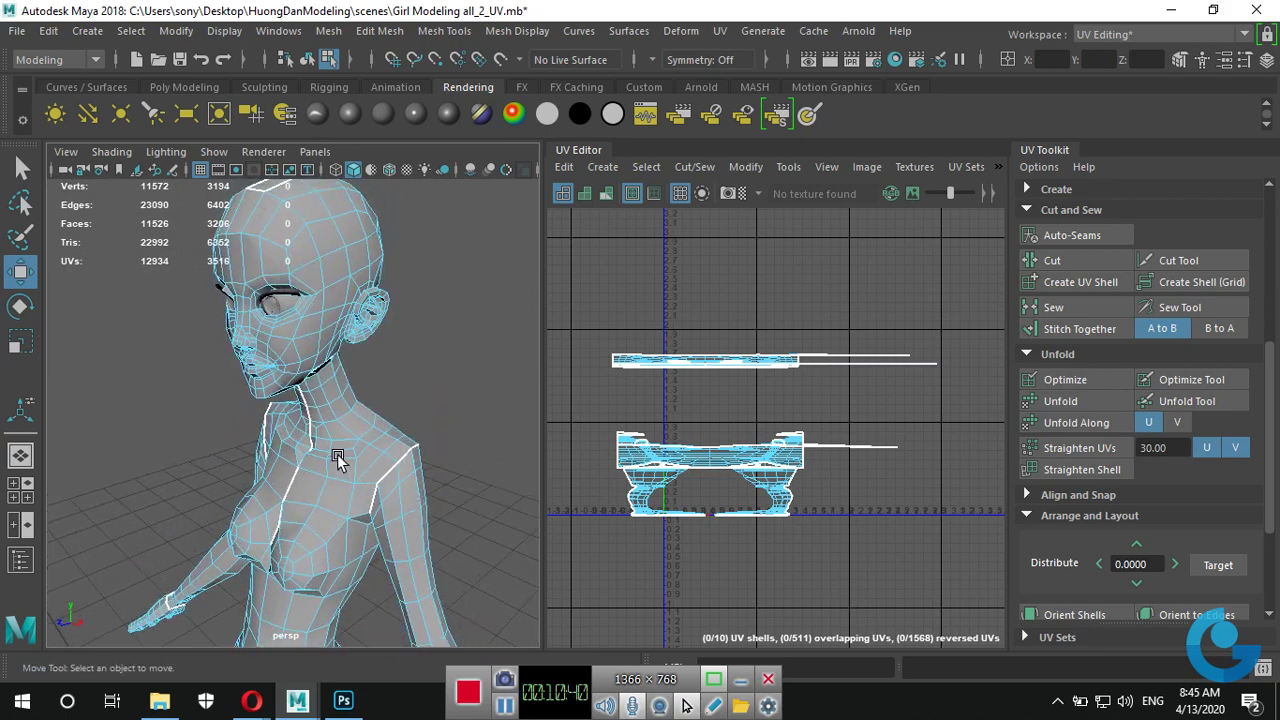
{"action": "scroll", "coordinate": [400, 493], "scroll_direction": "up", "scroll_amount": 2}
{"action": "mouse_move", "coordinate": [400, 493]}
{"action": "left_mouse_down", "text": "alt"}
{"action": "mouse_move", "coordinate": [310, 503]}
{"action": "mouse_move", "coordinate": [349, 469]}
{"action": "left_mouse_up", "text": "alt"}
{"action": "scroll", "coordinate": [466, 474], "scroll_direction": "up", "scroll_amount": 3}
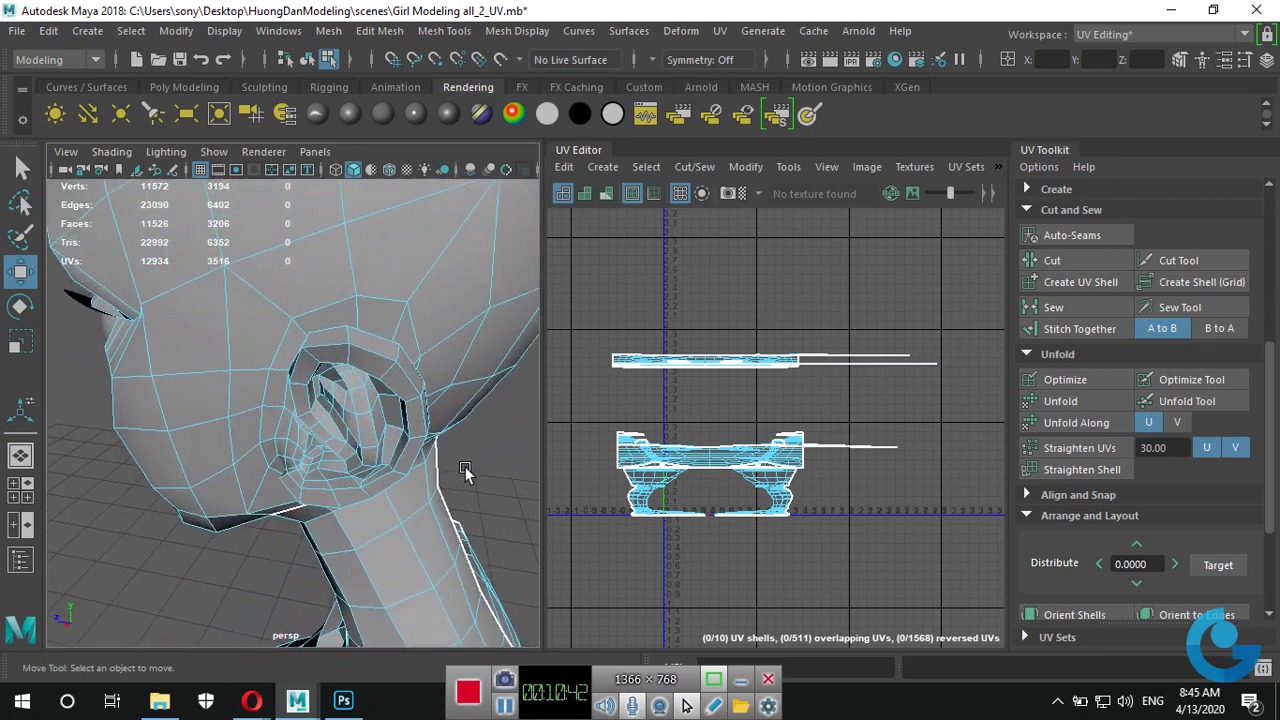
{"action": "scroll", "coordinate": [470, 472], "scroll_direction": "up", "scroll_amount": 2}
{"action": "scroll", "coordinate": [472, 470], "scroll_direction": "up", "scroll_amount": 2}
{"action": "left_click_drag", "start_coordinate": [471, 469], "coordinate": [349, 477], "text": "alt"}
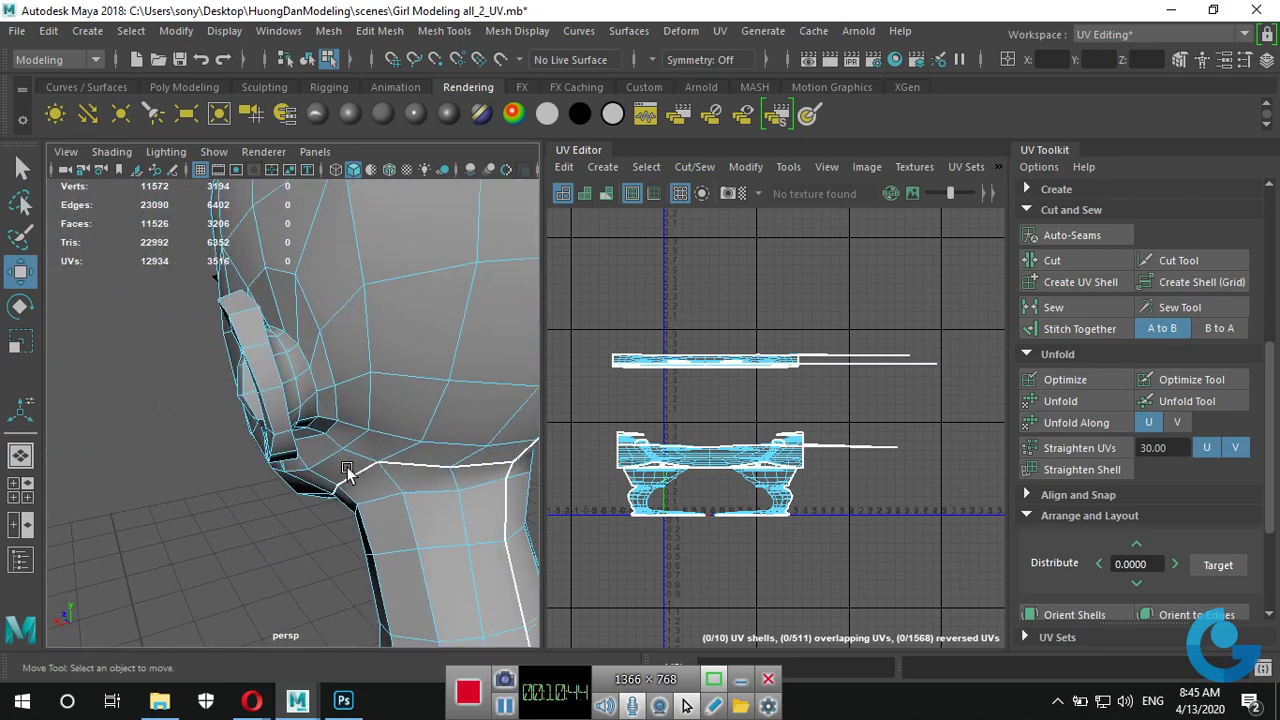
Switch to edge selection mode and orbit around the face toward the ear.
{"action": "right_click", "coordinate": [369, 361]}
{"action": "left_click", "coordinate": [363, 145]}
{"action": "mouse_move", "coordinate": [320, 385]}
{"action": "left_mouse_down", "text": "alt"}
{"action": "mouse_move", "coordinate": [508, 451]}
{"action": "mouse_move", "coordinate": [570, 425]}
{"action": "left_mouse_up", "text": "alt"}
{"action": "mouse_move", "coordinate": [467, 405]}
{"action": "left_mouse_down", "text": "alt"}
{"action": "mouse_move", "coordinate": [352, 487]}
{"action": "mouse_move", "coordinate": [524, 428]}
{"action": "left_mouse_up", "text": "alt"}
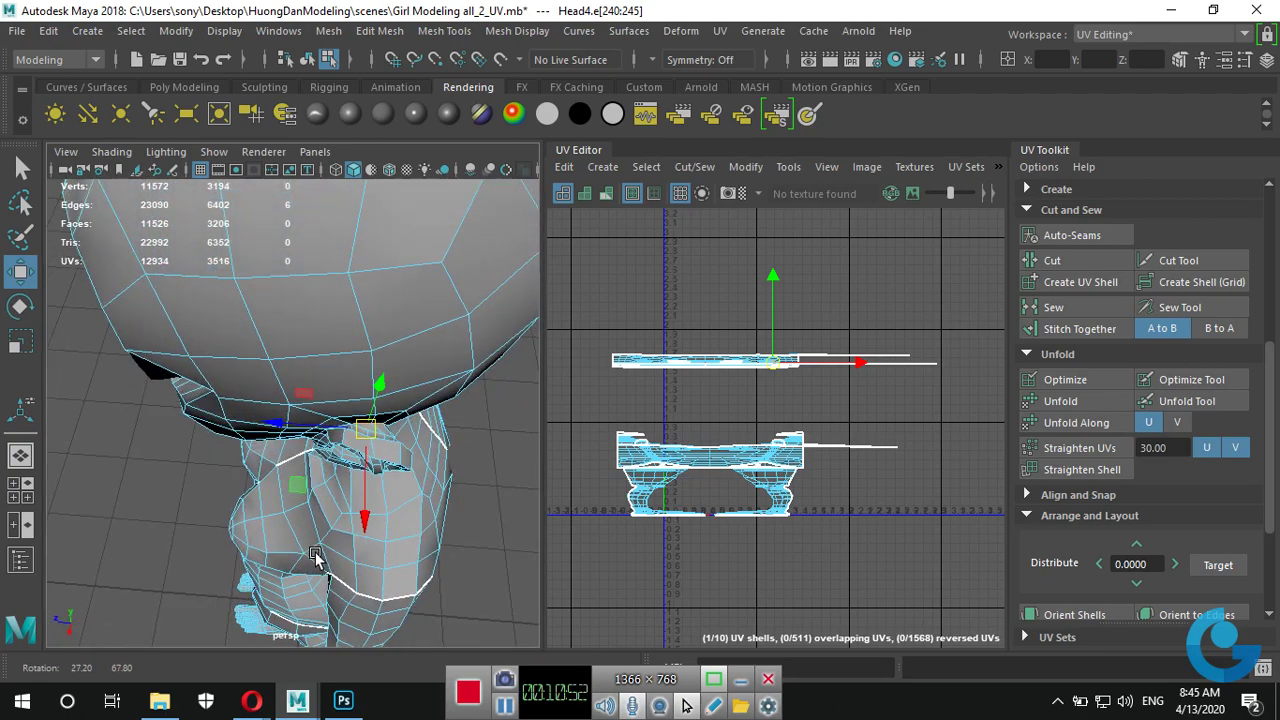
{"action": "right_click_drag", "start_coordinate": [524, 428], "coordinate": [322, 428], "text": "alt"}
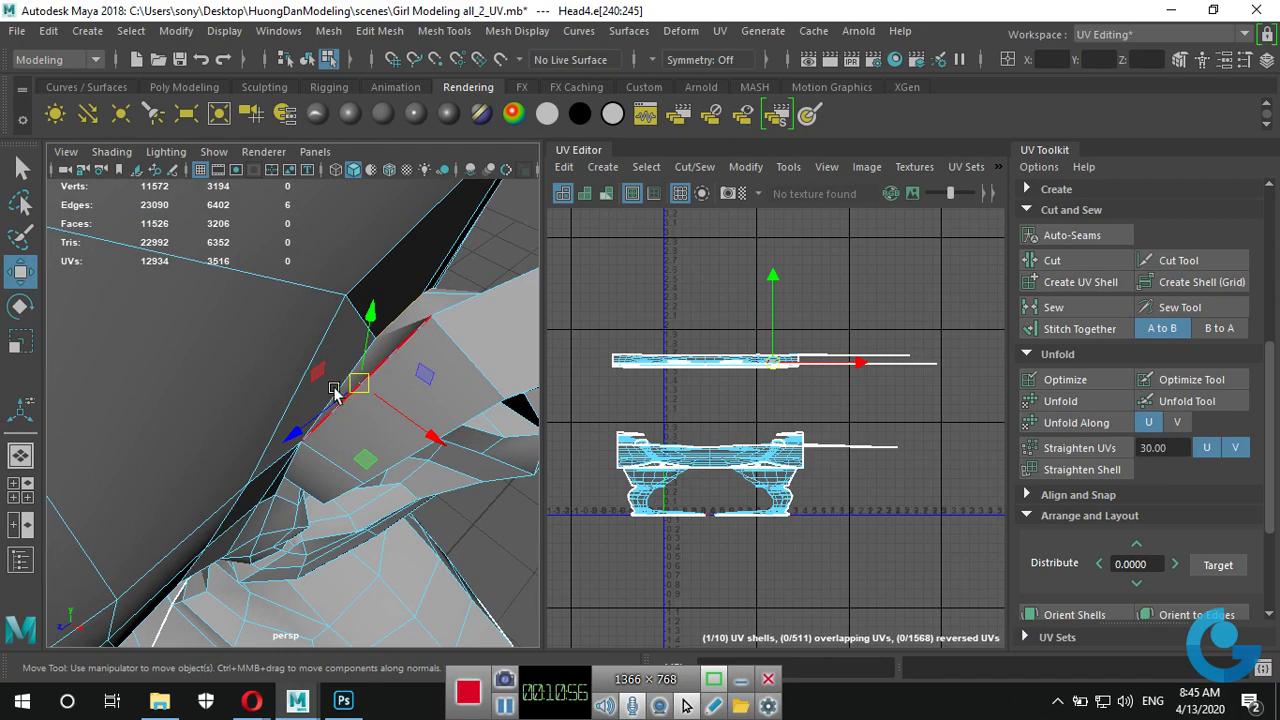
{"action": "left_click_drag", "start_coordinate": [369, 360], "coordinate": [281, 462], "text": "alt"}
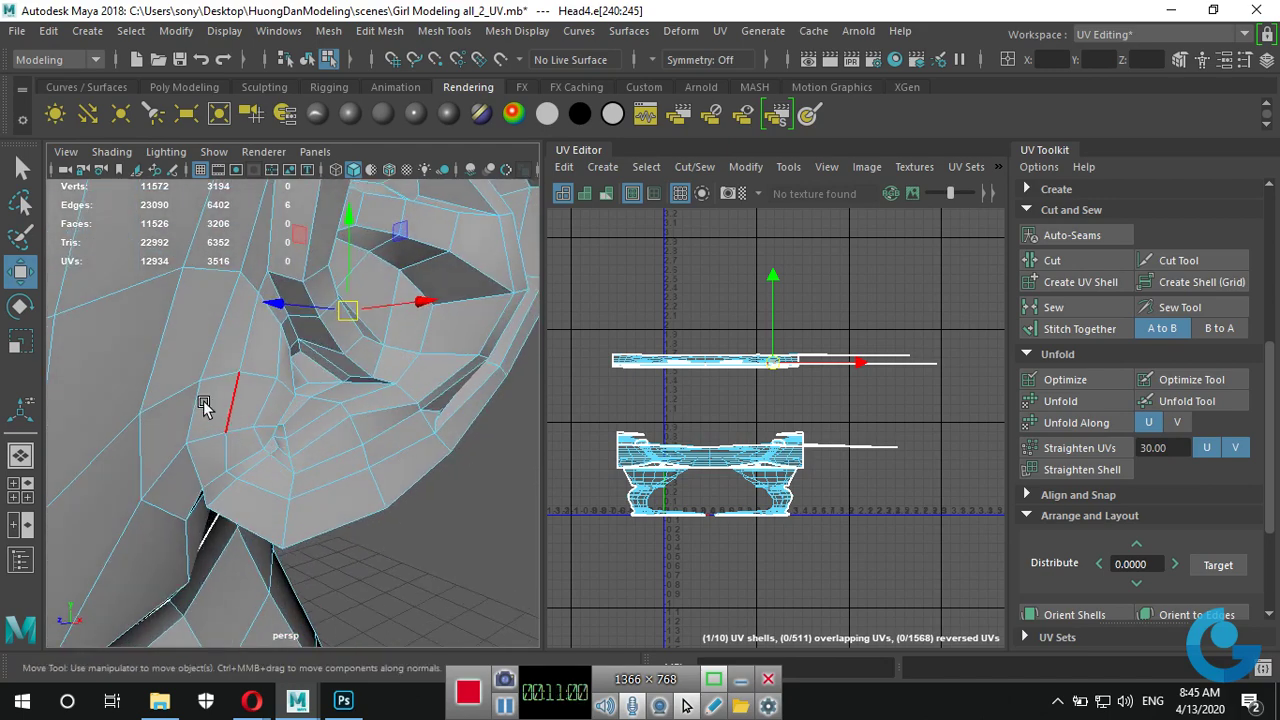
{"action": "left_click_drag", "start_coordinate": [390, 343], "coordinate": [405, 418], "text": "alt"}
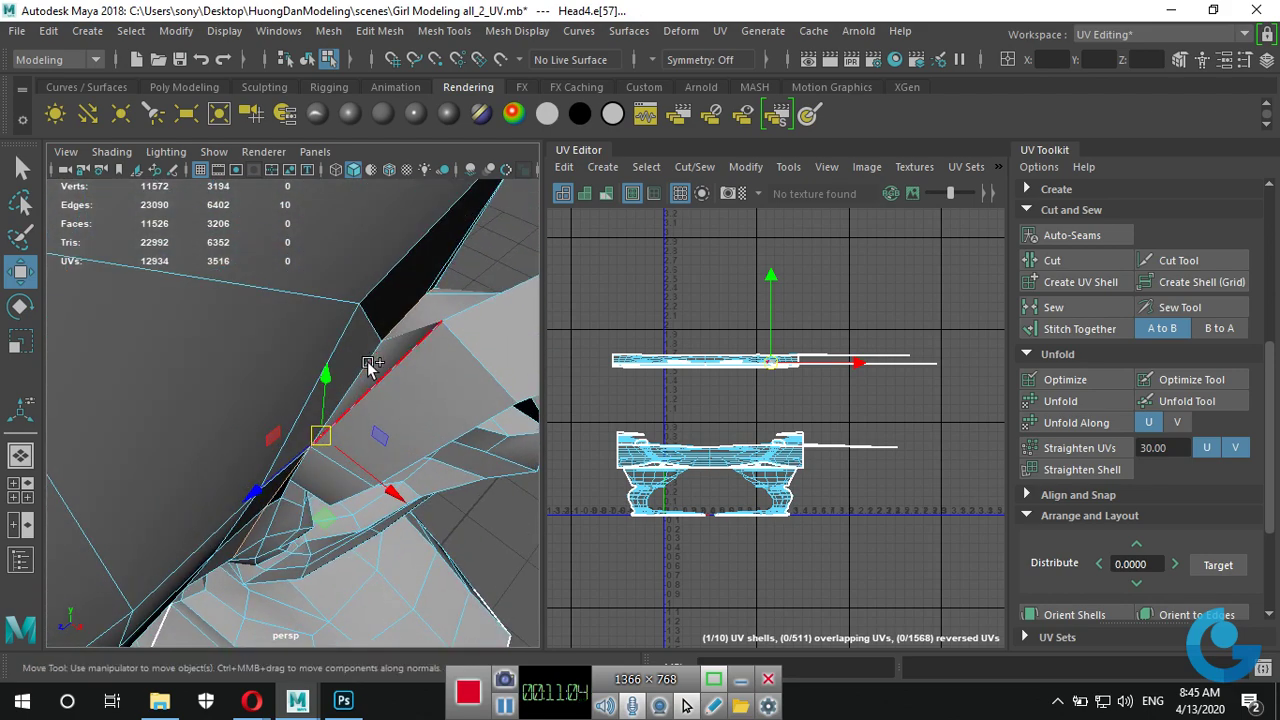
{"action": "scroll", "coordinate": [447, 500], "scroll_direction": "down", "scroll_amount": 5}
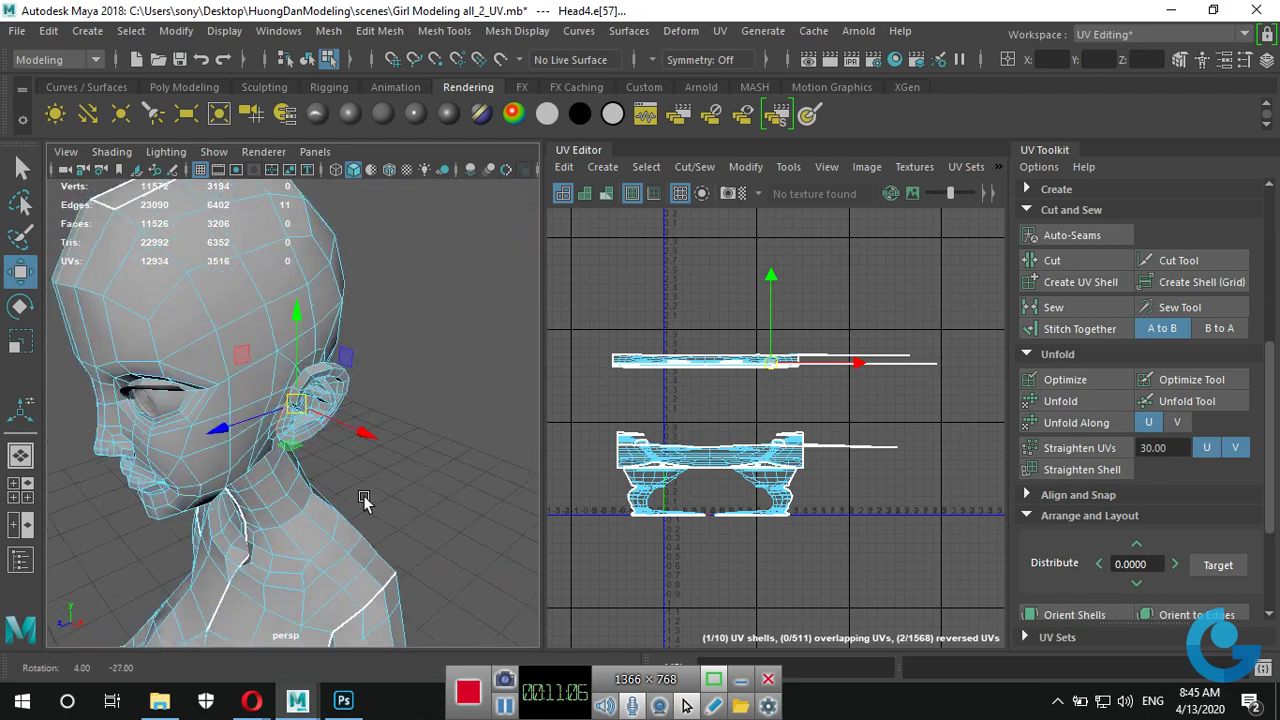
{"action": "left_click_drag", "start_coordinate": [300, 450], "coordinate": [206, 443], "text": "alt"}
{"action": "scroll", "coordinate": [472, 481], "scroll_direction": "up", "scroll_amount": 5}
{"action": "mouse_move", "coordinate": [472, 481]}
{"action": "left_mouse_down", "text": "alt"}
{"action": "mouse_move", "coordinate": [294, 491]}
{"action": "mouse_move", "coordinate": [62, 530]}
{"action": "mouse_move", "coordinate": [95, 522]}
{"action": "left_mouse_up", "text": "alt"}
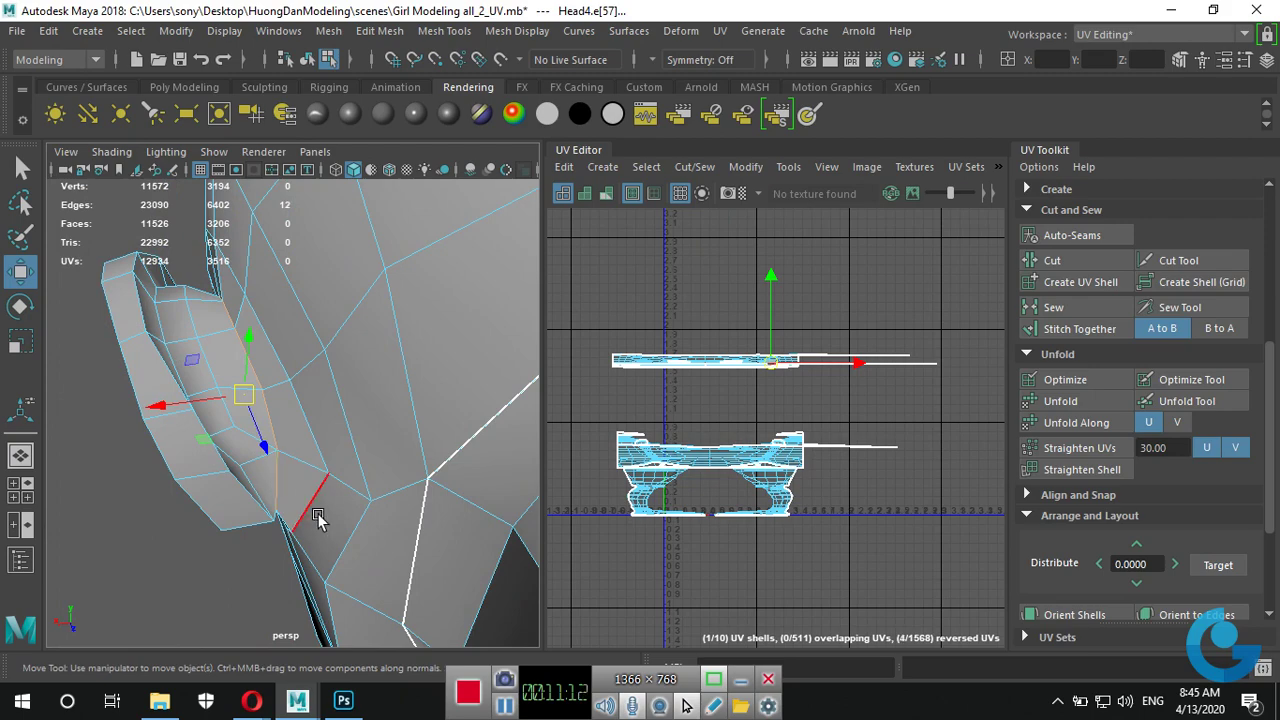
Frame the base of the ear from the side and back of the head.
{"action": "mouse_move", "coordinate": [306, 514]}
{"action": "left_mouse_down", "text": "alt"}
{"action": "mouse_move", "coordinate": [343, 457]}
{"action": "mouse_move", "coordinate": [449, 443]}
{"action": "left_mouse_up", "text": "alt"}
{"action": "scroll", "coordinate": [362, 478], "scroll_direction": "down", "scroll_amount": 3}
{"action": "left_click_drag", "start_coordinate": [362, 478], "coordinate": [396, 462], "text": "alt"}
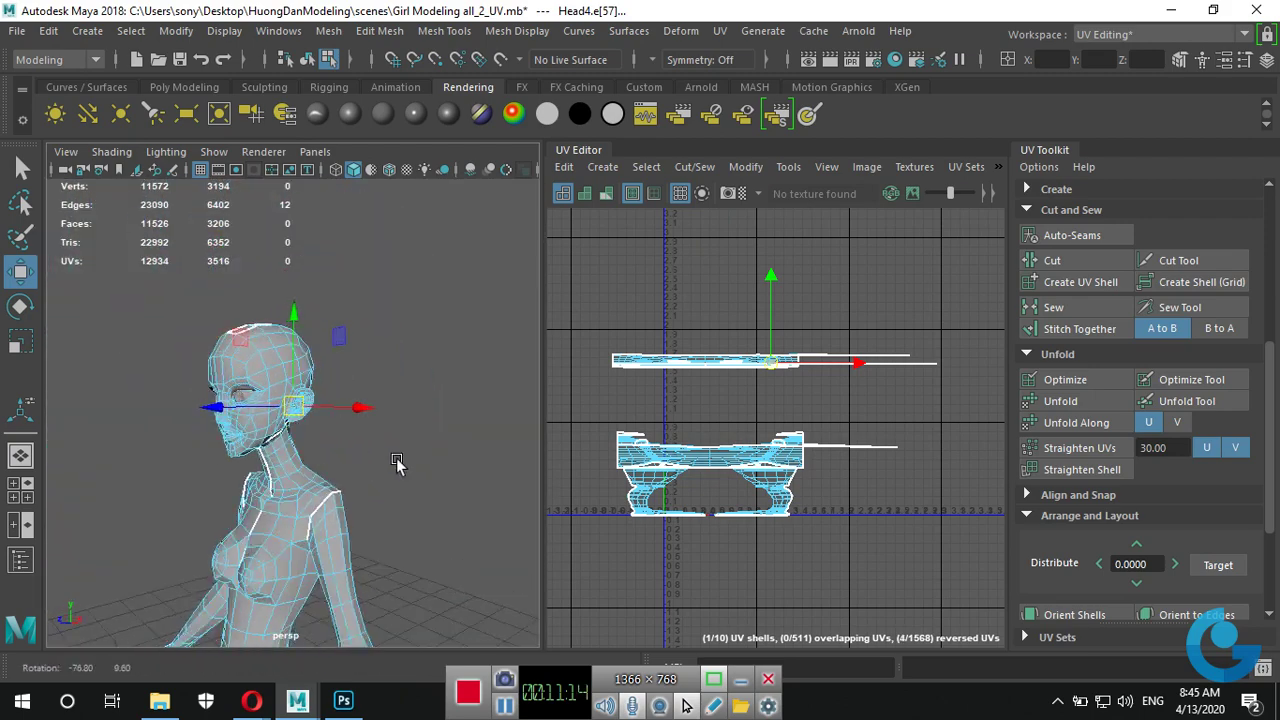
{"action": "scroll", "coordinate": [190, 470], "scroll_direction": "up", "scroll_amount": 3}
{"action": "left_click_drag", "start_coordinate": [271, 443], "coordinate": [360, 472], "text": "alt"}
{"action": "scroll", "coordinate": [360, 472], "scroll_direction": "up", "scroll_amount": 2}
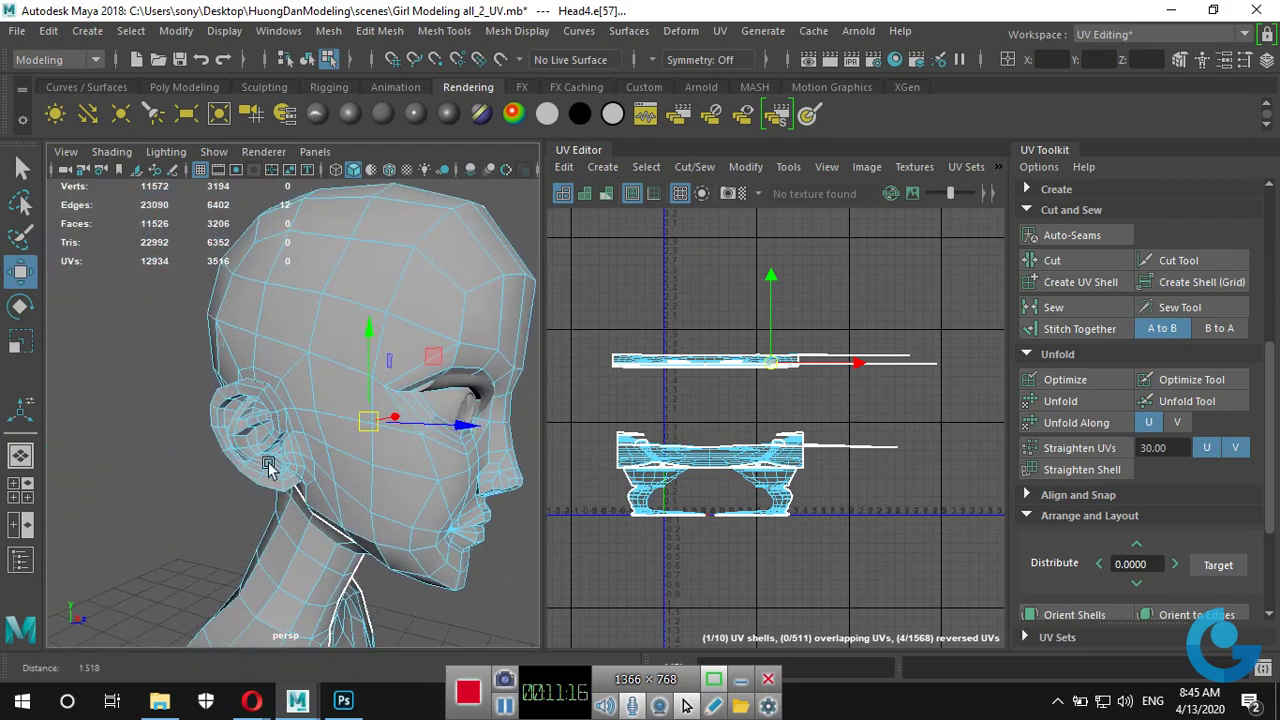
{"action": "scroll", "coordinate": [360, 472], "scroll_direction": "up", "scroll_amount": 2}
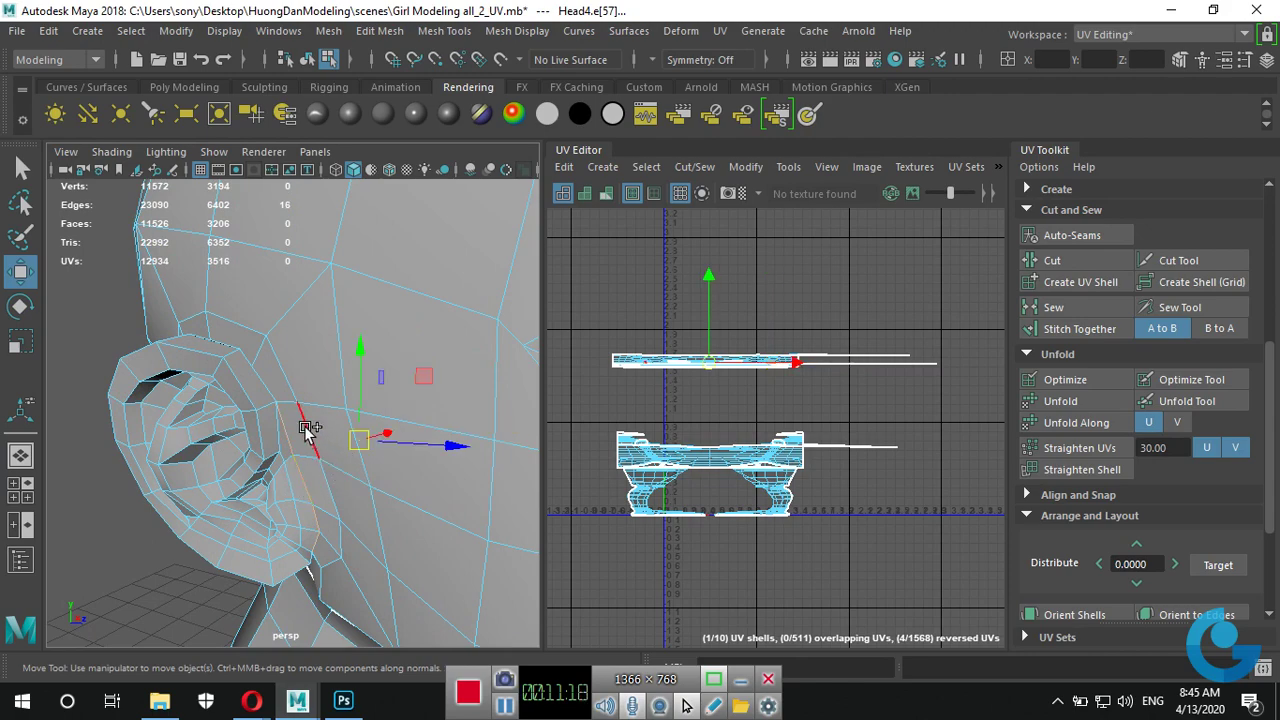
{"action": "scroll", "coordinate": [218, 485], "scroll_direction": "down", "scroll_amount": 3}
{"action": "left_click_drag", "start_coordinate": [218, 485], "coordinate": [380, 470], "text": "alt"}
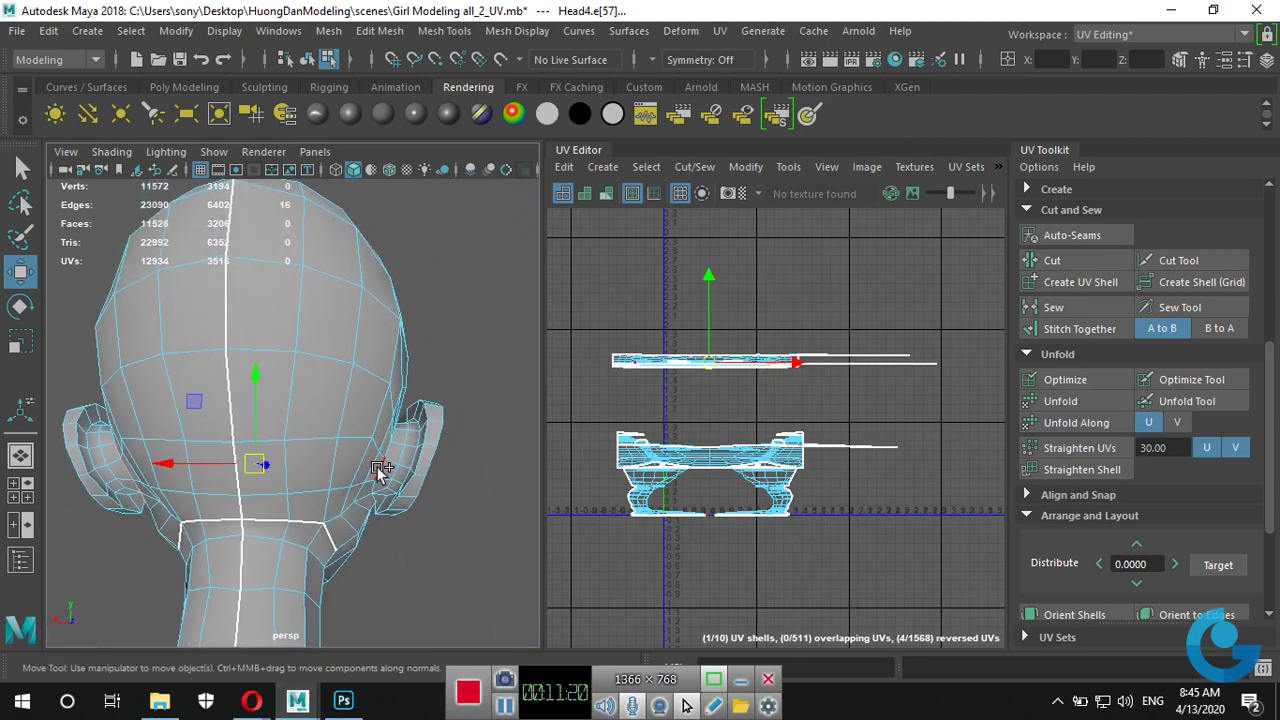
{"action": "scroll", "coordinate": [380, 470], "scroll_direction": "up", "scroll_amount": 3}
{"action": "scroll", "coordinate": [400, 500], "scroll_direction": "up", "scroll_amount": 2}
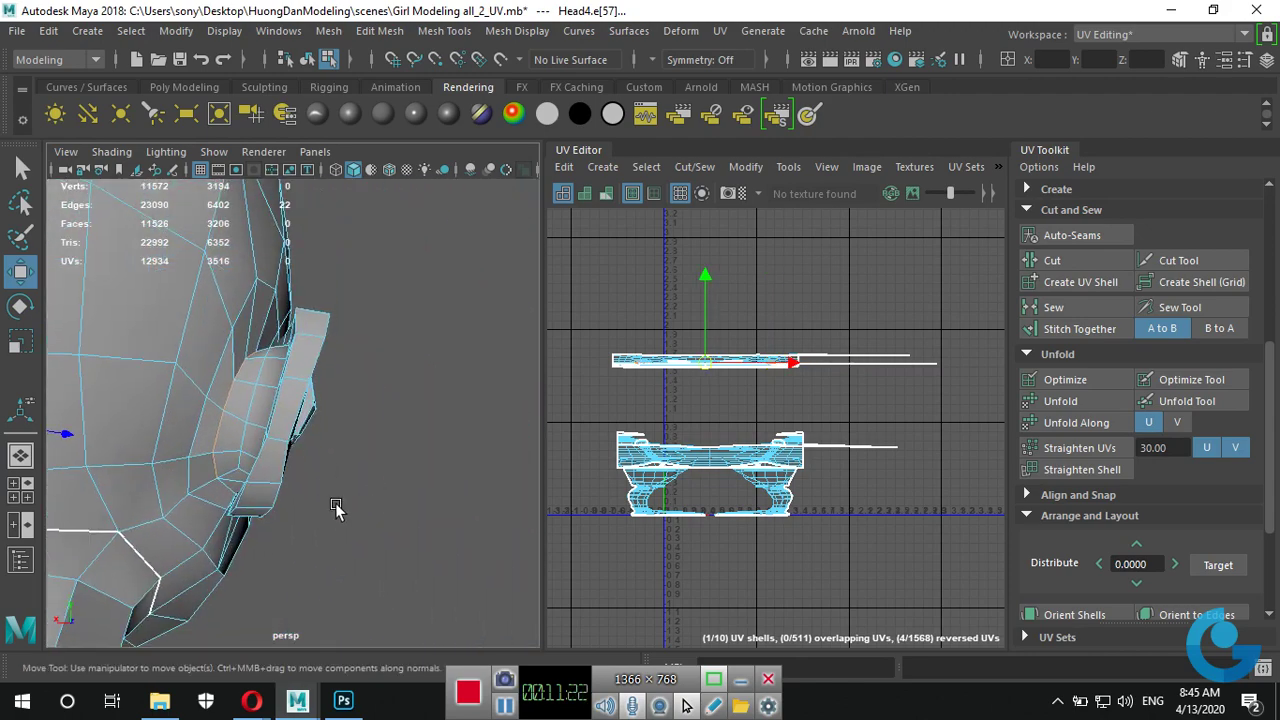
{"action": "mouse_move", "coordinate": [350, 515]}
{"action": "left_mouse_down", "text": "alt"}
{"action": "mouse_move", "coordinate": [307, 572]}
{"action": "mouse_move", "coordinate": [344, 489]}
{"action": "mouse_move", "coordinate": [183, 519]}
{"action": "left_mouse_up", "text": "alt"}
{"action": "scroll", "coordinate": [296, 439], "scroll_direction": "up", "scroll_amount": 3}
{"action": "scroll", "coordinate": [437, 434], "scroll_direction": "up", "scroll_amount": 2}
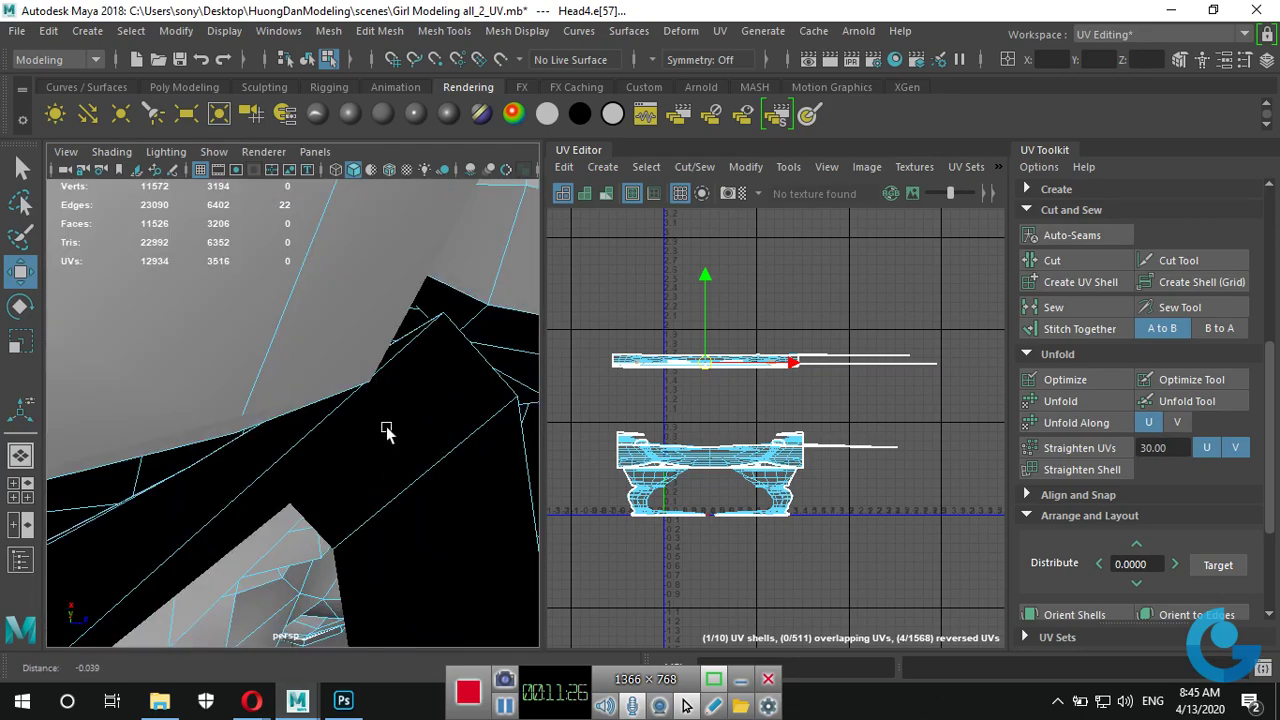
{"action": "scroll", "coordinate": [386, 434], "scroll_direction": "up", "scroll_amount": 2}
{"action": "scroll", "coordinate": [378, 430], "scroll_direction": "down", "scroll_amount": 3}
{"action": "scroll", "coordinate": [374, 400], "scroll_direction": "down", "scroll_amount": 2}
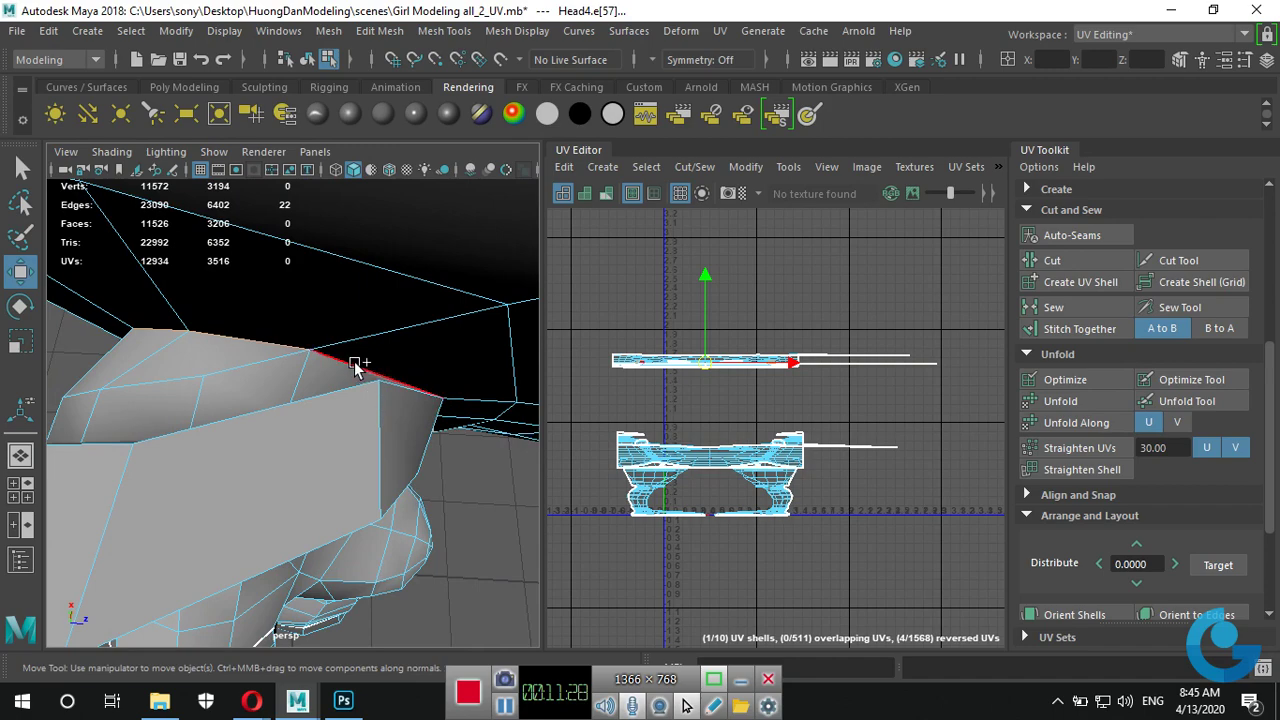
{"action": "scroll", "coordinate": [389, 418], "scroll_direction": "up", "scroll_amount": 2}
{"action": "scroll", "coordinate": [344, 413], "scroll_direction": "up", "scroll_amount": 2}
{"action": "scroll", "coordinate": [394, 423], "scroll_direction": "down", "scroll_amount": 3}
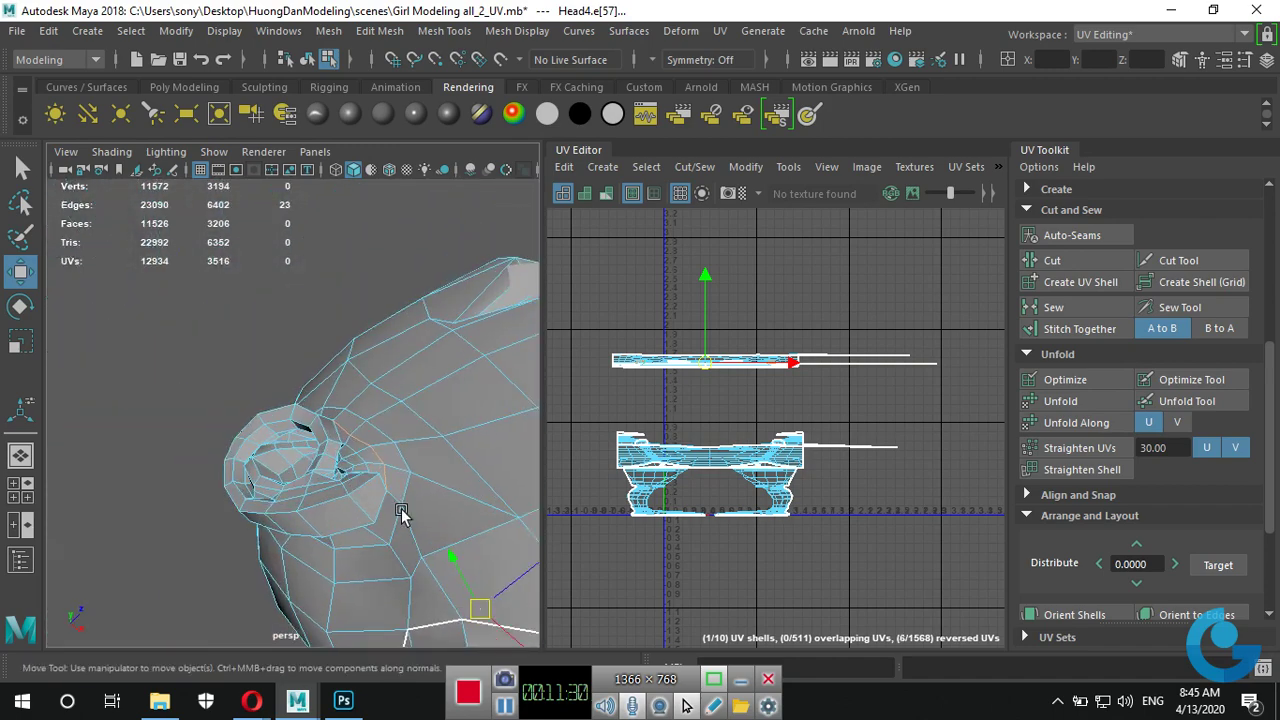
{"action": "scroll", "coordinate": [400, 508], "scroll_direction": "down", "scroll_amount": 2}
Cut the UVs along the 24 edges around the ear base, raising the UV count to 3540.
{"action": "left_click_drag", "start_coordinate": [350, 497], "coordinate": [298, 457], "text": "alt"}
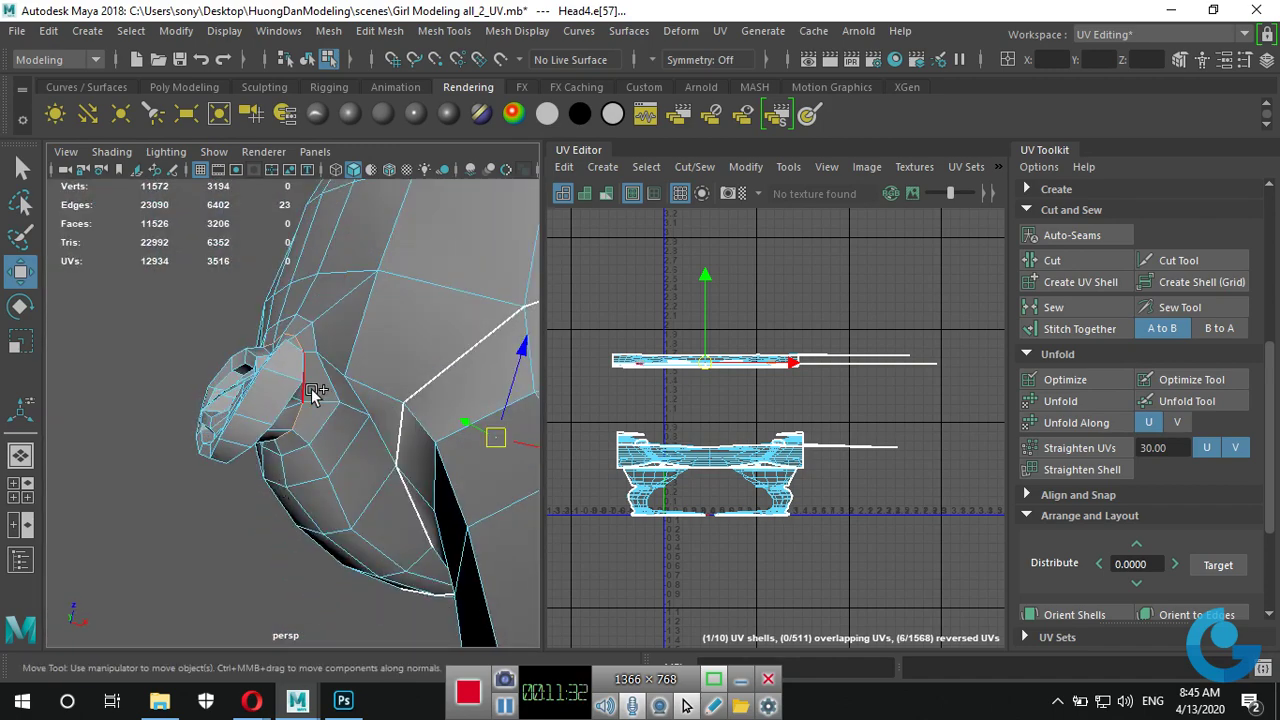
{"action": "right_click_drag", "start_coordinate": [418, 428], "coordinate": [428, 491], "text": "alt"}
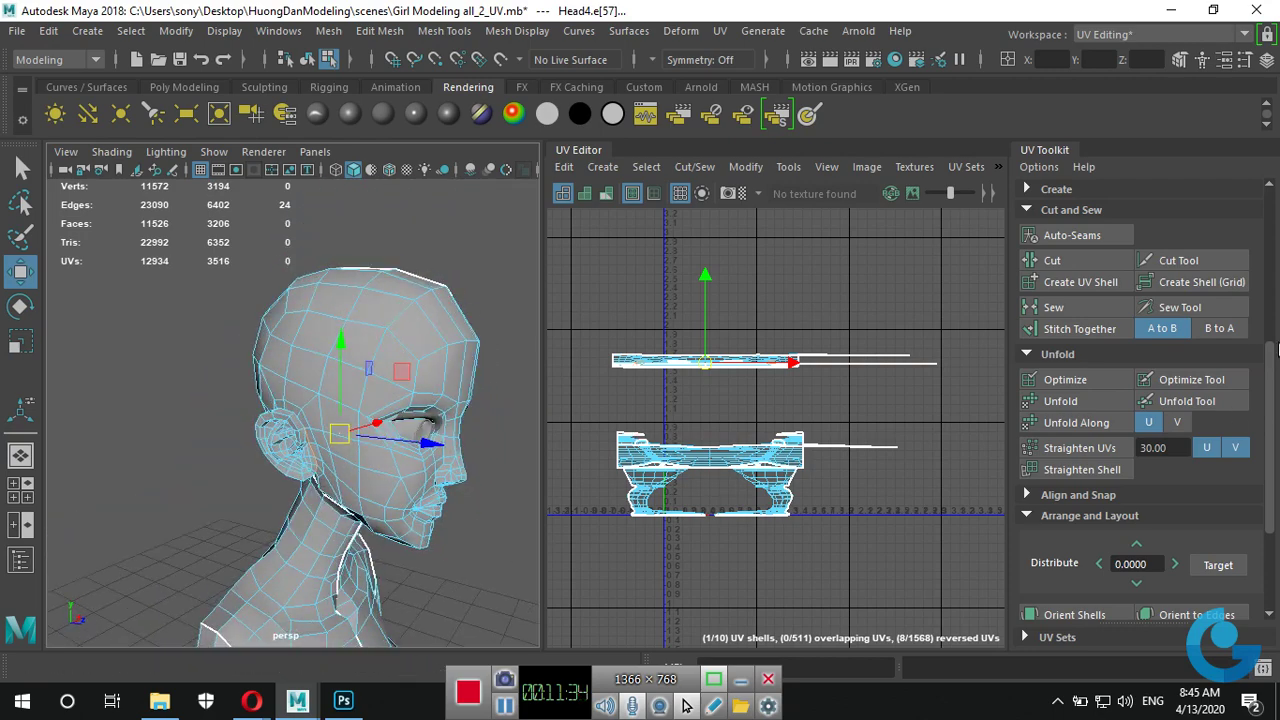
{"action": "left_click", "coordinate": [1071, 266]}
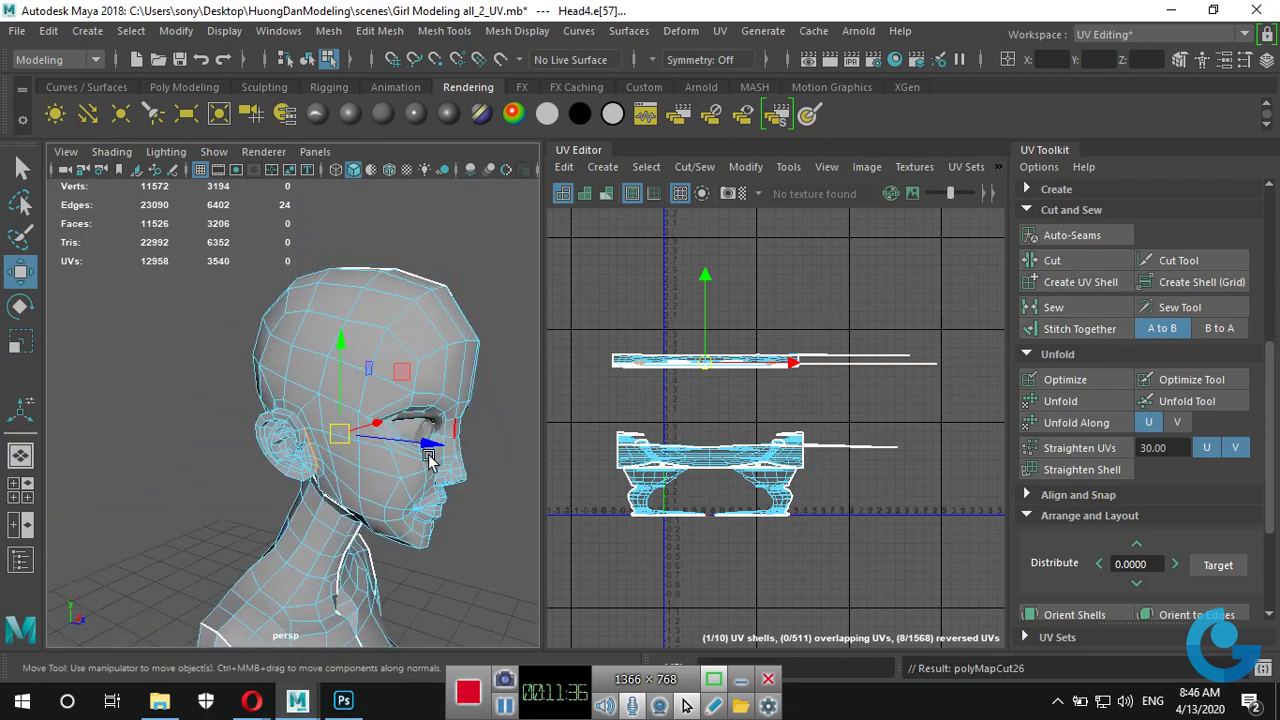
{"action": "left_click_drag", "start_coordinate": [432, 460], "coordinate": [460, 482], "text": "alt"}
Orbit to a side view of the head and zoom in close on the face.
{"action": "right_click_drag", "start_coordinate": [460, 482], "coordinate": [388, 453], "text": "alt"}
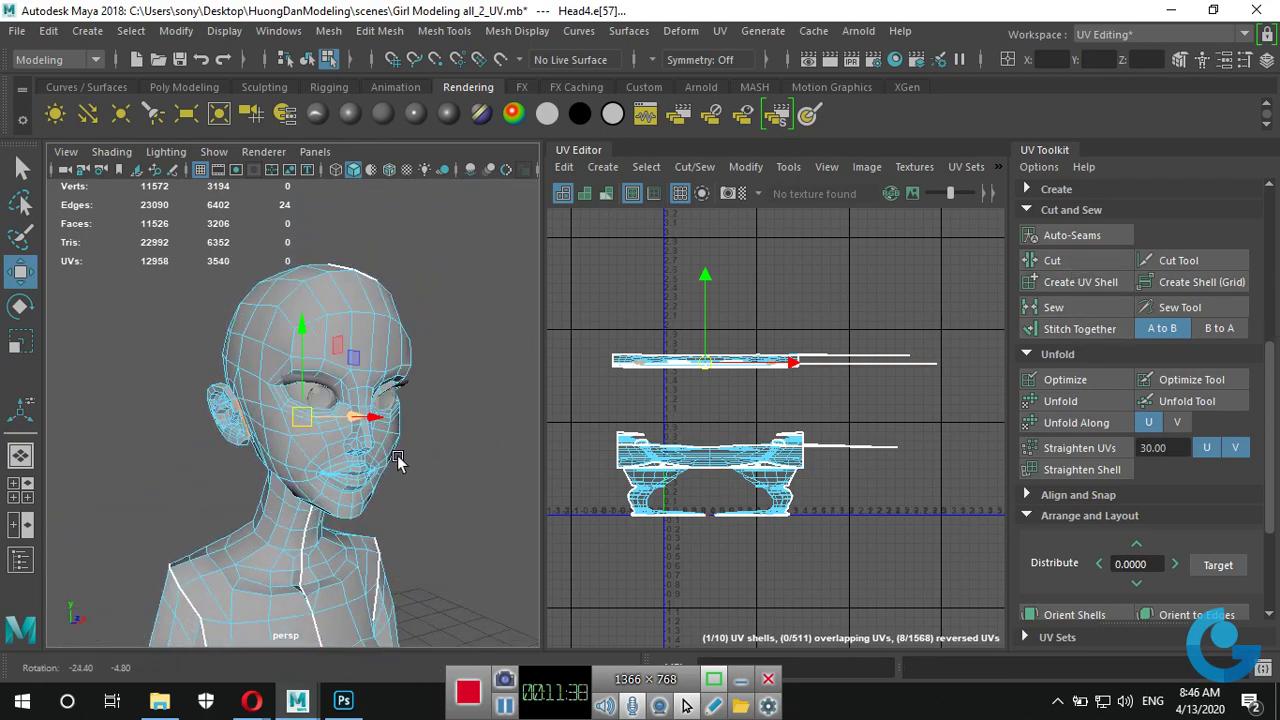
{"action": "mouse_move", "coordinate": [350, 457]}
{"action": "left_mouse_down", "text": "alt"}
{"action": "mouse_move", "coordinate": [374, 449]}
{"action": "mouse_move", "coordinate": [349, 460]}
{"action": "mouse_move", "coordinate": [354, 471]}
{"action": "mouse_move", "coordinate": [280, 475]}
{"action": "mouse_move", "coordinate": [330, 462]}
{"action": "left_mouse_up", "text": "alt"}
{"action": "right_click_drag", "start_coordinate": [330, 462], "coordinate": [511, 449], "text": "alt"}
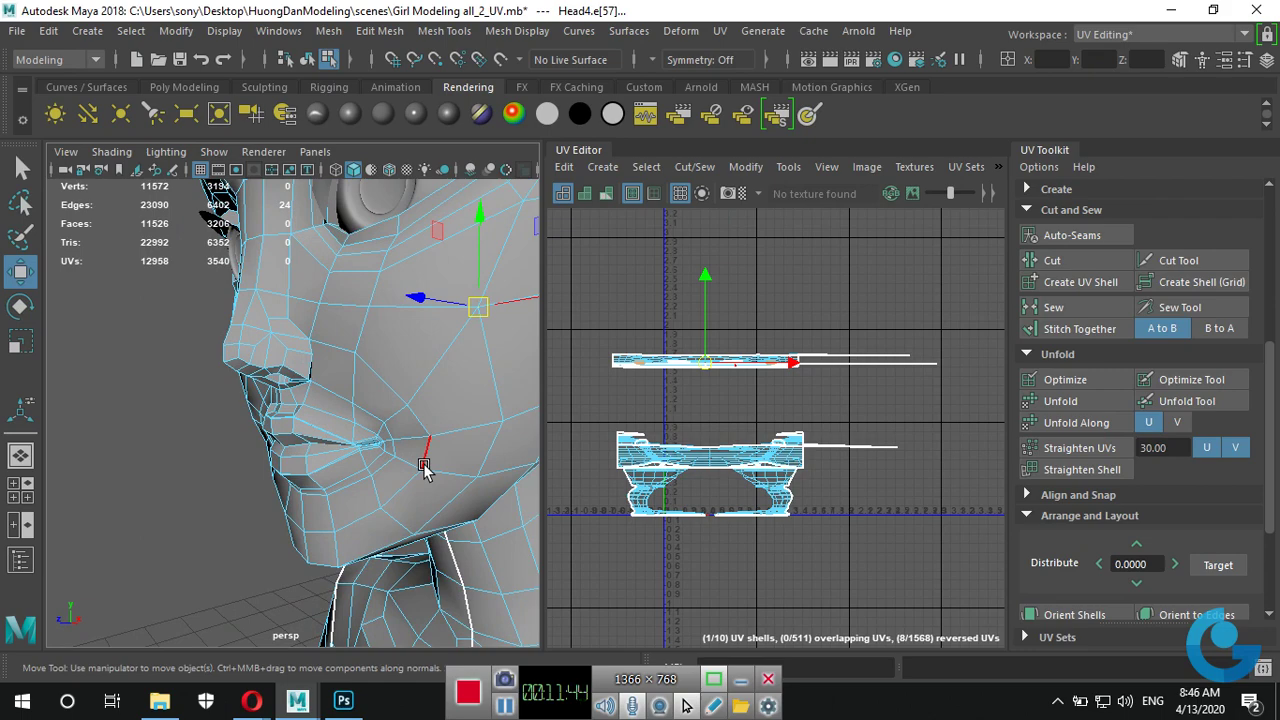
{"action": "scroll", "coordinate": [399, 474], "scroll_direction": "up", "scroll_amount": 3}
{"action": "scroll", "coordinate": [257, 471], "scroll_direction": "up", "scroll_amount": 2}
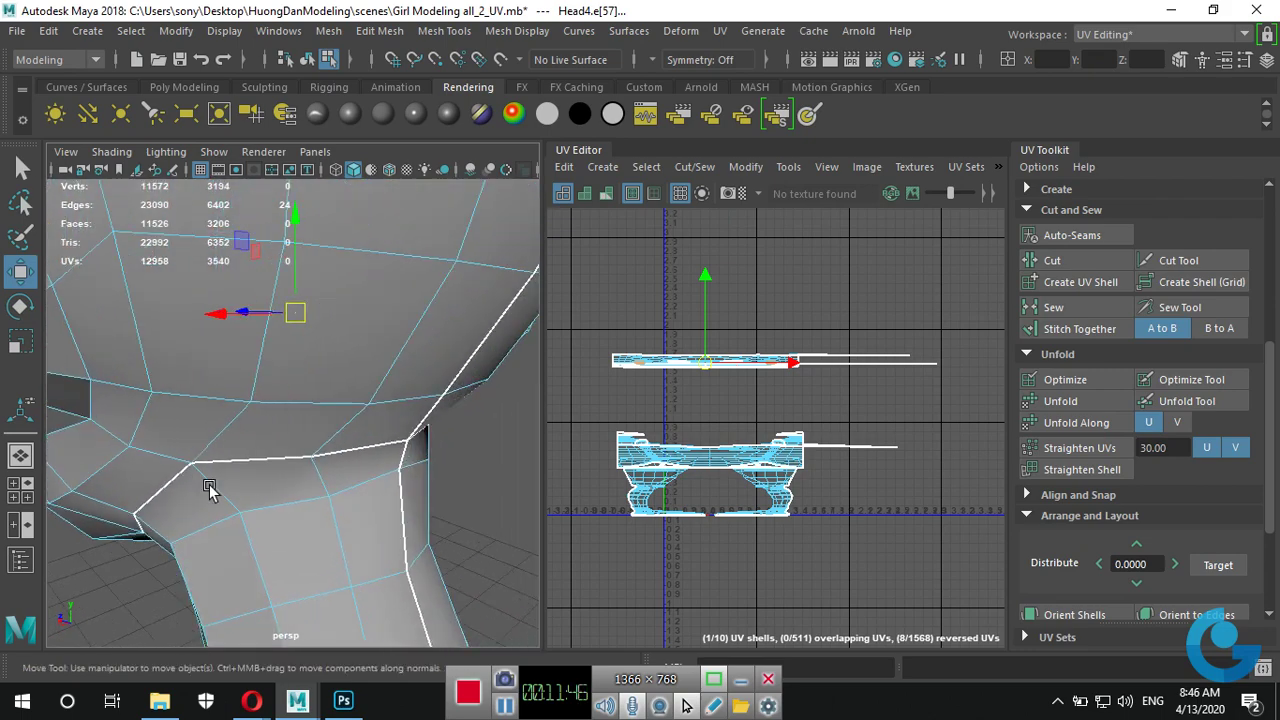
{"action": "scroll", "coordinate": [274, 451], "scroll_direction": "up", "scroll_amount": 2}
{"action": "scroll", "coordinate": [295, 431], "scroll_direction": "up", "scroll_amount": 1}
{"action": "scroll", "coordinate": [295, 431], "scroll_direction": "up", "scroll_amount": 2}
{"action": "scroll", "coordinate": [343, 437], "scroll_direction": "up", "scroll_amount": 2}
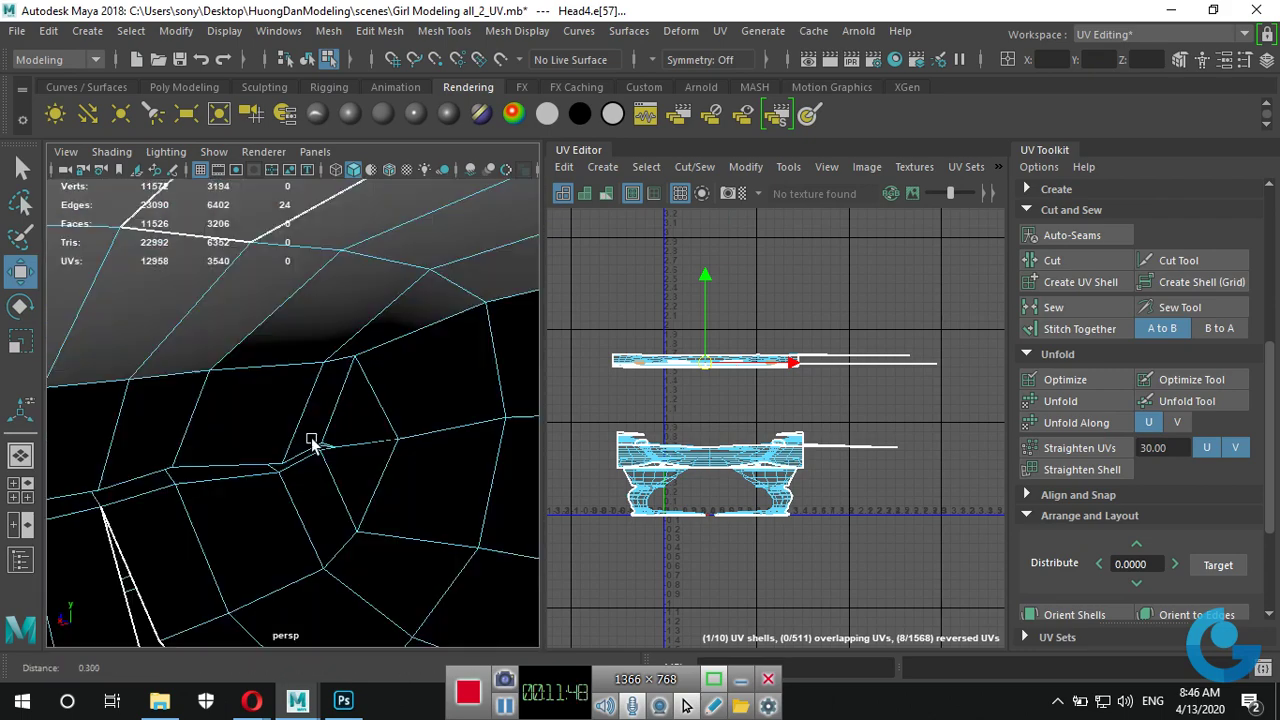
{"action": "scroll", "coordinate": [314, 437], "scroll_direction": "up", "scroll_amount": 2}
Orbit back out of the mesh interior to view the whole head and neck.
{"action": "left_click_drag", "start_coordinate": [318, 451], "coordinate": [347, 459], "text": "alt"}
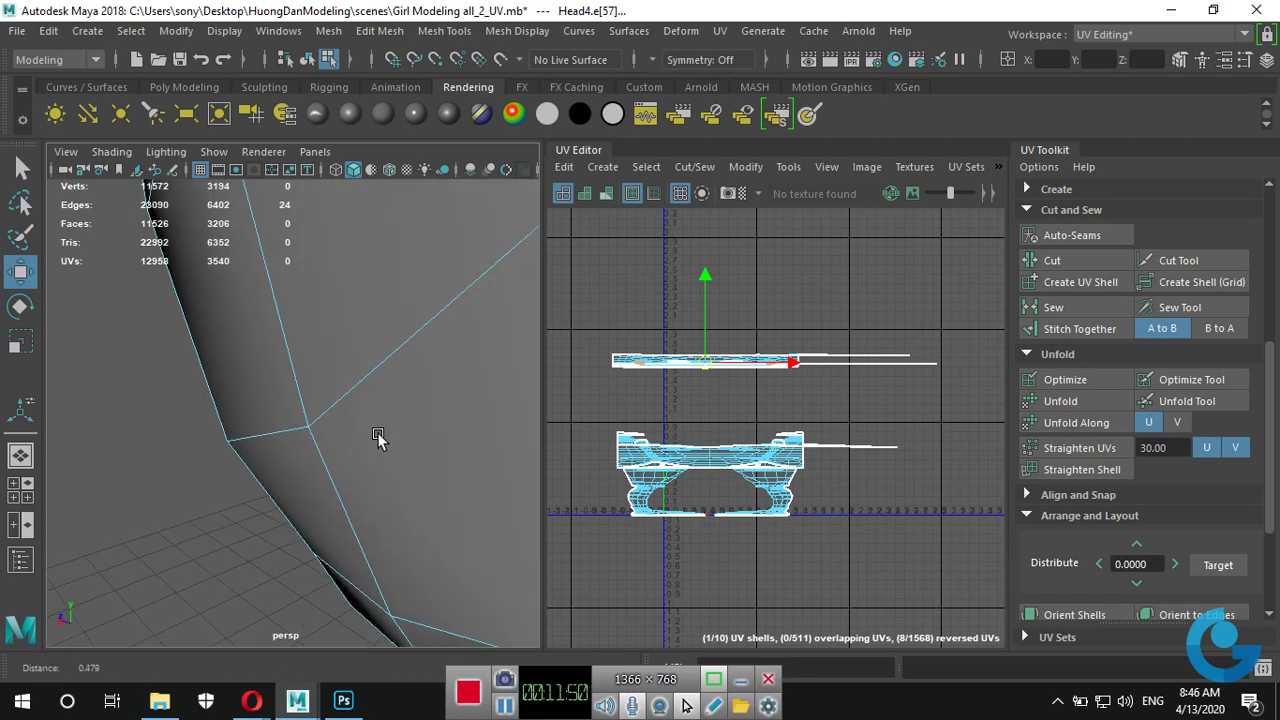
{"action": "scroll", "coordinate": [360, 468], "scroll_direction": "up", "scroll_amount": 2}
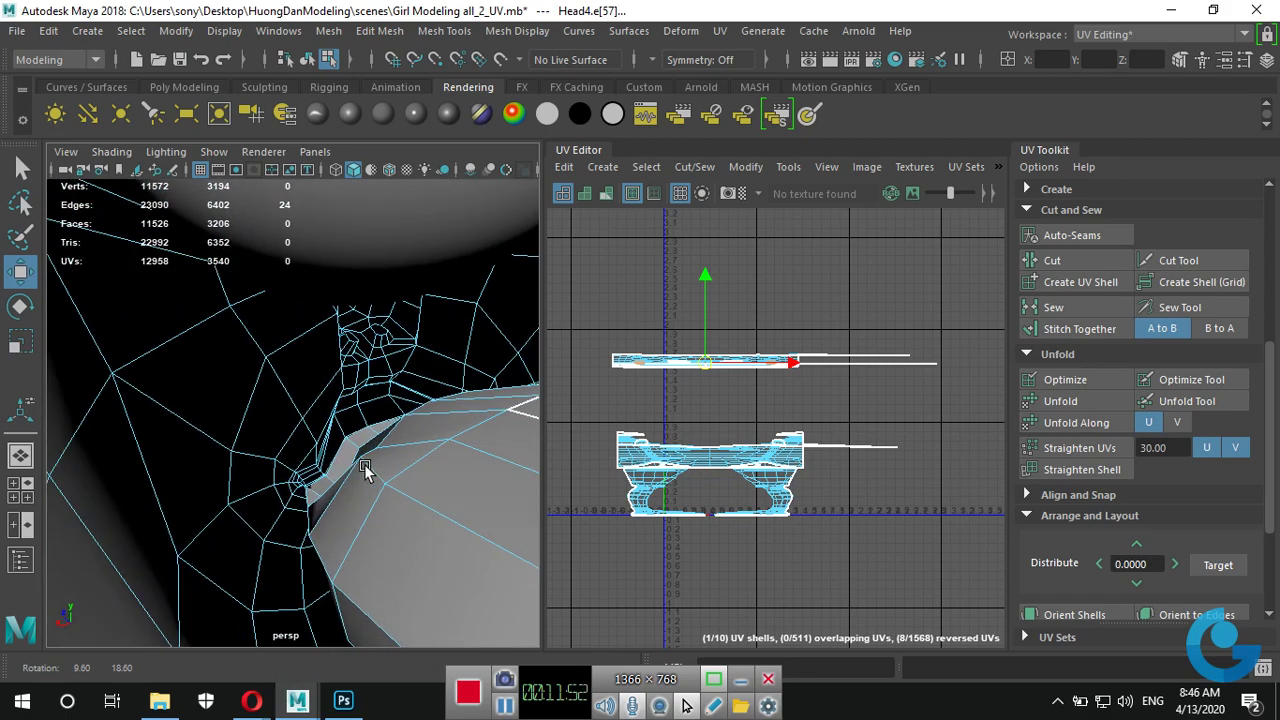
{"action": "scroll", "coordinate": [355, 466], "scroll_direction": "up", "scroll_amount": 2}
{"action": "scroll", "coordinate": [341, 485], "scroll_direction": "up", "scroll_amount": 2}
{"action": "scroll", "coordinate": [343, 485], "scroll_direction": "down", "scroll_amount": 2}
{"action": "scroll", "coordinate": [401, 478], "scroll_direction": "down", "scroll_amount": 3}
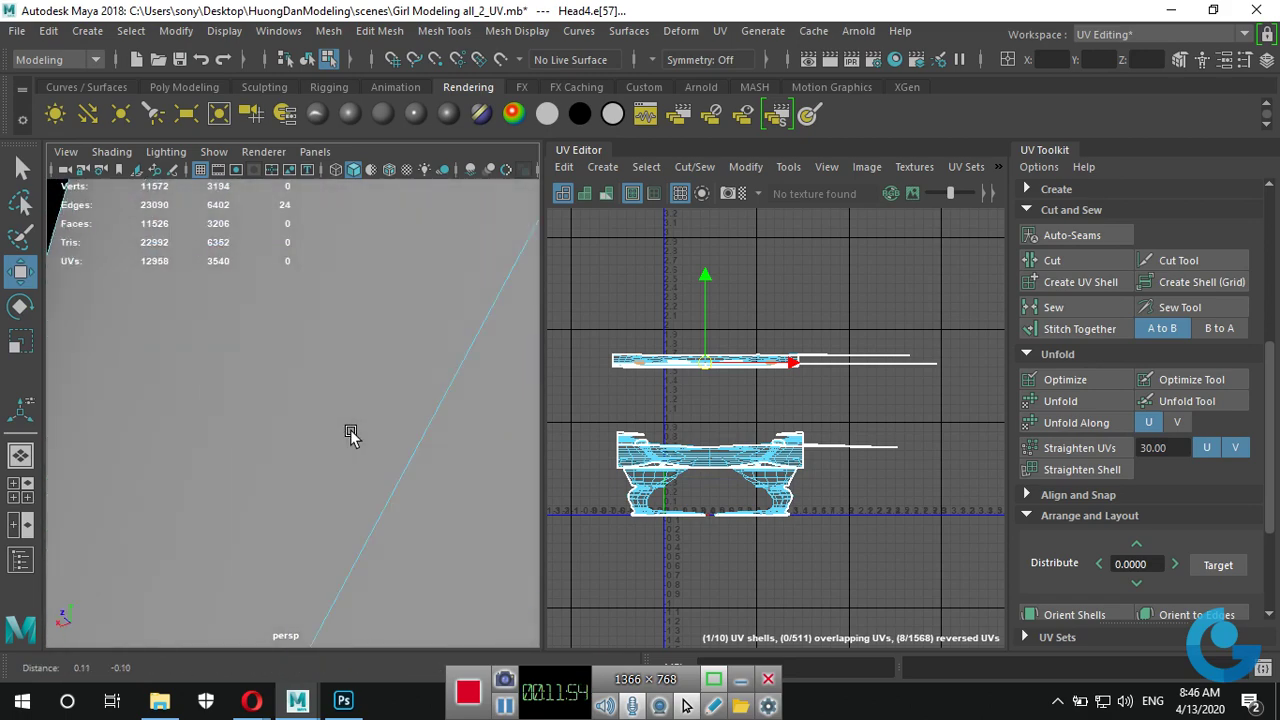
{"action": "scroll", "coordinate": [349, 434], "scroll_direction": "down", "scroll_amount": 3}
{"action": "mouse_move", "coordinate": [365, 436]}
{"action": "left_mouse_down", "text": "alt"}
{"action": "mouse_move", "coordinate": [372, 458]}
{"action": "mouse_move", "coordinate": [353, 445]}
{"action": "left_mouse_up", "text": "alt"}
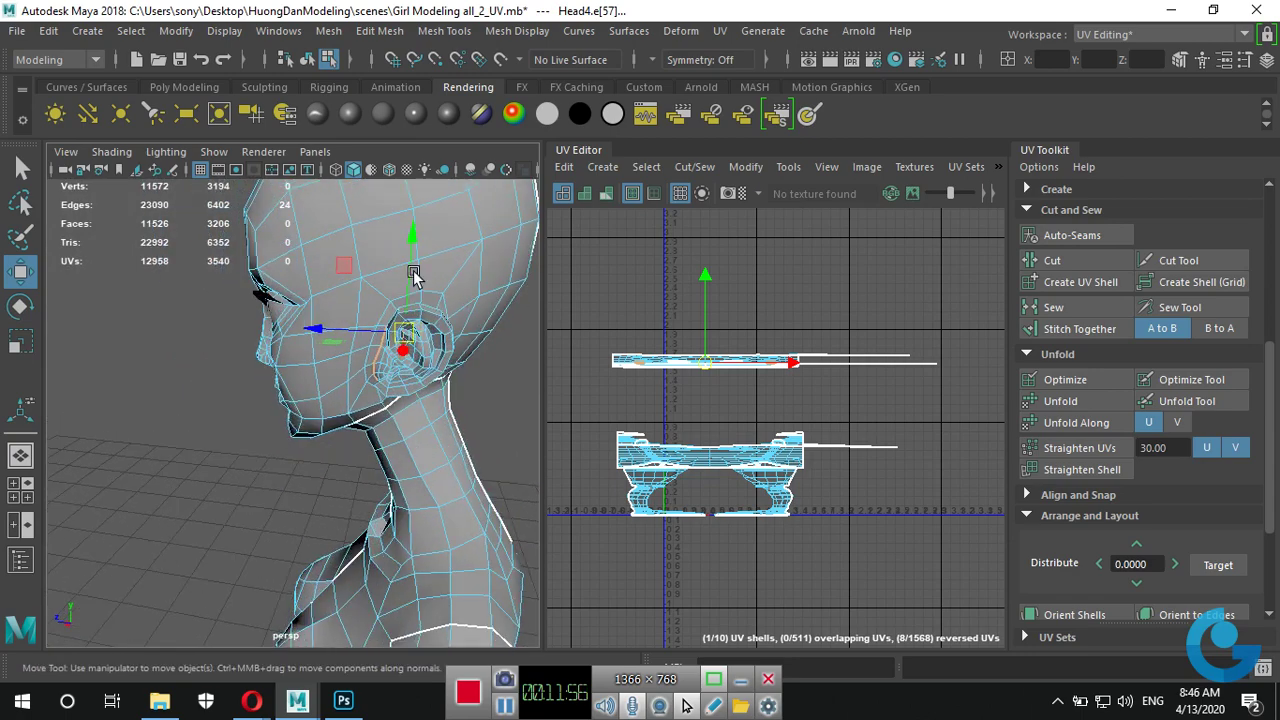
Widen the 3D viewport, turn on X-Ray, and close in on the chin and neck.
{"action": "left_click_drag", "start_coordinate": [598, 197], "coordinate": [667, 203]}
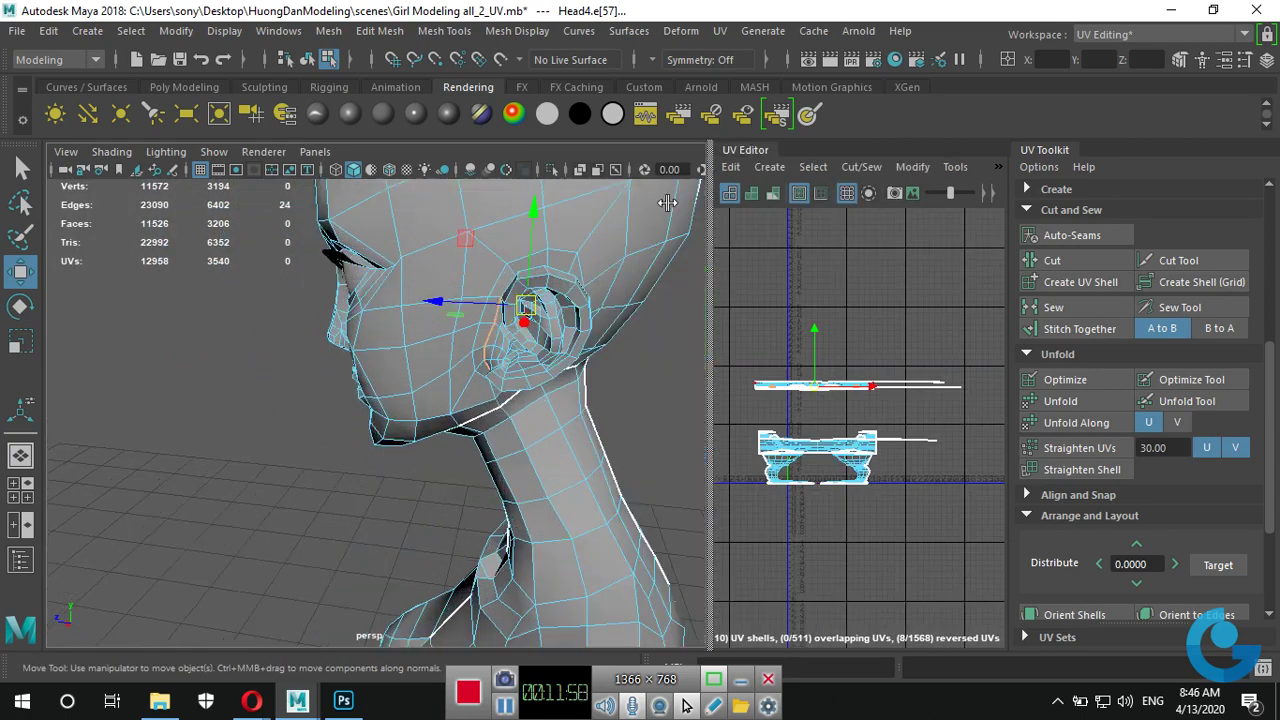
{"action": "left_click", "coordinate": [578, 172]}
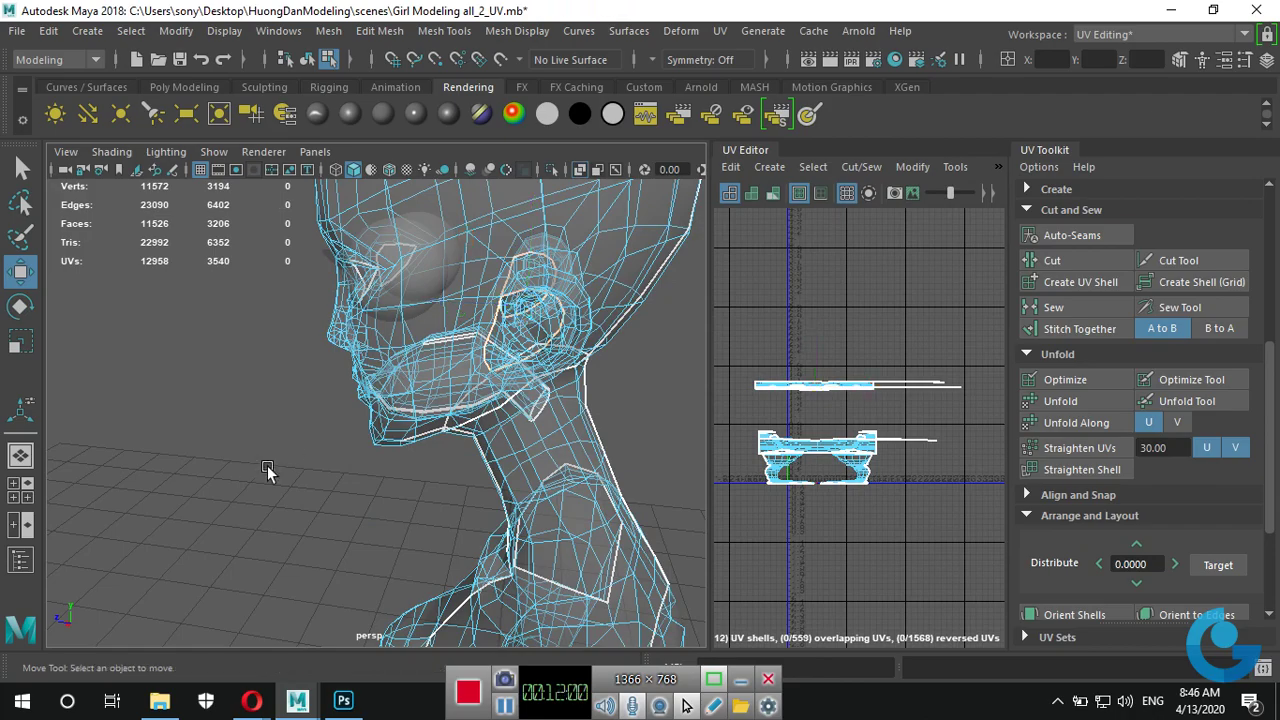
{"action": "left_click_drag", "start_coordinate": [267, 470], "coordinate": [416, 510], "text": "alt"}
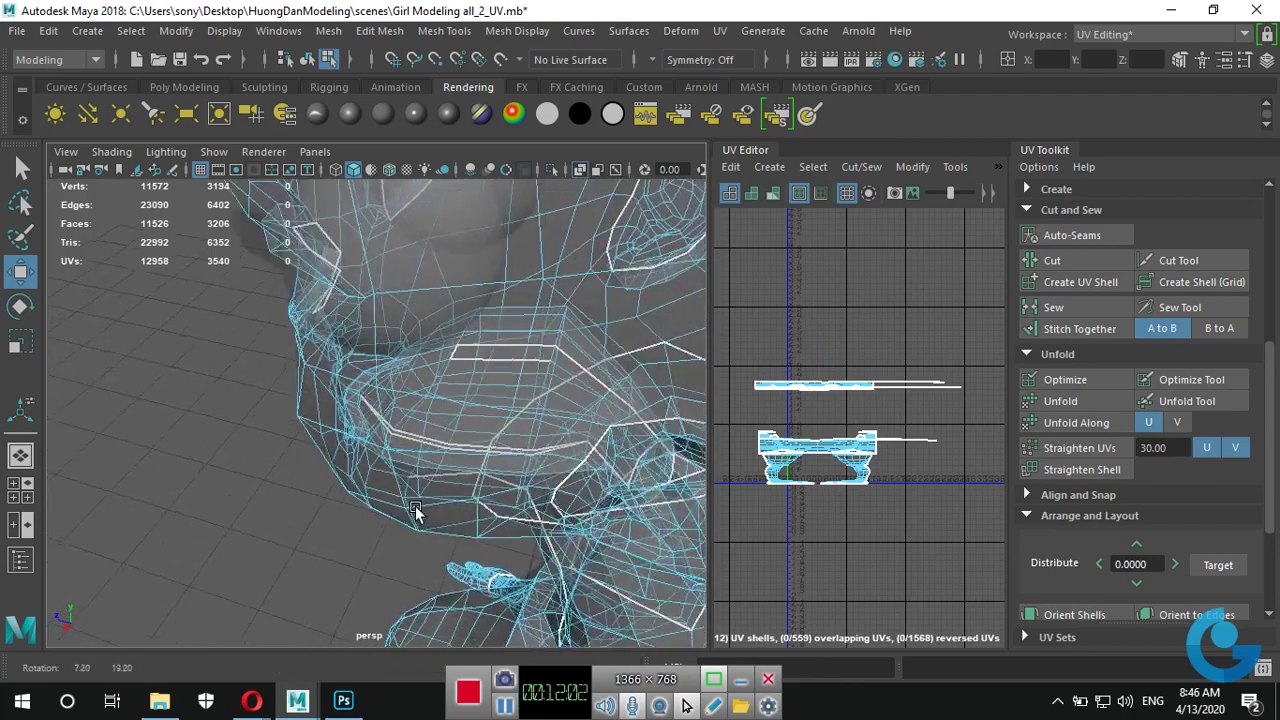
{"action": "mouse_move", "coordinate": [416, 510]}
{"action": "right_mouse_down", "text": "alt"}
{"action": "mouse_move", "coordinate": [399, 447]}
{"action": "mouse_move", "coordinate": [309, 457]}
{"action": "right_mouse_up", "text": "alt"}
{"action": "mouse_move", "coordinate": [314, 471]}
{"action": "left_mouse_down", "text": "alt"}
{"action": "mouse_move", "coordinate": [306, 497]}
{"action": "mouse_move", "coordinate": [400, 480]}
{"action": "left_mouse_up", "text": "alt"}
Select an edge under the chin, frame it, and orbit to a side view.
{"action": "left_click", "coordinate": [340, 420]}
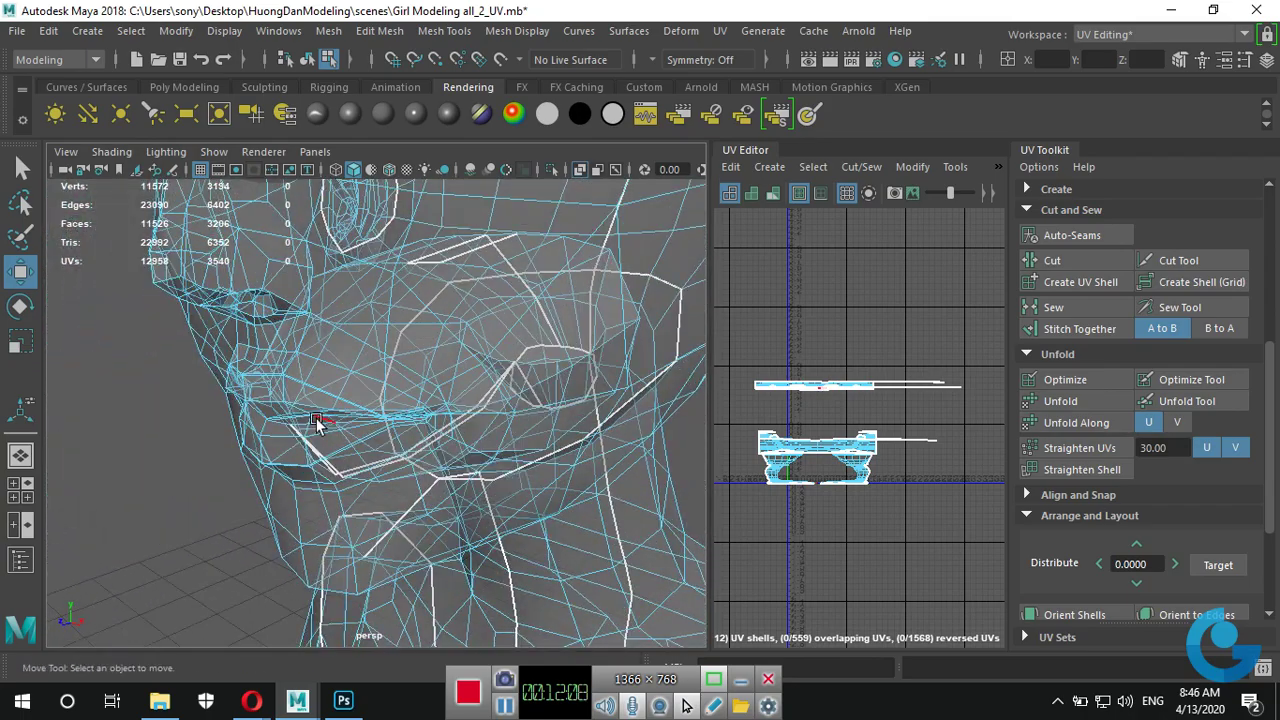
{"action": "left_click", "coordinate": [305, 425]}
{"action": "left_click_drag", "start_coordinate": [305, 425], "coordinate": [383, 420], "text": "alt"}
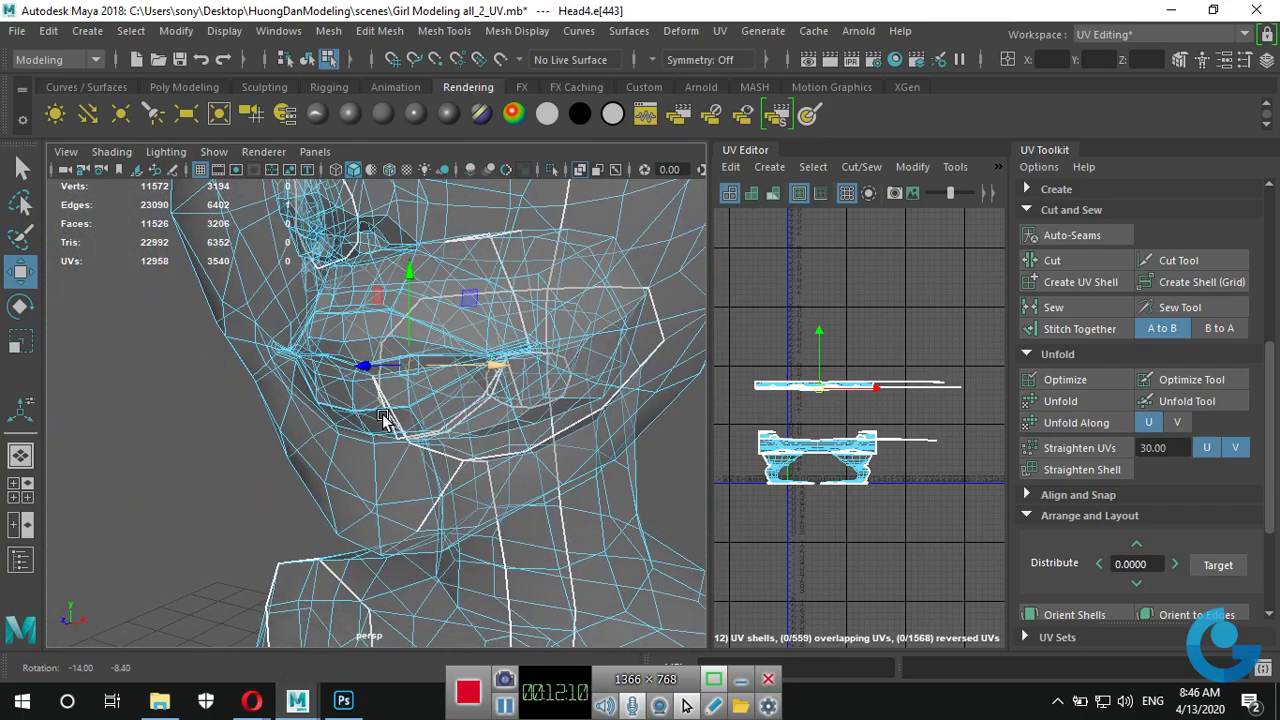
{"action": "left_click", "coordinate": [383, 373]}
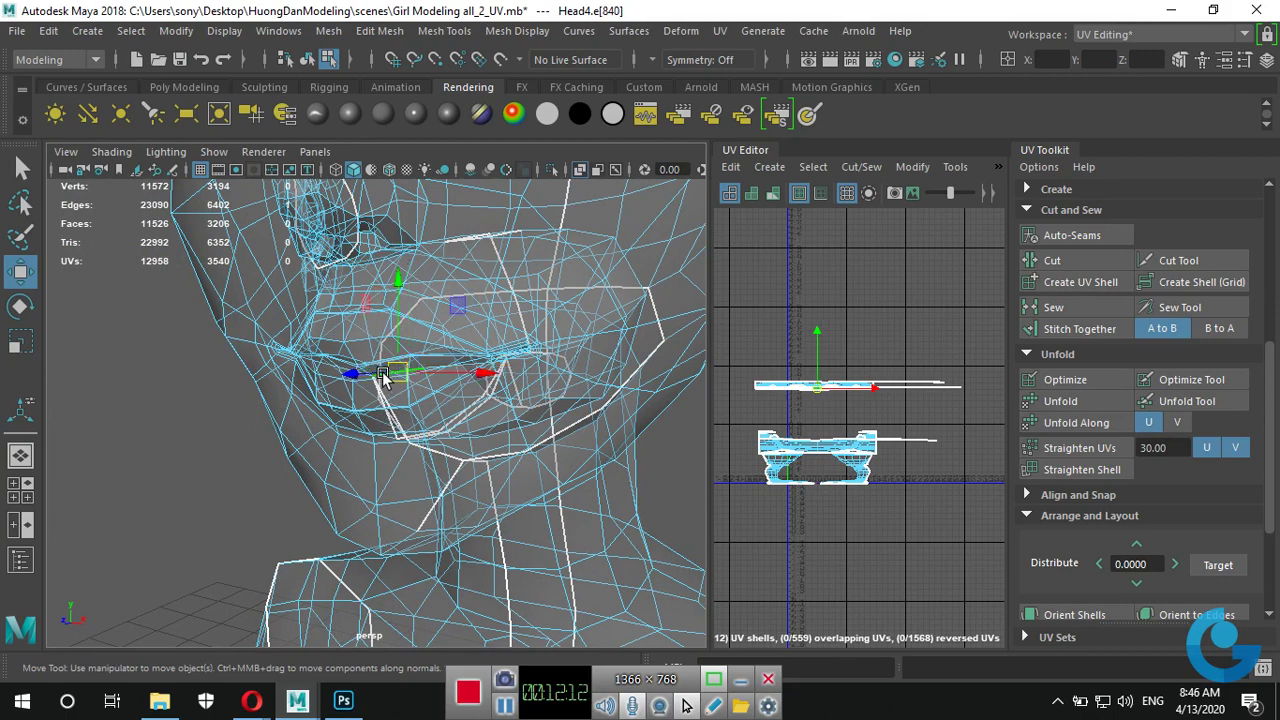
{"action": "key", "text": "f"}
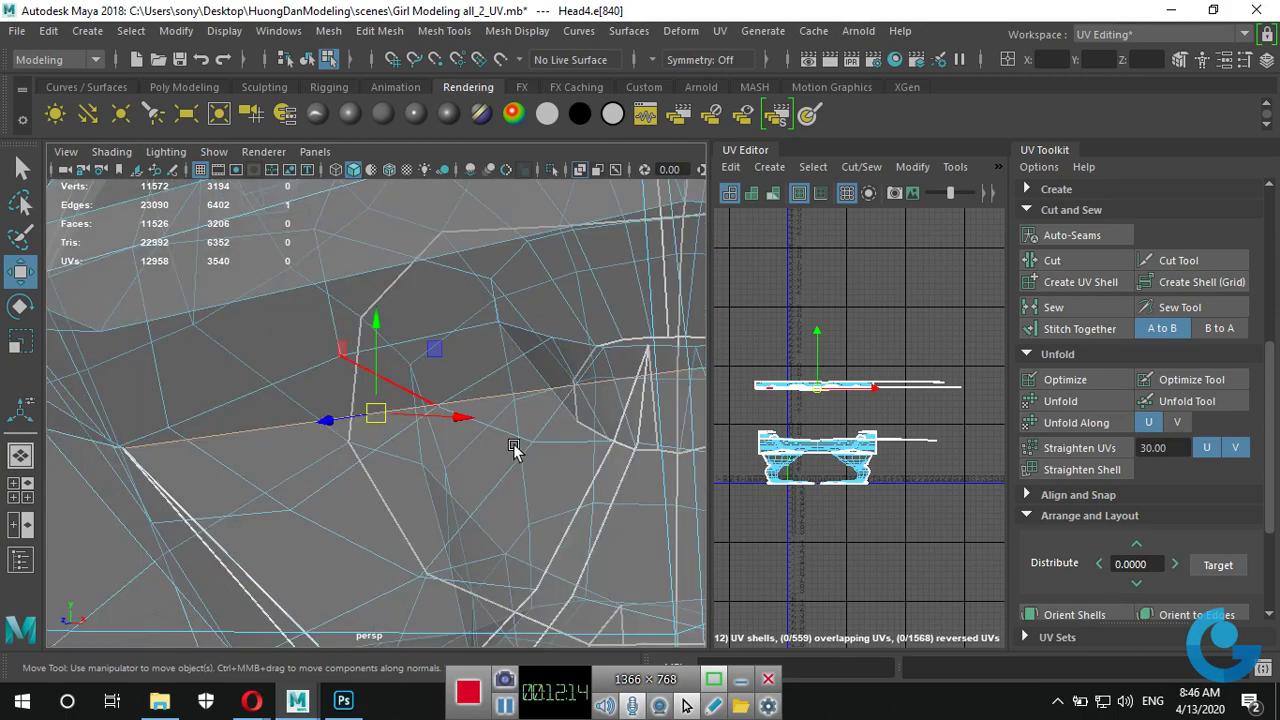
{"action": "mouse_move", "coordinate": [463, 465]}
{"action": "left_mouse_down", "text": "alt"}
{"action": "mouse_move", "coordinate": [417, 486]}
{"action": "mouse_move", "coordinate": [296, 477]}
{"action": "left_mouse_up", "text": "alt"}
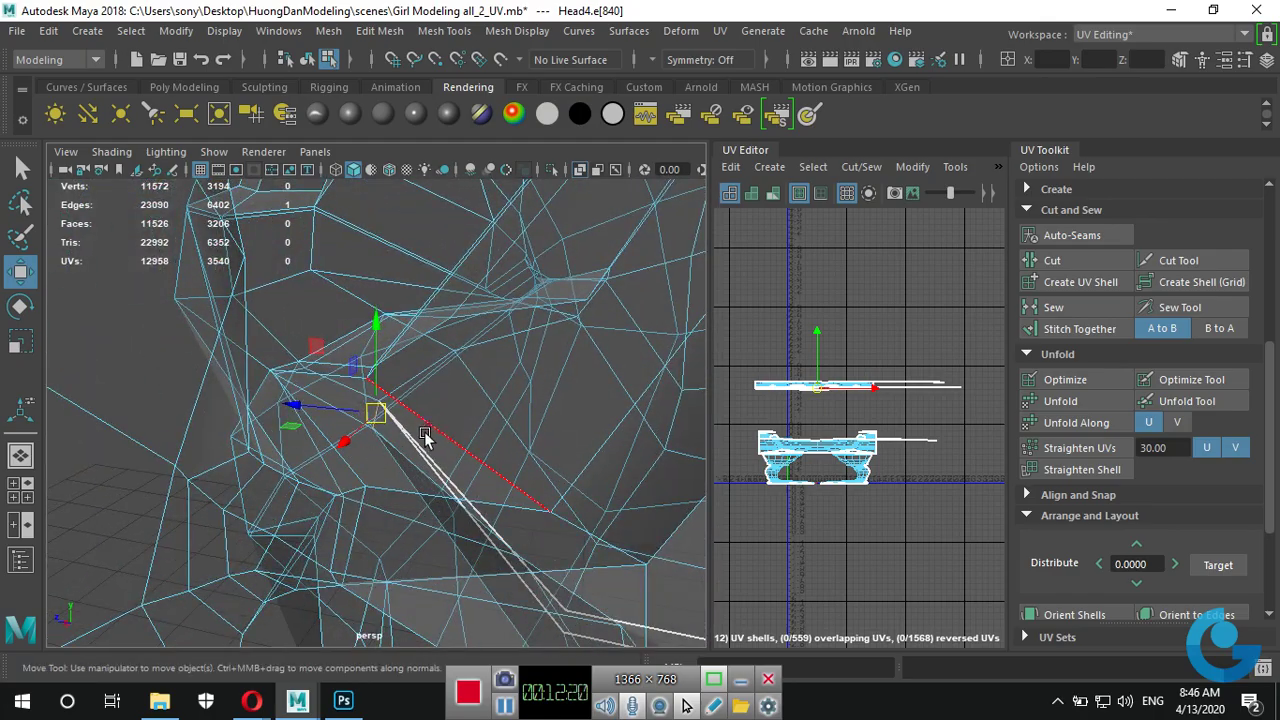
{"action": "mouse_move", "coordinate": [424, 431]}
{"action": "left_mouse_down", "text": "alt"}
{"action": "mouse_move", "coordinate": [463, 450]}
{"action": "mouse_move", "coordinate": [430, 470]}
{"action": "mouse_move", "coordinate": [395, 460]}
{"action": "mouse_move", "coordinate": [492, 465]}
{"action": "mouse_move", "coordinate": [471, 460]}
{"action": "mouse_move", "coordinate": [556, 427]}
{"action": "mouse_move", "coordinate": [523, 457]}
{"action": "mouse_move", "coordinate": [603, 487]}
{"action": "left_mouse_up", "text": "alt"}
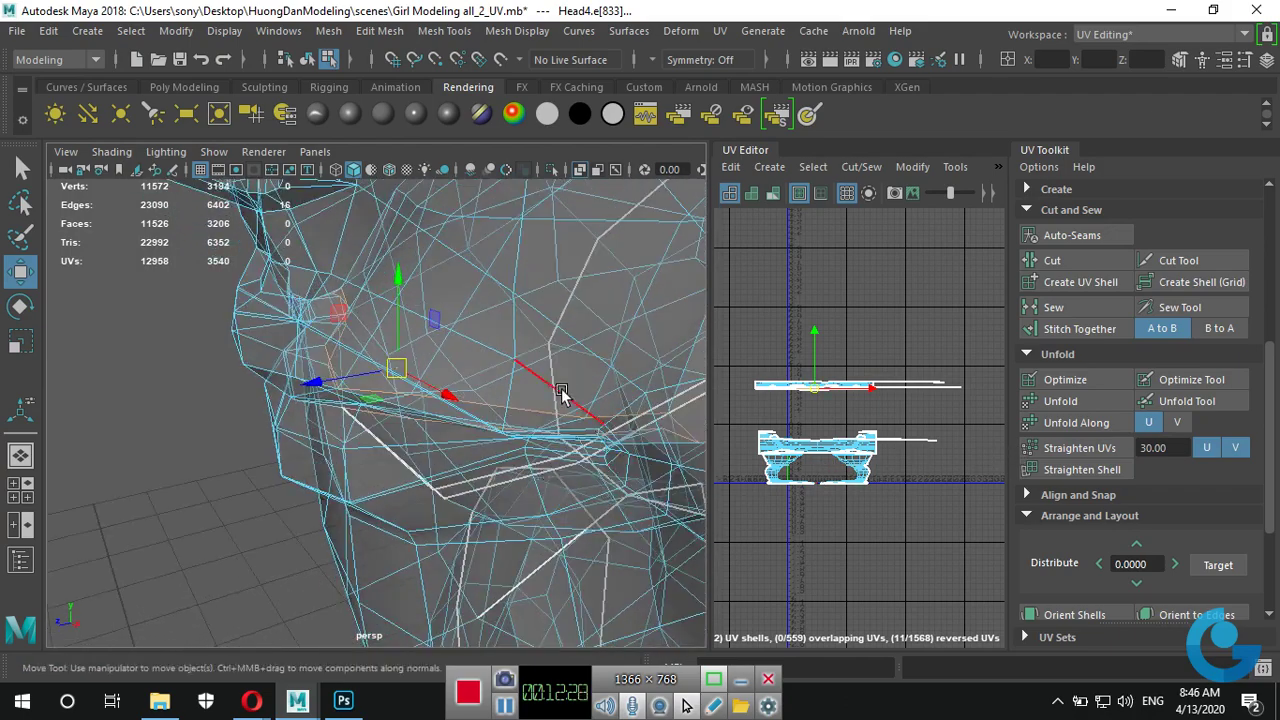
{"action": "mouse_move", "coordinate": [562, 392]}
{"action": "left_mouse_down", "text": "alt"}
{"action": "mouse_move", "coordinate": [557, 449]}
{"action": "mouse_move", "coordinate": [514, 434]}
{"action": "mouse_move", "coordinate": [524, 415]}
{"action": "mouse_move", "coordinate": [453, 422]}
{"action": "mouse_move", "coordinate": [443, 445]}
{"action": "mouse_move", "coordinate": [362, 421]}
{"action": "left_mouse_up", "text": "alt"}
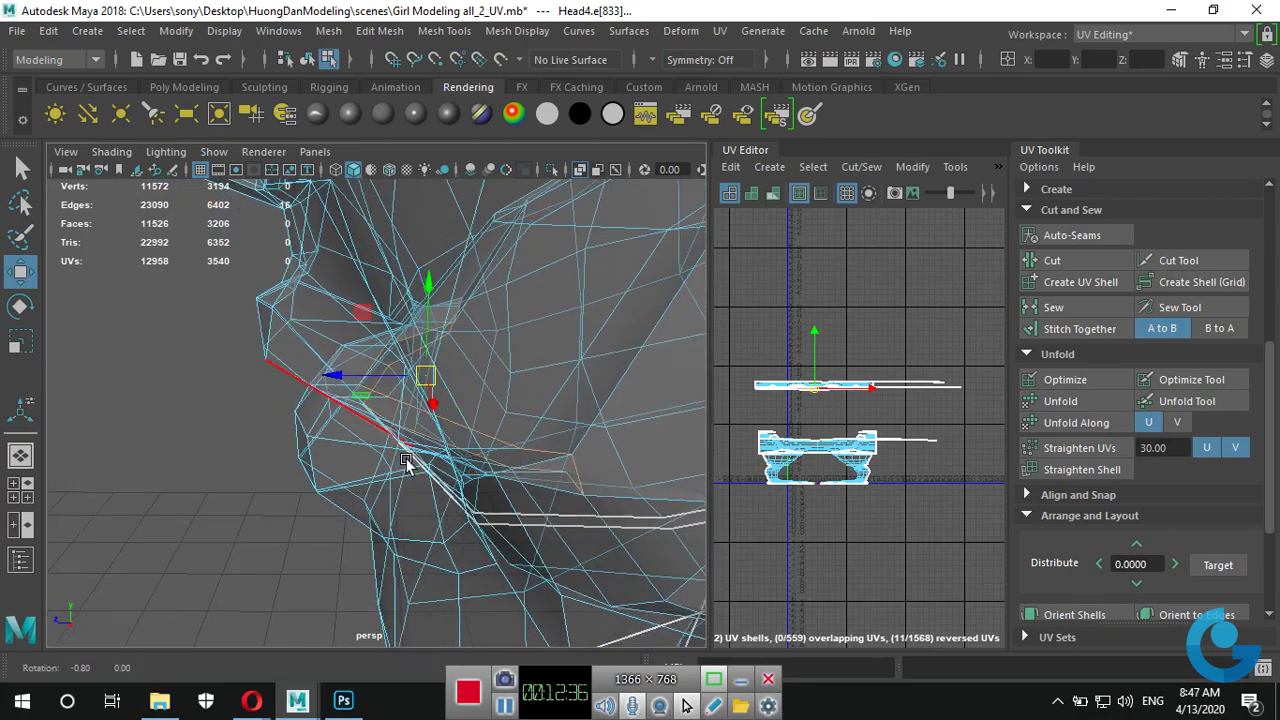
{"action": "mouse_move", "coordinate": [406, 458]}
{"action": "left_mouse_down", "text": "alt"}
{"action": "mouse_move", "coordinate": [497, 437]}
{"action": "mouse_move", "coordinate": [350, 440]}
{"action": "mouse_move", "coordinate": [287, 391]}
{"action": "left_mouse_up", "text": "alt"}
Select the chin edge loop and inspect it from several angles.
{"action": "double_click", "coordinate": [287, 391]}
{"action": "right_click_drag", "start_coordinate": [287, 391], "coordinate": [511, 440], "text": "alt"}
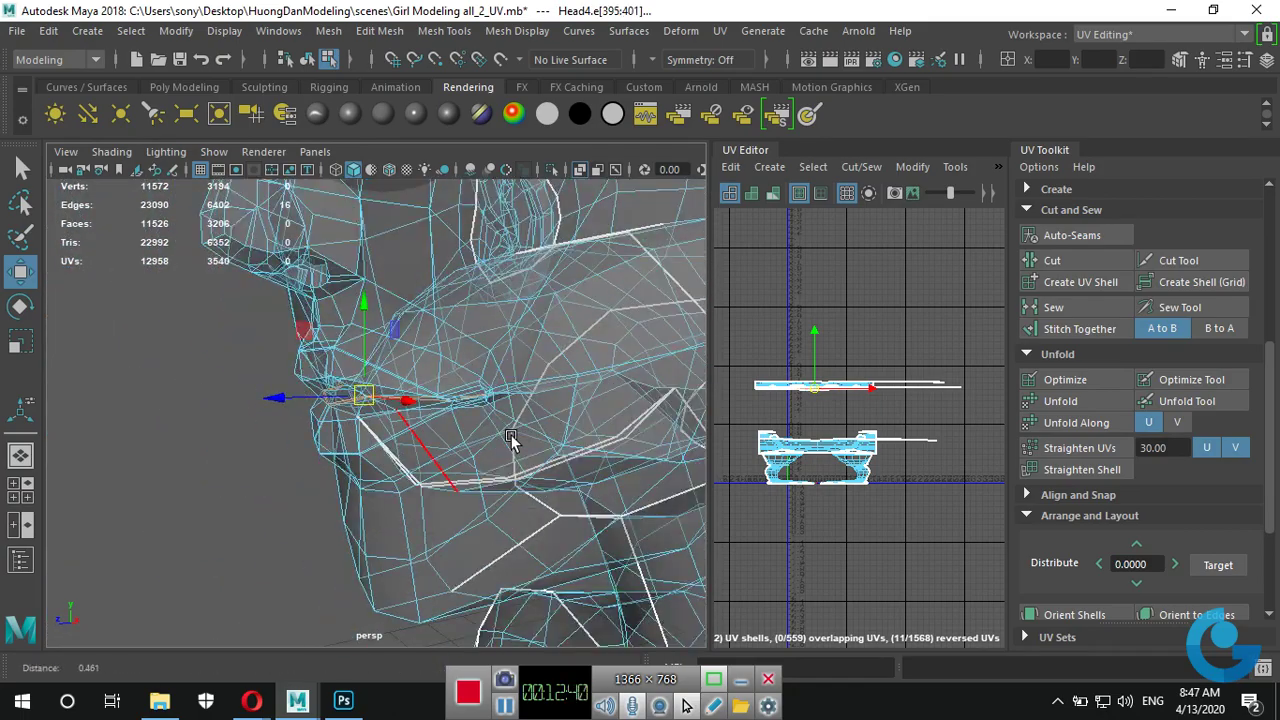
{"action": "mouse_move", "coordinate": [511, 440]}
{"action": "left_mouse_down", "text": "alt"}
{"action": "mouse_move", "coordinate": [467, 478]}
{"action": "mouse_move", "coordinate": [477, 515]}
{"action": "mouse_move", "coordinate": [518, 485]}
{"action": "mouse_move", "coordinate": [373, 478]}
{"action": "left_mouse_up", "text": "alt"}
{"action": "right_click_drag", "start_coordinate": [373, 478], "coordinate": [461, 455], "text": "alt"}
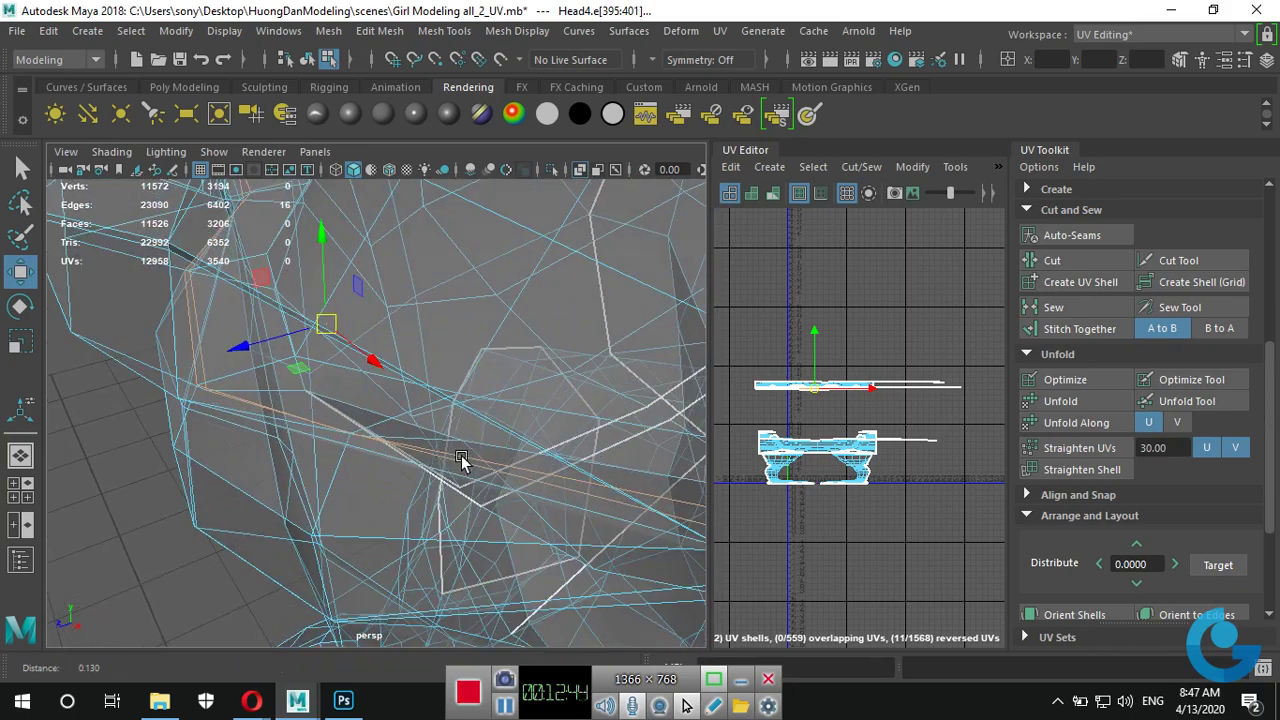
{"action": "mouse_move", "coordinate": [352, 390]}
{"action": "left_mouse_down", "text": "alt"}
{"action": "mouse_move", "coordinate": [356, 377]}
{"action": "mouse_move", "coordinate": [278, 311]}
{"action": "left_mouse_up", "text": "alt"}
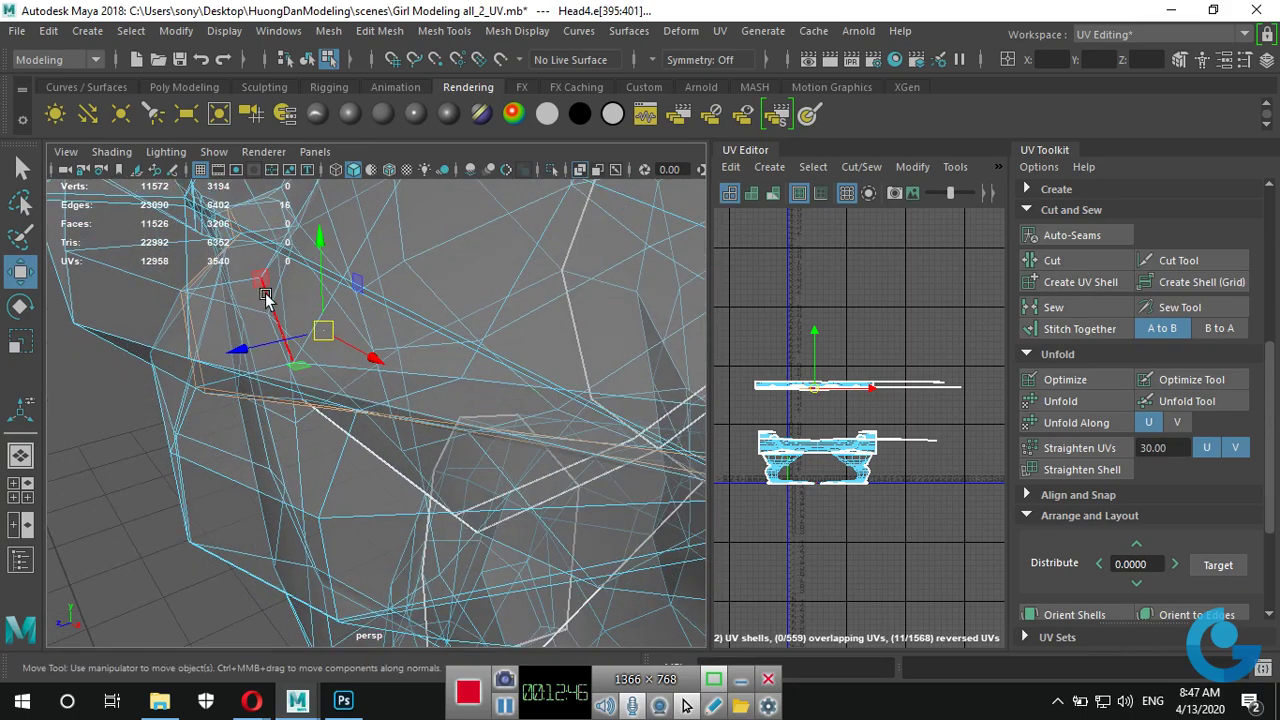
{"action": "scroll", "coordinate": [504, 448], "scroll_direction": "down", "scroll_amount": 3}
{"action": "mouse_move", "coordinate": [504, 448]}
{"action": "left_mouse_down", "text": "alt"}
{"action": "mouse_move", "coordinate": [523, 466]}
{"action": "mouse_move", "coordinate": [654, 343]}
{"action": "mouse_move", "coordinate": [700, 370]}
{"action": "mouse_move", "coordinate": [740, 368]}
{"action": "left_mouse_up", "text": "alt"}
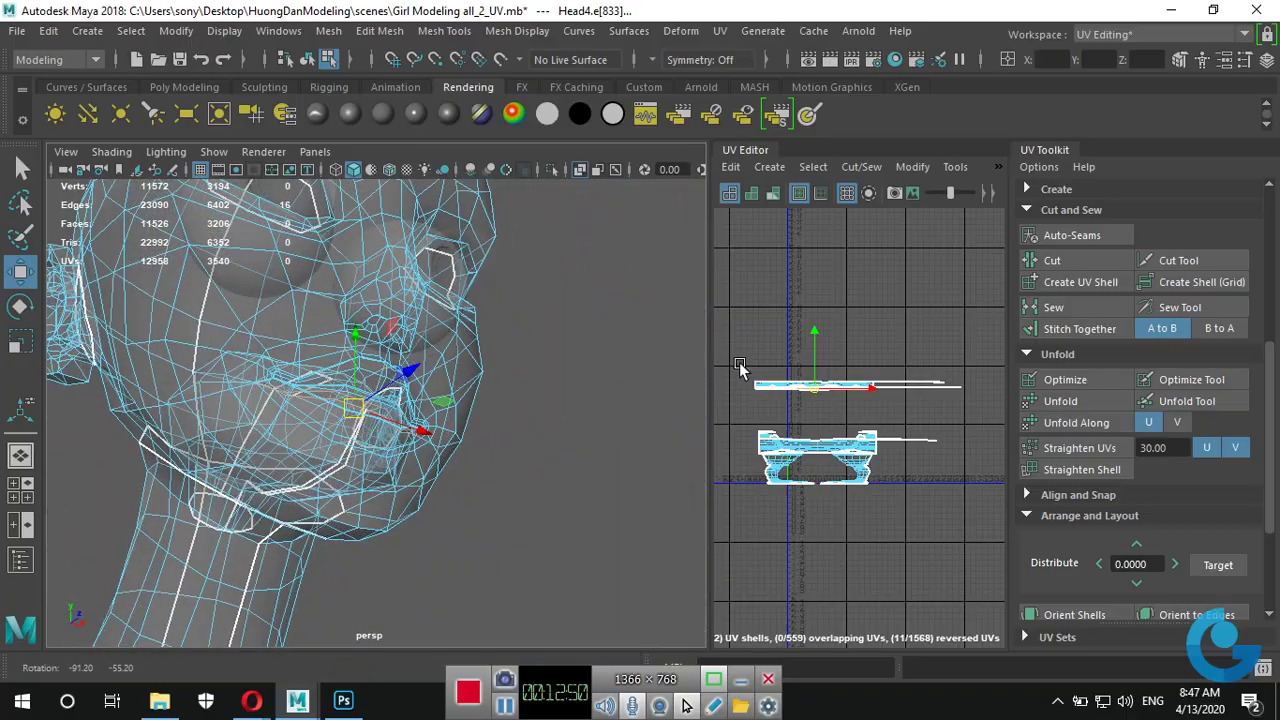
{"action": "mouse_move", "coordinate": [307, 513]}
{"action": "left_mouse_down", "text": "alt"}
{"action": "mouse_move", "coordinate": [285, 506]}
{"action": "mouse_move", "coordinate": [479, 475]}
{"action": "mouse_move", "coordinate": [317, 512]}
{"action": "mouse_move", "coordinate": [420, 450]}
{"action": "left_mouse_up", "text": "alt"}
{"action": "scroll", "coordinate": [537, 420], "scroll_direction": "up", "scroll_amount": 3}
{"action": "left_click_drag", "start_coordinate": [537, 420], "coordinate": [445, 460], "text": "alt"}
Select chin edge loop e[395:401] and Cut the UVs along it, making 13 shells.
{"action": "double_click", "coordinate": [263, 385]}
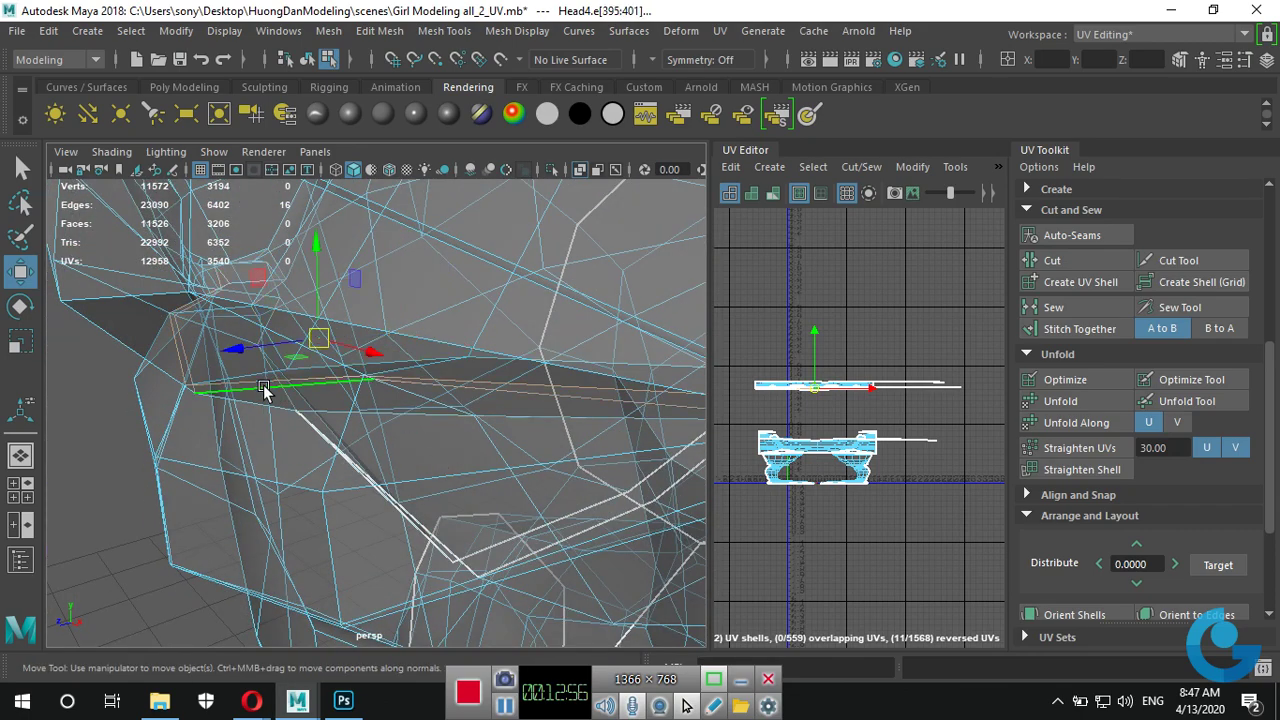
{"action": "scroll", "coordinate": [263, 385], "scroll_direction": "down", "scroll_amount": 5}
{"action": "left_click_drag", "start_coordinate": [420, 420], "coordinate": [510, 427], "text": "alt"}
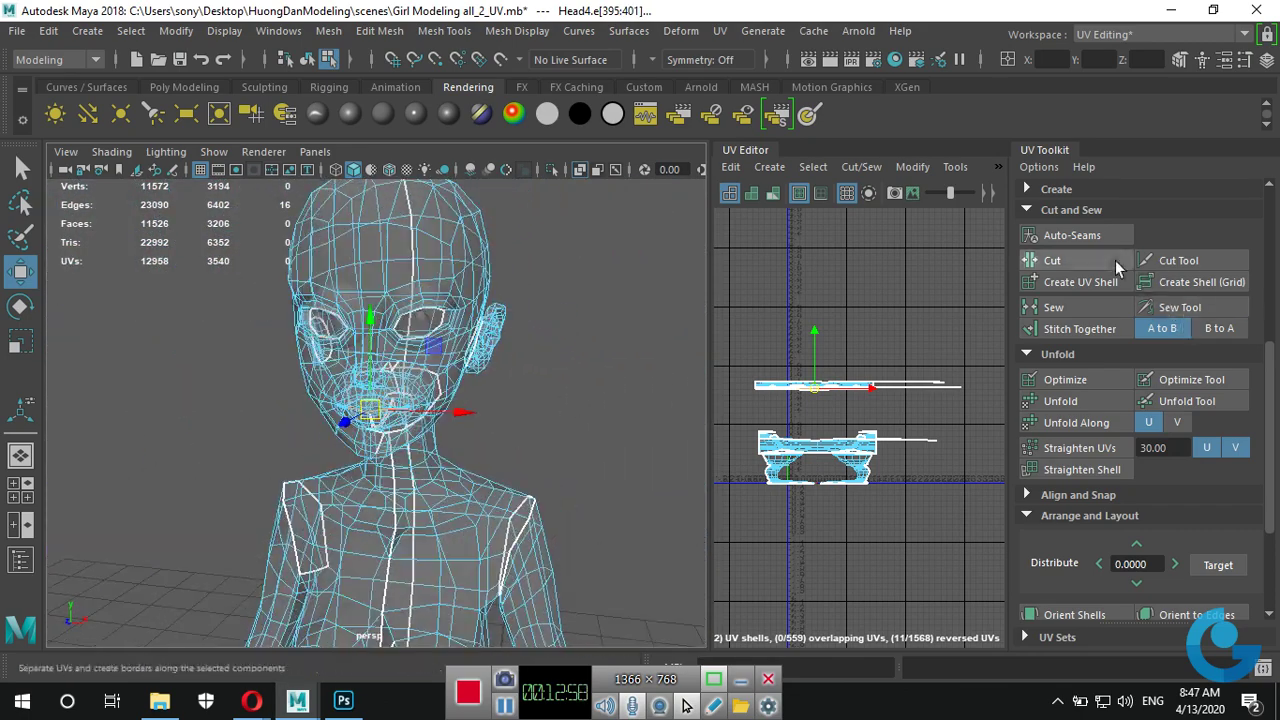
{"action": "left_click", "coordinate": [1080, 257]}
Turn X-Ray off and orbit around the head to inspect the new seams.
{"action": "mouse_move", "coordinate": [640, 423]}
{"action": "left_mouse_down", "text": "alt"}
{"action": "mouse_move", "coordinate": [415, 463]}
{"action": "mouse_move", "coordinate": [353, 403]}
{"action": "left_mouse_up", "text": "alt"}
{"action": "mouse_move", "coordinate": [416, 447]}
{"action": "left_mouse_down", "text": "alt"}
{"action": "mouse_move", "coordinate": [536, 401]}
{"action": "mouse_move", "coordinate": [560, 420]}
{"action": "mouse_move", "coordinate": [700, 390]}
{"action": "left_mouse_up", "text": "alt"}
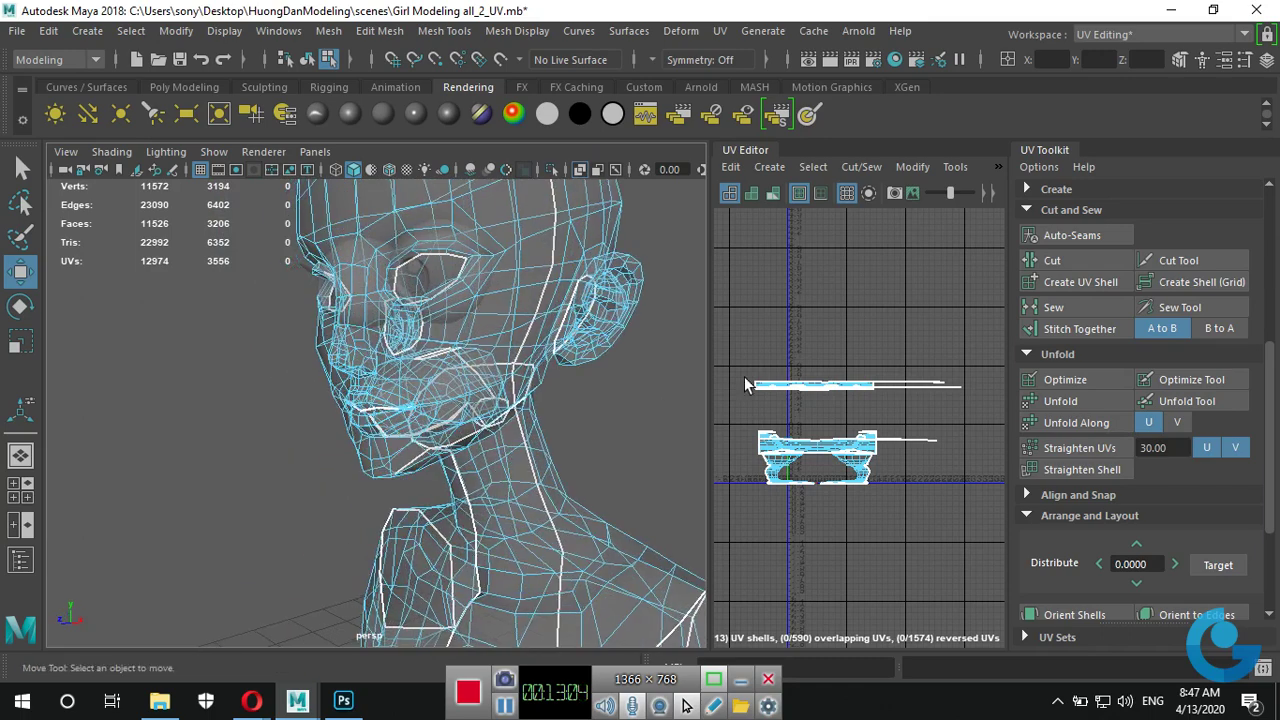
{"action": "left_click", "coordinate": [565, 172]}
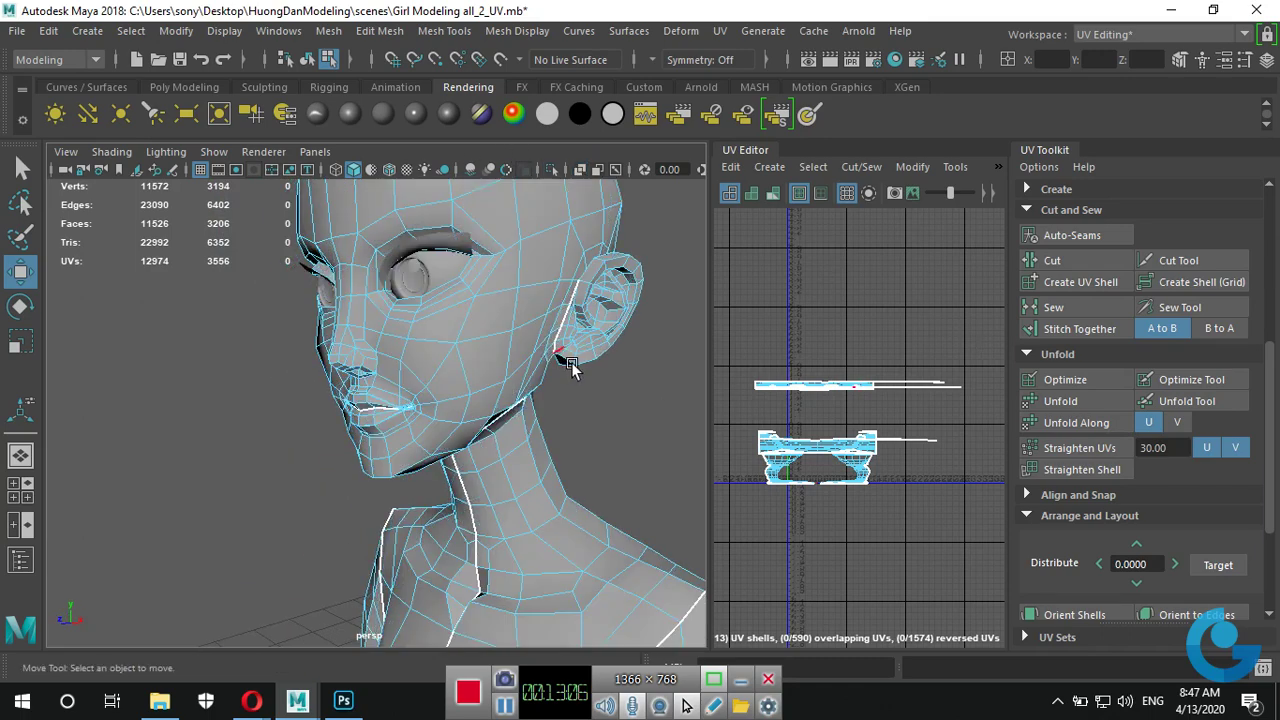
{"action": "mouse_move", "coordinate": [575, 369]}
{"action": "left_mouse_down", "text": "alt"}
{"action": "mouse_move", "coordinate": [500, 365]}
{"action": "mouse_move", "coordinate": [454, 487]}
{"action": "mouse_move", "coordinate": [550, 380]}
{"action": "mouse_move", "coordinate": [469, 532]}
{"action": "left_mouse_up", "text": "alt"}
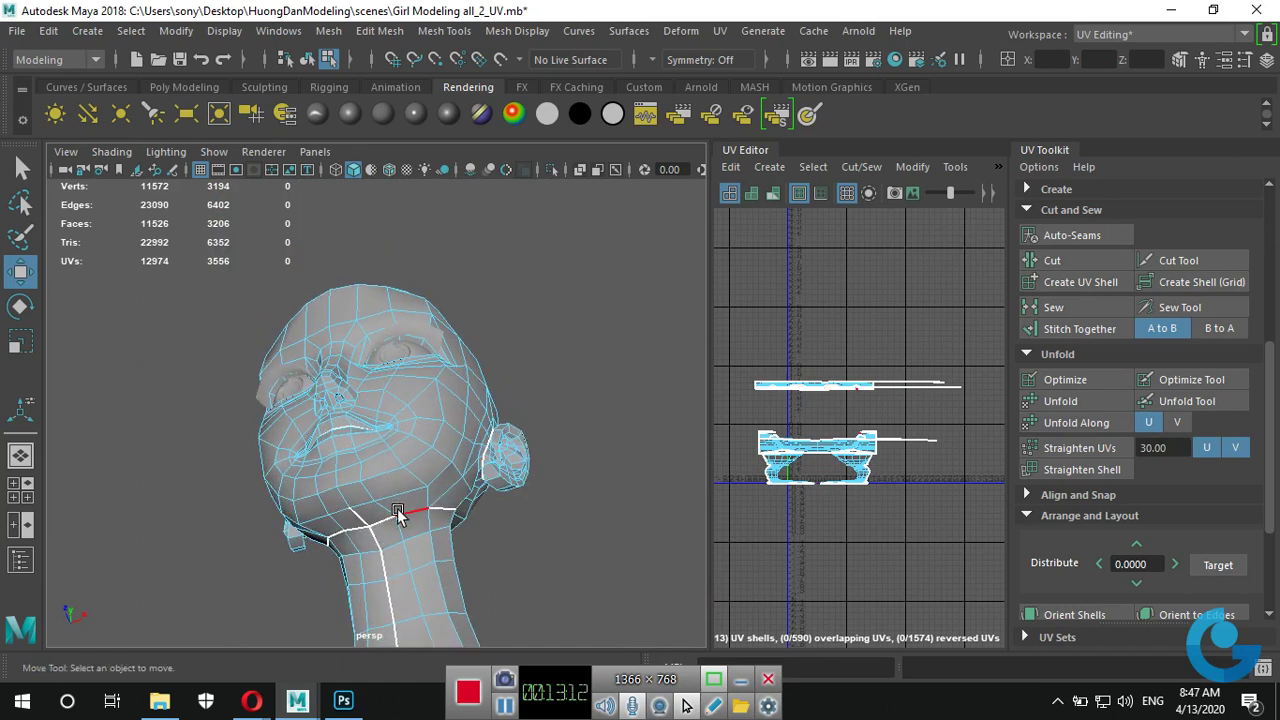
{"action": "mouse_move", "coordinate": [357, 517]}
{"action": "left_mouse_down", "text": "alt"}
{"action": "mouse_move", "coordinate": [409, 554]}
{"action": "mouse_move", "coordinate": [496, 468]}
{"action": "mouse_move", "coordinate": [560, 440]}
{"action": "mouse_move", "coordinate": [496, 507]}
{"action": "left_mouse_up", "text": "alt"}
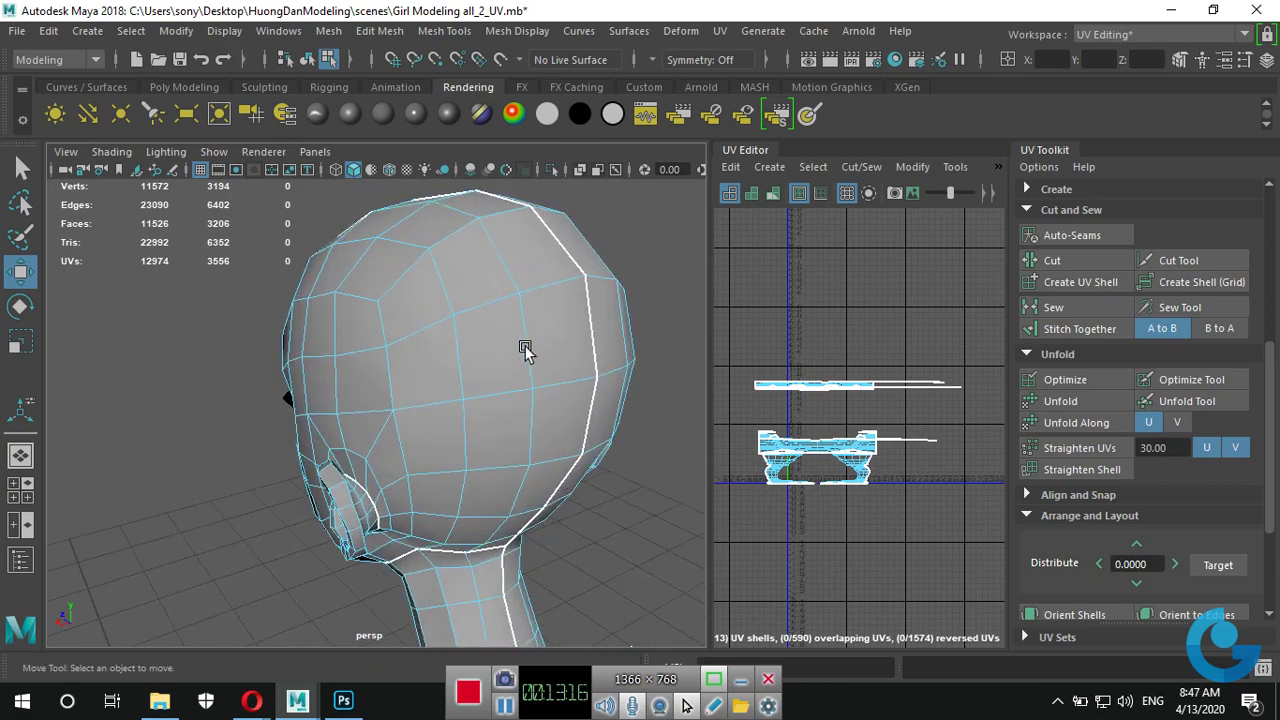
{"action": "mouse_move", "coordinate": [525, 348]}
{"action": "left_mouse_down", "text": "alt"}
{"action": "mouse_move", "coordinate": [517, 455]}
{"action": "mouse_move", "coordinate": [578, 481]}
{"action": "mouse_move", "coordinate": [628, 452]}
{"action": "left_mouse_up", "text": "alt"}
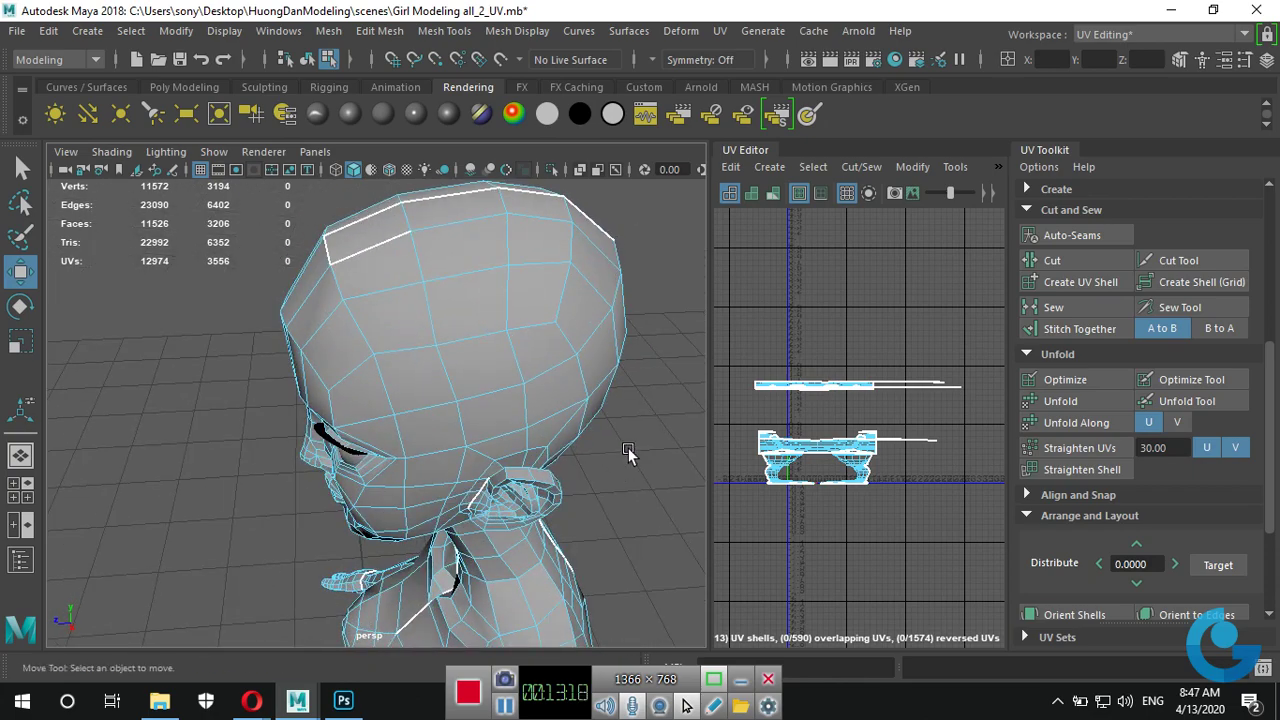
Pull back to a full-body front view and select the character body as an object.
{"action": "right_click_drag", "start_coordinate": [628, 452], "coordinate": [368, 445], "text": "alt"}
{"action": "mouse_move", "coordinate": [557, 519]}
{"action": "left_mouse_down", "text": "alt"}
{"action": "mouse_move", "coordinate": [514, 439]}
{"action": "mouse_move", "coordinate": [360, 470]}
{"action": "left_mouse_up", "text": "alt"}
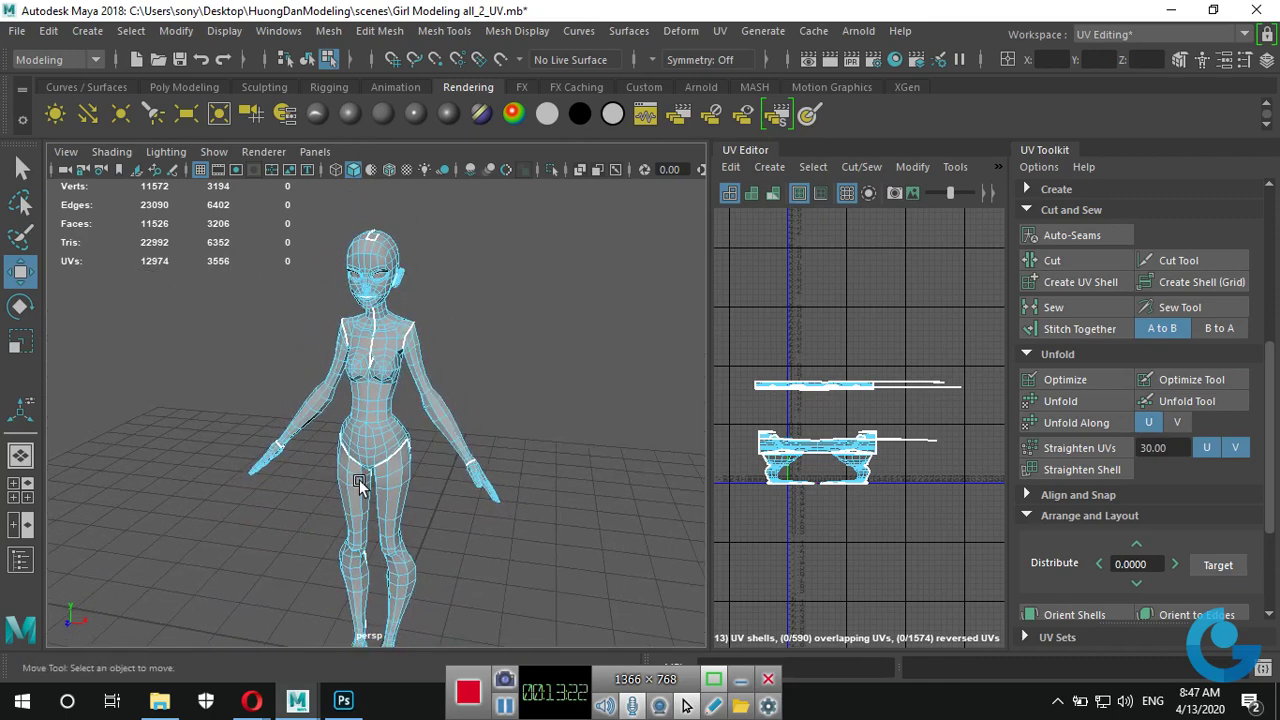
{"action": "right_click_drag", "start_coordinate": [365, 190], "coordinate": [470, 157]}
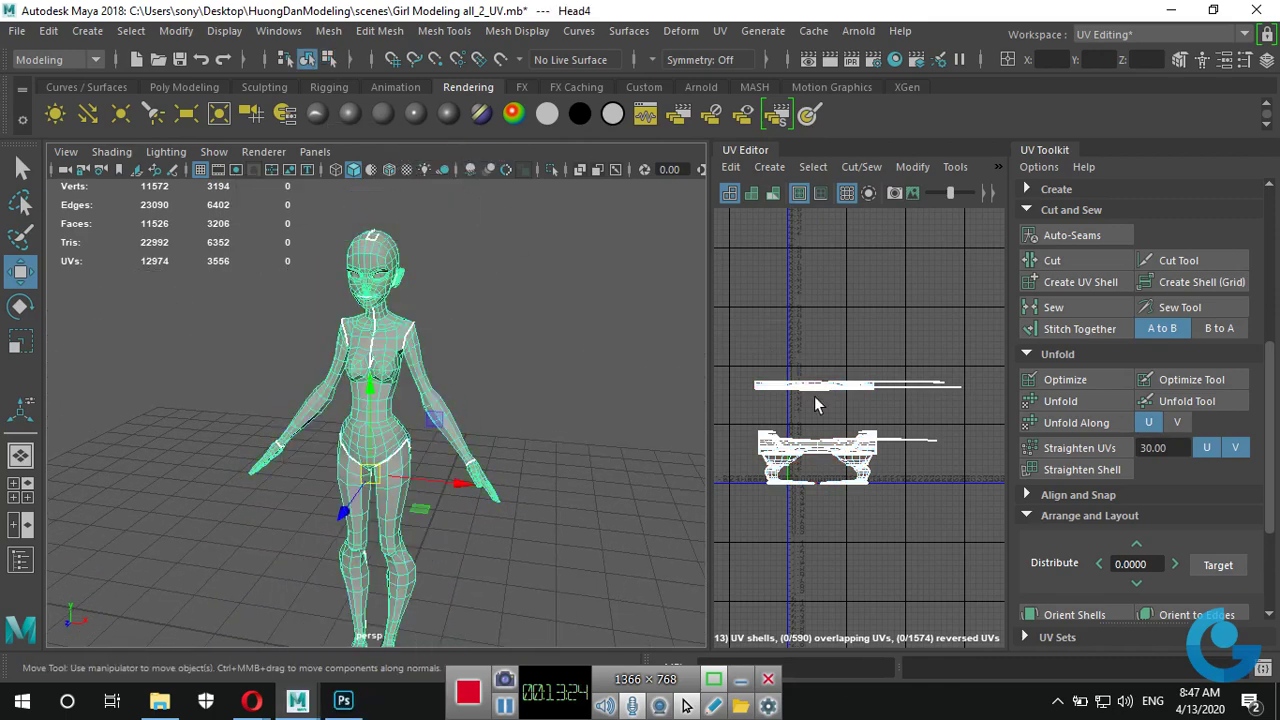
Enlarge the UV Editor, select all UVs of the 13 shells, and Unfold them.
{"action": "left_click_drag", "start_coordinate": [712, 338], "coordinate": [340, 345]}
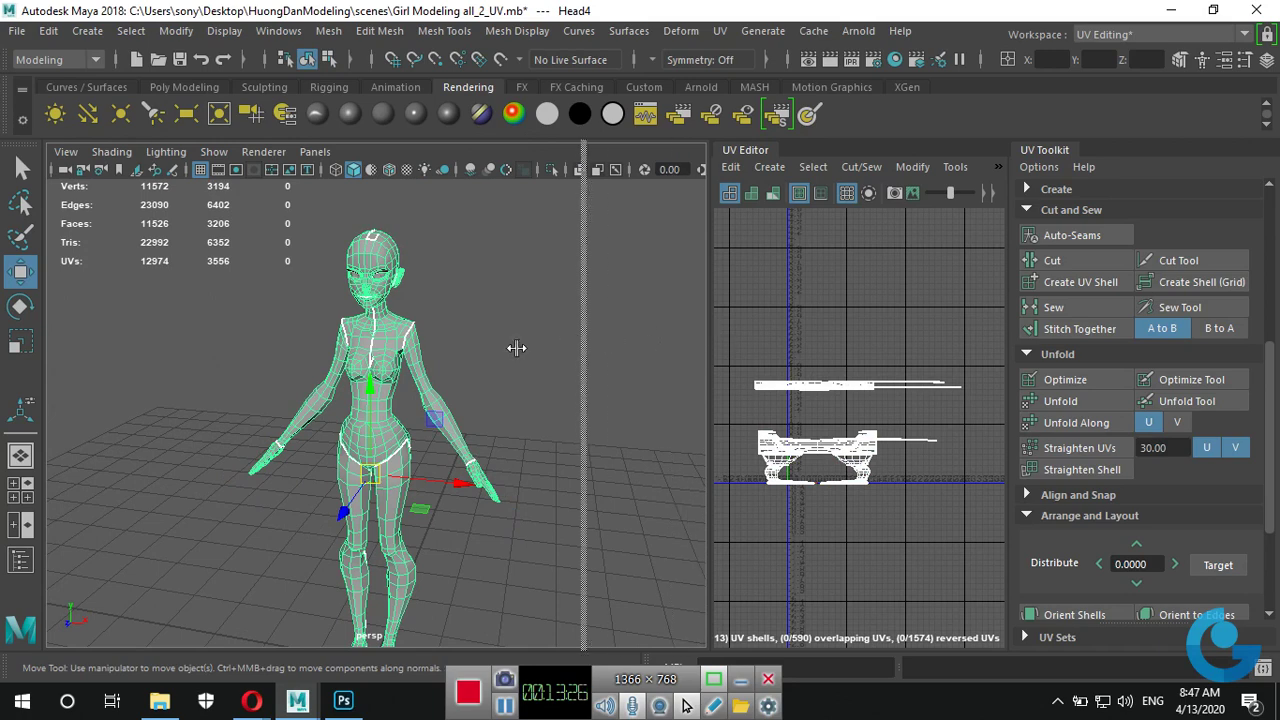
{"action": "right_click", "coordinate": [606, 415]}
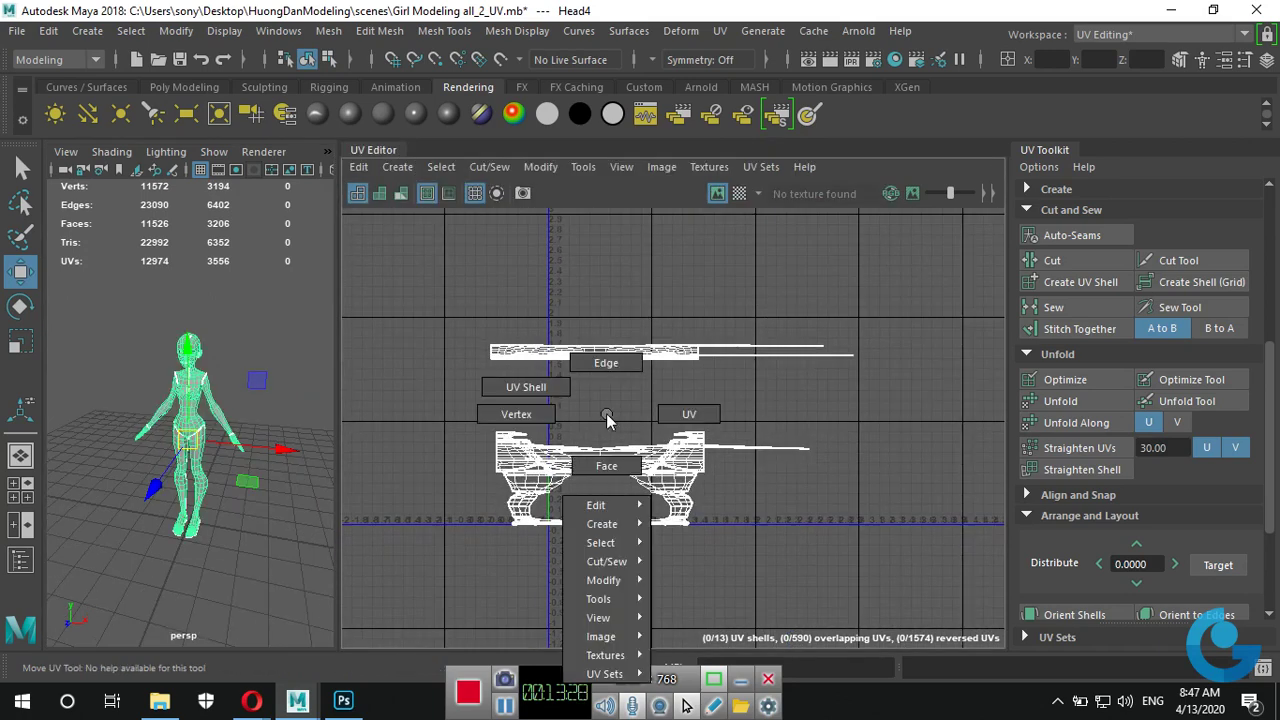
{"action": "left_click", "coordinate": [659, 418]}
{"action": "left_click_drag", "start_coordinate": [446, 304], "coordinate": [907, 560]}
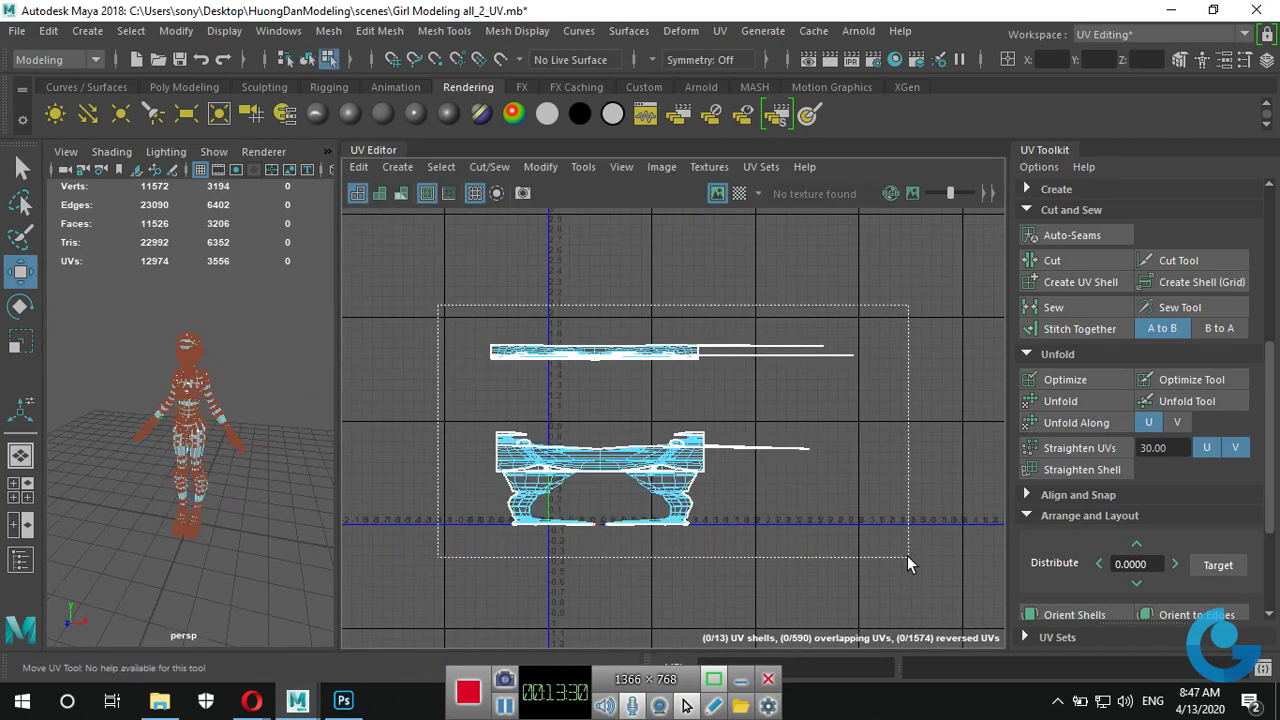
{"action": "left_click", "coordinate": [1064, 402]}
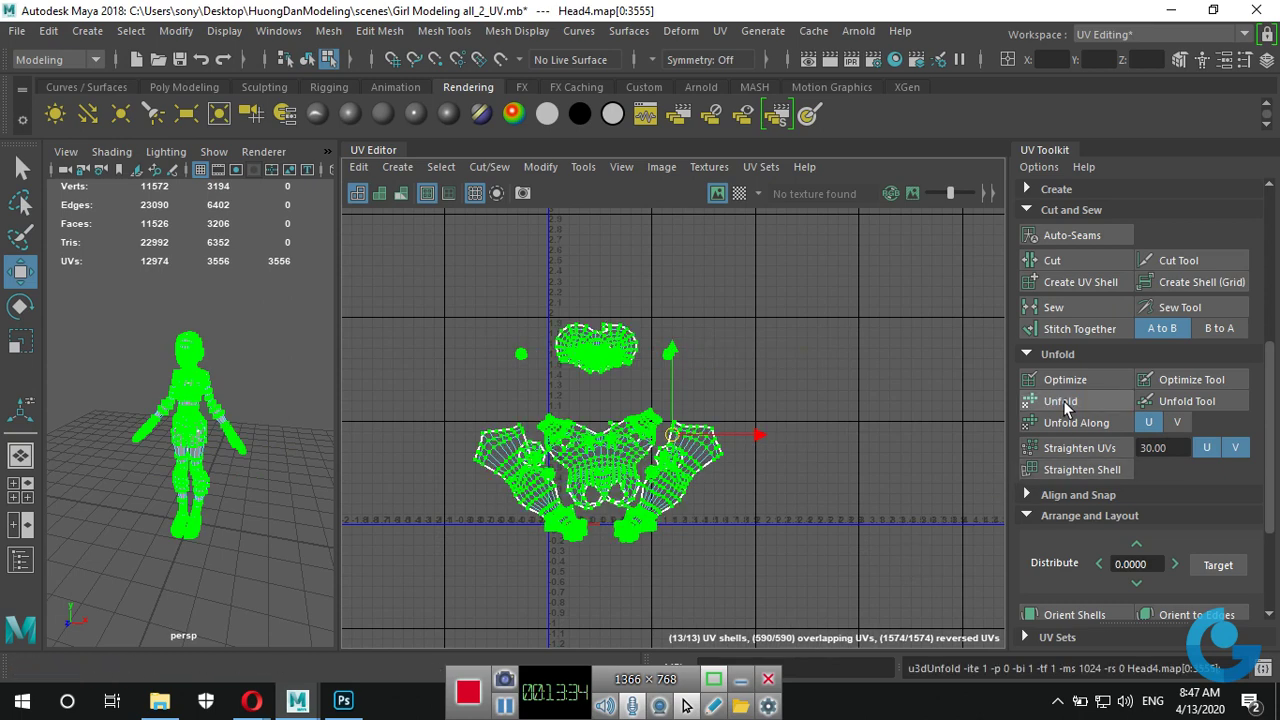
Clear the UV selection and frame all unfolded shells in the UV Editor.
{"action": "left_click", "coordinate": [693, 525]}
{"action": "key", "text": "f"}
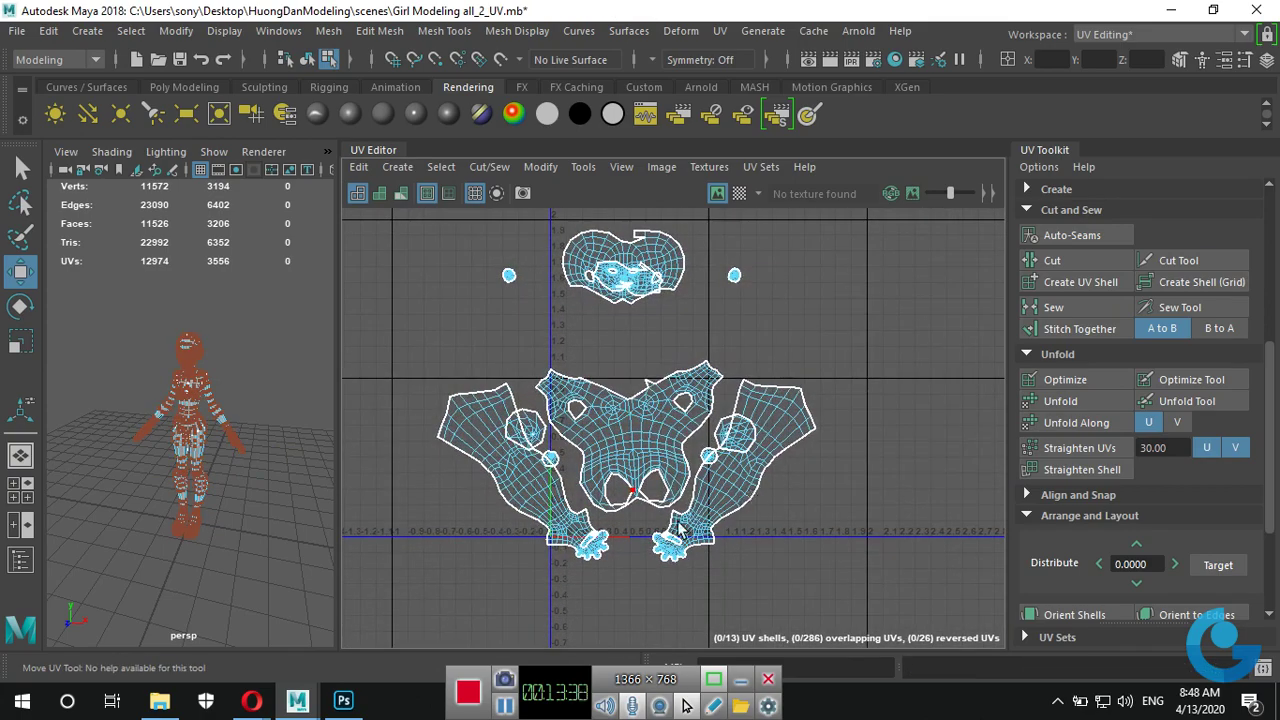
{"action": "scroll", "coordinate": [678, 527], "scroll_direction": "up", "scroll_amount": 3}
{"action": "scroll", "coordinate": [647, 398], "scroll_direction": "down", "scroll_amount": 1}
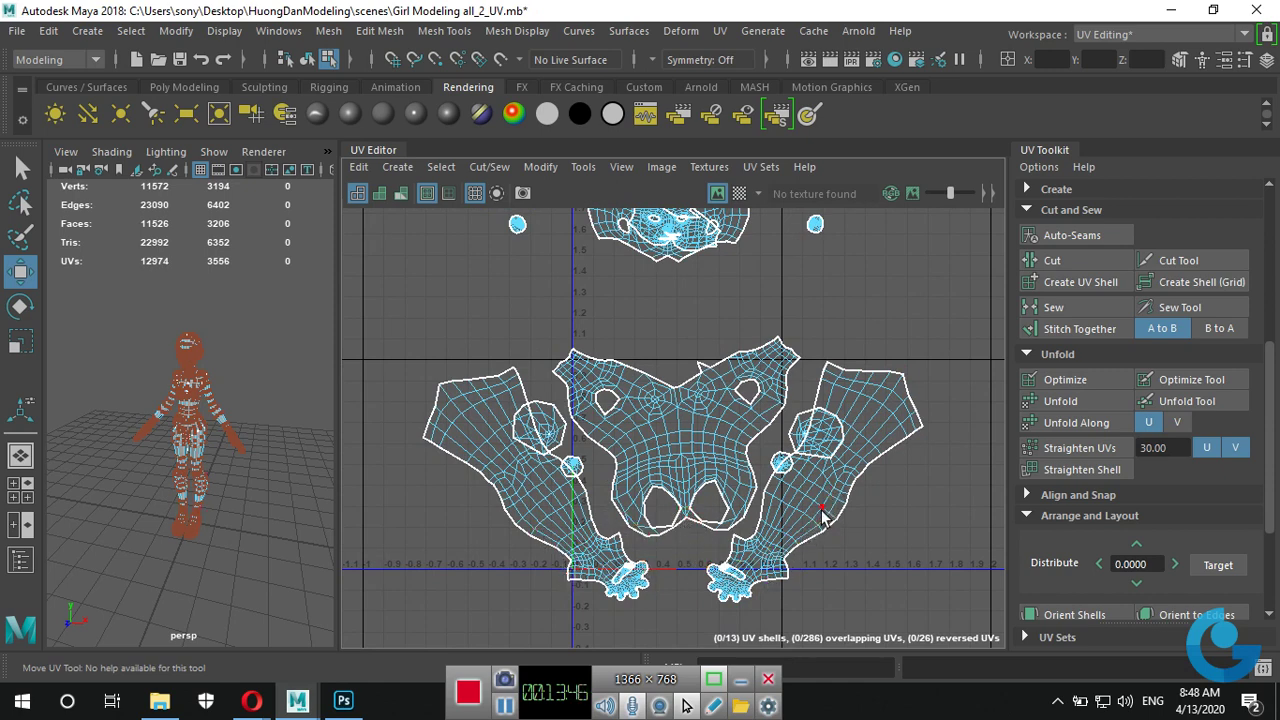
Switch to UV Shell selection and drag the head UV shell to the left.
{"action": "scroll", "coordinate": [822, 515], "scroll_direction": "up", "scroll_amount": 1}
{"action": "scroll", "coordinate": [822, 515], "scroll_direction": "down", "scroll_amount": 2}
{"action": "scroll", "coordinate": [822, 515], "scroll_direction": "up", "scroll_amount": 1}
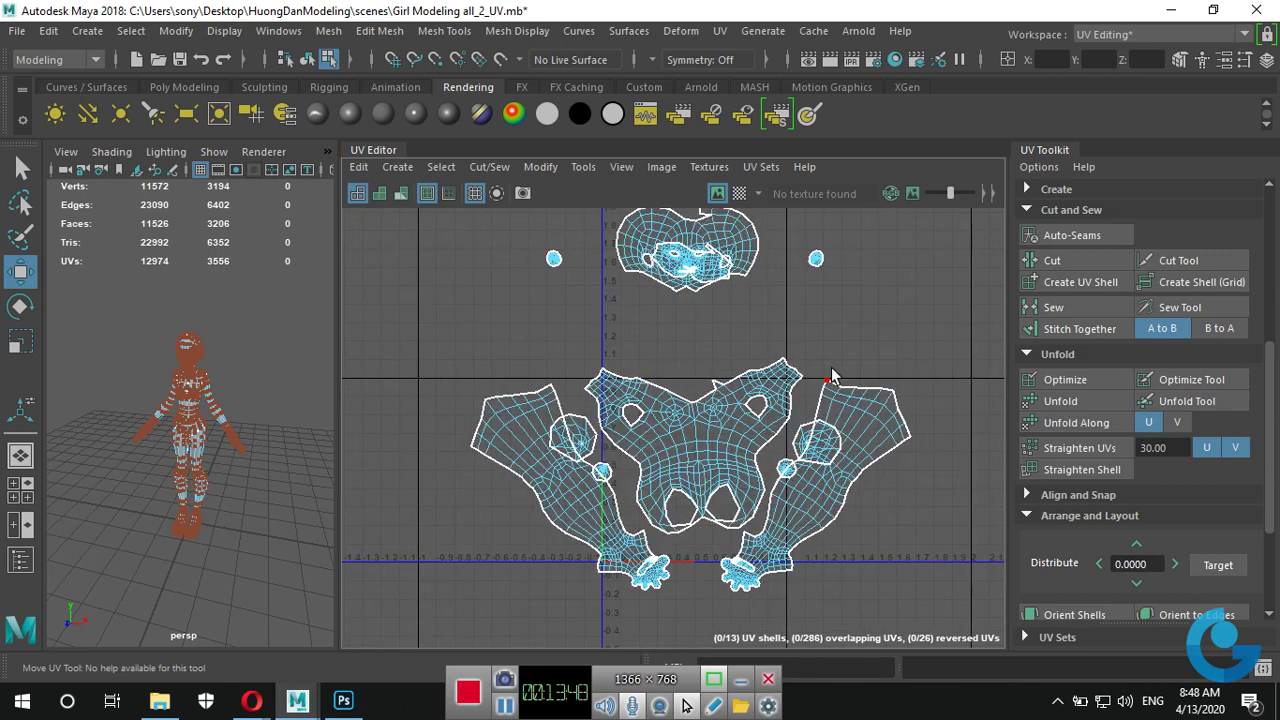
{"action": "right_click_drag", "start_coordinate": [597, 520], "coordinate": [506, 442]}
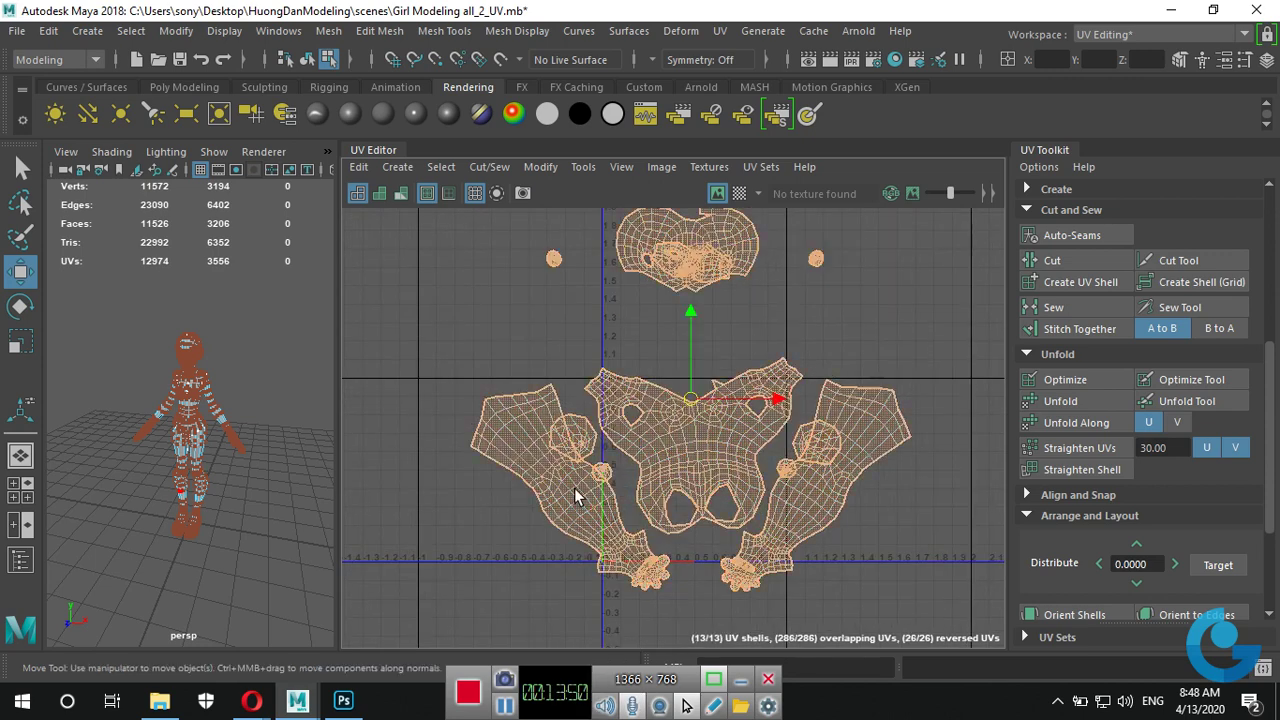
{"action": "left_click", "coordinate": [566, 505]}
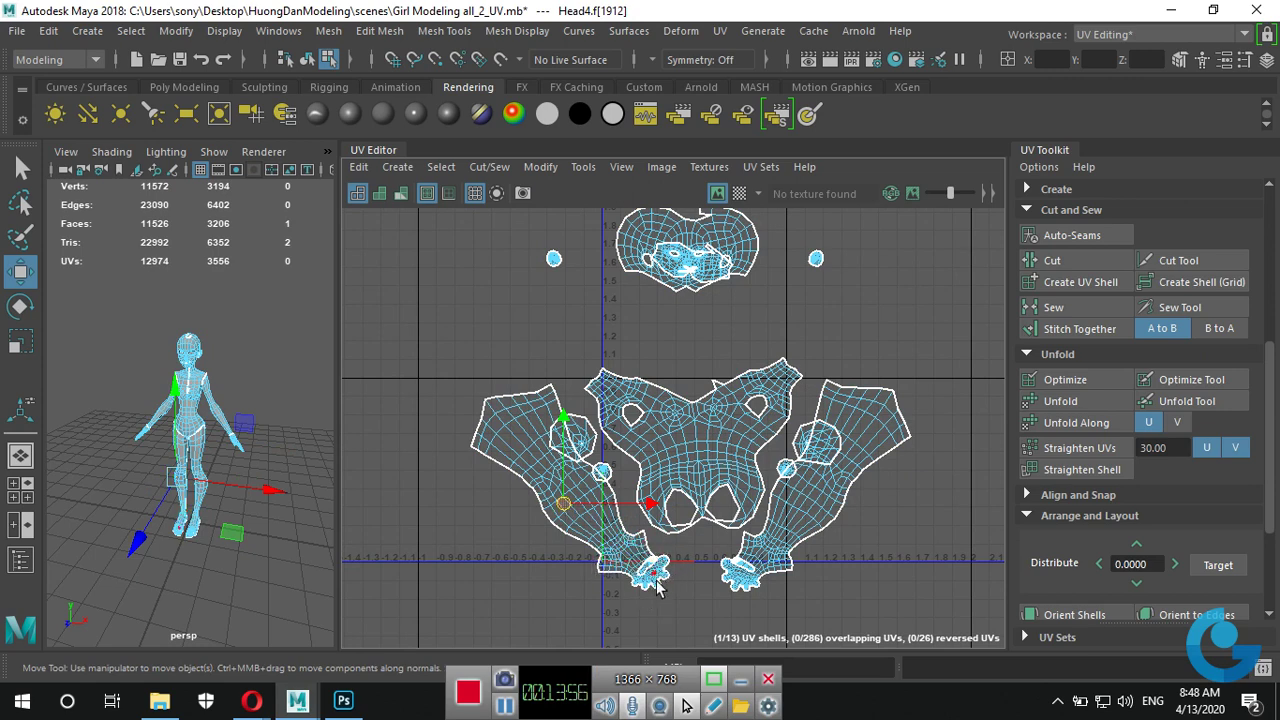
{"action": "left_click", "coordinate": [706, 252]}
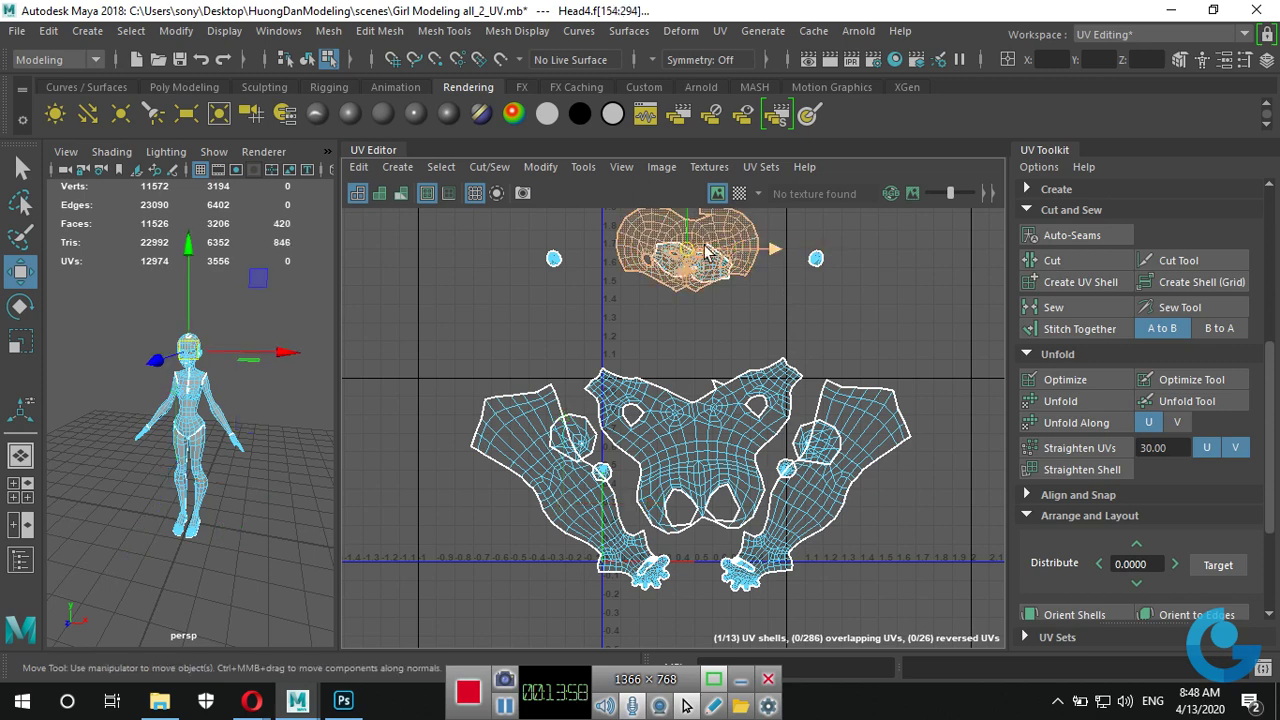
{"action": "left_click_drag", "start_coordinate": [688, 255], "coordinate": [545, 330]}
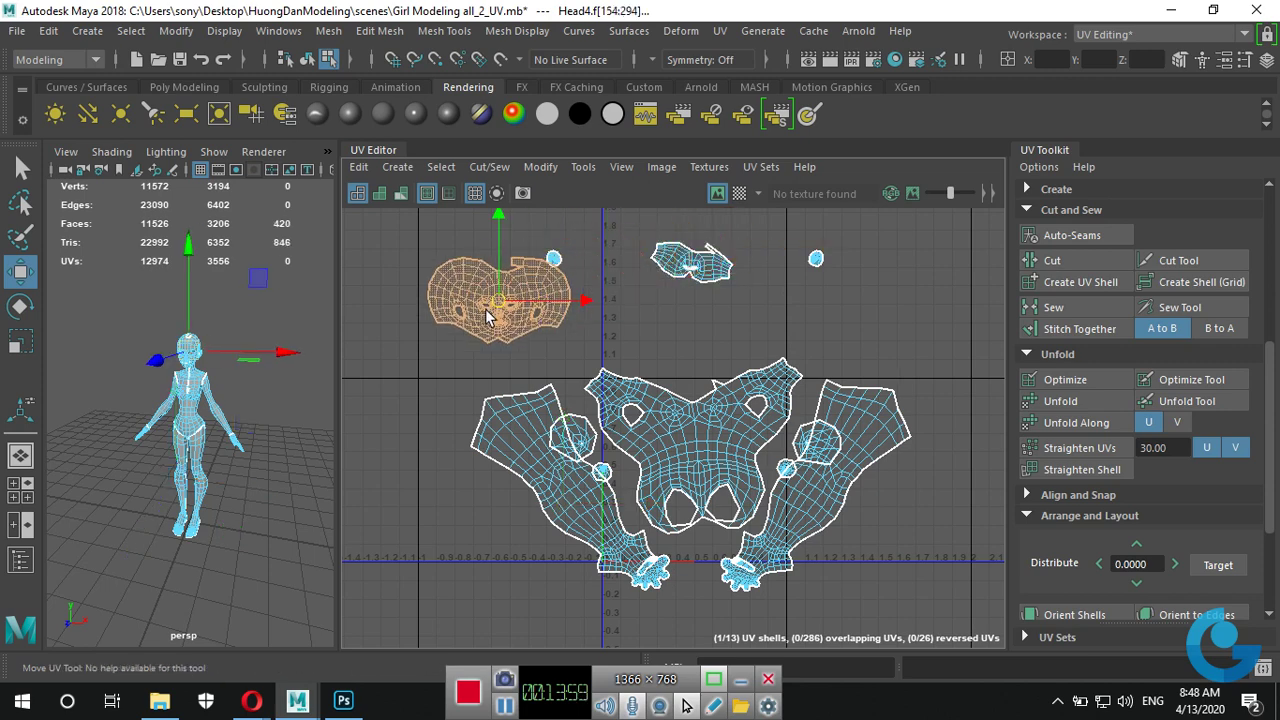
Select the small face and round body shells, then widen the 3D viewport.
{"action": "left_click", "coordinate": [708, 268]}
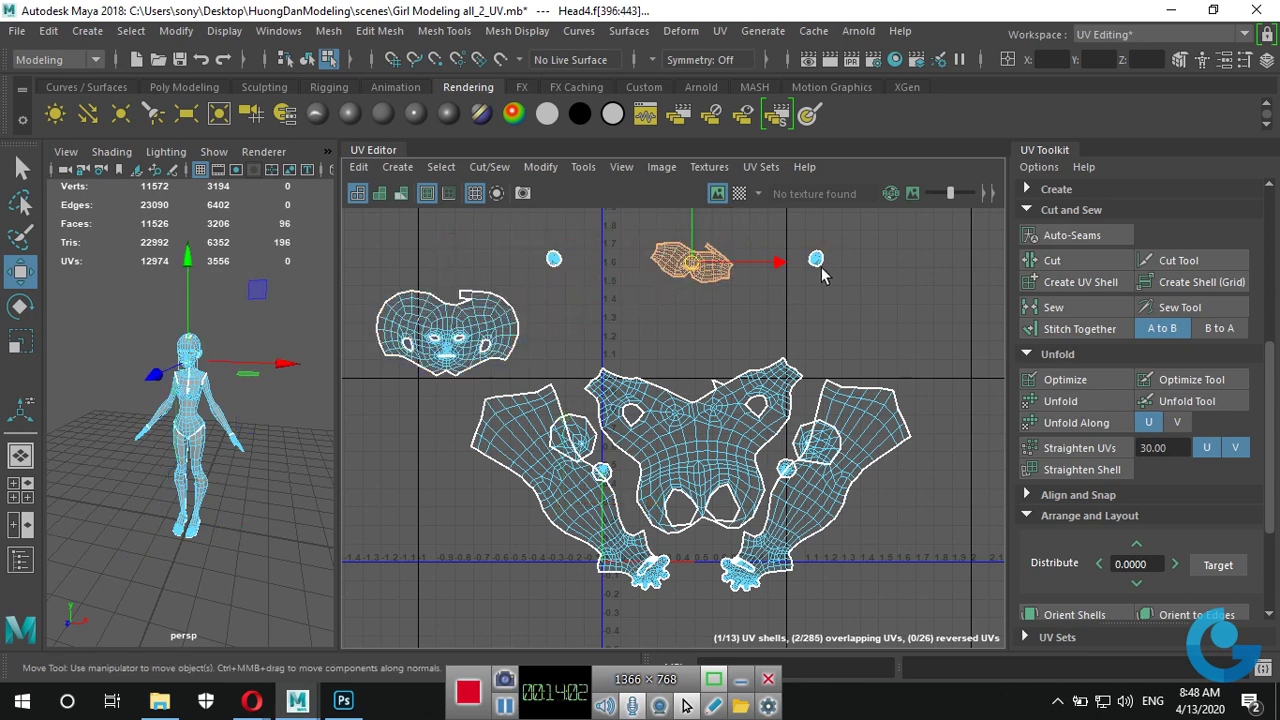
{"action": "left_click", "coordinate": [800, 443]}
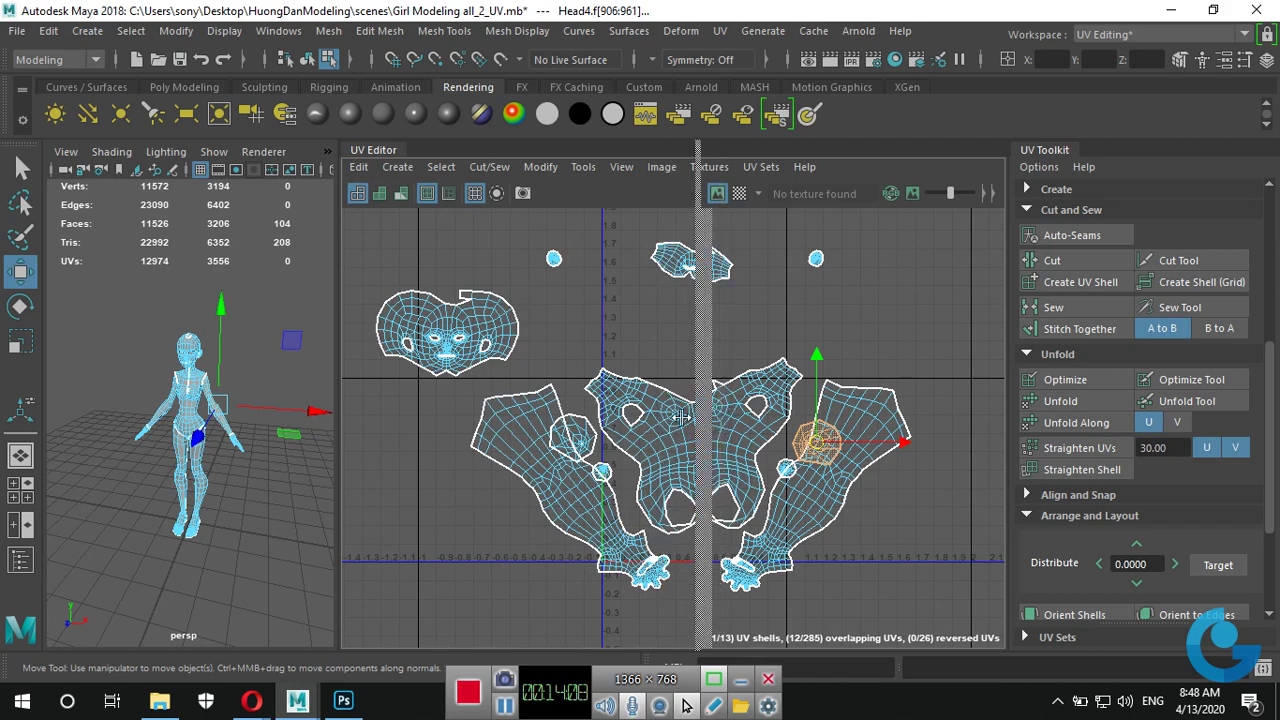
{"action": "left_click_drag", "start_coordinate": [340, 399], "coordinate": [678, 399]}
{"action": "scroll", "coordinate": [490, 453], "scroll_direction": "up", "scroll_amount": 3}
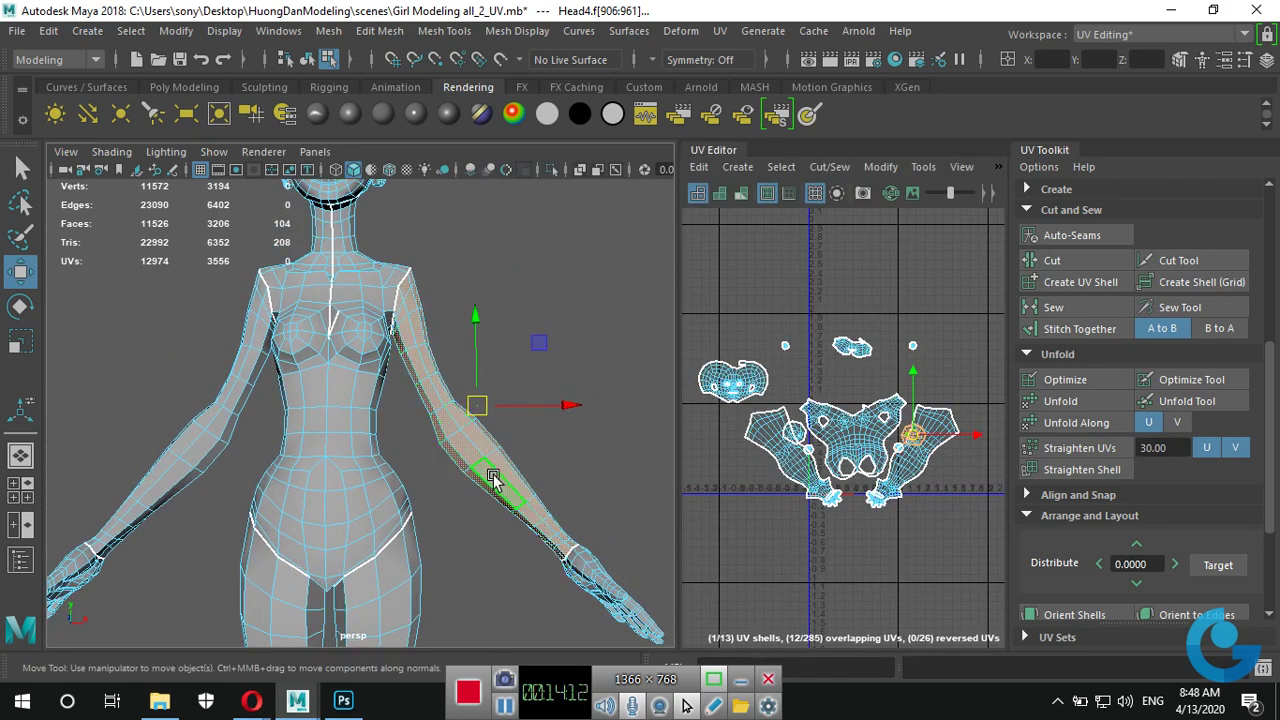
Orbit around the arm, switch to edge selection and pick an edge loop on the arm.
{"action": "middle_click_drag", "start_coordinate": [492, 478], "coordinate": [560, 478], "text": "alt"}
{"action": "scroll", "coordinate": [628, 478], "scroll_direction": "up", "scroll_amount": 4}
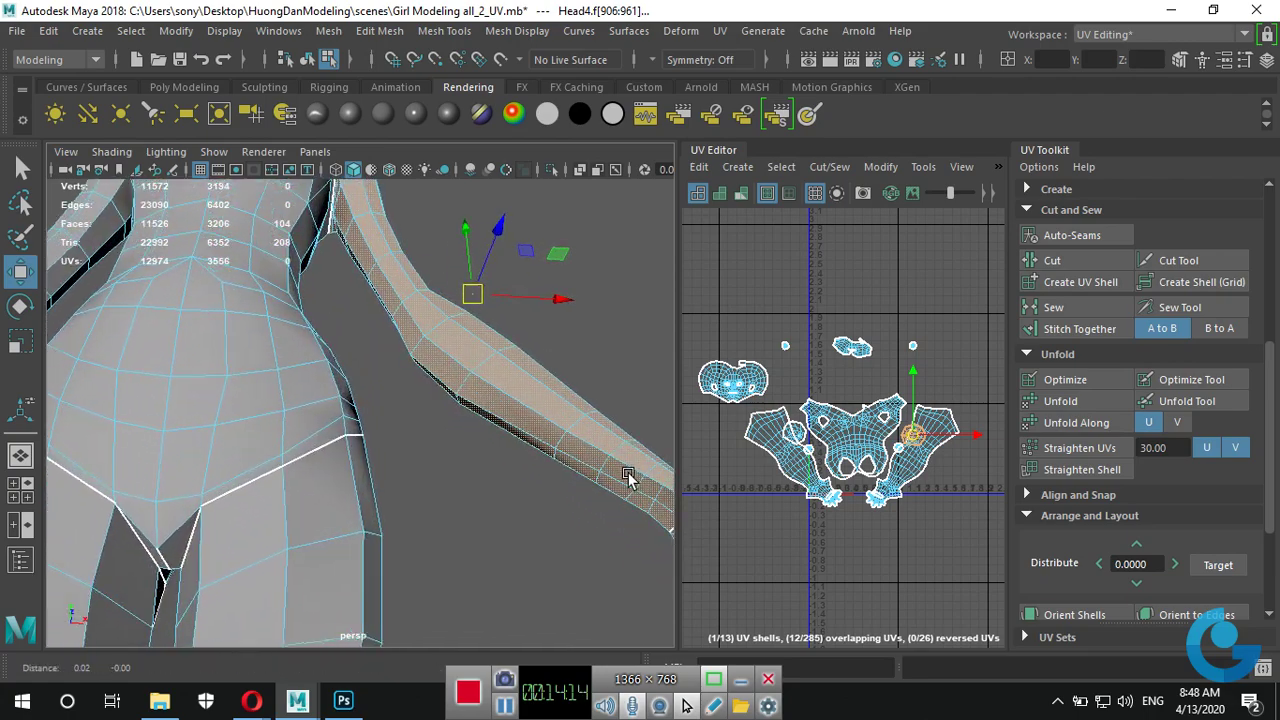
{"action": "mouse_move", "coordinate": [628, 478]}
{"action": "left_mouse_down", "text": "alt"}
{"action": "mouse_move", "coordinate": [491, 429]}
{"action": "mouse_move", "coordinate": [540, 477]}
{"action": "mouse_move", "coordinate": [466, 517]}
{"action": "mouse_move", "coordinate": [137, 463]}
{"action": "mouse_move", "coordinate": [266, 423]}
{"action": "left_mouse_up", "text": "alt"}
{"action": "scroll", "coordinate": [300, 430], "scroll_direction": "down", "scroll_amount": 2}
{"action": "scroll", "coordinate": [387, 400], "scroll_direction": "down", "scroll_amount": 2}
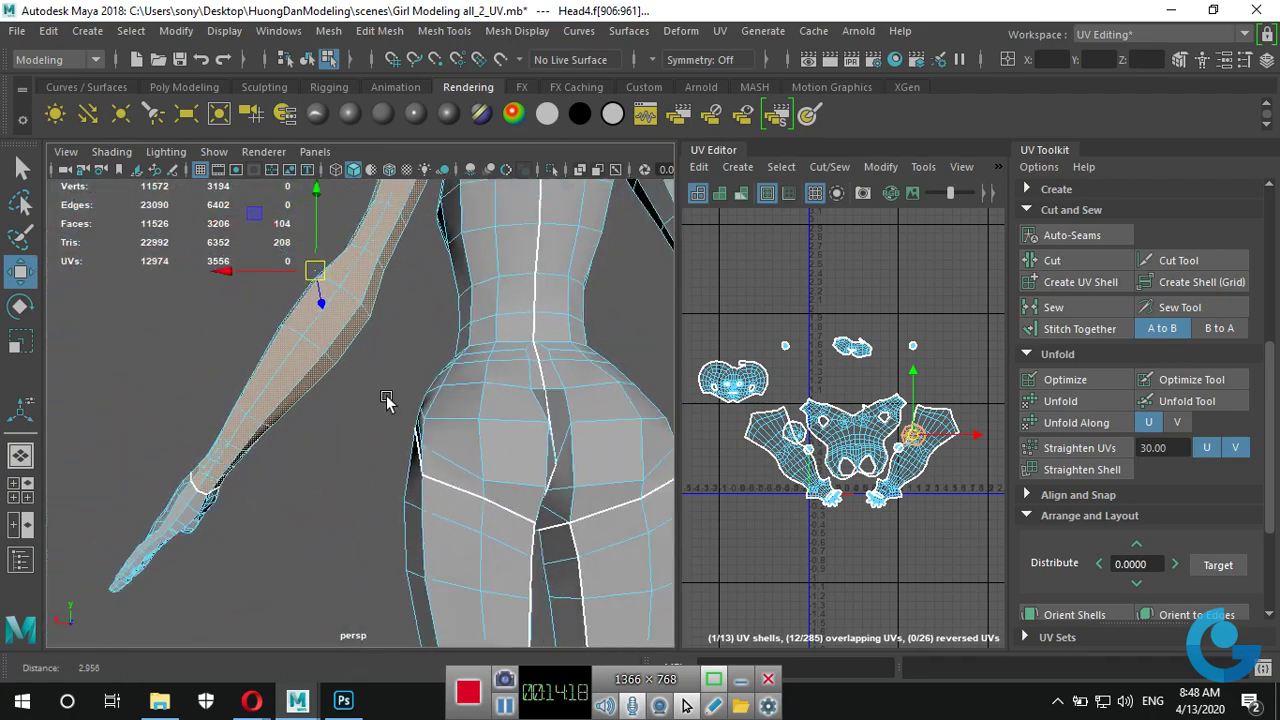
{"action": "mouse_move", "coordinate": [387, 400]}
{"action": "left_mouse_down", "text": "alt"}
{"action": "mouse_move", "coordinate": [491, 414]}
{"action": "mouse_move", "coordinate": [412, 454]}
{"action": "mouse_move", "coordinate": [409, 409]}
{"action": "mouse_move", "coordinate": [435, 380]}
{"action": "mouse_move", "coordinate": [423, 437]}
{"action": "mouse_move", "coordinate": [380, 211]}
{"action": "mouse_move", "coordinate": [372, 236]}
{"action": "left_mouse_up", "text": "alt"}
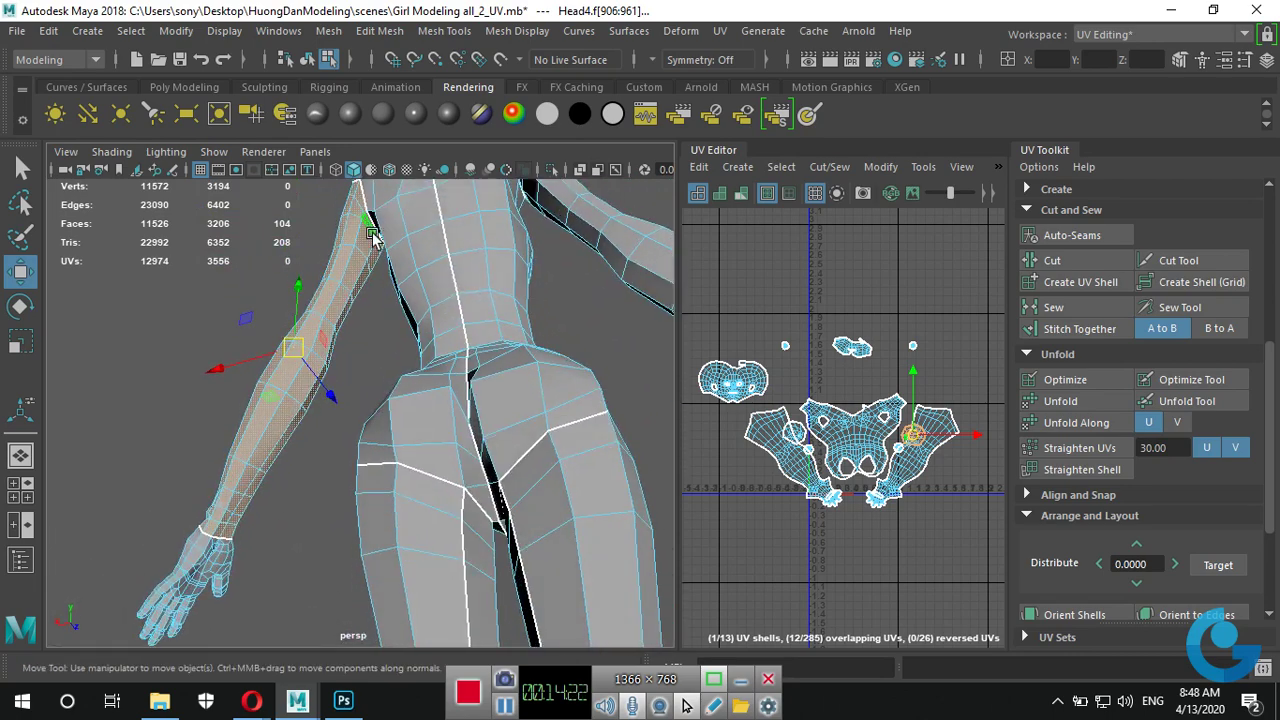
{"action": "right_click_drag", "start_coordinate": [370, 225], "coordinate": [368, 135]}
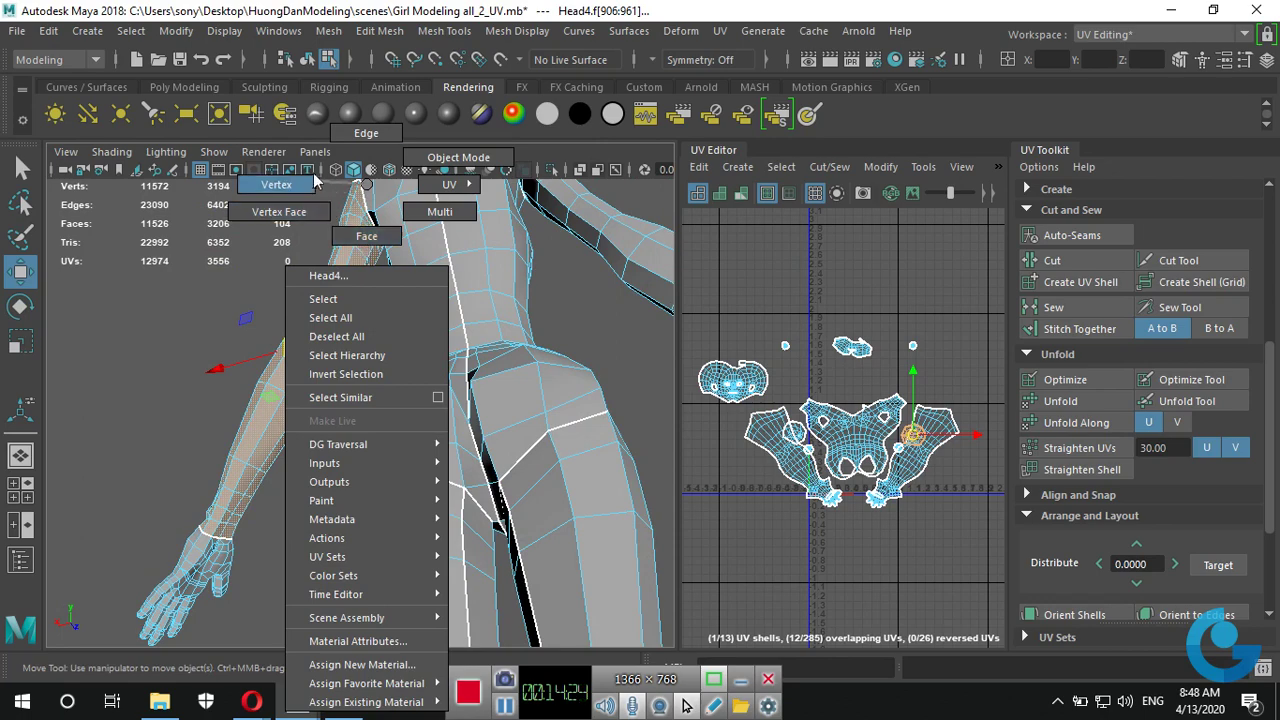
{"action": "double_click", "coordinate": [343, 314]}
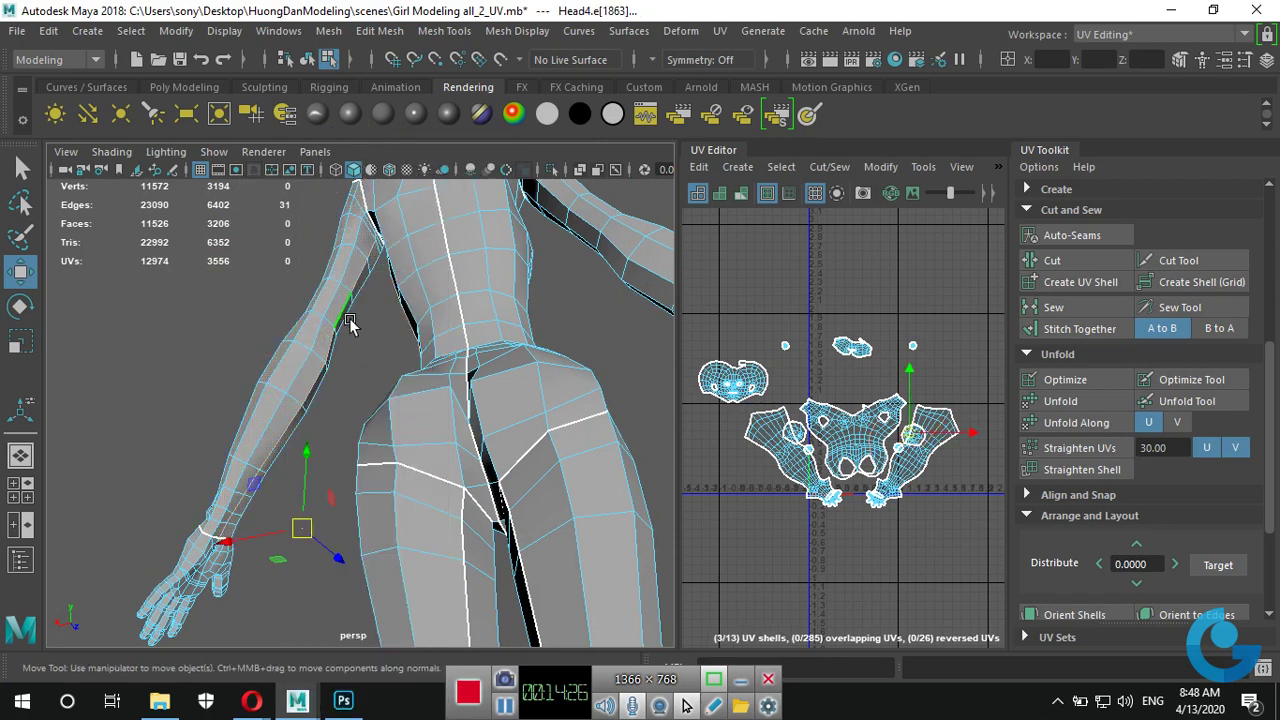
{"action": "left_click_drag", "start_coordinate": [351, 320], "coordinate": [463, 423], "text": "alt"}
{"action": "middle_click_drag", "start_coordinate": [463, 423], "coordinate": [495, 378], "text": "alt"}
{"action": "scroll", "coordinate": [495, 378], "scroll_direction": "up", "scroll_amount": 3}
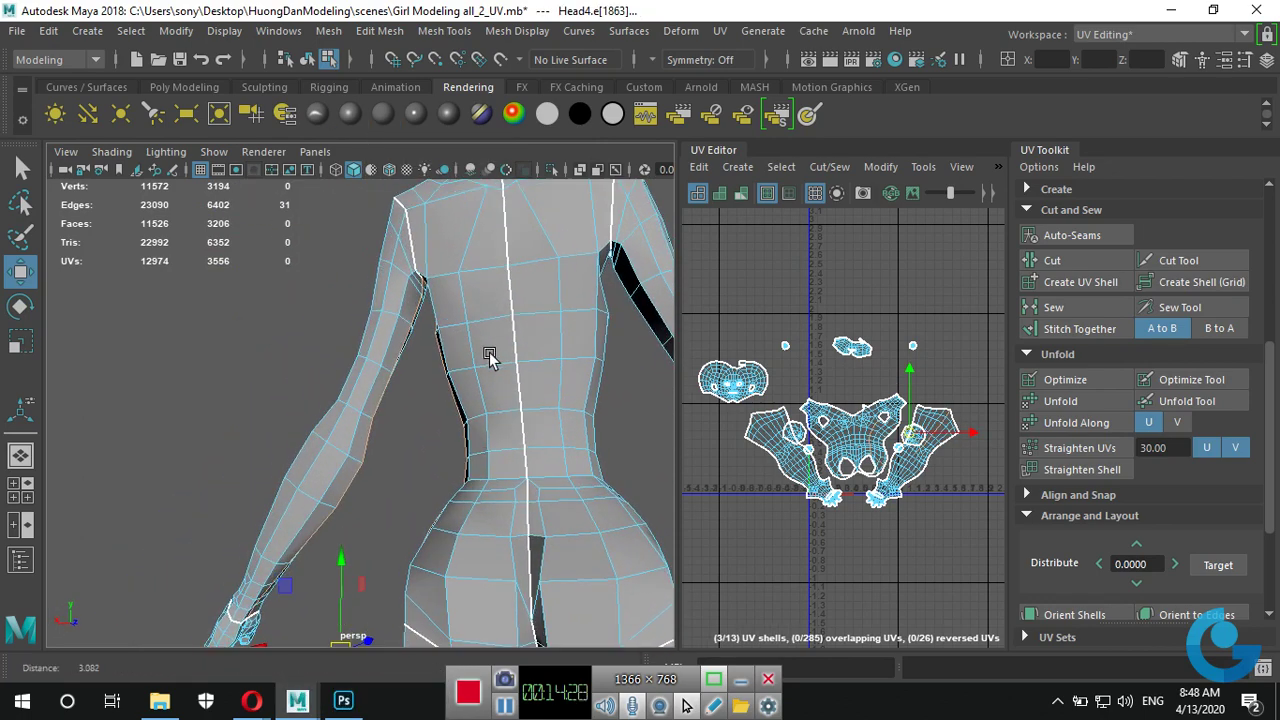
{"action": "right_click_drag", "start_coordinate": [491, 357], "coordinate": [620, 323], "text": "alt"}
{"action": "mouse_move", "coordinate": [620, 323]}
{"action": "middle_mouse_down", "text": "alt"}
{"action": "mouse_move", "coordinate": [534, 423]}
{"action": "mouse_move", "coordinate": [493, 363]}
{"action": "middle_mouse_up", "text": "alt"}
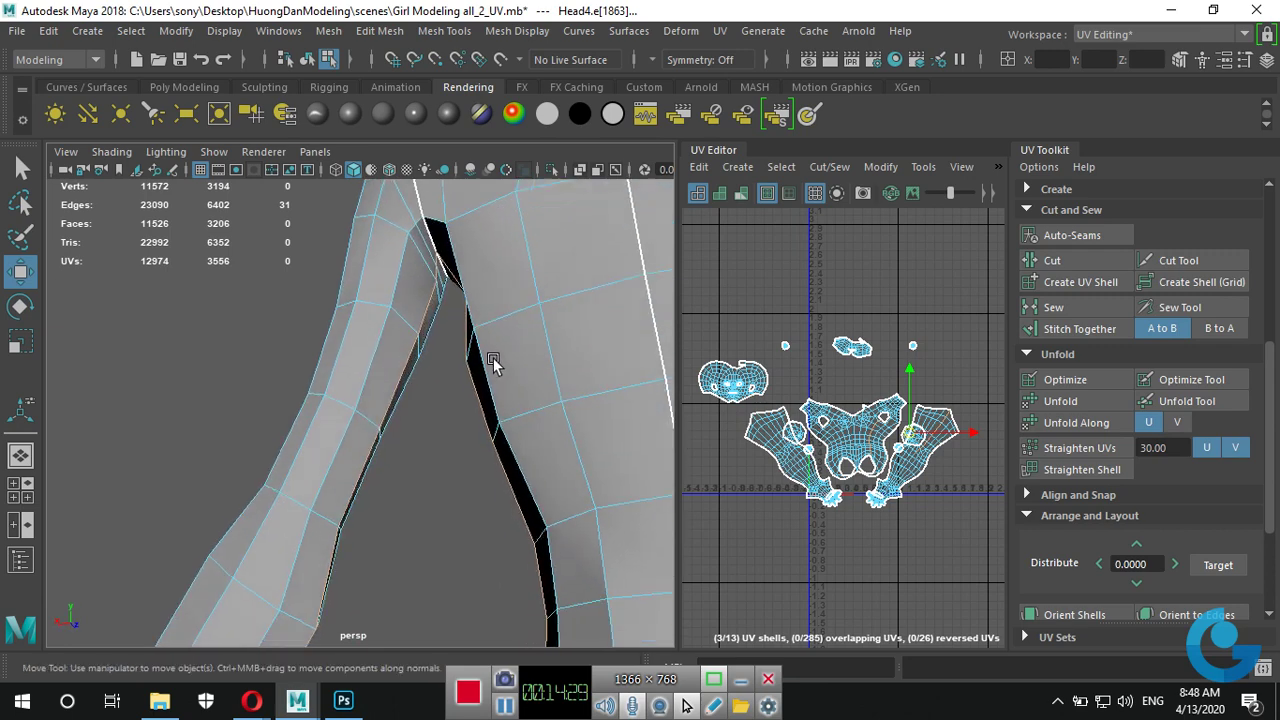
Select the armpit edge and the forearm edge line, and cut them into a UV seam.
{"action": "left_click", "coordinate": [281, 258]}
{"action": "left_click_drag", "start_coordinate": [446, 330], "coordinate": [444, 353], "text": "alt"}
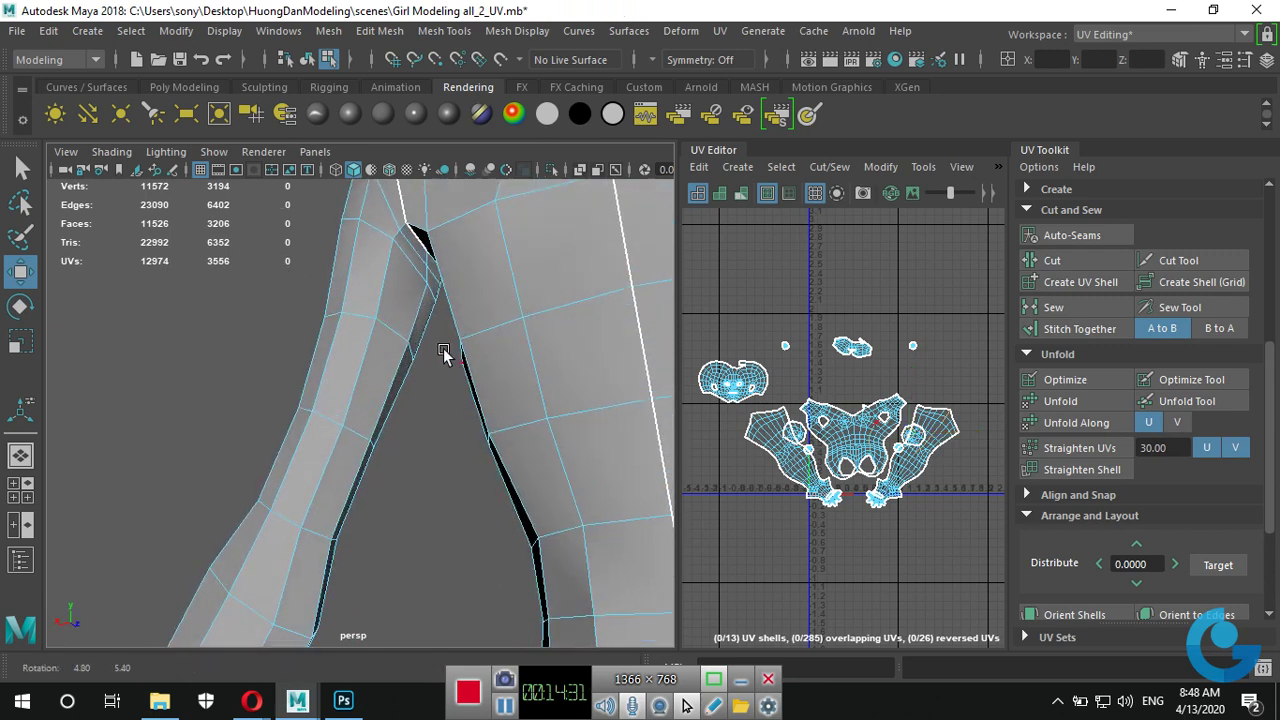
{"action": "left_click", "coordinate": [427, 262]}
{"action": "right_click_drag", "start_coordinate": [537, 443], "coordinate": [436, 503], "text": "alt"}
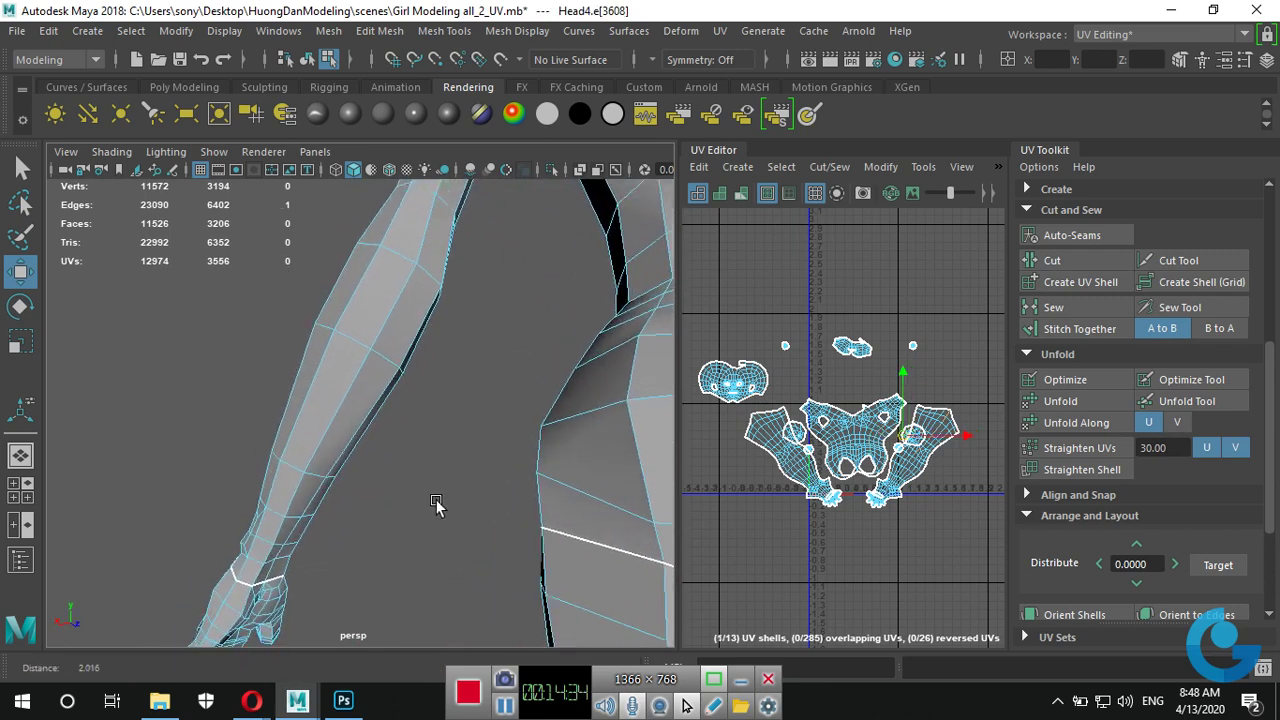
{"action": "left_click_drag", "start_coordinate": [436, 503], "coordinate": [355, 483], "text": "alt"}
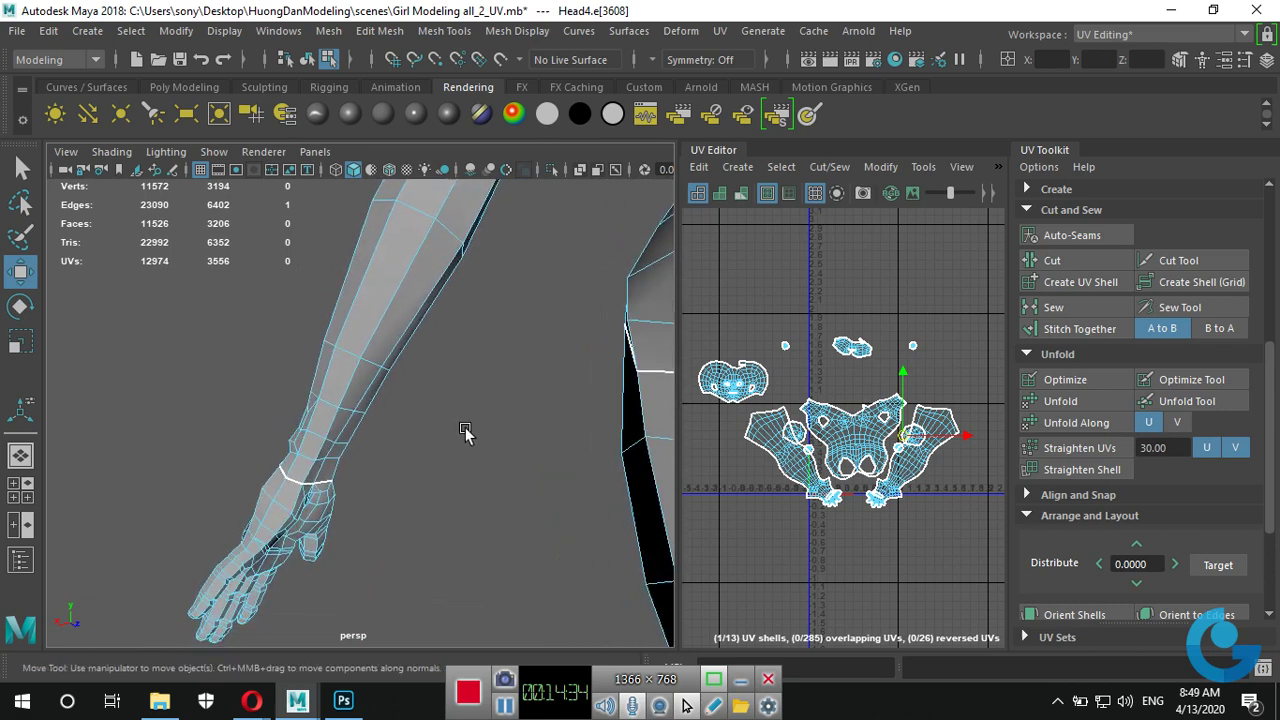
{"action": "double_click", "coordinate": [320, 464]}
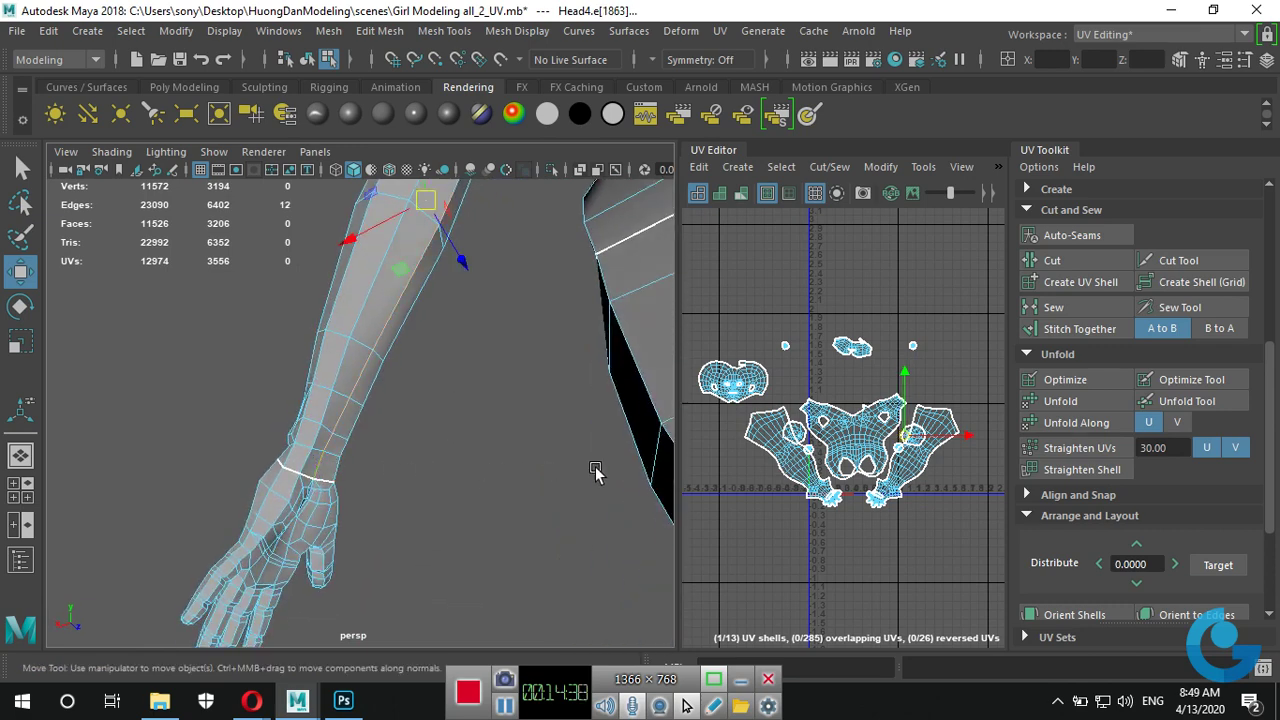
{"action": "left_click", "coordinate": [1060, 262]}
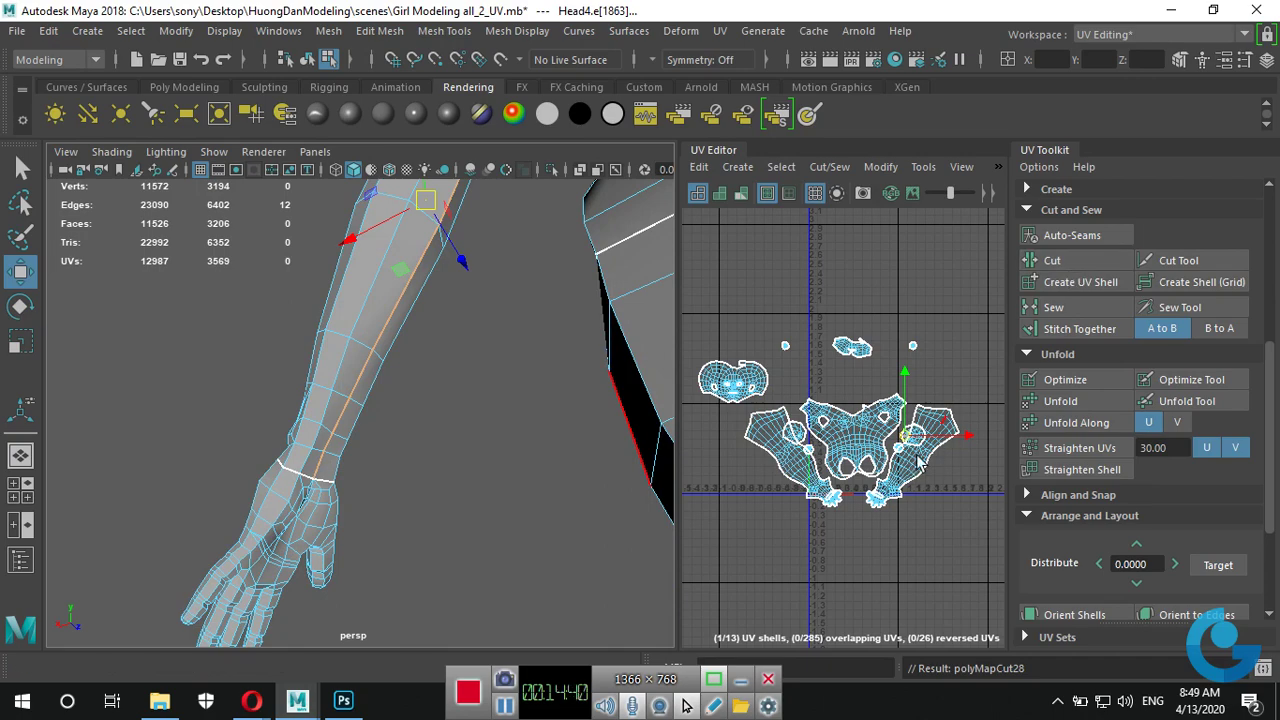
Select a single edge near the armpit and cut it into the arm seam.
{"action": "mouse_move", "coordinate": [588, 367]}
{"action": "left_mouse_down", "text": "alt"}
{"action": "mouse_move", "coordinate": [506, 434]}
{"action": "mouse_move", "coordinate": [472, 537]}
{"action": "mouse_move", "coordinate": [523, 437]}
{"action": "mouse_move", "coordinate": [463, 537]}
{"action": "mouse_move", "coordinate": [416, 490]}
{"action": "mouse_move", "coordinate": [380, 386]}
{"action": "mouse_move", "coordinate": [343, 426]}
{"action": "mouse_move", "coordinate": [306, 420]}
{"action": "mouse_move", "coordinate": [361, 355]}
{"action": "mouse_move", "coordinate": [350, 312]}
{"action": "left_mouse_up", "text": "alt"}
{"action": "scroll", "coordinate": [467, 537], "scroll_direction": "up", "scroll_amount": 2}
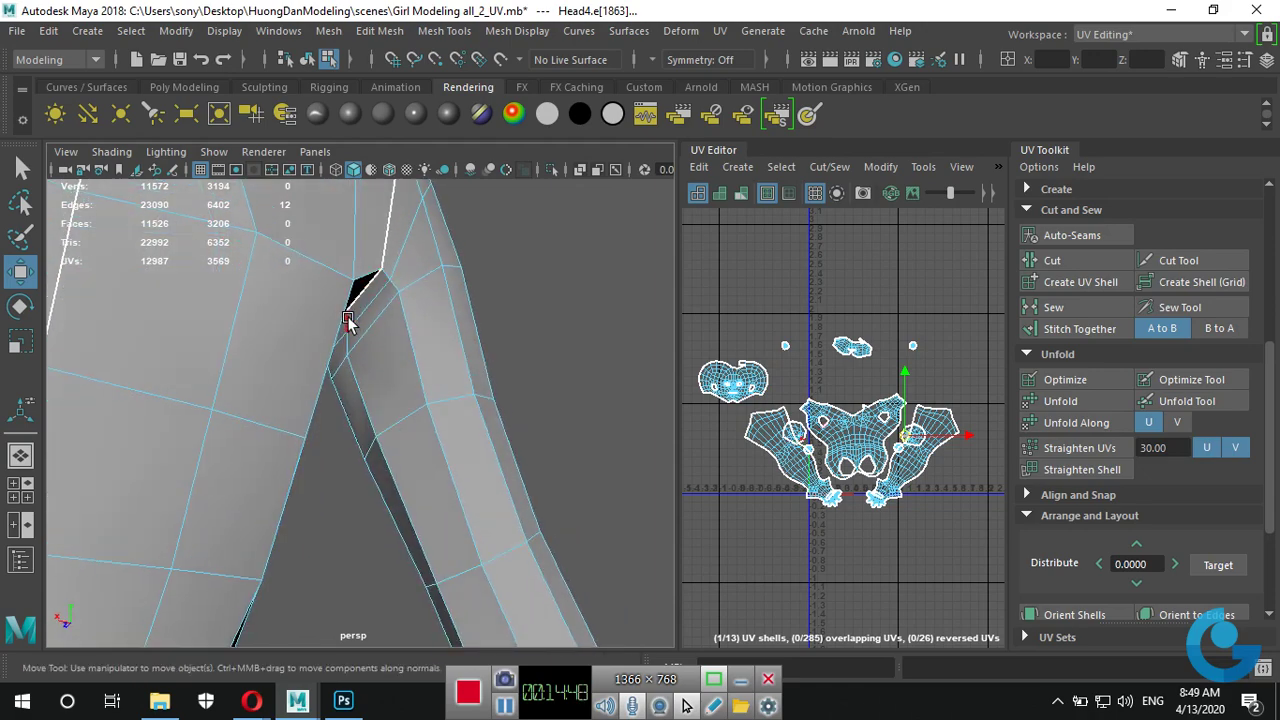
{"action": "left_click", "coordinate": [347, 320]}
{"action": "scroll", "coordinate": [477, 428], "scroll_direction": "down", "scroll_amount": 5}
{"action": "scroll", "coordinate": [477, 428], "scroll_direction": "up", "scroll_amount": 4}
{"action": "mouse_move", "coordinate": [465, 292]}
{"action": "middle_mouse_down", "text": "alt"}
{"action": "mouse_move", "coordinate": [565, 292]}
{"action": "mouse_move", "coordinate": [508, 414]}
{"action": "middle_mouse_up", "text": "alt"}
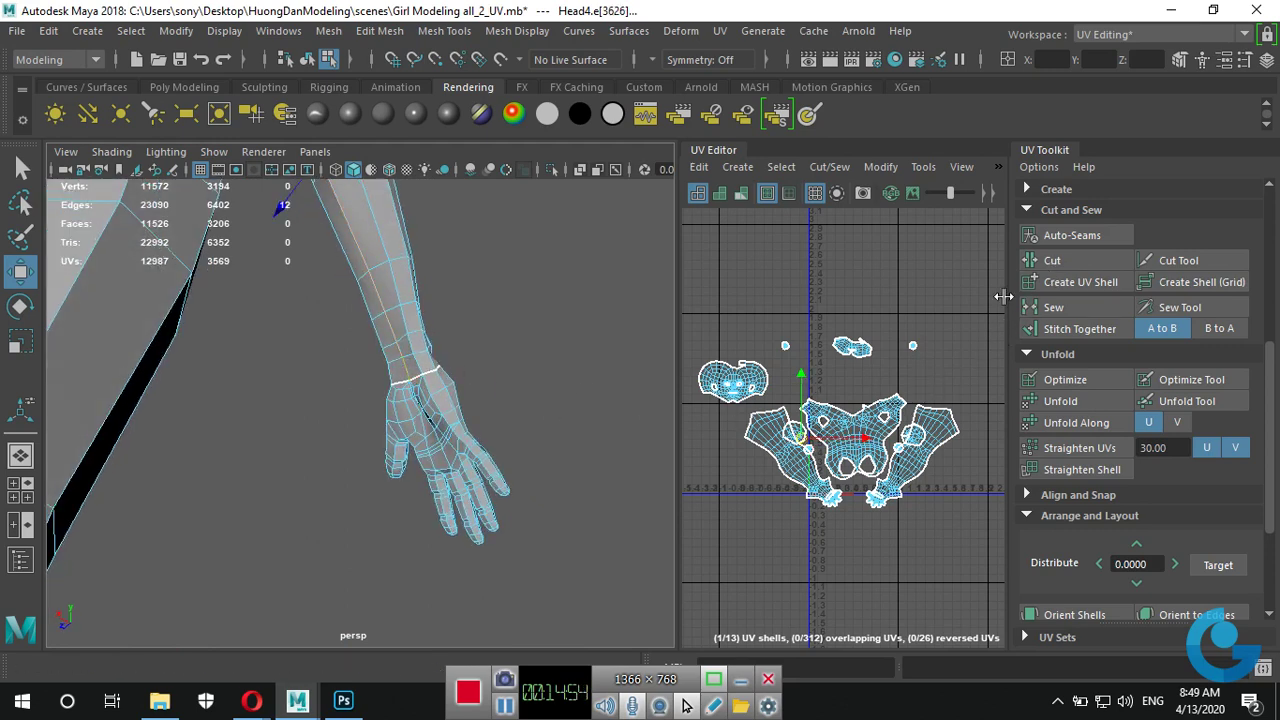
{"action": "left_click", "coordinate": [1068, 259]}
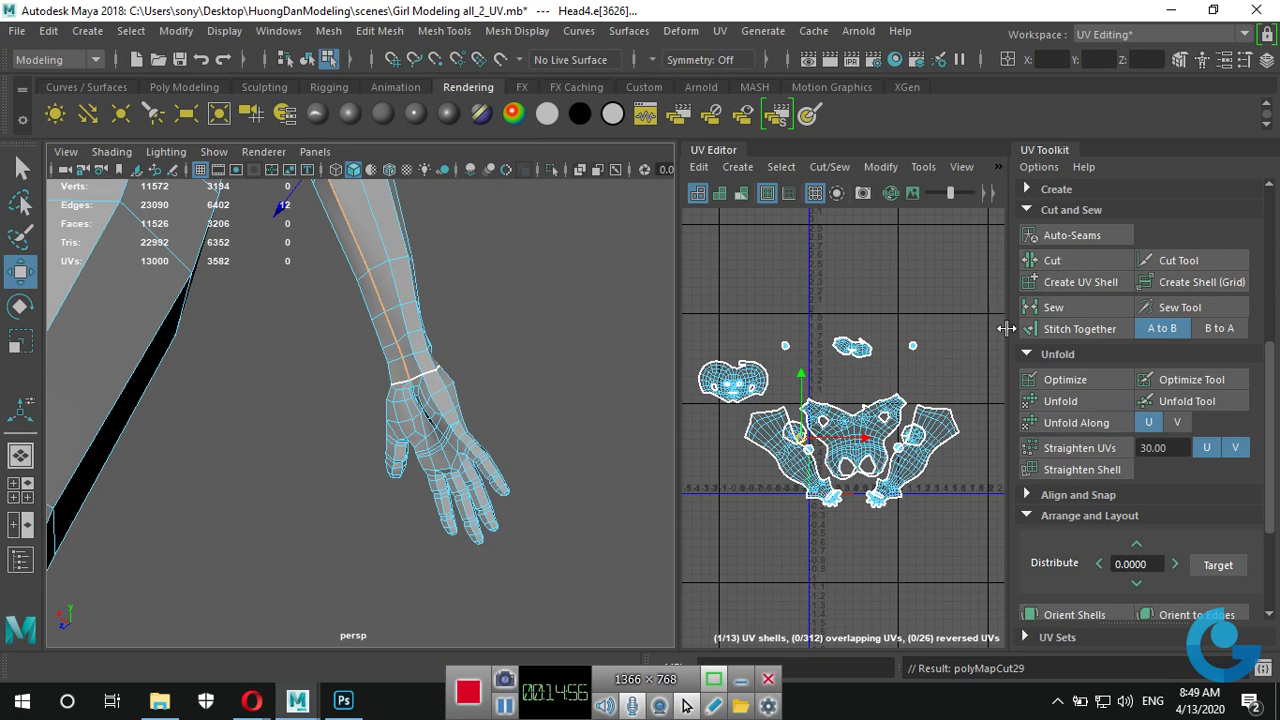
{"action": "mouse_move", "coordinate": [858, 442]}
{"action": "right_mouse_down"}
{"action": "mouse_move", "coordinate": [920, 452]}
{"action": "mouse_move", "coordinate": [903, 437]}
{"action": "right_mouse_up"}
Move both arm UV shells up into empty space above the body shell.
{"action": "left_click", "coordinate": [909, 435]}
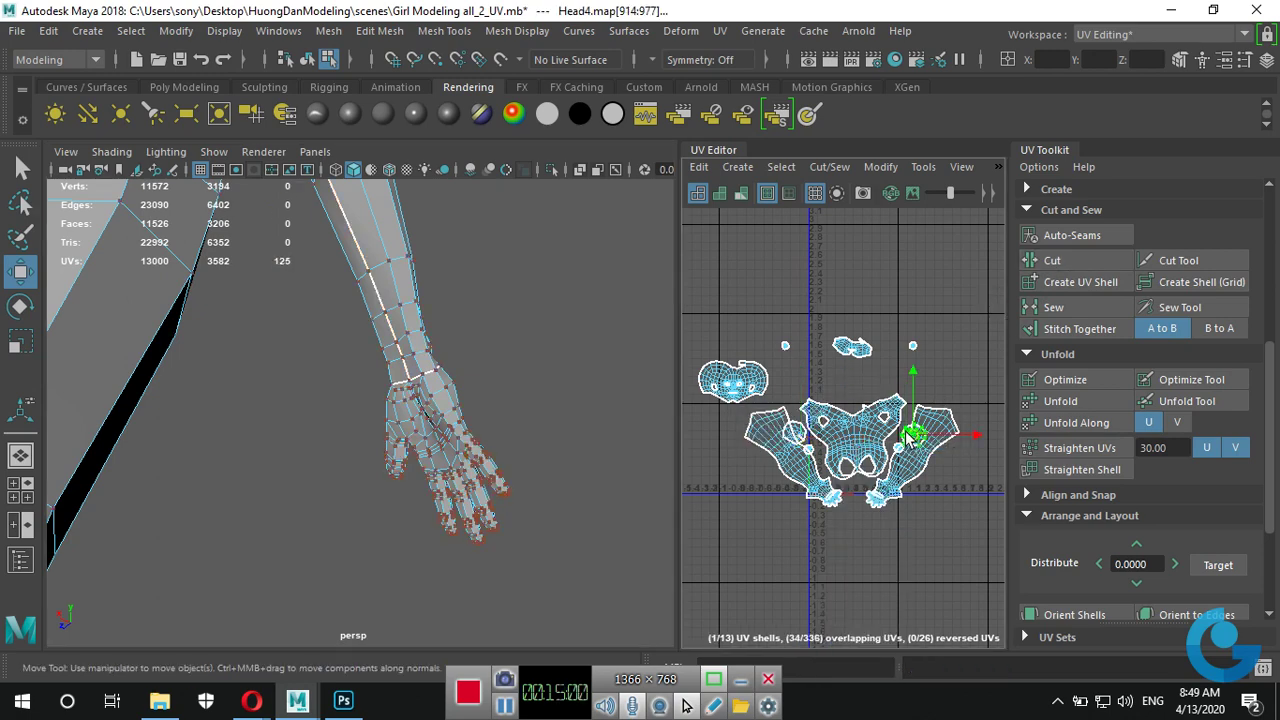
{"action": "left_click_drag", "start_coordinate": [913, 440], "coordinate": [915, 266]}
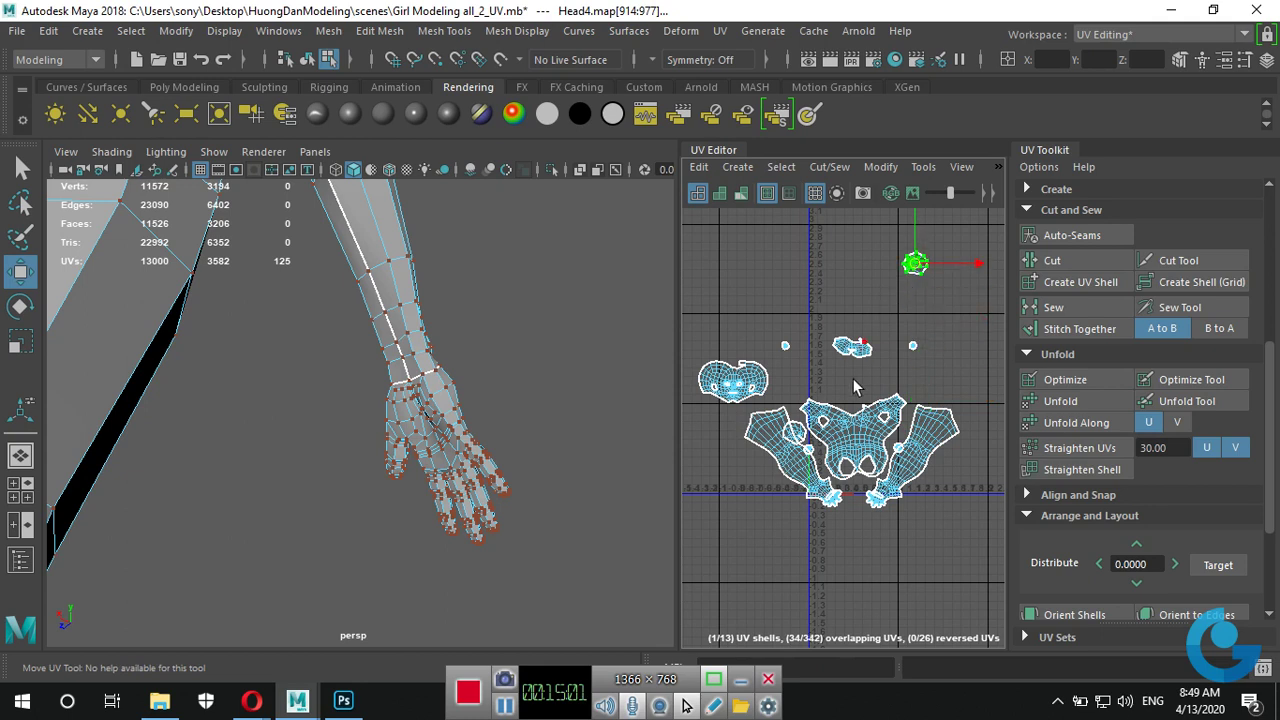
{"action": "left_click", "coordinate": [808, 432]}
{"action": "mouse_move", "coordinate": [808, 432]}
{"action": "left_mouse_down"}
{"action": "mouse_move", "coordinate": [837, 294]}
{"action": "mouse_move", "coordinate": [885, 272]}
{"action": "left_mouse_up"}
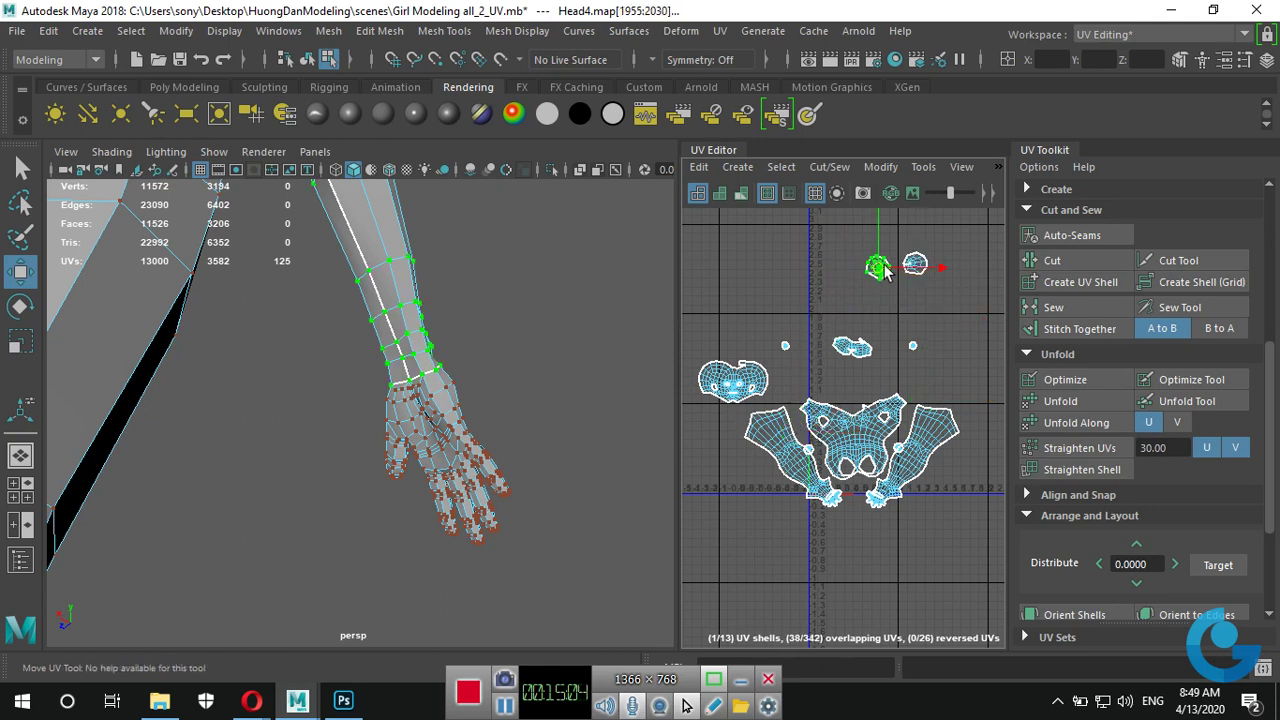
Select both arm shells and unfold them flat, then review the layout.
{"action": "left_click_drag", "start_coordinate": [981, 313], "coordinate": [983, 312]}
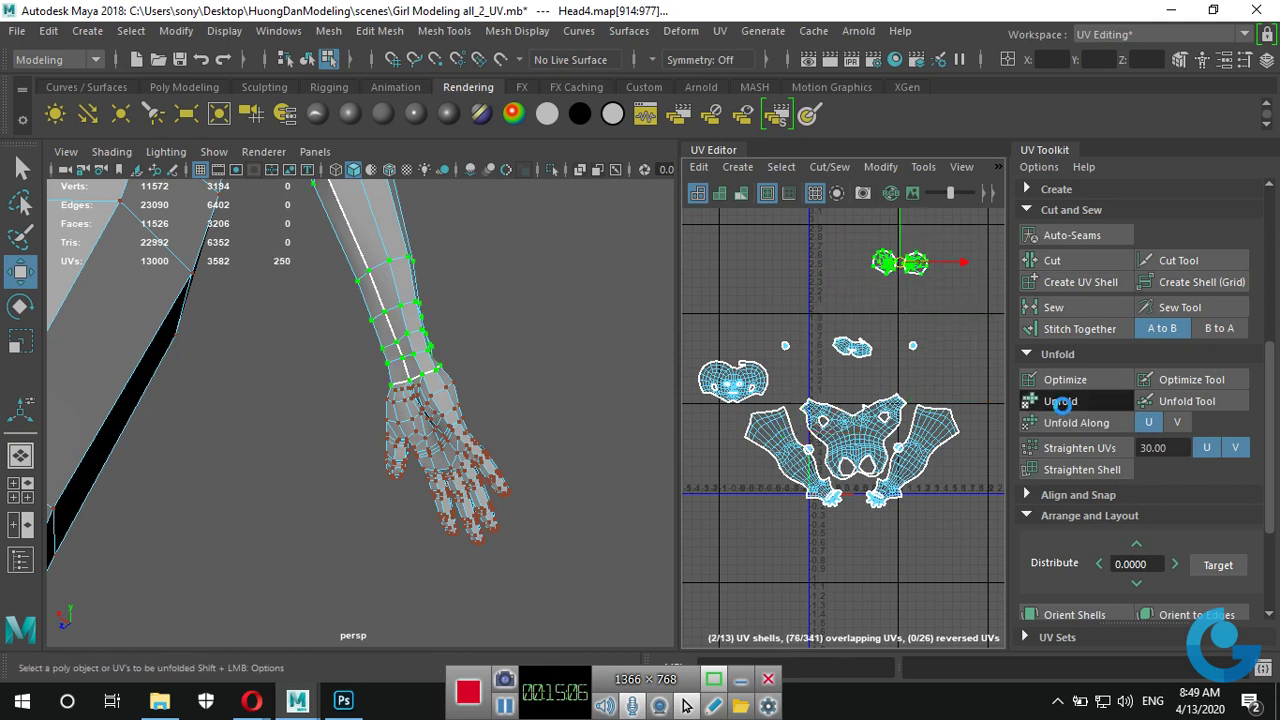
{"action": "left_click", "coordinate": [1060, 401]}
{"action": "middle_click_drag", "start_coordinate": [958, 280], "coordinate": [874, 446], "text": "alt"}
{"action": "scroll", "coordinate": [809, 415], "scroll_direction": "up", "scroll_amount": 5}
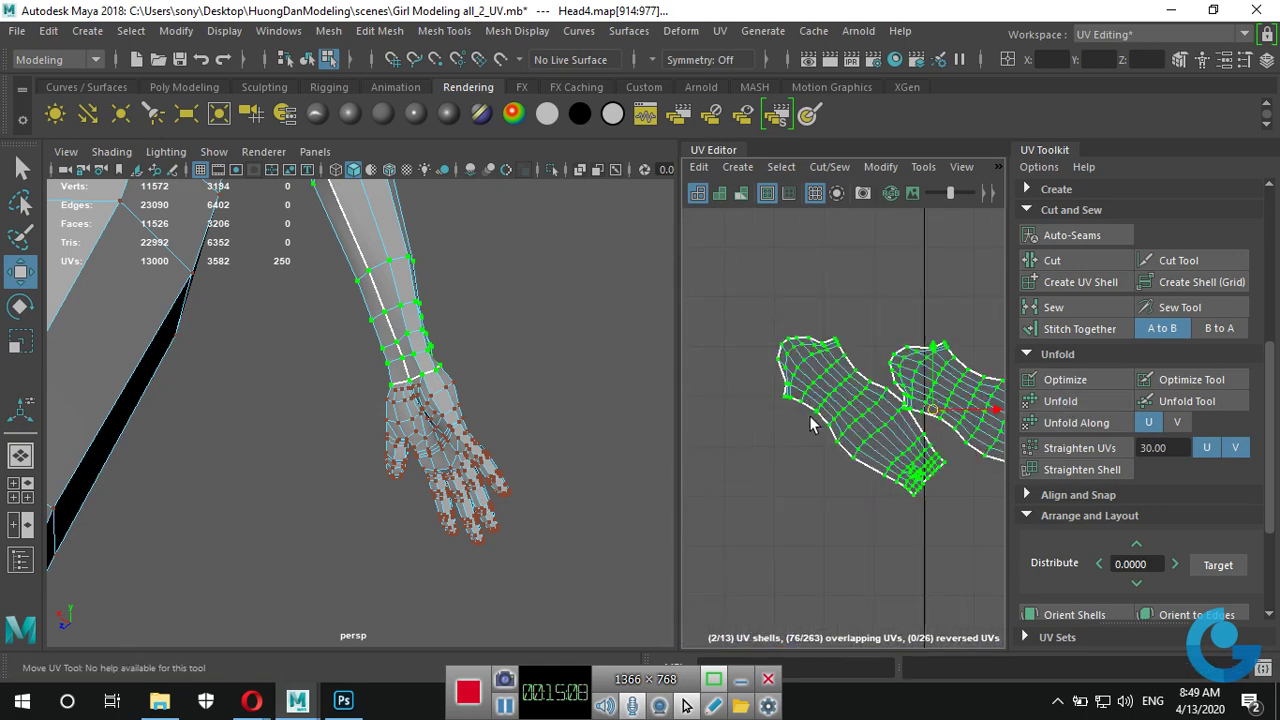
{"action": "scroll", "coordinate": [830, 450], "scroll_direction": "down", "scroll_amount": 5}
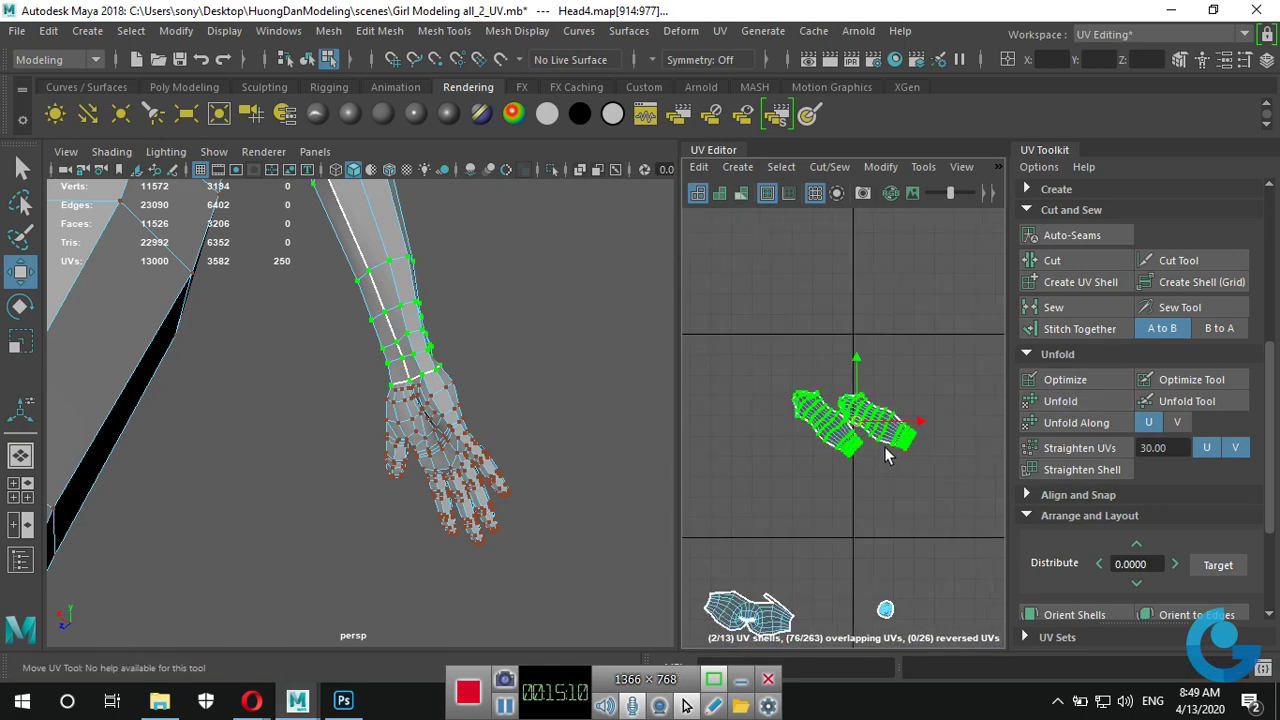
{"action": "middle_click_drag", "start_coordinate": [866, 511], "coordinate": [905, 420], "text": "alt"}
{"action": "scroll", "coordinate": [918, 300], "scroll_direction": "up", "scroll_amount": 4}
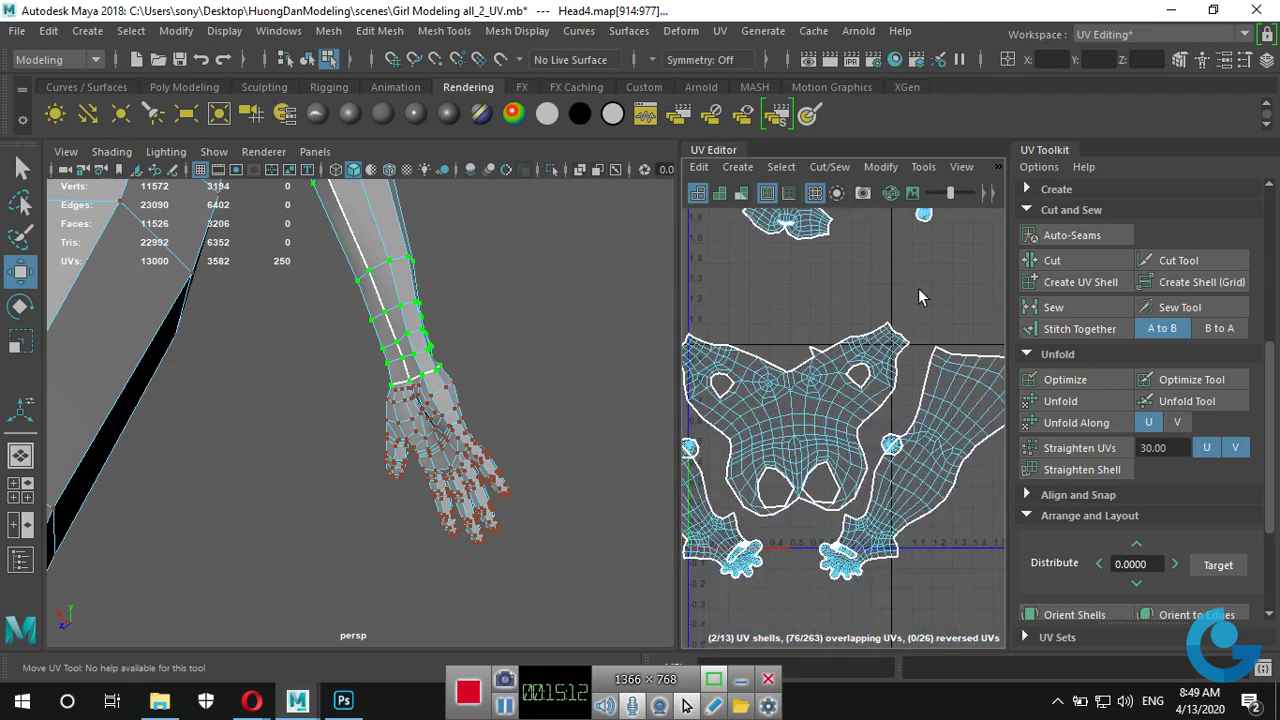
{"action": "middle_click_drag", "start_coordinate": [918, 288], "coordinate": [866, 395], "text": "alt"}
{"action": "mouse_move", "coordinate": [247, 445]}
{"action": "left_mouse_down", "text": "alt"}
{"action": "mouse_move", "coordinate": [400, 488]}
{"action": "mouse_move", "coordinate": [531, 457]}
{"action": "mouse_move", "coordinate": [418, 395]}
{"action": "mouse_move", "coordinate": [414, 470]}
{"action": "mouse_move", "coordinate": [395, 405]}
{"action": "mouse_move", "coordinate": [437, 374]}
{"action": "mouse_move", "coordinate": [455, 385]}
{"action": "mouse_move", "coordinate": [435, 335]}
{"action": "left_mouse_up", "text": "alt"}
{"action": "scroll", "coordinate": [531, 457], "scroll_direction": "up", "scroll_amount": 3}
{"action": "scroll", "coordinate": [430, 450], "scroll_direction": "up", "scroll_amount": 3}
Switch to edge selection and pick a single edge in the mesh crease, orbiting around it.
{"action": "scroll", "coordinate": [473, 392], "scroll_direction": "up", "scroll_amount": 3}
{"action": "right_click_drag", "start_coordinate": [192, 186], "coordinate": [191, 147]}
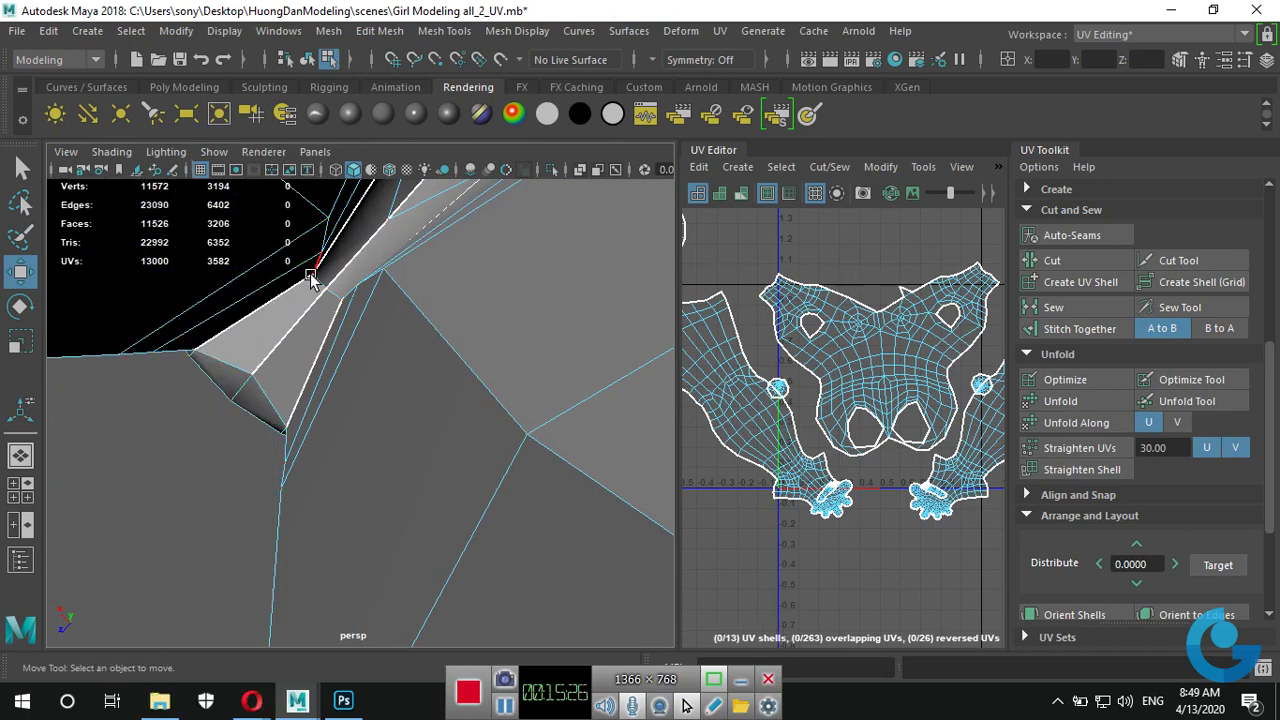
{"action": "double_click", "coordinate": [316, 282]}
{"action": "left_click", "coordinate": [178, 505]}
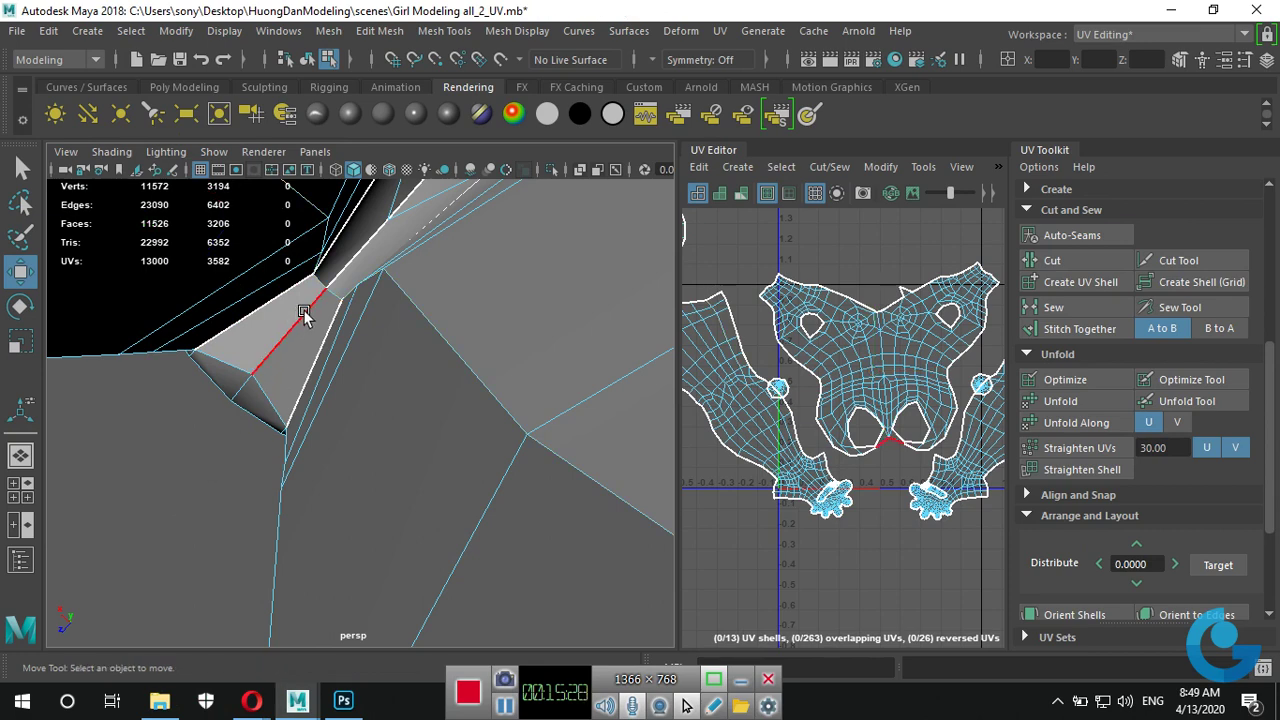
{"action": "left_click", "coordinate": [334, 292]}
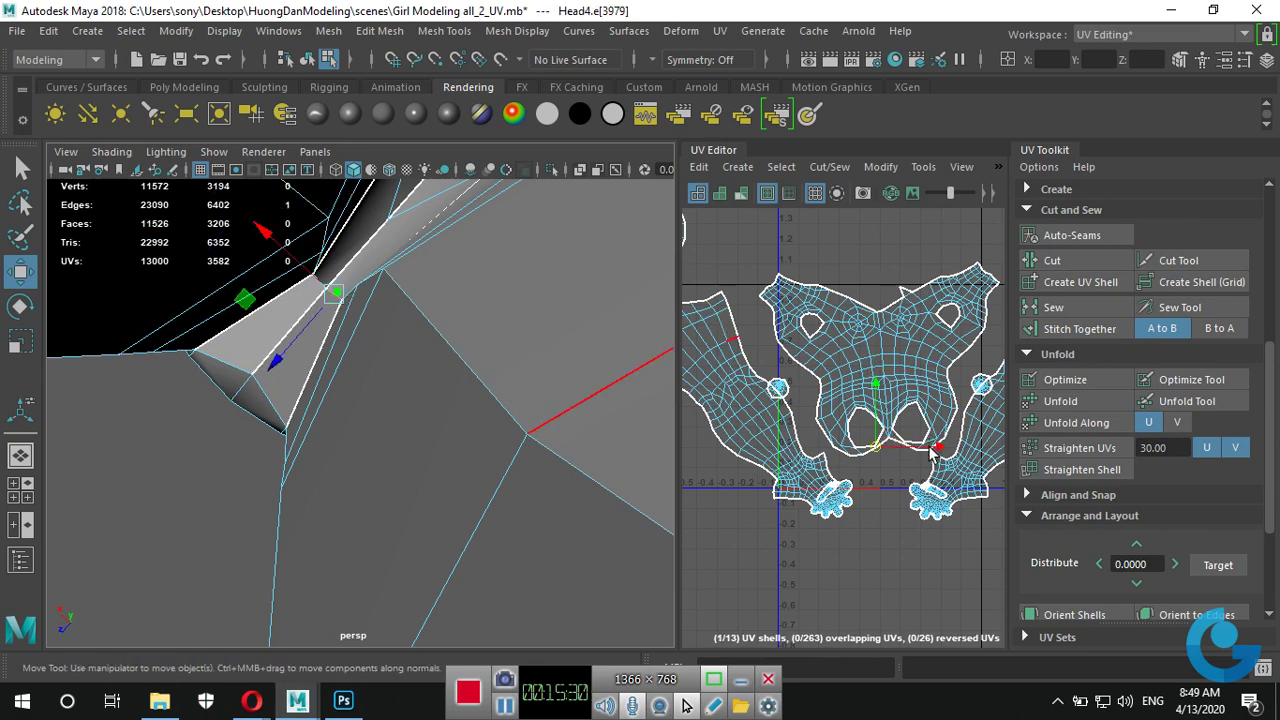
{"action": "scroll", "coordinate": [930, 450], "scroll_direction": "up", "scroll_amount": 4}
{"action": "middle_click_drag", "start_coordinate": [813, 462], "coordinate": [890, 462], "text": "alt"}
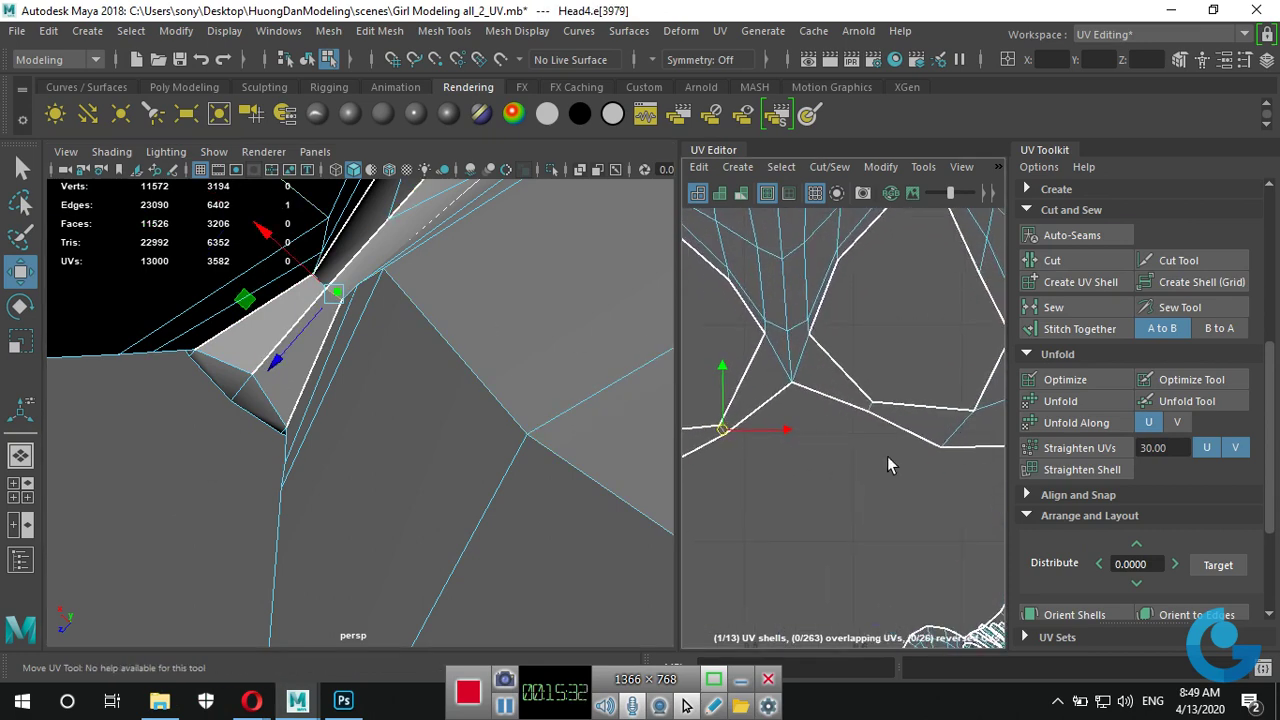
{"action": "scroll", "coordinate": [884, 459], "scroll_direction": "up", "scroll_amount": 2}
{"action": "mouse_move", "coordinate": [377, 358]}
{"action": "left_mouse_down", "text": "alt"}
{"action": "mouse_move", "coordinate": [451, 346]}
{"action": "mouse_move", "coordinate": [500, 428]}
{"action": "mouse_move", "coordinate": [471, 434]}
{"action": "mouse_move", "coordinate": [465, 415]}
{"action": "mouse_move", "coordinate": [526, 397]}
{"action": "mouse_move", "coordinate": [443, 449]}
{"action": "mouse_move", "coordinate": [434, 516]}
{"action": "mouse_move", "coordinate": [514, 494]}
{"action": "mouse_move", "coordinate": [449, 491]}
{"action": "left_mouse_up", "text": "alt"}
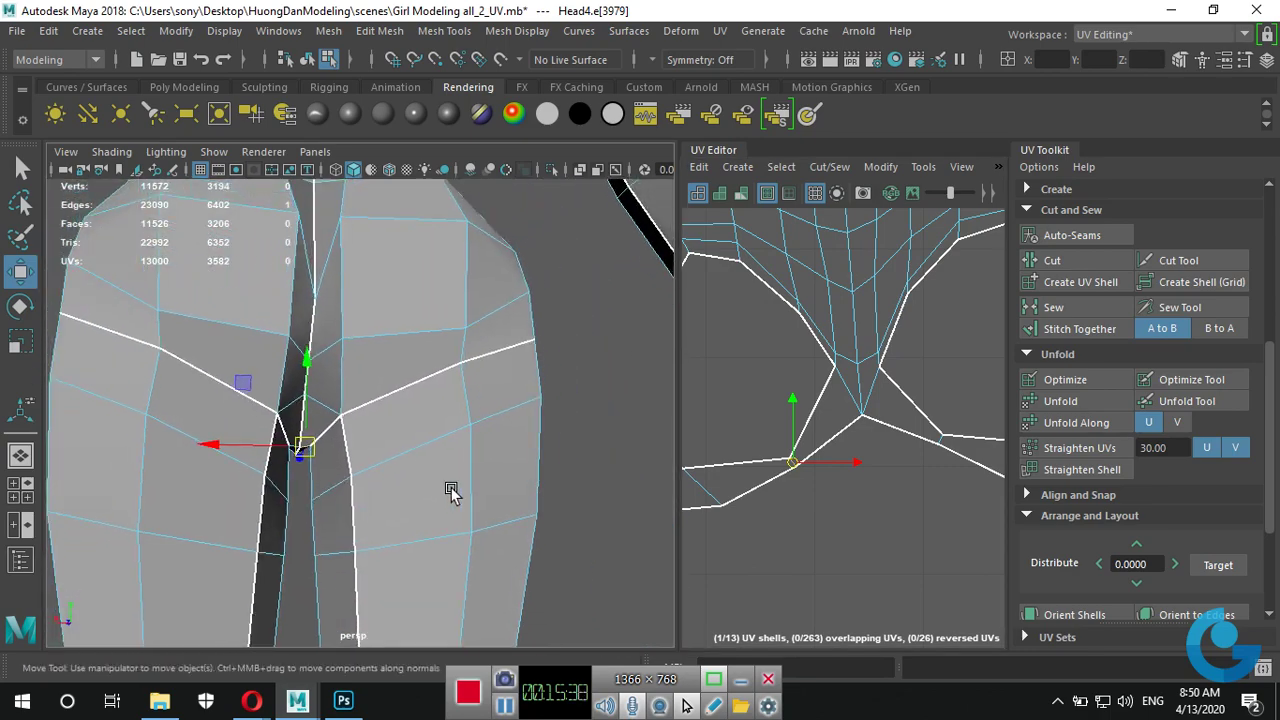
{"action": "scroll", "coordinate": [740, 475], "scroll_direction": "down", "scroll_amount": 2}
{"action": "scroll", "coordinate": [740, 475], "scroll_direction": "down", "scroll_amount": 2}
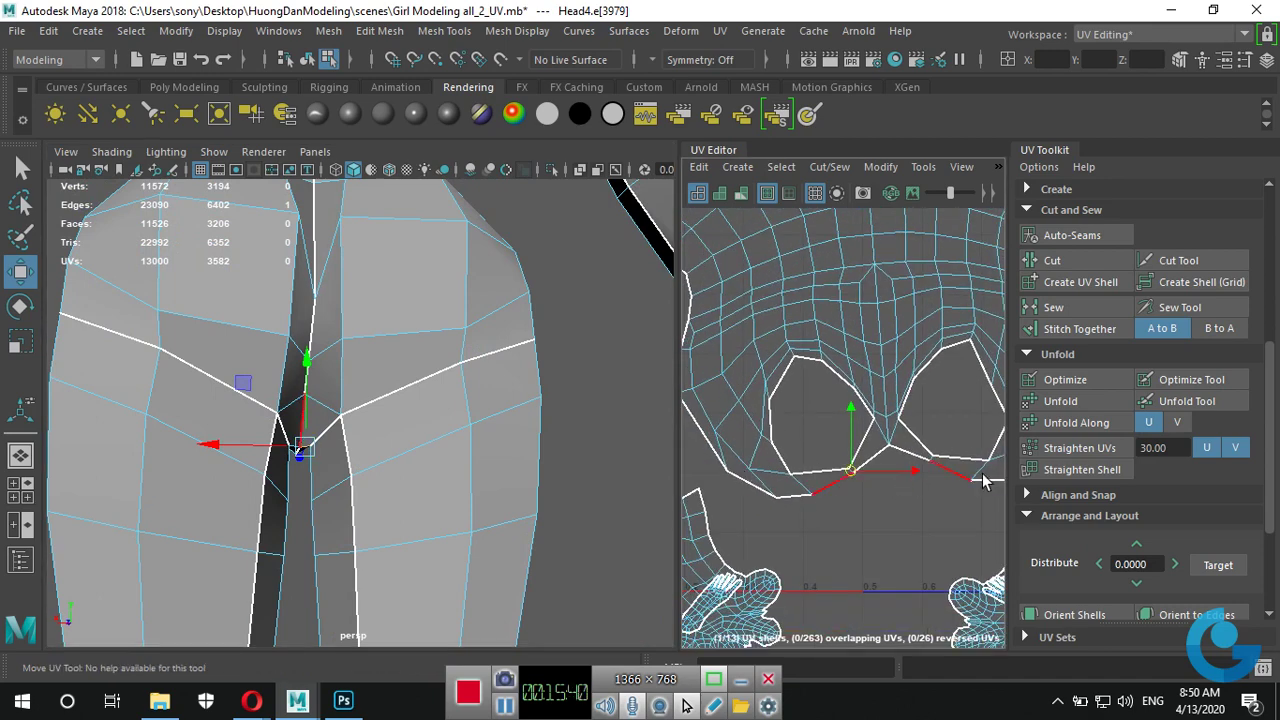
{"action": "scroll", "coordinate": [960, 470], "scroll_direction": "down", "scroll_amount": 1}
{"action": "scroll", "coordinate": [930, 455], "scroll_direction": "down", "scroll_amount": 1}
{"action": "scroll", "coordinate": [903, 445], "scroll_direction": "down", "scroll_amount": 1}
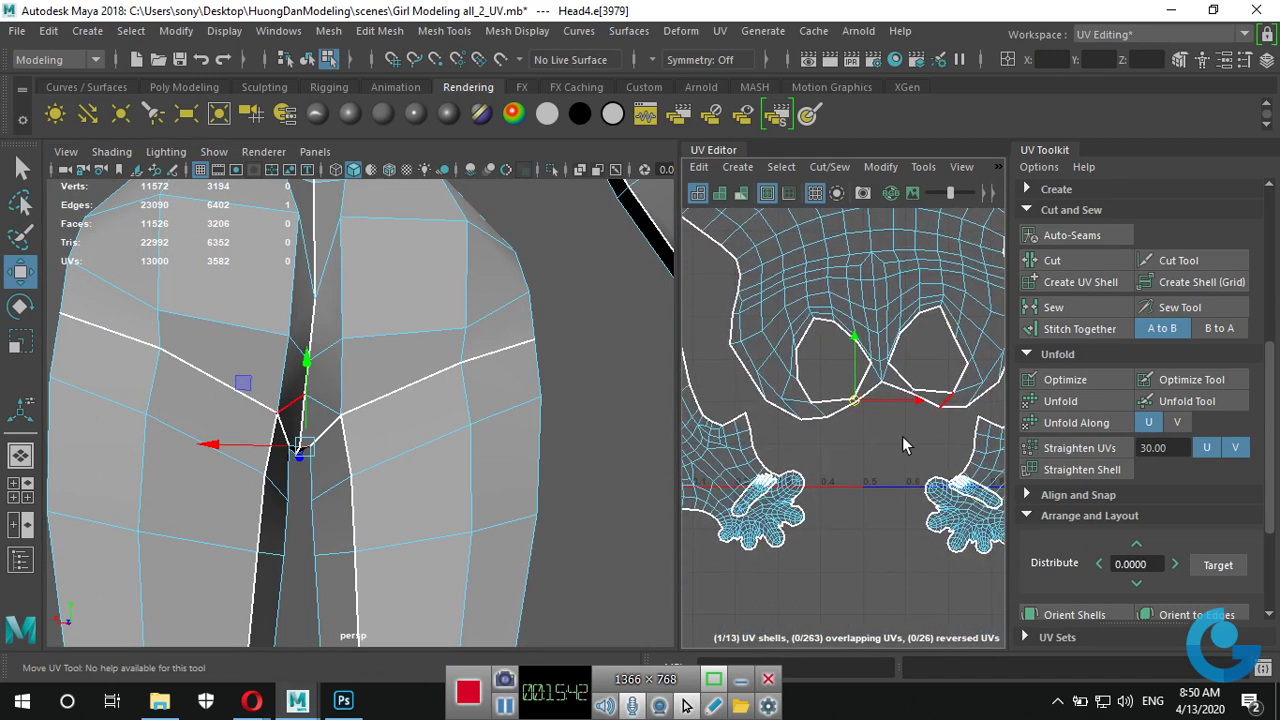
{"action": "mouse_move", "coordinate": [596, 441]}
{"action": "left_mouse_down", "text": "alt"}
{"action": "mouse_move", "coordinate": [423, 486]}
{"action": "mouse_move", "coordinate": [486, 460]}
{"action": "mouse_move", "coordinate": [564, 453]}
{"action": "mouse_move", "coordinate": [744, 365]}
{"action": "mouse_move", "coordinate": [528, 374]}
{"action": "mouse_move", "coordinate": [437, 437]}
{"action": "mouse_move", "coordinate": [428, 410]}
{"action": "mouse_move", "coordinate": [526, 354]}
{"action": "mouse_move", "coordinate": [440, 417]}
{"action": "left_mouse_up", "text": "alt"}
{"action": "scroll", "coordinate": [878, 440], "scroll_direction": "up", "scroll_amount": 1}
{"action": "scroll", "coordinate": [878, 440], "scroll_direction": "up", "scroll_amount": 1}
{"action": "scroll", "coordinate": [880, 441], "scroll_direction": "up", "scroll_amount": 1}
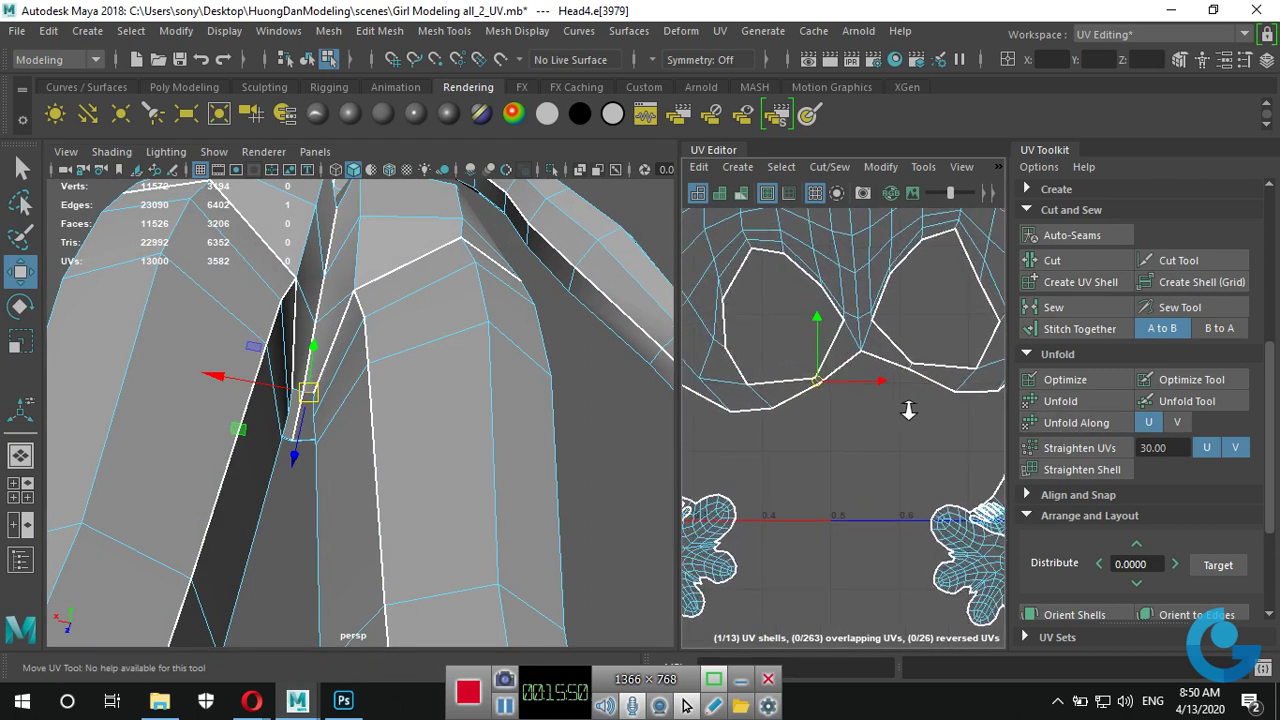
{"action": "scroll", "coordinate": [885, 443], "scroll_direction": "up", "scroll_amount": 1}
{"action": "scroll", "coordinate": [899, 448], "scroll_direction": "up", "scroll_amount": 1}
Select two crease edges in the UV Editor and cut the UVs along them.
{"action": "left_click", "coordinate": [936, 395]}
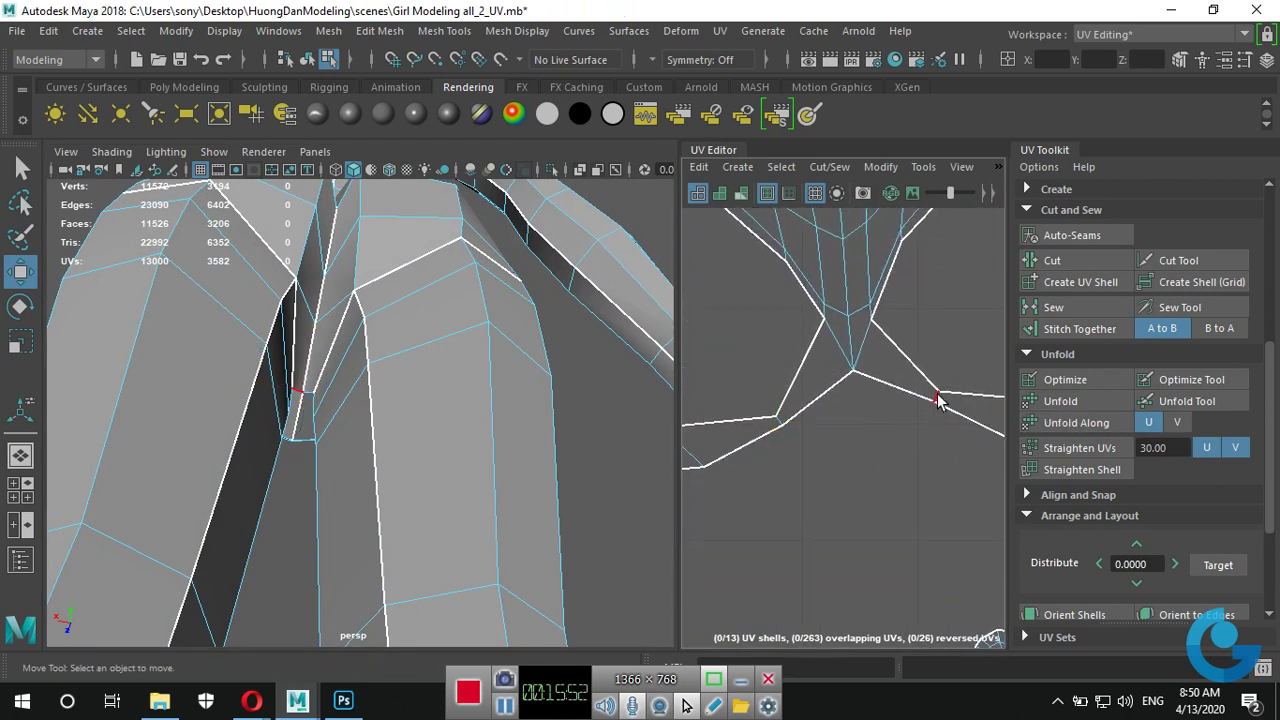
{"action": "left_click", "coordinate": [937, 397]}
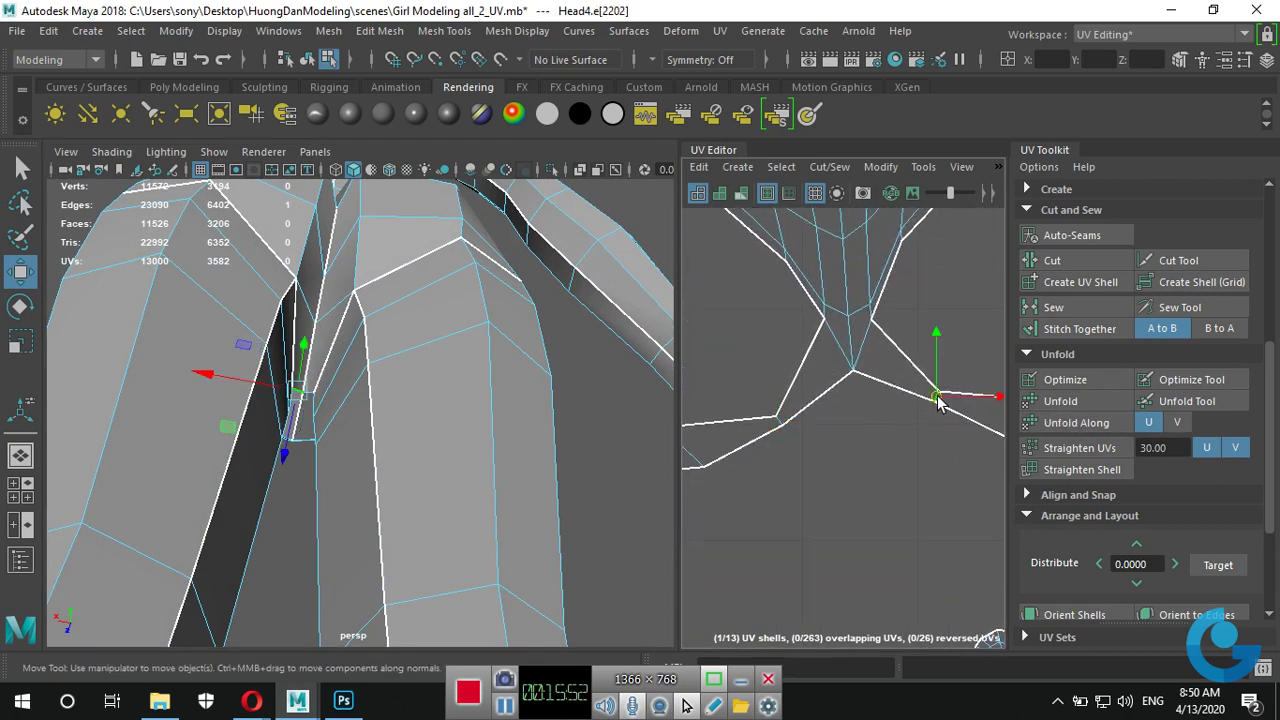
{"action": "left_click", "coordinate": [780, 428], "text": "shift"}
{"action": "left_click", "coordinate": [1055, 262]}
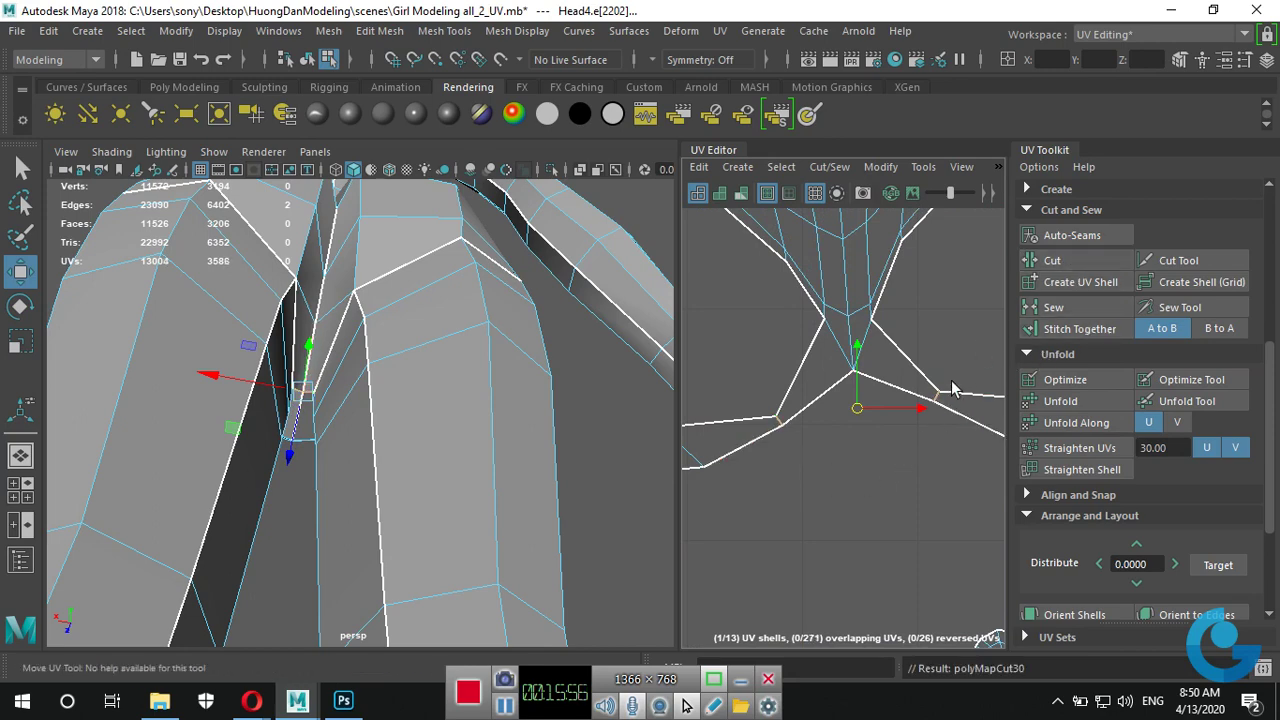
{"action": "scroll", "coordinate": [900, 420], "scroll_direction": "down", "scroll_amount": 2}
{"action": "scroll", "coordinate": [848, 468], "scroll_direction": "down", "scroll_amount": 3}
{"action": "scroll", "coordinate": [848, 468], "scroll_direction": "down", "scroll_amount": 2}
Select all 13 UV shells in UV Shell mode and unfold them.
{"action": "scroll", "coordinate": [808, 452], "scroll_direction": "down", "scroll_amount": 2}
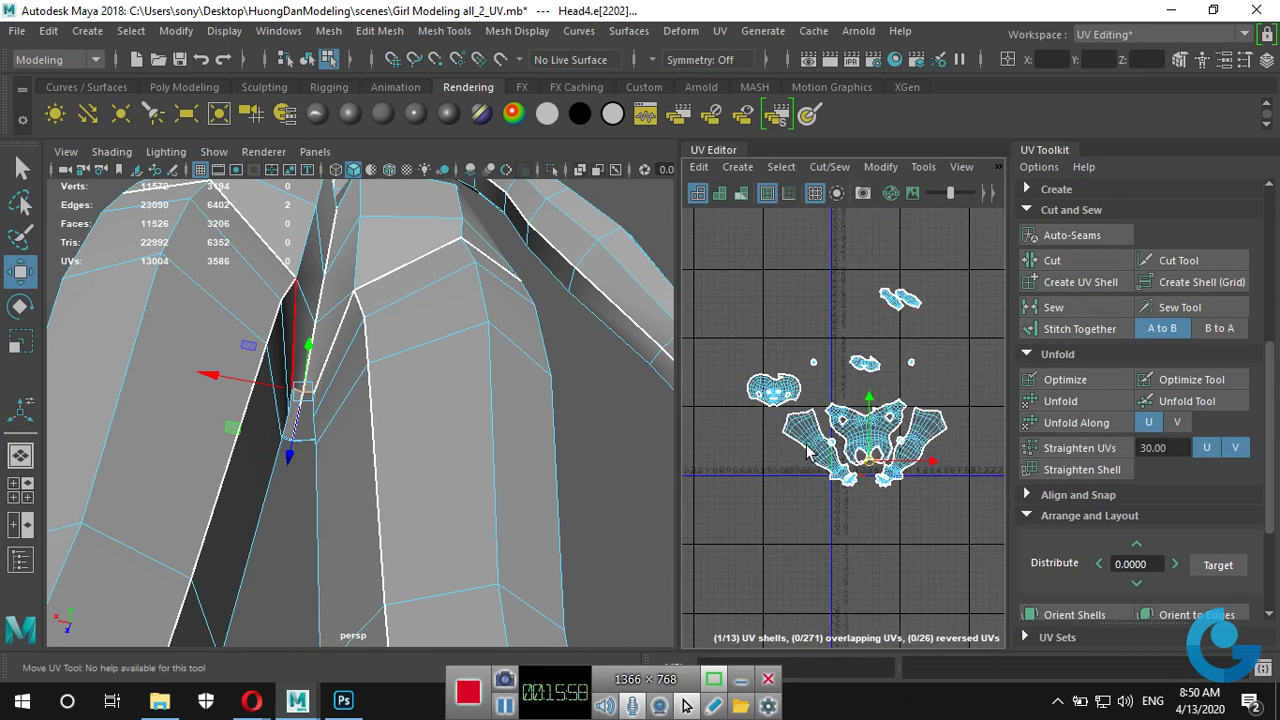
{"action": "right_click_drag", "start_coordinate": [892, 444], "coordinate": [844, 323]}
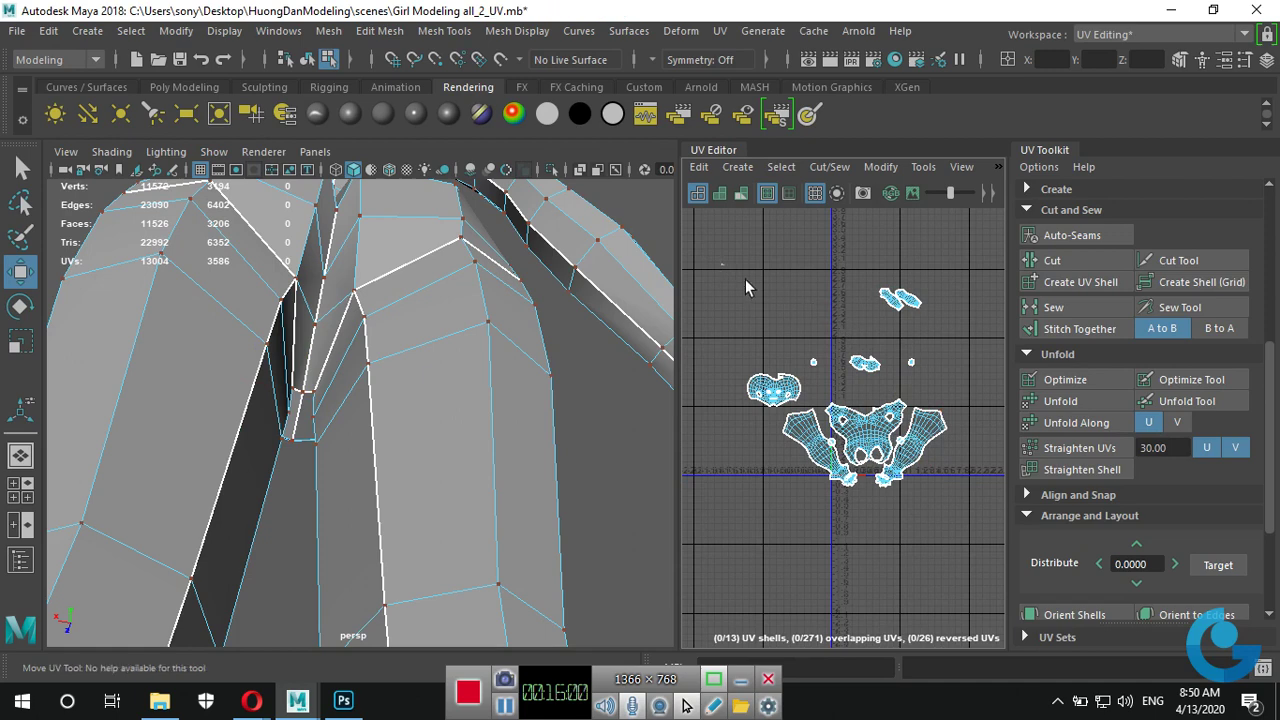
{"action": "left_click_drag", "start_coordinate": [745, 287], "coordinate": [995, 540]}
{"action": "left_click", "coordinate": [1078, 400]}
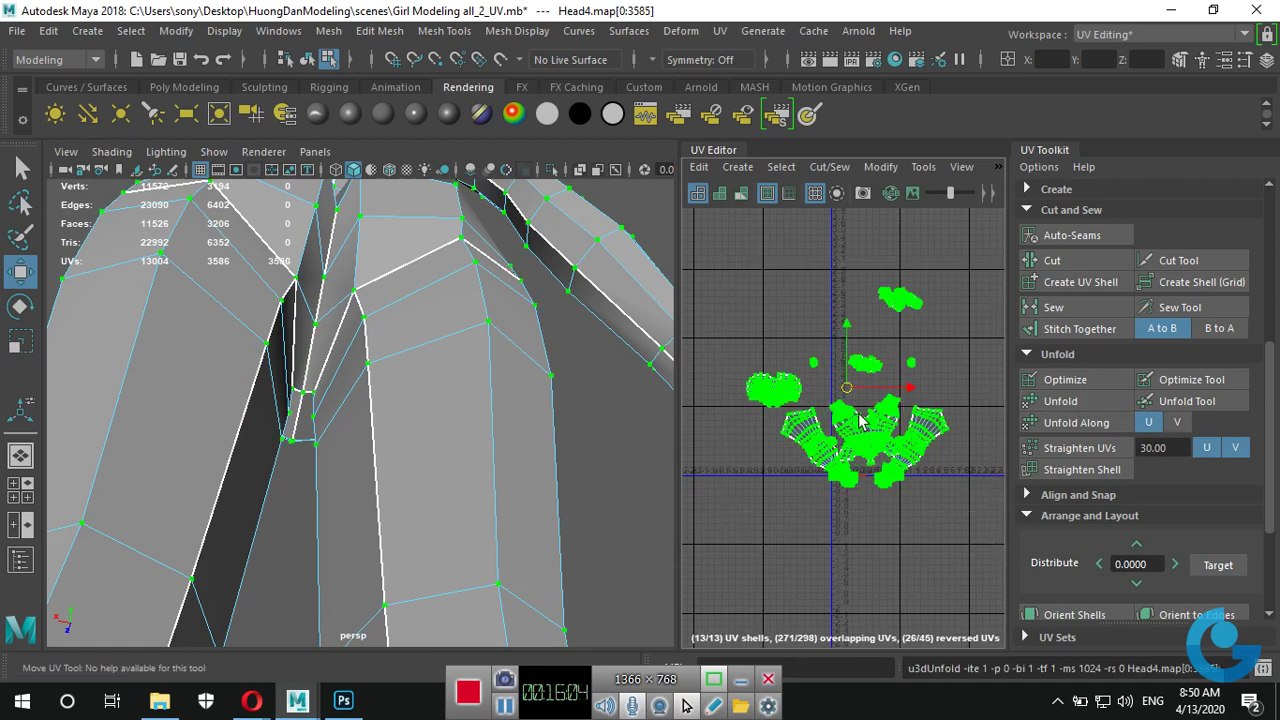
{"action": "left_click", "coordinate": [876, 490]}
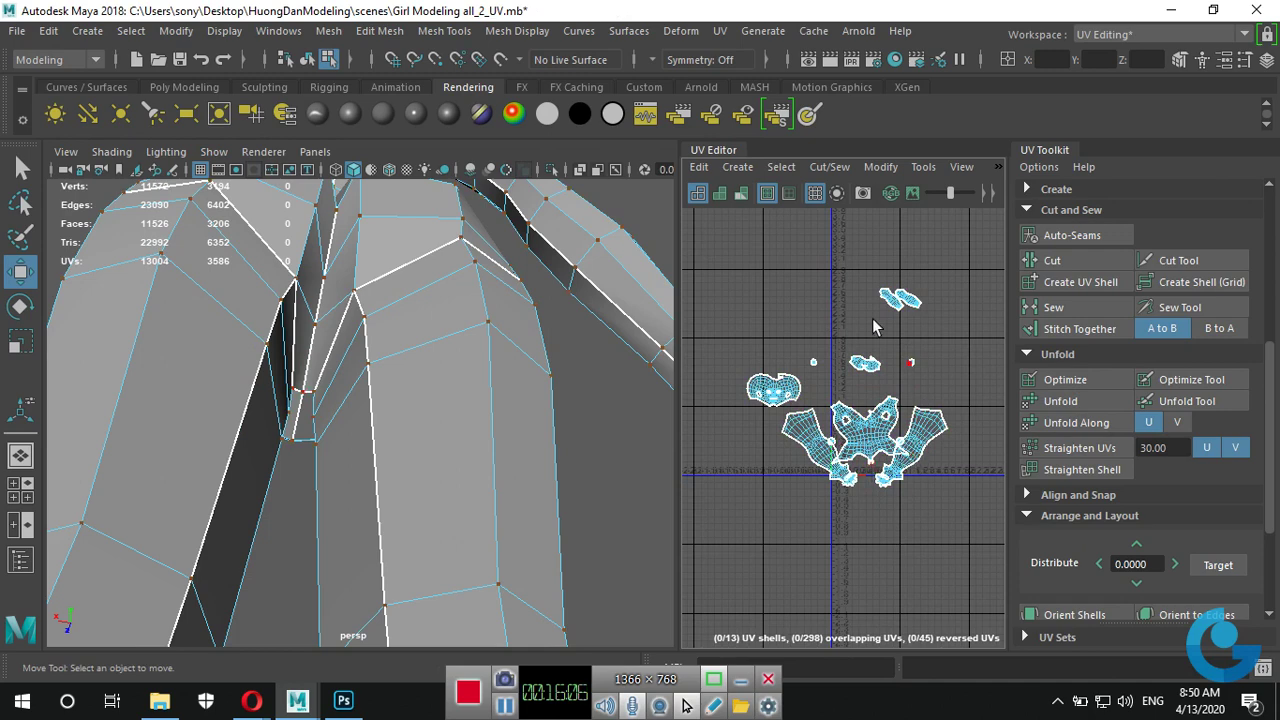
Reselect all shells, pack them with Layout, and widen the UV Editor panel.
{"action": "left_click_drag", "start_coordinate": [745, 267], "coordinate": [1003, 563]}
{"action": "scroll", "coordinate": [1131, 523], "scroll_direction": "down", "scroll_amount": 3}
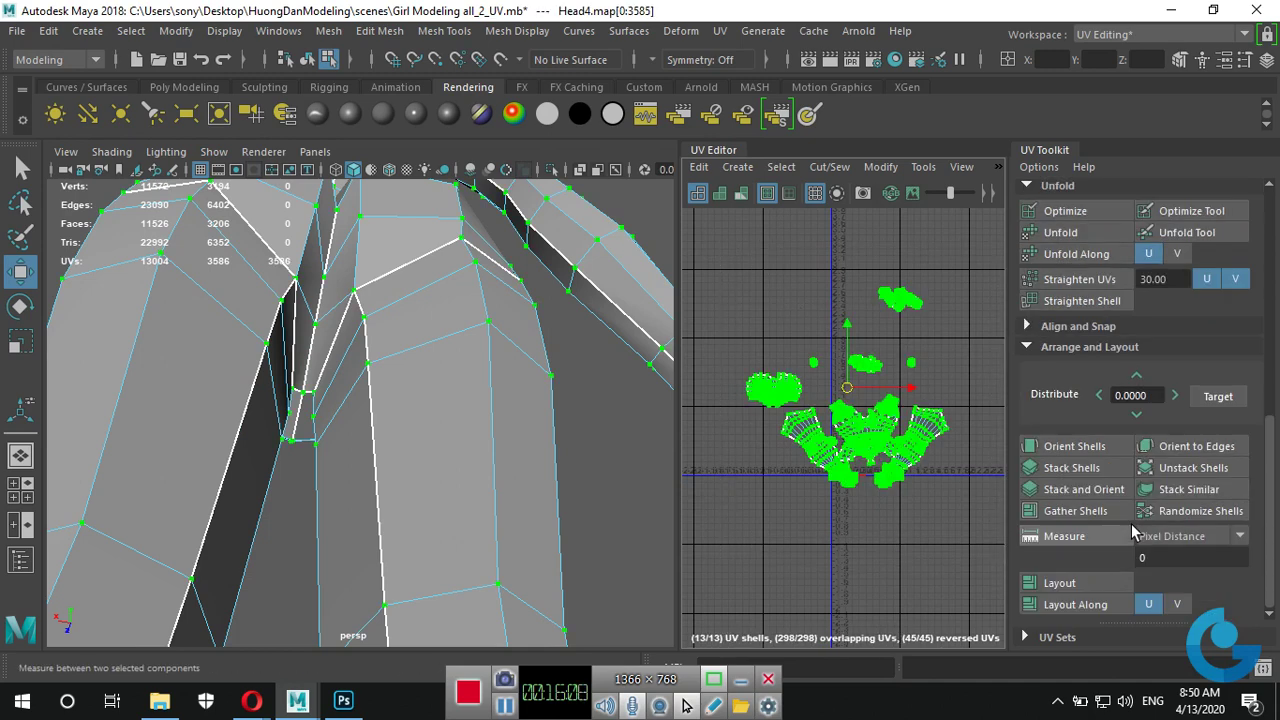
{"action": "left_click", "coordinate": [1102, 580]}
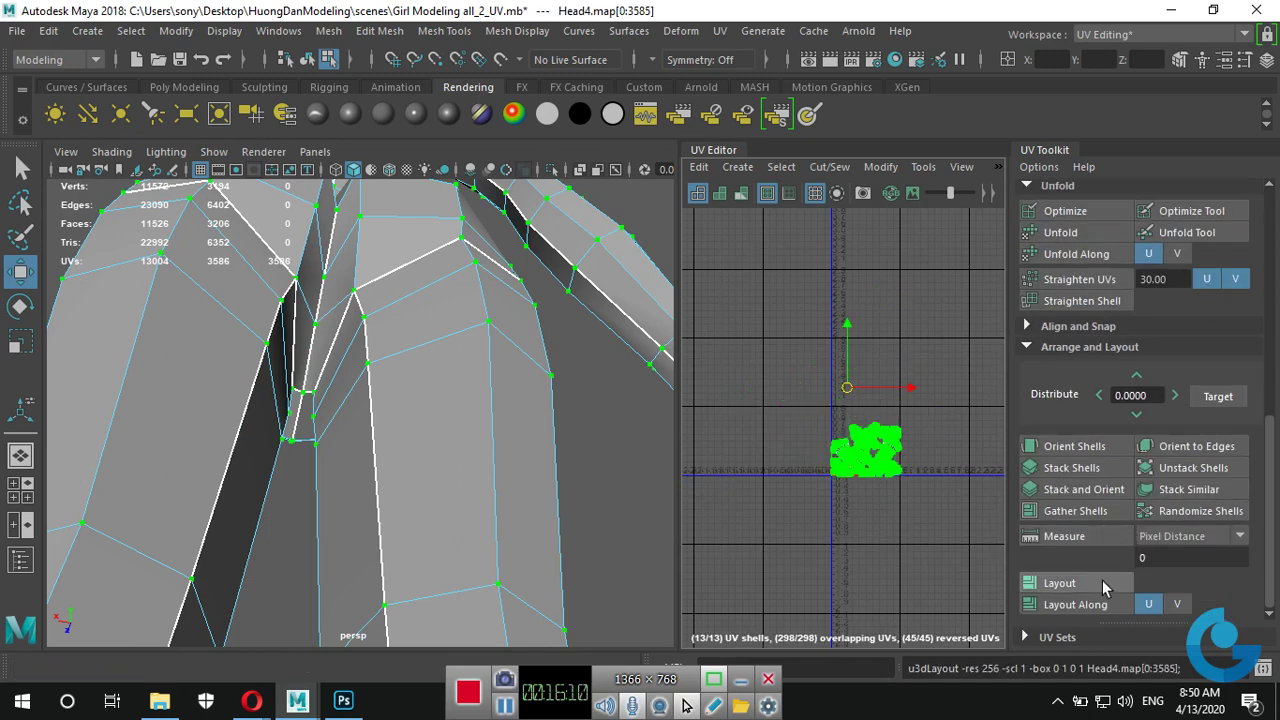
{"action": "scroll", "coordinate": [913, 485], "scroll_direction": "up", "scroll_amount": 5}
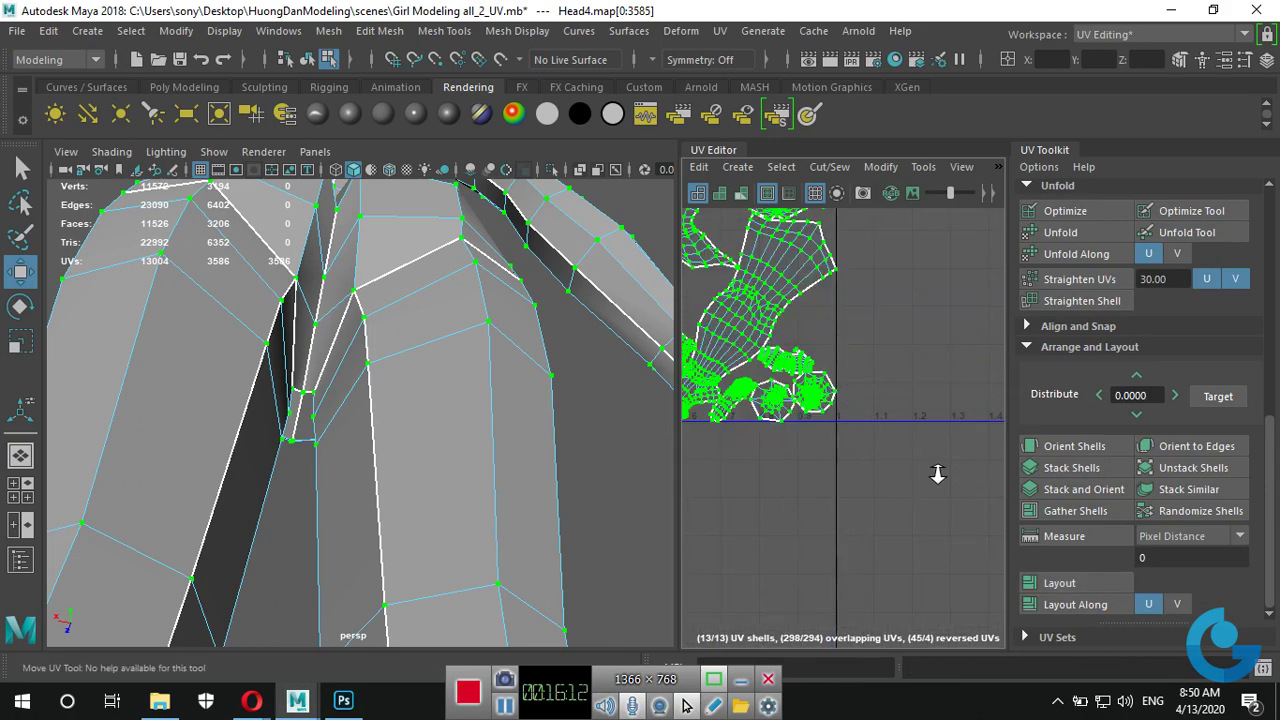
{"action": "scroll", "coordinate": [937, 474], "scroll_direction": "down", "scroll_amount": 2}
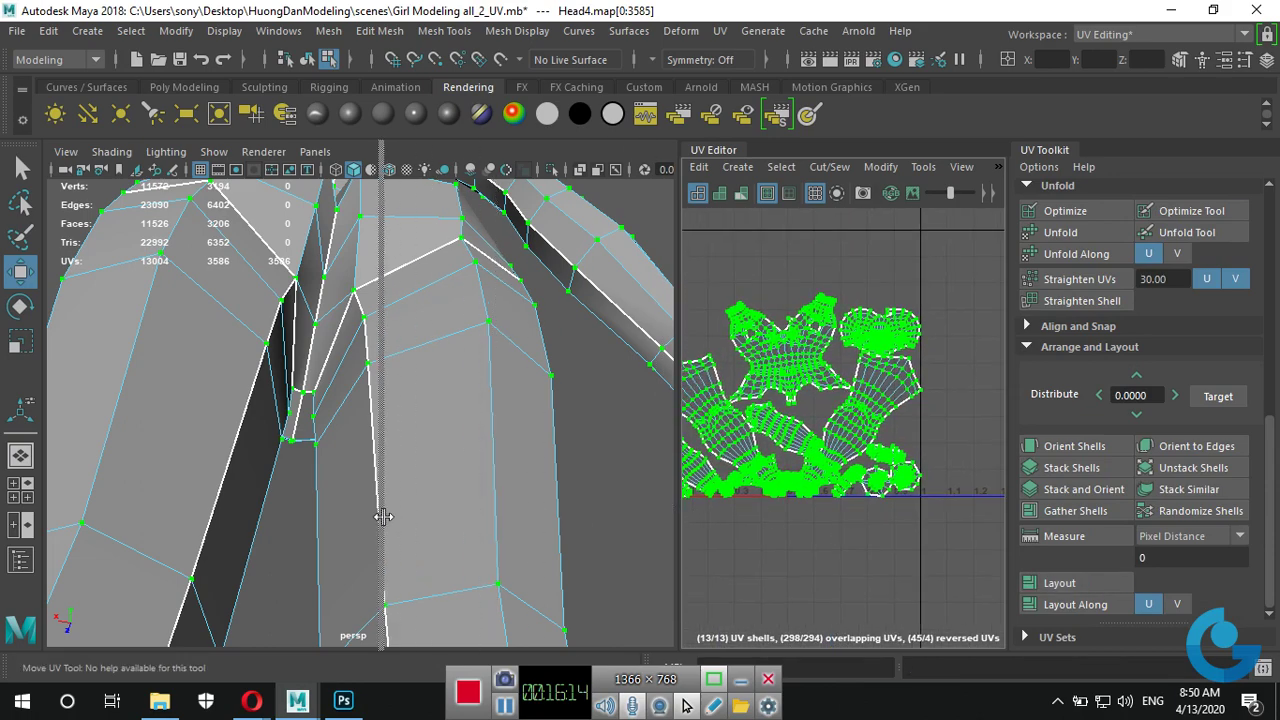
{"action": "left_click_drag", "start_coordinate": [679, 516], "coordinate": [384, 516]}
{"action": "scroll", "coordinate": [828, 443], "scroll_direction": "down", "scroll_amount": 1}
Select all UV shells and shift the whole cluster to the left.
{"action": "scroll", "coordinate": [925, 460], "scroll_direction": "down", "scroll_amount": 2}
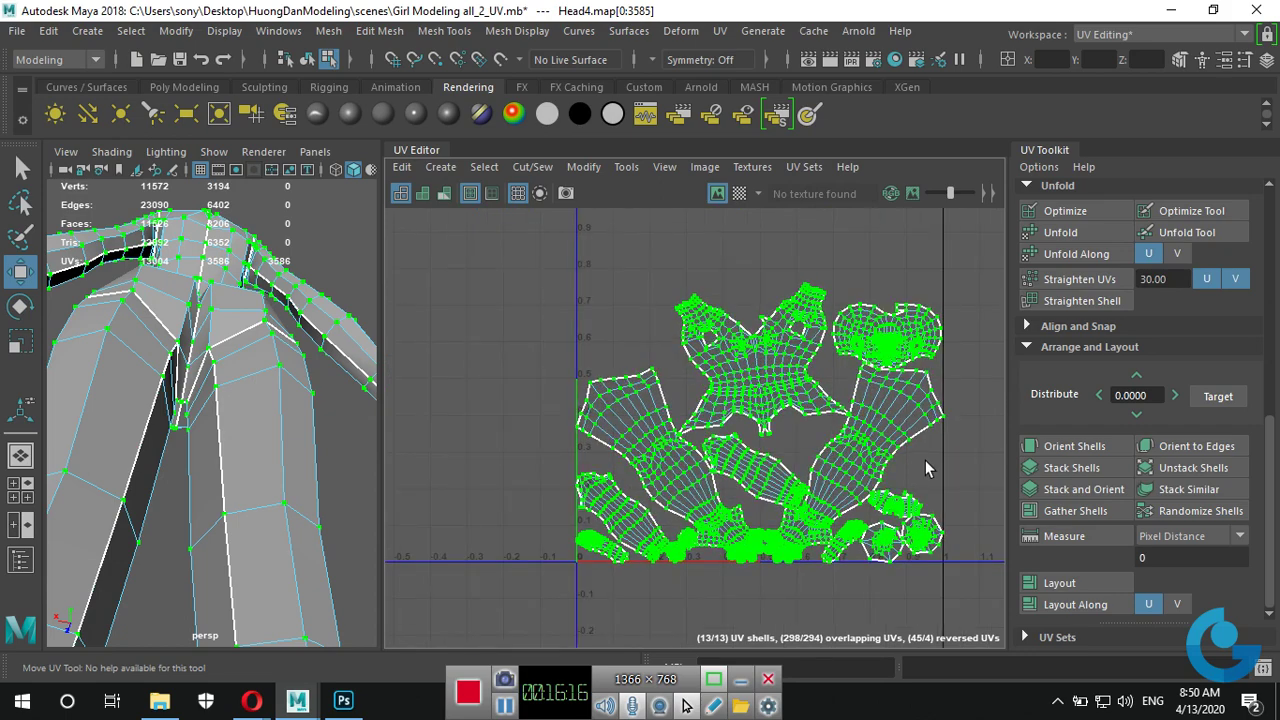
{"action": "left_click", "coordinate": [943, 473]}
{"action": "scroll", "coordinate": [940, 470], "scroll_direction": "down", "scroll_amount": 1}
{"action": "scroll", "coordinate": [909, 465], "scroll_direction": "down", "scroll_amount": 1}
{"action": "scroll", "coordinate": [909, 465], "scroll_direction": "down", "scroll_amount": 1}
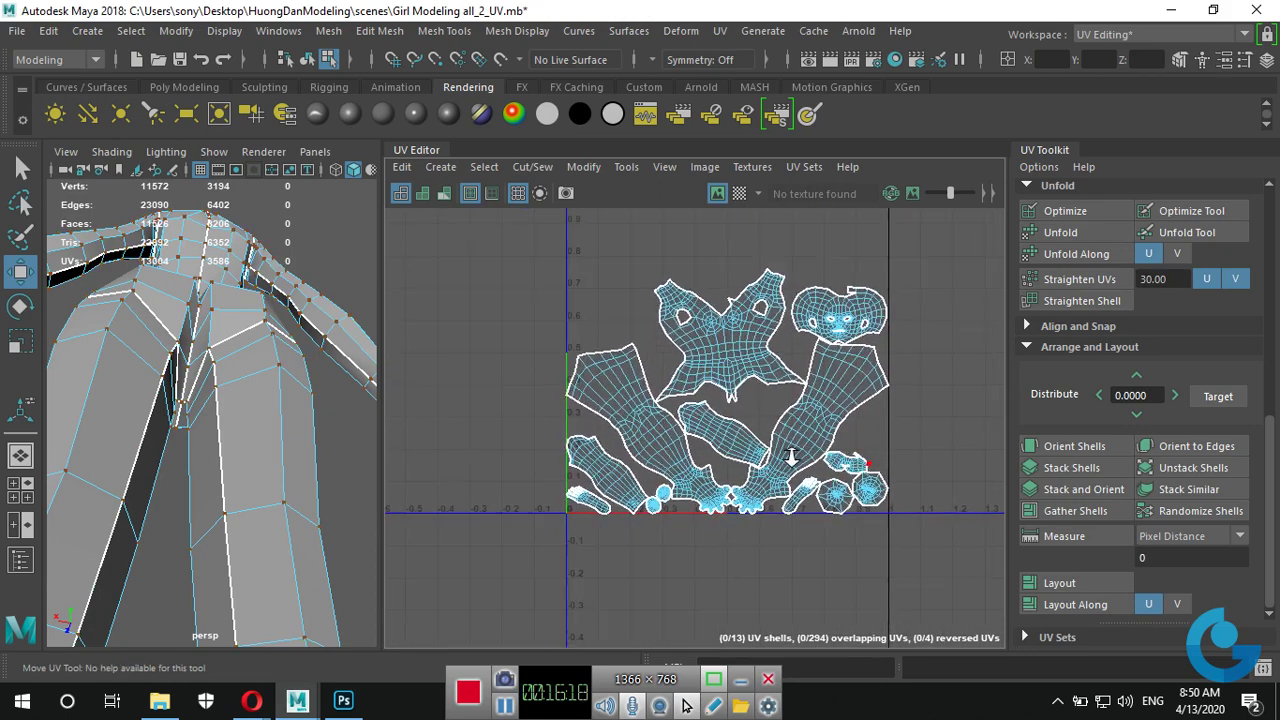
{"action": "scroll", "coordinate": [909, 465], "scroll_direction": "down", "scroll_amount": 1}
{"action": "left_click_drag", "start_coordinate": [563, 274], "coordinate": [965, 555]}
{"action": "scroll", "coordinate": [965, 555], "scroll_direction": "down", "scroll_amount": 1}
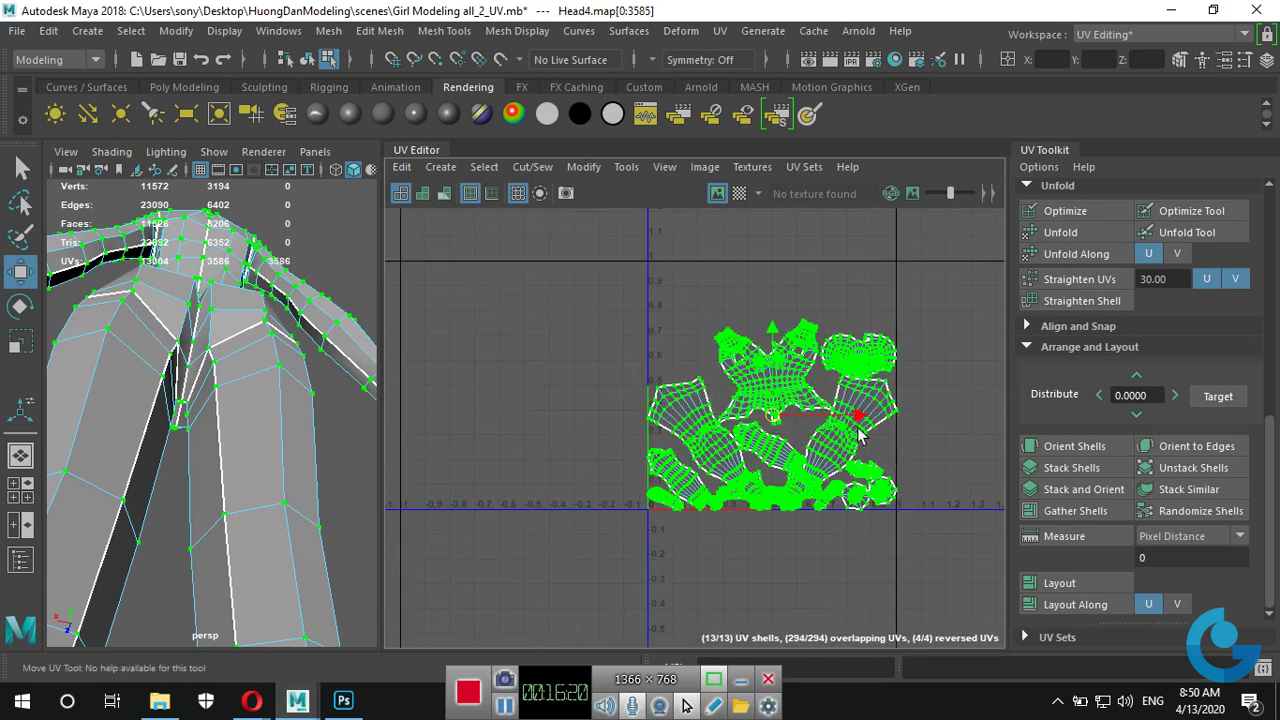
{"action": "left_click_drag", "start_coordinate": [858, 420], "coordinate": [603, 414]}
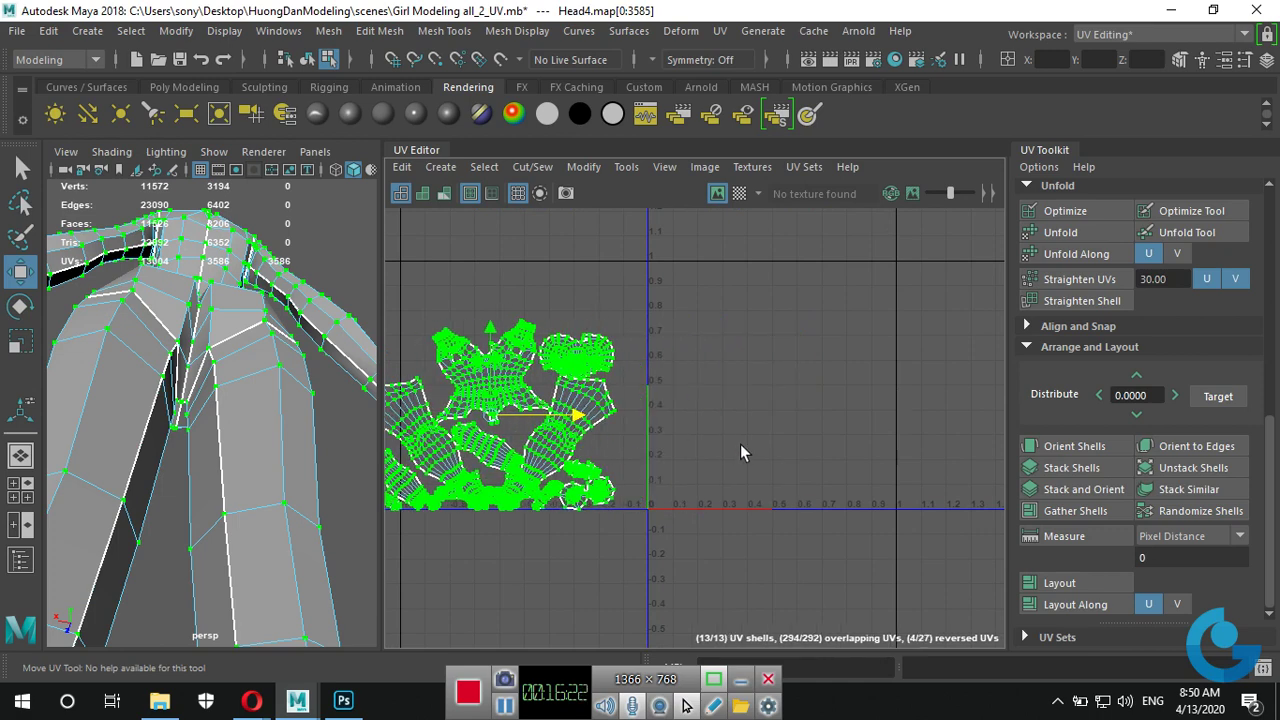
{"action": "middle_click_drag", "start_coordinate": [740, 444], "coordinate": [788, 488], "text": "alt"}
{"action": "left_click", "coordinate": [704, 472]}
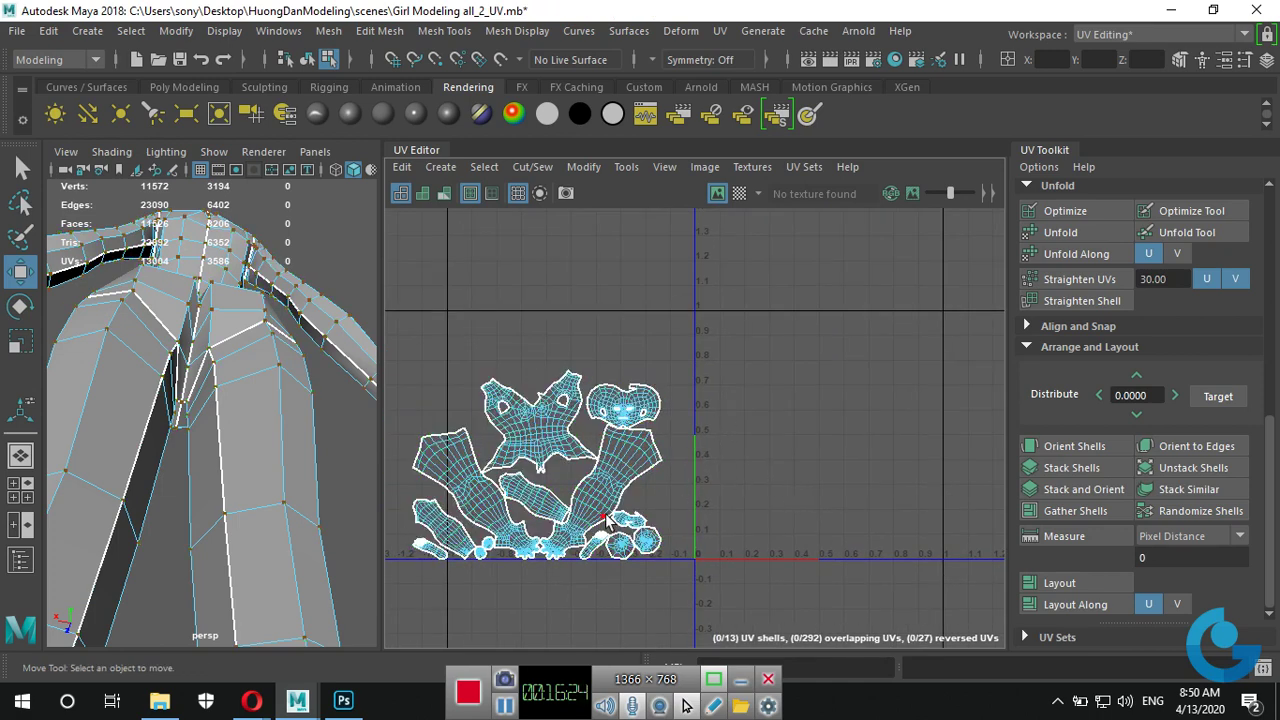
Move the arm shell and three small shells up to the upper right of UV space.
{"action": "left_click", "coordinate": [549, 512]}
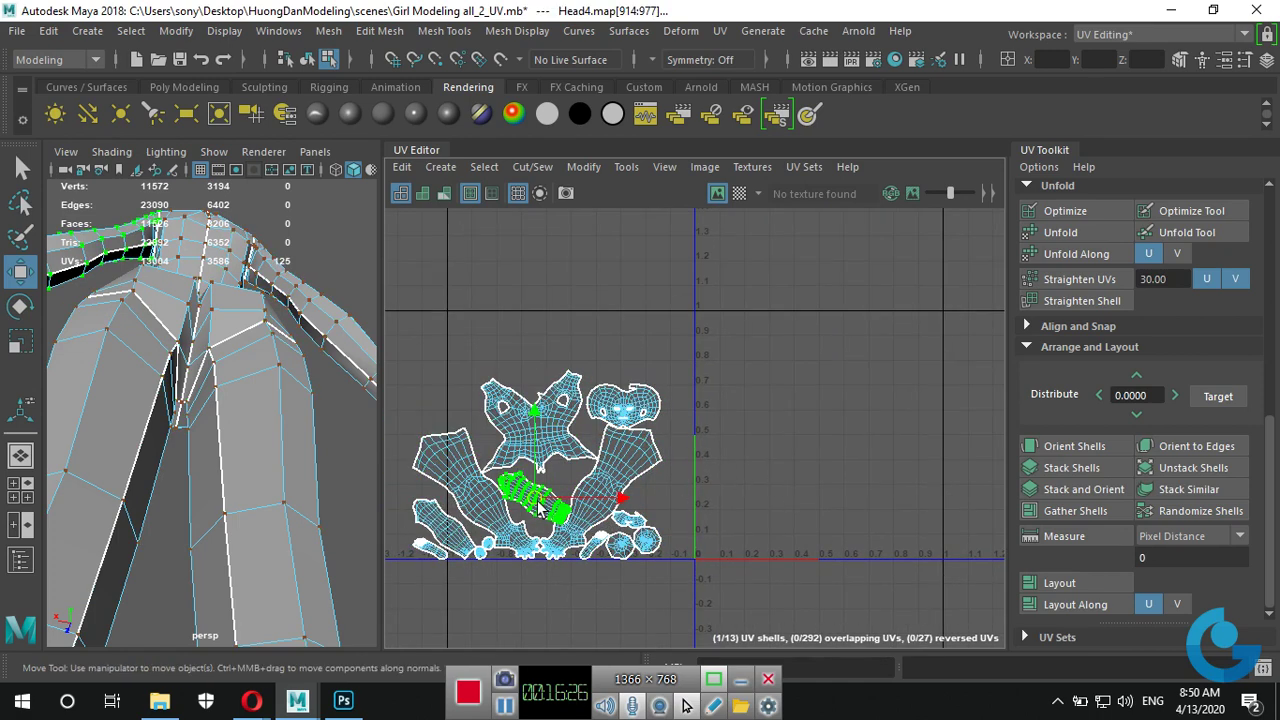
{"action": "mouse_move", "coordinate": [549, 512]}
{"action": "left_mouse_down"}
{"action": "mouse_move", "coordinate": [647, 440]}
{"action": "mouse_move", "coordinate": [900, 345]}
{"action": "left_mouse_up"}
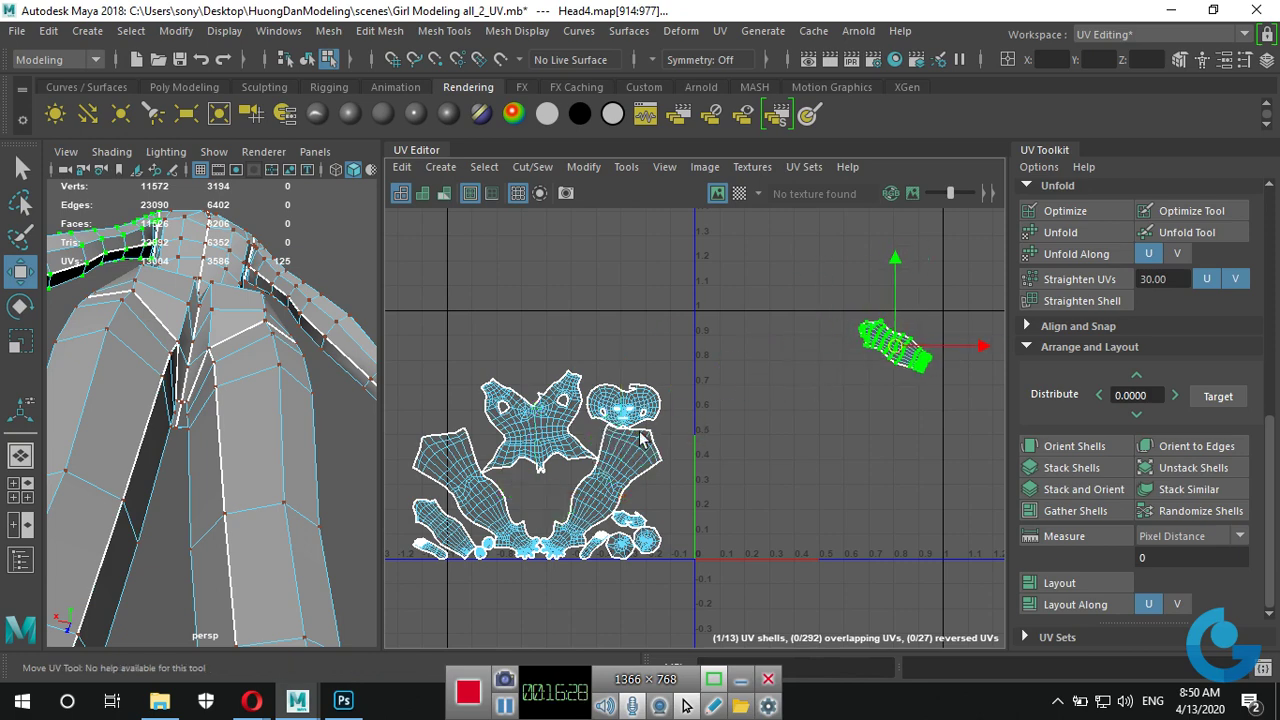
{"action": "left_click", "coordinate": [459, 536]}
{"action": "left_click_drag", "start_coordinate": [451, 537], "coordinate": [838, 352]}
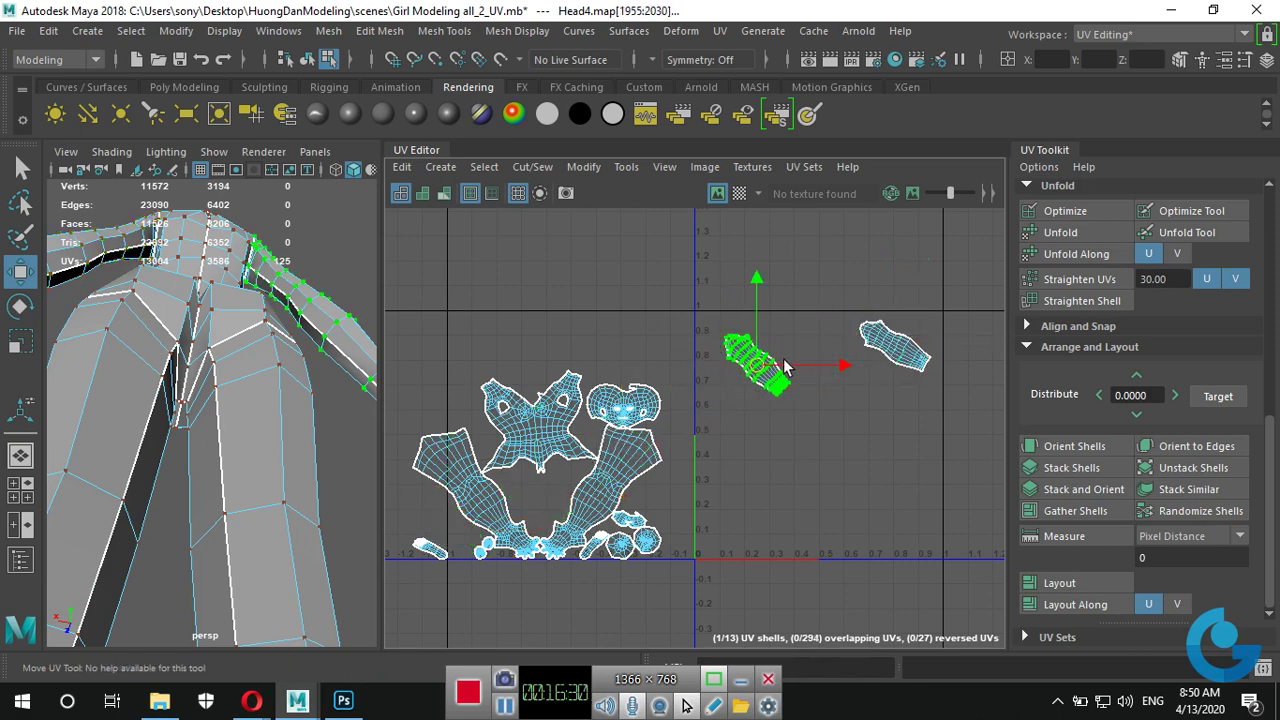
{"action": "left_click", "coordinate": [630, 522]}
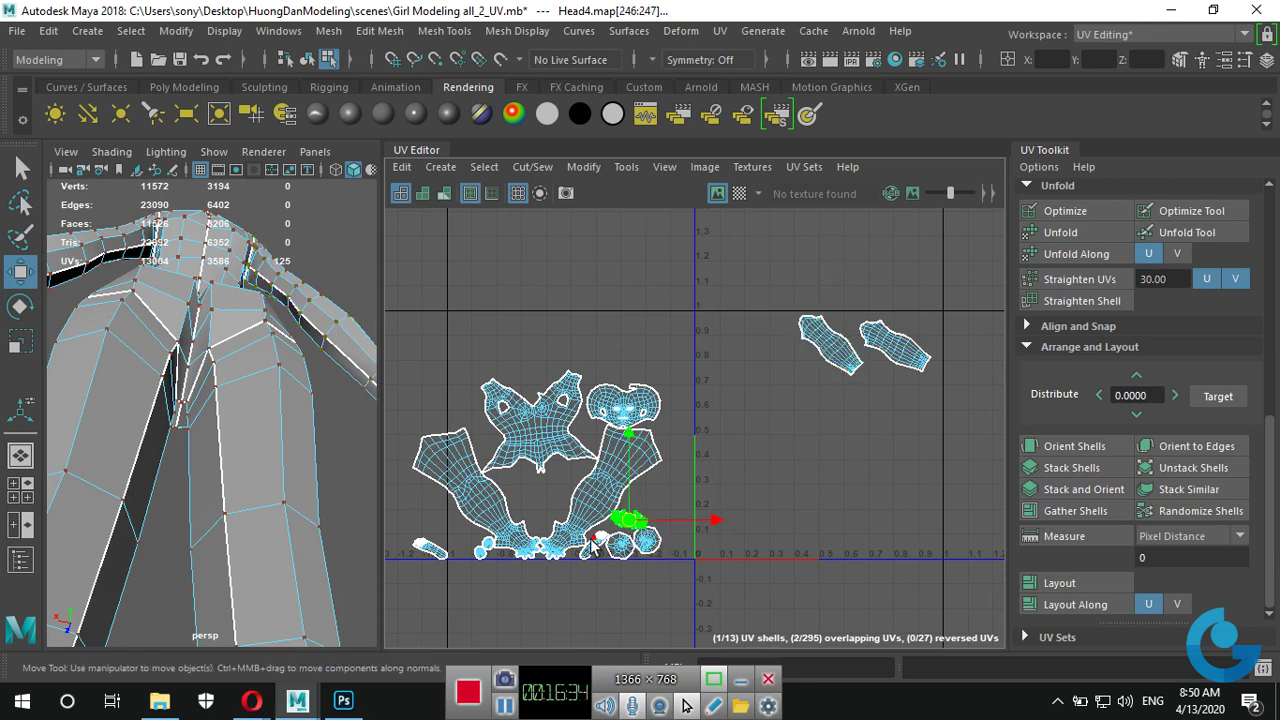
{"action": "left_click_drag", "start_coordinate": [588, 558], "coordinate": [716, 343]}
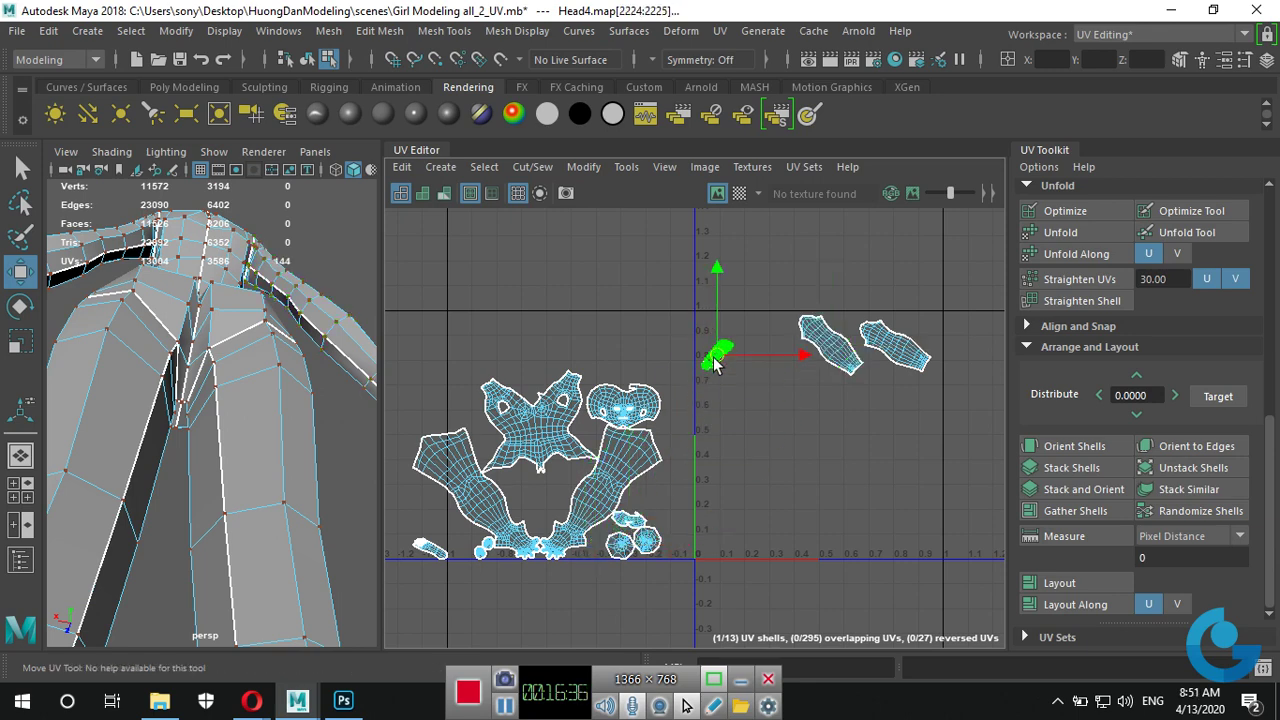
{"action": "left_click", "coordinate": [442, 556]}
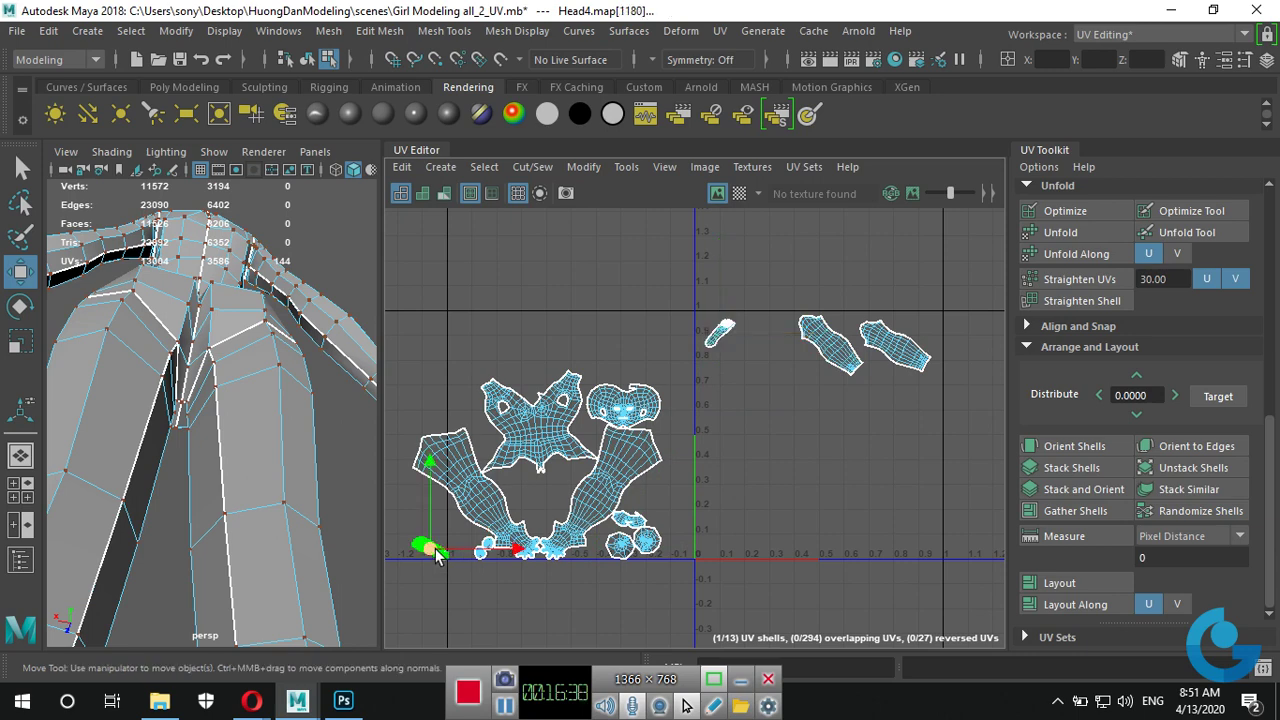
{"action": "left_click_drag", "start_coordinate": [437, 553], "coordinate": [758, 345]}
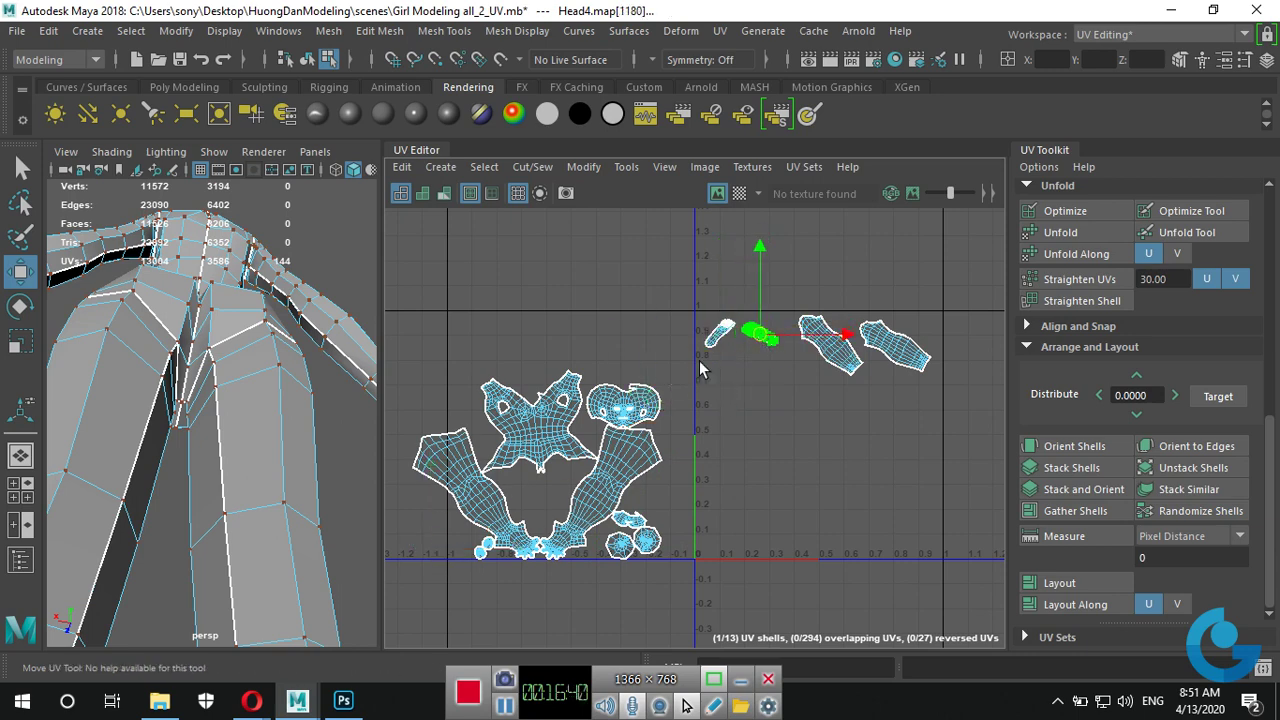
Move the star-shaped torso shell to the lower right, then select the leg and hand shells.
{"action": "left_click", "coordinate": [539, 451]}
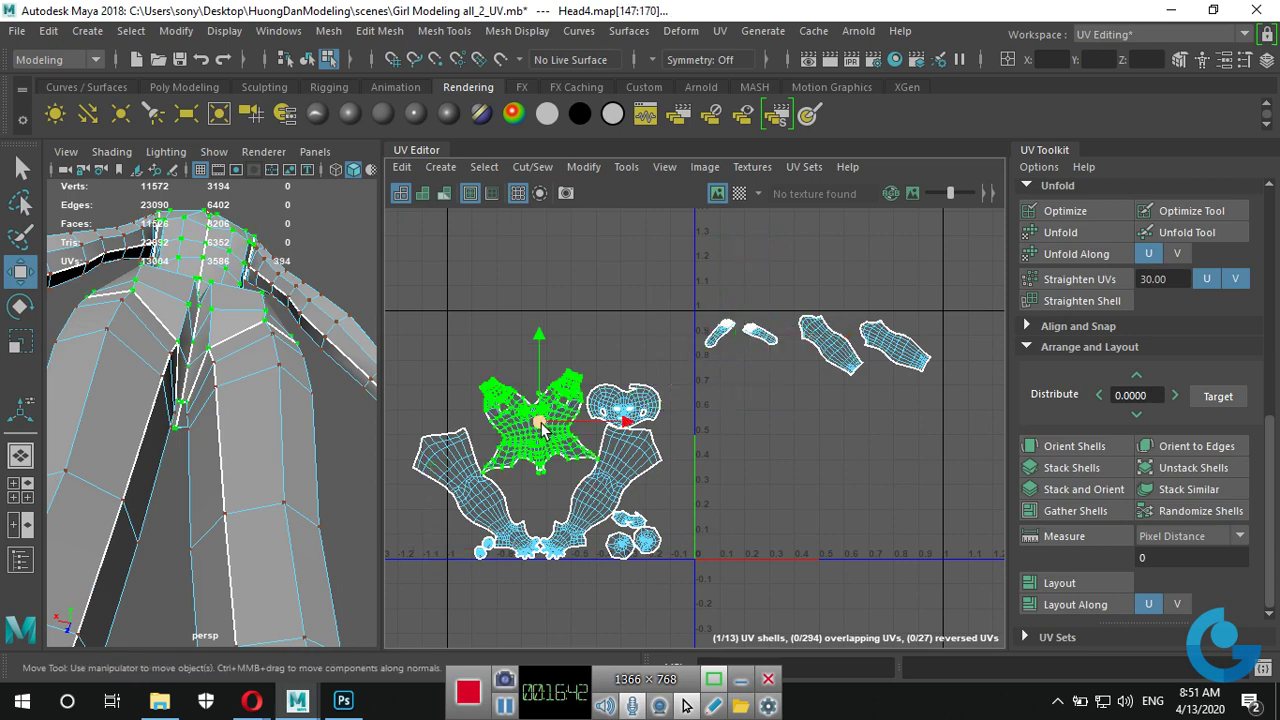
{"action": "mouse_move", "coordinate": [541, 428]}
{"action": "left_mouse_down"}
{"action": "mouse_move", "coordinate": [771, 406]}
{"action": "mouse_move", "coordinate": [829, 477]}
{"action": "mouse_move", "coordinate": [881, 511]}
{"action": "left_mouse_up"}
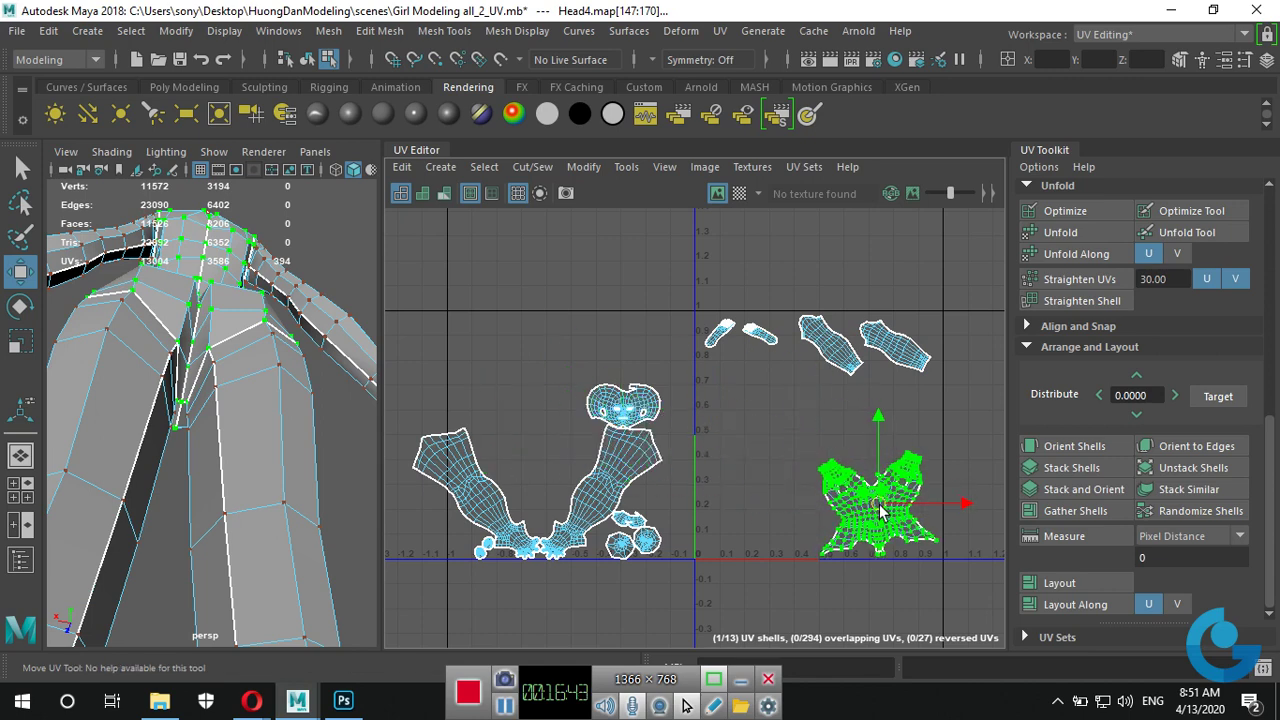
{"action": "left_click", "coordinate": [481, 506]}
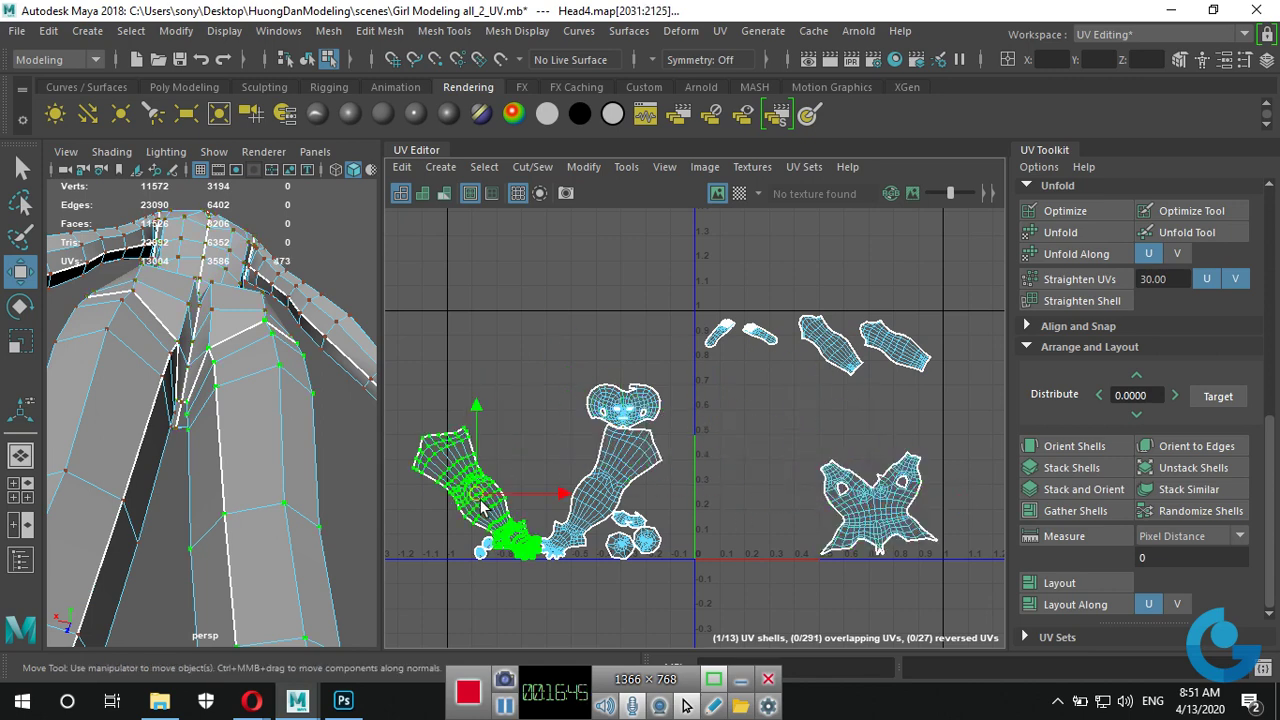
{"action": "left_click", "coordinate": [617, 478]}
{"action": "left_click", "coordinate": [645, 543]}
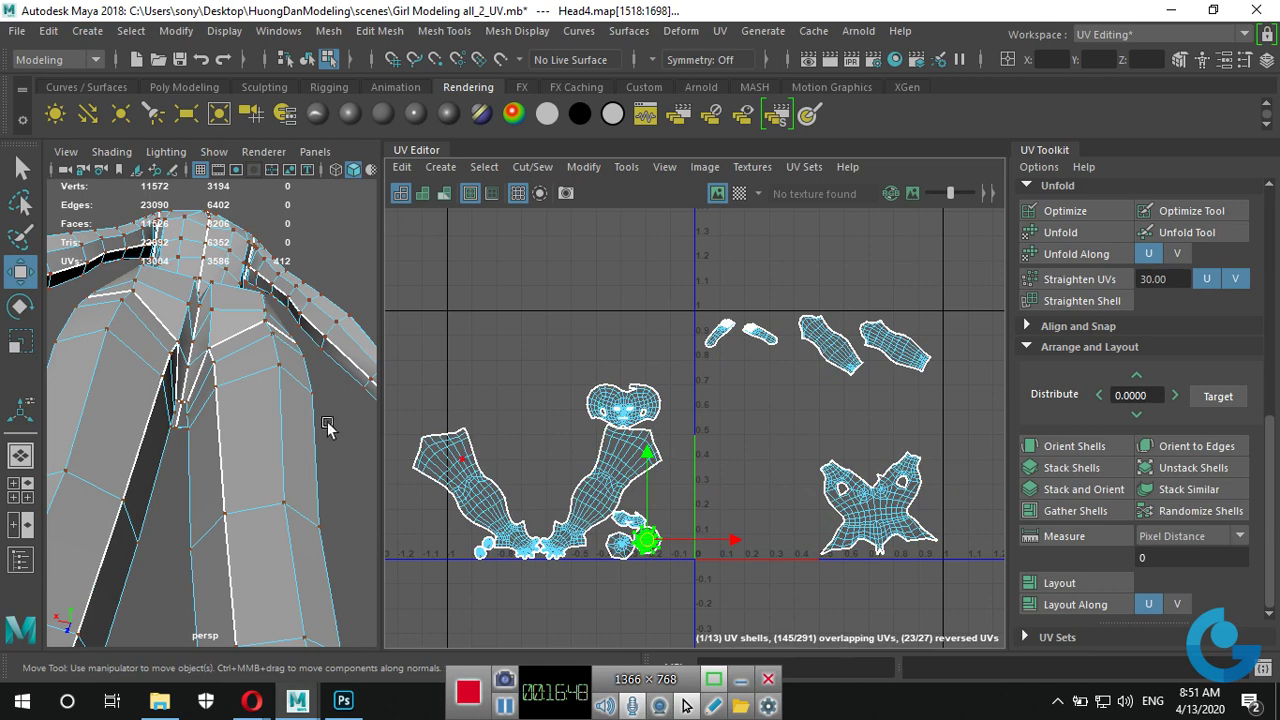
Frame the selected hand shell in both the 3D view and the UV Editor.
{"action": "key", "text": "f"}
{"action": "mouse_move", "coordinate": [297, 434]}
{"action": "left_mouse_down", "text": "alt"}
{"action": "mouse_move", "coordinate": [133, 470]}
{"action": "mouse_move", "coordinate": [205, 490]}
{"action": "left_mouse_up", "text": "alt"}
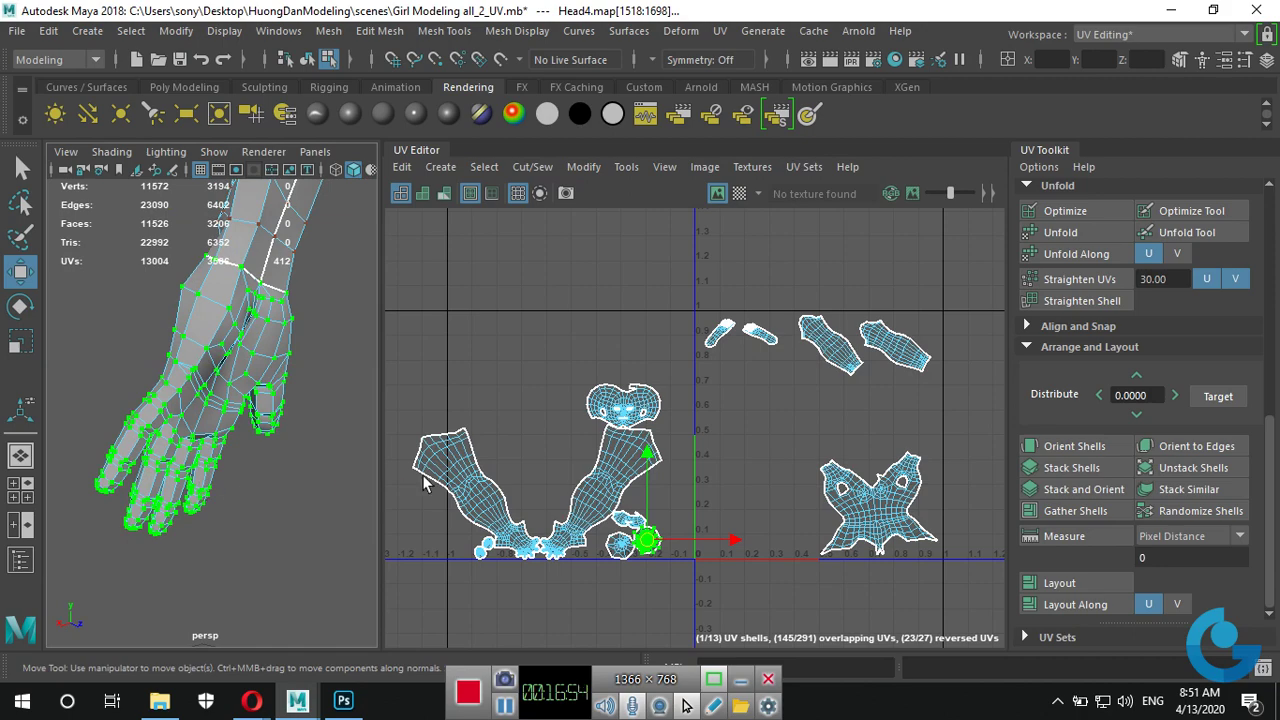
{"action": "key", "text": "f"}
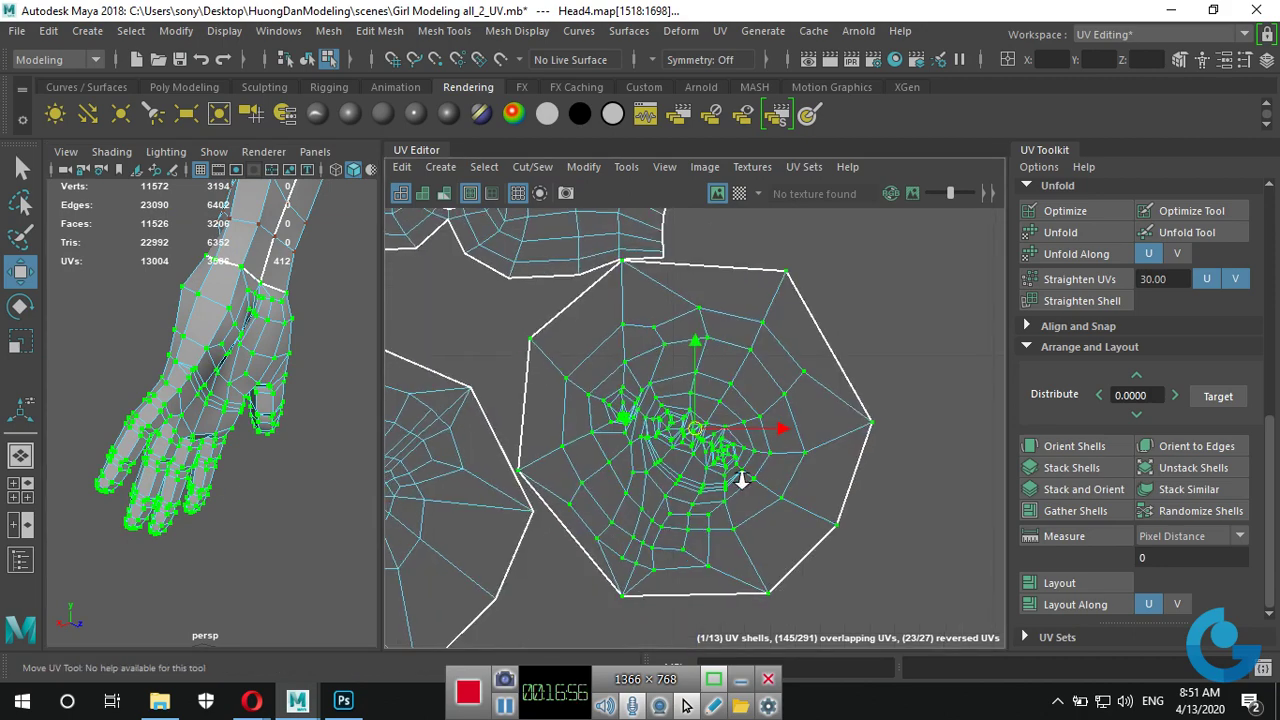
{"action": "scroll", "coordinate": [743, 477], "scroll_direction": "down", "scroll_amount": 2}
{"action": "scroll", "coordinate": [596, 452], "scroll_direction": "down", "scroll_amount": 2}
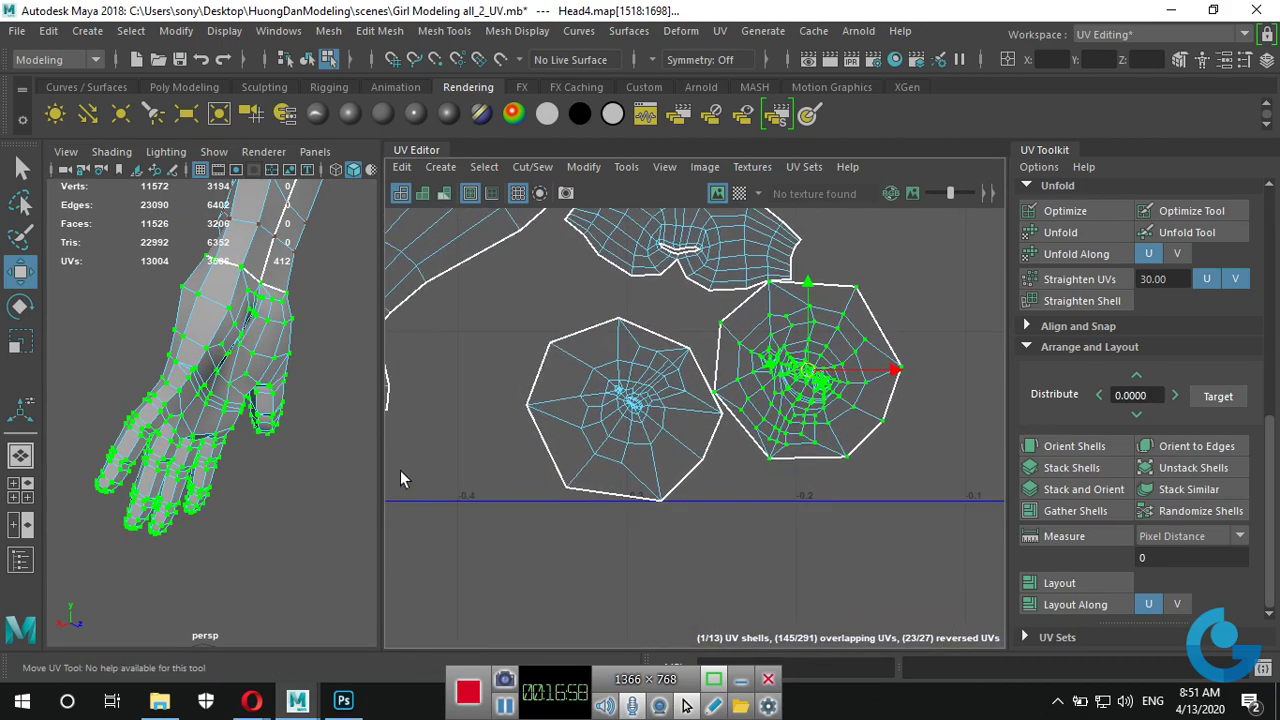
{"action": "mouse_move", "coordinate": [276, 325]}
{"action": "left_mouse_down", "text": "alt"}
{"action": "mouse_move", "coordinate": [195, 420]}
{"action": "mouse_move", "coordinate": [345, 462]}
{"action": "mouse_move", "coordinate": [200, 434]}
{"action": "left_mouse_up", "text": "alt"}
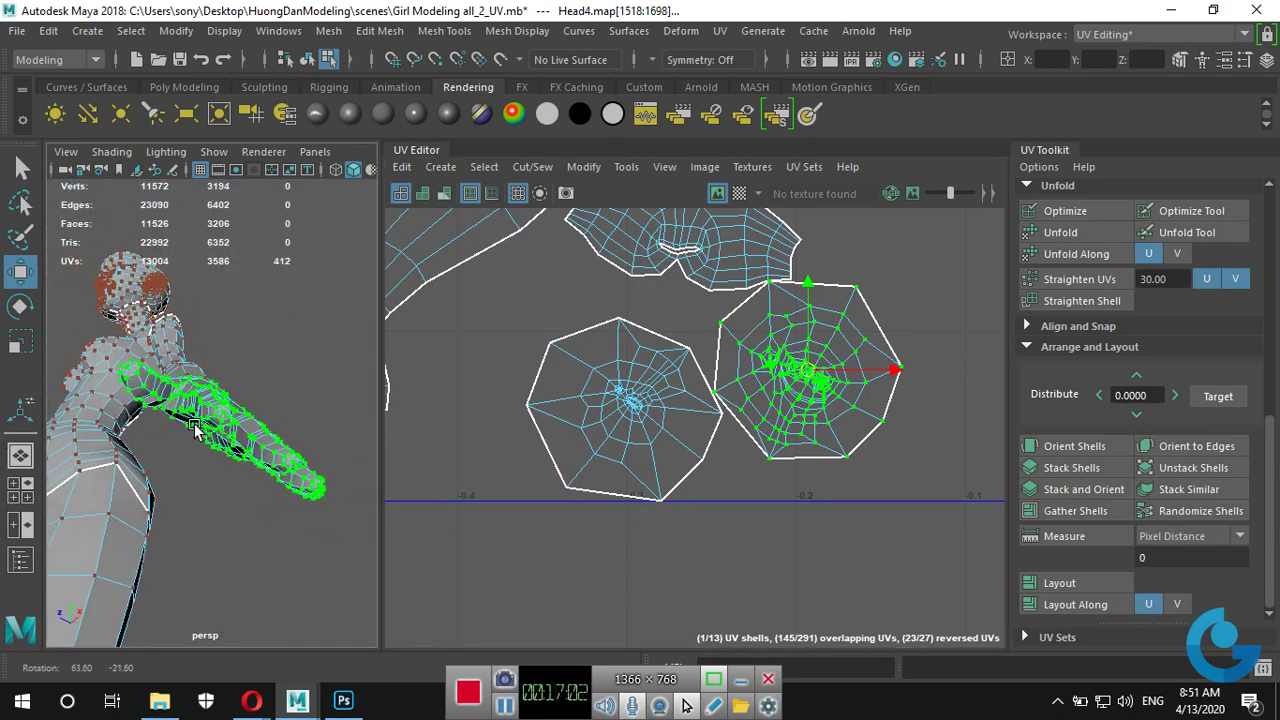
{"action": "right_click_drag", "start_coordinate": [200, 434], "coordinate": [183, 440], "text": "alt"}
Clear the UV shell selection and set the mesh to edge selection from the marking menu.
{"action": "left_click", "coordinate": [215, 500]}
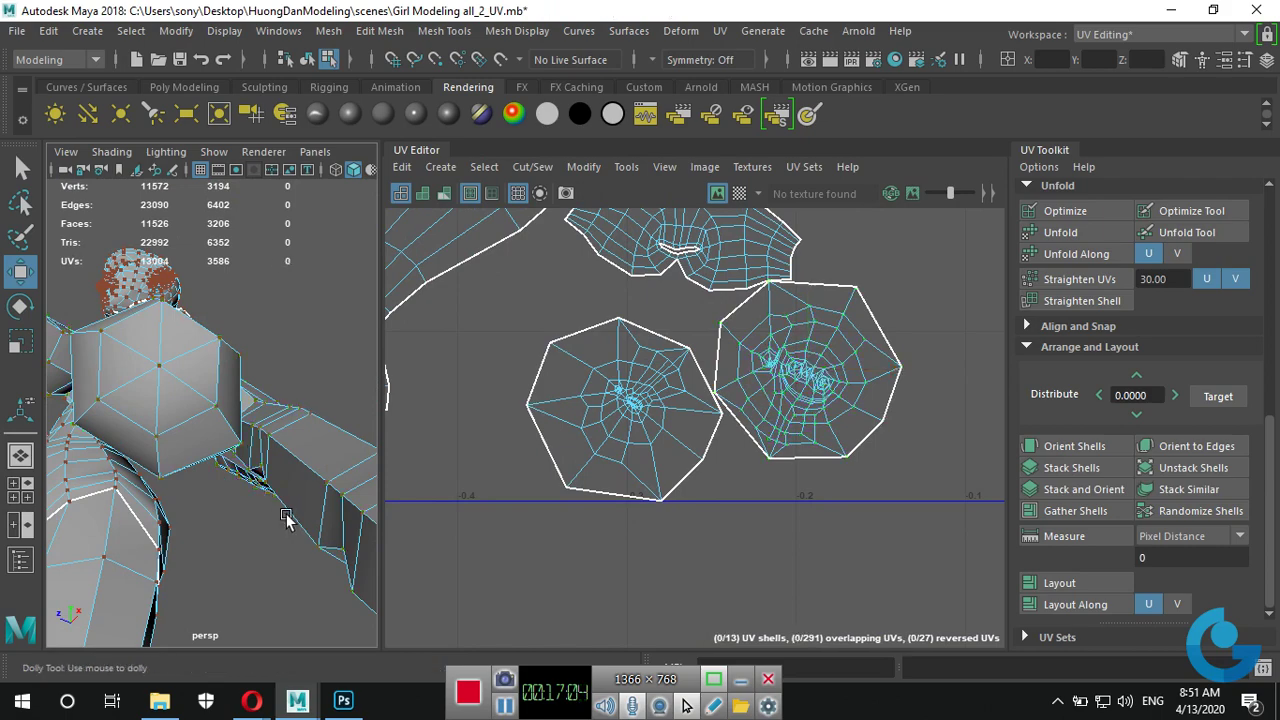
{"action": "mouse_move", "coordinate": [215, 500]}
{"action": "left_mouse_down", "text": "alt"}
{"action": "mouse_move", "coordinate": [260, 480]}
{"action": "mouse_move", "coordinate": [215, 502]}
{"action": "left_mouse_up", "text": "alt"}
{"action": "right_click_drag", "start_coordinate": [215, 502], "coordinate": [337, 503], "text": "alt"}
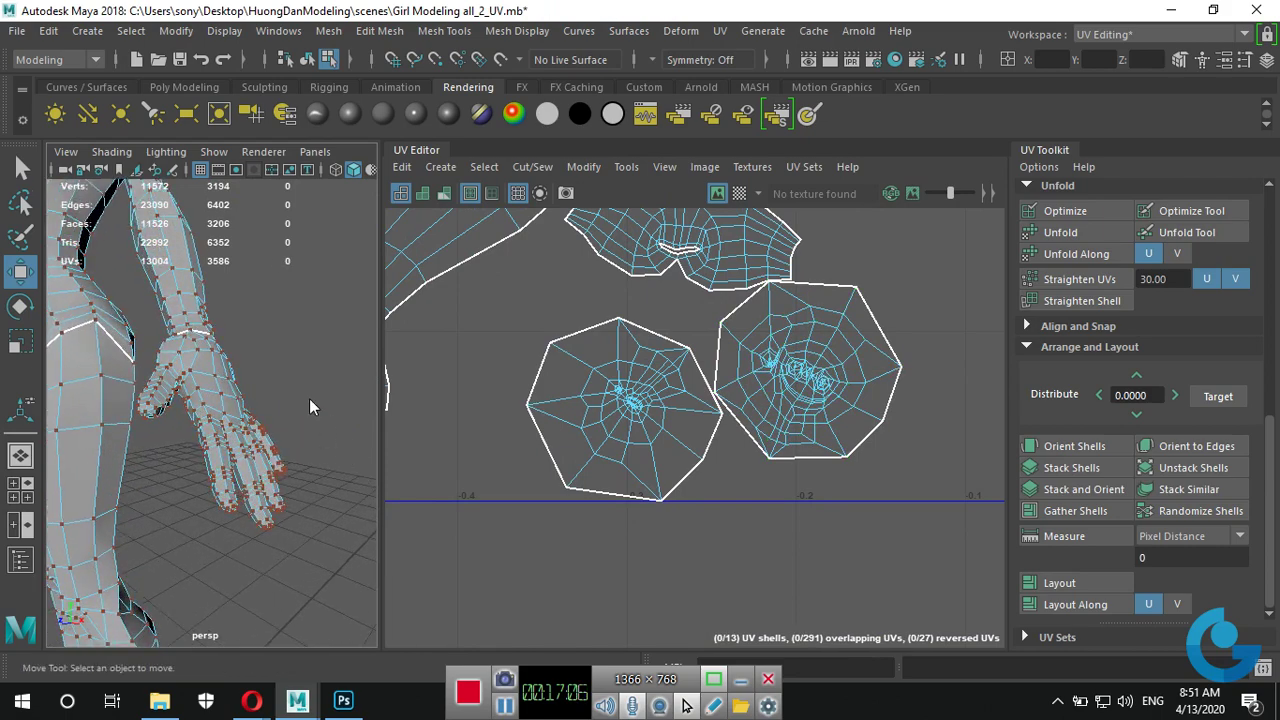
{"action": "right_click_drag", "start_coordinate": [312, 200], "coordinate": [381, 152]}
{"action": "mouse_move", "coordinate": [274, 489]}
{"action": "left_mouse_down", "text": "alt"}
{"action": "mouse_move", "coordinate": [251, 486]}
{"action": "mouse_move", "coordinate": [250, 473]}
{"action": "left_mouse_up", "text": "alt"}
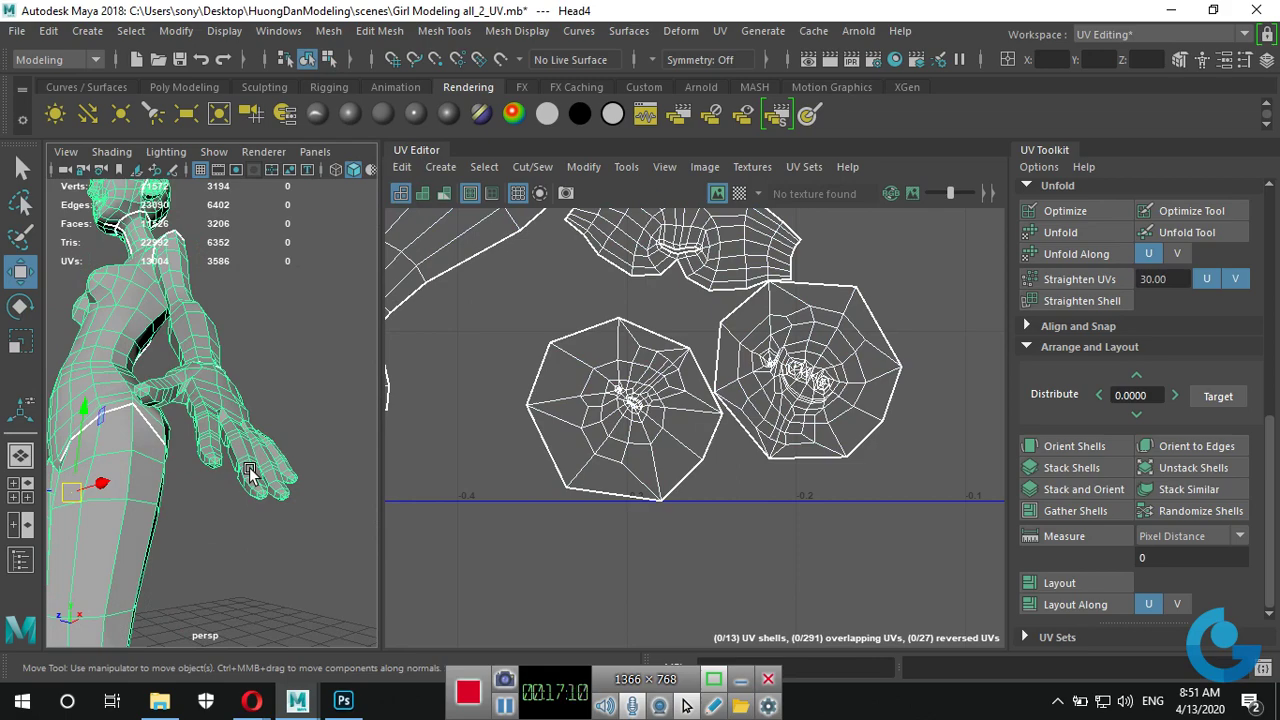
{"action": "left_click_drag", "start_coordinate": [241, 532], "coordinate": [251, 451], "text": "alt"}
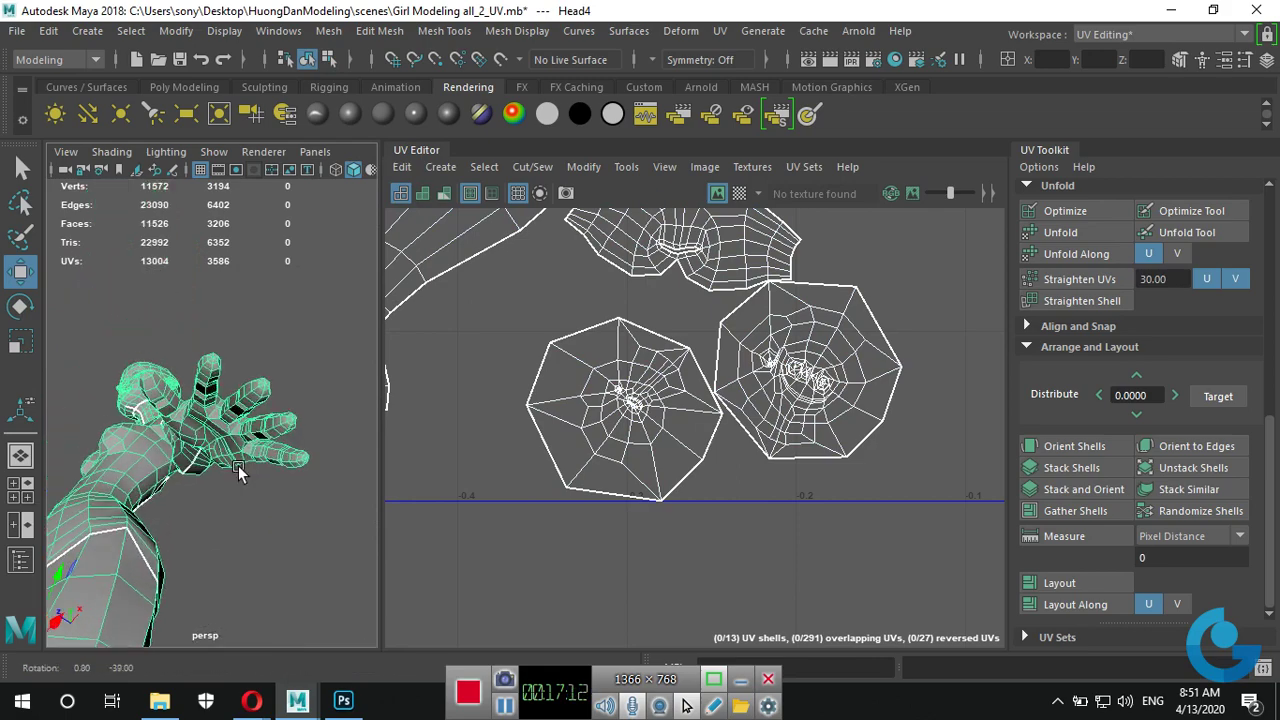
{"action": "mouse_move", "coordinate": [251, 451]}
{"action": "right_mouse_down", "text": "alt"}
{"action": "mouse_move", "coordinate": [281, 447]}
{"action": "mouse_move", "coordinate": [205, 362]}
{"action": "right_mouse_up", "text": "alt"}
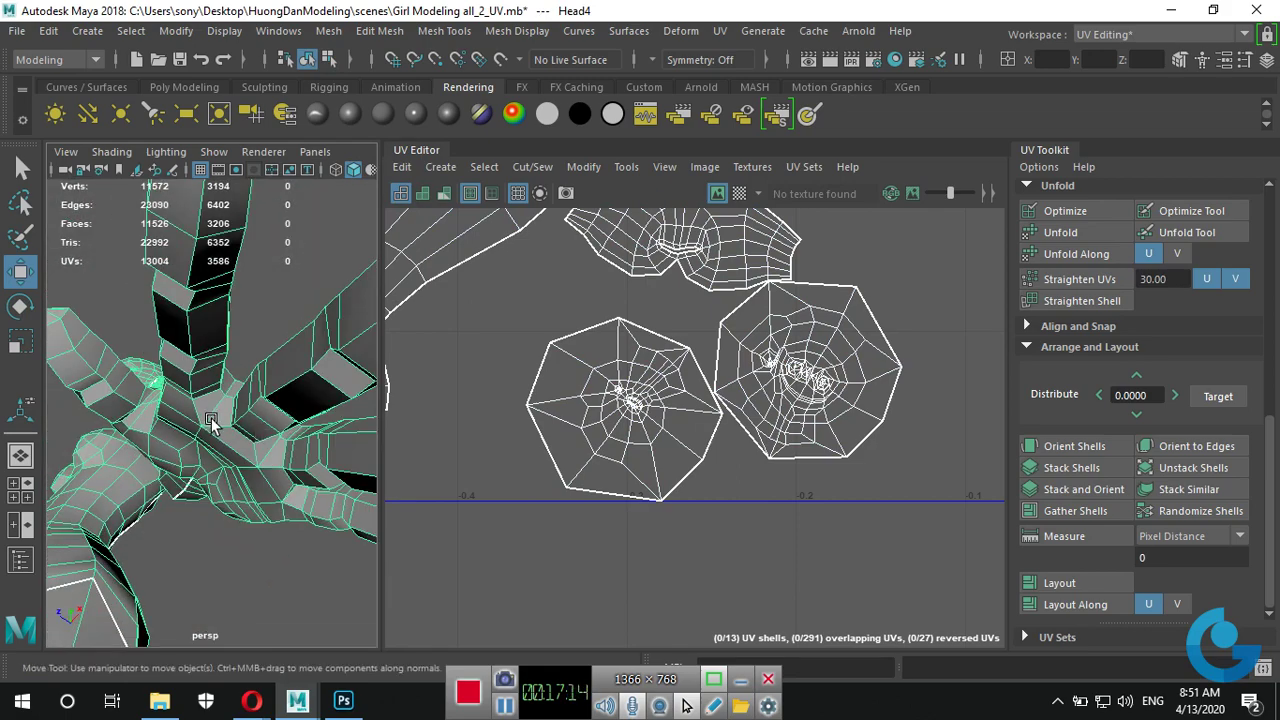
{"action": "mouse_move", "coordinate": [275, 418]}
{"action": "left_mouse_down", "text": "alt"}
{"action": "mouse_move", "coordinate": [257, 439]}
{"action": "mouse_move", "coordinate": [294, 449]}
{"action": "left_mouse_up", "text": "alt"}
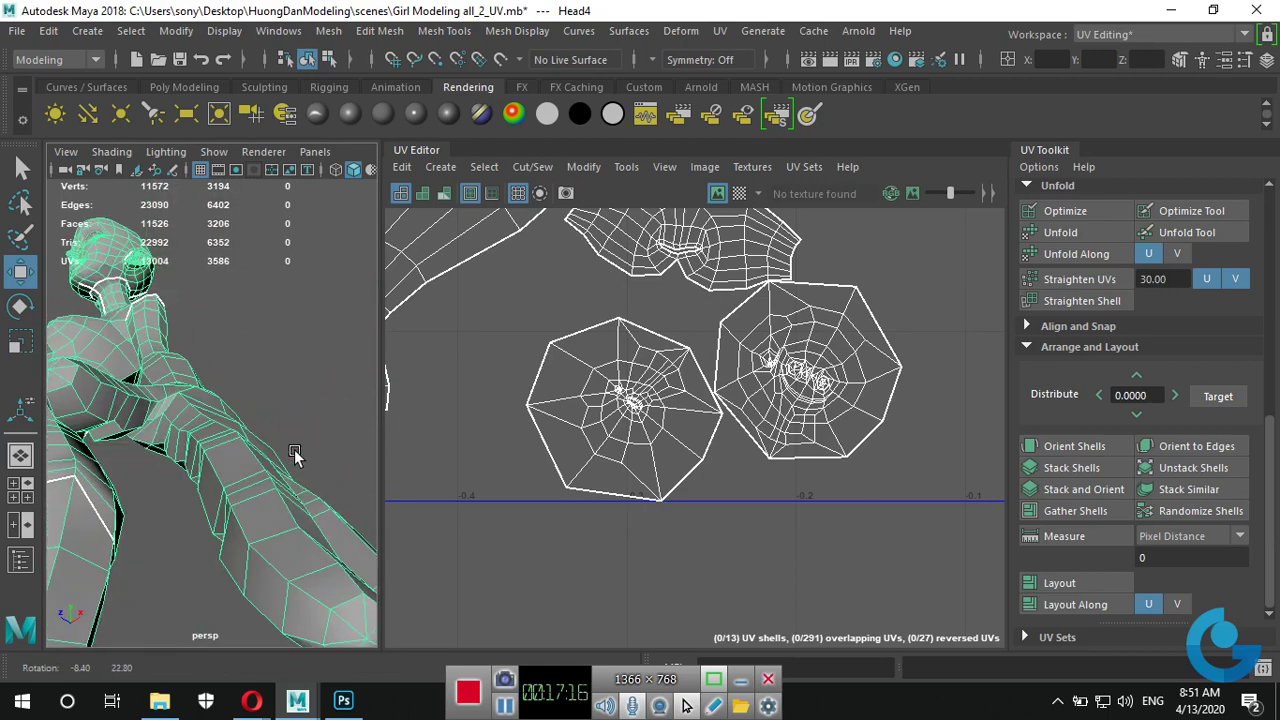
{"action": "right_click_drag", "start_coordinate": [250, 456], "coordinate": [246, 143]}
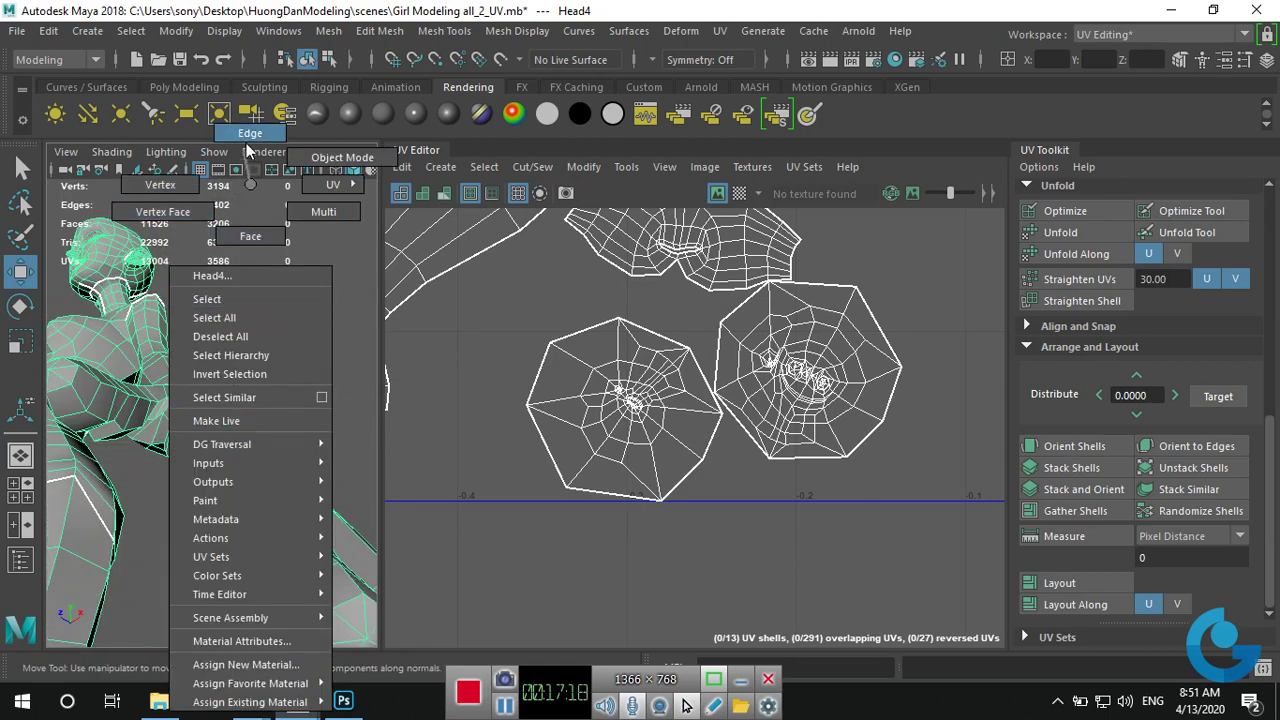
Select an edge loop along the arm plus two edge loops along the fingers.
{"action": "double_click", "coordinate": [268, 565]}
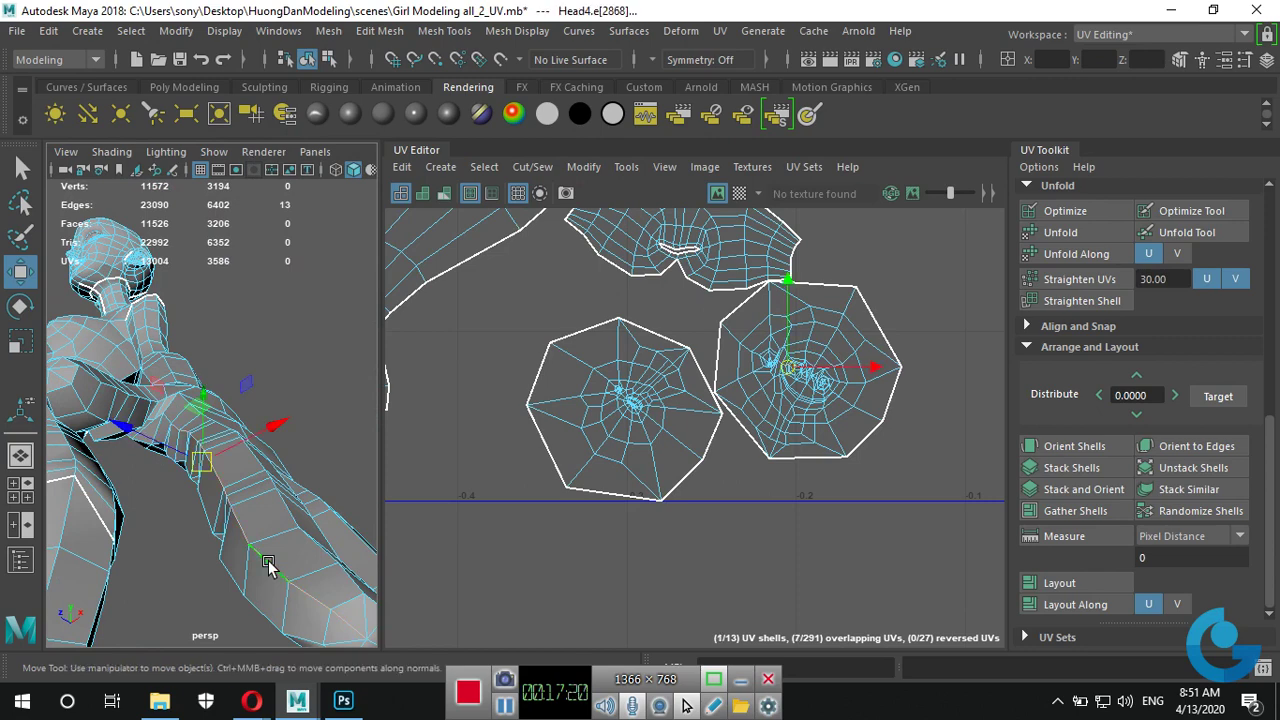
{"action": "scroll", "coordinate": [315, 550], "scroll_direction": "down", "scroll_amount": 5}
{"action": "scroll", "coordinate": [300, 525], "scroll_direction": "down", "scroll_amount": 4}
{"action": "scroll", "coordinate": [300, 525], "scroll_direction": "down", "scroll_amount": 2}
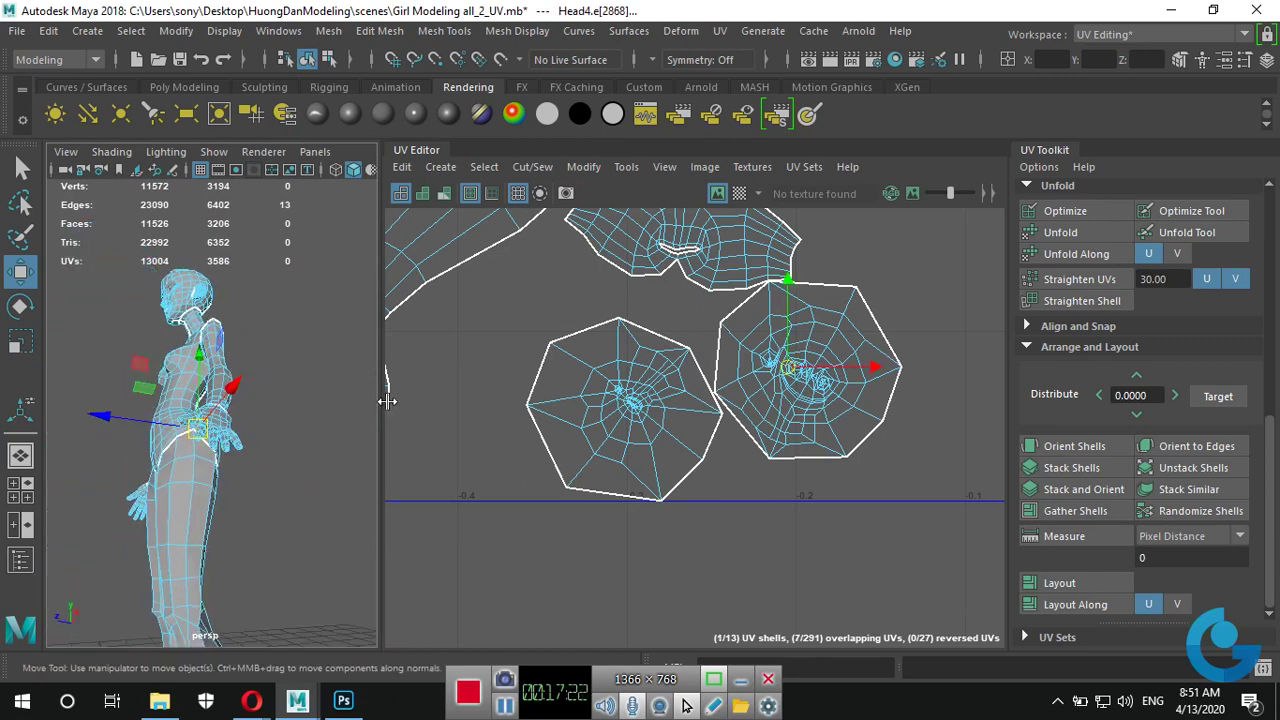
{"action": "left_click_drag", "start_coordinate": [386, 390], "coordinate": [736, 400]}
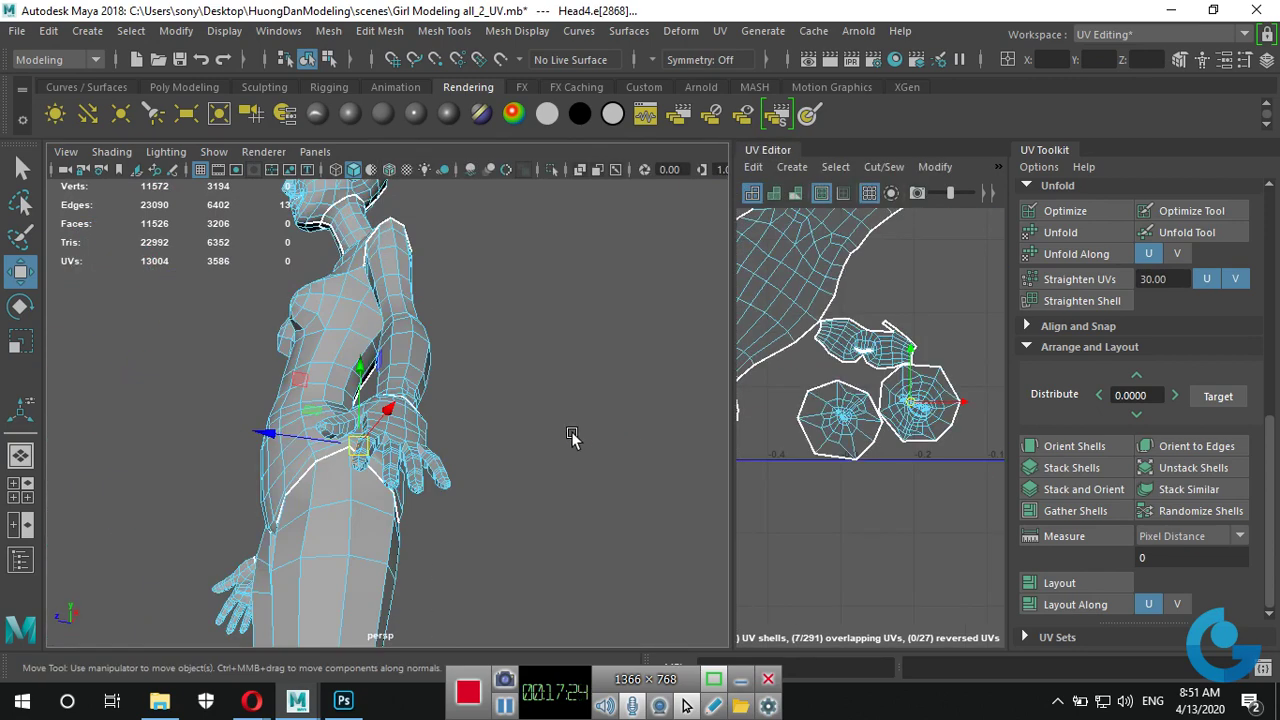
{"action": "key", "text": "f"}
{"action": "left_click_drag", "start_coordinate": [584, 473], "coordinate": [376, 476], "text": "alt"}
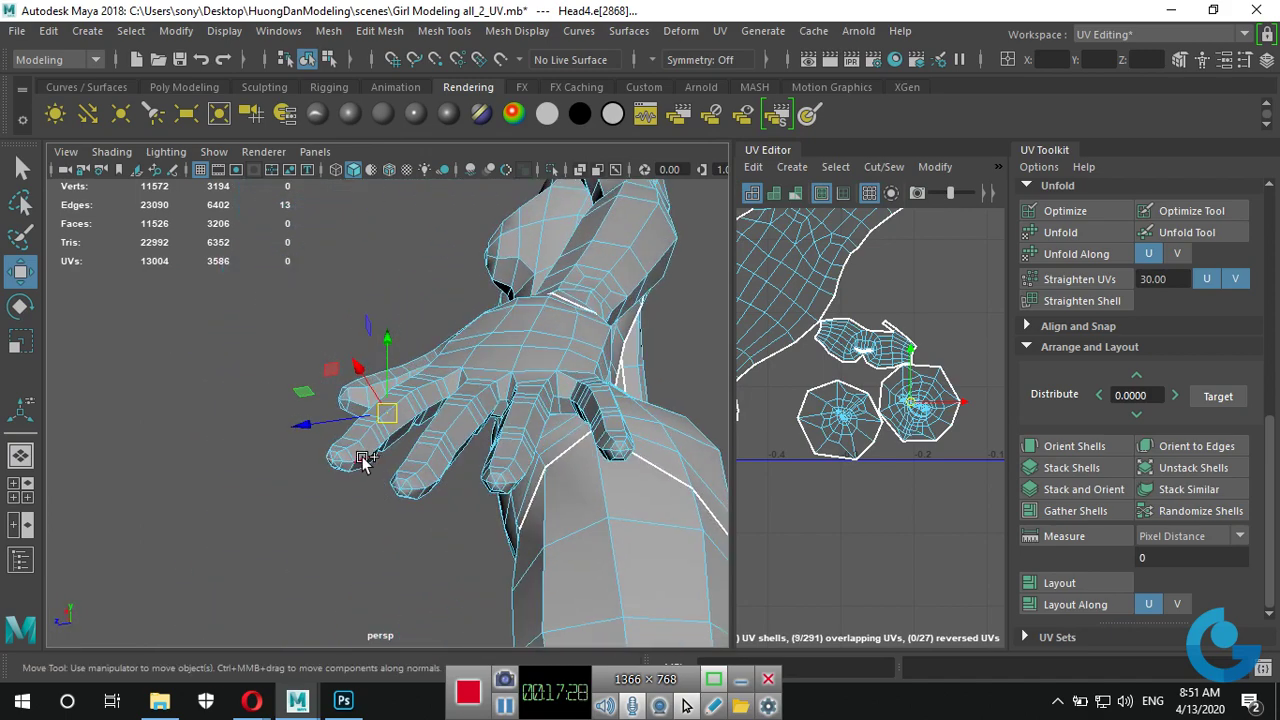
{"action": "double_click", "coordinate": [409, 475], "text": "shift"}
{"action": "double_click", "coordinate": [433, 481], "text": "shift"}
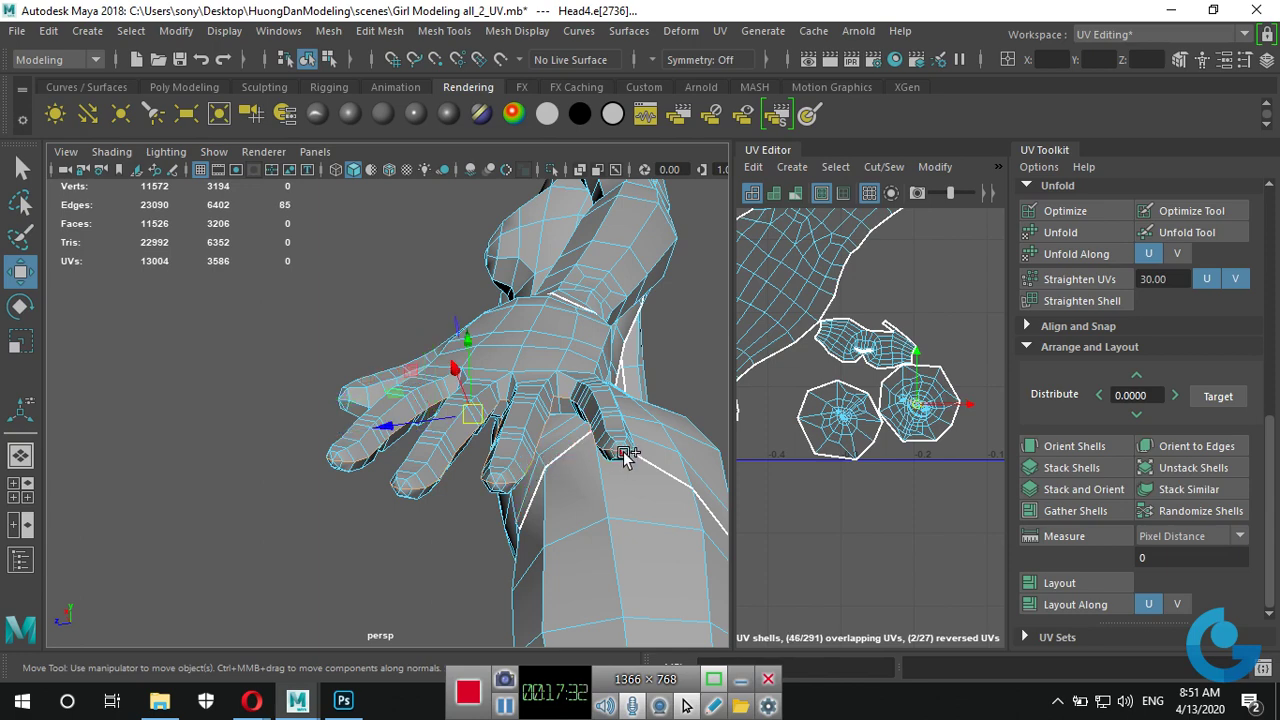
Check the wrist and forearm, then cut UVs along the selected arm and finger loops.
{"action": "left_click_drag", "start_coordinate": [615, 465], "coordinate": [476, 510], "text": "alt"}
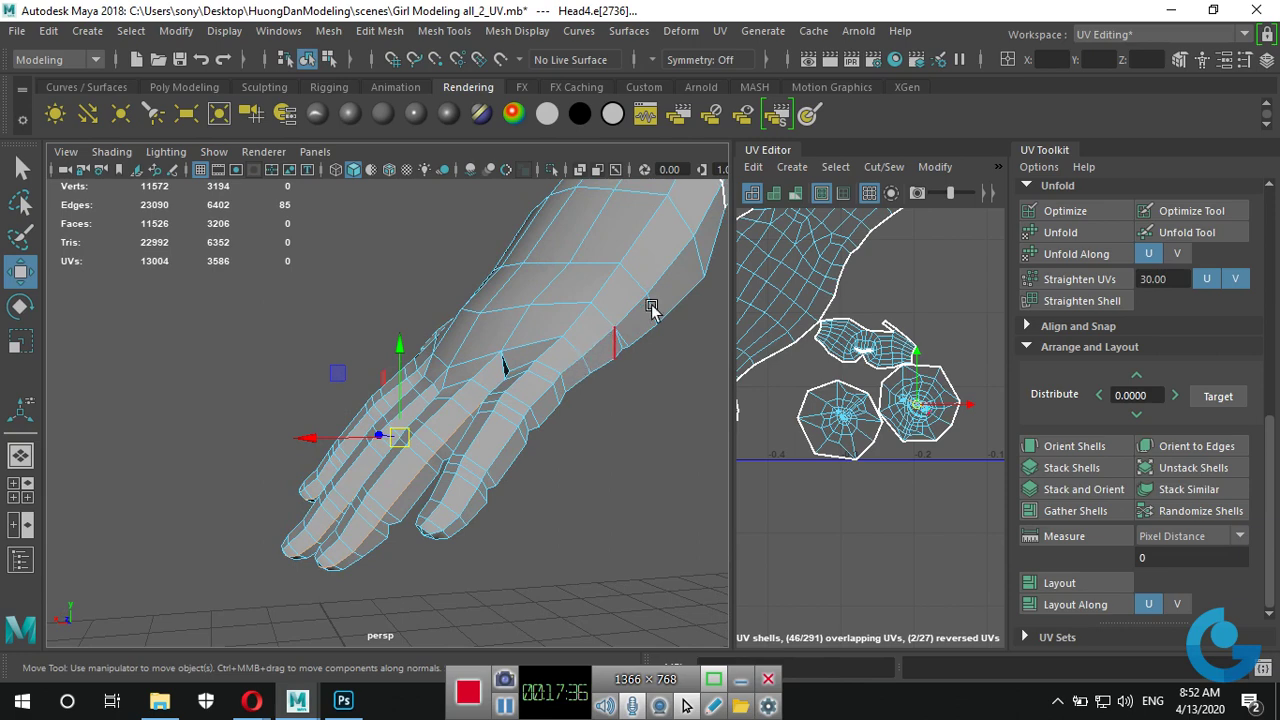
{"action": "left_click_drag", "start_coordinate": [620, 415], "coordinate": [527, 455], "text": "alt"}
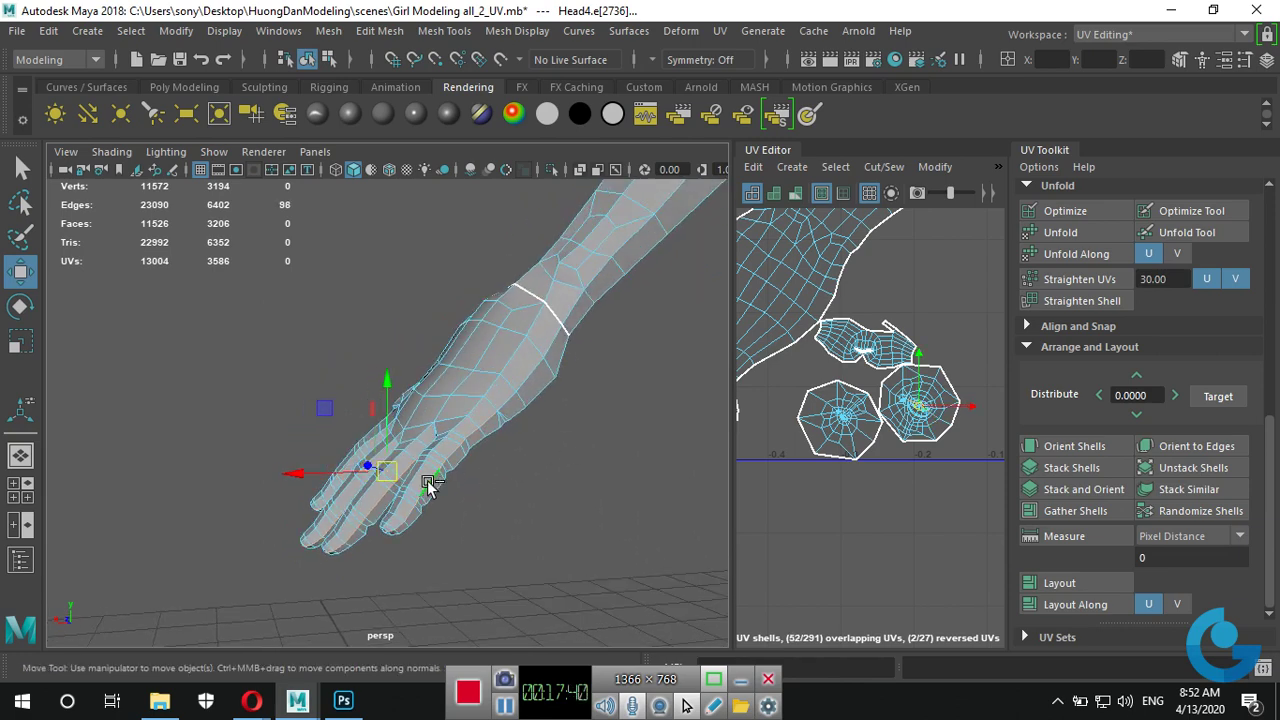
{"action": "mouse_move", "coordinate": [428, 487]}
{"action": "left_mouse_down", "text": "alt"}
{"action": "mouse_move", "coordinate": [557, 452]}
{"action": "mouse_move", "coordinate": [585, 470]}
{"action": "mouse_move", "coordinate": [571, 491]}
{"action": "mouse_move", "coordinate": [380, 455]}
{"action": "mouse_move", "coordinate": [491, 446]}
{"action": "mouse_move", "coordinate": [301, 350]}
{"action": "mouse_move", "coordinate": [357, 437]}
{"action": "mouse_move", "coordinate": [326, 418]}
{"action": "mouse_move", "coordinate": [451, 466]}
{"action": "mouse_move", "coordinate": [360, 466]}
{"action": "mouse_move", "coordinate": [393, 449]}
{"action": "left_mouse_up", "text": "alt"}
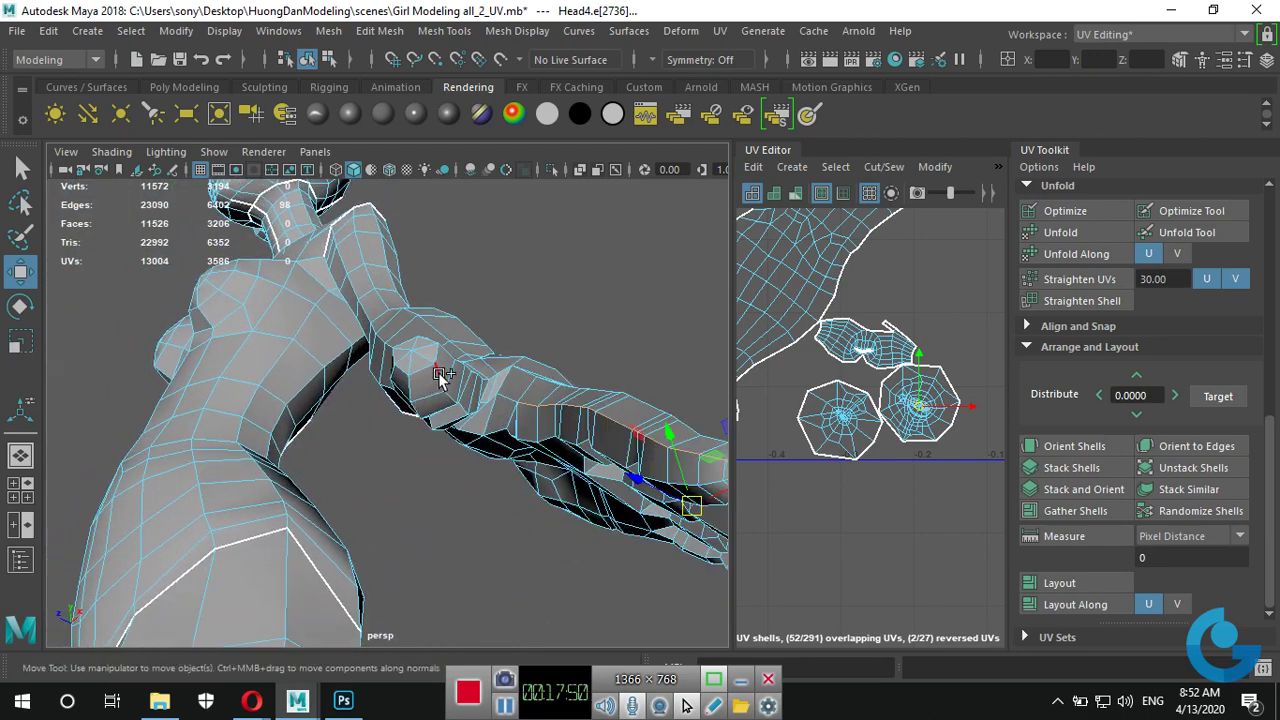
{"action": "mouse_move", "coordinate": [435, 376]}
{"action": "left_mouse_down", "text": "alt"}
{"action": "mouse_move", "coordinate": [505, 410]}
{"action": "mouse_move", "coordinate": [520, 489]}
{"action": "mouse_move", "coordinate": [594, 517]}
{"action": "mouse_move", "coordinate": [455, 393]}
{"action": "left_mouse_up", "text": "alt"}
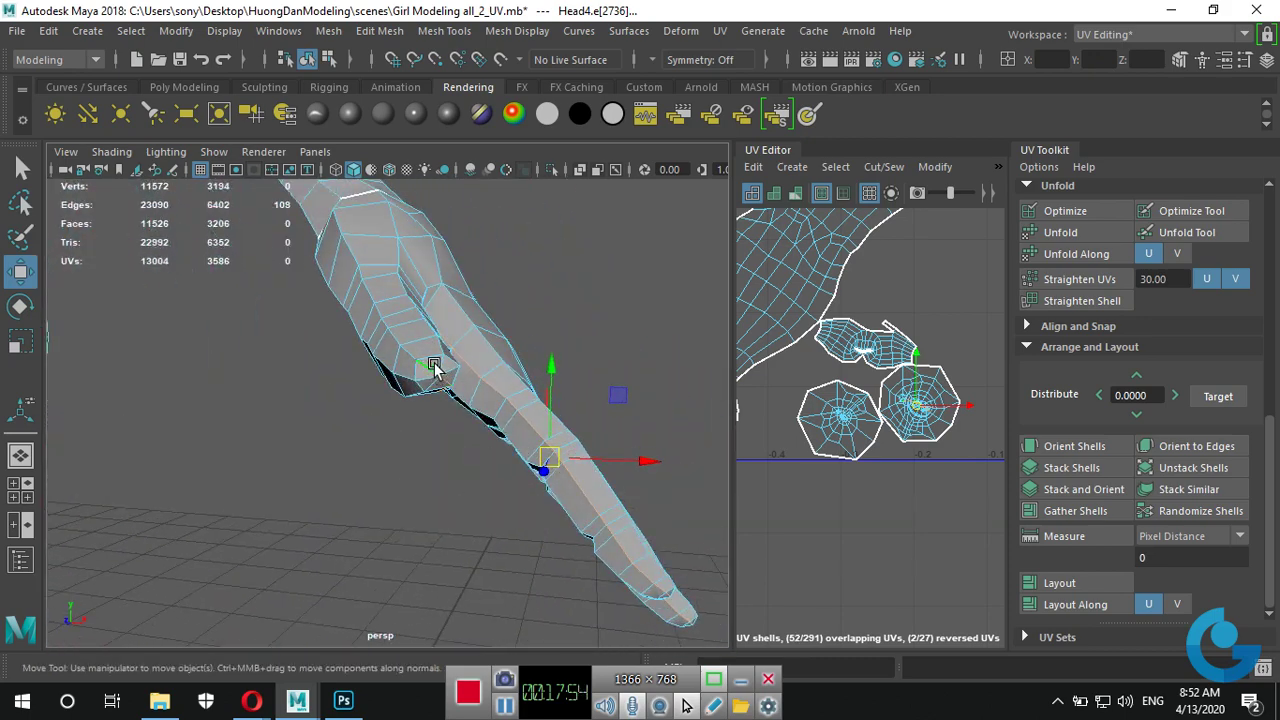
{"action": "mouse_move", "coordinate": [433, 368]}
{"action": "right_mouse_down", "text": "alt"}
{"action": "mouse_move", "coordinate": [594, 503]}
{"action": "mouse_move", "coordinate": [571, 443]}
{"action": "mouse_move", "coordinate": [543, 438]}
{"action": "right_mouse_up", "text": "alt"}
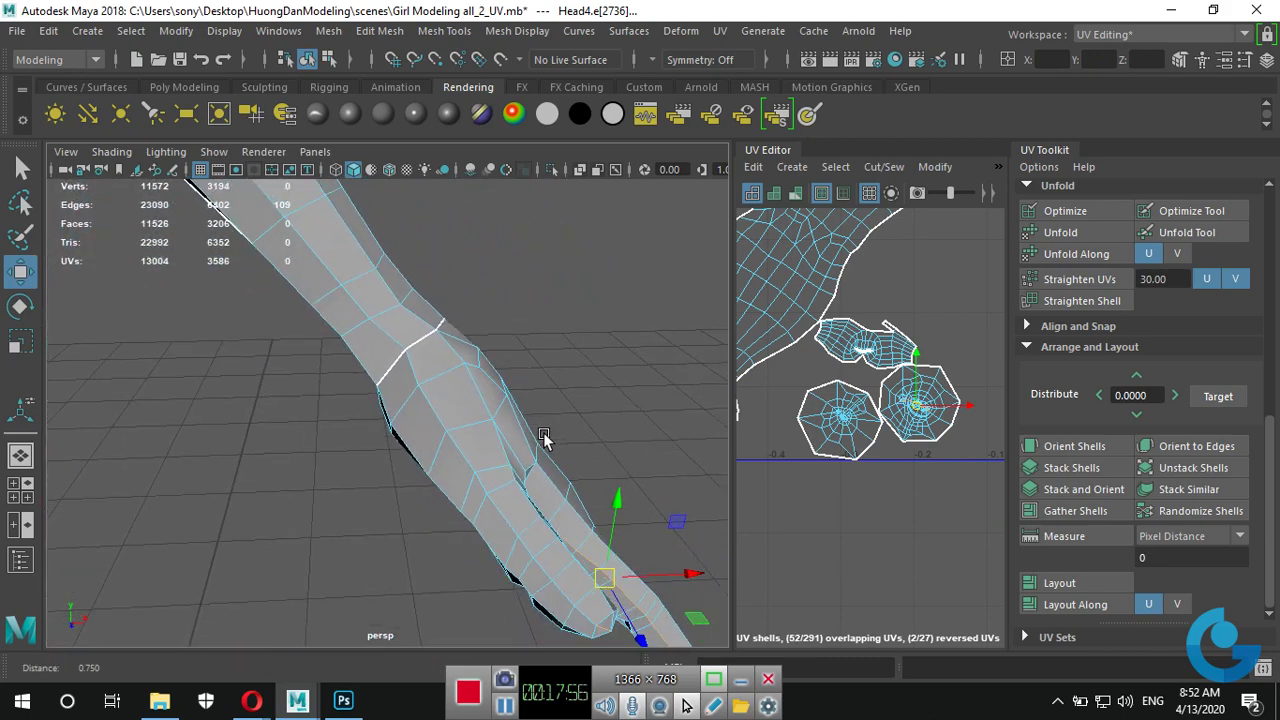
{"action": "left_click_drag", "start_coordinate": [567, 549], "coordinate": [556, 549], "text": "alt"}
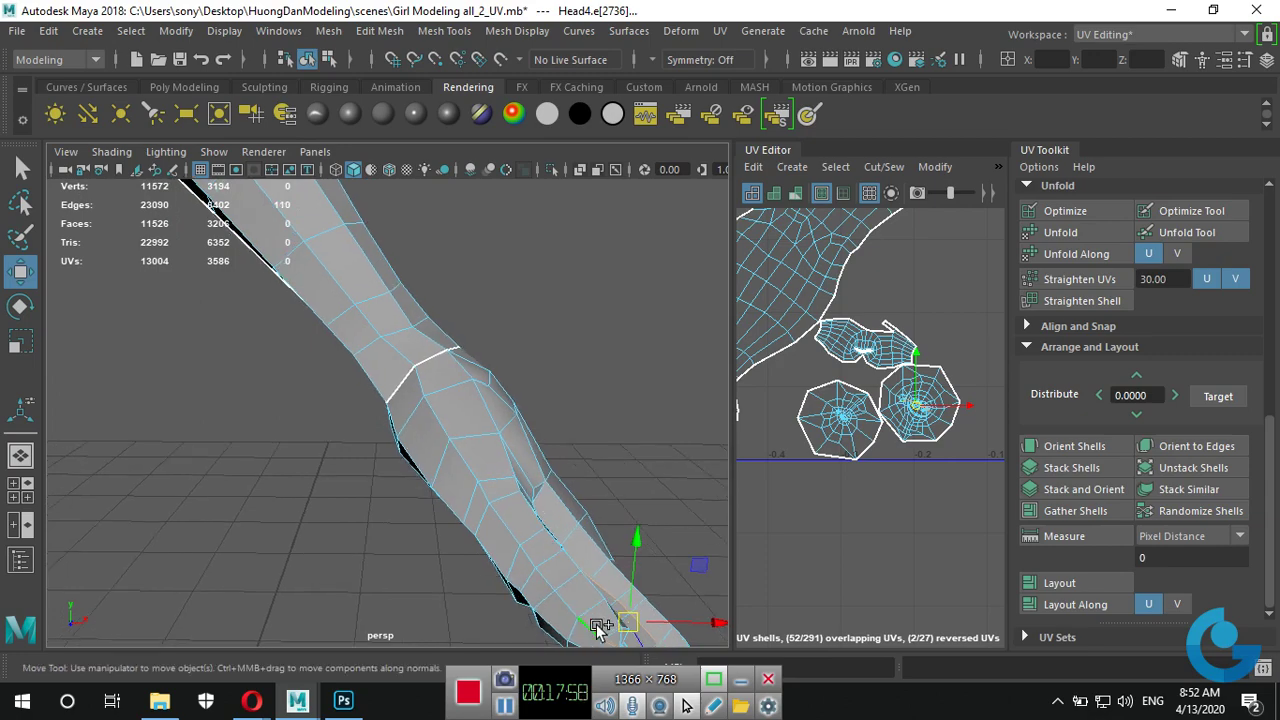
{"action": "mouse_move", "coordinate": [420, 388]}
{"action": "left_mouse_down", "text": "alt"}
{"action": "mouse_move", "coordinate": [537, 531]}
{"action": "mouse_move", "coordinate": [471, 486]}
{"action": "mouse_move", "coordinate": [450, 420]}
{"action": "mouse_move", "coordinate": [480, 380]}
{"action": "mouse_move", "coordinate": [300, 470]}
{"action": "left_mouse_up", "text": "alt"}
{"action": "mouse_move", "coordinate": [300, 470]}
{"action": "right_mouse_down", "text": "alt"}
{"action": "mouse_move", "coordinate": [293, 505]}
{"action": "mouse_move", "coordinate": [372, 497]}
{"action": "right_mouse_up", "text": "alt"}
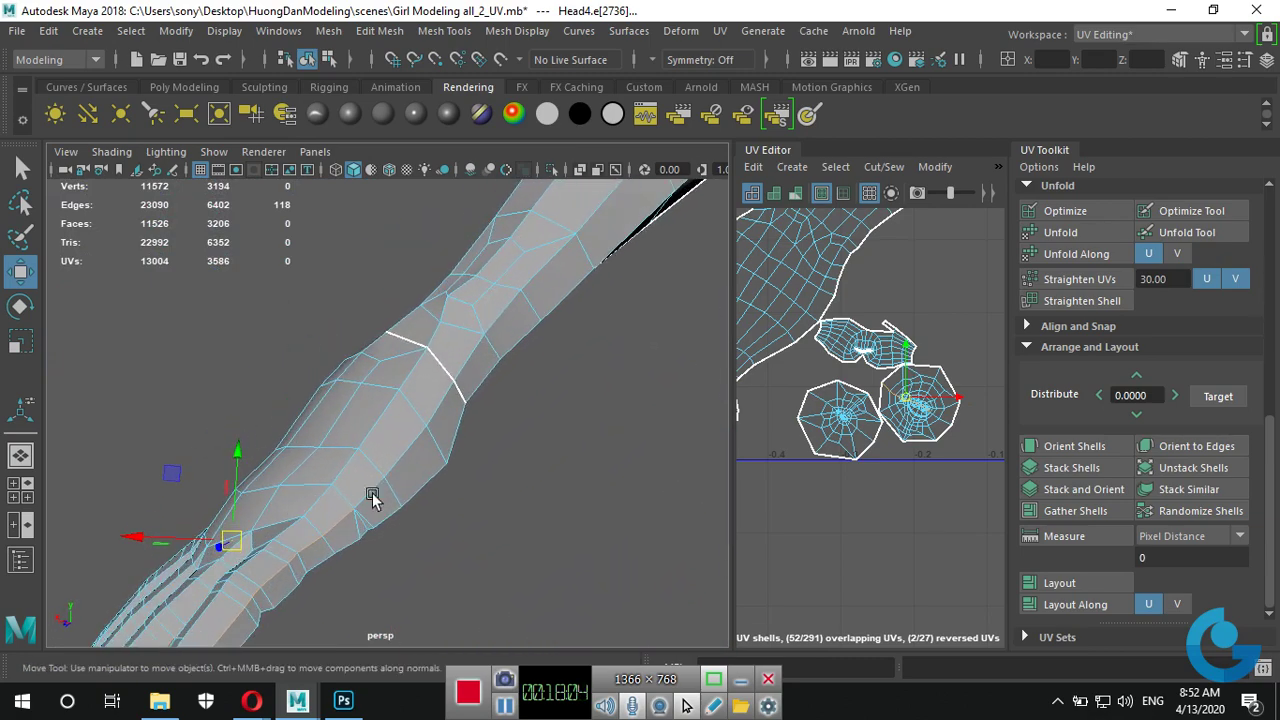
{"action": "scroll", "coordinate": [377, 491], "scroll_direction": "down", "scroll_amount": 2}
{"action": "scroll", "coordinate": [353, 488], "scroll_direction": "down", "scroll_amount": 2}
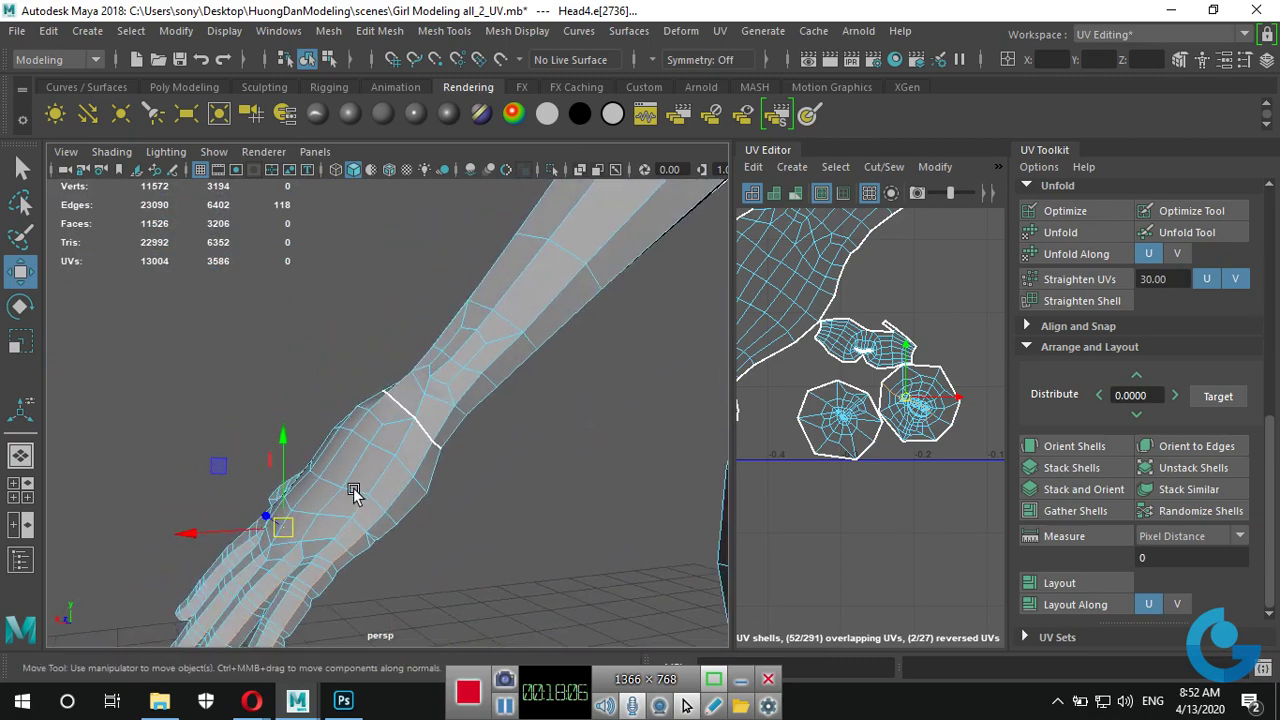
{"action": "mouse_move", "coordinate": [452, 502]}
{"action": "left_mouse_down", "text": "alt"}
{"action": "mouse_move", "coordinate": [471, 457]}
{"action": "mouse_move", "coordinate": [523, 506]}
{"action": "mouse_move", "coordinate": [677, 509]}
{"action": "mouse_move", "coordinate": [337, 486]}
{"action": "left_mouse_up", "text": "alt"}
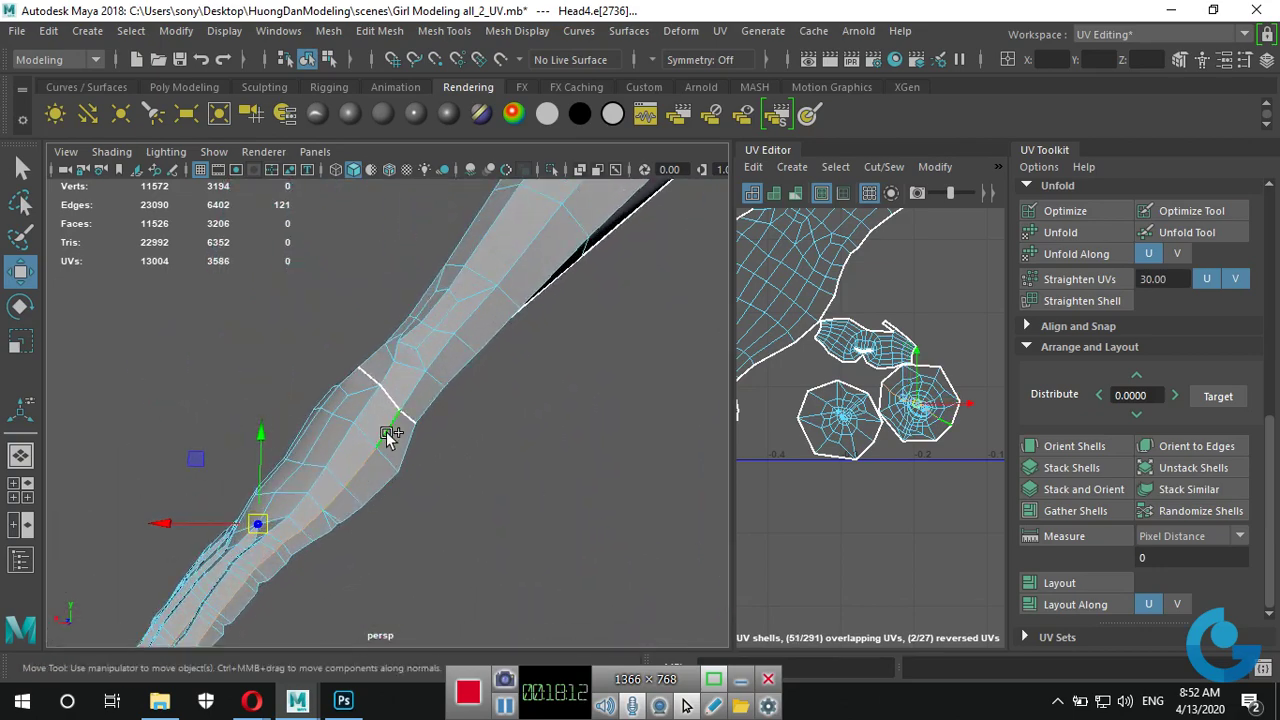
{"action": "mouse_move", "coordinate": [563, 481]}
{"action": "left_mouse_down", "text": "alt"}
{"action": "mouse_move", "coordinate": [305, 448]}
{"action": "mouse_move", "coordinate": [480, 490]}
{"action": "left_mouse_up", "text": "alt"}
{"action": "right_click_drag", "start_coordinate": [480, 490], "coordinate": [607, 527], "text": "alt"}
{"action": "mouse_move", "coordinate": [607, 527]}
{"action": "left_mouse_down", "text": "alt"}
{"action": "mouse_move", "coordinate": [580, 423]}
{"action": "mouse_move", "coordinate": [592, 465]}
{"action": "mouse_move", "coordinate": [475, 506]}
{"action": "left_mouse_up", "text": "alt"}
{"action": "right_click_drag", "start_coordinate": [475, 506], "coordinate": [560, 478], "text": "alt"}
{"action": "left_click_drag", "start_coordinate": [560, 478], "coordinate": [457, 490], "text": "alt"}
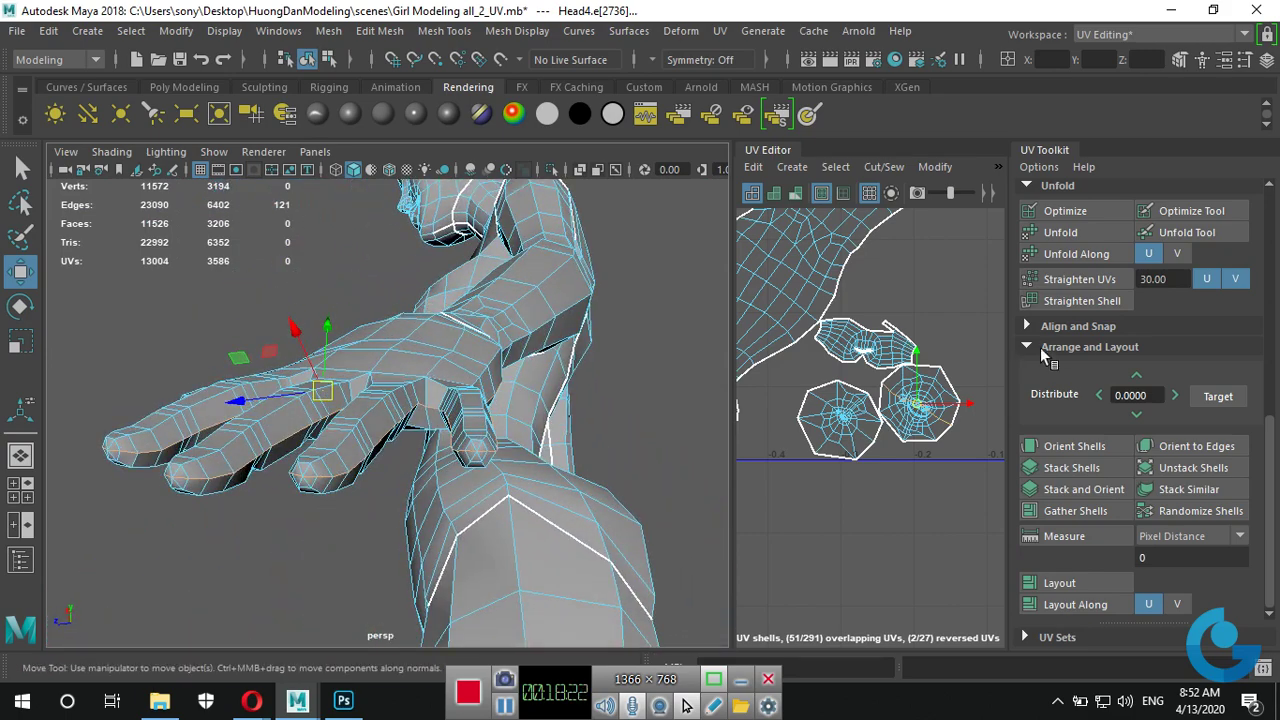
{"action": "scroll", "coordinate": [1092, 278], "scroll_direction": "up", "scroll_amount": 3}
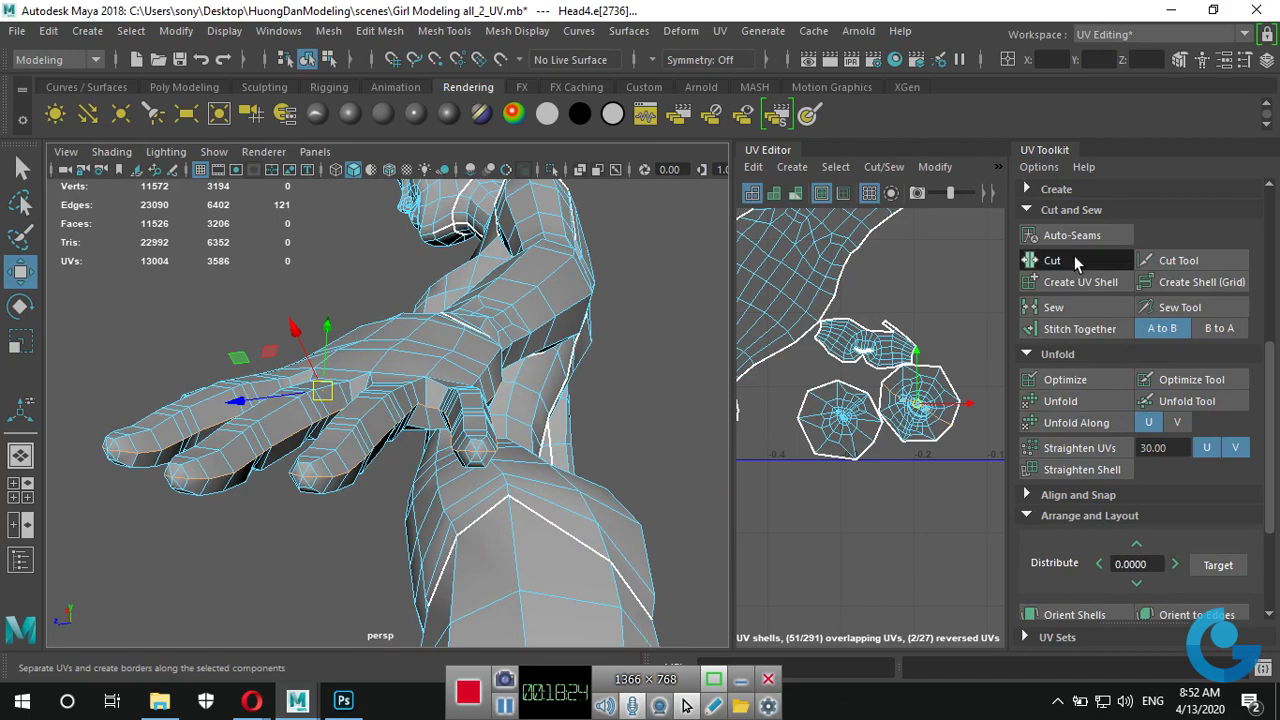
{"action": "left_click", "coordinate": [1074, 260]}
Clear the previous edges and select an edge loop at the wrist.
{"action": "left_click", "coordinate": [625, 445]}
{"action": "mouse_move", "coordinate": [480, 465]}
{"action": "left_mouse_down", "text": "alt"}
{"action": "mouse_move", "coordinate": [312, 493]}
{"action": "mouse_move", "coordinate": [417, 397]}
{"action": "left_mouse_up", "text": "alt"}
{"action": "mouse_move", "coordinate": [340, 385]}
{"action": "left_mouse_down", "text": "alt"}
{"action": "mouse_move", "coordinate": [594, 575]}
{"action": "mouse_move", "coordinate": [728, 593]}
{"action": "mouse_move", "coordinate": [485, 553]}
{"action": "mouse_move", "coordinate": [295, 345]}
{"action": "mouse_move", "coordinate": [590, 445]}
{"action": "mouse_move", "coordinate": [573, 487]}
{"action": "mouse_move", "coordinate": [706, 543]}
{"action": "mouse_move", "coordinate": [467, 471]}
{"action": "mouse_move", "coordinate": [592, 462]}
{"action": "mouse_move", "coordinate": [455, 455]}
{"action": "mouse_move", "coordinate": [597, 453]}
{"action": "mouse_move", "coordinate": [360, 450]}
{"action": "left_mouse_up", "text": "alt"}
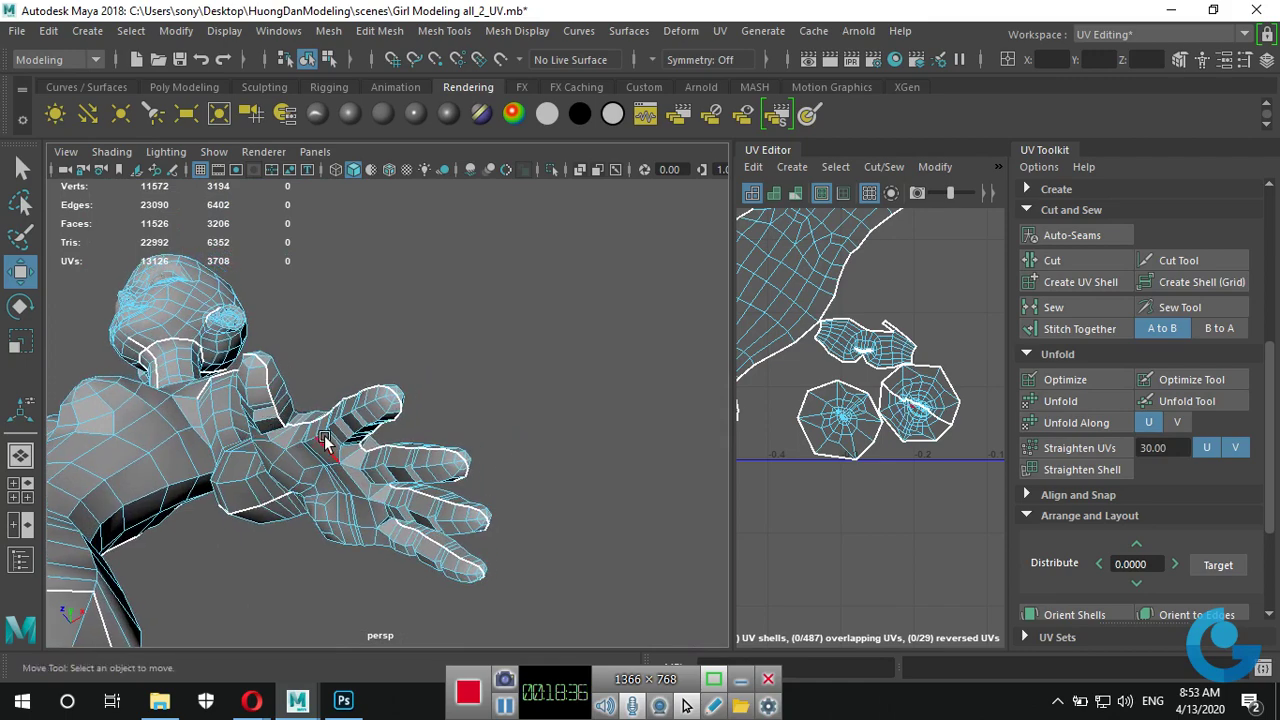
{"action": "mouse_move", "coordinate": [369, 441]}
{"action": "left_mouse_down", "text": "alt"}
{"action": "mouse_move", "coordinate": [357, 529]}
{"action": "mouse_move", "coordinate": [323, 534]}
{"action": "mouse_move", "coordinate": [271, 512]}
{"action": "mouse_move", "coordinate": [277, 488]}
{"action": "mouse_move", "coordinate": [494, 531]}
{"action": "mouse_move", "coordinate": [289, 460]}
{"action": "mouse_move", "coordinate": [600, 495]}
{"action": "mouse_move", "coordinate": [527, 473]}
{"action": "mouse_move", "coordinate": [413, 515]}
{"action": "mouse_move", "coordinate": [592, 412]}
{"action": "mouse_move", "coordinate": [504, 484]}
{"action": "left_mouse_up", "text": "alt"}
{"action": "scroll", "coordinate": [612, 491], "scroll_direction": "up", "scroll_amount": 5}
{"action": "left_click", "coordinate": [433, 481]}
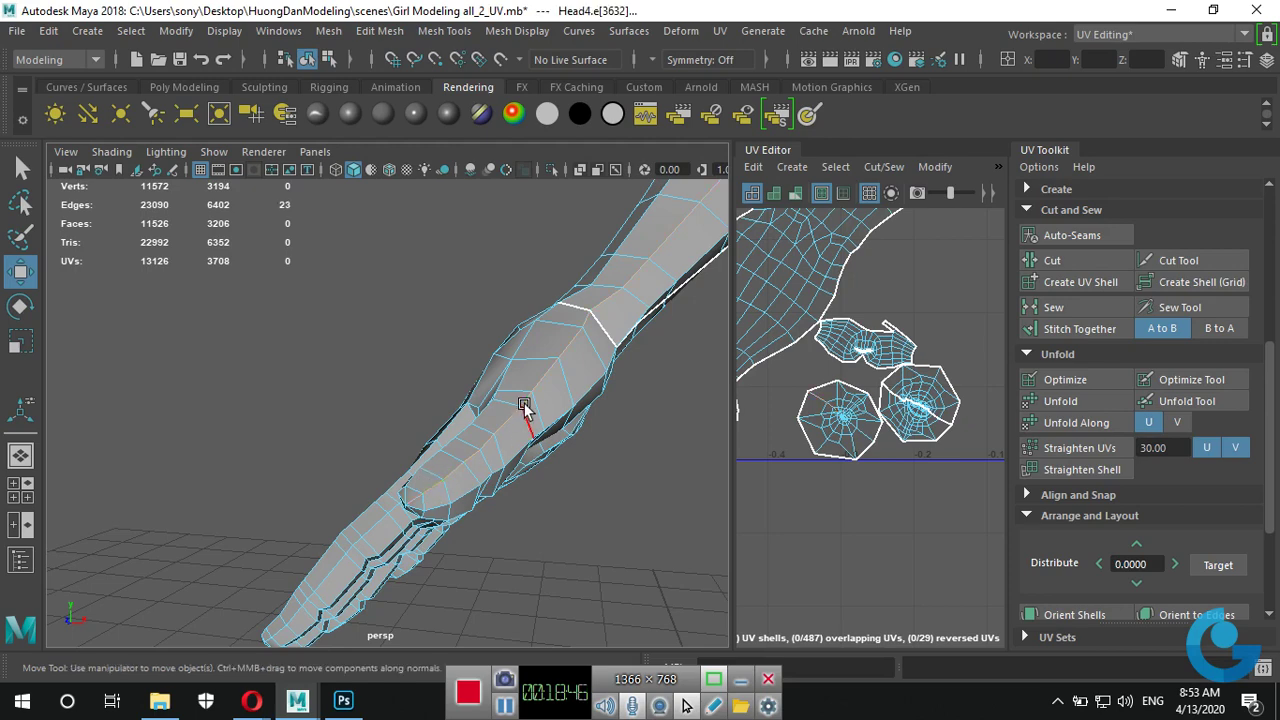
{"action": "left_click_drag", "start_coordinate": [620, 461], "coordinate": [586, 434], "text": "alt"}
{"action": "left_click", "coordinate": [588, 432]}
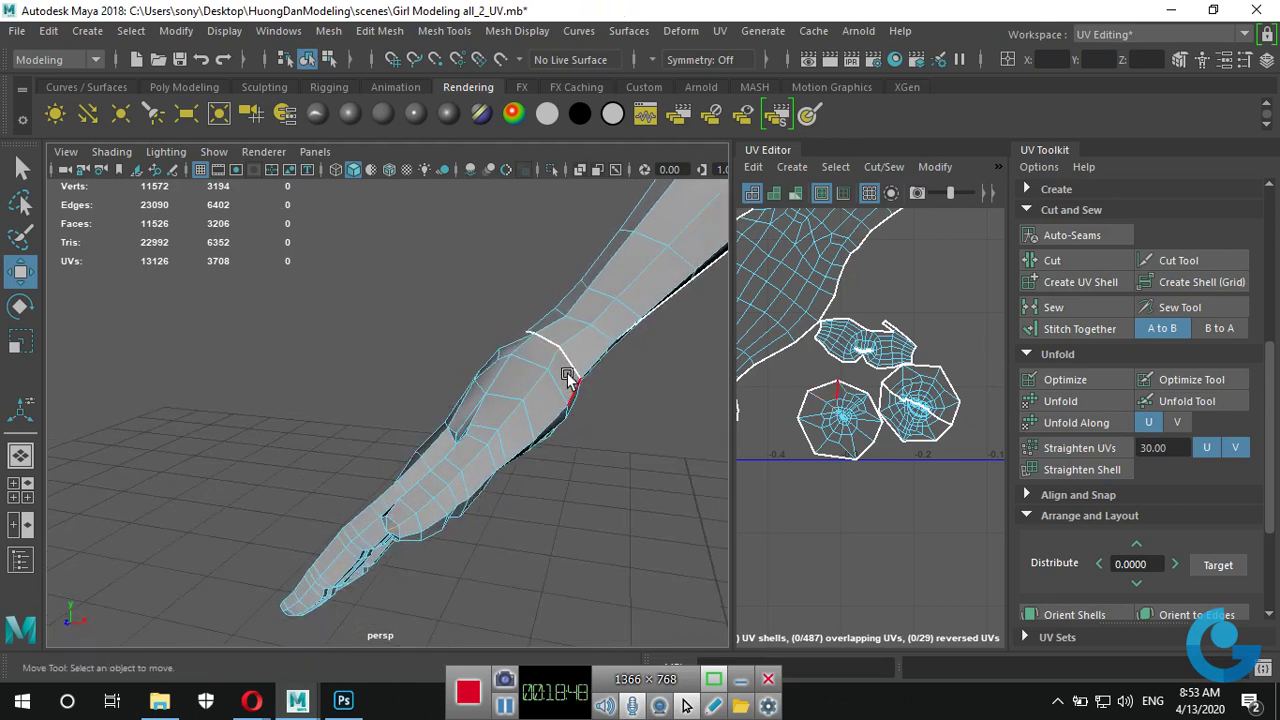
{"action": "left_click", "coordinate": [556, 360]}
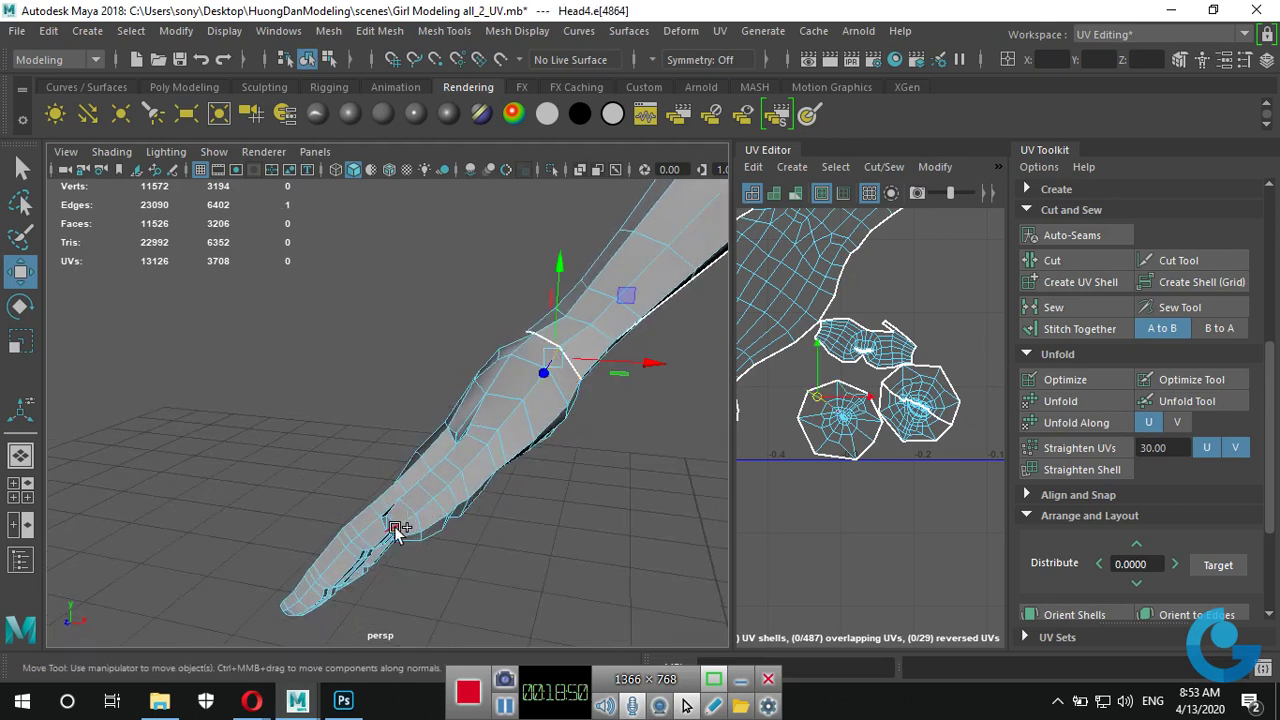
Add edge loops along a finger and the thumb to the seam selection.
{"action": "mouse_move", "coordinate": [397, 530]}
{"action": "left_mouse_down", "text": "alt"}
{"action": "mouse_move", "coordinate": [629, 551]}
{"action": "mouse_move", "coordinate": [606, 529]}
{"action": "mouse_move", "coordinate": [707, 540]}
{"action": "mouse_move", "coordinate": [551, 491]}
{"action": "mouse_move", "coordinate": [530, 473]}
{"action": "mouse_move", "coordinate": [552, 443]}
{"action": "mouse_move", "coordinate": [451, 453]}
{"action": "mouse_move", "coordinate": [491, 449]}
{"action": "left_mouse_up", "text": "alt"}
{"action": "scroll", "coordinate": [448, 452], "scroll_direction": "down", "scroll_amount": 5}
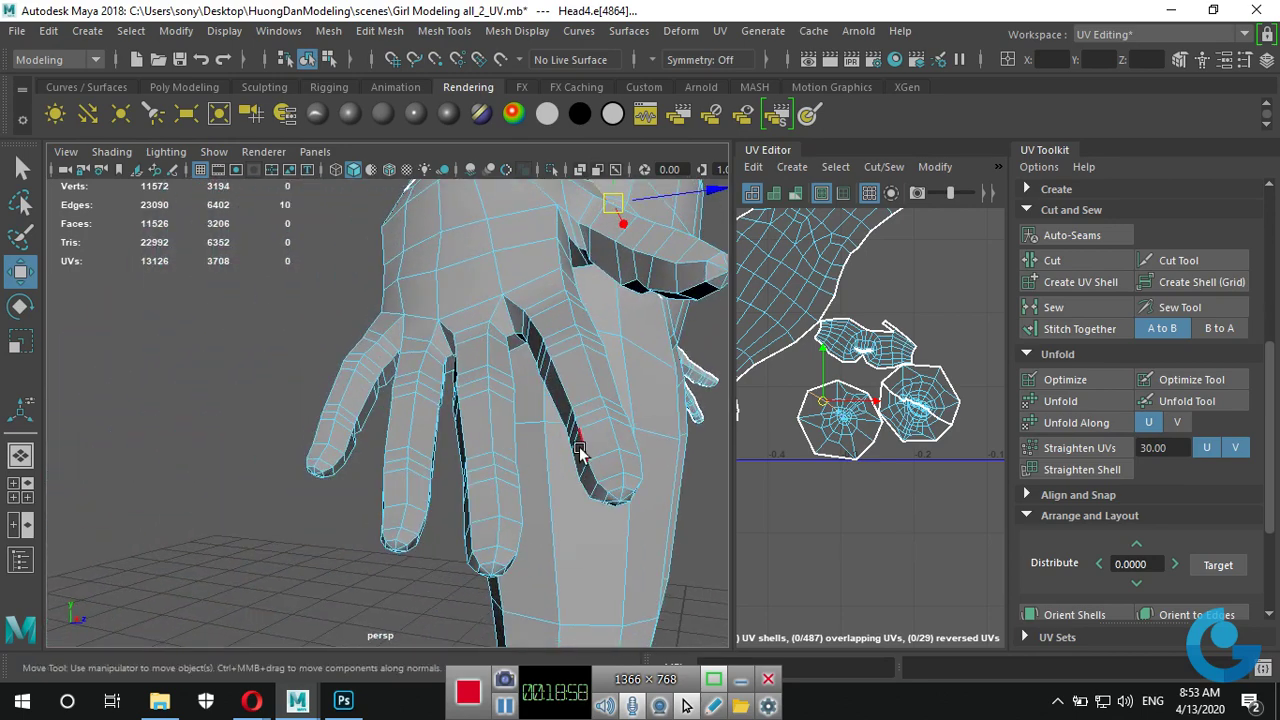
{"action": "mouse_move", "coordinate": [597, 476]}
{"action": "left_mouse_down", "text": "alt"}
{"action": "mouse_move", "coordinate": [637, 371]}
{"action": "mouse_move", "coordinate": [505, 480]}
{"action": "left_mouse_up", "text": "alt"}
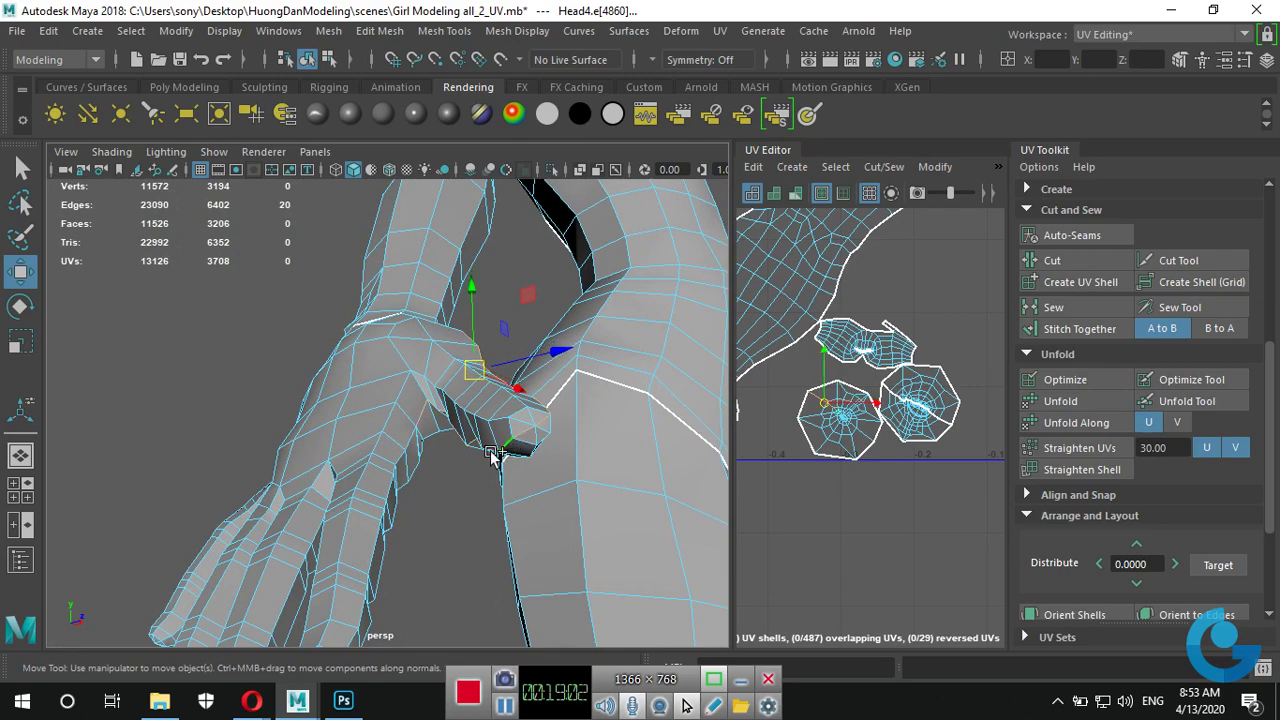
{"action": "double_click", "coordinate": [373, 545], "text": "shift"}
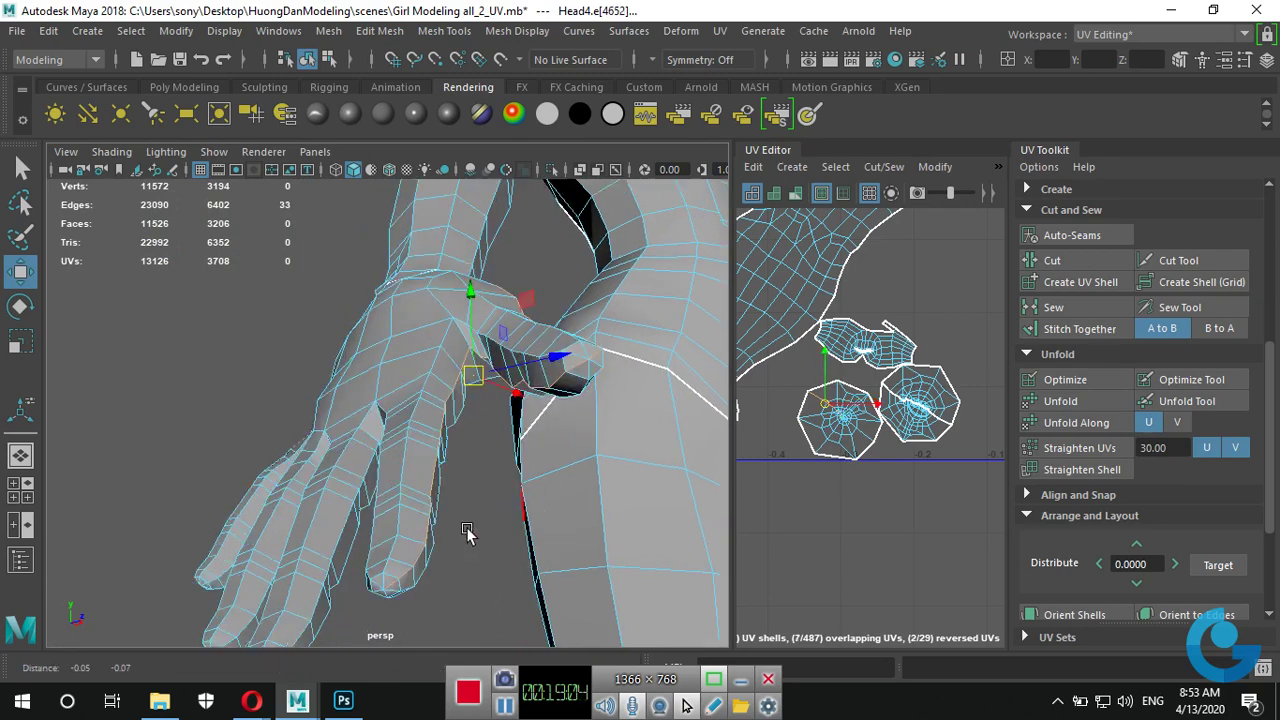
{"action": "mouse_move", "coordinate": [373, 545]}
{"action": "left_mouse_down", "text": "alt"}
{"action": "mouse_move", "coordinate": [543, 517]}
{"action": "mouse_move", "coordinate": [553, 425]}
{"action": "left_mouse_up", "text": "alt"}
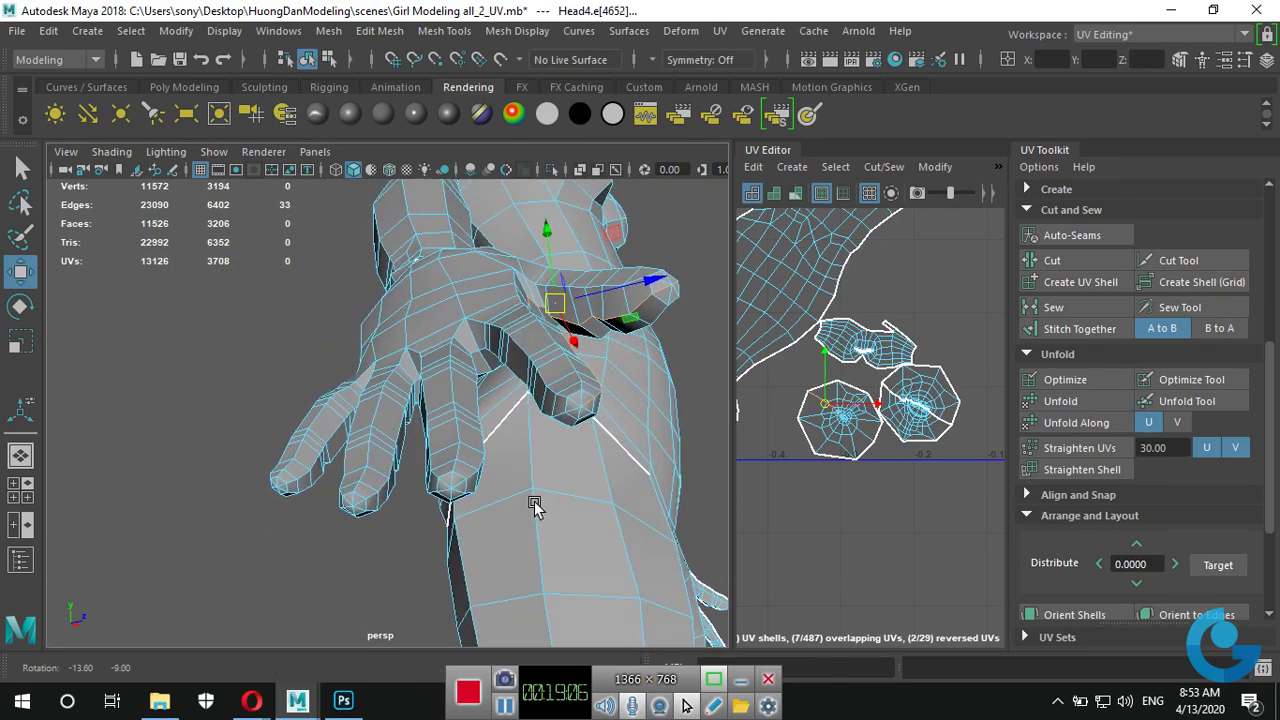
{"action": "double_click", "coordinate": [558, 414], "text": "shift"}
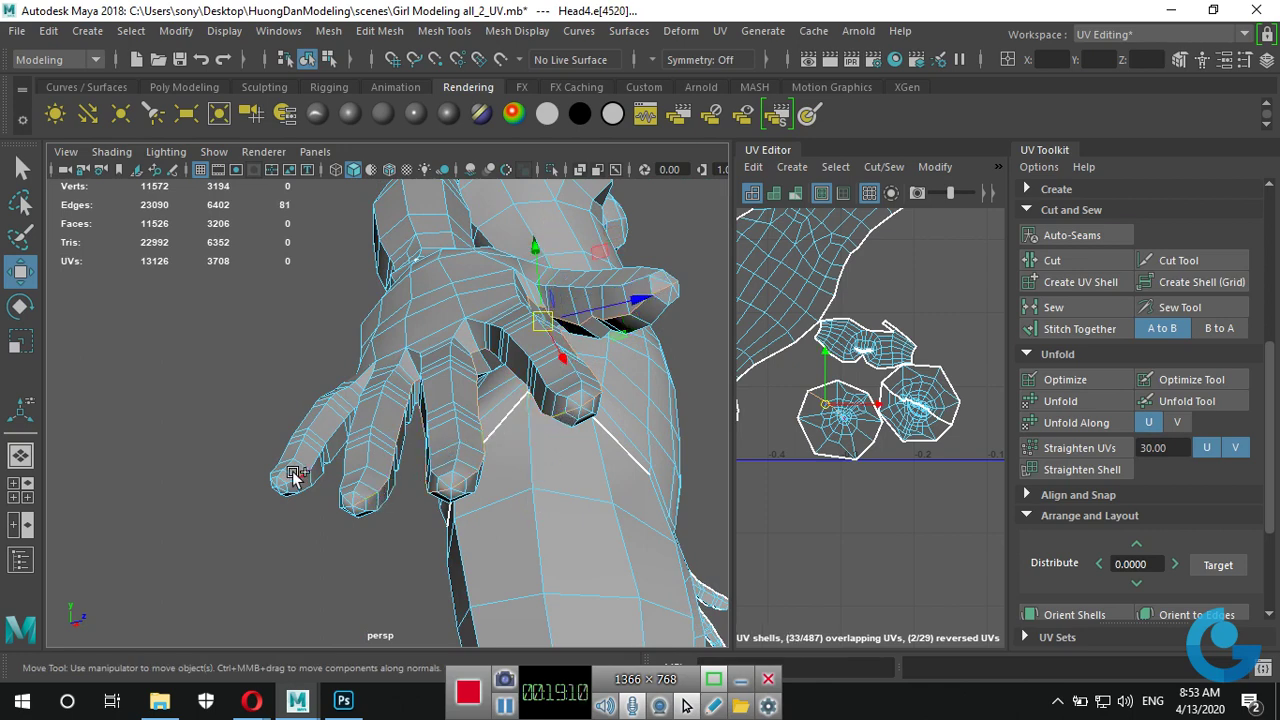
{"action": "mouse_move", "coordinate": [360, 480]}
{"action": "left_mouse_down", "text": "alt"}
{"action": "mouse_move", "coordinate": [480, 531]}
{"action": "mouse_move", "coordinate": [623, 551]}
{"action": "mouse_move", "coordinate": [580, 527]}
{"action": "left_mouse_up", "text": "alt"}
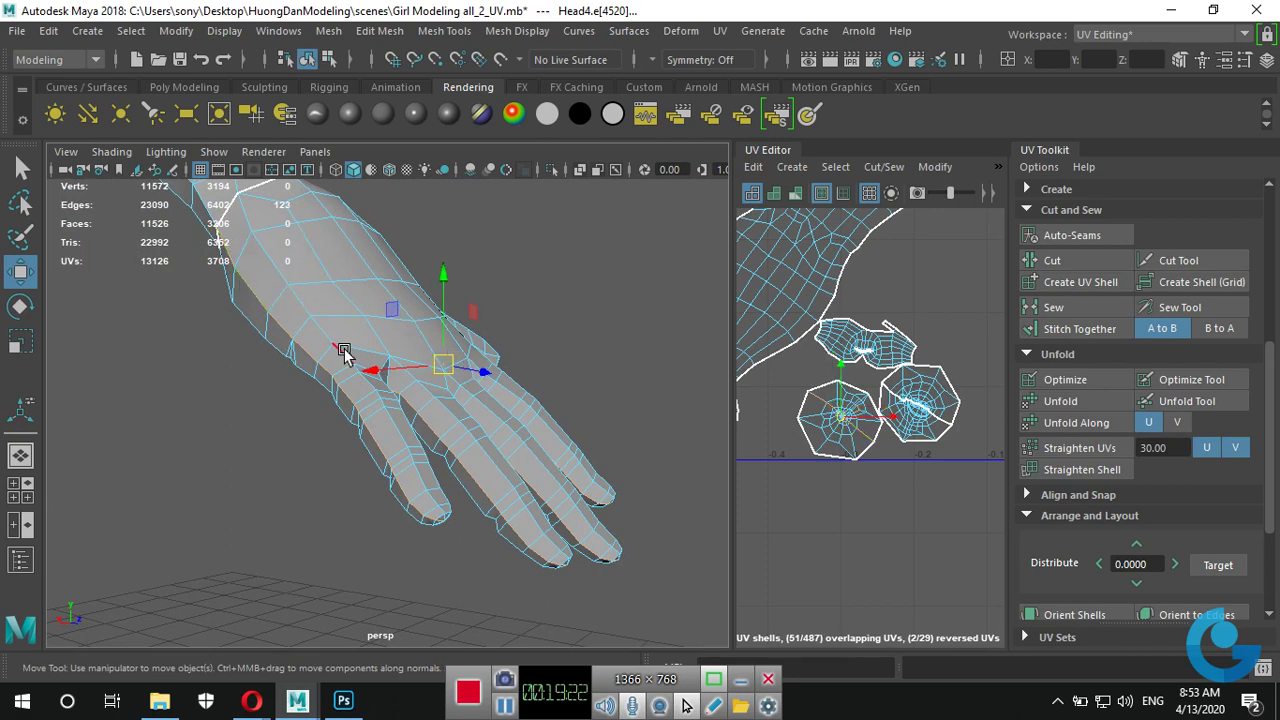
{"action": "left_click_drag", "start_coordinate": [343, 351], "coordinate": [441, 270], "text": "alt"}
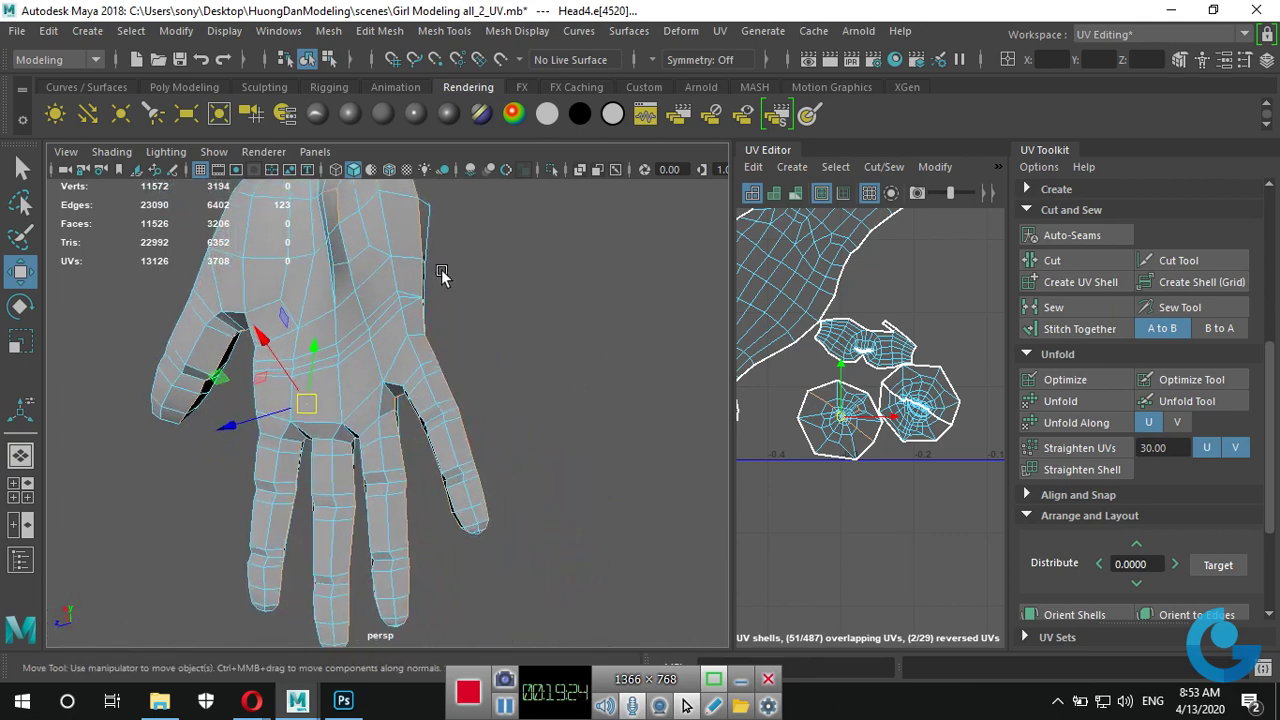
{"action": "middle_click_drag", "start_coordinate": [441, 269], "coordinate": [416, 331], "text": "alt"}
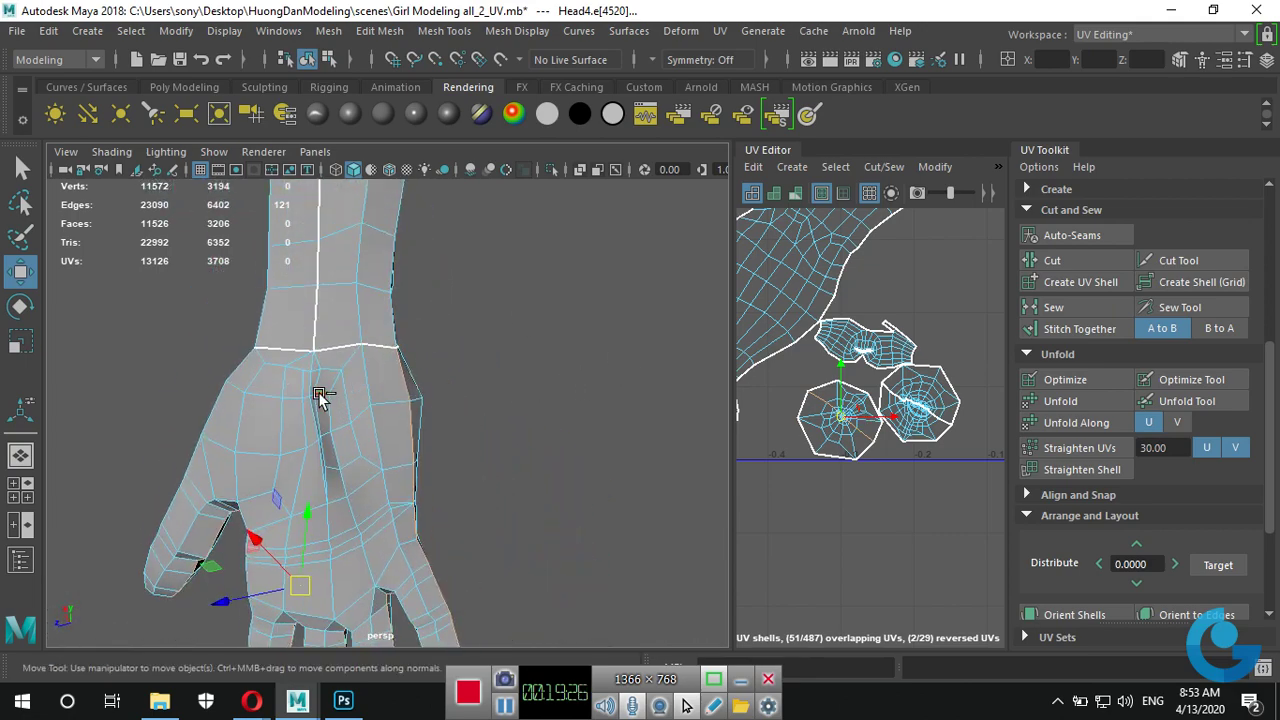
{"action": "left_click_drag", "start_coordinate": [481, 455], "coordinate": [5, 548], "text": "alt"}
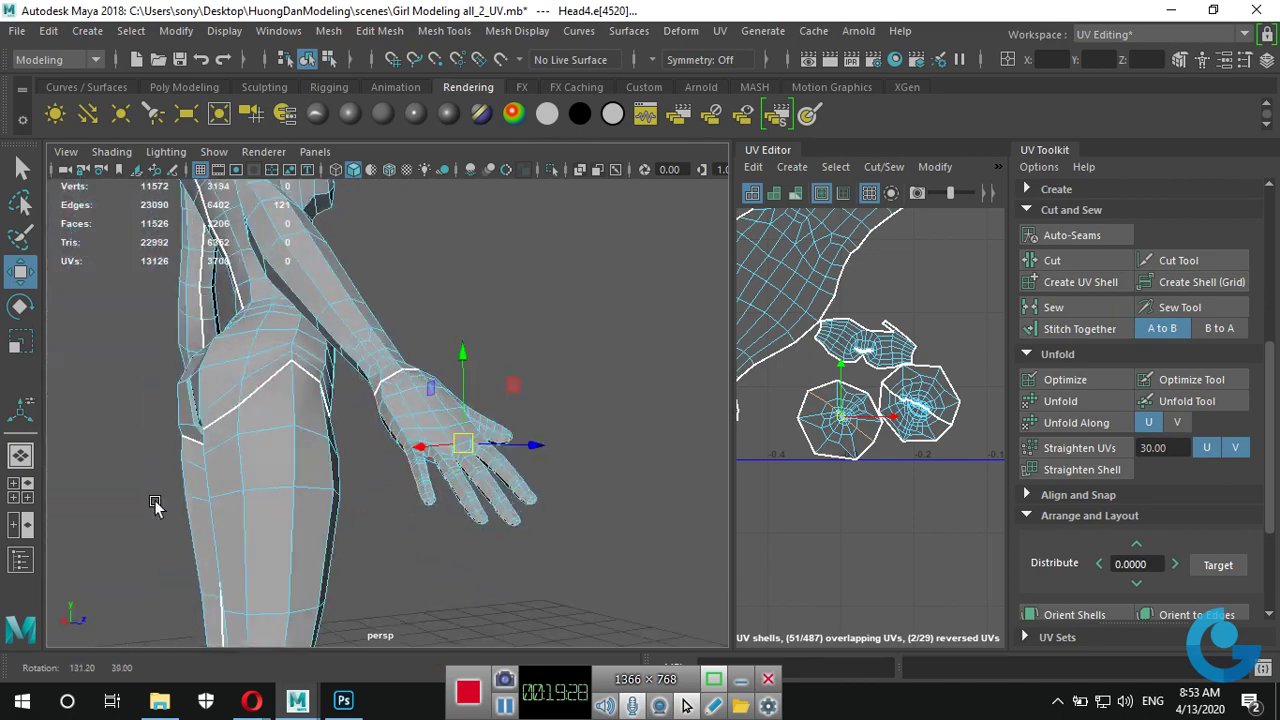
Cut the hand seams and unfold the resulting hand UV shells.
{"action": "left_click", "coordinate": [1050, 260]}
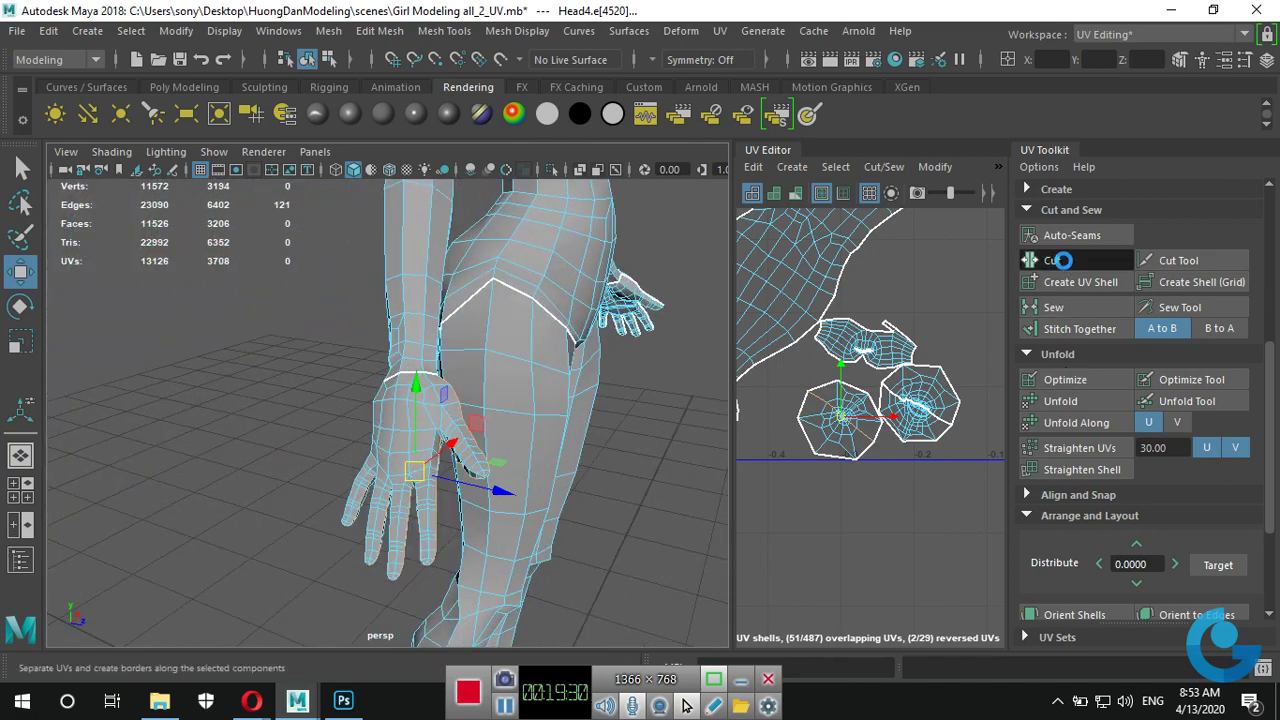
{"action": "left_click_drag", "start_coordinate": [558, 483], "coordinate": [563, 479], "text": "alt"}
{"action": "scroll", "coordinate": [896, 451], "scroll_direction": "down", "scroll_amount": 4}
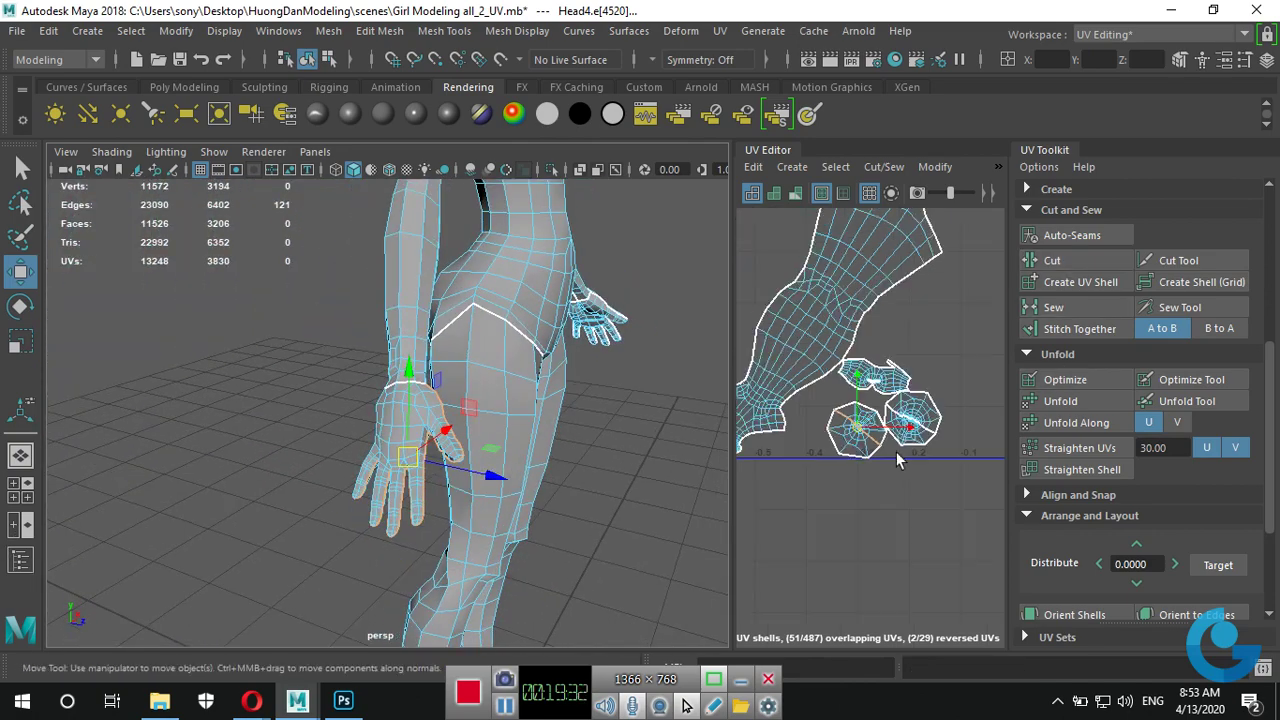
{"action": "left_click_drag", "start_coordinate": [946, 471], "coordinate": [893, 449]}
{"action": "left_click_drag", "start_coordinate": [843, 400], "coordinate": [843, 400]}
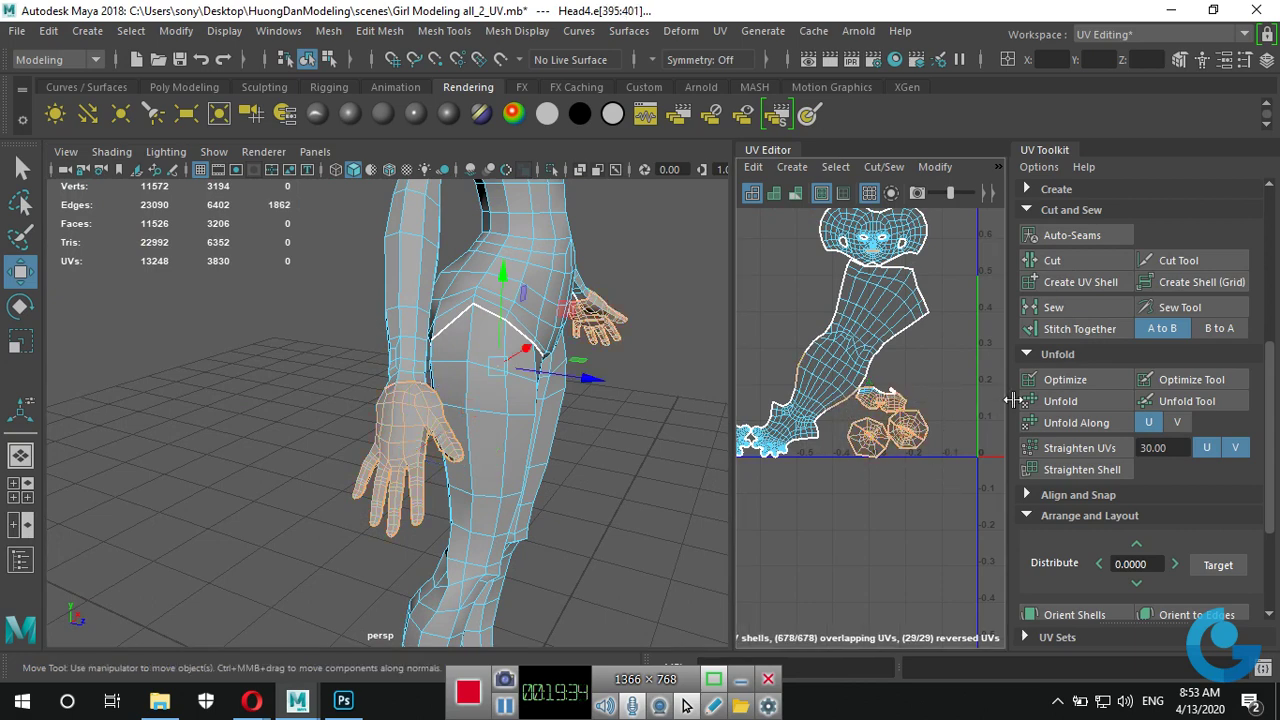
{"action": "left_click", "coordinate": [1078, 400]}
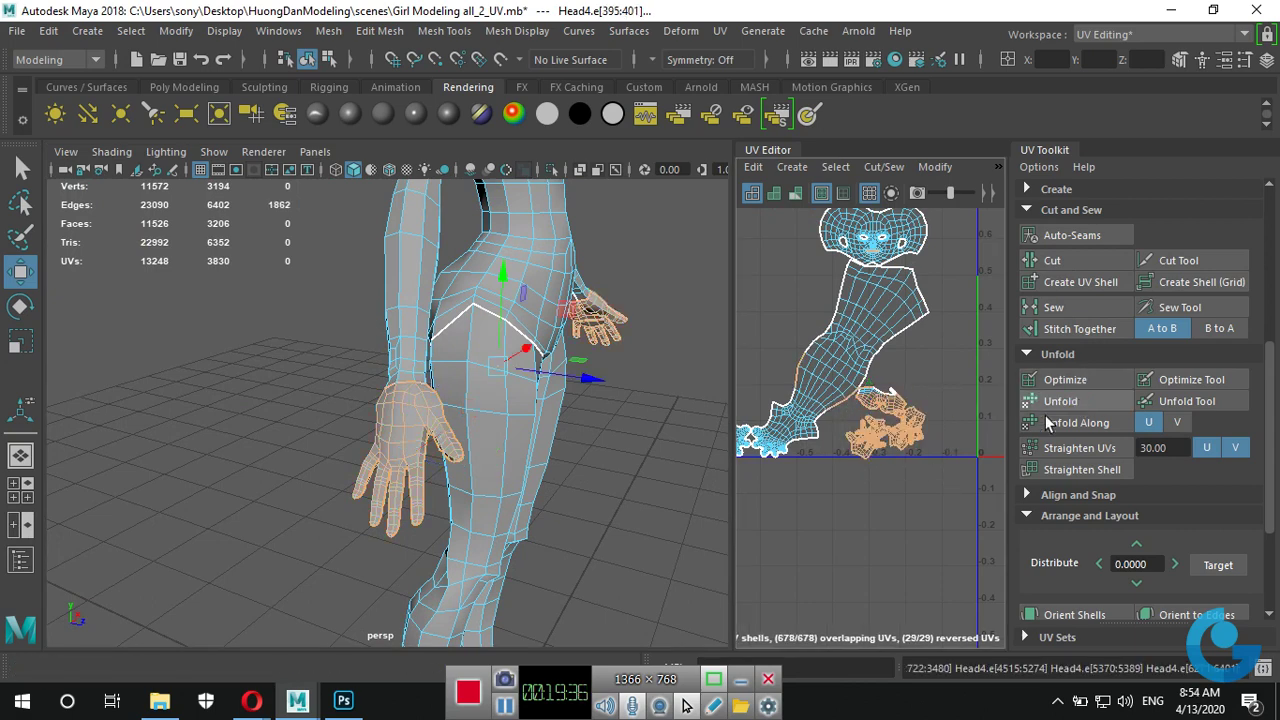
{"action": "left_click", "coordinate": [914, 481]}
Move the small hand UV shells below the U axis.
{"action": "left_click", "coordinate": [873, 448]}
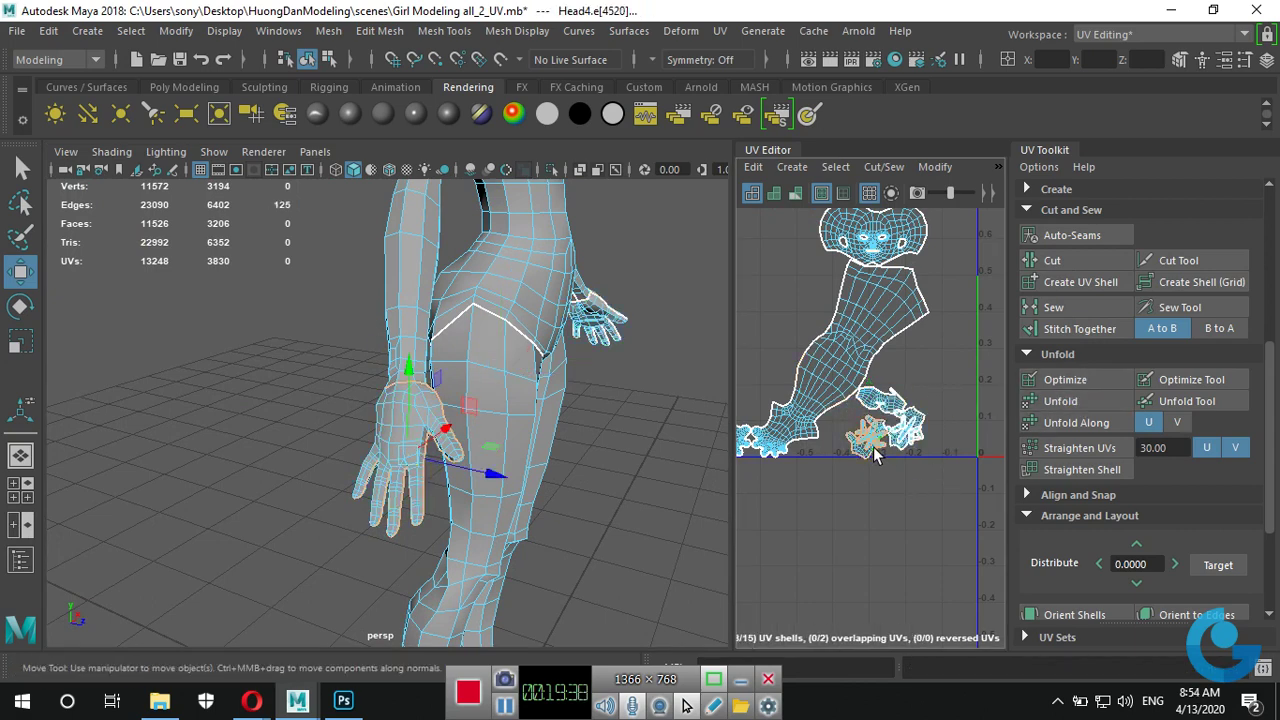
{"action": "right_click_drag", "start_coordinate": [873, 448], "coordinate": [930, 437]}
{"action": "left_click", "coordinate": [921, 437]}
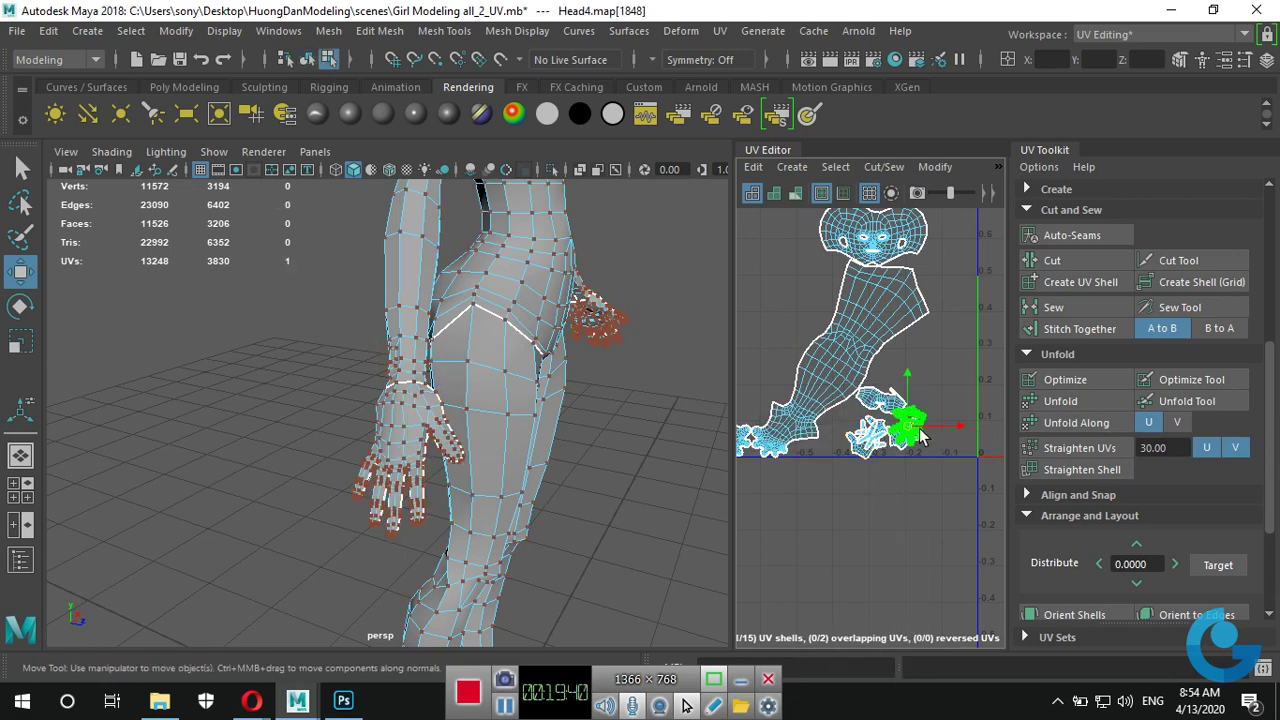
{"action": "left_click_drag", "start_coordinate": [909, 432], "coordinate": [930, 510]}
{"action": "left_click", "coordinate": [910, 432]}
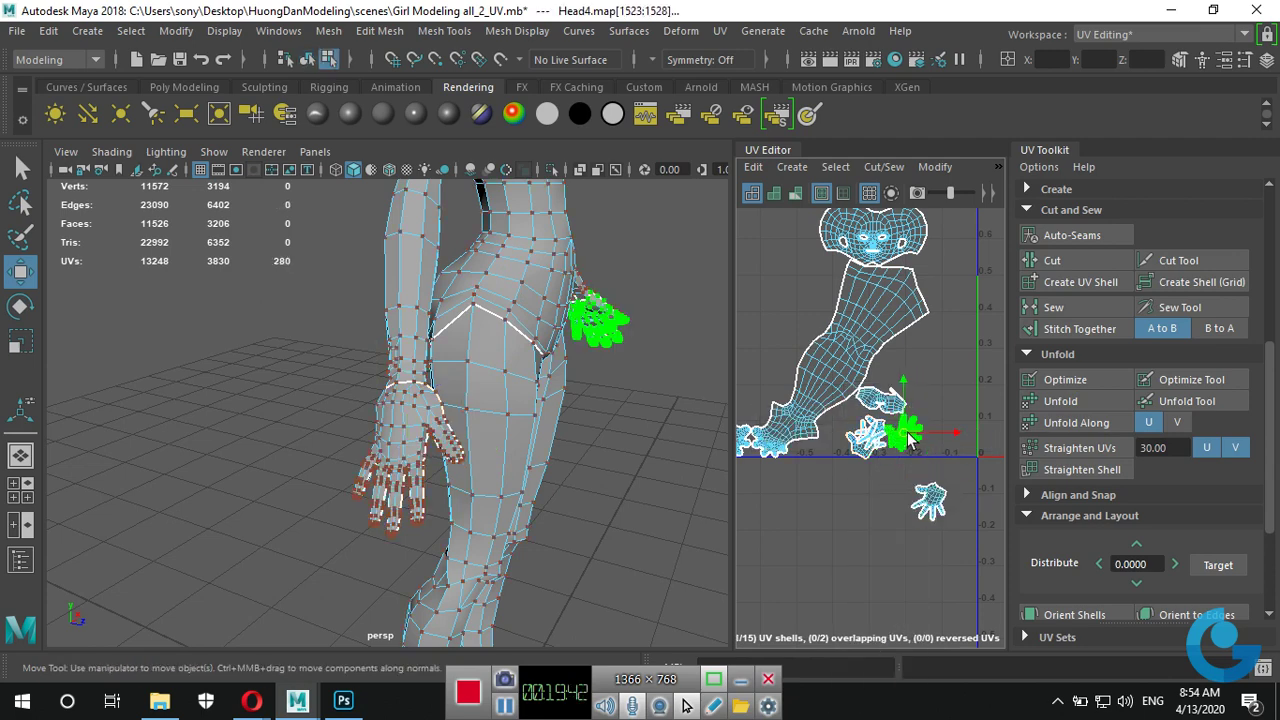
{"action": "left_click_drag", "start_coordinate": [900, 435], "coordinate": [897, 530]}
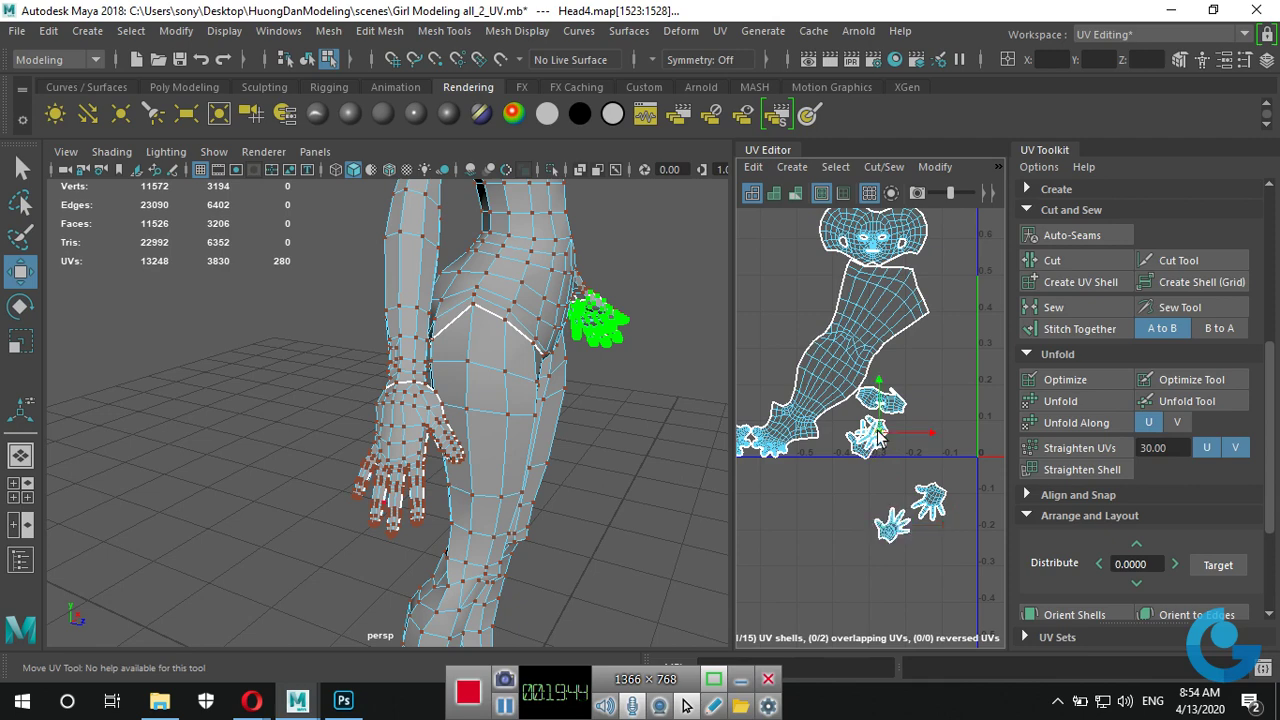
{"action": "left_click", "coordinate": [875, 437]}
{"action": "left_click_drag", "start_coordinate": [862, 442], "coordinate": [840, 538]}
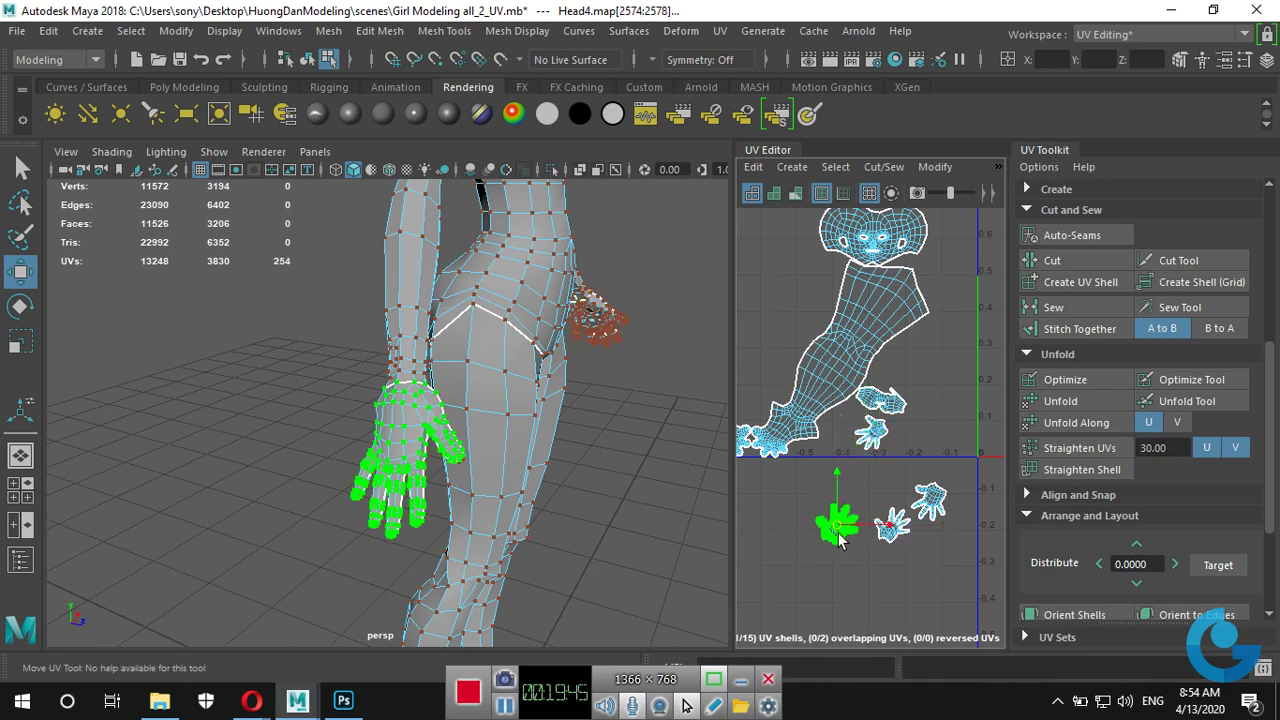
{"action": "left_click", "coordinate": [875, 432]}
{"action": "left_click_drag", "start_coordinate": [872, 432], "coordinate": [877, 487]}
Move both hand shells into empty space up-right, clear of the body shells.
{"action": "scroll", "coordinate": [947, 521], "scroll_direction": "down", "scroll_amount": 5}
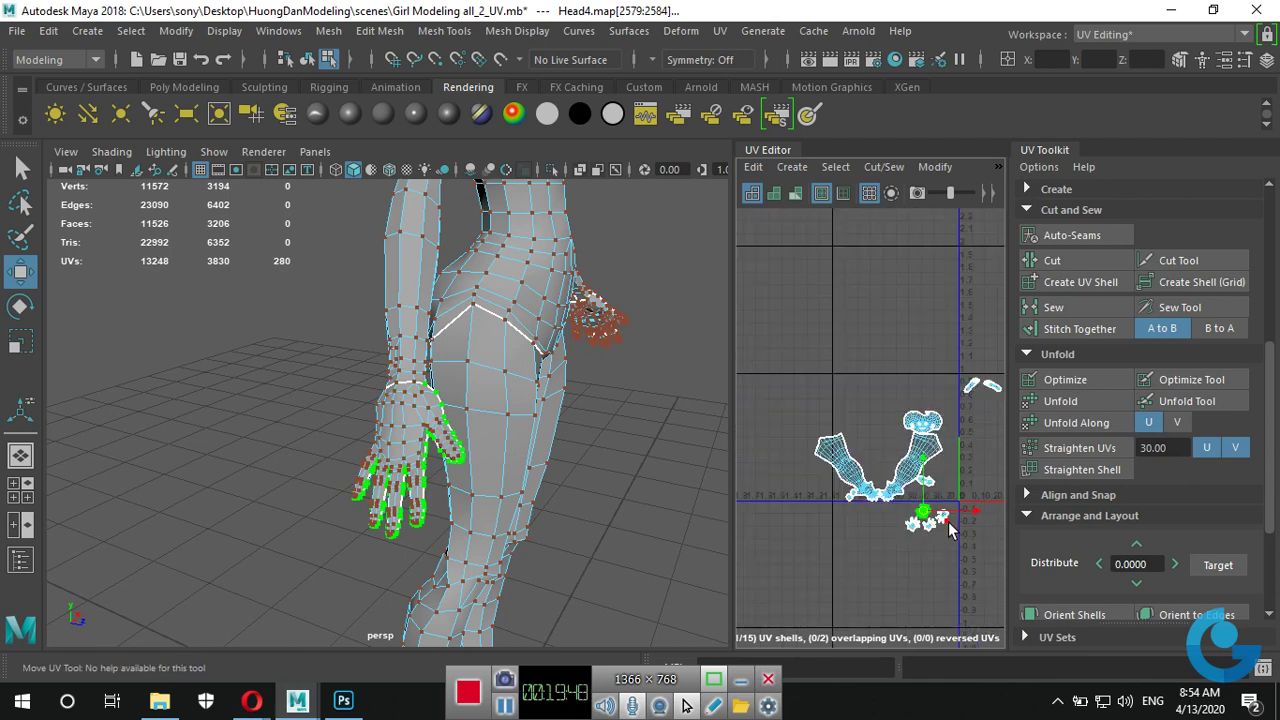
{"action": "left_click", "coordinate": [940, 520], "text": "shift"}
{"action": "middle_click_drag", "start_coordinate": [939, 531], "coordinate": [845, 447], "text": "alt"}
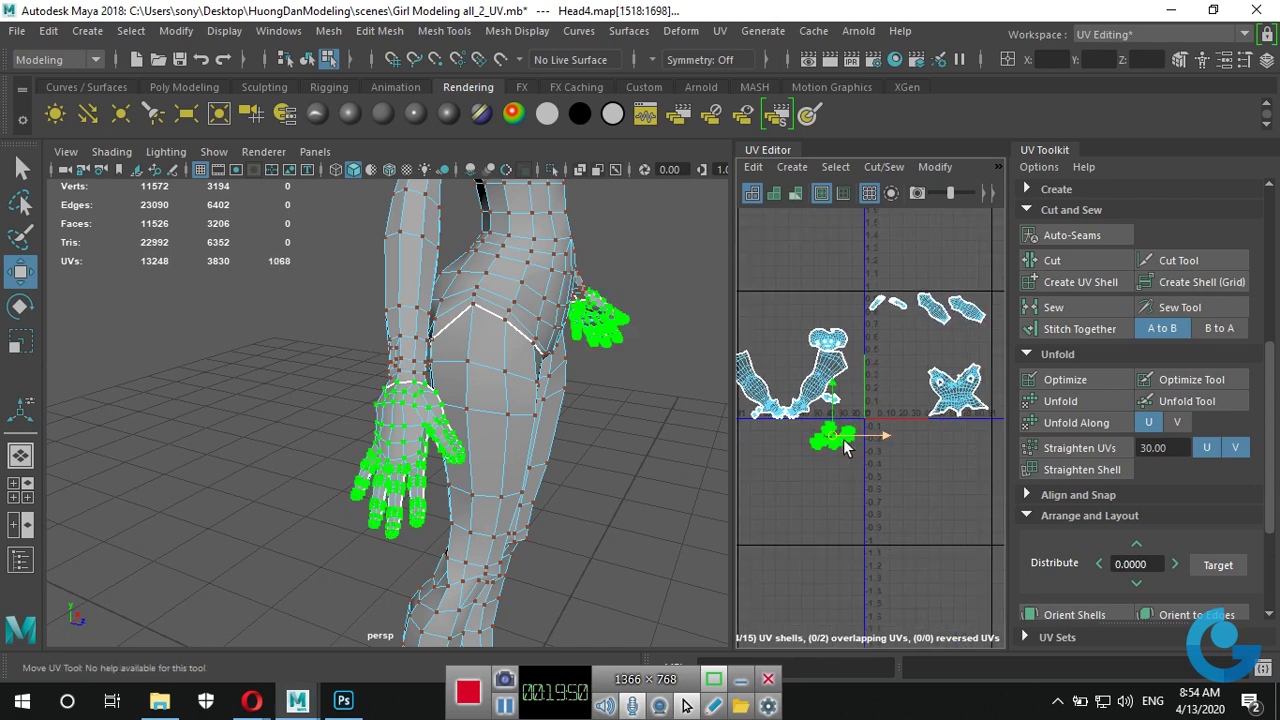
{"action": "left_click_drag", "start_coordinate": [847, 425], "coordinate": [957, 350]}
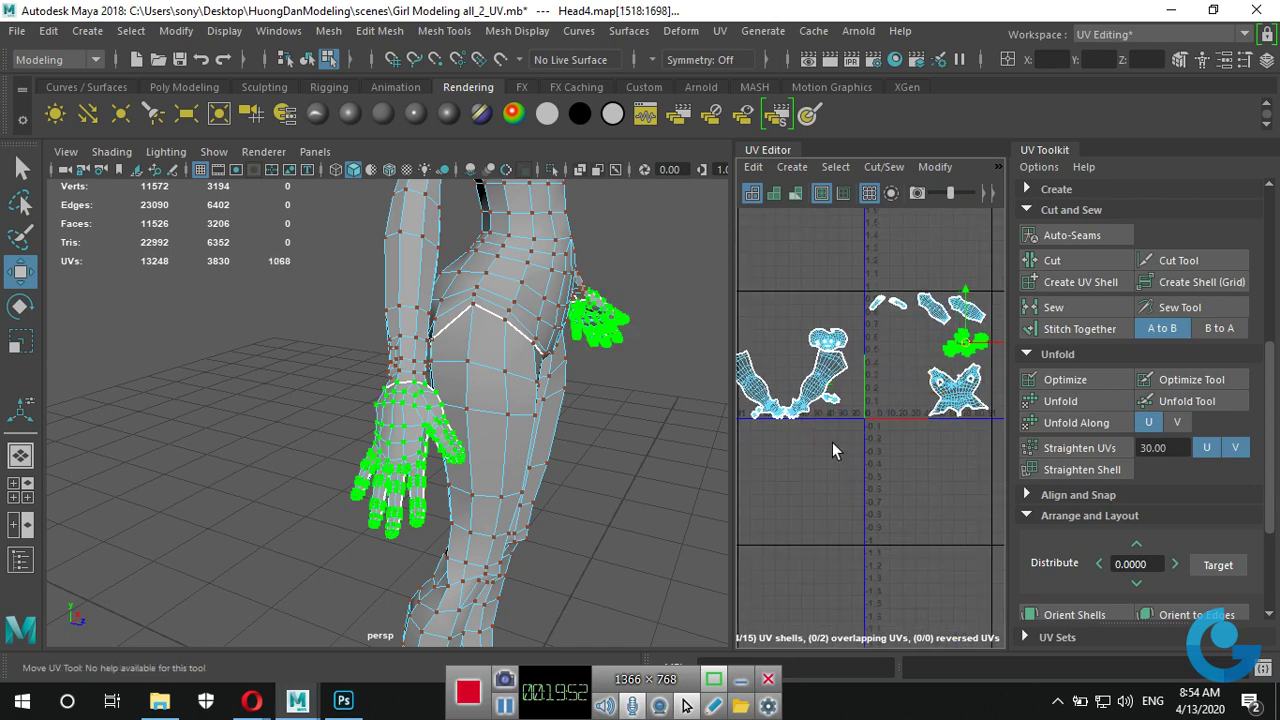
{"action": "scroll", "coordinate": [832, 443], "scroll_direction": "up", "scroll_amount": 5}
{"action": "middle_click_drag", "start_coordinate": [832, 443], "coordinate": [914, 447], "text": "alt"}
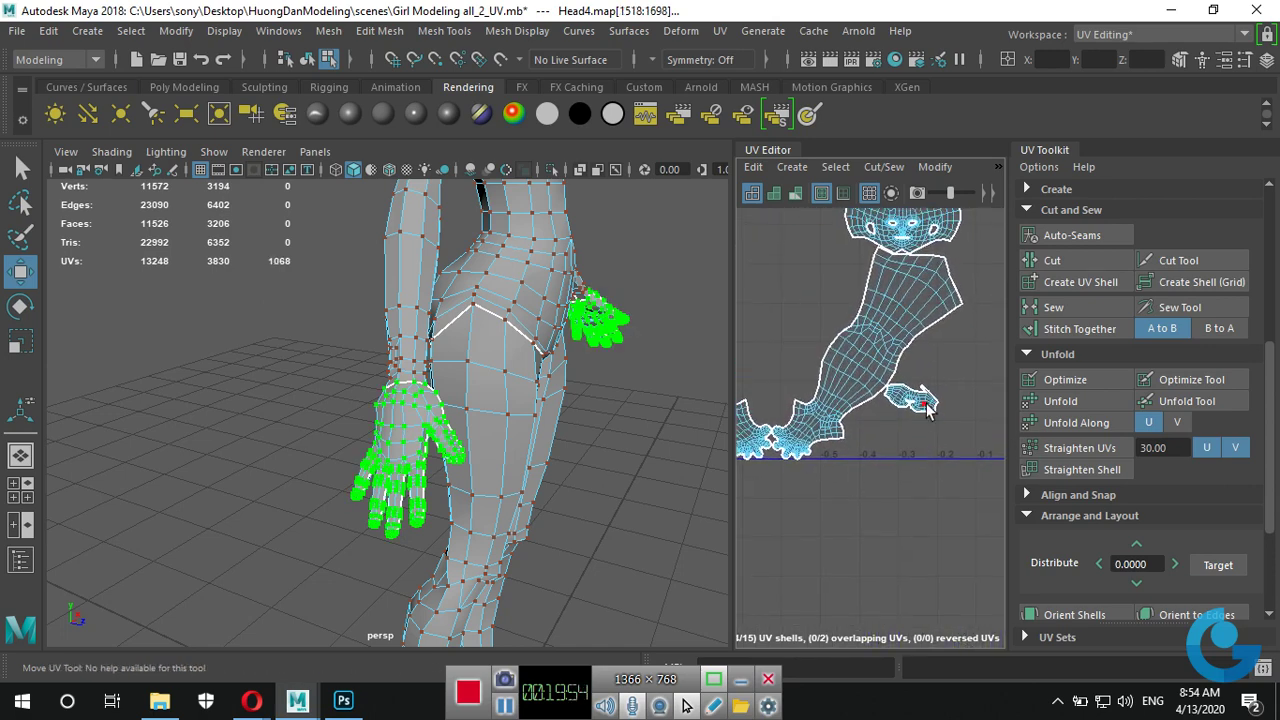
{"action": "left_click", "coordinate": [928, 407]}
{"action": "key", "text": "f"}
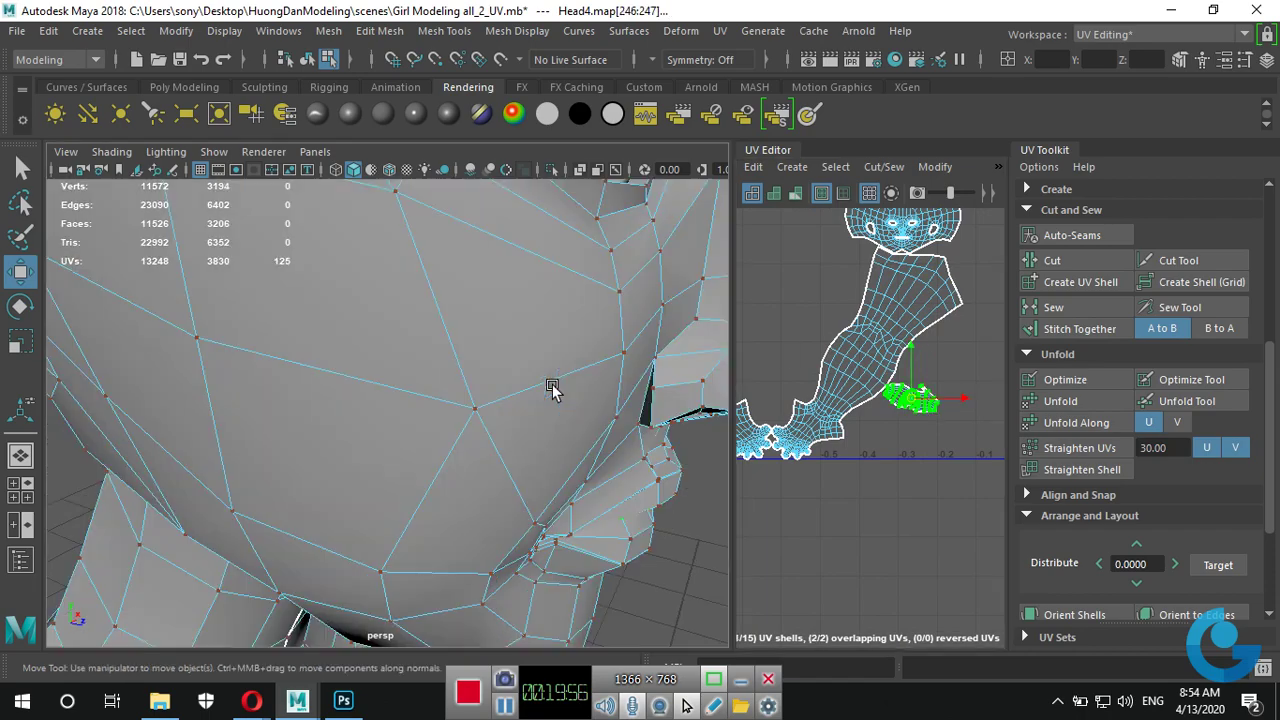
{"action": "scroll", "coordinate": [667, 463], "scroll_direction": "down", "scroll_amount": 5}
{"action": "left_click_drag", "start_coordinate": [603, 443], "coordinate": [560, 300], "text": "alt"}
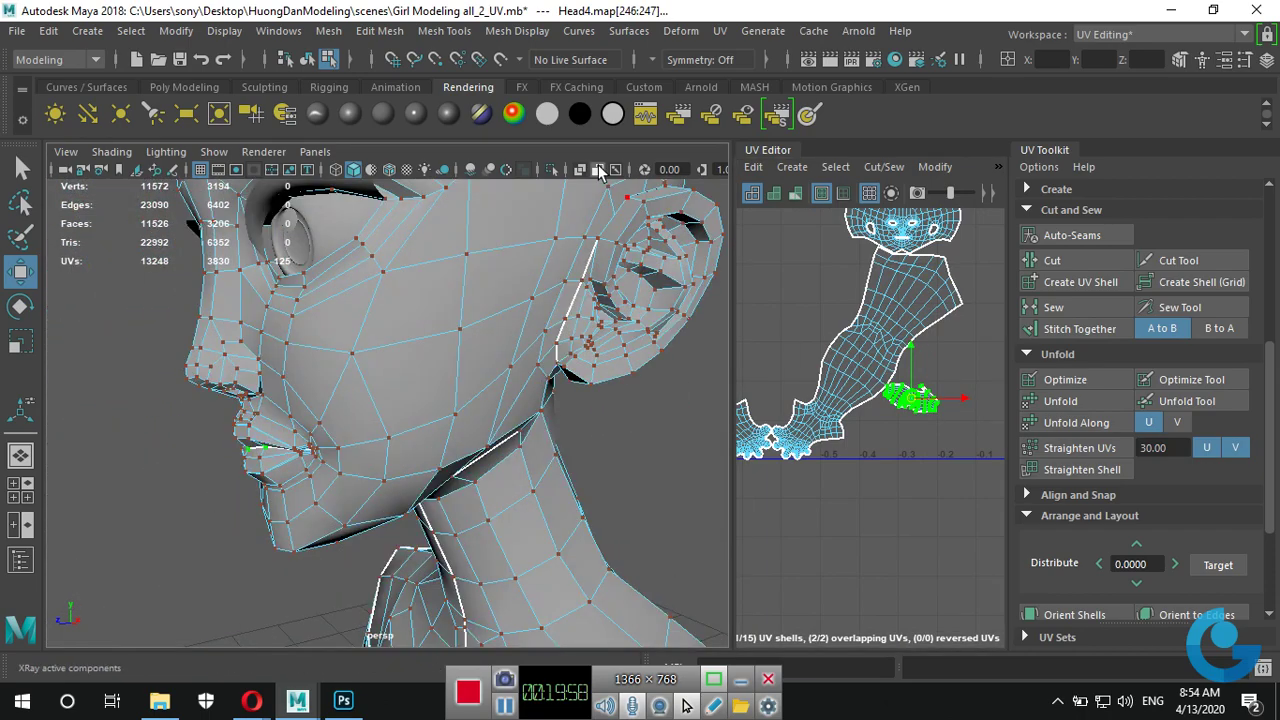
{"action": "left_click", "coordinate": [578, 170]}
{"action": "mouse_move", "coordinate": [417, 520]}
{"action": "left_mouse_down", "text": "alt"}
{"action": "mouse_move", "coordinate": [585, 512]}
{"action": "mouse_move", "coordinate": [543, 592]}
{"action": "mouse_move", "coordinate": [345, 630]}
{"action": "mouse_move", "coordinate": [307, 532]}
{"action": "left_mouse_up", "text": "alt"}
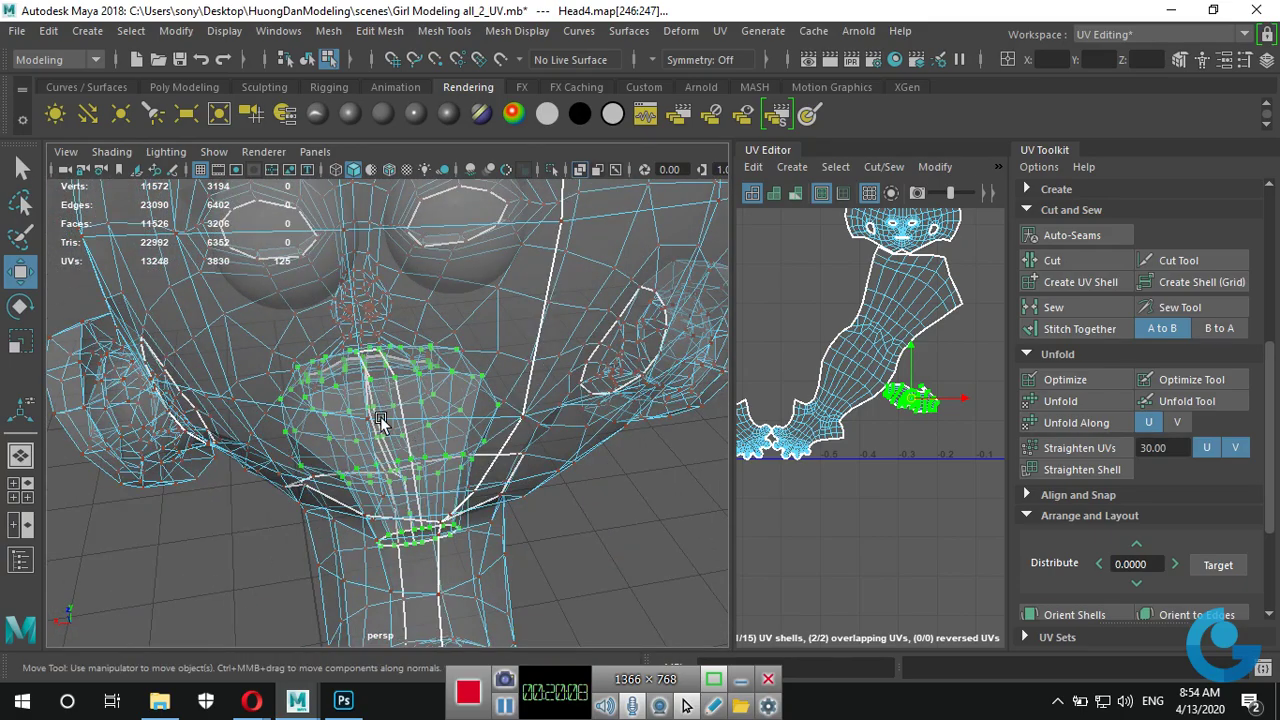
{"action": "scroll", "coordinate": [930, 400], "scroll_direction": "up", "scroll_amount": 2}
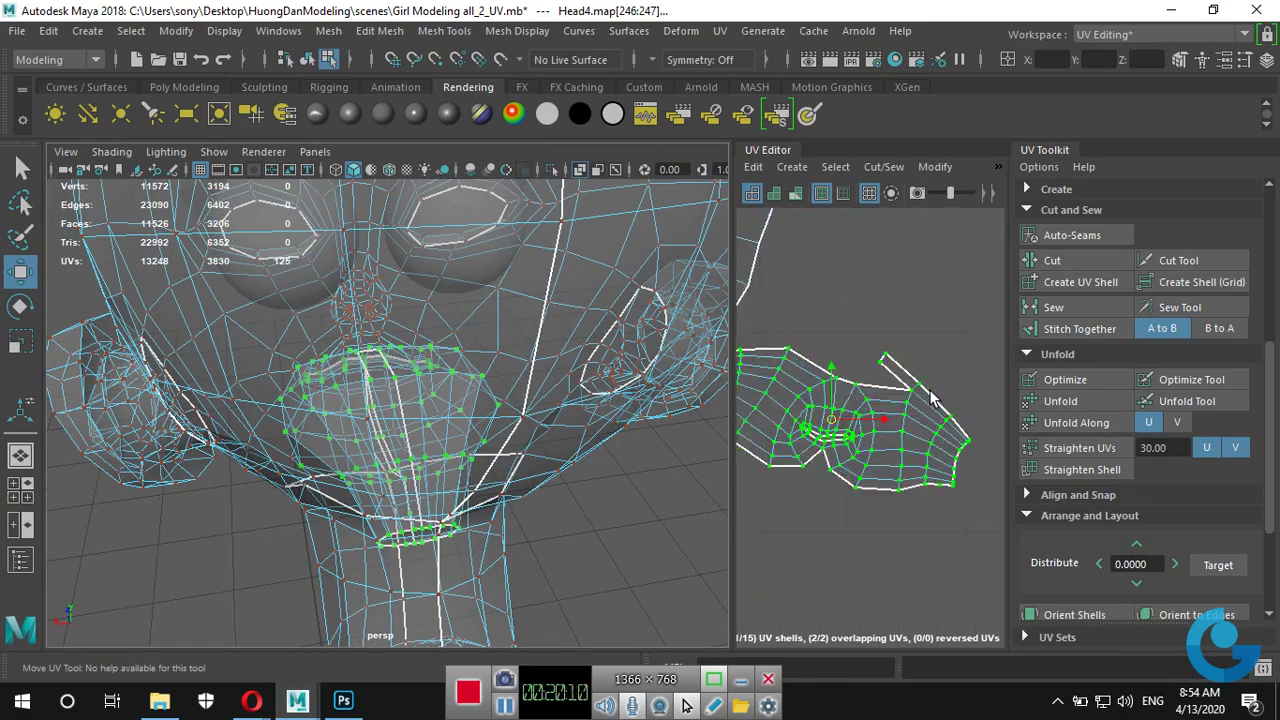
{"action": "scroll", "coordinate": [905, 395], "scroll_direction": "up", "scroll_amount": 1}
{"action": "scroll", "coordinate": [905, 395], "scroll_direction": "up", "scroll_amount": 1}
{"action": "mouse_move", "coordinate": [496, 423]}
{"action": "left_mouse_down", "text": "alt"}
{"action": "mouse_move", "coordinate": [433, 422]}
{"action": "mouse_move", "coordinate": [434, 463]}
{"action": "mouse_move", "coordinate": [430, 446]}
{"action": "left_mouse_up", "text": "alt"}
{"action": "scroll", "coordinate": [919, 430], "scroll_direction": "down", "scroll_amount": 1}
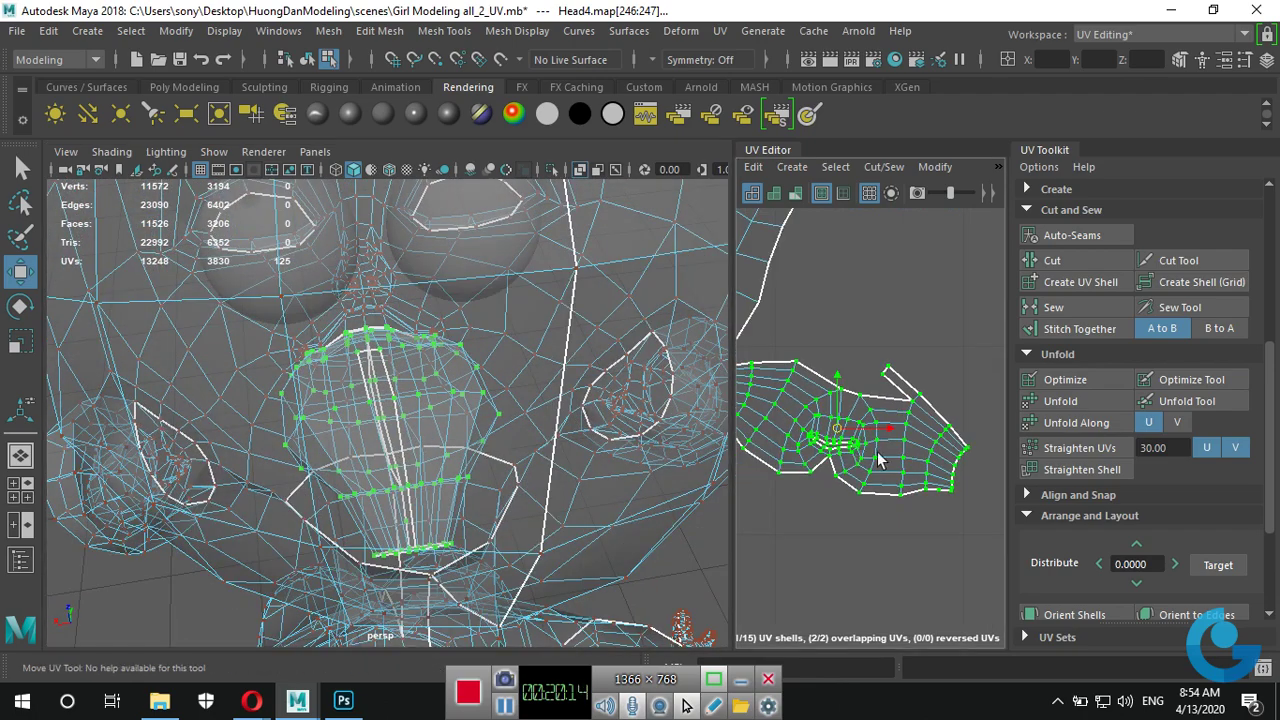
{"action": "middle_click_drag", "start_coordinate": [919, 430], "coordinate": [952, 428], "text": "alt"}
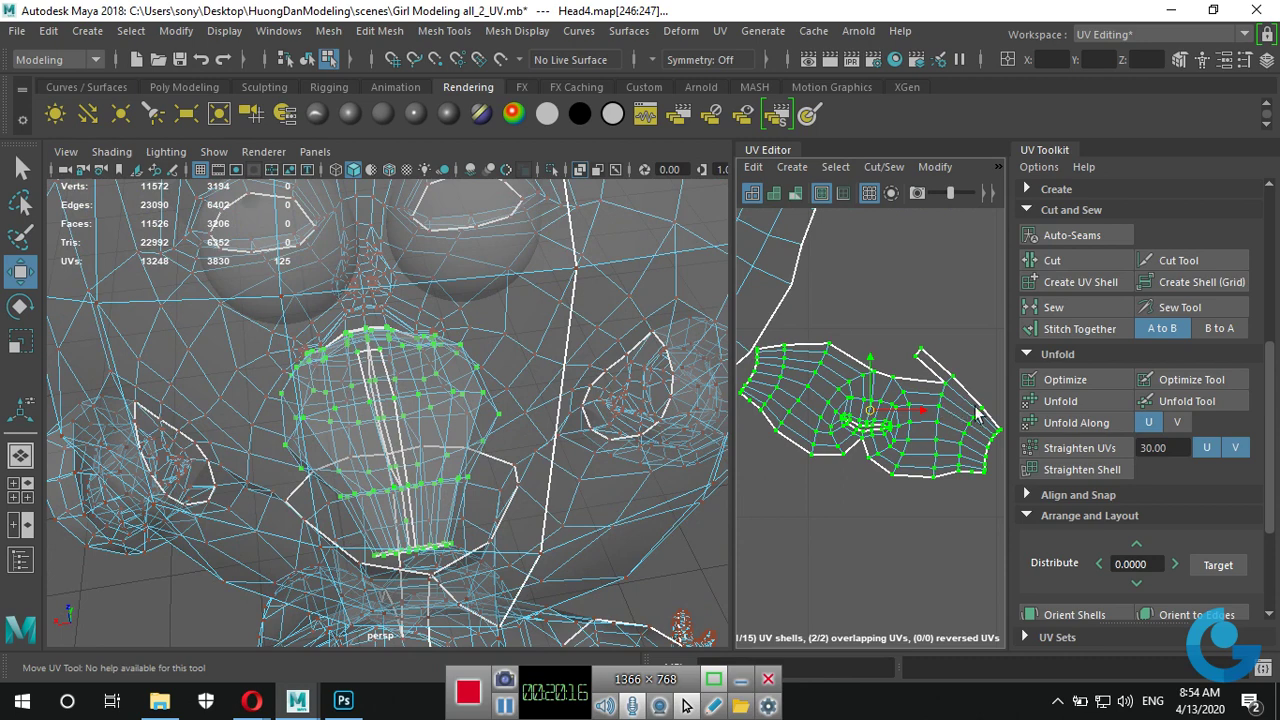
{"action": "scroll", "coordinate": [976, 416], "scroll_direction": "down", "scroll_amount": 1}
{"action": "scroll", "coordinate": [905, 455], "scroll_direction": "down", "scroll_amount": 4}
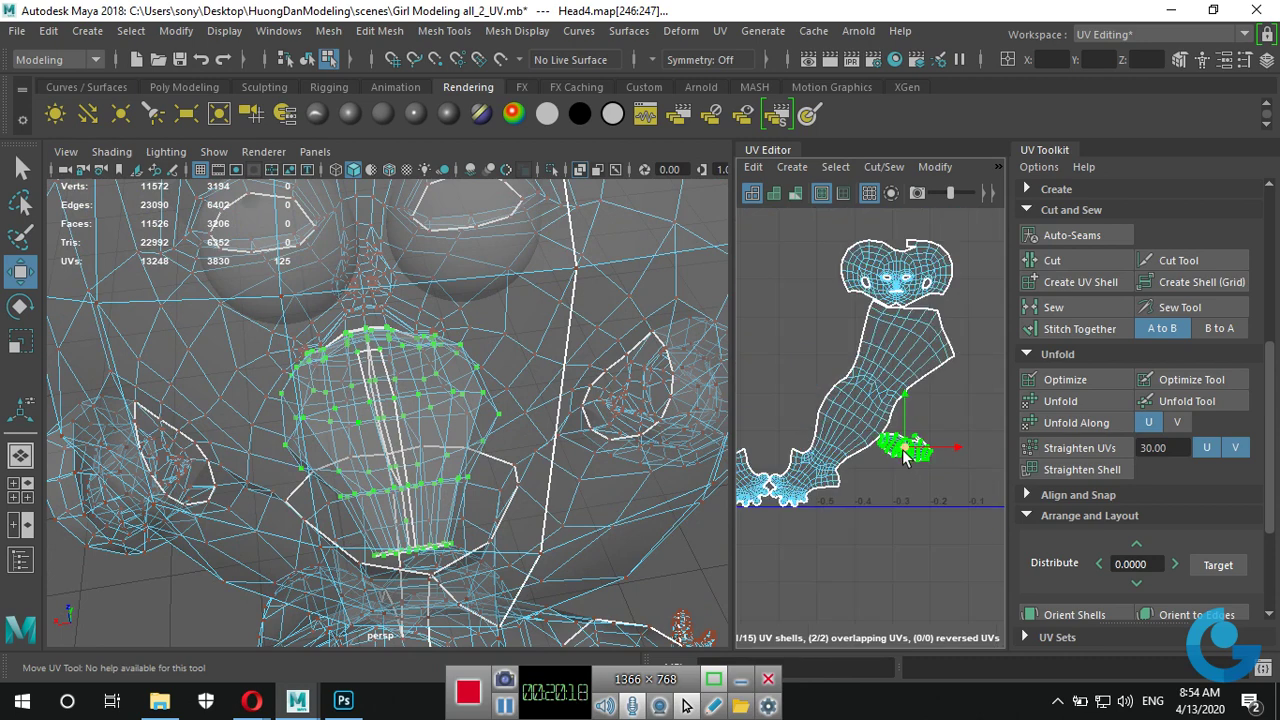
{"action": "scroll", "coordinate": [868, 478], "scroll_direction": "down", "scroll_amount": 3}
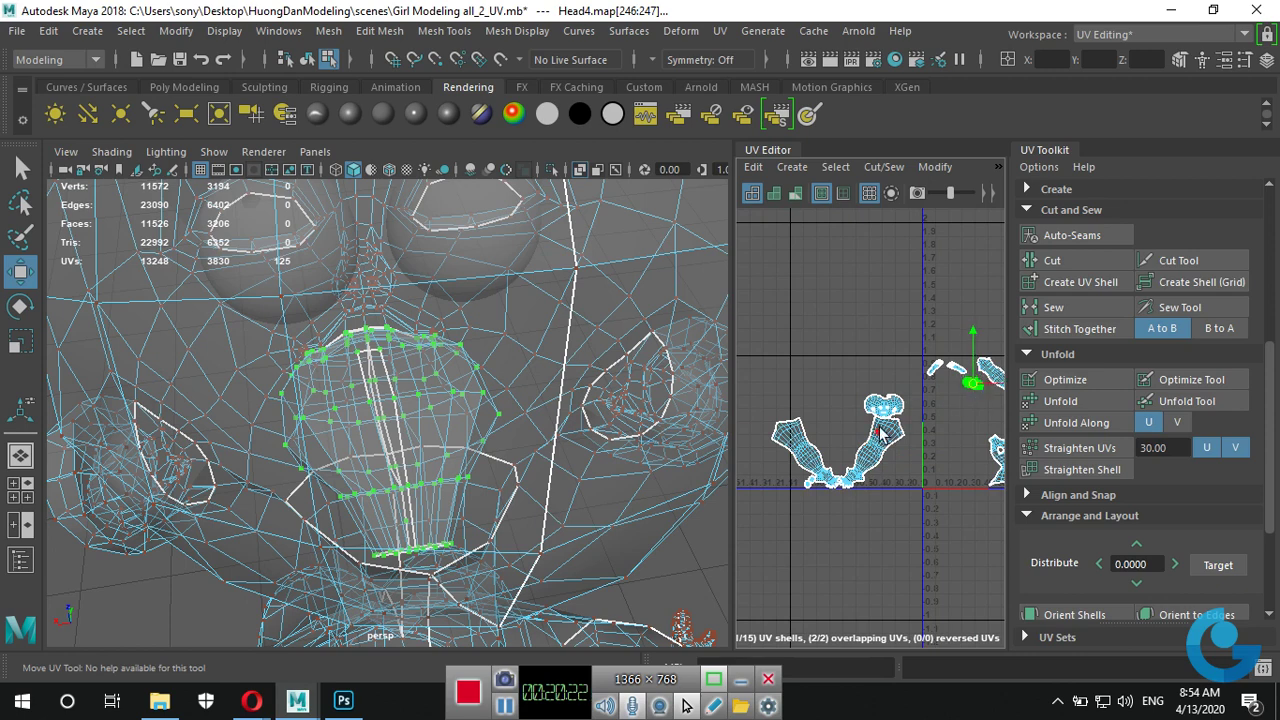
{"action": "scroll", "coordinate": [858, 487], "scroll_direction": "up", "scroll_amount": 2}
{"action": "scroll", "coordinate": [853, 484], "scroll_direction": "up", "scroll_amount": 5}
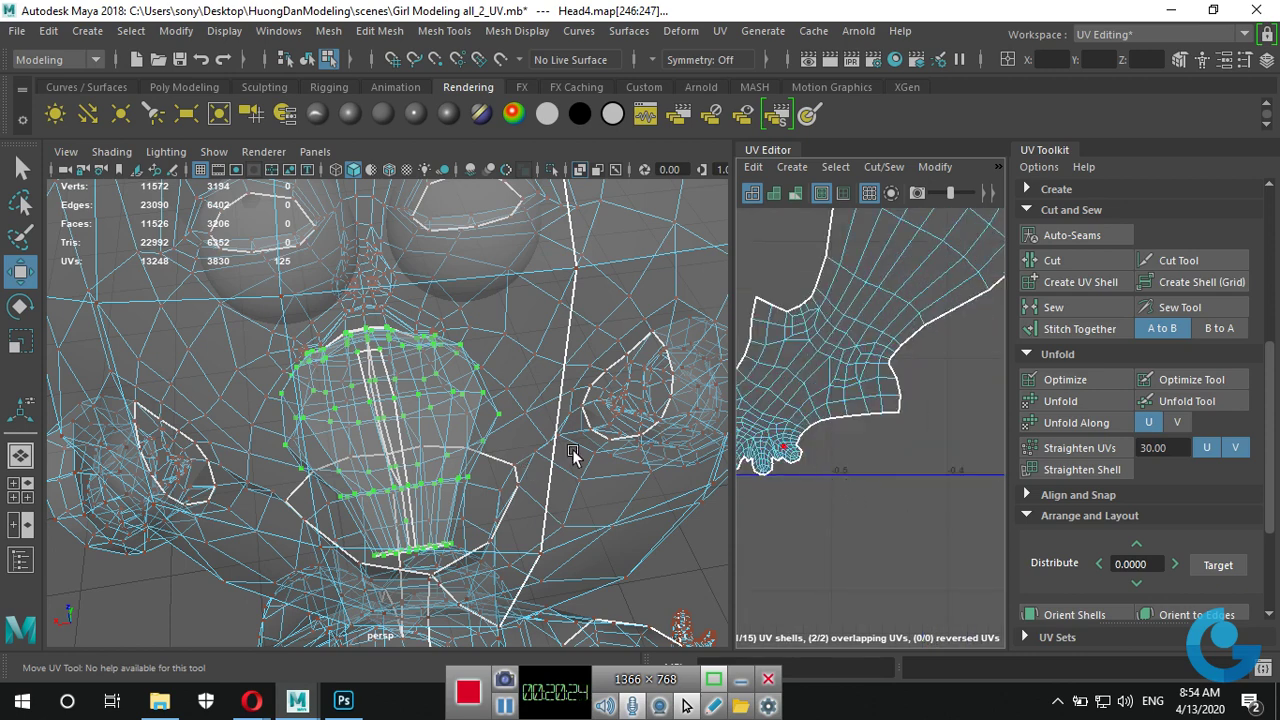
{"action": "middle_click_drag", "start_coordinate": [827, 405], "coordinate": [927, 400], "text": "alt"}
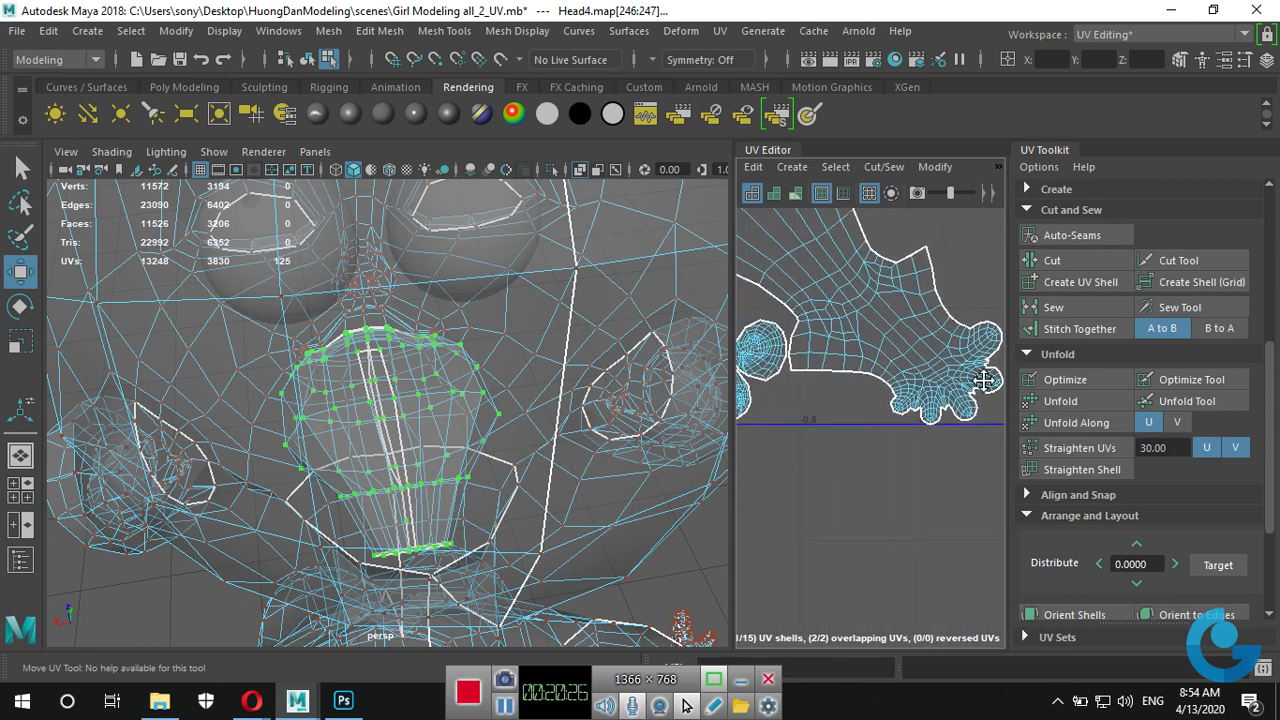
Select the upper small round UV shell and turn off X-ray shading in the viewport.
{"action": "left_click", "coordinate": [843, 393]}
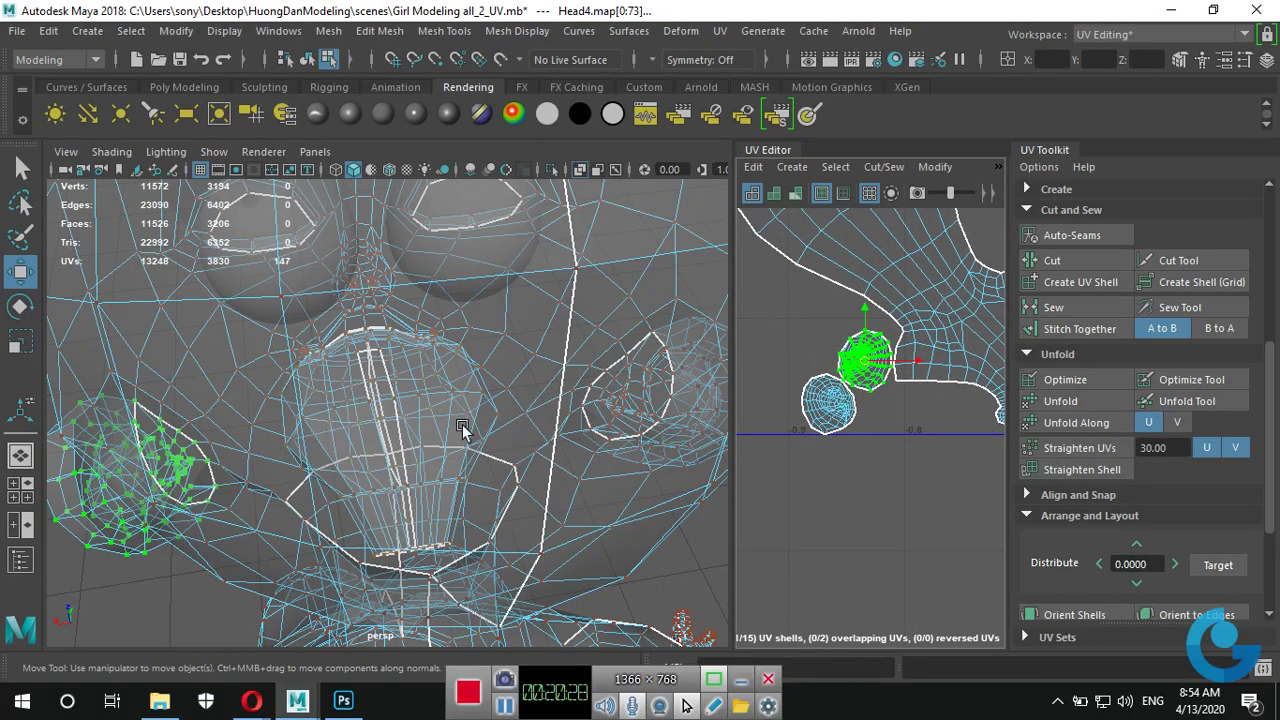
{"action": "mouse_move", "coordinate": [407, 450]}
{"action": "left_mouse_down", "text": "alt"}
{"action": "mouse_move", "coordinate": [660, 352]}
{"action": "mouse_move", "coordinate": [450, 412]}
{"action": "mouse_move", "coordinate": [607, 395]}
{"action": "left_mouse_up", "text": "alt"}
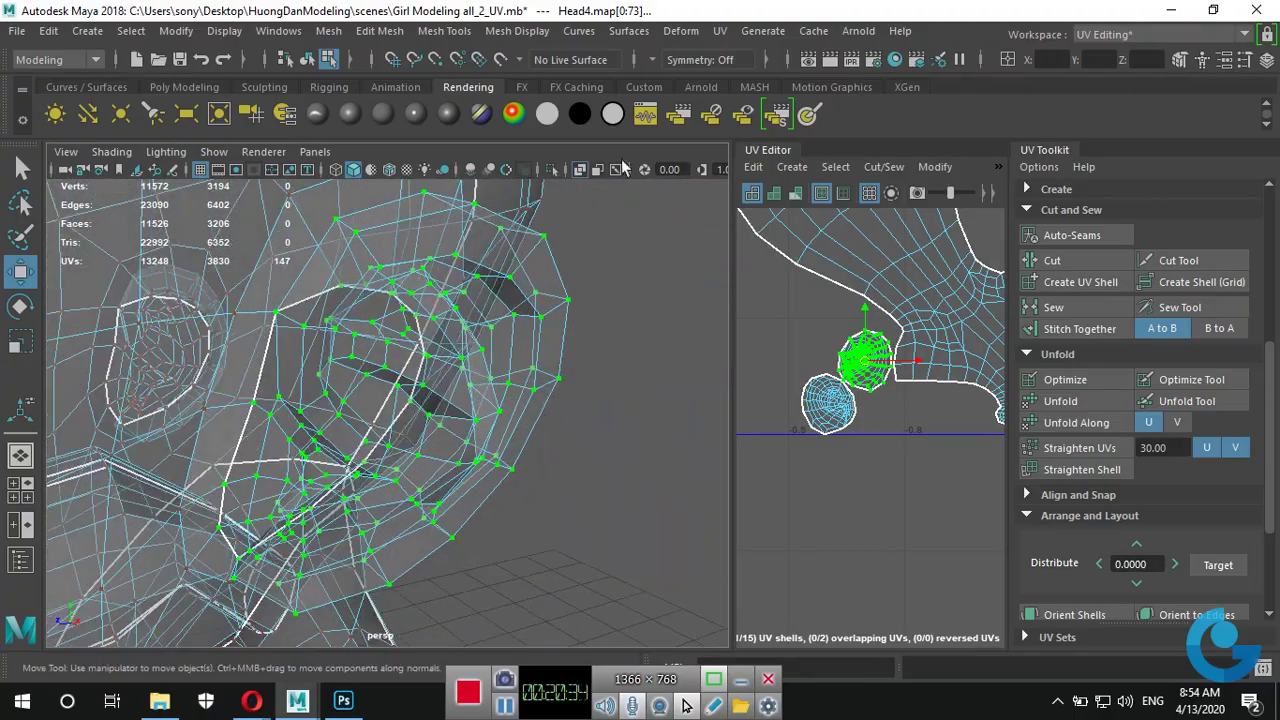
{"action": "left_click", "coordinate": [581, 170]}
{"action": "mouse_move", "coordinate": [520, 330]}
{"action": "right_mouse_down", "text": "alt"}
{"action": "mouse_move", "coordinate": [443, 489]}
{"action": "mouse_move", "coordinate": [409, 463]}
{"action": "mouse_move", "coordinate": [476, 470]}
{"action": "right_mouse_up", "text": "alt"}
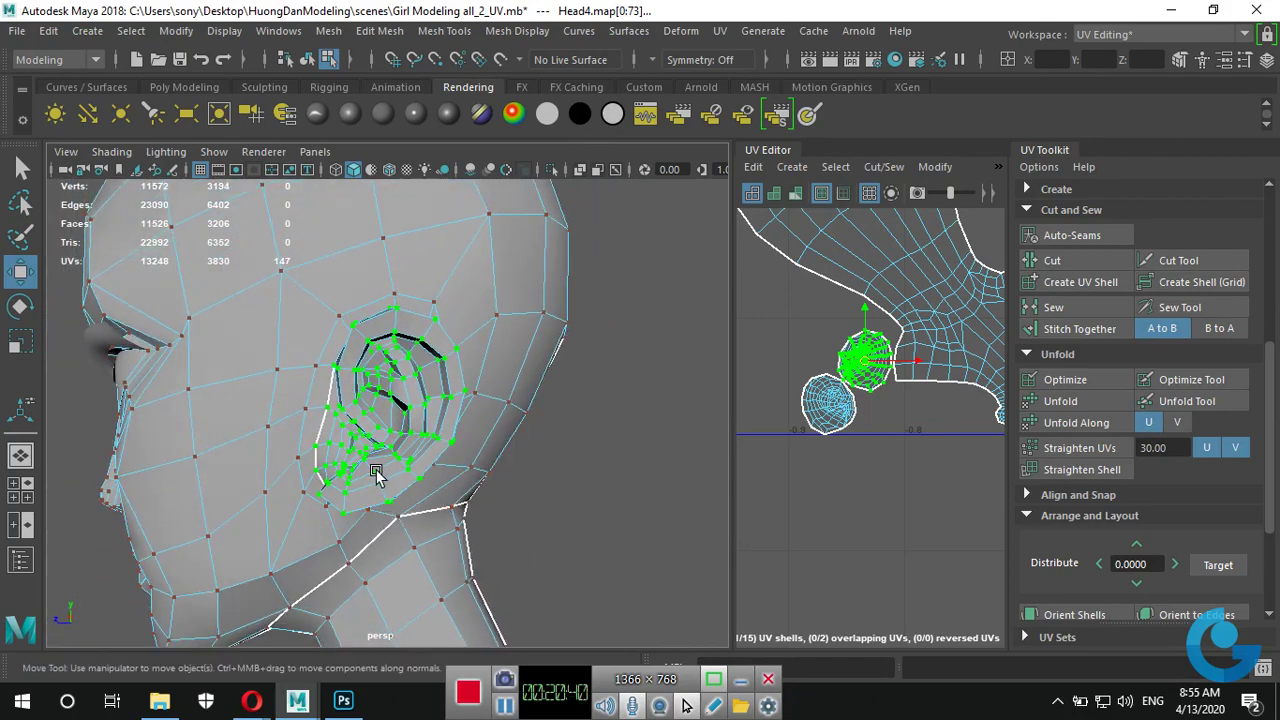
Frame the ear's UV shell and orbit around the ear up close.
{"action": "key", "text": "f"}
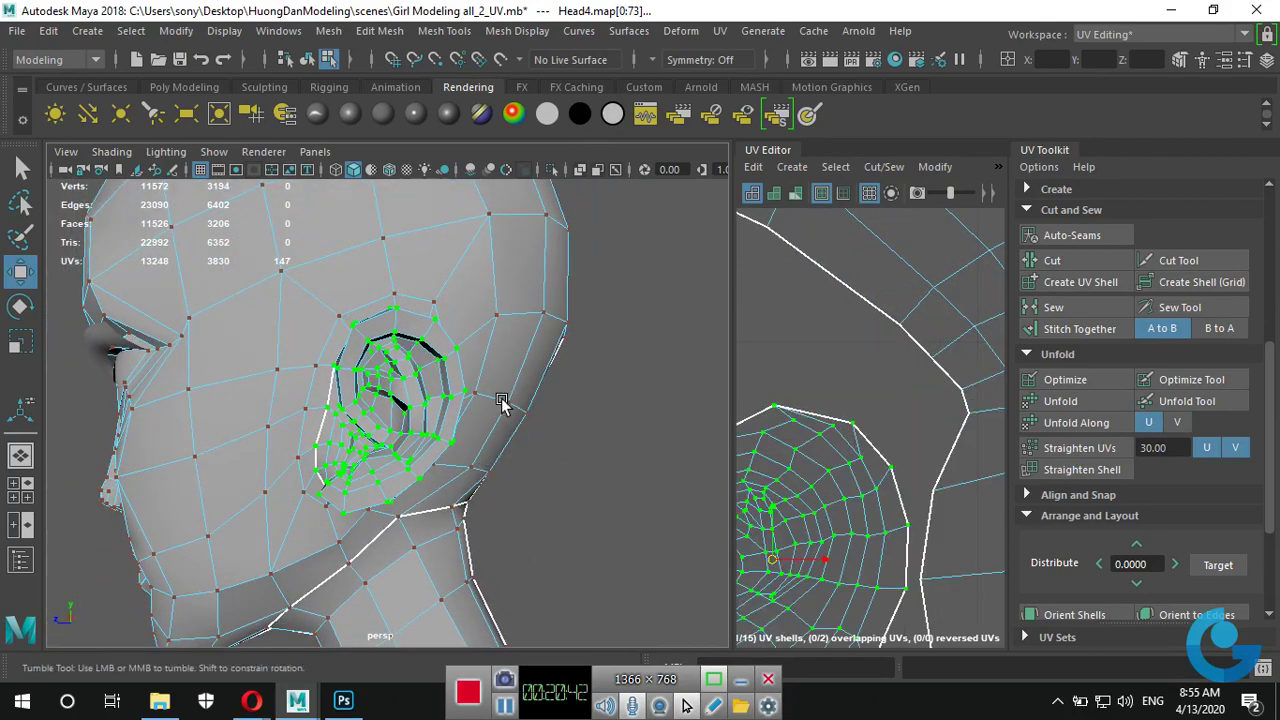
{"action": "mouse_move", "coordinate": [501, 401]}
{"action": "left_mouse_down", "text": "alt"}
{"action": "mouse_move", "coordinate": [391, 423]}
{"action": "mouse_move", "coordinate": [394, 314]}
{"action": "mouse_move", "coordinate": [528, 320]}
{"action": "left_mouse_up", "text": "alt"}
{"action": "right_click_drag", "start_coordinate": [528, 320], "coordinate": [643, 360], "text": "alt"}
{"action": "left_click_drag", "start_coordinate": [643, 360], "coordinate": [423, 480], "text": "alt"}
{"action": "mouse_move", "coordinate": [423, 480]}
{"action": "right_mouse_down", "text": "alt"}
{"action": "mouse_move", "coordinate": [521, 461]}
{"action": "mouse_move", "coordinate": [526, 423]}
{"action": "right_mouse_up", "text": "alt"}
{"action": "mouse_move", "coordinate": [526, 423]}
{"action": "left_mouse_down", "text": "alt"}
{"action": "mouse_move", "coordinate": [371, 471]}
{"action": "mouse_move", "coordinate": [298, 452]}
{"action": "left_mouse_up", "text": "alt"}
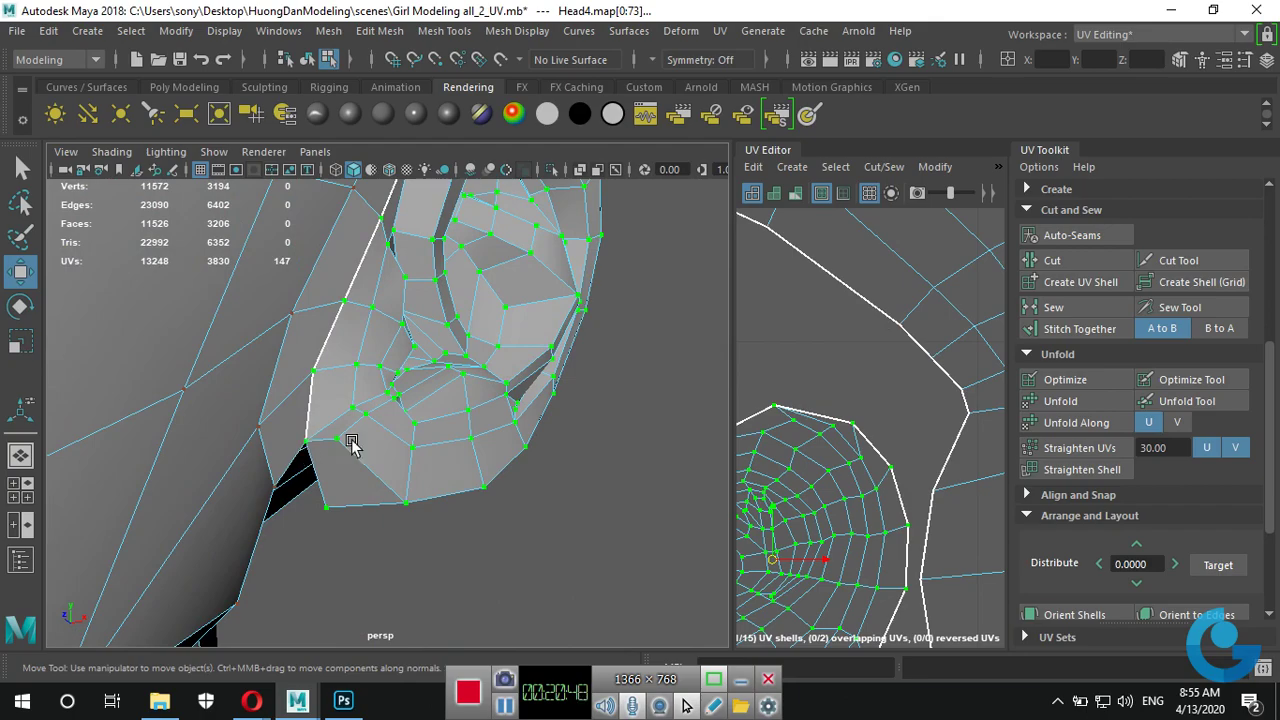
{"action": "mouse_move", "coordinate": [709, 333]}
{"action": "left_mouse_down", "text": "alt"}
{"action": "mouse_move", "coordinate": [583, 306]}
{"action": "mouse_move", "coordinate": [597, 400]}
{"action": "mouse_move", "coordinate": [698, 404]}
{"action": "mouse_move", "coordinate": [711, 354]}
{"action": "mouse_move", "coordinate": [689, 386]}
{"action": "mouse_move", "coordinate": [590, 436]}
{"action": "mouse_move", "coordinate": [494, 400]}
{"action": "mouse_move", "coordinate": [503, 365]}
{"action": "left_mouse_up", "text": "alt"}
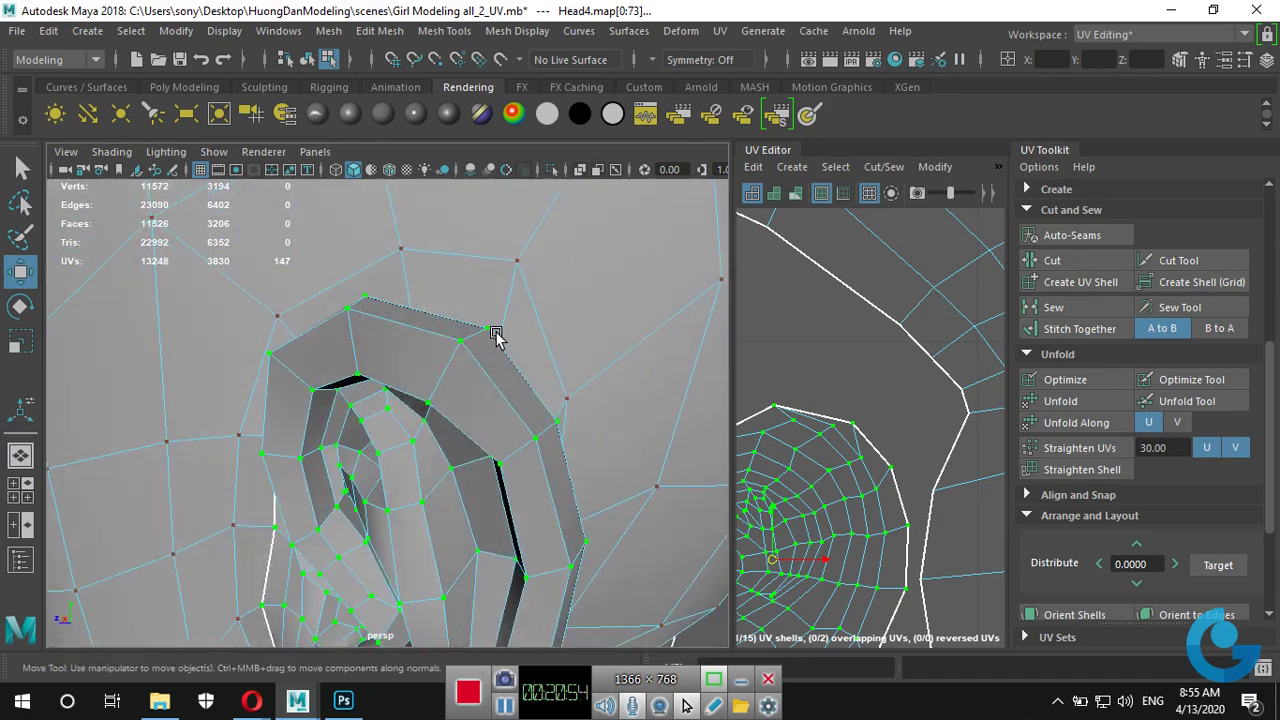
{"action": "mouse_move", "coordinate": [403, 353]}
{"action": "left_mouse_down", "text": "alt"}
{"action": "mouse_move", "coordinate": [674, 423]}
{"action": "mouse_move", "coordinate": [491, 451]}
{"action": "mouse_move", "coordinate": [503, 409]}
{"action": "mouse_move", "coordinate": [529, 451]}
{"action": "mouse_move", "coordinate": [409, 514]}
{"action": "mouse_move", "coordinate": [357, 503]}
{"action": "mouse_move", "coordinate": [333, 318]}
{"action": "left_mouse_up", "text": "alt"}
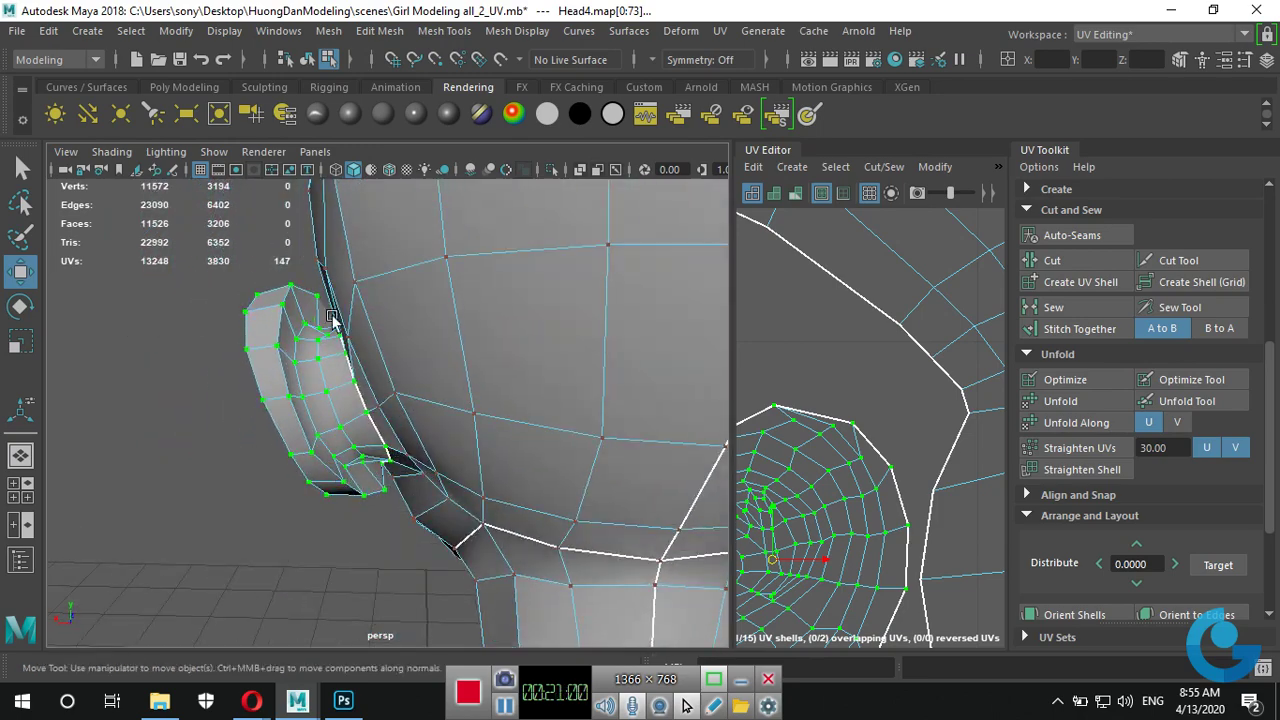
Select seam edges around the ear and cut its UVs free from the head.
{"action": "right_click", "coordinate": [281, 356]}
{"action": "left_click", "coordinate": [271, 137]}
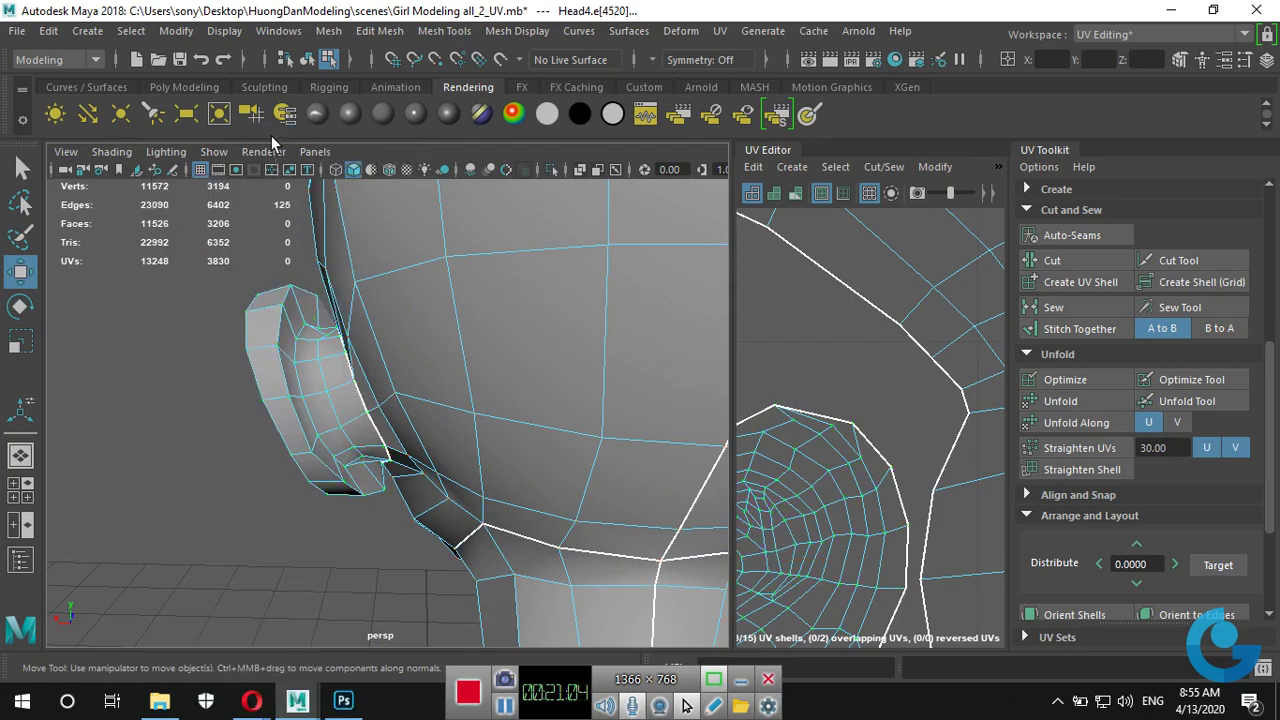
{"action": "mouse_move", "coordinate": [349, 363]}
{"action": "left_mouse_down", "text": "alt"}
{"action": "mouse_move", "coordinate": [449, 320]}
{"action": "mouse_move", "coordinate": [563, 343]}
{"action": "mouse_move", "coordinate": [571, 414]}
{"action": "mouse_move", "coordinate": [334, 294]}
{"action": "mouse_move", "coordinate": [286, 337]}
{"action": "mouse_move", "coordinate": [288, 425]}
{"action": "mouse_move", "coordinate": [349, 314]}
{"action": "mouse_move", "coordinate": [432, 452]}
{"action": "mouse_move", "coordinate": [517, 509]}
{"action": "mouse_move", "coordinate": [666, 523]}
{"action": "mouse_move", "coordinate": [728, 430]}
{"action": "mouse_move", "coordinate": [363, 480]}
{"action": "left_mouse_up", "text": "alt"}
{"action": "left_click", "coordinate": [288, 425]}
{"action": "left_click", "coordinate": [323, 434]}
{"action": "left_click", "coordinate": [279, 387]}
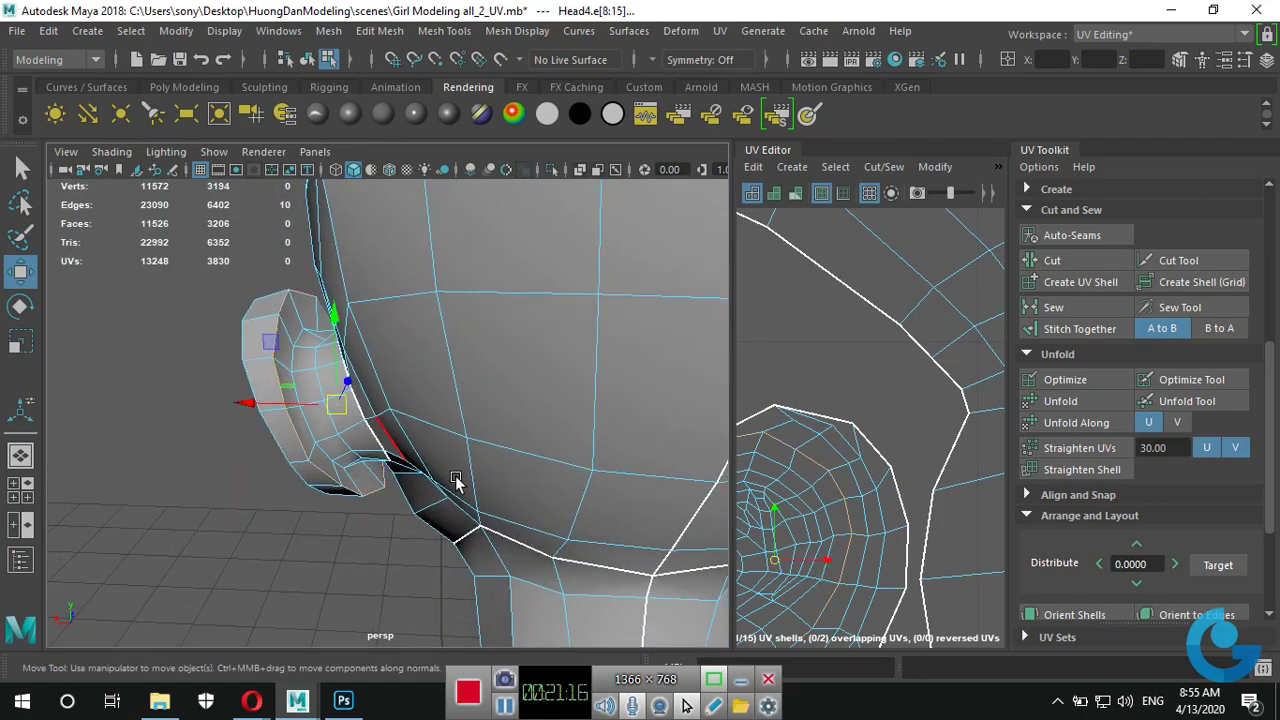
{"action": "mouse_move", "coordinate": [455, 482]}
{"action": "left_mouse_down", "text": "alt"}
{"action": "mouse_move", "coordinate": [481, 447]}
{"action": "mouse_move", "coordinate": [566, 449]}
{"action": "mouse_move", "coordinate": [549, 466]}
{"action": "mouse_move", "coordinate": [460, 429]}
{"action": "mouse_move", "coordinate": [430, 456]}
{"action": "mouse_move", "coordinate": [486, 437]}
{"action": "mouse_move", "coordinate": [492, 456]}
{"action": "mouse_move", "coordinate": [480, 363]}
{"action": "mouse_move", "coordinate": [560, 370]}
{"action": "left_mouse_up", "text": "alt"}
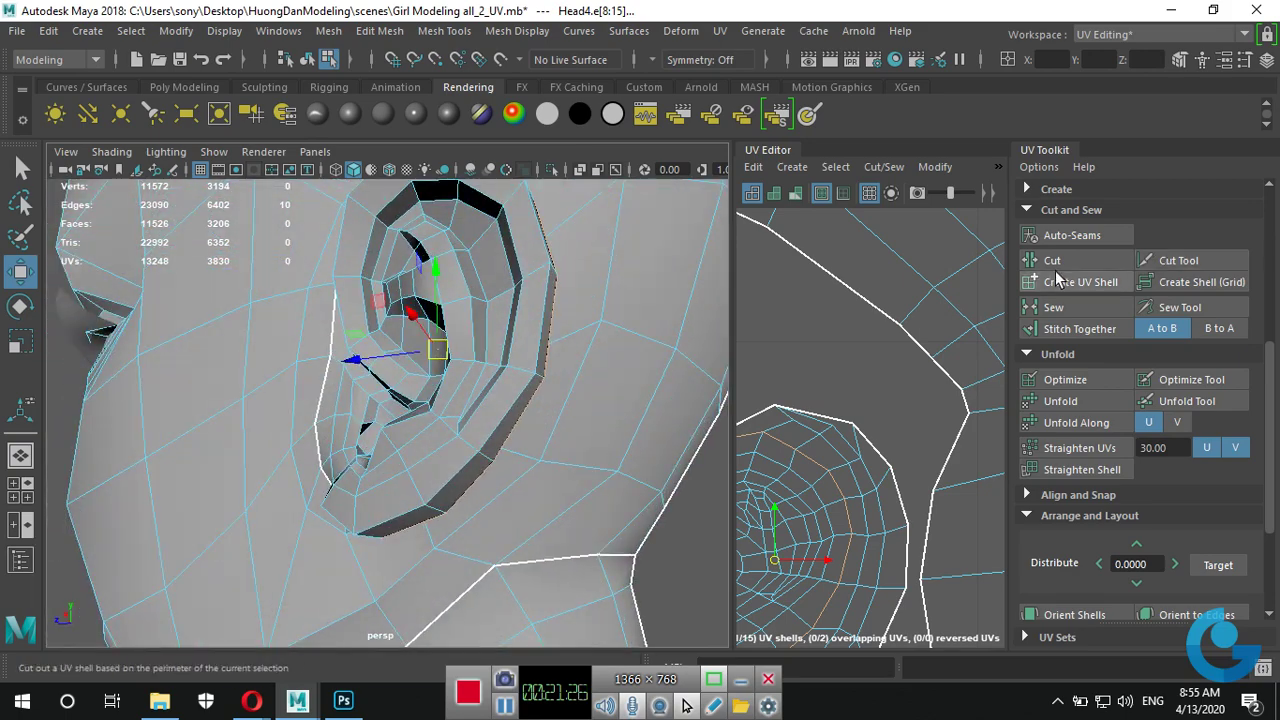
{"action": "left_click", "coordinate": [1085, 265]}
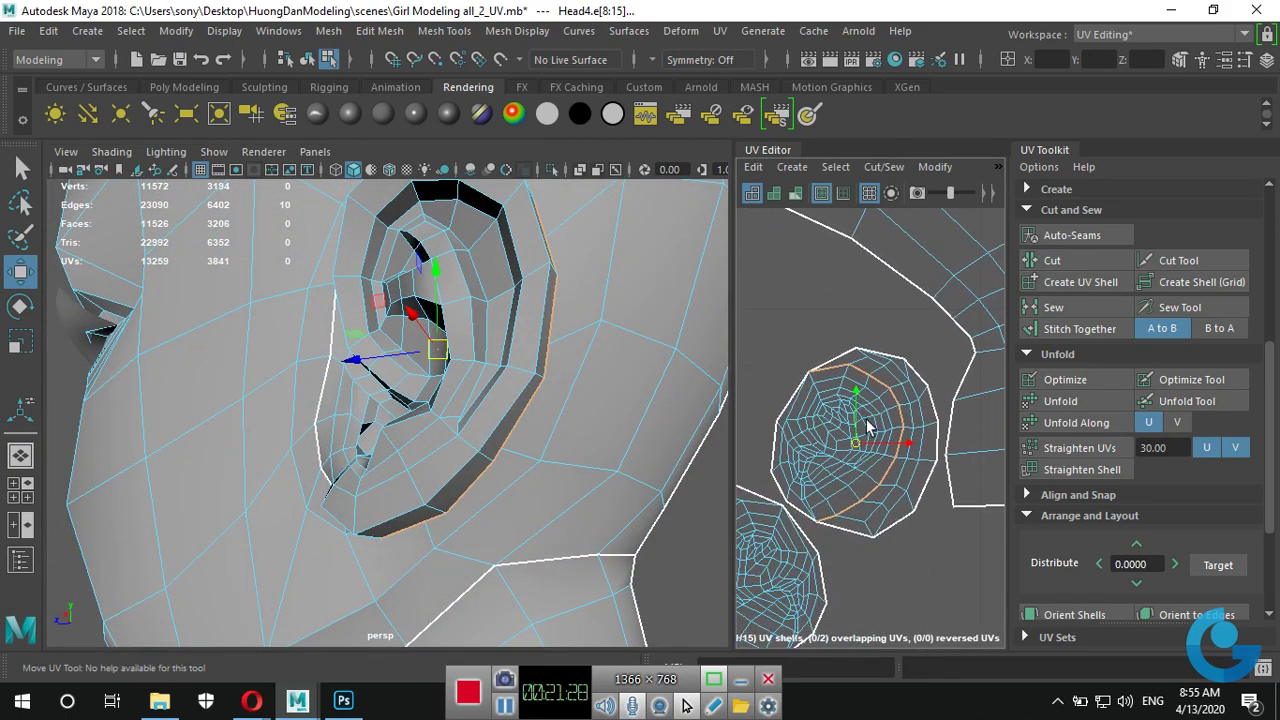
Unfold the inner ear shell, move it up-left, and unfold the crescent rim shell.
{"action": "right_click", "coordinate": [848, 442]}
{"action": "left_click", "coordinate": [934, 443]}
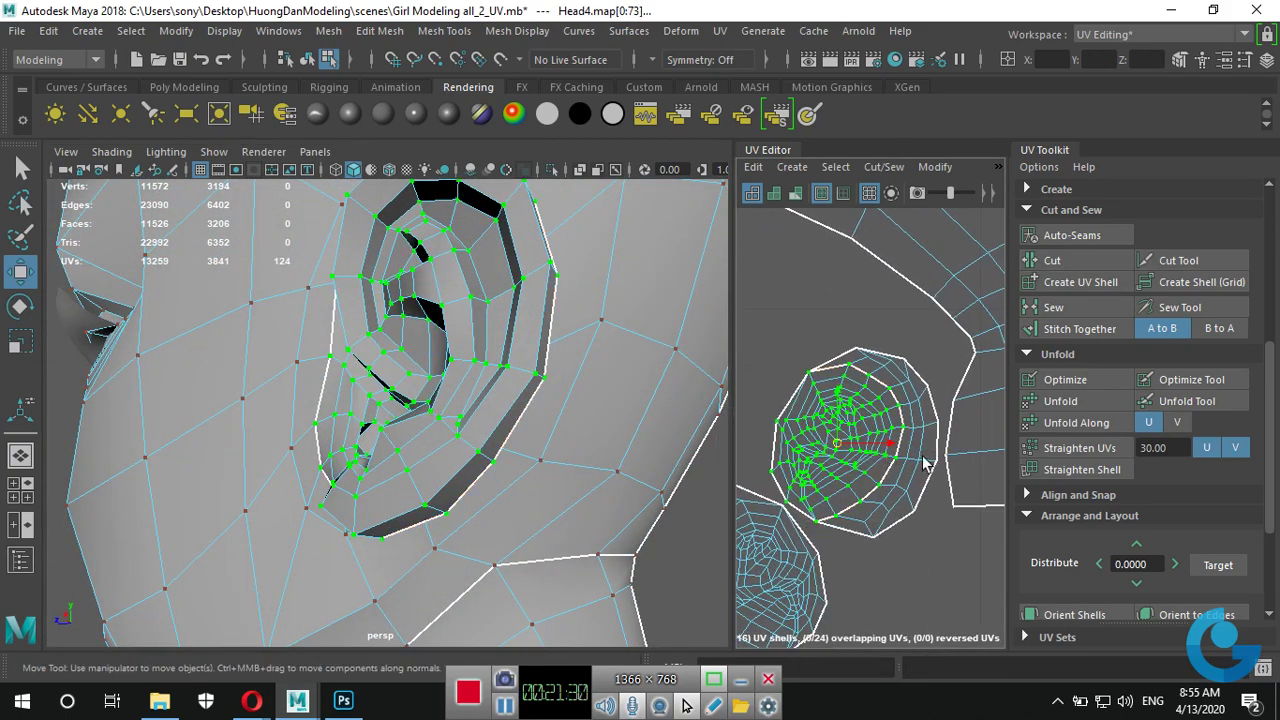
{"action": "left_click", "coordinate": [1061, 400]}
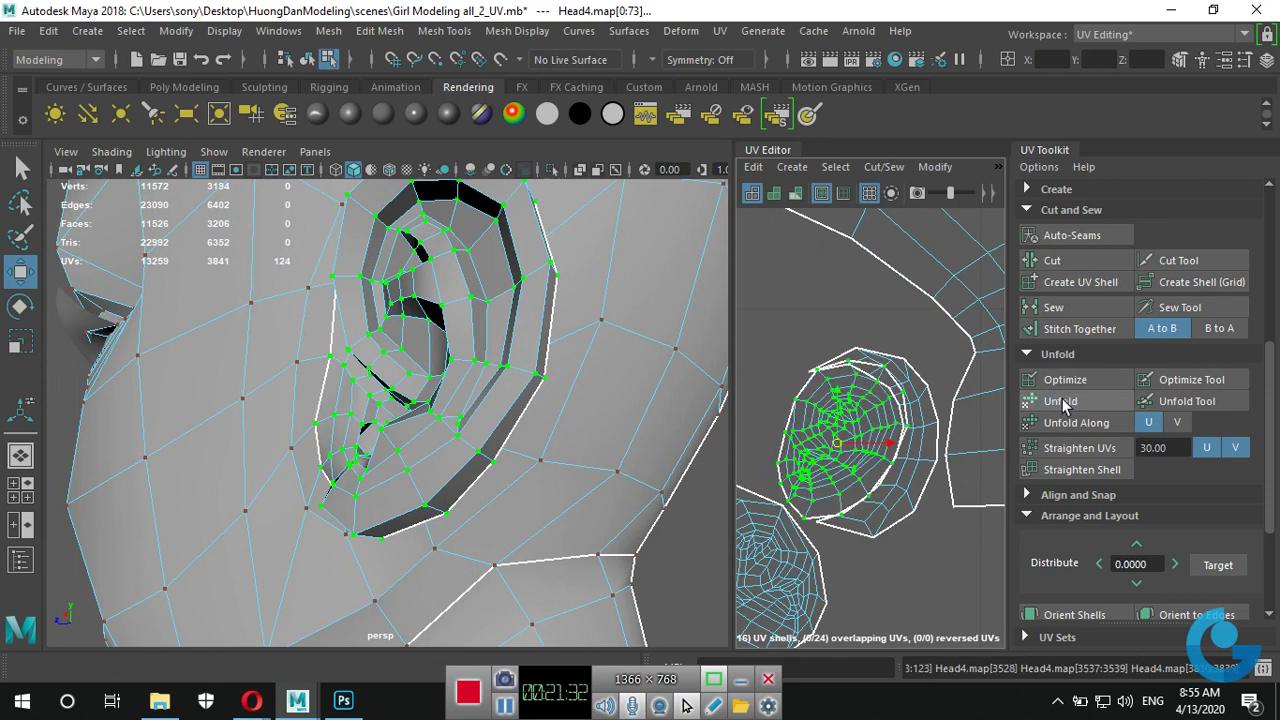
{"action": "left_click_drag", "start_coordinate": [838, 449], "coordinate": [780, 316]}
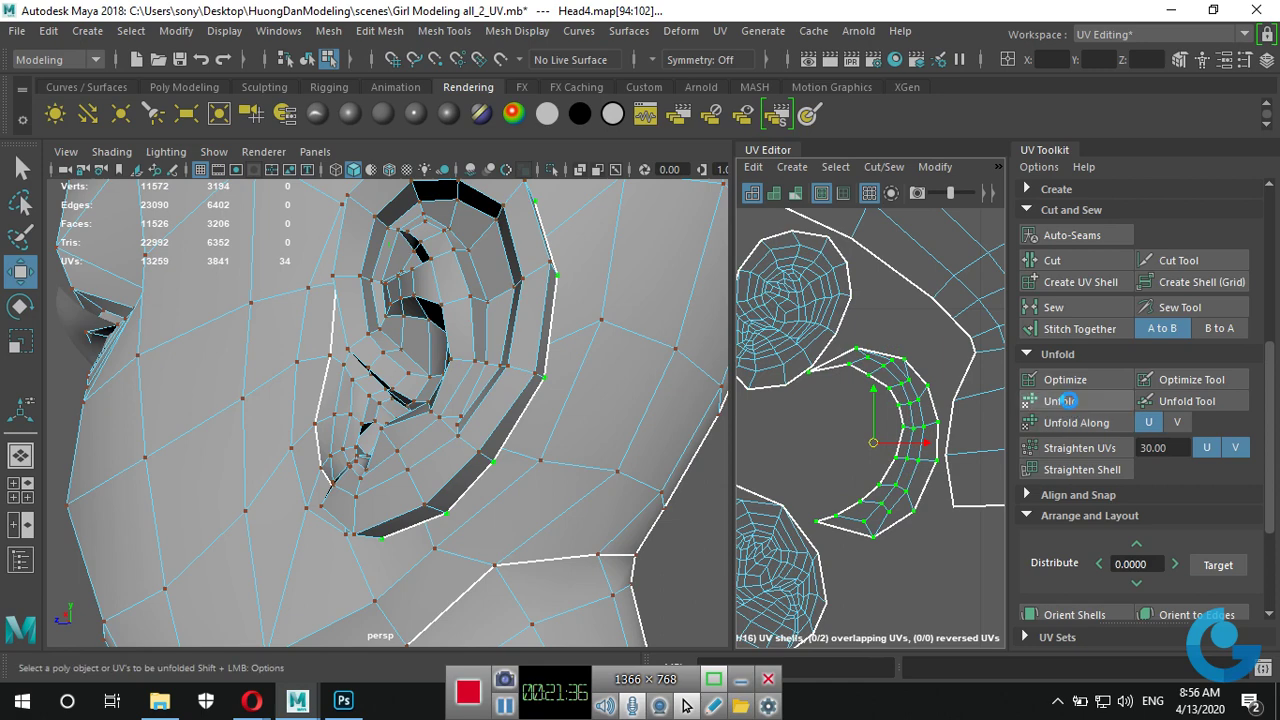
{"action": "left_click", "coordinate": [1058, 400]}
{"action": "scroll", "coordinate": [925, 485], "scroll_direction": "down", "scroll_amount": 2}
{"action": "scroll", "coordinate": [880, 484], "scroll_direction": "down", "scroll_amount": 1}
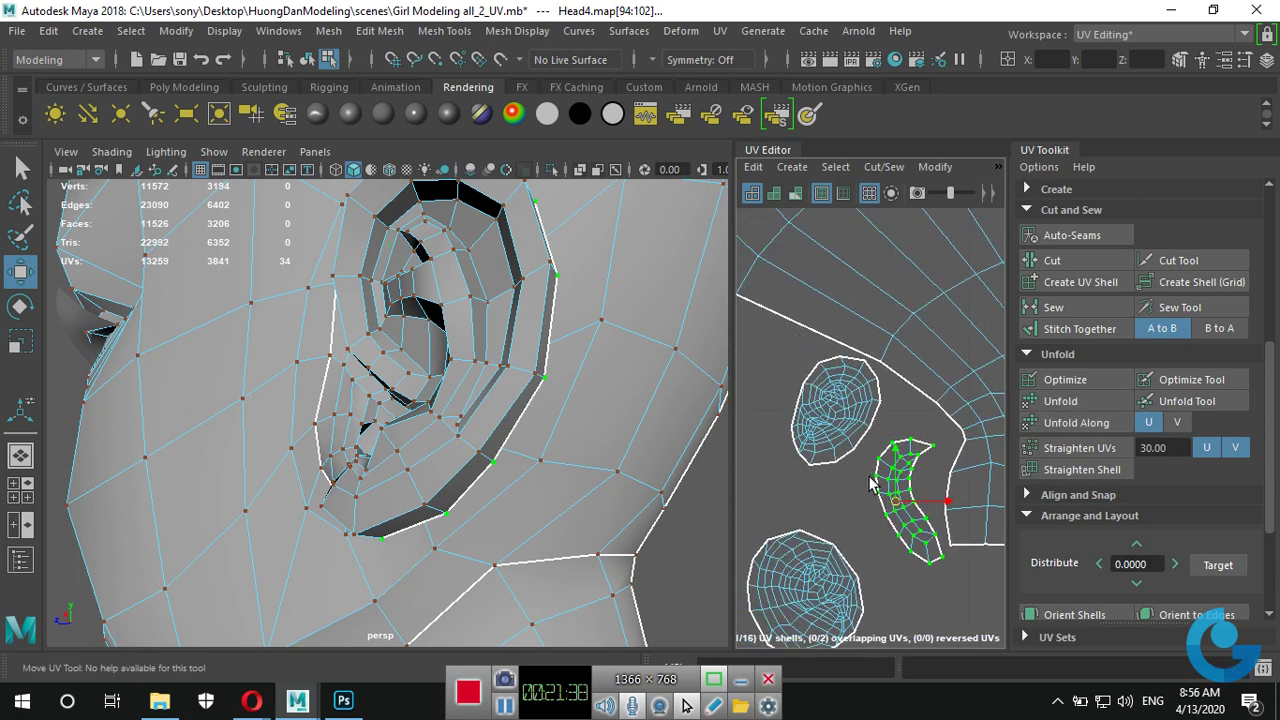
{"action": "scroll", "coordinate": [838, 408], "scroll_direction": "up", "scroll_amount": 2}
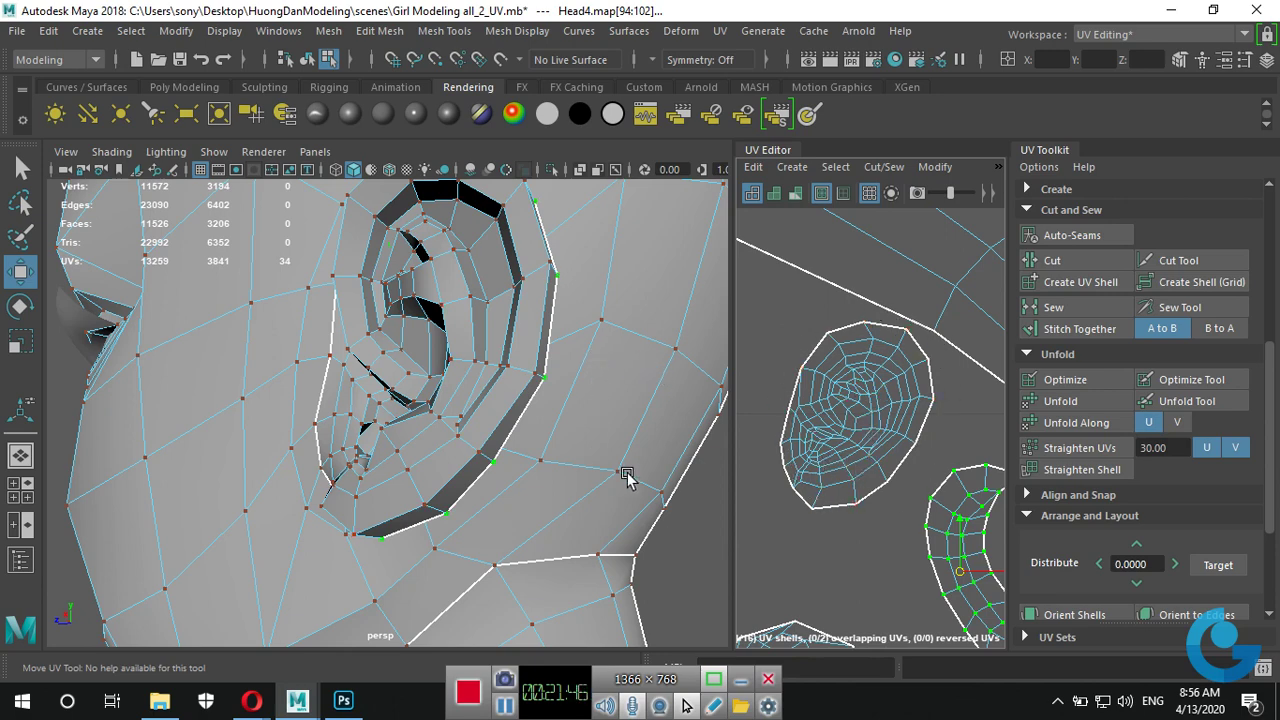
Cut the UVs along an edge at the top of the ear.
{"action": "scroll", "coordinate": [626, 476], "scroll_direction": "down", "scroll_amount": 2}
{"action": "left_click_drag", "start_coordinate": [508, 480], "coordinate": [430, 445], "text": "alt"}
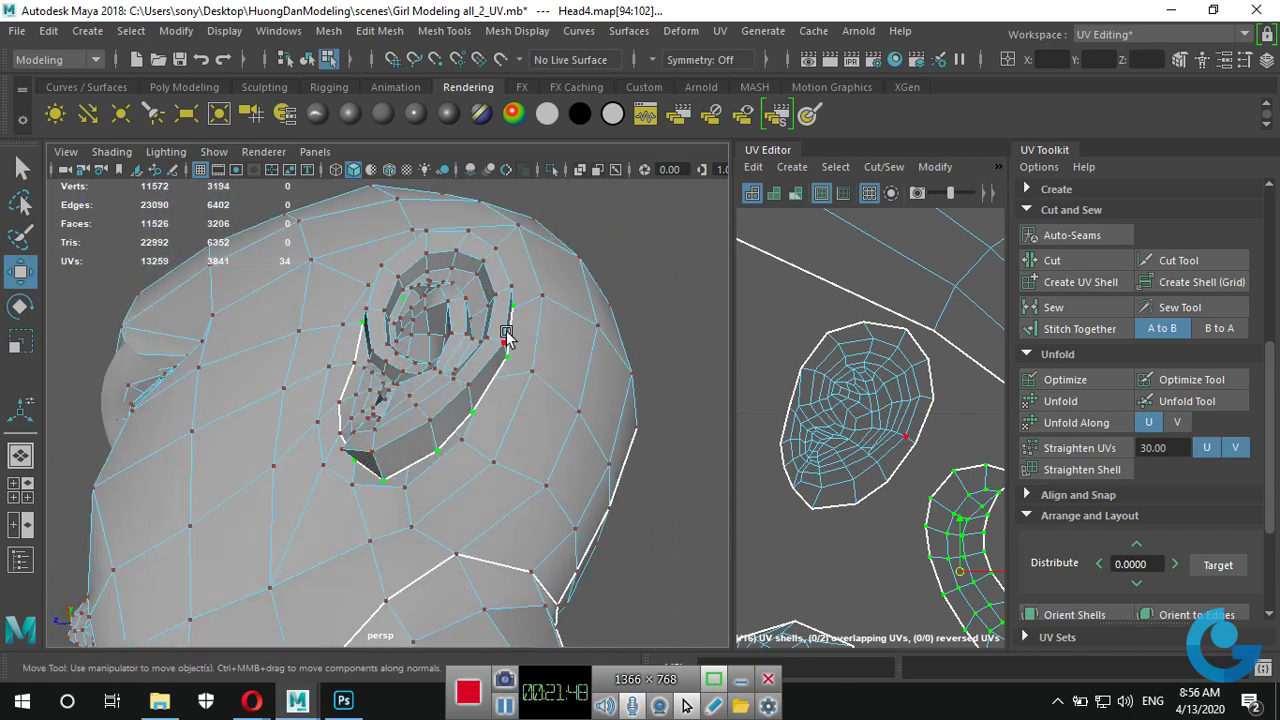
{"action": "mouse_move", "coordinate": [492, 365]}
{"action": "left_mouse_down", "text": "alt"}
{"action": "mouse_move", "coordinate": [351, 423]}
{"action": "mouse_move", "coordinate": [300, 410]}
{"action": "mouse_move", "coordinate": [500, 423]}
{"action": "mouse_move", "coordinate": [593, 380]}
{"action": "mouse_move", "coordinate": [486, 423]}
{"action": "left_mouse_up", "text": "alt"}
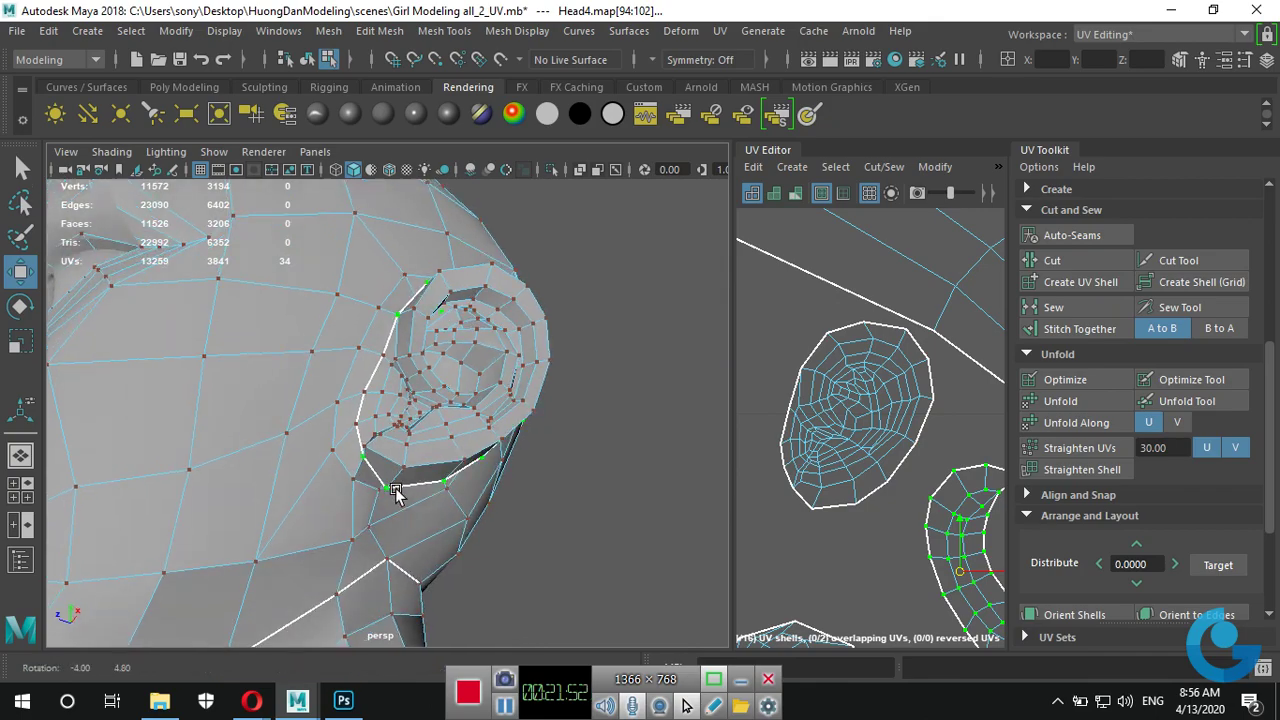
{"action": "mouse_move", "coordinate": [400, 491]}
{"action": "left_mouse_down", "text": "alt"}
{"action": "mouse_move", "coordinate": [294, 514]}
{"action": "mouse_move", "coordinate": [493, 441]}
{"action": "mouse_move", "coordinate": [451, 423]}
{"action": "left_mouse_up", "text": "alt"}
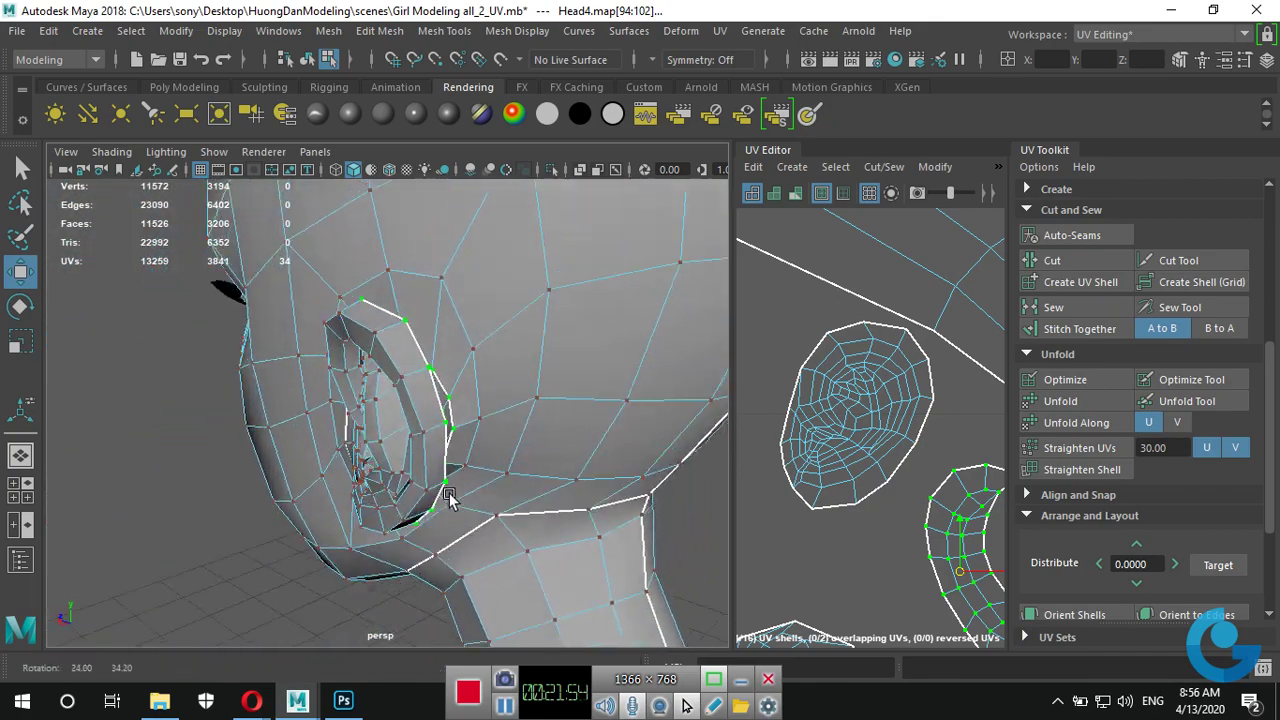
{"action": "right_click_drag", "start_coordinate": [451, 423], "coordinate": [569, 428], "text": "alt"}
{"action": "mouse_move", "coordinate": [569, 428]}
{"action": "left_mouse_down", "text": "alt"}
{"action": "mouse_move", "coordinate": [594, 463]}
{"action": "mouse_move", "coordinate": [470, 430]}
{"action": "left_mouse_up", "text": "alt"}
{"action": "right_click", "coordinate": [466, 185]}
{"action": "left_click", "coordinate": [483, 135]}
{"action": "left_click", "coordinate": [428, 395]}
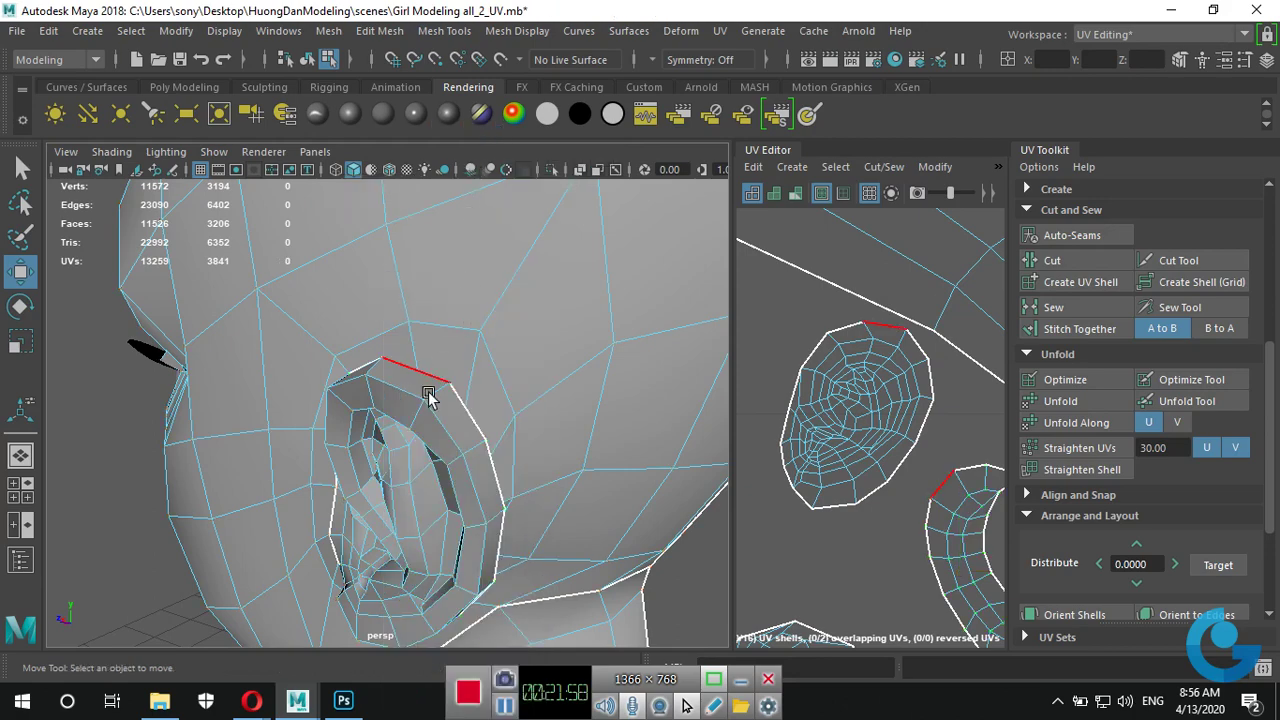
{"action": "left_click", "coordinate": [1056, 261]}
Cut along an edge at the ear's base and select the ear shell's UVs.
{"action": "mouse_move", "coordinate": [546, 556]}
{"action": "left_mouse_down", "text": "alt"}
{"action": "mouse_move", "coordinate": [640, 477]}
{"action": "mouse_move", "coordinate": [466, 529]}
{"action": "mouse_move", "coordinate": [408, 572]}
{"action": "mouse_move", "coordinate": [469, 523]}
{"action": "mouse_move", "coordinate": [477, 557]}
{"action": "mouse_move", "coordinate": [457, 594]}
{"action": "mouse_move", "coordinate": [478, 586]}
{"action": "mouse_move", "coordinate": [457, 553]}
{"action": "left_mouse_up", "text": "alt"}
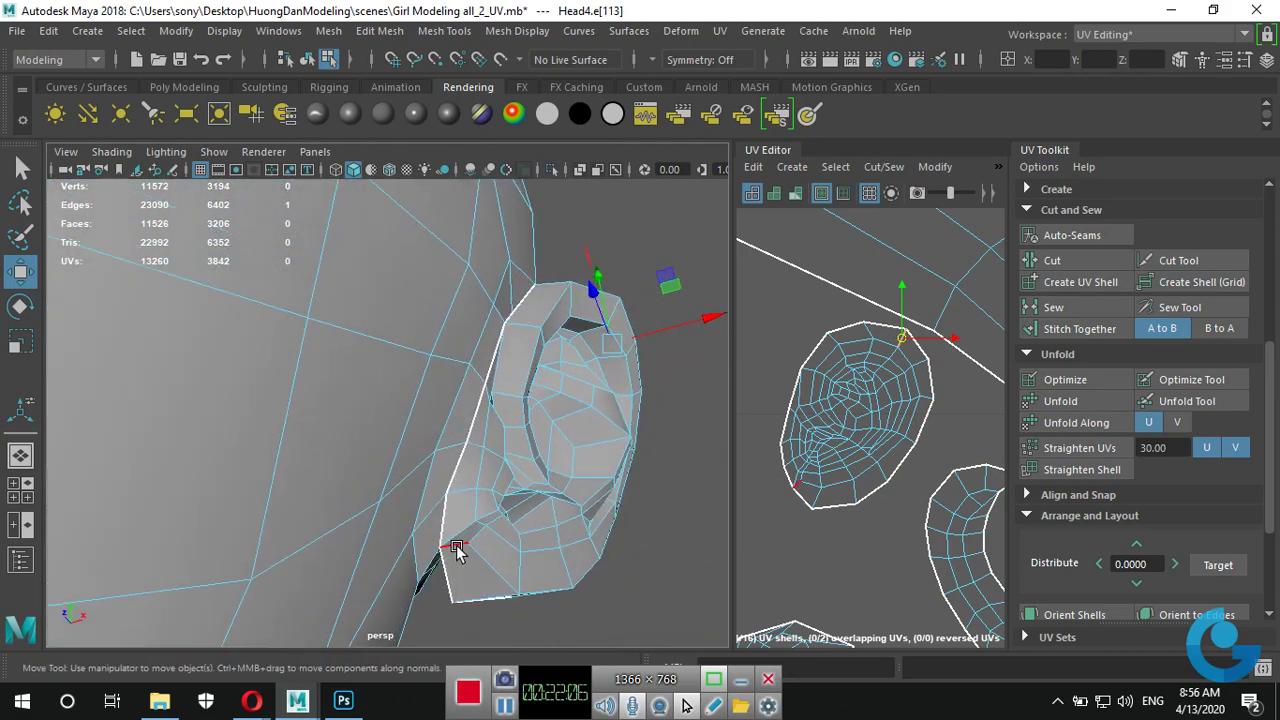
{"action": "left_click_drag", "start_coordinate": [560, 548], "coordinate": [823, 340], "text": "alt"}
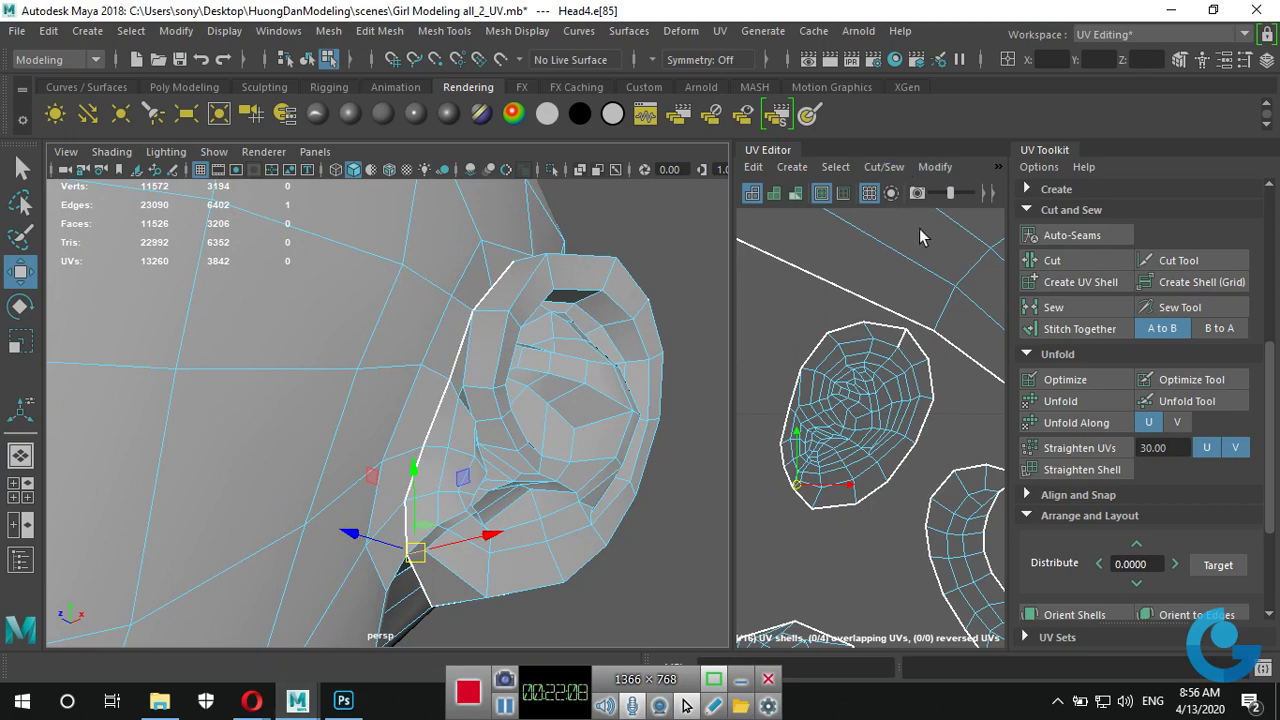
{"action": "left_click", "coordinate": [1050, 260]}
{"action": "mouse_move", "coordinate": [598, 510]}
{"action": "left_mouse_down", "text": "alt"}
{"action": "mouse_move", "coordinate": [368, 463]}
{"action": "mouse_move", "coordinate": [414, 434]}
{"action": "mouse_move", "coordinate": [505, 440]}
{"action": "mouse_move", "coordinate": [463, 443]}
{"action": "mouse_move", "coordinate": [400, 480]}
{"action": "mouse_move", "coordinate": [357, 474]}
{"action": "left_mouse_up", "text": "alt"}
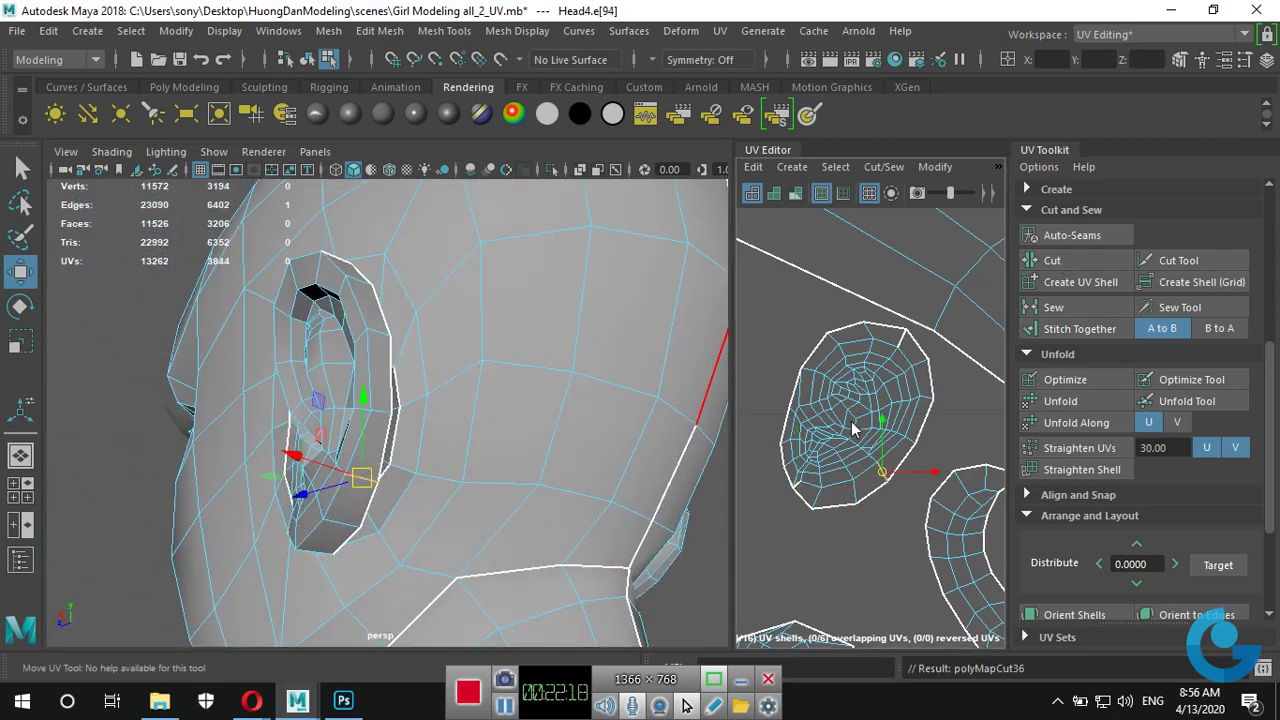
{"action": "right_click_drag", "start_coordinate": [850, 420], "coordinate": [889, 416]}
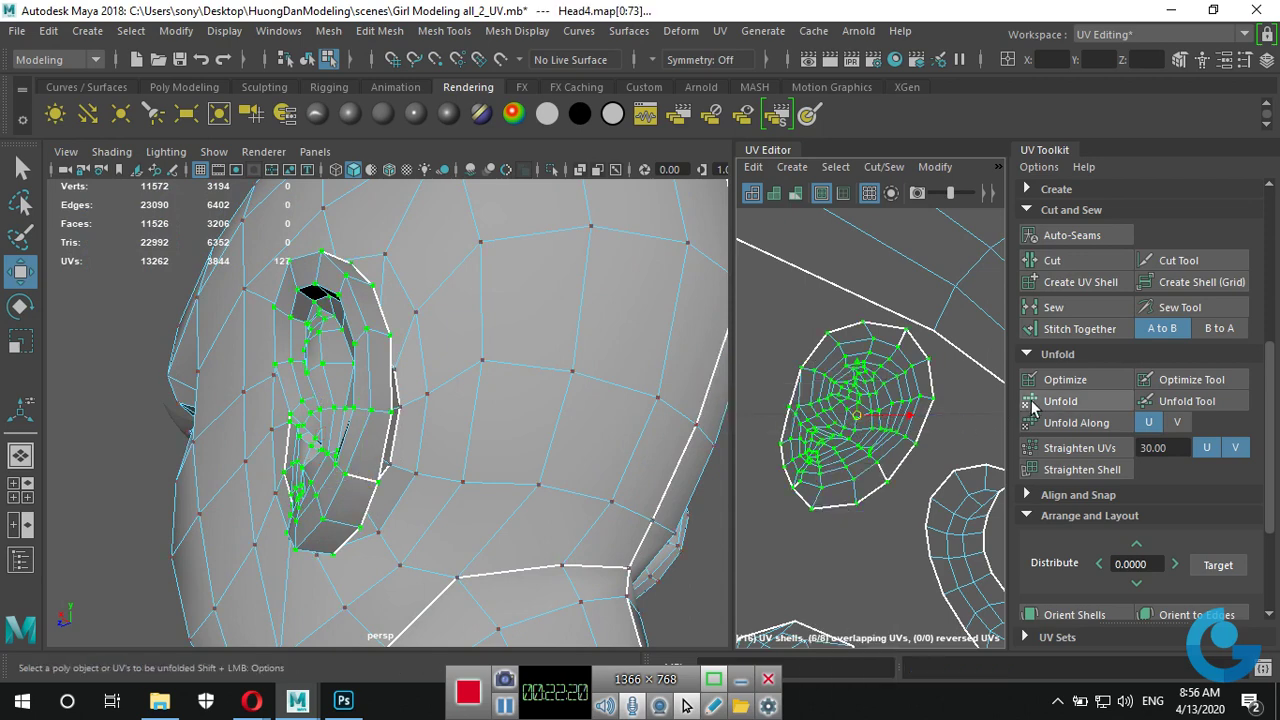
Unfold the ear shell, sew the split edge inside it, and reselect its UVs.
{"action": "left_click", "coordinate": [1073, 395]}
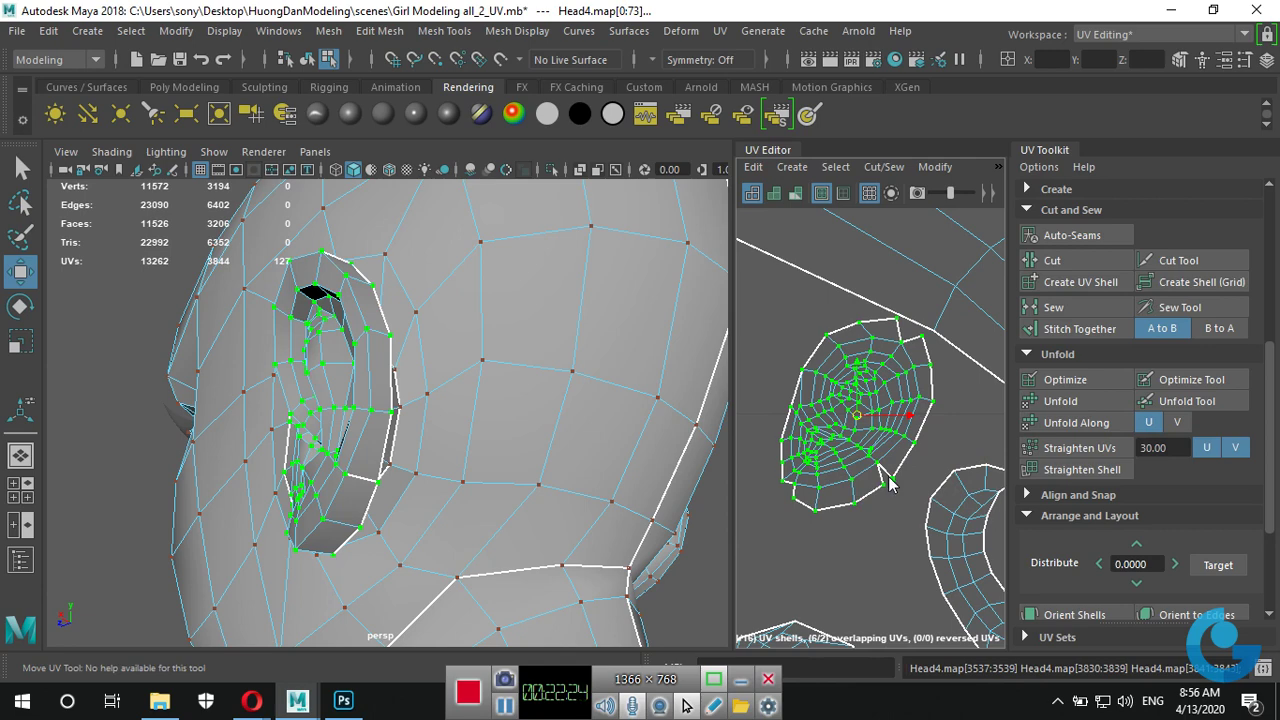
{"action": "right_click_drag", "start_coordinate": [890, 484], "coordinate": [897, 465]}
{"action": "left_click", "coordinate": [889, 472]}
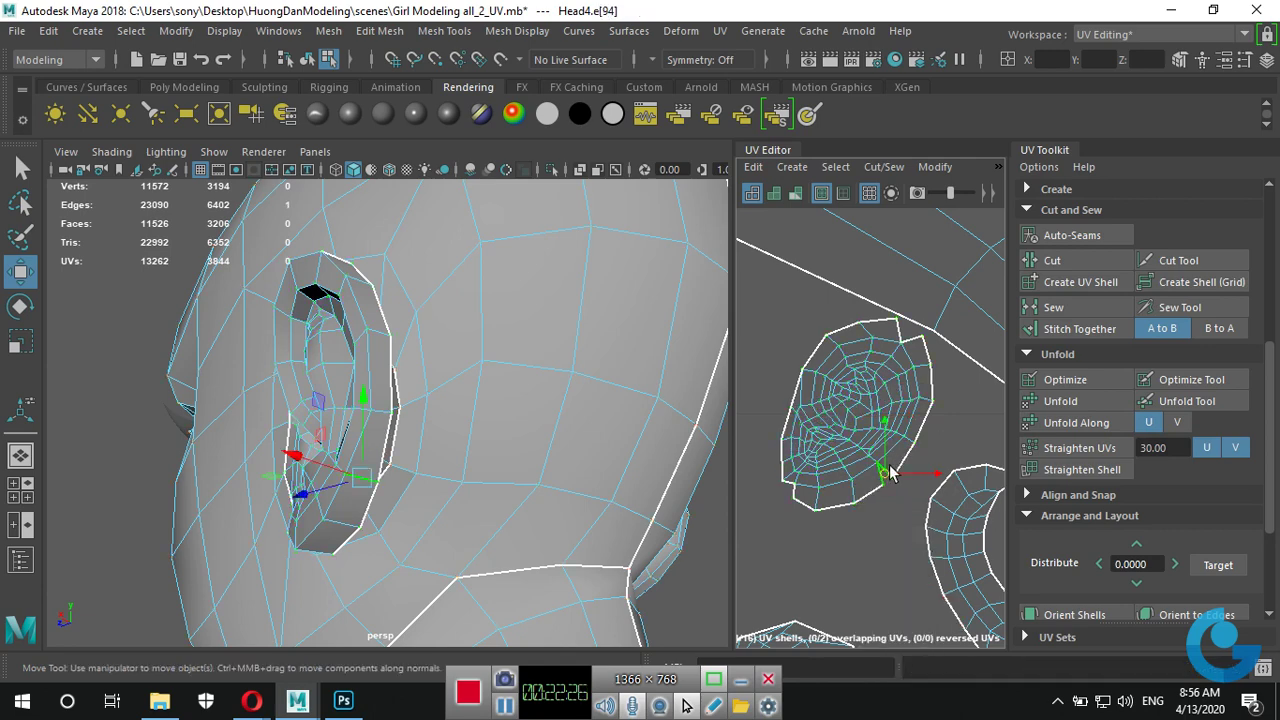
{"action": "left_click", "coordinate": [1077, 311]}
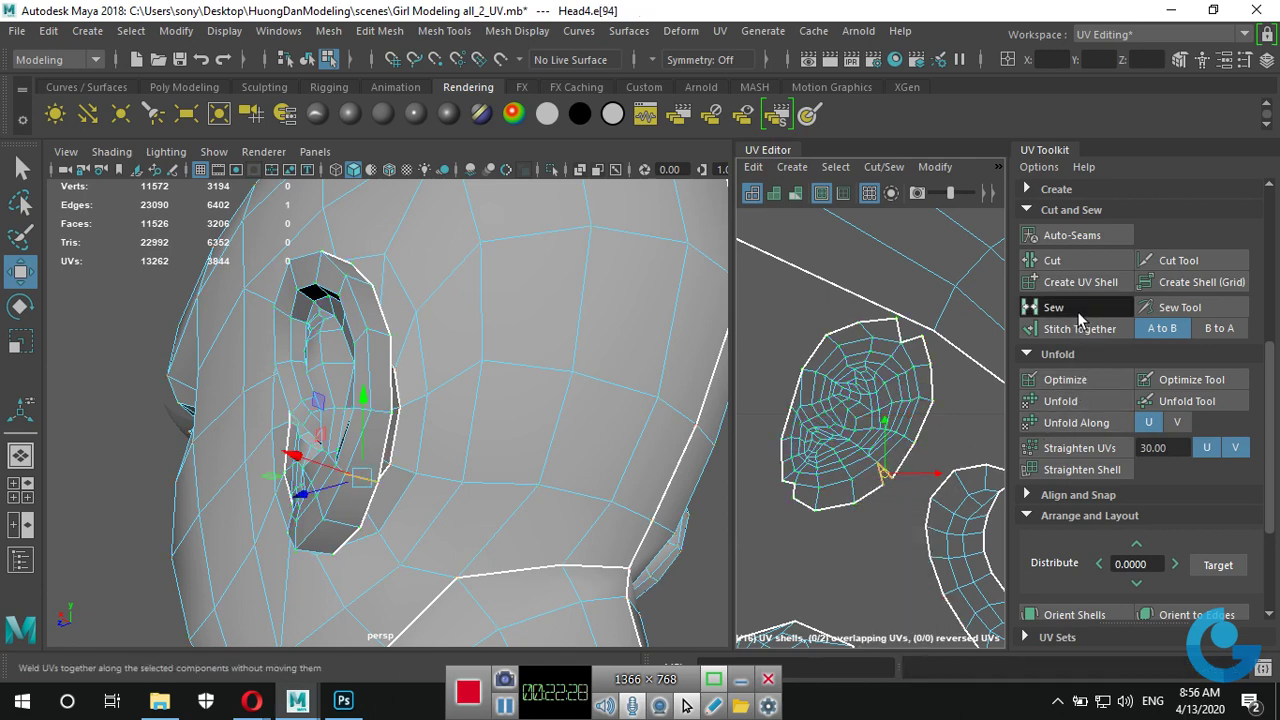
{"action": "right_click_drag", "start_coordinate": [868, 410], "coordinate": [968, 415]}
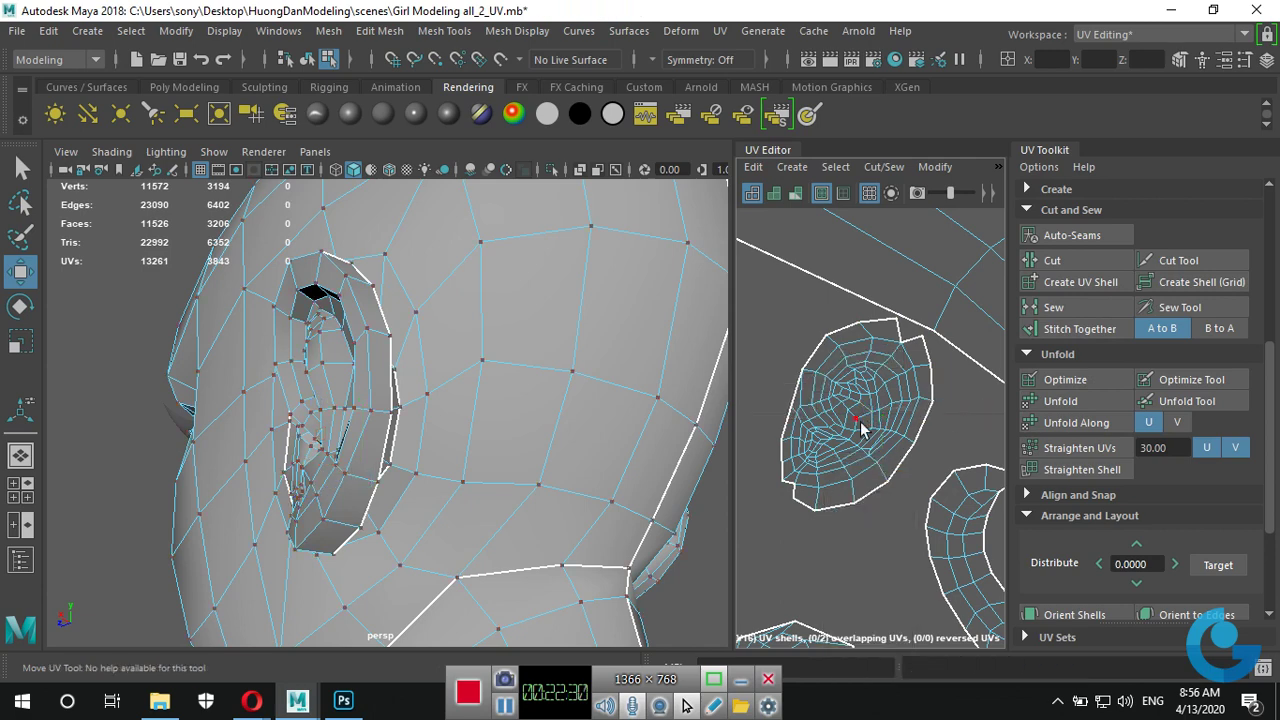
{"action": "left_click", "coordinate": [1077, 401]}
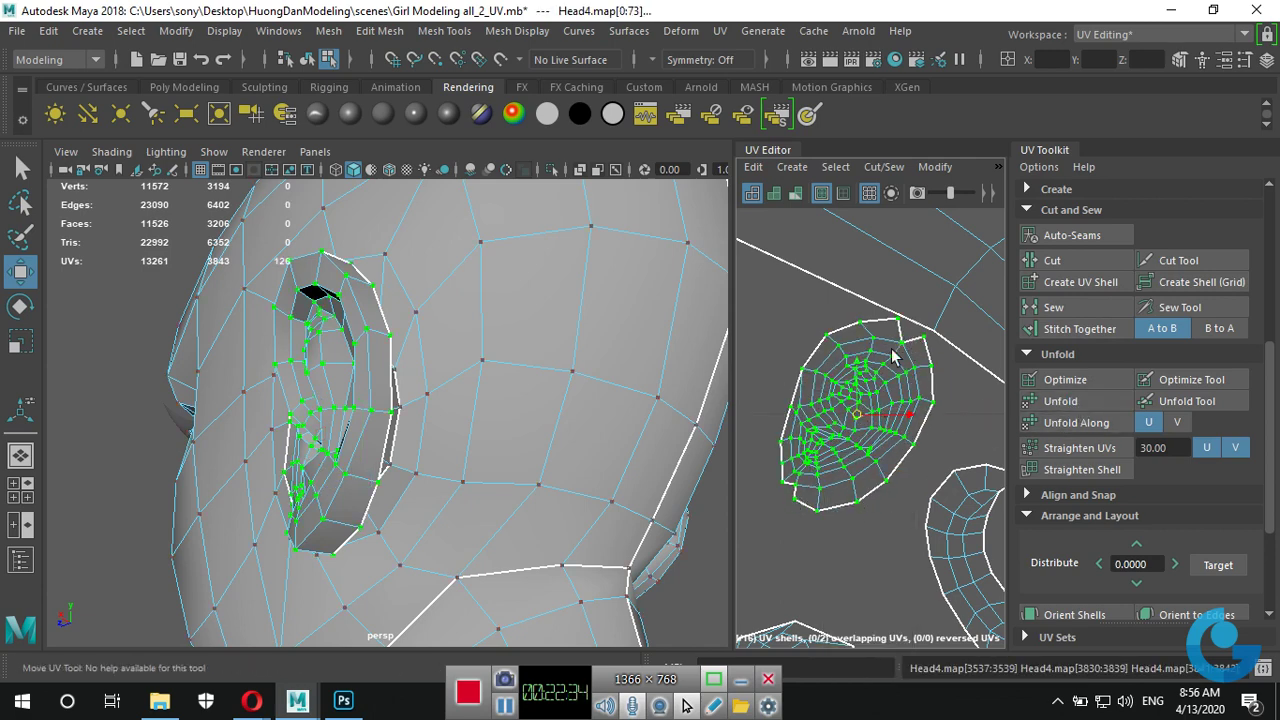
{"action": "left_click_drag", "start_coordinate": [437, 487], "coordinate": [541, 383], "text": "alt"}
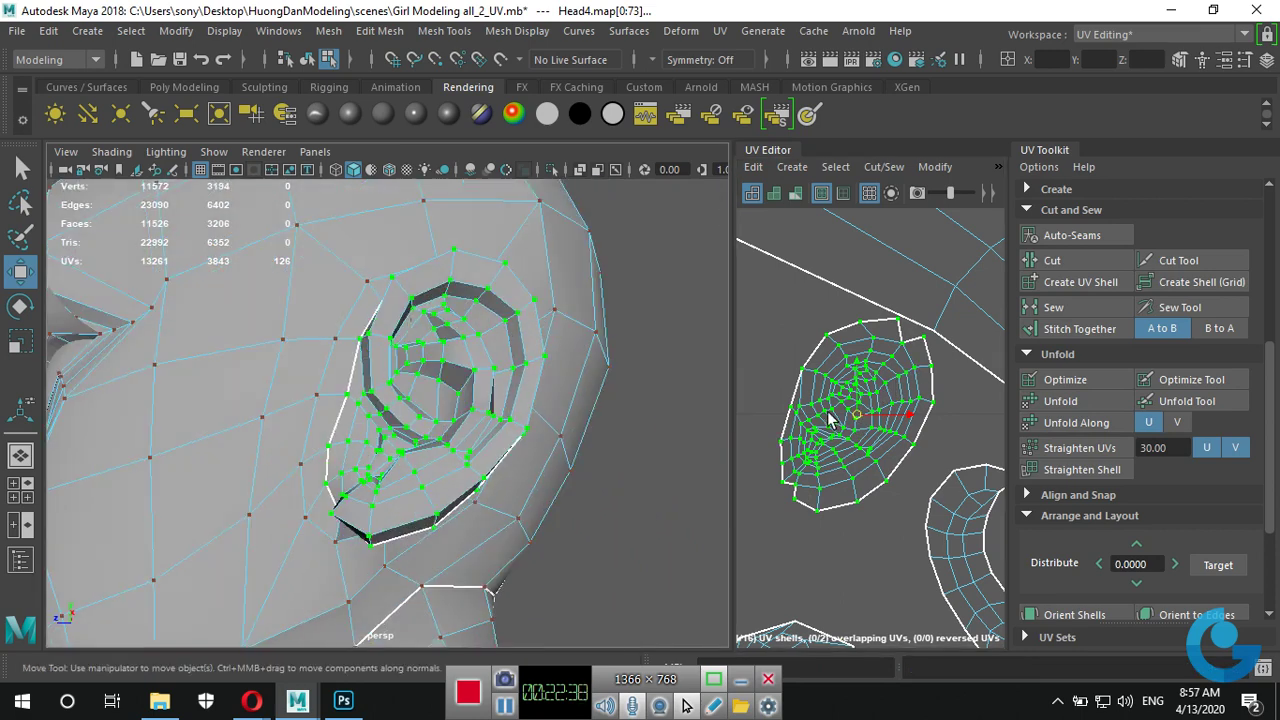
{"action": "scroll", "coordinate": [875, 440], "scroll_direction": "down", "scroll_amount": 2}
Turn the selected ear edges into a separate UV shell with Create UV Shell.
{"action": "scroll", "coordinate": [890, 460], "scroll_direction": "down", "scroll_amount": 2}
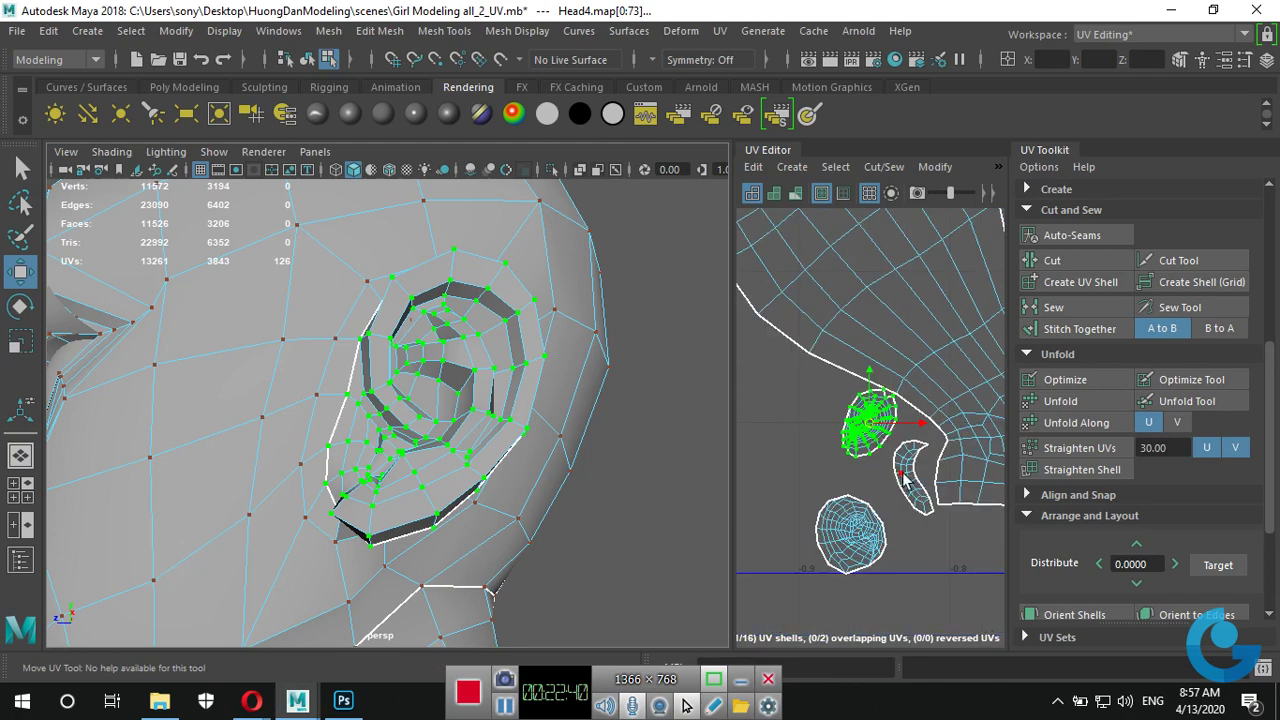
{"action": "scroll", "coordinate": [423, 500], "scroll_direction": "down", "scroll_amount": 5}
{"action": "mouse_move", "coordinate": [423, 500]}
{"action": "left_mouse_down", "text": "alt"}
{"action": "mouse_move", "coordinate": [455, 473]}
{"action": "mouse_move", "coordinate": [457, 514]}
{"action": "mouse_move", "coordinate": [448, 503]}
{"action": "left_mouse_up", "text": "alt"}
{"action": "scroll", "coordinate": [457, 514], "scroll_direction": "up", "scroll_amount": 3}
{"action": "scroll", "coordinate": [448, 503], "scroll_direction": "up", "scroll_amount": 3}
{"action": "scroll", "coordinate": [455, 475], "scroll_direction": "up", "scroll_amount": 2}
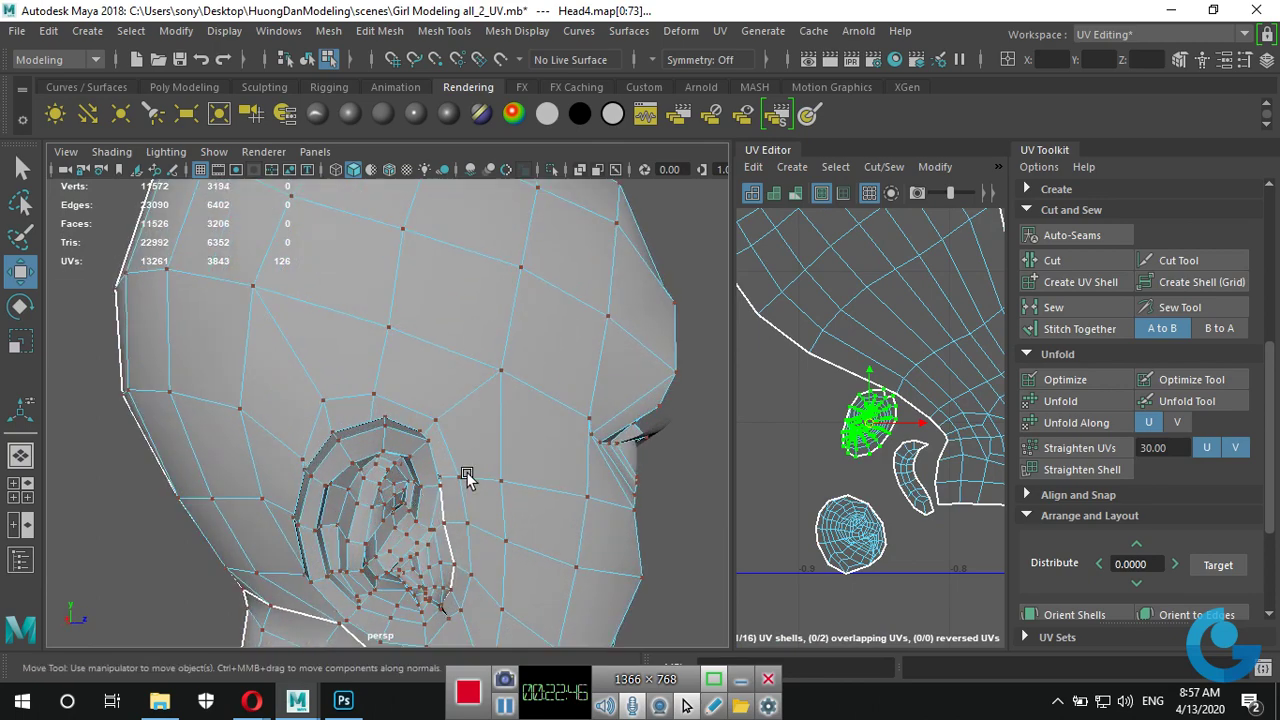
{"action": "right_click_drag", "start_coordinate": [467, 184], "coordinate": [465, 133]}
{"action": "mouse_move", "coordinate": [425, 474]}
{"action": "left_mouse_down", "text": "alt"}
{"action": "mouse_move", "coordinate": [578, 500]}
{"action": "mouse_move", "coordinate": [524, 455]}
{"action": "mouse_move", "coordinate": [498, 474]}
{"action": "mouse_move", "coordinate": [499, 459]}
{"action": "mouse_move", "coordinate": [313, 483]}
{"action": "left_mouse_up", "text": "alt"}
{"action": "scroll", "coordinate": [524, 455], "scroll_direction": "up", "scroll_amount": 2}
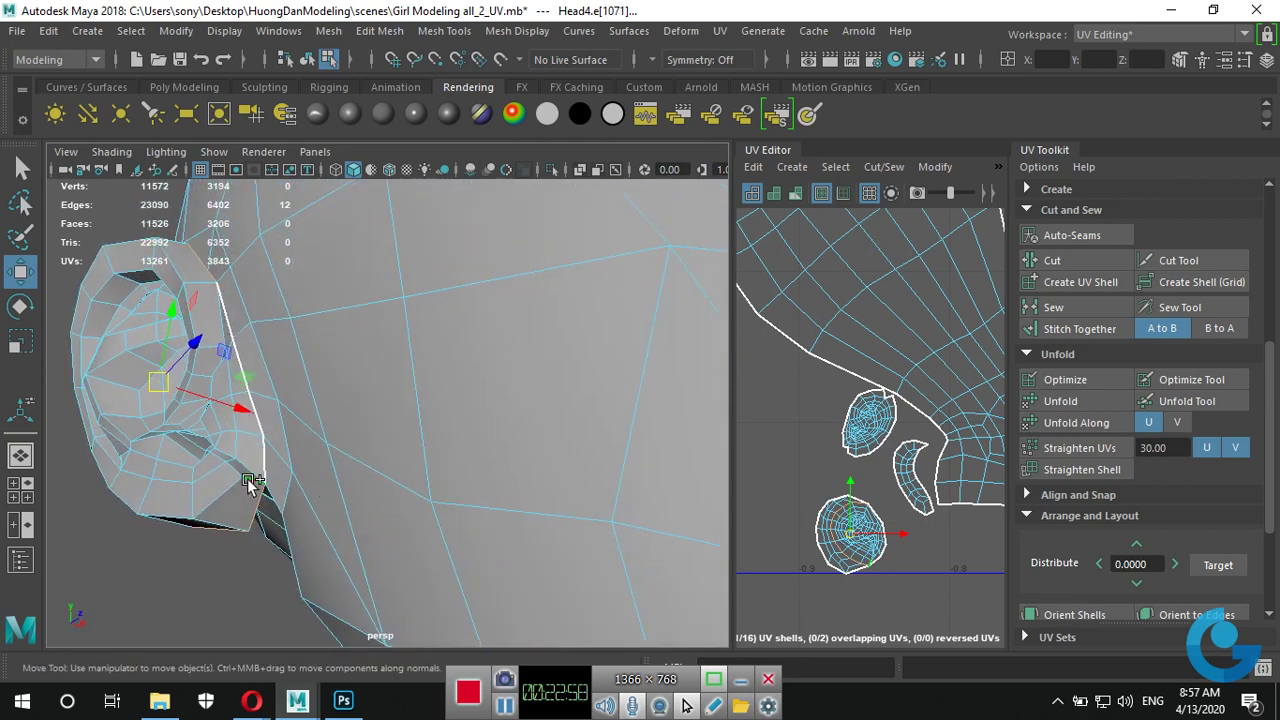
{"action": "left_click", "coordinate": [1081, 284]}
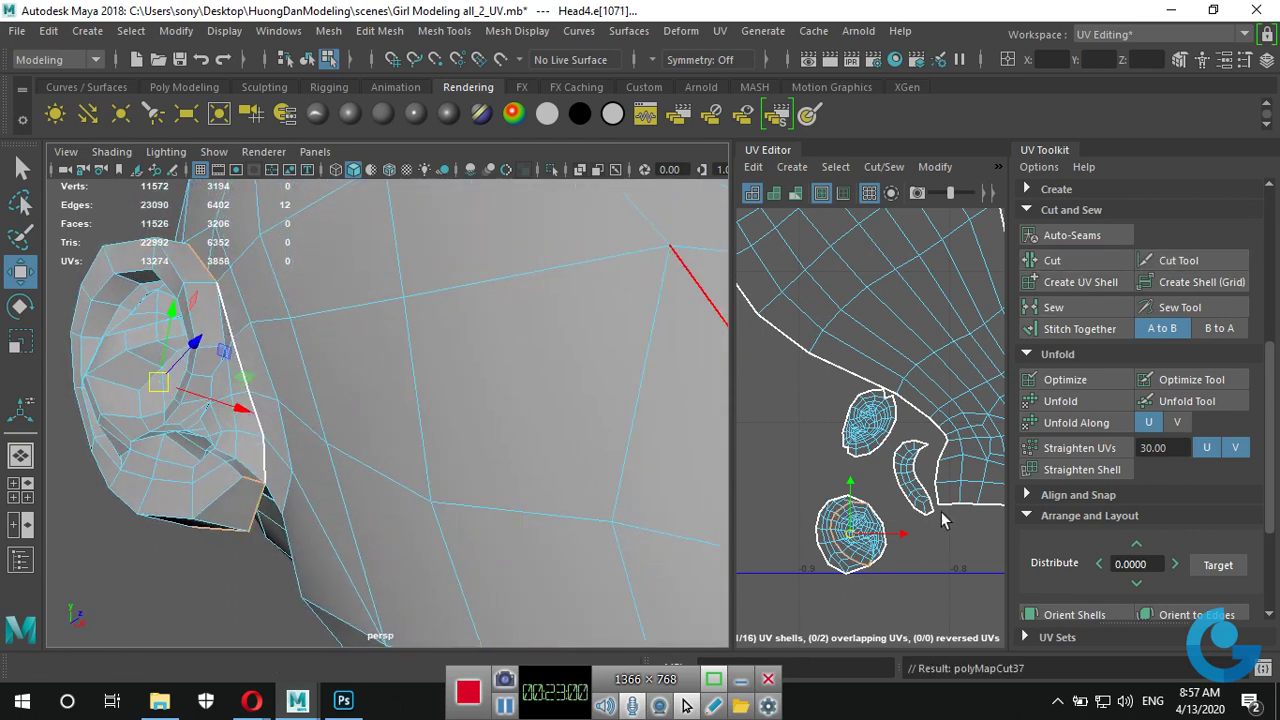
Marquee-select the new lower ear shell's UVs and unfold it flat.
{"action": "right_click", "coordinate": [850, 550]}
{"action": "left_click", "coordinate": [940, 455]}
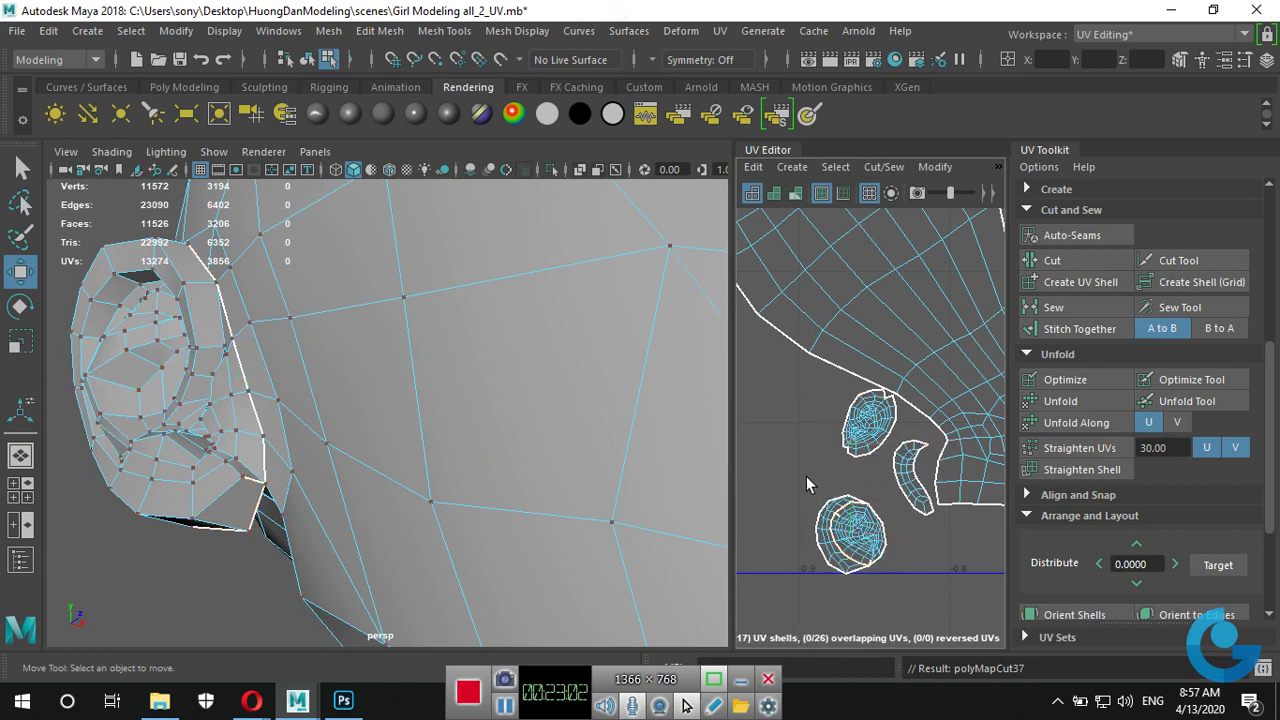
{"action": "left_click_drag", "start_coordinate": [805, 478], "coordinate": [893, 606]}
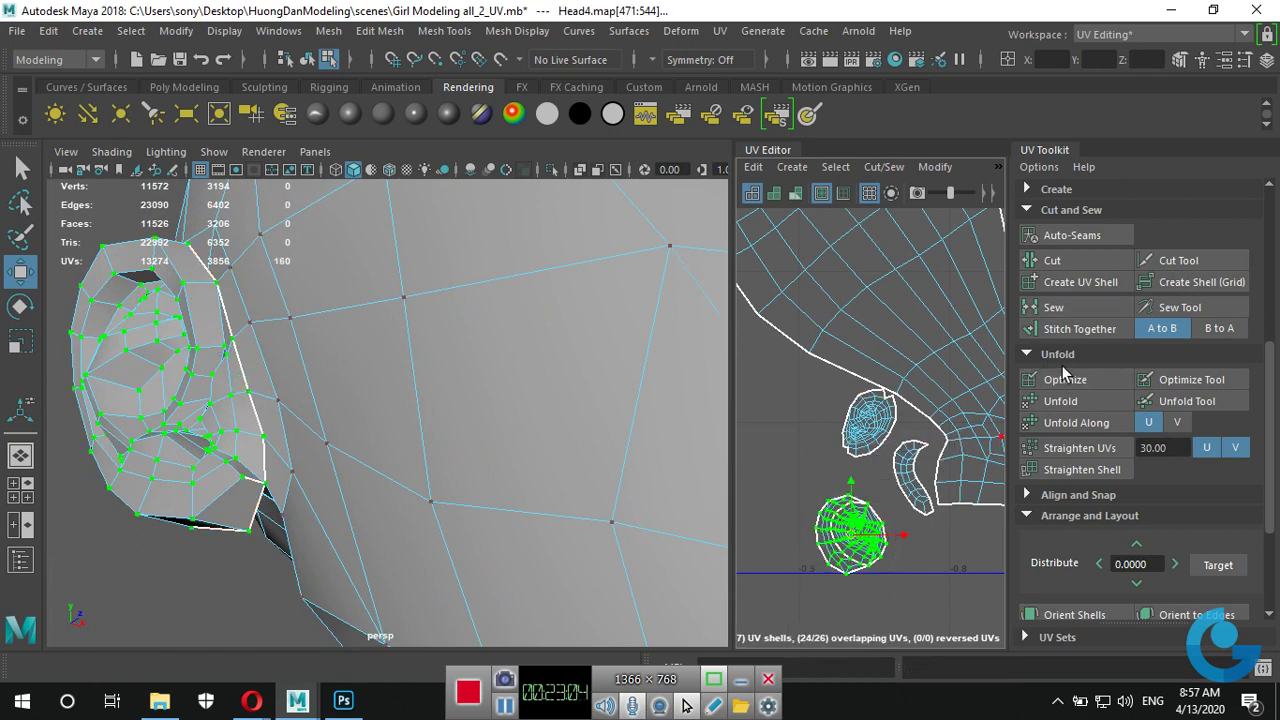
{"action": "left_click", "coordinate": [1068, 398]}
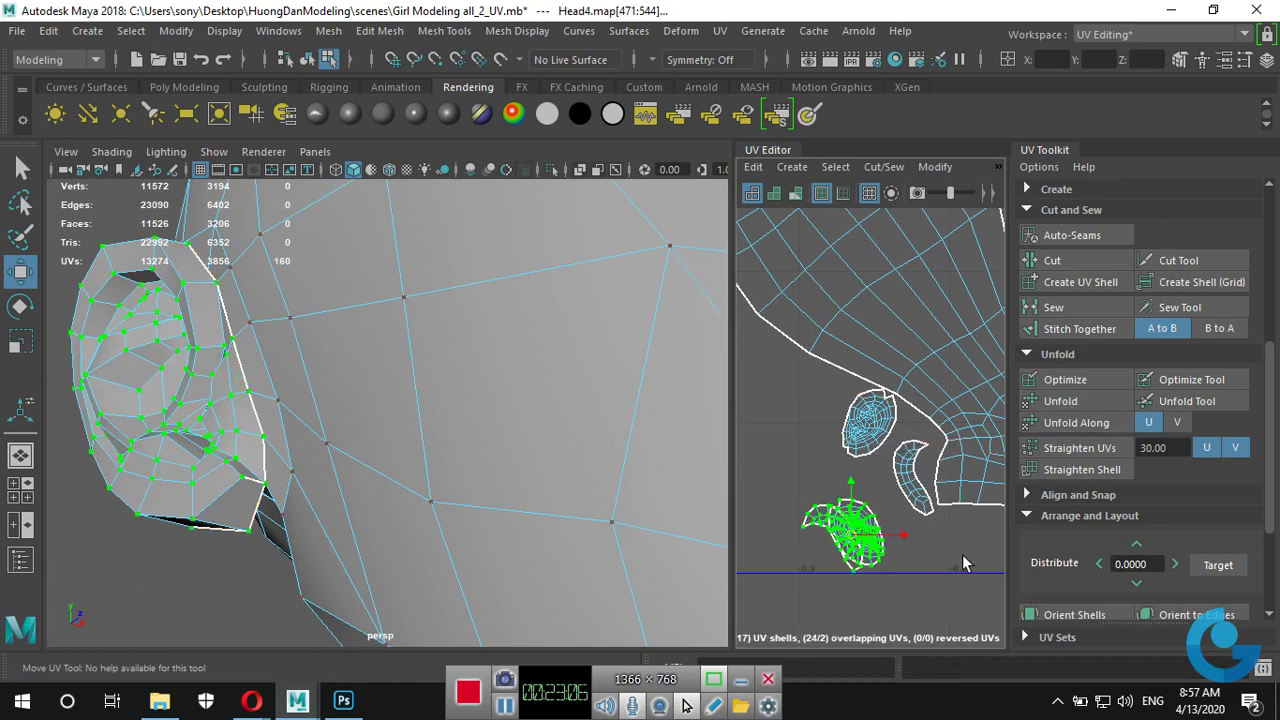
{"action": "left_click", "coordinate": [848, 540]}
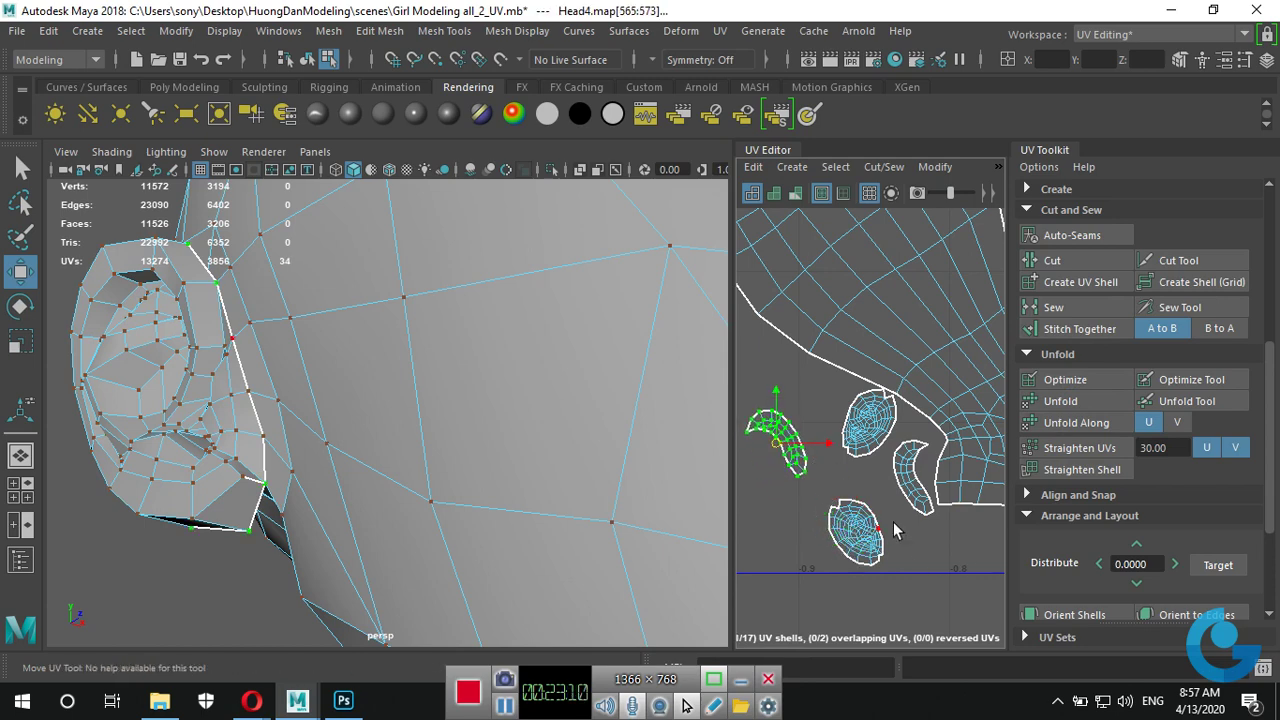
{"action": "scroll", "coordinate": [895, 530], "scroll_direction": "down", "scroll_amount": 5}
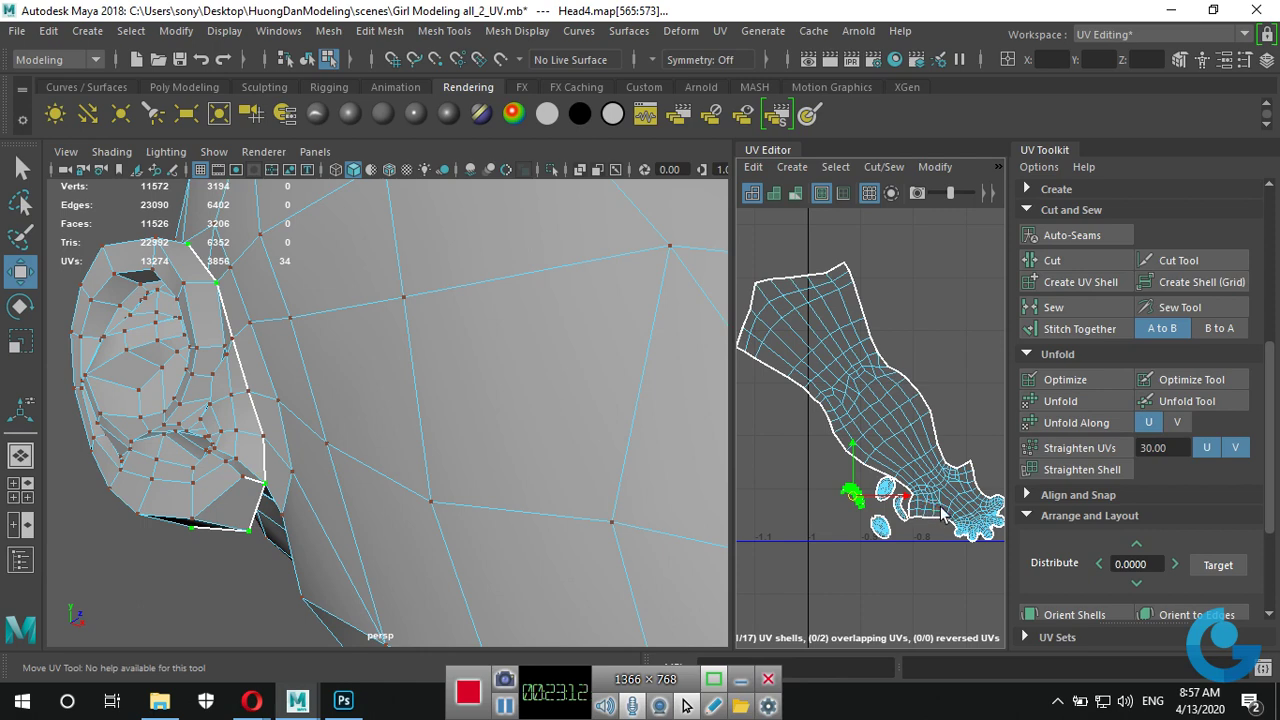
{"action": "scroll", "coordinate": [941, 513], "scroll_direction": "down", "scroll_amount": 2}
{"action": "scroll", "coordinate": [930, 470], "scroll_direction": "down", "scroll_amount": 2}
Move the leg UV shell up and to the left, away from the other shells.
{"action": "left_click", "coordinate": [928, 435]}
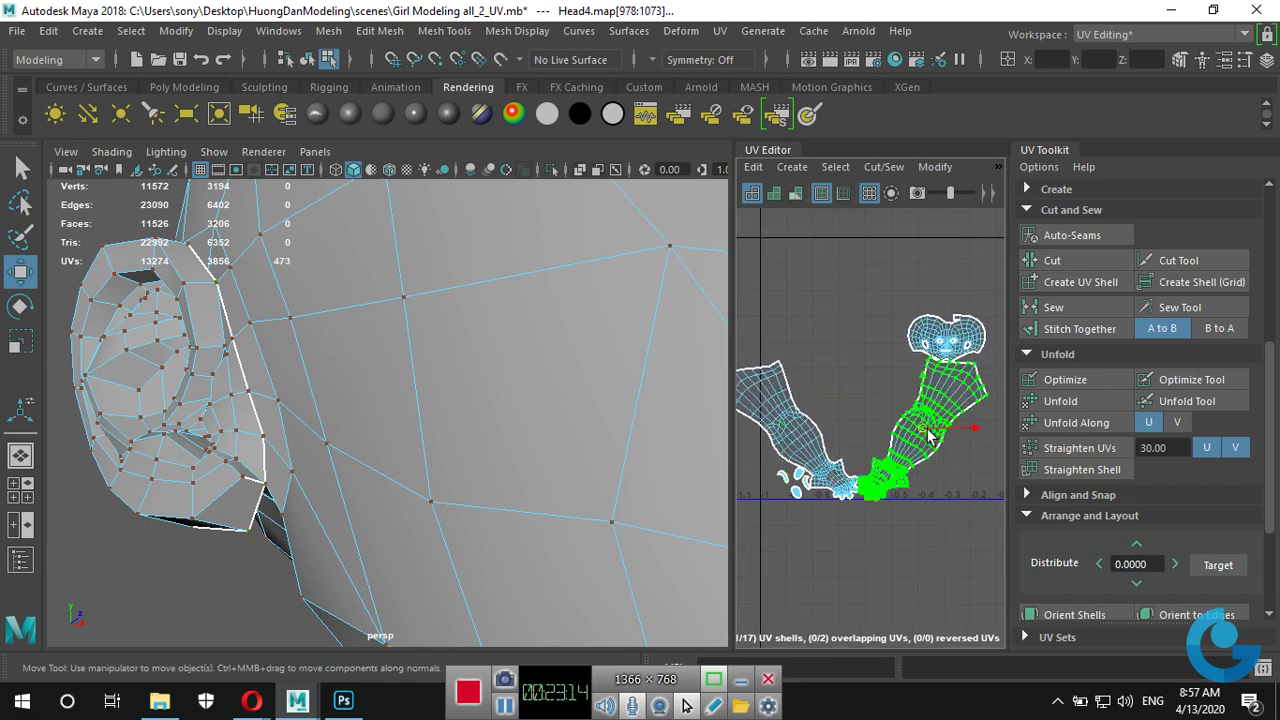
{"action": "left_click_drag", "start_coordinate": [928, 435], "coordinate": [878, 280]}
{"action": "middle_click_drag", "start_coordinate": [900, 352], "coordinate": [930, 507], "text": "alt"}
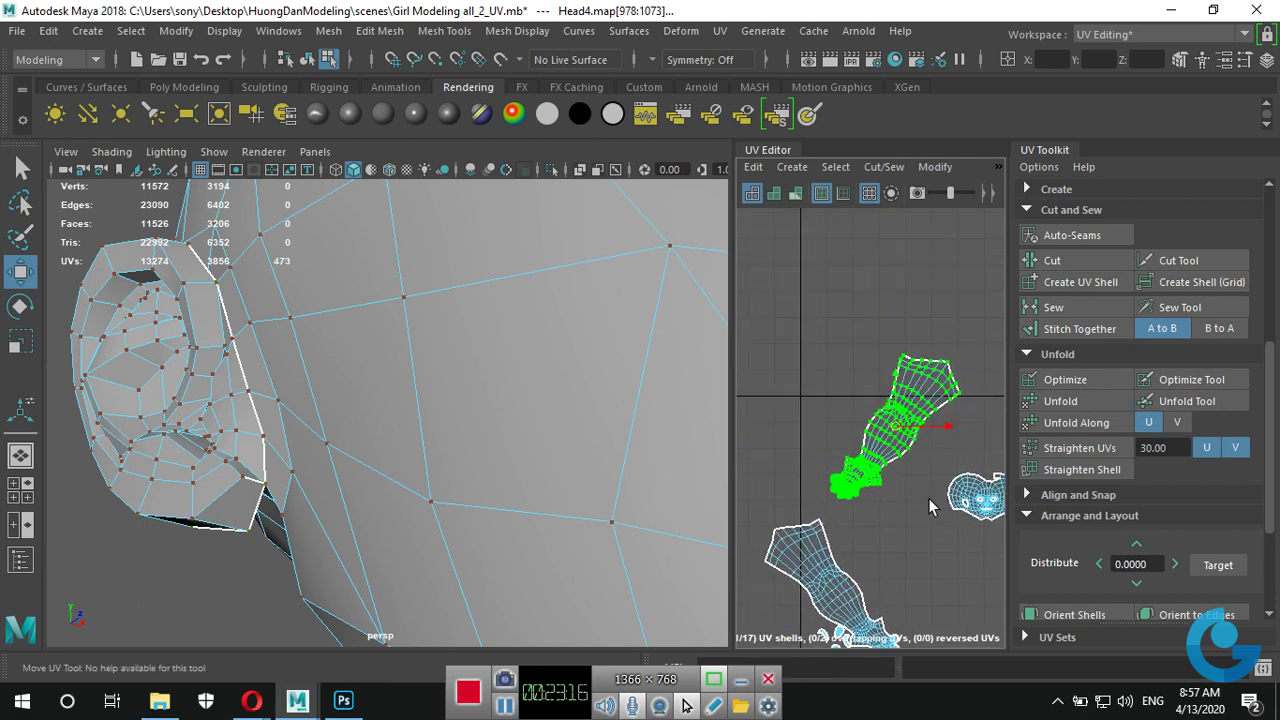
Frame the leg in the 3D view and orbit around the foot to inspect it.
{"action": "key", "text": "f"}
{"action": "mouse_move", "coordinate": [575, 518]}
{"action": "left_mouse_down", "text": "alt"}
{"action": "mouse_move", "coordinate": [425, 510]}
{"action": "mouse_move", "coordinate": [272, 532]}
{"action": "mouse_move", "coordinate": [167, 569]}
{"action": "left_mouse_up", "text": "alt"}
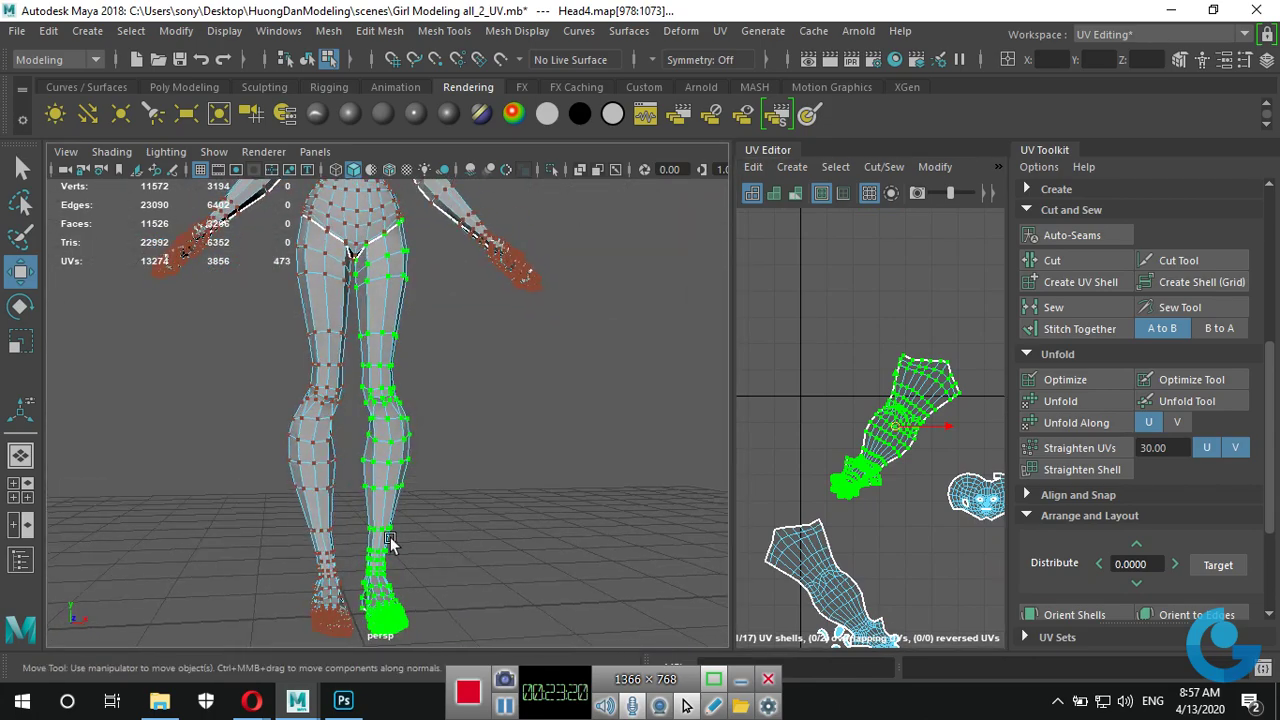
{"action": "left_click_drag", "start_coordinate": [424, 543], "coordinate": [536, 473], "text": "alt"}
{"action": "right_click_drag", "start_coordinate": [499, 523], "coordinate": [438, 535], "text": "alt"}
{"action": "mouse_move", "coordinate": [438, 535]}
{"action": "left_mouse_down", "text": "alt"}
{"action": "mouse_move", "coordinate": [606, 563]}
{"action": "mouse_move", "coordinate": [491, 529]}
{"action": "mouse_move", "coordinate": [398, 422]}
{"action": "mouse_move", "coordinate": [533, 588]}
{"action": "mouse_move", "coordinate": [718, 558]}
{"action": "mouse_move", "coordinate": [281, 411]}
{"action": "left_mouse_up", "text": "alt"}
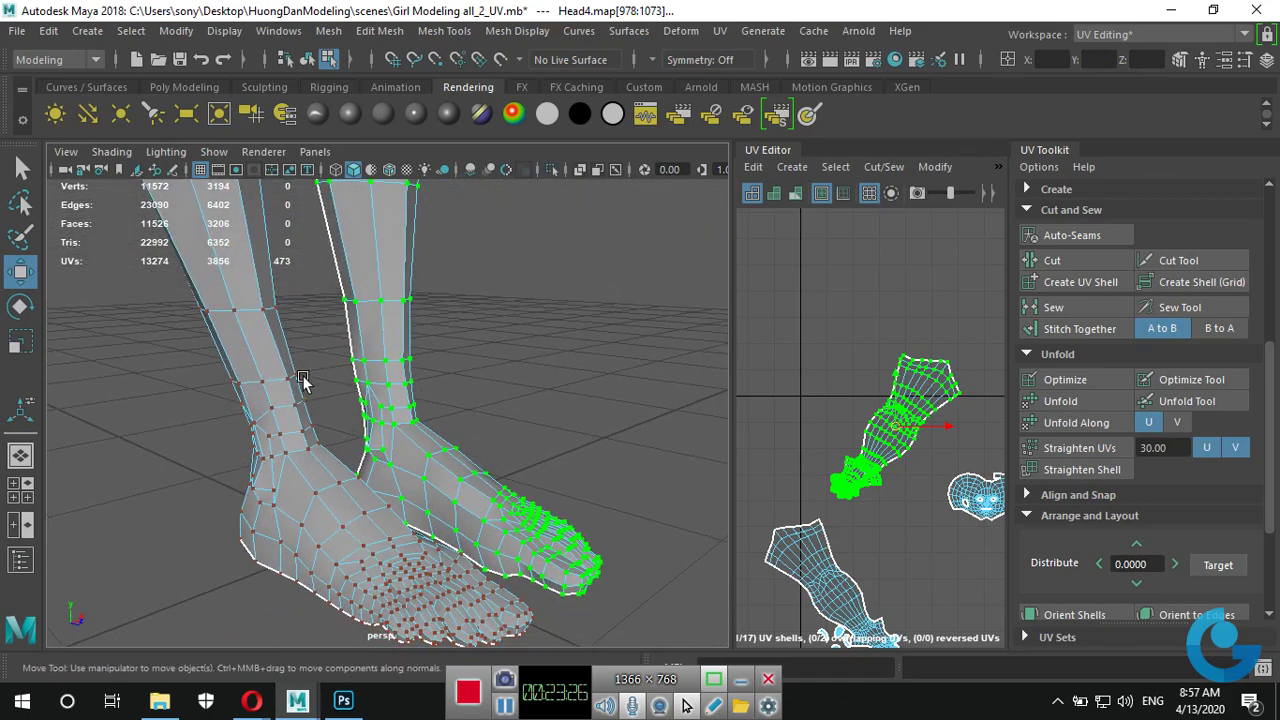
{"action": "mouse_move", "coordinate": [483, 430]}
{"action": "left_mouse_down", "text": "alt"}
{"action": "mouse_move", "coordinate": [214, 480]}
{"action": "mouse_move", "coordinate": [117, 469]}
{"action": "mouse_move", "coordinate": [163, 449]}
{"action": "mouse_move", "coordinate": [200, 466]}
{"action": "mouse_move", "coordinate": [357, 478]}
{"action": "left_mouse_up", "text": "alt"}
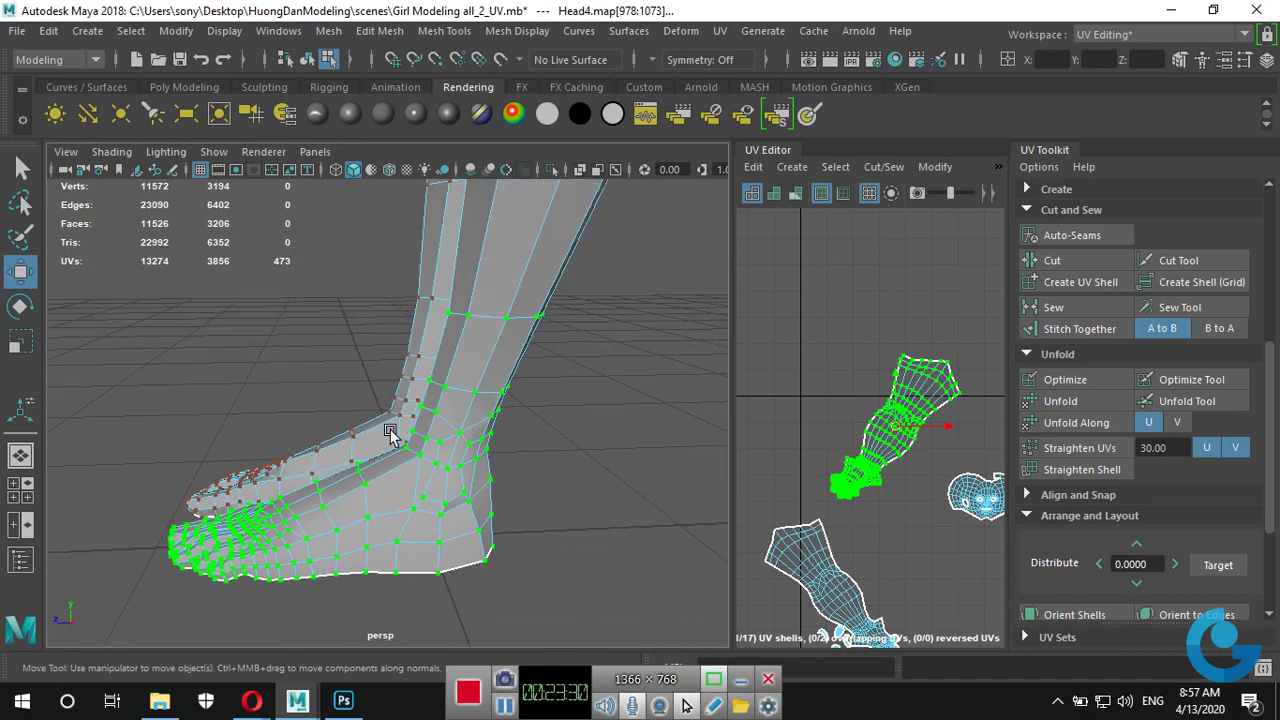
{"action": "mouse_move", "coordinate": [488, 470]}
{"action": "left_mouse_down", "text": "alt"}
{"action": "mouse_move", "coordinate": [428, 496]}
{"action": "mouse_move", "coordinate": [305, 471]}
{"action": "left_mouse_up", "text": "alt"}
{"action": "mouse_move", "coordinate": [385, 478]}
{"action": "left_mouse_down", "text": "alt"}
{"action": "mouse_move", "coordinate": [300, 450]}
{"action": "mouse_move", "coordinate": [316, 437]}
{"action": "left_mouse_up", "text": "alt"}
{"action": "left_click_drag", "start_coordinate": [436, 403], "coordinate": [639, 430], "text": "alt"}
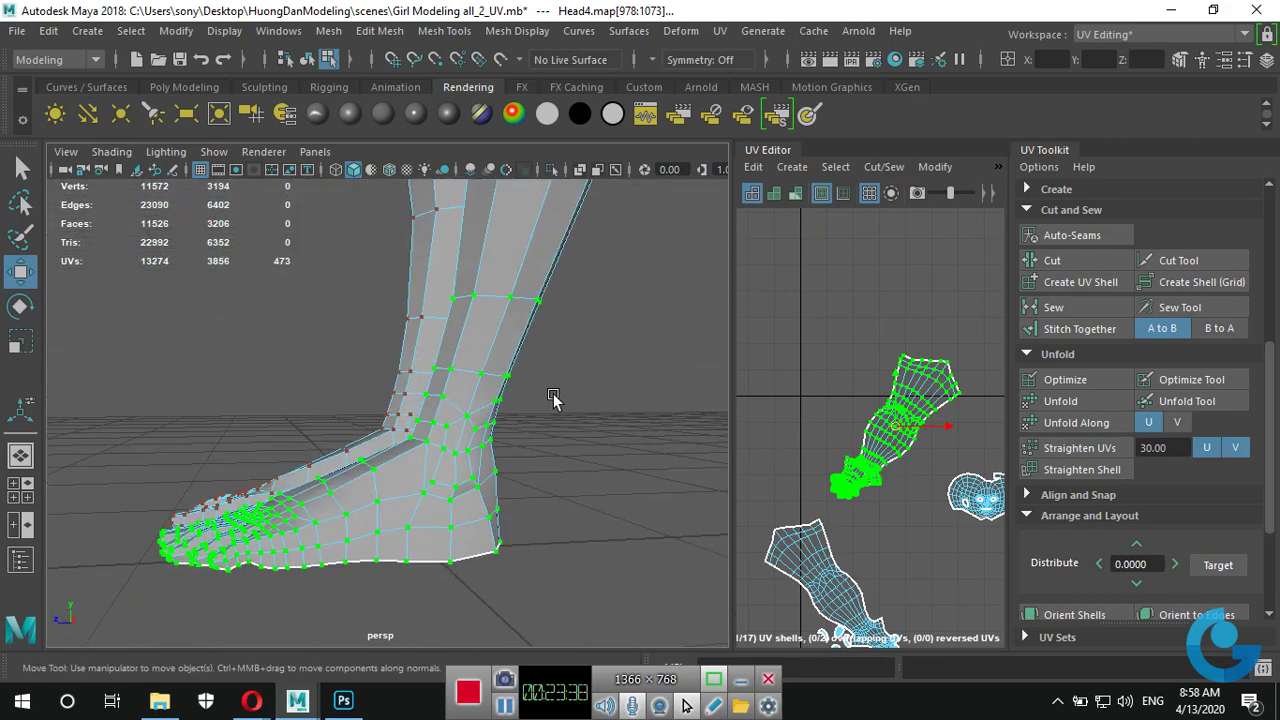
{"action": "left_click_drag", "start_coordinate": [383, 382], "coordinate": [463, 423], "text": "alt"}
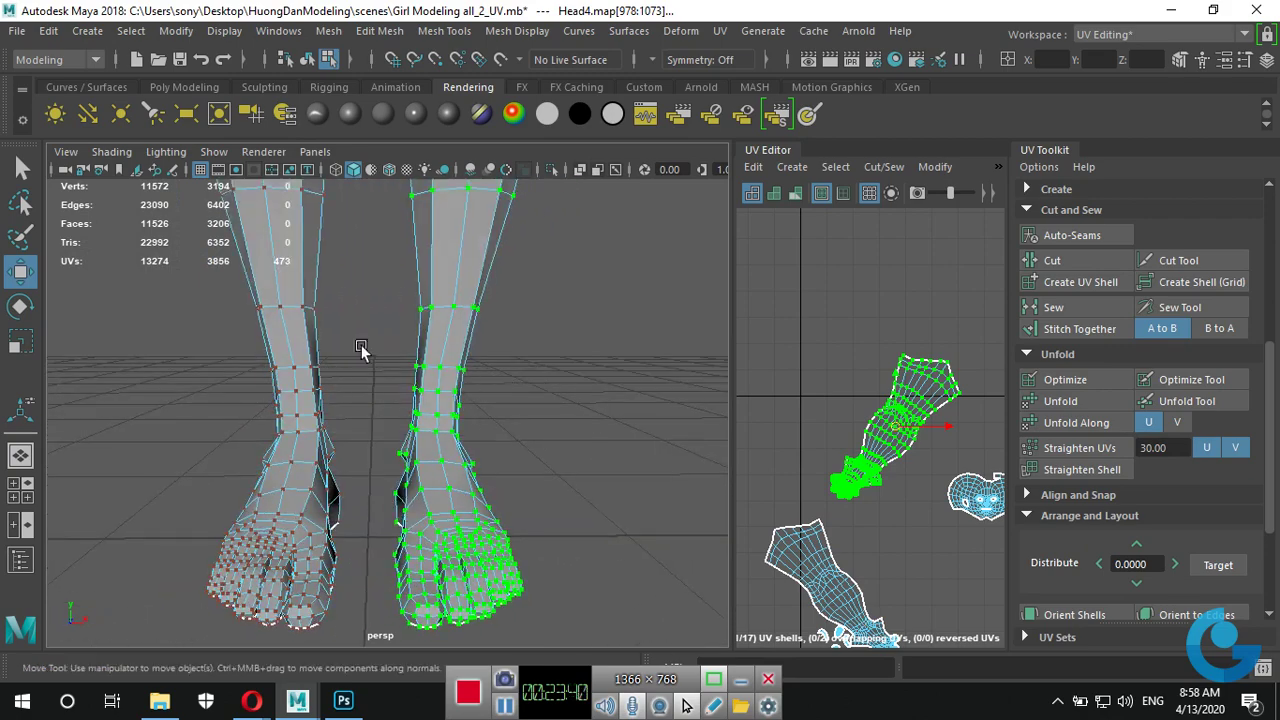
{"action": "mouse_move", "coordinate": [361, 345]}
{"action": "left_mouse_down", "text": "alt"}
{"action": "mouse_move", "coordinate": [292, 451]}
{"action": "mouse_move", "coordinate": [251, 452]}
{"action": "mouse_move", "coordinate": [468, 497]}
{"action": "left_mouse_up", "text": "alt"}
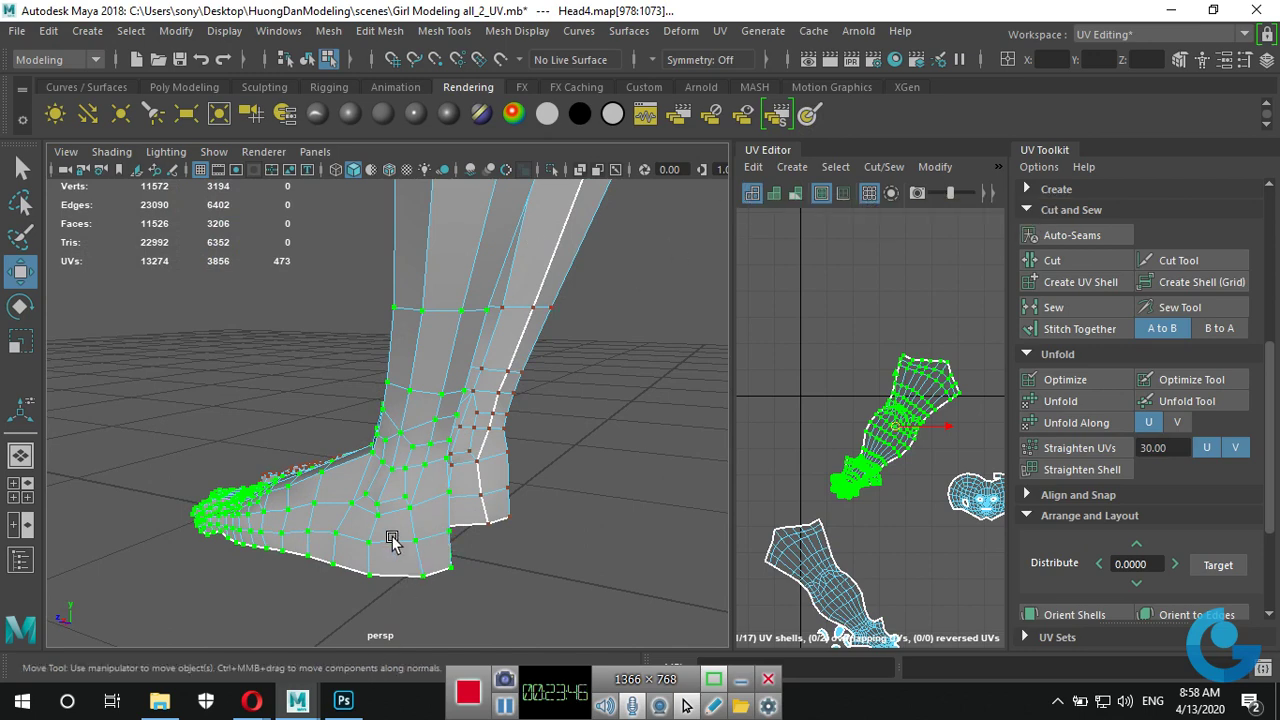
{"action": "left_click_drag", "start_coordinate": [391, 539], "coordinate": [503, 528], "text": "alt"}
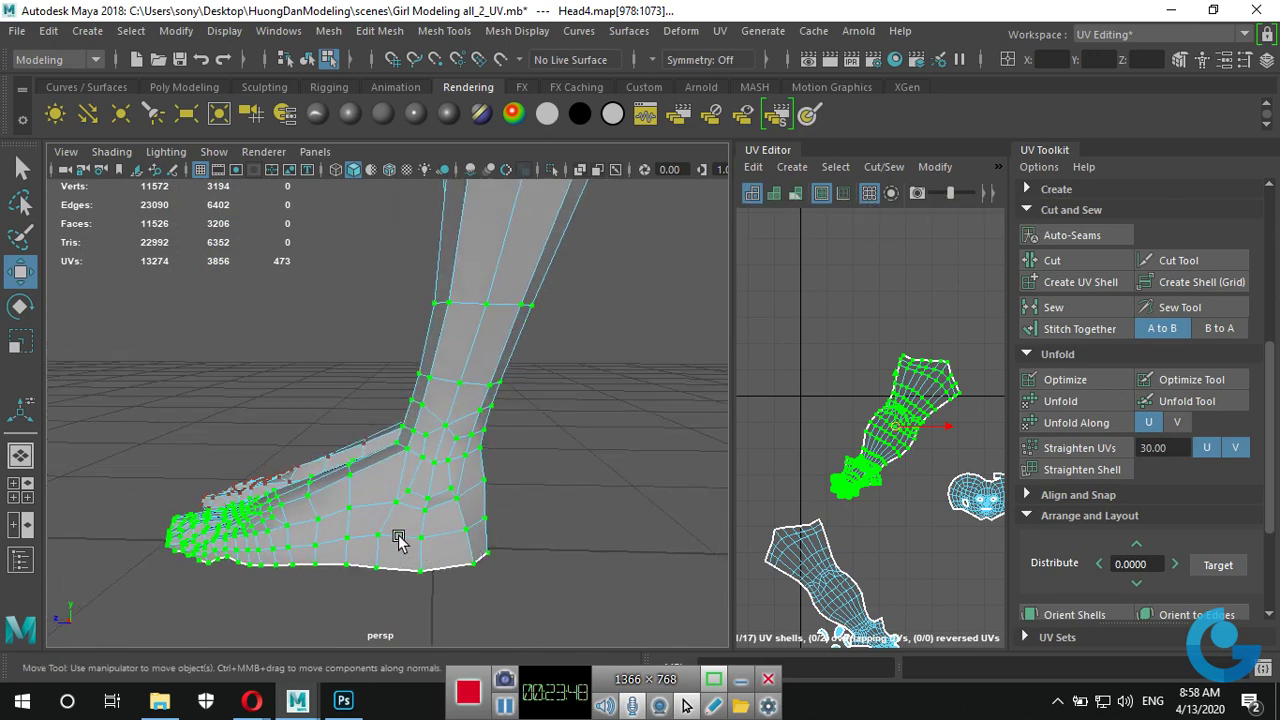
{"action": "mouse_move", "coordinate": [388, 535]}
{"action": "left_mouse_down", "text": "alt"}
{"action": "mouse_move", "coordinate": [486, 537]}
{"action": "mouse_move", "coordinate": [419, 503]}
{"action": "mouse_move", "coordinate": [860, 230]}
{"action": "left_mouse_up", "text": "alt"}
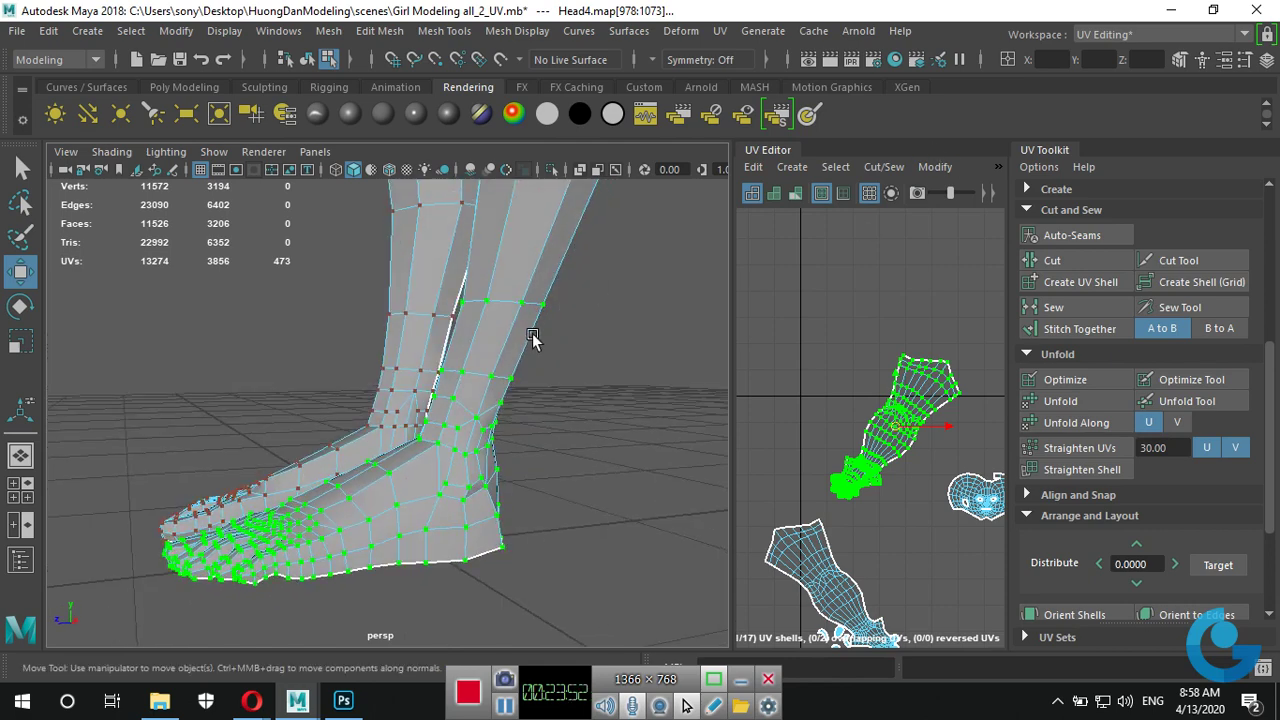
{"action": "right_click_drag", "start_coordinate": [530, 185], "coordinate": [608, 155]}
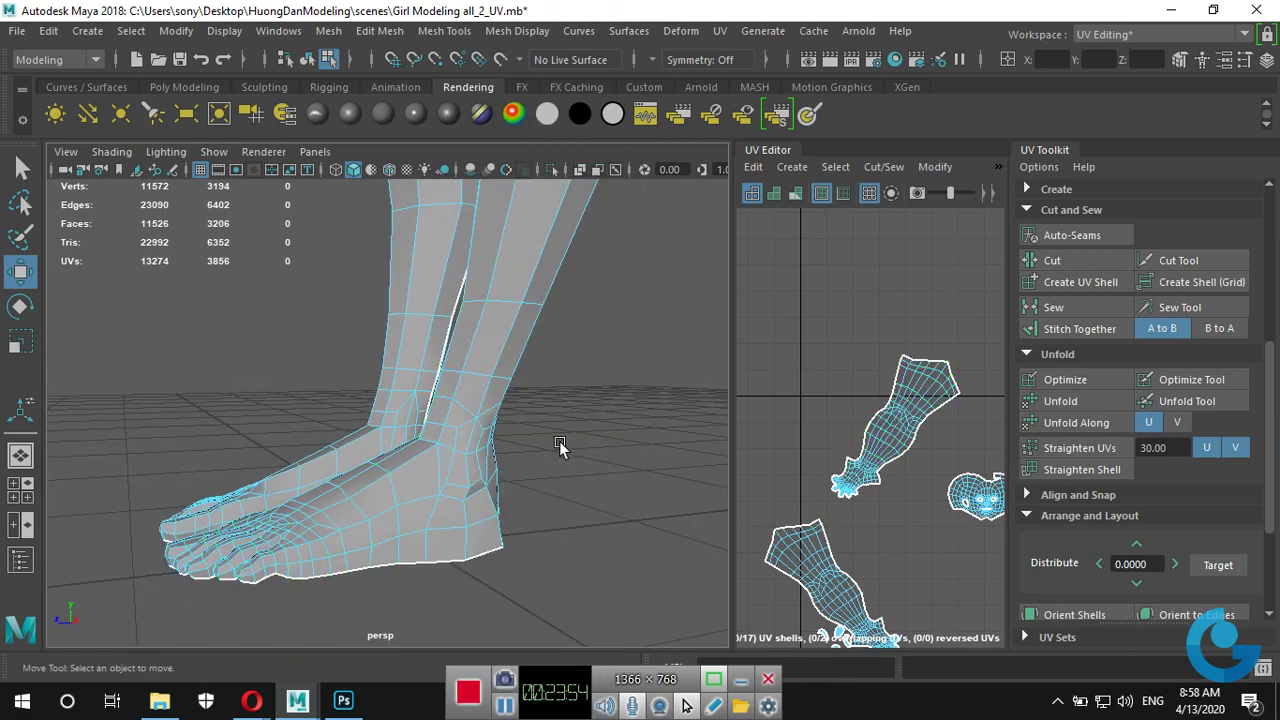
Select an edge loop around the ankle for the foot seam.
{"action": "left_click_drag", "start_coordinate": [559, 447], "coordinate": [524, 568], "text": "alt"}
{"action": "left_click", "coordinate": [433, 442]}
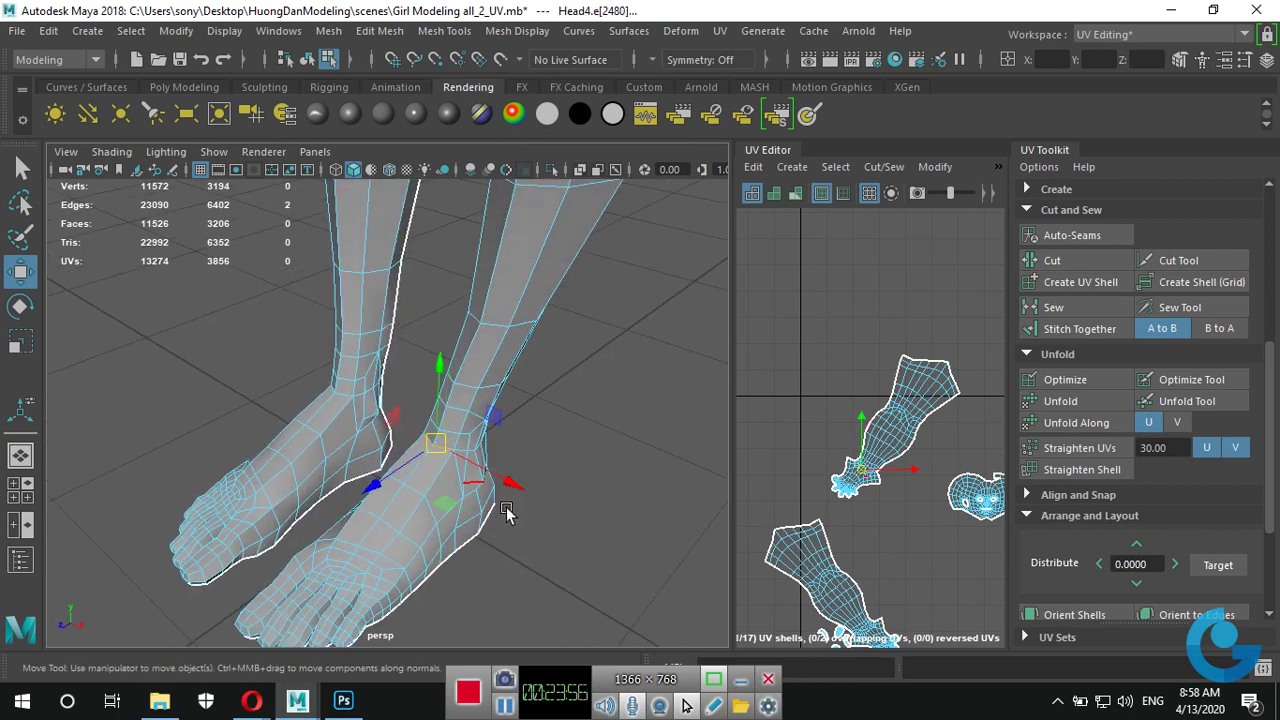
{"action": "left_click_drag", "start_coordinate": [507, 512], "coordinate": [446, 459], "text": "alt"}
{"action": "left_click", "coordinate": [444, 490], "text": "shift"}
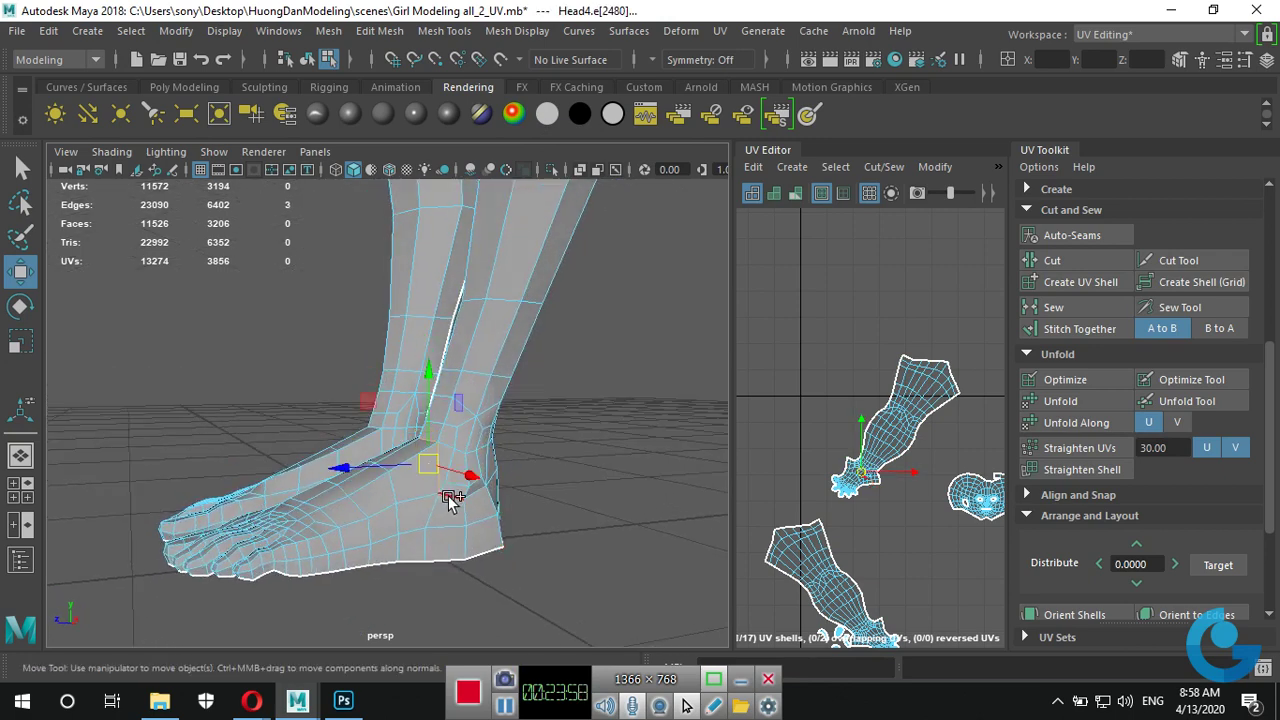
{"action": "mouse_move", "coordinate": [451, 500]}
{"action": "left_mouse_down", "text": "alt"}
{"action": "mouse_move", "coordinate": [690, 555]}
{"action": "mouse_move", "coordinate": [465, 530]}
{"action": "mouse_move", "coordinate": [563, 573]}
{"action": "mouse_move", "coordinate": [390, 533]}
{"action": "left_mouse_up", "text": "alt"}
{"action": "left_click", "coordinate": [575, 557]}
{"action": "double_click", "coordinate": [435, 477]}
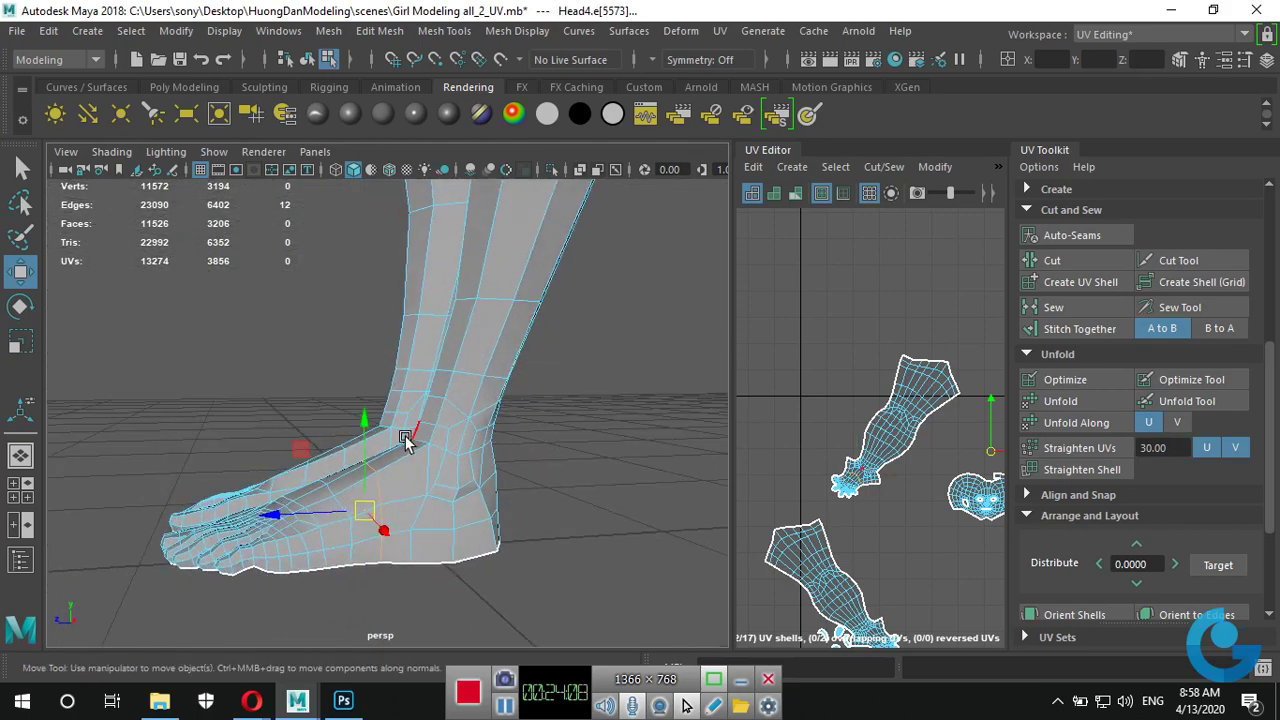
Select edges along the top of the foot for the seam.
{"action": "mouse_move", "coordinate": [455, 537]}
{"action": "left_mouse_down", "text": "alt"}
{"action": "mouse_move", "coordinate": [475, 557]}
{"action": "mouse_move", "coordinate": [456, 463]}
{"action": "left_mouse_up", "text": "alt"}
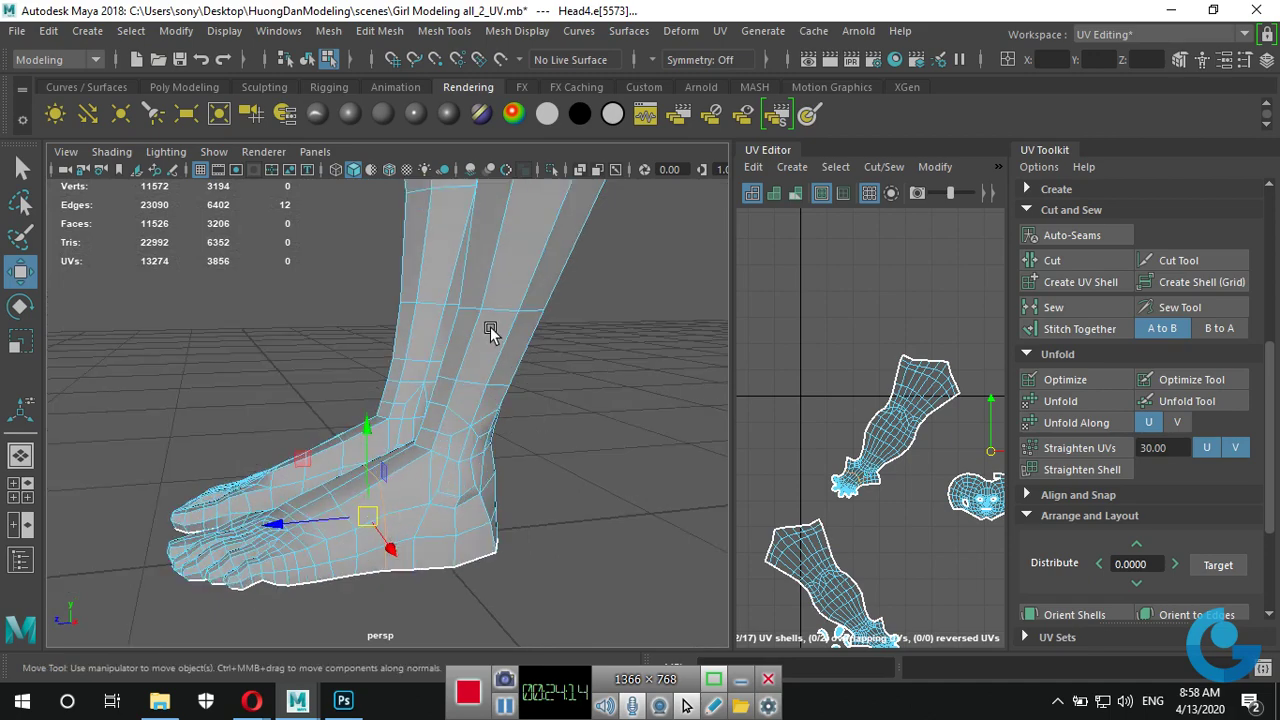
{"action": "mouse_move", "coordinate": [407, 497]}
{"action": "left_mouse_down", "text": "alt"}
{"action": "mouse_move", "coordinate": [670, 503]}
{"action": "mouse_move", "coordinate": [523, 508]}
{"action": "mouse_move", "coordinate": [417, 491]}
{"action": "mouse_move", "coordinate": [422, 474]}
{"action": "left_mouse_up", "text": "alt"}
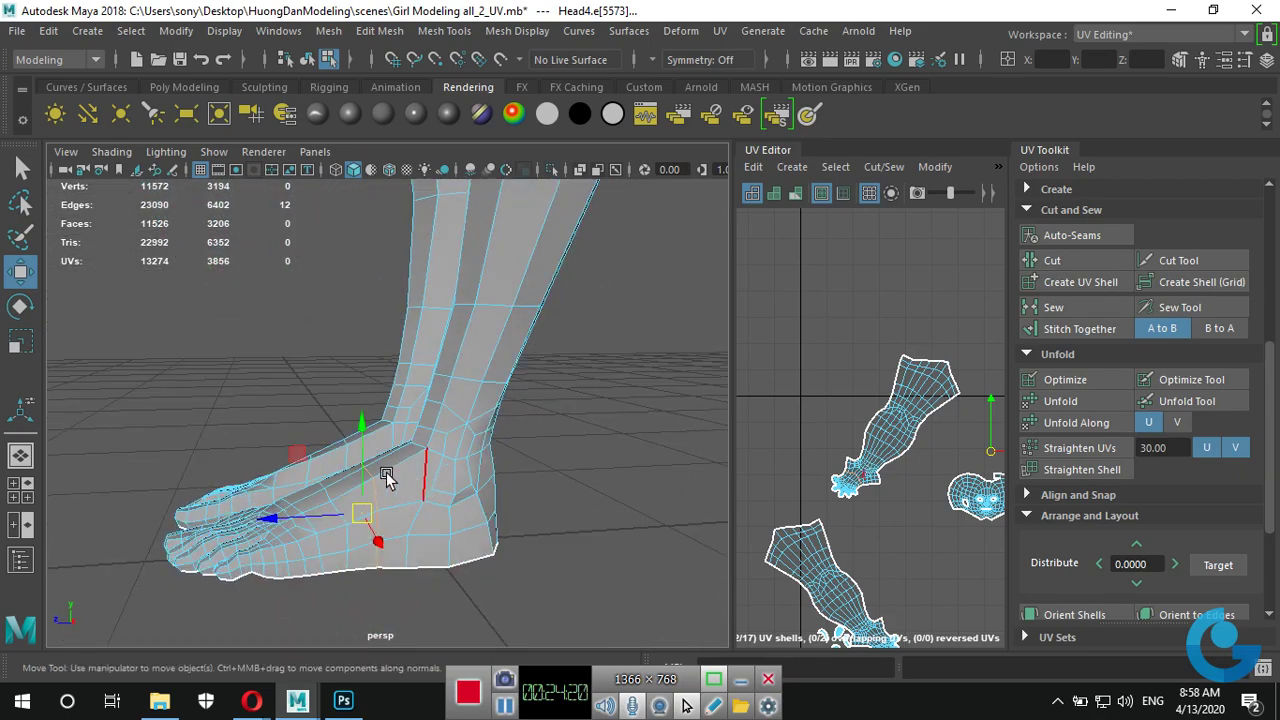
{"action": "left_click", "coordinate": [426, 472]}
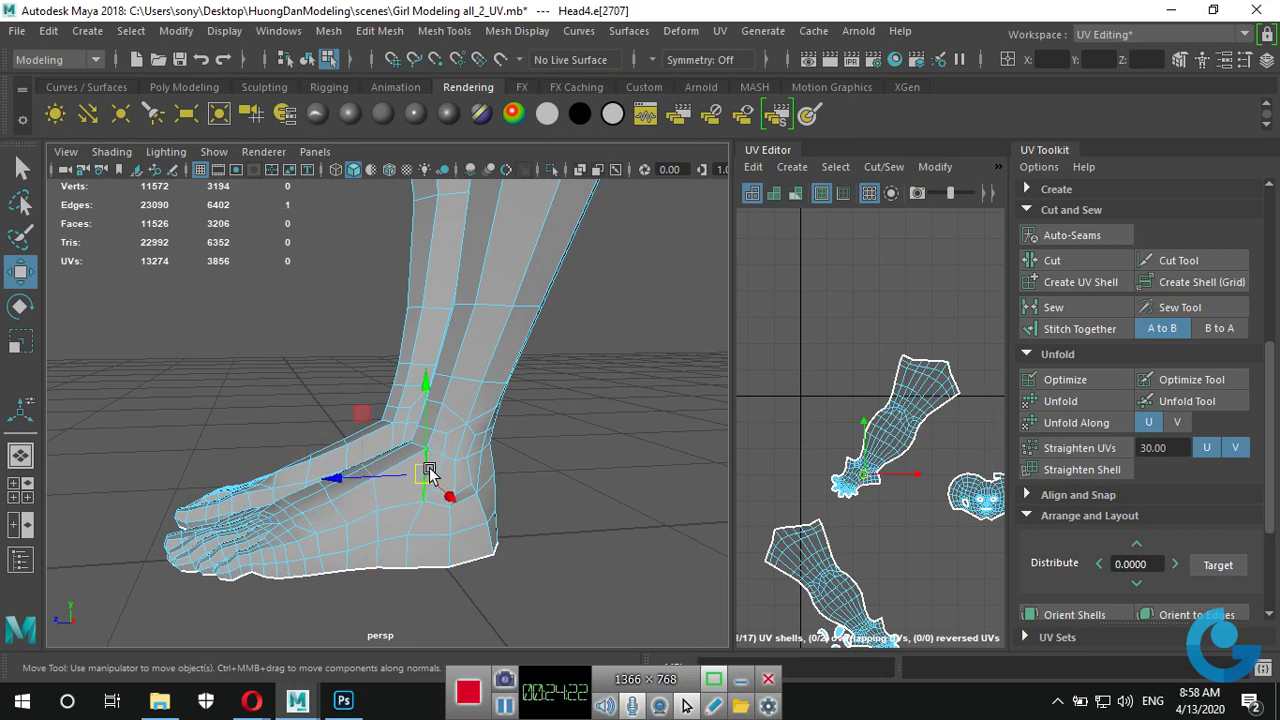
{"action": "left_click_drag", "start_coordinate": [447, 511], "coordinate": [441, 508], "text": "shift"}
{"action": "scroll", "coordinate": [421, 541], "scroll_direction": "up", "scroll_amount": 4}
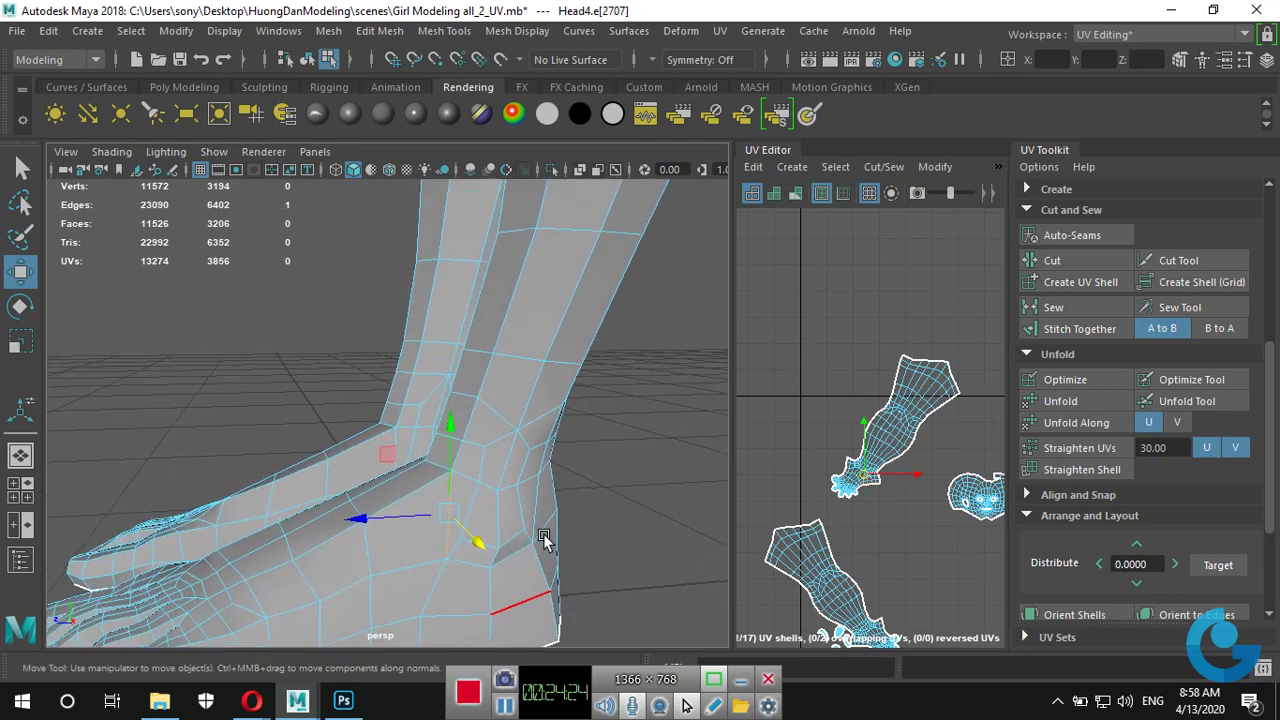
{"action": "left_click", "coordinate": [420, 491], "text": "shift"}
Pick the first edges around the ankle to start the seam loop.
{"action": "mouse_move", "coordinate": [466, 487]}
{"action": "left_mouse_down", "text": "alt"}
{"action": "mouse_move", "coordinate": [415, 507]}
{"action": "mouse_move", "coordinate": [280, 518]}
{"action": "left_mouse_up", "text": "alt"}
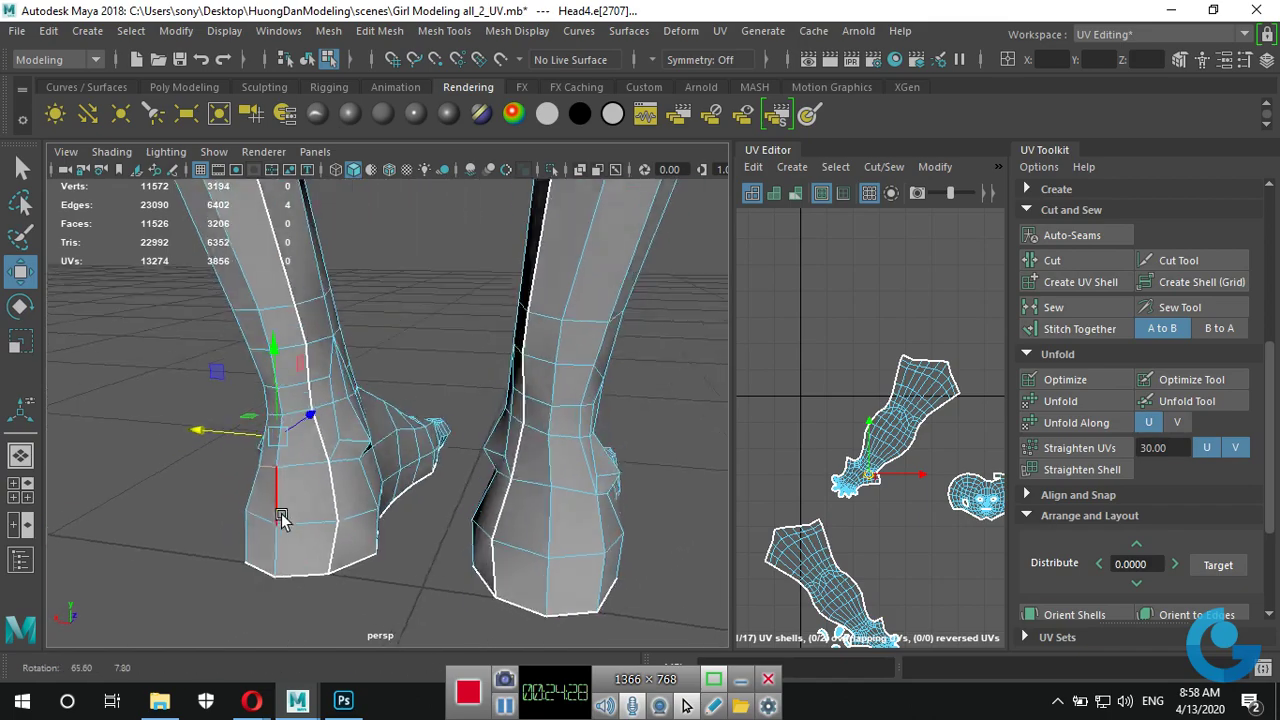
{"action": "left_click", "coordinate": [303, 462], "text": "shift"}
{"action": "left_click_drag", "start_coordinate": [303, 462], "coordinate": [380, 443], "text": "alt"}
{"action": "left_click", "coordinate": [322, 458], "text": "shift"}
{"action": "left_click", "coordinate": [380, 443], "text": "shift"}
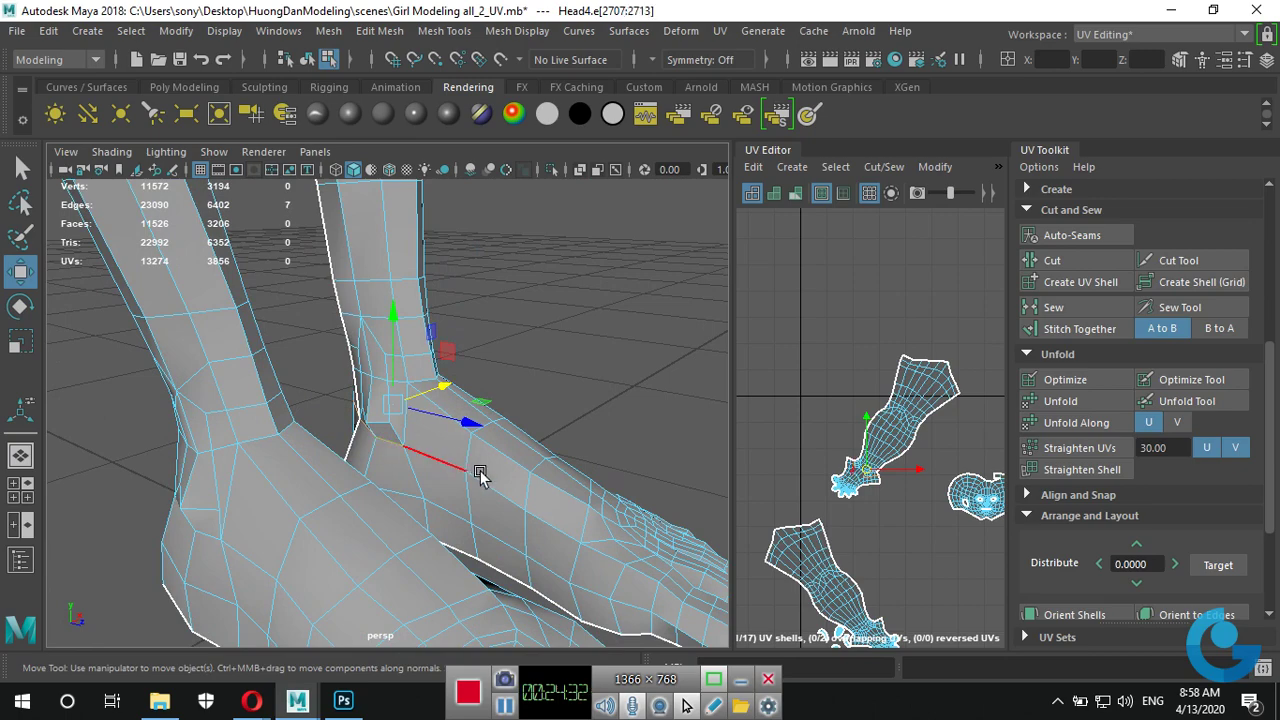
{"action": "left_click_drag", "start_coordinate": [479, 474], "coordinate": [414, 423], "text": "alt"}
{"action": "left_click", "coordinate": [414, 423], "text": "shift"}
{"action": "mouse_move", "coordinate": [480, 480]}
{"action": "left_mouse_down", "text": "alt"}
{"action": "mouse_move", "coordinate": [406, 418]}
{"action": "mouse_move", "coordinate": [411, 432]}
{"action": "left_mouse_up", "text": "alt"}
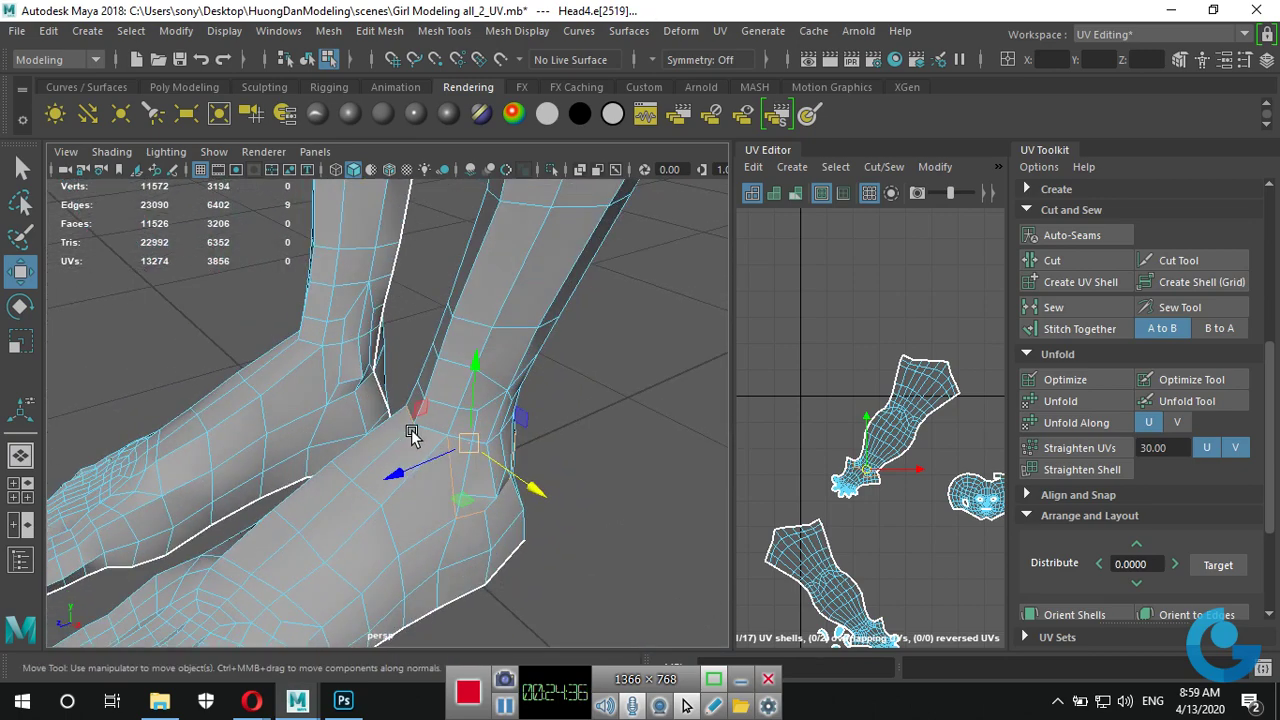
Add the heel and remaining ankle edges to complete the seam around both ankles.
{"action": "mouse_move", "coordinate": [537, 503]}
{"action": "left_mouse_down", "text": "alt"}
{"action": "mouse_move", "coordinate": [451, 477]}
{"action": "mouse_move", "coordinate": [494, 437]}
{"action": "mouse_move", "coordinate": [430, 443]}
{"action": "left_mouse_up", "text": "alt"}
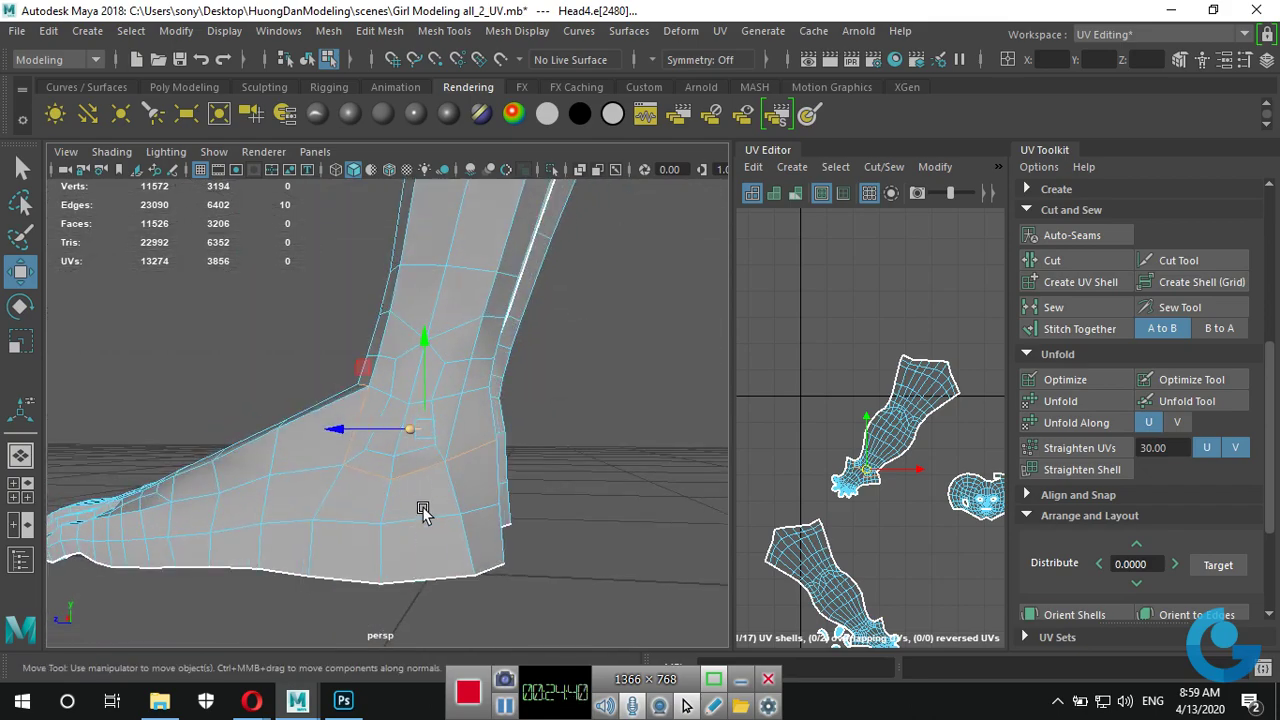
{"action": "mouse_move", "coordinate": [422, 510]}
{"action": "left_mouse_down", "text": "alt"}
{"action": "mouse_move", "coordinate": [377, 480]}
{"action": "mouse_move", "coordinate": [300, 490]}
{"action": "mouse_move", "coordinate": [437, 480]}
{"action": "left_mouse_up", "text": "alt"}
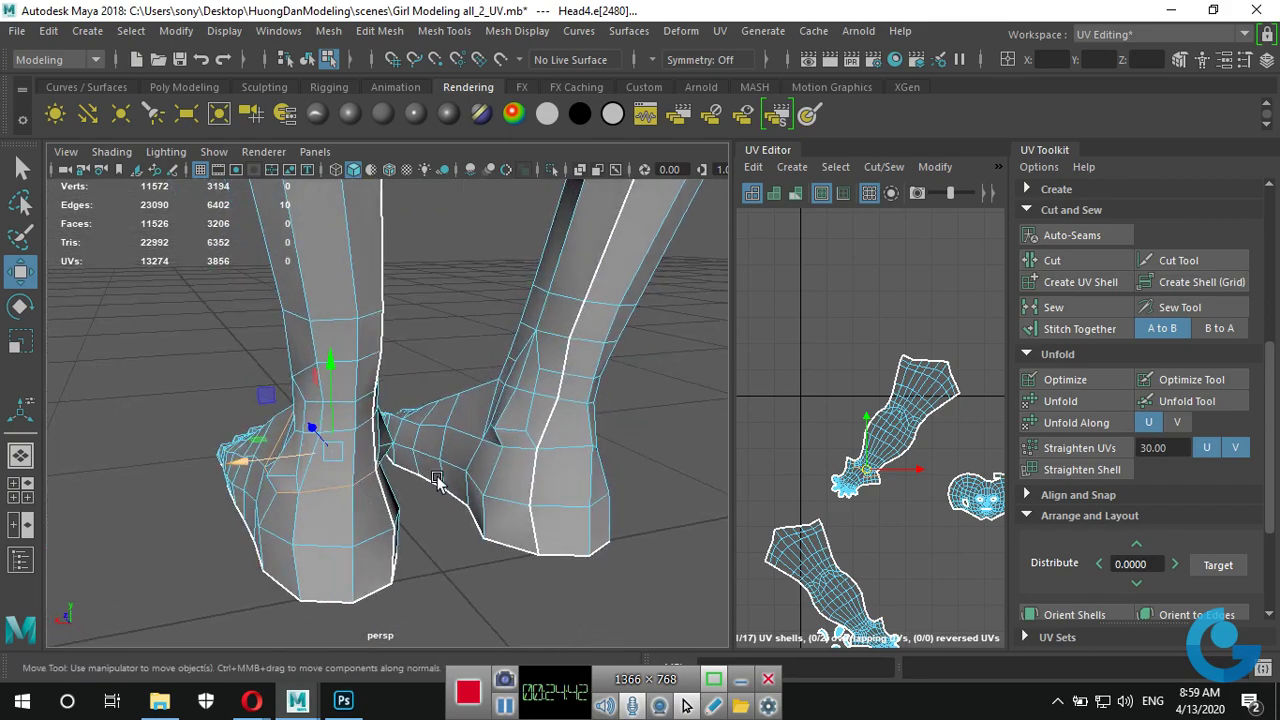
{"action": "left_click", "coordinate": [515, 452], "text": "shift"}
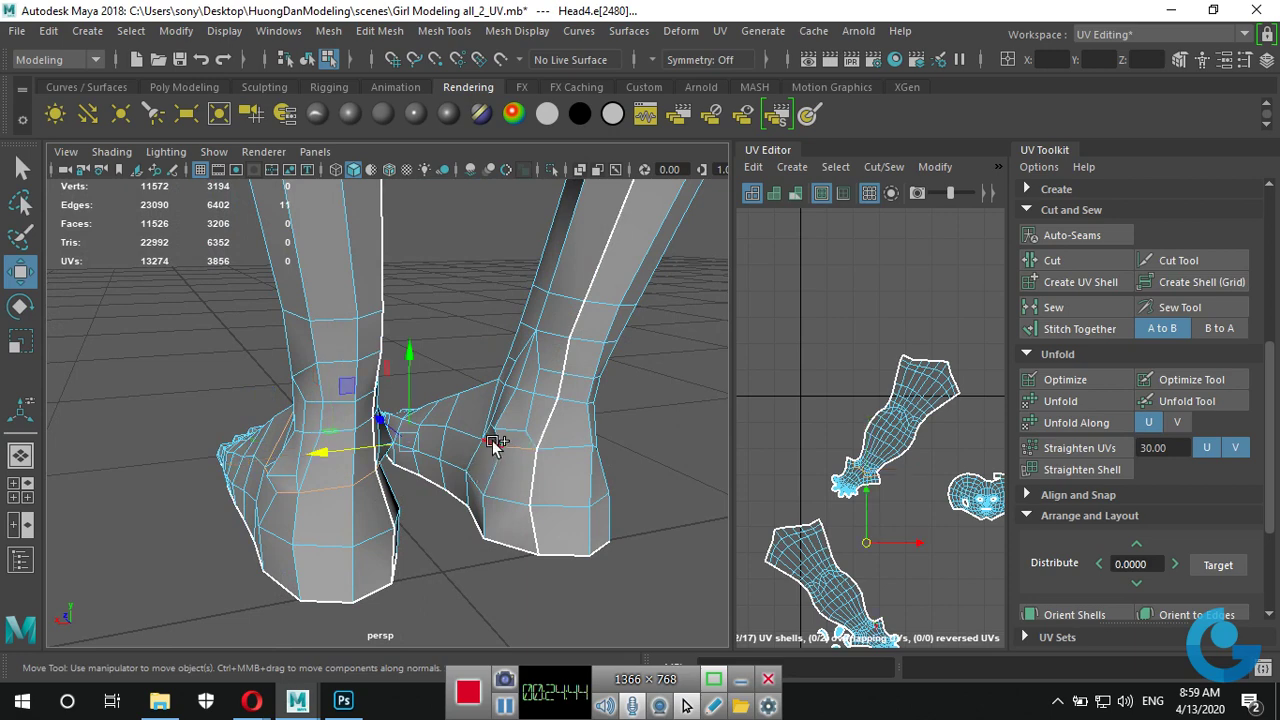
{"action": "left_click", "coordinate": [492, 440], "text": "shift"}
{"action": "mouse_move", "coordinate": [492, 440]}
{"action": "left_mouse_down", "text": "alt"}
{"action": "mouse_move", "coordinate": [474, 487]}
{"action": "mouse_move", "coordinate": [498, 503]}
{"action": "left_mouse_up", "text": "alt"}
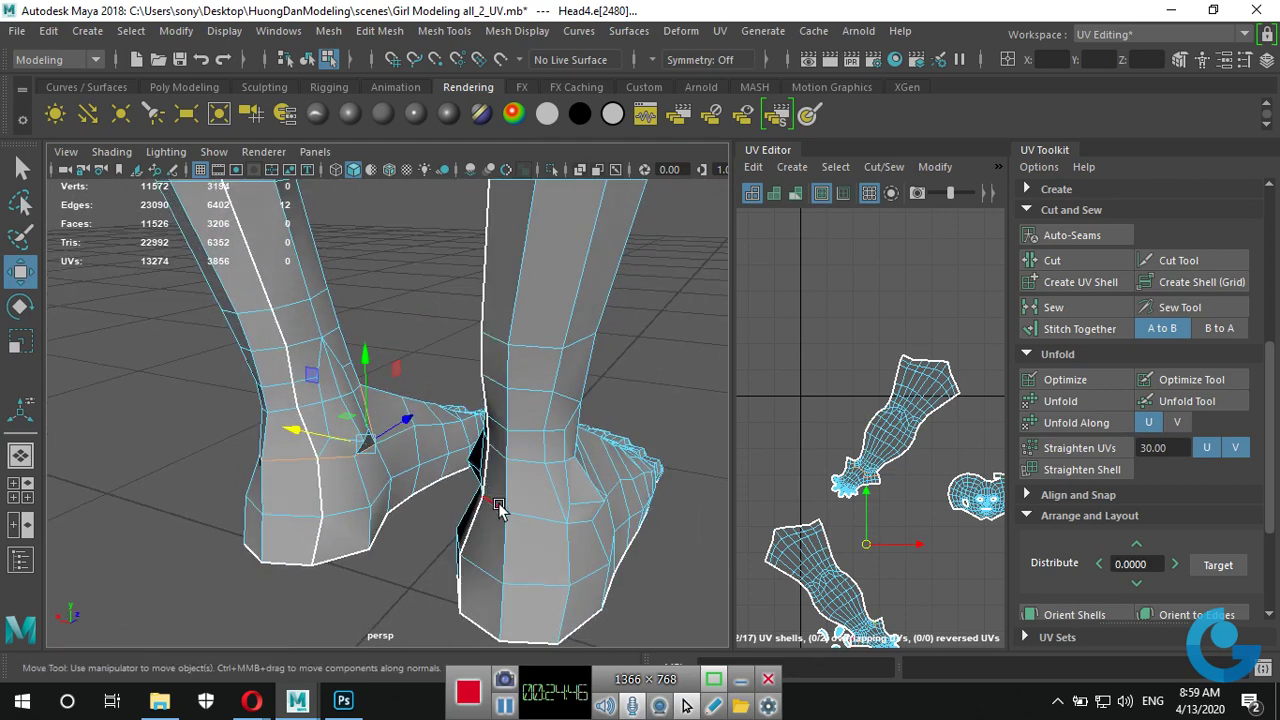
{"action": "left_click", "coordinate": [500, 505], "text": "shift"}
{"action": "left_click", "coordinate": [528, 517], "text": "shift"}
{"action": "left_click_drag", "start_coordinate": [557, 557], "coordinate": [384, 540], "text": "alt"}
{"action": "left_click", "coordinate": [384, 540], "text": "shift"}
{"action": "mouse_move", "coordinate": [463, 537]}
{"action": "left_mouse_down", "text": "alt"}
{"action": "mouse_move", "coordinate": [429, 549]}
{"action": "mouse_move", "coordinate": [226, 503]}
{"action": "left_mouse_up", "text": "alt"}
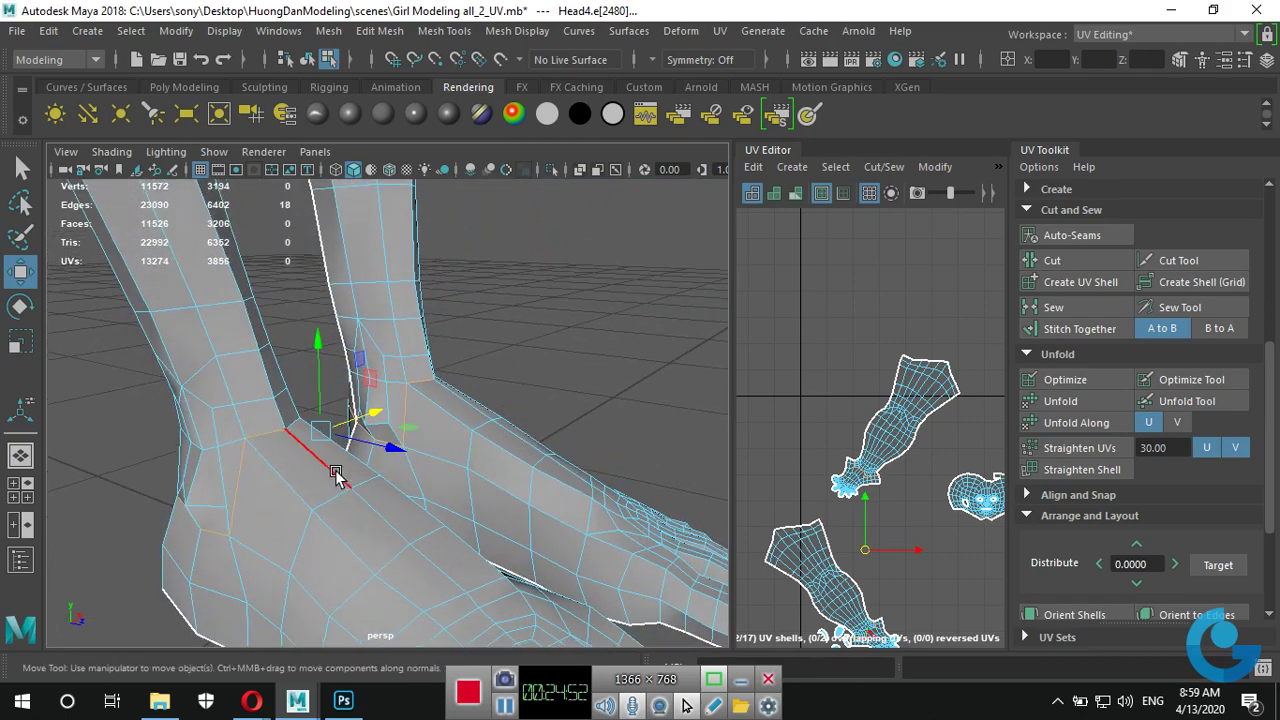
{"action": "mouse_move", "coordinate": [336, 477]}
{"action": "left_mouse_down", "text": "alt"}
{"action": "mouse_move", "coordinate": [191, 517]}
{"action": "mouse_move", "coordinate": [247, 380]}
{"action": "mouse_move", "coordinate": [247, 445]}
{"action": "left_mouse_up", "text": "alt"}
{"action": "left_click", "coordinate": [247, 380], "text": "shift"}
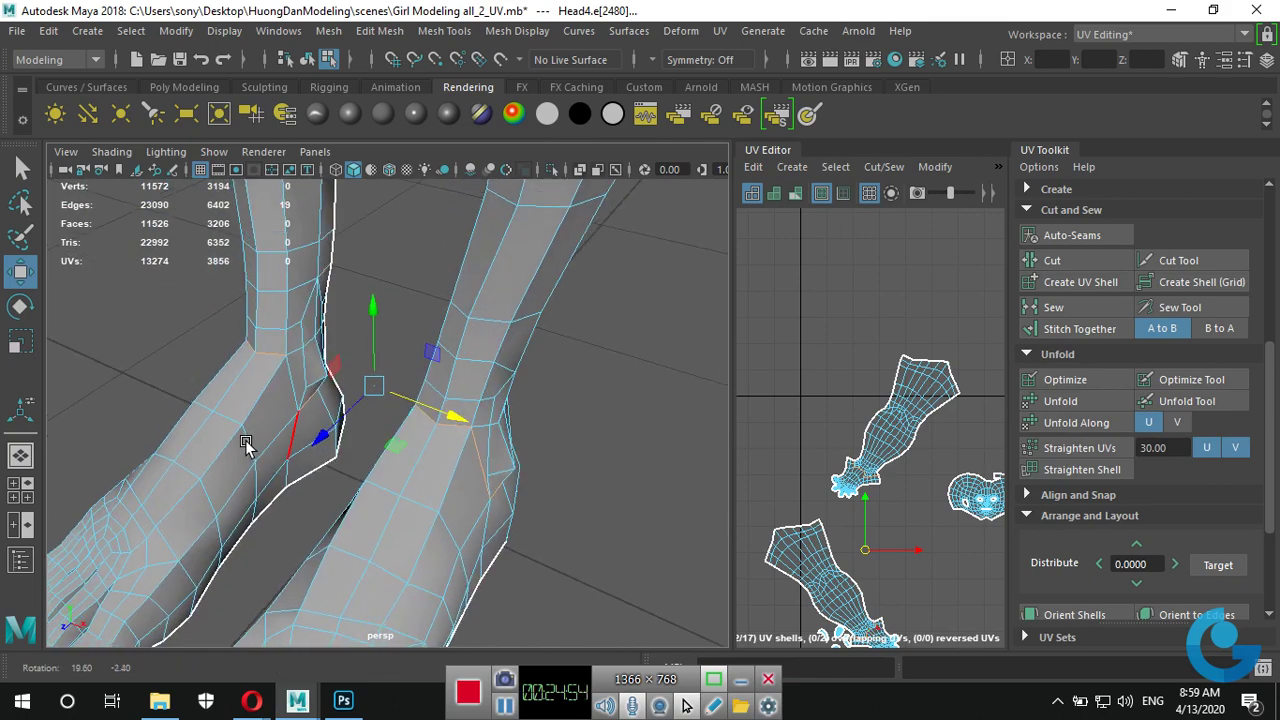
{"action": "mouse_move", "coordinate": [480, 483]}
{"action": "left_mouse_down", "text": "alt"}
{"action": "mouse_move", "coordinate": [371, 457]}
{"action": "mouse_move", "coordinate": [249, 477]}
{"action": "left_mouse_up", "text": "alt"}
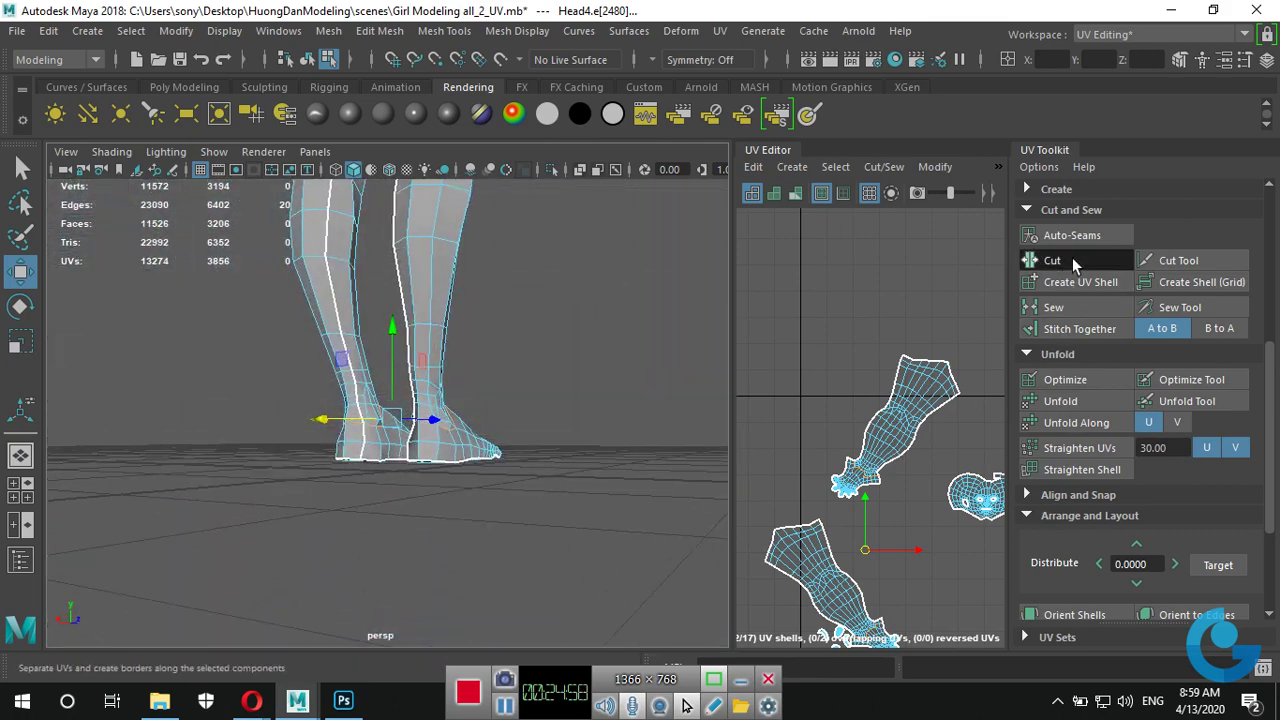
Cut the UVs along the ankle seam and unfold the resulting foot shells.
{"action": "left_click", "coordinate": [1030, 258]}
{"action": "left_click", "coordinate": [533, 437]}
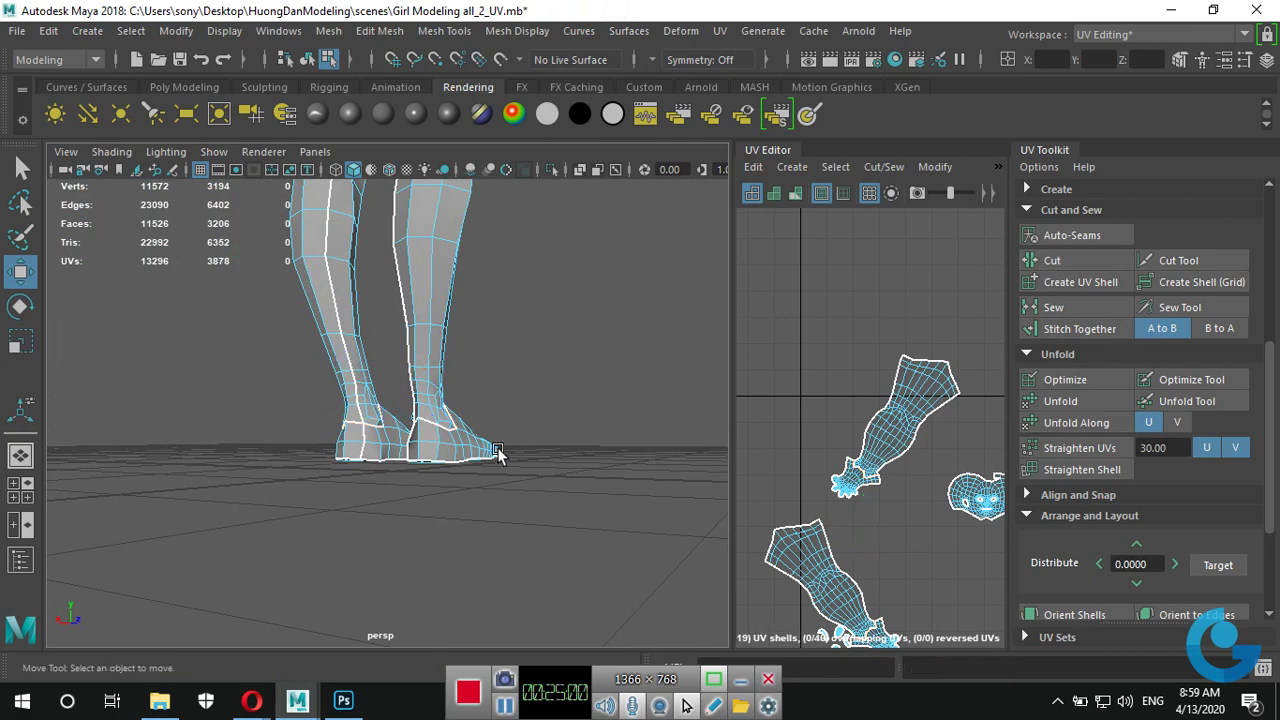
{"action": "mouse_move", "coordinate": [533, 437]}
{"action": "left_mouse_down", "text": "alt"}
{"action": "mouse_move", "coordinate": [282, 517]}
{"action": "mouse_move", "coordinate": [209, 496]}
{"action": "left_mouse_up", "text": "alt"}
{"action": "scroll", "coordinate": [838, 492], "scroll_direction": "down", "scroll_amount": 5}
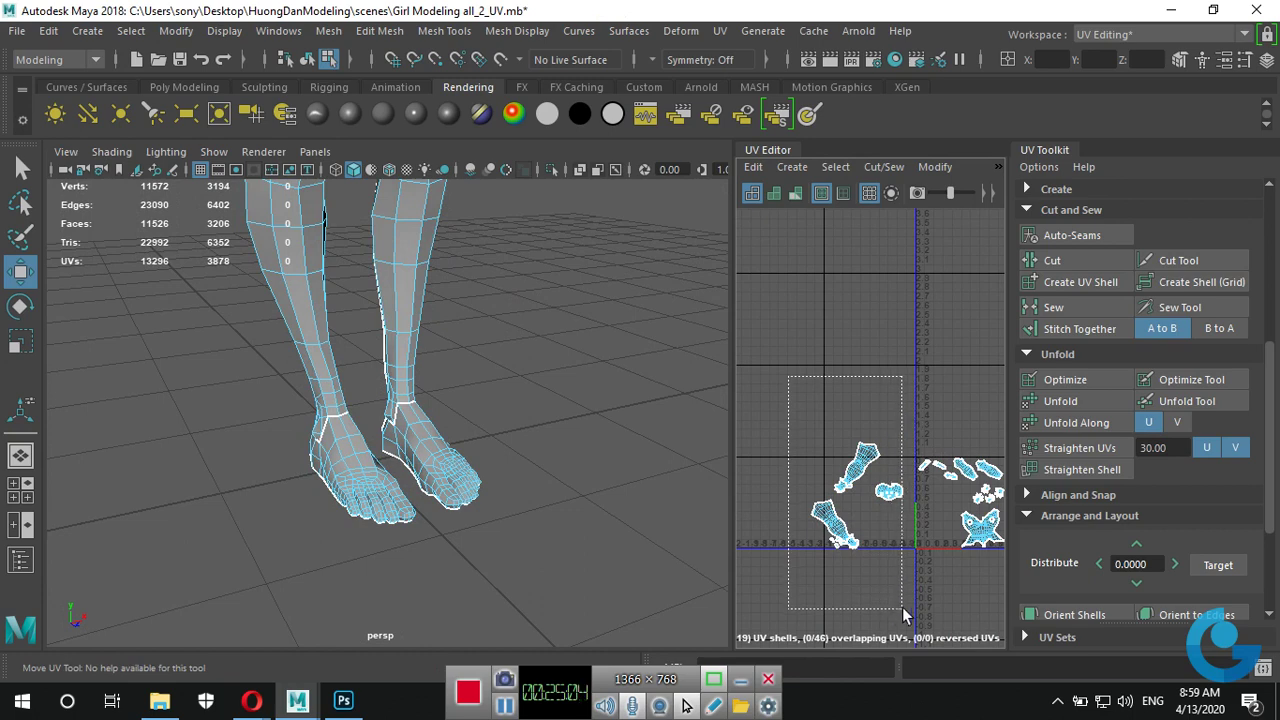
{"action": "left_click_drag", "start_coordinate": [902, 612], "coordinate": [905, 610]}
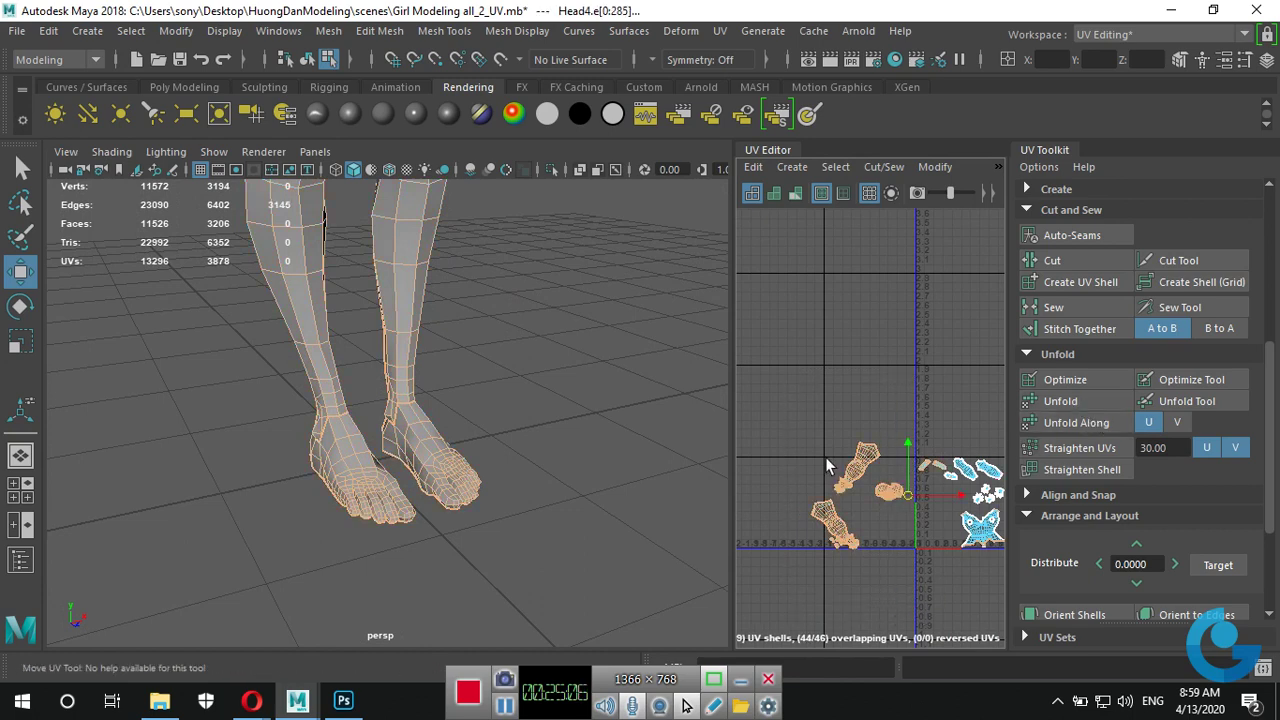
{"action": "right_click_drag", "start_coordinate": [825, 457], "coordinate": [905, 446]}
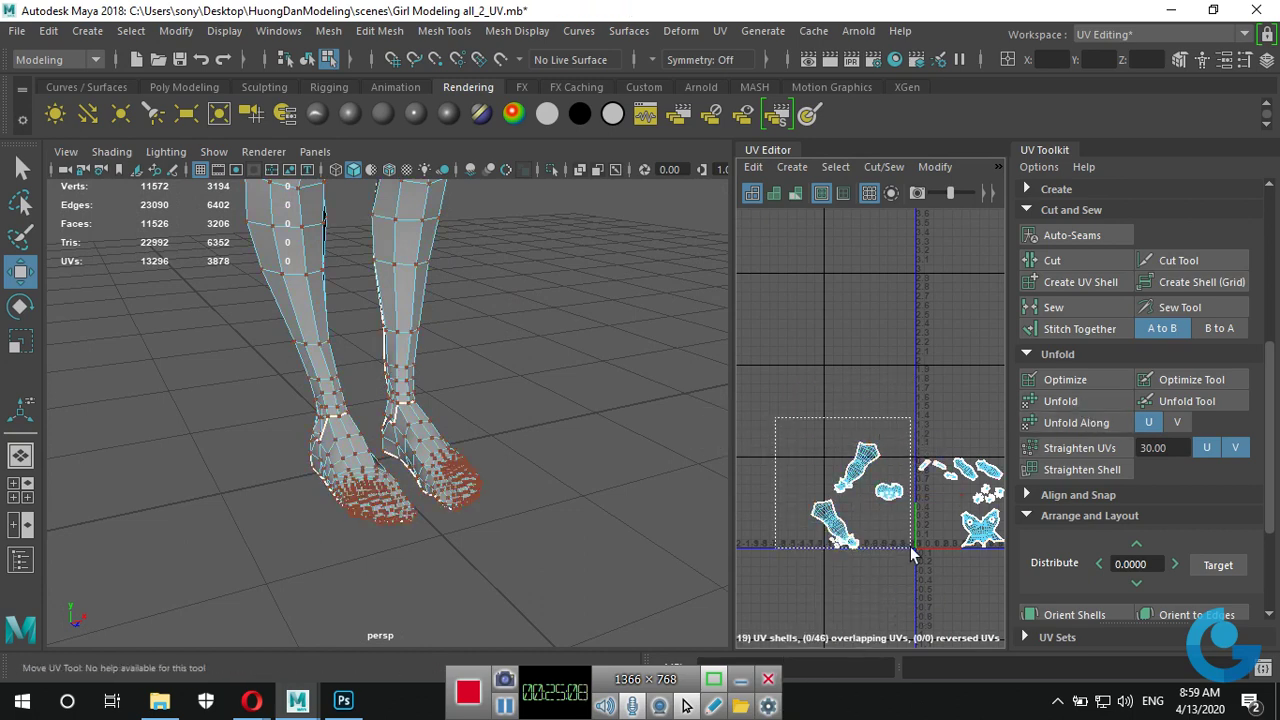
{"action": "left_click", "coordinate": [1050, 399]}
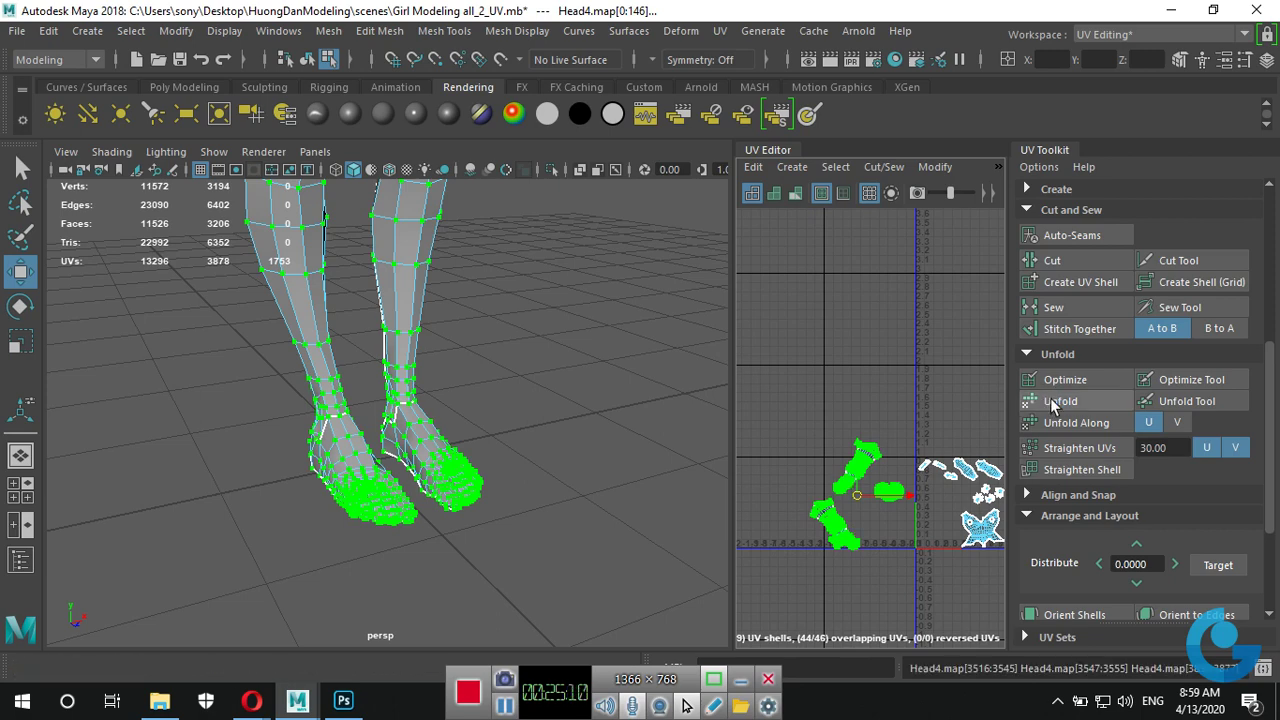
Move the leg shell right and slightly up in the UV Editor.
{"action": "left_click", "coordinate": [885, 455]}
{"action": "key", "text": "w"}
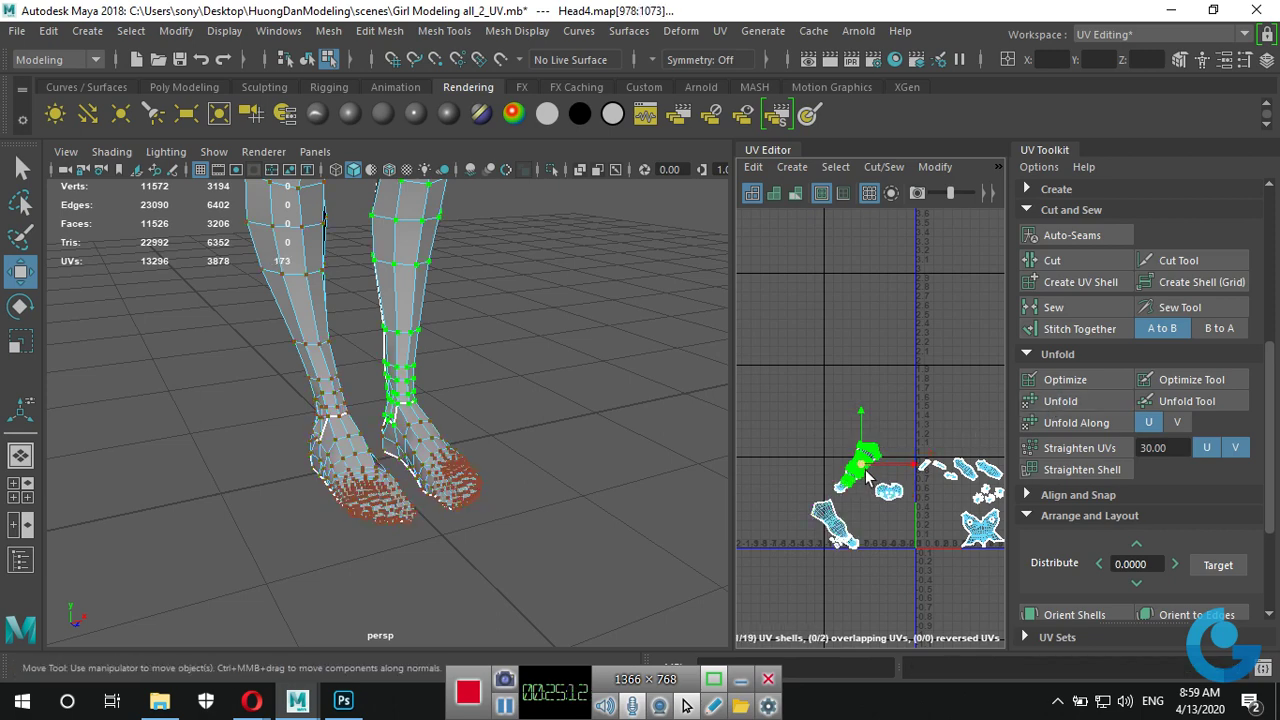
{"action": "left_click_drag", "start_coordinate": [731, 390], "coordinate": [354, 395]}
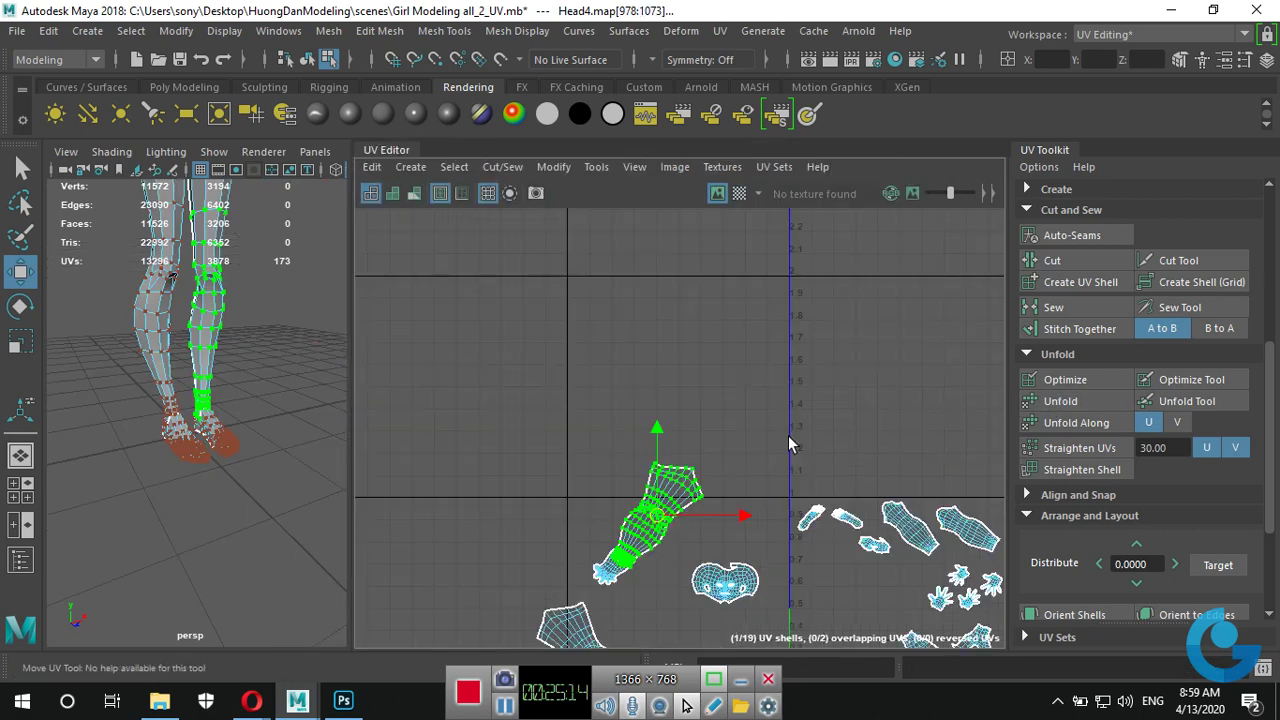
{"action": "key", "text": "f"}
{"action": "middle_click_drag", "start_coordinate": [769, 437], "coordinate": [797, 343], "text": "alt"}
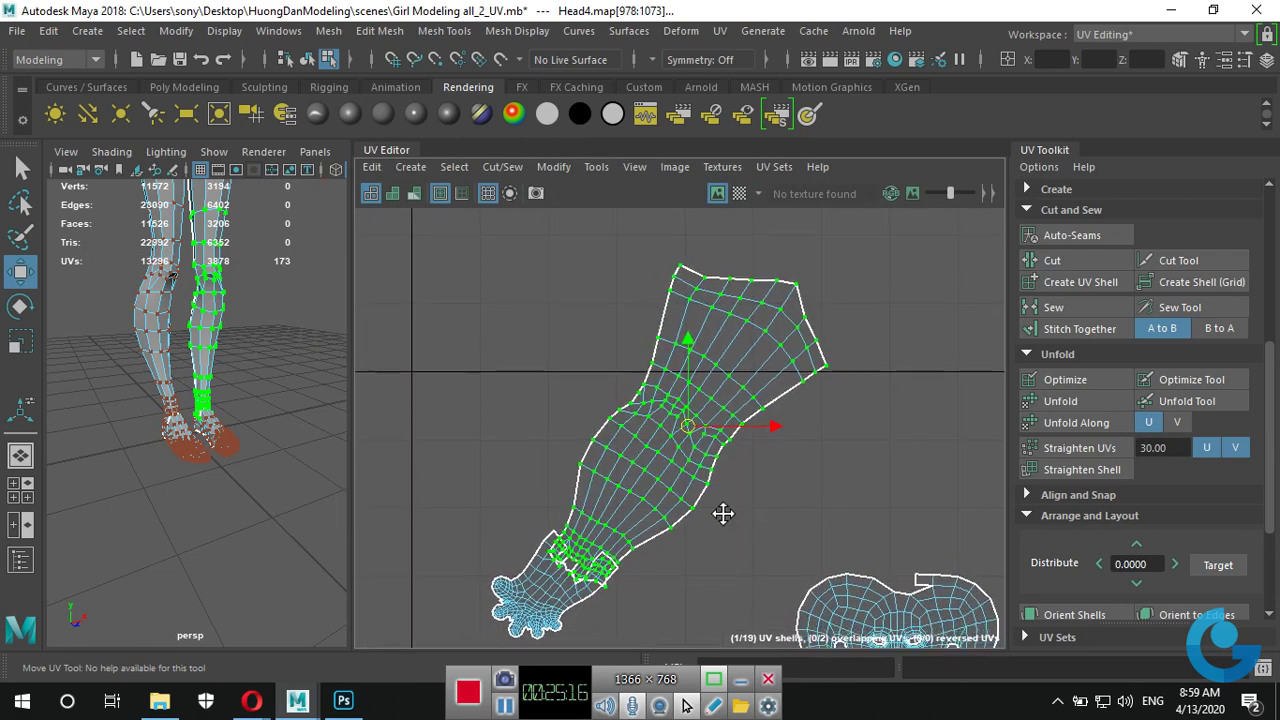
{"action": "left_click_drag", "start_coordinate": [797, 343], "coordinate": [899, 335]}
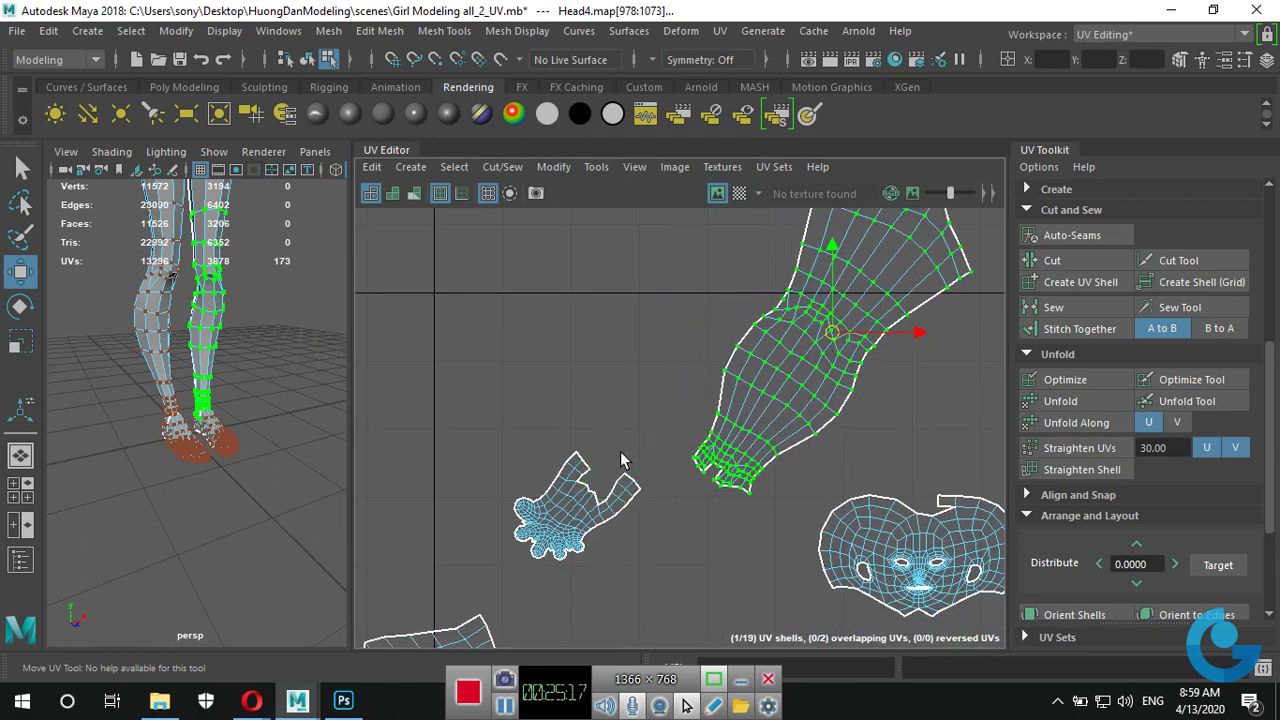
Move both toe shells upward, then select the edge at the head shell's notch.
{"action": "left_click", "coordinate": [577, 517]}
{"action": "left_click_drag", "start_coordinate": [577, 517], "coordinate": [599, 430]}
{"action": "right_click_drag", "start_coordinate": [570, 500], "coordinate": [904, 513], "text": "alt"}
{"action": "mouse_move", "coordinate": [860, 452]}
{"action": "right_mouse_down", "text": "alt"}
{"action": "mouse_move", "coordinate": [748, 504]}
{"action": "mouse_move", "coordinate": [762, 425]}
{"action": "right_mouse_up", "text": "alt"}
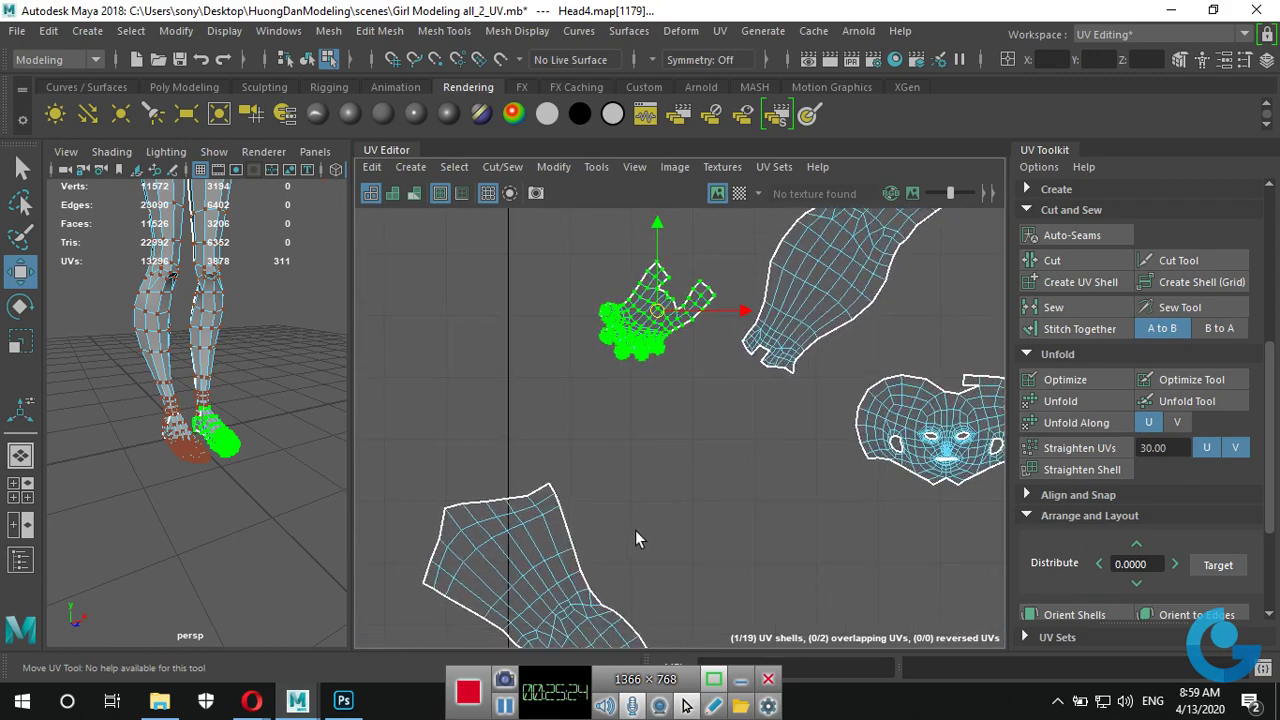
{"action": "mouse_move", "coordinate": [635, 530]}
{"action": "middle_mouse_down", "text": "alt"}
{"action": "mouse_move", "coordinate": [777, 363]}
{"action": "mouse_move", "coordinate": [745, 489]}
{"action": "middle_mouse_up", "text": "alt"}
{"action": "left_click", "coordinate": [728, 585]}
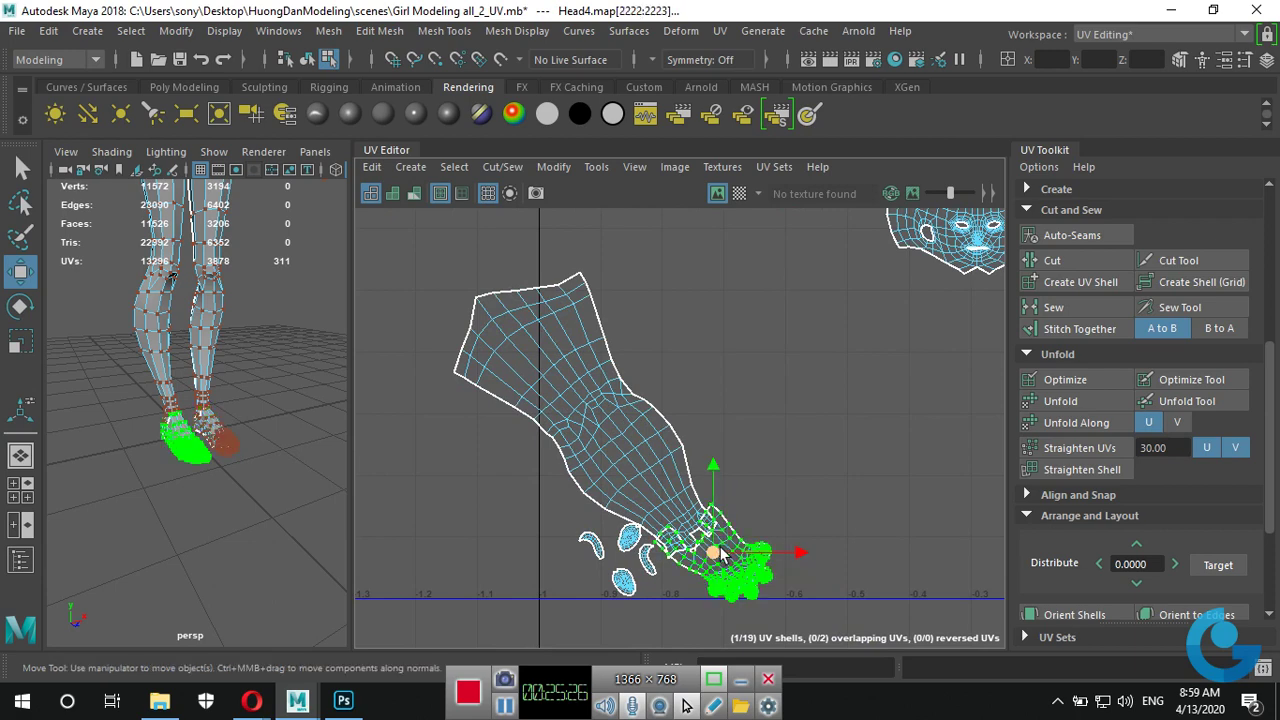
{"action": "left_click_drag", "start_coordinate": [728, 585], "coordinate": [778, 445]}
{"action": "middle_click_drag", "start_coordinate": [780, 456], "coordinate": [648, 570], "text": "alt"}
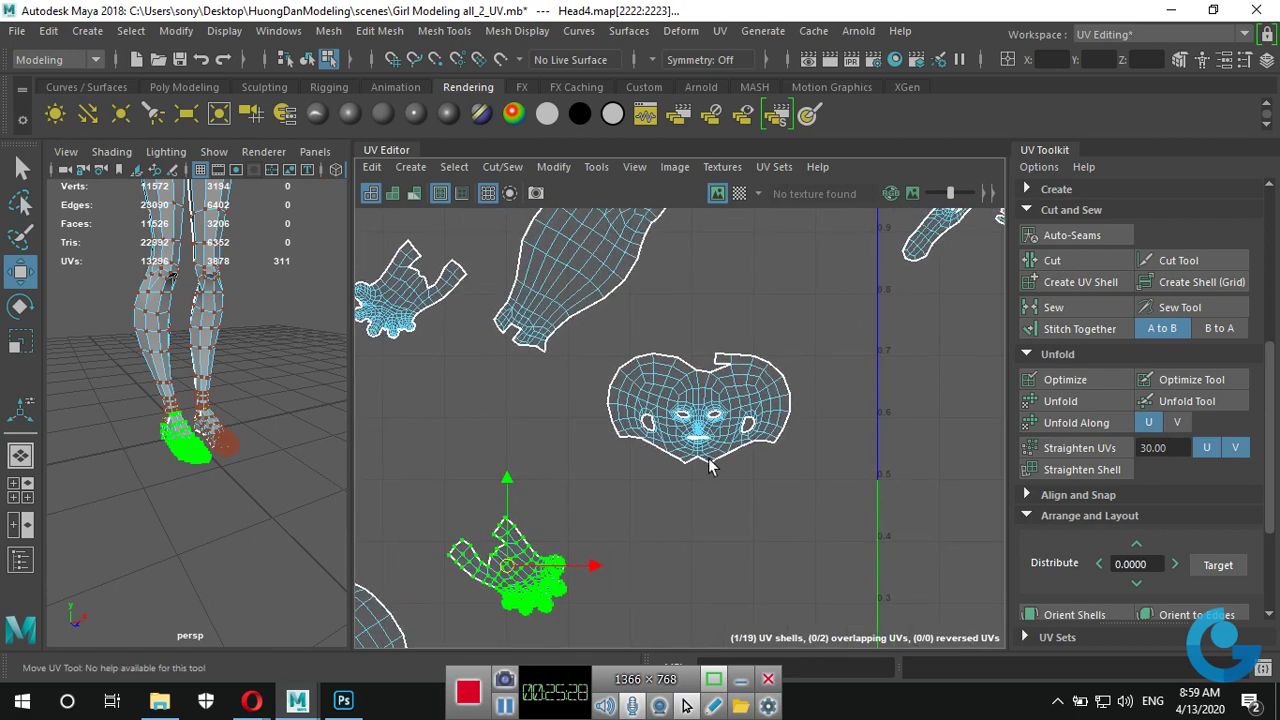
{"action": "scroll", "coordinate": [713, 462], "scroll_direction": "up", "scroll_amount": 3}
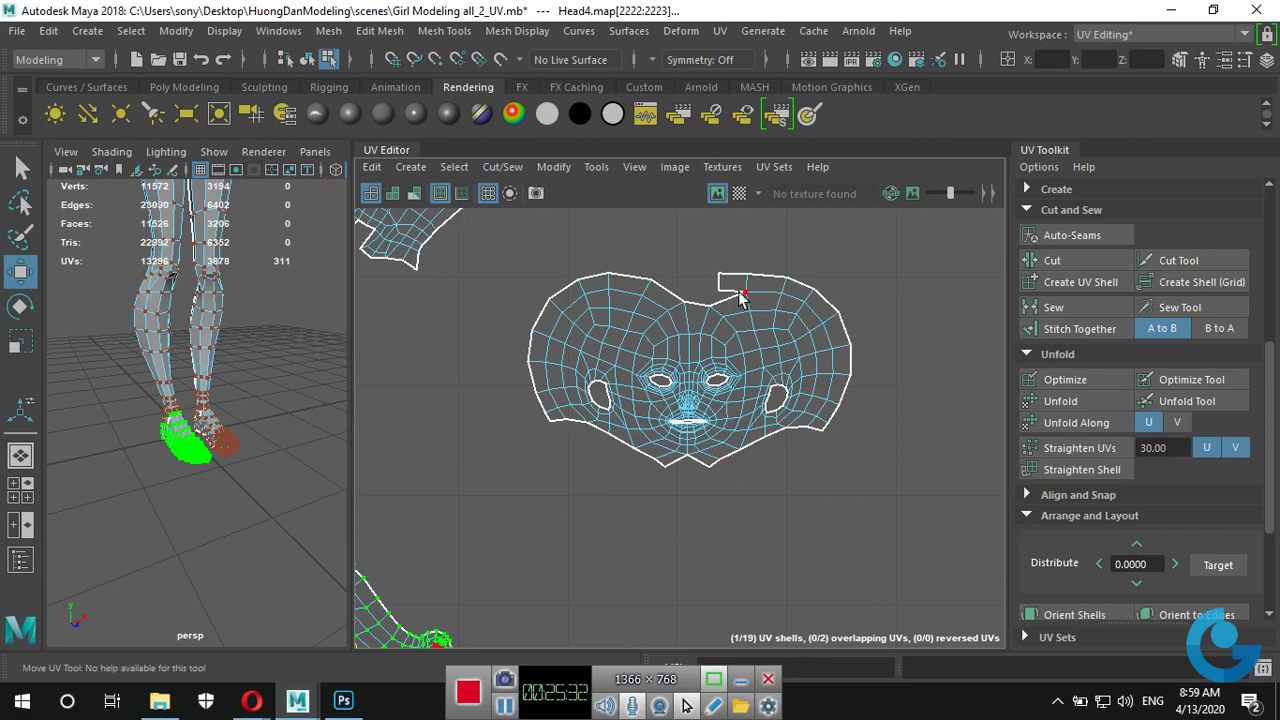
{"action": "right_click_drag", "start_coordinate": [733, 297], "coordinate": [727, 268]}
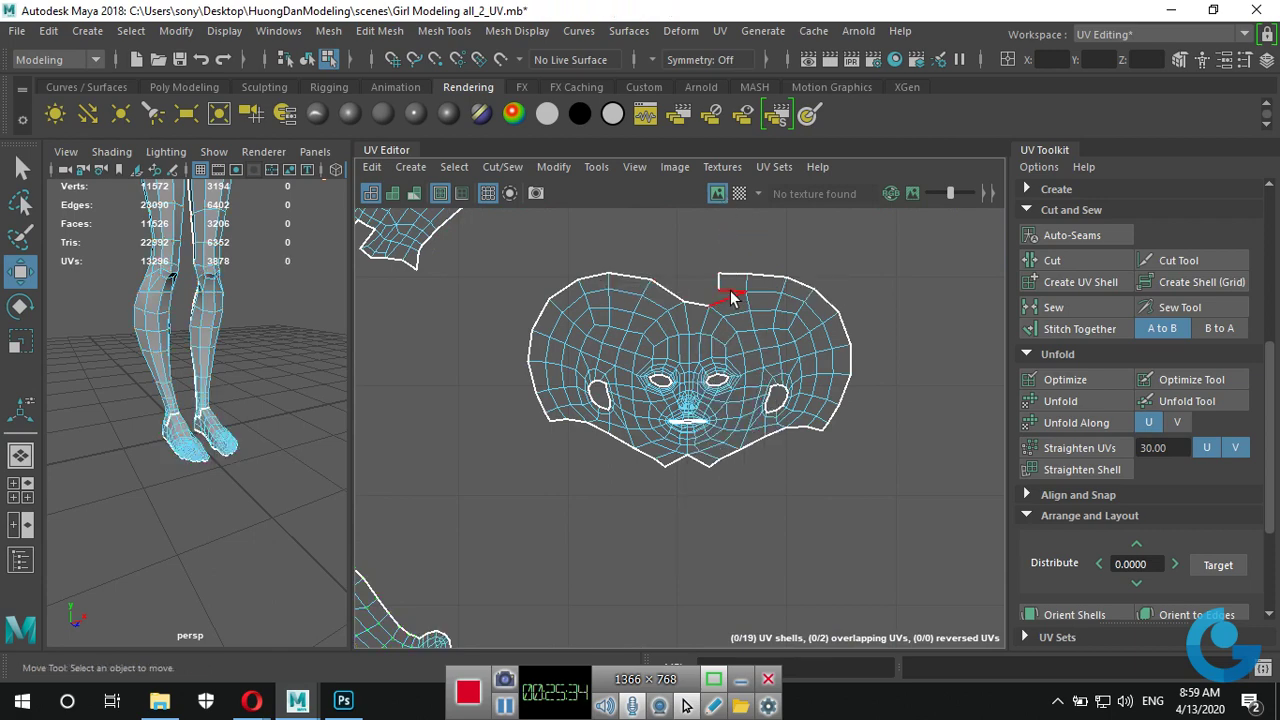
{"action": "left_click", "coordinate": [733, 297]}
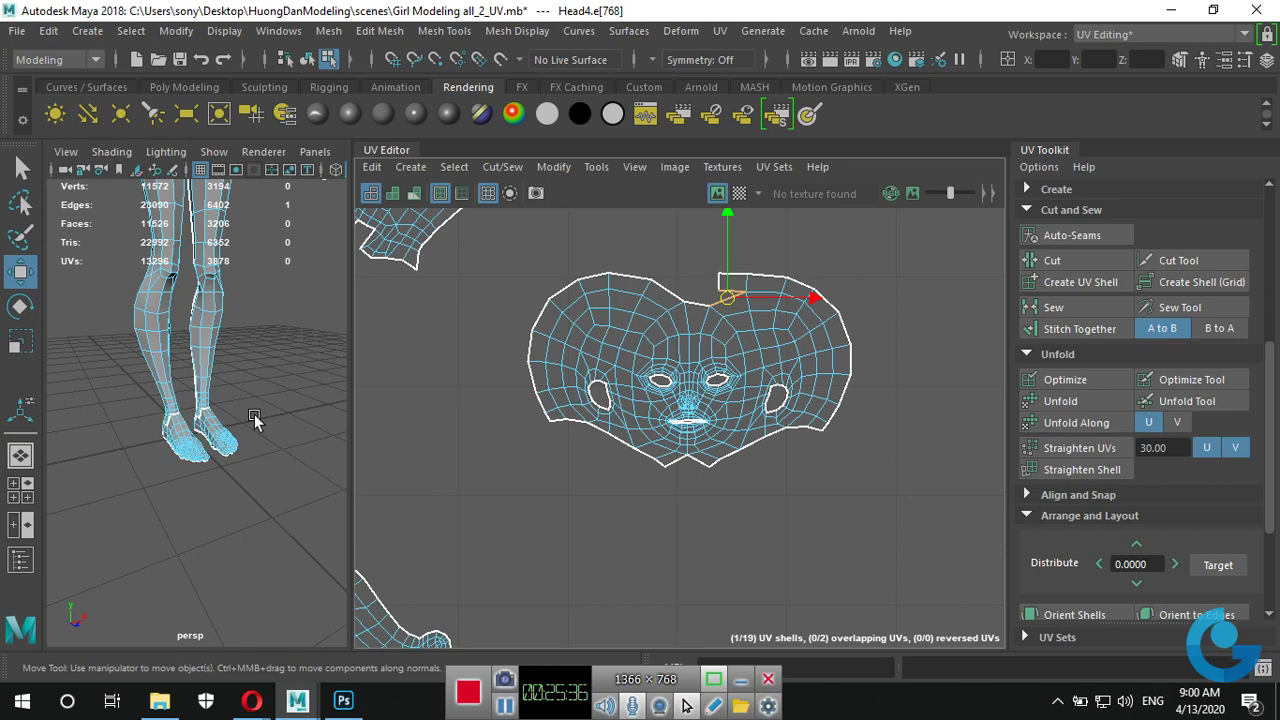
Frame the head and sew the selected notch edge into the face shell.
{"action": "key", "text": "f"}
{"action": "left_click_drag", "start_coordinate": [243, 428], "coordinate": [136, 479], "text": "alt"}
{"action": "scroll", "coordinate": [229, 451], "scroll_direction": "up", "scroll_amount": 3}
{"action": "scroll", "coordinate": [251, 451], "scroll_direction": "up", "scroll_amount": 3}
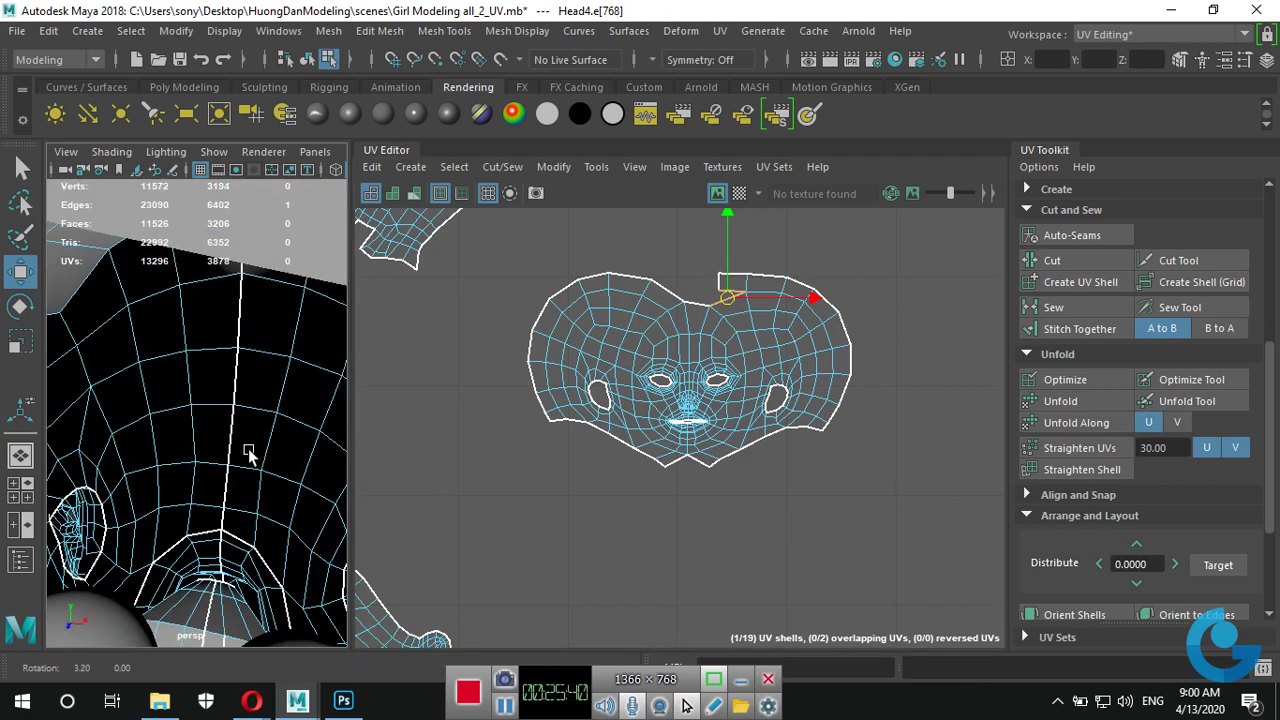
{"action": "scroll", "coordinate": [224, 449], "scroll_direction": "up", "scroll_amount": 5}
{"action": "scroll", "coordinate": [224, 449], "scroll_direction": "down", "scroll_amount": 5}
{"action": "left_click_drag", "start_coordinate": [224, 449], "coordinate": [200, 430], "text": "alt"}
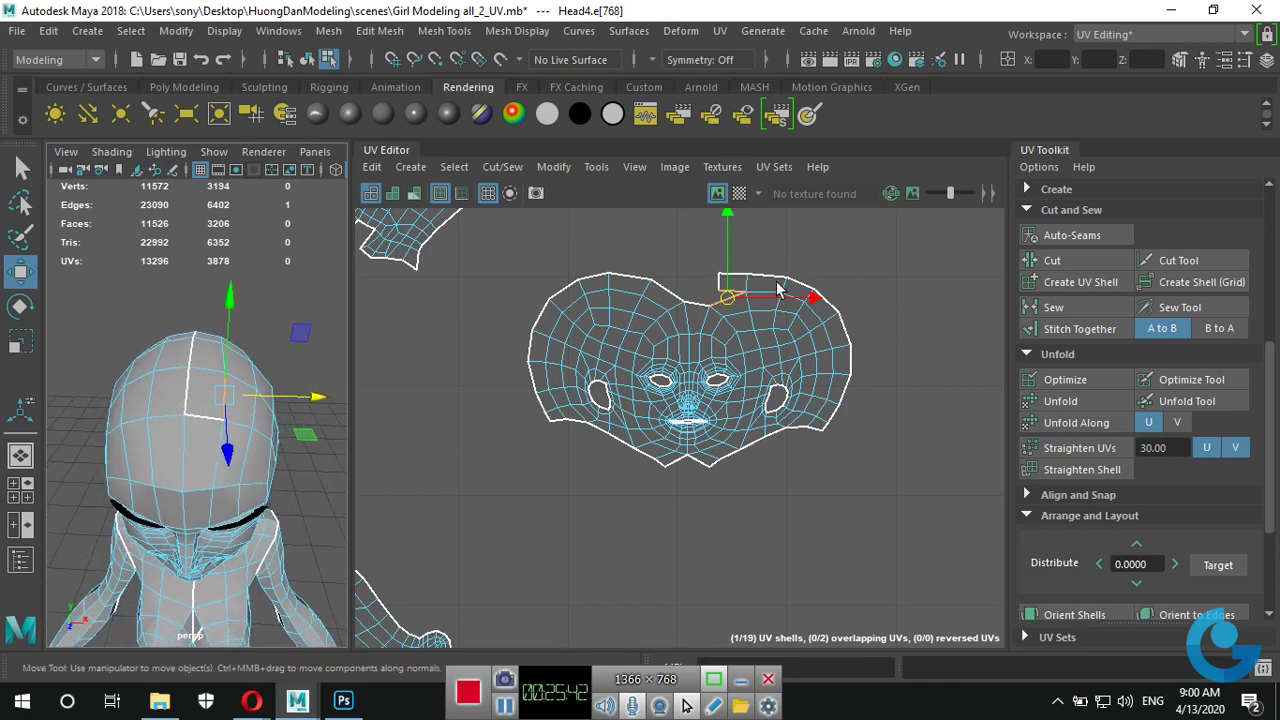
{"action": "left_click", "coordinate": [1063, 307]}
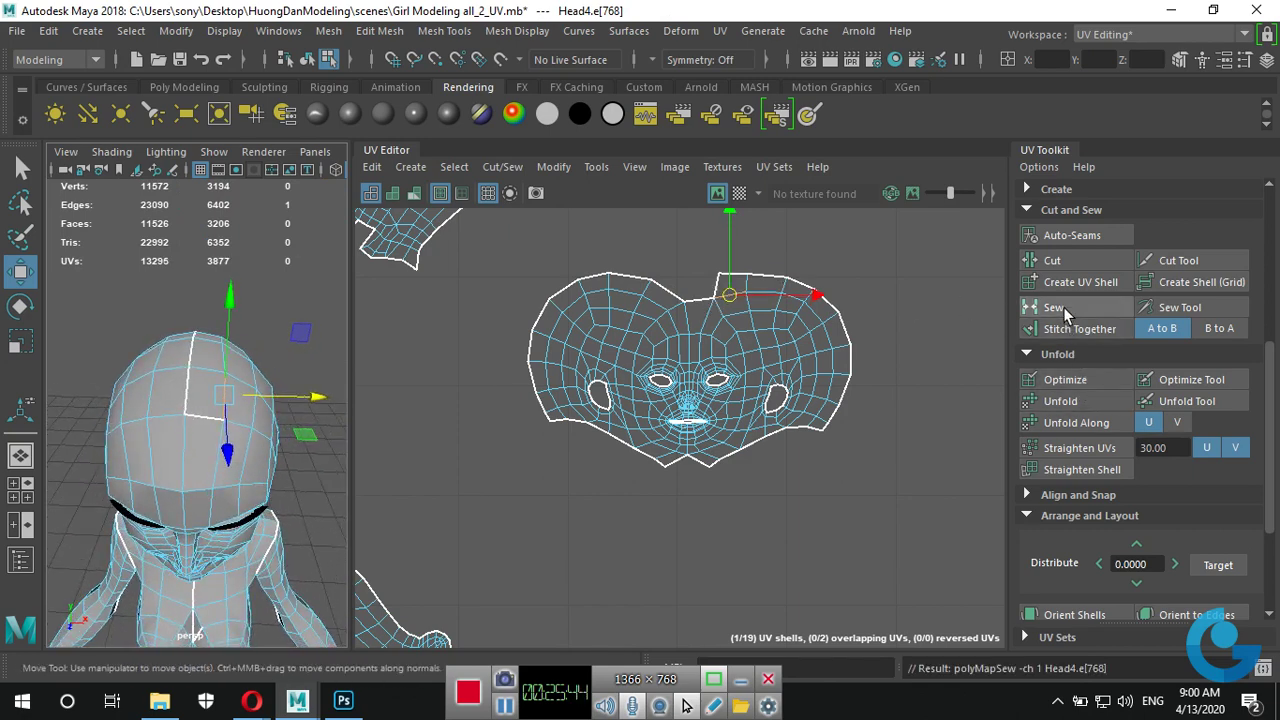
{"action": "scroll", "coordinate": [700, 365], "scroll_direction": "up", "scroll_amount": 2}
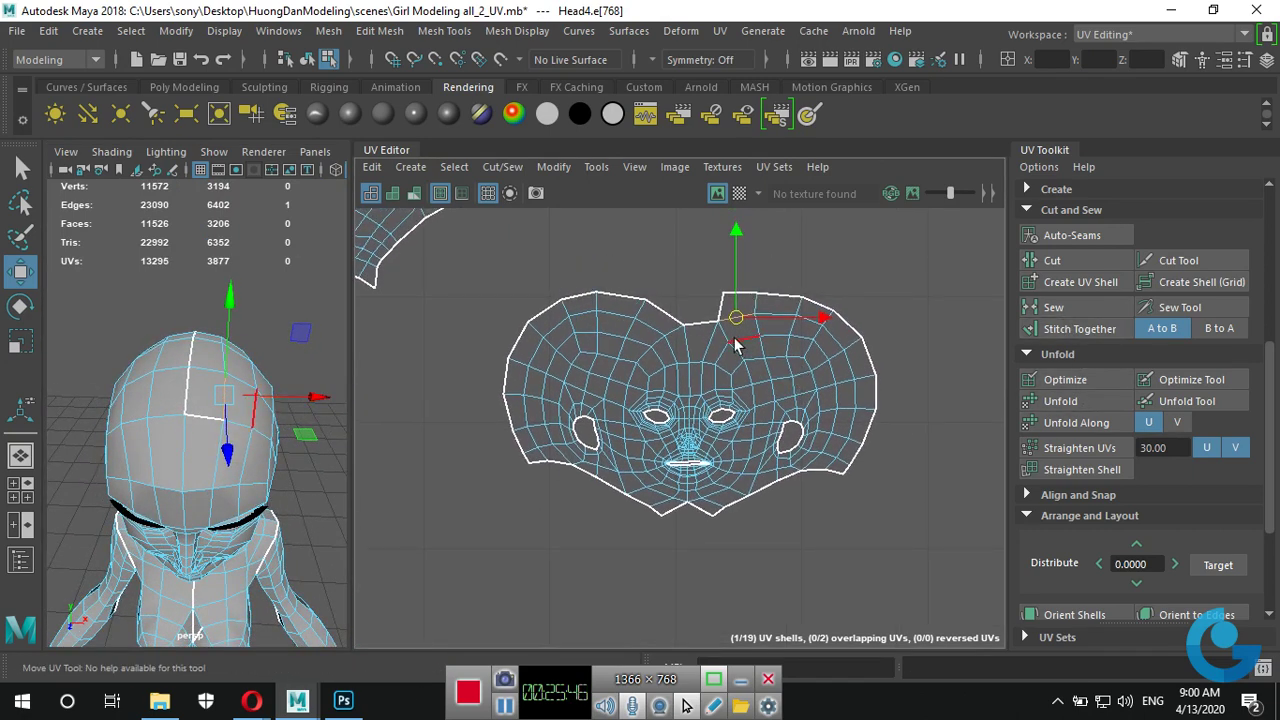
Select the next notch edge and widen the 3D view beside the UV Editor.
{"action": "left_click", "coordinate": [737, 294]}
{"action": "left_click_drag", "start_coordinate": [260, 480], "coordinate": [280, 465], "text": "alt"}
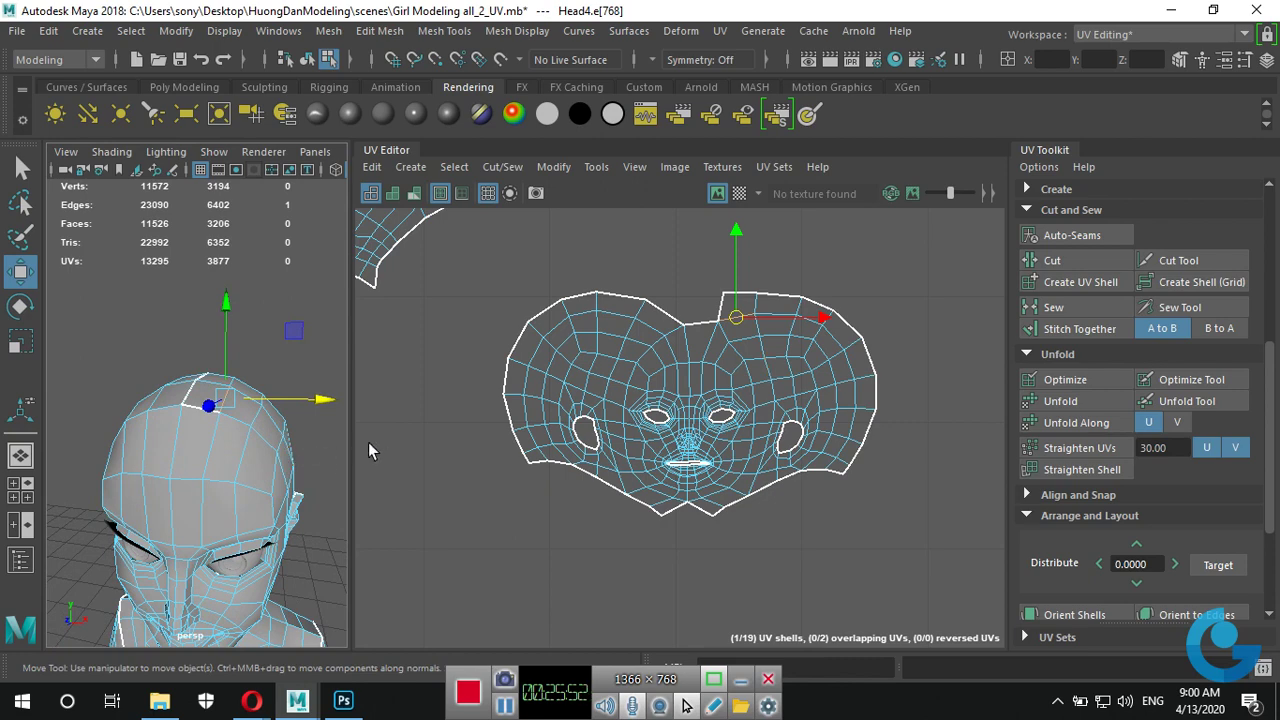
{"action": "left_click_drag", "start_coordinate": [358, 430], "coordinate": [805, 440]}
Select seam edges behind the ear and over the top of the head.
{"action": "scroll", "coordinate": [660, 480], "scroll_direction": "up", "scroll_amount": 3}
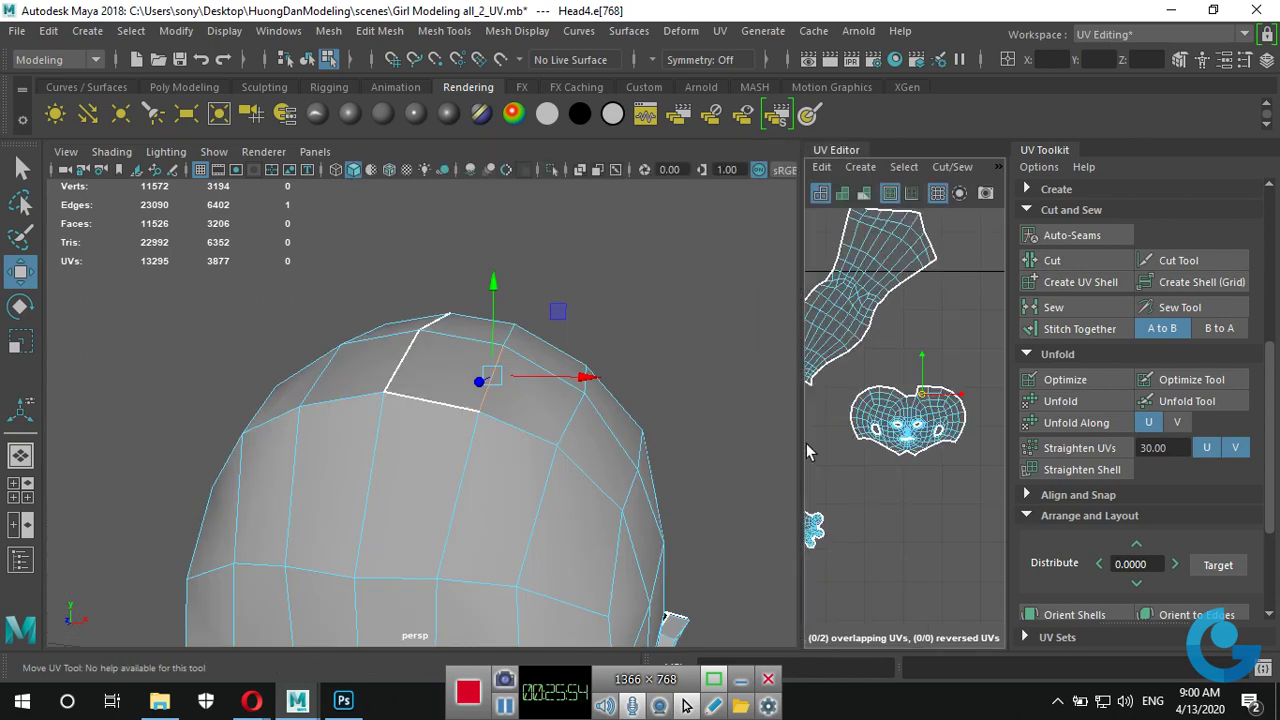
{"action": "scroll", "coordinate": [660, 480], "scroll_direction": "down", "scroll_amount": 3}
{"action": "left_click_drag", "start_coordinate": [580, 363], "coordinate": [440, 372], "text": "alt"}
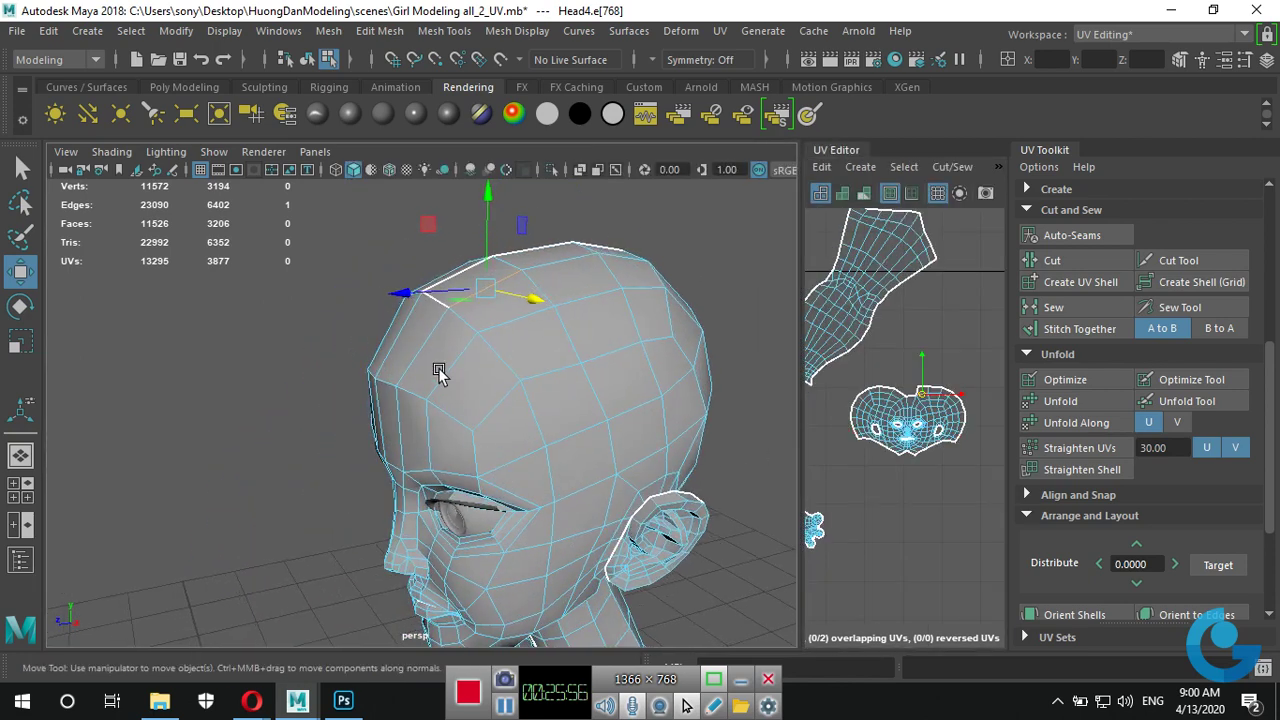
{"action": "mouse_move", "coordinate": [557, 420]}
{"action": "left_mouse_down", "text": "alt"}
{"action": "mouse_move", "coordinate": [540, 385]}
{"action": "mouse_move", "coordinate": [503, 378]}
{"action": "left_mouse_up", "text": "alt"}
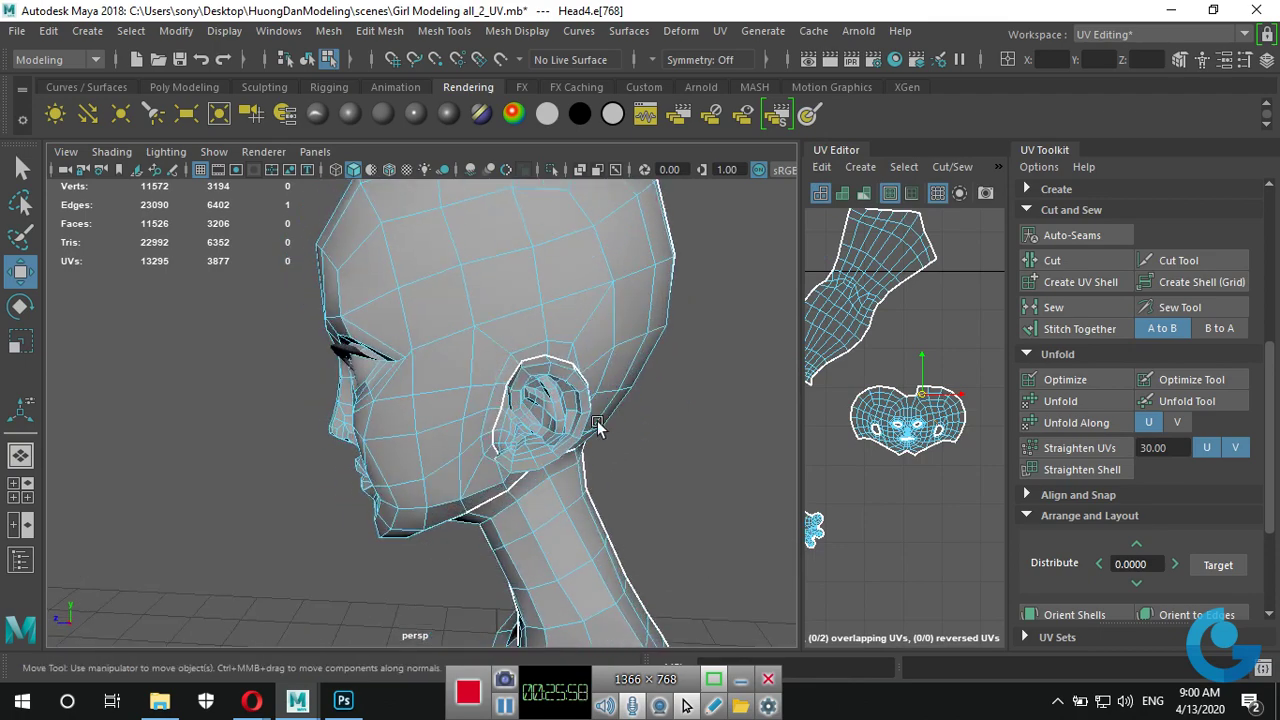
{"action": "mouse_move", "coordinate": [597, 425]}
{"action": "left_mouse_down", "text": "alt"}
{"action": "mouse_move", "coordinate": [557, 448]}
{"action": "mouse_move", "coordinate": [552, 420]}
{"action": "mouse_move", "coordinate": [531, 446]}
{"action": "mouse_move", "coordinate": [434, 449]}
{"action": "mouse_move", "coordinate": [652, 437]}
{"action": "mouse_move", "coordinate": [677, 449]}
{"action": "mouse_move", "coordinate": [580, 380]}
{"action": "mouse_move", "coordinate": [597, 323]}
{"action": "mouse_move", "coordinate": [686, 334]}
{"action": "mouse_move", "coordinate": [345, 215]}
{"action": "mouse_move", "coordinate": [432, 300]}
{"action": "left_mouse_up", "text": "alt"}
{"action": "left_click", "coordinate": [549, 383]}
{"action": "left_click", "coordinate": [345, 215]}
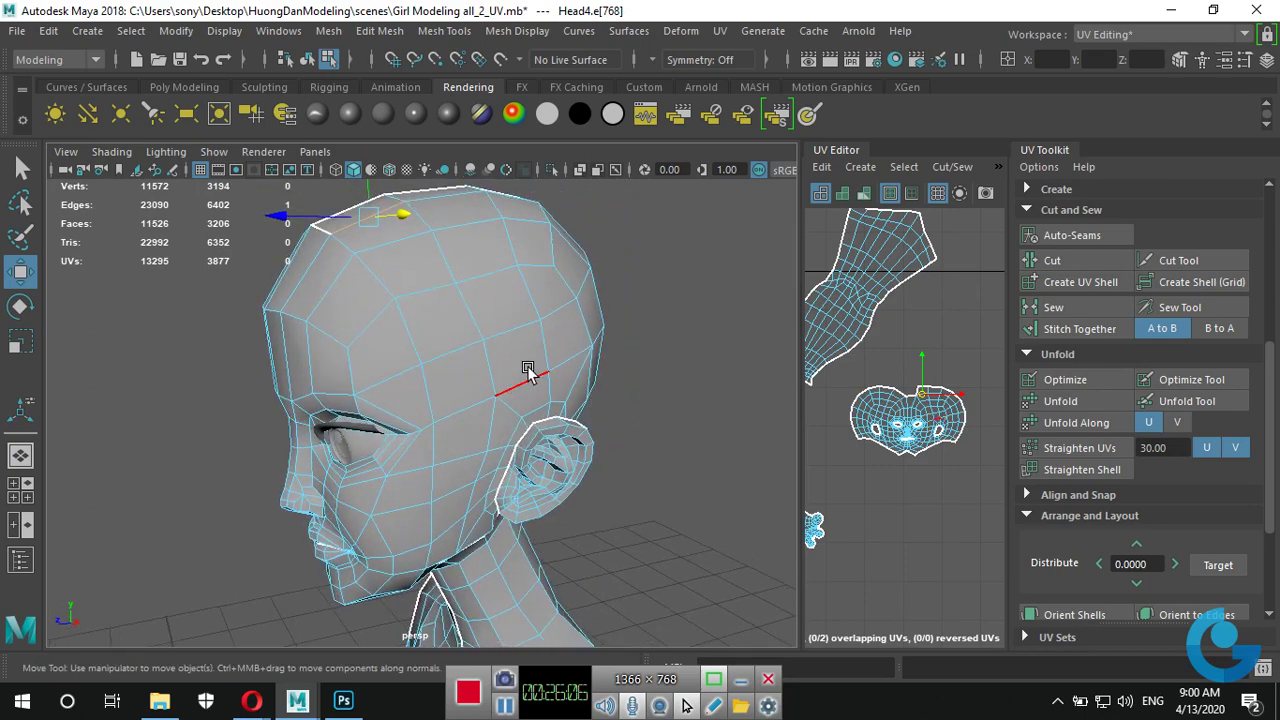
Orbit around the head to check the seam, then widen the UV Editor panel.
{"action": "mouse_move", "coordinate": [603, 355]}
{"action": "left_mouse_down", "text": "alt"}
{"action": "mouse_move", "coordinate": [585, 305]}
{"action": "mouse_move", "coordinate": [597, 428]}
{"action": "mouse_move", "coordinate": [398, 303]}
{"action": "left_mouse_up", "text": "alt"}
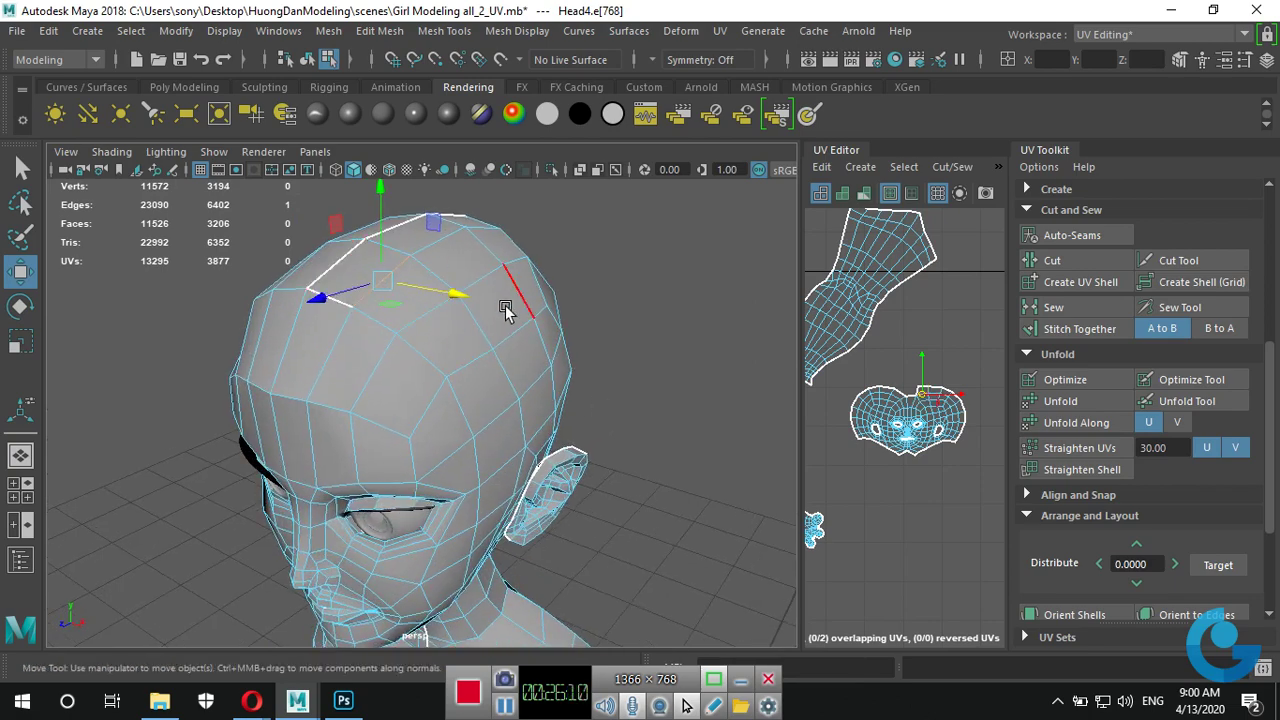
{"action": "mouse_move", "coordinate": [505, 312]}
{"action": "left_mouse_down", "text": "alt"}
{"action": "mouse_move", "coordinate": [469, 357]}
{"action": "mouse_move", "coordinate": [503, 286]}
{"action": "mouse_move", "coordinate": [503, 363]}
{"action": "mouse_move", "coordinate": [409, 391]}
{"action": "mouse_move", "coordinate": [498, 355]}
{"action": "left_mouse_up", "text": "alt"}
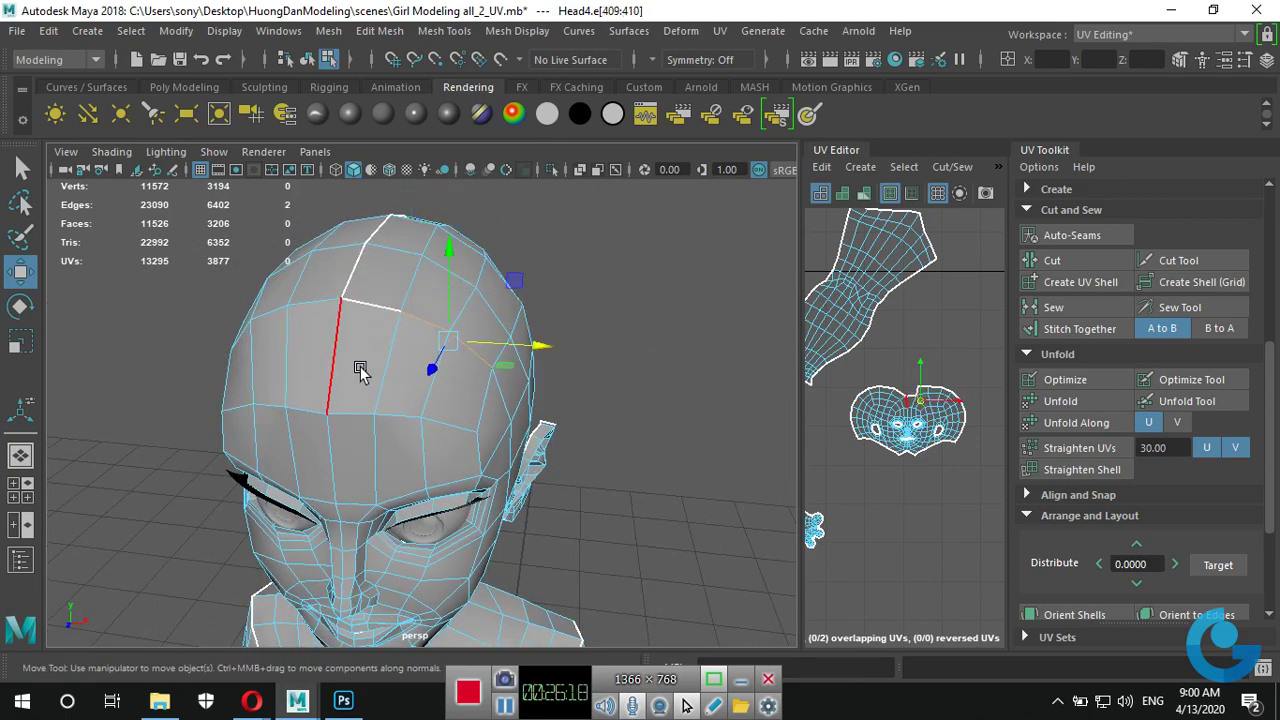
{"action": "key", "text": "super"}
{"action": "key", "text": "super"}
{"action": "left_click_drag", "start_coordinate": [419, 358], "coordinate": [487, 362], "text": "alt"}
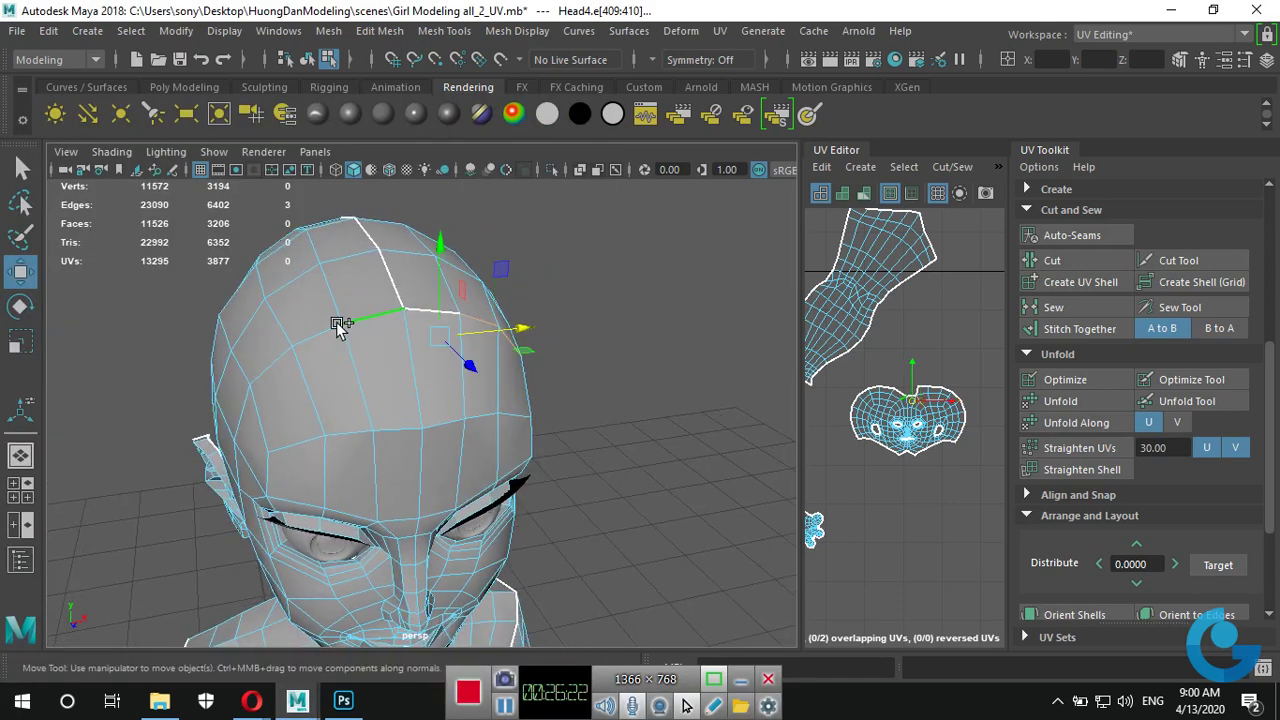
{"action": "left_click_drag", "start_coordinate": [279, 362], "coordinate": [421, 372], "text": "alt"}
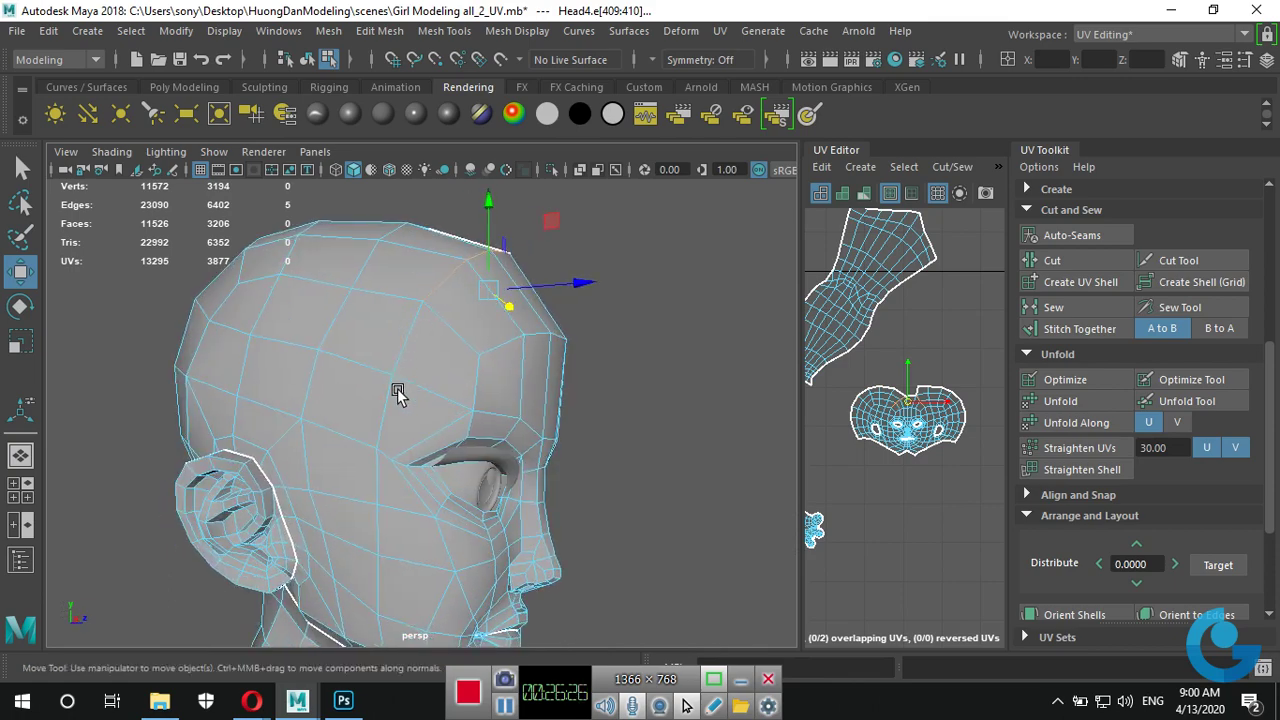
{"action": "mouse_move", "coordinate": [404, 367]}
{"action": "left_mouse_down", "text": "alt"}
{"action": "mouse_move", "coordinate": [463, 401]}
{"action": "mouse_move", "coordinate": [587, 359]}
{"action": "mouse_move", "coordinate": [571, 329]}
{"action": "mouse_move", "coordinate": [514, 371]}
{"action": "mouse_move", "coordinate": [551, 395]}
{"action": "mouse_move", "coordinate": [500, 457]}
{"action": "mouse_move", "coordinate": [391, 480]}
{"action": "mouse_move", "coordinate": [423, 457]}
{"action": "mouse_move", "coordinate": [437, 420]}
{"action": "mouse_move", "coordinate": [463, 445]}
{"action": "left_mouse_up", "text": "alt"}
{"action": "mouse_move", "coordinate": [325, 362]}
{"action": "left_mouse_down", "text": "alt"}
{"action": "mouse_move", "coordinate": [551, 434]}
{"action": "mouse_move", "coordinate": [457, 477]}
{"action": "mouse_move", "coordinate": [493, 418]}
{"action": "mouse_move", "coordinate": [445, 392]}
{"action": "left_mouse_up", "text": "alt"}
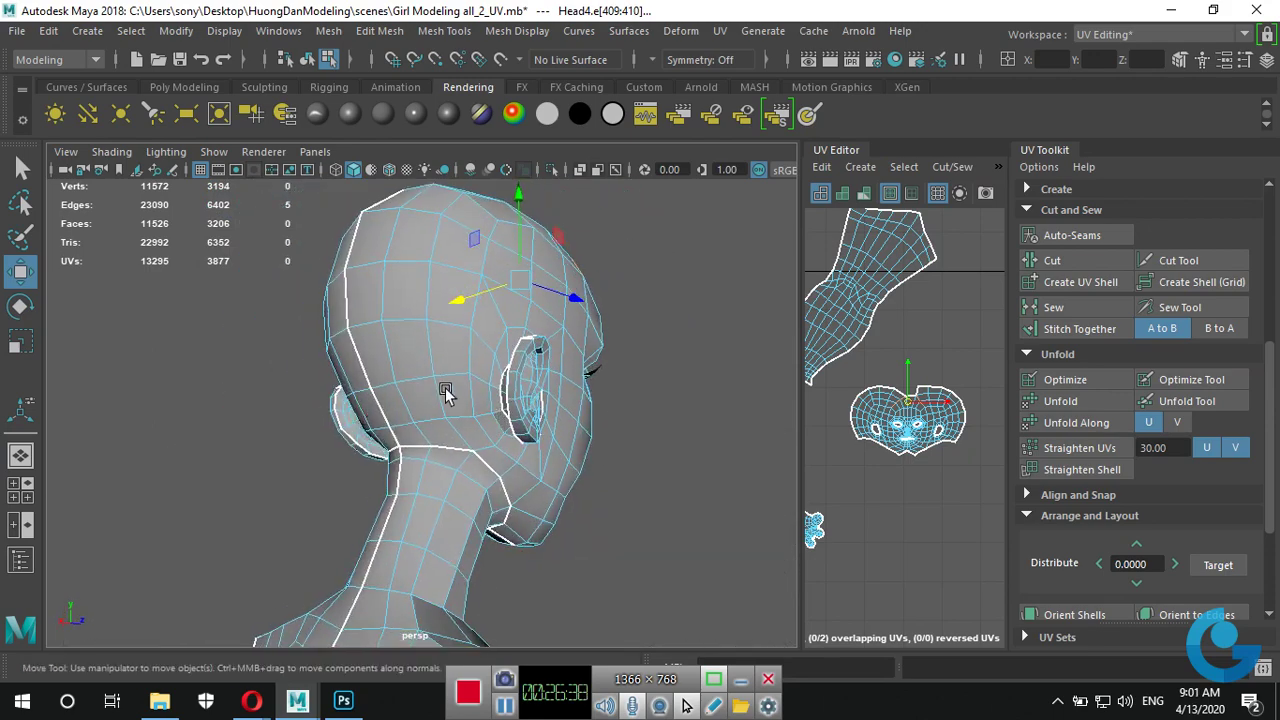
{"action": "left_click_drag", "start_coordinate": [561, 438], "coordinate": [528, 419], "text": "alt"}
{"action": "left_click_drag", "start_coordinate": [558, 425], "coordinate": [334, 388], "text": "alt"}
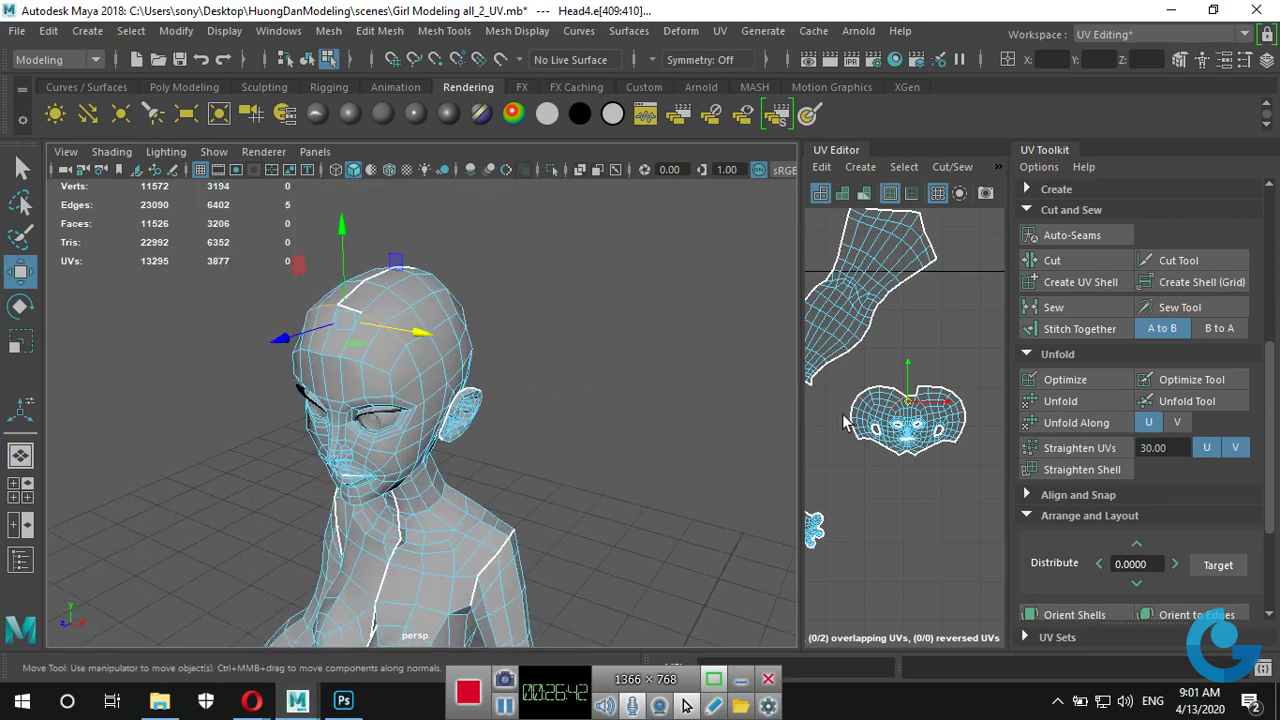
{"action": "left_click_drag", "start_coordinate": [805, 378], "coordinate": [474, 380]}
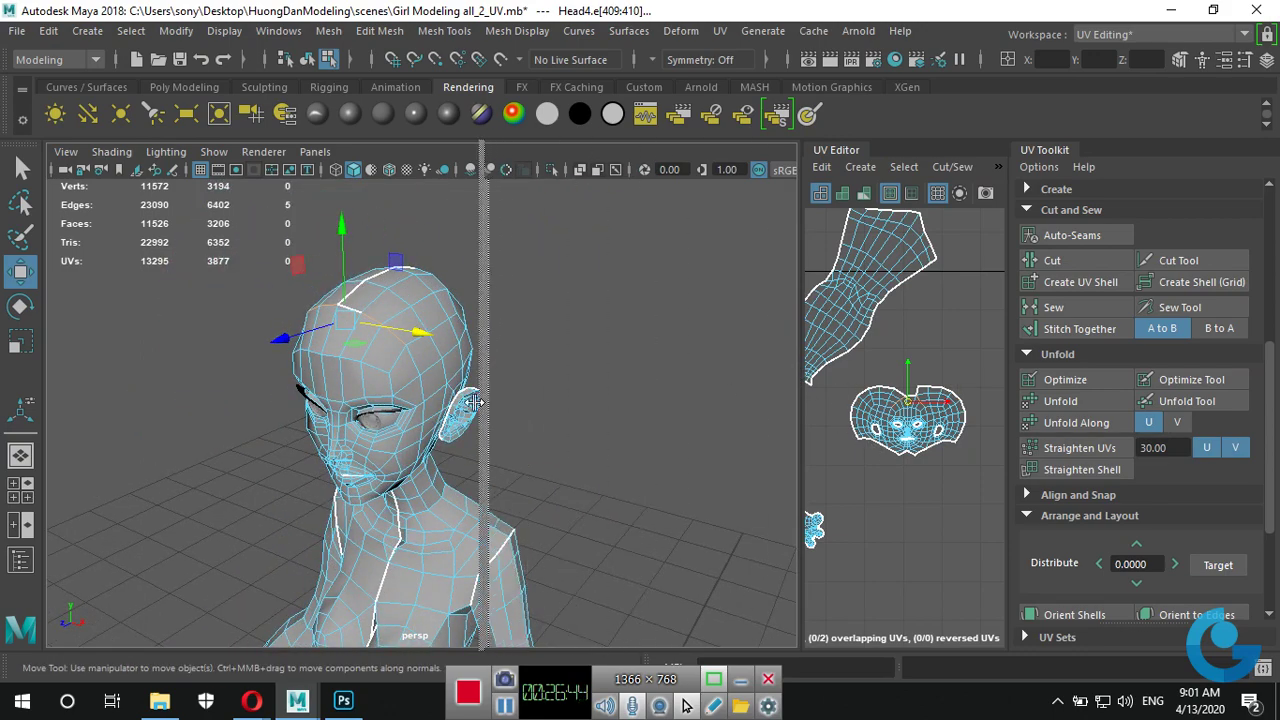
Cut the head UVs along the selected edges, then select and unfold the face shell.
{"action": "scroll", "coordinate": [900, 330], "scroll_direction": "up", "scroll_amount": 2}
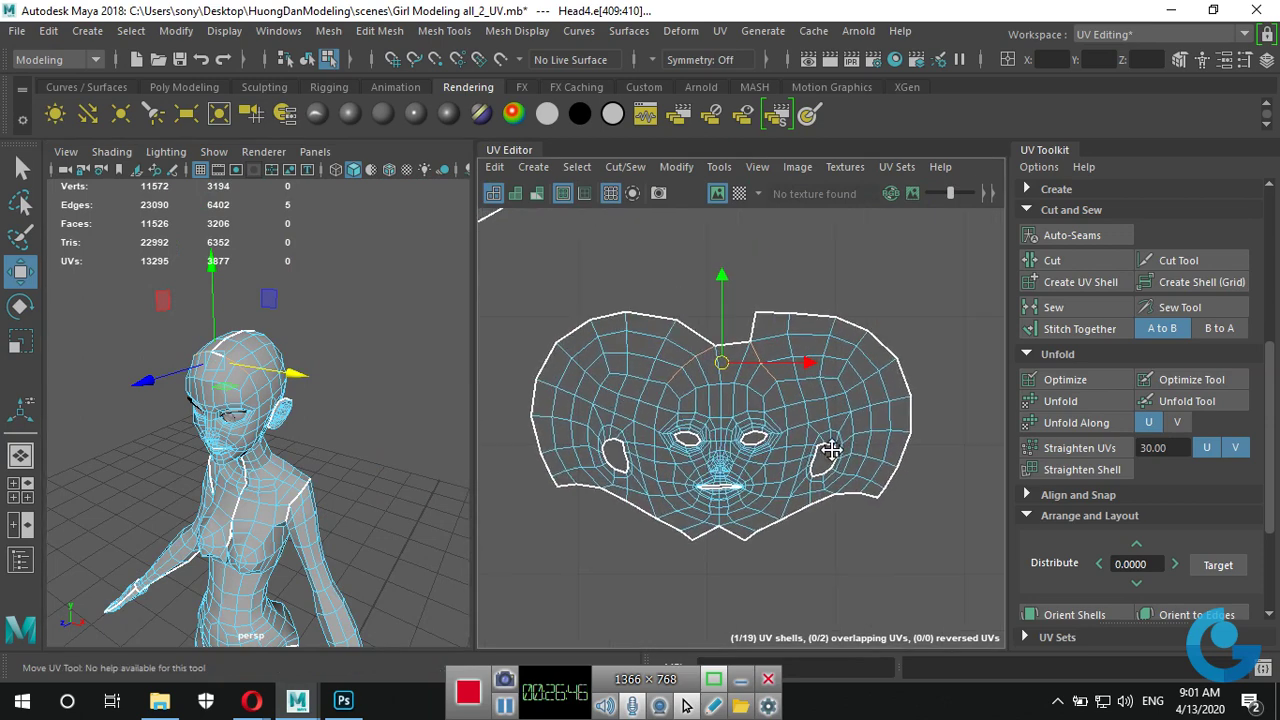
{"action": "right_click", "coordinate": [820, 413]}
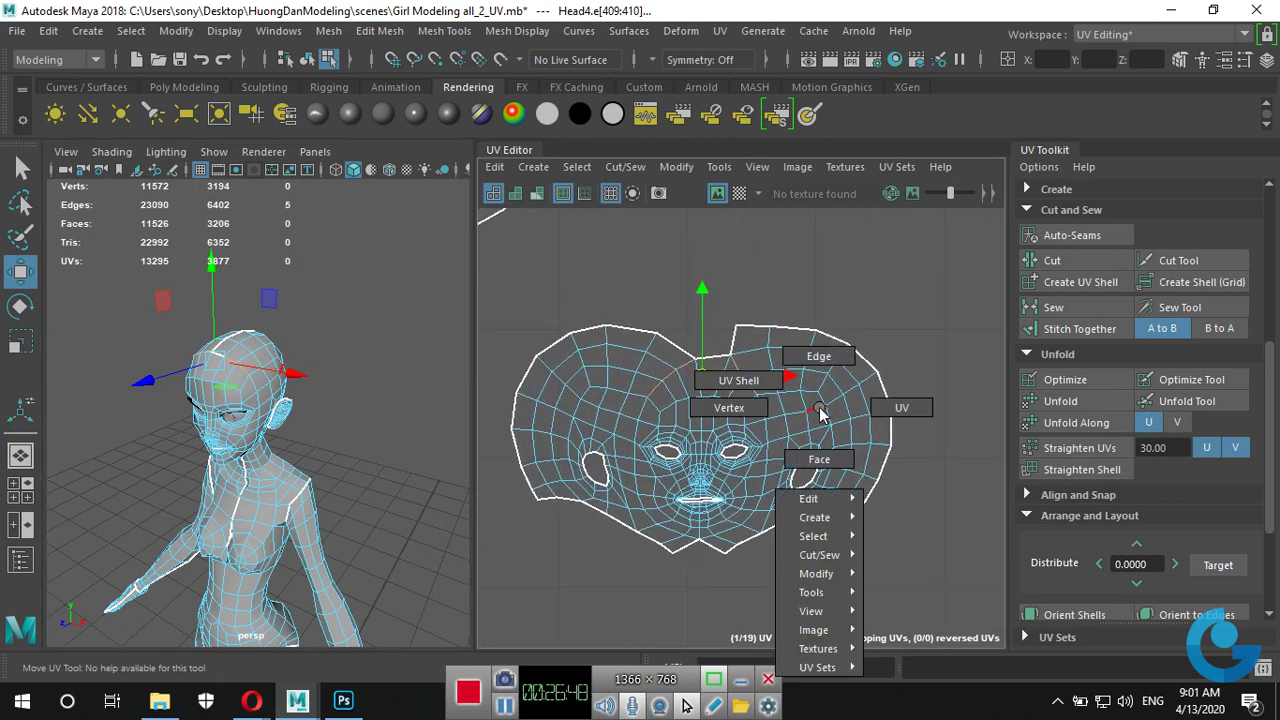
{"action": "left_click", "coordinate": [1068, 262]}
{"action": "right_click", "coordinate": [730, 437]}
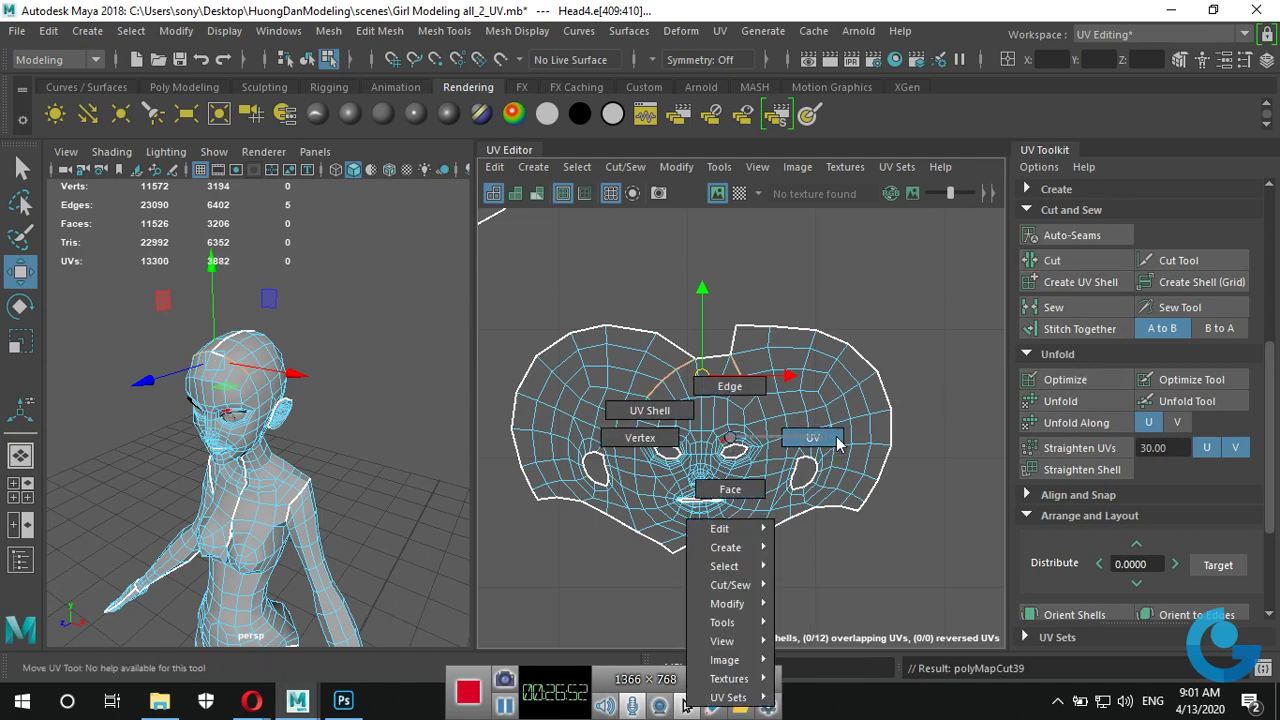
{"action": "left_click_drag", "start_coordinate": [511, 275], "coordinate": [913, 570]}
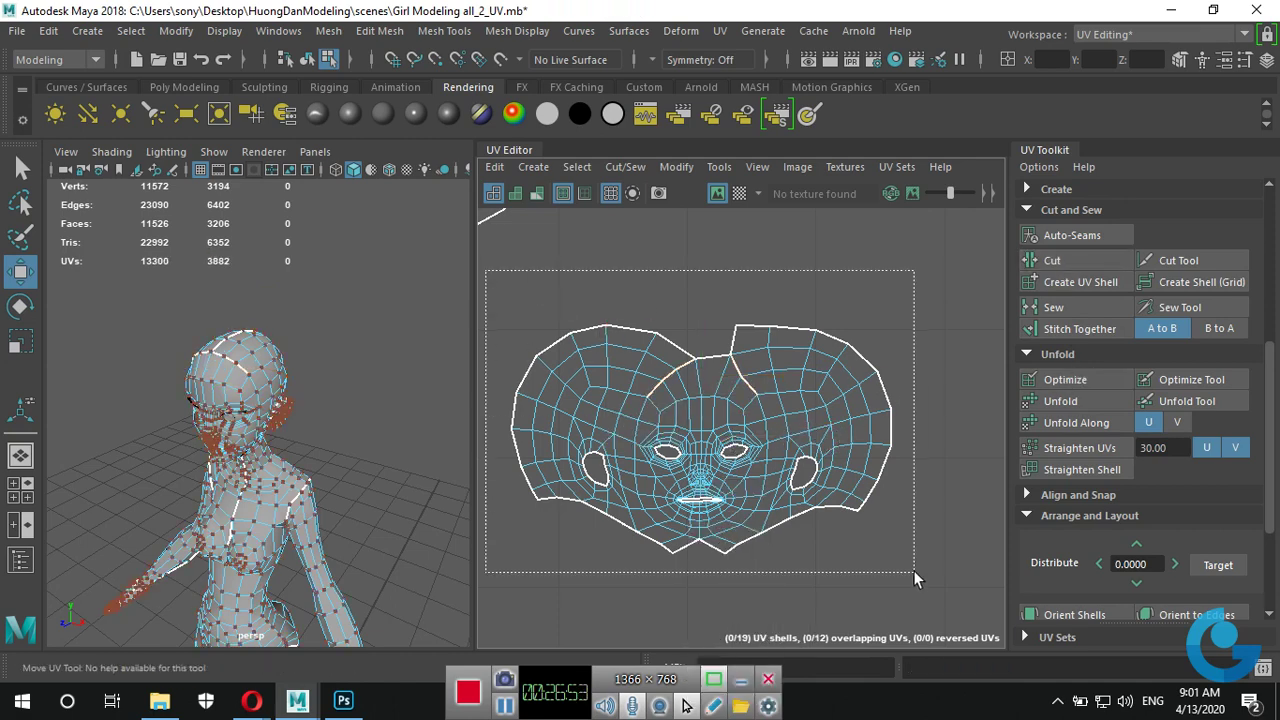
{"action": "left_click", "coordinate": [1087, 398]}
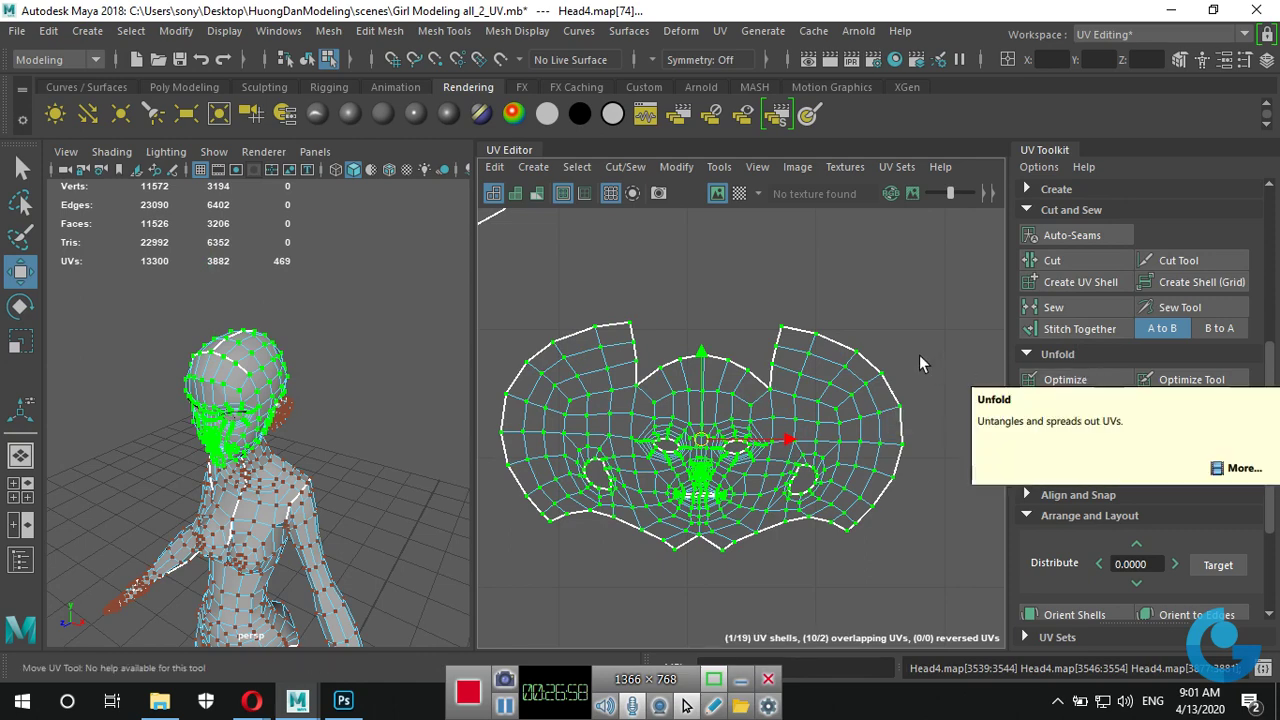
{"action": "left_click", "coordinate": [842, 304]}
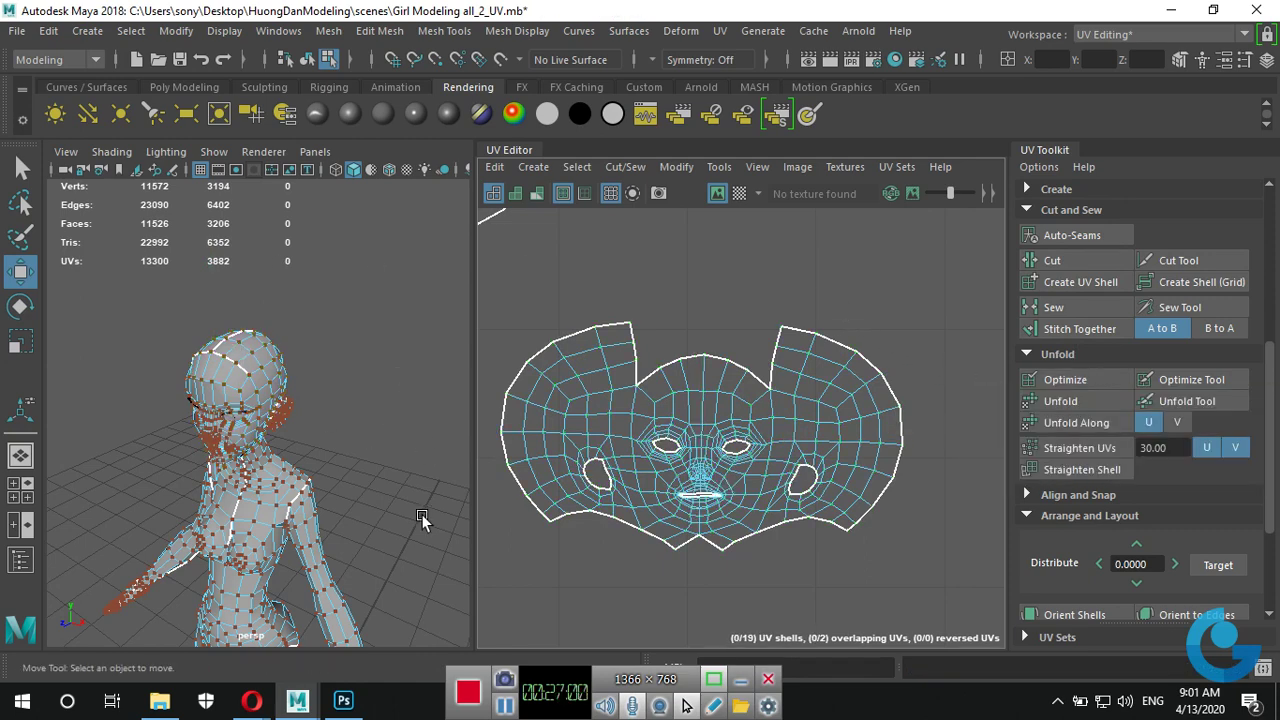
{"action": "scroll", "coordinate": [402, 519], "scroll_direction": "up", "scroll_amount": 5}
{"action": "left_click_drag", "start_coordinate": [402, 519], "coordinate": [284, 342], "text": "alt"}
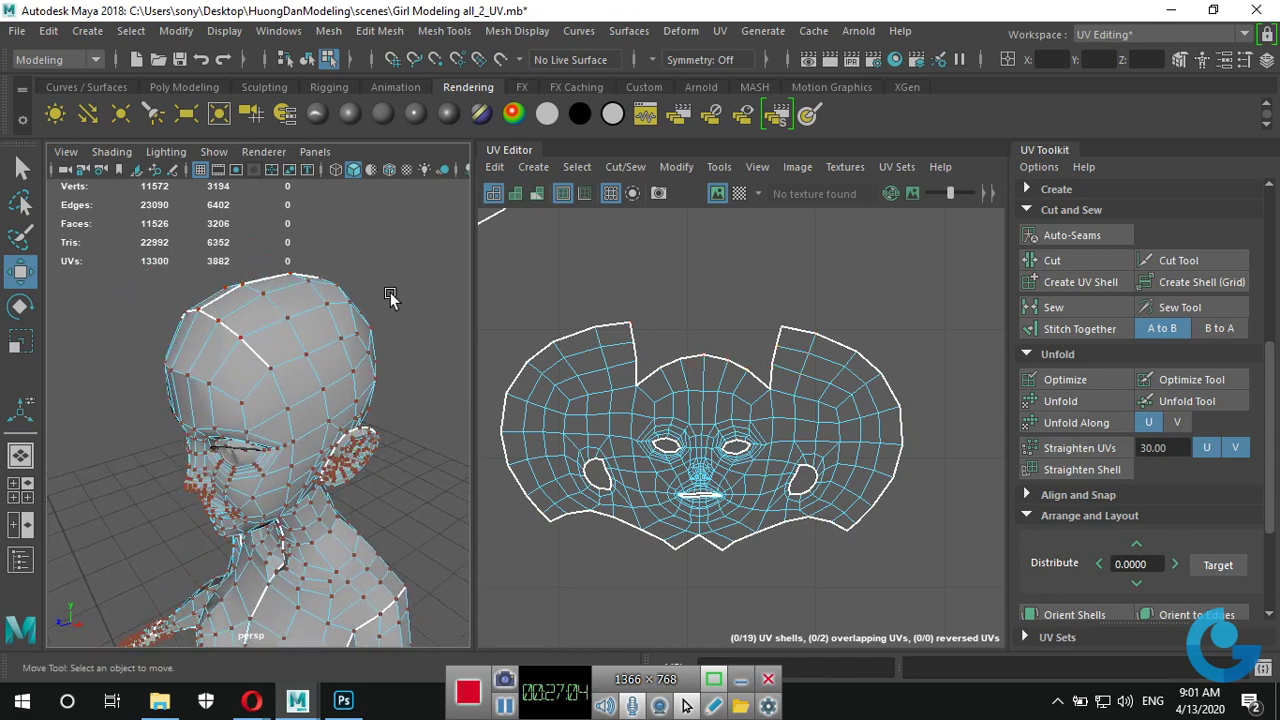
{"action": "middle_click_drag", "start_coordinate": [725, 452], "coordinate": [767, 393], "text": "alt"}
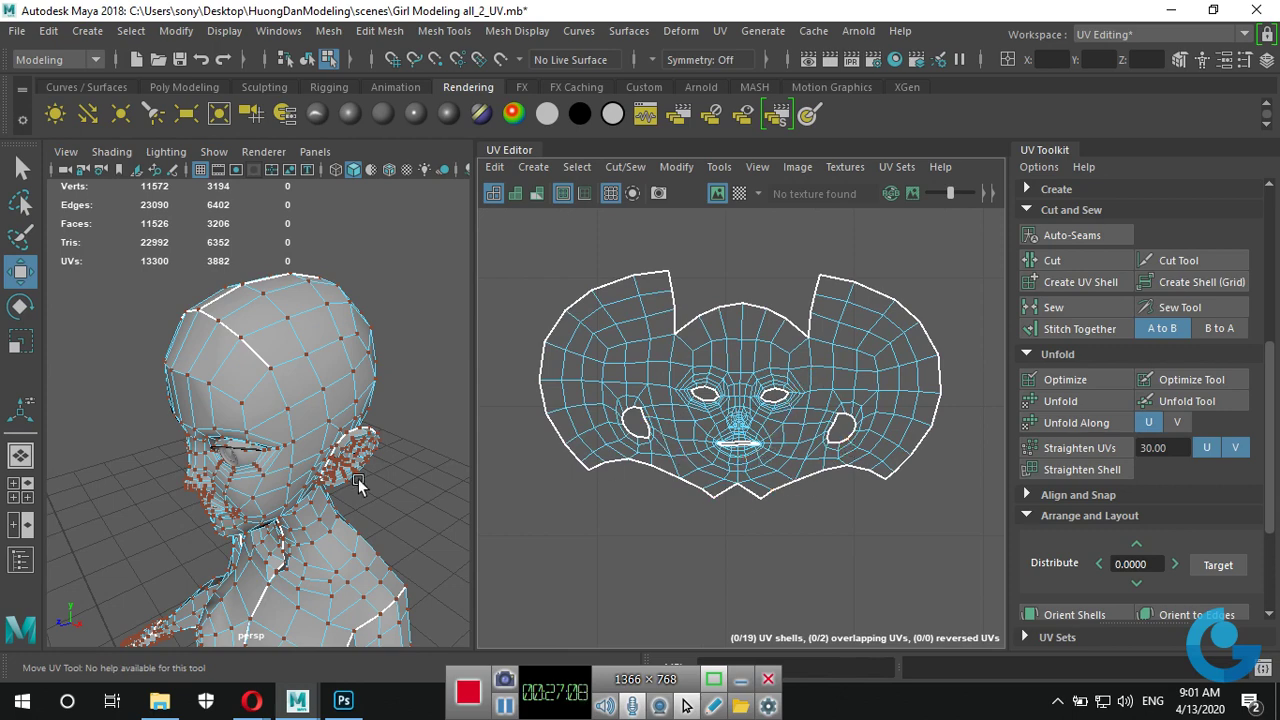
{"action": "left_click_drag", "start_coordinate": [298, 500], "coordinate": [248, 538], "text": "alt"}
{"action": "left_click", "coordinate": [307, 500]}
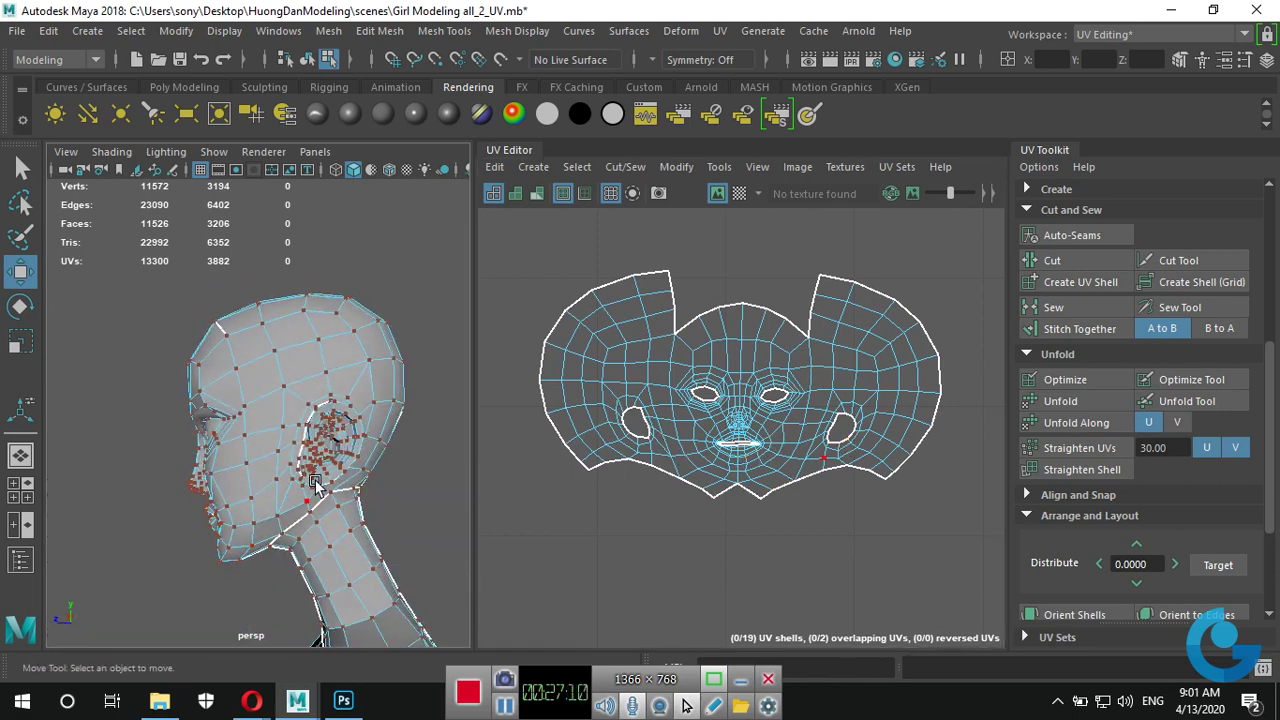
{"action": "left_click_drag", "start_coordinate": [313, 483], "coordinate": [403, 428], "text": "alt"}
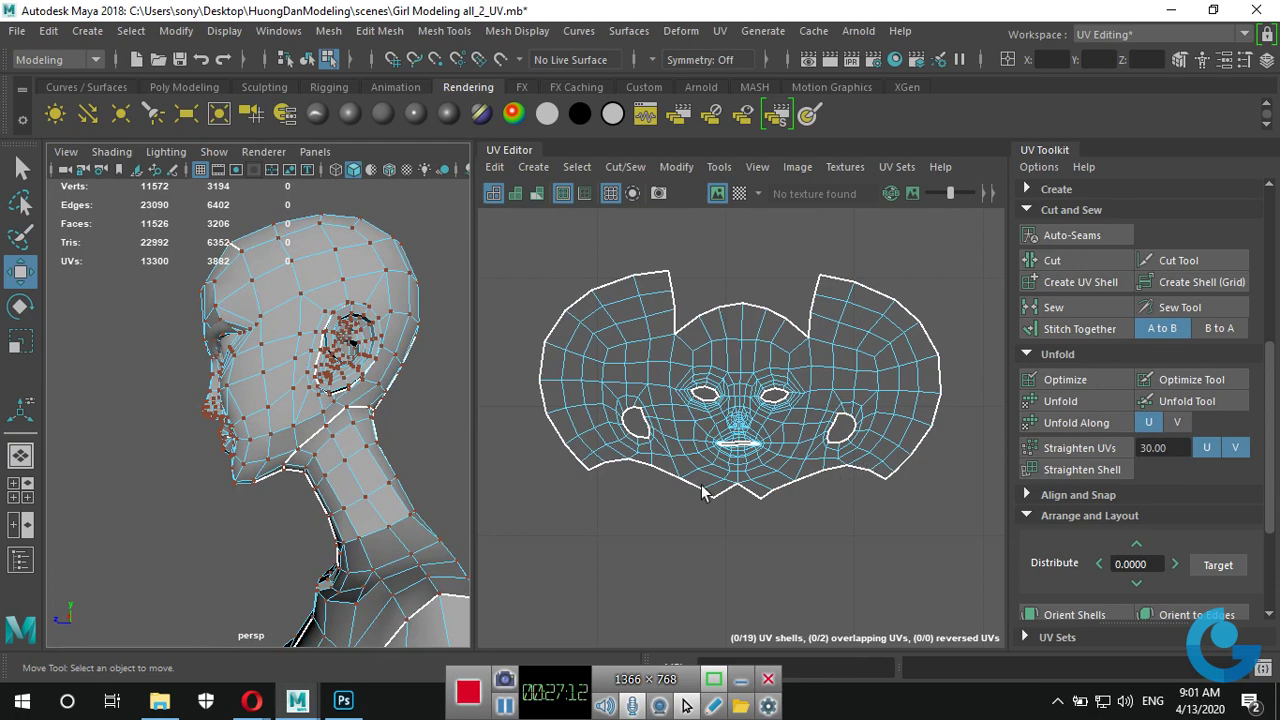
{"action": "mouse_move", "coordinate": [336, 464]}
{"action": "left_mouse_down", "text": "alt"}
{"action": "mouse_move", "coordinate": [205, 477]}
{"action": "mouse_move", "coordinate": [280, 500]}
{"action": "mouse_move", "coordinate": [291, 491]}
{"action": "mouse_move", "coordinate": [248, 512]}
{"action": "mouse_move", "coordinate": [258, 507]}
{"action": "left_mouse_up", "text": "alt"}
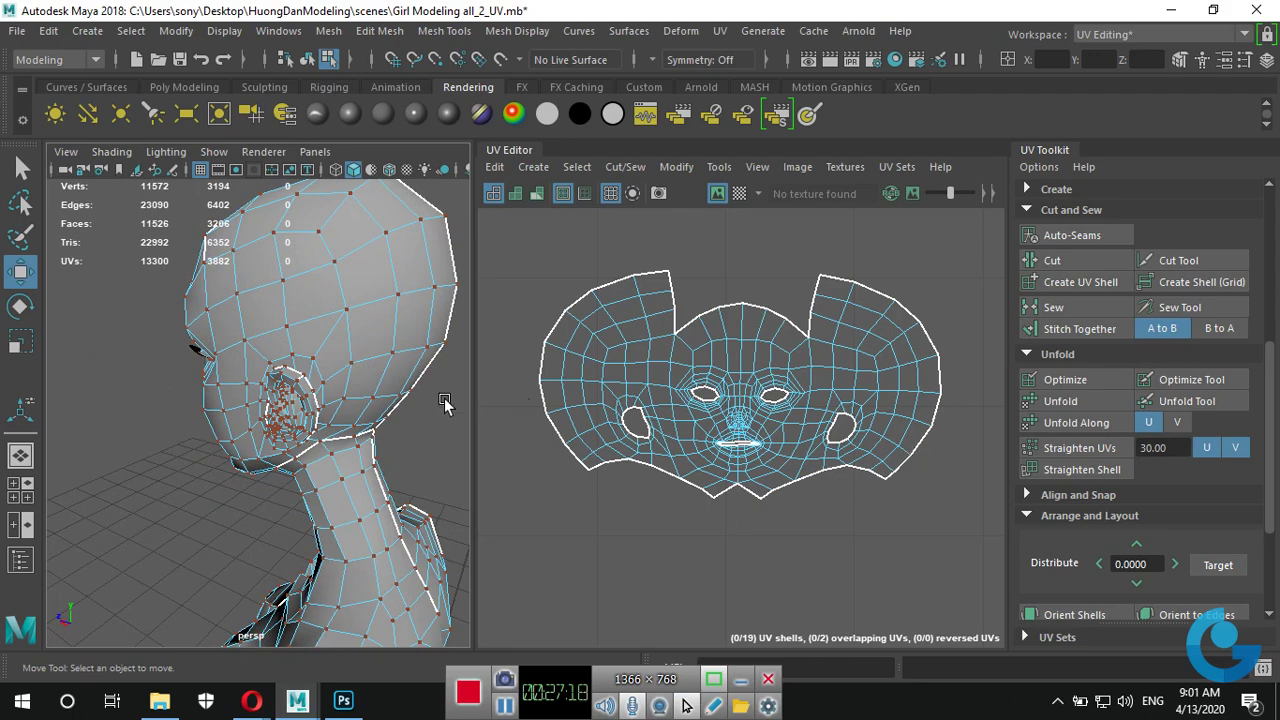
{"action": "mouse_move", "coordinate": [445, 402]}
{"action": "left_mouse_down", "text": "alt"}
{"action": "mouse_move", "coordinate": [380, 318]}
{"action": "mouse_move", "coordinate": [265, 305]}
{"action": "left_mouse_up", "text": "alt"}
{"action": "left_click", "coordinate": [390, 303]}
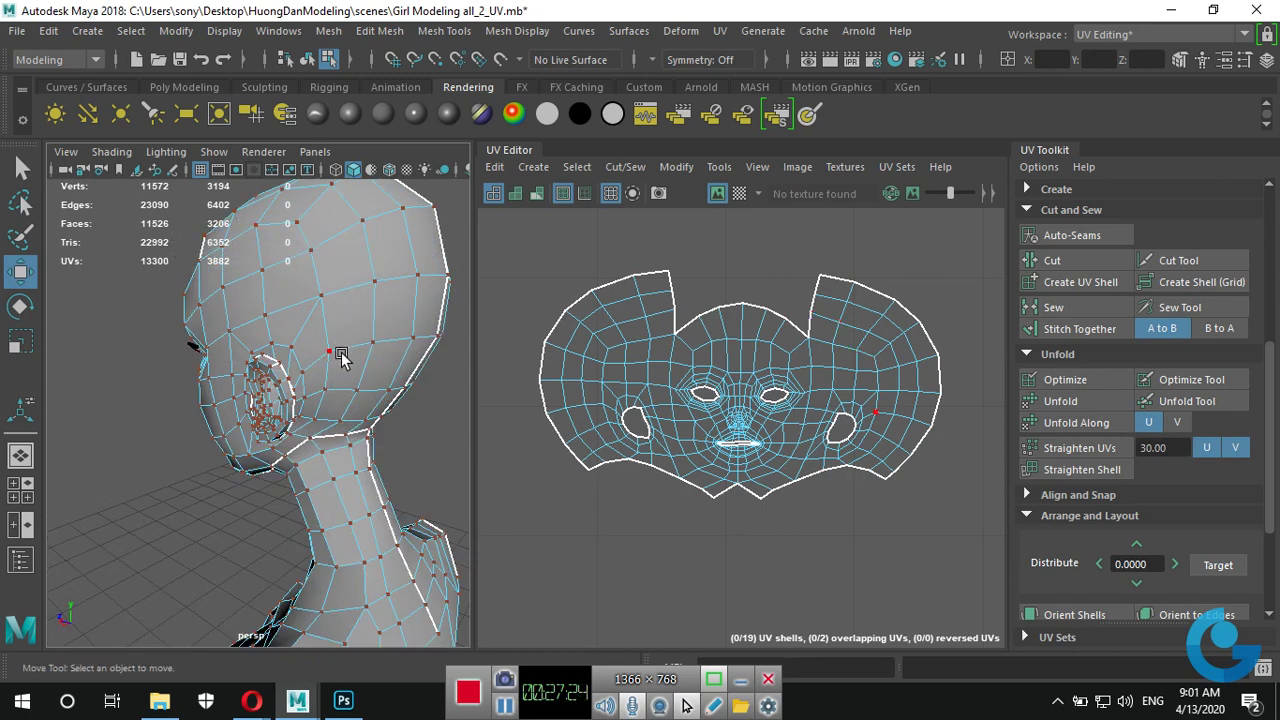
{"action": "mouse_move", "coordinate": [340, 357]}
{"action": "left_mouse_down", "text": "alt"}
{"action": "mouse_move", "coordinate": [415, 380]}
{"action": "mouse_move", "coordinate": [416, 229]}
{"action": "left_mouse_up", "text": "alt"}
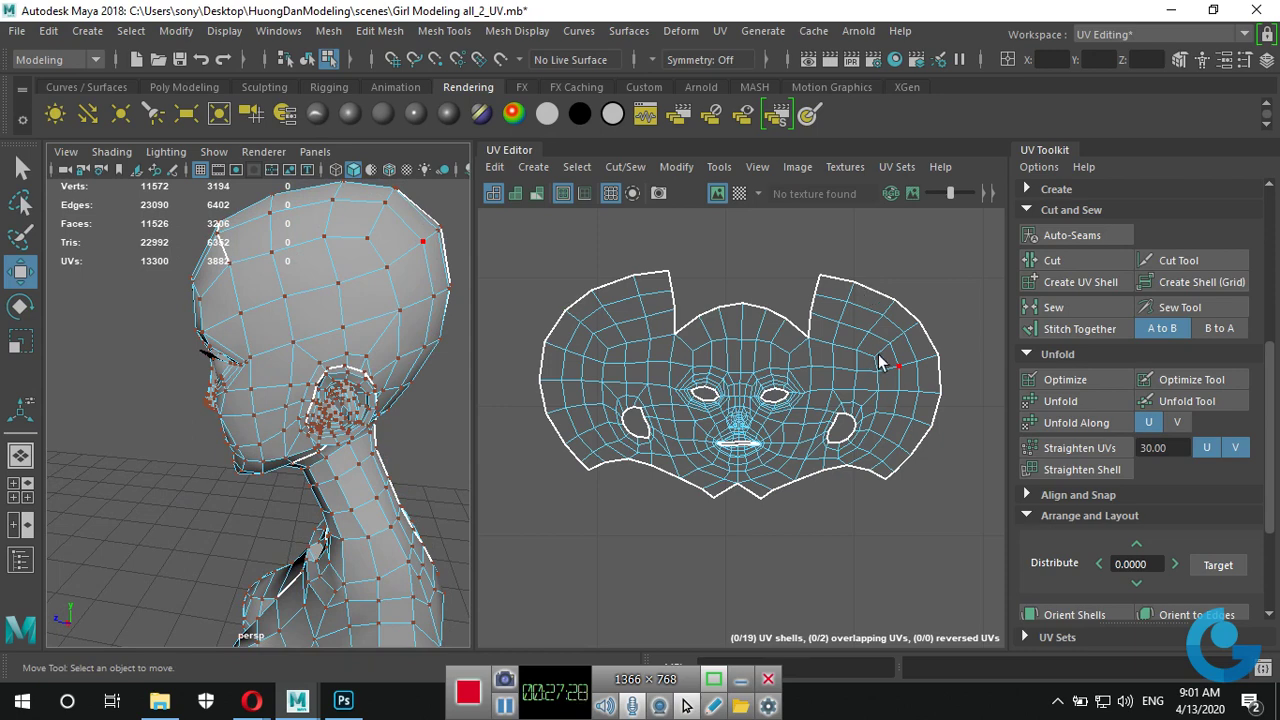
Cut the upper-left edge of the face shell, undoing the trial unfold.
{"action": "right_click_drag", "start_coordinate": [890, 345], "coordinate": [882, 286]}
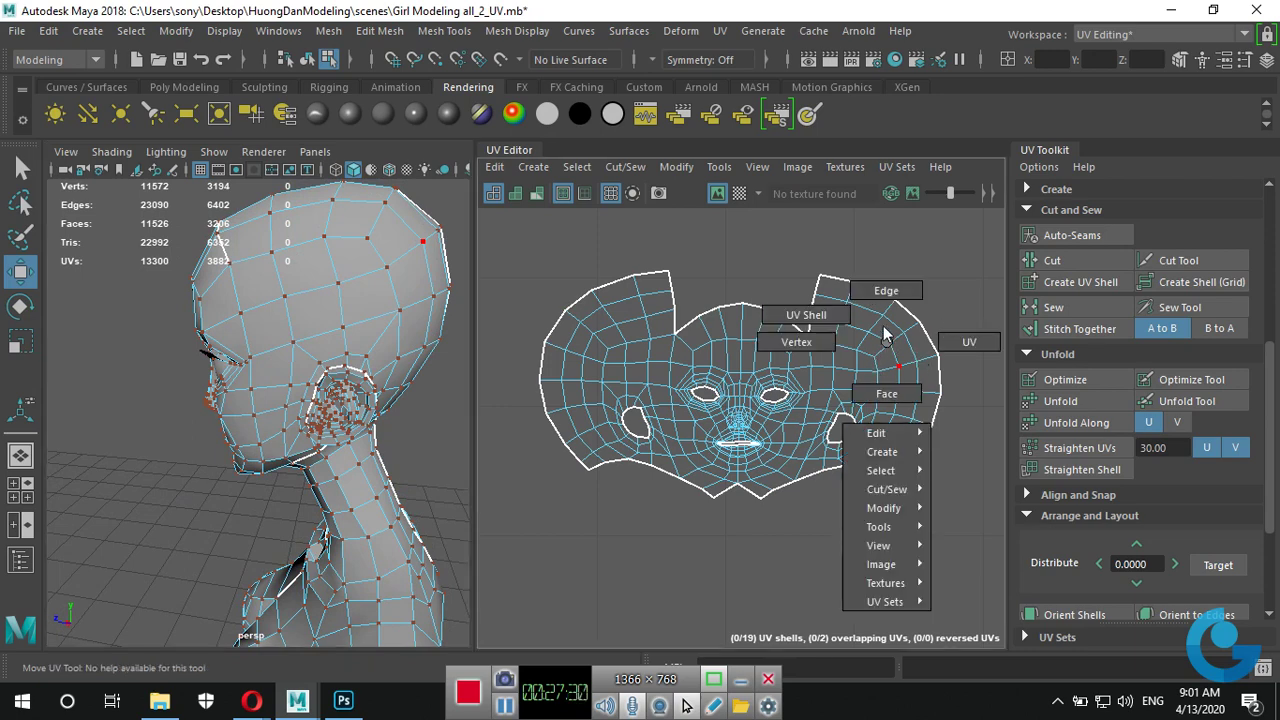
{"action": "left_click", "coordinate": [894, 340]}
{"action": "left_click", "coordinate": [897, 340]}
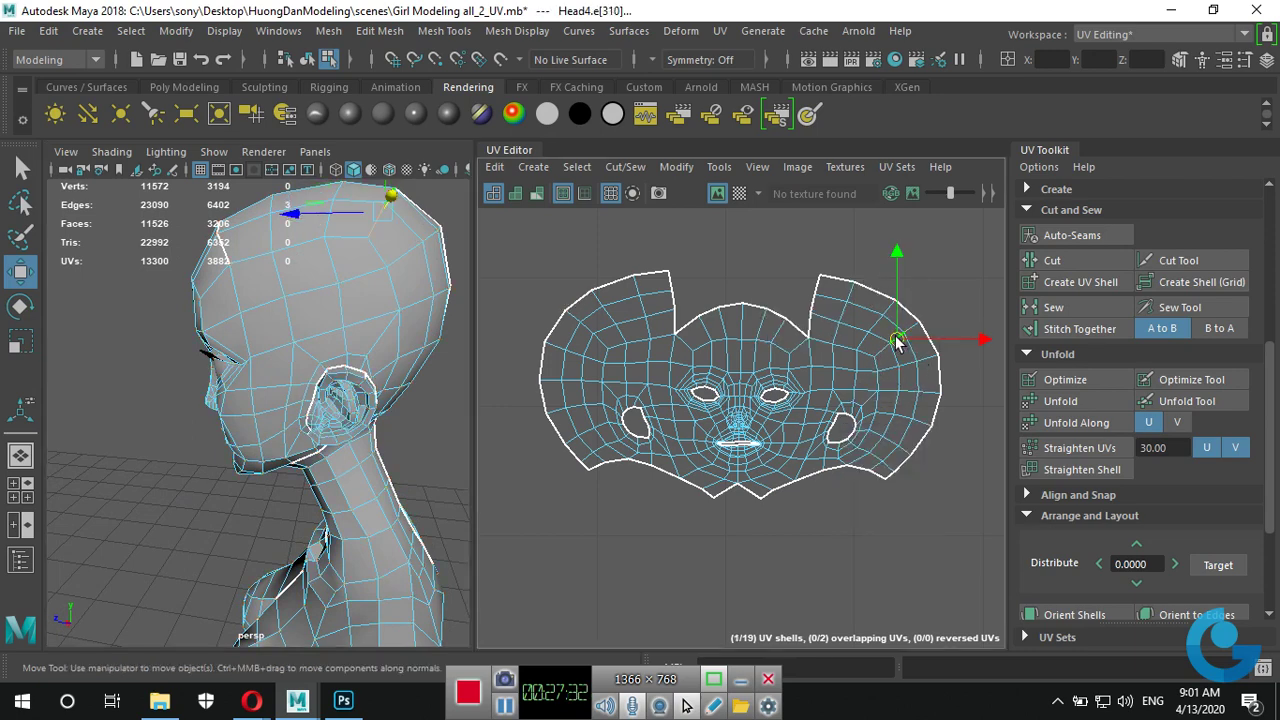
{"action": "left_click", "coordinate": [600, 340]}
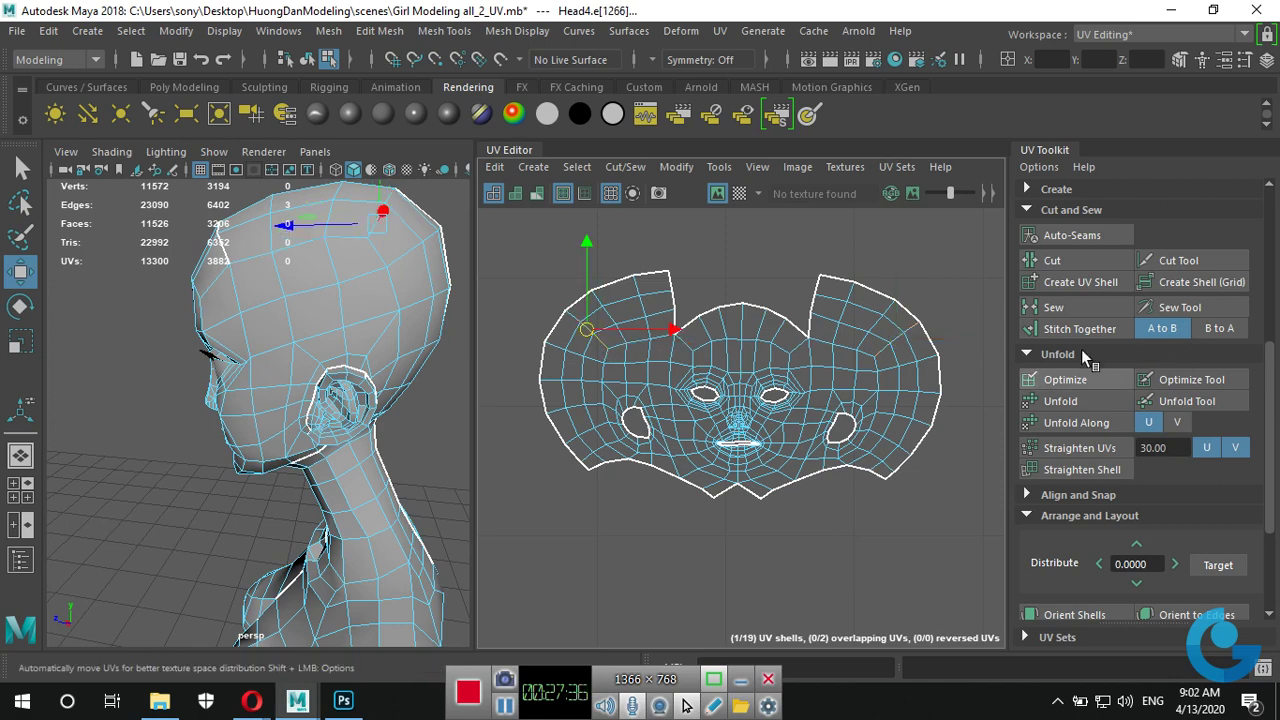
{"action": "left_click", "coordinate": [1077, 260]}
{"action": "left_click", "coordinate": [1058, 401]}
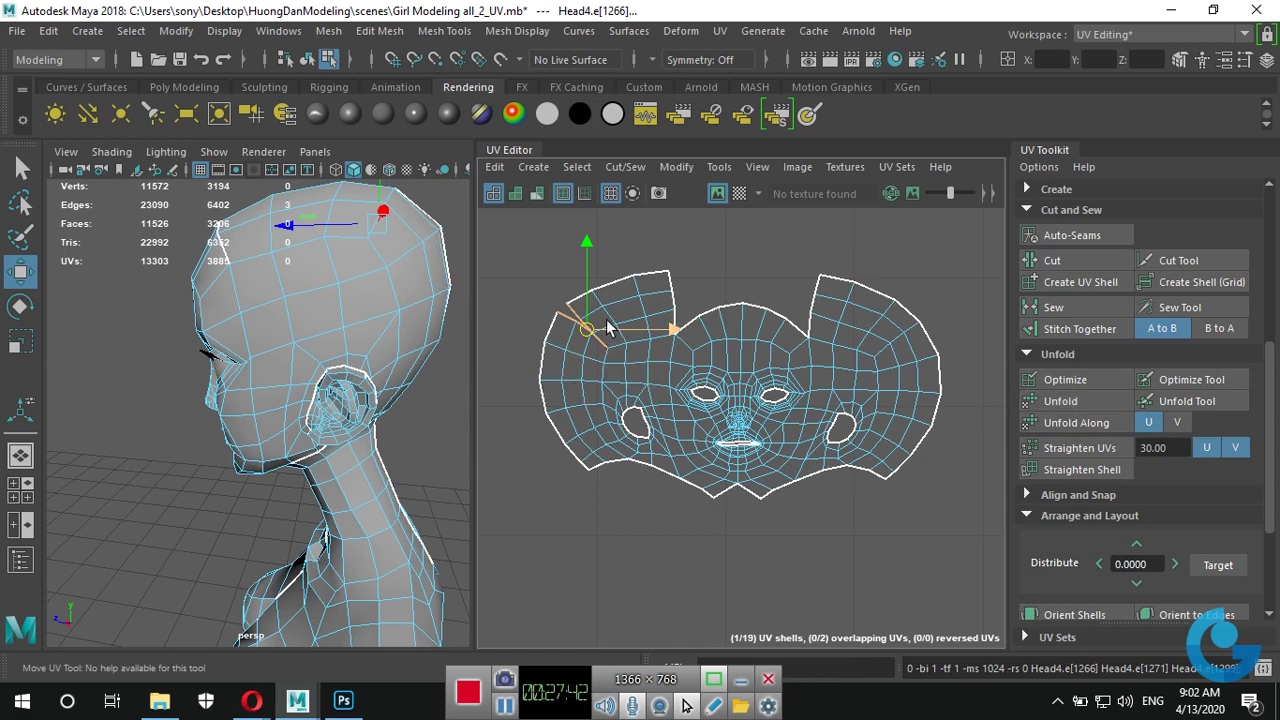
{"action": "key", "text": "ctrl+z"}
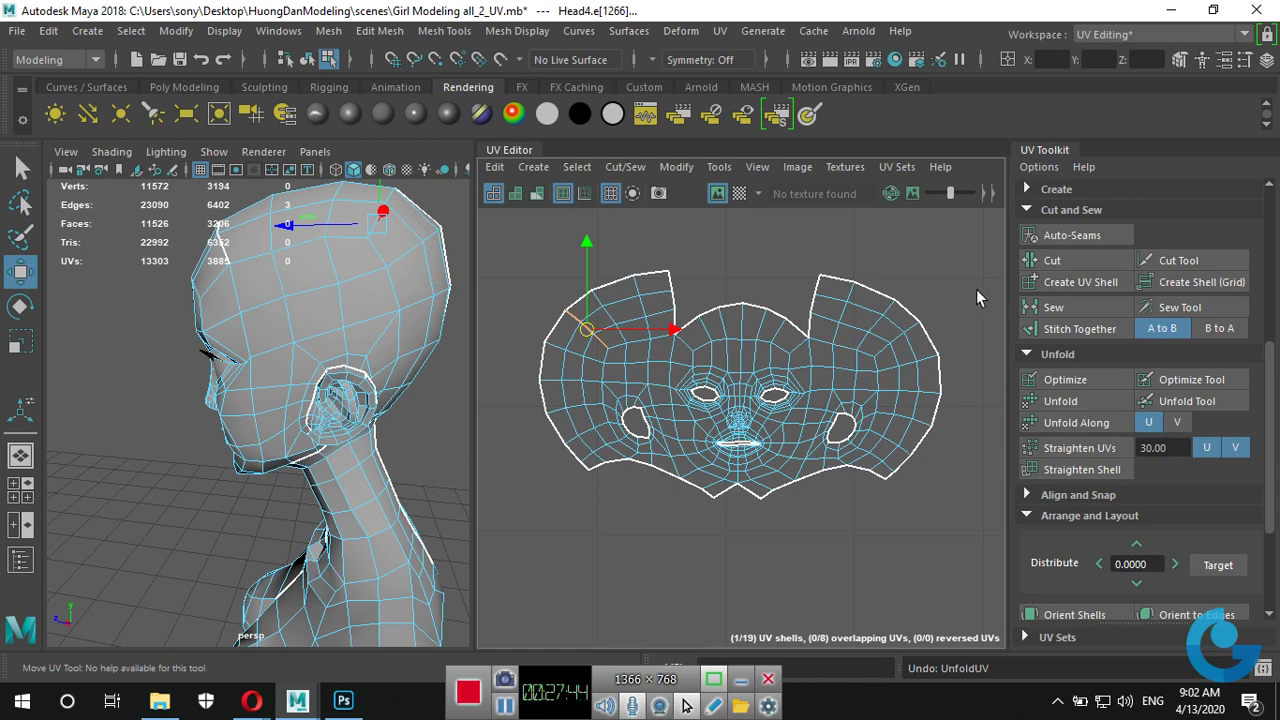
Select all the face shell's UVs and unfold the whole shell again.
{"action": "left_click", "coordinate": [976, 289]}
{"action": "right_click_drag", "start_coordinate": [764, 362], "coordinate": [820, 356]}
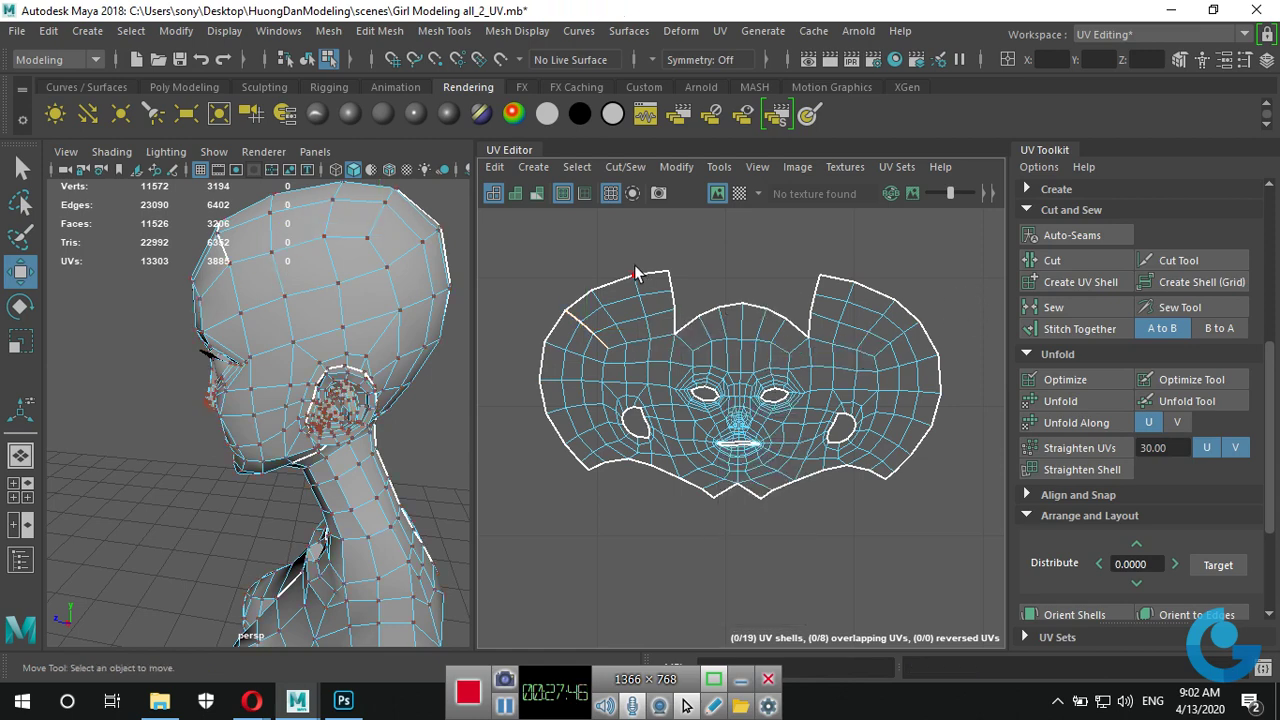
{"action": "left_click_drag", "start_coordinate": [512, 245], "coordinate": [1022, 551]}
{"action": "left_click", "coordinate": [1078, 401]}
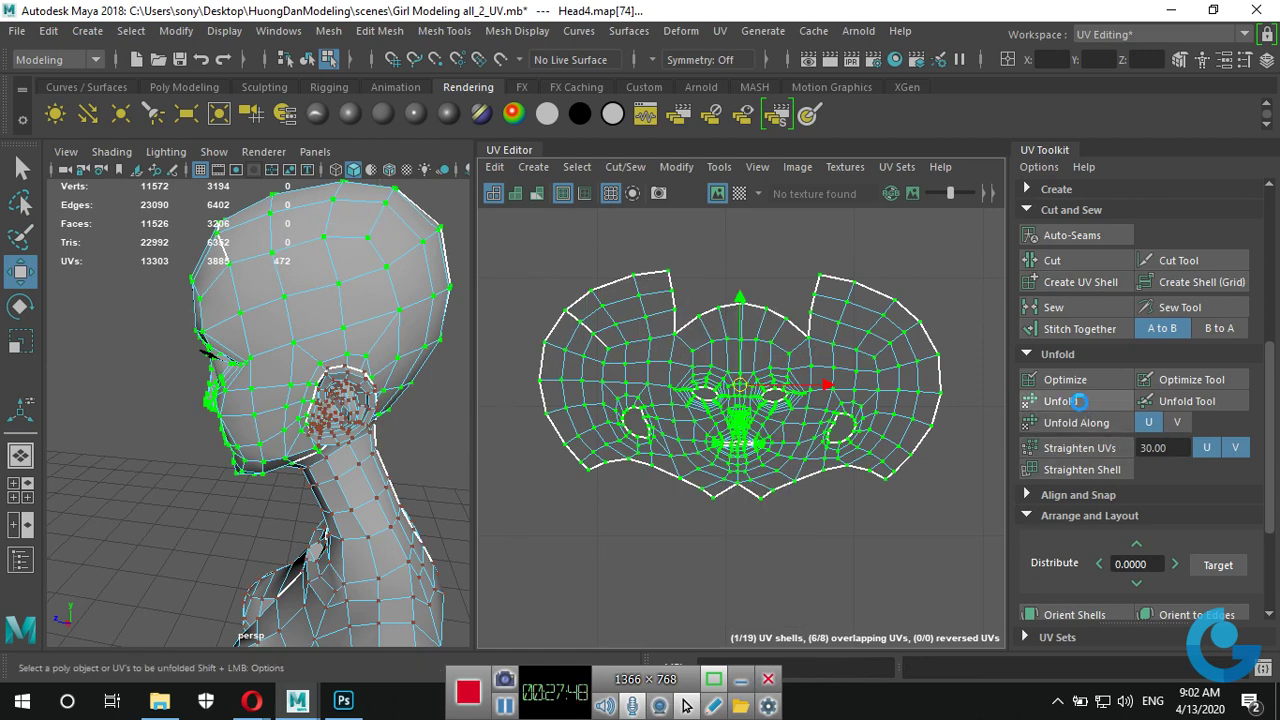
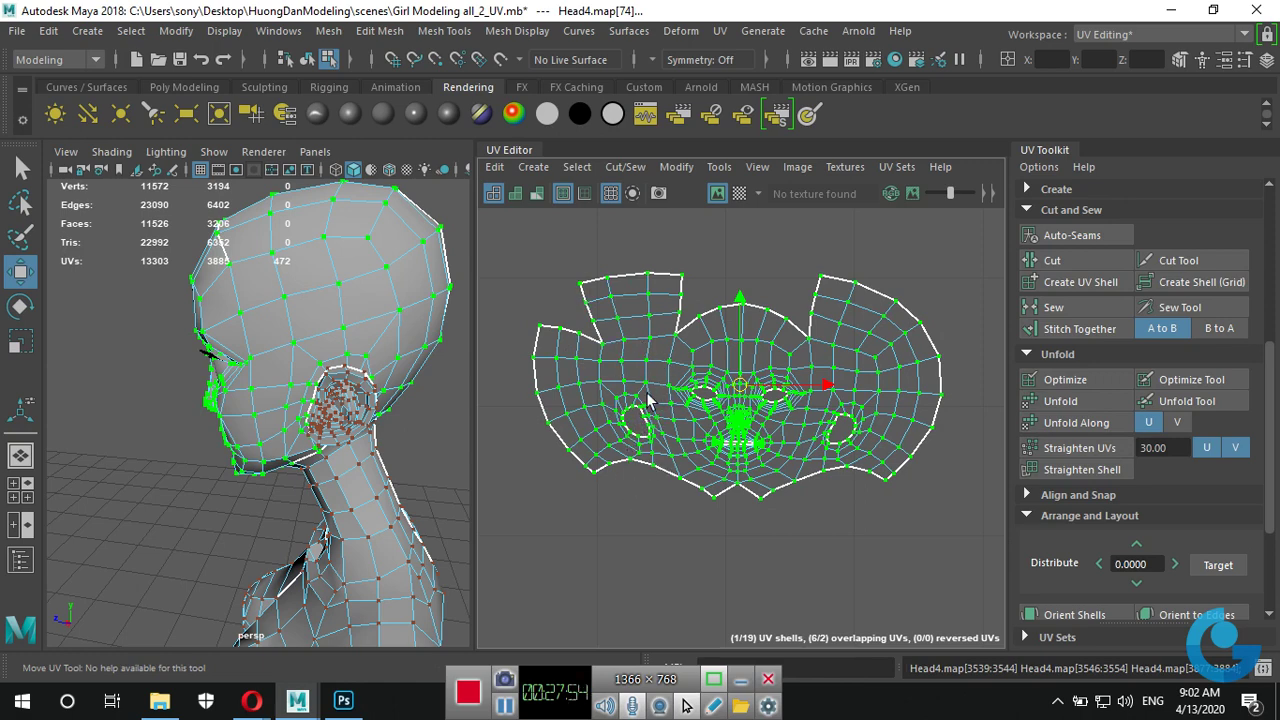
Turn on the checker pattern and orbit around the head to inspect face stretching.
{"action": "mouse_move", "coordinate": [403, 389]}
{"action": "left_mouse_down", "text": "alt"}
{"action": "mouse_move", "coordinate": [298, 371]}
{"action": "mouse_move", "coordinate": [460, 376]}
{"action": "left_mouse_up", "text": "alt"}
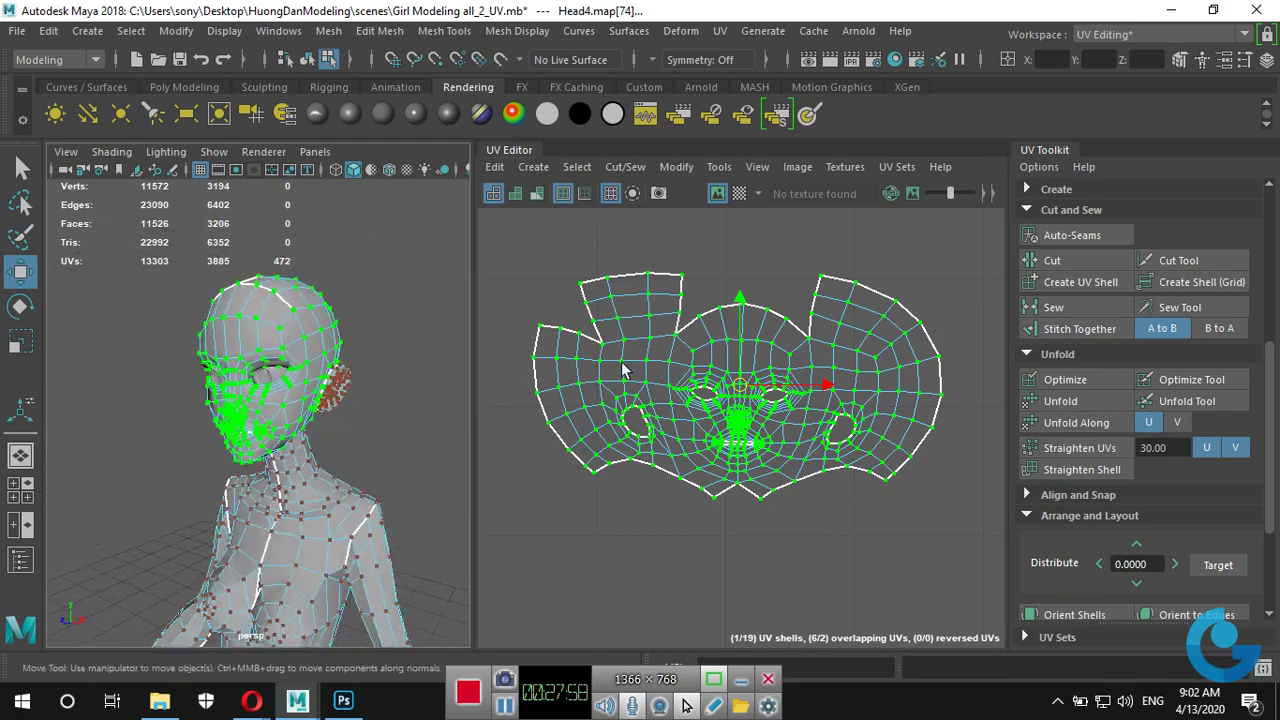
{"action": "left_click", "coordinate": [739, 193]}
{"action": "left_click_drag", "start_coordinate": [296, 461], "coordinate": [551, 483], "text": "alt"}
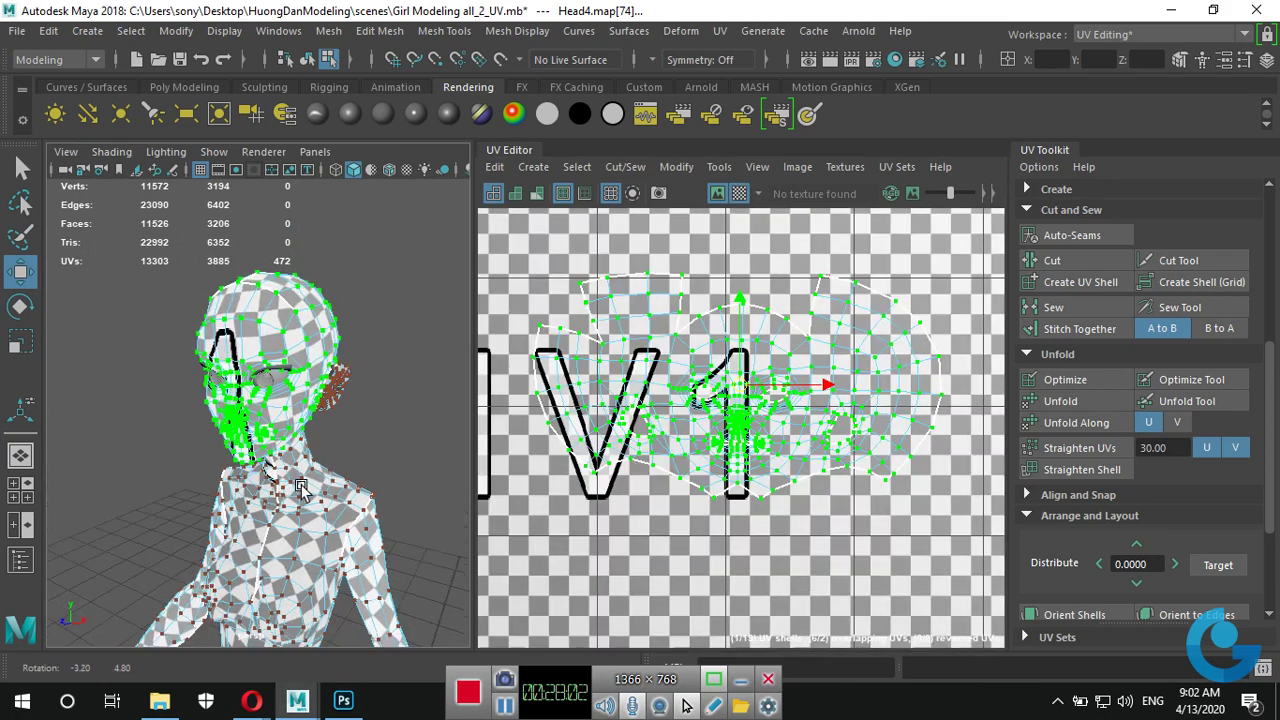
{"action": "scroll", "coordinate": [184, 338], "scroll_direction": "up", "scroll_amount": 3}
{"action": "scroll", "coordinate": [184, 338], "scroll_direction": "up", "scroll_amount": 2}
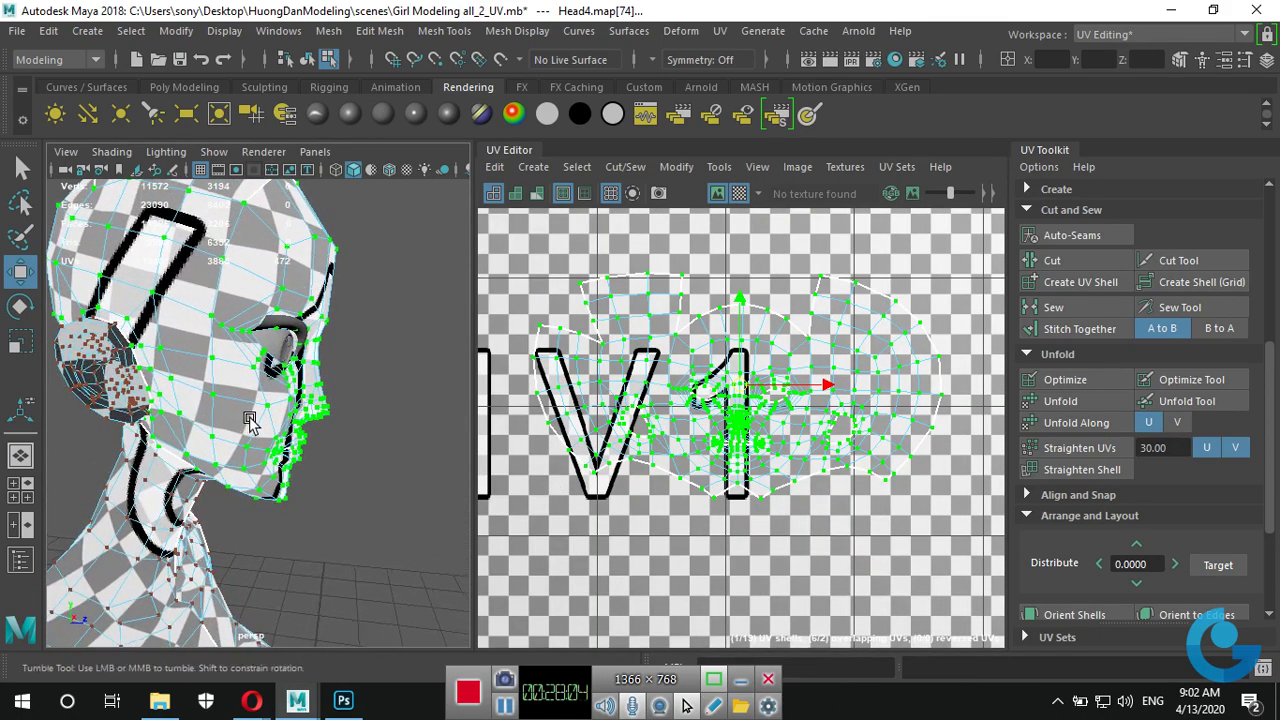
{"action": "left_click_drag", "start_coordinate": [225, 437], "coordinate": [246, 388], "text": "alt"}
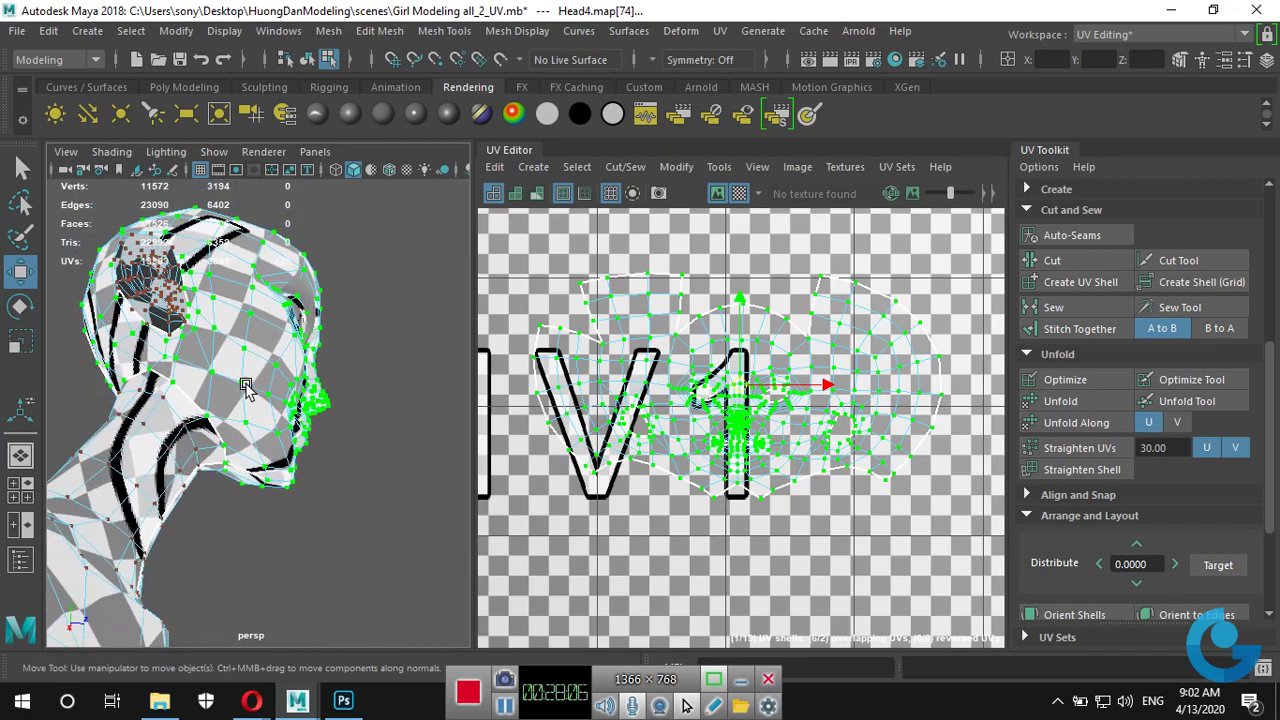
{"action": "mouse_move", "coordinate": [226, 432]}
{"action": "left_mouse_down", "text": "alt"}
{"action": "mouse_move", "coordinate": [292, 470]}
{"action": "mouse_move", "coordinate": [260, 455]}
{"action": "mouse_move", "coordinate": [200, 372]}
{"action": "mouse_move", "coordinate": [255, 428]}
{"action": "mouse_move", "coordinate": [290, 405]}
{"action": "mouse_move", "coordinate": [268, 366]}
{"action": "mouse_move", "coordinate": [338, 317]}
{"action": "left_mouse_up", "text": "alt"}
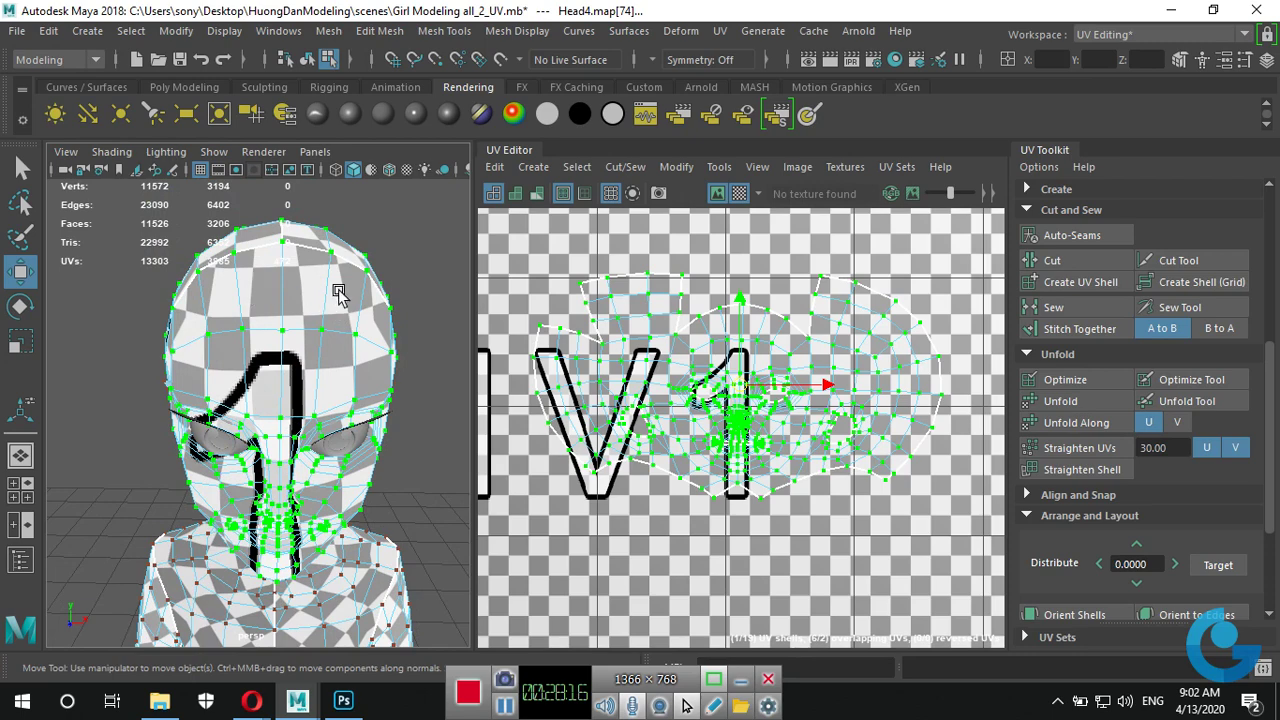
Hide the checker pattern and scale the face UV shell up.
{"action": "left_click", "coordinate": [739, 193]}
{"action": "scroll", "coordinate": [780, 452], "scroll_direction": "down", "scroll_amount": 3}
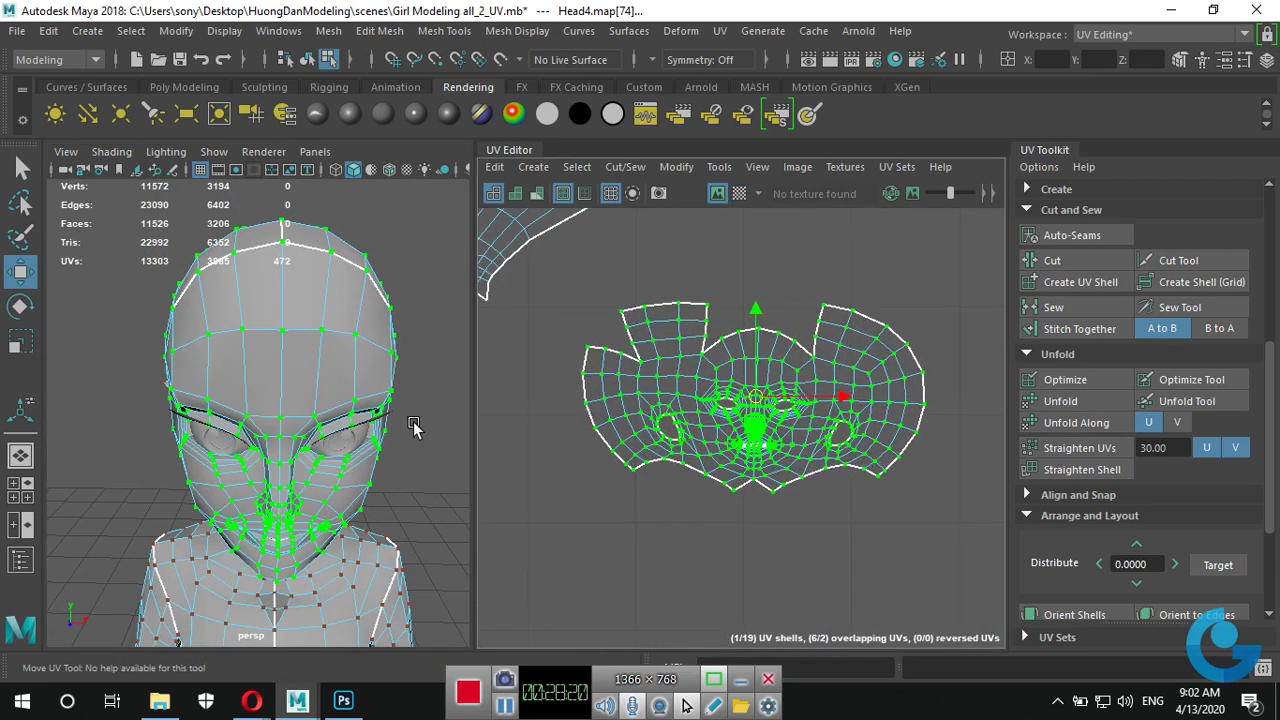
{"action": "scroll", "coordinate": [652, 418], "scroll_direction": "down", "scroll_amount": 1}
{"action": "scroll", "coordinate": [652, 418], "scroll_direction": "down", "scroll_amount": 1}
{"action": "scroll", "coordinate": [653, 406], "scroll_direction": "down", "scroll_amount": 2}
{"action": "middle_click_drag", "start_coordinate": [653, 406], "coordinate": [636, 408], "text": "alt"}
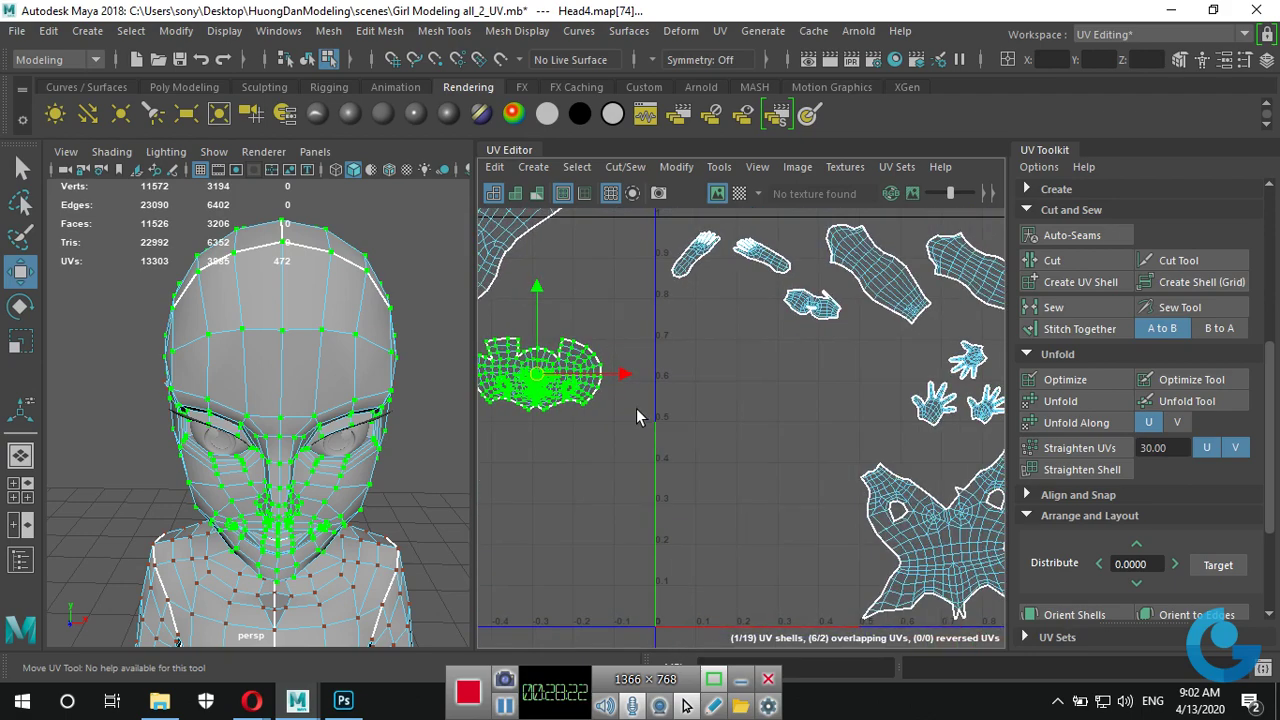
{"action": "key", "text": "r"}
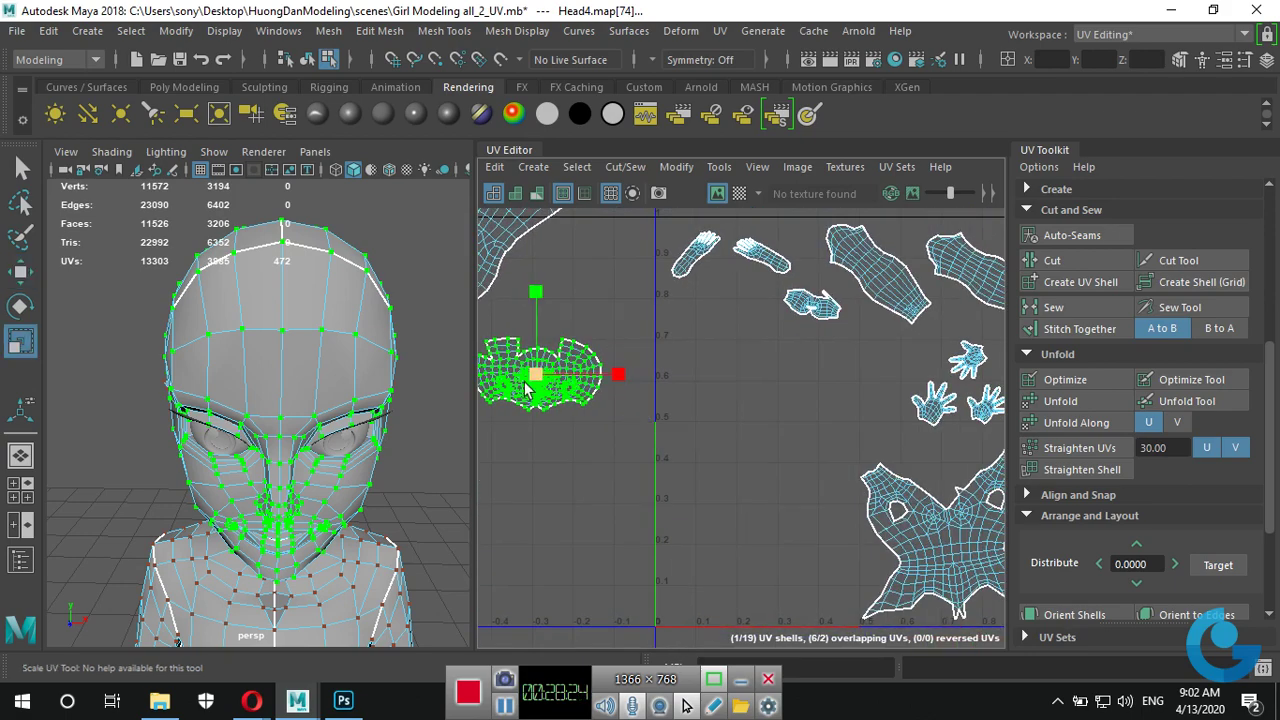
{"action": "left_click_drag", "start_coordinate": [537, 377], "coordinate": [709, 391]}
{"action": "scroll", "coordinate": [709, 391], "scroll_direction": "up", "scroll_amount": 2}
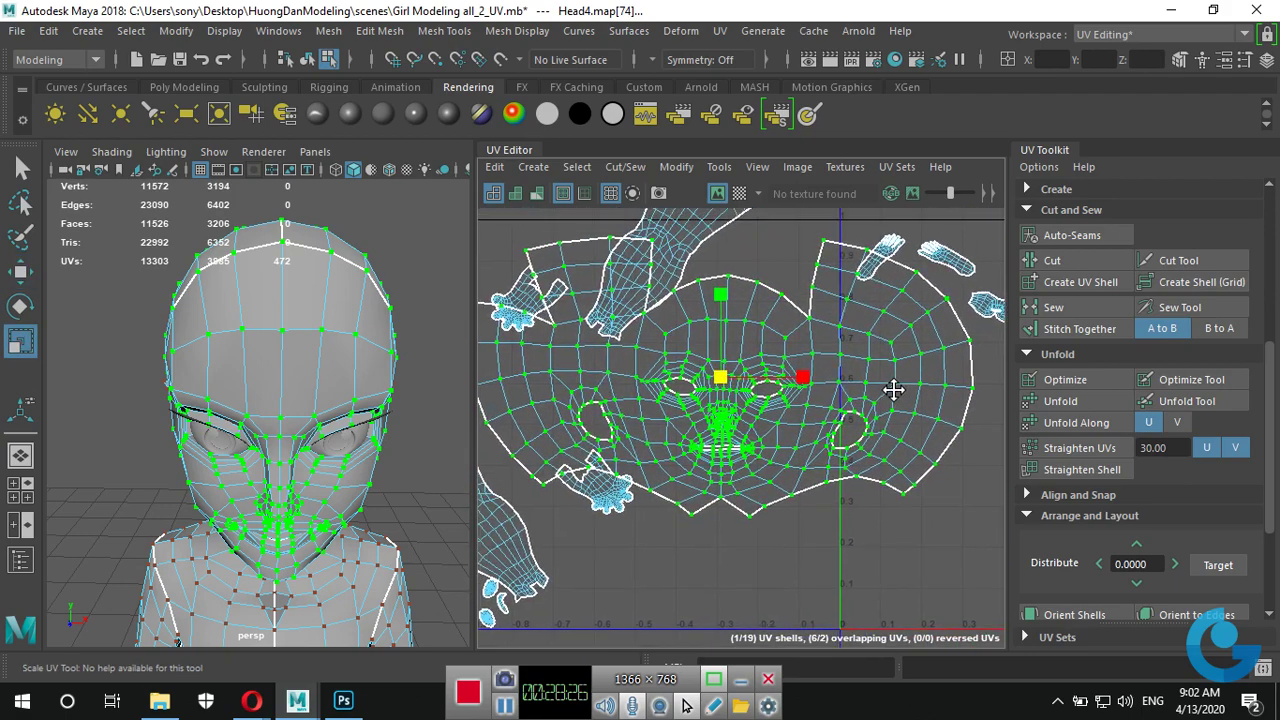
Show the checker pattern and orbit the head to check the enlarged shell's stretching.
{"action": "left_click", "coordinate": [739, 193]}
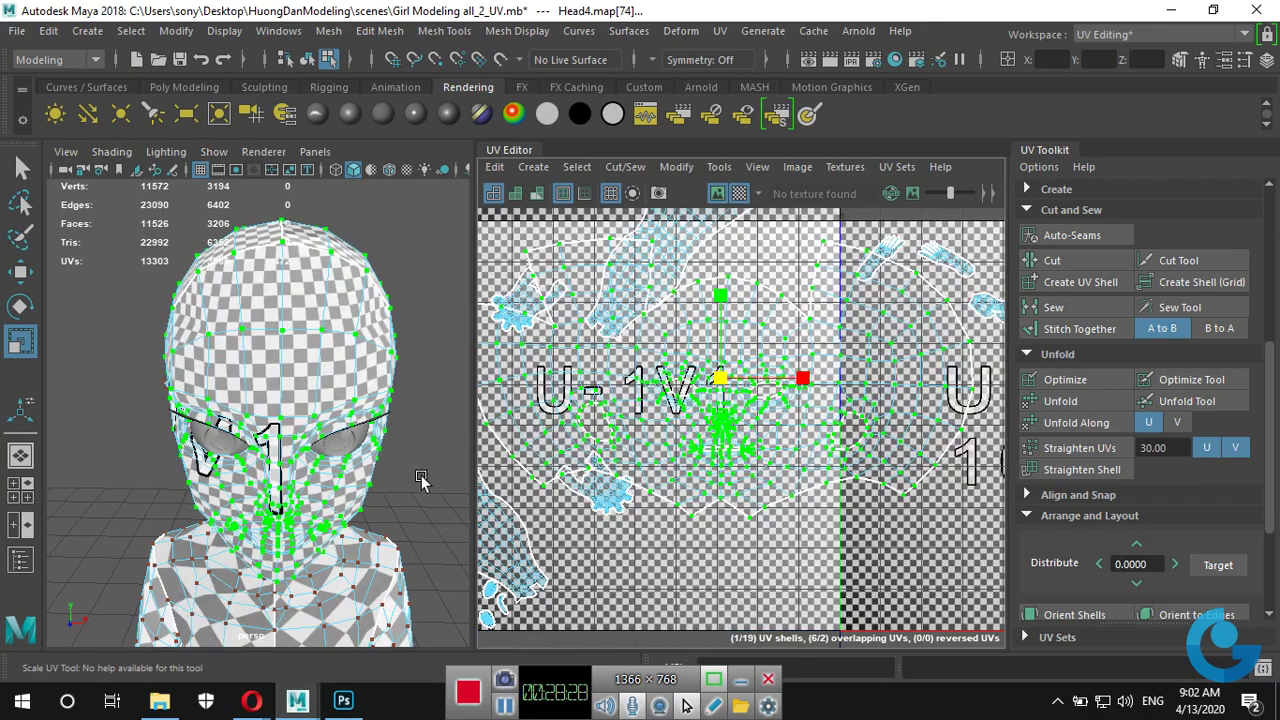
{"action": "mouse_move", "coordinate": [421, 481]}
{"action": "left_mouse_down", "text": "alt"}
{"action": "mouse_move", "coordinate": [358, 512]}
{"action": "mouse_move", "coordinate": [503, 420]}
{"action": "left_mouse_up", "text": "alt"}
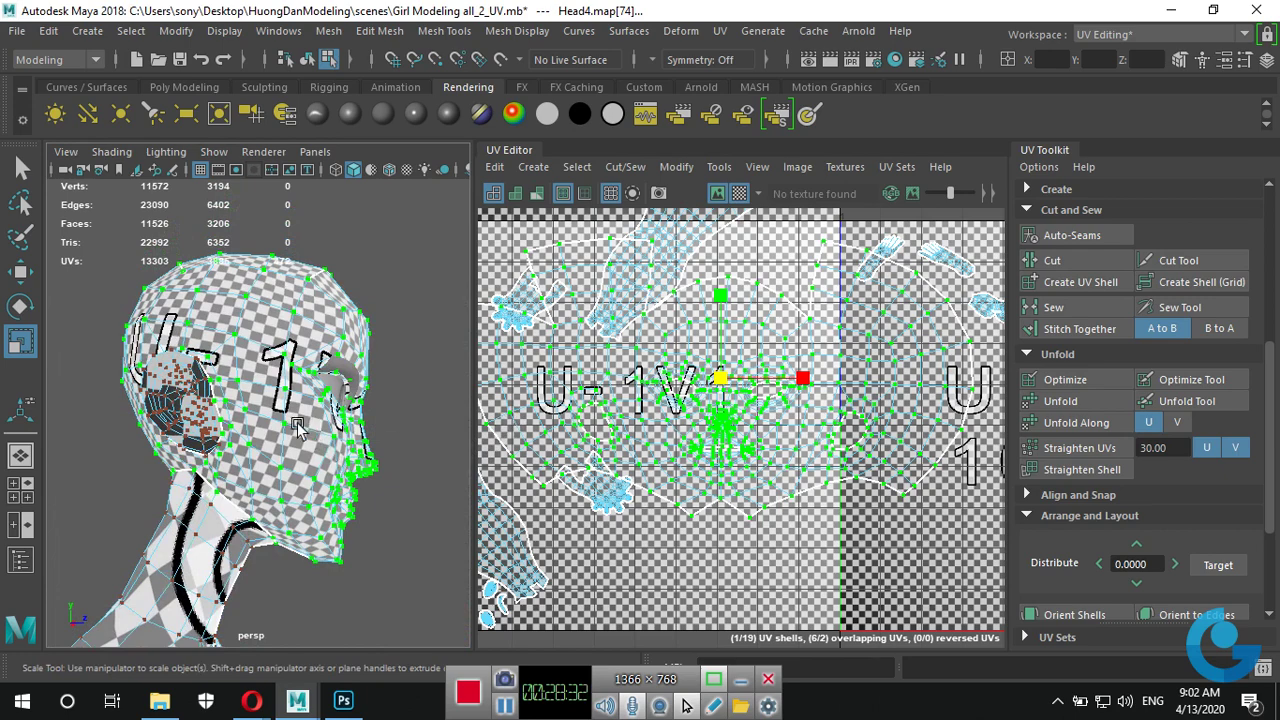
{"action": "mouse_move", "coordinate": [297, 425]}
{"action": "left_mouse_down", "text": "alt"}
{"action": "mouse_move", "coordinate": [277, 513]}
{"action": "mouse_move", "coordinate": [126, 406]}
{"action": "mouse_move", "coordinate": [57, 429]}
{"action": "mouse_move", "coordinate": [66, 445]}
{"action": "left_mouse_up", "text": "alt"}
{"action": "left_click_drag", "start_coordinate": [310, 521], "coordinate": [310, 470], "text": "alt"}
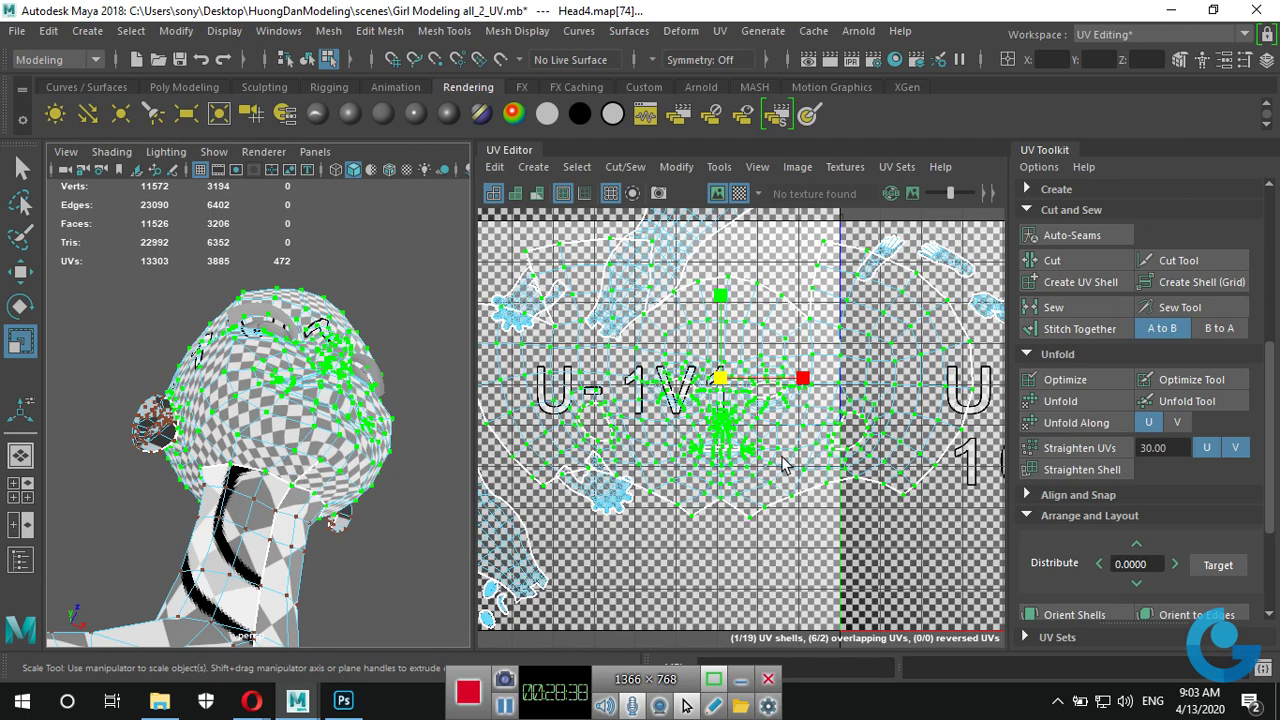
Hide the checker pattern and move the face UV shell lower in UV space.
{"action": "left_click", "coordinate": [739, 193]}
{"action": "scroll", "coordinate": [790, 437], "scroll_direction": "down", "scroll_amount": 3}
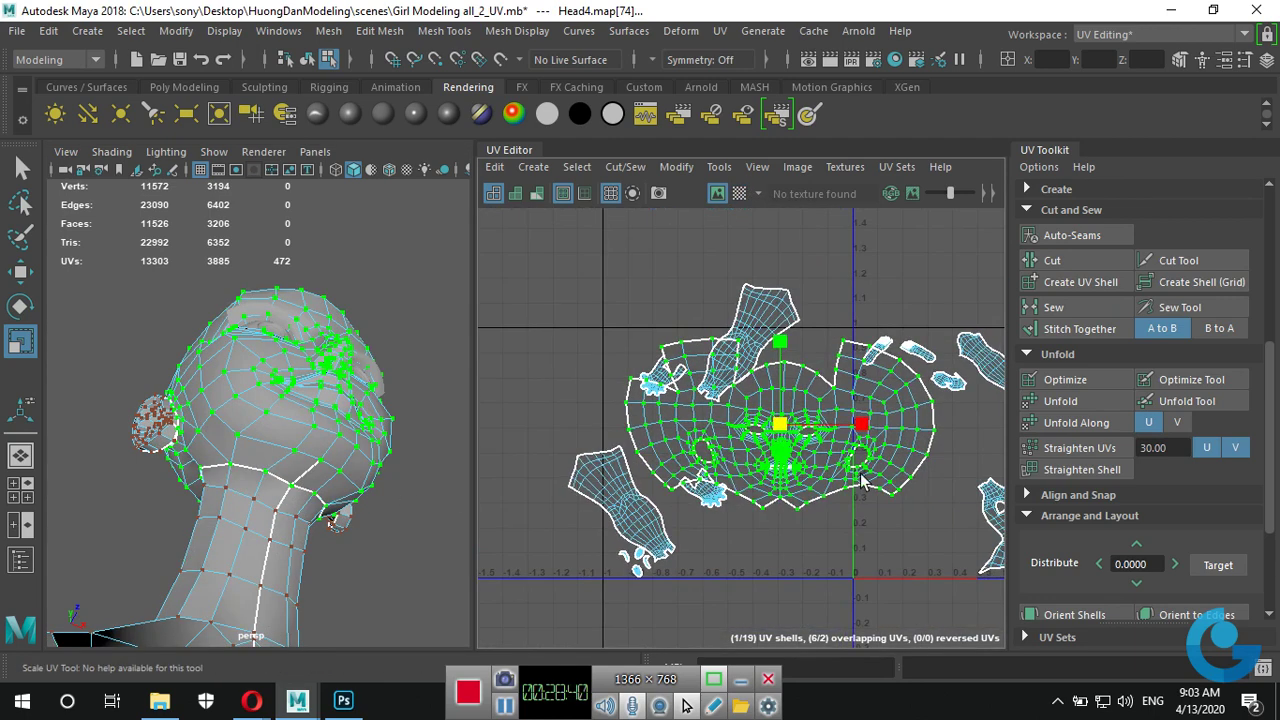
{"action": "scroll", "coordinate": [790, 437], "scroll_direction": "down", "scroll_amount": 2}
{"action": "key", "text": "w"}
{"action": "scroll", "coordinate": [790, 437], "scroll_direction": "down", "scroll_amount": 1}
{"action": "scroll", "coordinate": [790, 437], "scroll_direction": "down", "scroll_amount": 1}
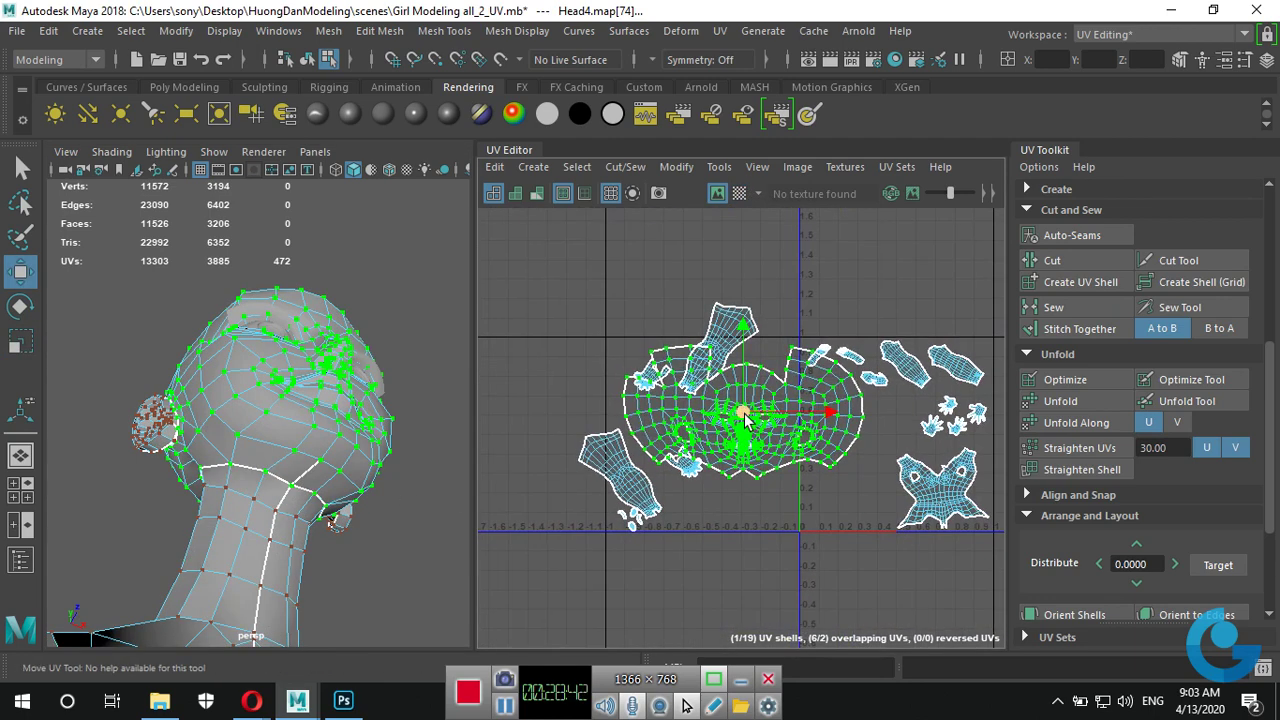
{"action": "mouse_move", "coordinate": [740, 425]}
{"action": "left_mouse_down"}
{"action": "mouse_move", "coordinate": [797, 590]}
{"action": "mouse_move", "coordinate": [770, 582]}
{"action": "left_mouse_up"}
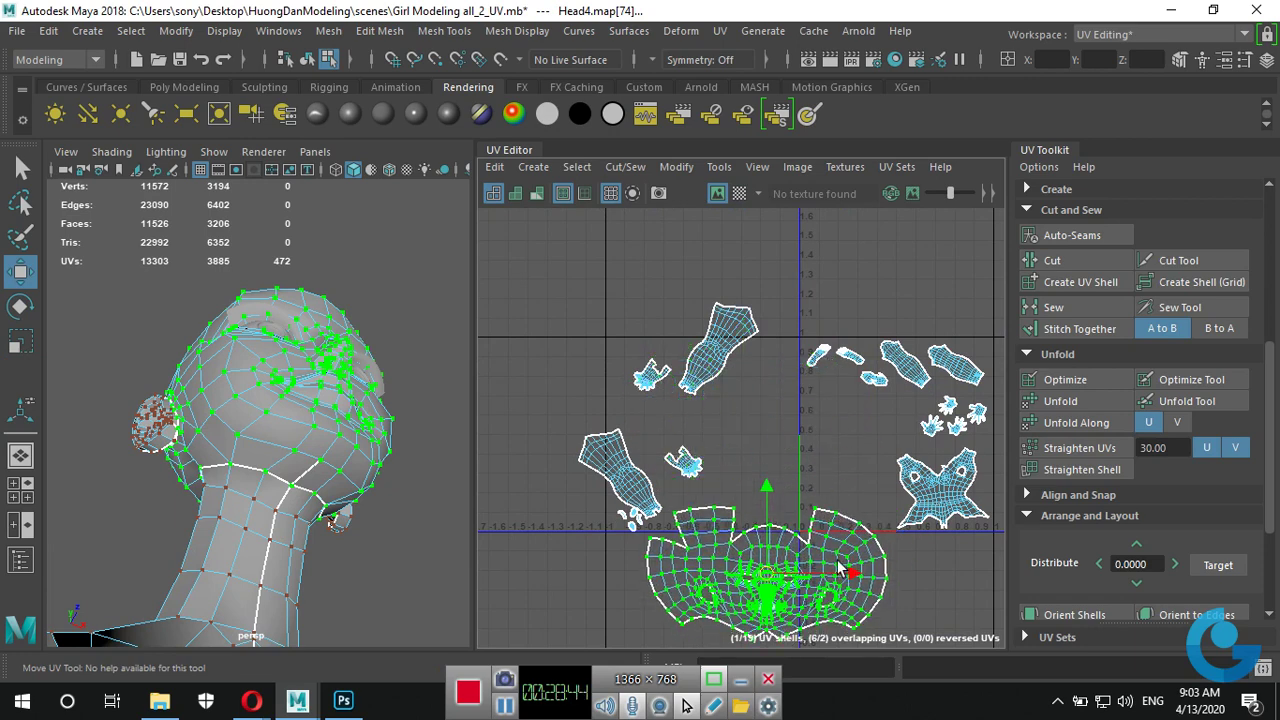
Undo the face shell's move, scaling and last unfold, clearing its UV selection.
{"action": "key", "text": "ctrl+z"}
{"action": "key", "text": "ctrl+z"}
{"action": "key", "text": "ctrl+z"}
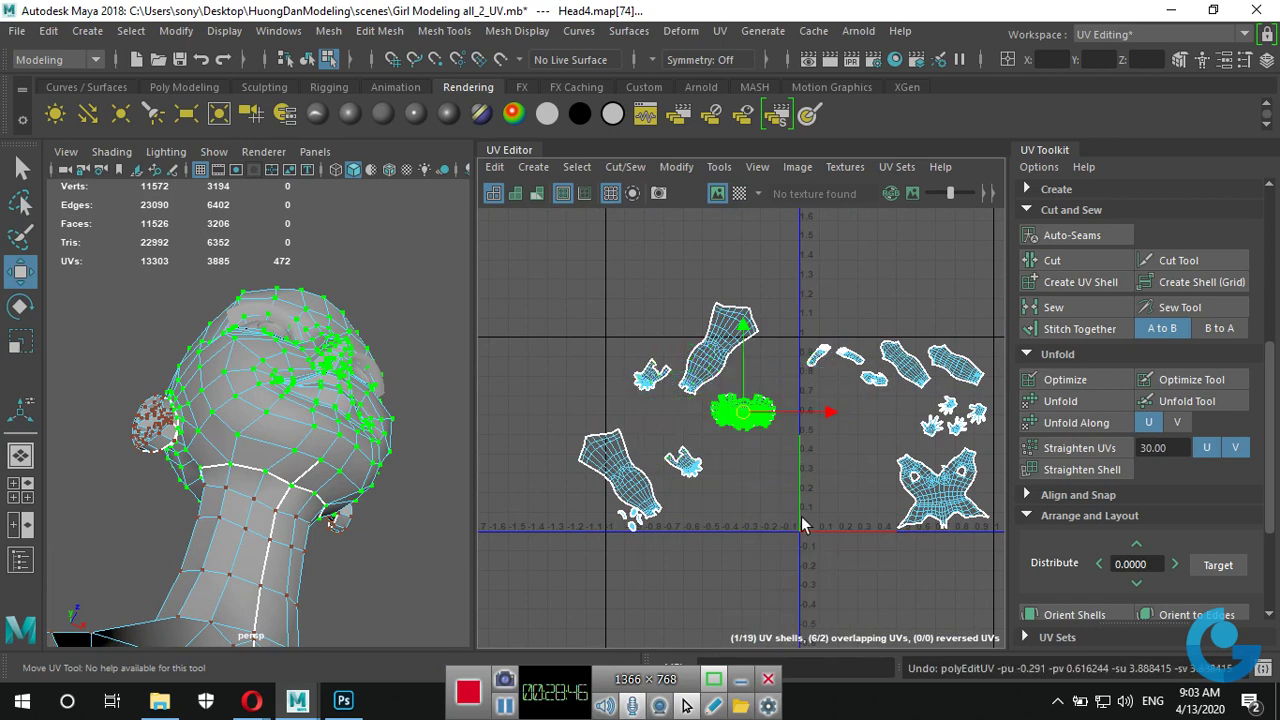
{"action": "key", "text": "f"}
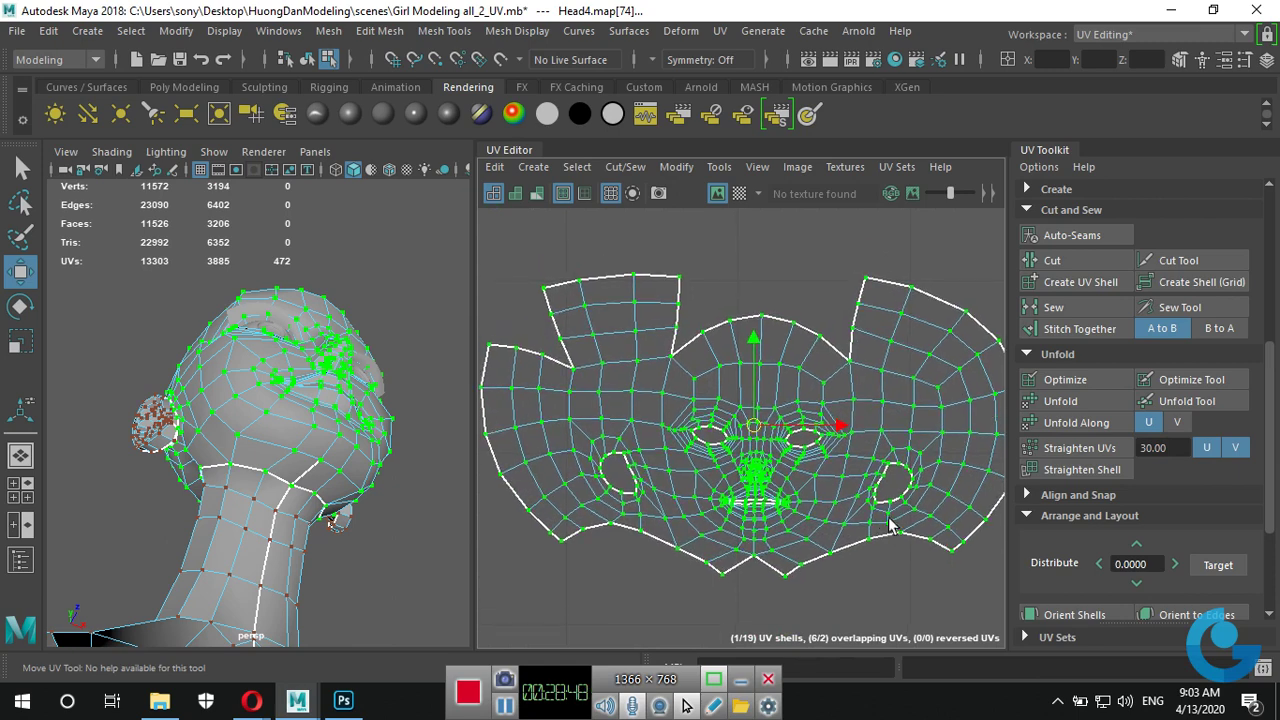
{"action": "scroll", "coordinate": [850, 505], "scroll_direction": "down", "scroll_amount": 2}
{"action": "scroll", "coordinate": [770, 475], "scroll_direction": "down", "scroll_amount": 1}
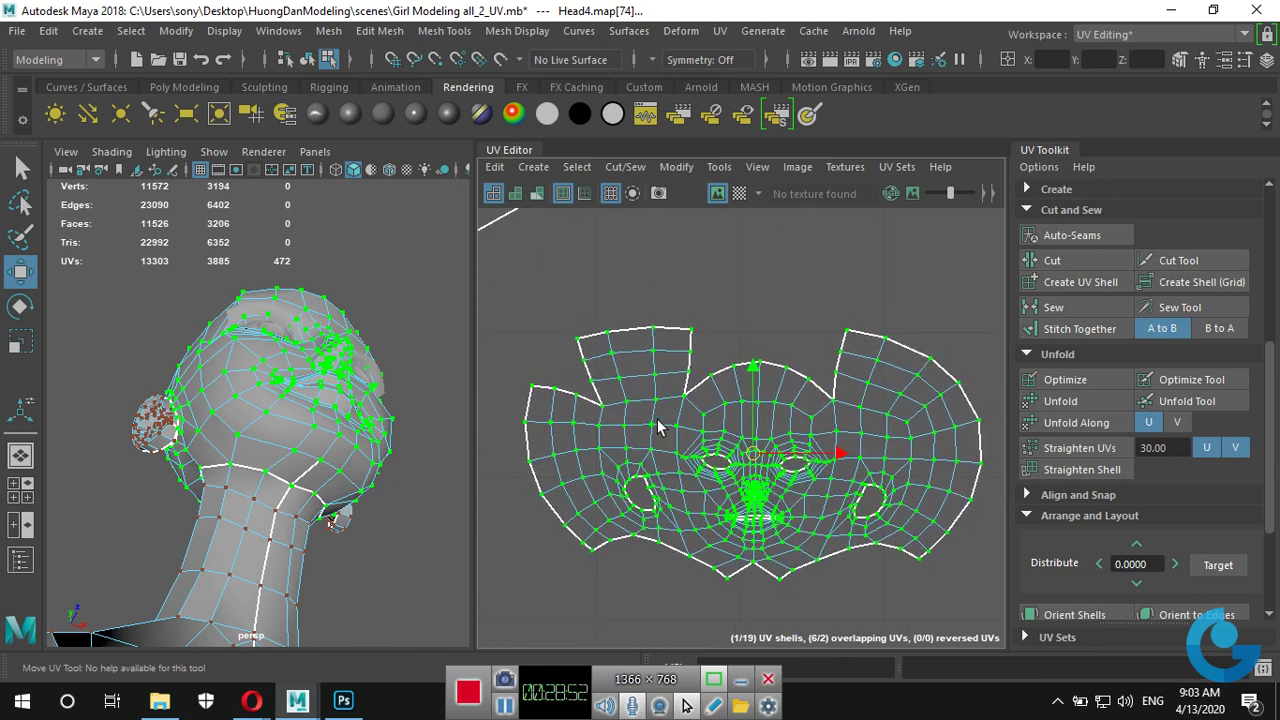
{"action": "key", "text": "ctrl+z"}
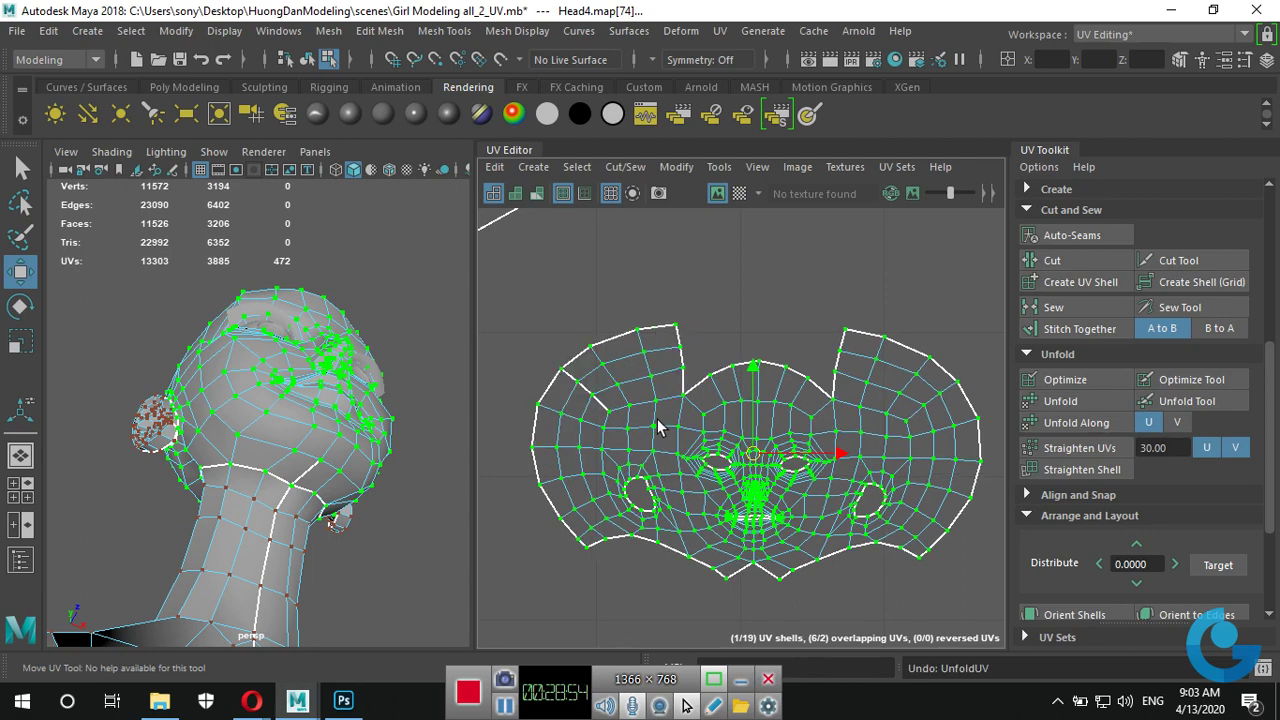
{"action": "key", "text": "ctrl+z"}
{"action": "key", "text": "ctrl+z"}
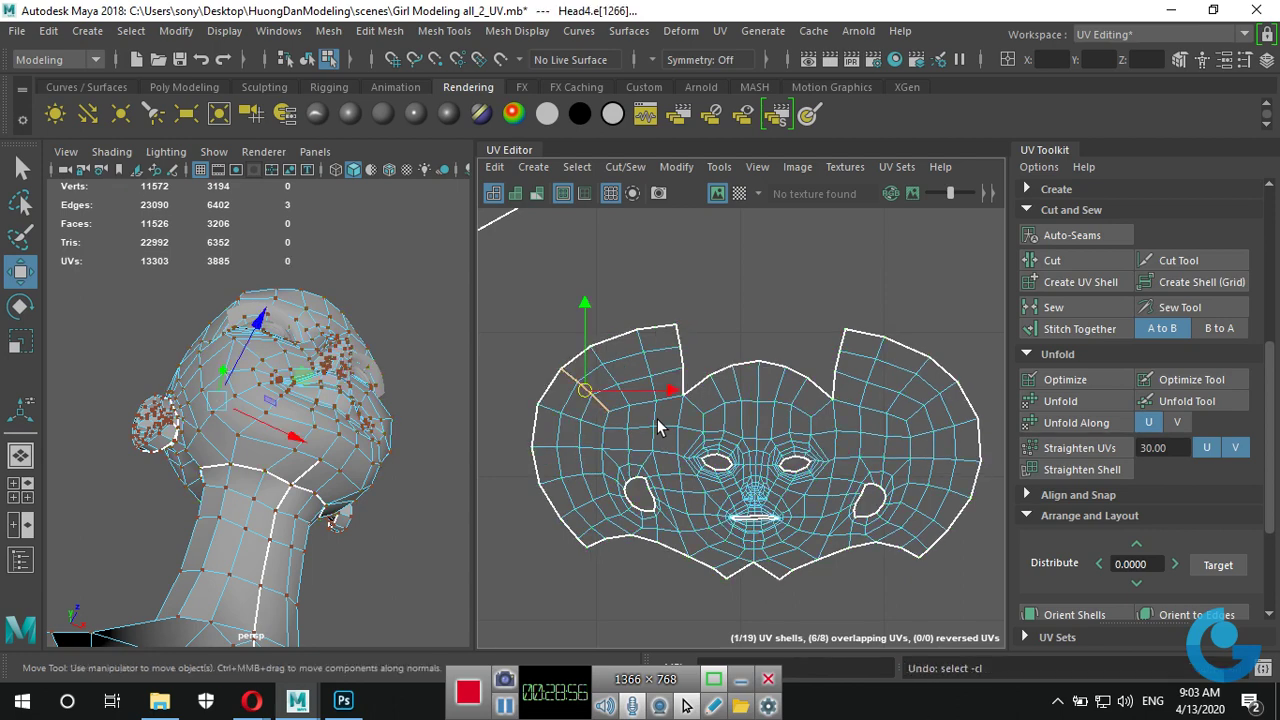
Deselect all edges and orbit around the head to review seams at chin, neck and ears.
{"action": "left_click", "coordinate": [760, 305]}
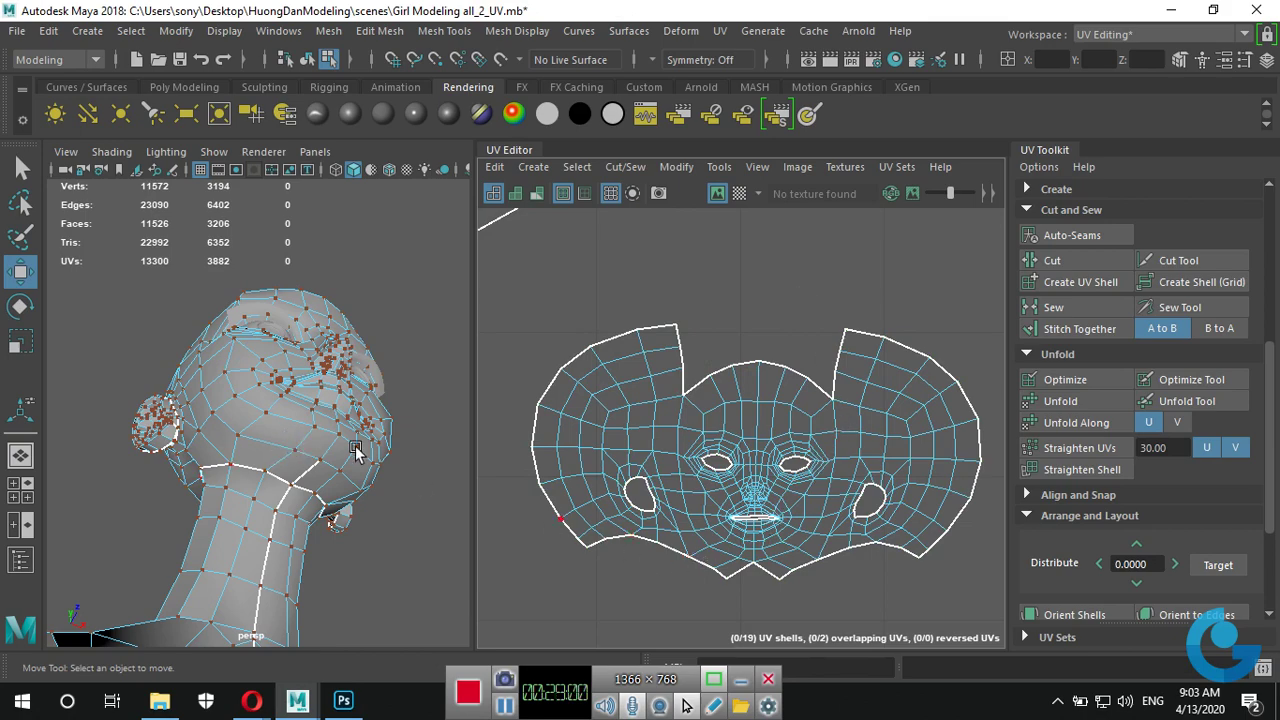
{"action": "mouse_move", "coordinate": [355, 446]}
{"action": "left_mouse_down", "text": "alt"}
{"action": "mouse_move", "coordinate": [299, 487]}
{"action": "mouse_move", "coordinate": [314, 481]}
{"action": "mouse_move", "coordinate": [359, 548]}
{"action": "mouse_move", "coordinate": [362, 490]}
{"action": "mouse_move", "coordinate": [398, 440]}
{"action": "left_mouse_up", "text": "alt"}
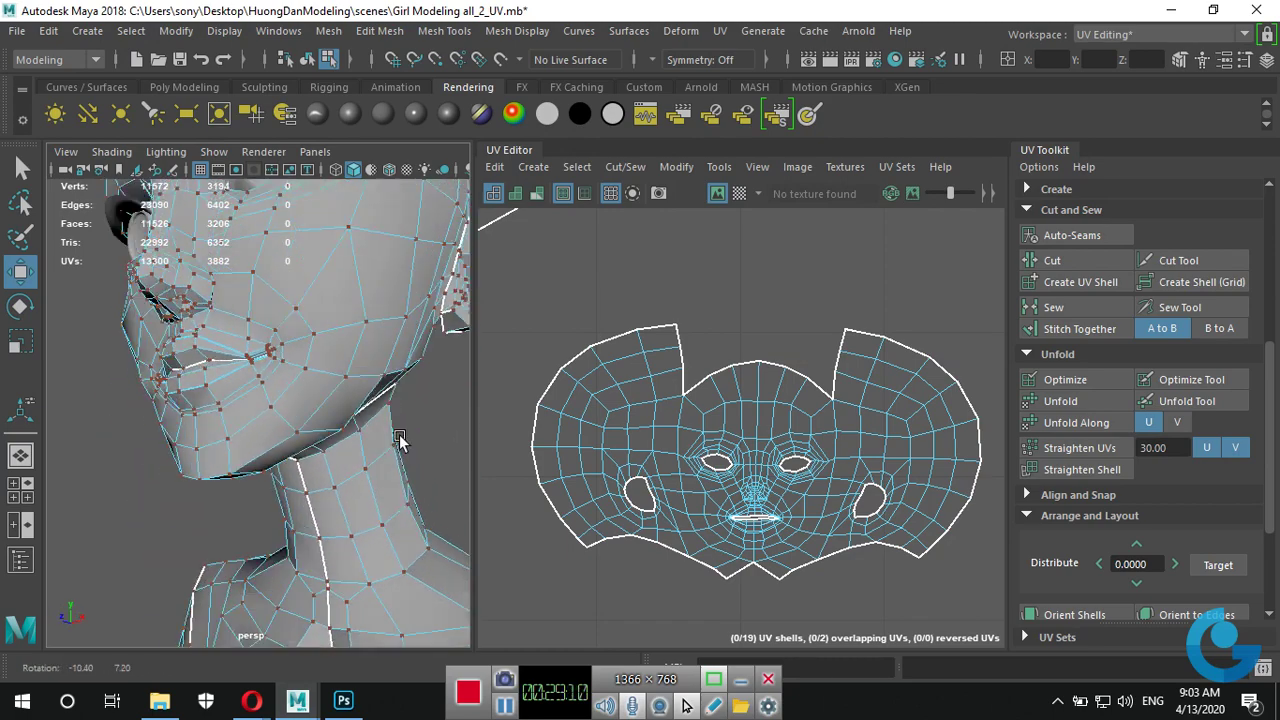
{"action": "mouse_move", "coordinate": [398, 440]}
{"action": "right_mouse_down", "text": "alt"}
{"action": "mouse_move", "coordinate": [389, 470]}
{"action": "mouse_move", "coordinate": [307, 482]}
{"action": "right_mouse_up", "text": "alt"}
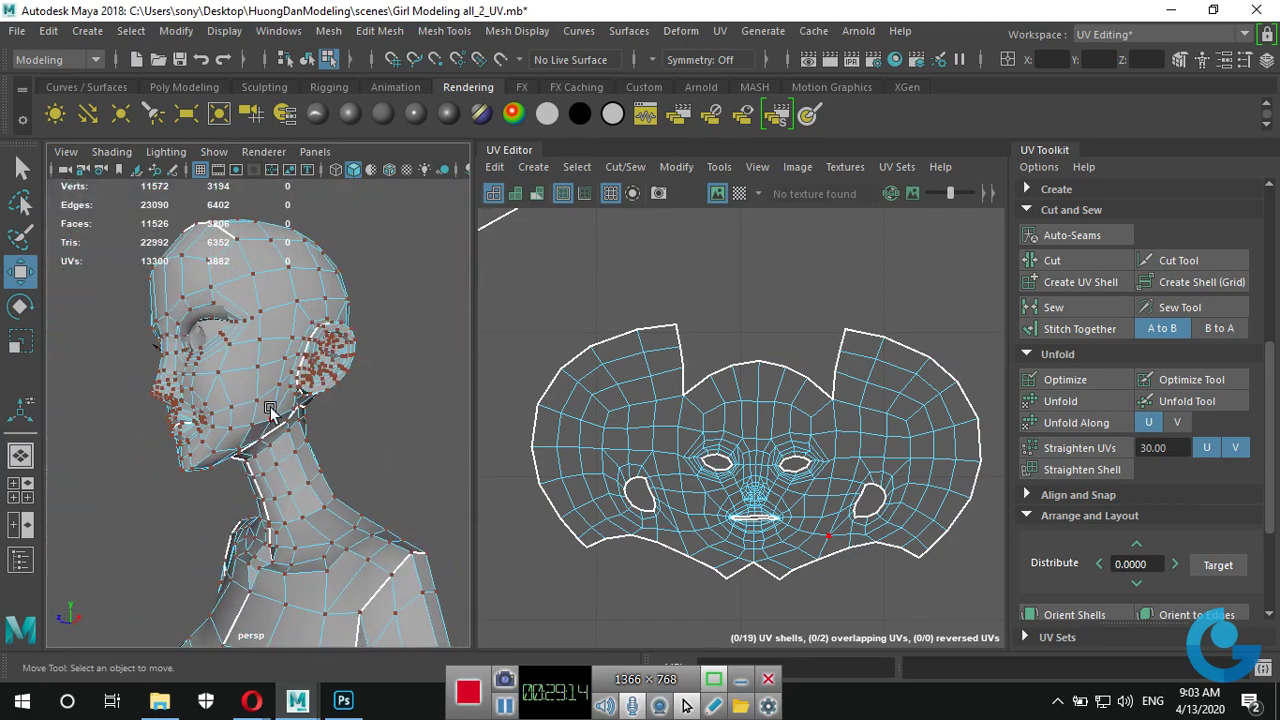
{"action": "mouse_move", "coordinate": [383, 474]}
{"action": "left_mouse_down", "text": "alt"}
{"action": "mouse_move", "coordinate": [334, 410]}
{"action": "mouse_move", "coordinate": [199, 477]}
{"action": "mouse_move", "coordinate": [242, 350]}
{"action": "mouse_move", "coordinate": [244, 380]}
{"action": "left_mouse_up", "text": "alt"}
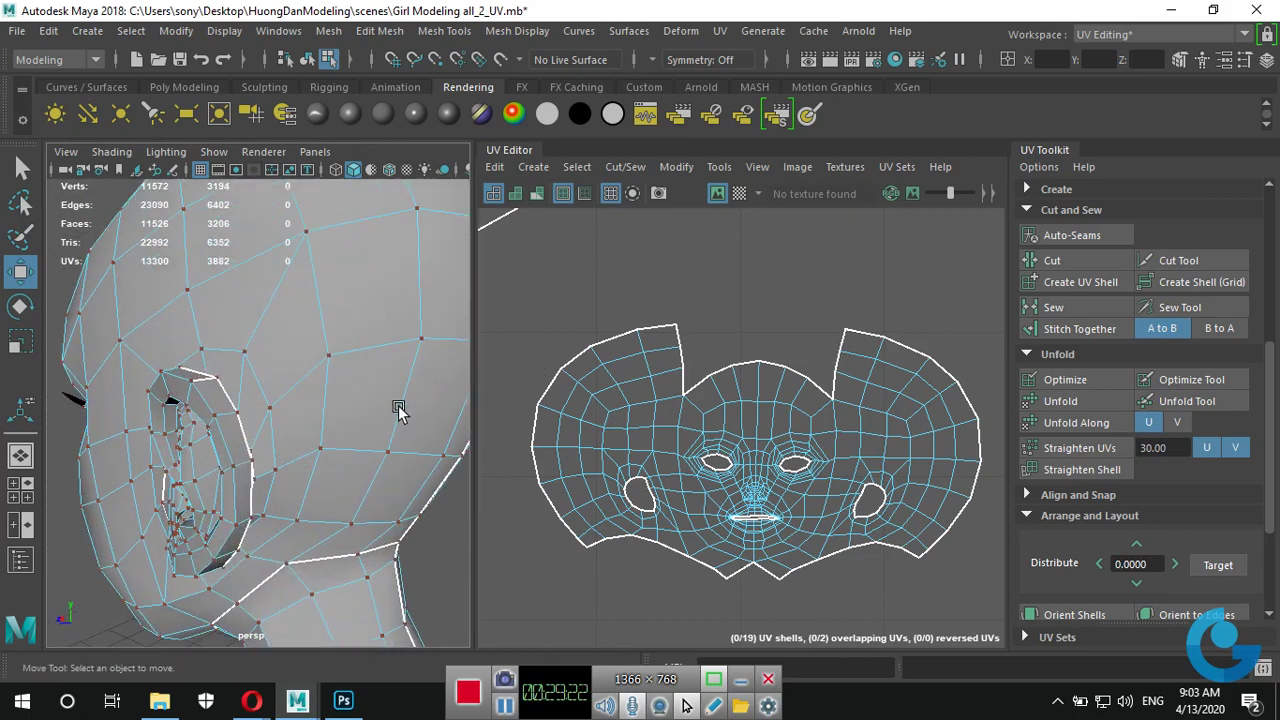
{"action": "right_click_drag", "start_coordinate": [244, 380], "coordinate": [360, 423], "text": "alt"}
{"action": "mouse_move", "coordinate": [360, 423]}
{"action": "left_mouse_down", "text": "alt"}
{"action": "mouse_move", "coordinate": [357, 407]}
{"action": "mouse_move", "coordinate": [330, 427]}
{"action": "mouse_move", "coordinate": [363, 430]}
{"action": "left_mouse_up", "text": "alt"}
Switch the head to edge mode, try the edge loop behind the ear, then clear it.
{"action": "right_click", "coordinate": [305, 185]}
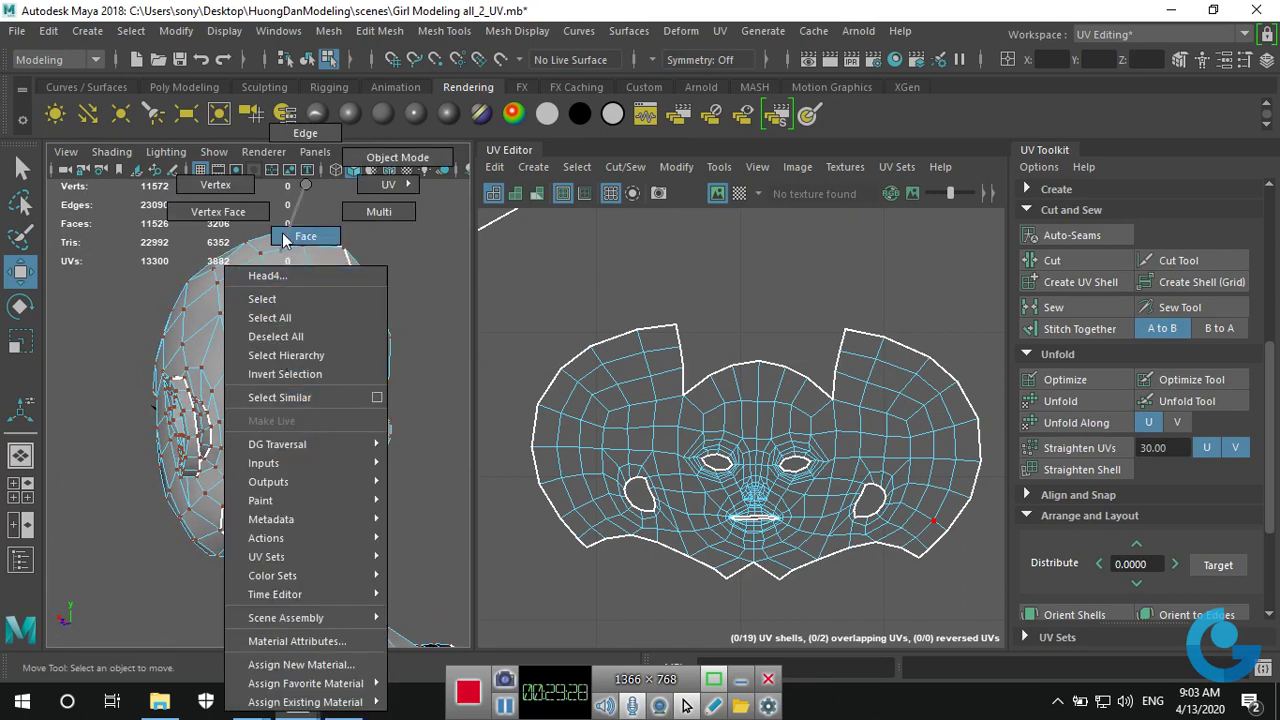
{"action": "left_click", "coordinate": [305, 138]}
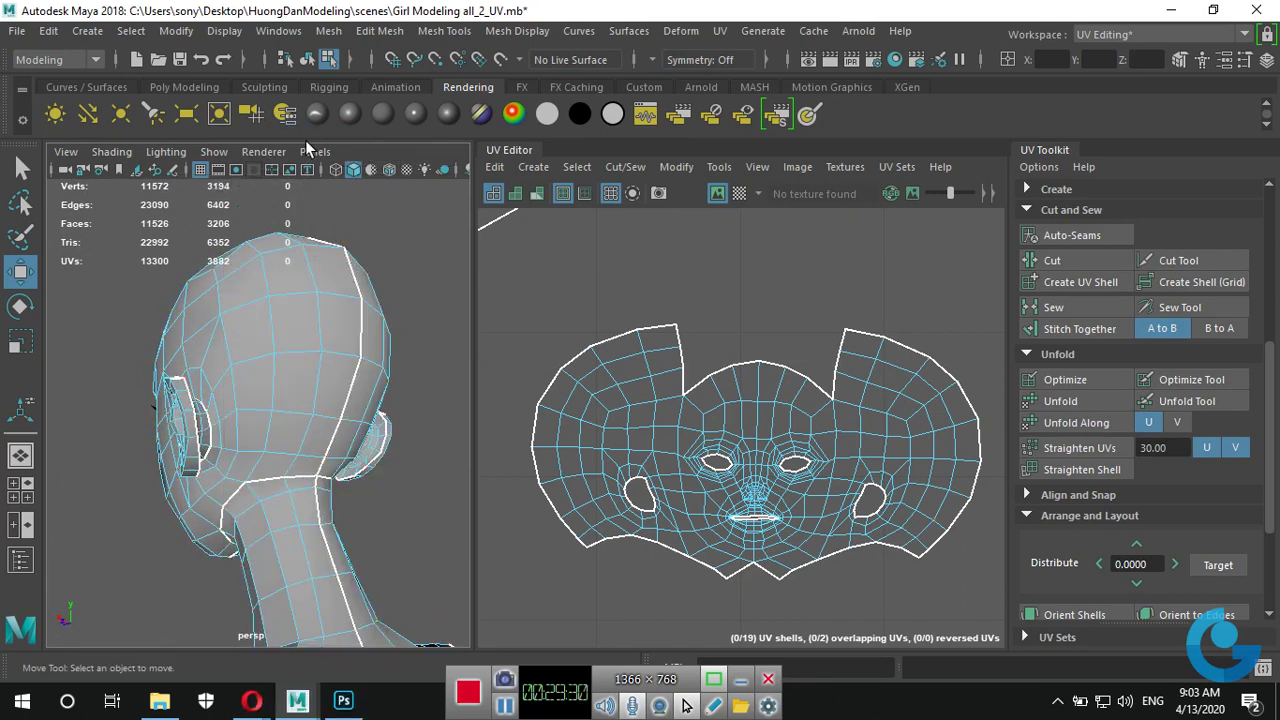
{"action": "left_click", "coordinate": [325, 419]}
{"action": "double_click", "coordinate": [324, 420]}
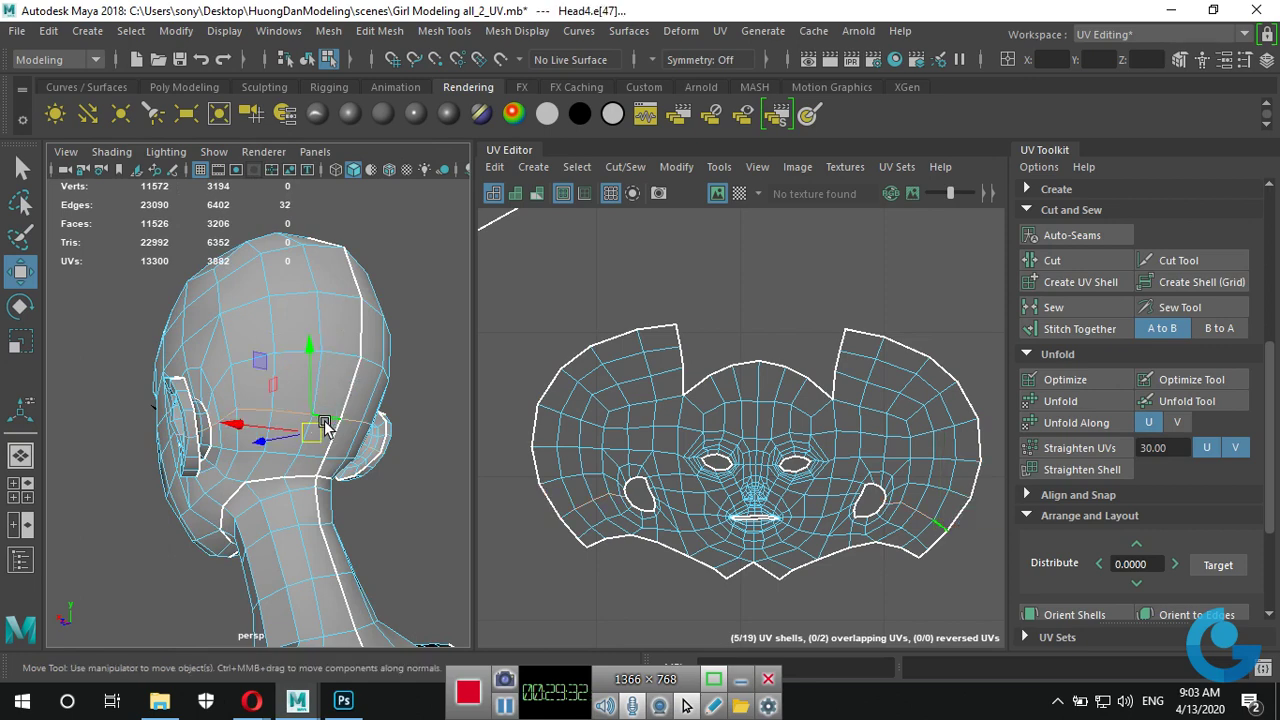
{"action": "scroll", "coordinate": [870, 430], "scroll_direction": "up", "scroll_amount": 2}
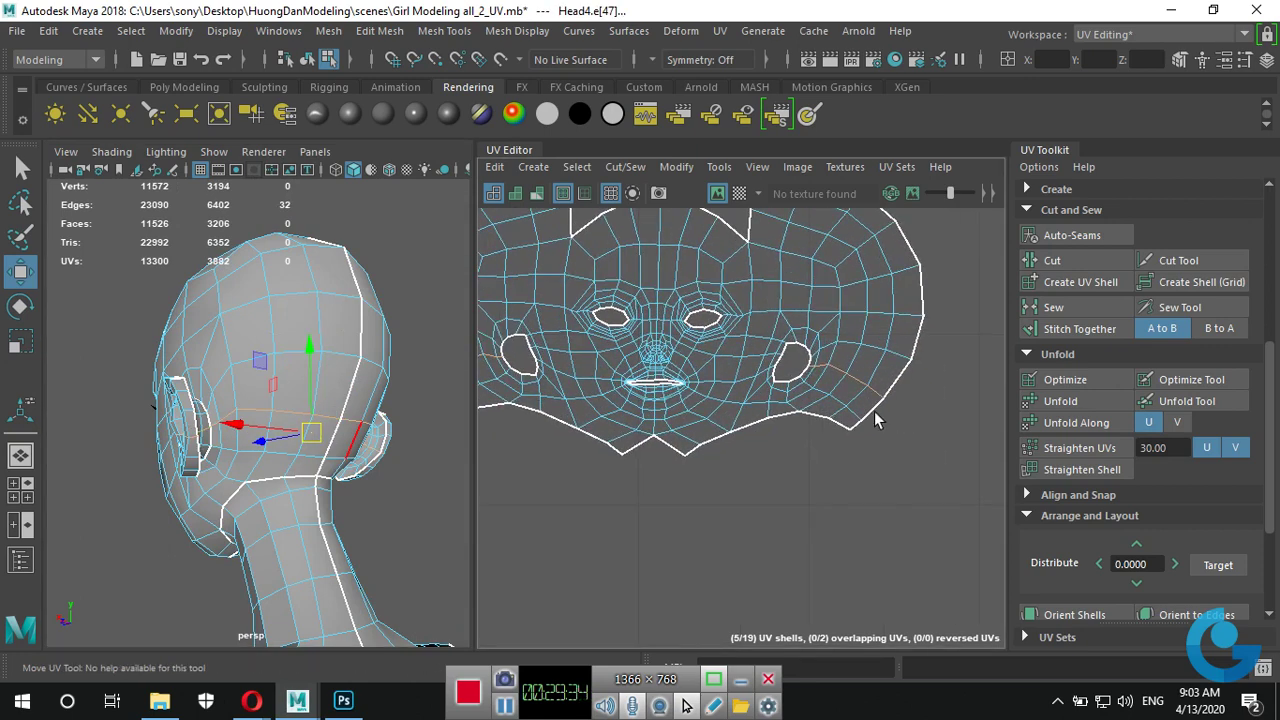
{"action": "middle_click_drag", "start_coordinate": [860, 410], "coordinate": [948, 437], "text": "alt"}
{"action": "left_click_drag", "start_coordinate": [274, 530], "coordinate": [360, 500], "text": "alt"}
{"action": "left_click", "coordinate": [888, 388]}
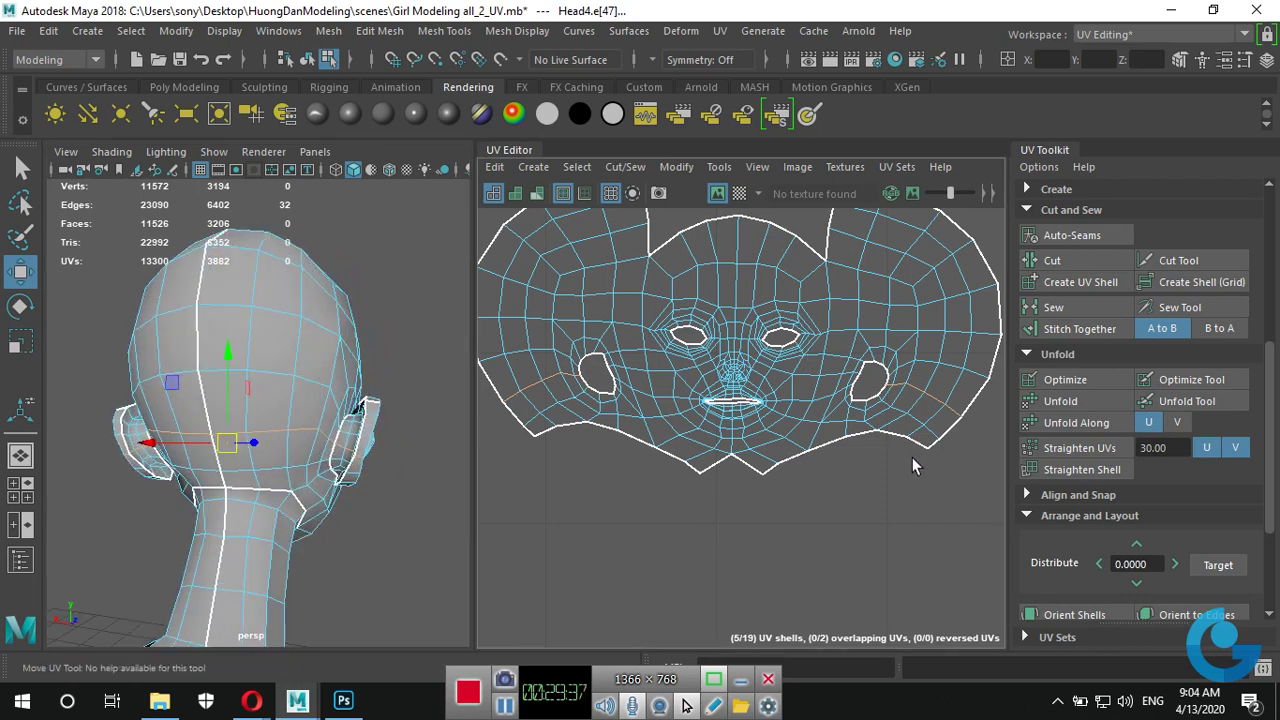
Select the jawline, under-ear and neck edges, plus the jaw edge near the cheek, as a seam.
{"action": "left_click", "coordinate": [889, 390]}
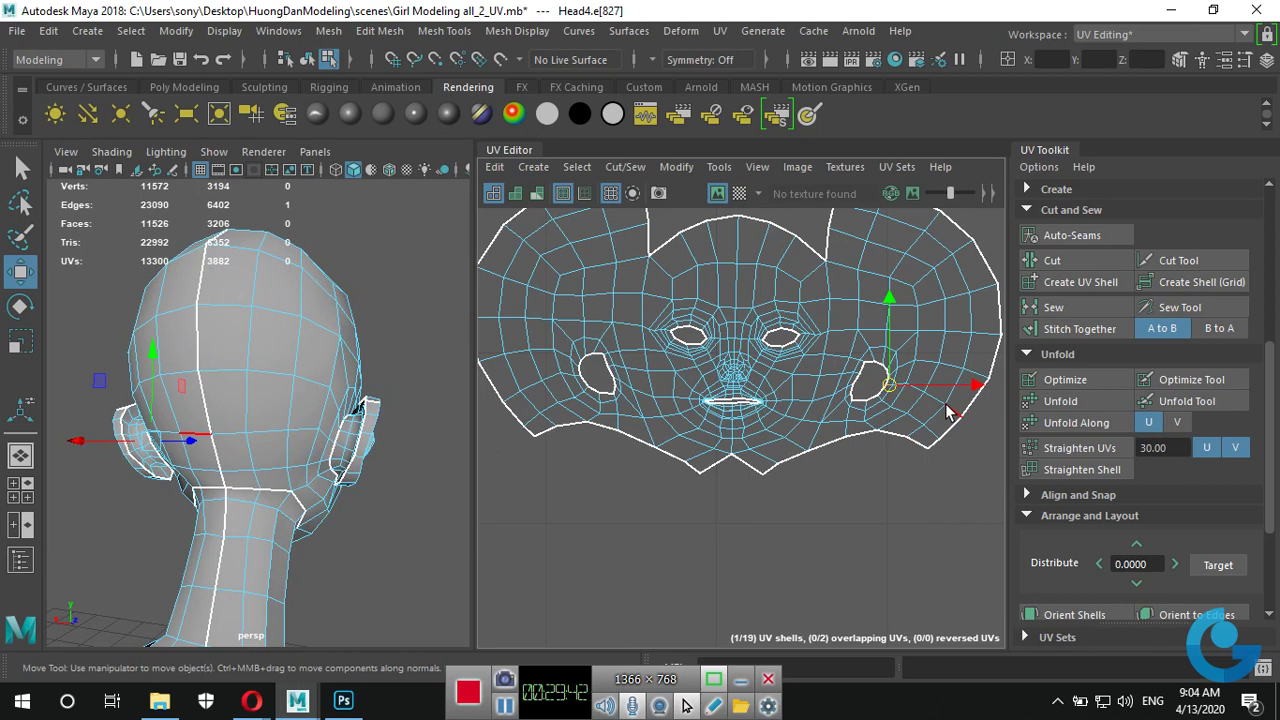
{"action": "mouse_move", "coordinate": [138, 495]}
{"action": "left_mouse_down", "text": "alt"}
{"action": "mouse_move", "coordinate": [266, 457]}
{"action": "mouse_move", "coordinate": [229, 471]}
{"action": "mouse_move", "coordinate": [381, 566]}
{"action": "mouse_move", "coordinate": [419, 508]}
{"action": "mouse_move", "coordinate": [405, 465]}
{"action": "mouse_move", "coordinate": [420, 527]}
{"action": "mouse_move", "coordinate": [380, 471]}
{"action": "mouse_move", "coordinate": [92, 480]}
{"action": "mouse_move", "coordinate": [296, 406]}
{"action": "left_mouse_up", "text": "alt"}
{"action": "left_click", "coordinate": [262, 448], "text": "shift"}
{"action": "scroll", "coordinate": [420, 527], "scroll_direction": "up", "scroll_amount": 3}
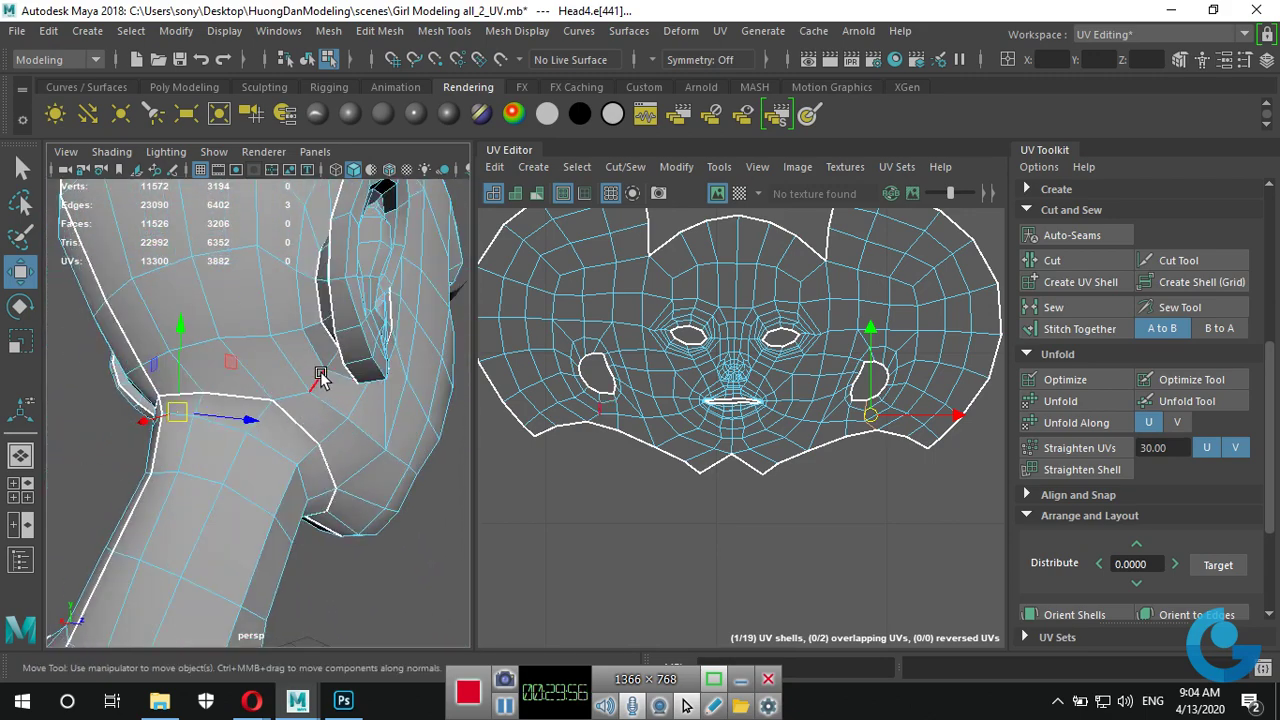
{"action": "left_click", "coordinate": [286, 400]}
{"action": "left_click_drag", "start_coordinate": [280, 420], "coordinate": [372, 436], "text": "alt"}
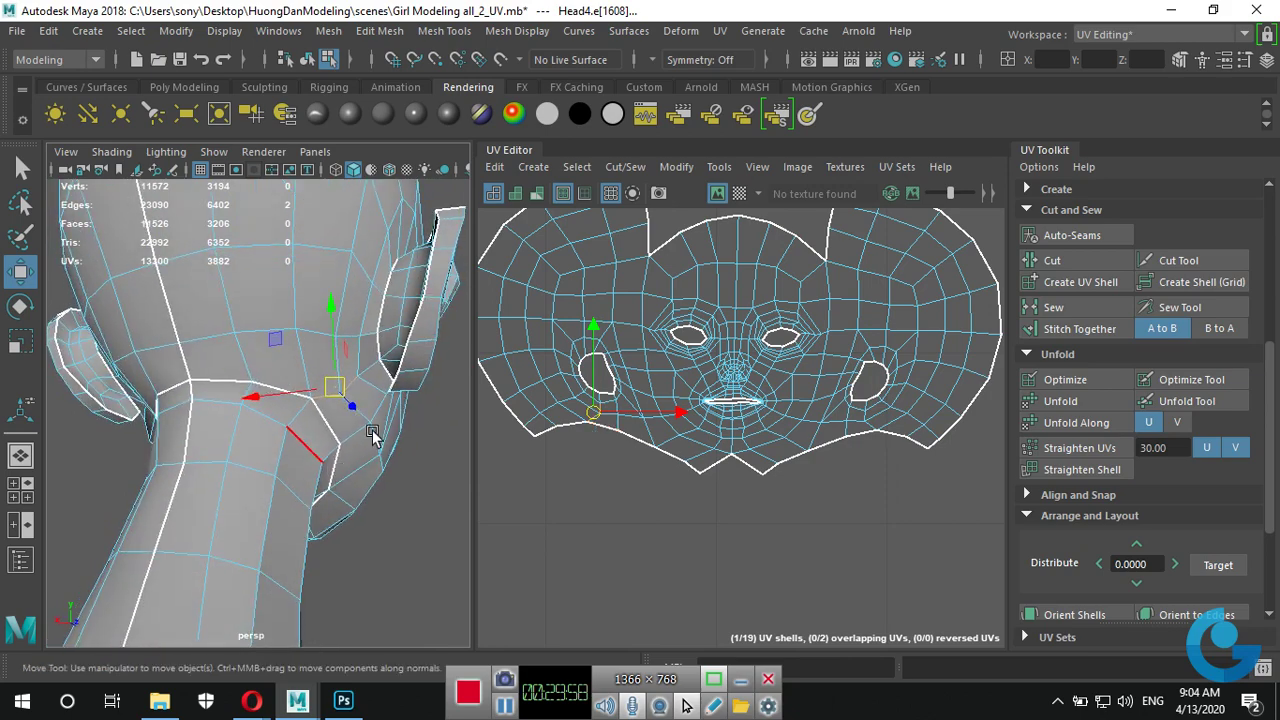
{"action": "left_click", "coordinate": [388, 375], "text": "shift"}
{"action": "left_click_drag", "start_coordinate": [207, 480], "coordinate": [229, 474], "text": "alt"}
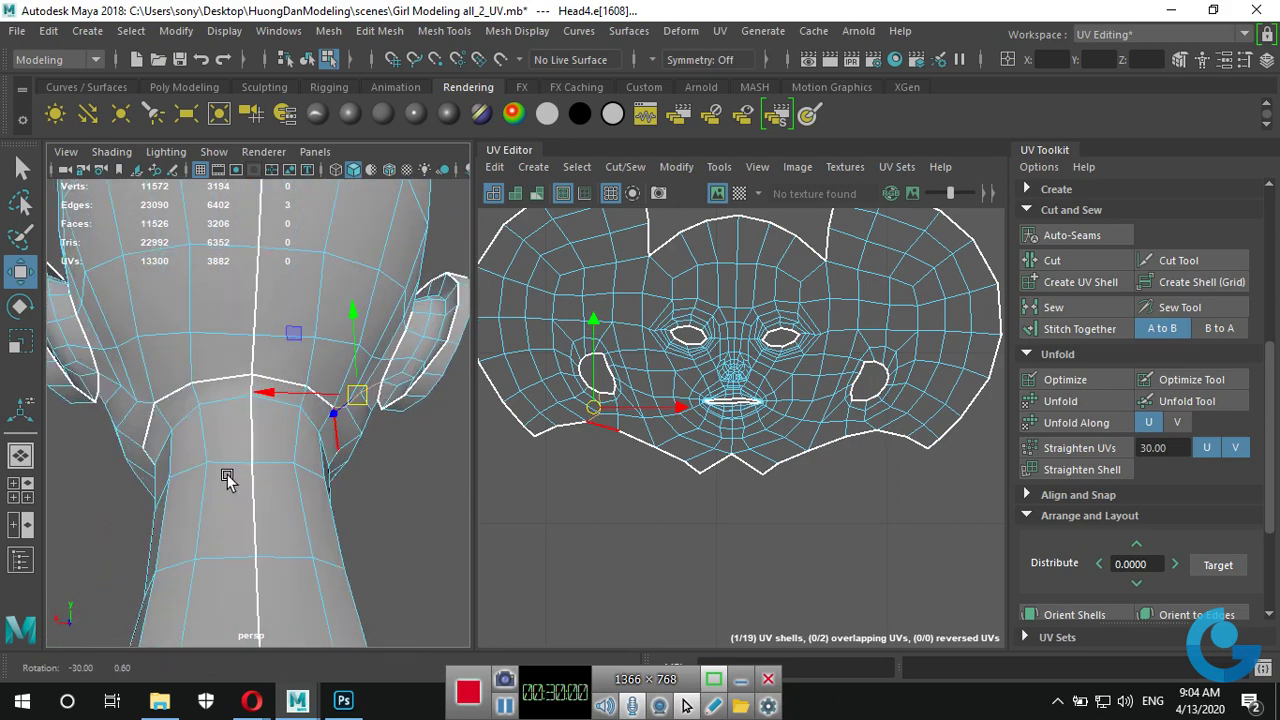
{"action": "scroll", "coordinate": [928, 438], "scroll_direction": "up", "scroll_amount": 3}
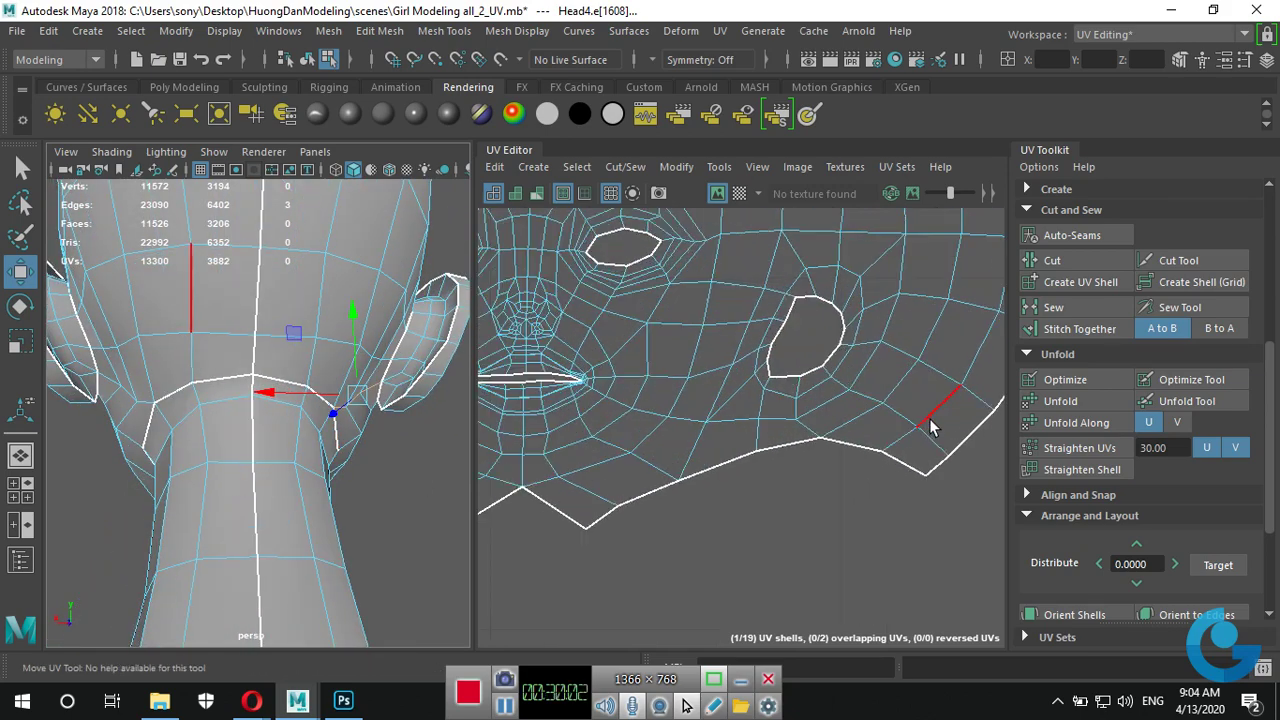
{"action": "left_click", "coordinate": [800, 390]}
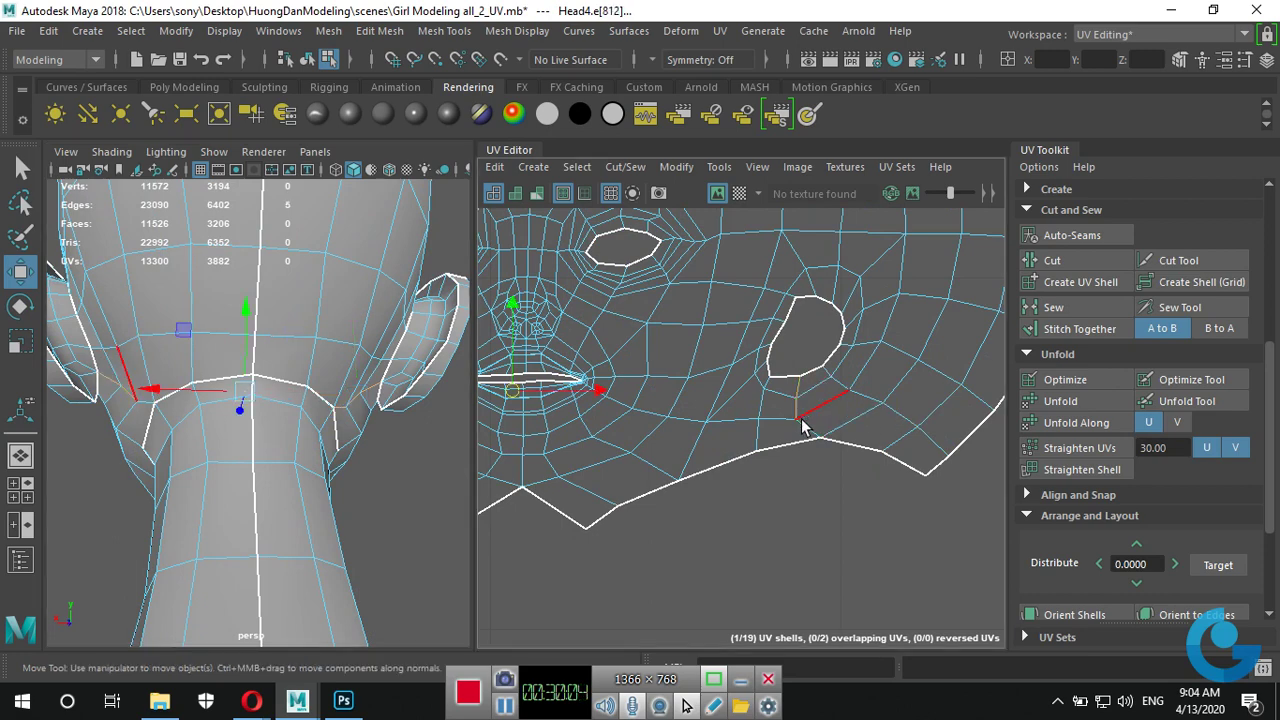
{"action": "scroll", "coordinate": [631, 434], "scroll_direction": "down", "scroll_amount": 3}
{"action": "scroll", "coordinate": [900, 380], "scroll_direction": "down", "scroll_amount": 2}
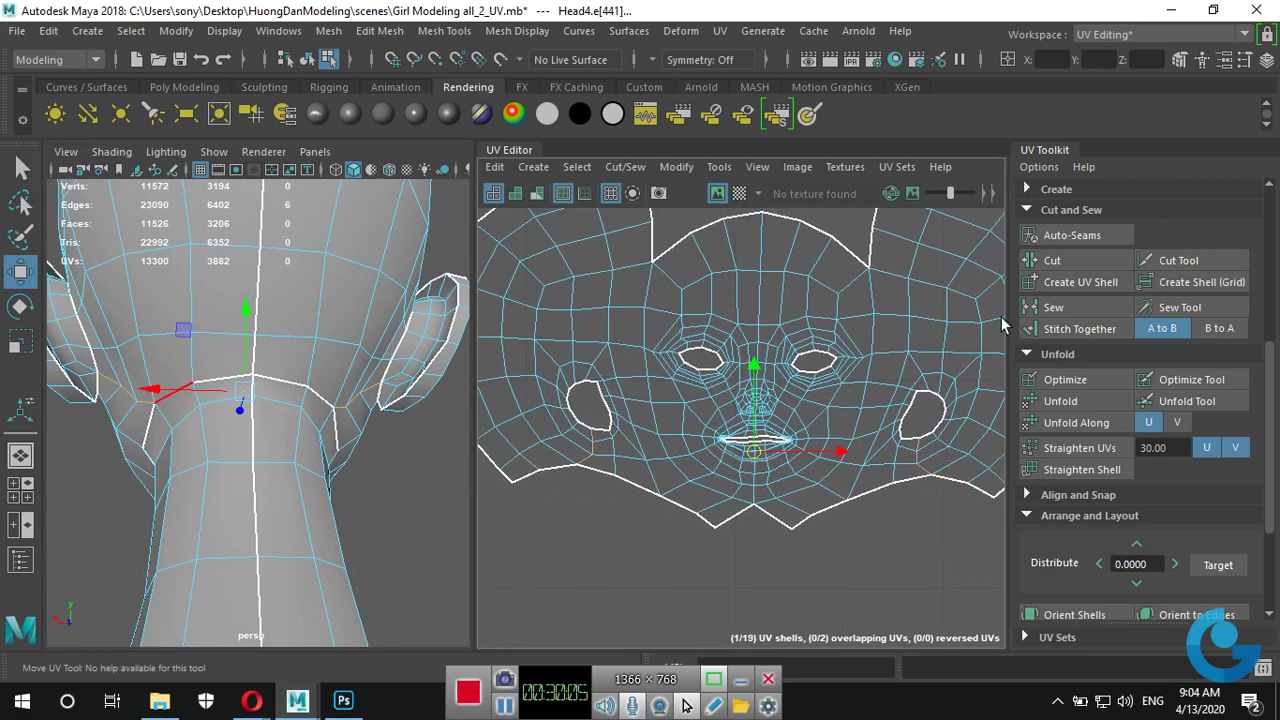
Cut the UVs along the selected jaw edges and switch to UV selection.
{"action": "left_click", "coordinate": [1072, 258]}
{"action": "scroll", "coordinate": [770, 410], "scroll_direction": "down", "scroll_amount": 2}
{"action": "scroll", "coordinate": [770, 410], "scroll_direction": "down", "scroll_amount": 2}
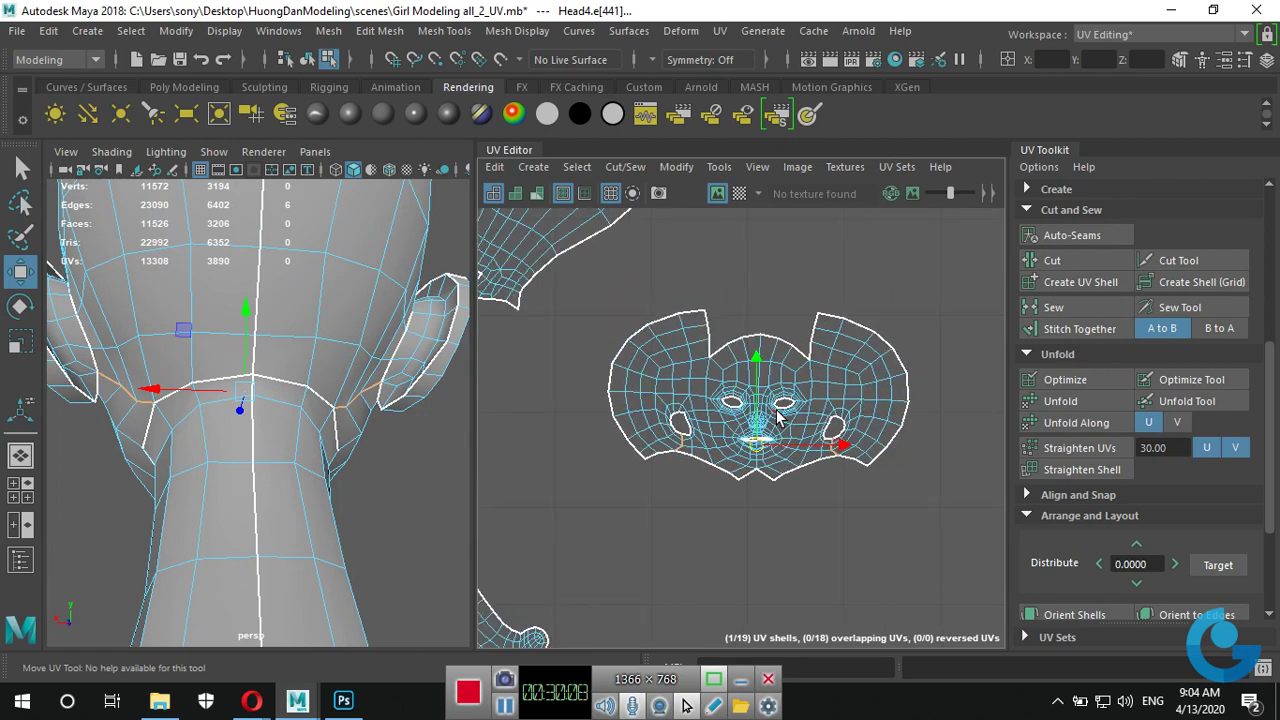
{"action": "right_click", "coordinate": [773, 411]}
{"action": "left_click", "coordinate": [860, 411]}
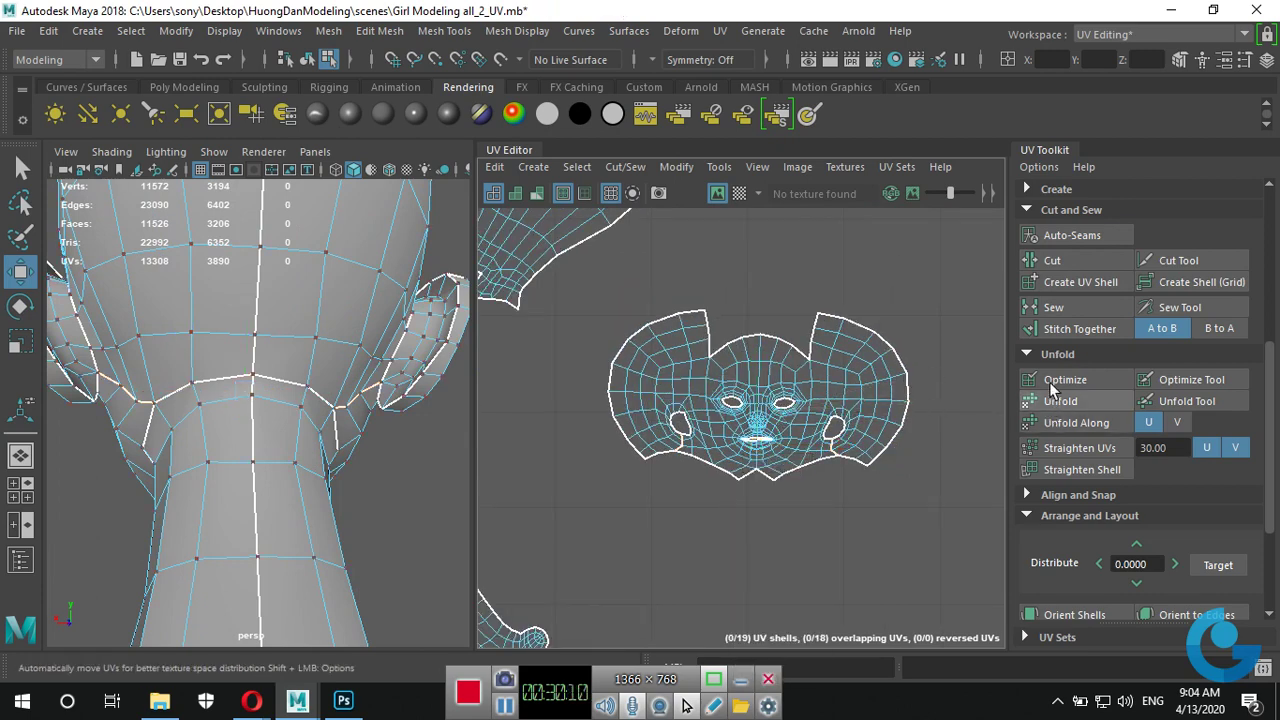
{"action": "left_click", "coordinate": [1071, 403]}
Select the whole face UV shell and unfold it.
{"action": "right_click", "coordinate": [743, 410]}
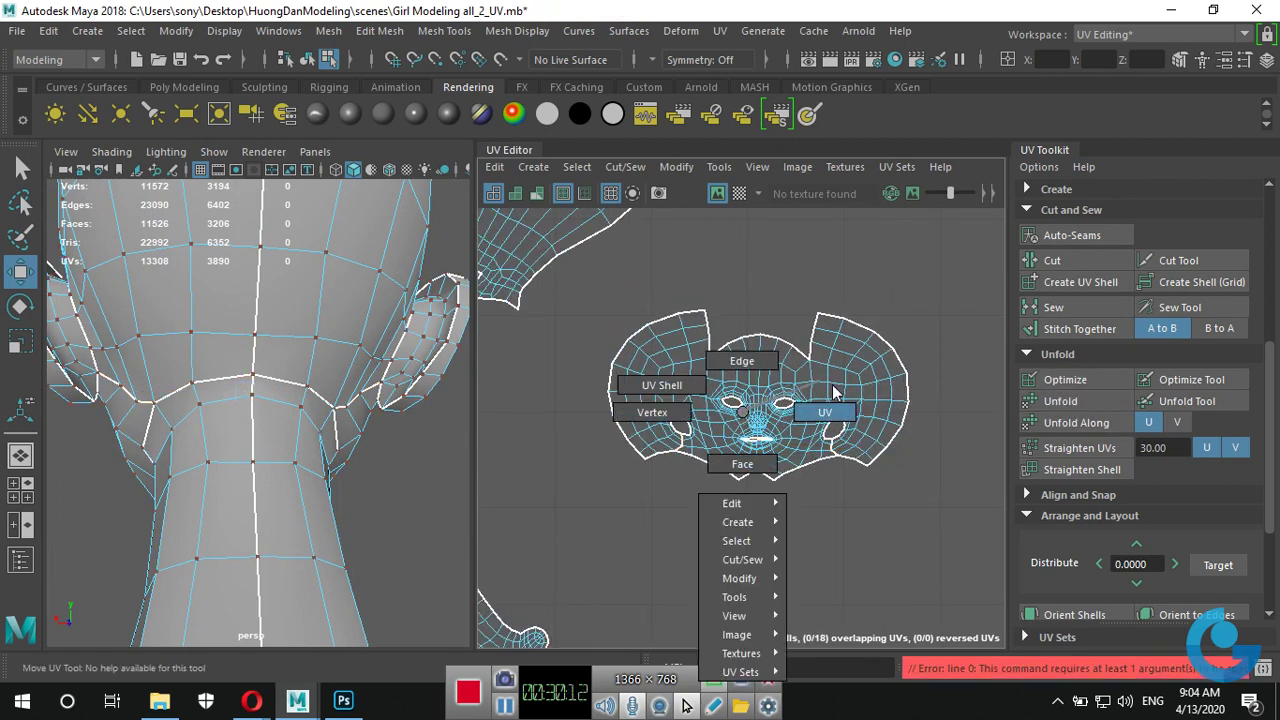
{"action": "left_click", "coordinate": [742, 378]}
{"action": "left_click_drag", "start_coordinate": [599, 299], "coordinate": [930, 495]}
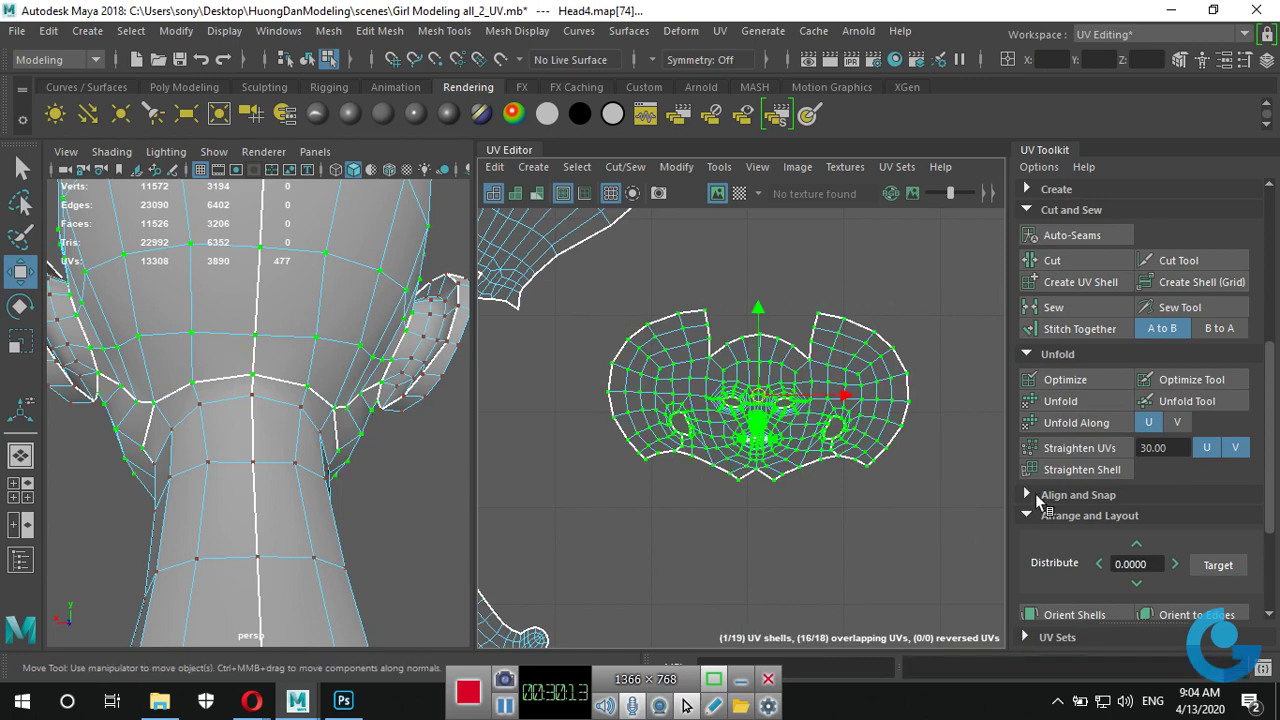
{"action": "left_click", "coordinate": [1062, 401]}
{"action": "left_click", "coordinate": [903, 486]}
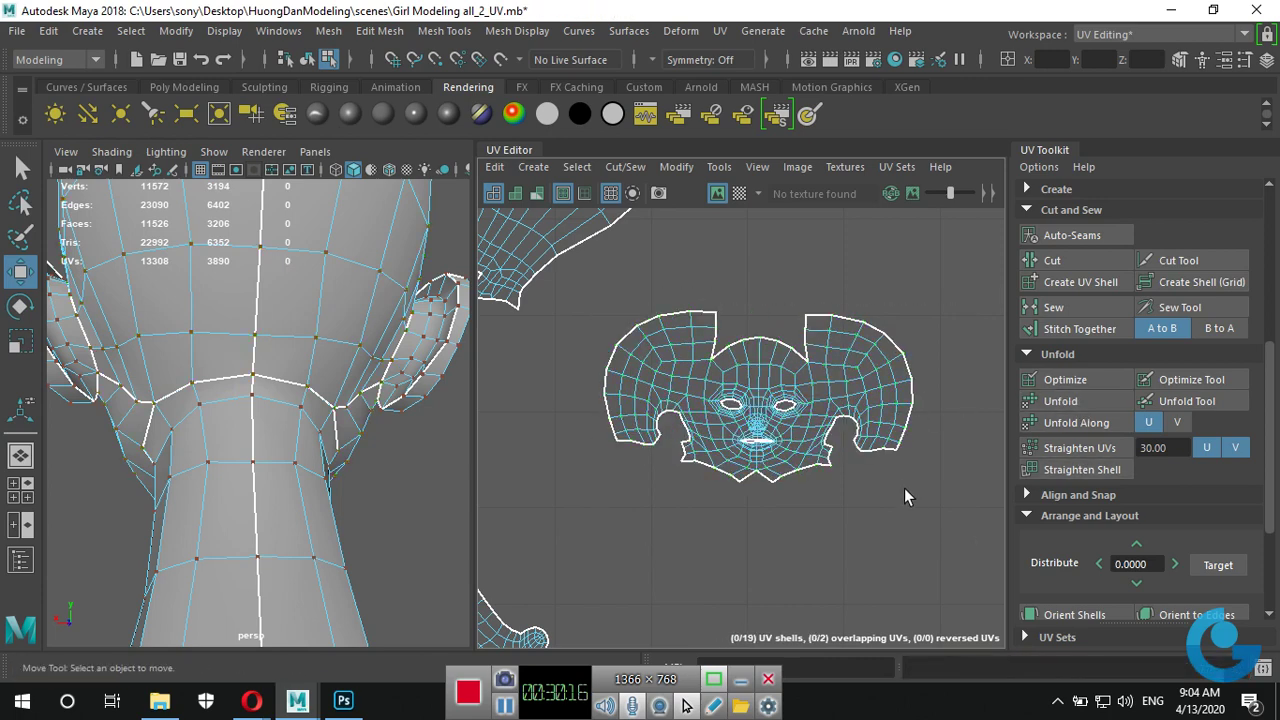
Turn on the checker pattern and orbit the head to inspect the unfolded face.
{"action": "left_click", "coordinate": [739, 193]}
{"action": "scroll", "coordinate": [228, 455], "scroll_direction": "down", "scroll_amount": 5}
{"action": "left_click_drag", "start_coordinate": [228, 455], "coordinate": [592, 385], "text": "alt"}
{"action": "scroll", "coordinate": [808, 432], "scroll_direction": "down", "scroll_amount": 4}
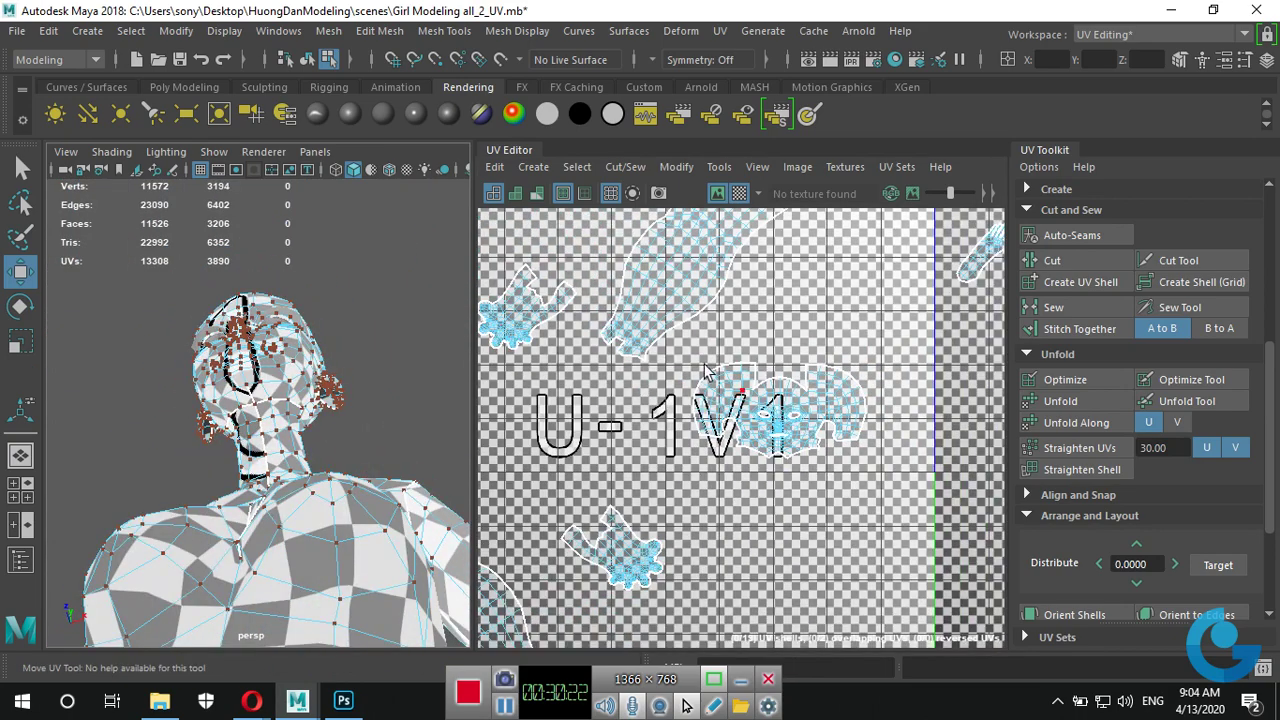
Select the face shell's UVs, scale them much larger, and orbit to check the denser checker.
{"action": "right_click_drag", "start_coordinate": [705, 370], "coordinate": [806, 410]}
{"action": "left_click_drag", "start_coordinate": [689, 352], "coordinate": [897, 503]}
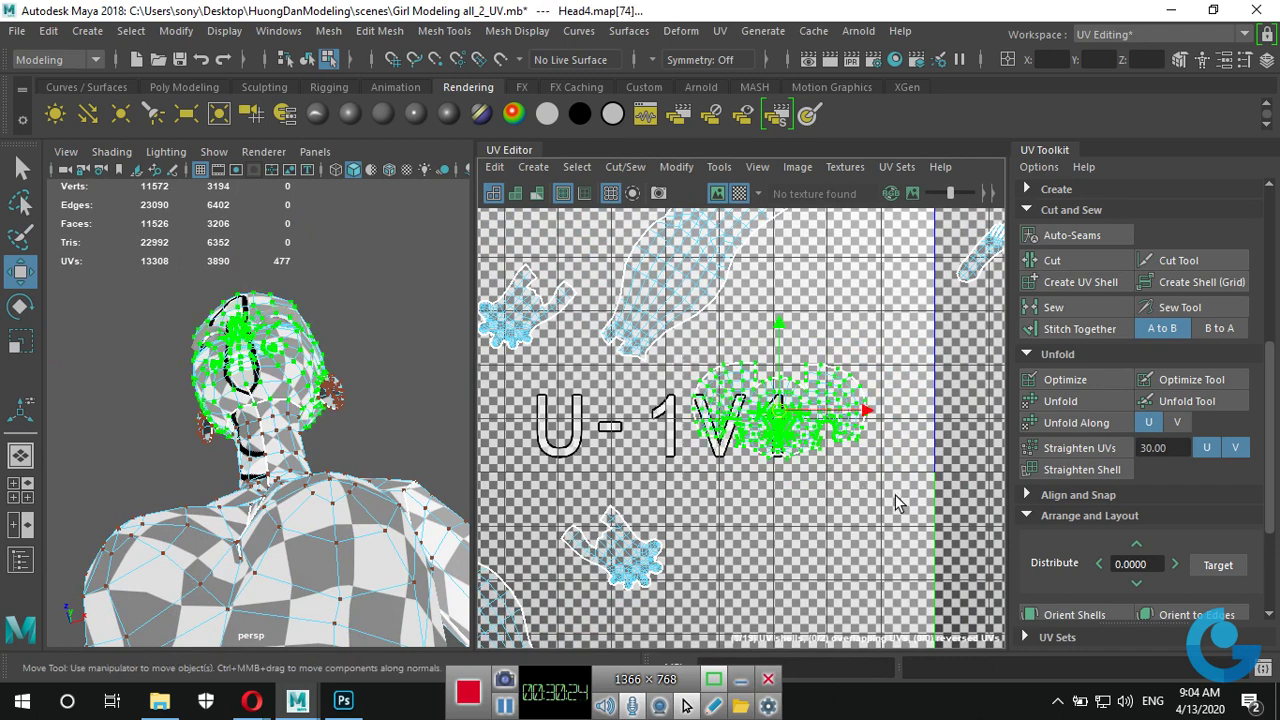
{"action": "key", "text": "r"}
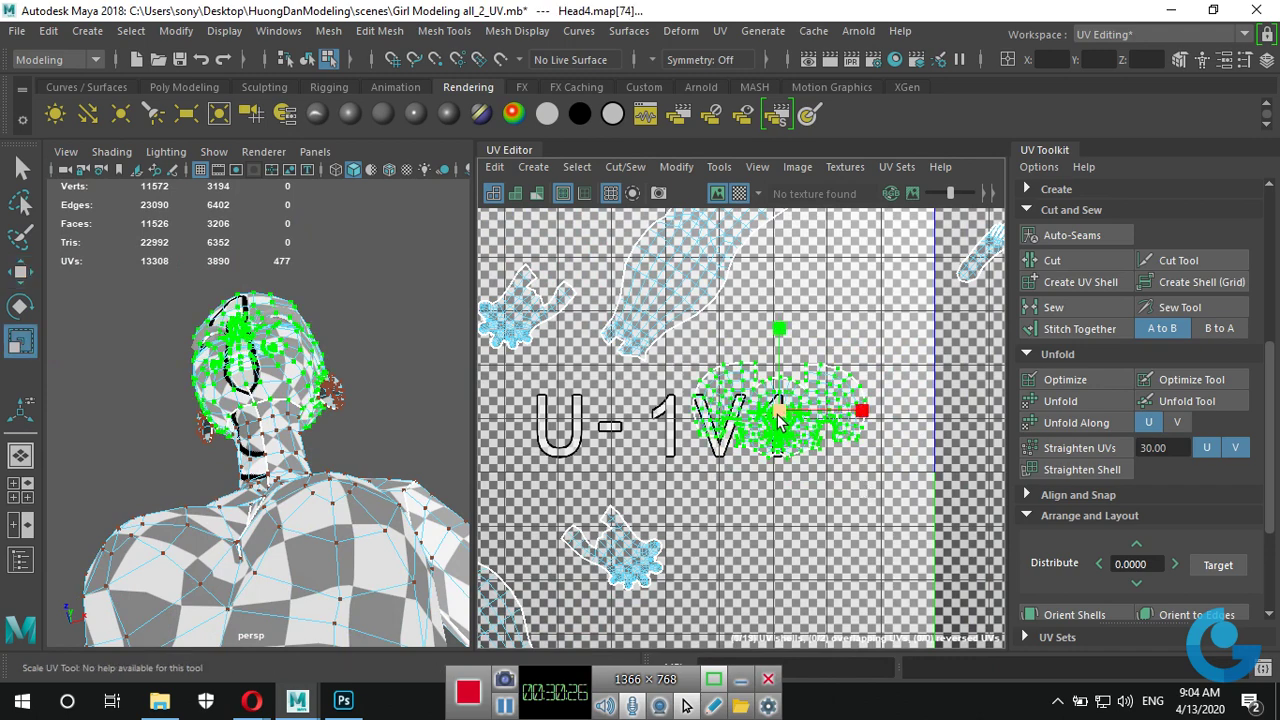
{"action": "left_click_drag", "start_coordinate": [780, 420], "coordinate": [1050, 280]}
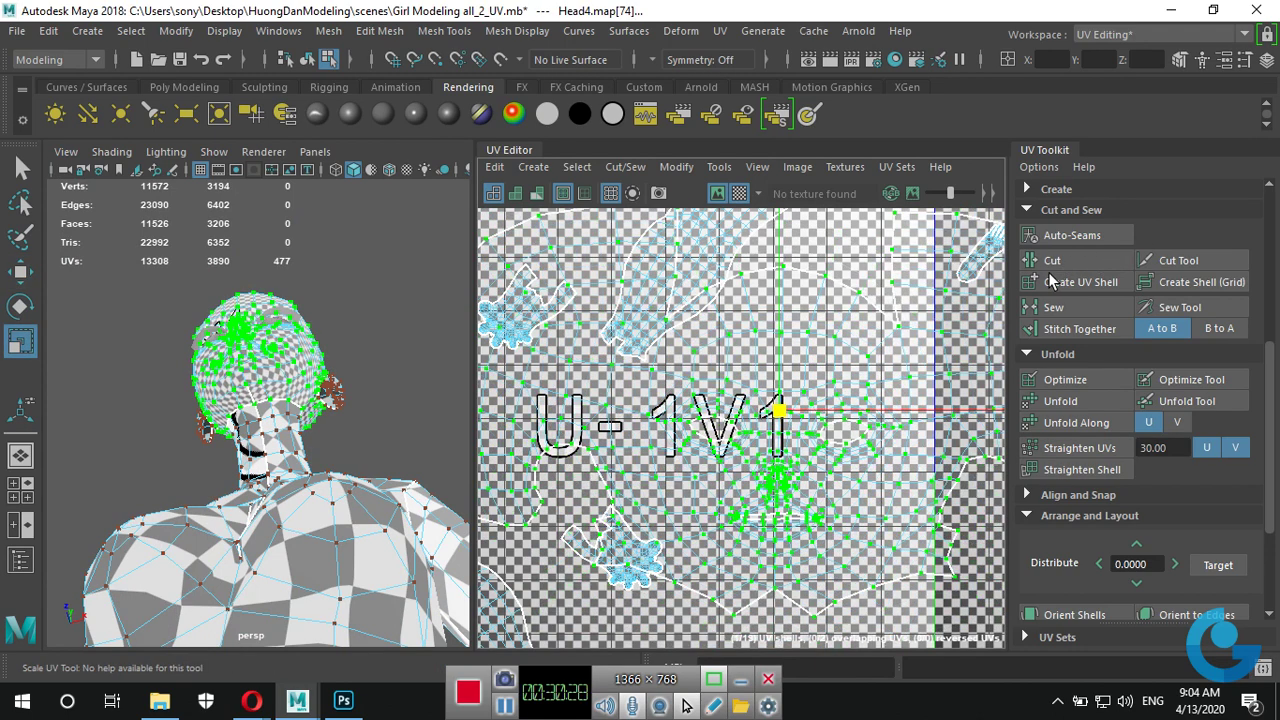
{"action": "mouse_move", "coordinate": [418, 431]}
{"action": "left_mouse_down", "text": "alt"}
{"action": "mouse_move", "coordinate": [226, 402]}
{"action": "mouse_move", "coordinate": [363, 400]}
{"action": "mouse_move", "coordinate": [436, 431]}
{"action": "mouse_move", "coordinate": [530, 435]}
{"action": "left_mouse_up", "text": "alt"}
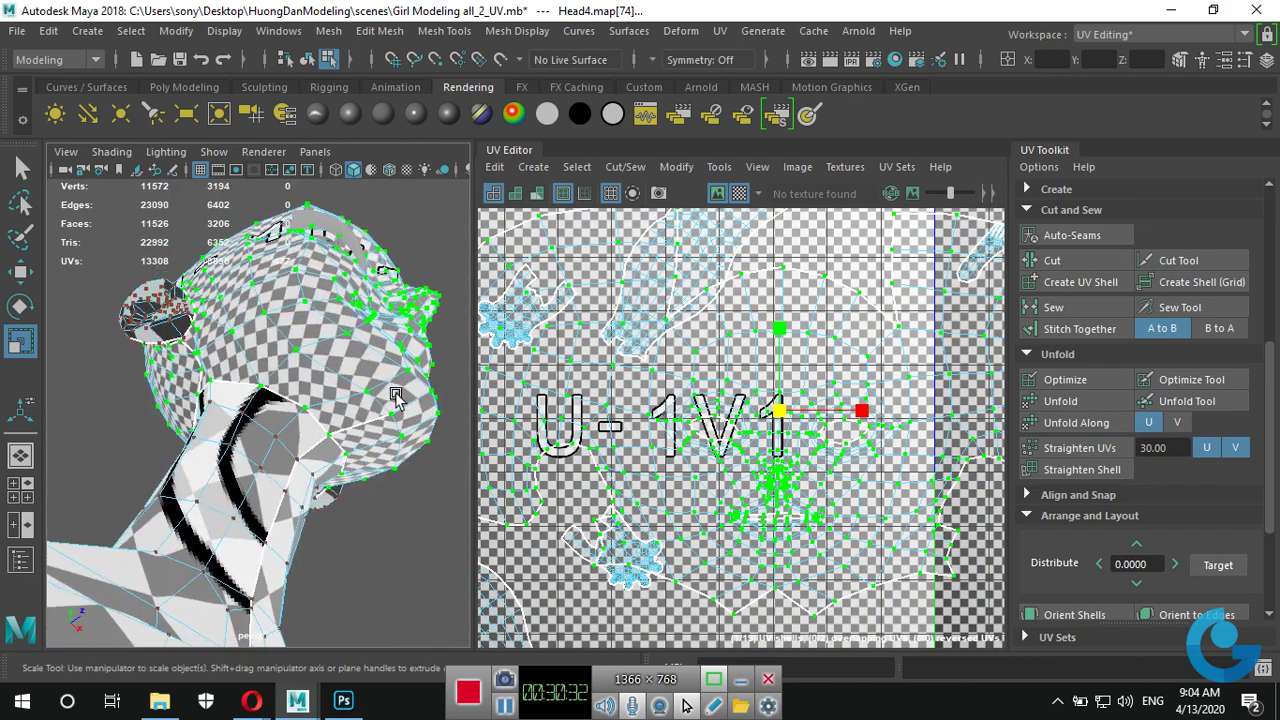
{"action": "mouse_move", "coordinate": [240, 340]}
{"action": "left_mouse_down", "text": "alt"}
{"action": "mouse_move", "coordinate": [360, 406]}
{"action": "mouse_move", "coordinate": [265, 430]}
{"action": "mouse_move", "coordinate": [237, 455]}
{"action": "mouse_move", "coordinate": [309, 449]}
{"action": "mouse_move", "coordinate": [309, 483]}
{"action": "mouse_move", "coordinate": [183, 473]}
{"action": "mouse_move", "coordinate": [300, 560]}
{"action": "mouse_move", "coordinate": [280, 605]}
{"action": "mouse_move", "coordinate": [200, 545]}
{"action": "mouse_move", "coordinate": [198, 490]}
{"action": "left_mouse_up", "text": "alt"}
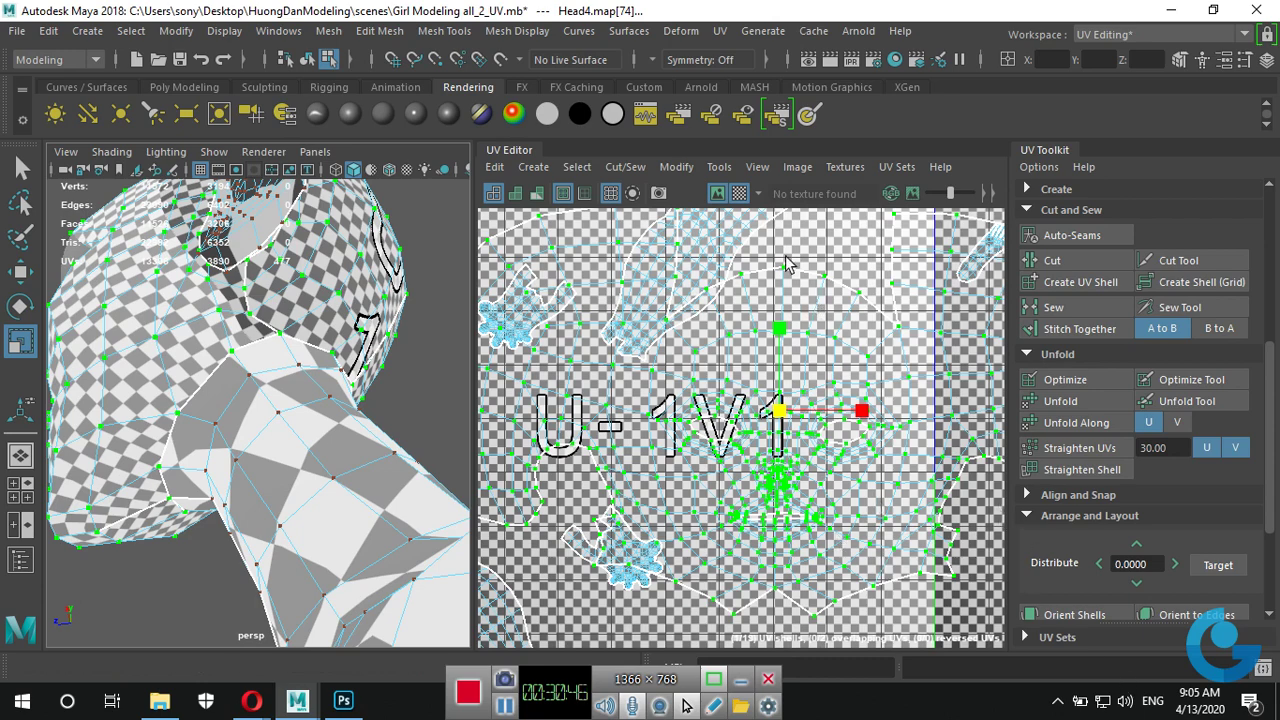
Hide the checker pattern and sew the split chin edge of the face shell.
{"action": "left_click", "coordinate": [739, 193]}
{"action": "middle_click_drag", "start_coordinate": [898, 545], "coordinate": [888, 446], "text": "alt"}
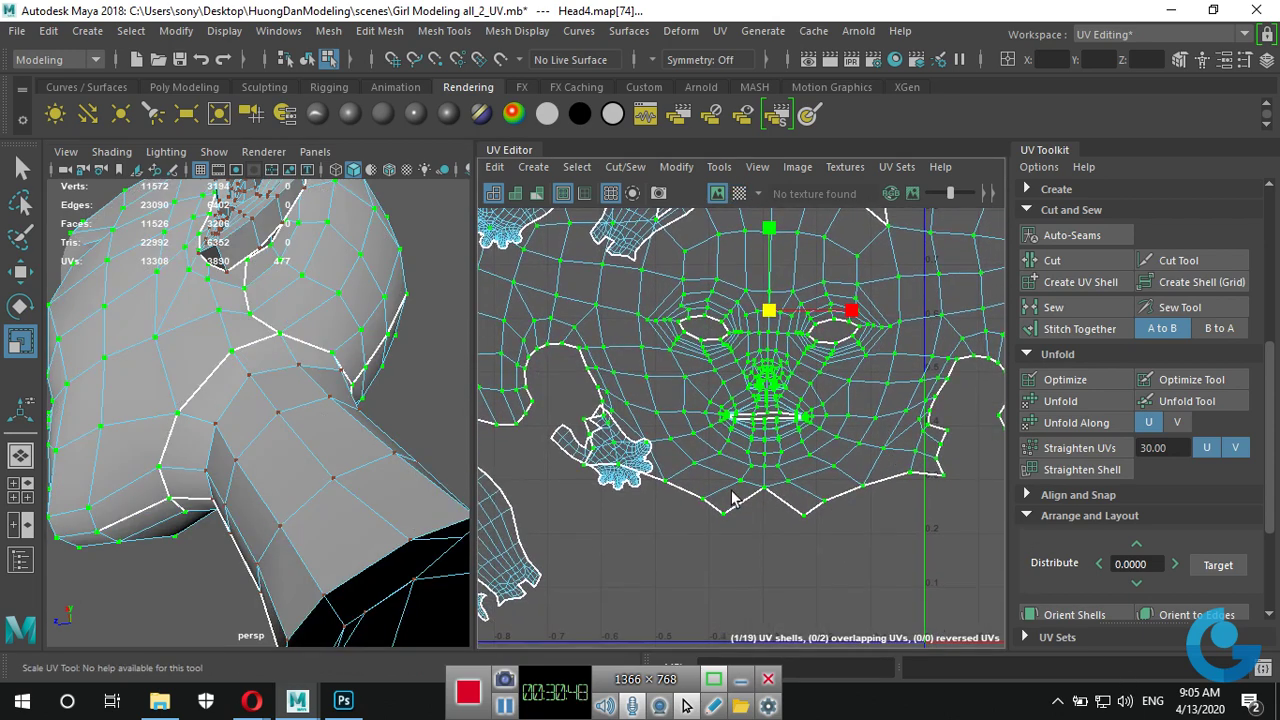
{"action": "right_click_drag", "start_coordinate": [785, 490], "coordinate": [785, 420]}
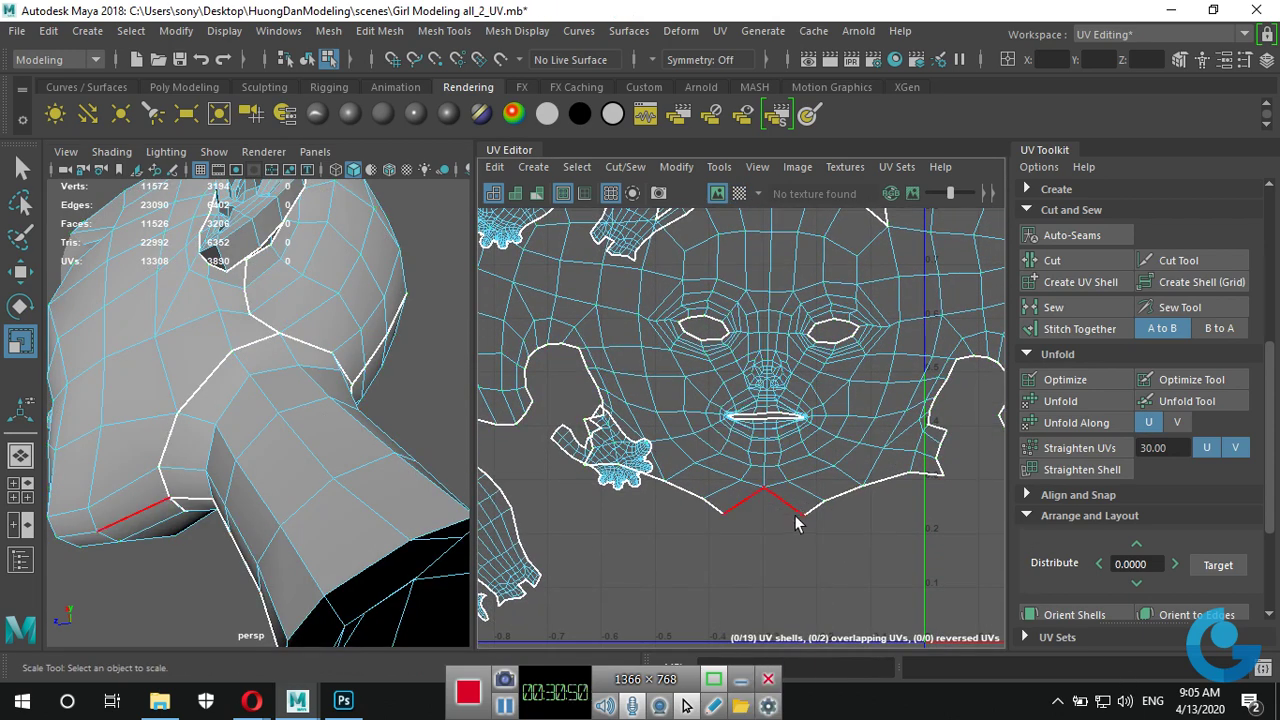
{"action": "left_click", "coordinate": [787, 510]}
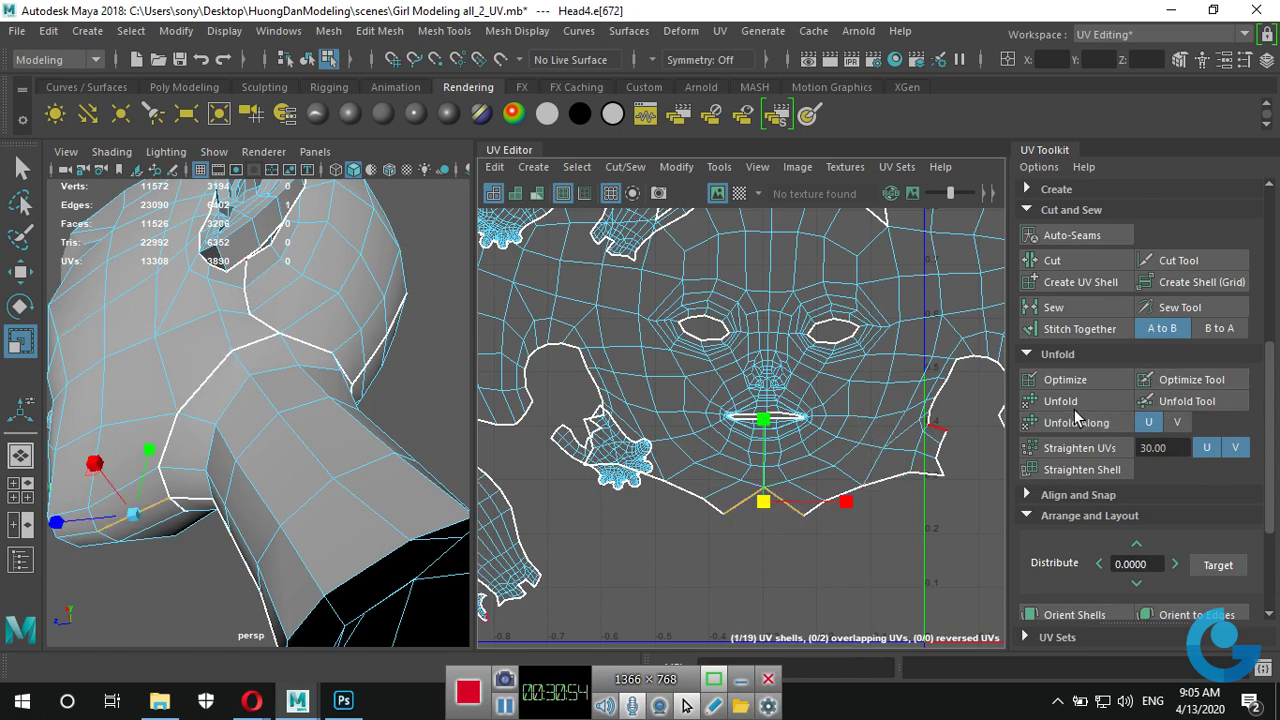
{"action": "left_click", "coordinate": [1059, 305]}
Convert the face edge loop to UVs, unfold the shell again, and show the checker.
{"action": "double_click", "coordinate": [834, 461]}
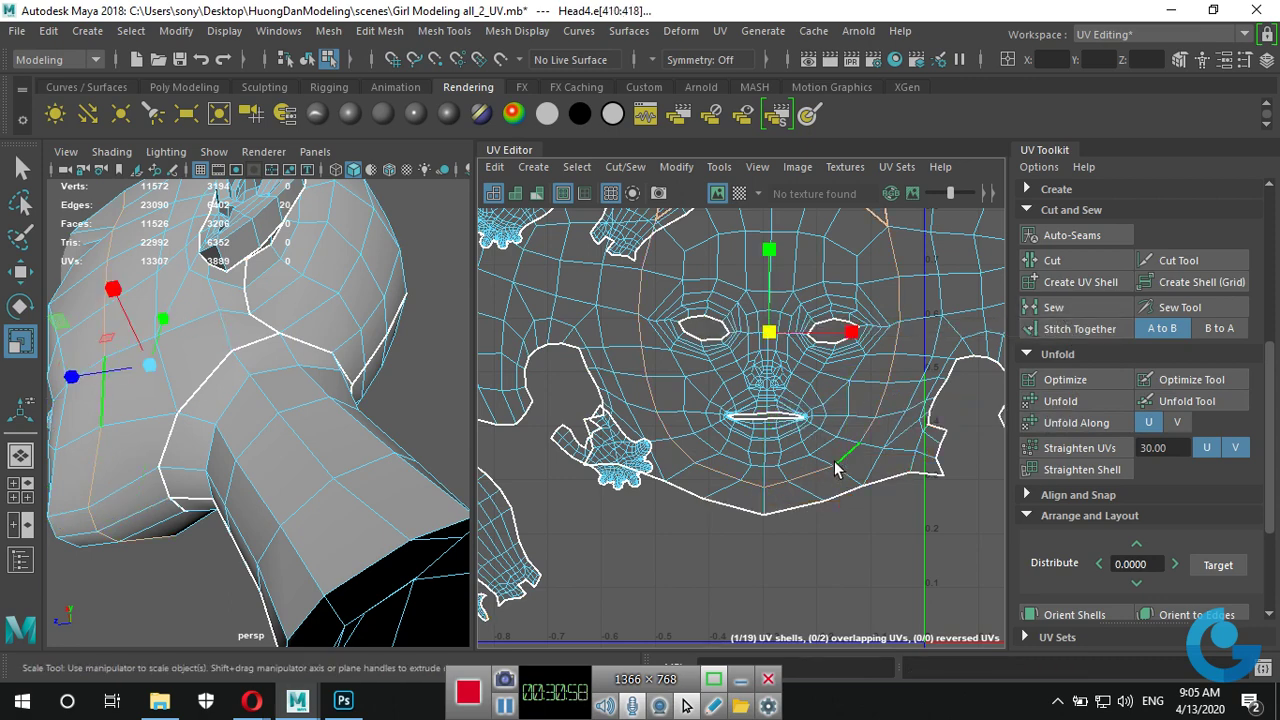
{"action": "right_click_drag", "start_coordinate": [862, 442], "coordinate": [940, 447]}
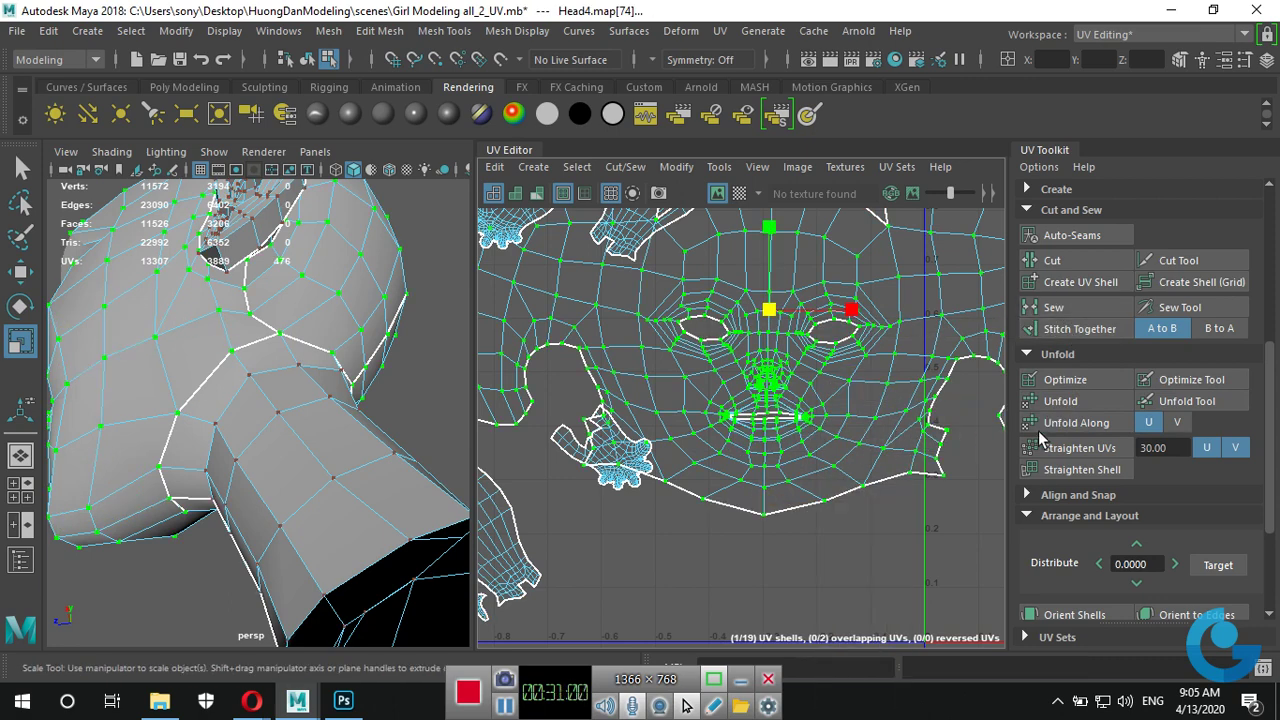
{"action": "left_click", "coordinate": [1064, 403]}
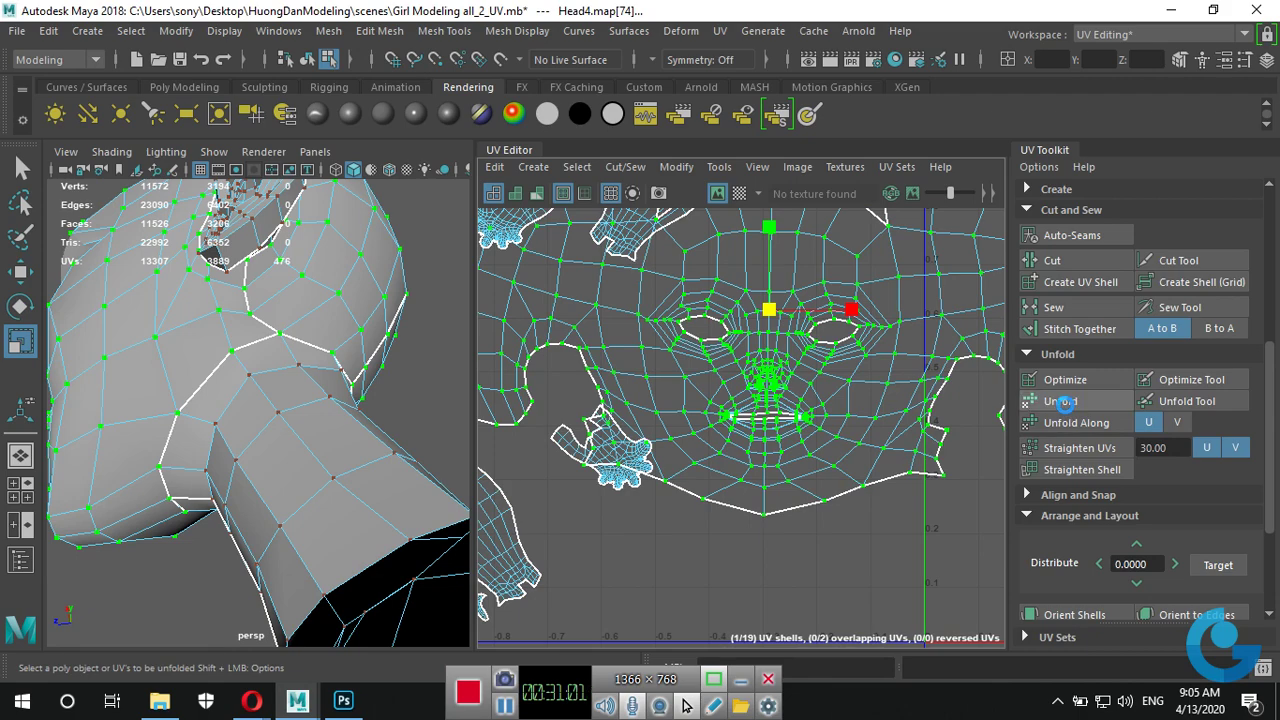
{"action": "left_click", "coordinate": [741, 195]}
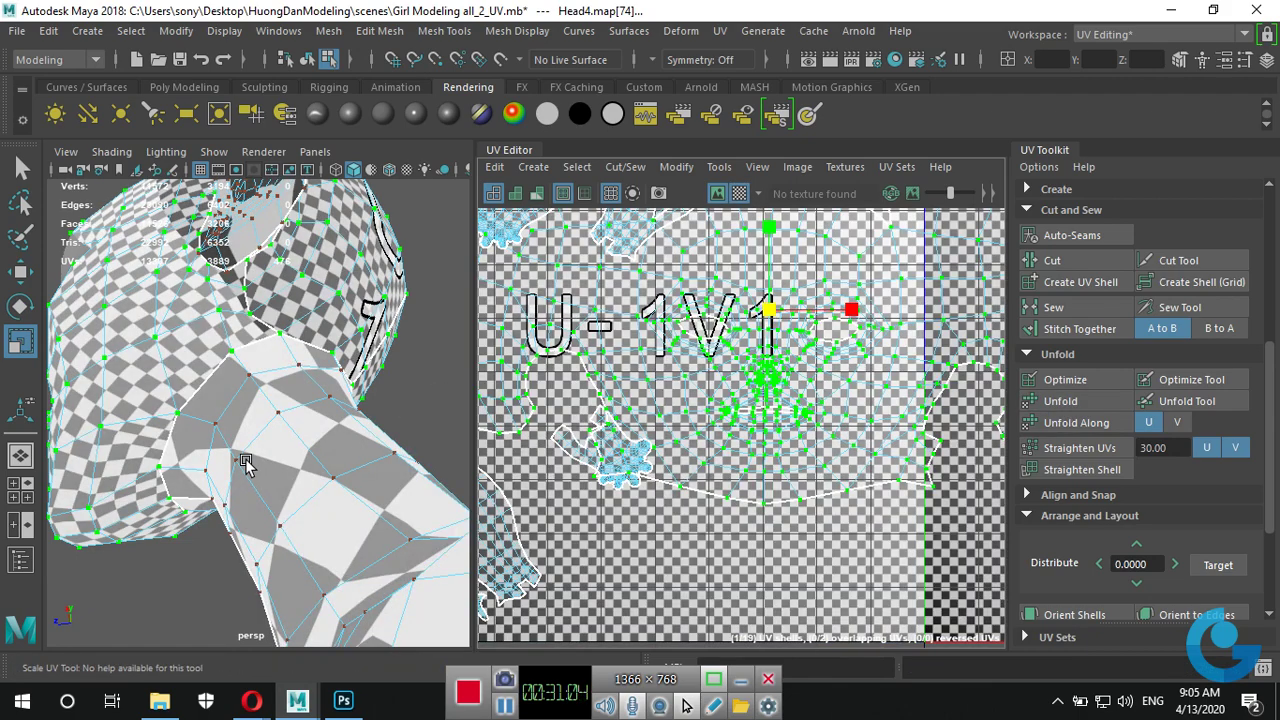
Orbit and zoom around the head to check the seams under the checker pattern.
{"action": "mouse_move", "coordinate": [246, 464]}
{"action": "left_mouse_down", "text": "alt"}
{"action": "mouse_move", "coordinate": [407, 449]}
{"action": "mouse_move", "coordinate": [322, 440]}
{"action": "left_mouse_up", "text": "alt"}
{"action": "mouse_move", "coordinate": [330, 397]}
{"action": "left_mouse_down", "text": "alt"}
{"action": "mouse_move", "coordinate": [306, 446]}
{"action": "mouse_move", "coordinate": [442, 479]}
{"action": "mouse_move", "coordinate": [438, 509]}
{"action": "mouse_move", "coordinate": [455, 485]}
{"action": "mouse_move", "coordinate": [327, 463]}
{"action": "mouse_move", "coordinate": [320, 447]}
{"action": "left_mouse_up", "text": "alt"}
{"action": "scroll", "coordinate": [320, 447], "scroll_direction": "down", "scroll_amount": 3}
{"action": "scroll", "coordinate": [320, 447], "scroll_direction": "up", "scroll_amount": 3}
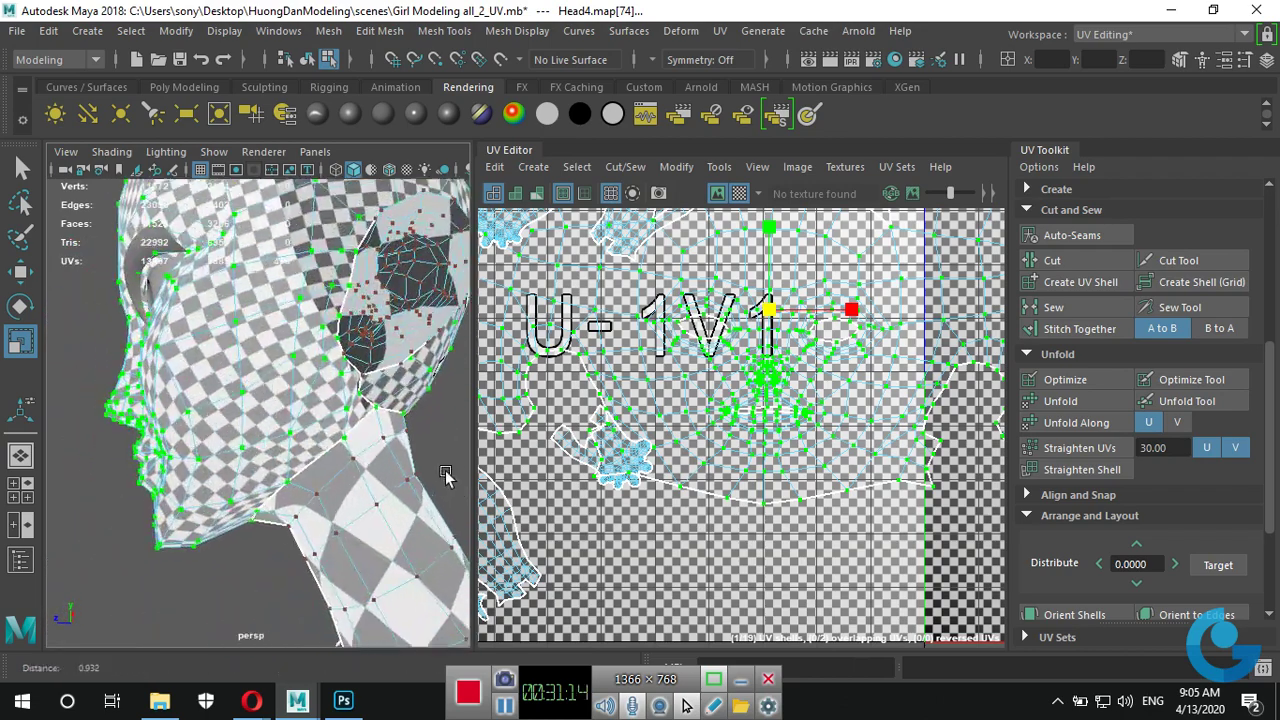
{"action": "mouse_move", "coordinate": [451, 477]}
{"action": "left_mouse_down", "text": "alt"}
{"action": "mouse_move", "coordinate": [257, 517]}
{"action": "mouse_move", "coordinate": [173, 519]}
{"action": "left_mouse_up", "text": "alt"}
{"action": "scroll", "coordinate": [173, 519], "scroll_direction": "down", "scroll_amount": 3}
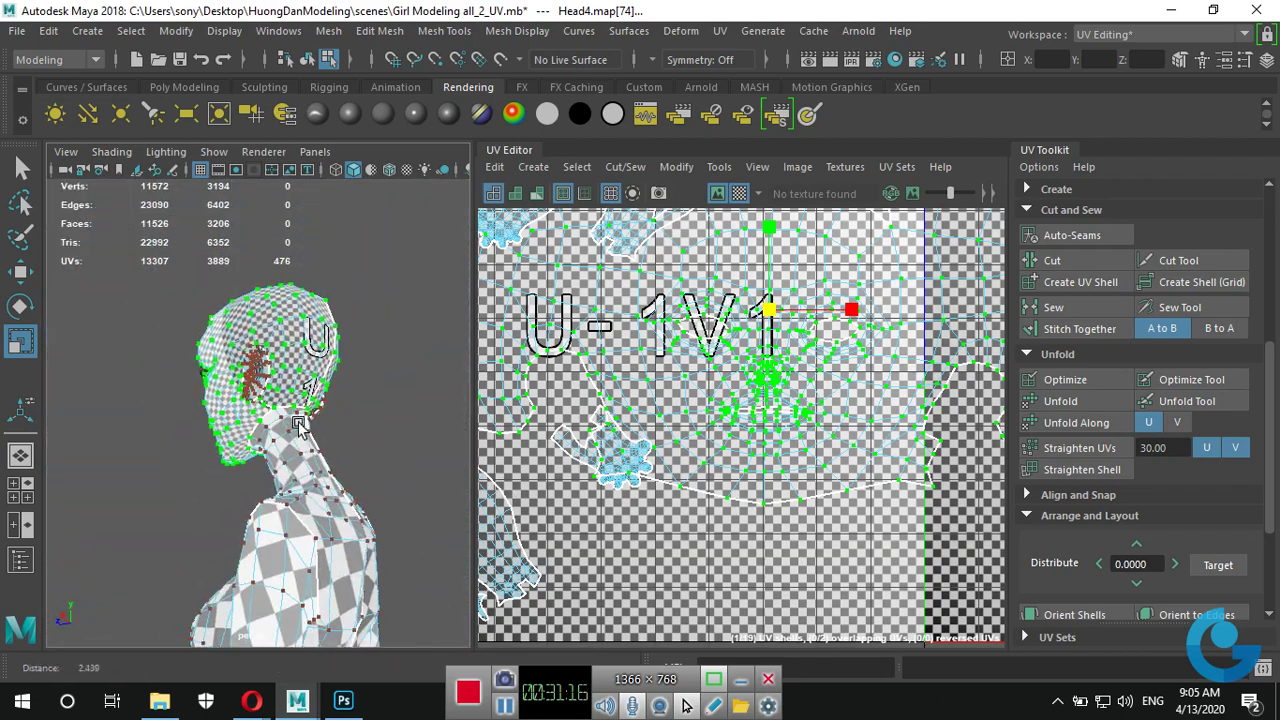
{"action": "scroll", "coordinate": [420, 430], "scroll_direction": "up", "scroll_amount": 3}
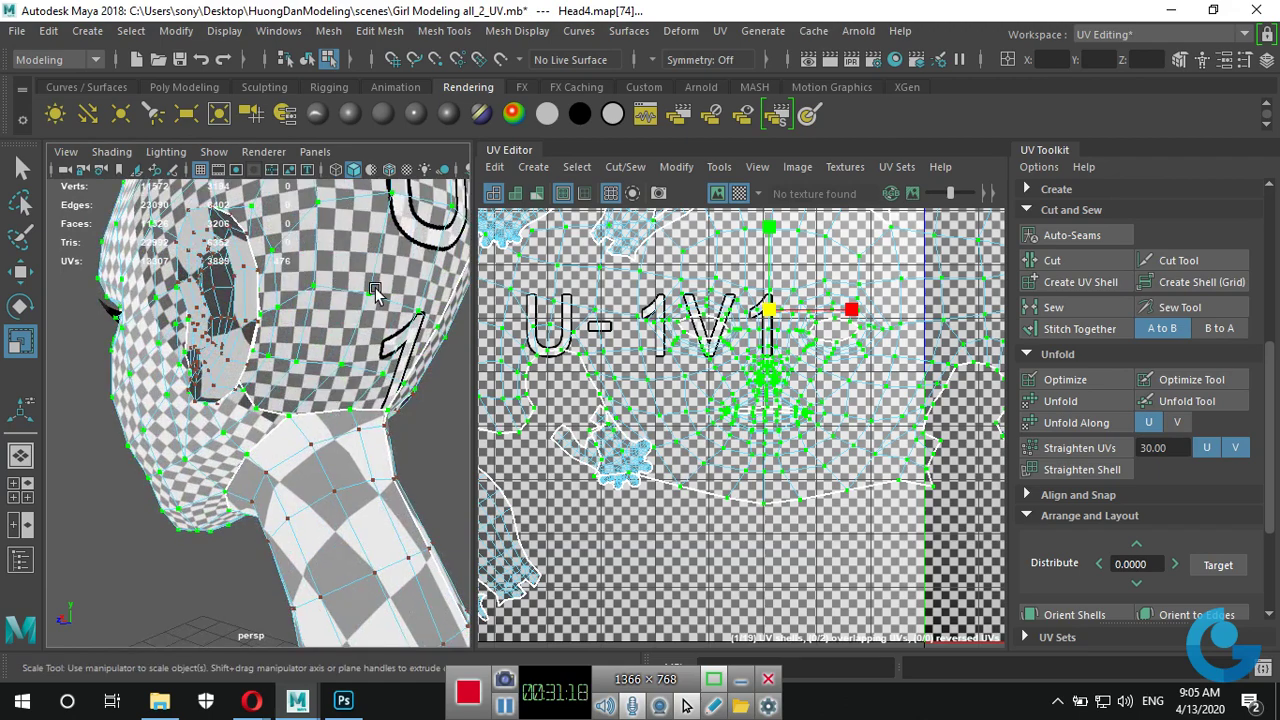
{"action": "scroll", "coordinate": [375, 290], "scroll_direction": "down", "scroll_amount": 3}
{"action": "mouse_move", "coordinate": [345, 430]}
{"action": "left_mouse_down", "text": "alt"}
{"action": "mouse_move", "coordinate": [395, 435]}
{"action": "mouse_move", "coordinate": [330, 375]}
{"action": "left_mouse_up", "text": "alt"}
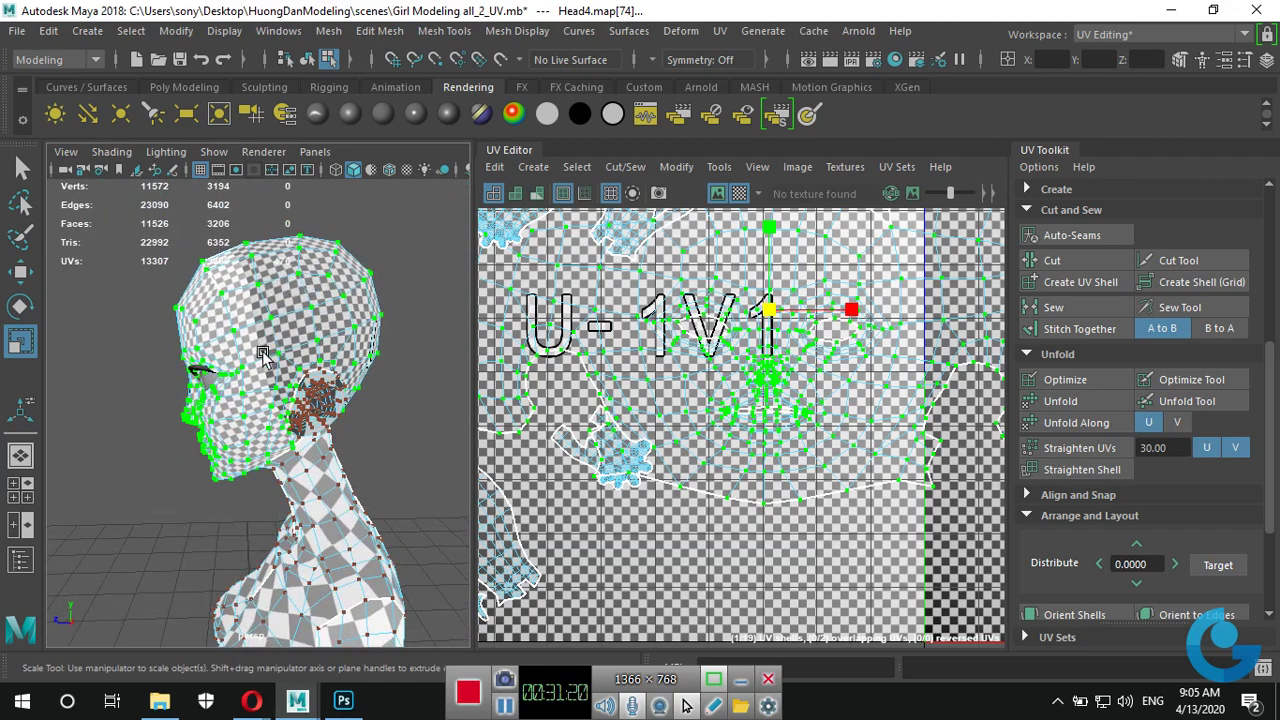
{"action": "scroll", "coordinate": [336, 364], "scroll_direction": "up", "scroll_amount": 3}
{"action": "mouse_move", "coordinate": [260, 402]}
{"action": "left_mouse_down", "text": "alt"}
{"action": "mouse_move", "coordinate": [360, 423]}
{"action": "mouse_move", "coordinate": [359, 367]}
{"action": "mouse_move", "coordinate": [337, 400]}
{"action": "mouse_move", "coordinate": [343, 440]}
{"action": "mouse_move", "coordinate": [340, 410]}
{"action": "left_mouse_up", "text": "alt"}
{"action": "scroll", "coordinate": [300, 420], "scroll_direction": "down", "scroll_amount": 3}
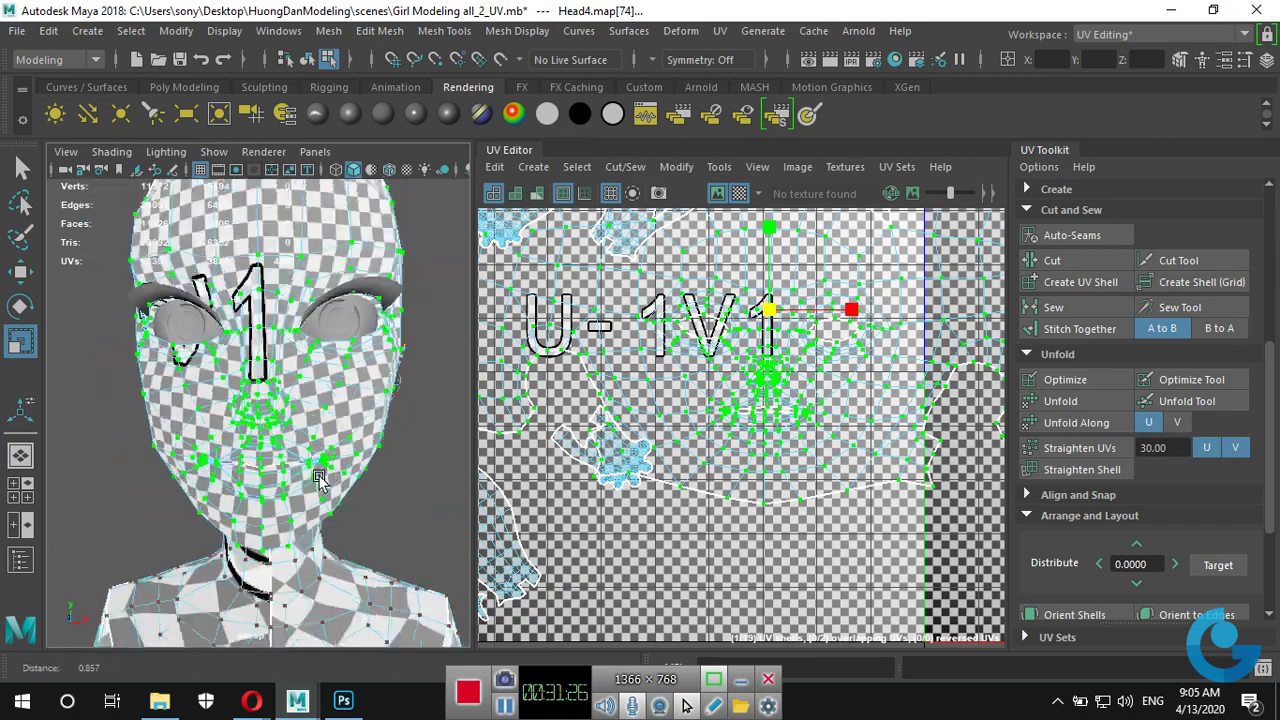
{"action": "scroll", "coordinate": [260, 440], "scroll_direction": "down", "scroll_amount": 3}
{"action": "scroll", "coordinate": [388, 462], "scroll_direction": "up", "scroll_amount": 5}
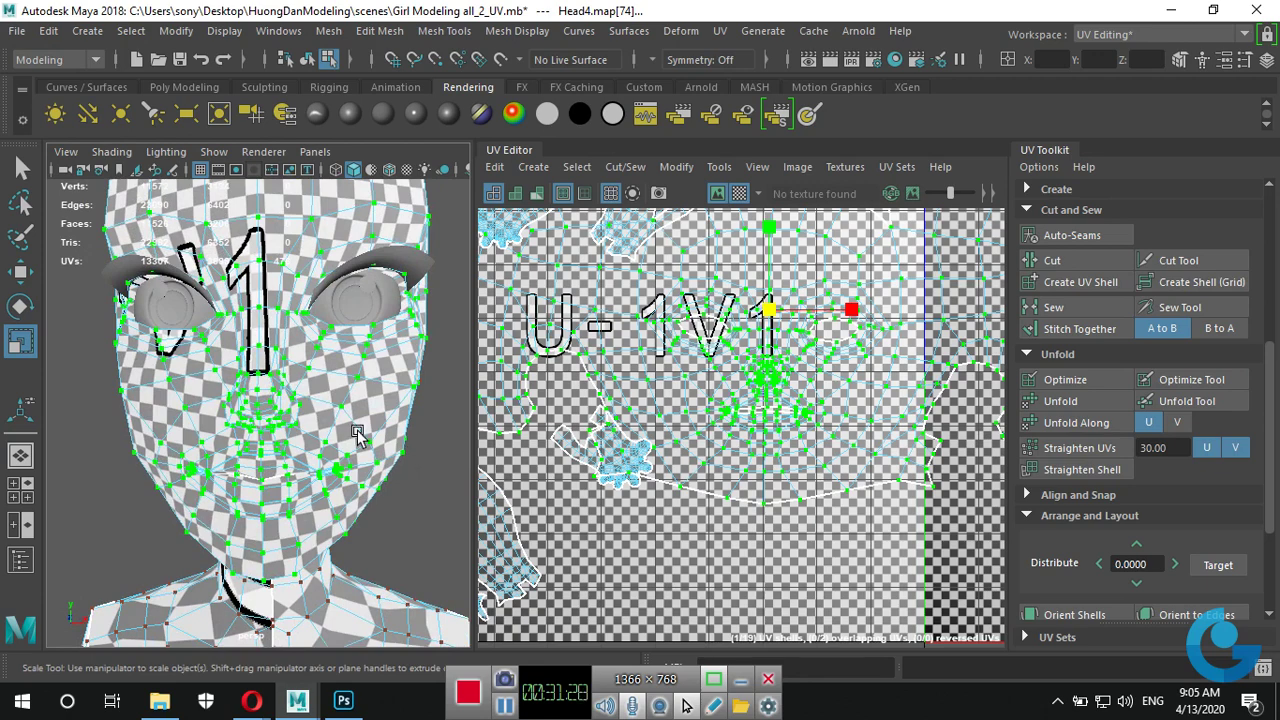
Return the head to object mode, inspect the face from below, and hide the checker texture.
{"action": "right_click_drag", "start_coordinate": [358, 433], "coordinate": [452, 157]}
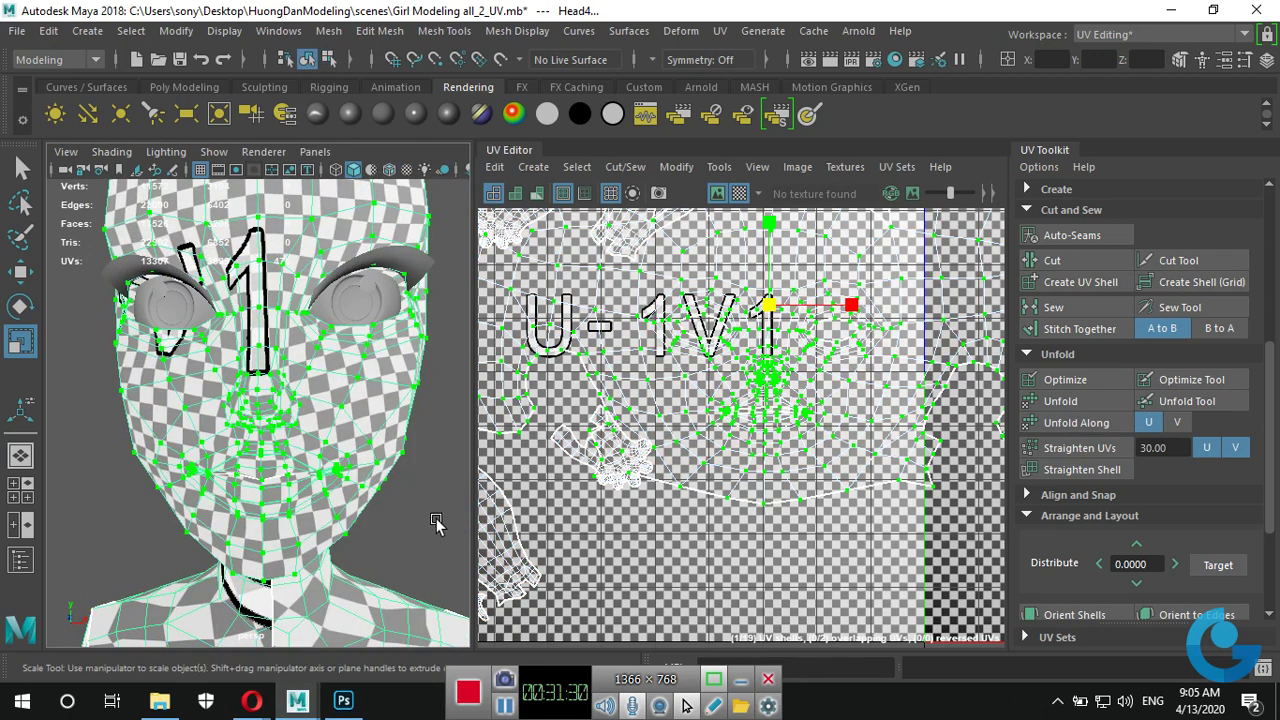
{"action": "mouse_move", "coordinate": [336, 545]}
{"action": "middle_mouse_down", "text": "alt"}
{"action": "mouse_move", "coordinate": [361, 436]}
{"action": "mouse_move", "coordinate": [350, 451]}
{"action": "middle_mouse_up", "text": "alt"}
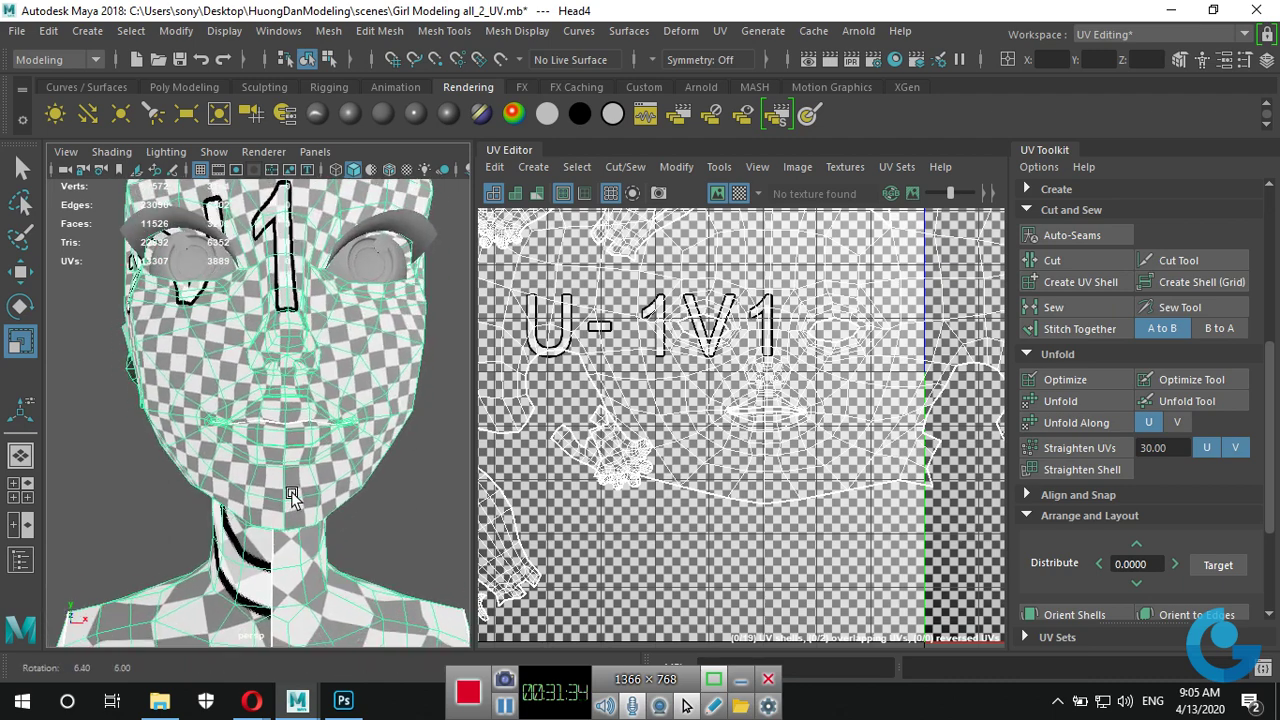
{"action": "left_click_drag", "start_coordinate": [350, 451], "coordinate": [312, 287], "text": "alt"}
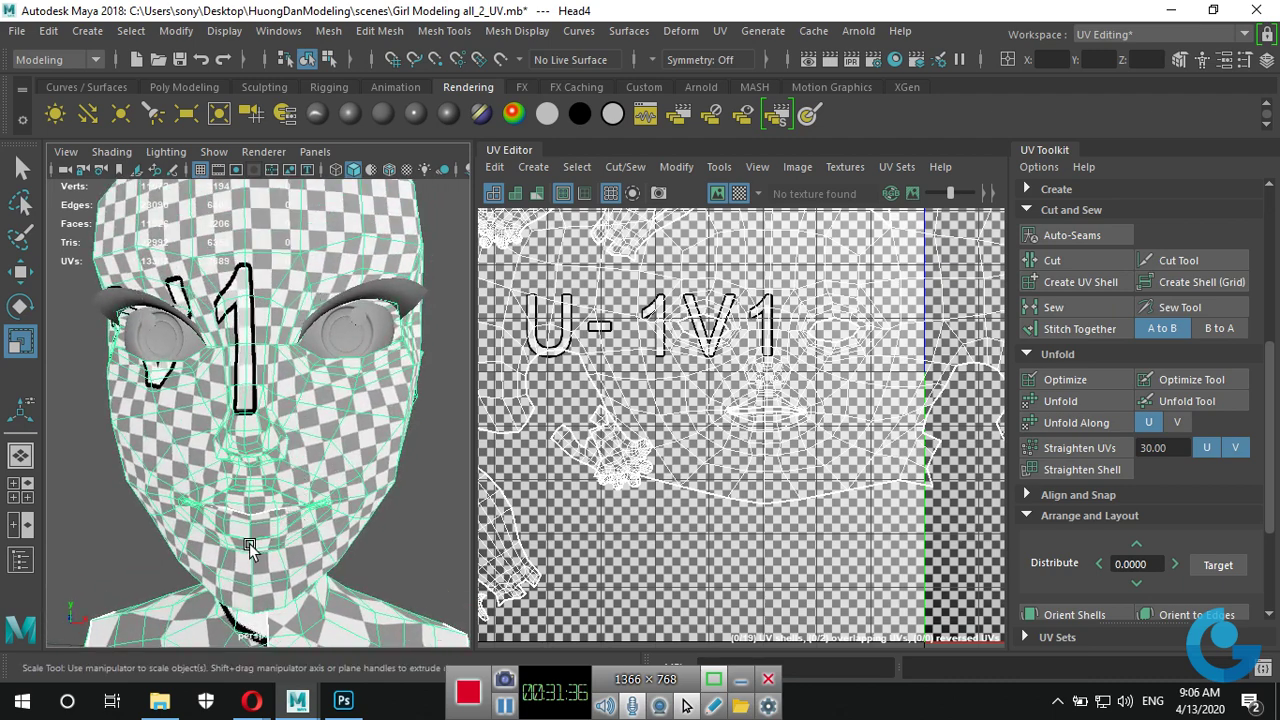
{"action": "mouse_move", "coordinate": [249, 543]}
{"action": "left_mouse_down", "text": "alt"}
{"action": "mouse_move", "coordinate": [254, 503]}
{"action": "mouse_move", "coordinate": [255, 540]}
{"action": "left_mouse_up", "text": "alt"}
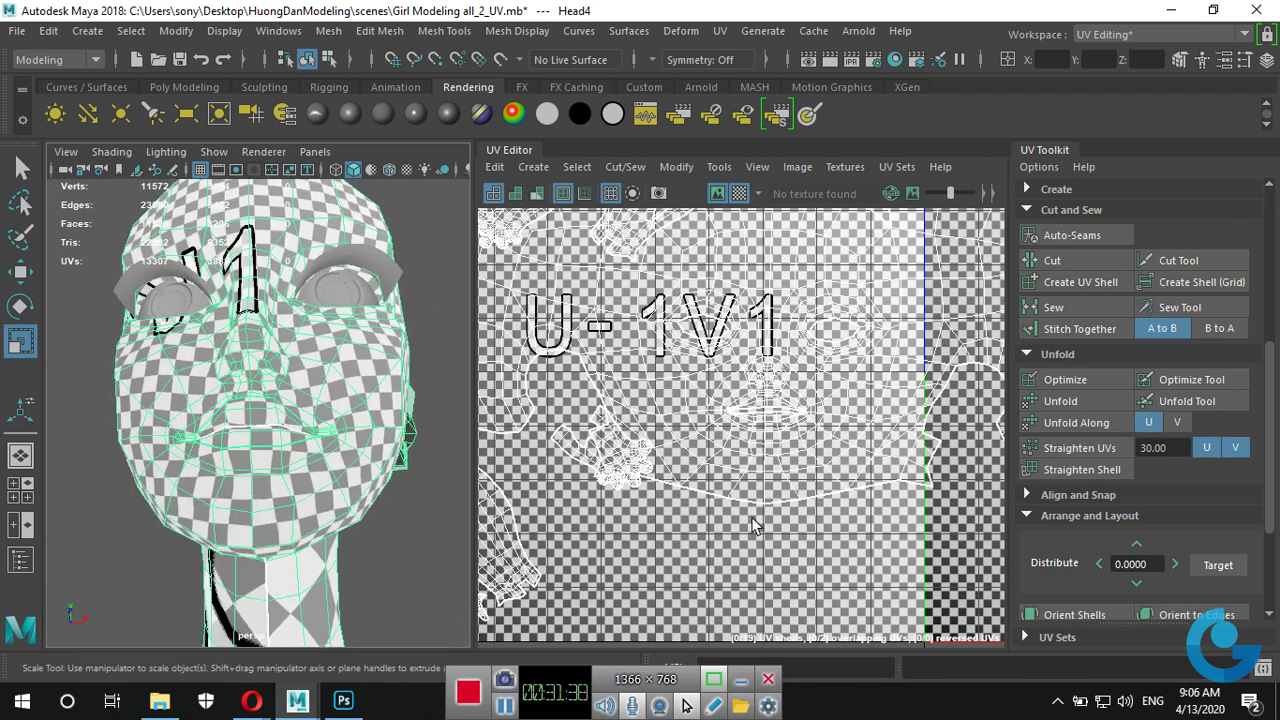
{"action": "scroll", "coordinate": [768, 385], "scroll_direction": "up", "scroll_amount": 1}
{"action": "left_click", "coordinate": [739, 194]}
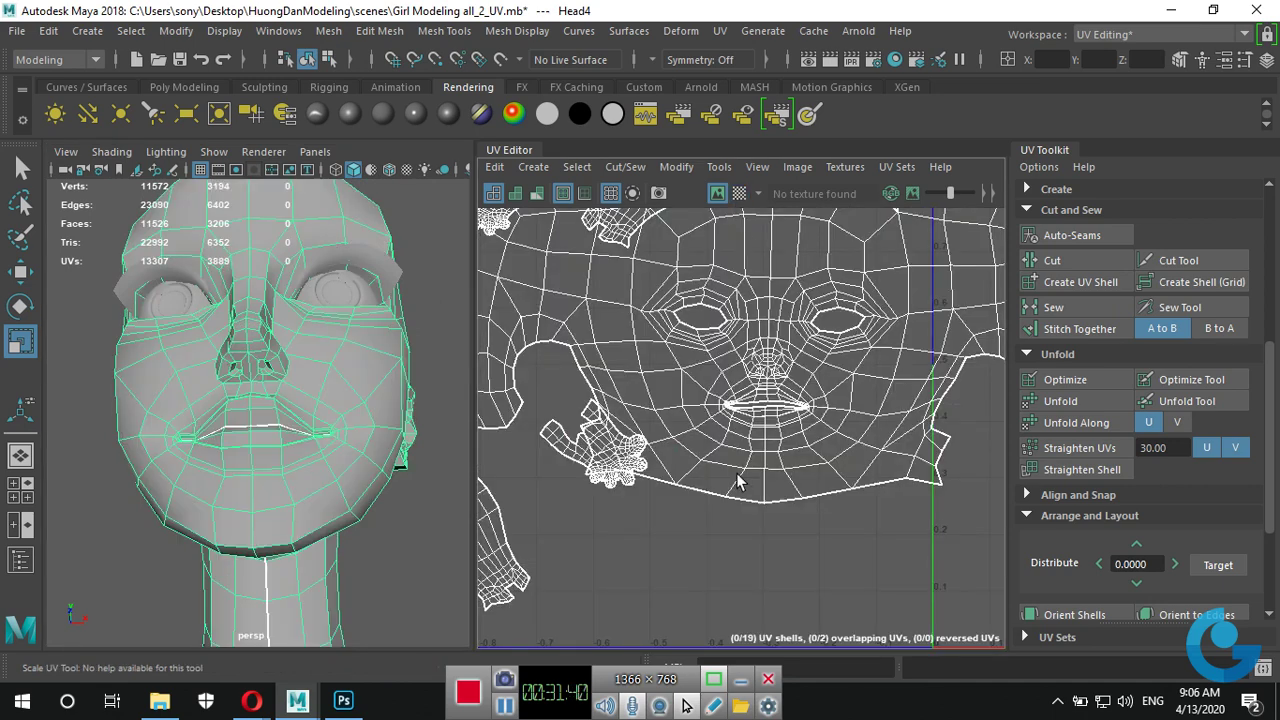
Orbit around the chin and neck and turn the checker preview back on.
{"action": "left_click_drag", "start_coordinate": [392, 483], "coordinate": [415, 478], "text": "alt"}
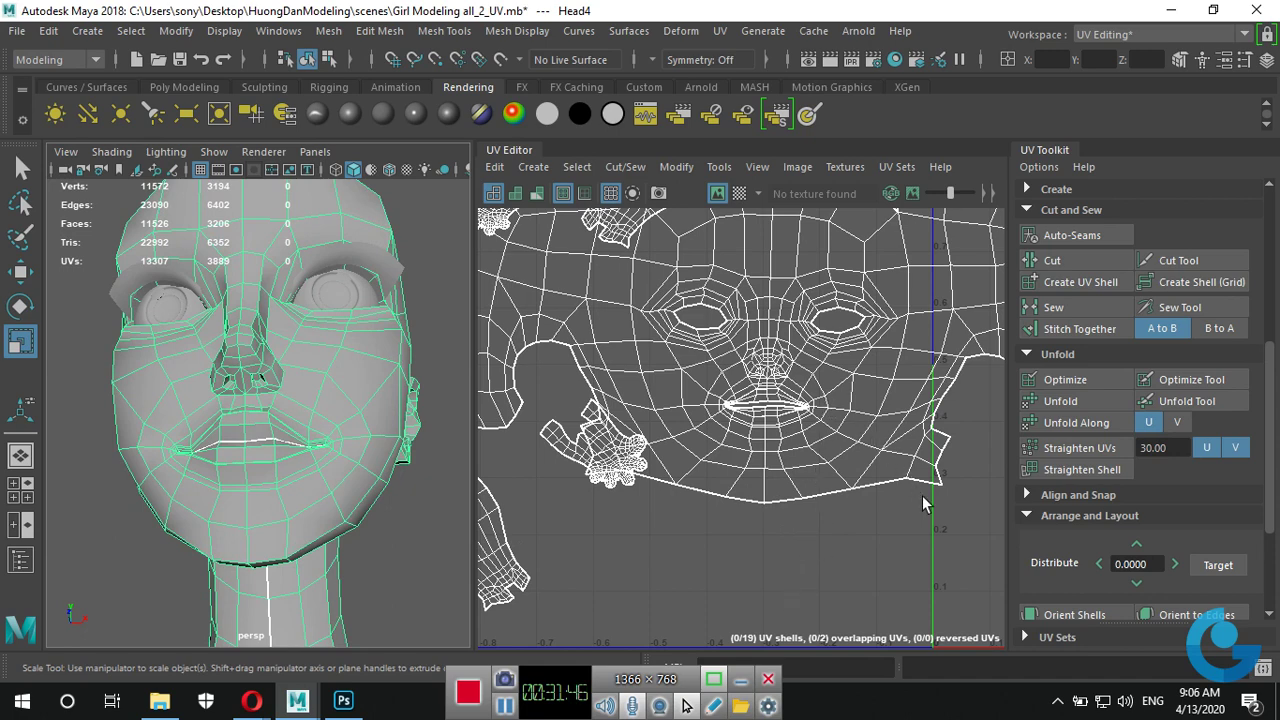
{"action": "left_click_drag", "start_coordinate": [247, 447], "coordinate": [309, 425], "text": "alt"}
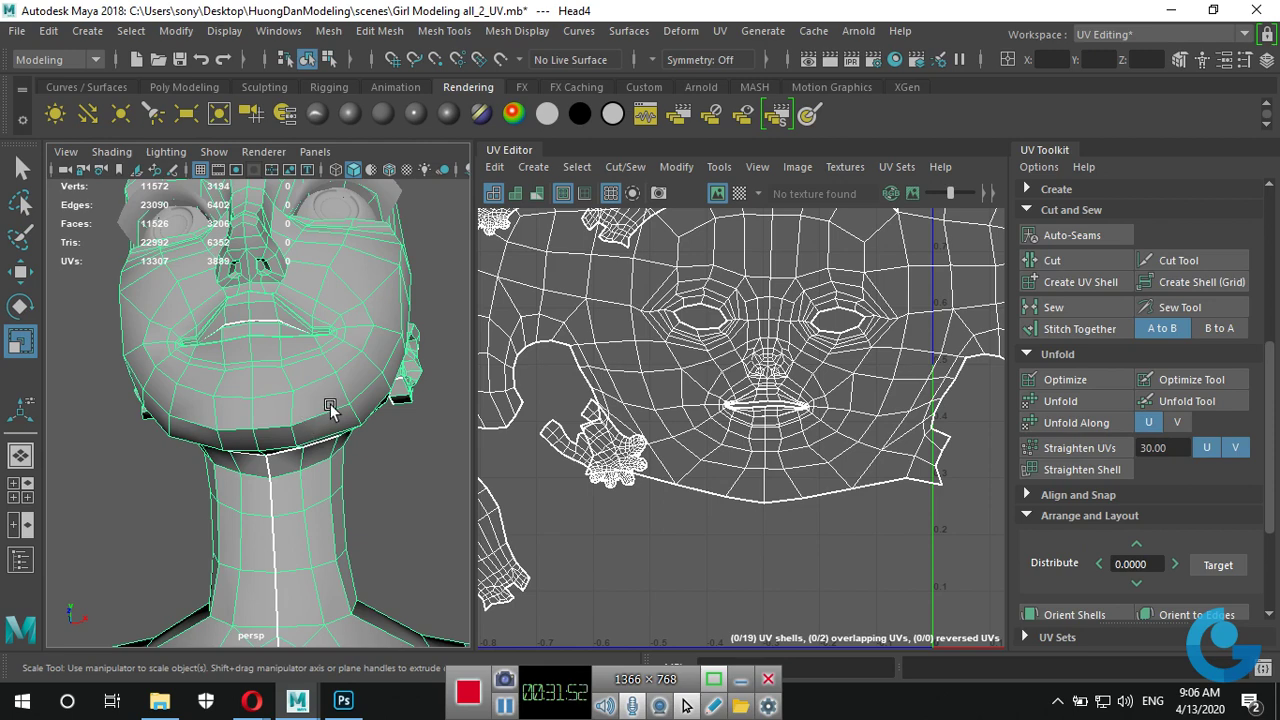
{"action": "left_click", "coordinate": [738, 193]}
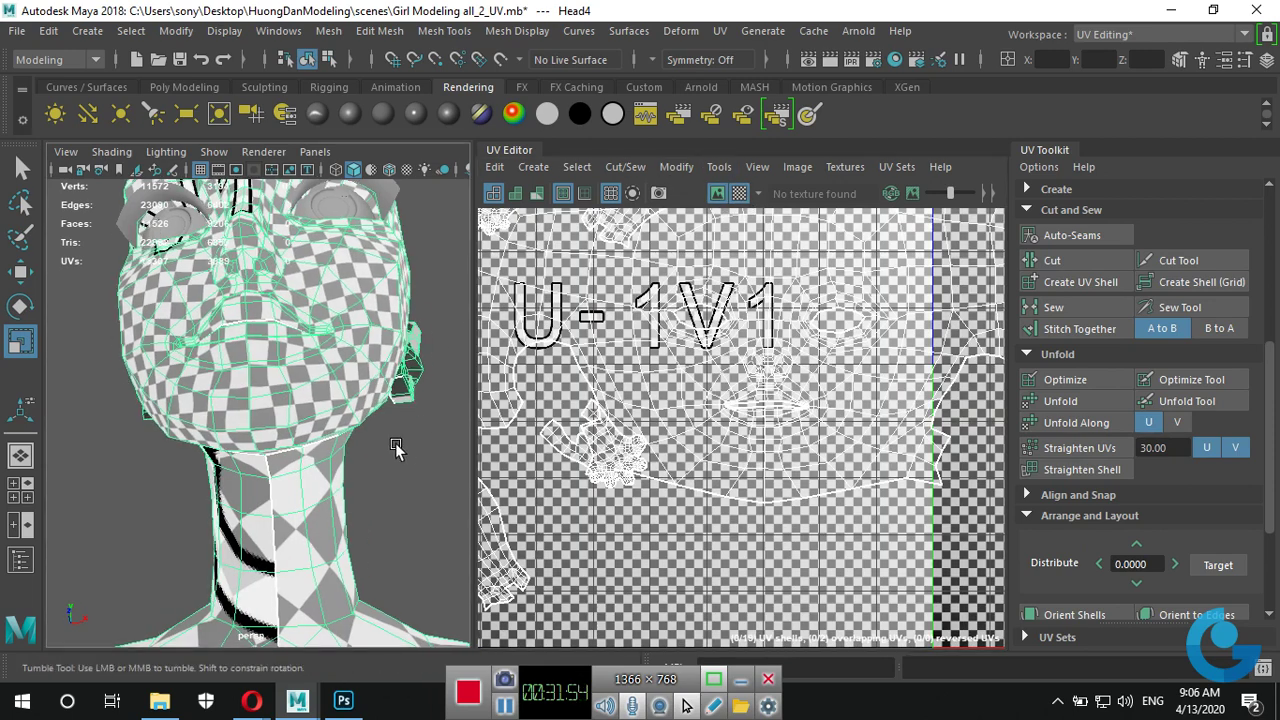
{"action": "mouse_move", "coordinate": [395, 449]}
{"action": "left_mouse_down", "text": "alt"}
{"action": "mouse_move", "coordinate": [221, 430]}
{"action": "mouse_move", "coordinate": [278, 420]}
{"action": "mouse_move", "coordinate": [270, 334]}
{"action": "left_mouse_up", "text": "alt"}
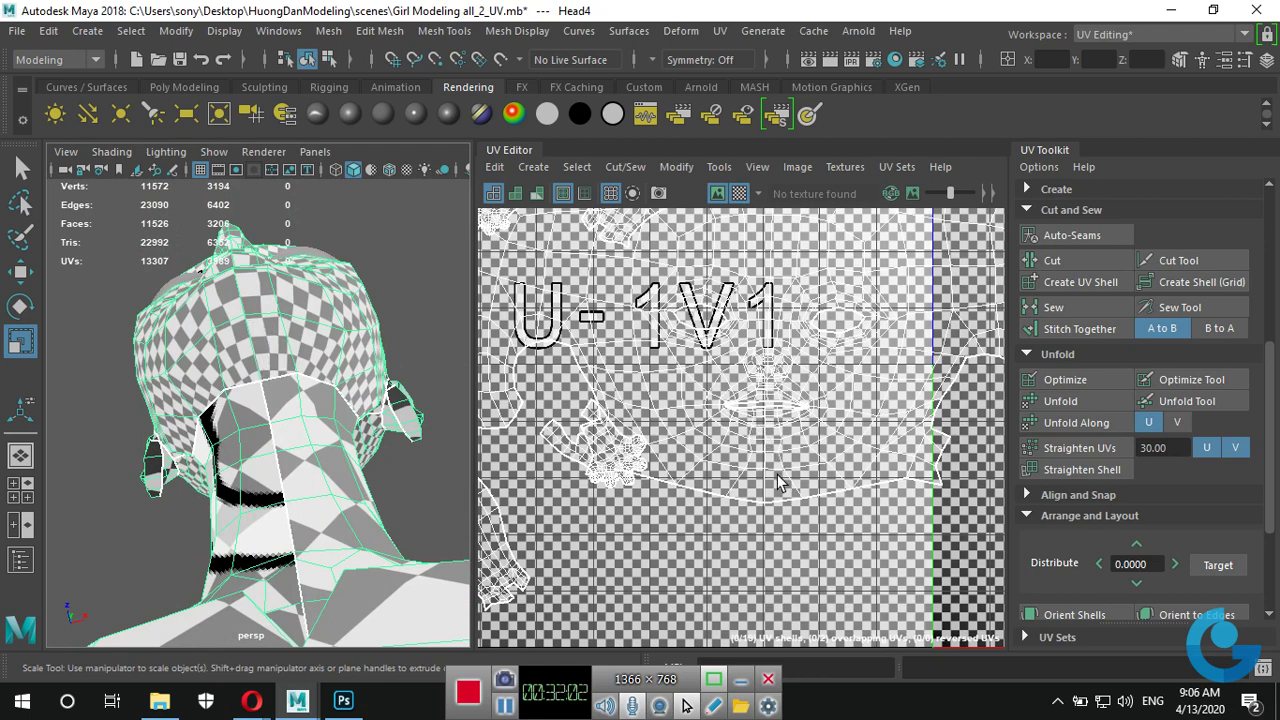
Undo back through recent steps until the last Sew UVs is reverted, returning to object mode.
{"action": "key", "text": "ctrl+F12"}
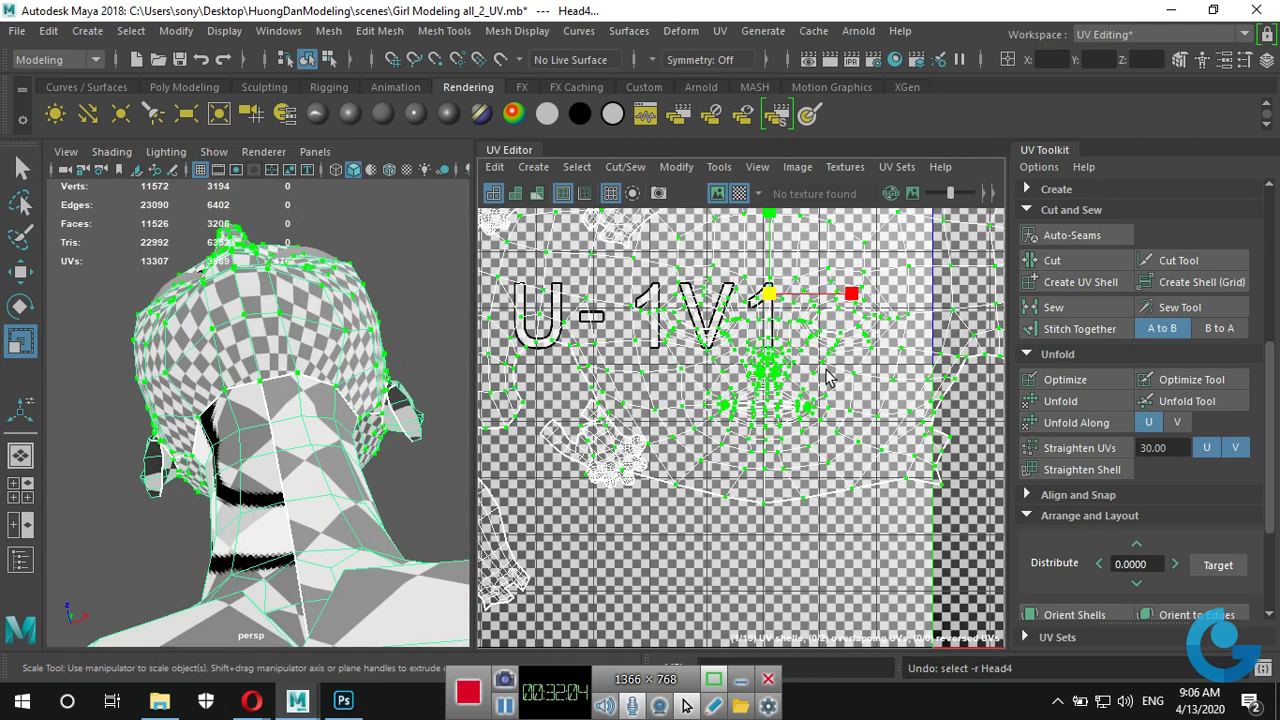
{"action": "key", "text": "ctrl+z"}
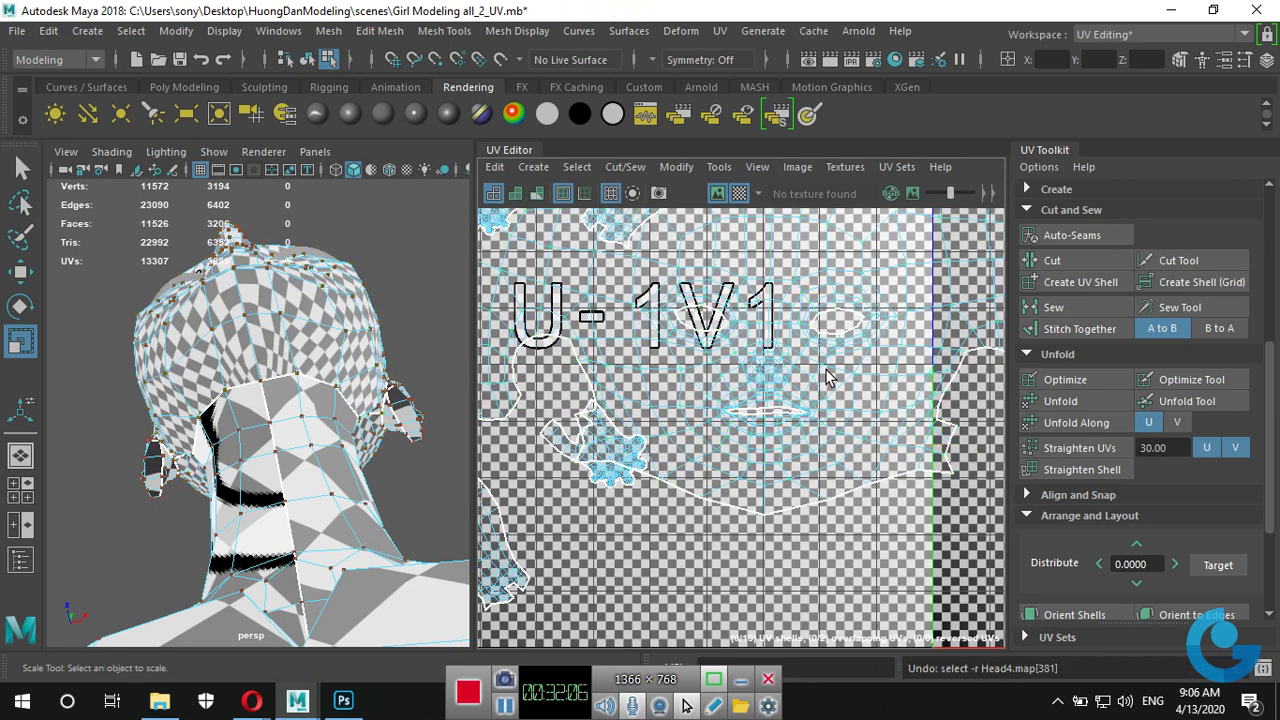
{"action": "key", "text": "ctrl+z"}
{"action": "key", "text": "ctrl+z"}
{"action": "key", "text": "ctrl+z"}
{"action": "key", "text": "ctrl+z"}
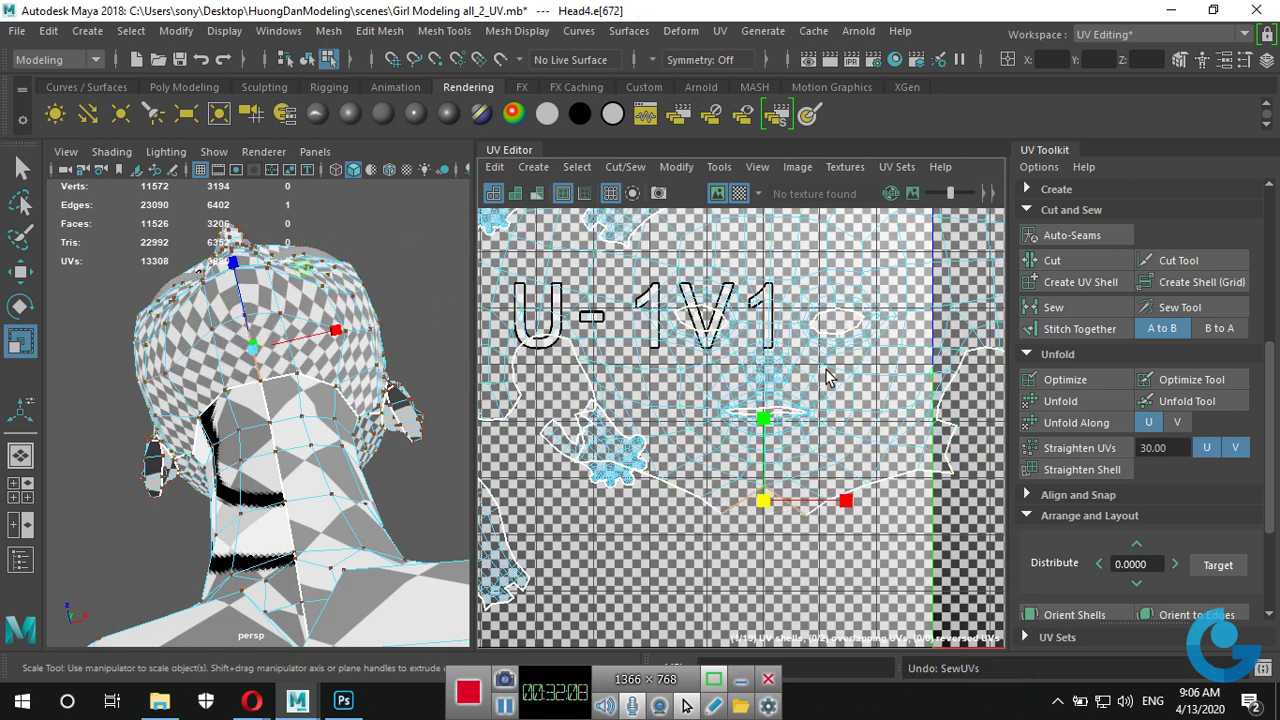
{"action": "key", "text": "ctrl+F12"}
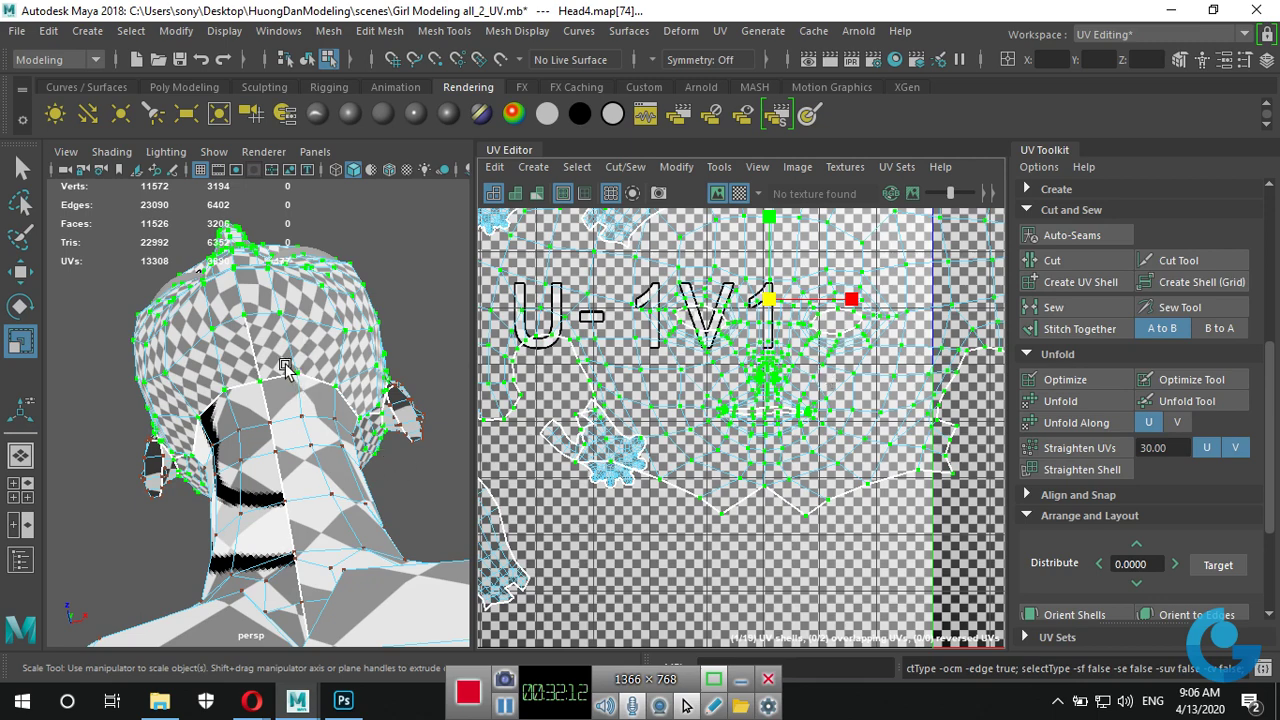
{"action": "mouse_move", "coordinate": [285, 368]}
{"action": "left_mouse_down", "text": "alt"}
{"action": "mouse_move", "coordinate": [314, 337]}
{"action": "mouse_move", "coordinate": [335, 415]}
{"action": "mouse_move", "coordinate": [320, 470]}
{"action": "left_mouse_up", "text": "alt"}
{"action": "right_click_drag", "start_coordinate": [276, 262], "coordinate": [450, 200]}
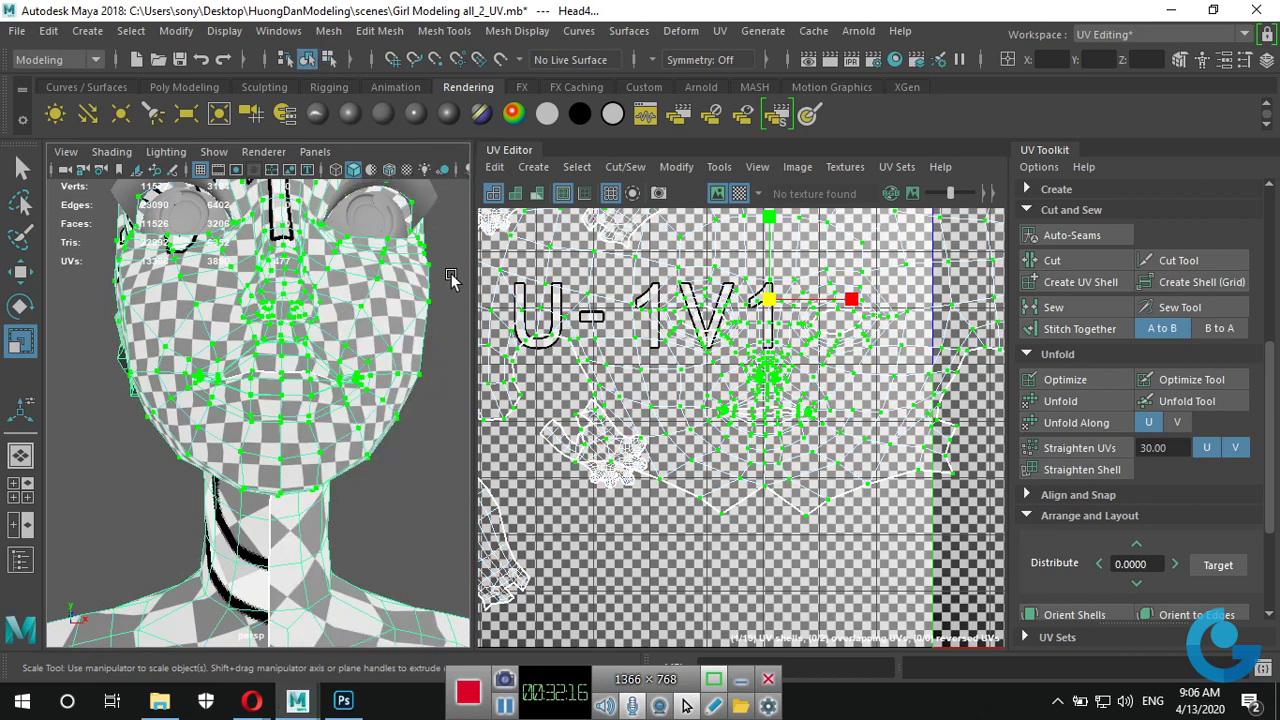
Turn off the checker preview, clear the selection, and frame the whole body.
{"action": "left_click", "coordinate": [739, 193]}
{"action": "right_click_drag", "start_coordinate": [400, 493], "coordinate": [294, 457], "text": "alt"}
{"action": "mouse_move", "coordinate": [294, 457]}
{"action": "left_mouse_down", "text": "alt"}
{"action": "mouse_move", "coordinate": [386, 423]}
{"action": "mouse_move", "coordinate": [252, 450]}
{"action": "mouse_move", "coordinate": [326, 449]}
{"action": "left_mouse_up", "text": "alt"}
{"action": "left_click", "coordinate": [386, 423]}
{"action": "mouse_move", "coordinate": [326, 449]}
{"action": "right_mouse_down", "text": "alt"}
{"action": "mouse_move", "coordinate": [380, 389]}
{"action": "mouse_move", "coordinate": [265, 404]}
{"action": "right_mouse_up", "text": "alt"}
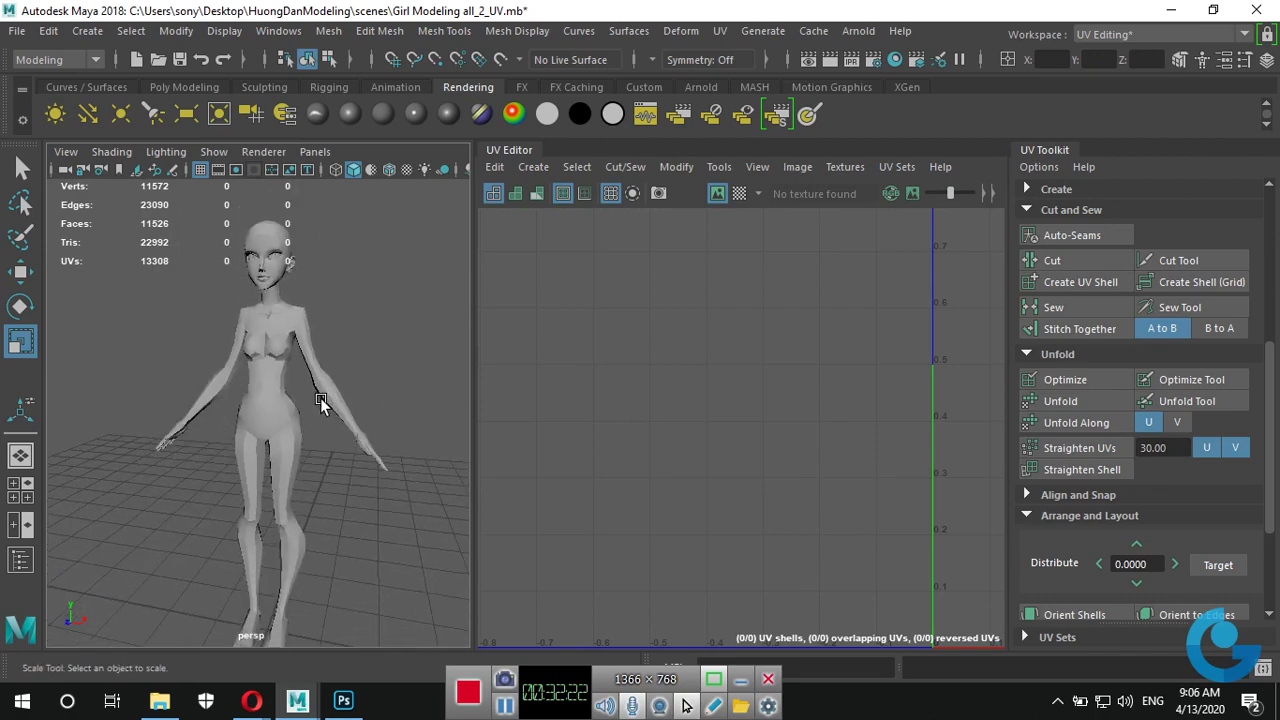
Select the girl mesh to show its UVs and orbit to a front view of the torso.
{"action": "scroll", "coordinate": [320, 398], "scroll_direction": "down", "scroll_amount": 2}
{"action": "left_click", "coordinate": [318, 393]}
{"action": "mouse_move", "coordinate": [318, 393]}
{"action": "left_mouse_down", "text": "alt"}
{"action": "mouse_move", "coordinate": [242, 443]}
{"action": "mouse_move", "coordinate": [214, 443]}
{"action": "left_mouse_up", "text": "alt"}
{"action": "right_click_drag", "start_coordinate": [214, 443], "coordinate": [300, 420], "text": "alt"}
{"action": "left_click_drag", "start_coordinate": [300, 420], "coordinate": [380, 430], "text": "alt"}
{"action": "scroll", "coordinate": [712, 460], "scroll_direction": "down", "scroll_amount": 2}
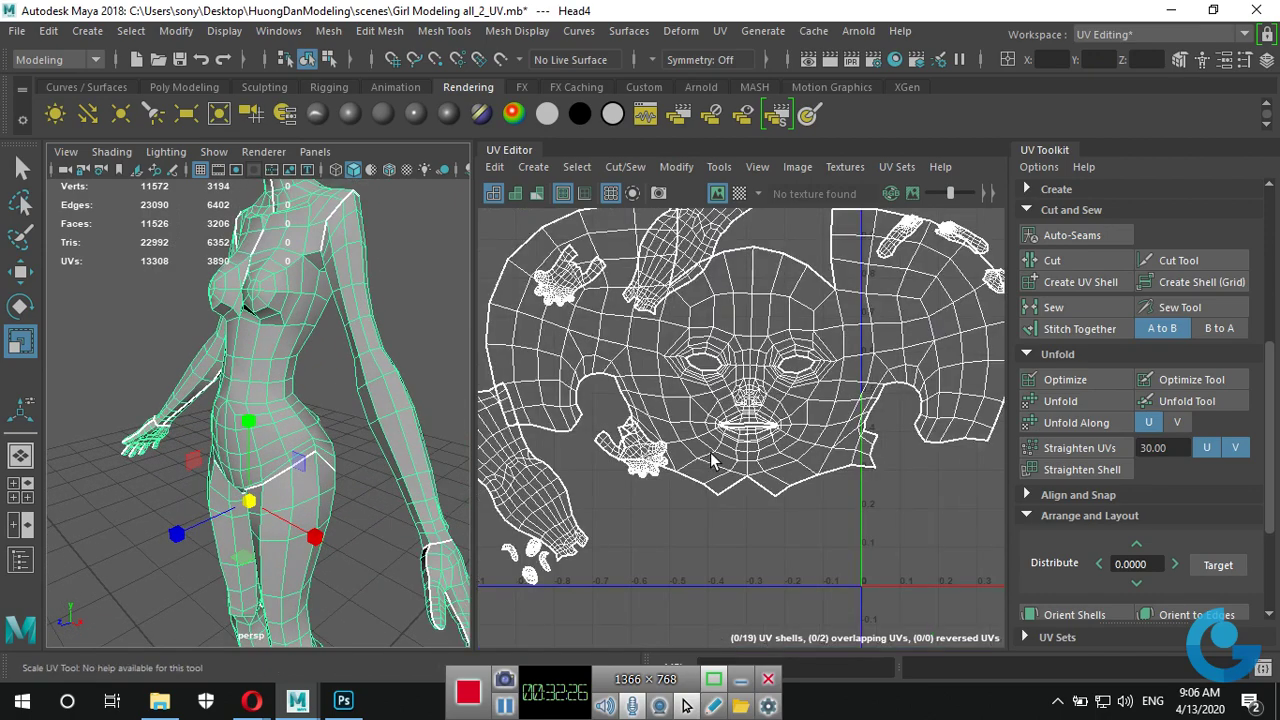
{"action": "scroll", "coordinate": [712, 460], "scroll_direction": "down", "scroll_amount": 2}
{"action": "scroll", "coordinate": [848, 437], "scroll_direction": "down", "scroll_amount": 1}
{"action": "scroll", "coordinate": [937, 489], "scroll_direction": "up", "scroll_amount": 1}
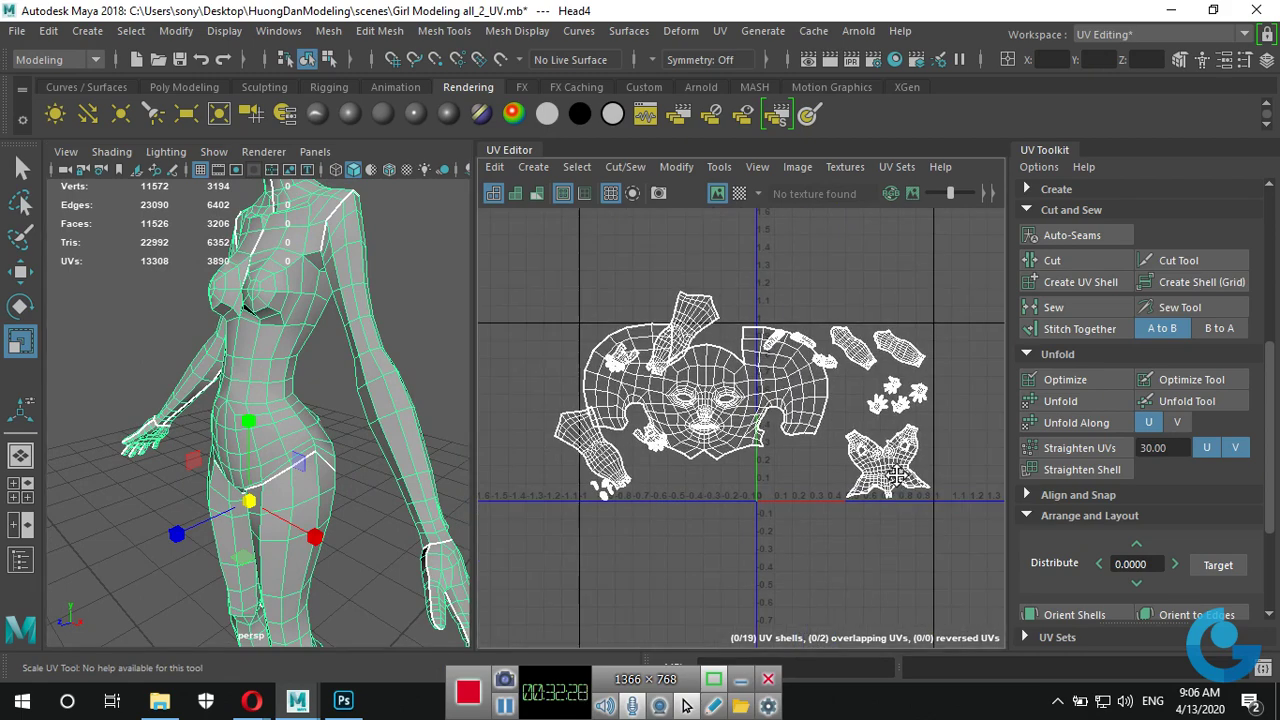
{"action": "scroll", "coordinate": [821, 450], "scroll_direction": "up", "scroll_amount": 1}
{"action": "scroll", "coordinate": [829, 446], "scroll_direction": "up", "scroll_amount": 2}
{"action": "scroll", "coordinate": [745, 445], "scroll_direction": "down", "scroll_amount": 1}
{"action": "scroll", "coordinate": [759, 411], "scroll_direction": "down", "scroll_amount": 1}
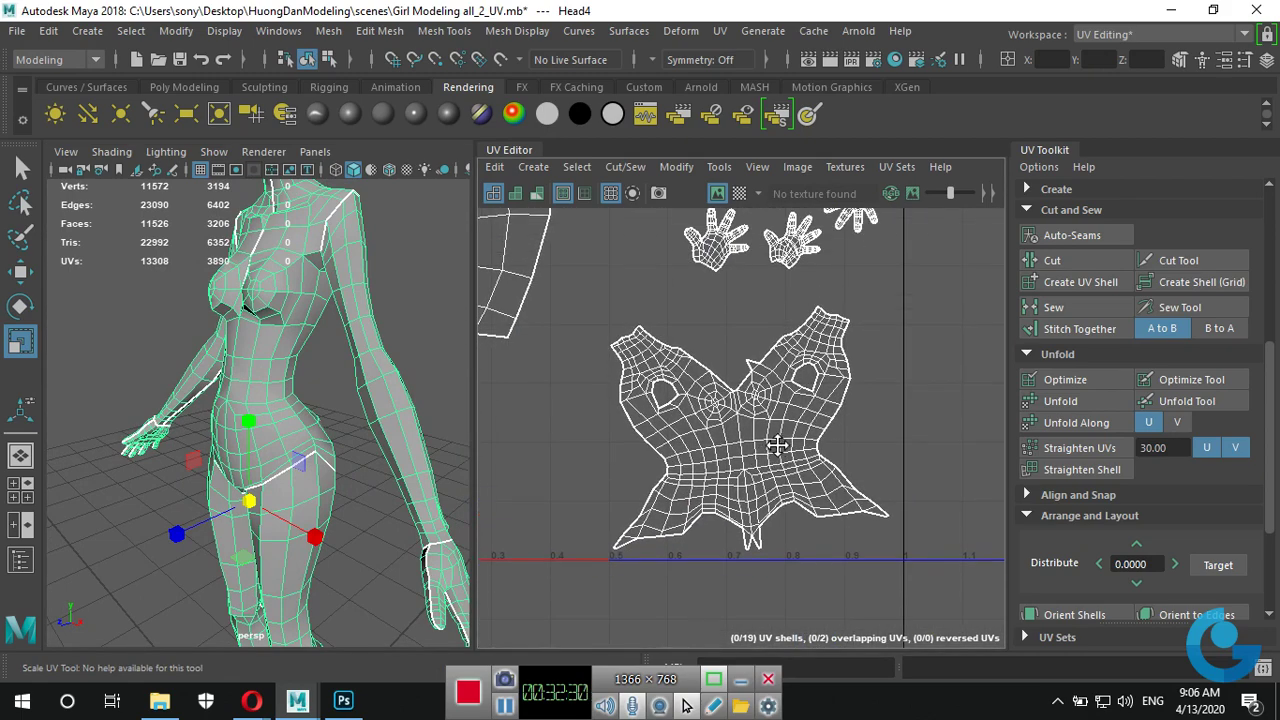
{"action": "scroll", "coordinate": [760, 430], "scroll_direction": "up", "scroll_amount": 4}
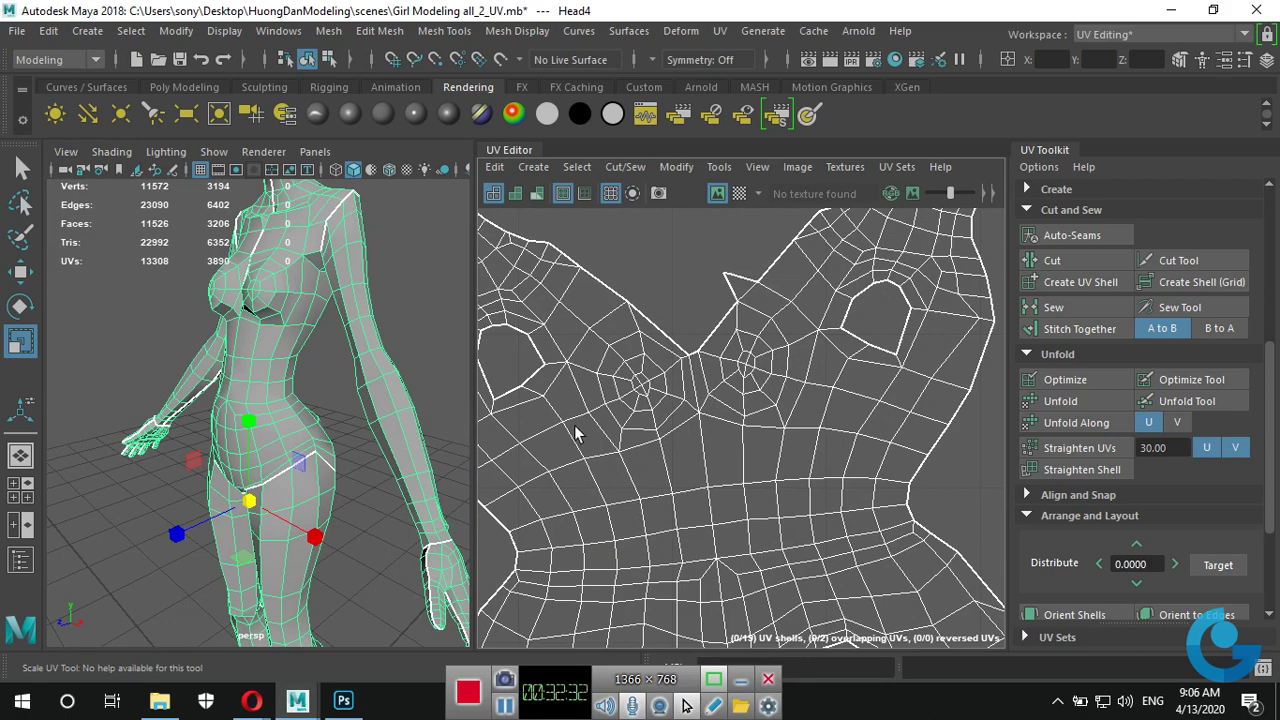
{"action": "left_click_drag", "start_coordinate": [420, 430], "coordinate": [312, 463], "text": "alt"}
{"action": "scroll", "coordinate": [320, 445], "scroll_direction": "up", "scroll_amount": 2}
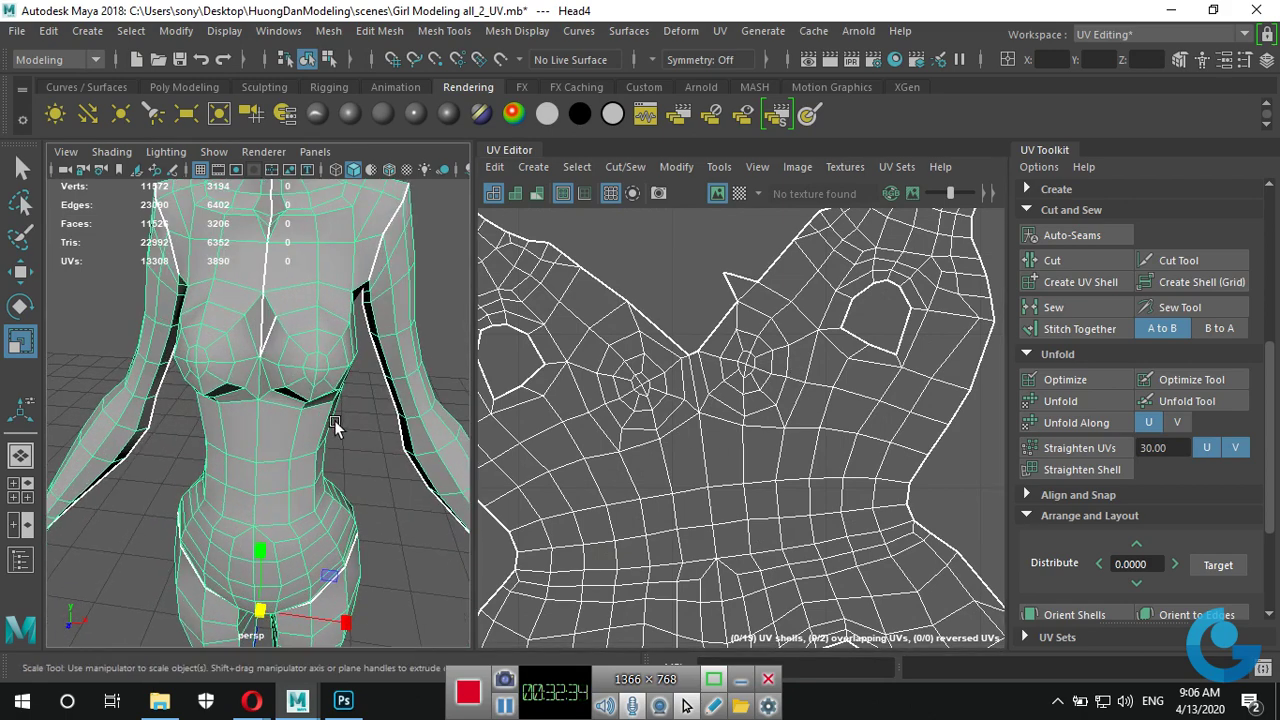
{"action": "scroll", "coordinate": [334, 420], "scroll_direction": "up", "scroll_amount": 2}
{"action": "scroll", "coordinate": [300, 435], "scroll_direction": "up", "scroll_amount": 2}
{"action": "scroll", "coordinate": [310, 430], "scroll_direction": "up", "scroll_amount": 2}
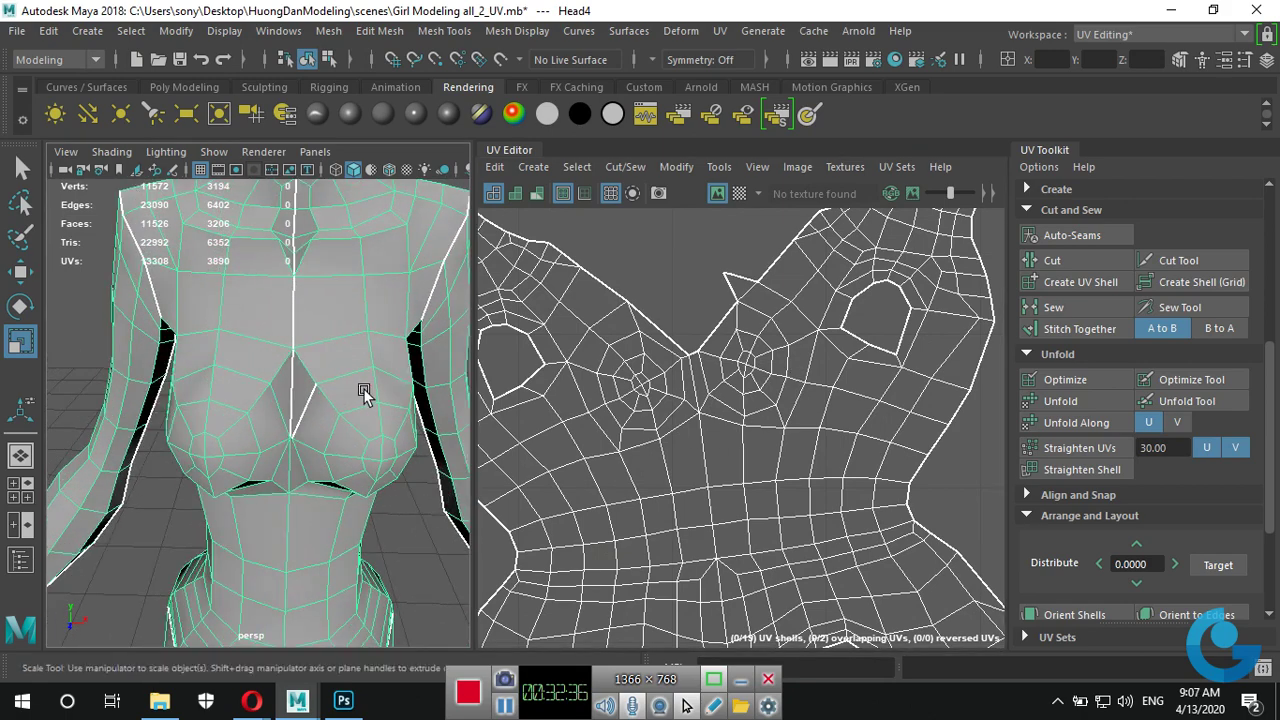
Switch to UV edge selection and sew the split edge on the chest shell.
{"action": "right_click", "coordinate": [705, 292]}
{"action": "right_click_drag", "start_coordinate": [705, 258], "coordinate": [705, 252]}
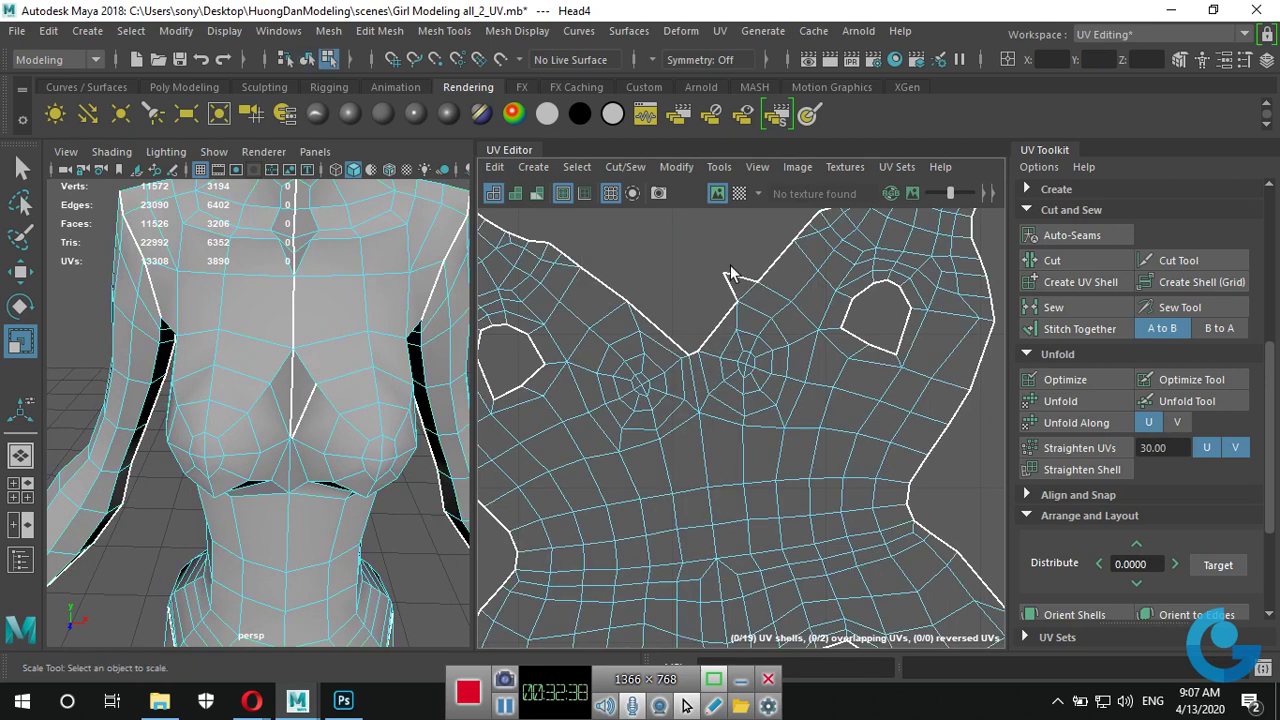
{"action": "left_click", "coordinate": [727, 294]}
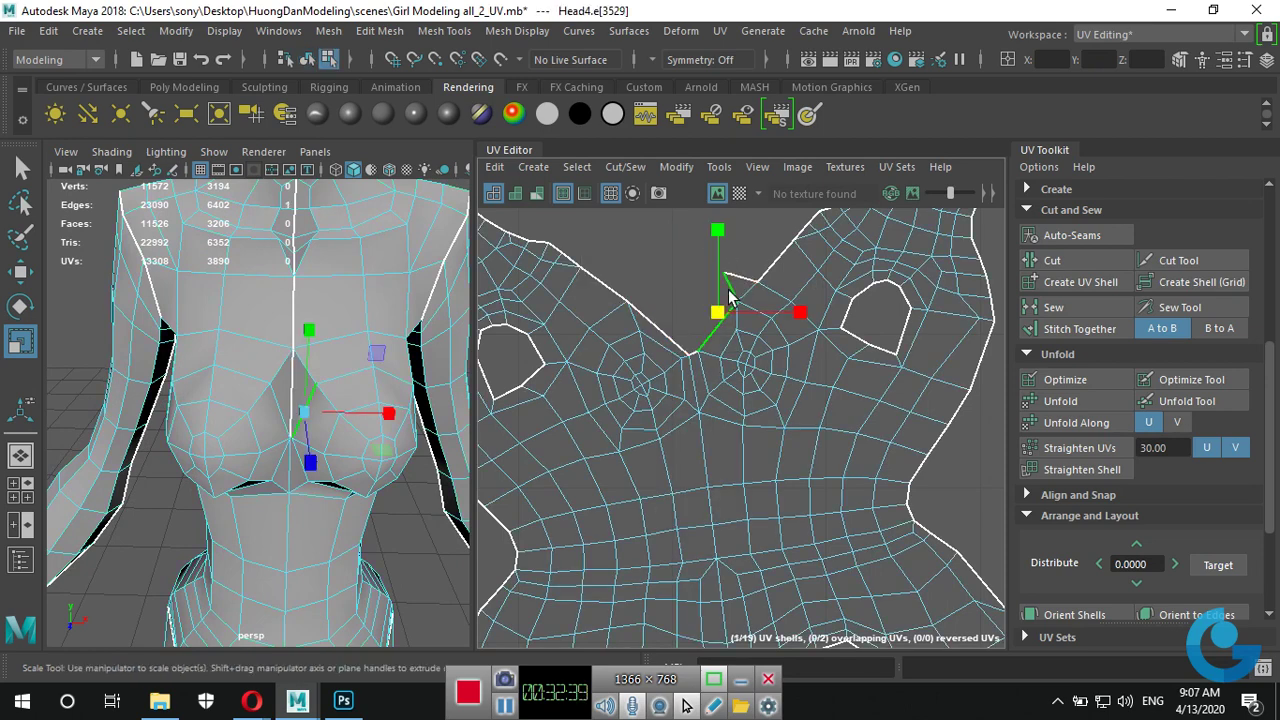
{"action": "left_click", "coordinate": [1068, 307]}
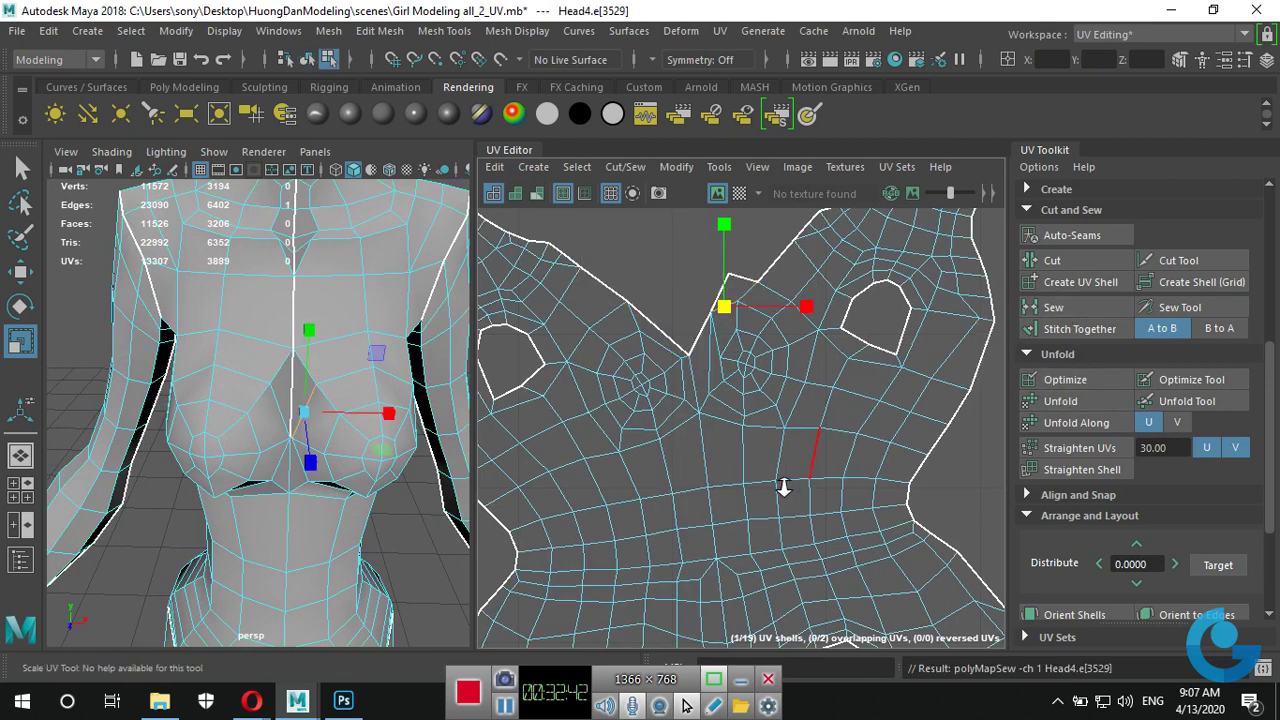
Sew the split edge at the bottom of the chest shell closed and clear the selection.
{"action": "scroll", "coordinate": [785, 486], "scroll_direction": "down", "scroll_amount": 1}
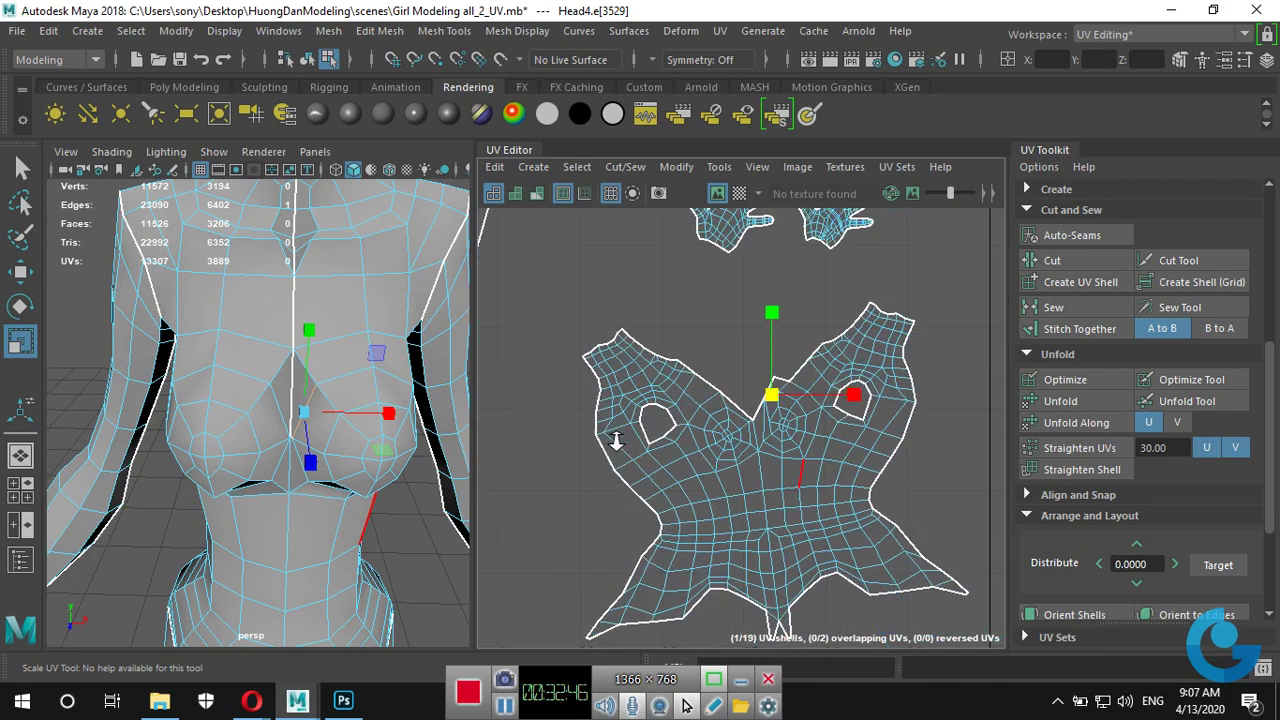
{"action": "scroll", "coordinate": [812, 365], "scroll_direction": "down", "scroll_amount": 3}
{"action": "middle_click_drag", "start_coordinate": [792, 525], "coordinate": [792, 435], "text": "alt"}
{"action": "scroll", "coordinate": [792, 435], "scroll_direction": "down", "scroll_amount": 2}
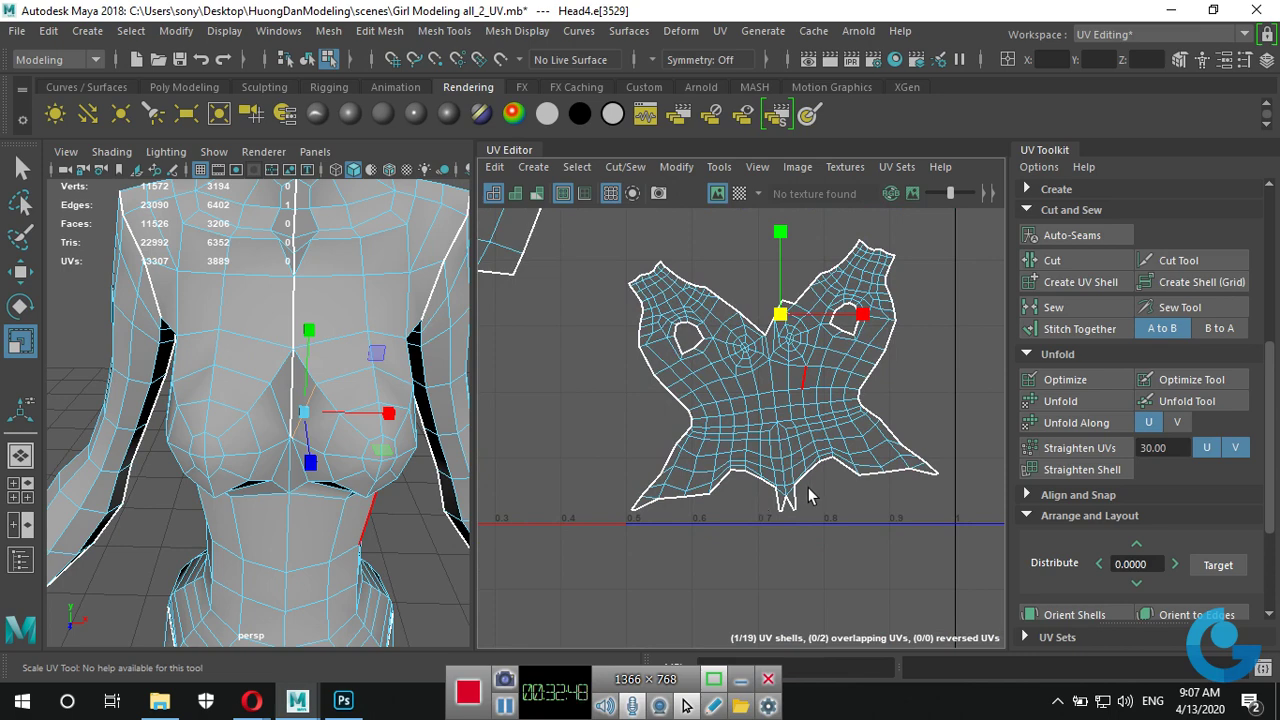
{"action": "left_click", "coordinate": [788, 505]}
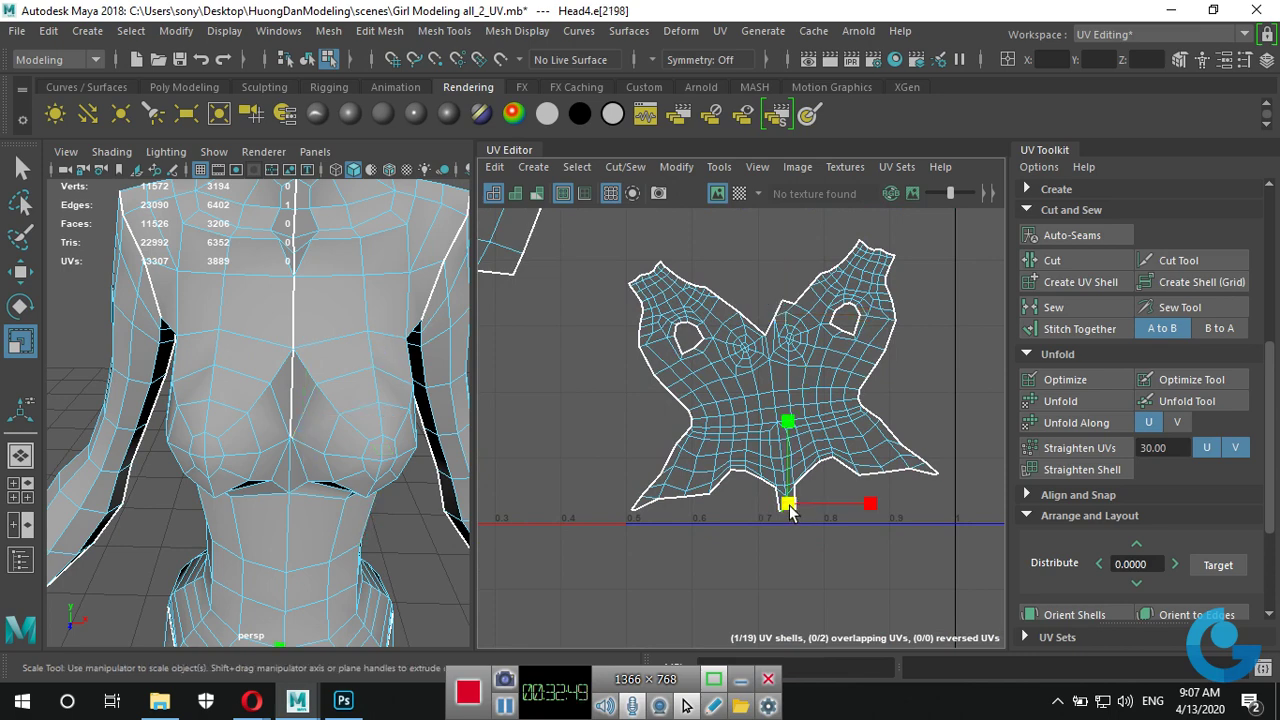
{"action": "left_click", "coordinate": [1052, 306]}
{"action": "left_click", "coordinate": [828, 540]}
Select the centre-front seam edge loop up the chest and sew it closed.
{"action": "scroll", "coordinate": [740, 508], "scroll_direction": "up", "scroll_amount": 1}
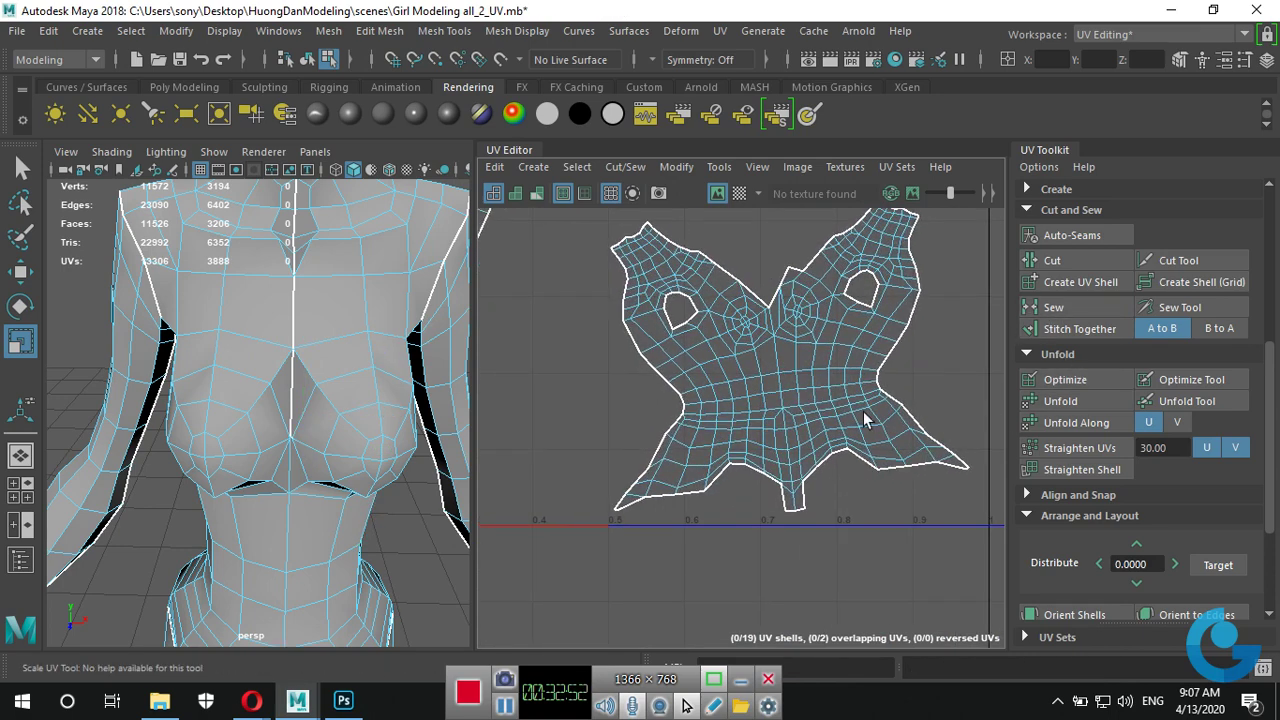
{"action": "middle_click_drag", "start_coordinate": [863, 411], "coordinate": [855, 445], "text": "alt"}
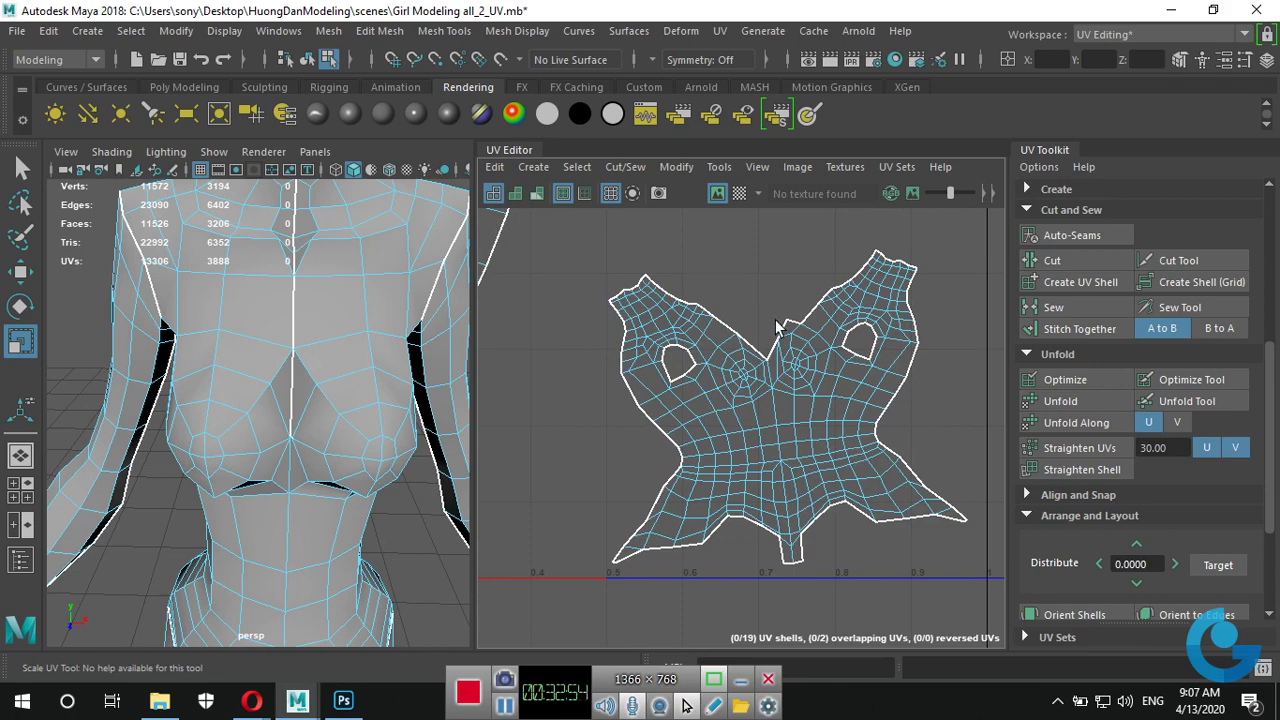
{"action": "scroll", "coordinate": [345, 340], "scroll_direction": "down", "scroll_amount": 3}
{"action": "mouse_move", "coordinate": [316, 355]}
{"action": "left_mouse_down", "text": "alt"}
{"action": "mouse_move", "coordinate": [225, 425]}
{"action": "mouse_move", "coordinate": [232, 396]}
{"action": "mouse_move", "coordinate": [48, 405]}
{"action": "mouse_move", "coordinate": [340, 408]}
{"action": "left_mouse_up", "text": "alt"}
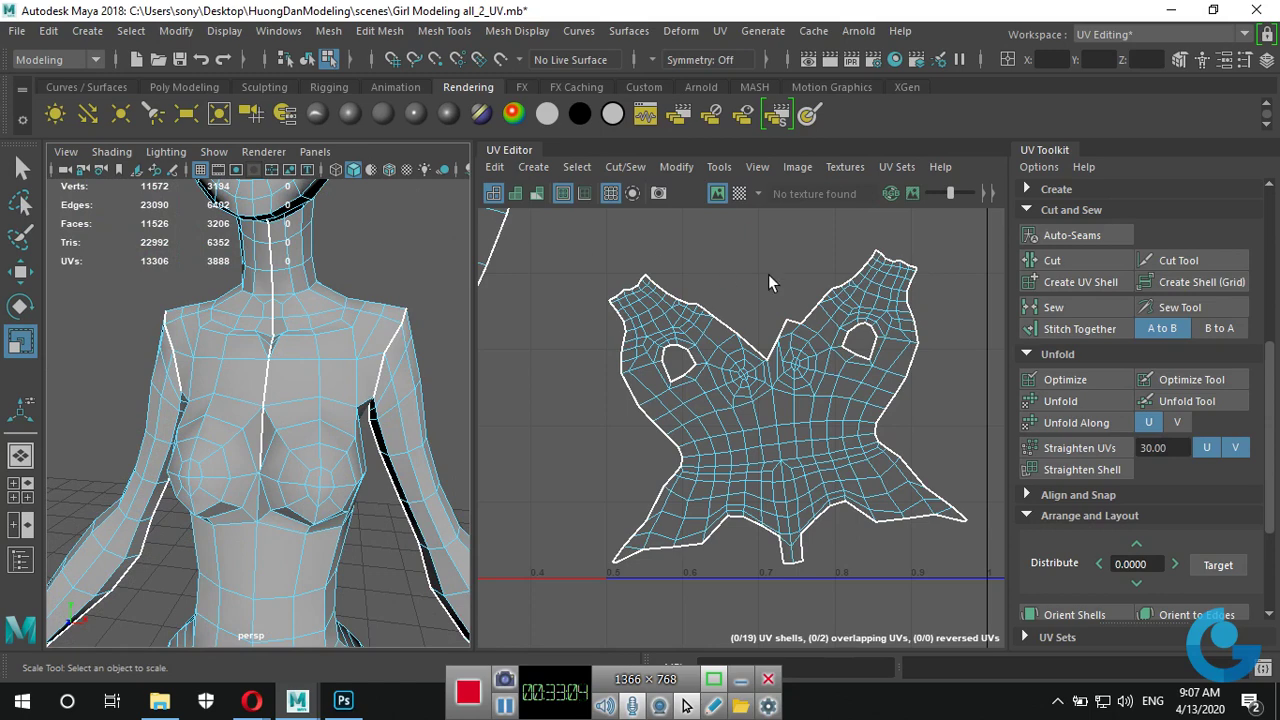
{"action": "scroll", "coordinate": [886, 278], "scroll_direction": "down", "scroll_amount": 1}
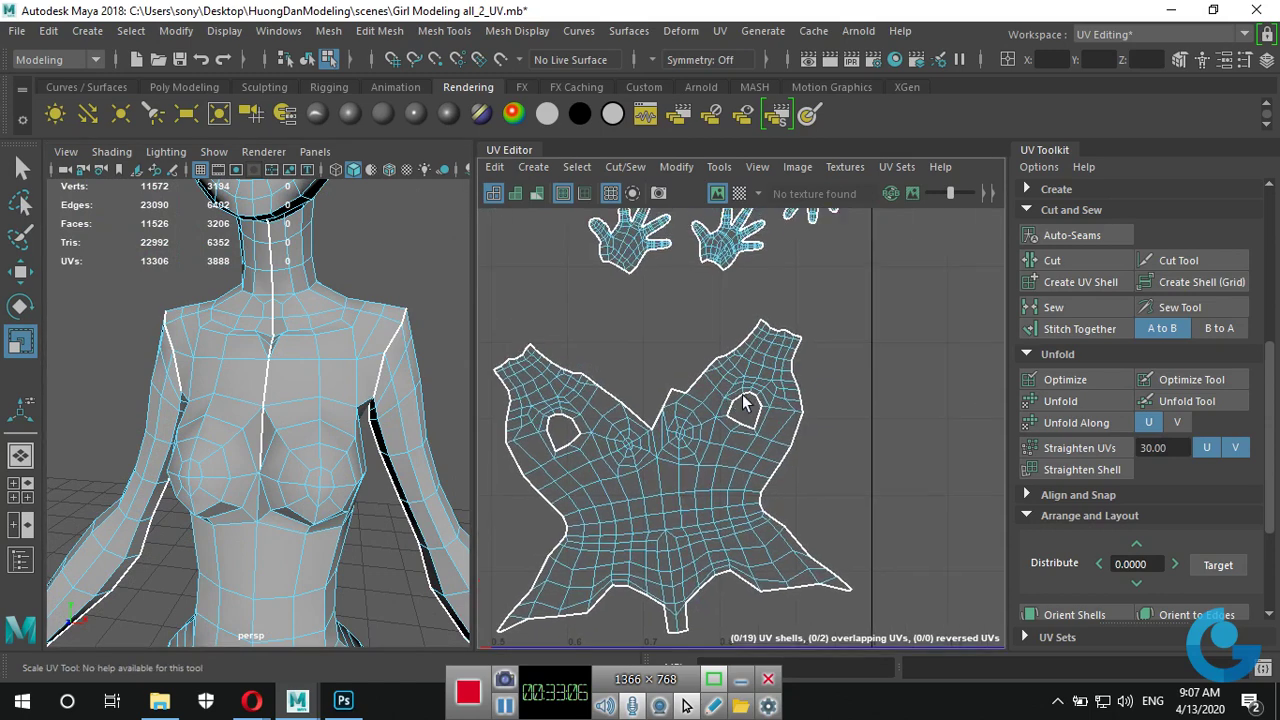
{"action": "scroll", "coordinate": [745, 395], "scroll_direction": "up", "scroll_amount": 2}
{"action": "scroll", "coordinate": [780, 328], "scroll_direction": "up", "scroll_amount": 1}
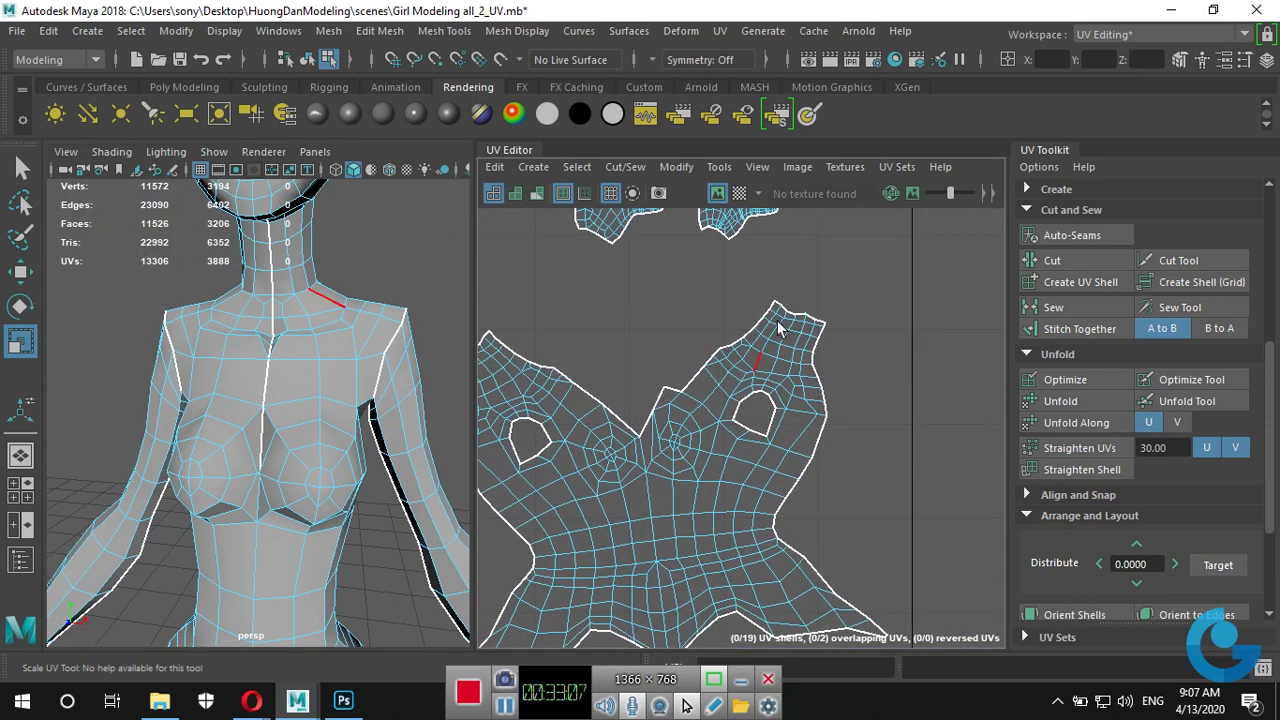
{"action": "left_click", "coordinate": [738, 352]}
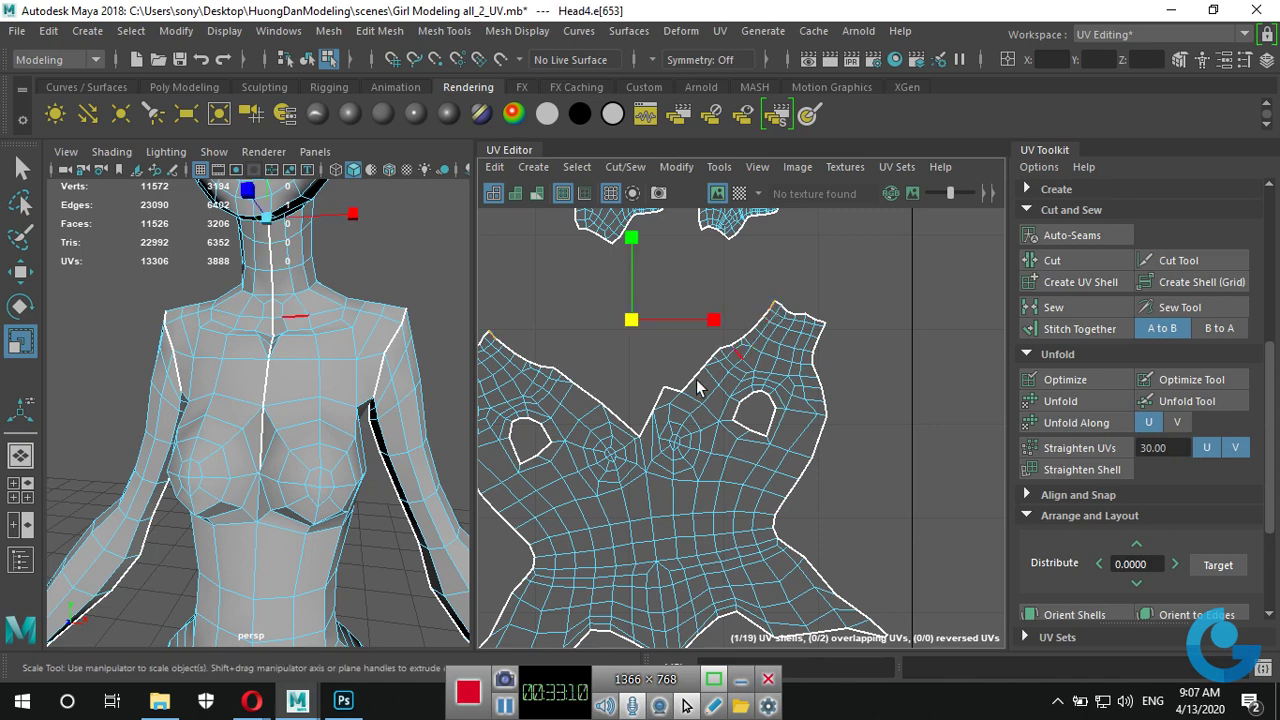
{"action": "double_click", "coordinate": [655, 428]}
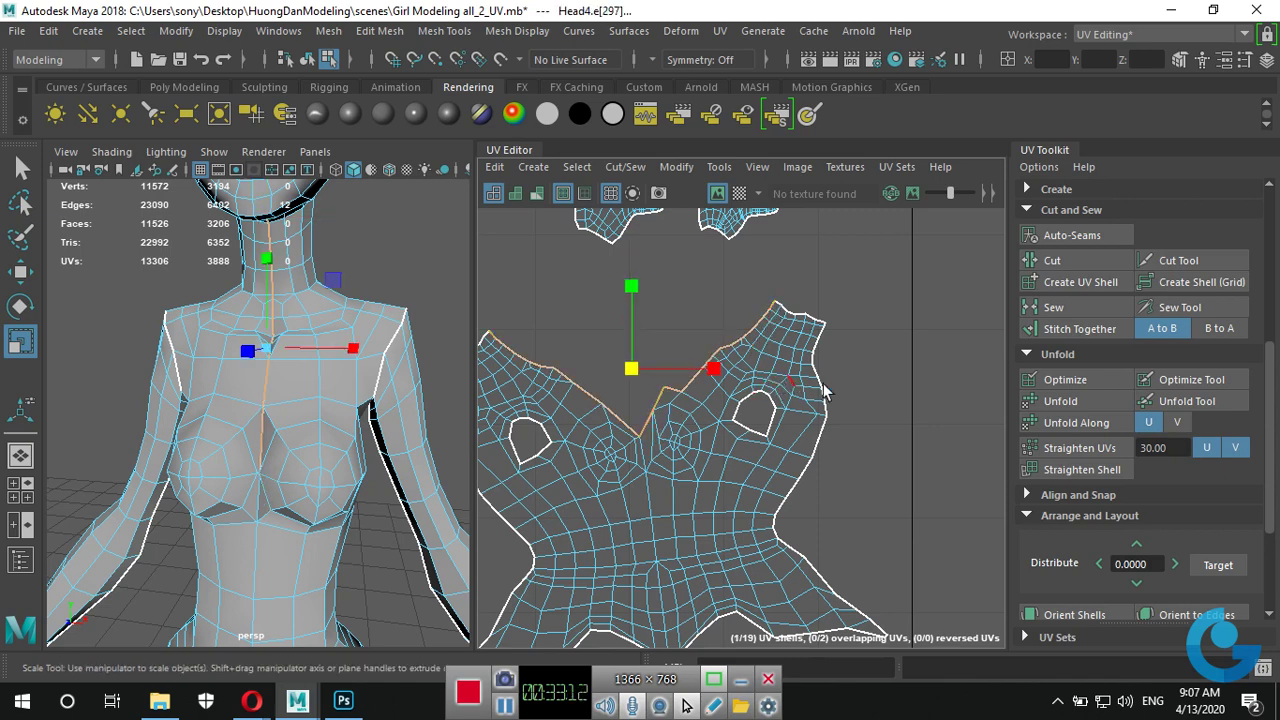
{"action": "left_click", "coordinate": [1055, 310]}
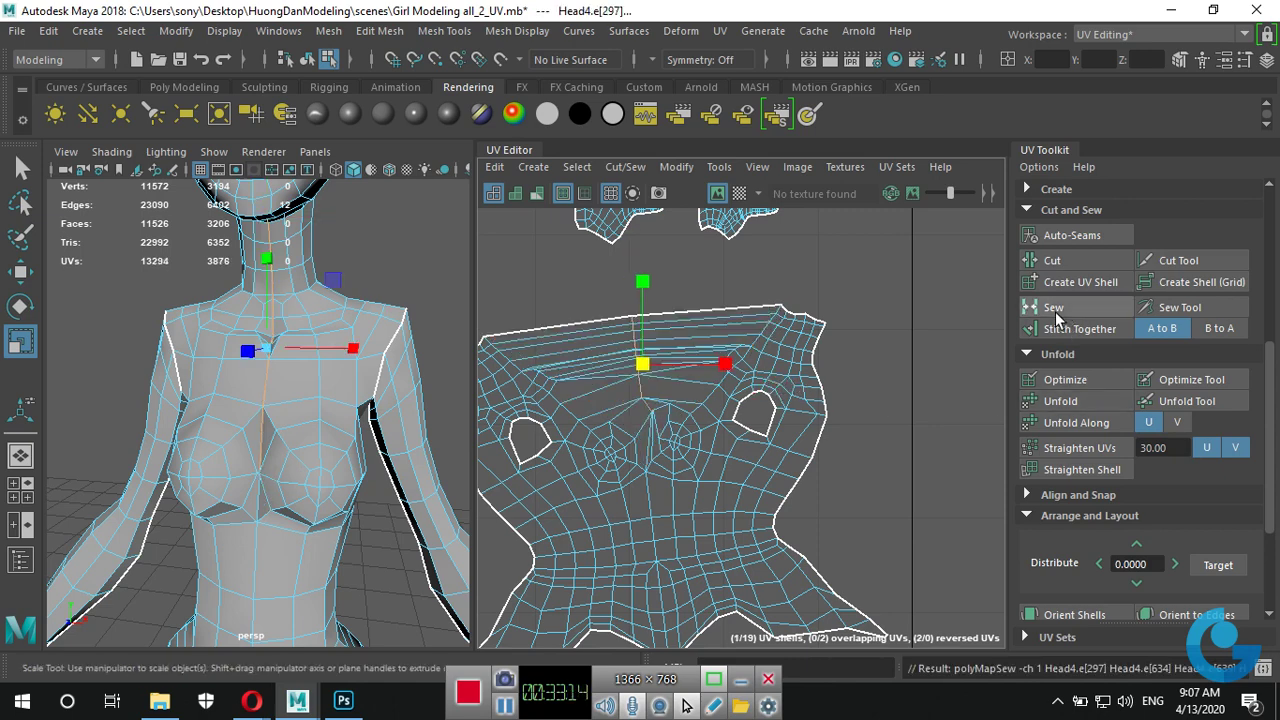
Switch to UV components and select the whole torso UV shell.
{"action": "scroll", "coordinate": [832, 417], "scroll_direction": "down", "scroll_amount": 5}
{"action": "right_click_drag", "start_coordinate": [739, 428], "coordinate": [838, 432]}
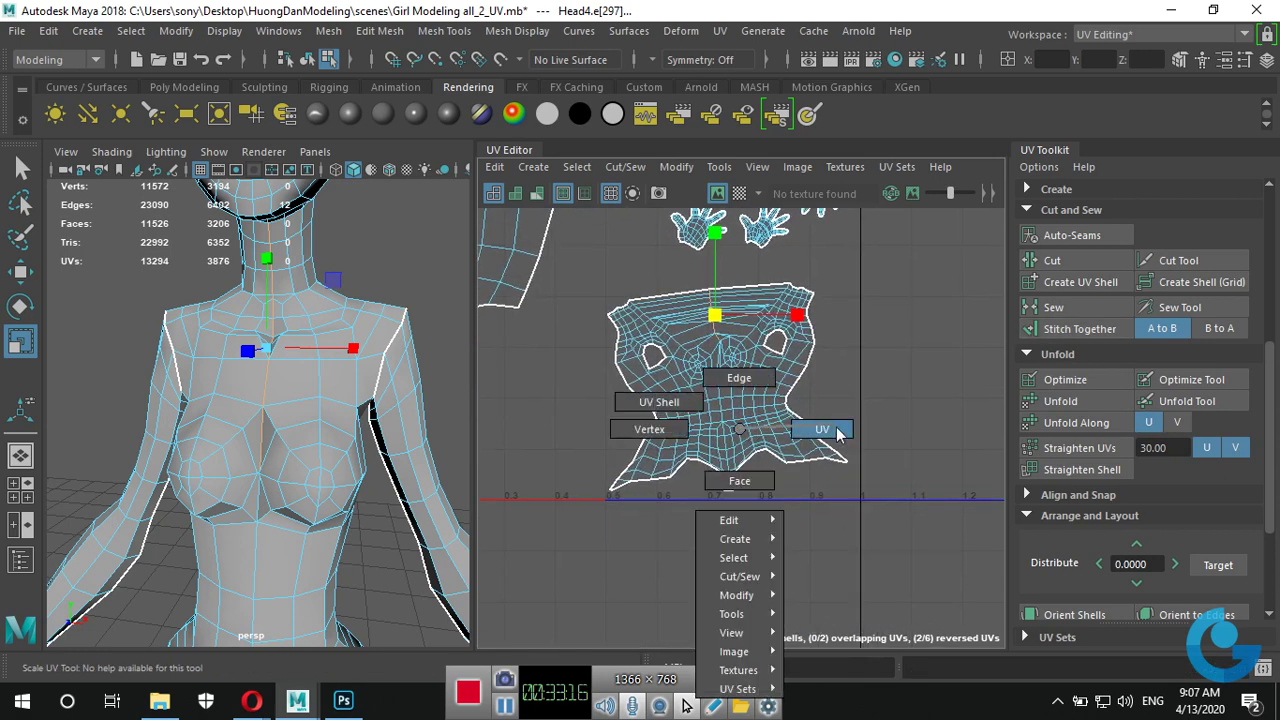
{"action": "double_click", "coordinate": [752, 430]}
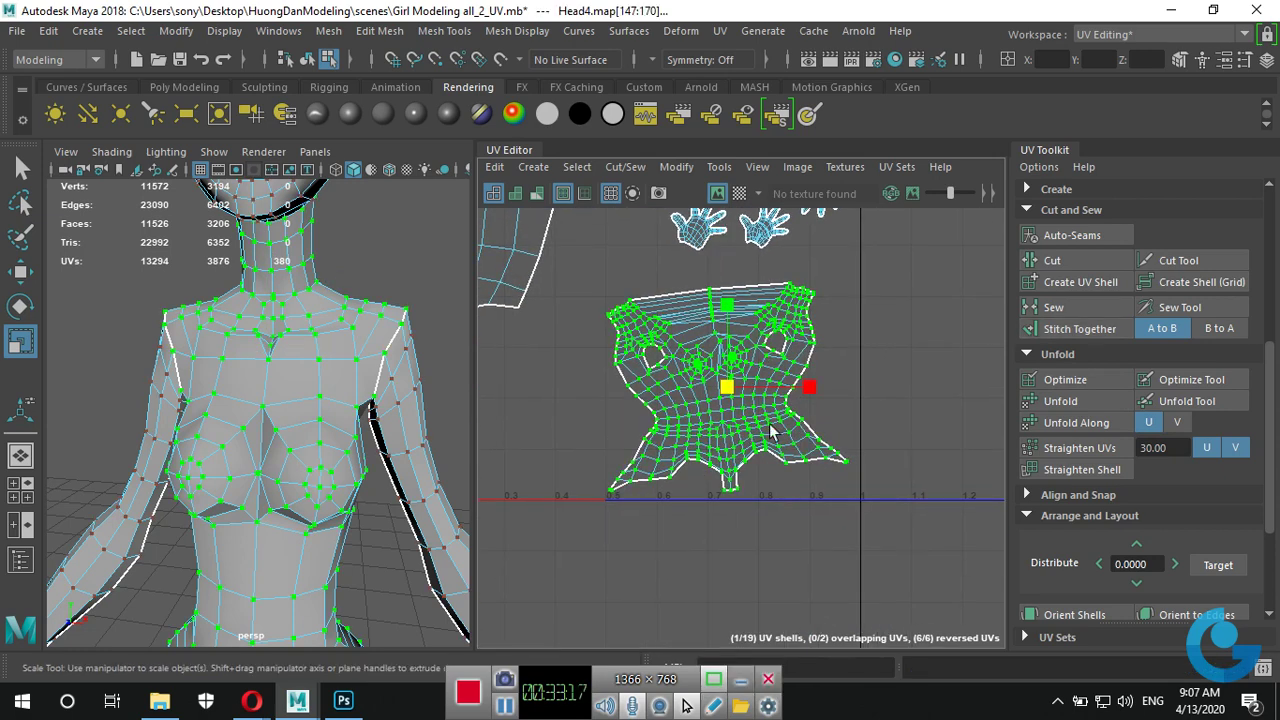
Unfold the torso UV shell and inspect its stretching with the checker pattern.
{"action": "left_click", "coordinate": [1078, 401]}
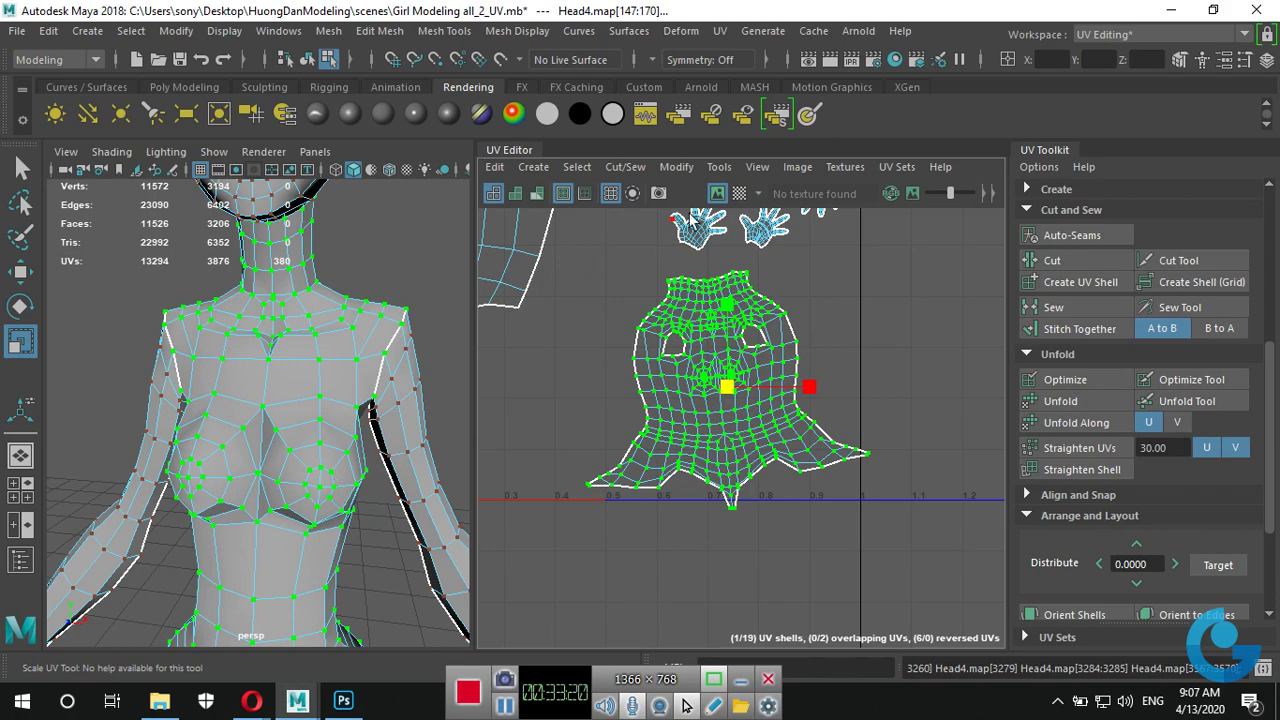
{"action": "left_click", "coordinate": [739, 193]}
{"action": "left_click_drag", "start_coordinate": [337, 545], "coordinate": [268, 518], "text": "alt"}
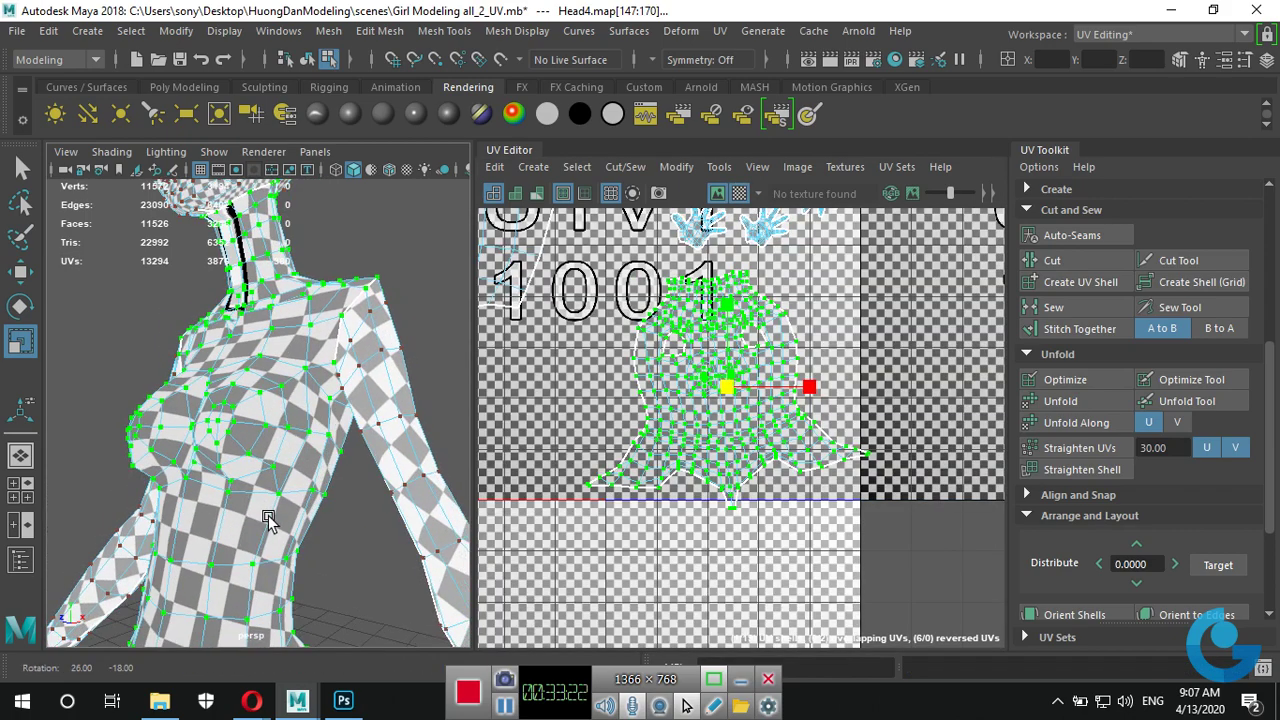
{"action": "left_click_drag", "start_coordinate": [281, 441], "coordinate": [331, 480], "text": "alt"}
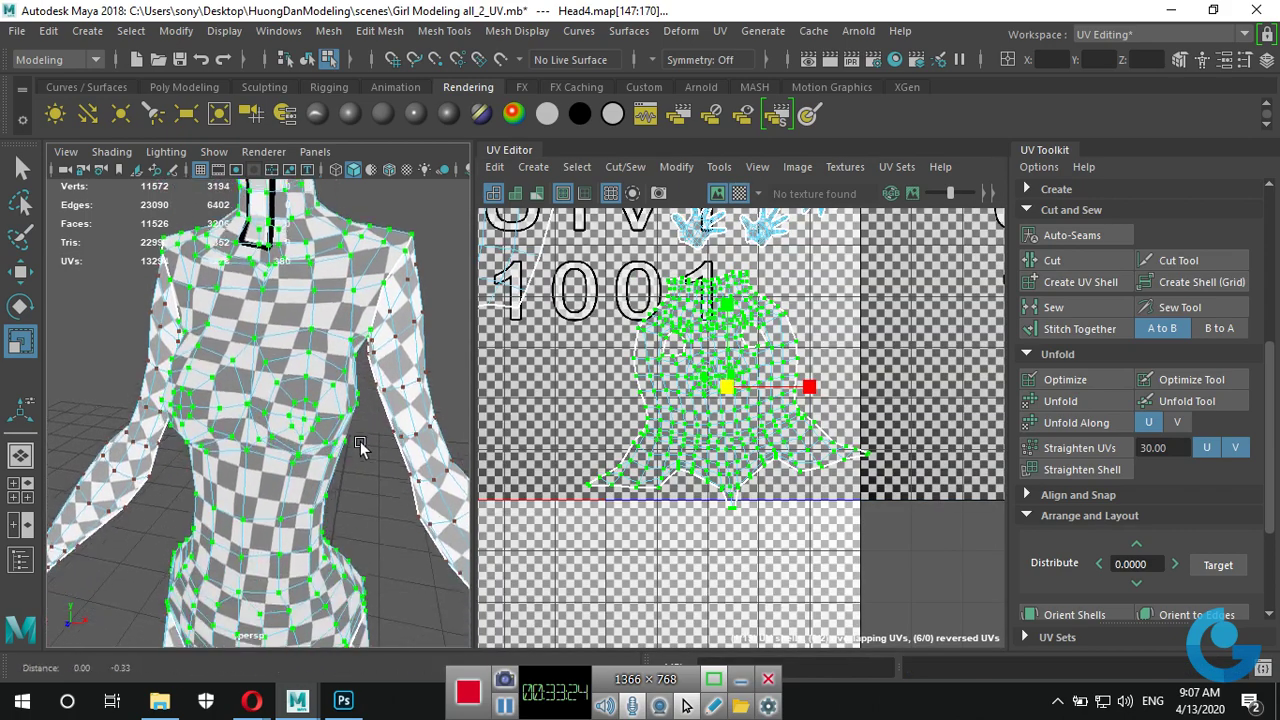
{"action": "scroll", "coordinate": [336, 479], "scroll_direction": "down", "scroll_amount": 5}
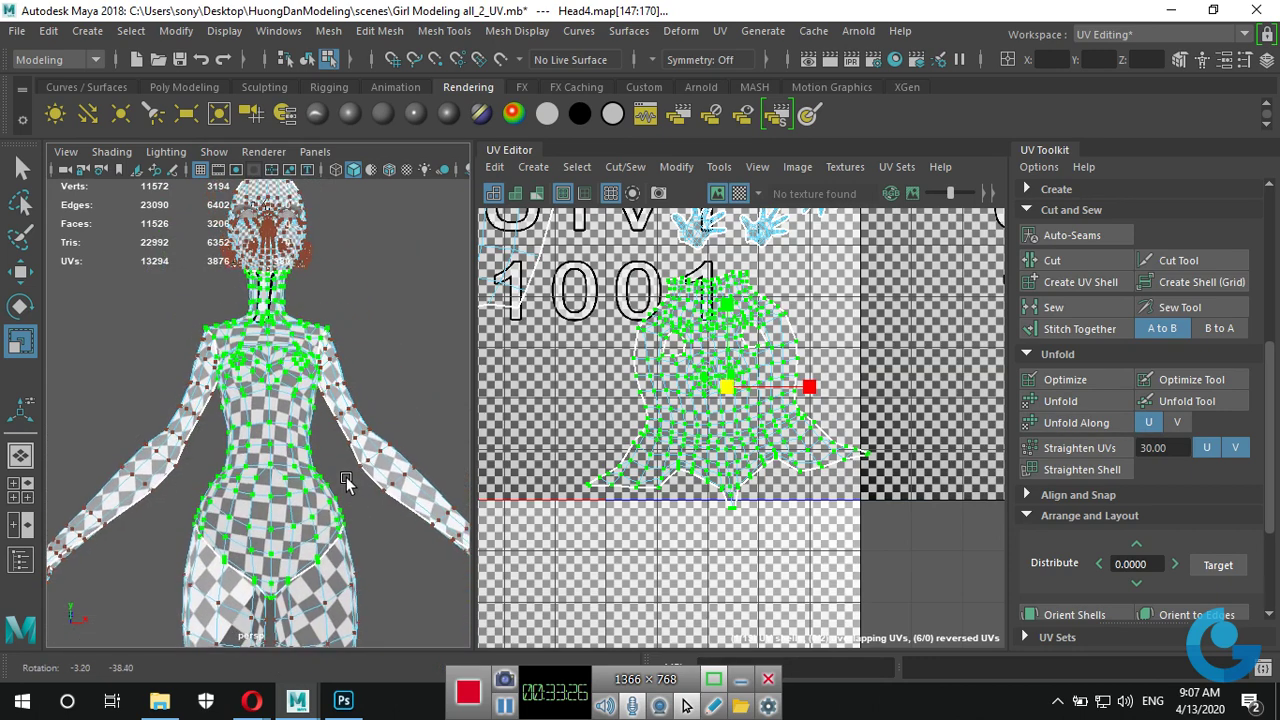
{"action": "left_click_drag", "start_coordinate": [346, 477], "coordinate": [342, 478], "text": "alt"}
{"action": "left_click_drag", "start_coordinate": [289, 327], "coordinate": [312, 336], "text": "alt"}
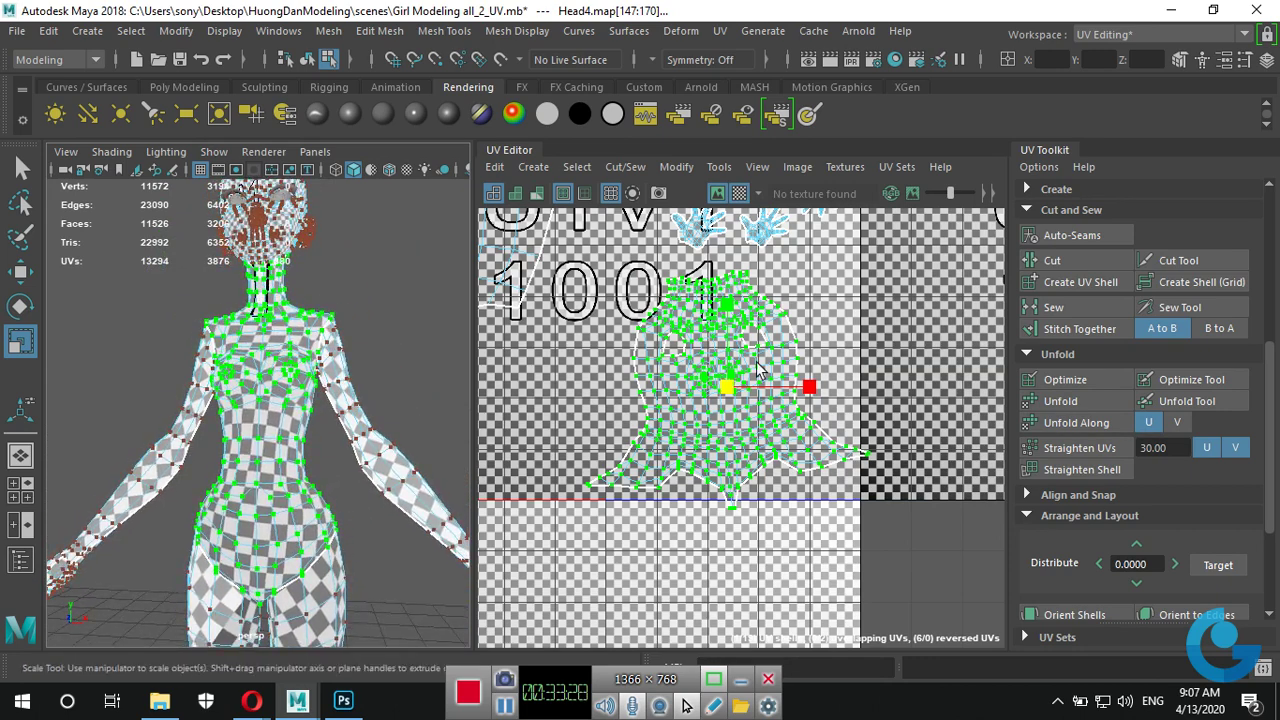
Turn the checker pattern off and rotate the torso shell slightly upright.
{"action": "key", "text": "e"}
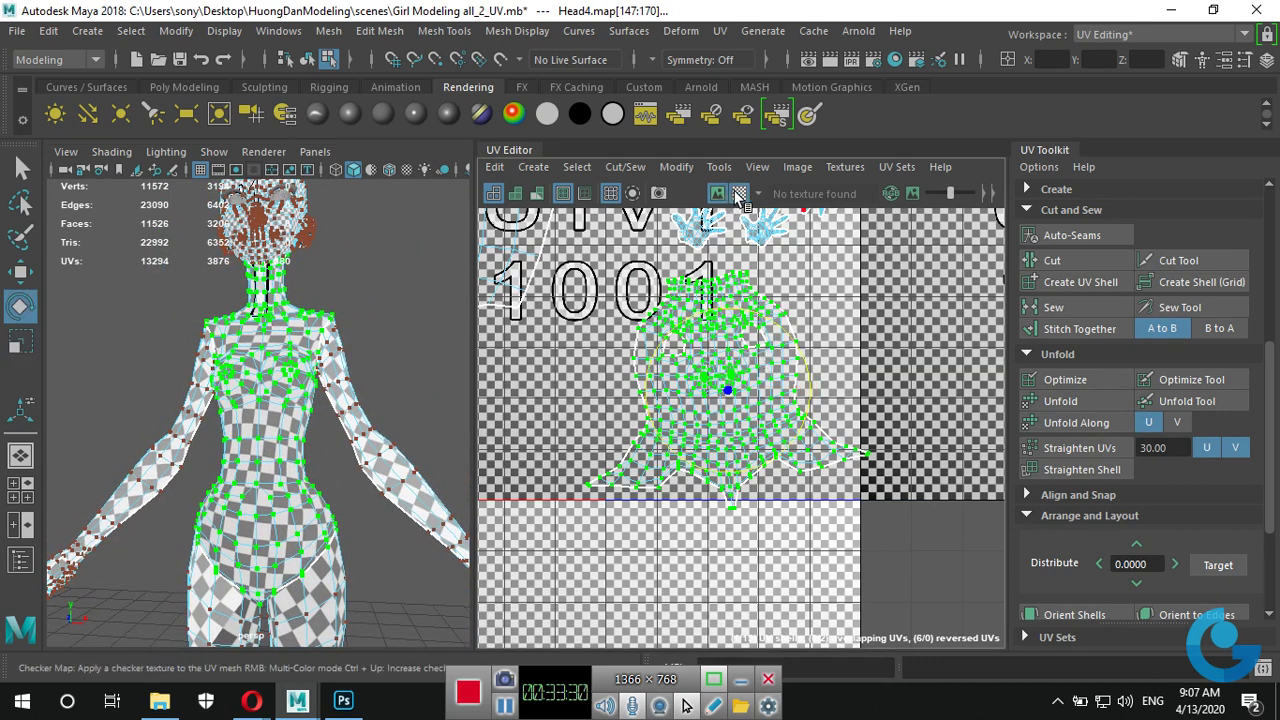
{"action": "left_click", "coordinate": [739, 193]}
{"action": "left_click_drag", "start_coordinate": [765, 327], "coordinate": [709, 413]}
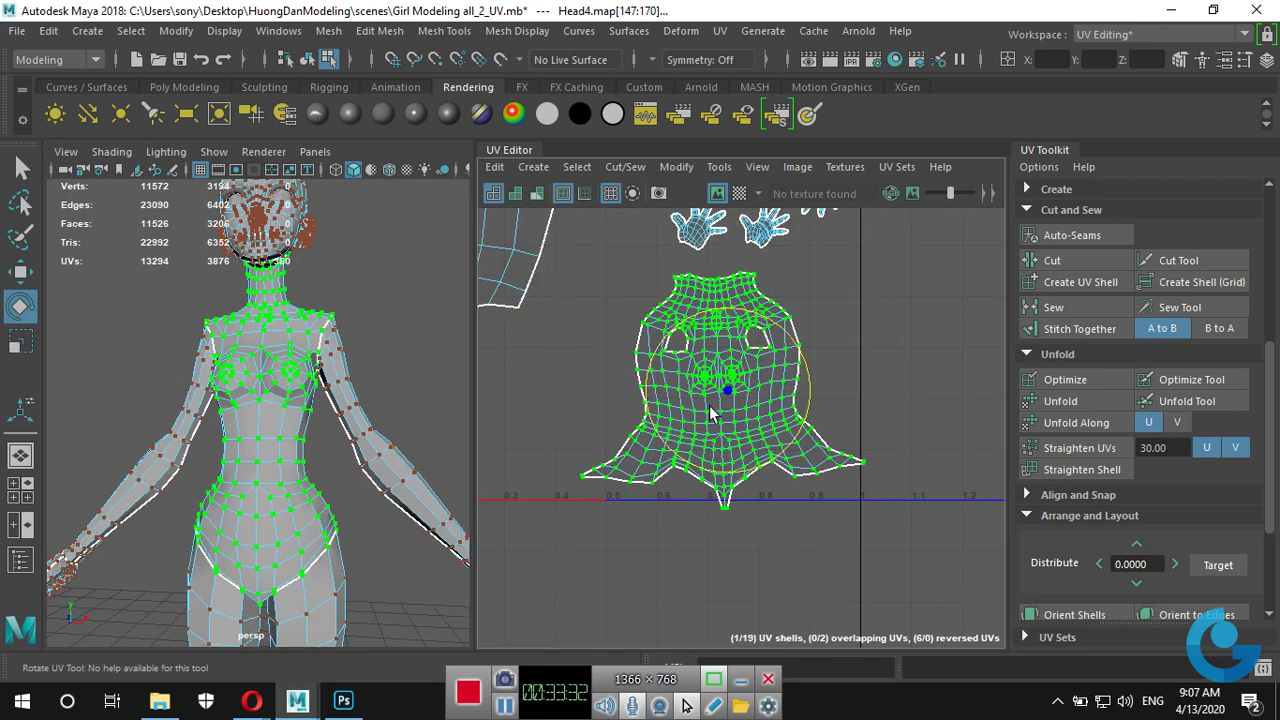
{"action": "mouse_move", "coordinate": [773, 384]}
{"action": "right_mouse_down"}
{"action": "mouse_move", "coordinate": [853, 314]}
{"action": "mouse_move", "coordinate": [822, 285]}
{"action": "right_mouse_up"}
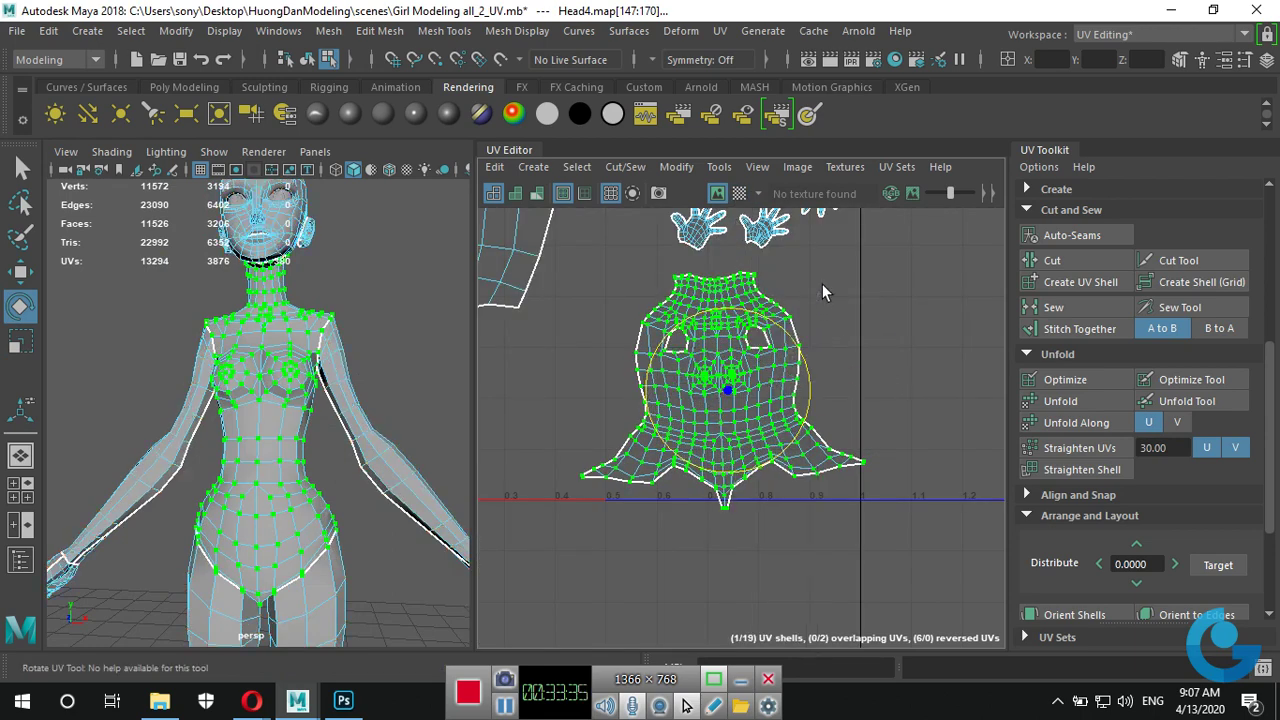
Orient the torso UV shell to a single selected vertical edge.
{"action": "left_click", "coordinate": [721, 418]}
{"action": "scroll", "coordinate": [1157, 487], "scroll_direction": "down", "scroll_amount": 4}
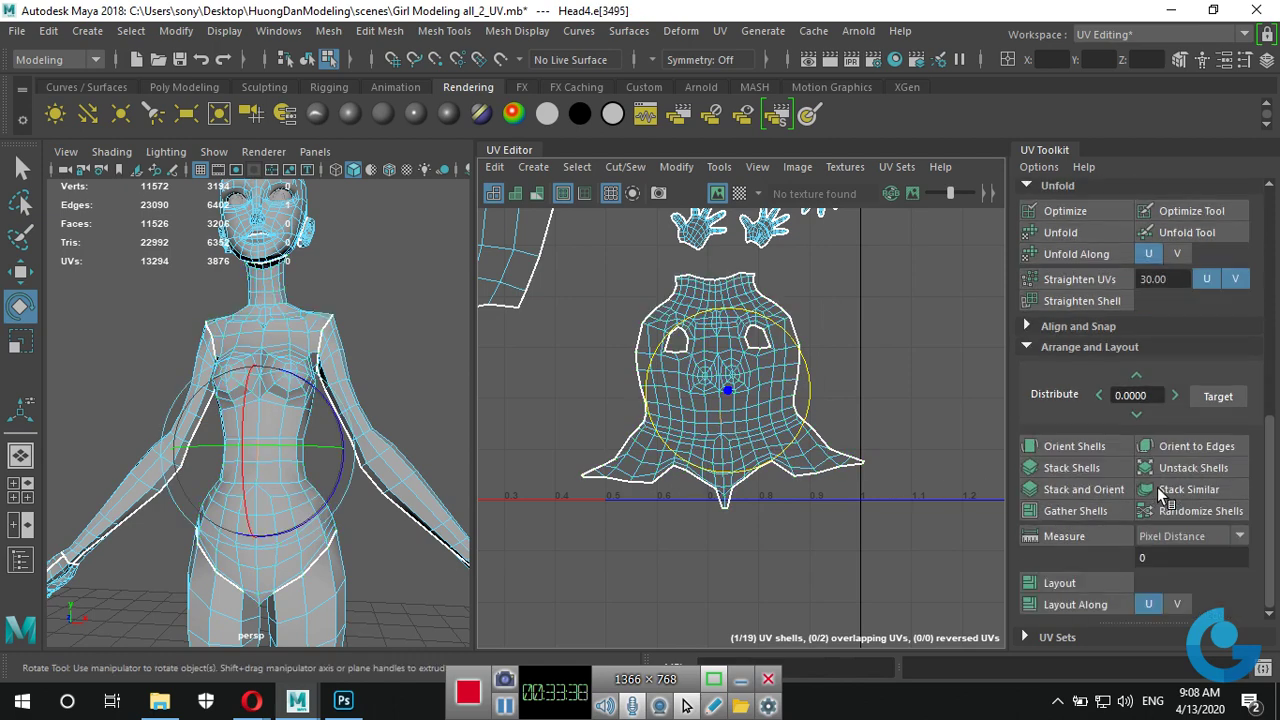
{"action": "left_click", "coordinate": [1192, 446]}
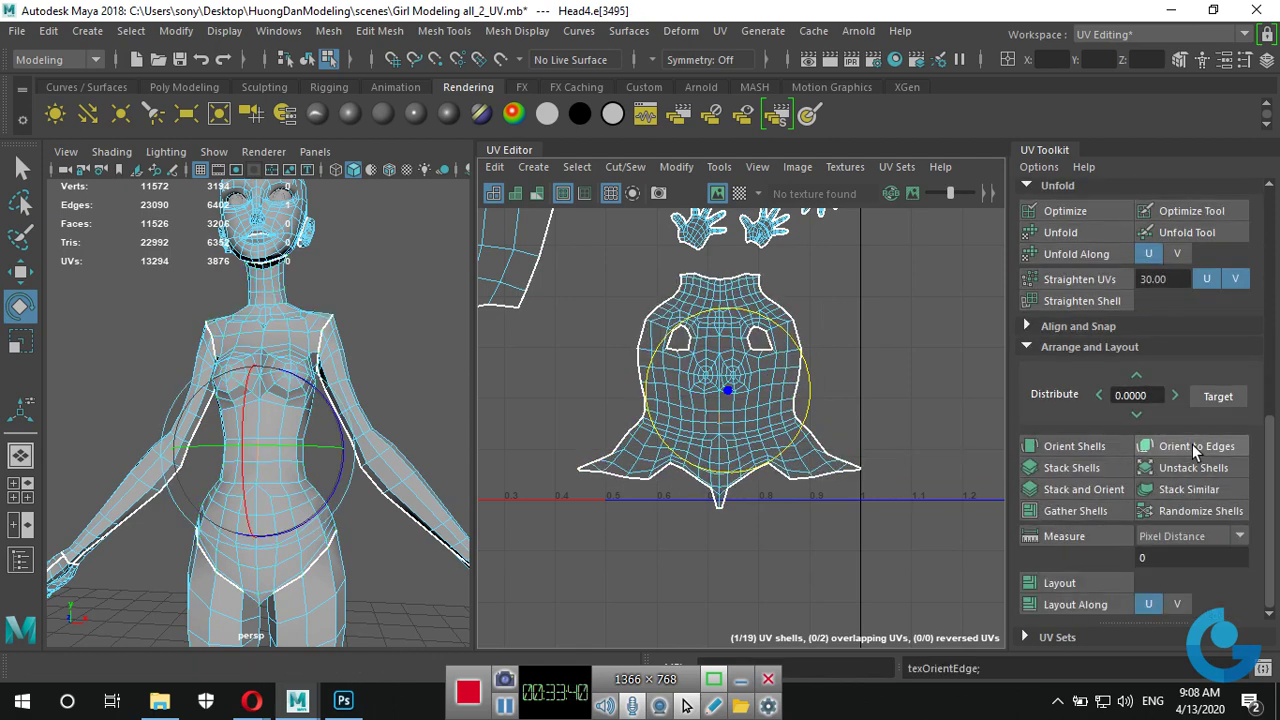
Turn the checker pattern back on and view the model from the side.
{"action": "left_click", "coordinate": [739, 194]}
{"action": "mouse_move", "coordinate": [320, 510]}
{"action": "left_mouse_down", "text": "alt"}
{"action": "mouse_move", "coordinate": [140, 518]}
{"action": "mouse_move", "coordinate": [192, 410]}
{"action": "mouse_move", "coordinate": [546, 385]}
{"action": "mouse_move", "coordinate": [388, 424]}
{"action": "mouse_move", "coordinate": [328, 330]}
{"action": "left_mouse_up", "text": "alt"}
{"action": "scroll", "coordinate": [388, 424], "scroll_direction": "up", "scroll_amount": 5}
{"action": "scroll", "coordinate": [388, 424], "scroll_direction": "down", "scroll_amount": 5}
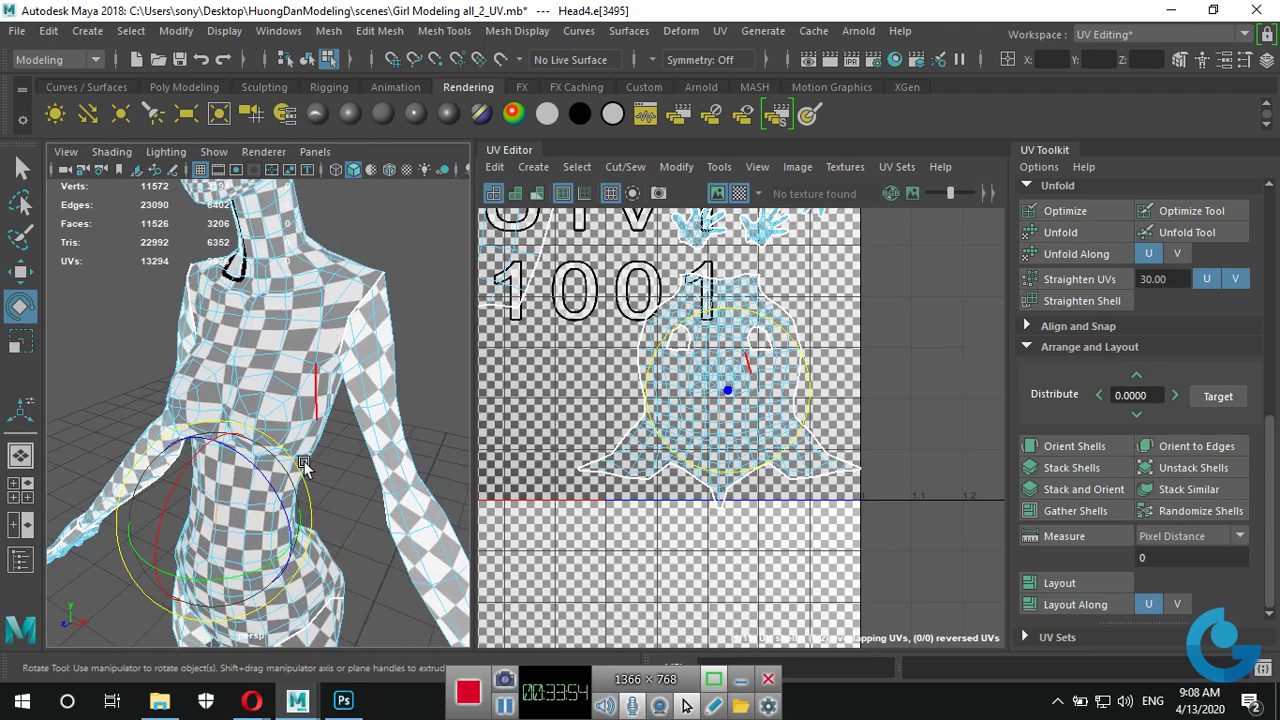
Orbit around the torso, neck and shoulders to check the checker pattern for stretching.
{"action": "mouse_move", "coordinate": [304, 466]}
{"action": "left_mouse_down", "text": "alt"}
{"action": "mouse_move", "coordinate": [329, 500]}
{"action": "mouse_move", "coordinate": [337, 452]}
{"action": "mouse_move", "coordinate": [452, 426]}
{"action": "mouse_move", "coordinate": [468, 455]}
{"action": "left_mouse_up", "text": "alt"}
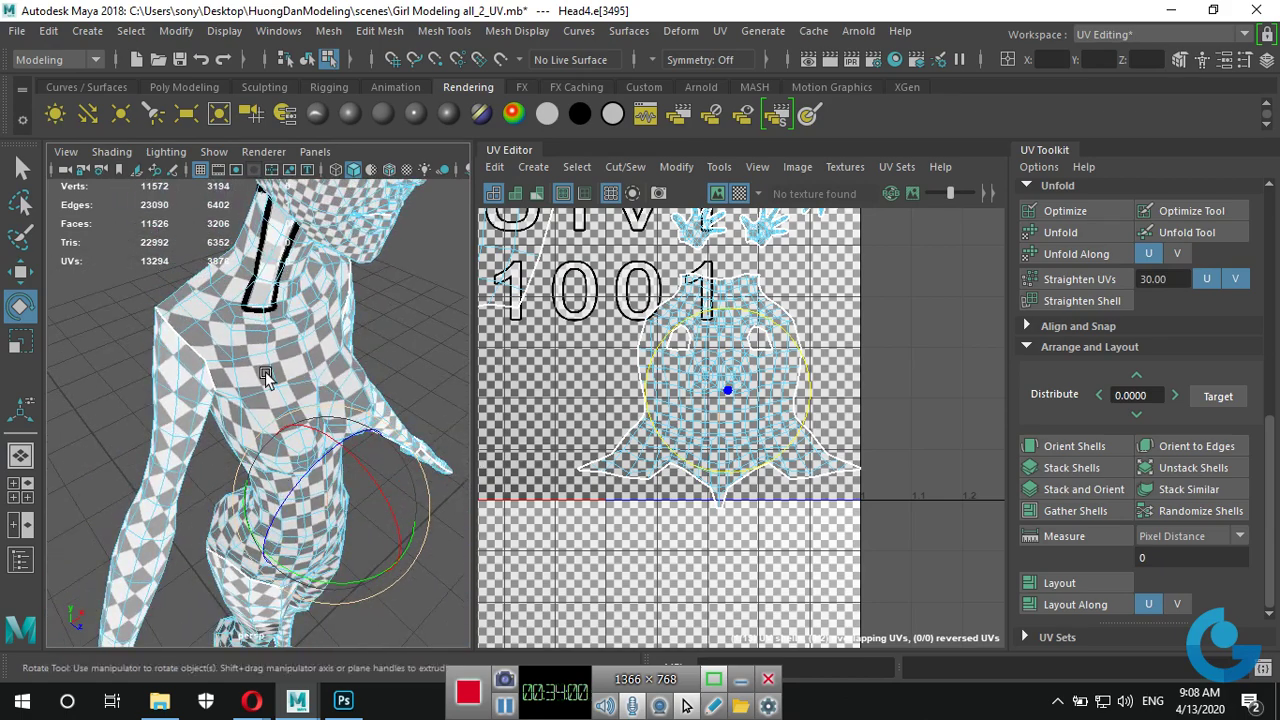
{"action": "left_click_drag", "start_coordinate": [266, 376], "coordinate": [265, 388], "text": "alt"}
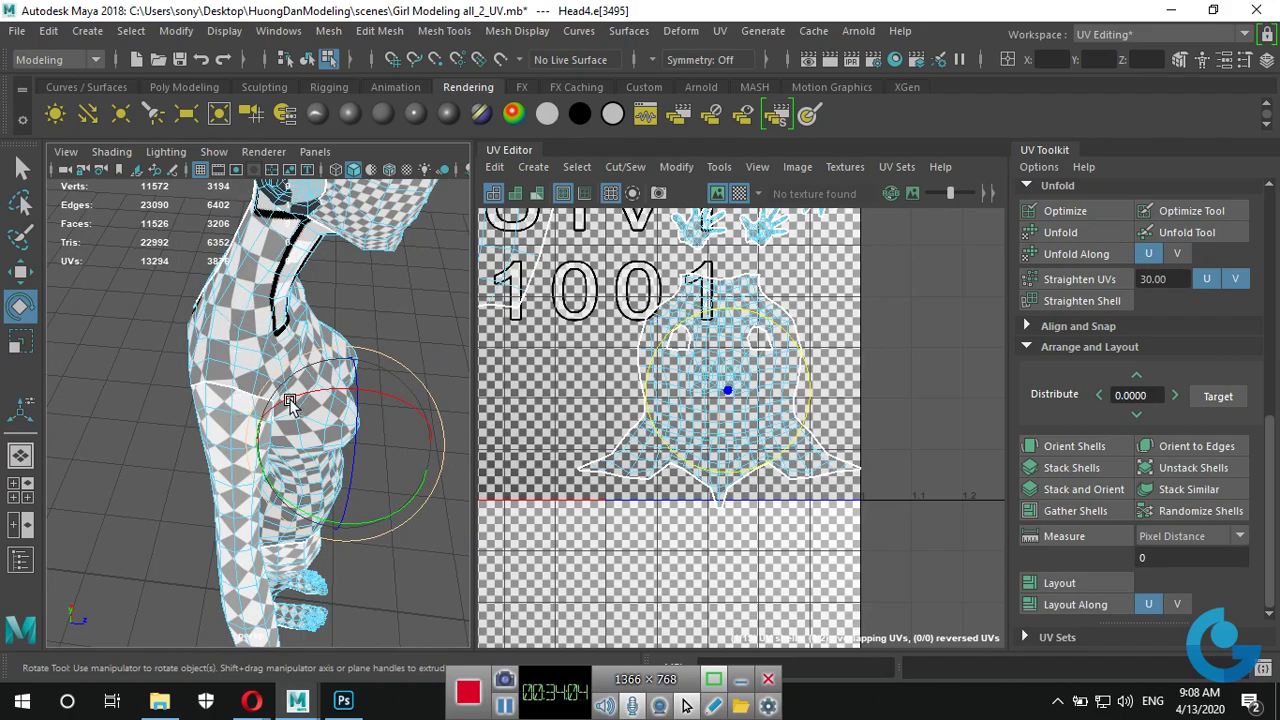
{"action": "mouse_move", "coordinate": [288, 402]}
{"action": "left_mouse_down", "text": "alt"}
{"action": "mouse_move", "coordinate": [307, 396]}
{"action": "mouse_move", "coordinate": [323, 357]}
{"action": "mouse_move", "coordinate": [309, 428]}
{"action": "mouse_move", "coordinate": [316, 316]}
{"action": "left_mouse_up", "text": "alt"}
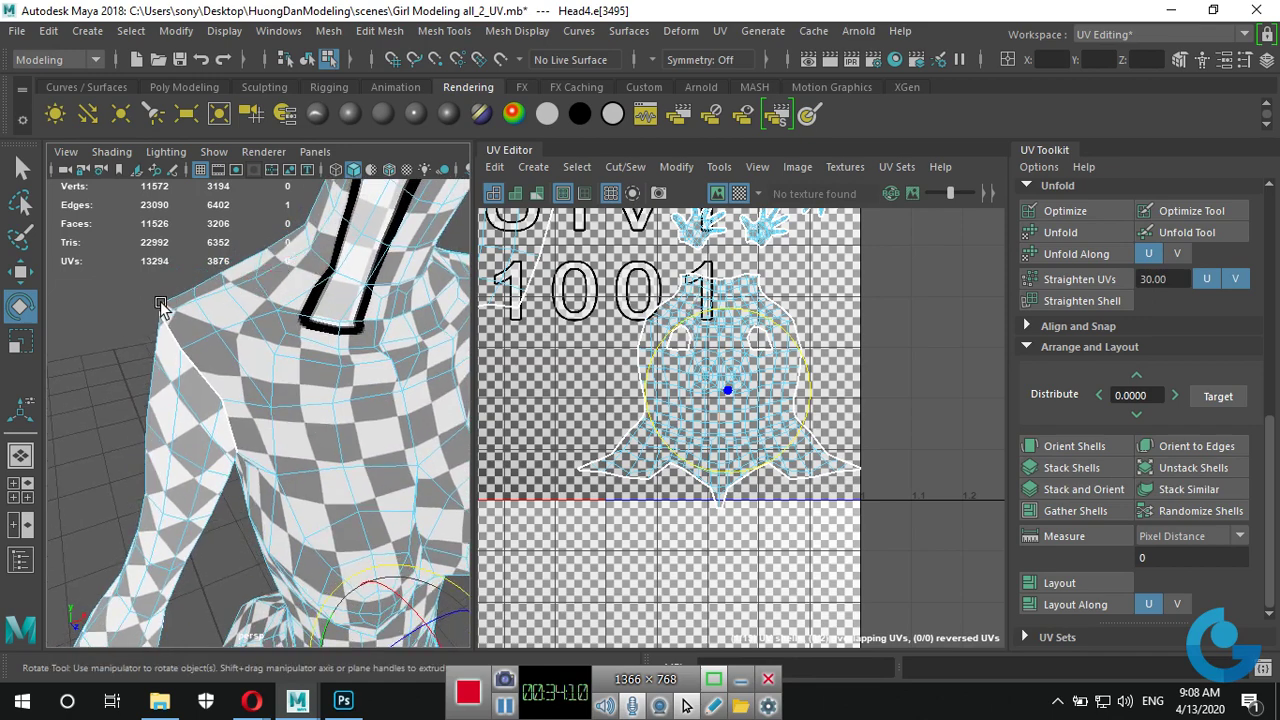
{"action": "mouse_move", "coordinate": [160, 305]}
{"action": "left_mouse_down", "text": "alt"}
{"action": "mouse_move", "coordinate": [400, 363]}
{"action": "mouse_move", "coordinate": [229, 349]}
{"action": "mouse_move", "coordinate": [302, 215]}
{"action": "left_mouse_up", "text": "alt"}
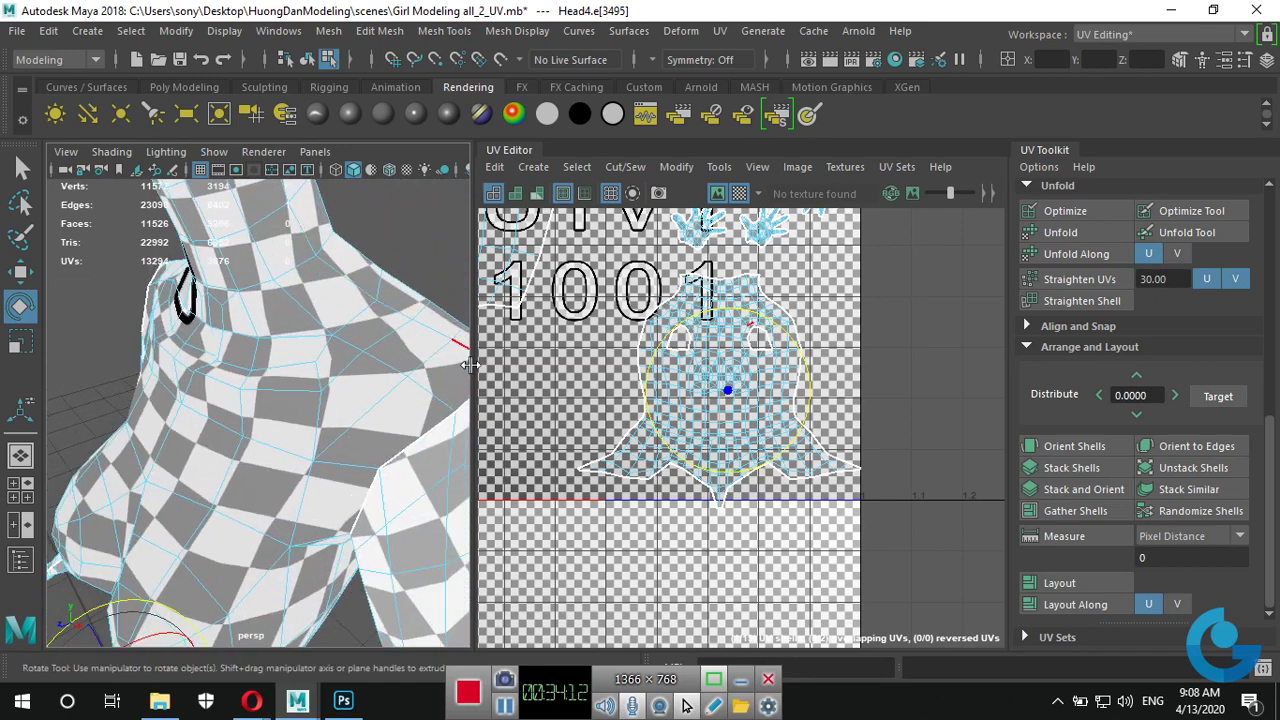
{"action": "right_click_drag", "start_coordinate": [469, 365], "coordinate": [263, 428], "text": "alt"}
{"action": "left_click_drag", "start_coordinate": [263, 428], "coordinate": [165, 424], "text": "alt"}
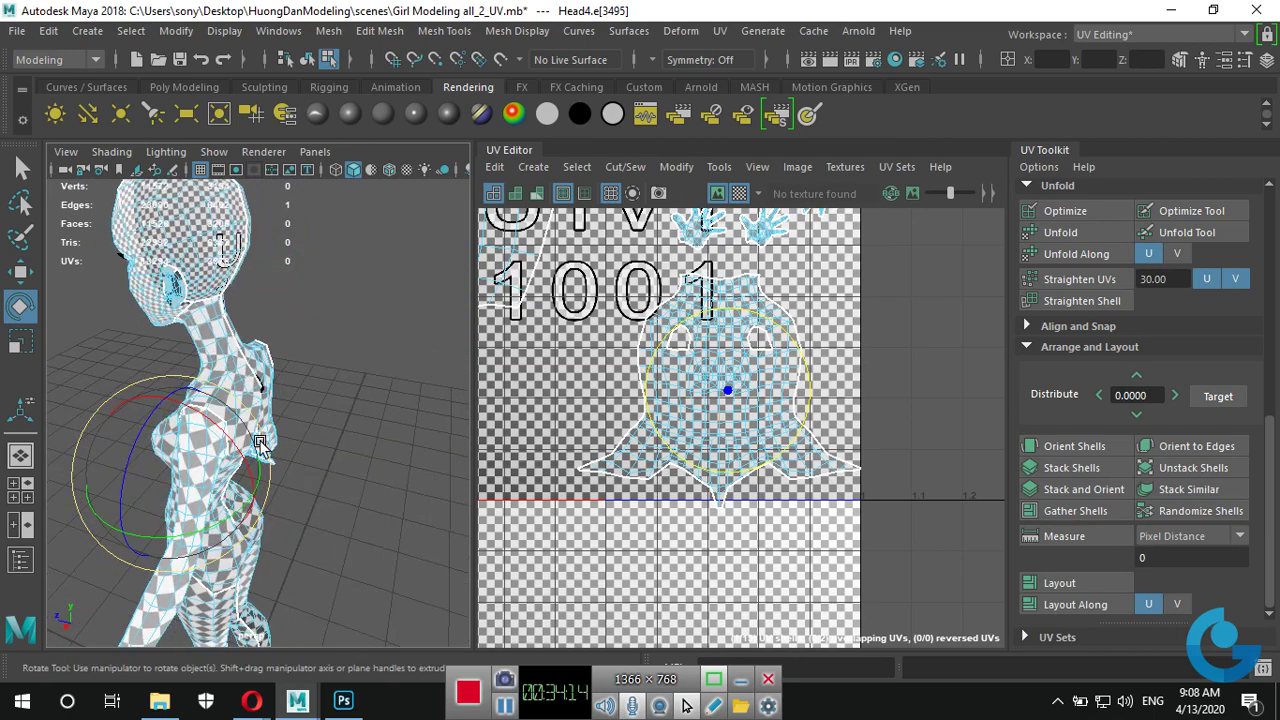
{"action": "right_click", "coordinate": [736, 345]}
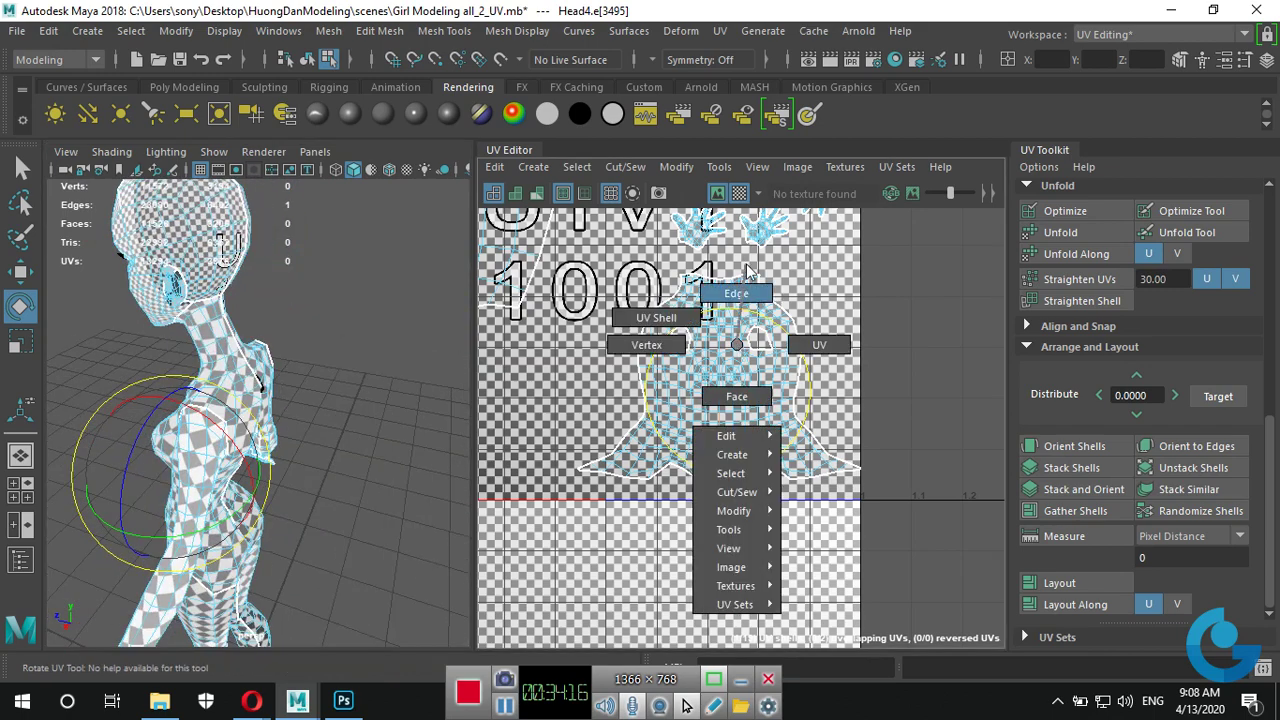
{"action": "right_click_drag", "start_coordinate": [740, 205], "coordinate": [740, 205]}
Turn off the checker pattern and orbit in close on the chest and shoulder.
{"action": "left_click", "coordinate": [739, 193]}
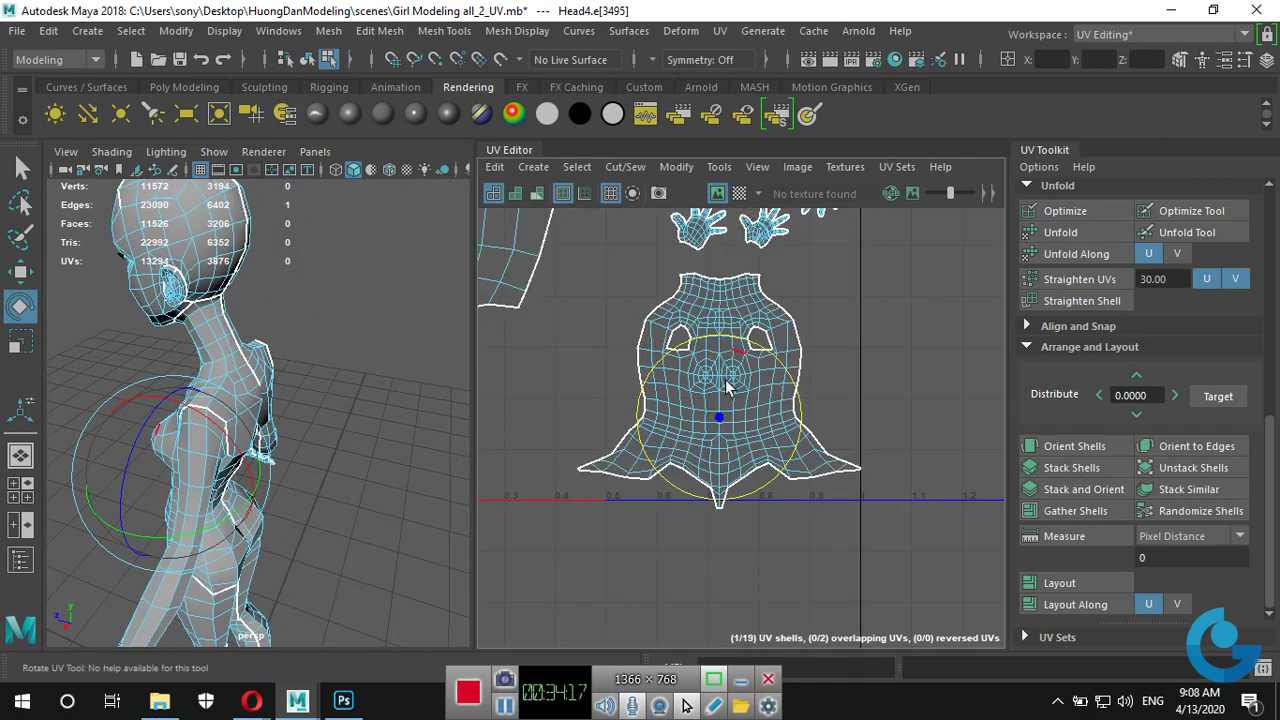
{"action": "scroll", "coordinate": [968, 409], "scroll_direction": "up", "scroll_amount": 3}
{"action": "middle_click_drag", "start_coordinate": [968, 409], "coordinate": [891, 429], "text": "alt"}
{"action": "scroll", "coordinate": [863, 428], "scroll_direction": "up", "scroll_amount": 1}
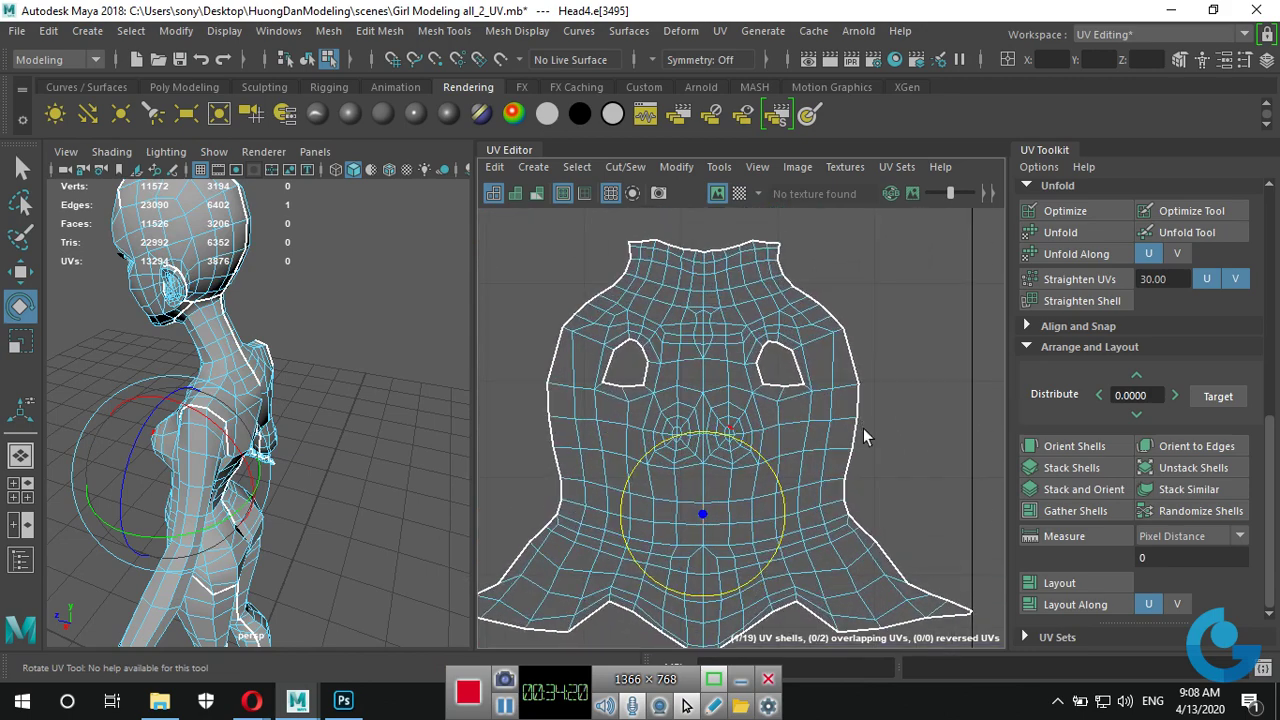
{"action": "left_click_drag", "start_coordinate": [165, 477], "coordinate": [349, 486], "text": "alt"}
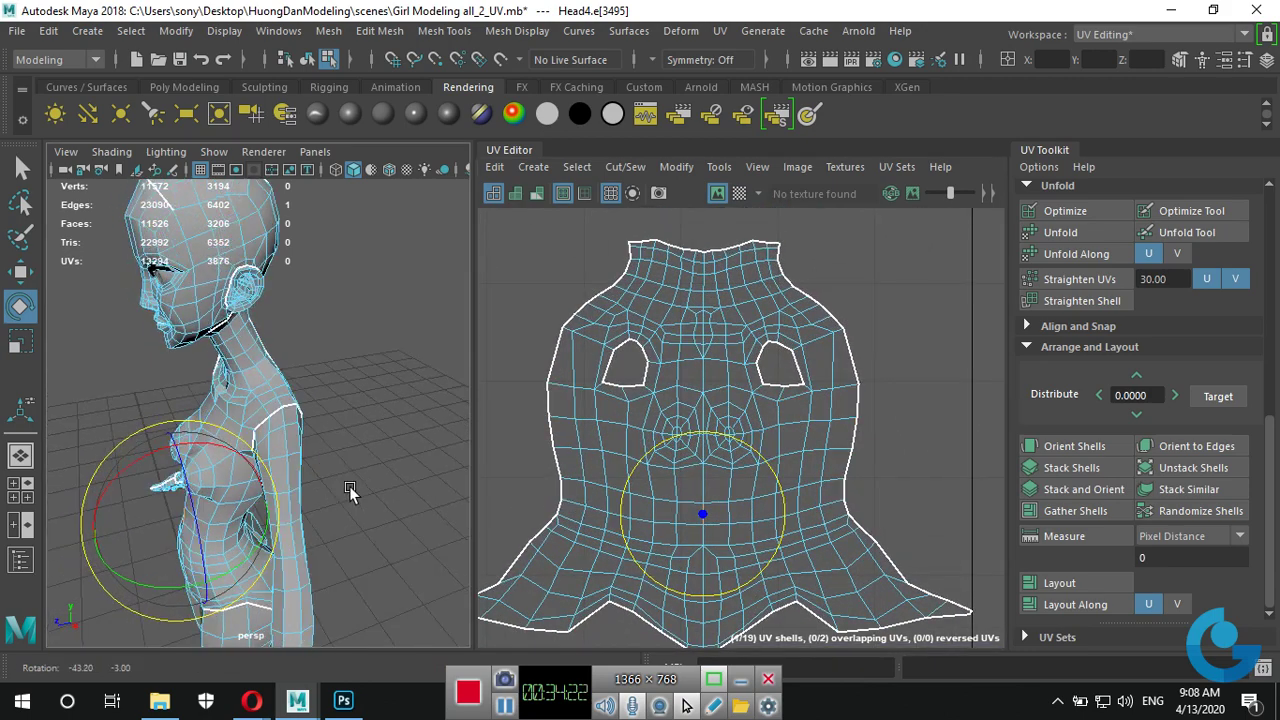
{"action": "right_click_drag", "start_coordinate": [349, 486], "coordinate": [392, 484], "text": "alt"}
{"action": "mouse_move", "coordinate": [385, 435]}
{"action": "left_mouse_down", "text": "alt"}
{"action": "mouse_move", "coordinate": [289, 445]}
{"action": "mouse_move", "coordinate": [347, 268]}
{"action": "mouse_move", "coordinate": [367, 250]}
{"action": "mouse_move", "coordinate": [312, 255]}
{"action": "mouse_move", "coordinate": [334, 322]}
{"action": "mouse_move", "coordinate": [394, 316]}
{"action": "left_mouse_up", "text": "alt"}
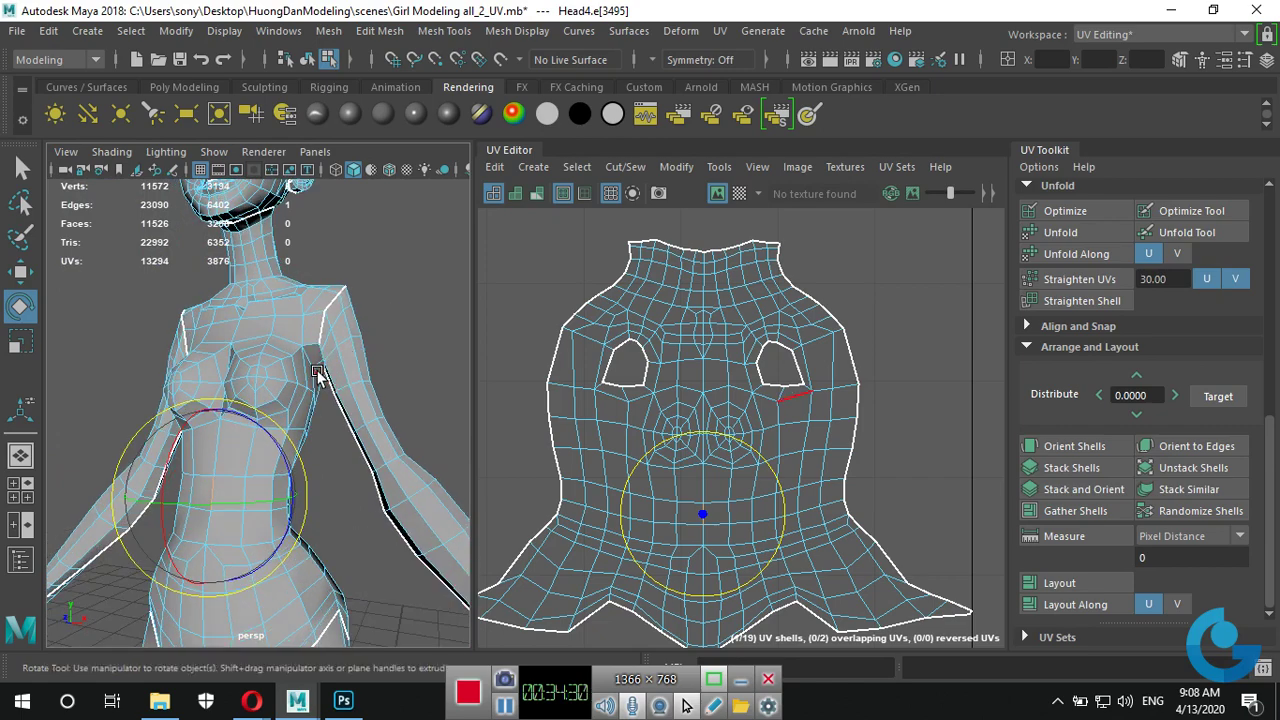
{"action": "mouse_move", "coordinate": [308, 428]}
{"action": "left_mouse_down", "text": "alt"}
{"action": "mouse_move", "coordinate": [340, 385]}
{"action": "mouse_move", "coordinate": [318, 391]}
{"action": "left_mouse_up", "text": "alt"}
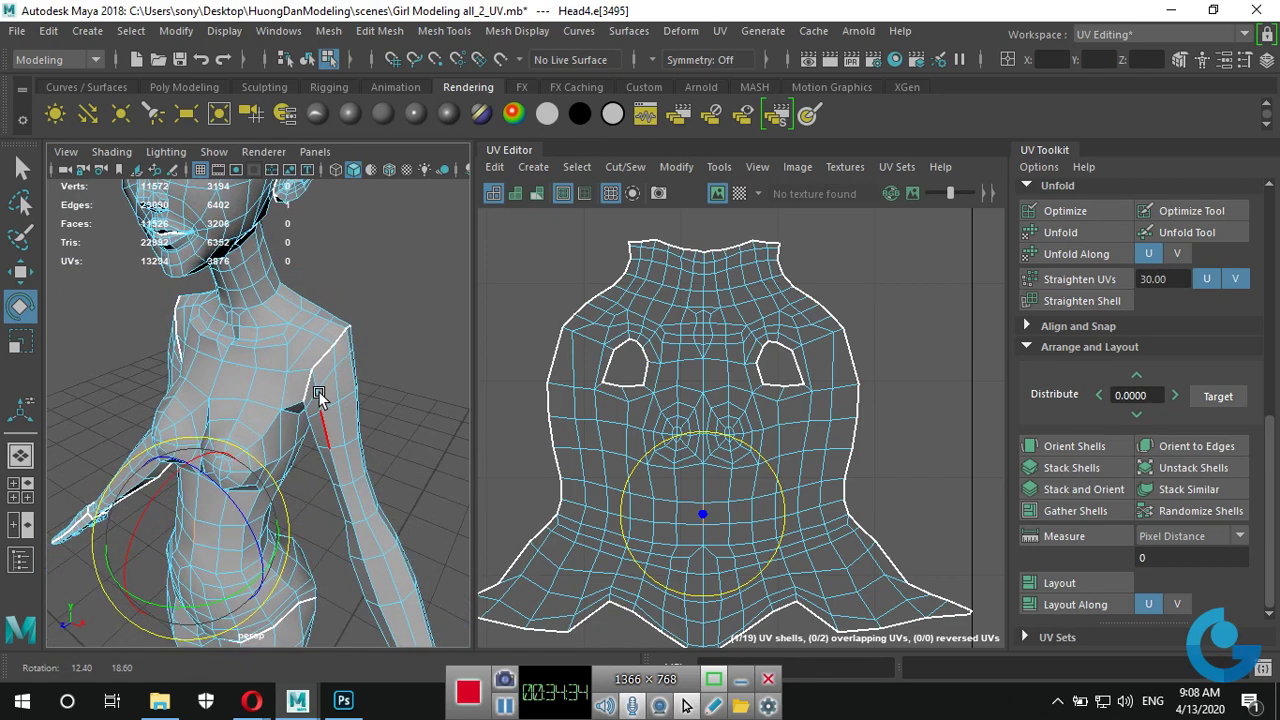
{"action": "right_click_drag", "start_coordinate": [318, 391], "coordinate": [364, 378], "text": "alt"}
{"action": "mouse_move", "coordinate": [365, 380]}
{"action": "left_mouse_down", "text": "alt"}
{"action": "mouse_move", "coordinate": [340, 388]}
{"action": "mouse_move", "coordinate": [442, 362]}
{"action": "mouse_move", "coordinate": [274, 394]}
{"action": "left_mouse_up", "text": "alt"}
{"action": "right_click_drag", "start_coordinate": [274, 394], "coordinate": [344, 376], "text": "alt"}
{"action": "left_click_drag", "start_coordinate": [343, 375], "coordinate": [302, 405], "text": "alt"}
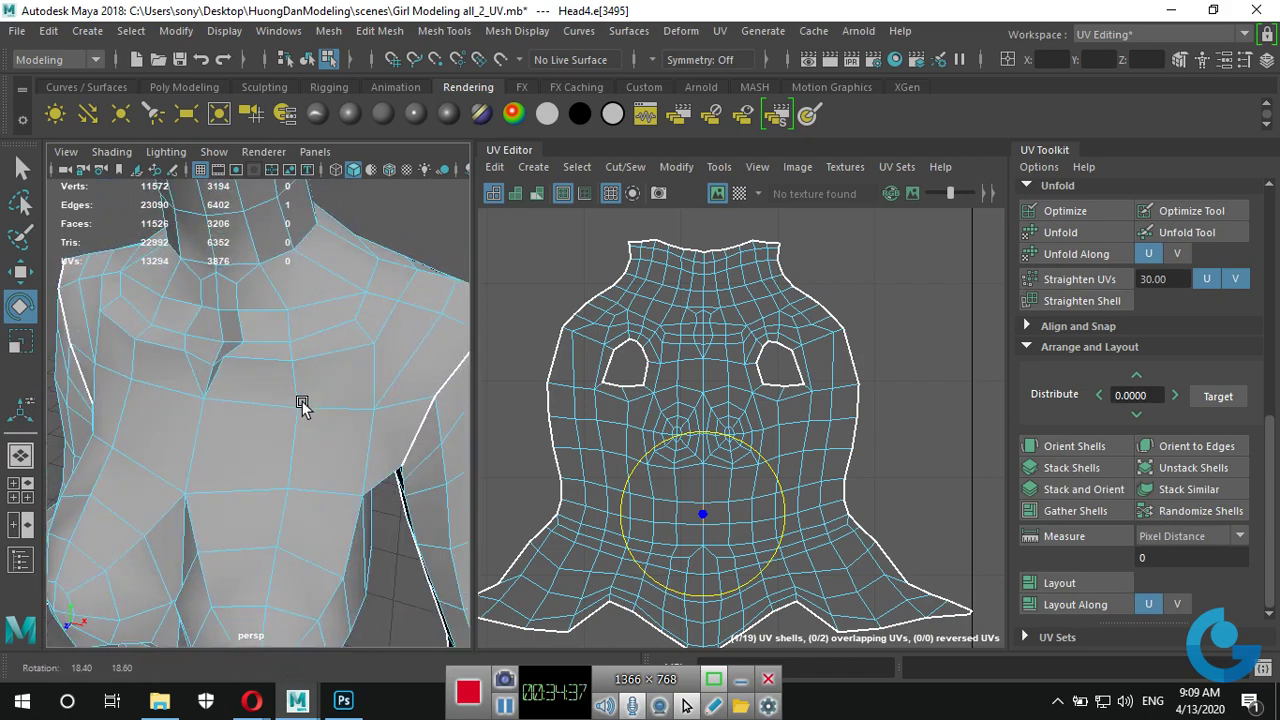
Select the edge loop across the shoulder and add further shoulder edges to it.
{"action": "double_click", "coordinate": [325, 327]}
{"action": "left_click_drag", "start_coordinate": [328, 330], "coordinate": [288, 333], "text": "alt"}
{"action": "left_click", "coordinate": [288, 334], "text": "shift"}
{"action": "mouse_move", "coordinate": [363, 367]}
{"action": "left_mouse_down", "text": "alt"}
{"action": "mouse_move", "coordinate": [277, 366]}
{"action": "mouse_move", "coordinate": [247, 310]}
{"action": "mouse_move", "coordinate": [197, 371]}
{"action": "mouse_move", "coordinate": [235, 367]}
{"action": "mouse_move", "coordinate": [201, 317]}
{"action": "mouse_move", "coordinate": [250, 226]}
{"action": "left_mouse_up", "text": "alt"}
{"action": "left_click", "coordinate": [244, 288], "text": "shift"}
{"action": "key", "text": "w"}
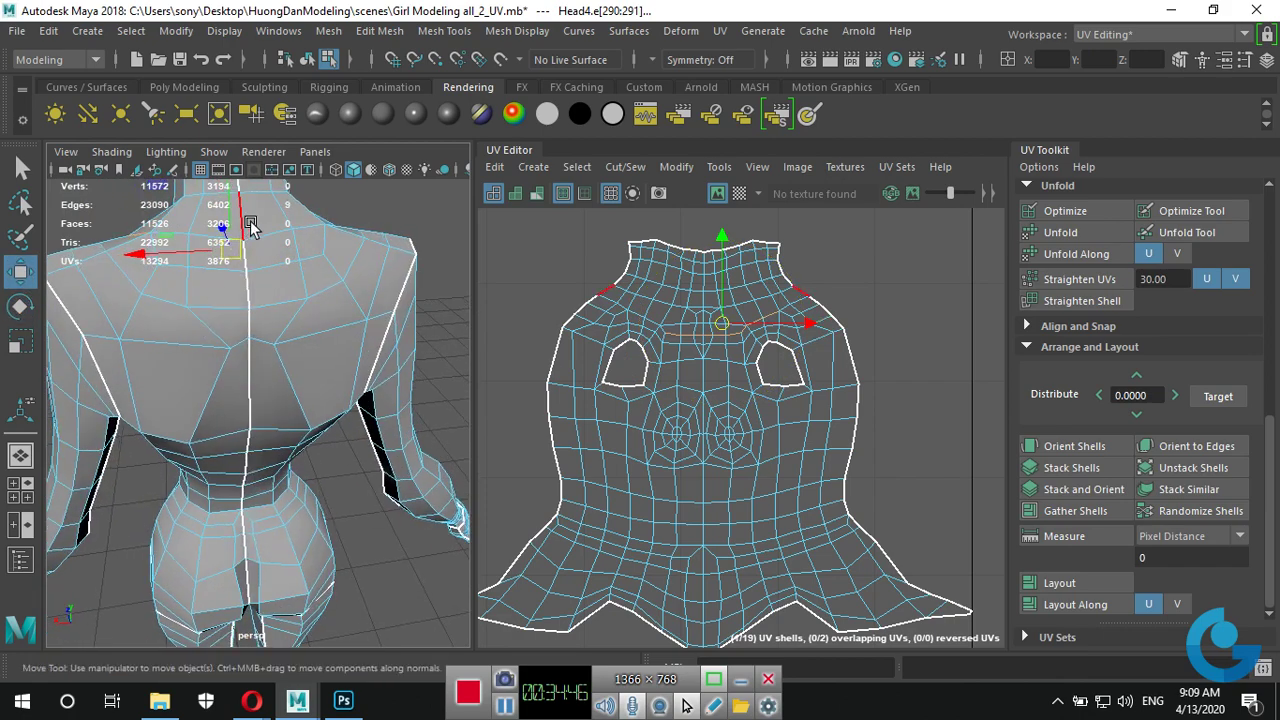
{"action": "left_click", "coordinate": [270, 237]}
{"action": "mouse_move", "coordinate": [329, 294]}
{"action": "left_mouse_down", "text": "alt"}
{"action": "mouse_move", "coordinate": [109, 311]}
{"action": "mouse_move", "coordinate": [320, 343]}
{"action": "left_mouse_up", "text": "alt"}
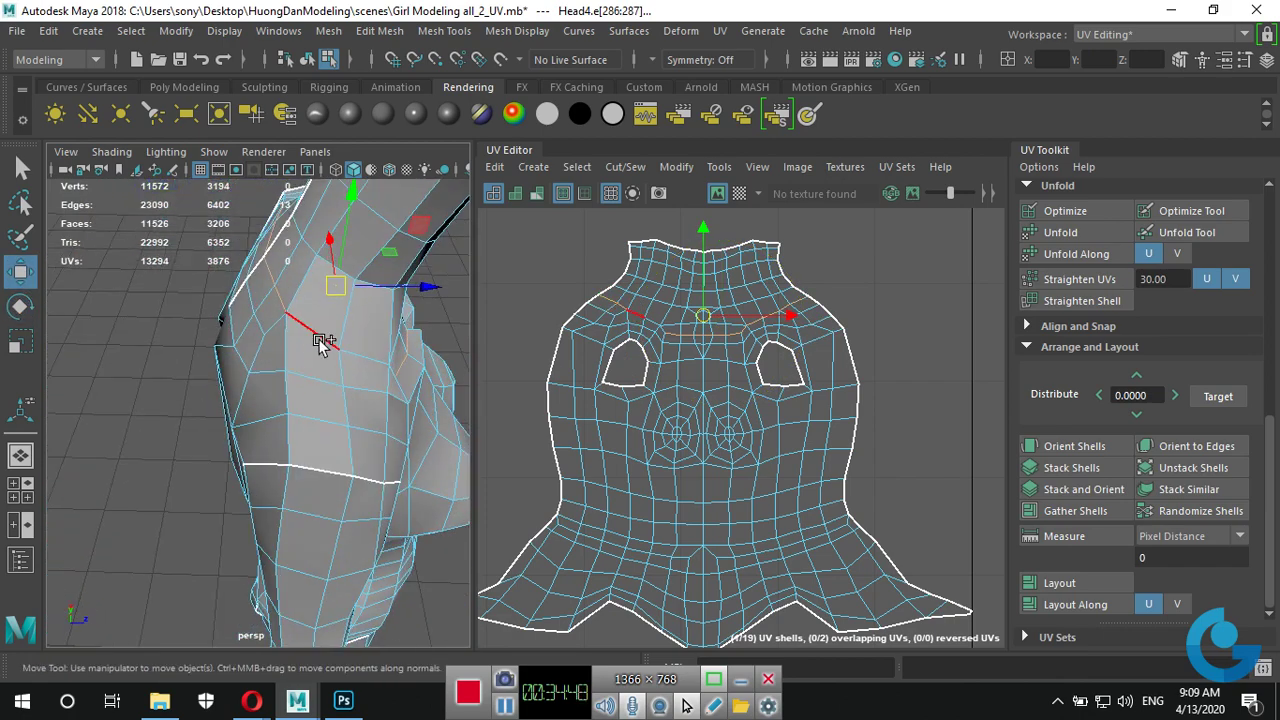
{"action": "left_click", "coordinate": [387, 390]}
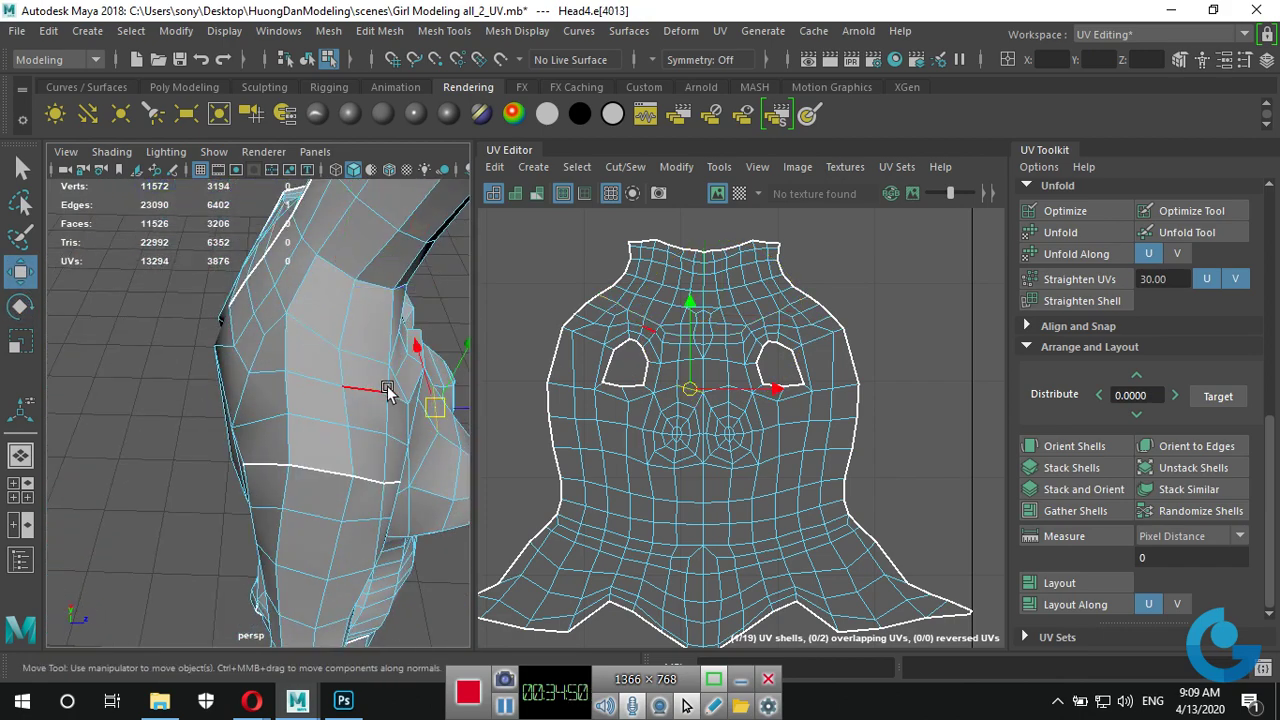
{"action": "key", "text": "ctrl+z"}
{"action": "left_click_drag", "start_coordinate": [403, 393], "coordinate": [249, 380], "text": "alt"}
{"action": "right_click_drag", "start_coordinate": [407, 440], "coordinate": [300, 420], "text": "alt"}
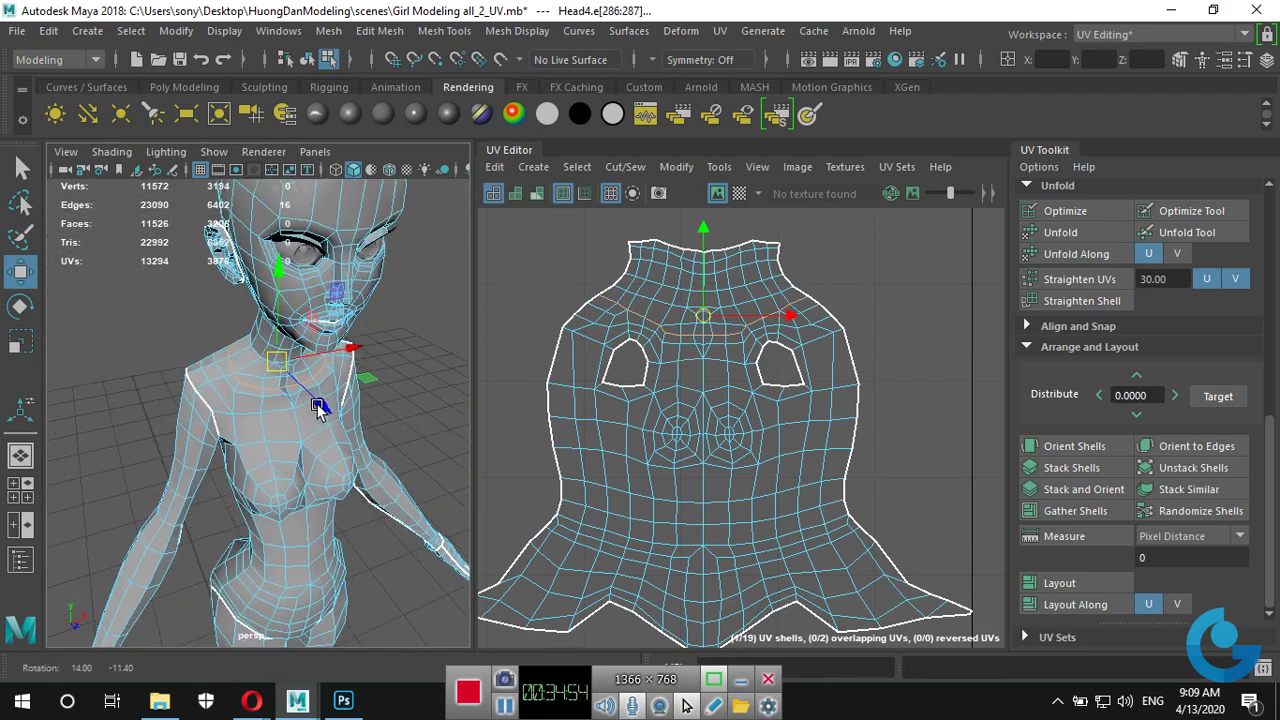
{"action": "mouse_move", "coordinate": [300, 420]}
{"action": "left_mouse_down", "text": "alt"}
{"action": "mouse_move", "coordinate": [277, 409]}
{"action": "mouse_move", "coordinate": [371, 414]}
{"action": "mouse_move", "coordinate": [263, 394]}
{"action": "mouse_move", "coordinate": [360, 380]}
{"action": "left_mouse_up", "text": "alt"}
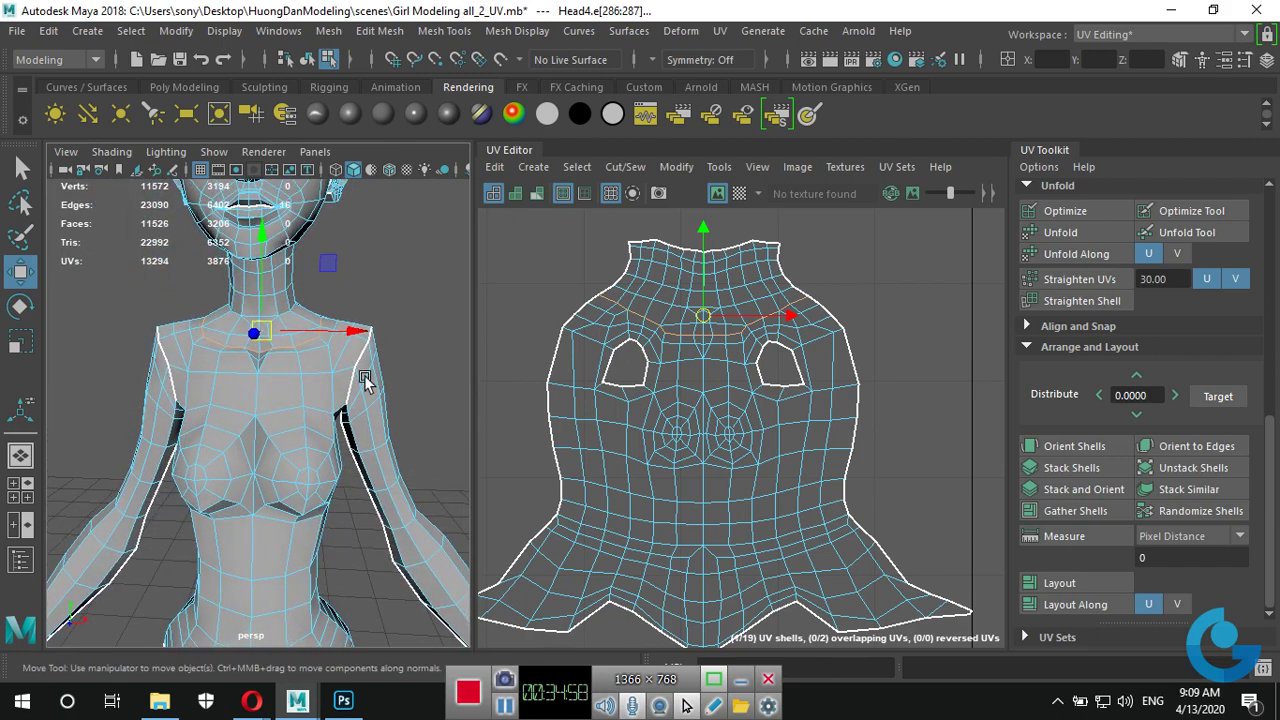
{"action": "right_click_drag", "start_coordinate": [360, 380], "coordinate": [386, 370], "text": "alt"}
{"action": "middle_click_drag", "start_coordinate": [386, 368], "coordinate": [386, 412], "text": "alt"}
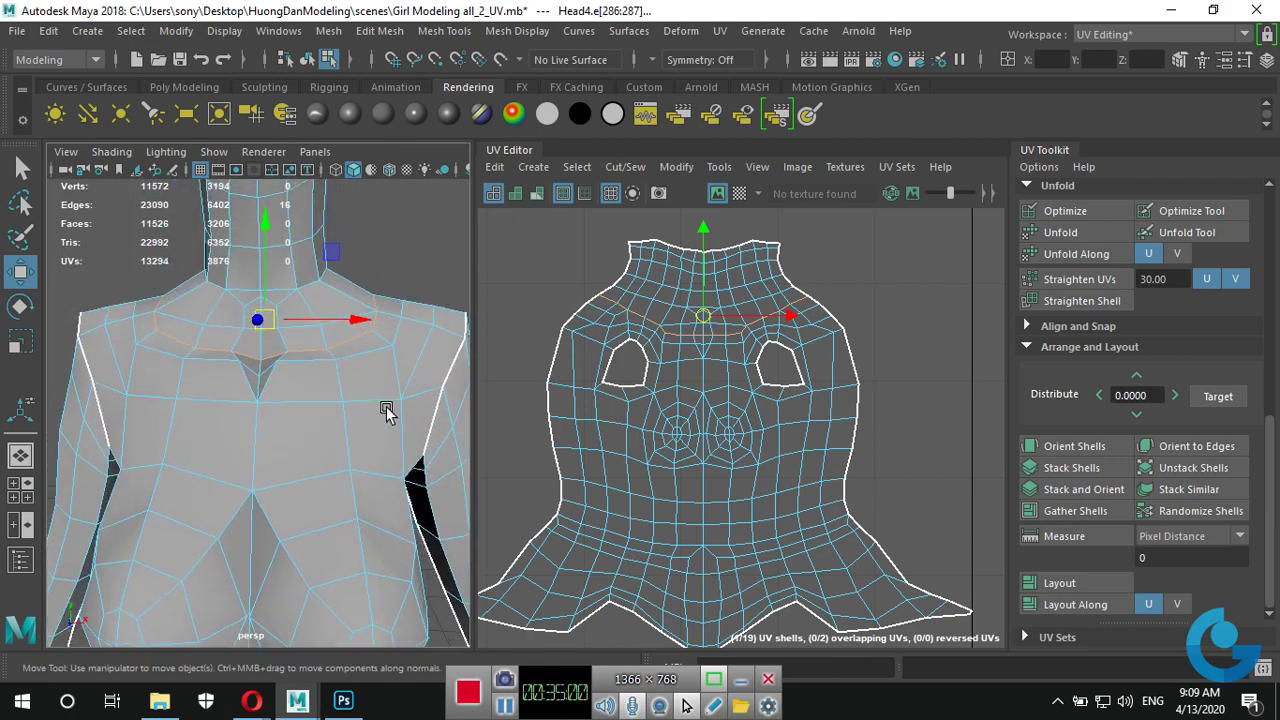
{"action": "scroll", "coordinate": [393, 368], "scroll_direction": "down", "scroll_amount": 5}
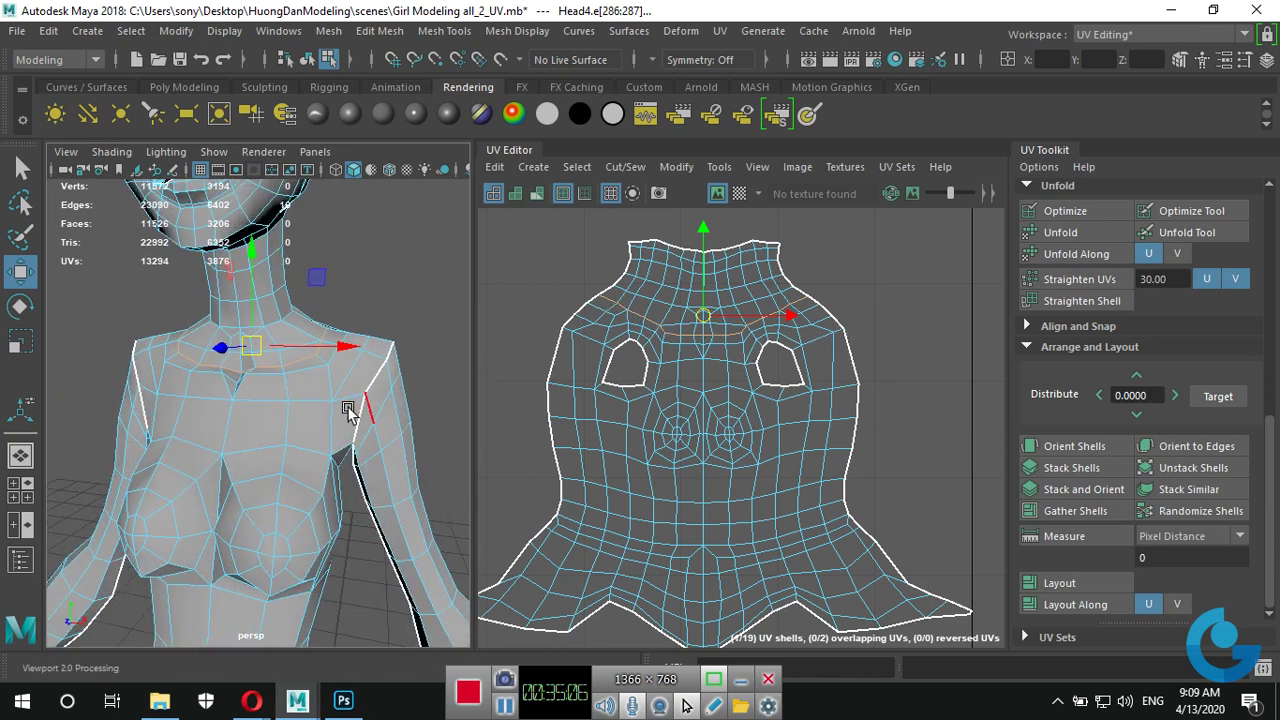
{"action": "mouse_move", "coordinate": [349, 409]}
{"action": "left_mouse_down", "text": "alt"}
{"action": "mouse_move", "coordinate": [276, 432]}
{"action": "mouse_move", "coordinate": [322, 373]}
{"action": "mouse_move", "coordinate": [210, 435]}
{"action": "mouse_move", "coordinate": [349, 443]}
{"action": "mouse_move", "coordinate": [334, 395]}
{"action": "mouse_move", "coordinate": [250, 400]}
{"action": "mouse_move", "coordinate": [201, 372]}
{"action": "mouse_move", "coordinate": [406, 388]}
{"action": "mouse_move", "coordinate": [286, 400]}
{"action": "mouse_move", "coordinate": [398, 376]}
{"action": "mouse_move", "coordinate": [220, 258]}
{"action": "left_mouse_up", "text": "alt"}
{"action": "left_click", "coordinate": [321, 380]}
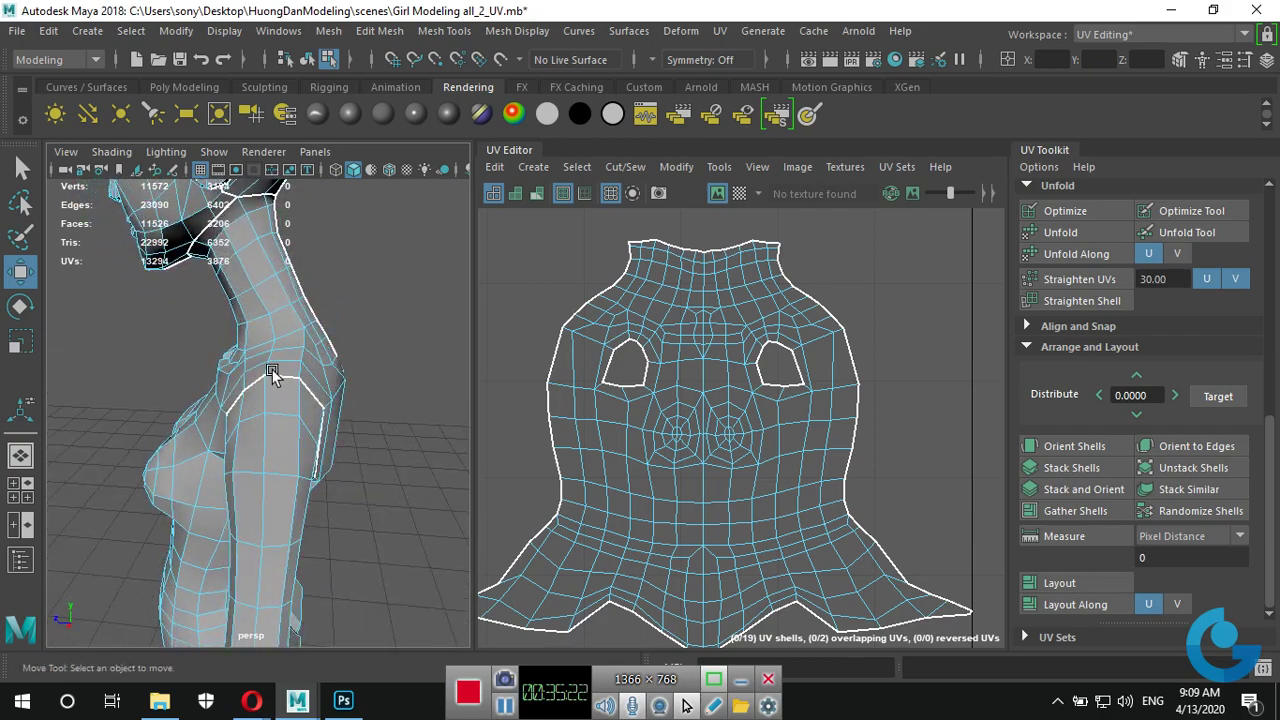
Orbit around the torso's back and front, then select an edge on the upper chest.
{"action": "mouse_move", "coordinate": [272, 373]}
{"action": "left_mouse_down", "text": "alt"}
{"action": "mouse_move", "coordinate": [198, 390]}
{"action": "mouse_move", "coordinate": [241, 226]}
{"action": "left_mouse_up", "text": "alt"}
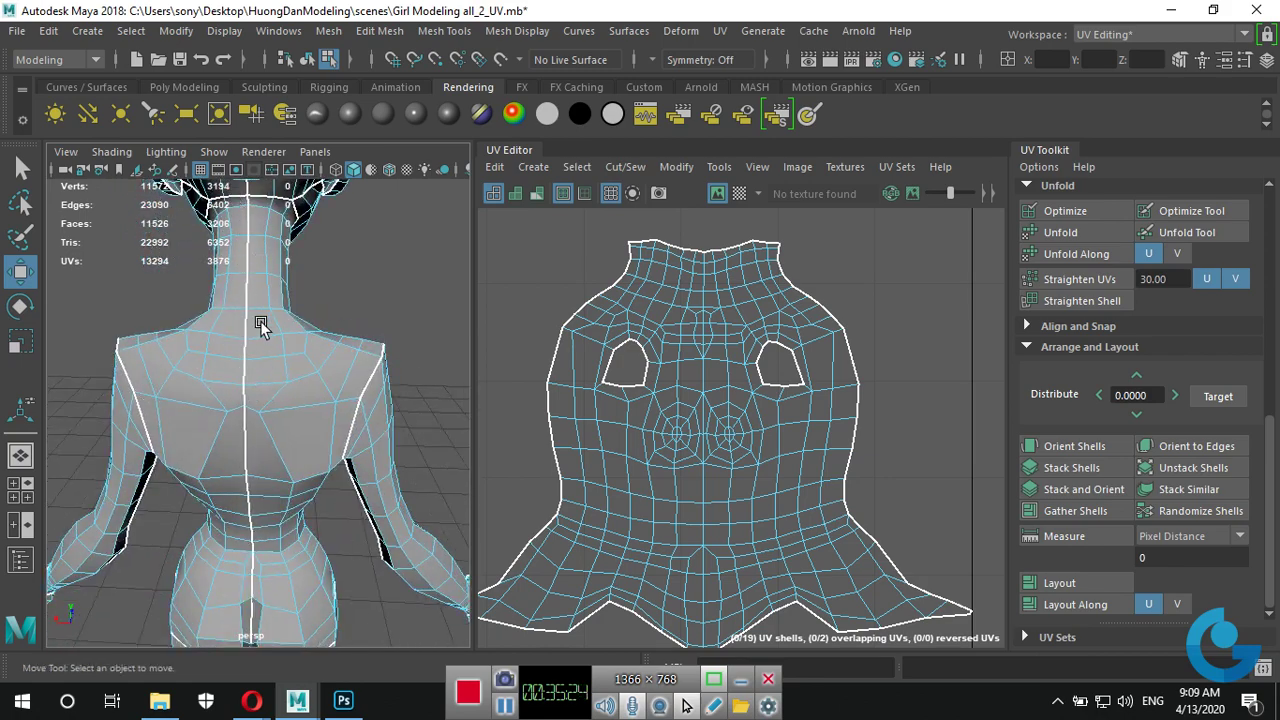
{"action": "left_click_drag", "start_coordinate": [260, 326], "coordinate": [449, 392], "text": "alt"}
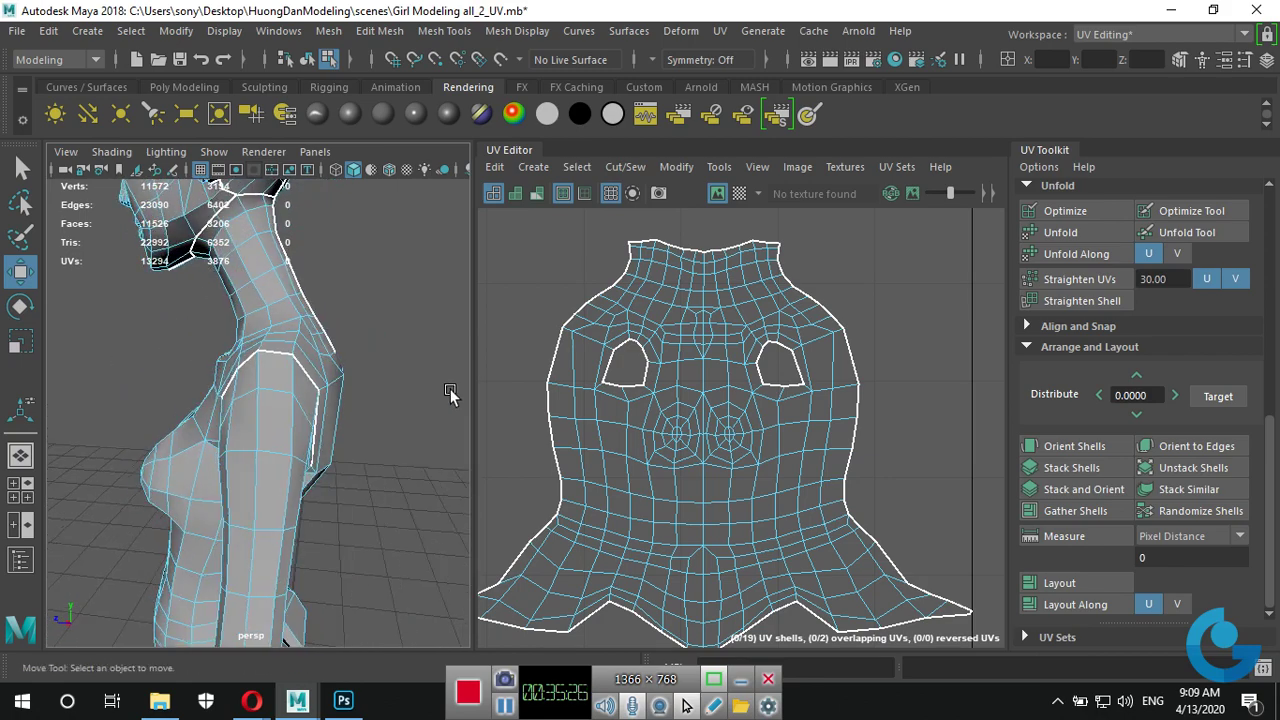
{"action": "scroll", "coordinate": [450, 389], "scroll_direction": "down", "scroll_amount": 3}
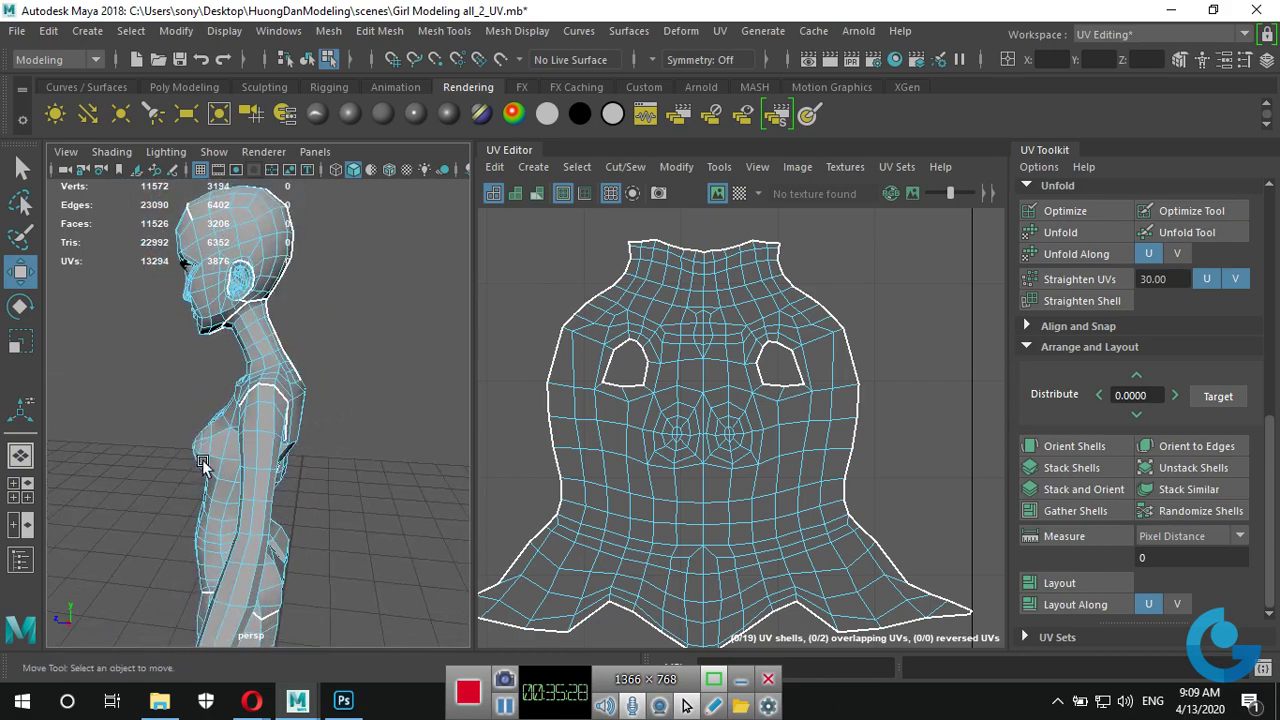
{"action": "mouse_move", "coordinate": [450, 389]}
{"action": "left_mouse_down", "text": "alt"}
{"action": "mouse_move", "coordinate": [370, 472]}
{"action": "mouse_move", "coordinate": [413, 424]}
{"action": "mouse_move", "coordinate": [284, 467]}
{"action": "mouse_move", "coordinate": [229, 468]}
{"action": "mouse_move", "coordinate": [288, 430]}
{"action": "mouse_move", "coordinate": [217, 459]}
{"action": "mouse_move", "coordinate": [40, 450]}
{"action": "left_mouse_up", "text": "alt"}
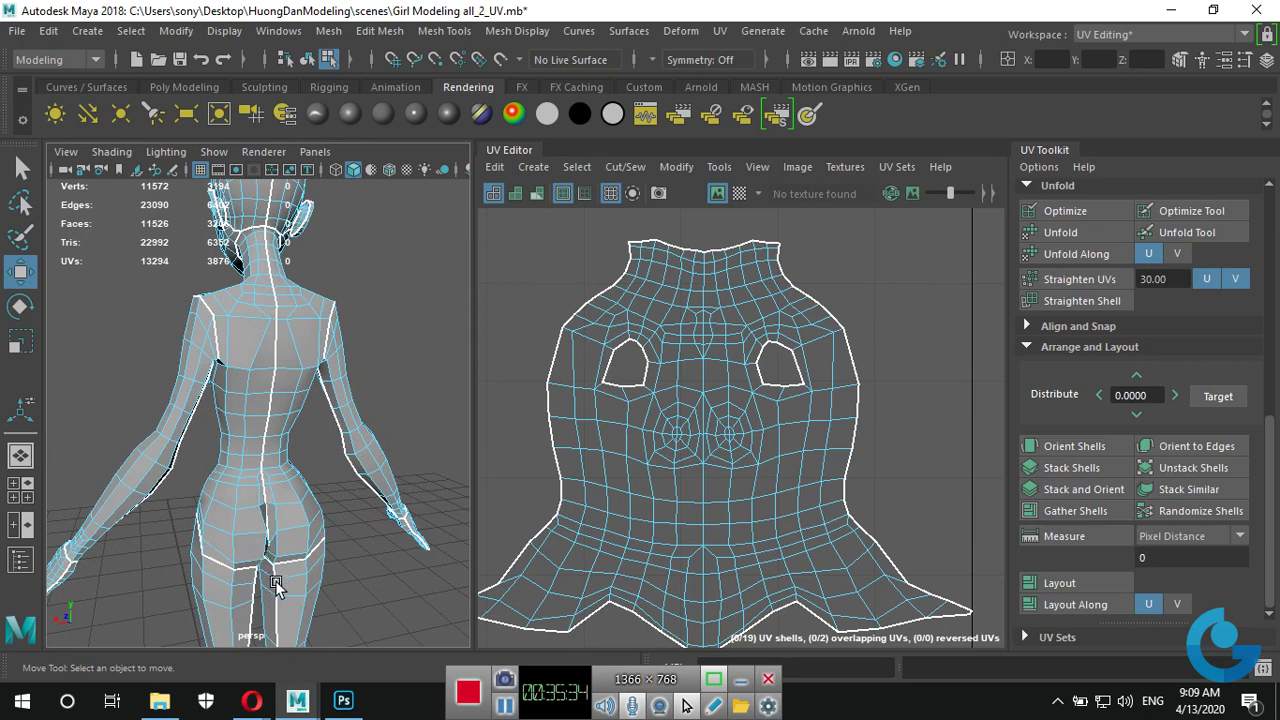
{"action": "left_click_drag", "start_coordinate": [276, 586], "coordinate": [251, 551], "text": "alt"}
{"action": "scroll", "coordinate": [264, 596], "scroll_direction": "up", "scroll_amount": 3}
{"action": "mouse_move", "coordinate": [260, 486]}
{"action": "left_mouse_down", "text": "alt"}
{"action": "mouse_move", "coordinate": [293, 569]}
{"action": "mouse_move", "coordinate": [264, 543]}
{"action": "left_mouse_up", "text": "alt"}
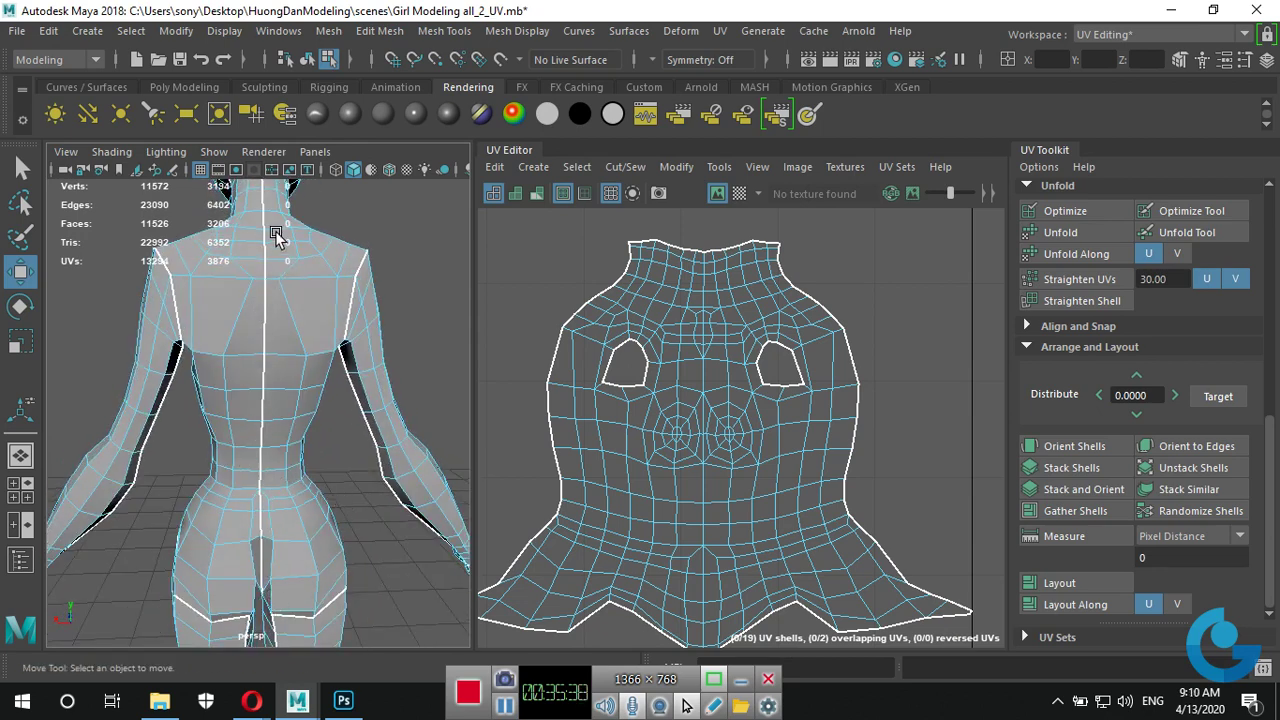
{"action": "left_click_drag", "start_coordinate": [293, 341], "coordinate": [333, 420], "text": "alt"}
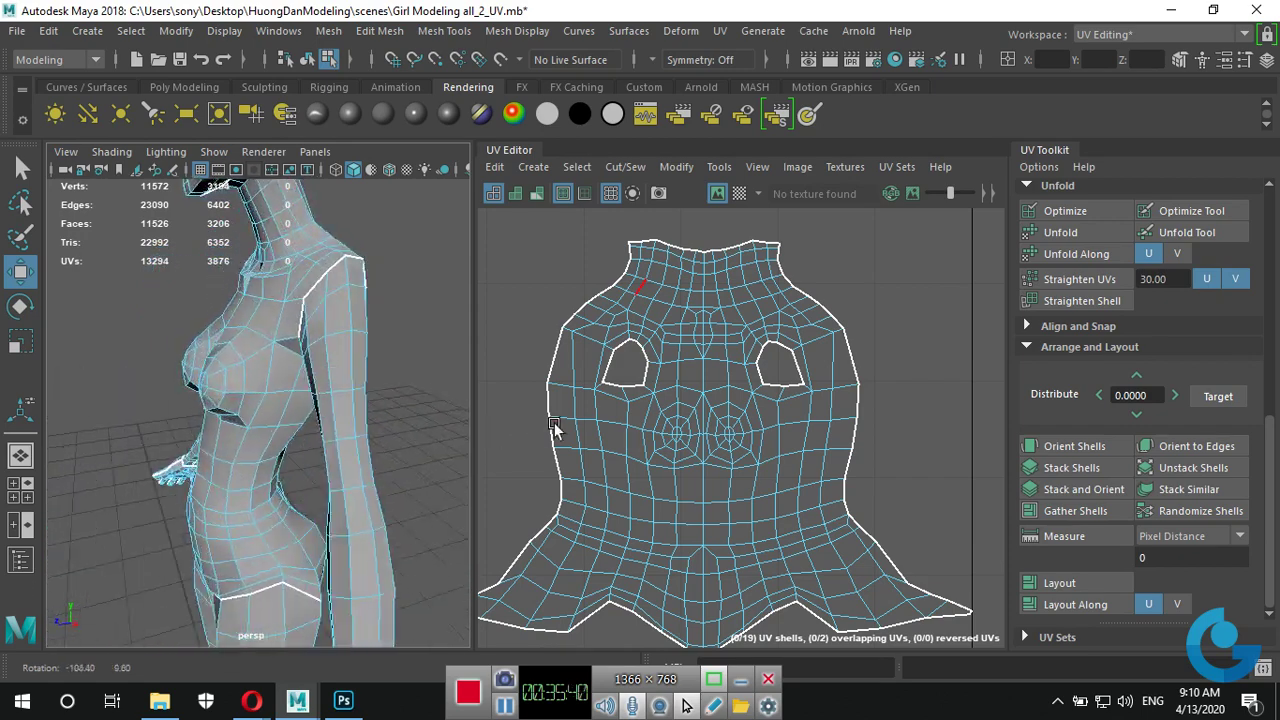
{"action": "scroll", "coordinate": [288, 440], "scroll_direction": "down", "scroll_amount": 5}
{"action": "left_click", "coordinate": [266, 340]}
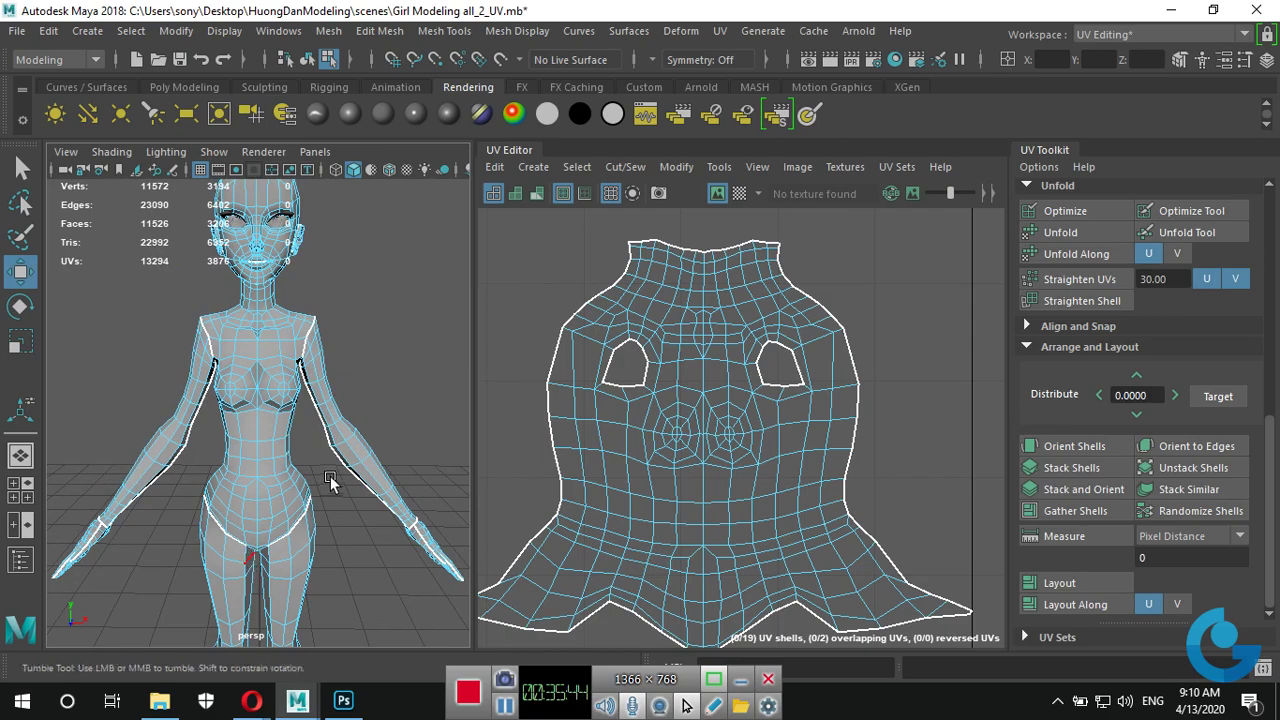
Select a run of four shoulder edges for the collar seam.
{"action": "mouse_move", "coordinate": [331, 481]}
{"action": "left_mouse_down", "text": "alt"}
{"action": "mouse_move", "coordinate": [265, 396]}
{"action": "mouse_move", "coordinate": [322, 365]}
{"action": "mouse_move", "coordinate": [398, 366]}
{"action": "mouse_move", "coordinate": [337, 444]}
{"action": "mouse_move", "coordinate": [207, 388]}
{"action": "mouse_move", "coordinate": [267, 434]}
{"action": "left_mouse_up", "text": "alt"}
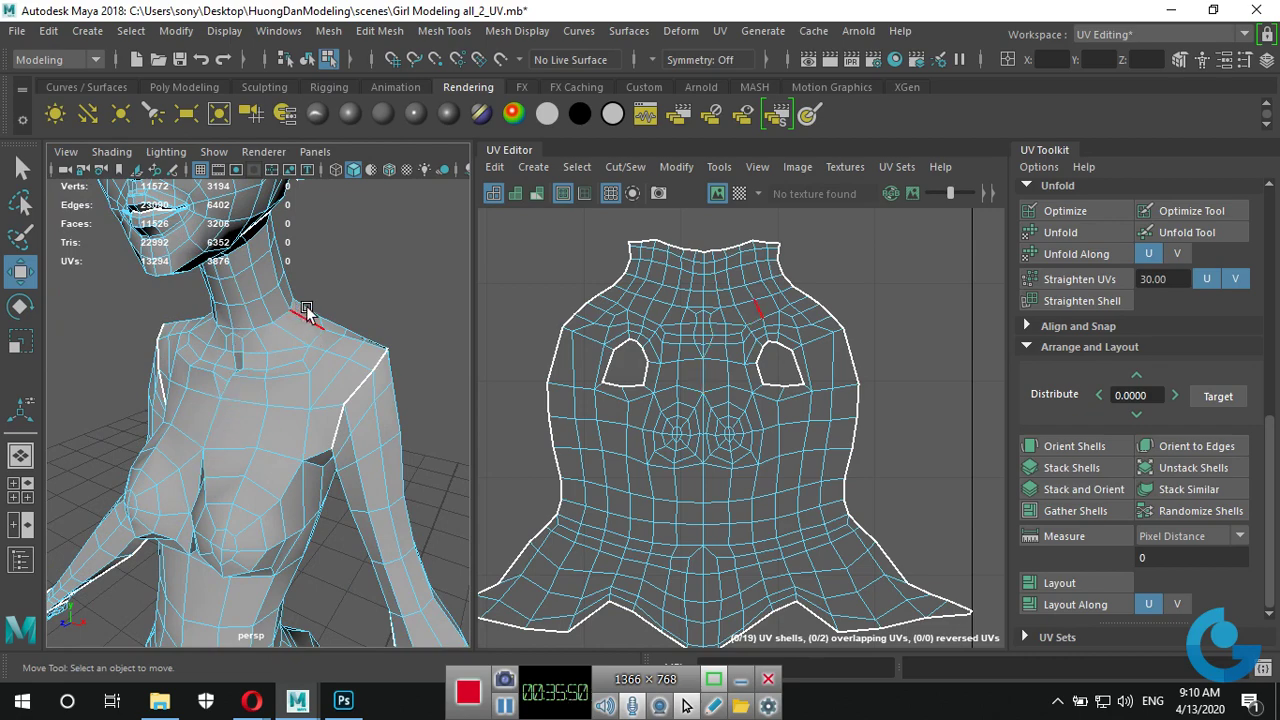
{"action": "mouse_move", "coordinate": [307, 313]}
{"action": "left_mouse_down", "text": "alt"}
{"action": "mouse_move", "coordinate": [300, 434]}
{"action": "mouse_move", "coordinate": [231, 441]}
{"action": "left_mouse_up", "text": "alt"}
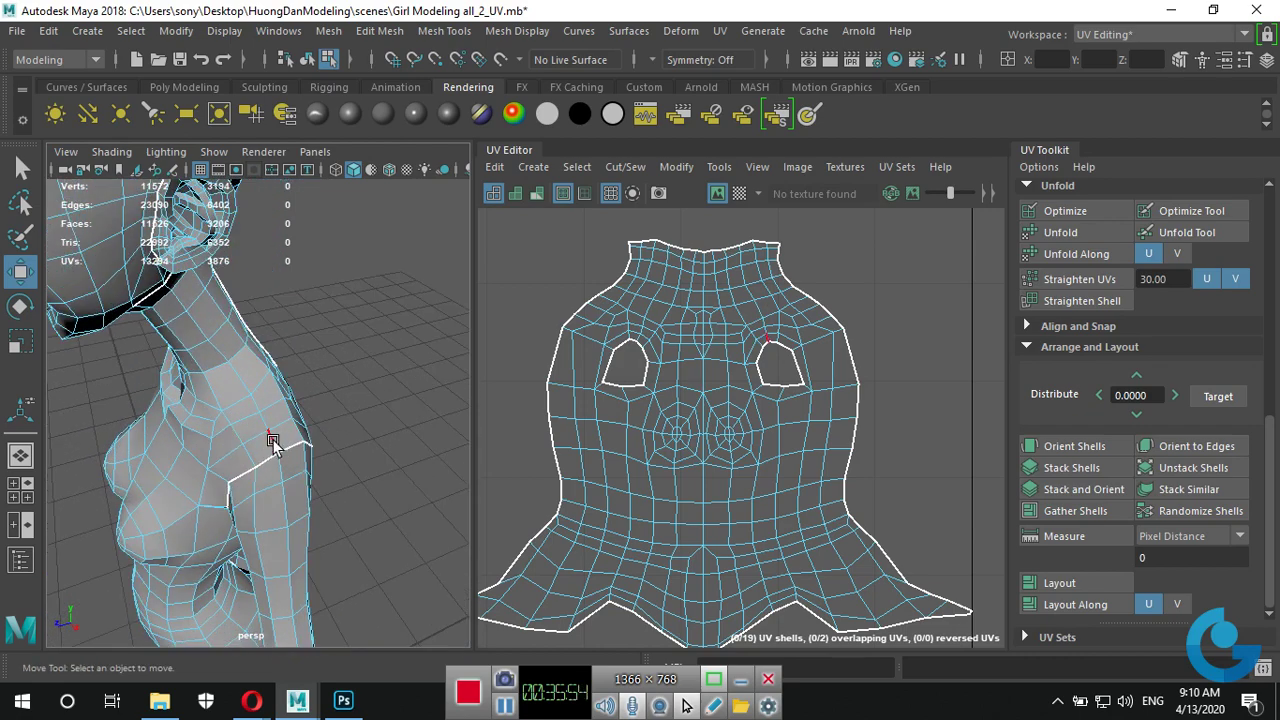
{"action": "left_click", "coordinate": [273, 443]}
{"action": "left_click", "coordinate": [260, 400], "text": "shift"}
{"action": "left_click", "coordinate": [250, 386], "text": "shift"}
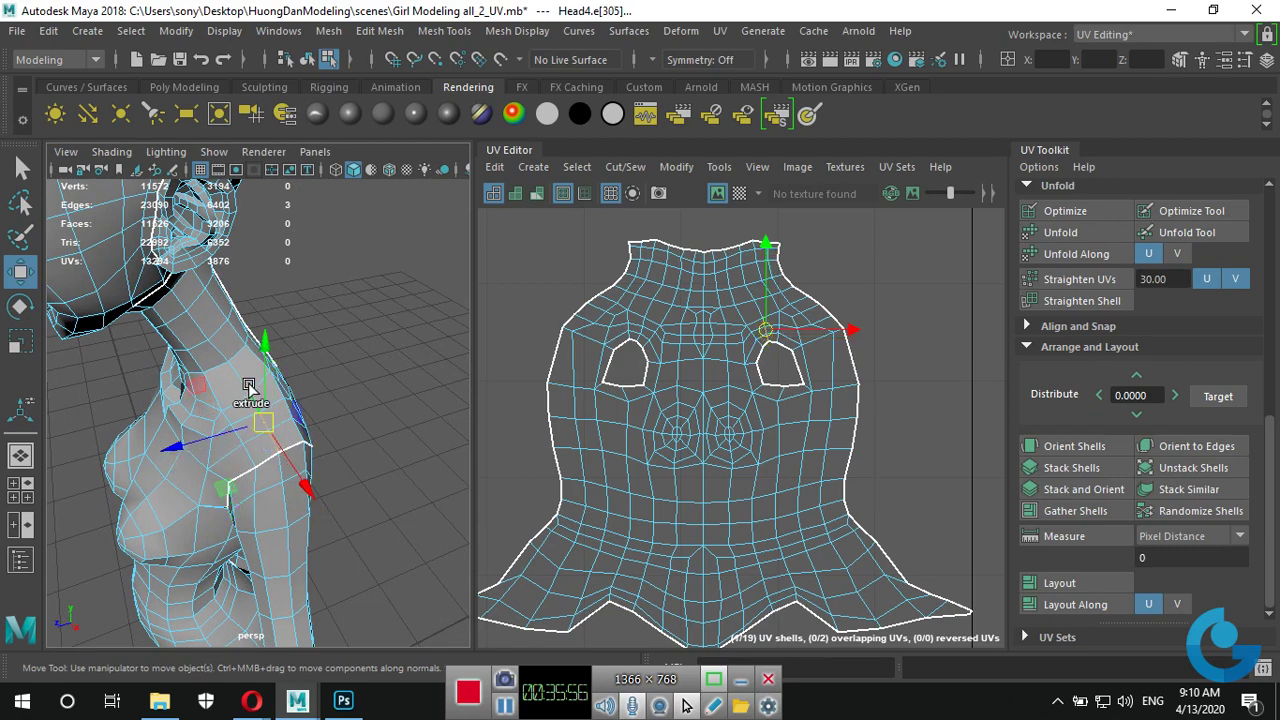
{"action": "left_click", "coordinate": [308, 466], "text": "shift"}
{"action": "mouse_move", "coordinate": [308, 466]}
{"action": "left_mouse_down", "text": "alt"}
{"action": "mouse_move", "coordinate": [409, 429]}
{"action": "mouse_move", "coordinate": [389, 401]}
{"action": "mouse_move", "coordinate": [460, 405]}
{"action": "left_mouse_up", "text": "alt"}
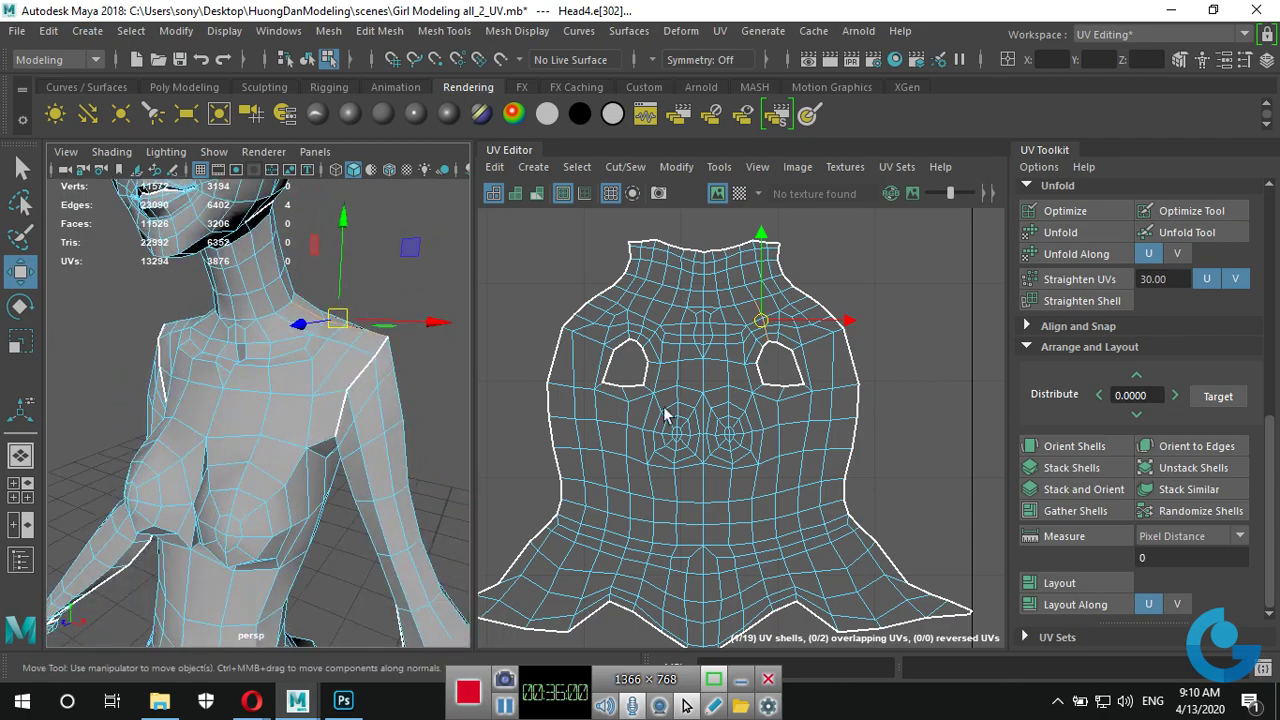
Add two edges at the side and front of the neck to the collar seam selection.
{"action": "scroll", "coordinate": [903, 394], "scroll_direction": "up", "scroll_amount": 2}
{"action": "scroll", "coordinate": [823, 421], "scroll_direction": "up", "scroll_amount": 2}
{"action": "scroll", "coordinate": [922, 376], "scroll_direction": "up", "scroll_amount": 2}
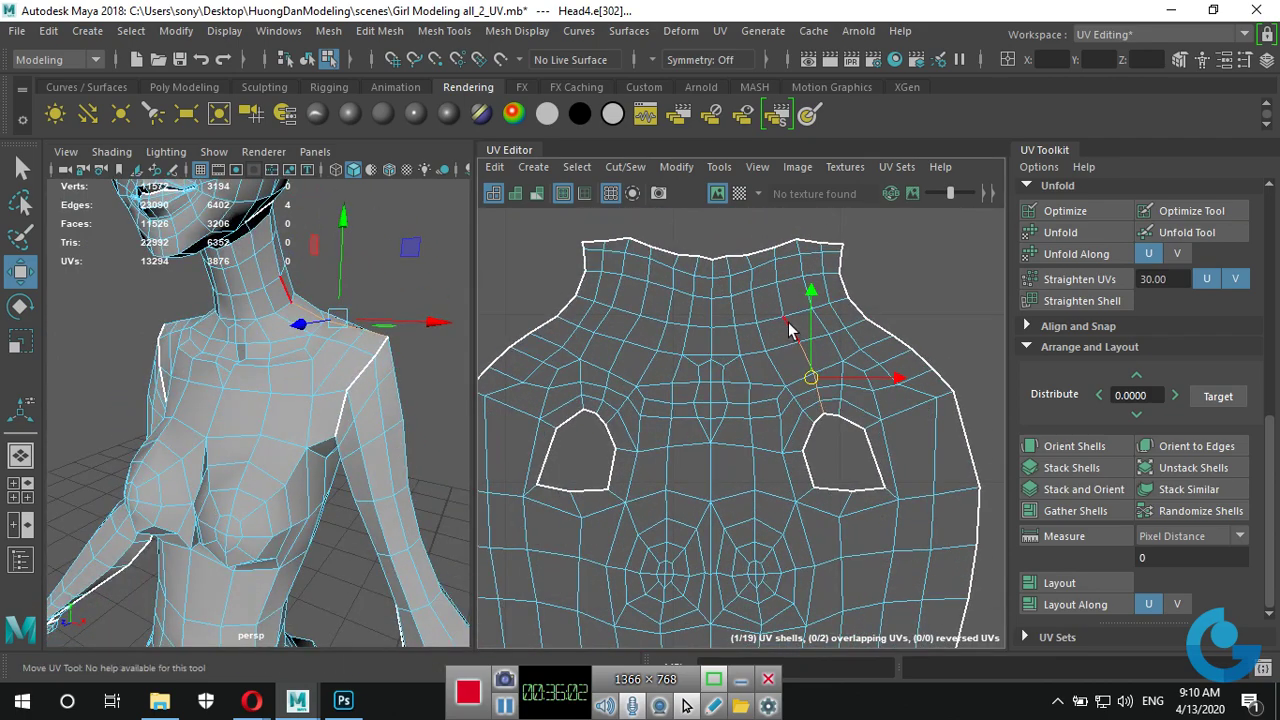
{"action": "mouse_move", "coordinate": [347, 393]}
{"action": "left_mouse_down", "text": "alt"}
{"action": "mouse_move", "coordinate": [161, 388]}
{"action": "mouse_move", "coordinate": [261, 392]}
{"action": "mouse_move", "coordinate": [280, 406]}
{"action": "mouse_move", "coordinate": [290, 367]}
{"action": "mouse_move", "coordinate": [279, 389]}
{"action": "mouse_move", "coordinate": [305, 416]}
{"action": "mouse_move", "coordinate": [394, 418]}
{"action": "mouse_move", "coordinate": [309, 429]}
{"action": "mouse_move", "coordinate": [419, 410]}
{"action": "mouse_move", "coordinate": [366, 394]}
{"action": "mouse_move", "coordinate": [280, 460]}
{"action": "mouse_move", "coordinate": [214, 451]}
{"action": "mouse_move", "coordinate": [180, 318]}
{"action": "left_mouse_up", "text": "alt"}
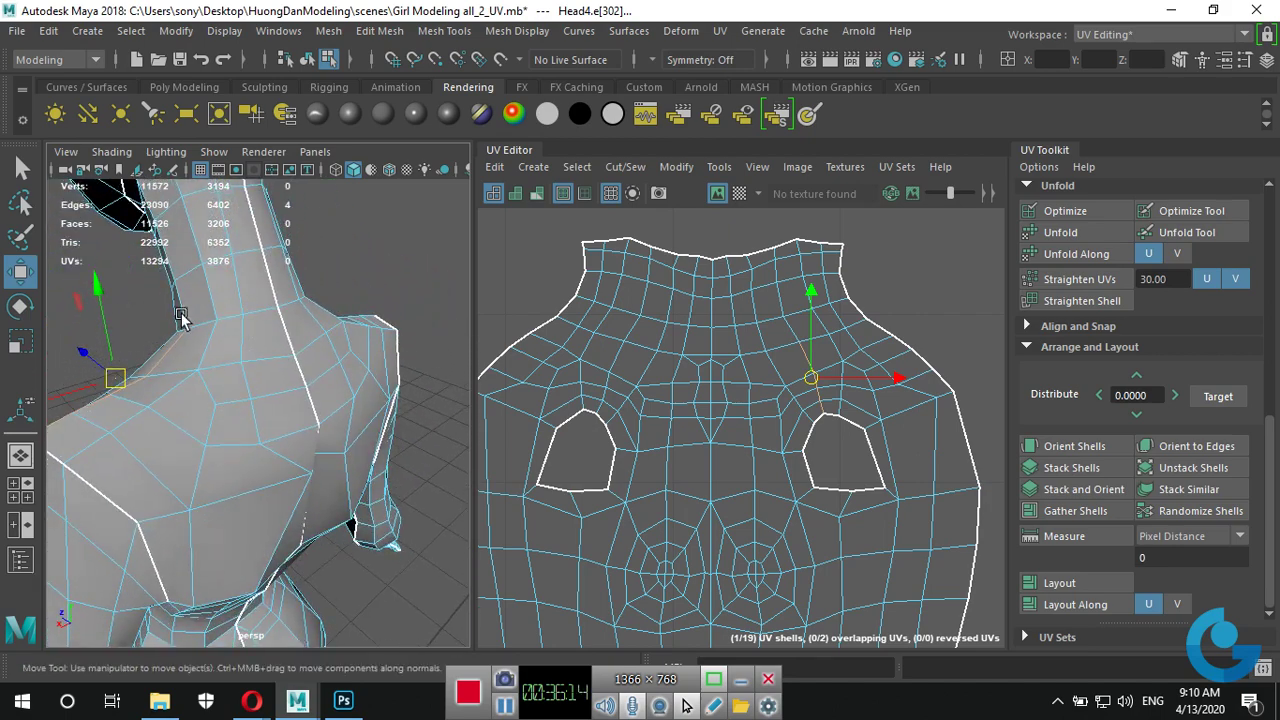
{"action": "mouse_move", "coordinate": [187, 437]}
{"action": "left_mouse_down", "text": "alt"}
{"action": "mouse_move", "coordinate": [214, 457]}
{"action": "mouse_move", "coordinate": [300, 380]}
{"action": "mouse_move", "coordinate": [249, 408]}
{"action": "mouse_move", "coordinate": [565, 372]}
{"action": "left_mouse_up", "text": "alt"}
{"action": "left_click_drag", "start_coordinate": [434, 400], "coordinate": [191, 416], "text": "alt"}
{"action": "mouse_move", "coordinate": [191, 416]}
{"action": "right_mouse_down", "text": "alt"}
{"action": "mouse_move", "coordinate": [358, 420]}
{"action": "mouse_move", "coordinate": [352, 358]}
{"action": "right_mouse_up", "text": "alt"}
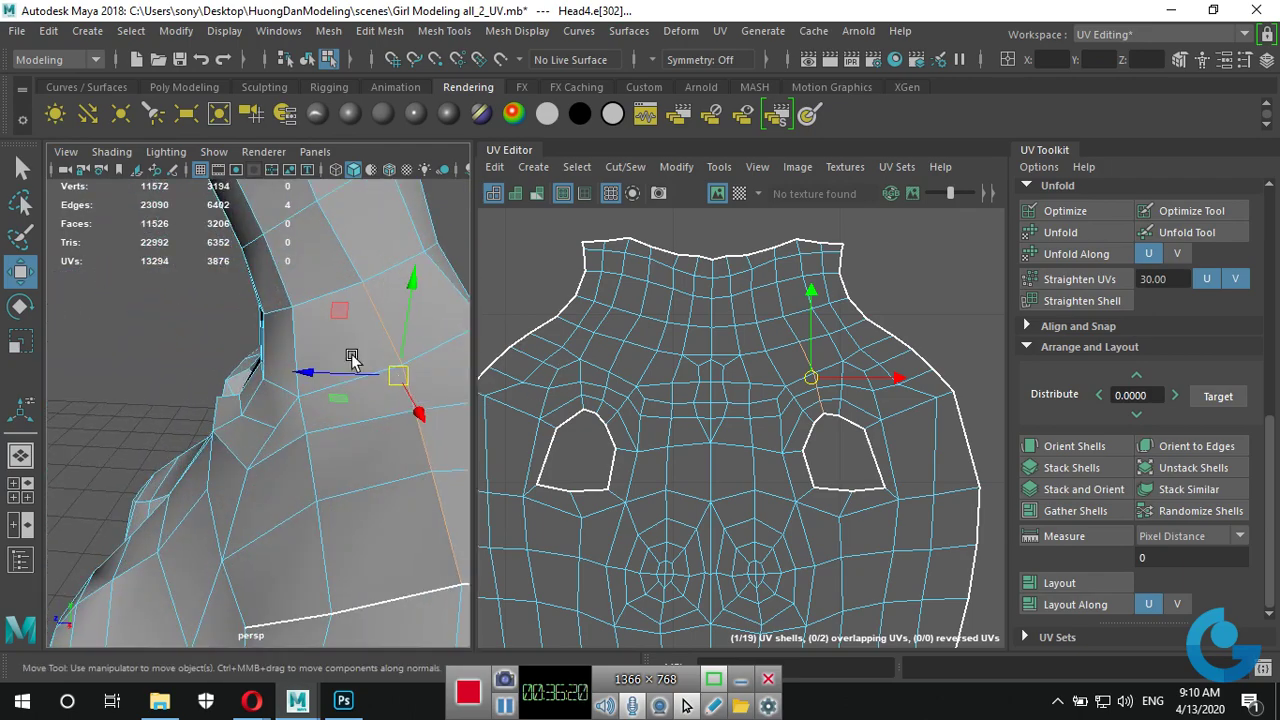
{"action": "left_click", "coordinate": [352, 255], "text": "shift"}
{"action": "mouse_move", "coordinate": [423, 410]}
{"action": "right_mouse_down", "text": "alt"}
{"action": "mouse_move", "coordinate": [356, 431]}
{"action": "mouse_move", "coordinate": [406, 487]}
{"action": "mouse_move", "coordinate": [365, 443]}
{"action": "right_mouse_up", "text": "alt"}
{"action": "left_click_drag", "start_coordinate": [365, 443], "coordinate": [371, 436], "text": "alt"}
{"action": "left_click", "coordinate": [340, 382], "text": "shift"}
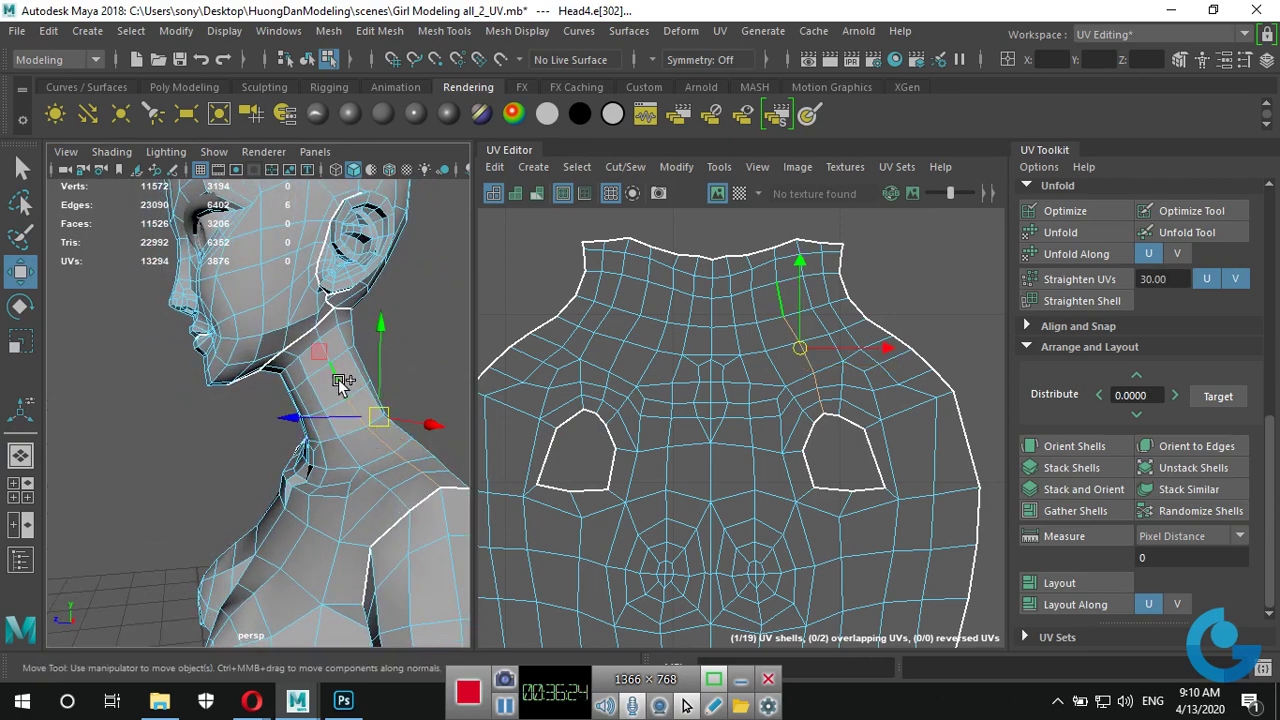
Undo the wrong neck pick, then add the correct neck edge and one at the back.
{"action": "left_click_drag", "start_coordinate": [327, 350], "coordinate": [343, 406], "text": "alt"}
{"action": "mouse_move", "coordinate": [343, 406]}
{"action": "right_mouse_down", "text": "alt"}
{"action": "mouse_move", "coordinate": [345, 347]}
{"action": "mouse_move", "coordinate": [328, 316]}
{"action": "right_mouse_up", "text": "alt"}
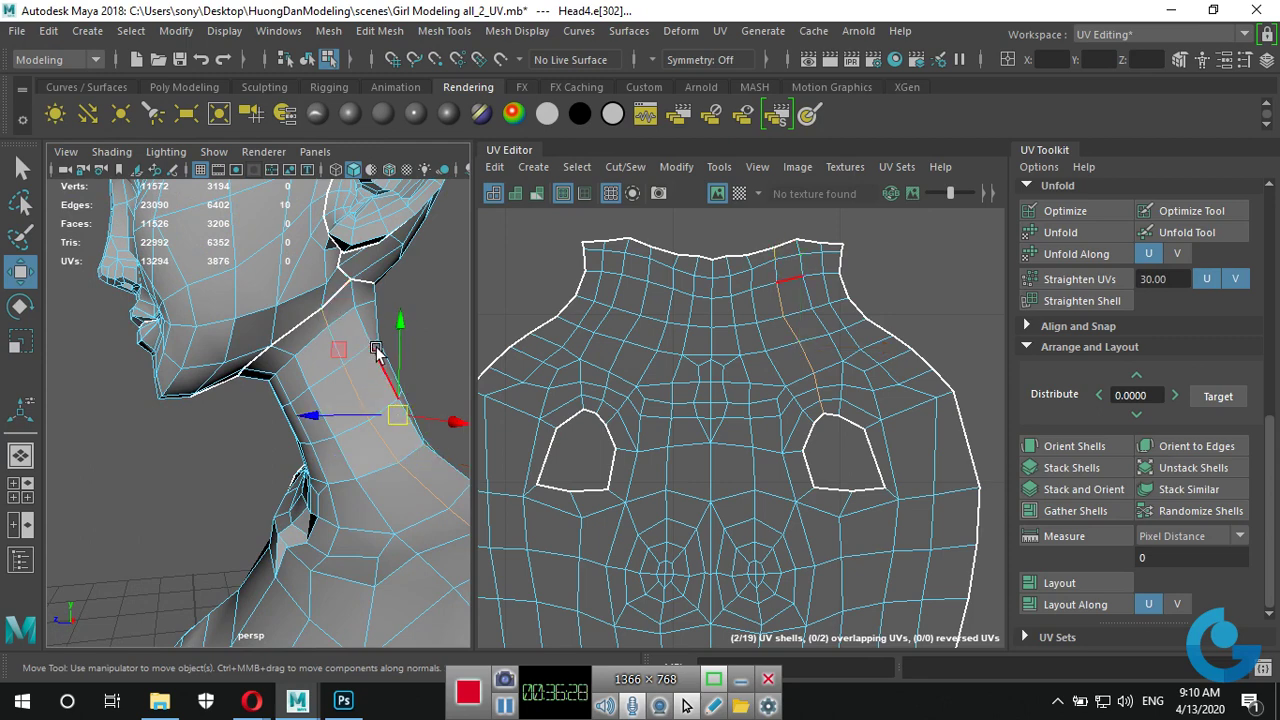
{"action": "key", "text": "ctrl+z"}
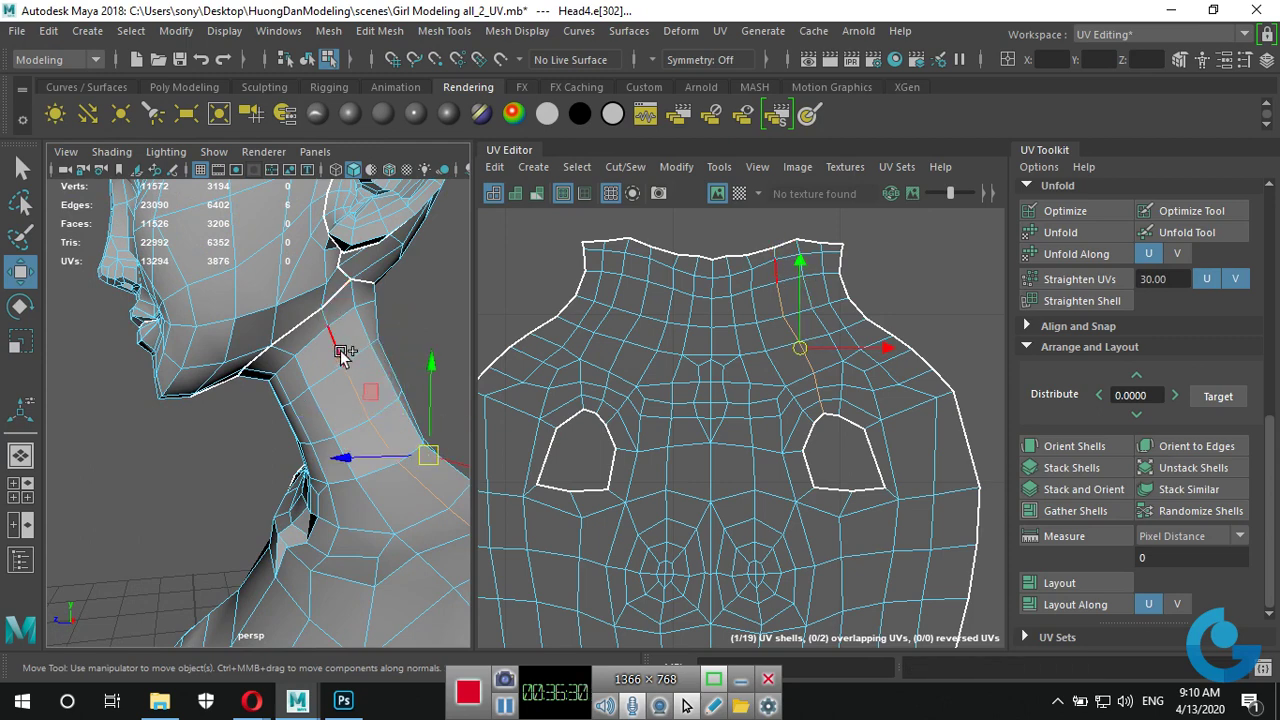
{"action": "left_click", "coordinate": [341, 354], "text": "shift"}
{"action": "scroll", "coordinate": [398, 498], "scroll_direction": "down", "scroll_amount": 5}
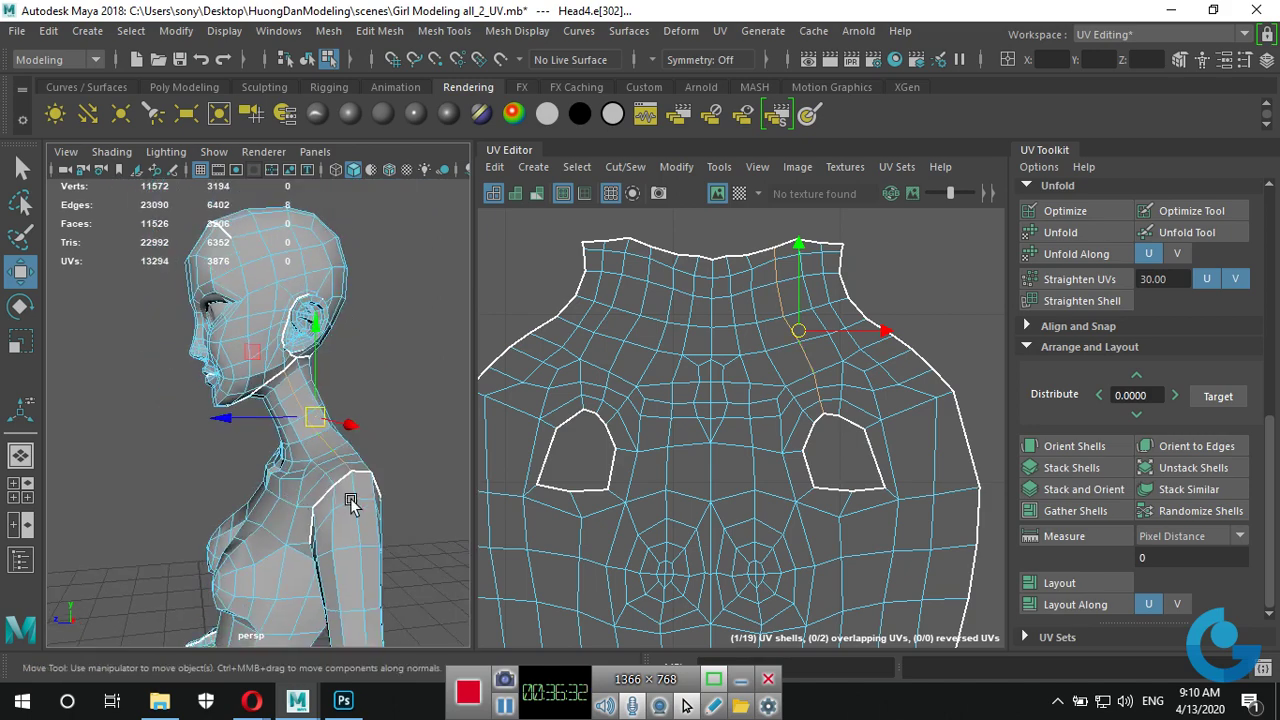
{"action": "mouse_move", "coordinate": [351, 500]}
{"action": "left_mouse_down", "text": "alt"}
{"action": "mouse_move", "coordinate": [2, 530]}
{"action": "mouse_move", "coordinate": [241, 506]}
{"action": "mouse_move", "coordinate": [320, 520]}
{"action": "mouse_move", "coordinate": [229, 523]}
{"action": "left_mouse_up", "text": "alt"}
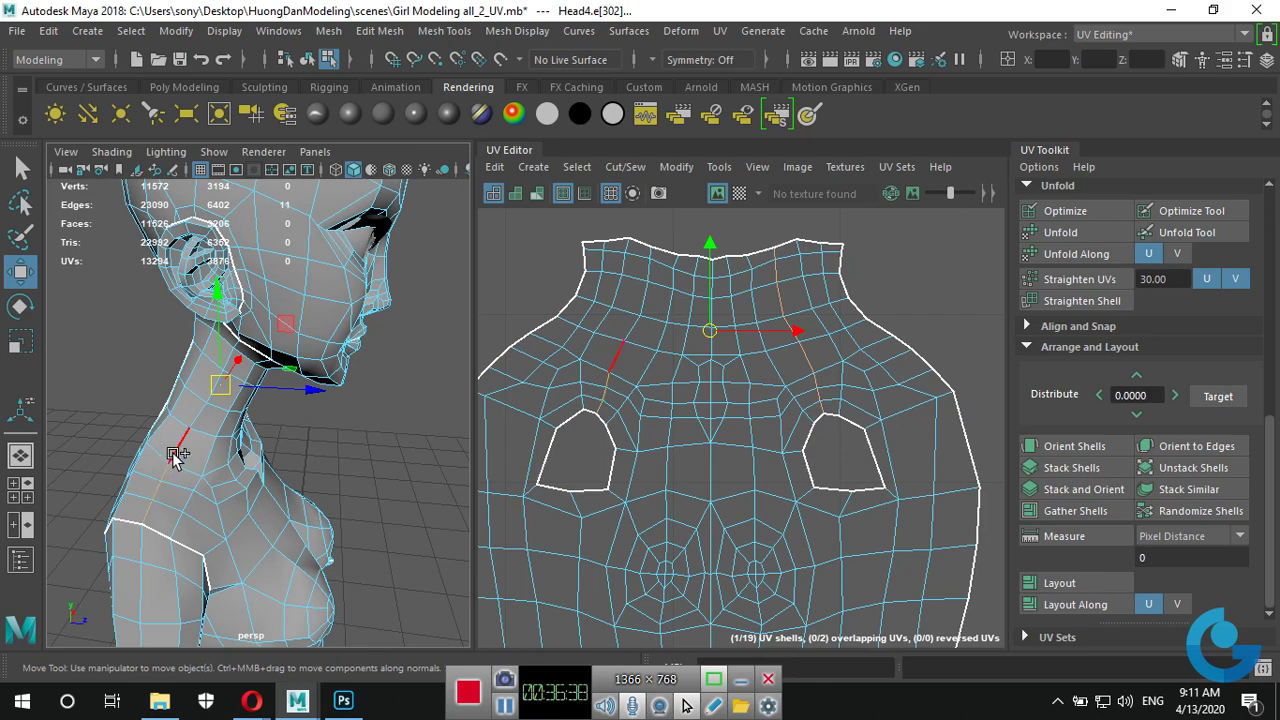
{"action": "scroll", "coordinate": [257, 440], "scroll_direction": "up", "scroll_amount": 3}
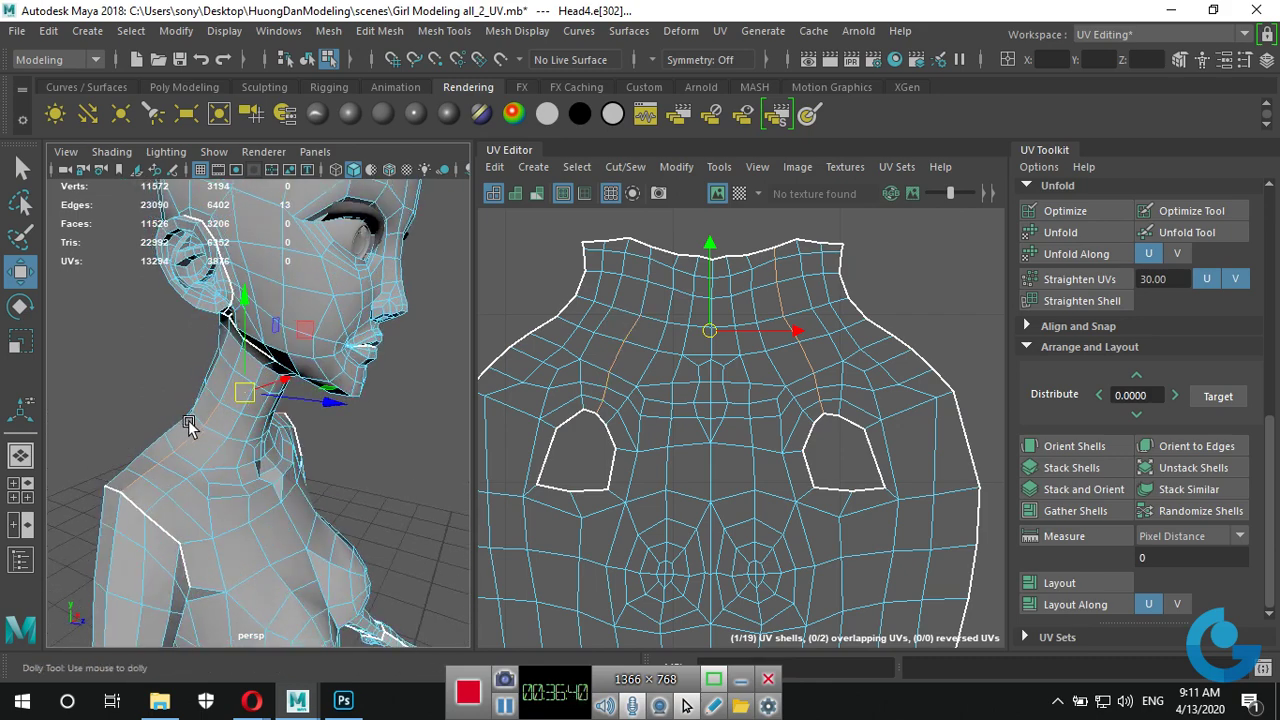
{"action": "left_click_drag", "start_coordinate": [257, 440], "coordinate": [234, 363], "text": "alt"}
{"action": "left_click", "coordinate": [205, 316], "text": "shift"}
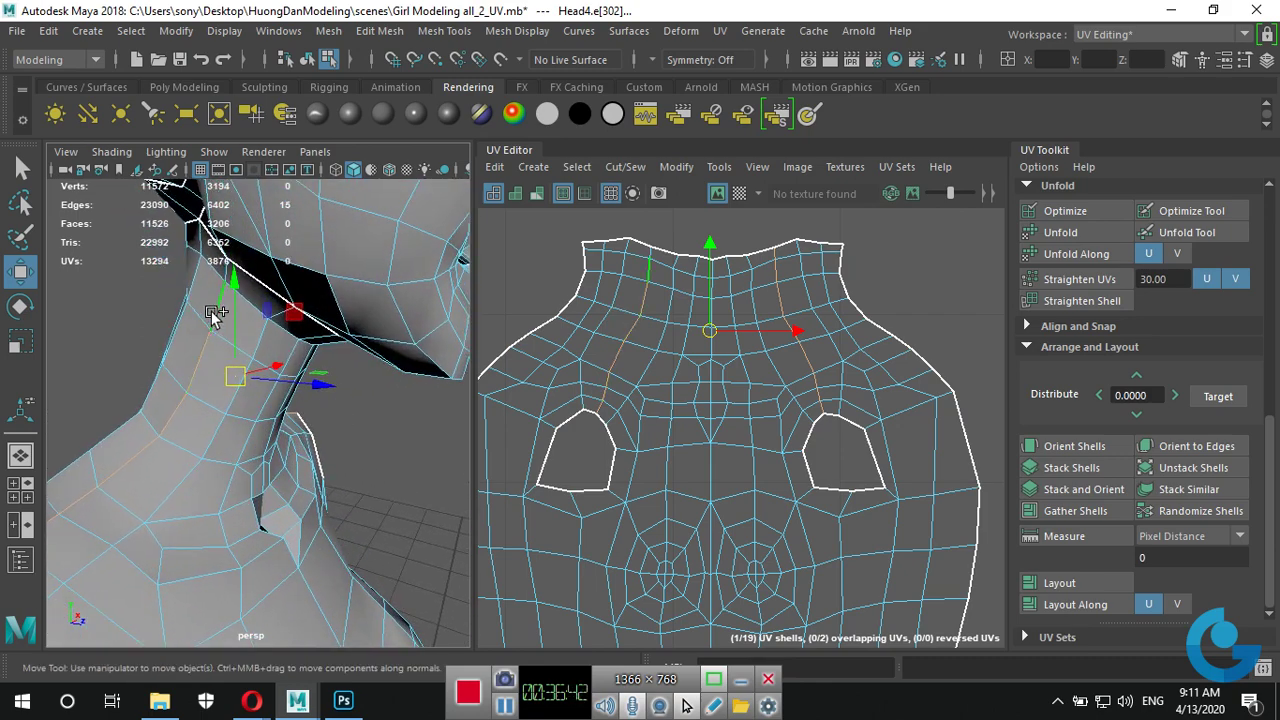
Orbit around the character to review the selected collar edges.
{"action": "scroll", "coordinate": [214, 314], "scroll_direction": "down", "scroll_amount": 5}
{"action": "left_click_drag", "start_coordinate": [214, 314], "coordinate": [150, 342], "text": "alt"}
{"action": "scroll", "coordinate": [150, 342], "scroll_direction": "up", "scroll_amount": 2}
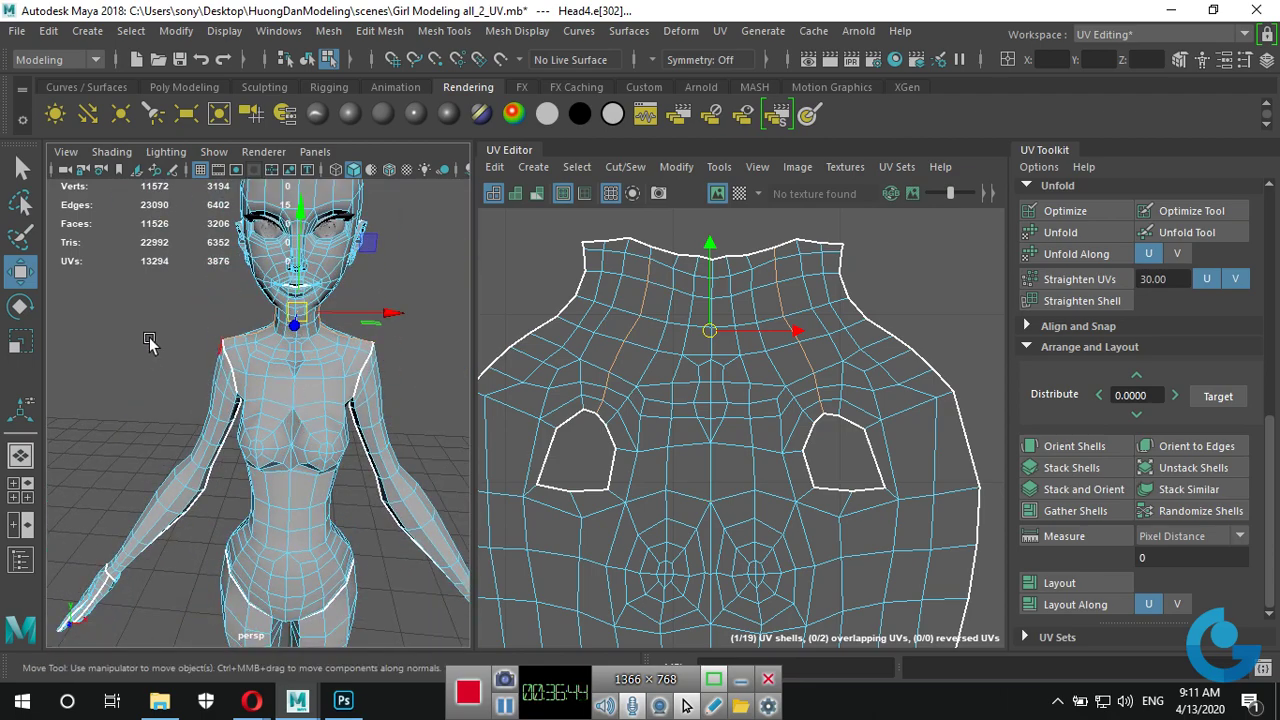
{"action": "scroll", "coordinate": [233, 428], "scroll_direction": "down", "scroll_amount": 3}
{"action": "left_click_drag", "start_coordinate": [233, 428], "coordinate": [140, 430], "text": "alt"}
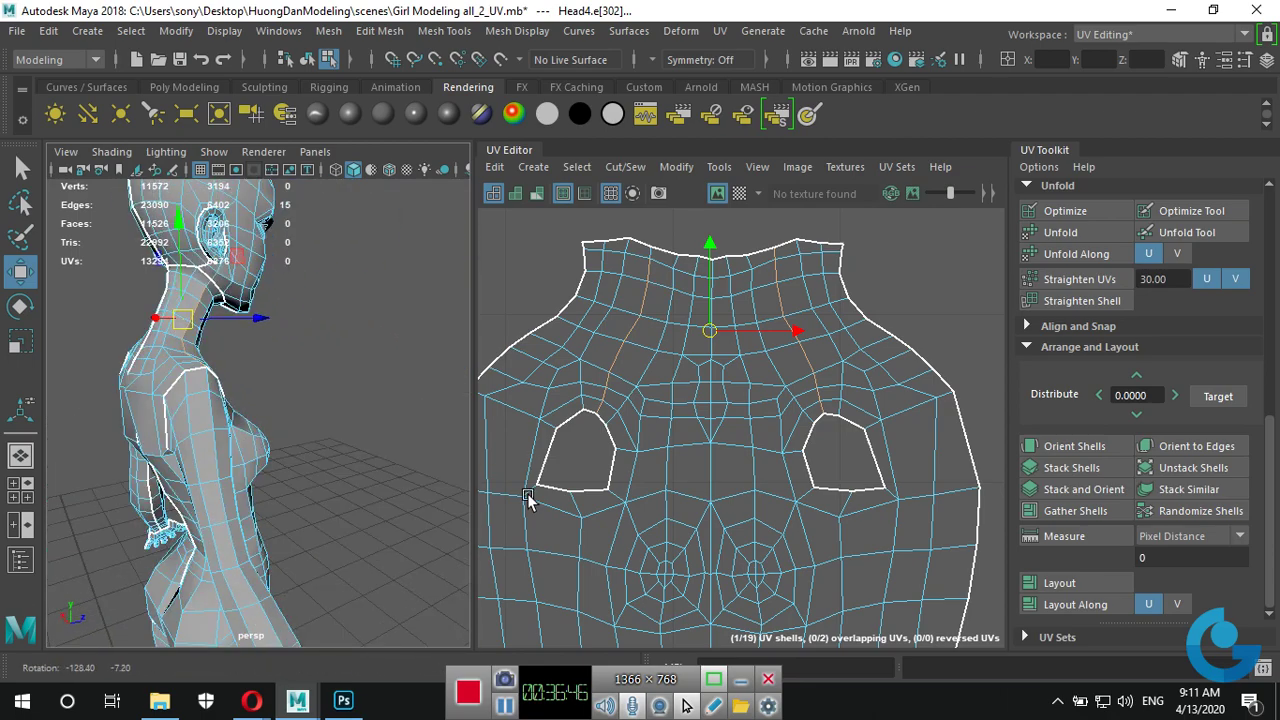
{"action": "scroll", "coordinate": [140, 430], "scroll_direction": "up", "scroll_amount": 3}
{"action": "left_click_drag", "start_coordinate": [549, 453], "coordinate": [290, 304], "text": "alt"}
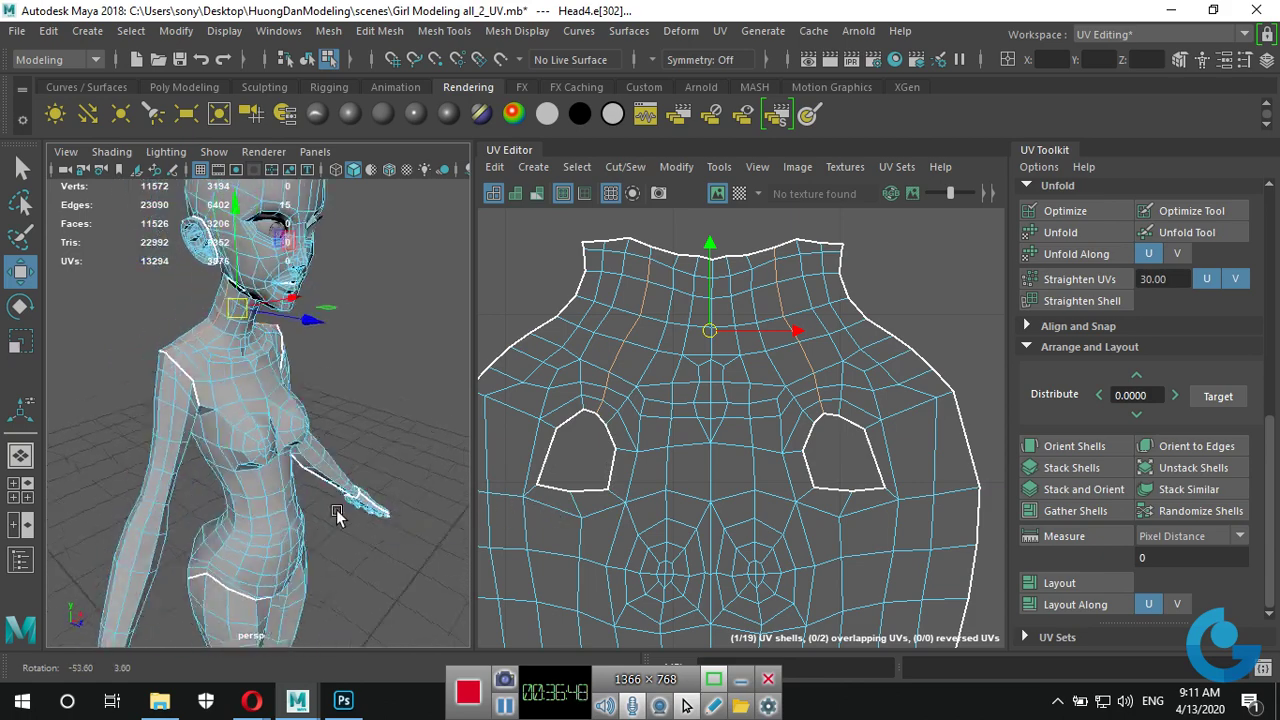
{"action": "scroll", "coordinate": [289, 375], "scroll_direction": "up", "scroll_amount": 3}
{"action": "scroll", "coordinate": [351, 400], "scroll_direction": "up", "scroll_amount": 1}
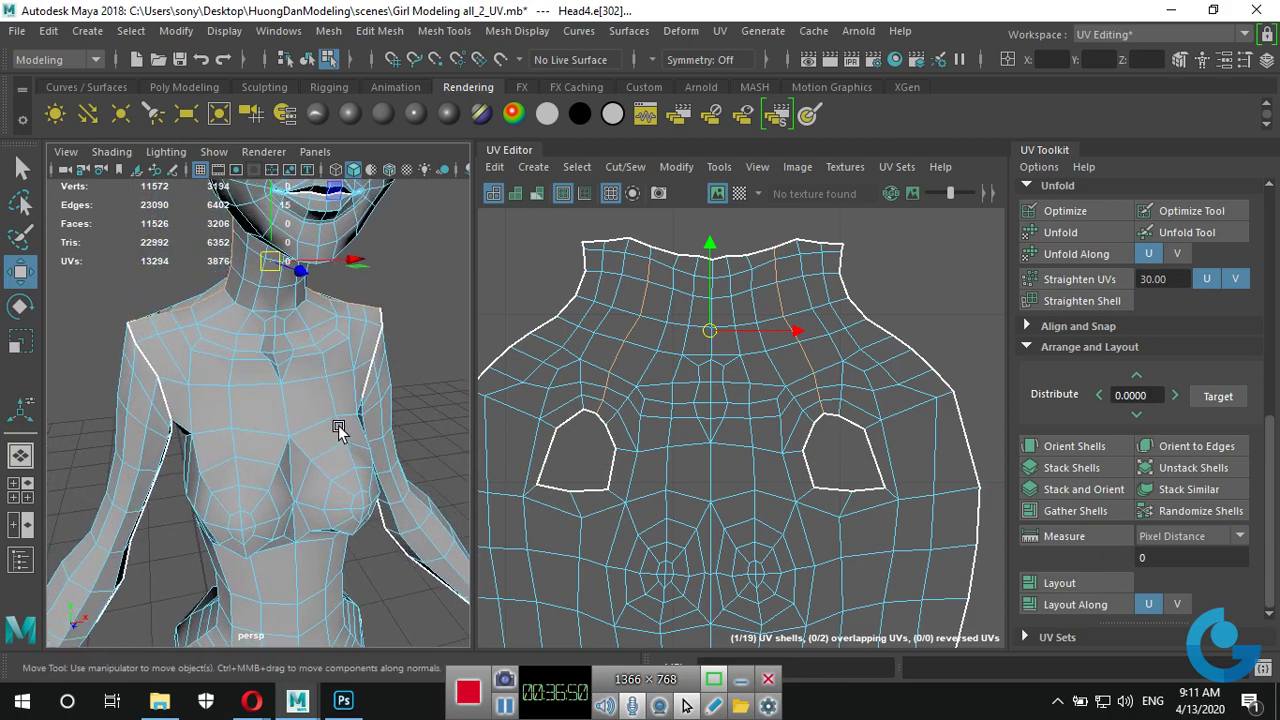
{"action": "scroll", "coordinate": [1060, 304], "scroll_direction": "up", "scroll_amount": 4}
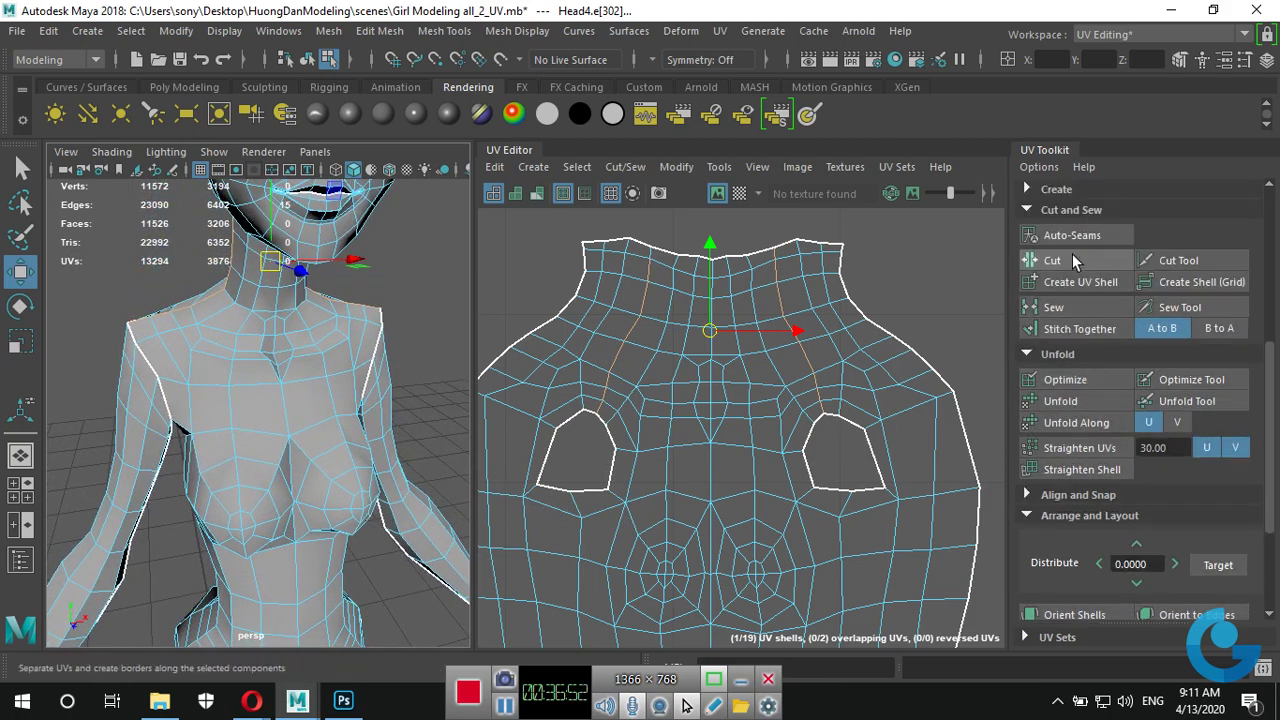
Cut the selected collar edges and a second neck edge from the torso UV shell.
{"action": "left_click", "coordinate": [1068, 258]}
{"action": "left_click", "coordinate": [662, 270]}
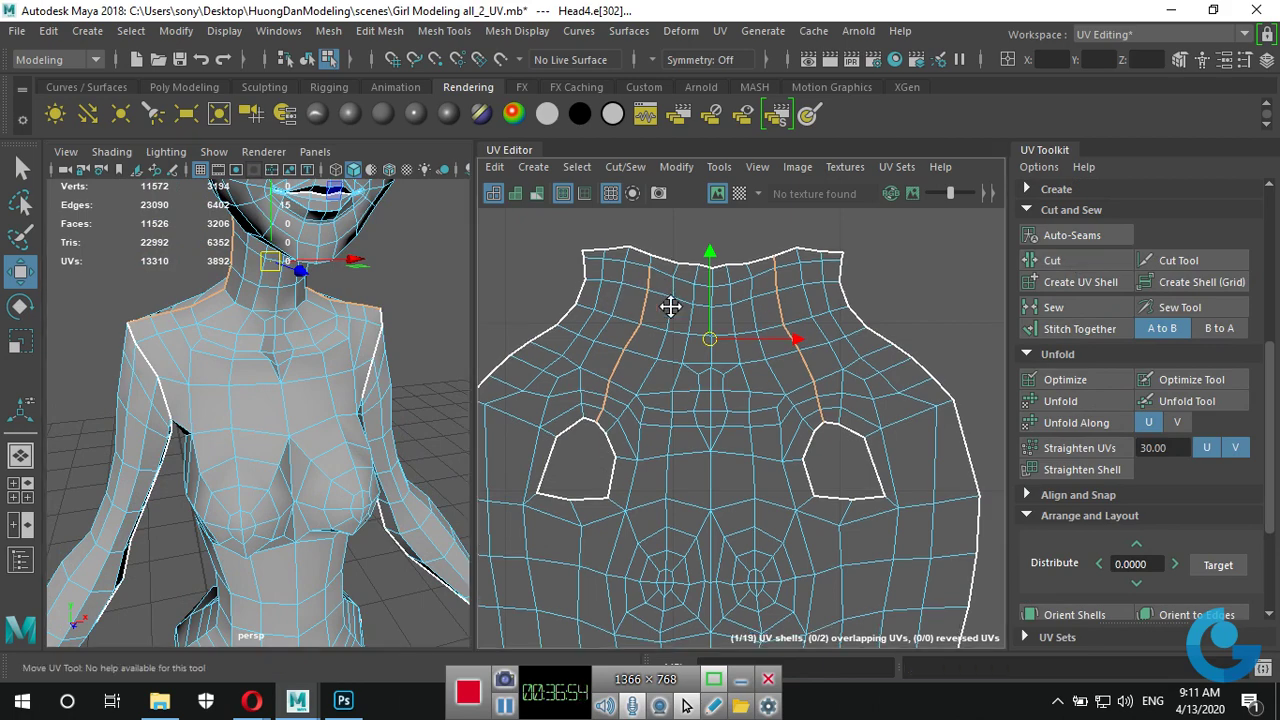
{"action": "scroll", "coordinate": [677, 363], "scroll_direction": "up", "scroll_amount": 3}
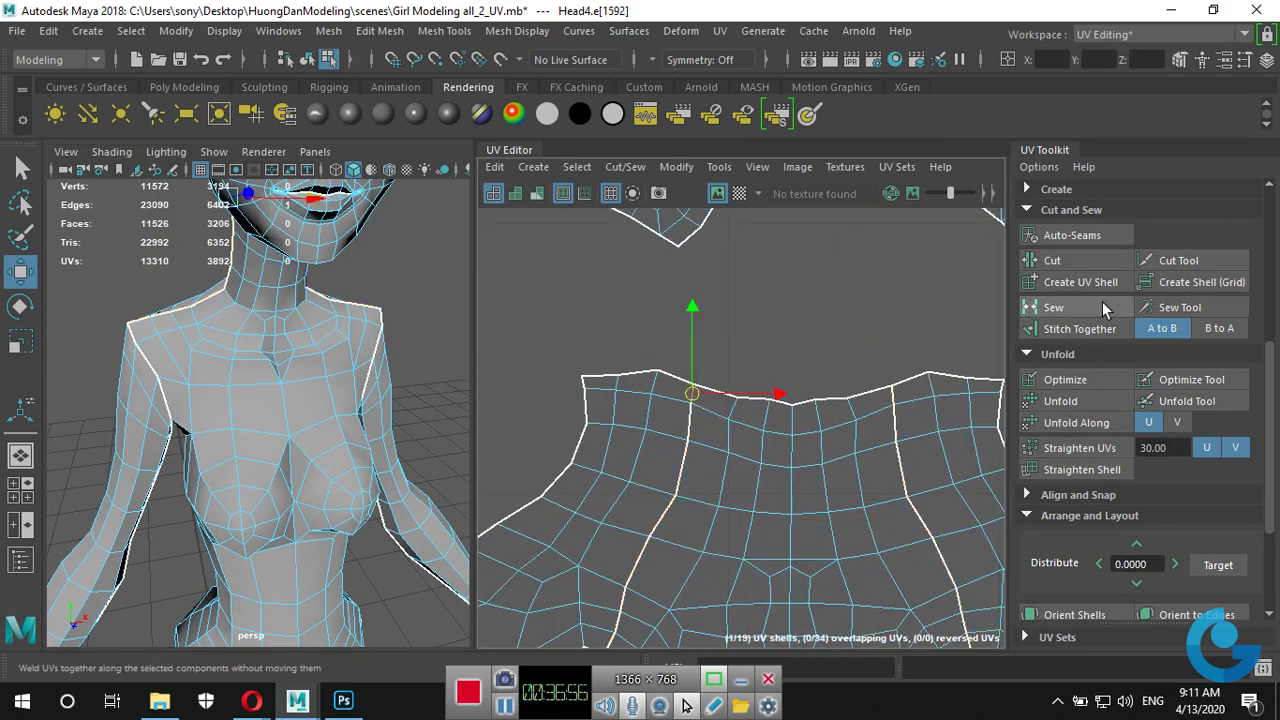
{"action": "left_click", "coordinate": [1052, 260]}
{"action": "scroll", "coordinate": [831, 590], "scroll_direction": "down", "scroll_amount": 2}
Select the whole torso shell in UV mode and unfold it flat.
{"action": "middle_click_drag", "start_coordinate": [831, 590], "coordinate": [853, 484], "text": "alt"}
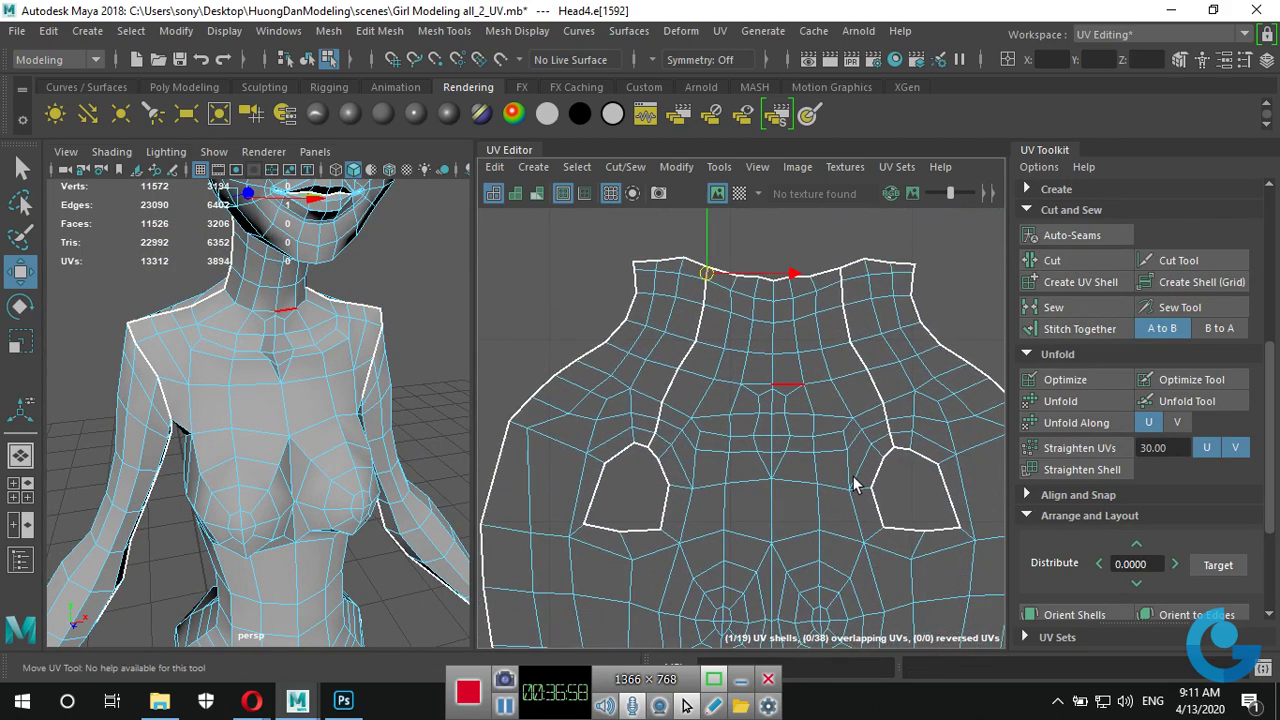
{"action": "right_click_drag", "start_coordinate": [811, 442], "coordinate": [912, 413]}
{"action": "left_click", "coordinate": [910, 437]}
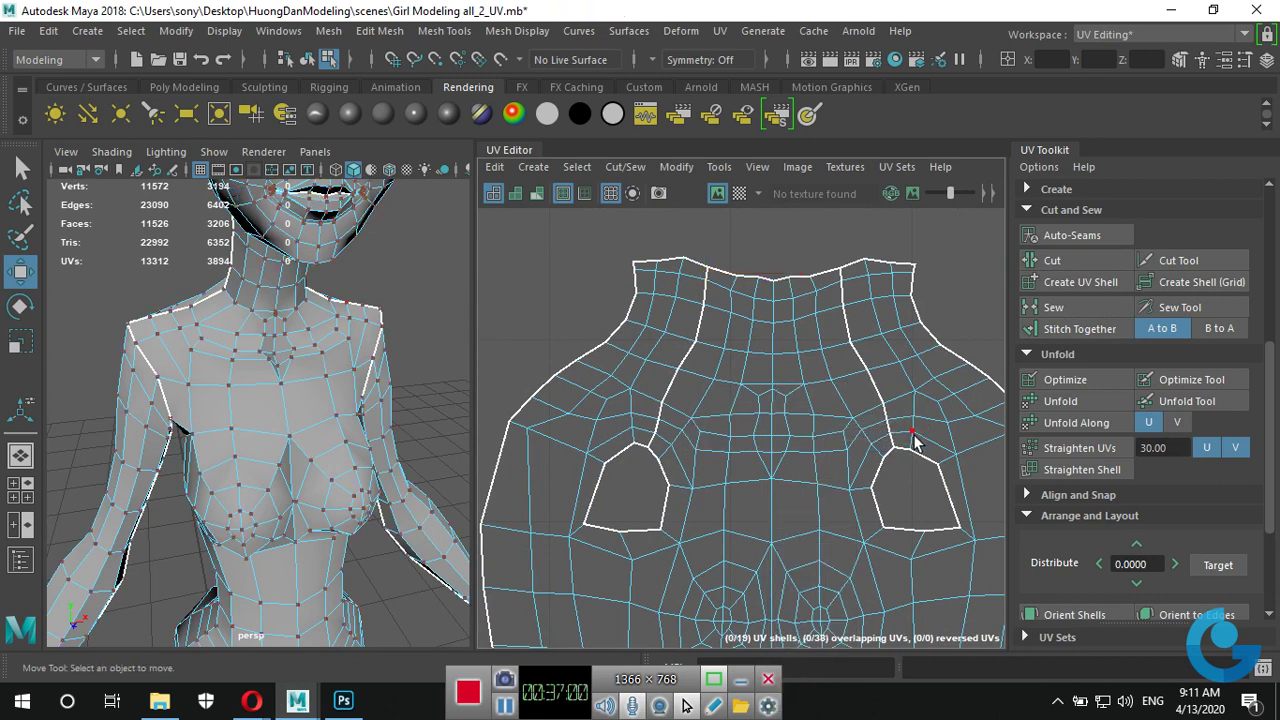
{"action": "double_click", "coordinate": [805, 443]}
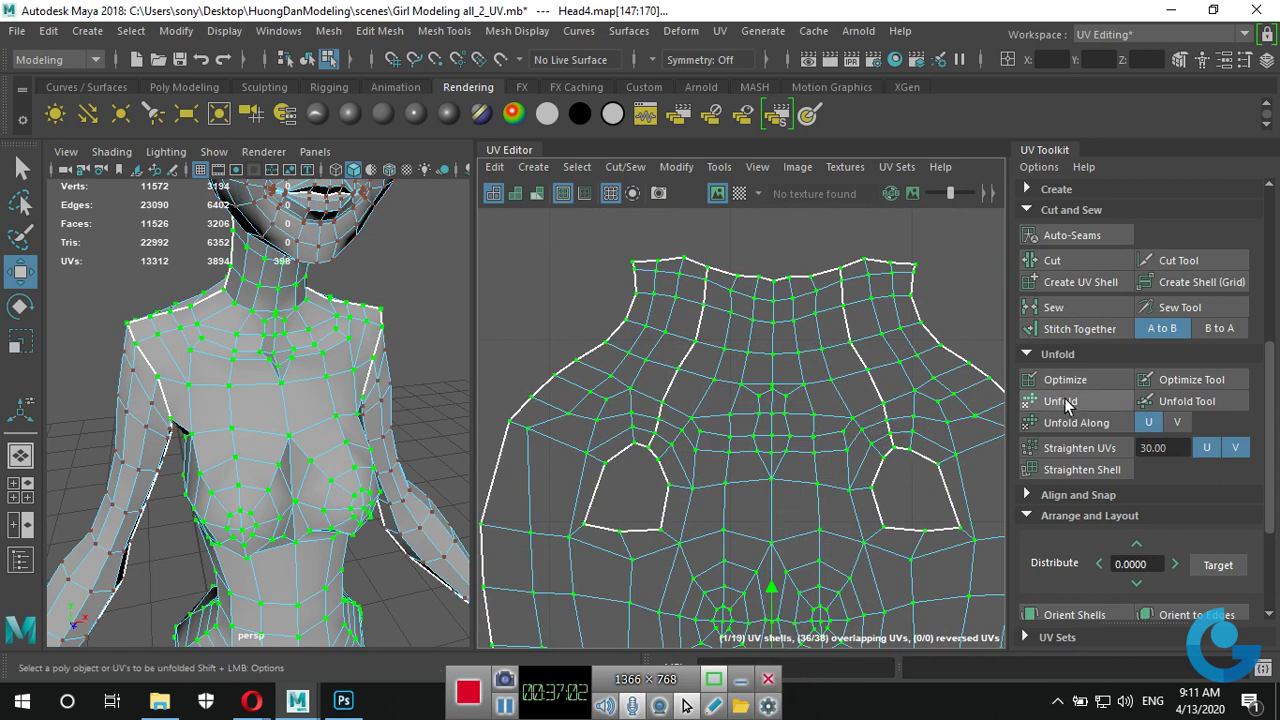
{"action": "left_click", "coordinate": [1068, 400]}
{"action": "scroll", "coordinate": [880, 510], "scroll_direction": "down", "scroll_amount": 2}
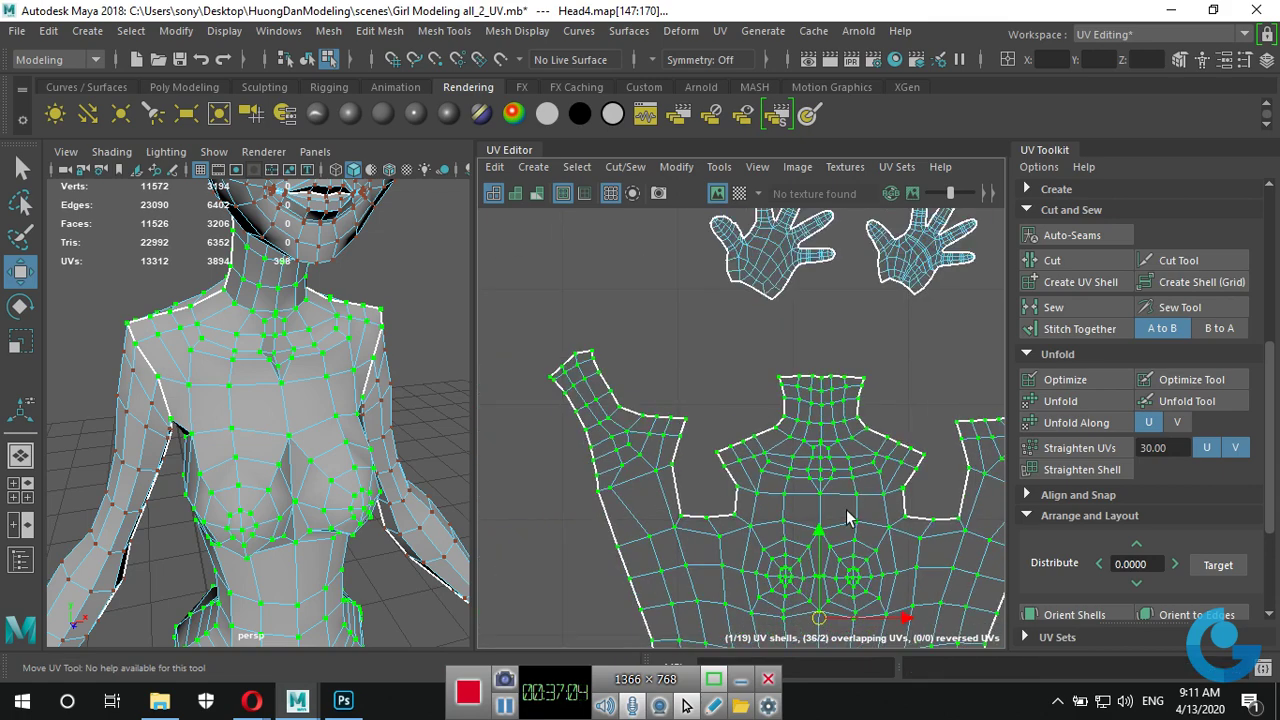
{"action": "scroll", "coordinate": [868, 508], "scroll_direction": "up", "scroll_amount": 3}
{"action": "scroll", "coordinate": [868, 508], "scroll_direction": "down", "scroll_amount": 2}
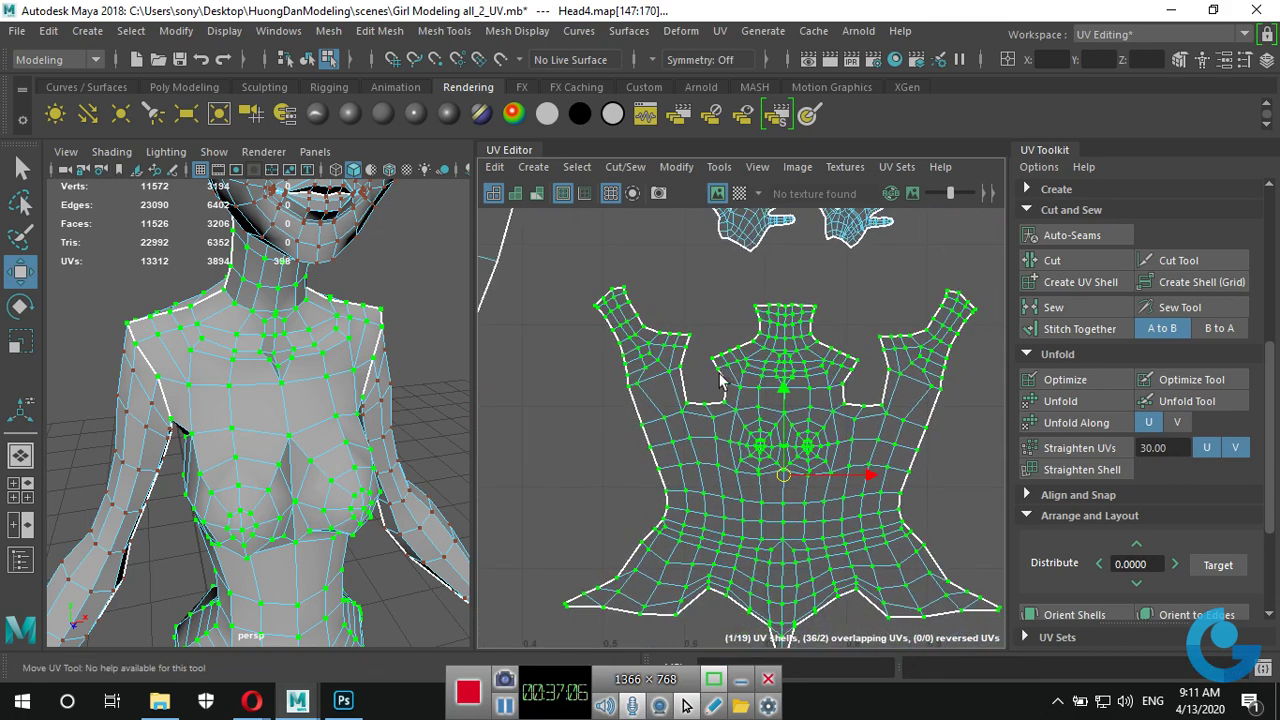
{"action": "left_click", "coordinate": [740, 197]}
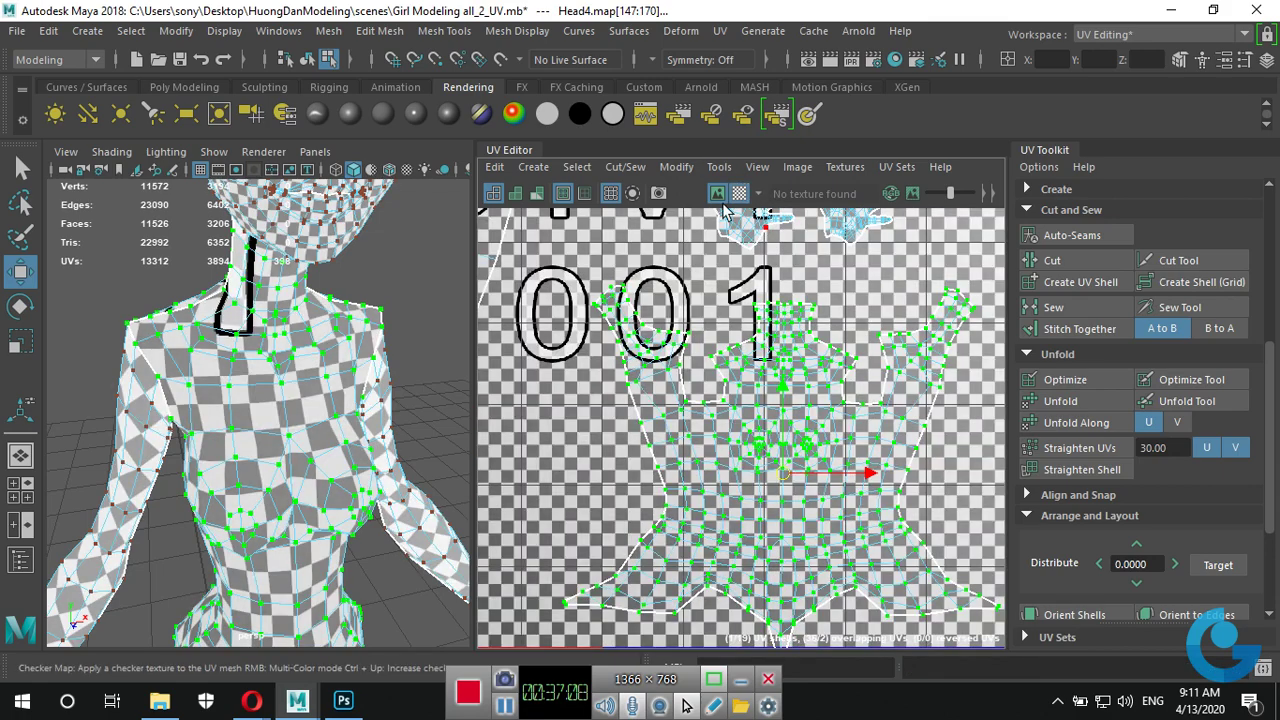
{"action": "mouse_move", "coordinate": [370, 495]}
{"action": "left_mouse_down", "text": "alt"}
{"action": "mouse_move", "coordinate": [303, 500]}
{"action": "mouse_move", "coordinate": [213, 412]}
{"action": "mouse_move", "coordinate": [353, 507]}
{"action": "mouse_move", "coordinate": [204, 502]}
{"action": "left_mouse_up", "text": "alt"}
{"action": "scroll", "coordinate": [353, 507], "scroll_direction": "up", "scroll_amount": 5}
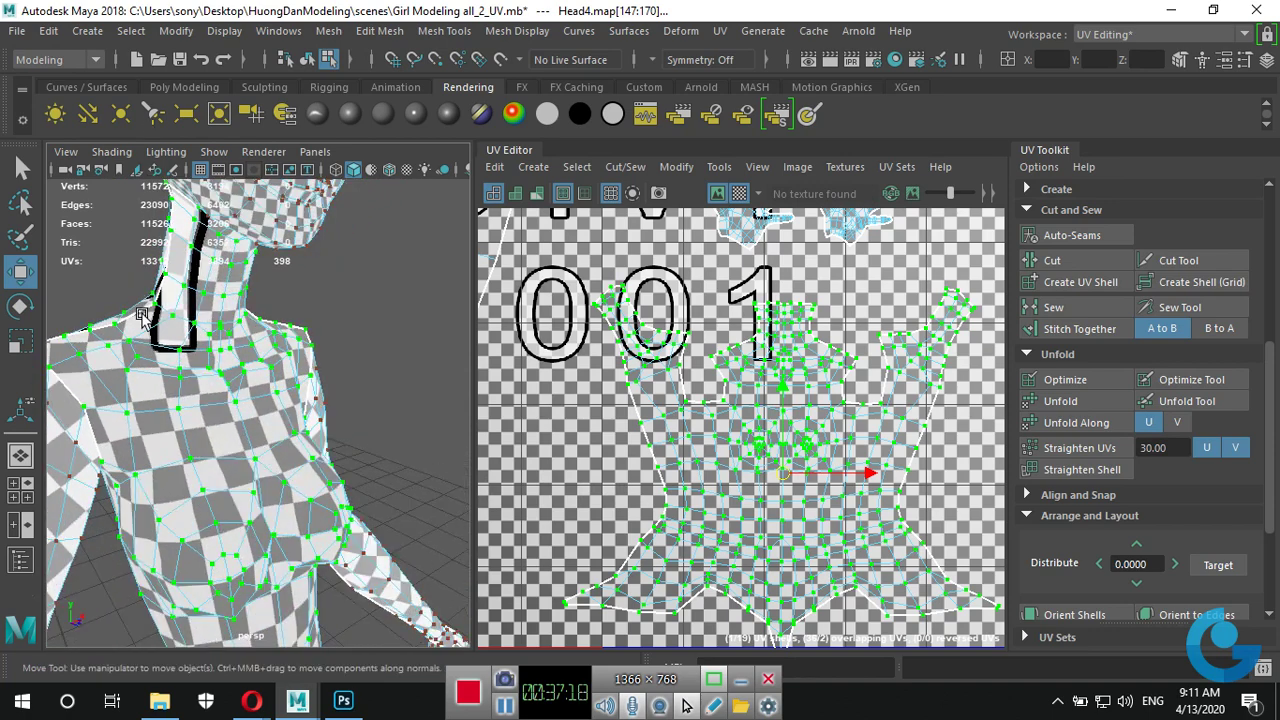
{"action": "mouse_move", "coordinate": [204, 502]}
{"action": "left_mouse_down", "text": "alt"}
{"action": "mouse_move", "coordinate": [379, 332]}
{"action": "mouse_move", "coordinate": [686, 340]}
{"action": "left_mouse_up", "text": "alt"}
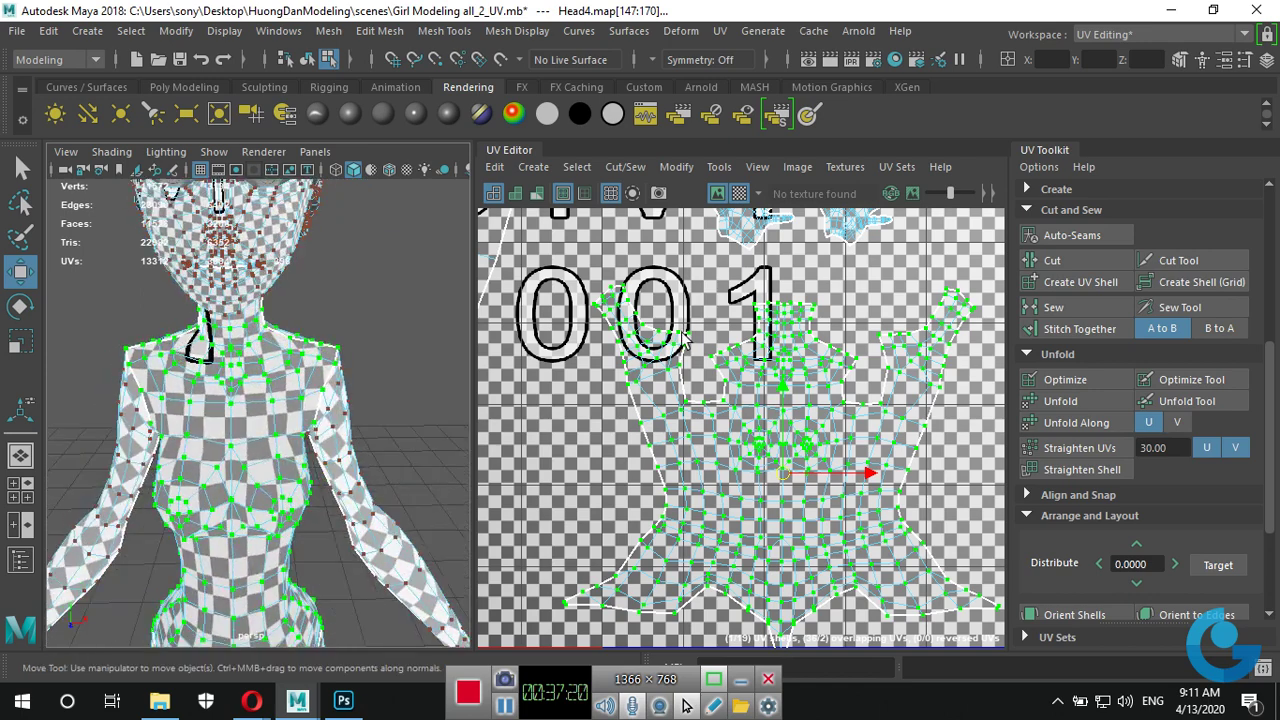
{"action": "right_click_drag", "start_coordinate": [785, 345], "coordinate": [888, 285]}
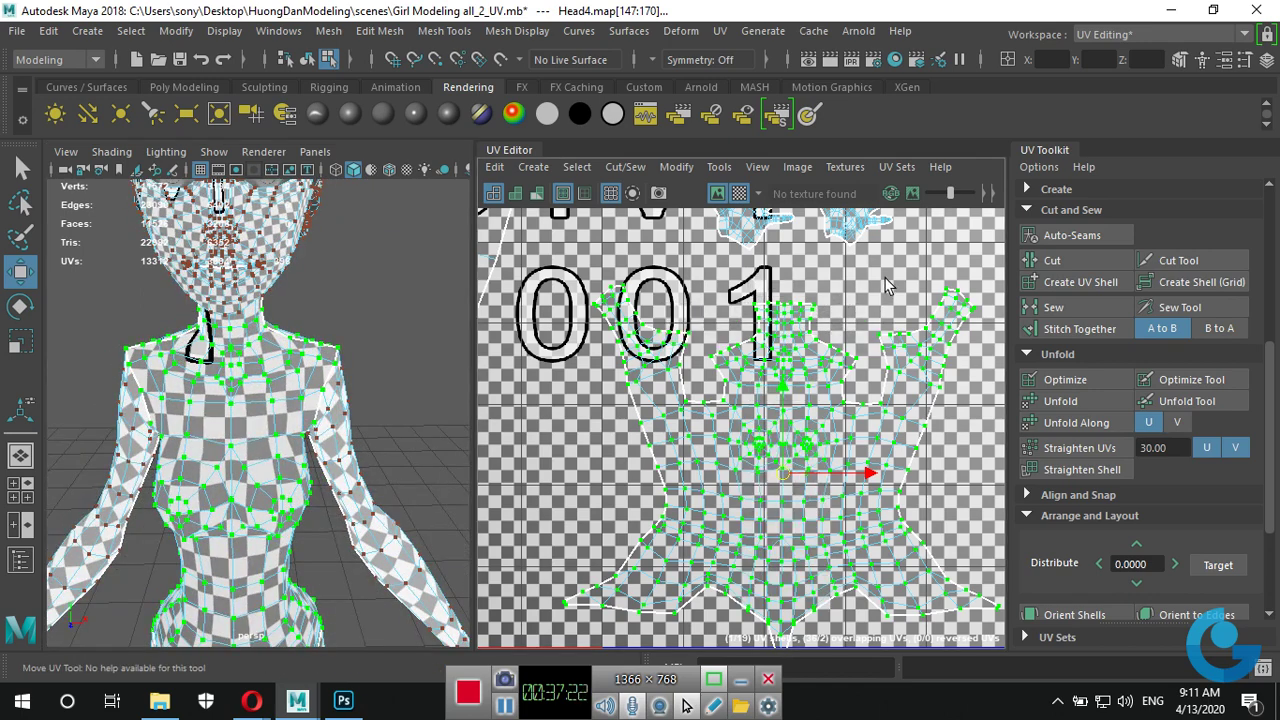
{"action": "left_click", "coordinate": [739, 193]}
{"action": "key", "text": "f"}
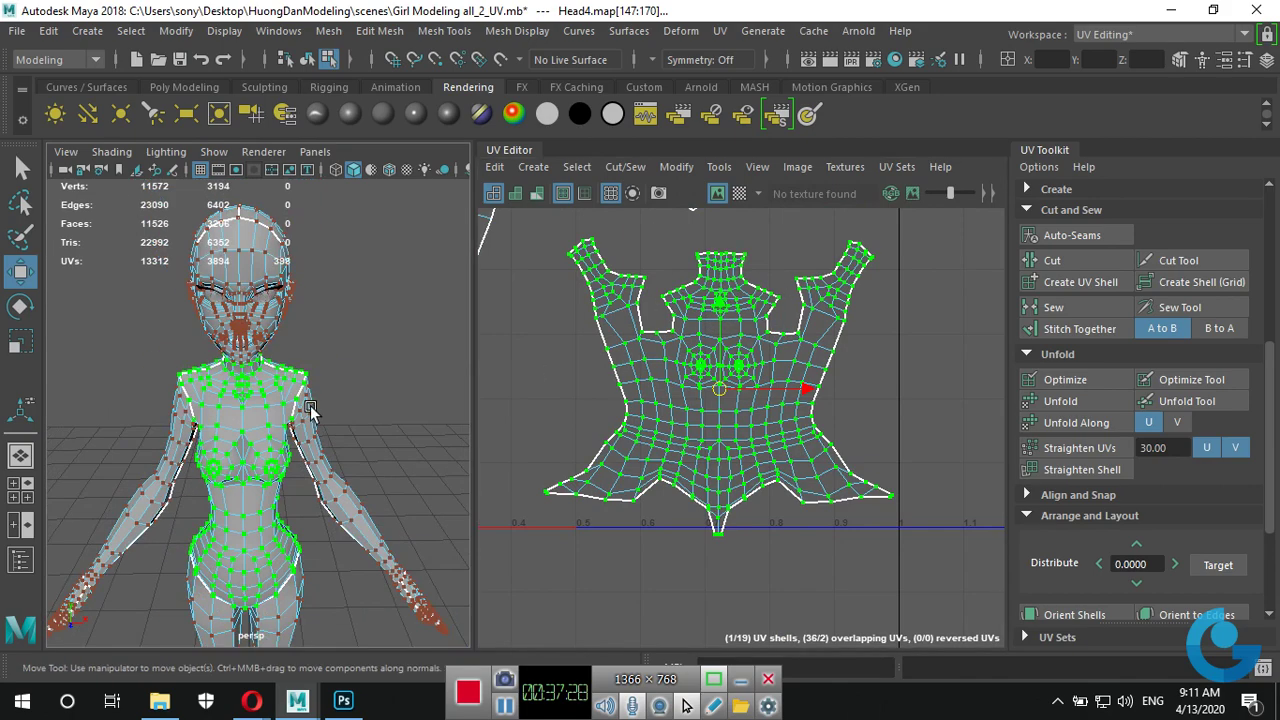
{"action": "mouse_move", "coordinate": [337, 398]}
{"action": "left_mouse_down", "text": "alt"}
{"action": "mouse_move", "coordinate": [362, 440]}
{"action": "mouse_move", "coordinate": [309, 432]}
{"action": "mouse_move", "coordinate": [443, 443]}
{"action": "mouse_move", "coordinate": [361, 443]}
{"action": "mouse_move", "coordinate": [284, 345]}
{"action": "left_mouse_up", "text": "alt"}
{"action": "scroll", "coordinate": [350, 420], "scroll_direction": "up", "scroll_amount": 5}
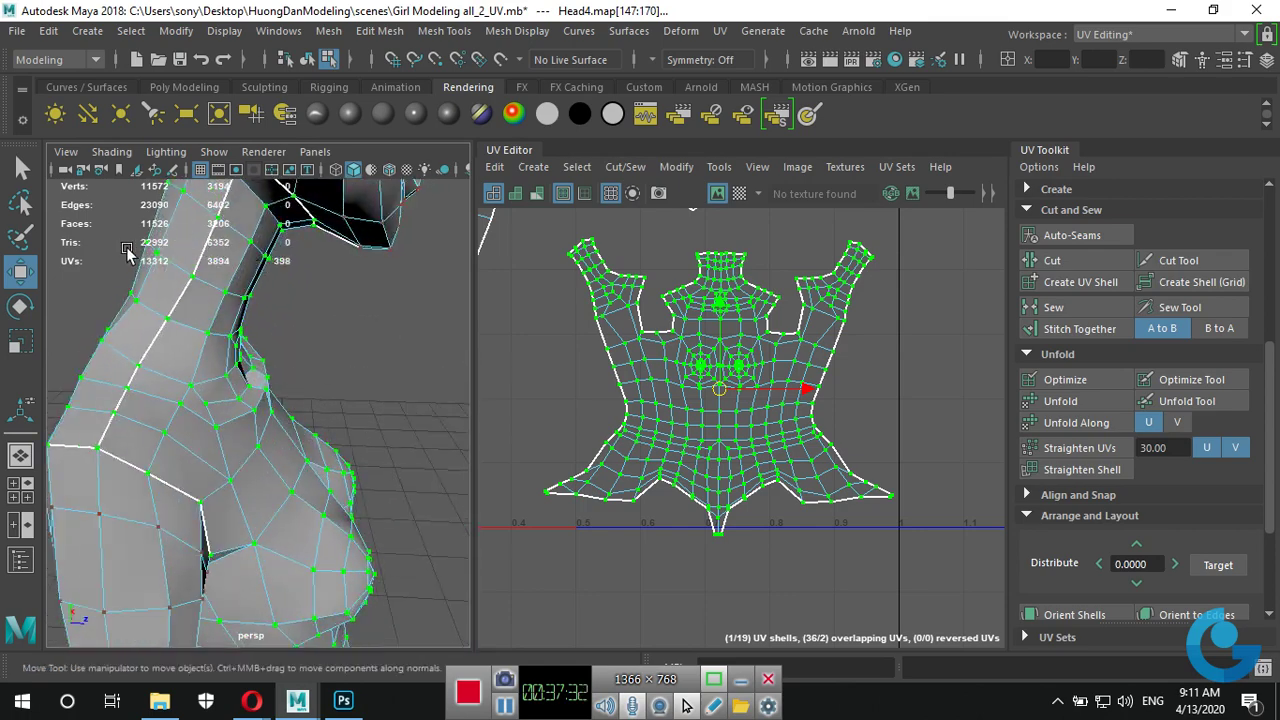
{"action": "mouse_move", "coordinate": [285, 290]}
{"action": "left_mouse_down", "text": "alt"}
{"action": "mouse_move", "coordinate": [414, 306]}
{"action": "mouse_move", "coordinate": [153, 370]}
{"action": "left_mouse_up", "text": "alt"}
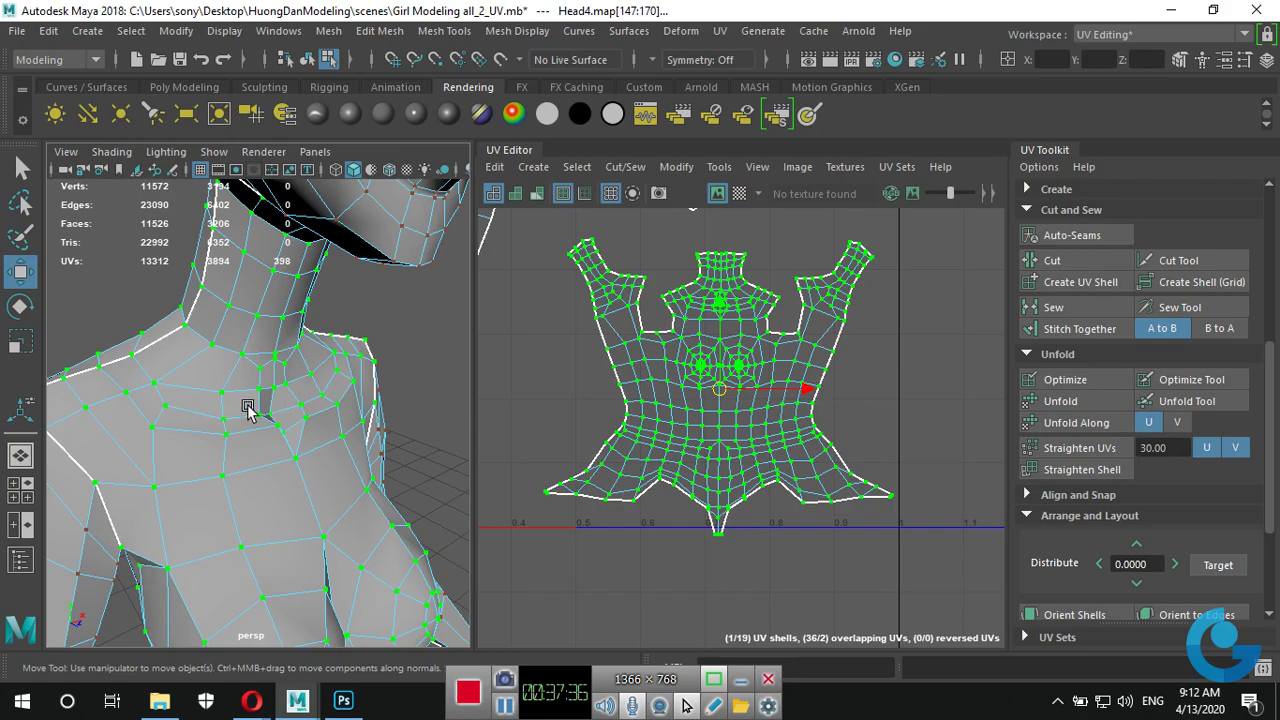
{"action": "mouse_move", "coordinate": [248, 410]}
{"action": "left_mouse_down", "text": "alt"}
{"action": "mouse_move", "coordinate": [180, 386]}
{"action": "mouse_move", "coordinate": [346, 349]}
{"action": "mouse_move", "coordinate": [309, 360]}
{"action": "mouse_move", "coordinate": [386, 357]}
{"action": "mouse_move", "coordinate": [283, 369]}
{"action": "mouse_move", "coordinate": [350, 358]}
{"action": "mouse_move", "coordinate": [316, 302]}
{"action": "mouse_move", "coordinate": [390, 352]}
{"action": "mouse_move", "coordinate": [364, 313]}
{"action": "left_mouse_up", "text": "alt"}
{"action": "left_click_drag", "start_coordinate": [288, 420], "coordinate": [378, 405], "text": "alt"}
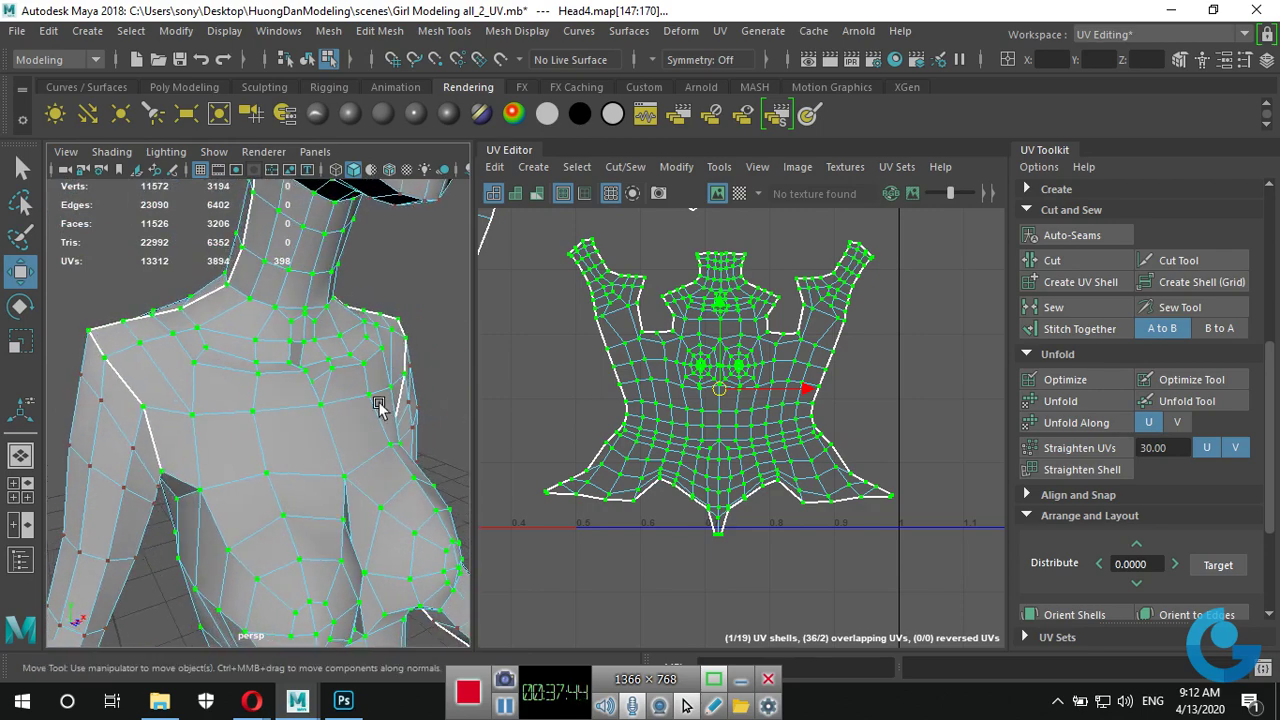
{"action": "right_click_drag", "start_coordinate": [304, 320], "coordinate": [306, 136]}
Try edges at the neck base and shoulder, checking them from side and front views.
{"action": "left_click", "coordinate": [285, 307]}
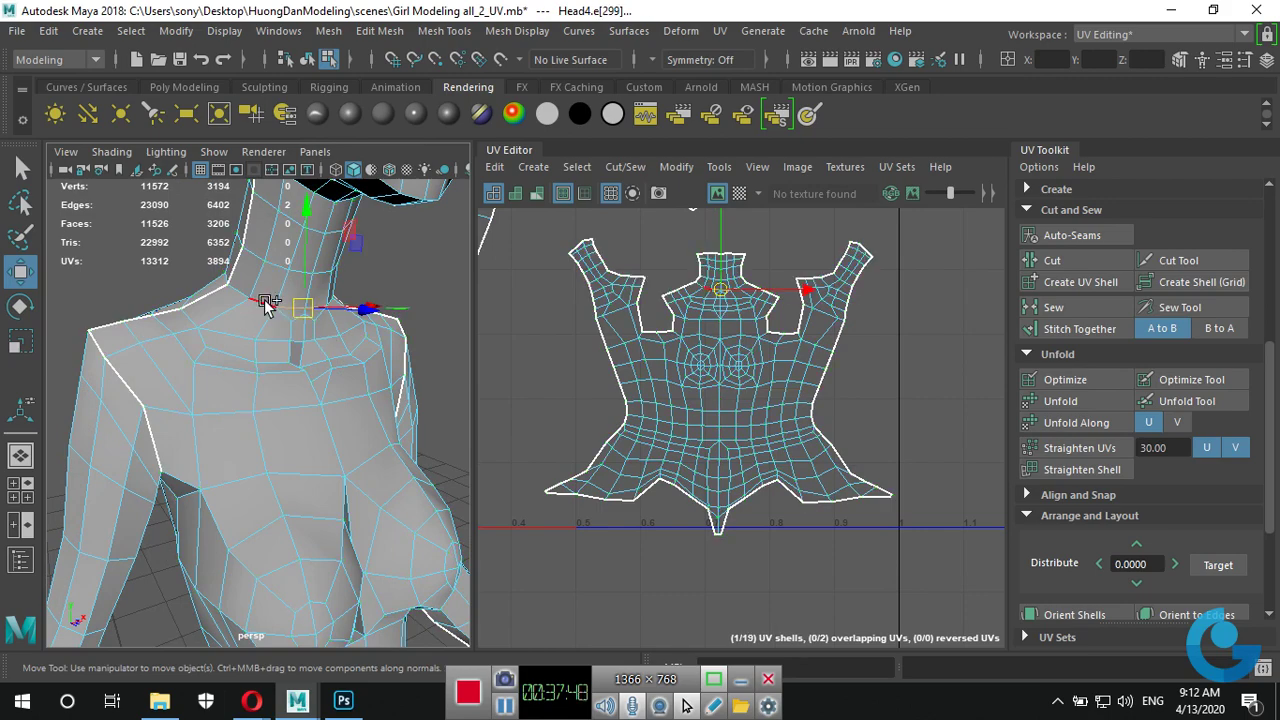
{"action": "left_click", "coordinate": [268, 305]}
{"action": "mouse_move", "coordinate": [280, 390]}
{"action": "left_mouse_down", "text": "alt"}
{"action": "mouse_move", "coordinate": [329, 391]}
{"action": "mouse_move", "coordinate": [87, 405]}
{"action": "mouse_move", "coordinate": [286, 434]}
{"action": "left_mouse_up", "text": "alt"}
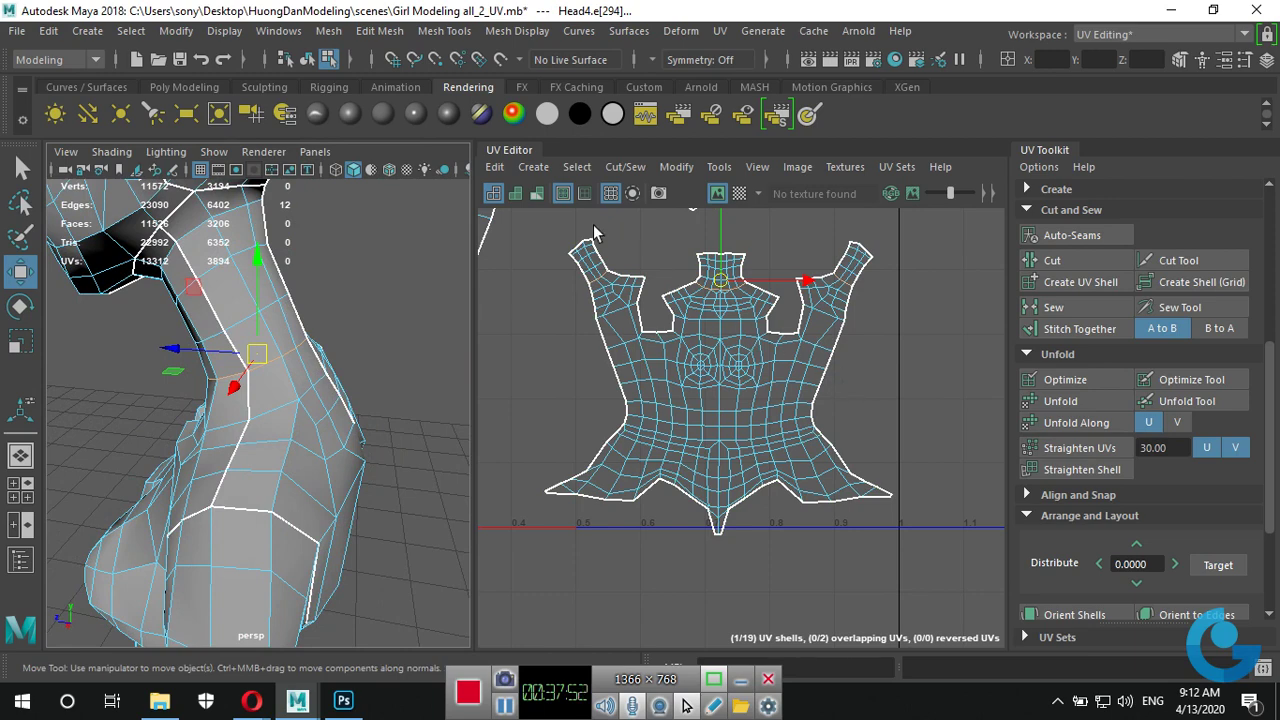
{"action": "mouse_move", "coordinate": [239, 484]}
{"action": "left_mouse_down", "text": "alt"}
{"action": "mouse_move", "coordinate": [426, 454]}
{"action": "mouse_move", "coordinate": [361, 324]}
{"action": "left_mouse_up", "text": "alt"}
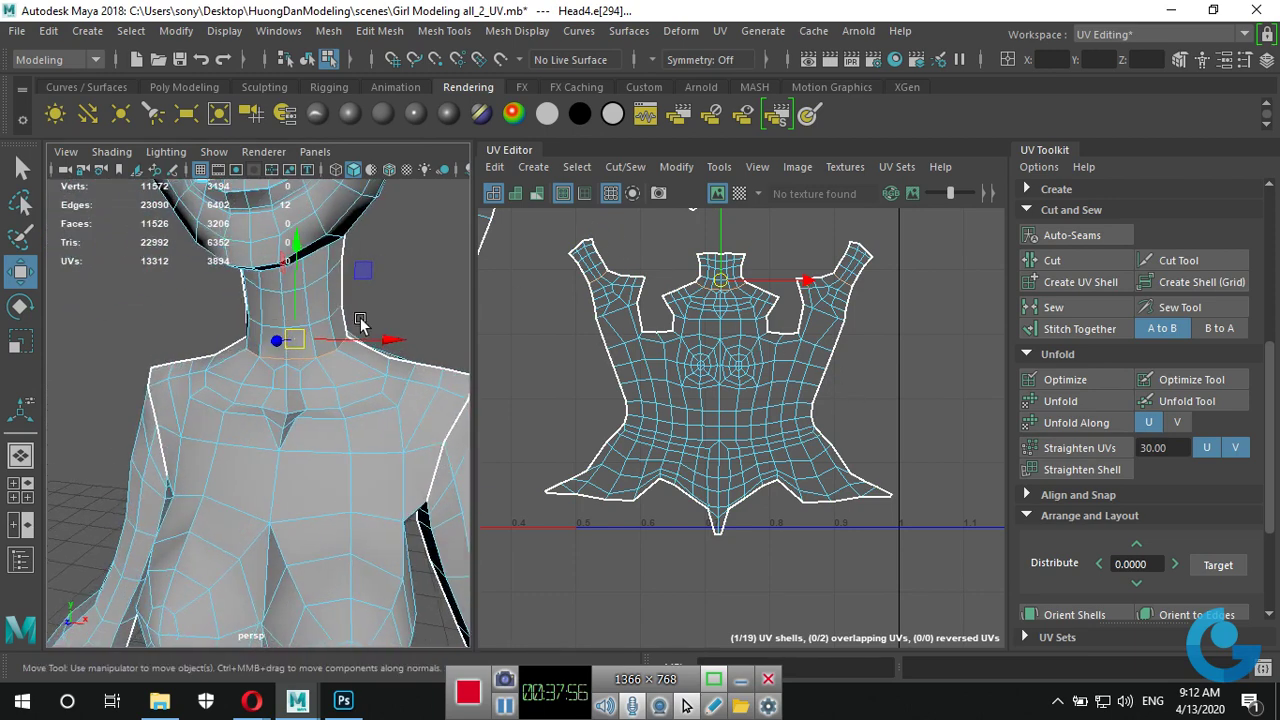
{"action": "left_click_drag", "start_coordinate": [355, 380], "coordinate": [66, 422], "text": "alt"}
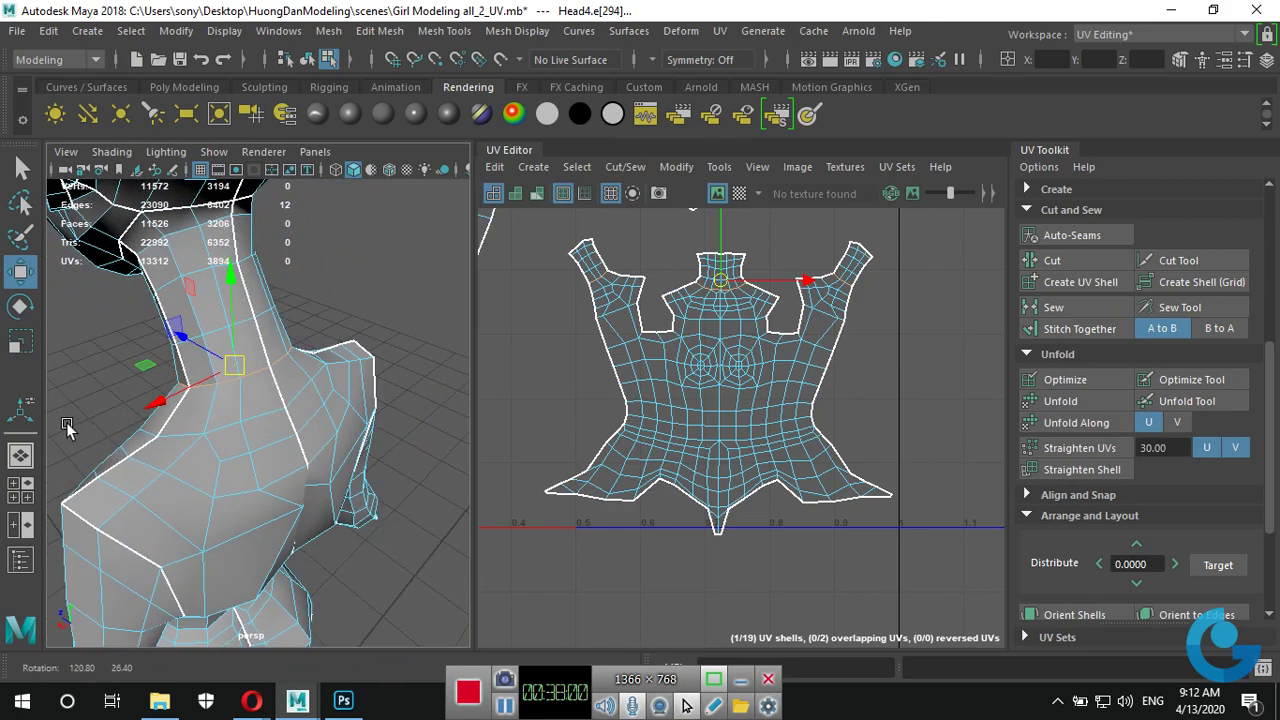
{"action": "left_click", "coordinate": [260, 348]}
{"action": "mouse_move", "coordinate": [251, 363]}
{"action": "left_mouse_down", "text": "alt"}
{"action": "mouse_move", "coordinate": [222, 383]}
{"action": "mouse_move", "coordinate": [291, 375]}
{"action": "mouse_move", "coordinate": [256, 371]}
{"action": "mouse_move", "coordinate": [376, 285]}
{"action": "left_mouse_up", "text": "alt"}
Select the two shoulder edges where the arm flaps join the torso.
{"action": "left_click", "coordinate": [376, 285]}
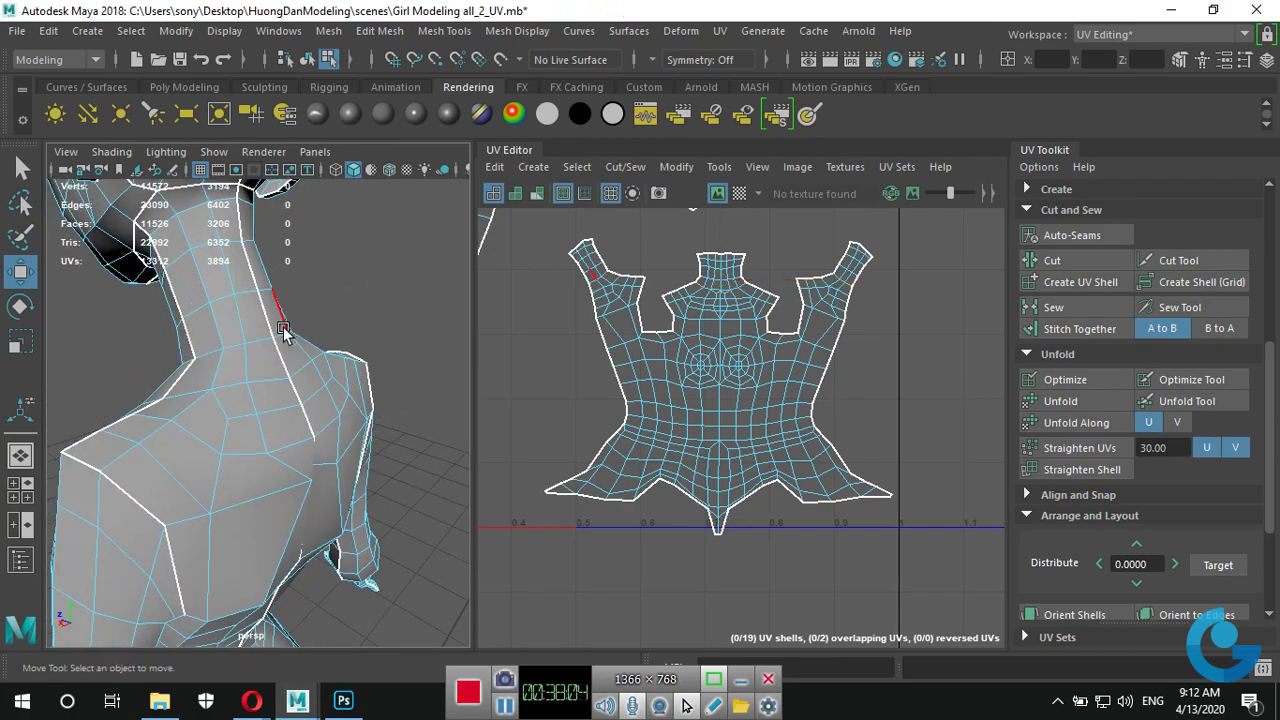
{"action": "mouse_move", "coordinate": [283, 327]}
{"action": "left_mouse_down", "text": "alt"}
{"action": "mouse_move", "coordinate": [322, 365]}
{"action": "mouse_move", "coordinate": [468, 339]}
{"action": "mouse_move", "coordinate": [297, 372]}
{"action": "mouse_move", "coordinate": [363, 363]}
{"action": "mouse_move", "coordinate": [225, 367]}
{"action": "left_mouse_up", "text": "alt"}
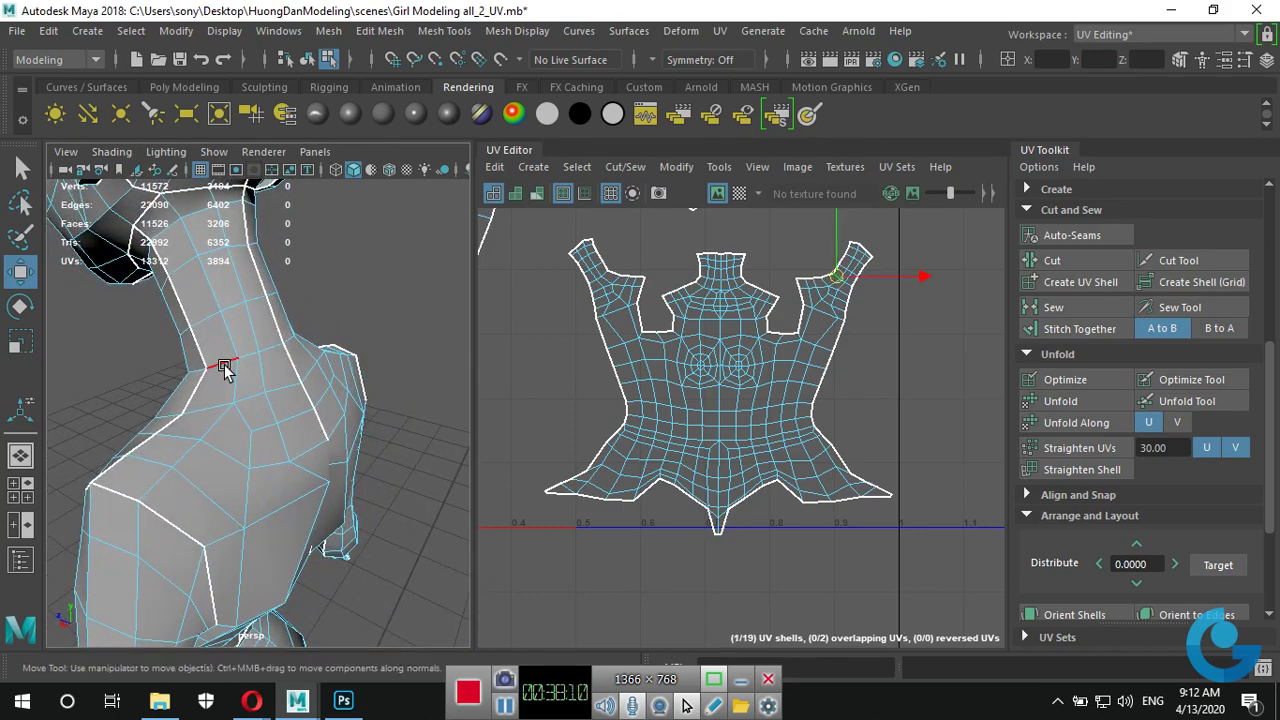
{"action": "left_click", "coordinate": [224, 364]}
{"action": "left_click", "coordinate": [262, 350]}
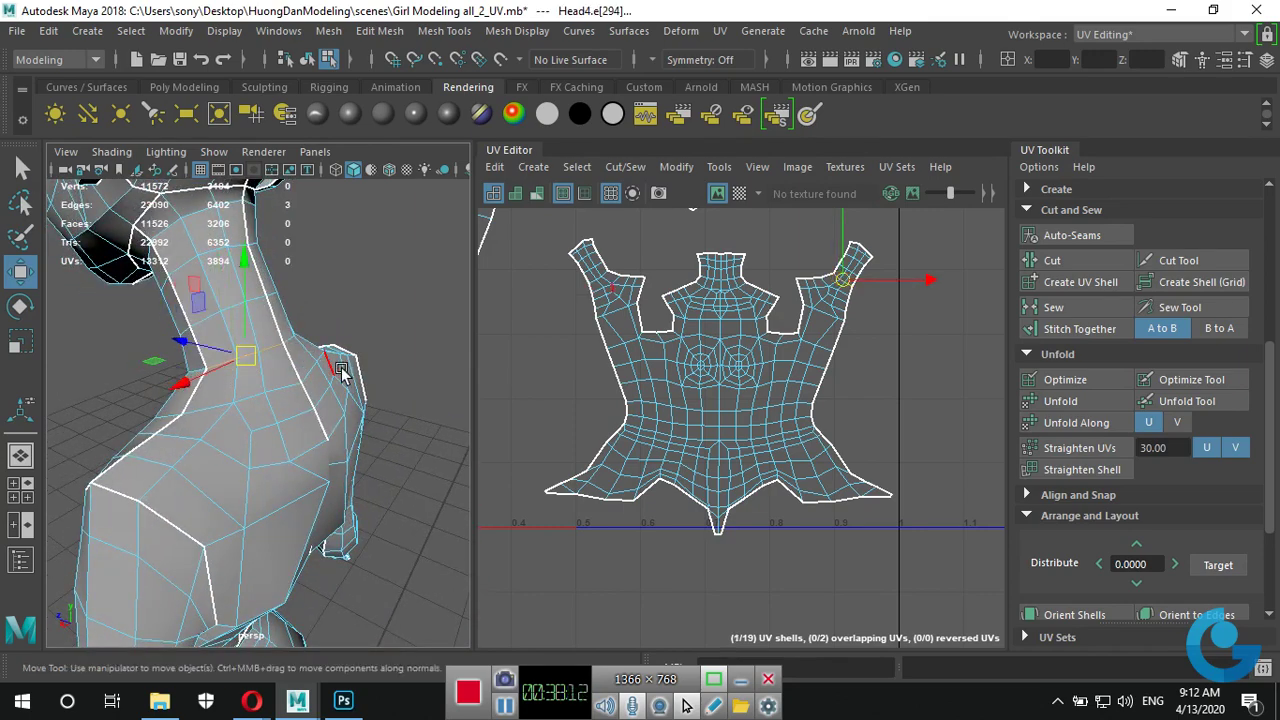
{"action": "mouse_move", "coordinate": [343, 382]}
{"action": "left_mouse_down", "text": "alt"}
{"action": "mouse_move", "coordinate": [257, 400]}
{"action": "mouse_move", "coordinate": [225, 385]}
{"action": "mouse_move", "coordinate": [238, 372]}
{"action": "mouse_move", "coordinate": [277, 434]}
{"action": "mouse_move", "coordinate": [257, 395]}
{"action": "mouse_move", "coordinate": [230, 395]}
{"action": "left_mouse_up", "text": "alt"}
{"action": "left_click", "coordinate": [232, 367], "text": "shift"}
{"action": "left_click", "coordinate": [240, 375]}
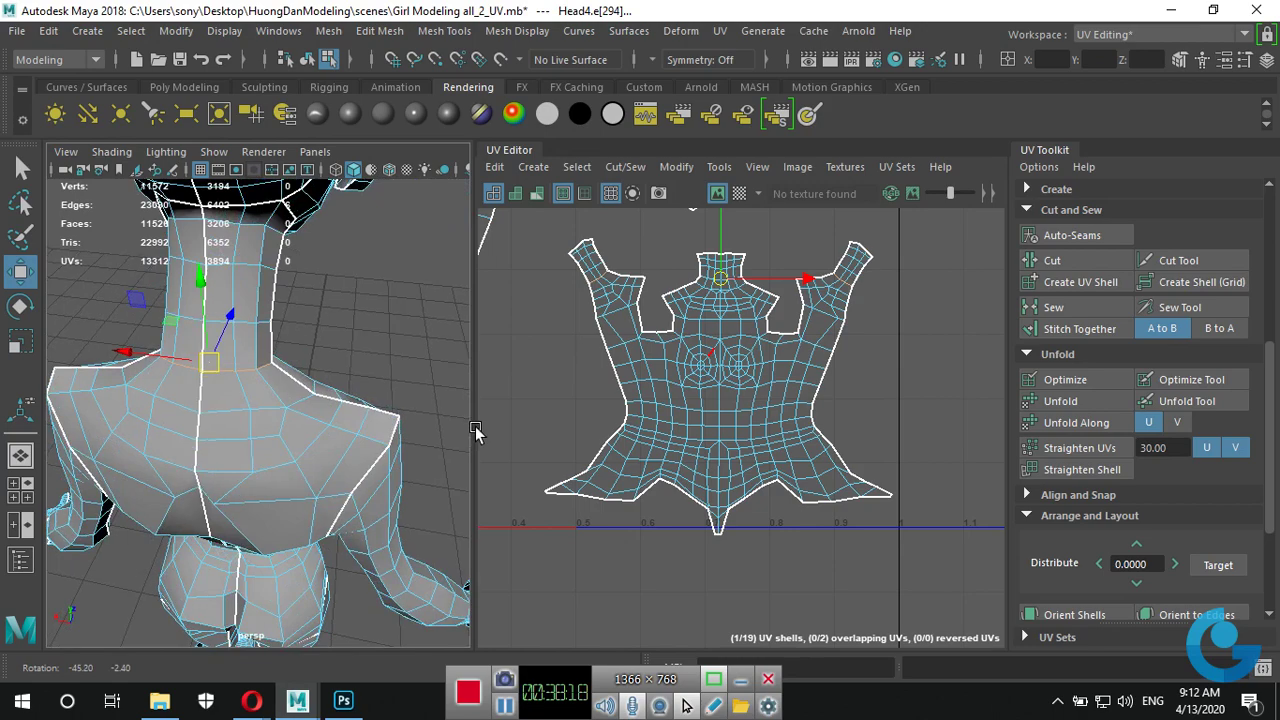
Cut the selected shoulder edges in the UVs.
{"action": "left_click", "coordinate": [1052, 260]}
{"action": "scroll", "coordinate": [894, 357], "scroll_direction": "up", "scroll_amount": 2}
{"action": "scroll", "coordinate": [831, 380], "scroll_direction": "up", "scroll_amount": 1}
{"action": "scroll", "coordinate": [818, 392], "scroll_direction": "up", "scroll_amount": 1}
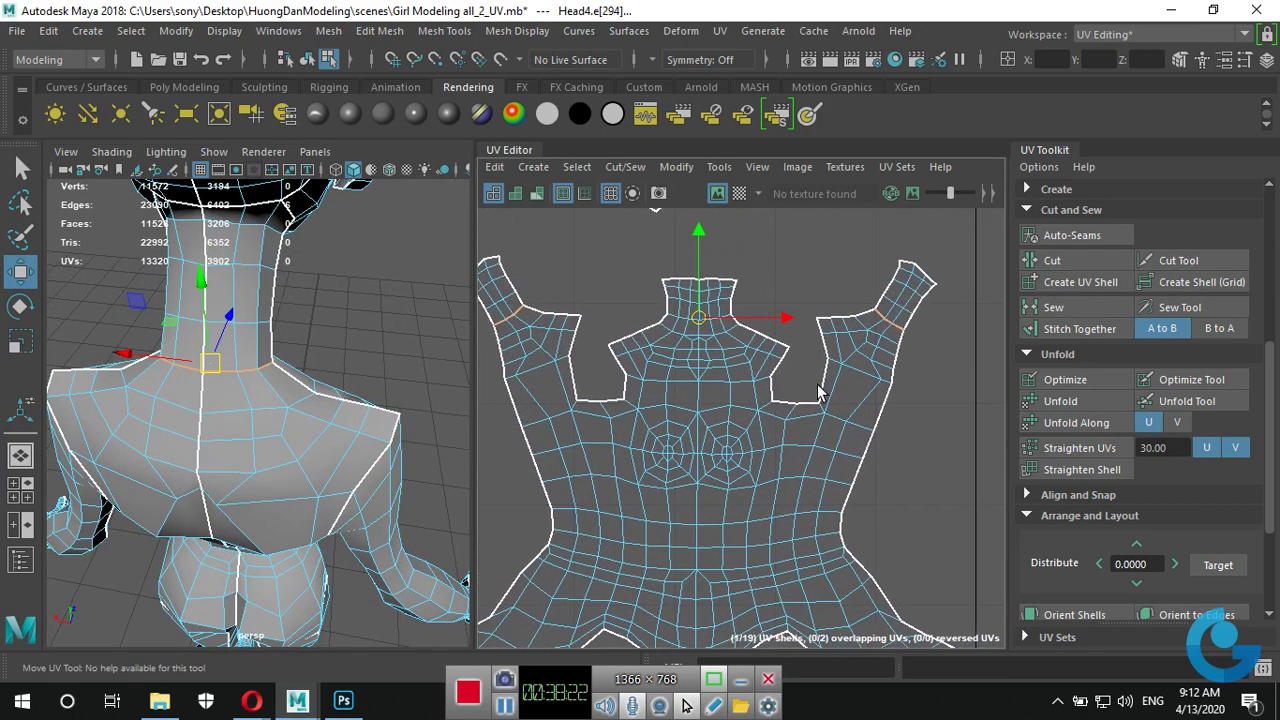
{"action": "scroll", "coordinate": [818, 392], "scroll_direction": "up", "scroll_amount": 2}
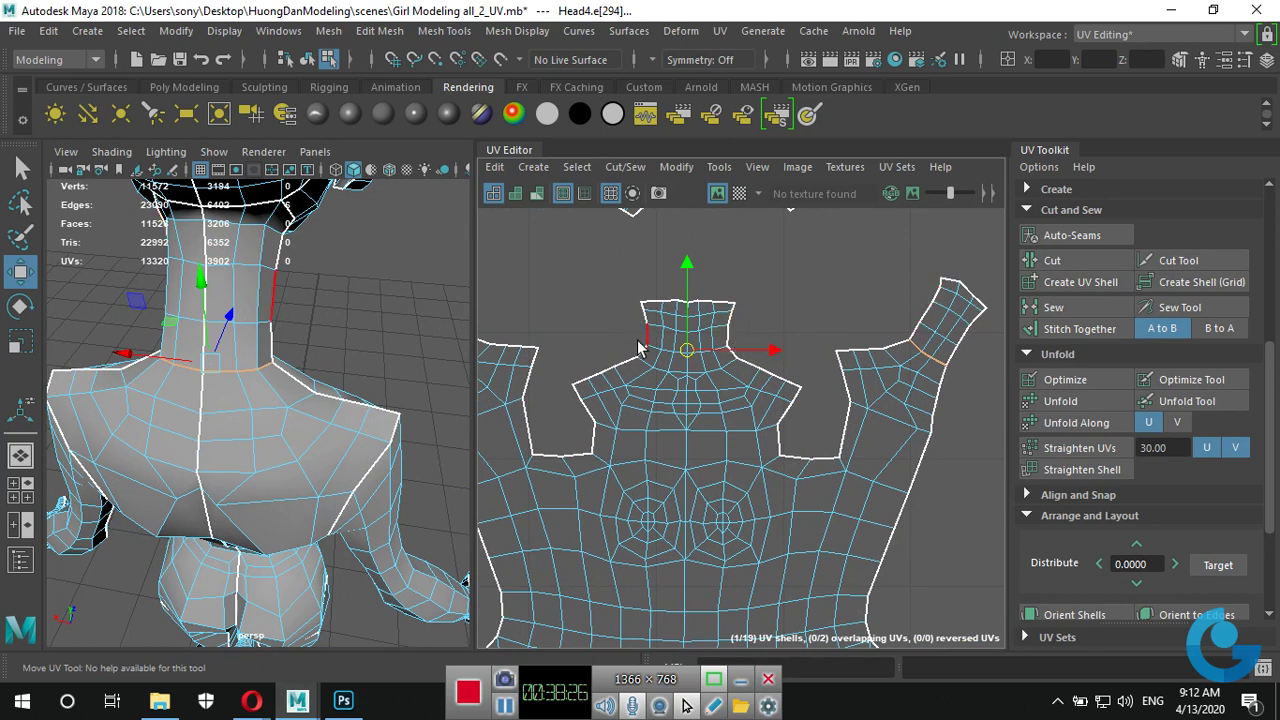
Select the border edges along both sides of the neck top and sew them onto the torso.
{"action": "left_click", "coordinate": [755, 328]}
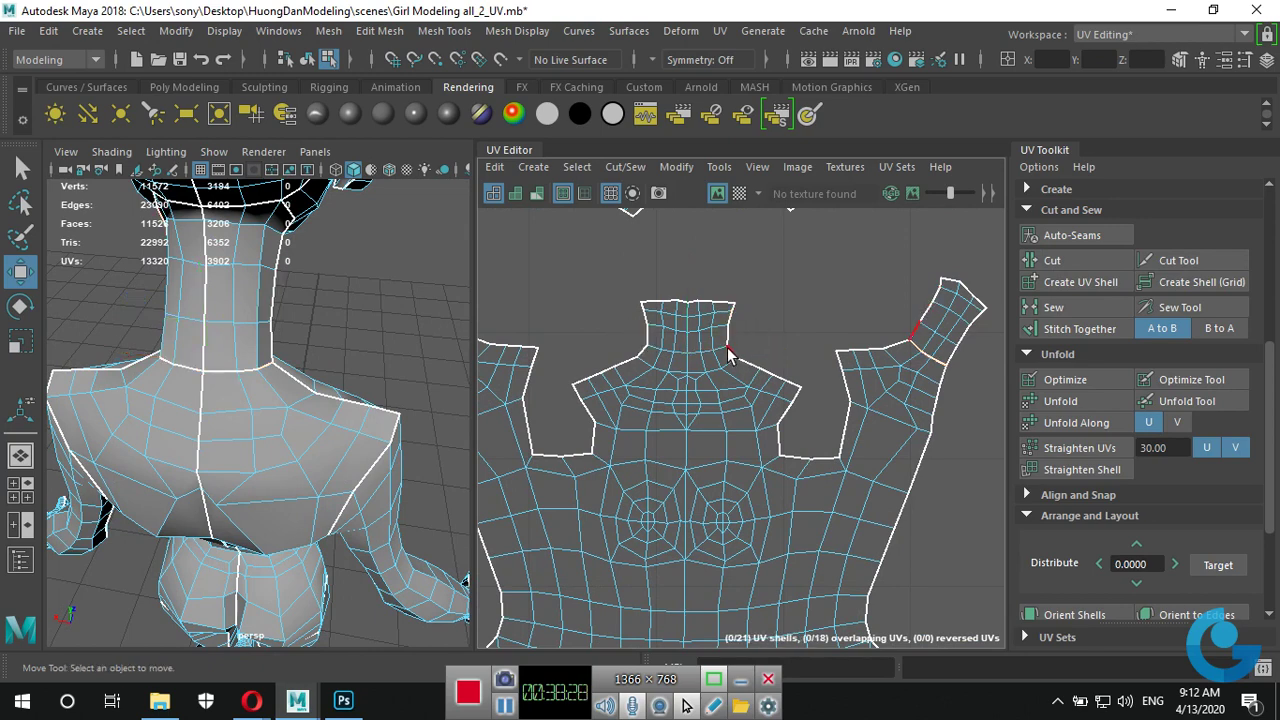
{"action": "left_click", "coordinate": [643, 356]}
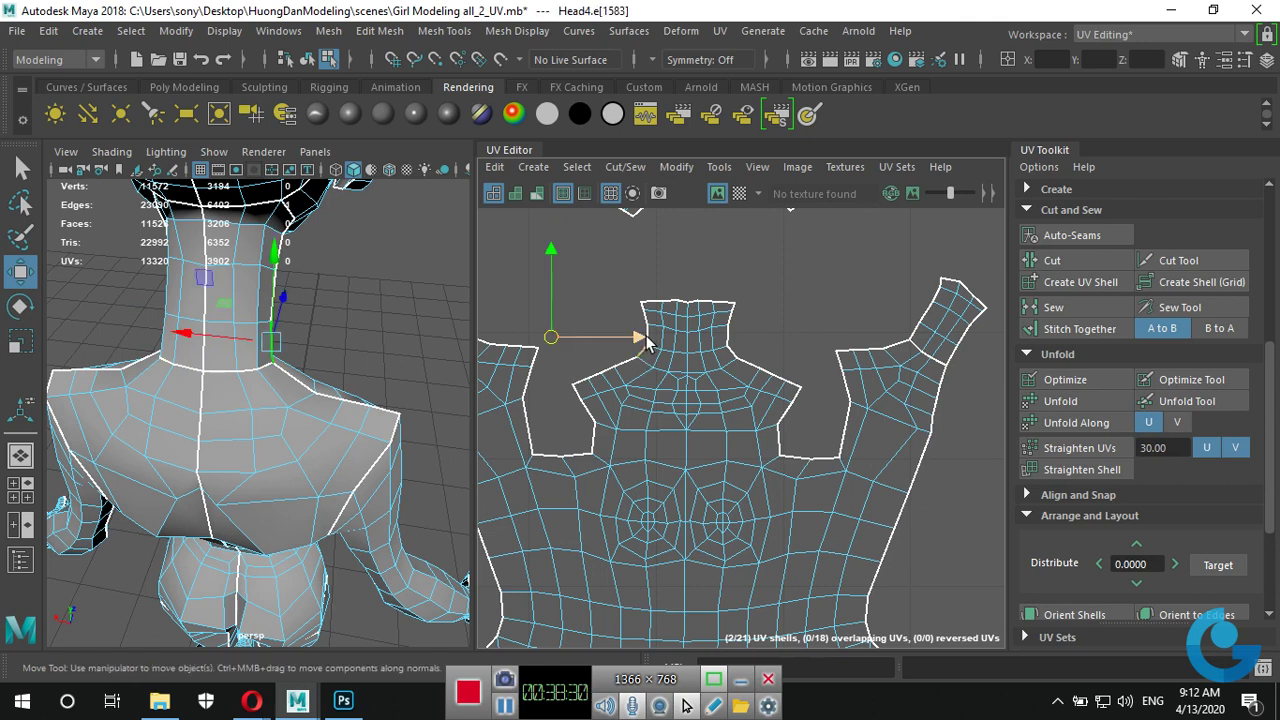
{"action": "scroll", "coordinate": [640, 350], "scroll_direction": "up", "scroll_amount": 2}
{"action": "left_click", "coordinate": [659, 293]}
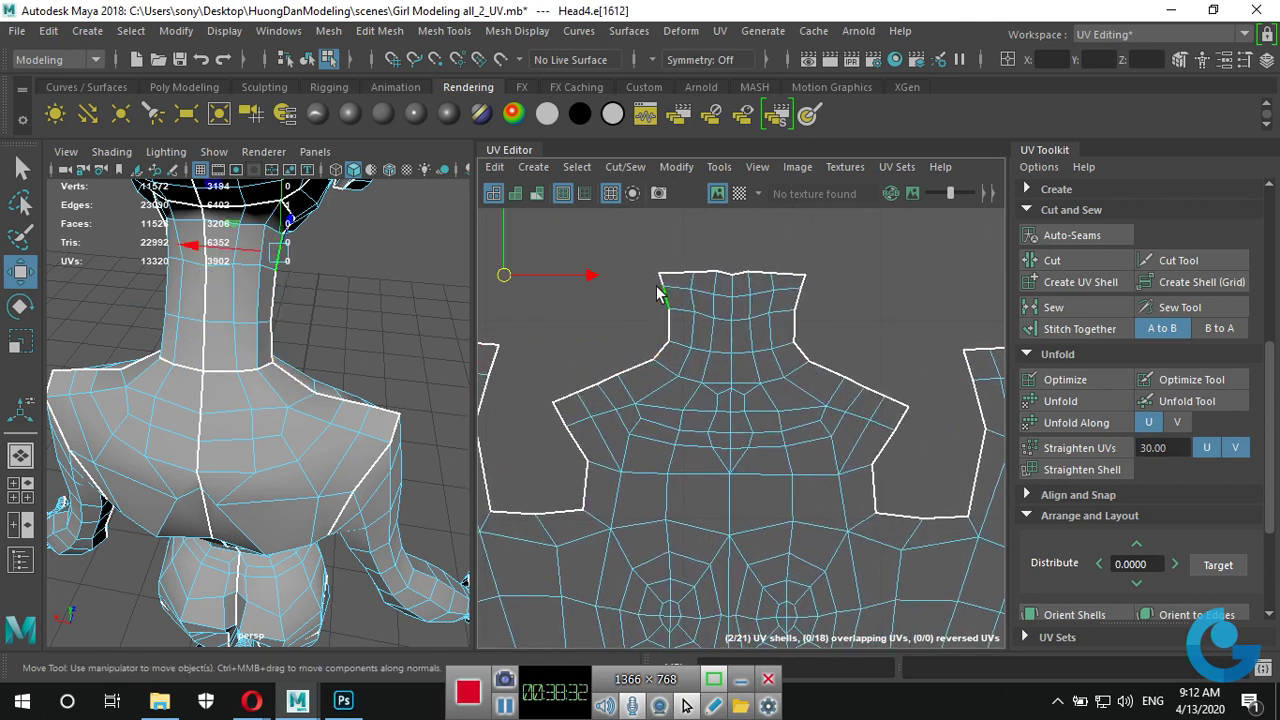
{"action": "mouse_move", "coordinate": [651, 282]}
{"action": "left_mouse_down"}
{"action": "mouse_move", "coordinate": [693, 322]}
{"action": "mouse_move", "coordinate": [691, 346]}
{"action": "left_mouse_up"}
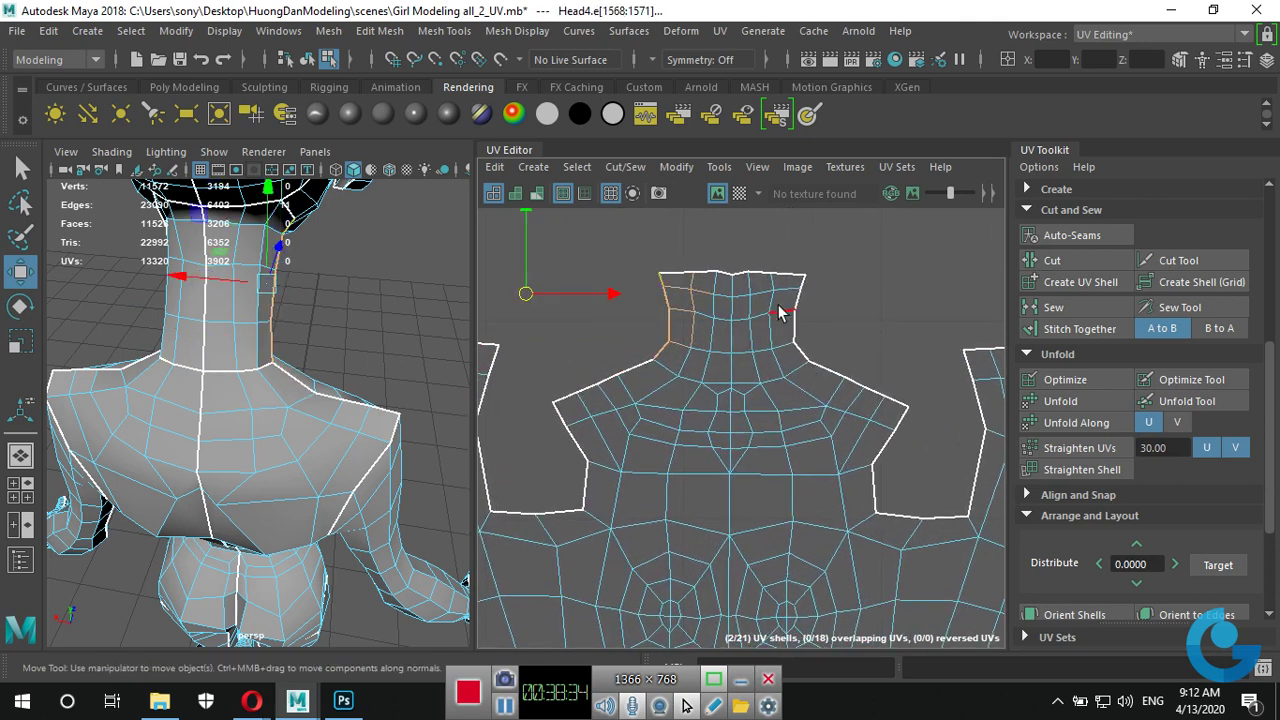
{"action": "mouse_move", "coordinate": [771, 284]}
{"action": "left_mouse_down"}
{"action": "mouse_move", "coordinate": [826, 325]}
{"action": "mouse_move", "coordinate": [828, 358]}
{"action": "left_mouse_up"}
{"action": "scroll", "coordinate": [830, 440], "scroll_direction": "down", "scroll_amount": 2}
{"action": "scroll", "coordinate": [830, 440], "scroll_direction": "down", "scroll_amount": 2}
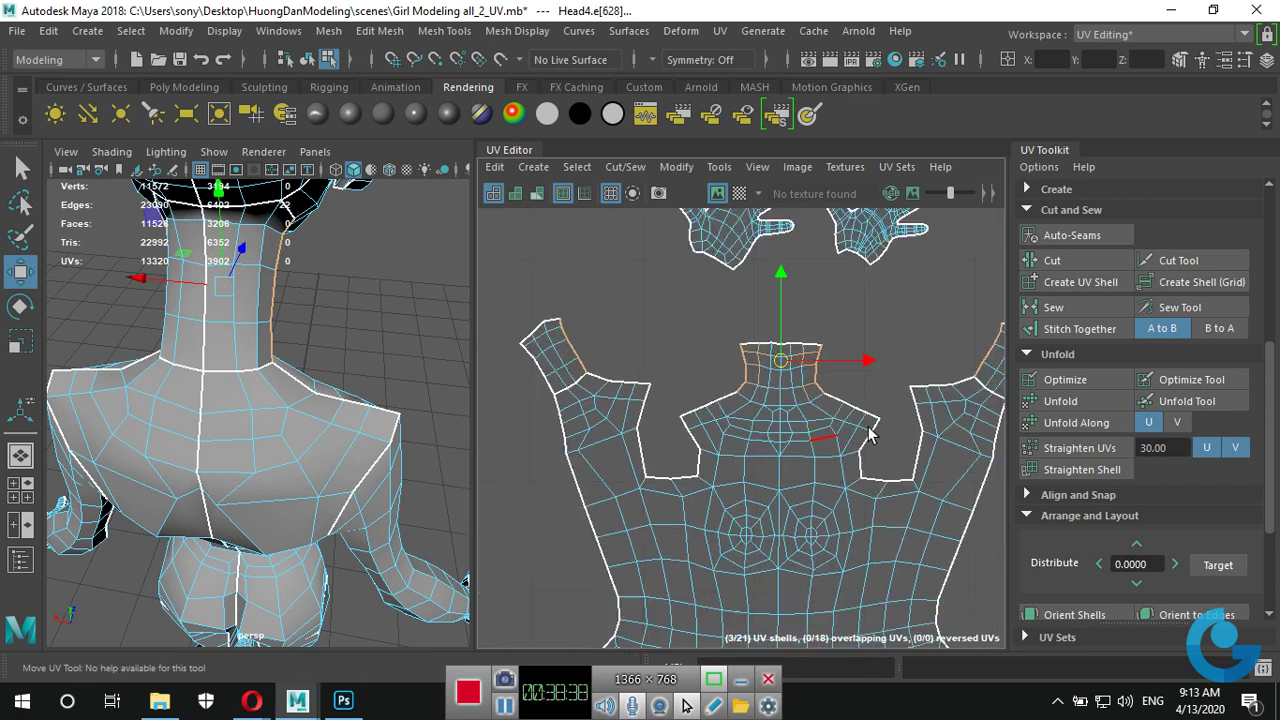
{"action": "scroll", "coordinate": [830, 440], "scroll_direction": "down", "scroll_amount": 2}
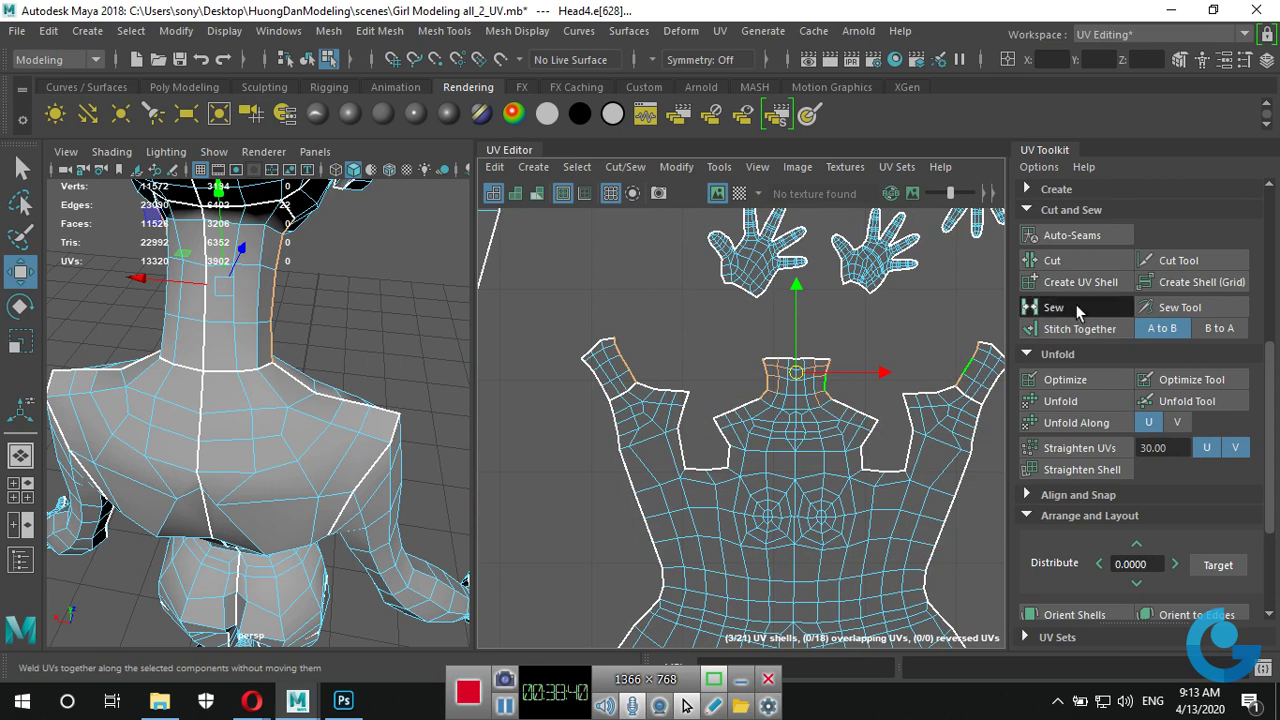
{"action": "left_click", "coordinate": [1036, 307]}
Select the whole combined torso shell in UV mode and unfold it.
{"action": "scroll", "coordinate": [912, 478], "scroll_direction": "down", "scroll_amount": 2}
{"action": "middle_click_drag", "start_coordinate": [912, 478], "coordinate": [837, 326], "text": "alt"}
{"action": "right_click_drag", "start_coordinate": [748, 400], "coordinate": [844, 402]}
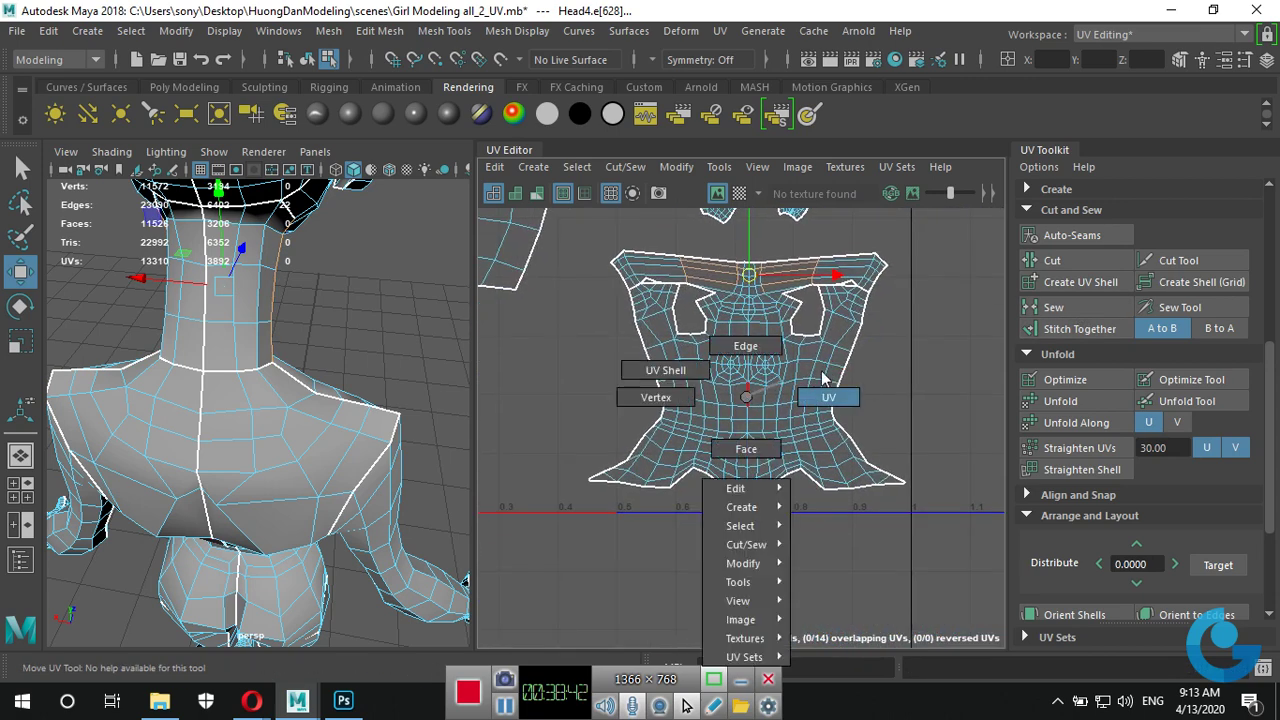
{"action": "double_click", "coordinate": [844, 400]}
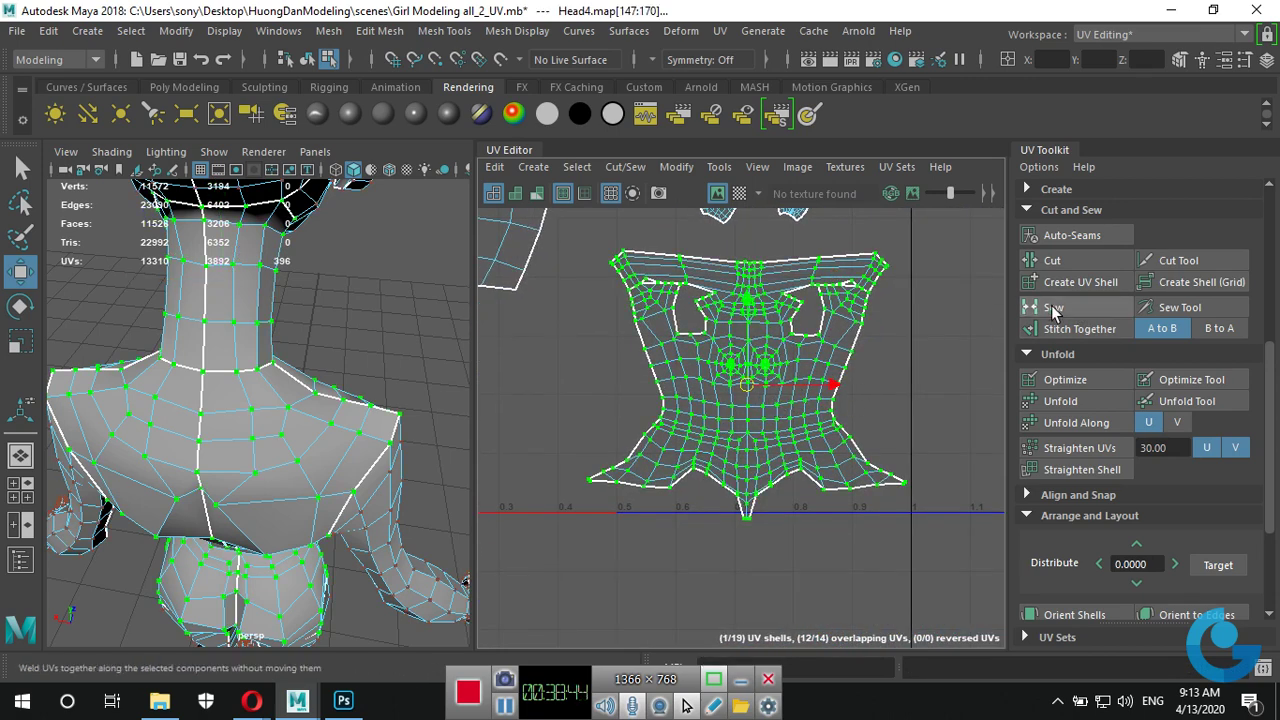
{"action": "left_click", "coordinate": [1052, 402]}
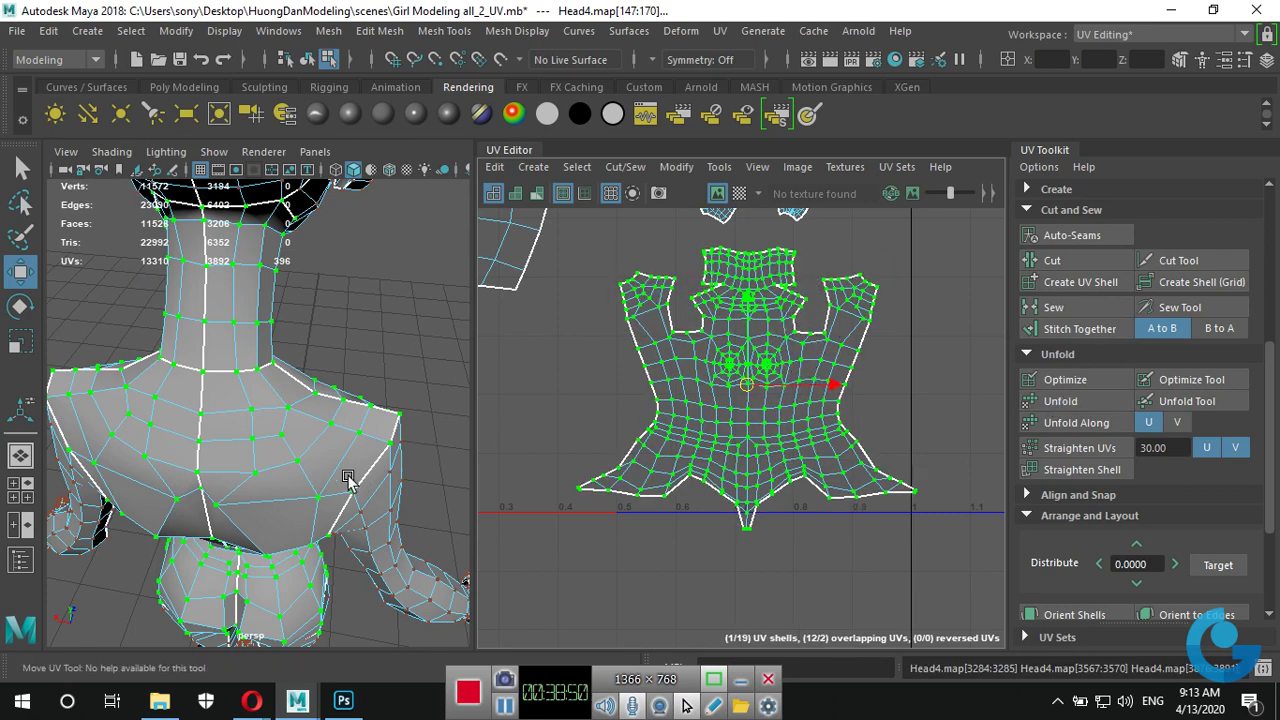
{"action": "scroll", "coordinate": [345, 465], "scroll_direction": "down", "scroll_amount": 2}
{"action": "left_click", "coordinate": [740, 193]}
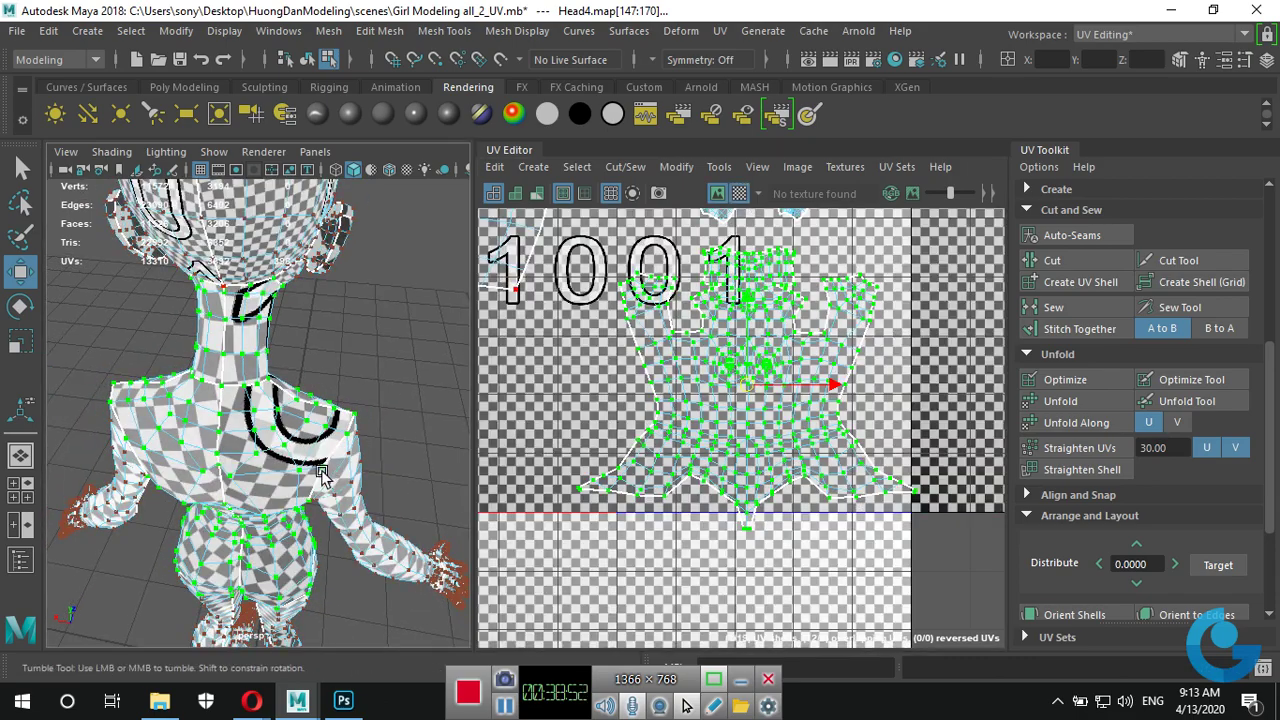
{"action": "mouse_move", "coordinate": [358, 435]}
{"action": "left_mouse_down", "text": "alt"}
{"action": "mouse_move", "coordinate": [108, 451]}
{"action": "mouse_move", "coordinate": [3, 422]}
{"action": "left_mouse_up", "text": "alt"}
{"action": "scroll", "coordinate": [297, 423], "scroll_direction": "up", "scroll_amount": 3}
{"action": "scroll", "coordinate": [286, 443], "scroll_direction": "up", "scroll_amount": 3}
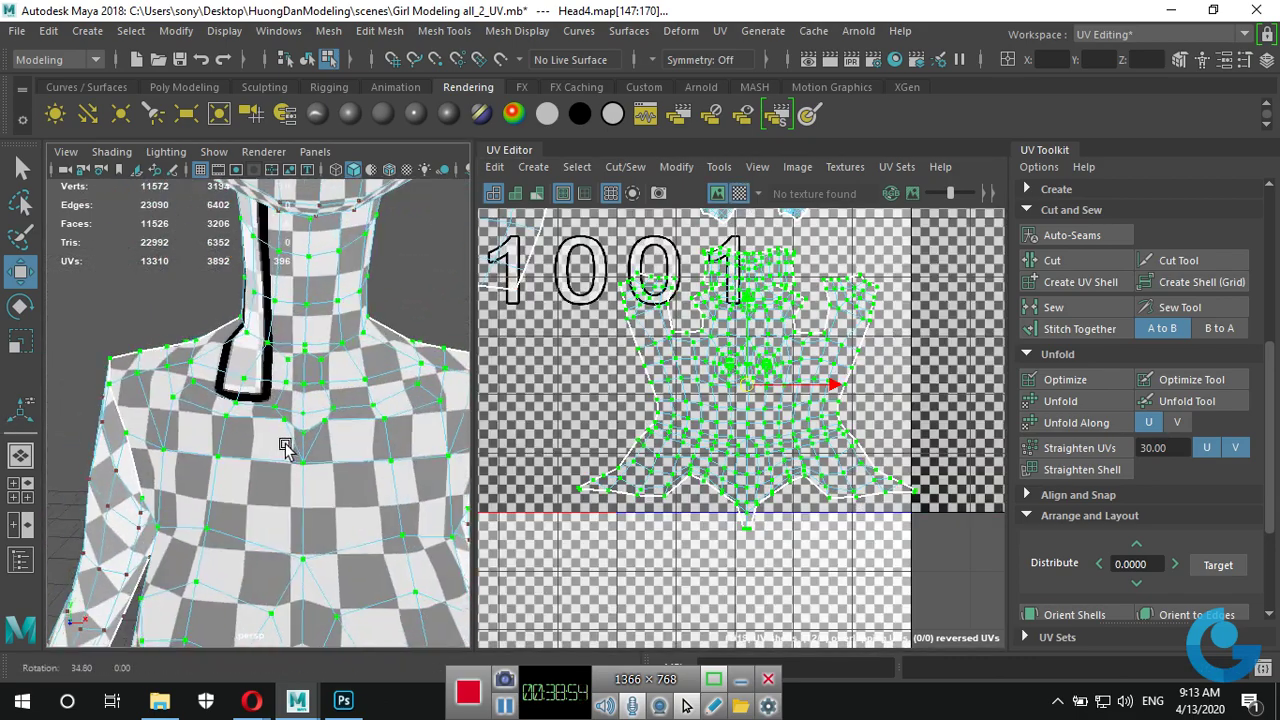
{"action": "scroll", "coordinate": [300, 400], "scroll_direction": "up", "scroll_amount": 2}
{"action": "scroll", "coordinate": [340, 370], "scroll_direction": "down", "scroll_amount": 2}
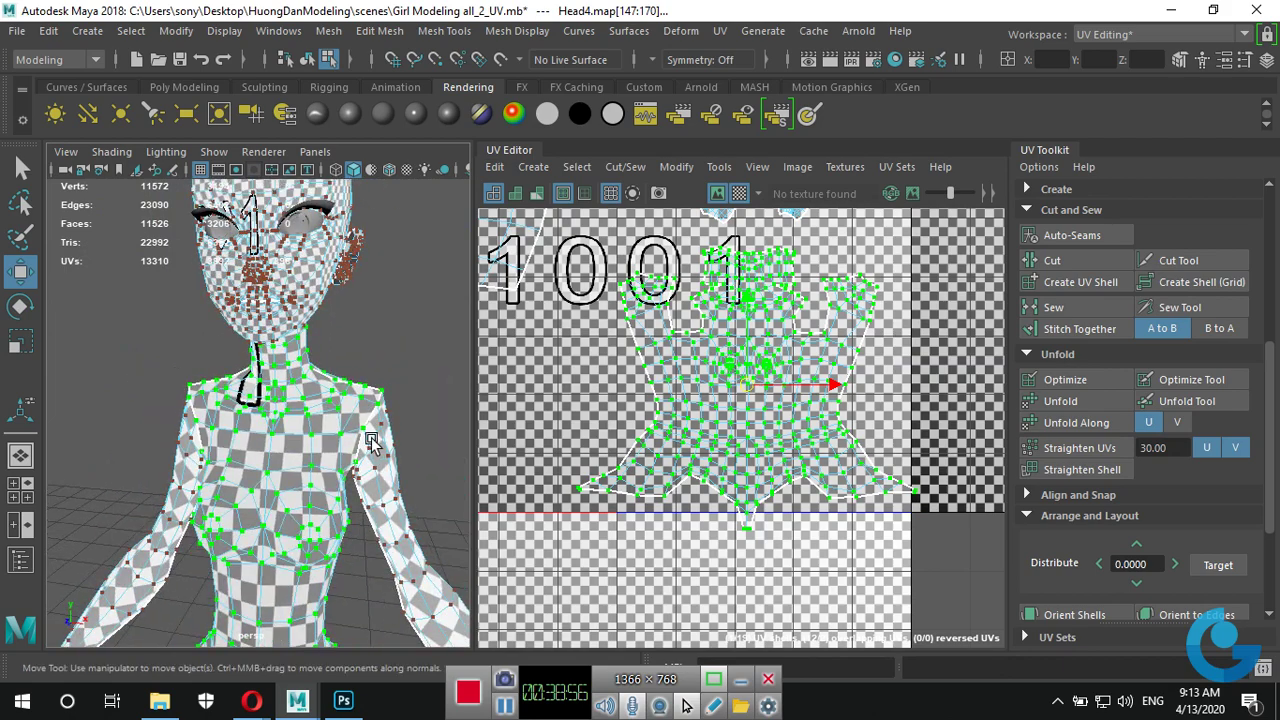
{"action": "left_click_drag", "start_coordinate": [340, 370], "coordinate": [225, 428], "text": "alt"}
{"action": "left_click_drag", "start_coordinate": [347, 404], "coordinate": [190, 392], "text": "alt"}
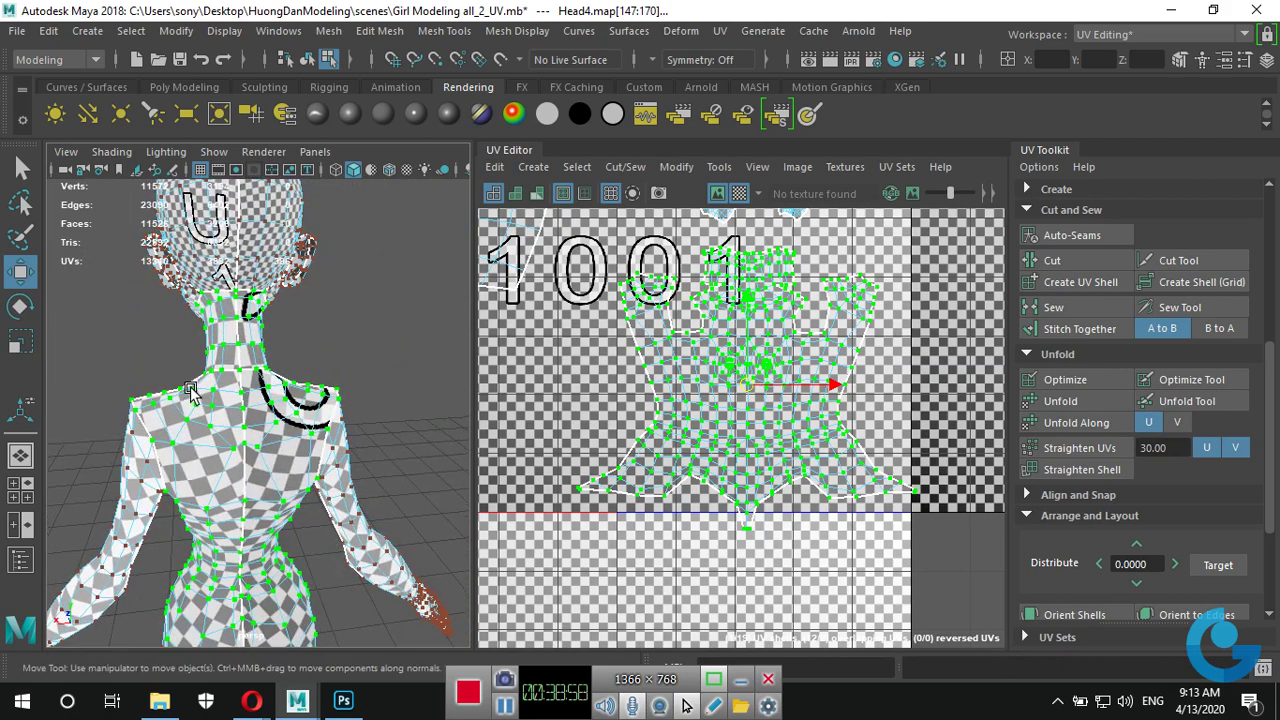
{"action": "mouse_move", "coordinate": [233, 433]}
{"action": "left_mouse_down", "text": "alt"}
{"action": "mouse_move", "coordinate": [321, 465]}
{"action": "mouse_move", "coordinate": [327, 487]}
{"action": "mouse_move", "coordinate": [266, 497]}
{"action": "mouse_move", "coordinate": [371, 457]}
{"action": "mouse_move", "coordinate": [336, 446]}
{"action": "left_mouse_up", "text": "alt"}
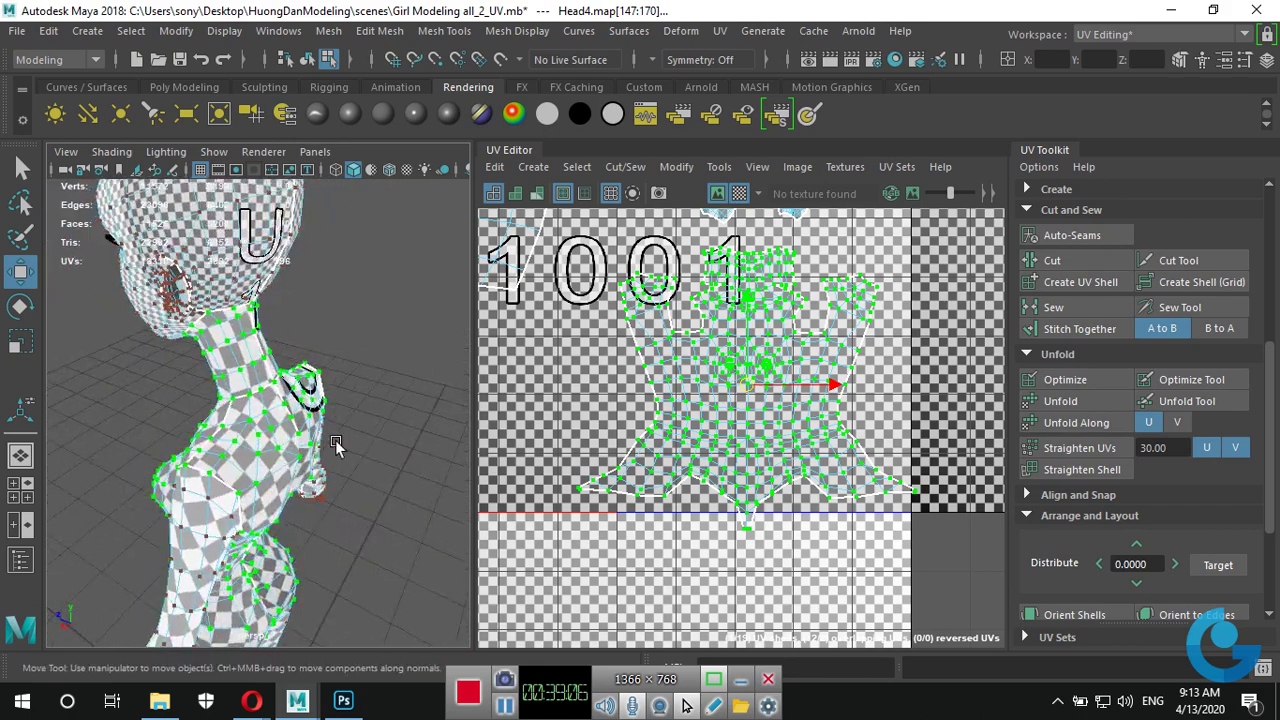
{"action": "right_click", "coordinate": [590, 381]}
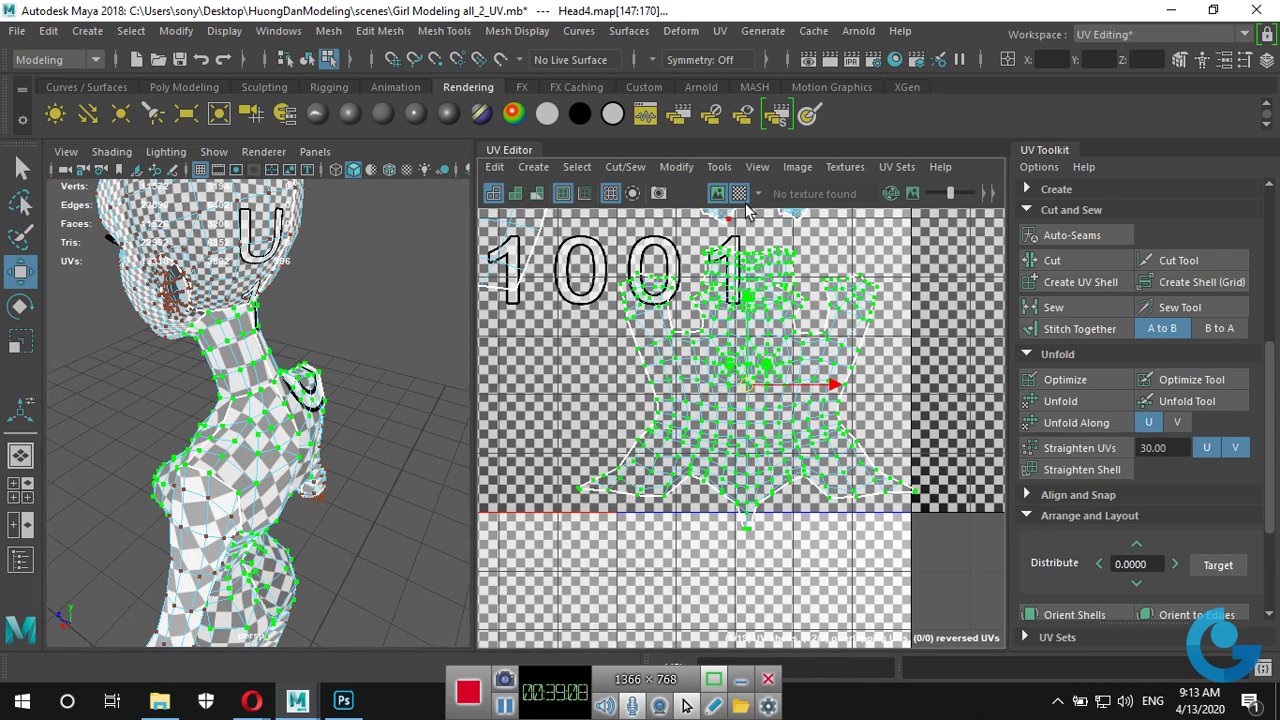
{"action": "left_click", "coordinate": [718, 195]}
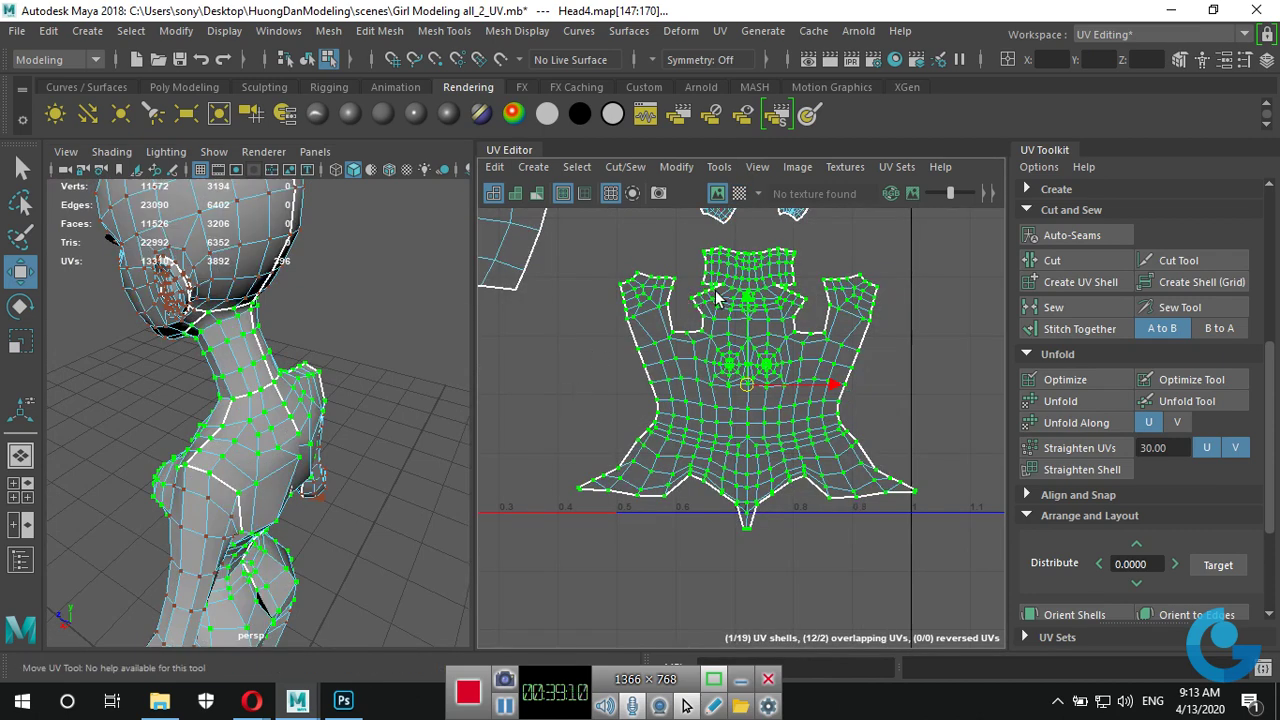
Zoom out, switch to UV mode and marquee-select all 19 shells, bringing Arrange and Layout into view.
{"action": "right_click_drag", "start_coordinate": [716, 297], "coordinate": [720, 250]}
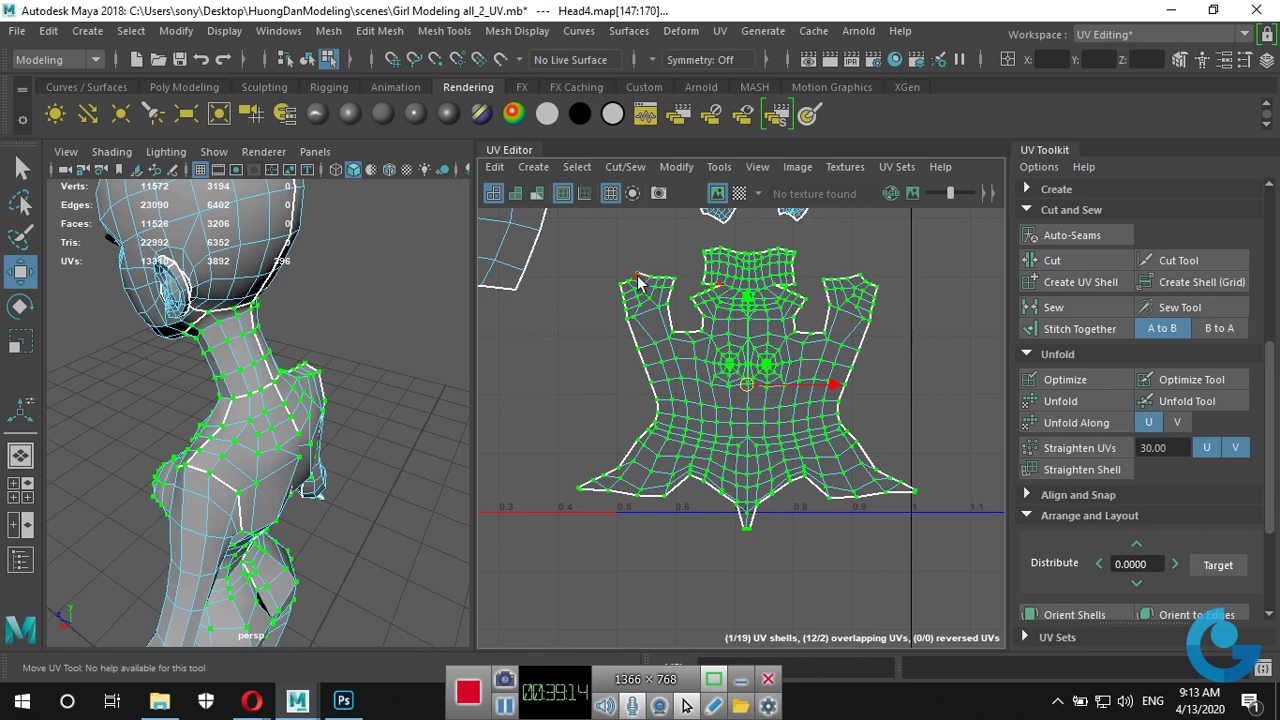
{"action": "scroll", "coordinate": [690, 318], "scroll_direction": "down", "scroll_amount": 2}
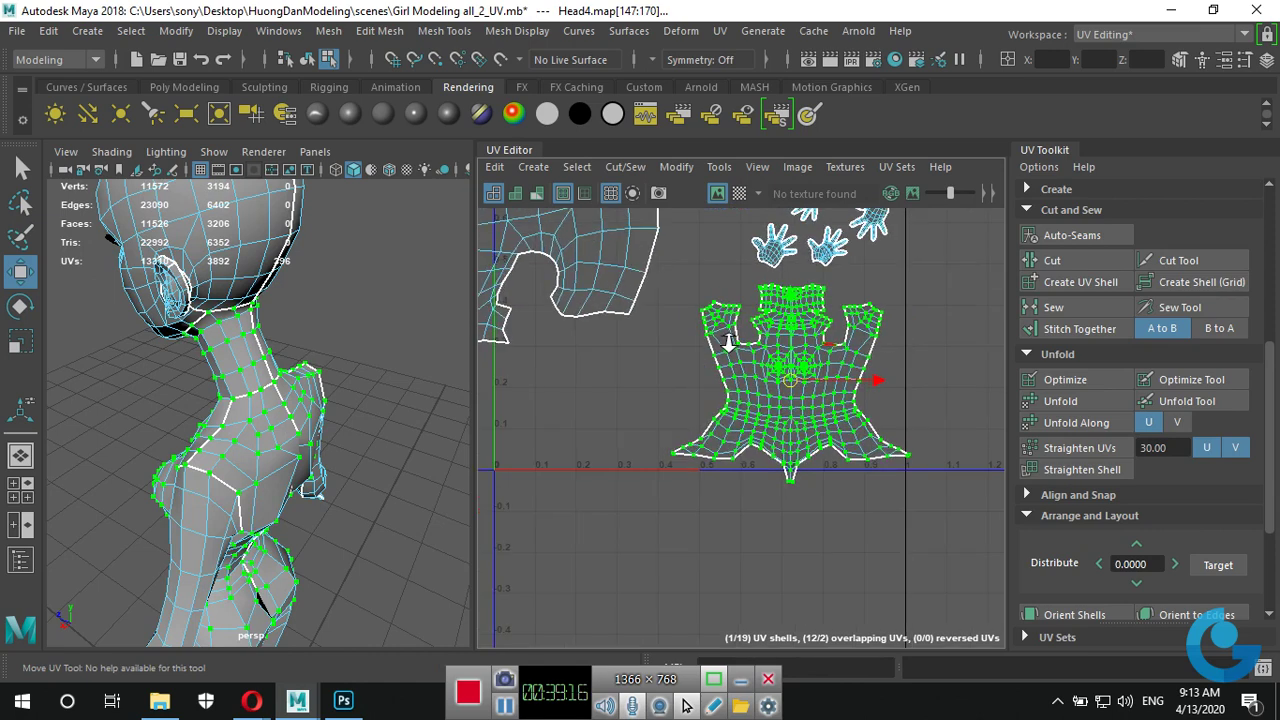
{"action": "scroll", "coordinate": [795, 429], "scroll_direction": "down", "scroll_amount": 1}
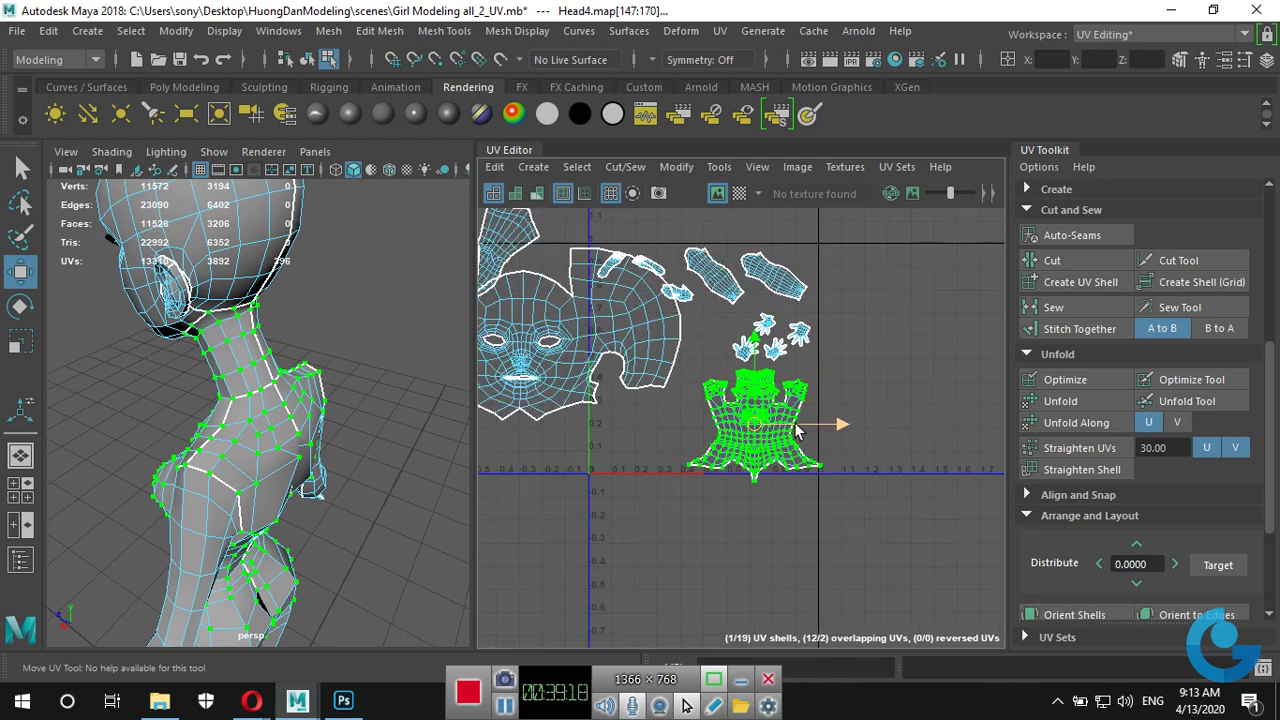
{"action": "scroll", "coordinate": [785, 431], "scroll_direction": "down", "scroll_amount": 1}
{"action": "scroll", "coordinate": [765, 435], "scroll_direction": "down", "scroll_amount": 1}
{"action": "scroll", "coordinate": [750, 438], "scroll_direction": "down", "scroll_amount": 1}
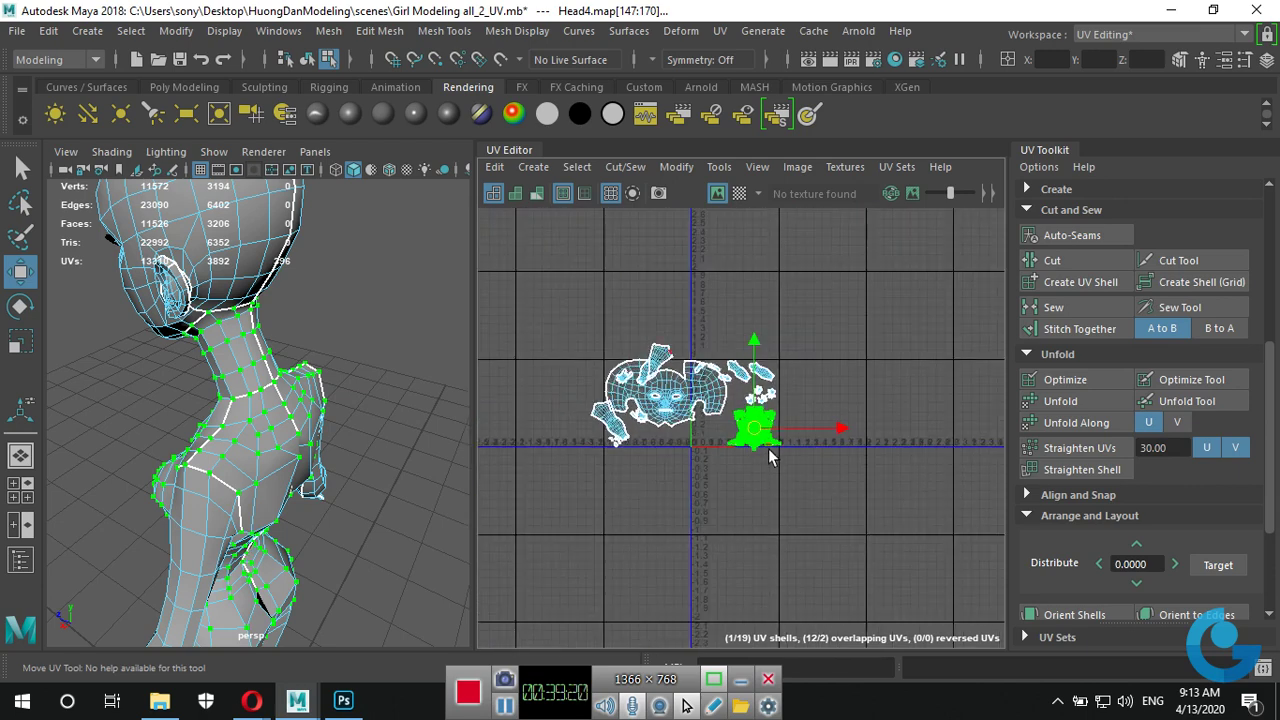
{"action": "right_click_drag", "start_coordinate": [765, 445], "coordinate": [850, 437]}
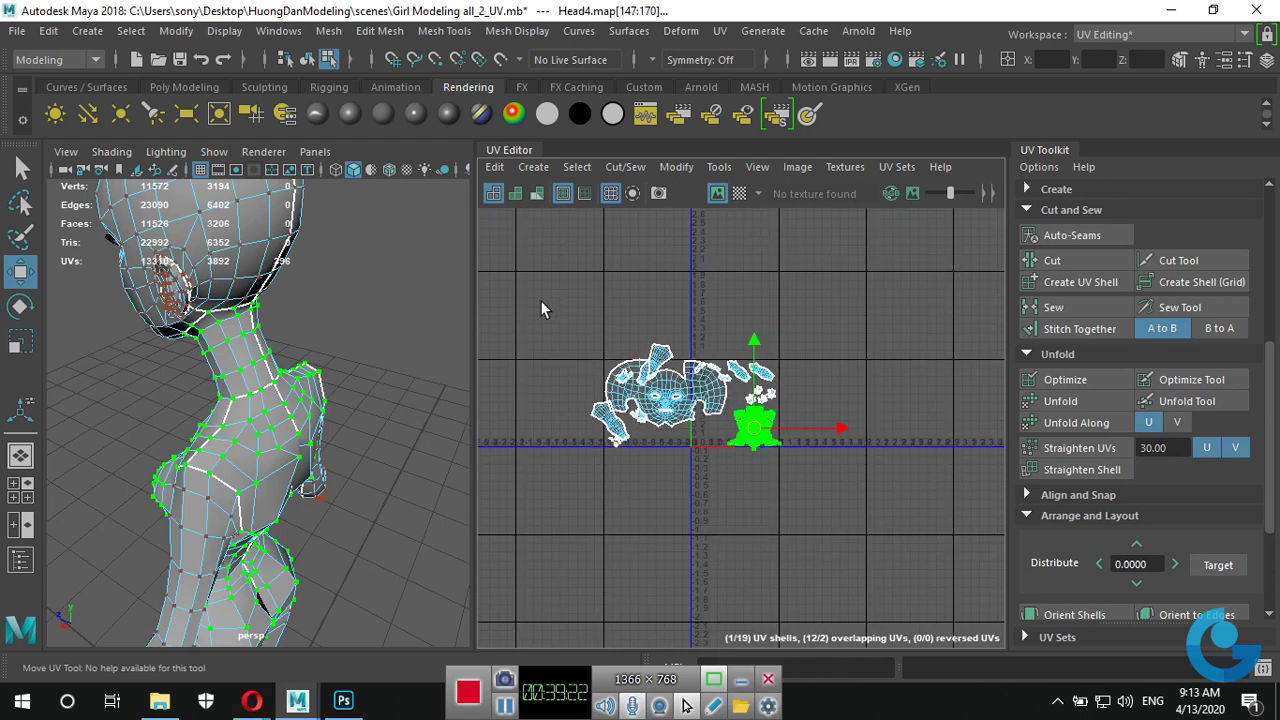
{"action": "left_click_drag", "start_coordinate": [540, 308], "coordinate": [950, 541]}
{"action": "scroll", "coordinate": [639, 479], "scroll_direction": "up", "scroll_amount": 2}
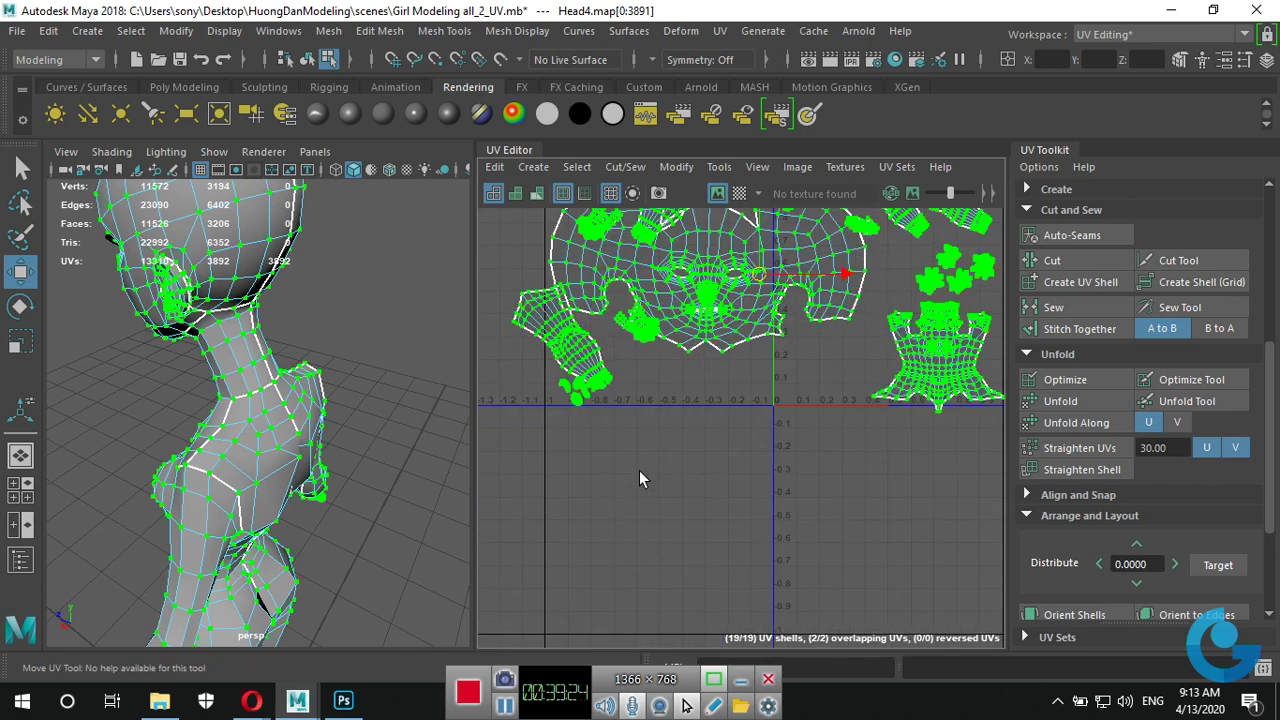
{"action": "scroll", "coordinate": [600, 440], "scroll_direction": "up", "scroll_amount": 2}
{"action": "scroll", "coordinate": [590, 405], "scroll_direction": "up", "scroll_amount": 3}
{"action": "scroll", "coordinate": [660, 340], "scroll_direction": "up", "scroll_amount": 2}
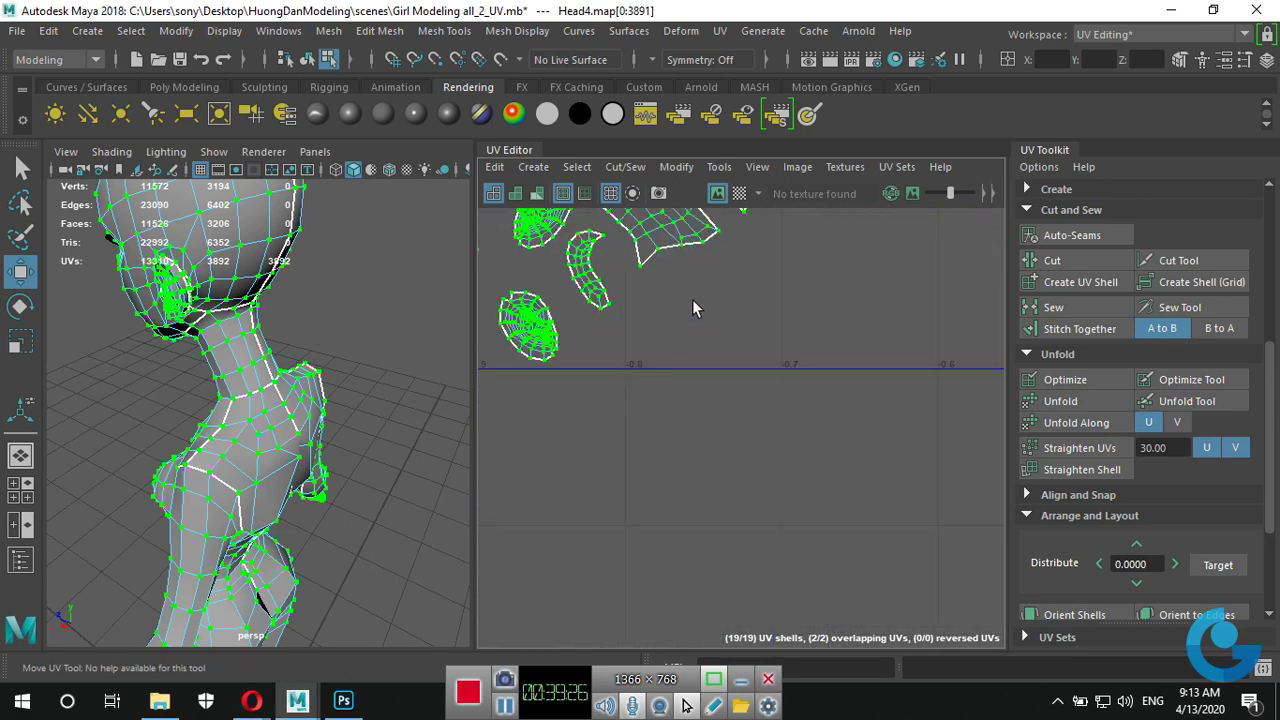
{"action": "scroll", "coordinate": [1130, 450], "scroll_direction": "down", "scroll_amount": 5}
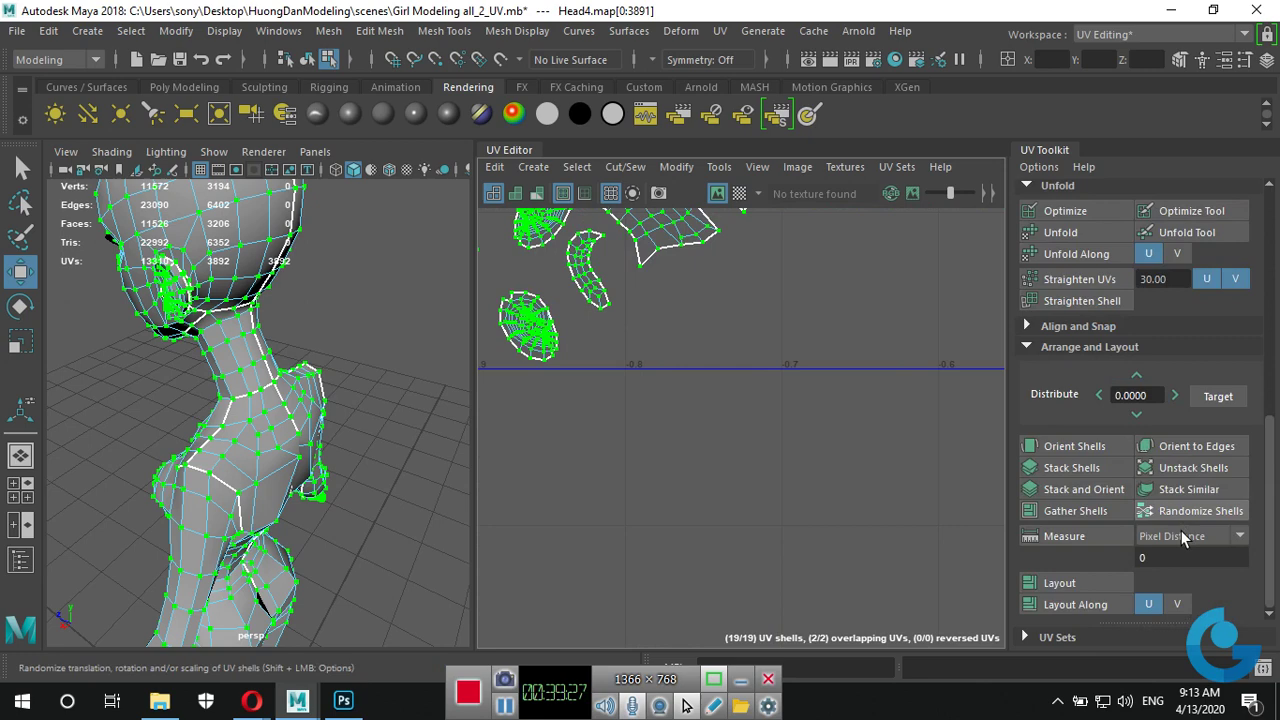
Lay out all UV shells inside the 0–1 space and frame the result.
{"action": "left_click", "coordinate": [1089, 584]}
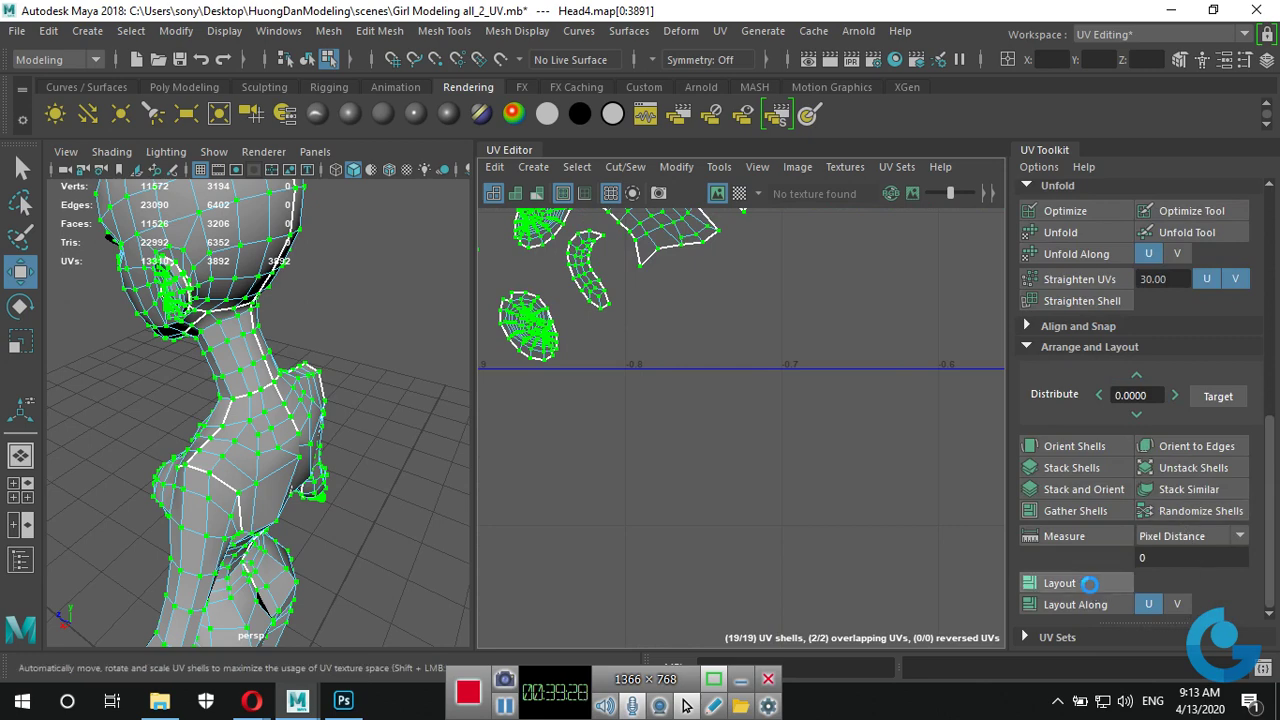
{"action": "left_click", "coordinate": [765, 440]}
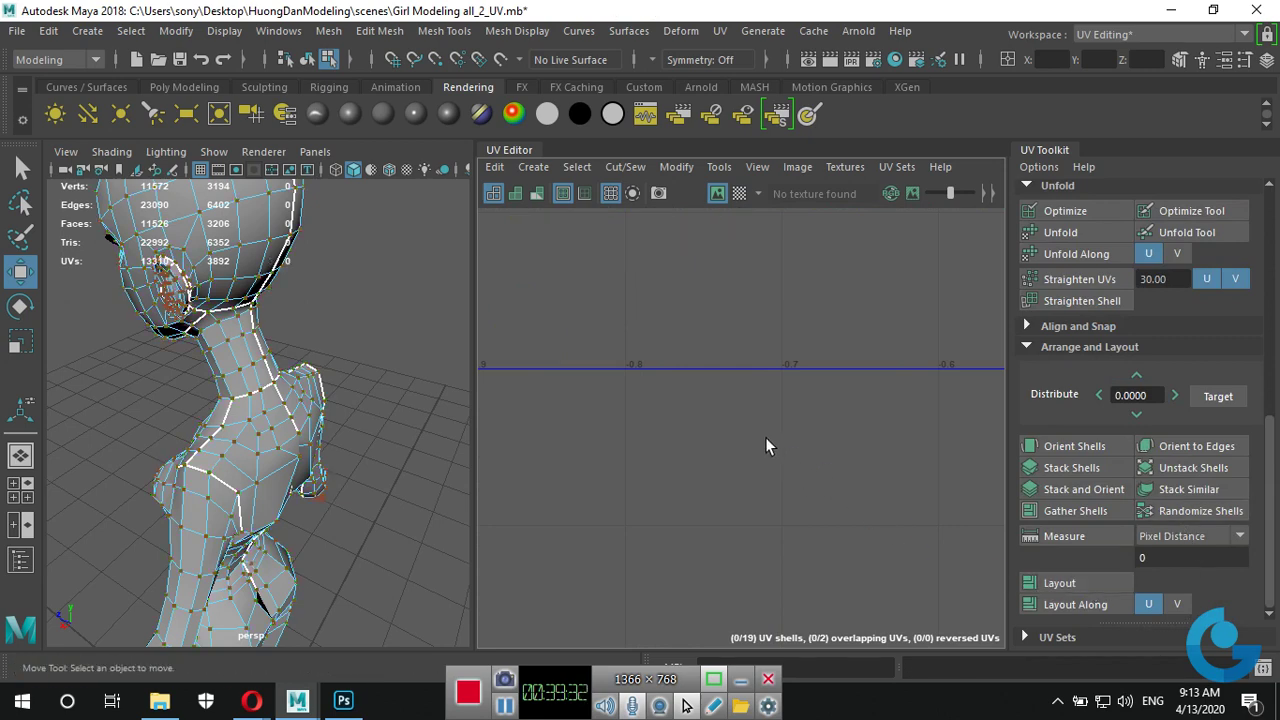
{"action": "key", "text": "f"}
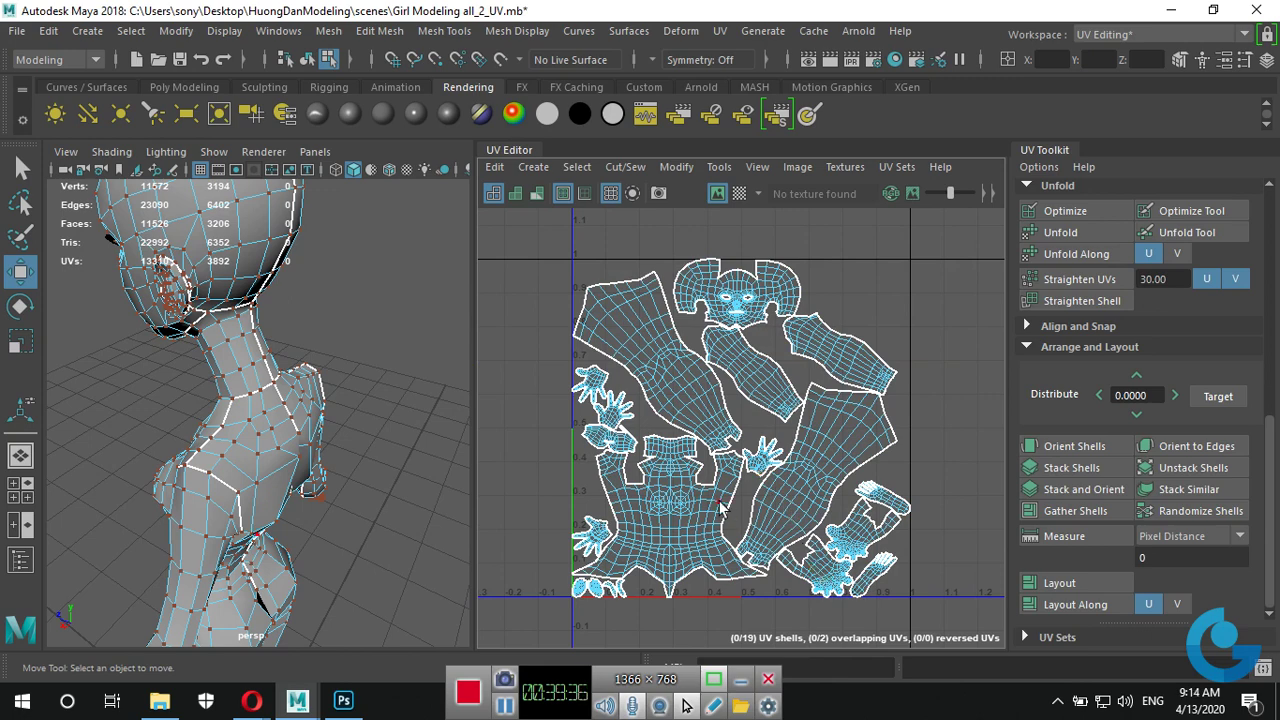
Select one hand shell and move it out to the left of the 0–1 square.
{"action": "scroll", "coordinate": [762, 442], "scroll_direction": "up", "scroll_amount": 2}
{"action": "middle_click_drag", "start_coordinate": [872, 570], "coordinate": [927, 450], "text": "alt"}
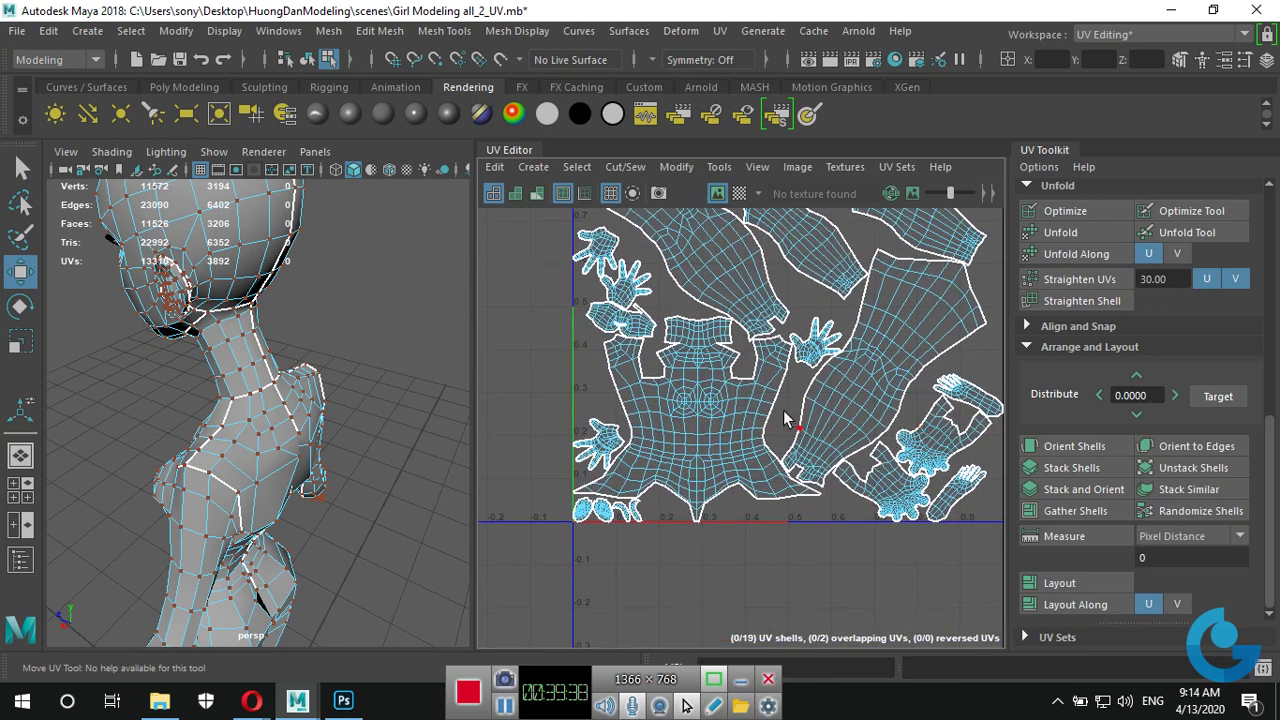
{"action": "scroll", "coordinate": [790, 372], "scroll_direction": "down", "scroll_amount": 2}
{"action": "mouse_move", "coordinate": [800, 360]}
{"action": "middle_mouse_down", "text": "alt"}
{"action": "mouse_move", "coordinate": [780, 533]}
{"action": "mouse_move", "coordinate": [752, 455]}
{"action": "middle_mouse_up", "text": "alt"}
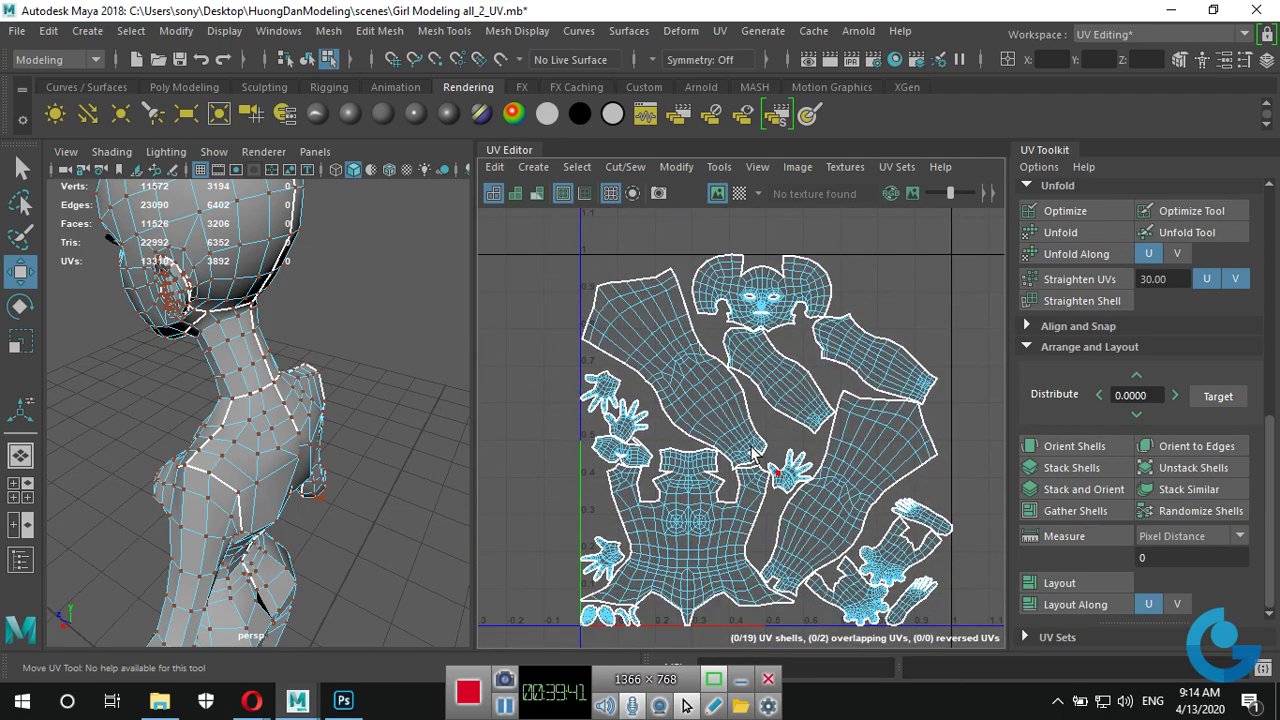
{"action": "left_click", "coordinate": [632, 462]}
{"action": "left_click_drag", "start_coordinate": [622, 455], "coordinate": [533, 457]}
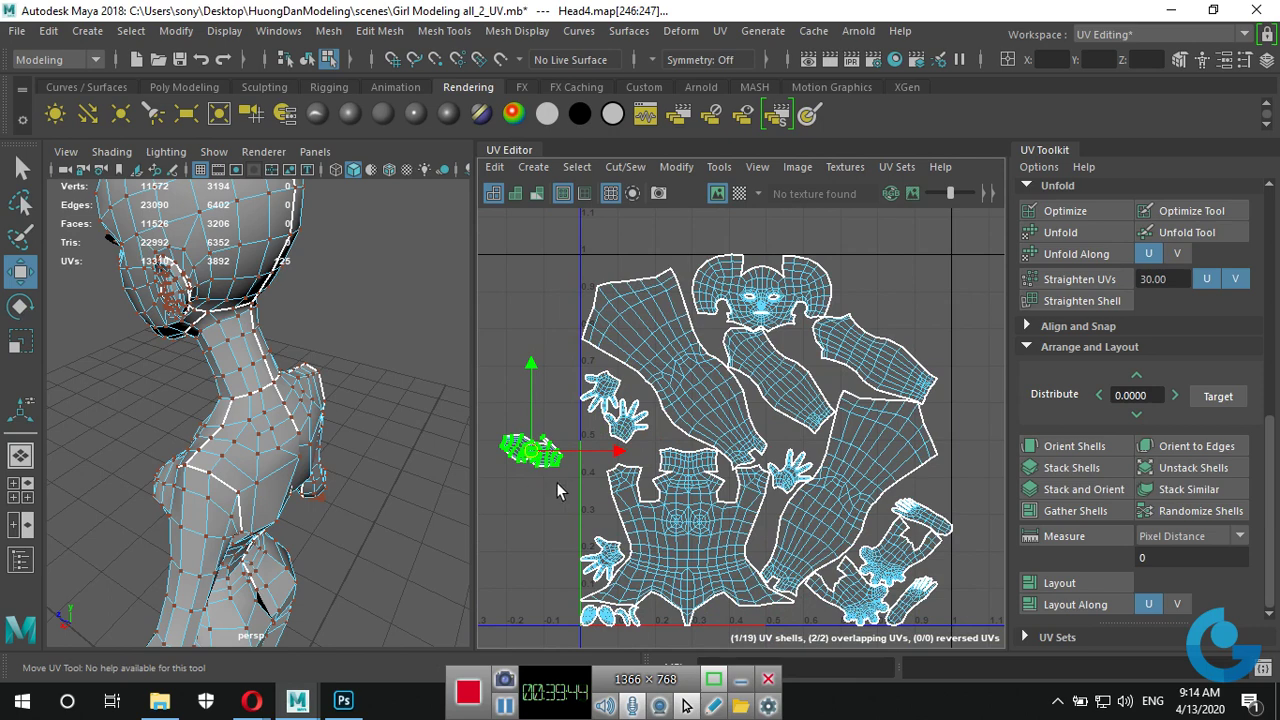
Select the two open edges at the head shell's inner gap and sew them together.
{"action": "middle_click_drag", "start_coordinate": [557, 490], "coordinate": [619, 482], "text": "alt"}
{"action": "scroll", "coordinate": [745, 452], "scroll_direction": "up", "scroll_amount": 3}
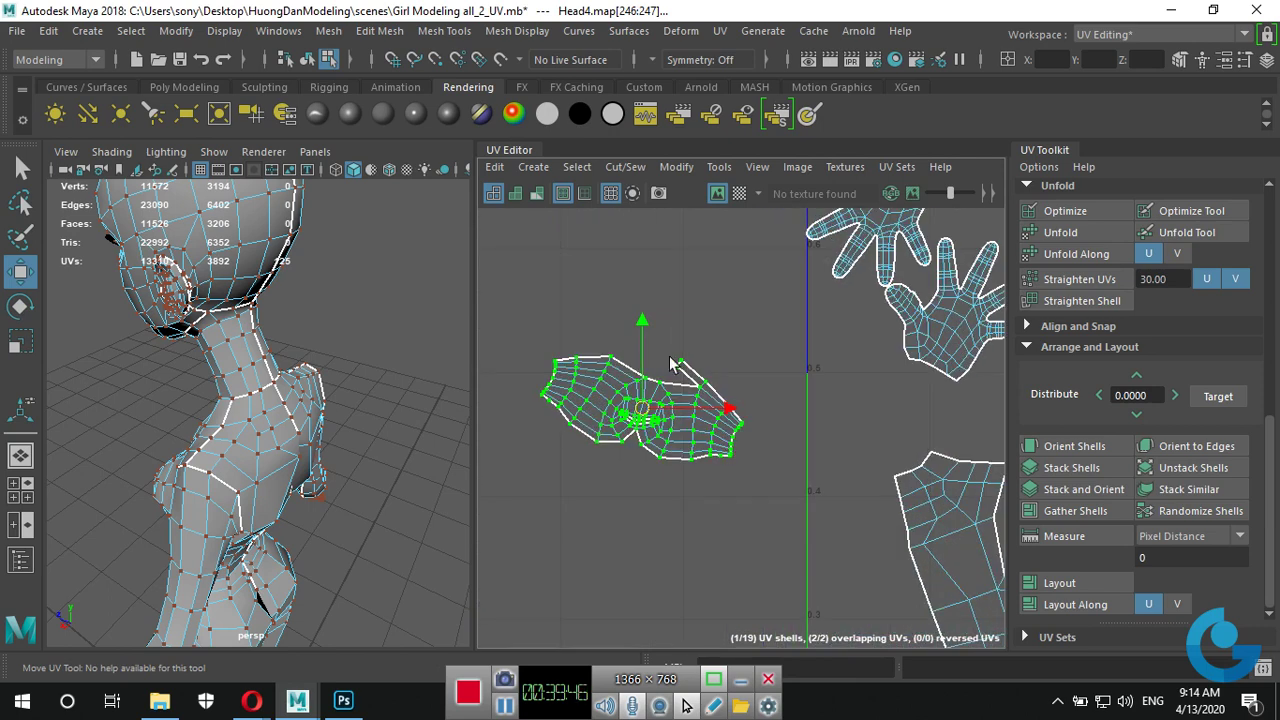
{"action": "right_click_drag", "start_coordinate": [670, 358], "coordinate": [676, 302]}
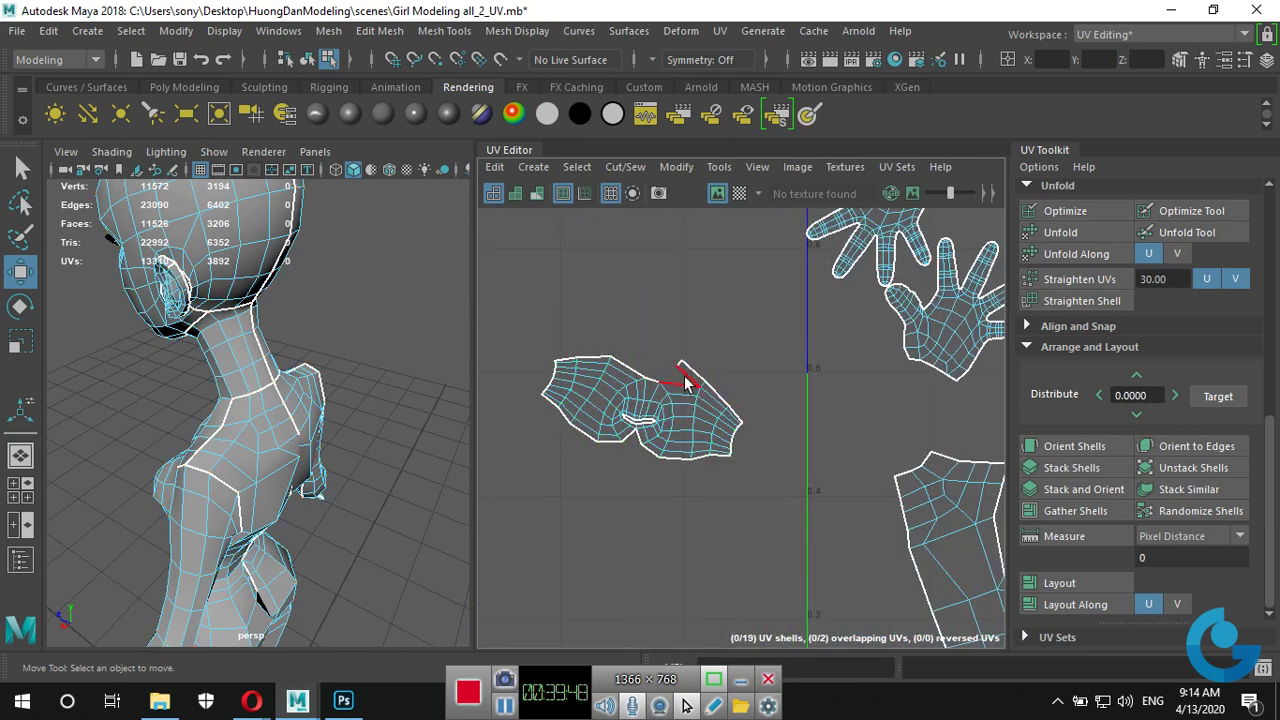
{"action": "left_click", "coordinate": [685, 381]}
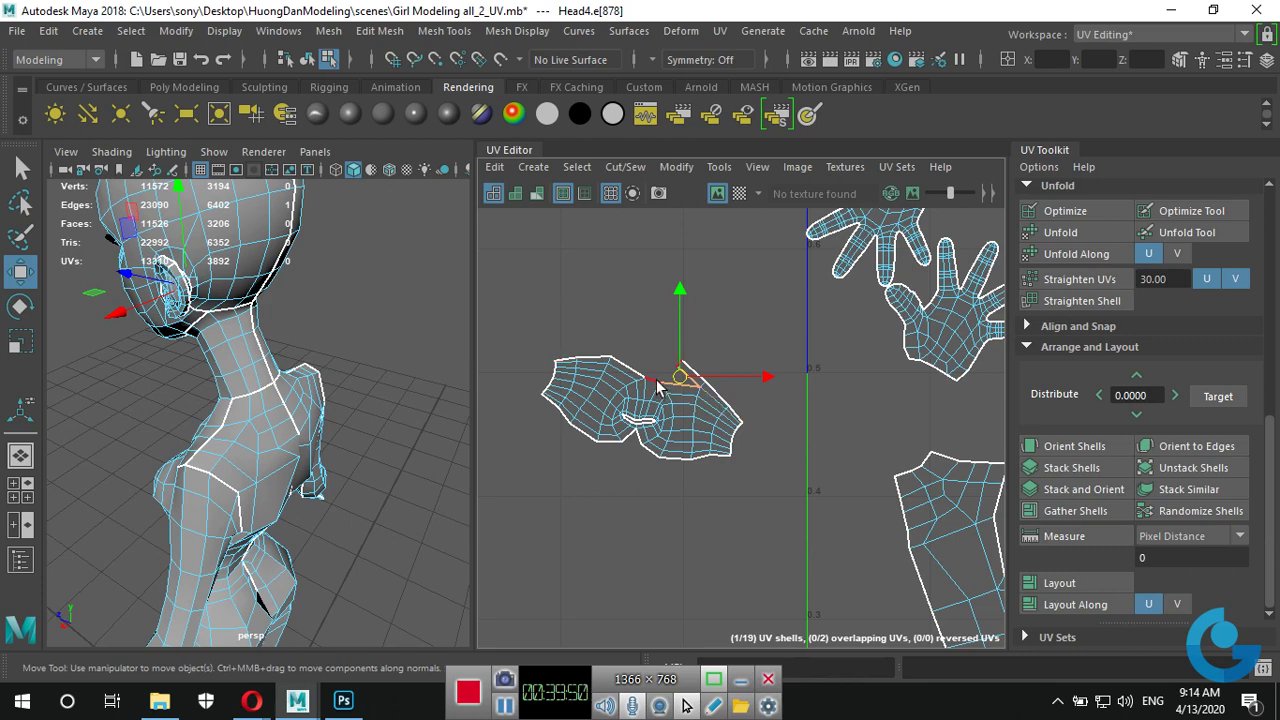
{"action": "left_click", "coordinate": [657, 388], "text": "shift"}
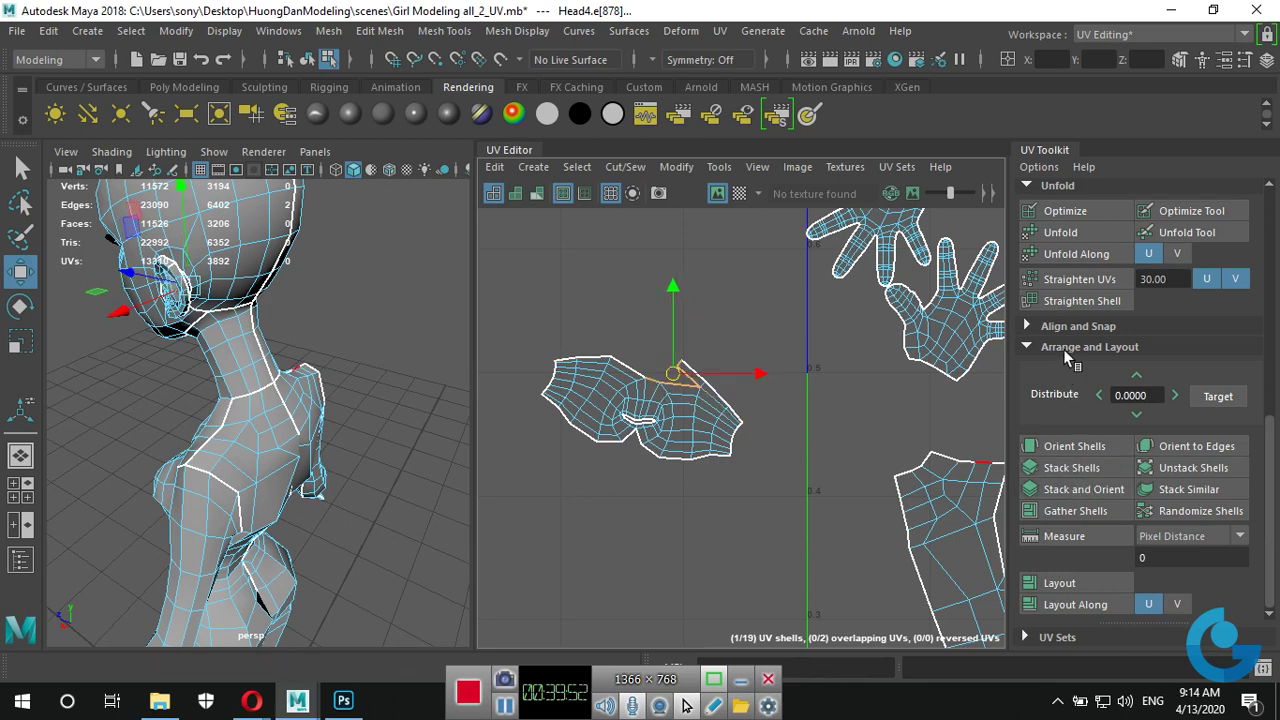
{"action": "scroll", "coordinate": [1065, 300], "scroll_direction": "up", "scroll_amount": 3}
{"action": "left_click", "coordinate": [1063, 302]}
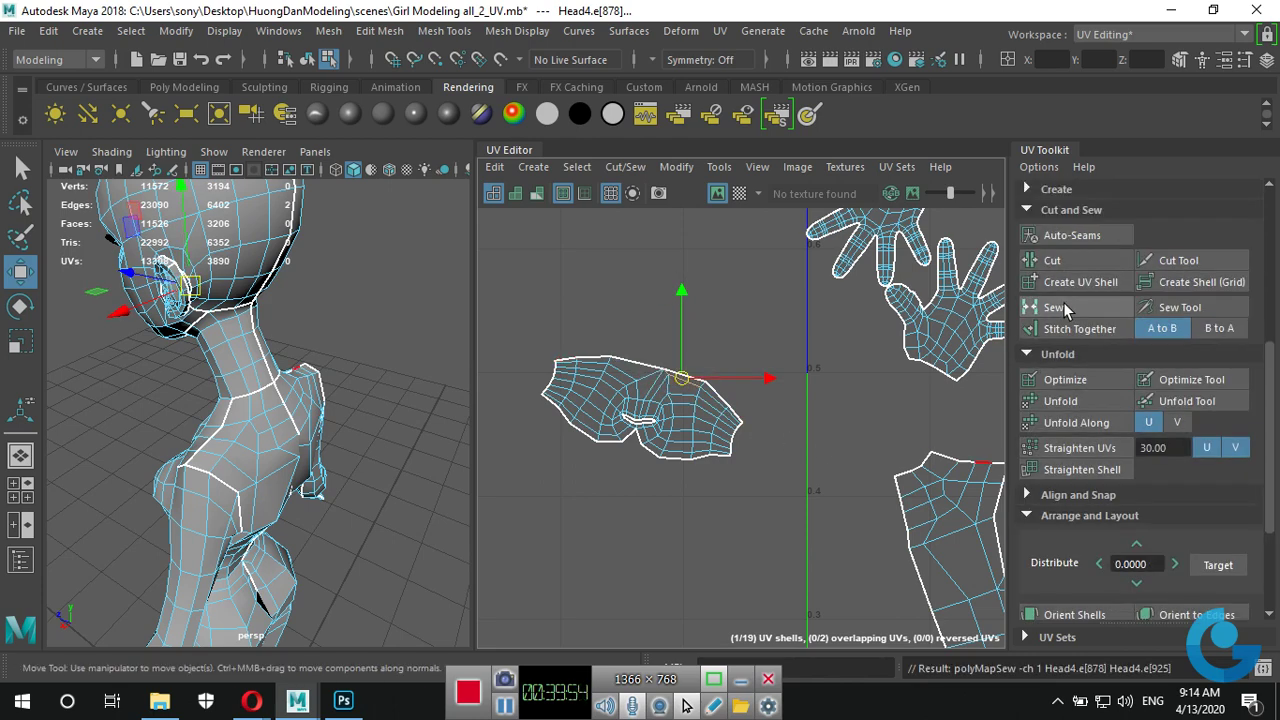
Marquee-select the head shell's UVs and unfold it into a relaxed shape.
{"action": "right_click_drag", "start_coordinate": [706, 440], "coordinate": [786, 440]}
{"action": "mouse_move", "coordinate": [509, 309]}
{"action": "left_mouse_down"}
{"action": "mouse_move", "coordinate": [563, 366]}
{"action": "mouse_move", "coordinate": [800, 501]}
{"action": "left_mouse_up"}
{"action": "left_click", "coordinate": [1079, 400]}
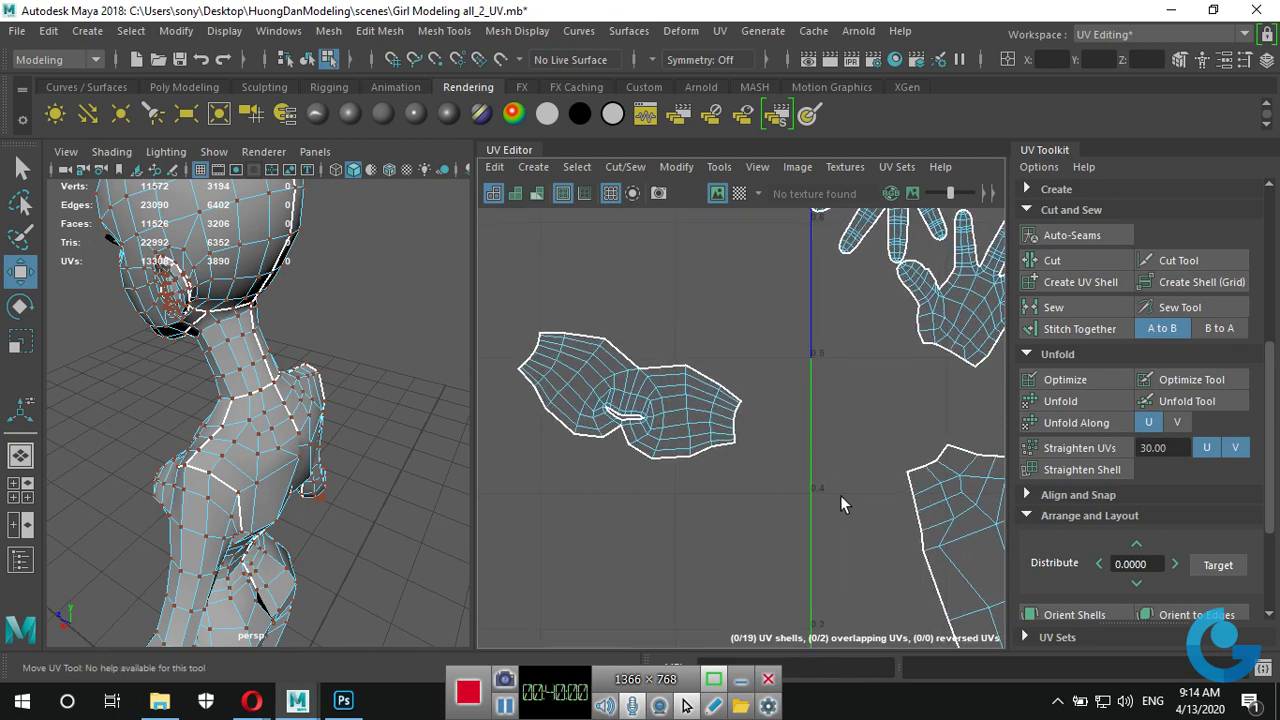
{"action": "scroll", "coordinate": [740, 480], "scroll_direction": "up", "scroll_amount": 2}
{"action": "scroll", "coordinate": [740, 480], "scroll_direction": "down", "scroll_amount": 1}
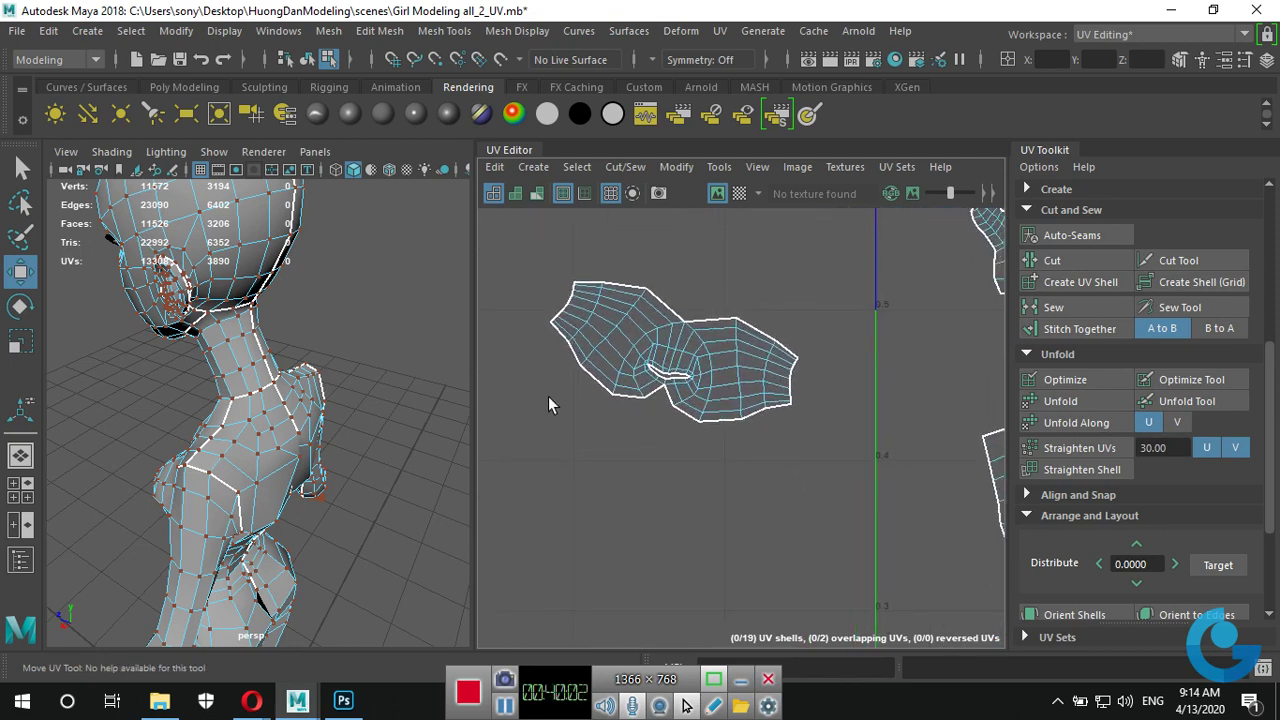
{"action": "scroll", "coordinate": [622, 393], "scroll_direction": "up", "scroll_amount": 3}
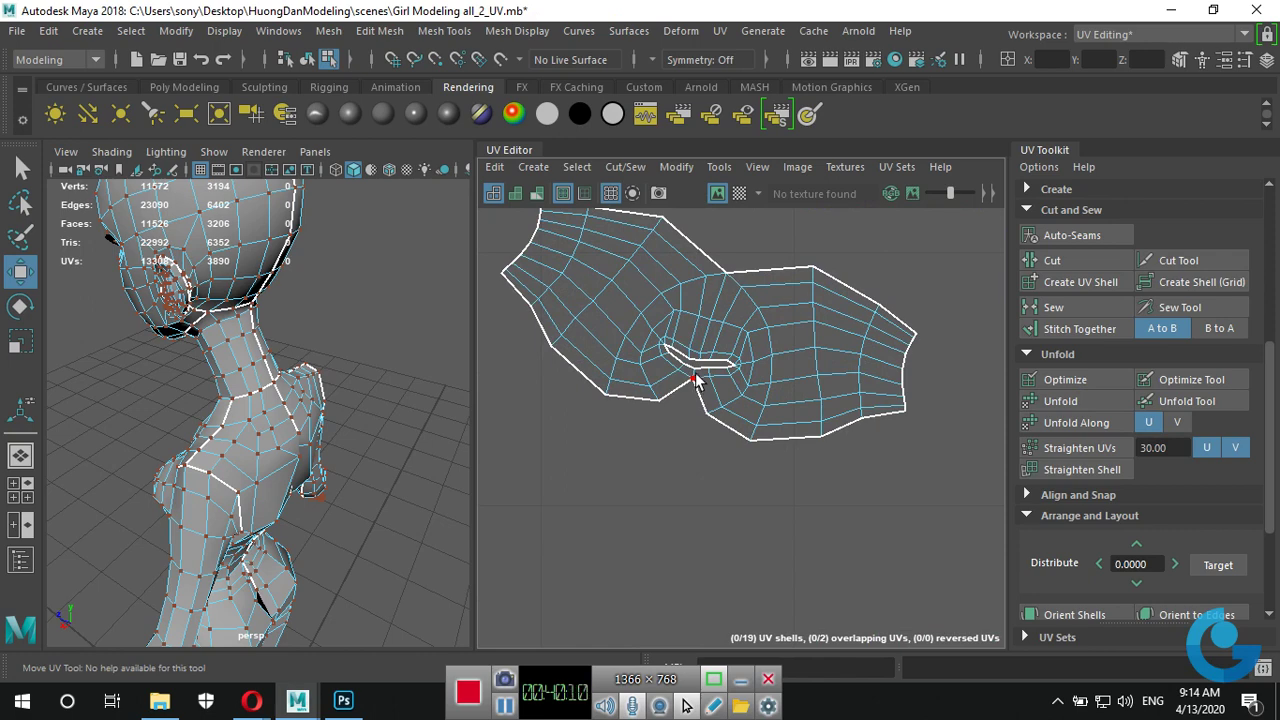
{"action": "middle_click_drag", "start_coordinate": [350, 390], "coordinate": [380, 444], "text": "alt"}
With X-Ray on, select the edge along the mouth and cut the UVs there.
{"action": "right_click_drag", "start_coordinate": [714, 402], "coordinate": [708, 354]}
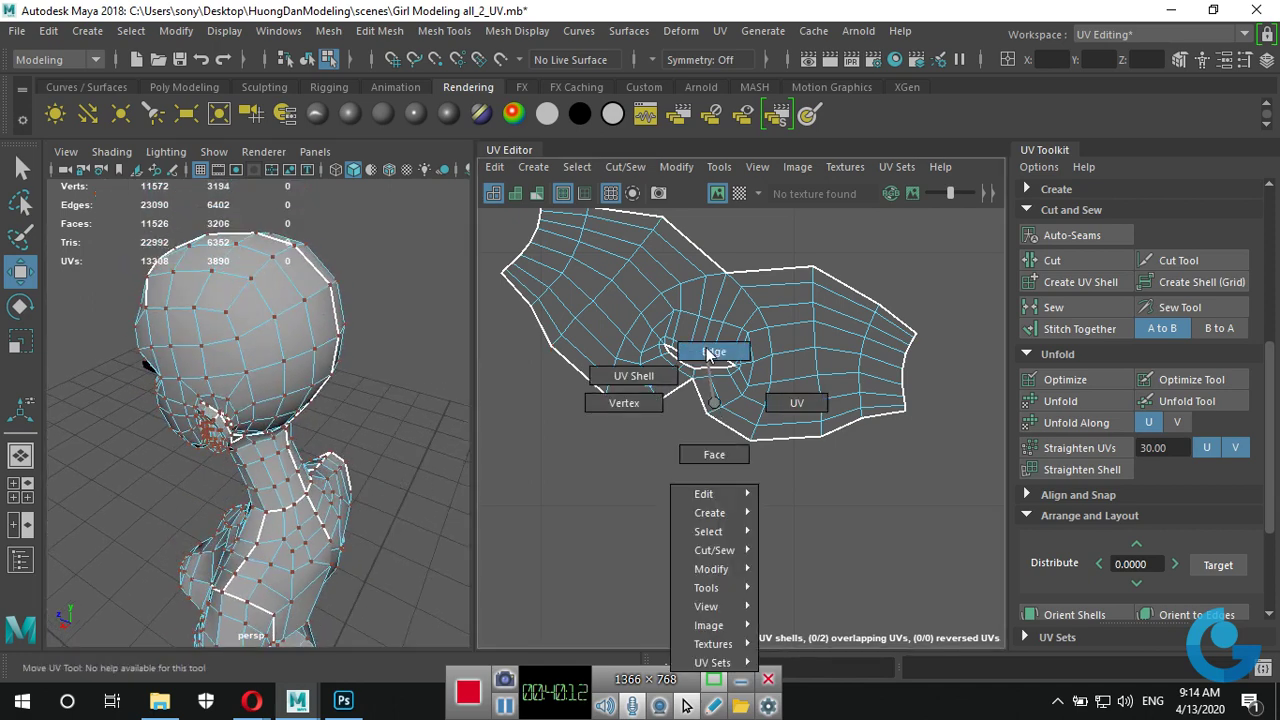
{"action": "left_click", "coordinate": [680, 390]}
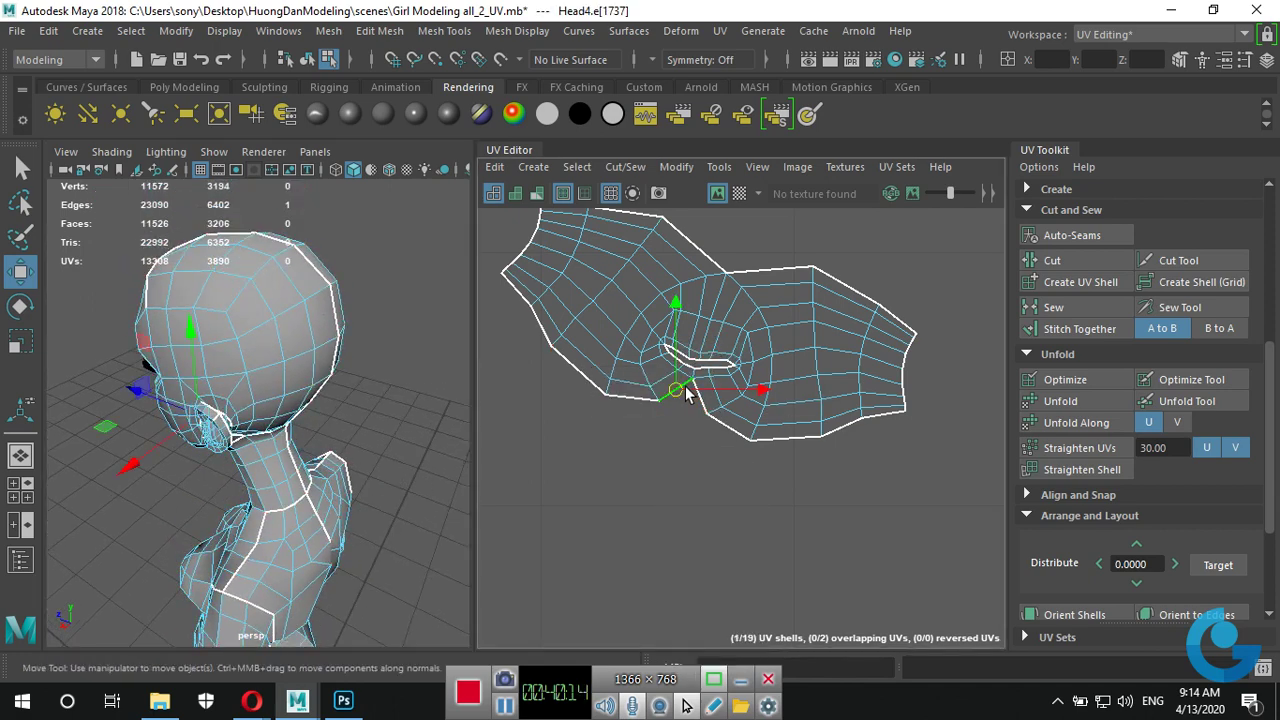
{"action": "left_click_drag", "start_coordinate": [473, 215], "coordinate": [728, 205]}
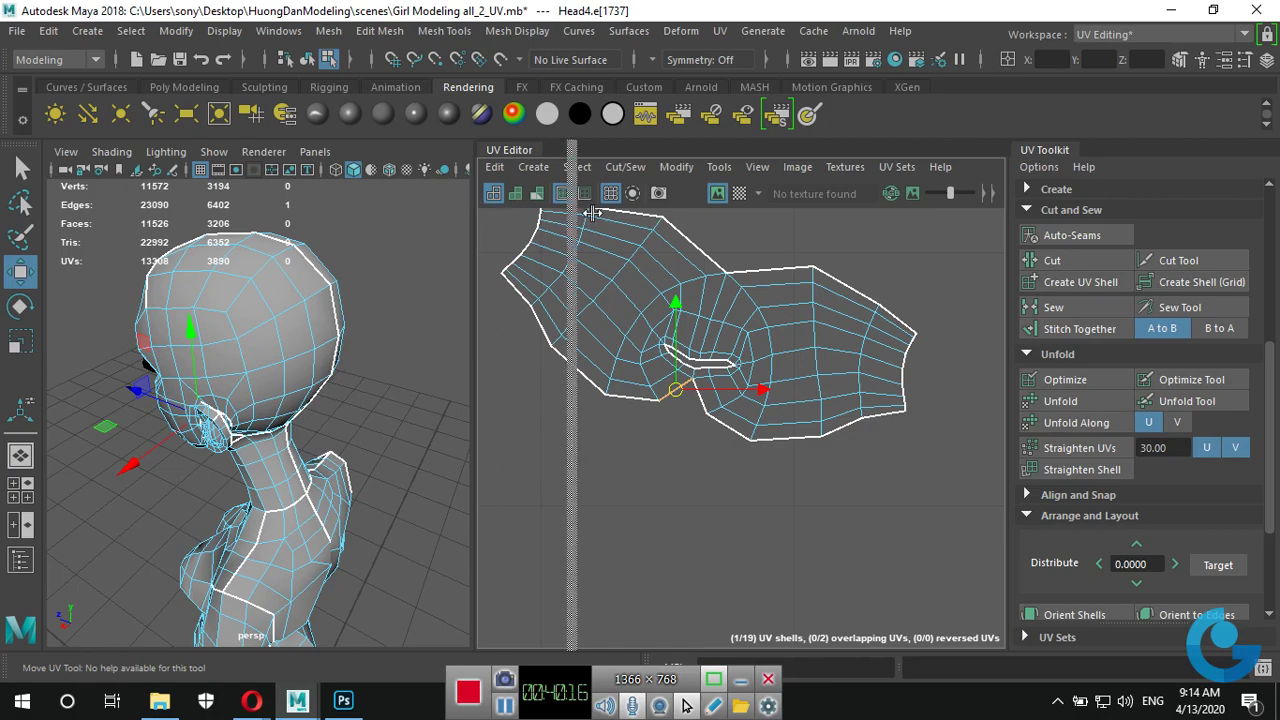
{"action": "left_click", "coordinate": [579, 168]}
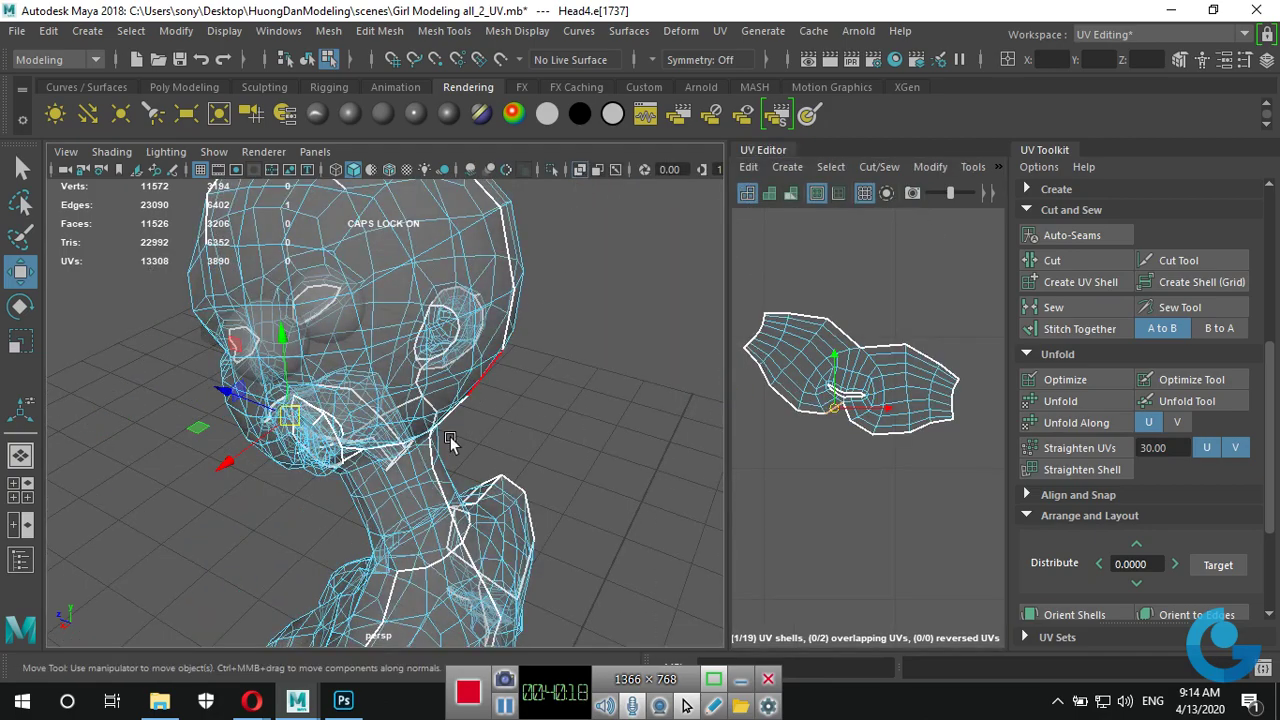
{"action": "mouse_move", "coordinate": [450, 436]}
{"action": "left_mouse_down", "text": "alt"}
{"action": "mouse_move", "coordinate": [413, 482]}
{"action": "mouse_move", "coordinate": [535, 447]}
{"action": "mouse_move", "coordinate": [509, 471]}
{"action": "mouse_move", "coordinate": [506, 423]}
{"action": "mouse_move", "coordinate": [604, 391]}
{"action": "mouse_move", "coordinate": [574, 488]}
{"action": "mouse_move", "coordinate": [539, 474]}
{"action": "mouse_move", "coordinate": [600, 400]}
{"action": "mouse_move", "coordinate": [525, 495]}
{"action": "left_mouse_up", "text": "alt"}
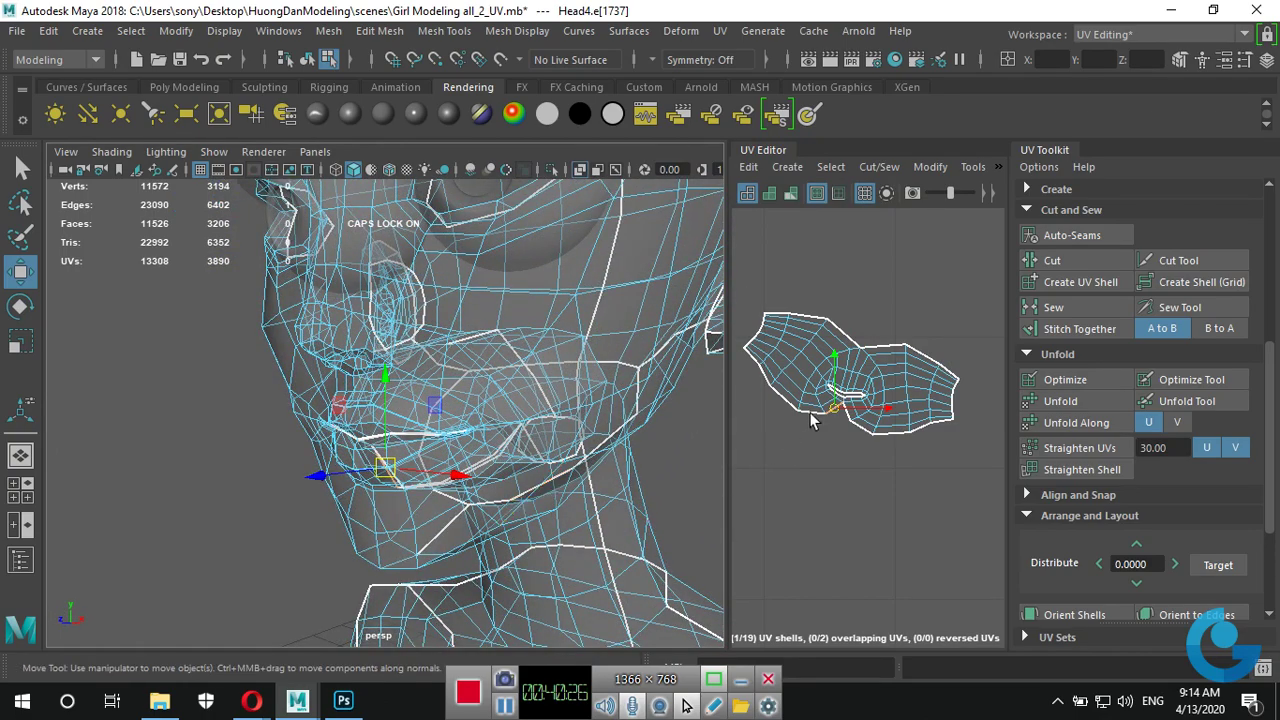
{"action": "scroll", "coordinate": [842, 375], "scroll_direction": "up", "scroll_amount": 5}
{"action": "left_click", "coordinate": [855, 540]}
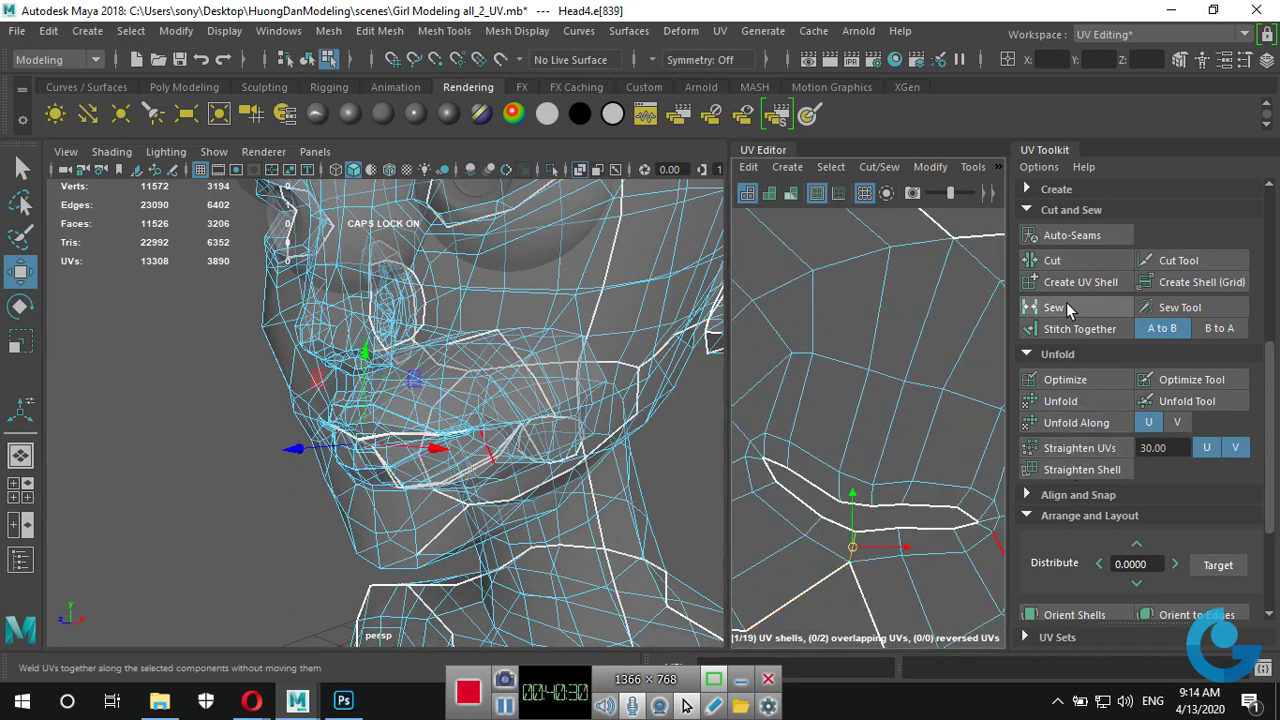
{"action": "left_click", "coordinate": [1074, 268]}
{"action": "scroll", "coordinate": [933, 455], "scroll_direction": "down", "scroll_amount": 5}
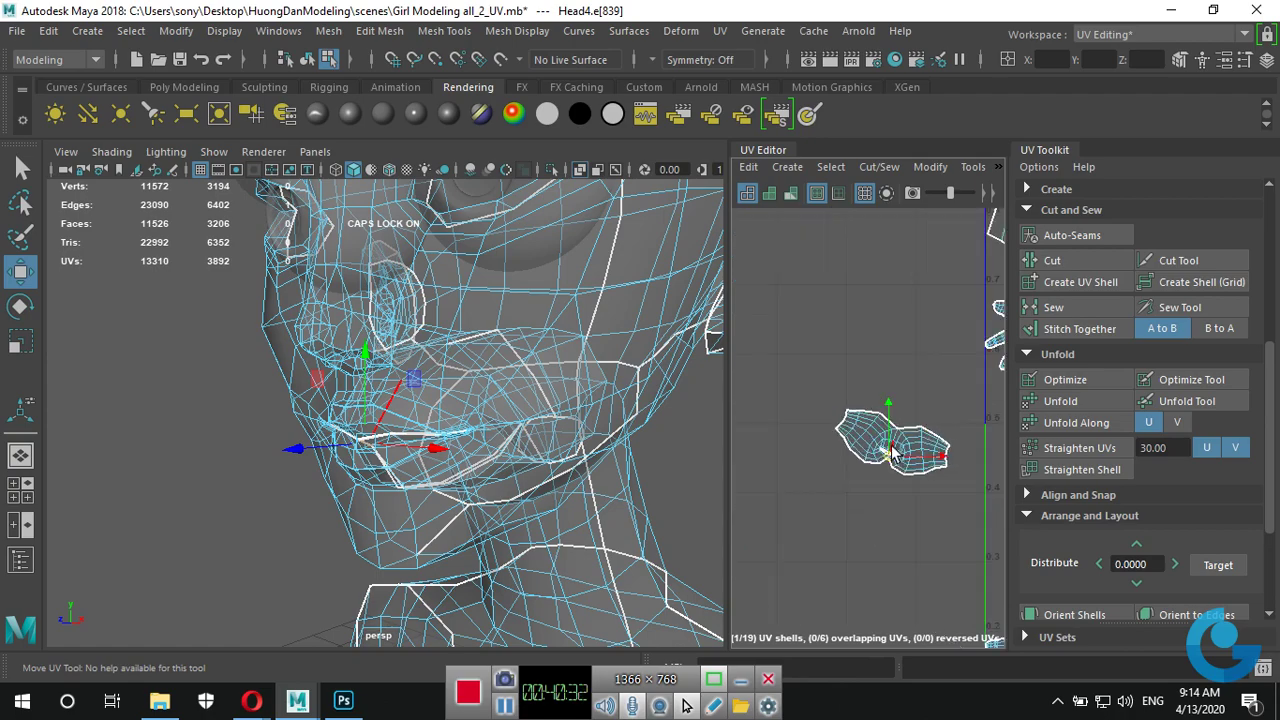
Select the run of jaw-to-neck border edges and sew them together.
{"action": "left_click", "coordinate": [565, 478]}
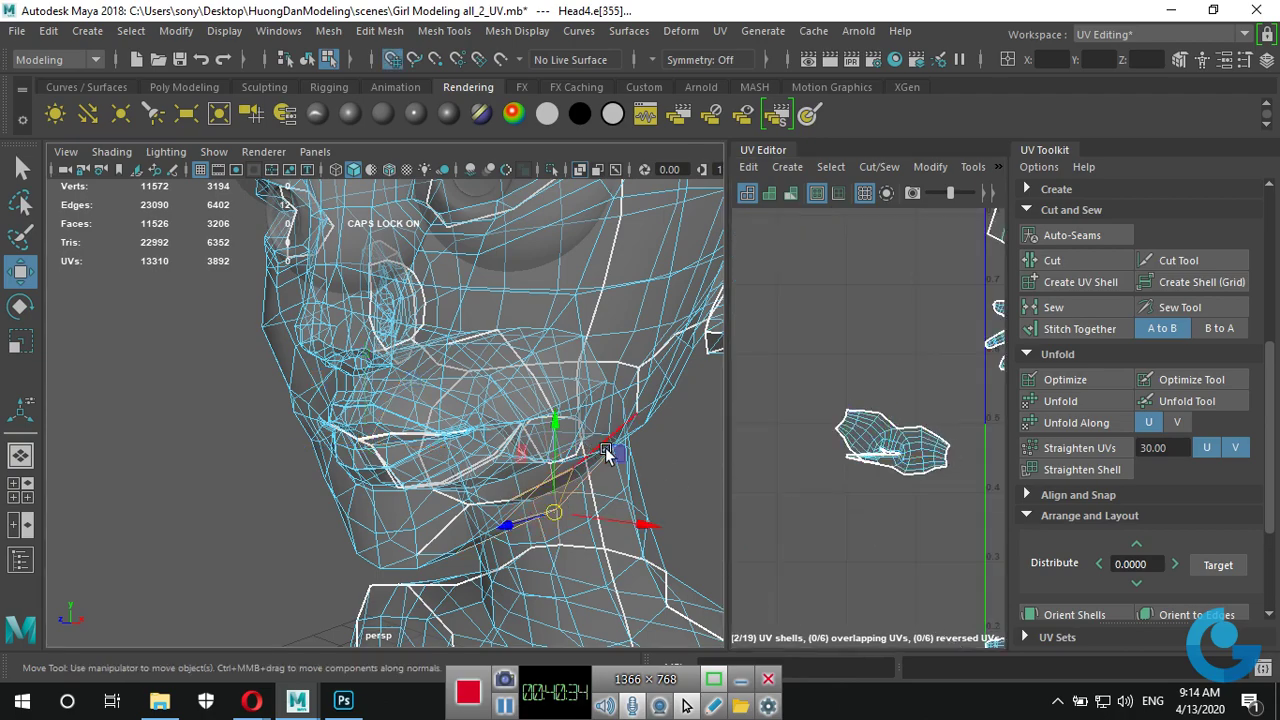
{"action": "mouse_move", "coordinate": [611, 449]}
{"action": "left_mouse_down", "text": "alt"}
{"action": "mouse_move", "coordinate": [476, 424]}
{"action": "mouse_move", "coordinate": [388, 278]}
{"action": "left_mouse_up", "text": "alt"}
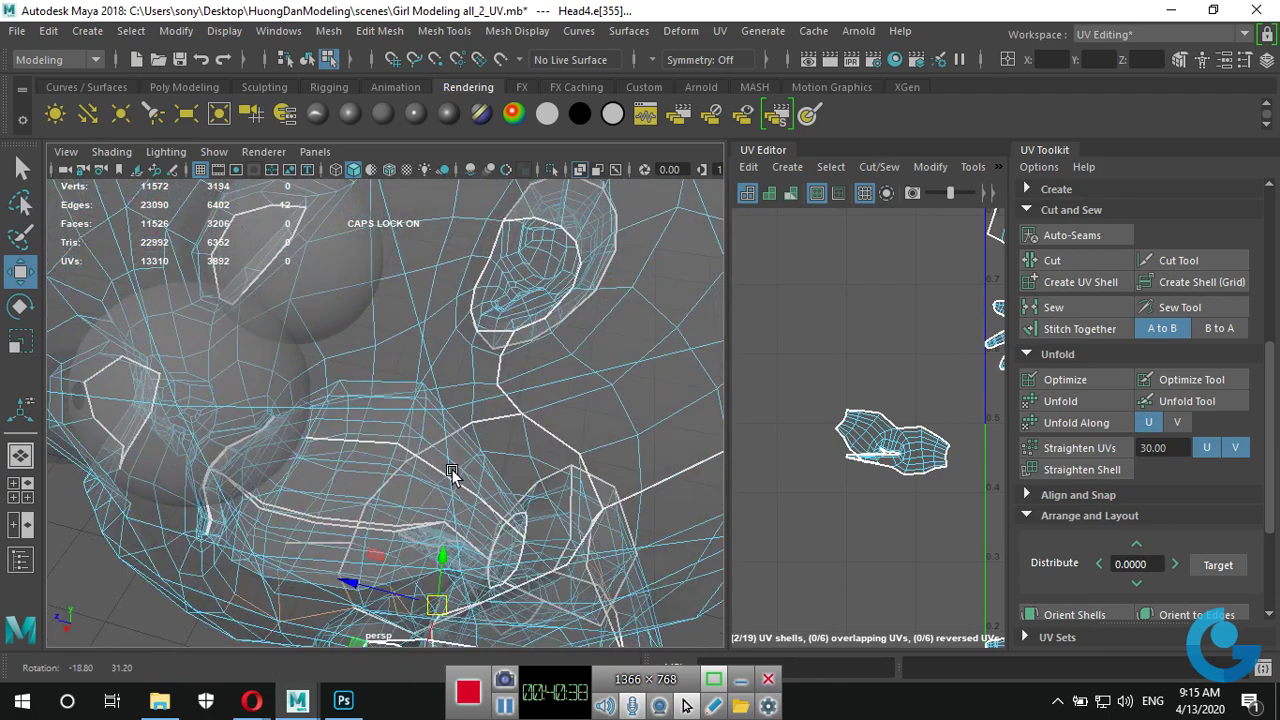
{"action": "scroll", "coordinate": [928, 472], "scroll_direction": "up", "scroll_amount": 1}
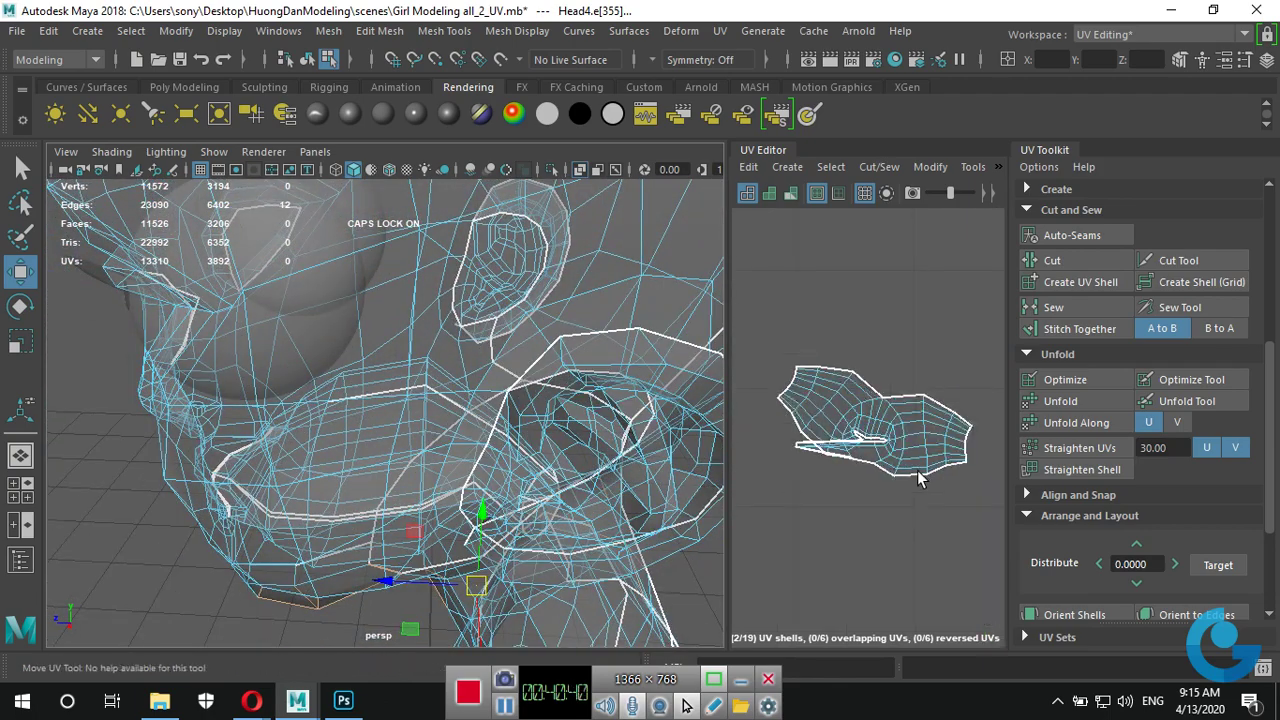
{"action": "scroll", "coordinate": [928, 410], "scroll_direction": "up", "scroll_amount": 3}
{"action": "scroll", "coordinate": [928, 410], "scroll_direction": "down", "scroll_amount": 2}
{"action": "scroll", "coordinate": [850, 350], "scroll_direction": "up", "scroll_amount": 1}
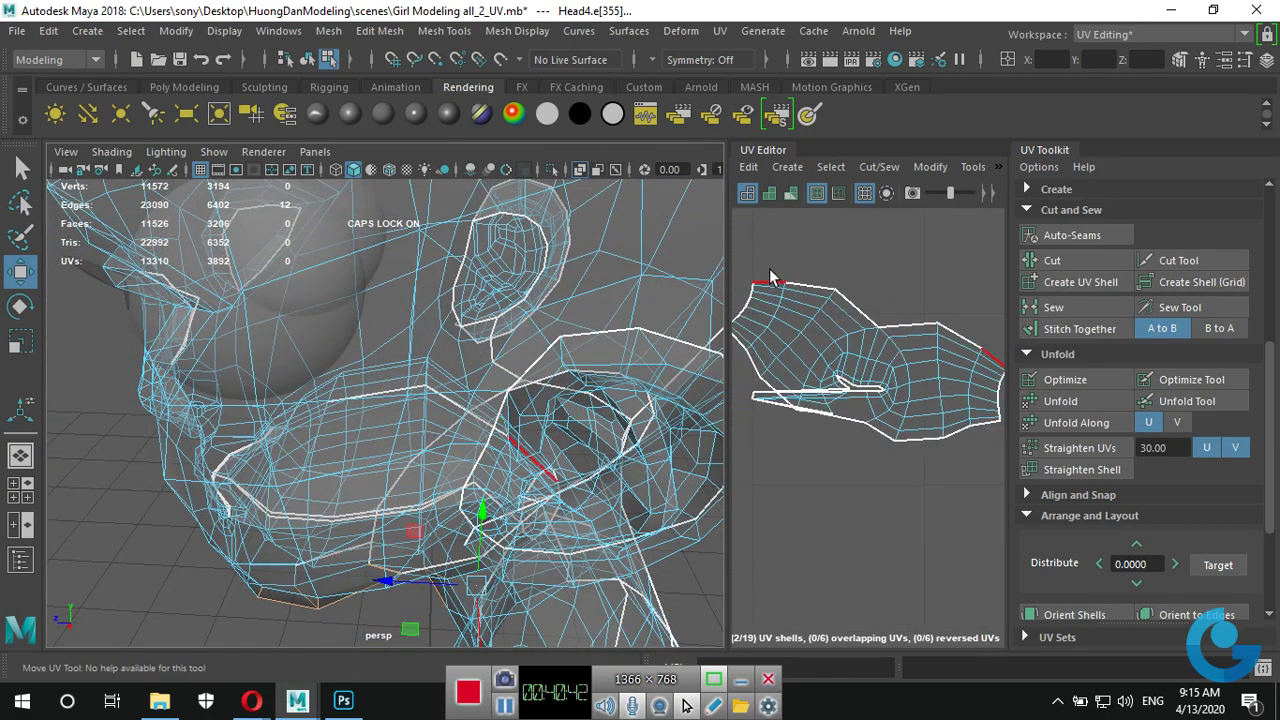
{"action": "double_click", "coordinate": [782, 284]}
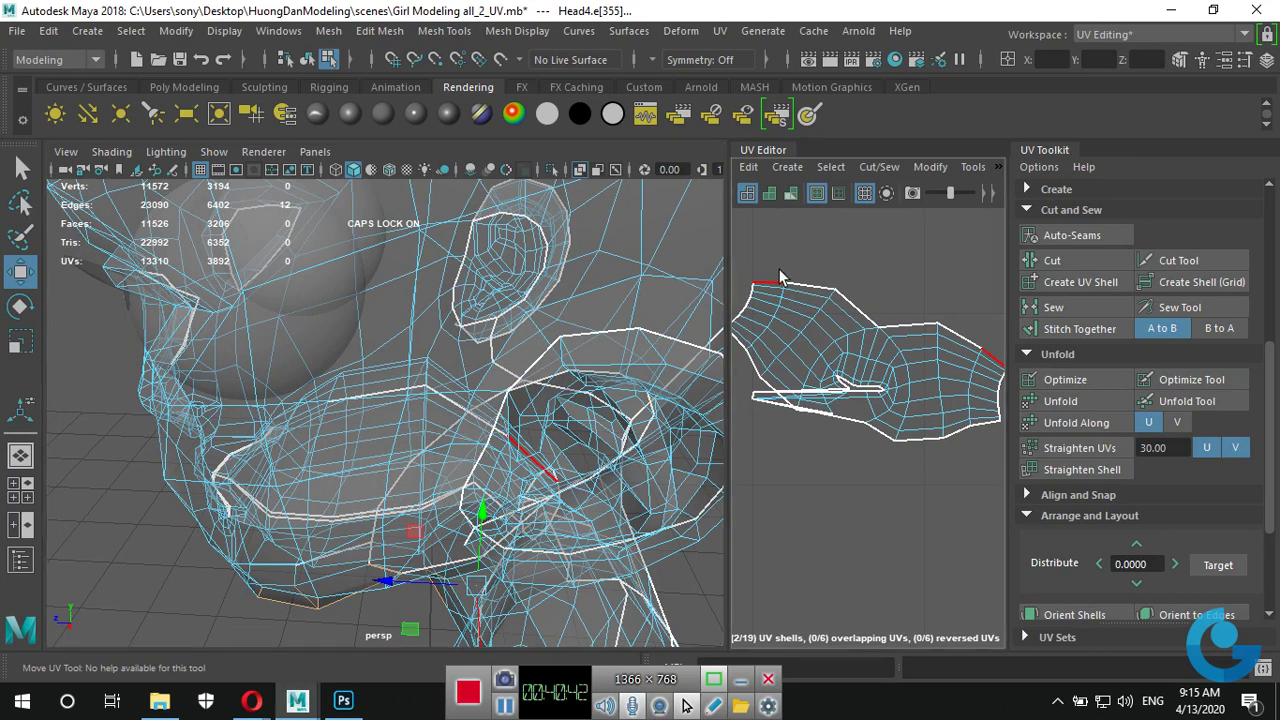
{"action": "left_click", "coordinate": [1055, 313]}
{"action": "scroll", "coordinate": [876, 425], "scroll_direction": "down", "scroll_amount": 3}
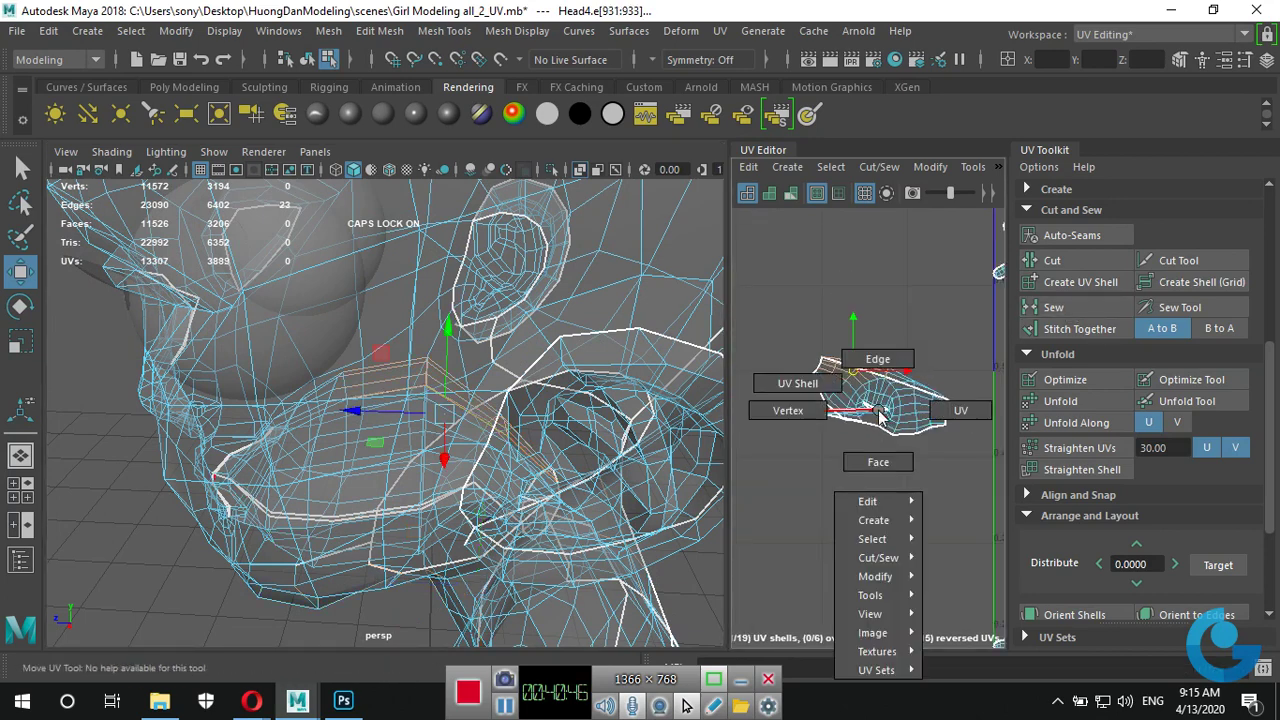
Select all UVs of the sewn jaw shell and unfold it flat.
{"action": "right_click_drag", "start_coordinate": [876, 425], "coordinate": [950, 410]}
{"action": "left_click_drag", "start_coordinate": [778, 315], "coordinate": [960, 450]}
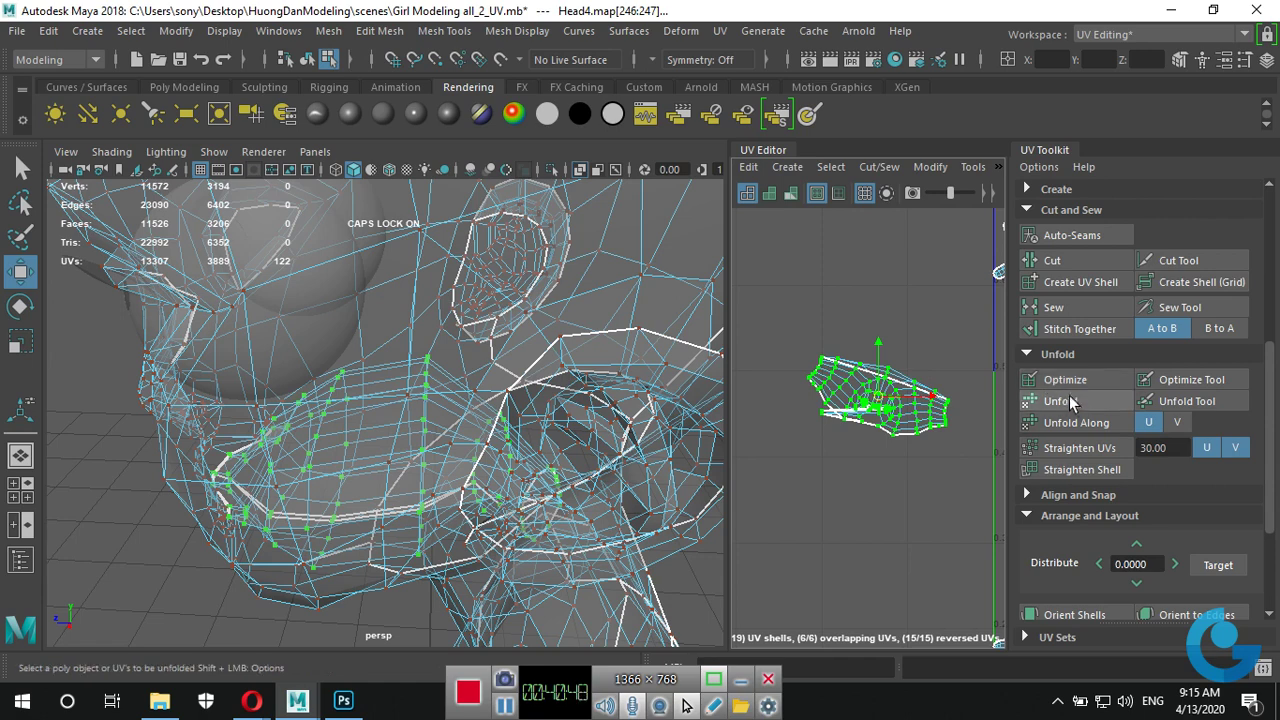
{"action": "left_click", "coordinate": [1058, 401]}
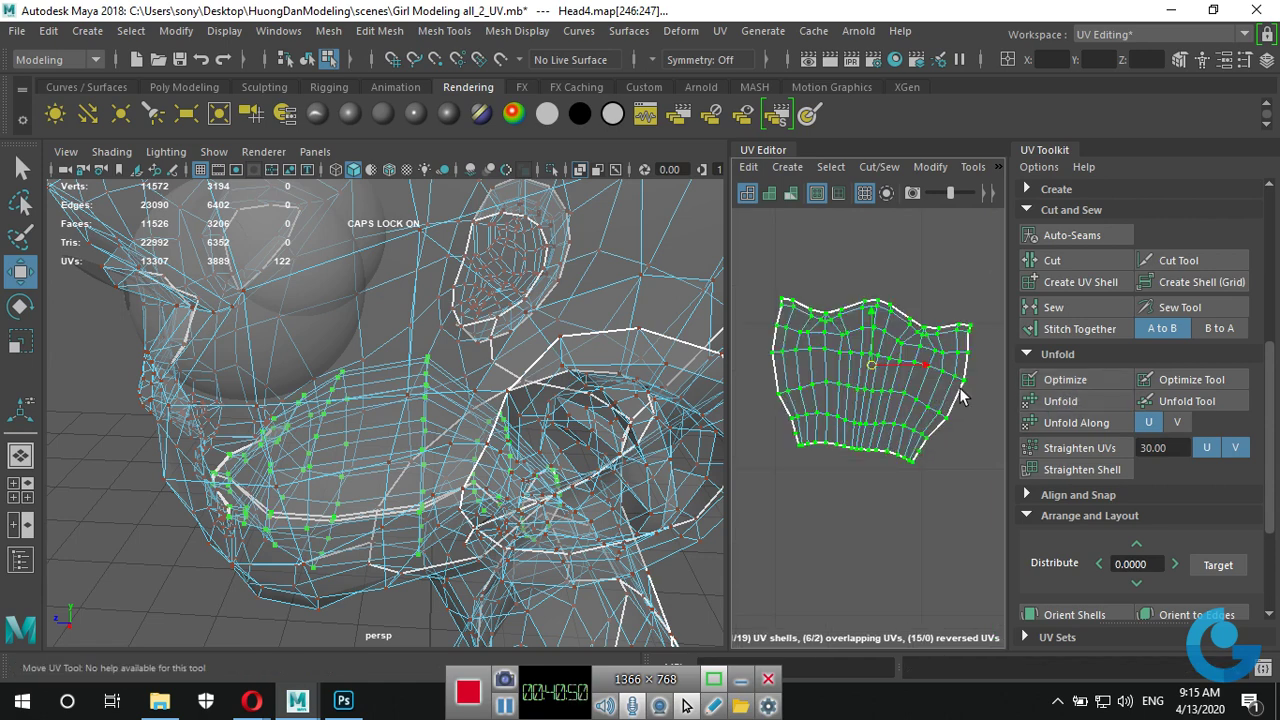
{"action": "scroll", "coordinate": [886, 418], "scroll_direction": "down", "scroll_amount": 1}
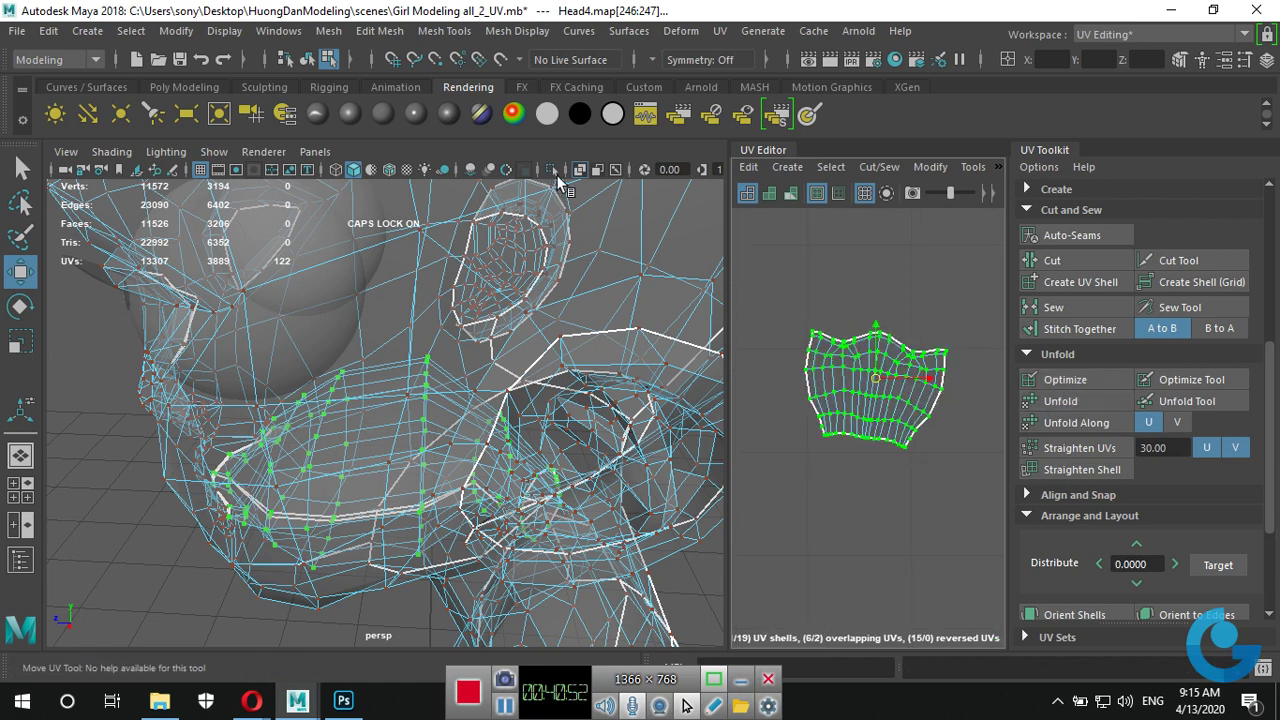
Turn off X-Ray, widen the UV Editor and frame the whole UV layout.
{"action": "left_click", "coordinate": [589, 171]}
{"action": "left_click_drag", "start_coordinate": [728, 318], "coordinate": [342, 330]}
{"action": "key", "text": "a"}
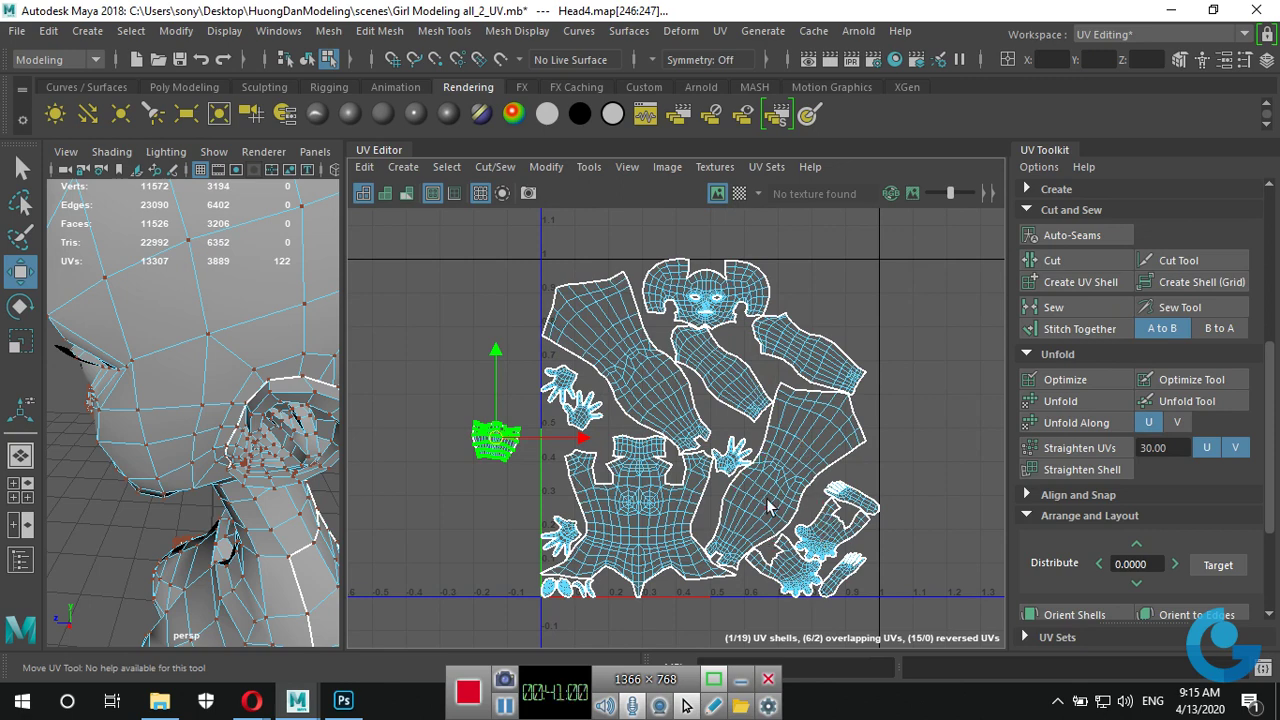
Rotate the long tilted body shell upright and move it out to the left.
{"action": "scroll", "coordinate": [768, 507], "scroll_direction": "down", "scroll_amount": 2}
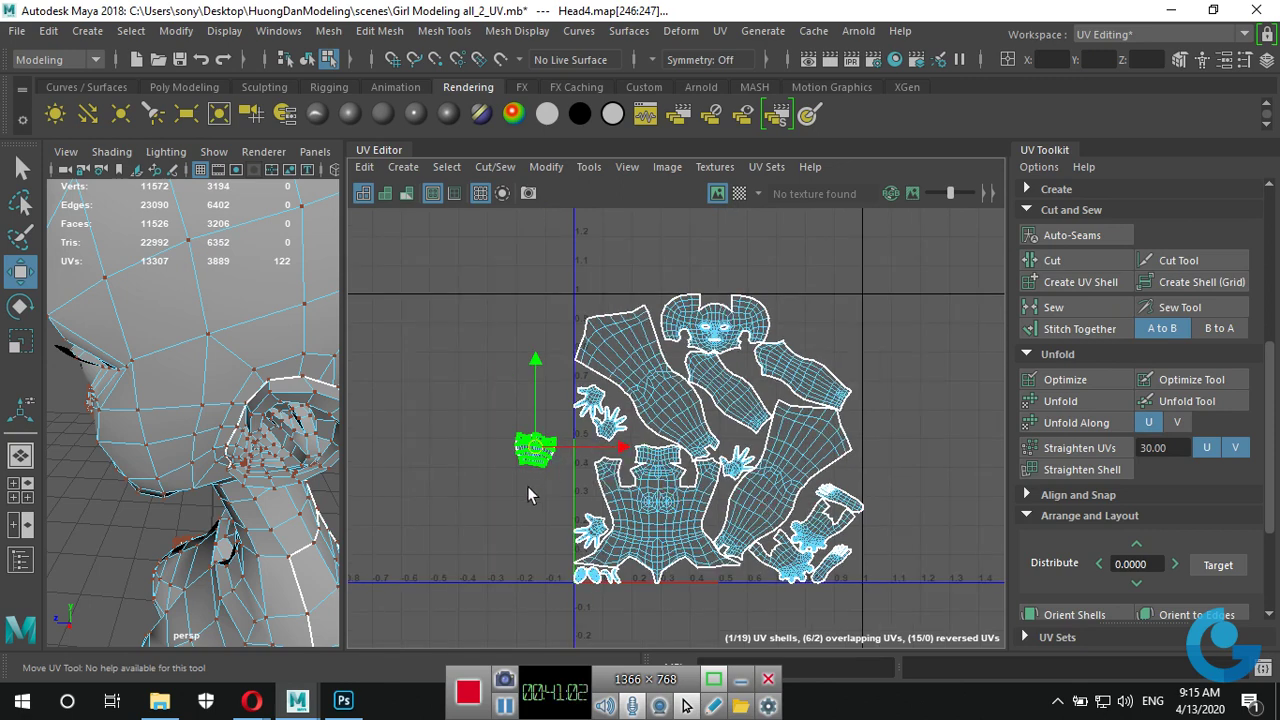
{"action": "left_click", "coordinate": [663, 395]}
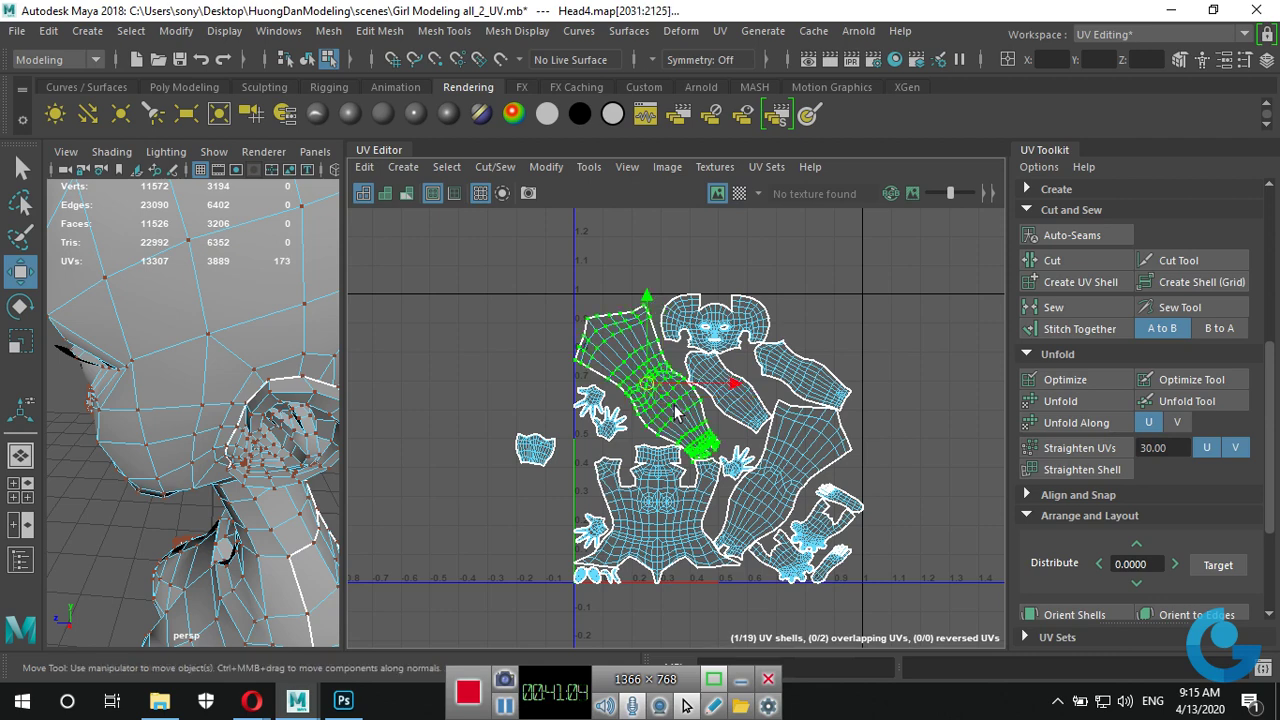
{"action": "key", "text": "e"}
{"action": "left_click_drag", "start_coordinate": [727, 390], "coordinate": [712, 443]}
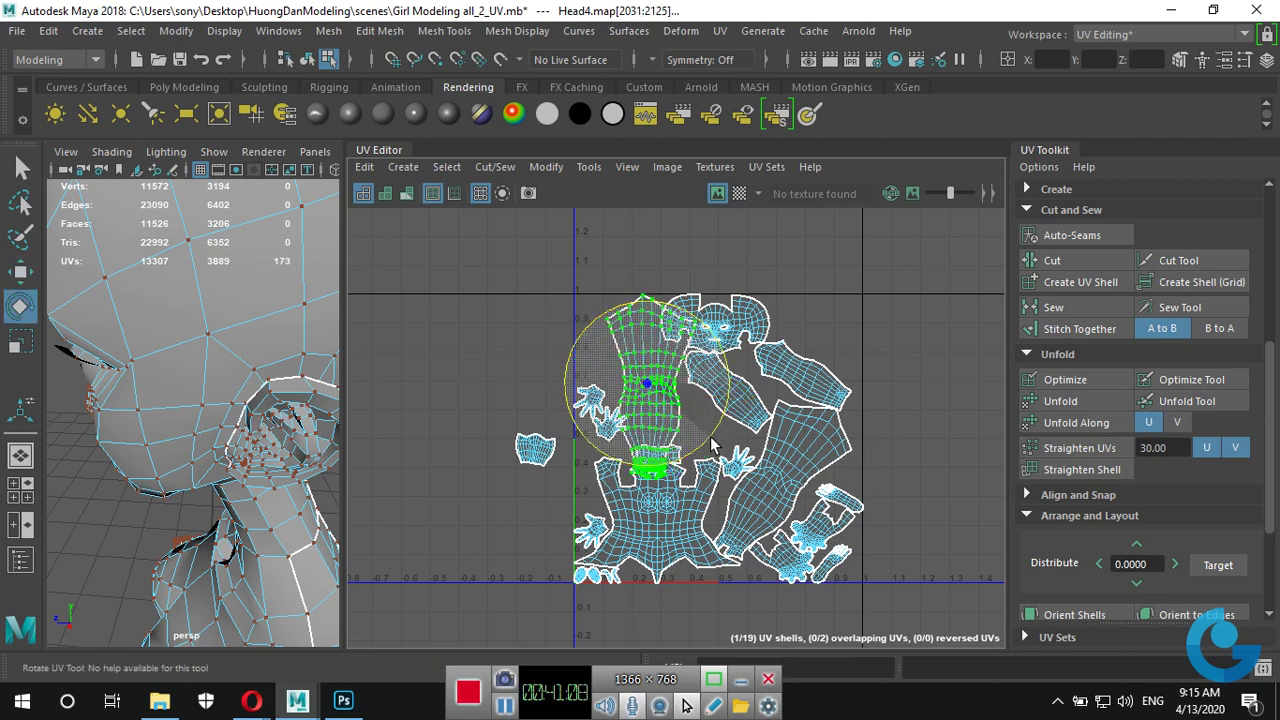
{"action": "key", "text": "w"}
{"action": "left_click_drag", "start_coordinate": [648, 396], "coordinate": [422, 400]}
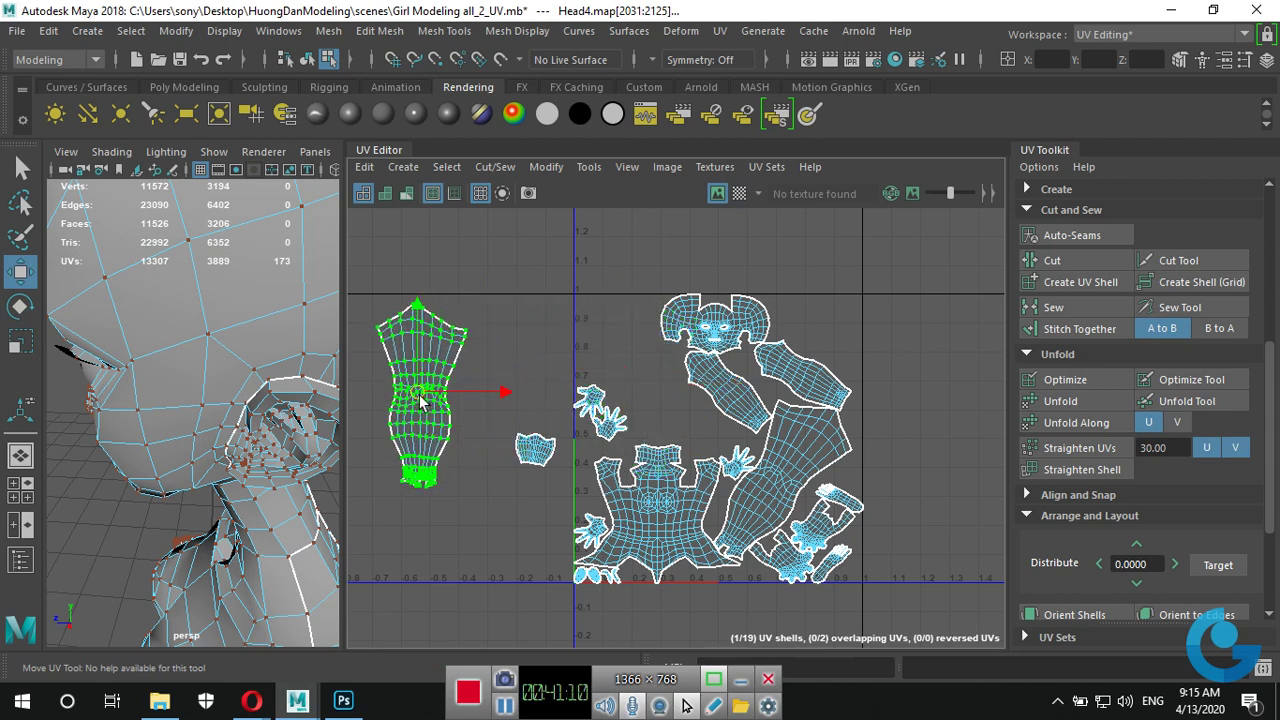
Stand the lower-right tilted shell upright beside the first one and fine-tune its angle.
{"action": "left_click", "coordinate": [768, 478]}
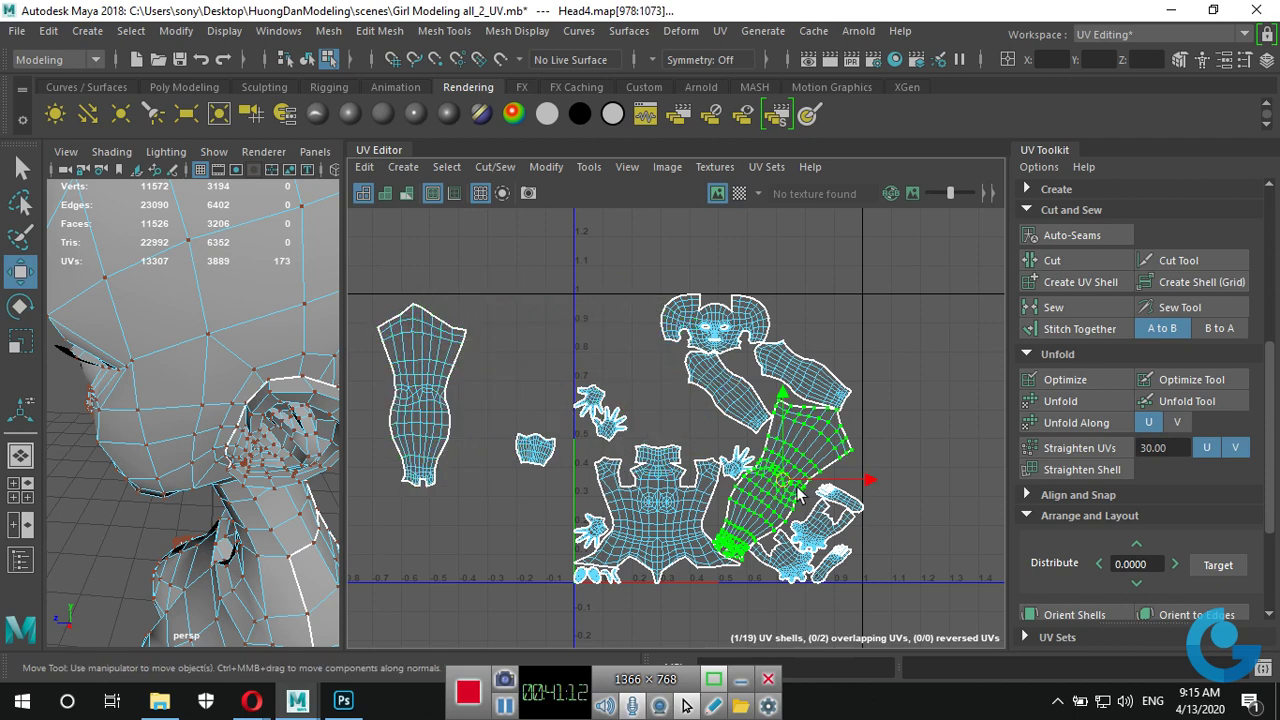
{"action": "key", "text": "e"}
{"action": "left_click_drag", "start_coordinate": [864, 494], "coordinate": [860, 446]}
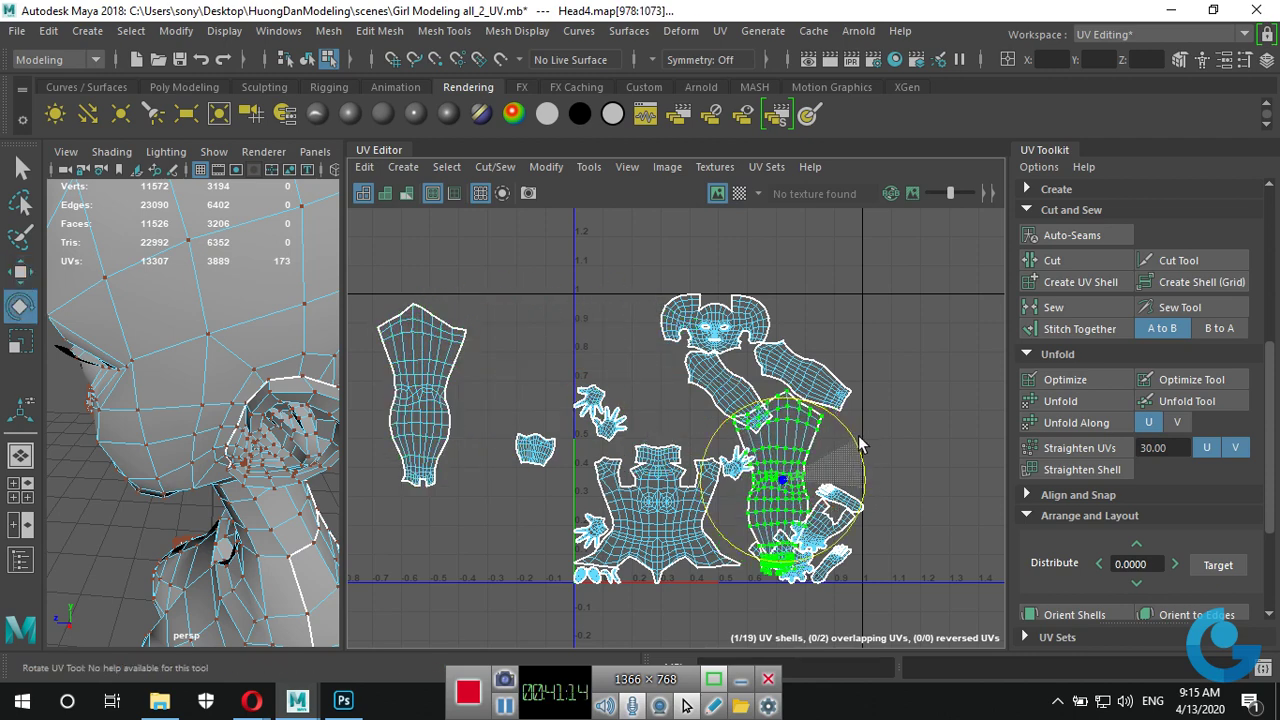
{"action": "key", "text": "w"}
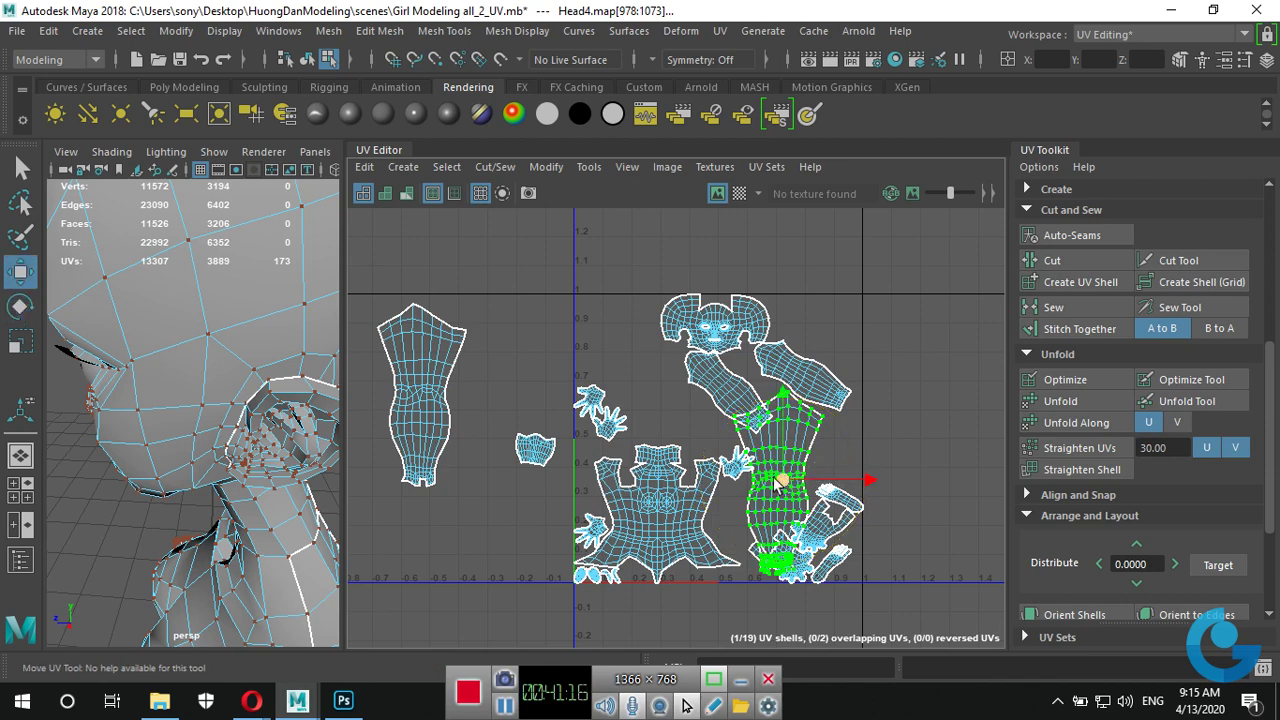
{"action": "left_click_drag", "start_coordinate": [771, 484], "coordinate": [520, 400]}
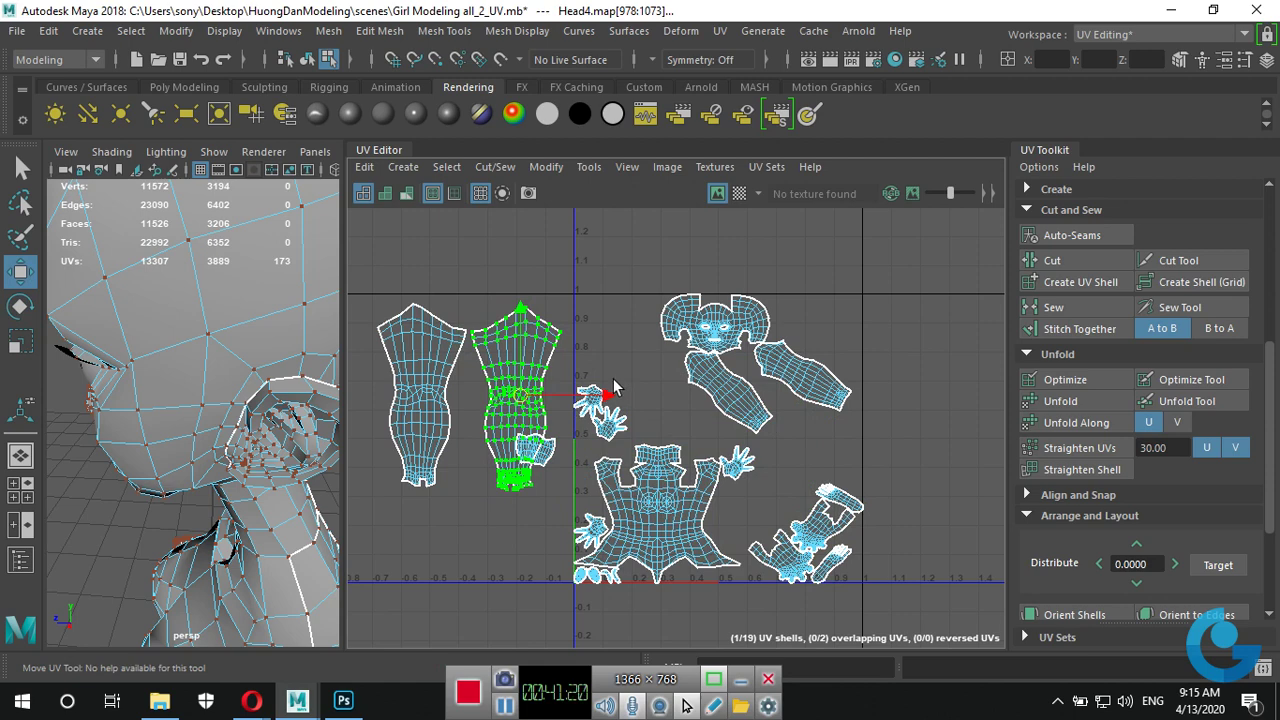
{"action": "key", "text": "e"}
{"action": "left_click_drag", "start_coordinate": [593, 355], "coordinate": [593, 365]}
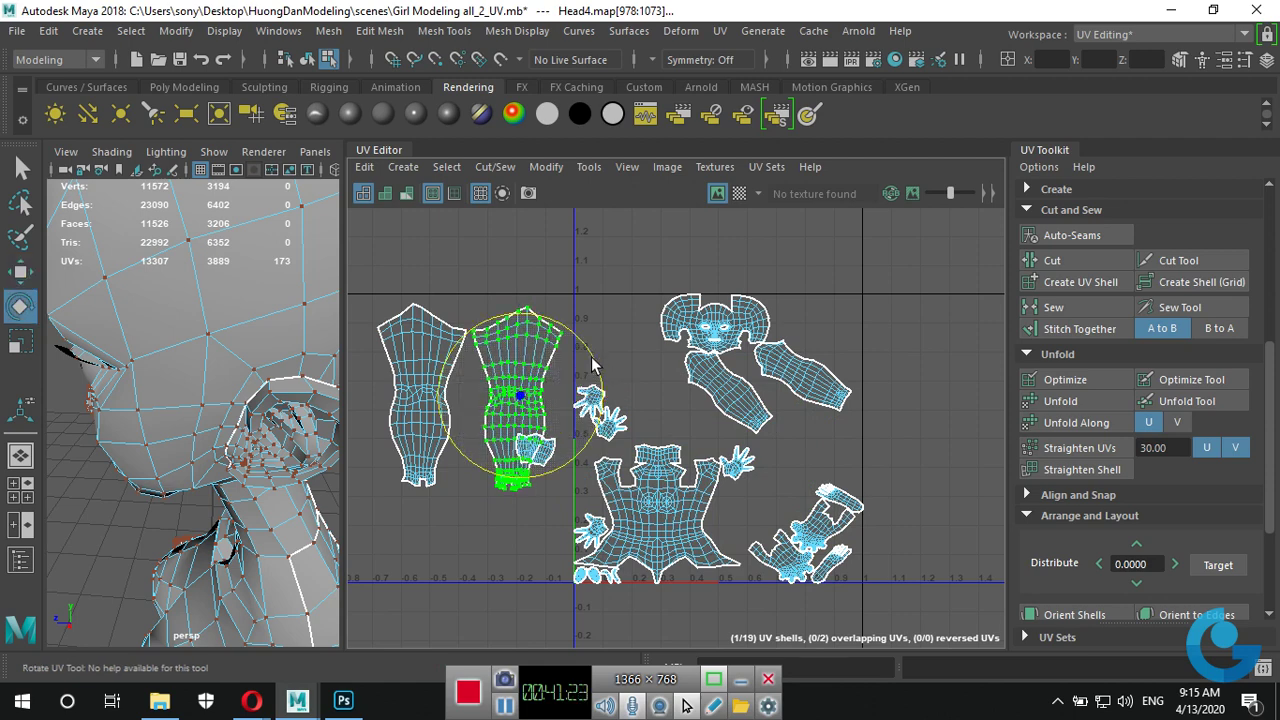
Rotate the two arm shells near the head upright.
{"action": "left_click", "coordinate": [510, 541]}
{"action": "left_click", "coordinate": [752, 400]}
{"action": "left_click_drag", "start_coordinate": [803, 358], "coordinate": [810, 420]}
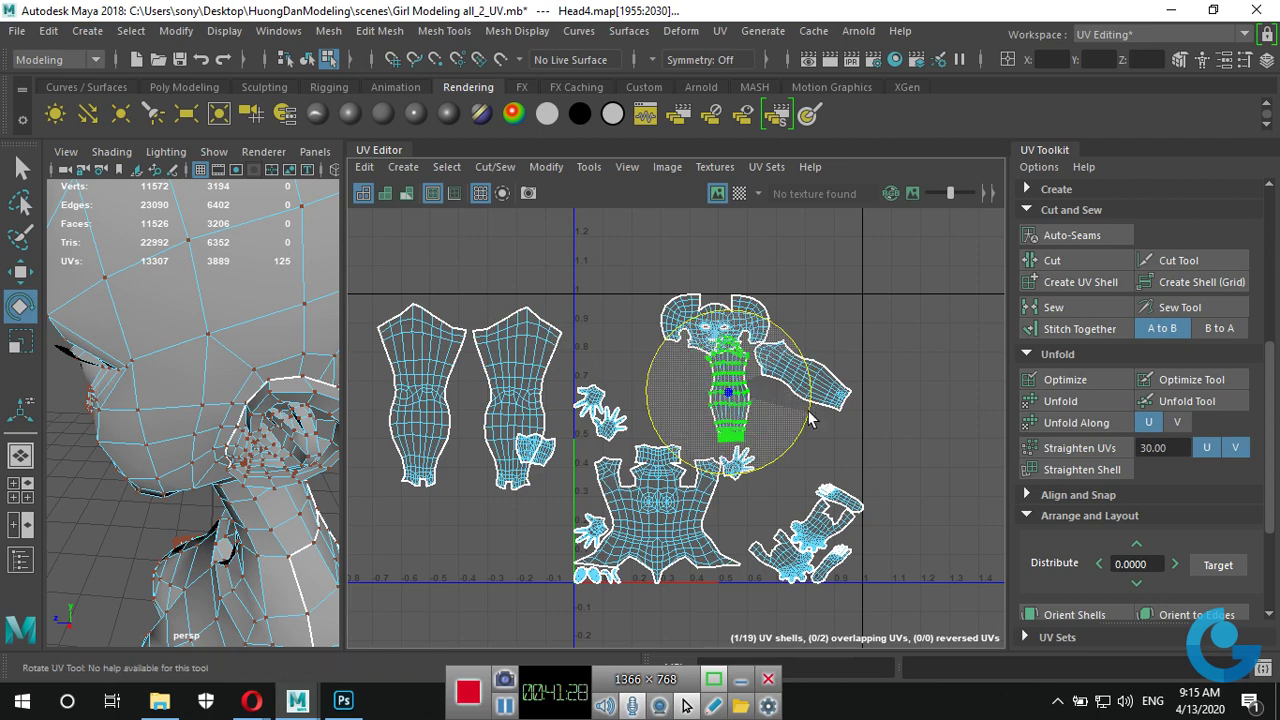
{"action": "left_click", "coordinate": [838, 397]}
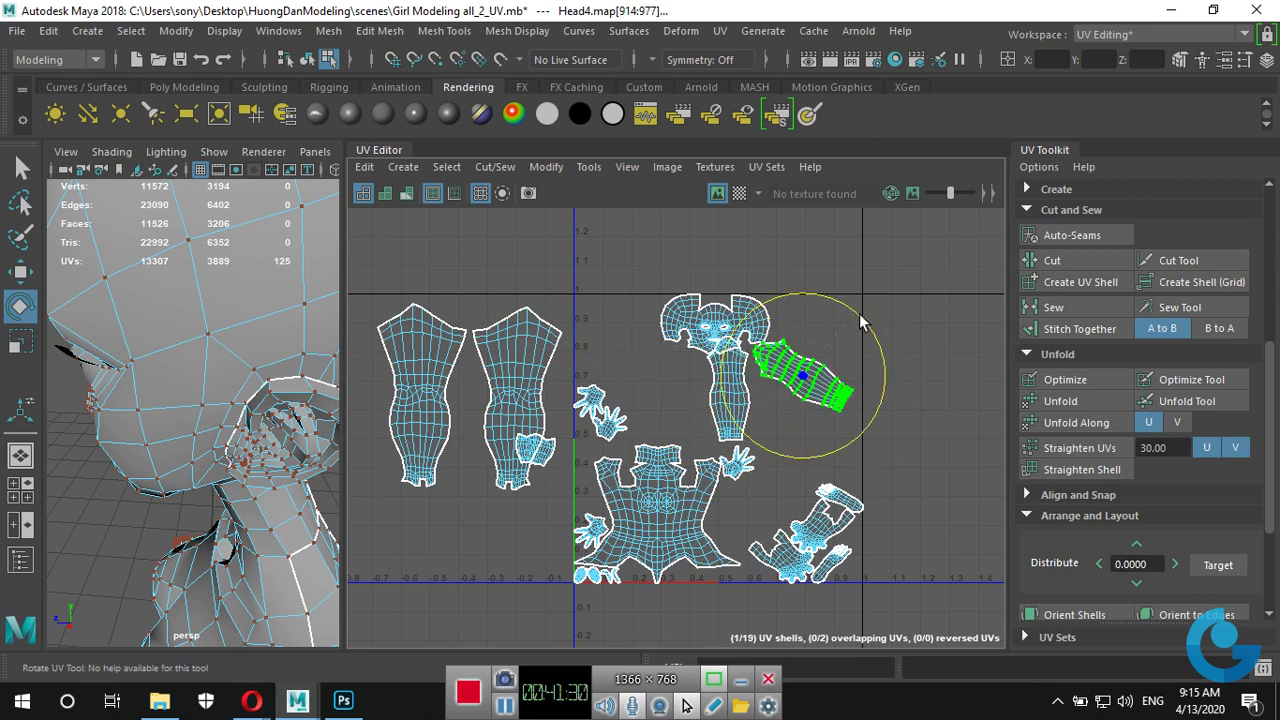
{"action": "left_click_drag", "start_coordinate": [852, 326], "coordinate": [876, 393]}
Move both arm shells right past the 1 mark, side by side.
{"action": "key", "text": "w"}
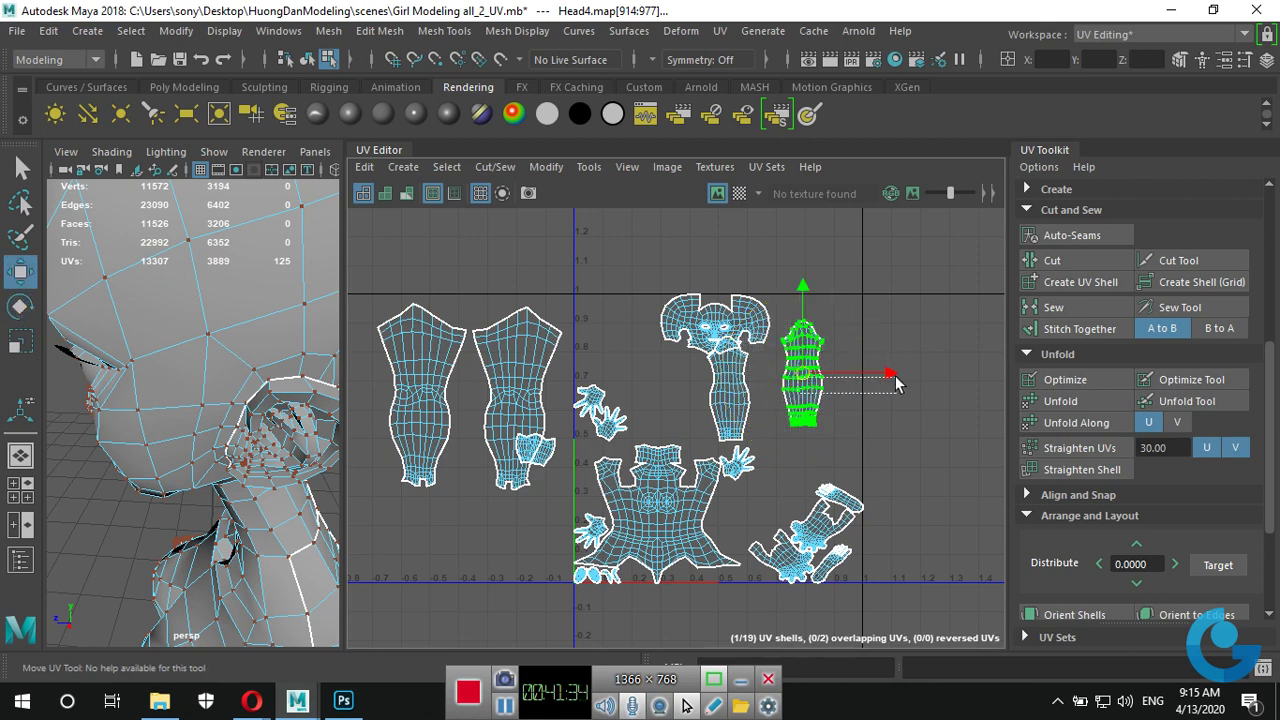
{"action": "left_click", "coordinate": [803, 370]}
{"action": "left_click_drag", "start_coordinate": [803, 370], "coordinate": [938, 363]}
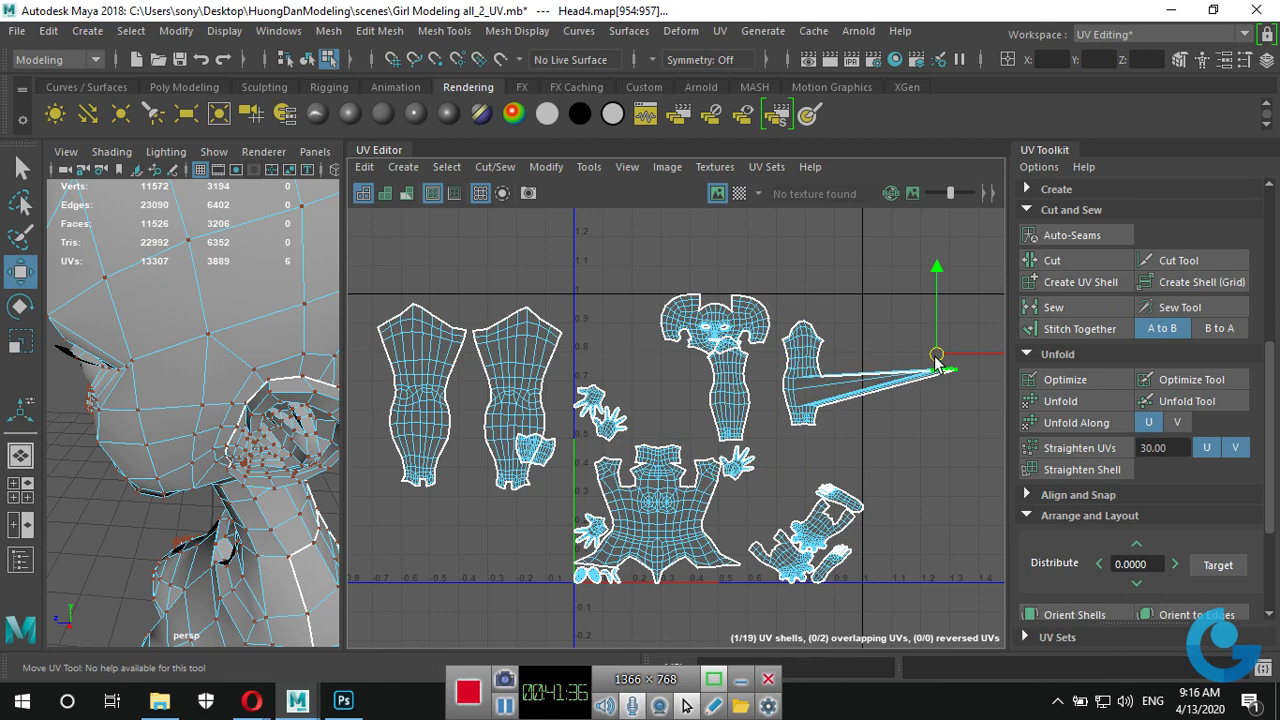
{"action": "key", "text": "ctrl+z"}
{"action": "left_click", "coordinate": [800, 415]}
{"action": "left_click_drag", "start_coordinate": [803, 375], "coordinate": [960, 359]}
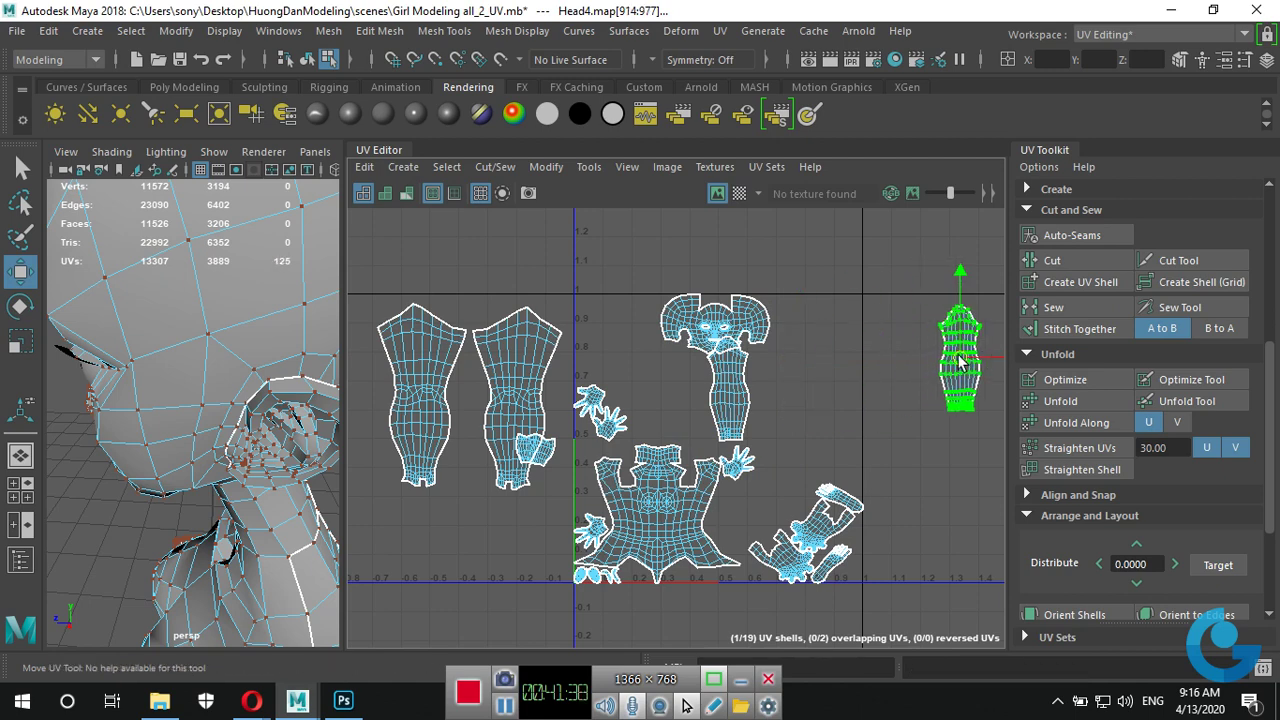
{"action": "left_click", "coordinate": [737, 400]}
{"action": "left_click_drag", "start_coordinate": [737, 395], "coordinate": [916, 366]}
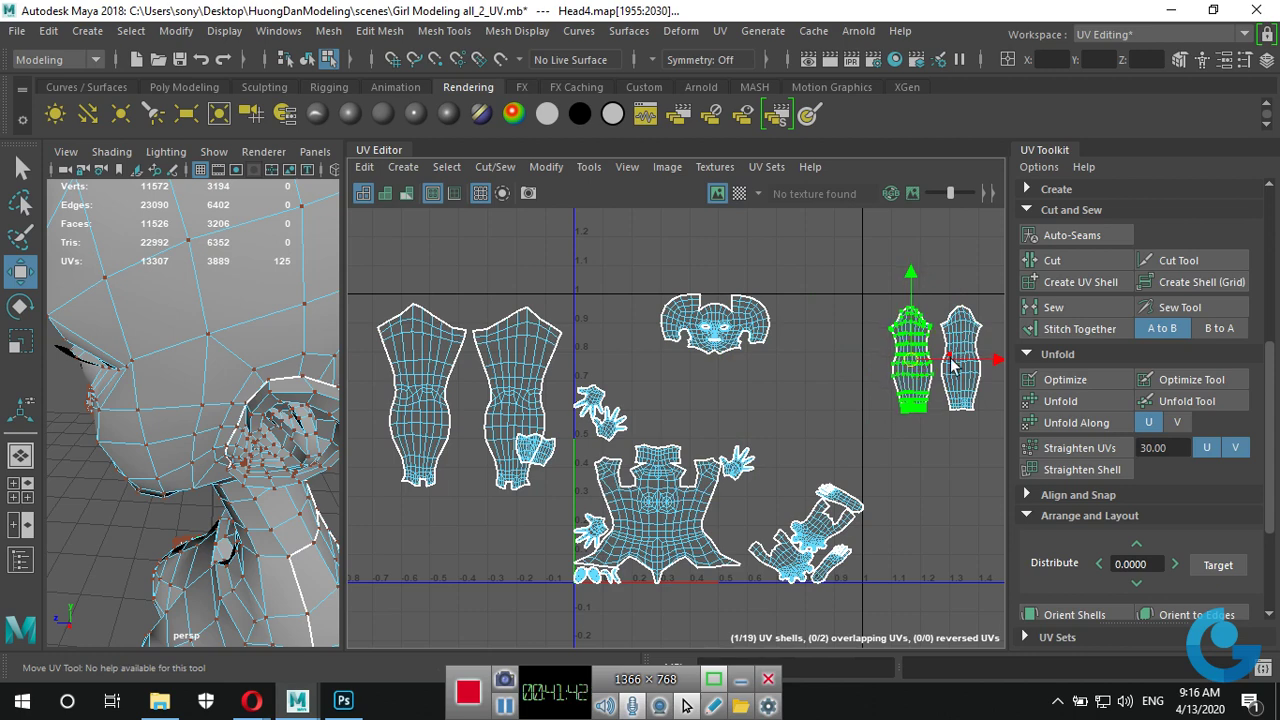
Stand the small lower-right shell and the bottom hand shell upright, moving them to the right.
{"action": "left_click", "coordinate": [822, 543]}
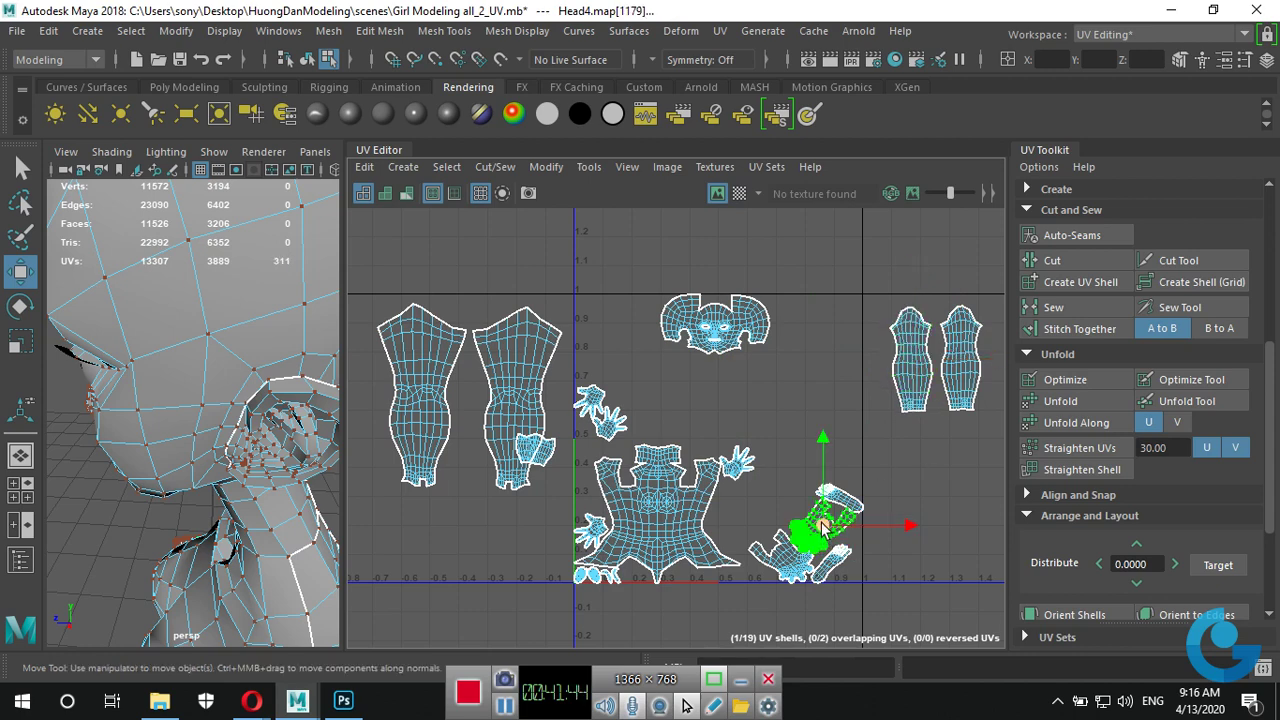
{"action": "mouse_move", "coordinate": [822, 527]}
{"action": "left_mouse_down"}
{"action": "mouse_move", "coordinate": [955, 435]}
{"action": "mouse_move", "coordinate": [978, 505]}
{"action": "left_mouse_up"}
{"action": "key", "text": "e"}
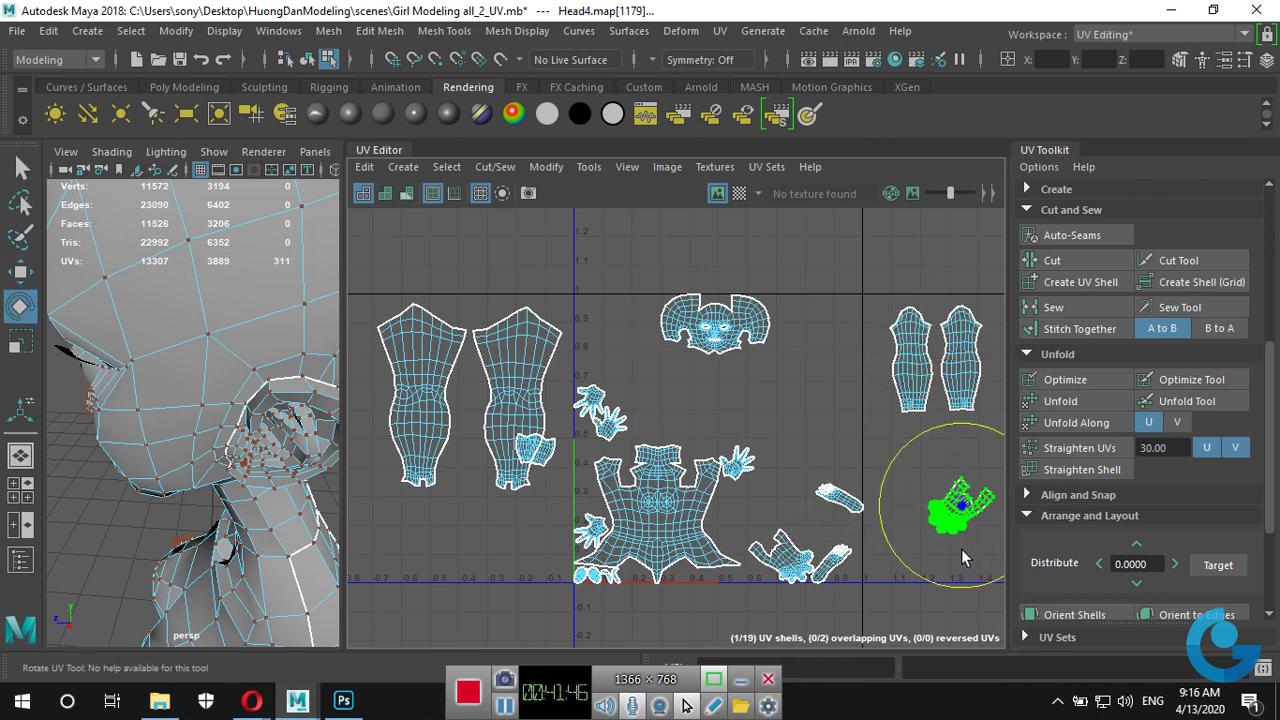
{"action": "left_click_drag", "start_coordinate": [912, 572], "coordinate": [958, 598]}
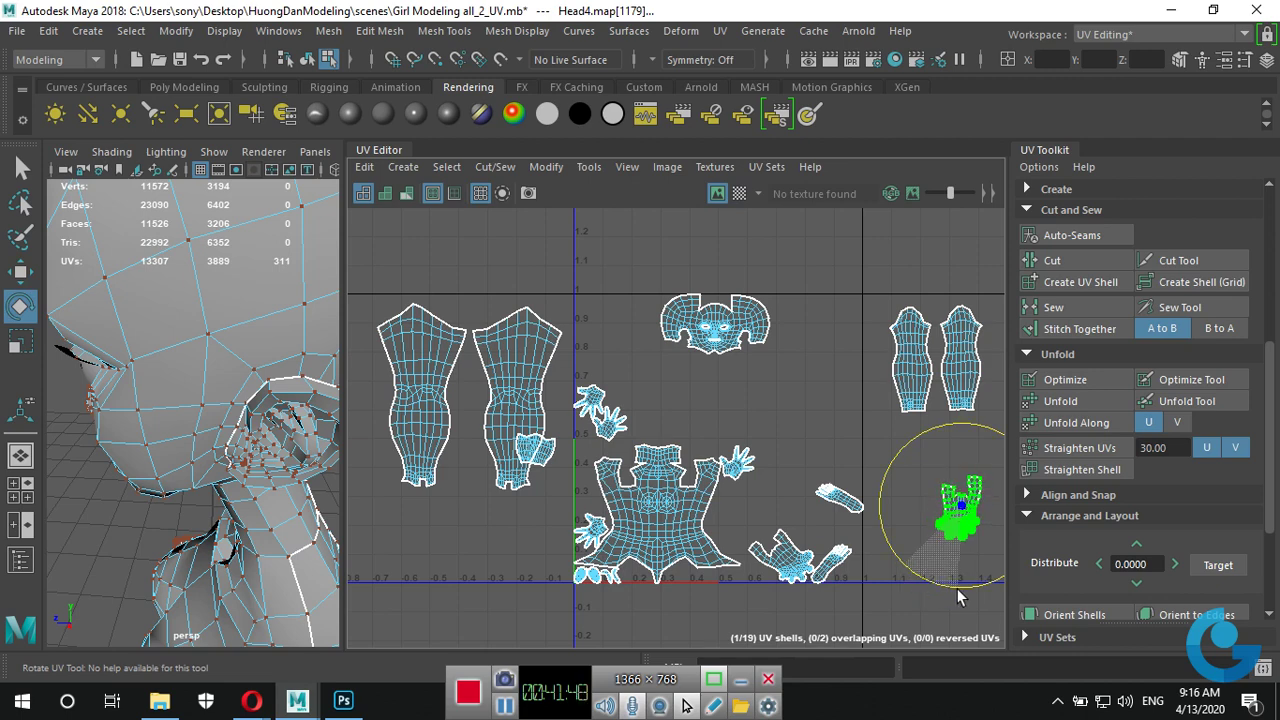
{"action": "left_click", "coordinate": [783, 570]}
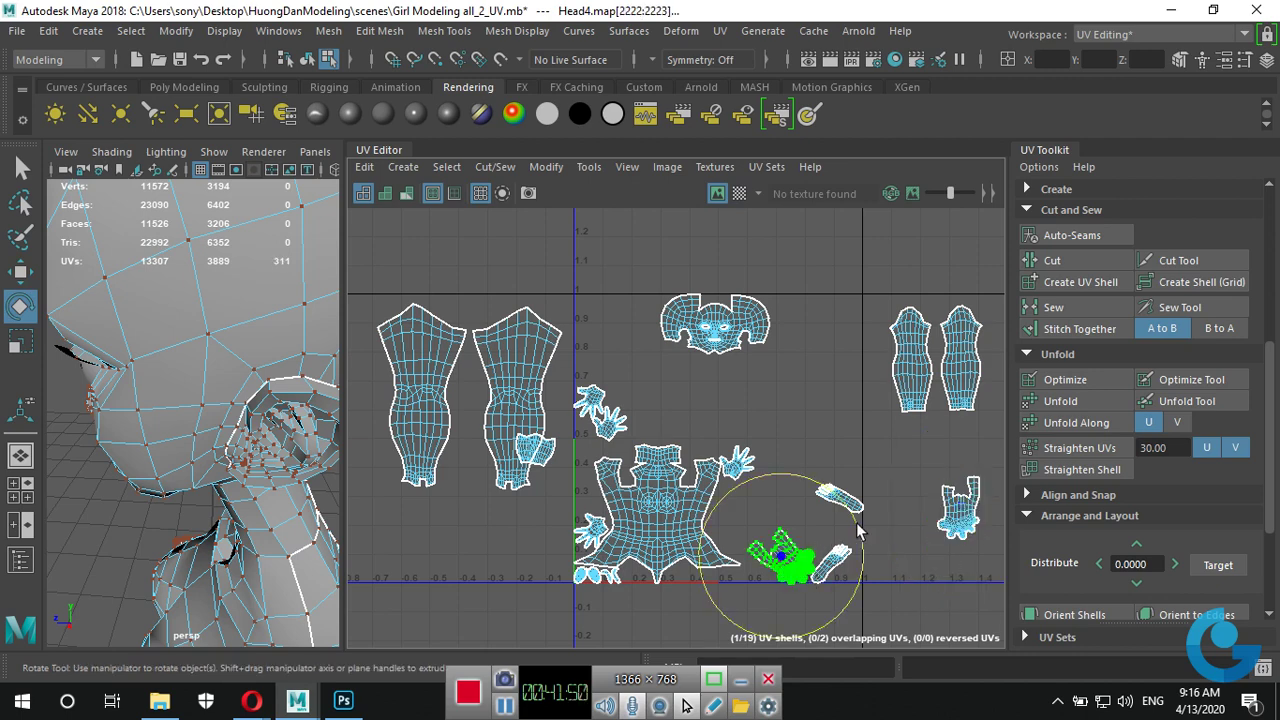
{"action": "left_click_drag", "start_coordinate": [858, 530], "coordinate": [864, 593]}
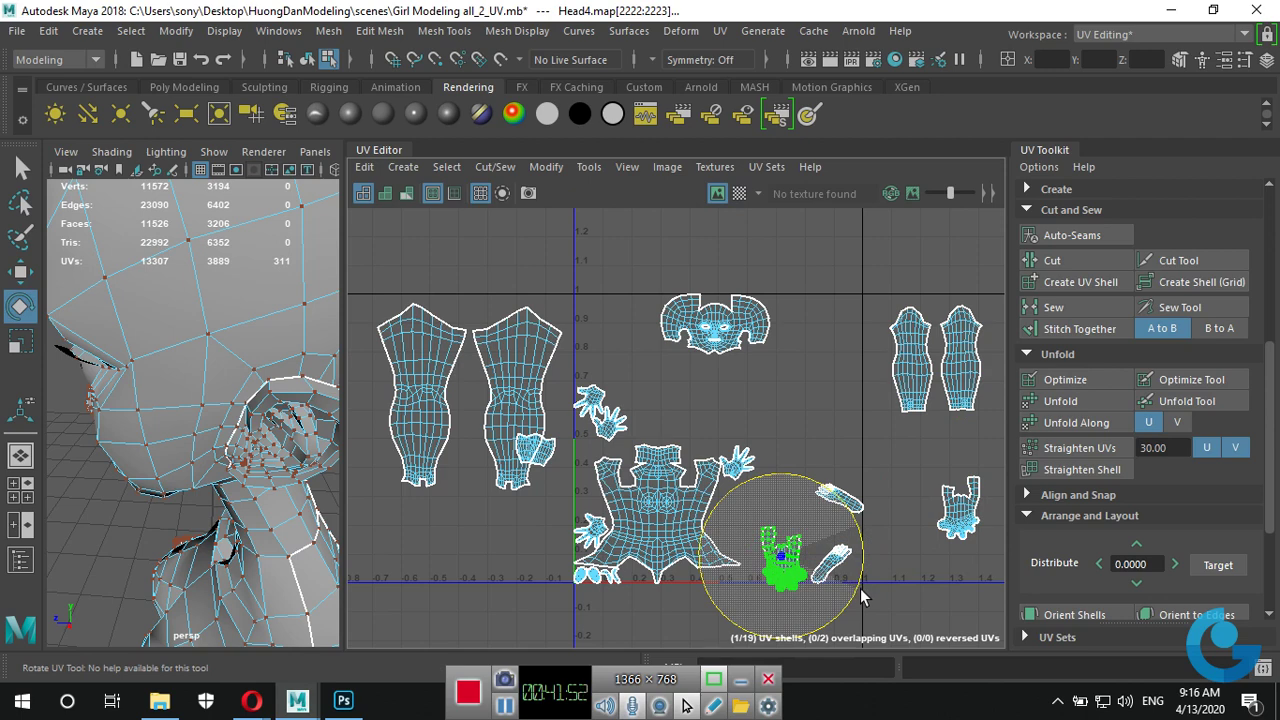
{"action": "key", "text": "w"}
{"action": "mouse_move", "coordinate": [783, 565]}
{"action": "left_mouse_down"}
{"action": "mouse_move", "coordinate": [875, 510]}
{"action": "mouse_move", "coordinate": [913, 518]}
{"action": "left_mouse_up"}
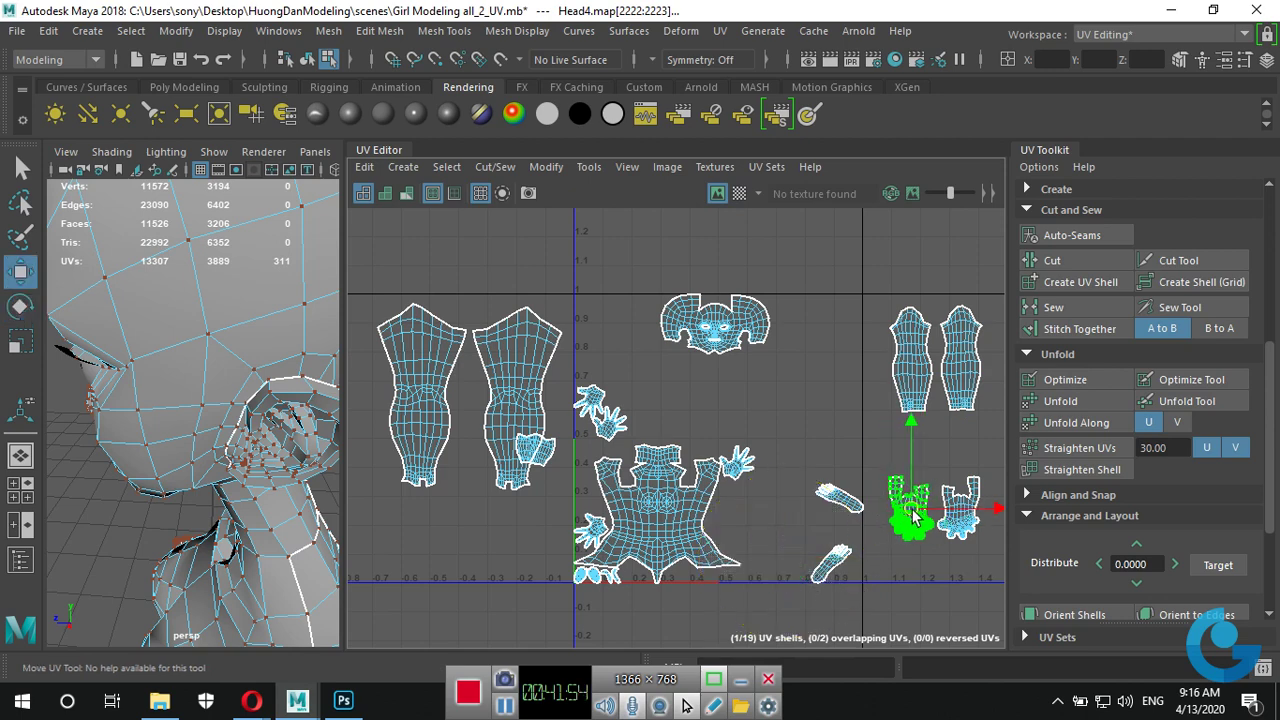
Turn the two small thin shells vertical and place them side by side.
{"action": "left_click", "coordinate": [840, 502]}
{"action": "key", "text": "e"}
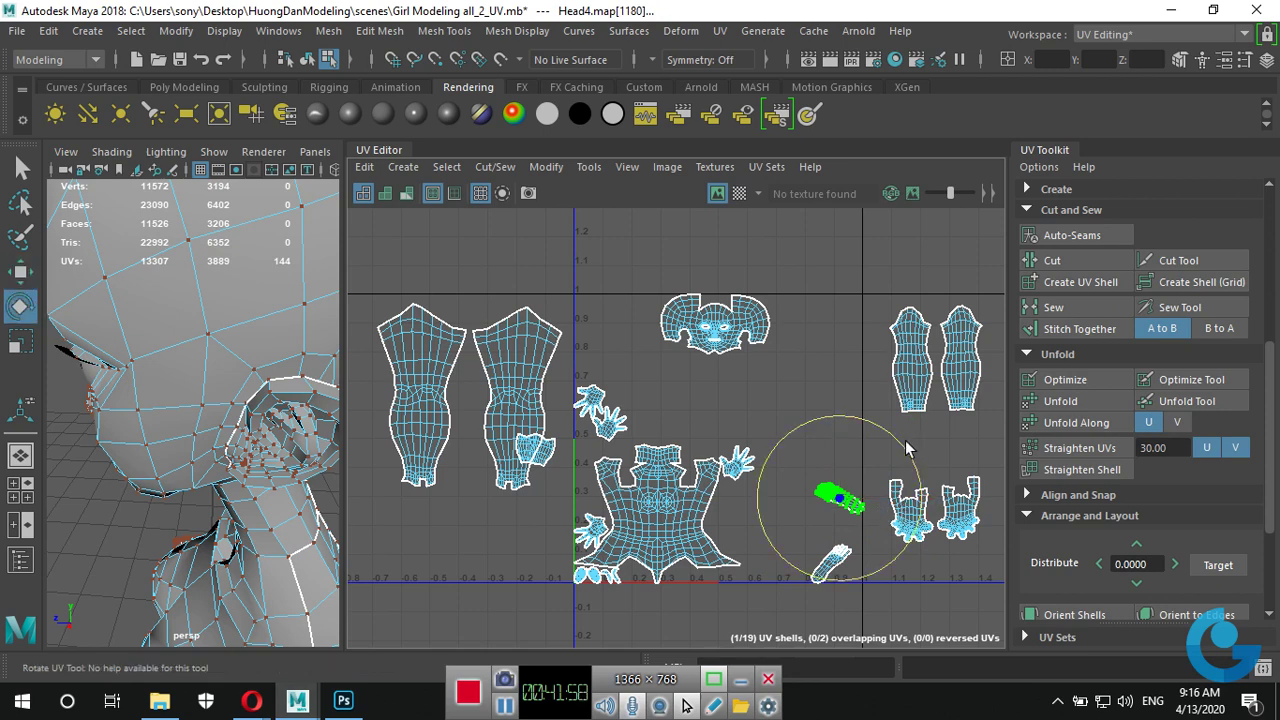
{"action": "mouse_move", "coordinate": [903, 455]}
{"action": "left_mouse_down"}
{"action": "mouse_move", "coordinate": [790, 400]}
{"action": "mouse_move", "coordinate": [712, 427]}
{"action": "left_mouse_up"}
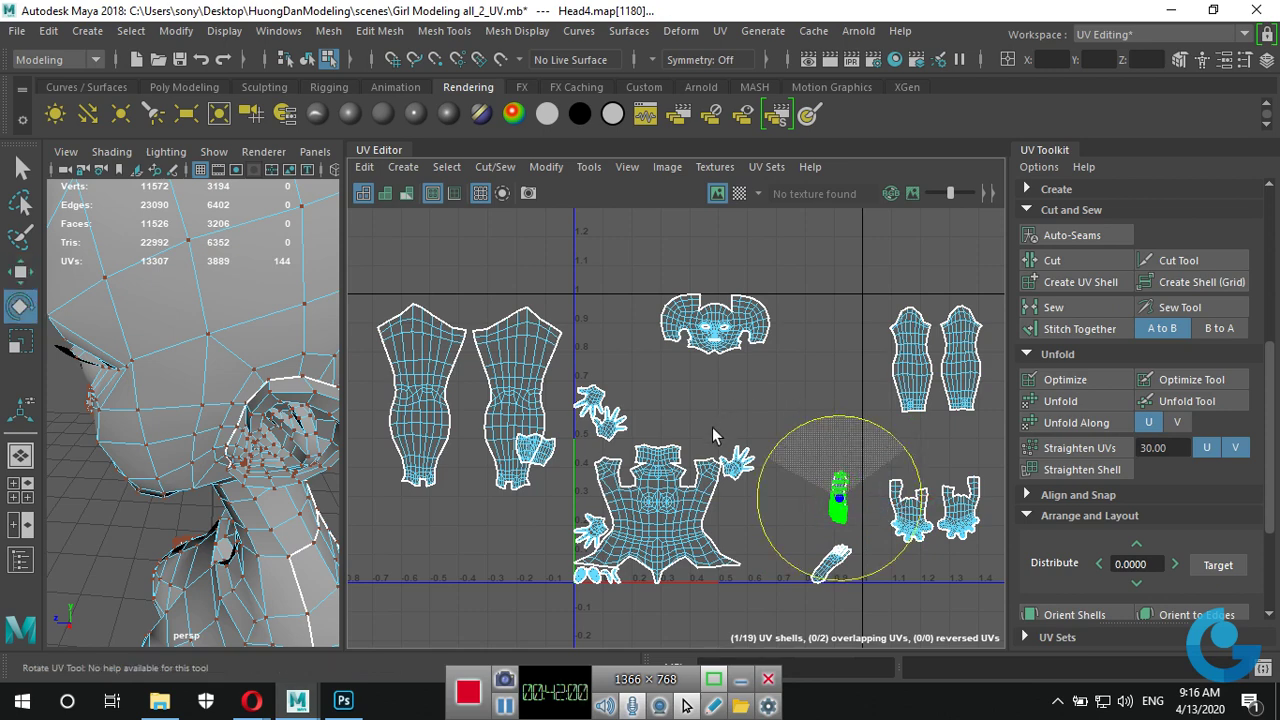
{"action": "left_click", "coordinate": [838, 566]}
{"action": "left_click_drag", "start_coordinate": [795, 502], "coordinate": [925, 604]}
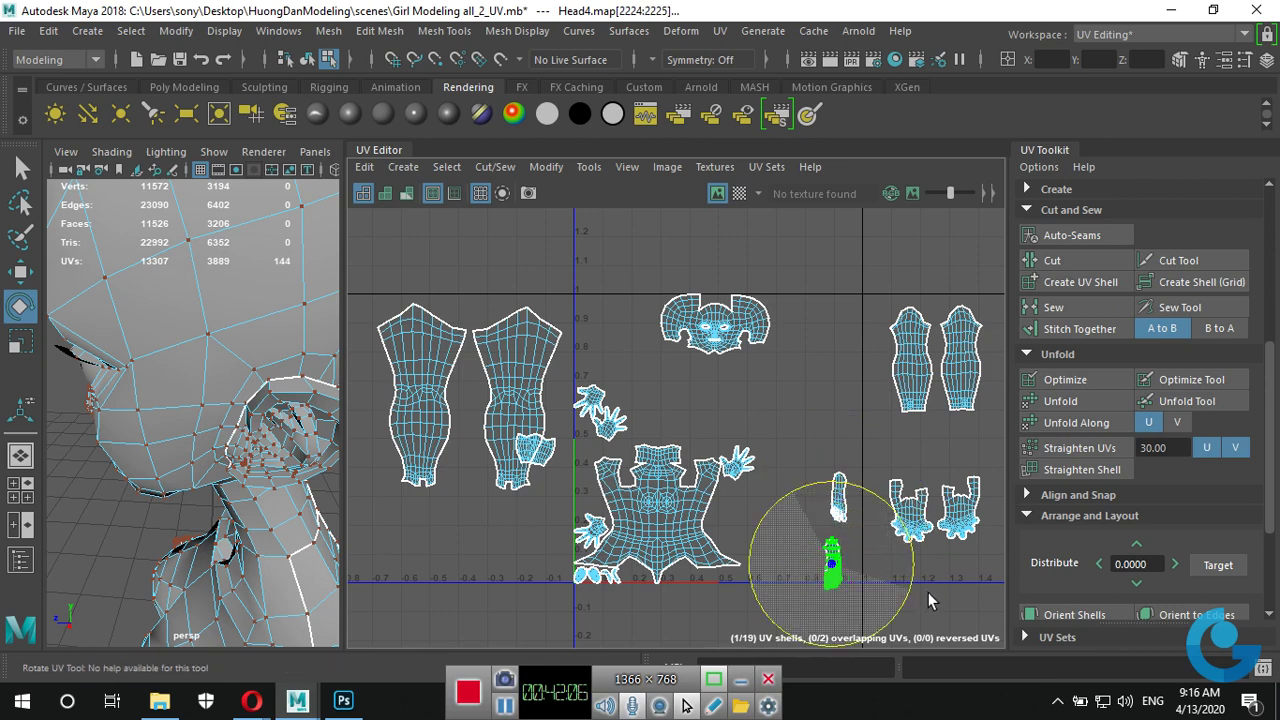
{"action": "key", "text": "w"}
{"action": "mouse_move", "coordinate": [832, 565]}
{"action": "left_mouse_down"}
{"action": "mouse_move", "coordinate": [849, 508]}
{"action": "mouse_move", "coordinate": [866, 500]}
{"action": "left_mouse_up"}
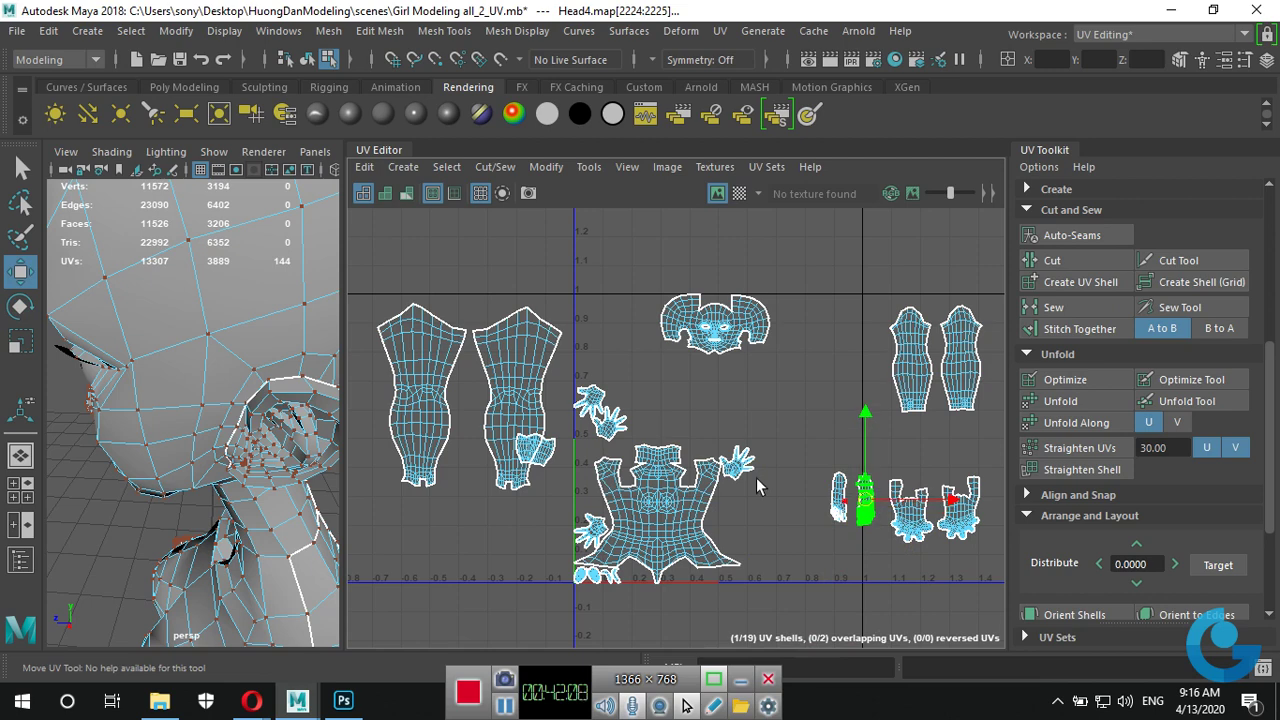
Move both small hand shells to the lower right and tilt one slightly.
{"action": "left_click", "coordinate": [594, 397]}
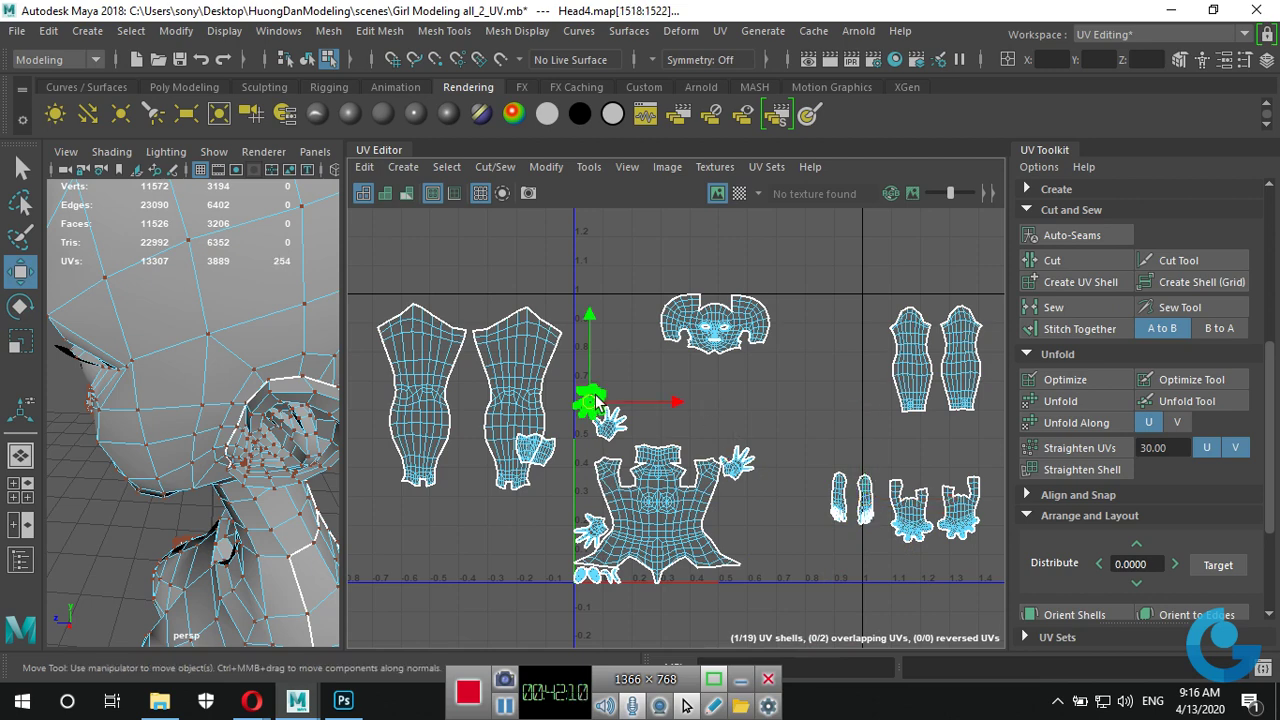
{"action": "key", "text": "f"}
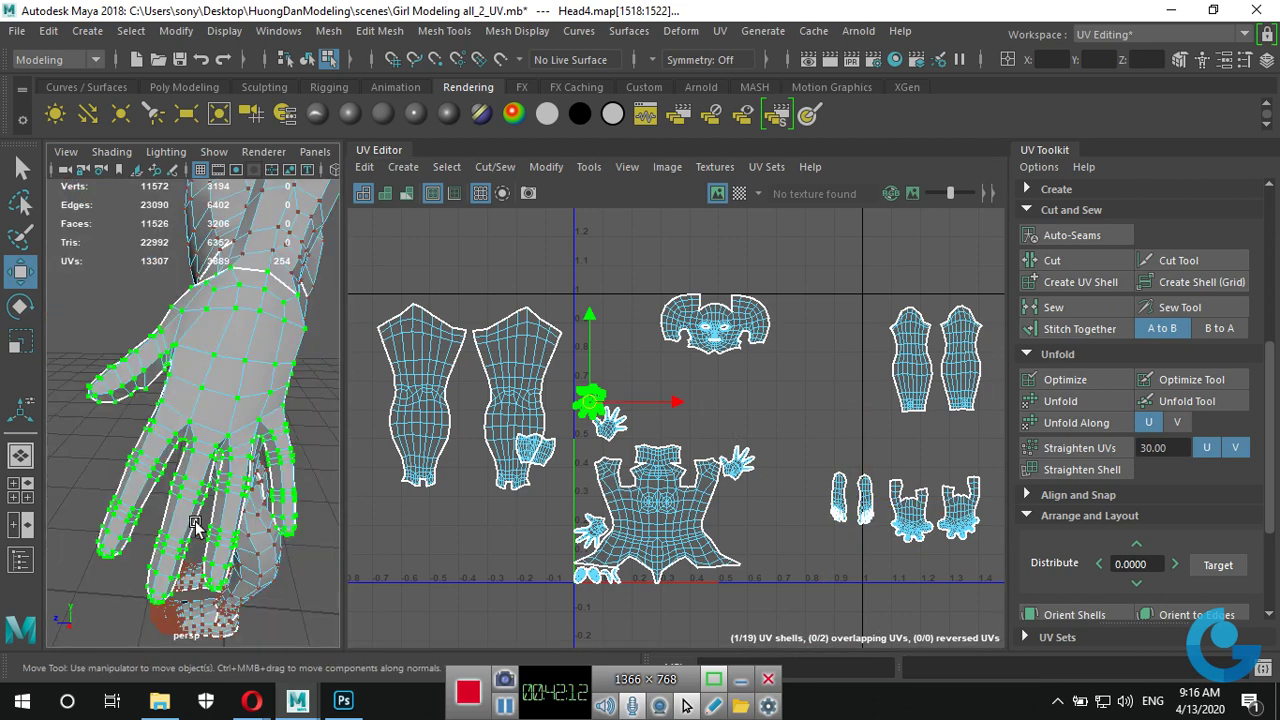
{"action": "left_click_drag", "start_coordinate": [254, 553], "coordinate": [694, 446], "text": "alt"}
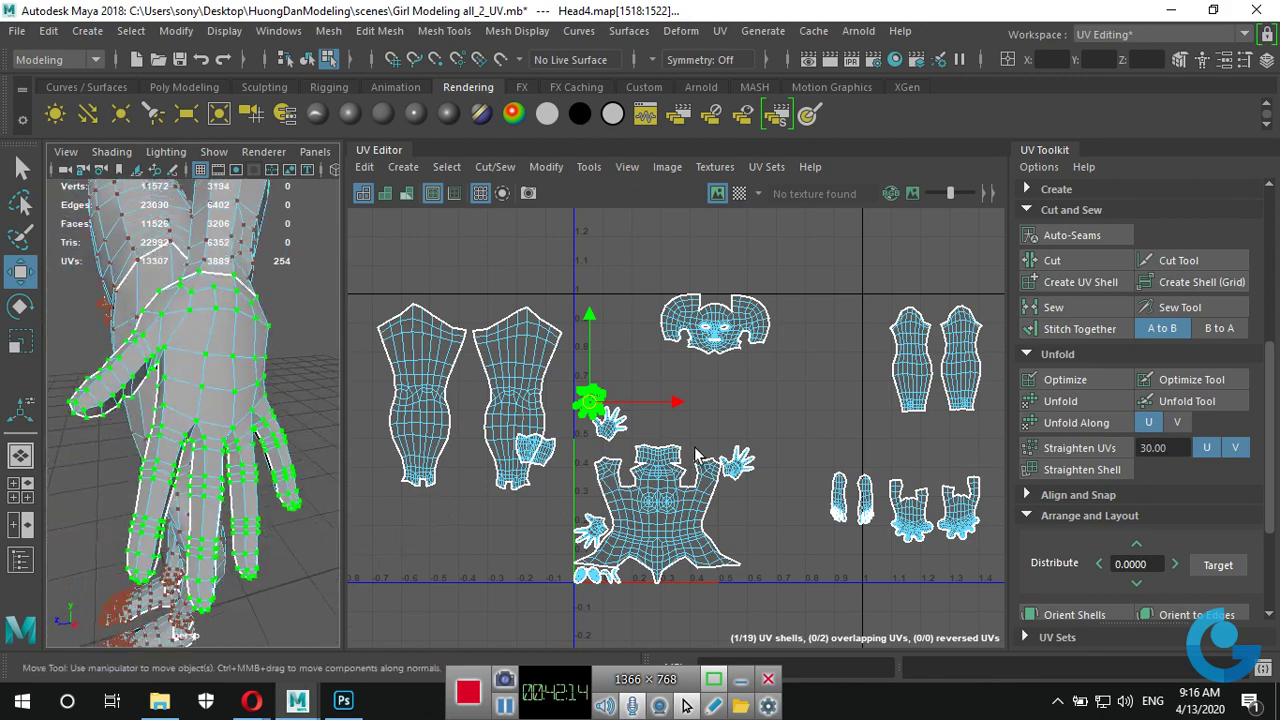
{"action": "left_click_drag", "start_coordinate": [594, 408], "coordinate": [870, 578]}
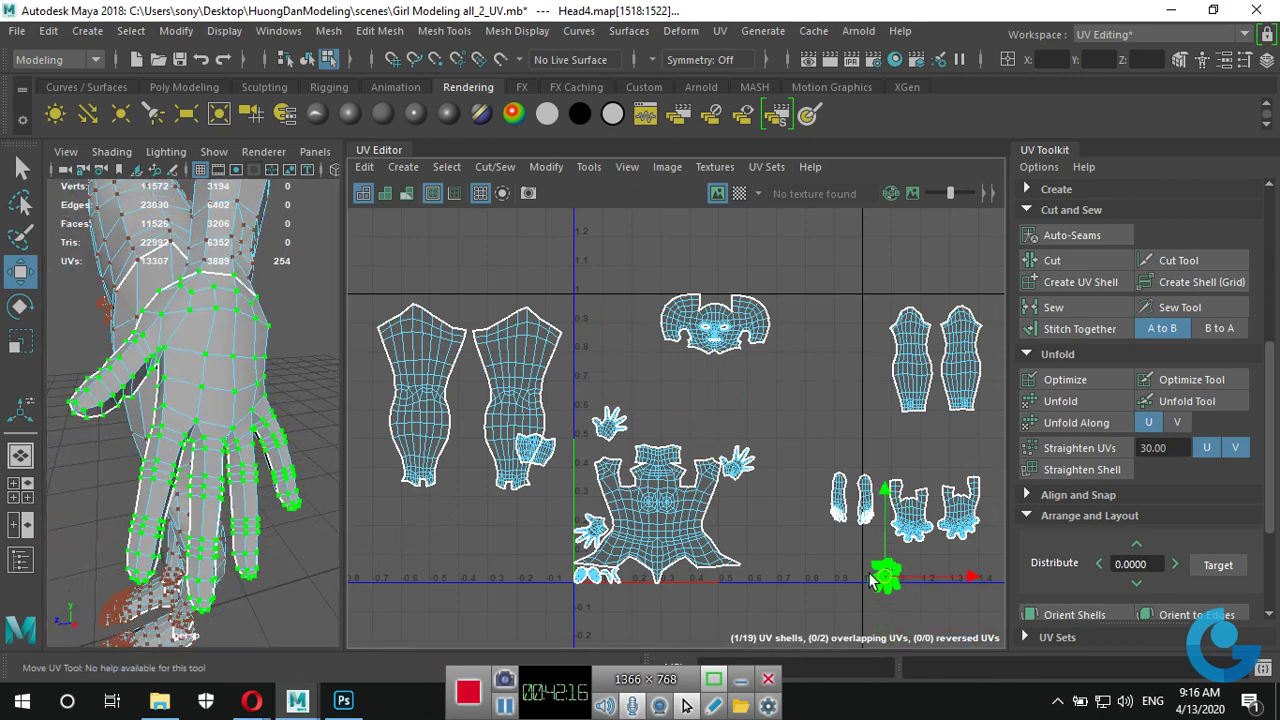
{"action": "left_click", "coordinate": [612, 424]}
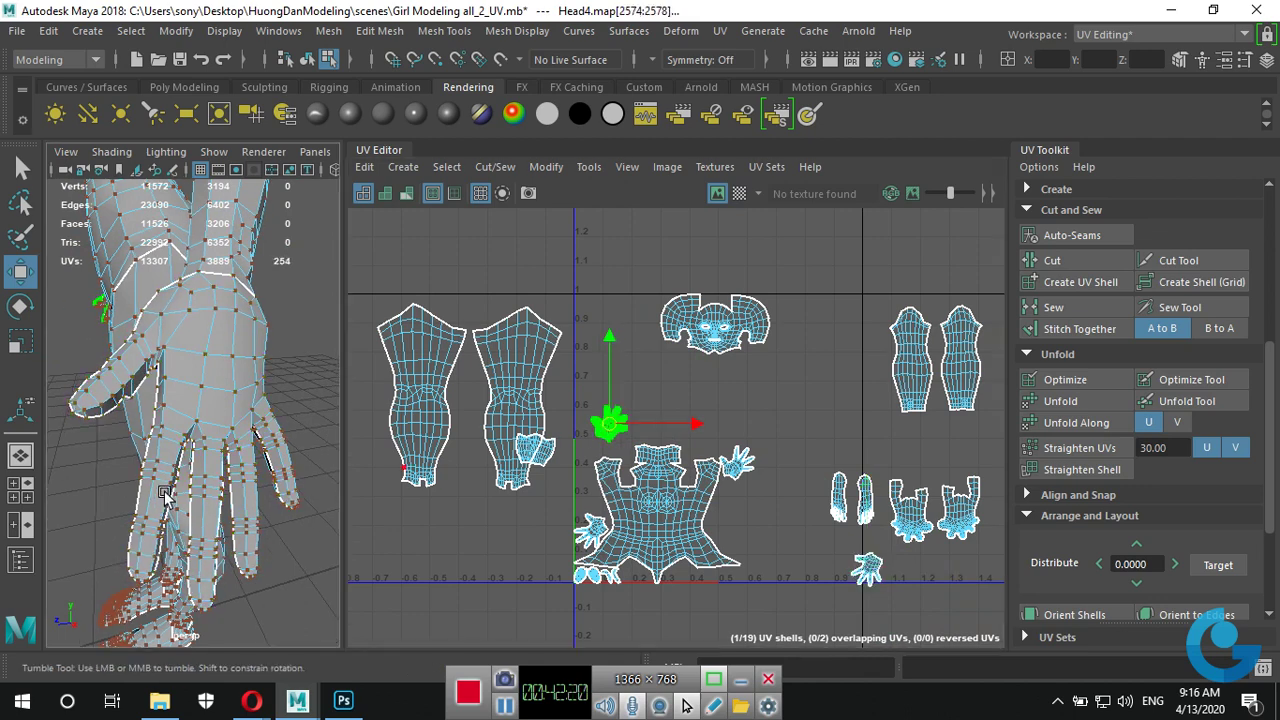
{"action": "left_click_drag", "start_coordinate": [211, 499], "coordinate": [471, 544], "text": "alt"}
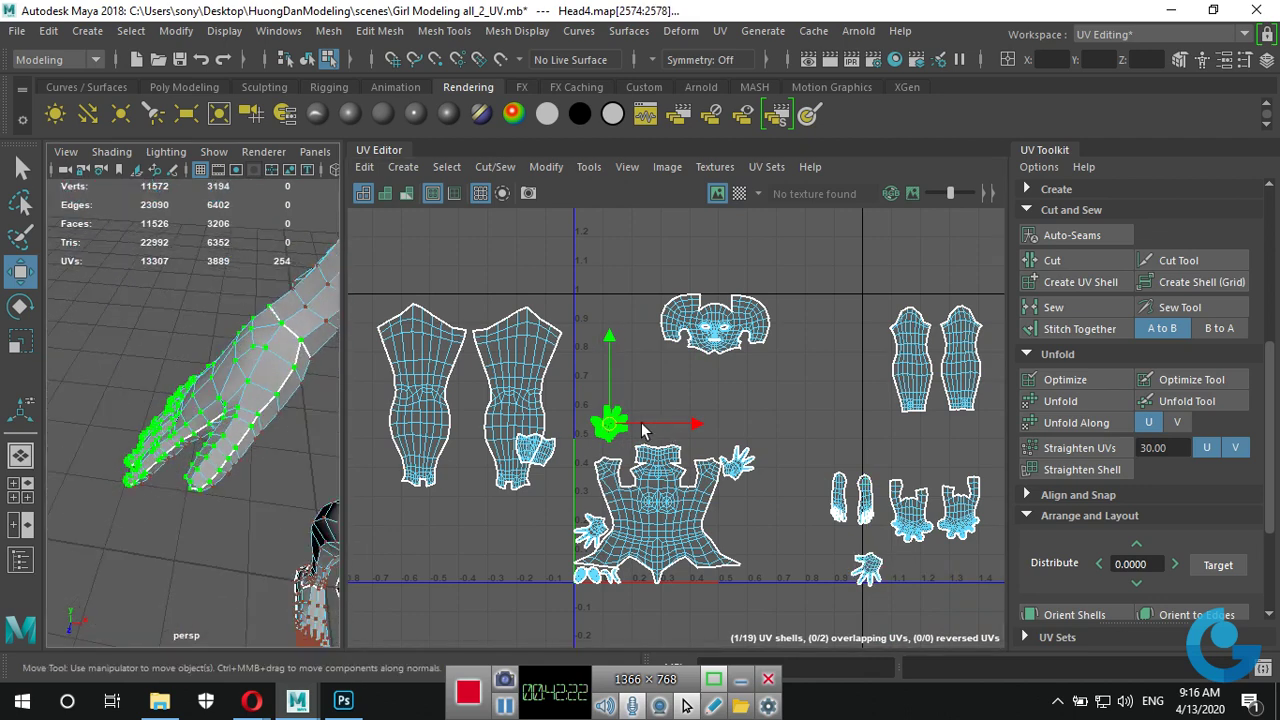
{"action": "left_click_drag", "start_coordinate": [612, 424], "coordinate": [830, 567]}
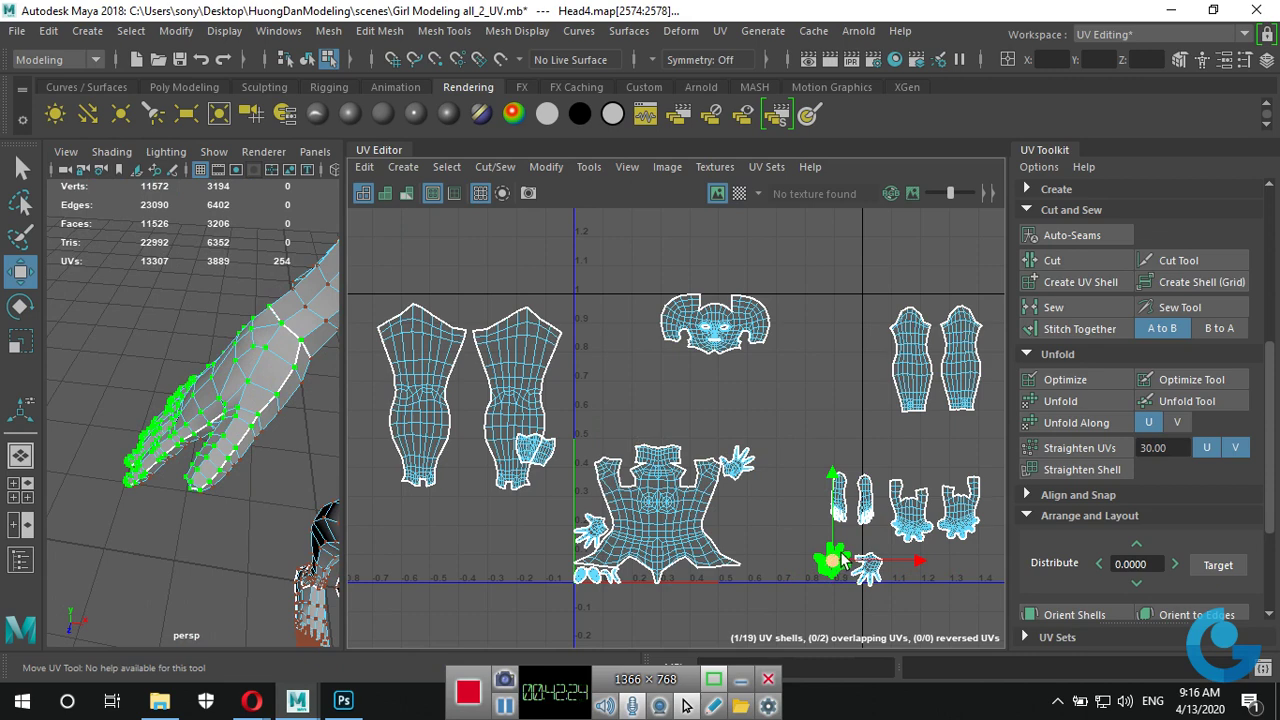
{"action": "key", "text": "e"}
{"action": "left_click_drag", "start_coordinate": [797, 488], "coordinate": [912, 582]}
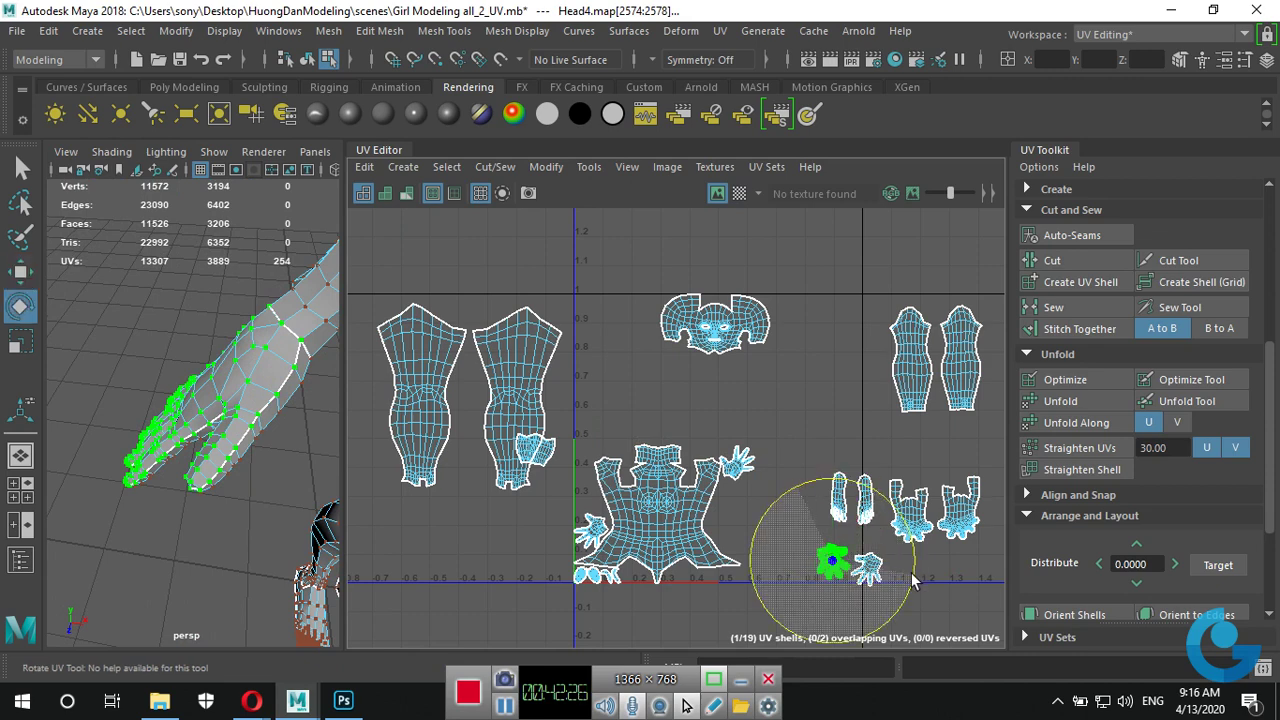
Nudge one hand shell down to the baseline and rotate the right hand shell.
{"action": "key", "text": "w"}
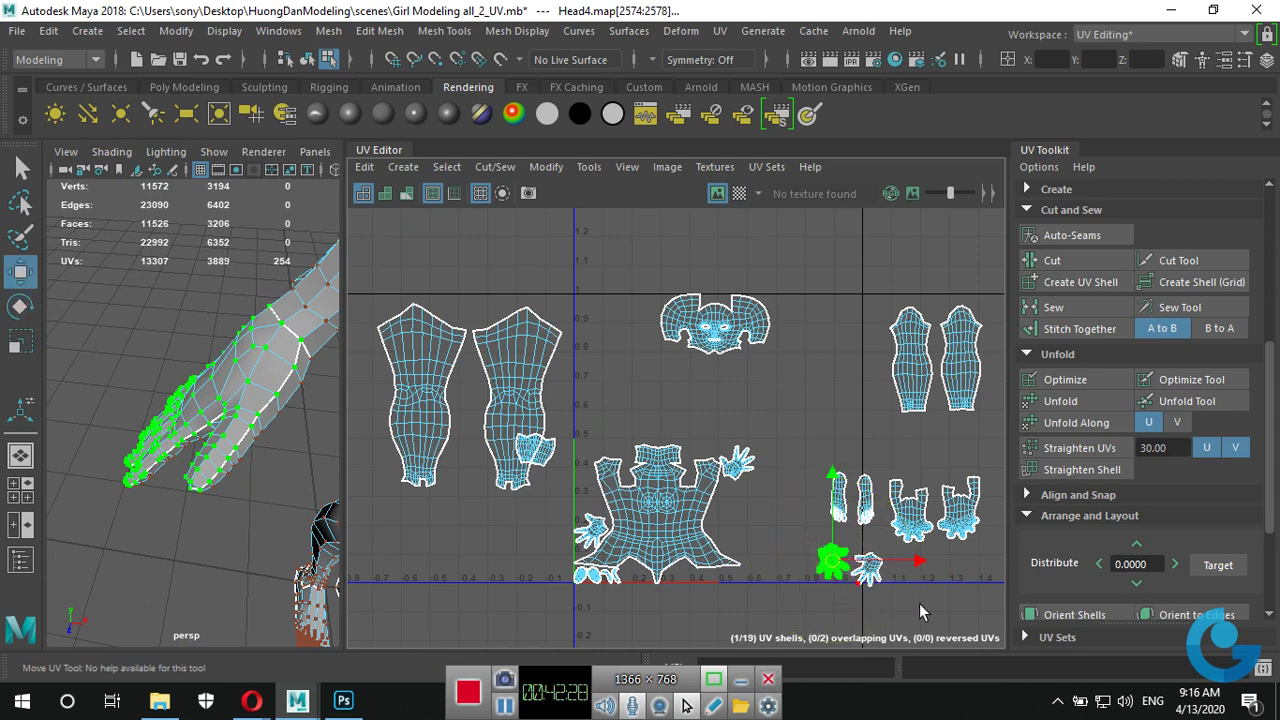
{"action": "scroll", "coordinate": [920, 612], "scroll_direction": "up", "scroll_amount": 3}
{"action": "scroll", "coordinate": [829, 529], "scroll_direction": "up", "scroll_amount": 3}
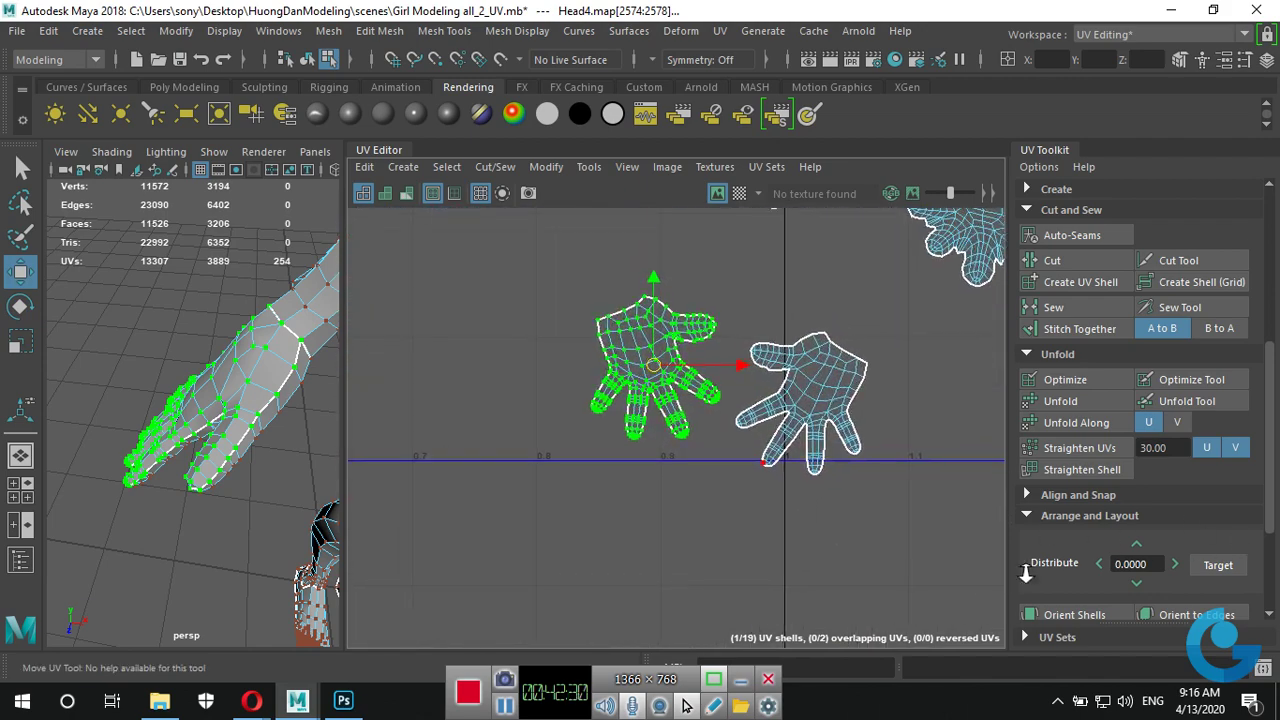
{"action": "middle_click_drag", "start_coordinate": [749, 400], "coordinate": [749, 486], "text": "alt"}
{"action": "left_click_drag", "start_coordinate": [654, 452], "coordinate": [652, 484]}
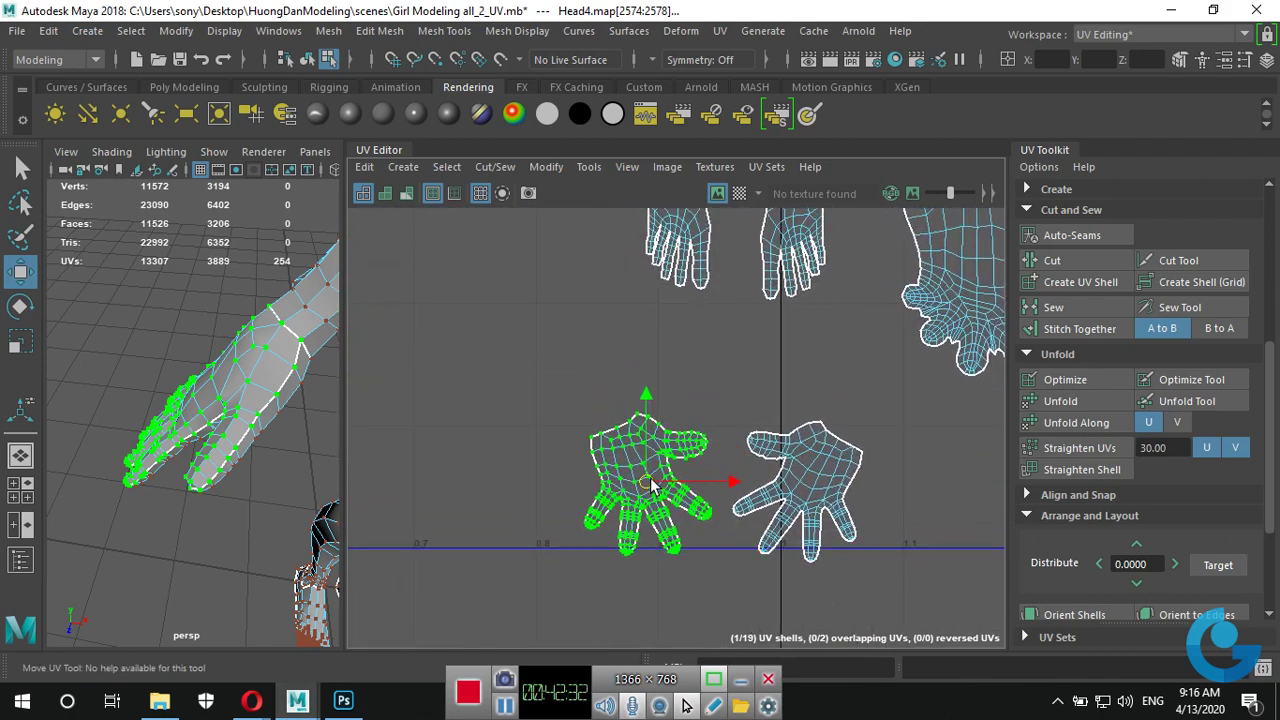
{"action": "left_click", "coordinate": [812, 459]}
{"action": "key", "text": "e"}
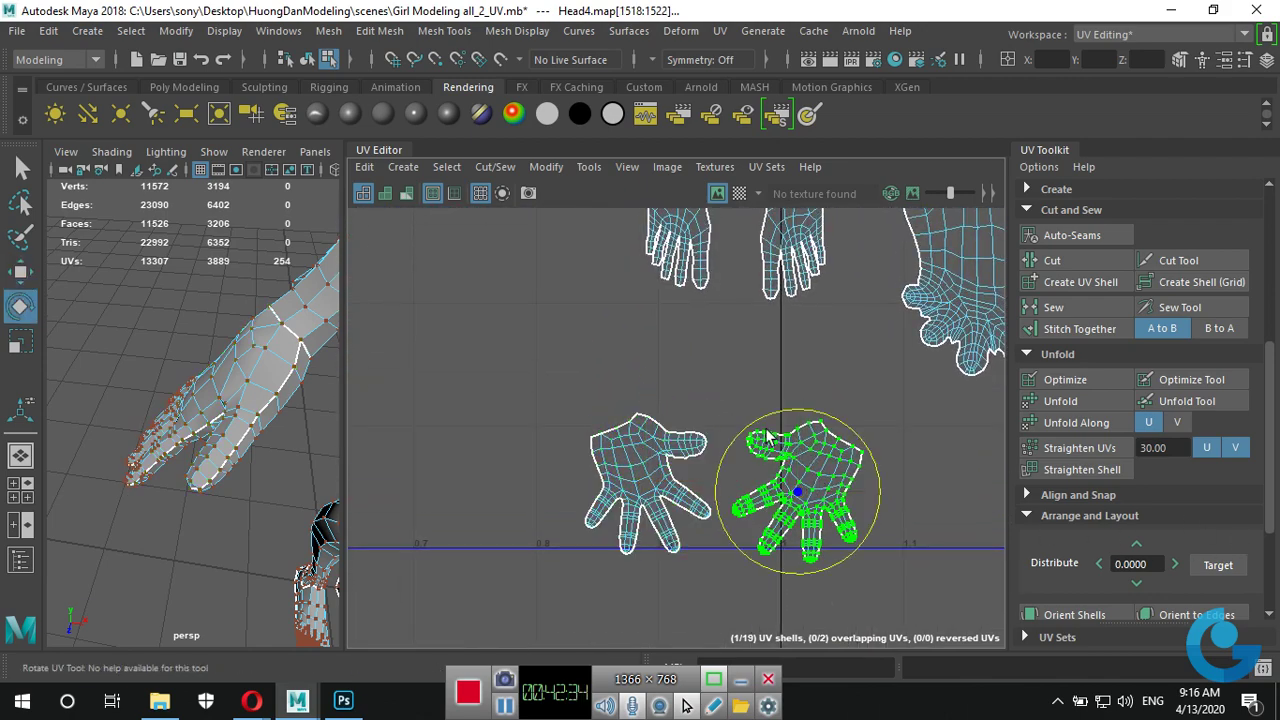
{"action": "mouse_move", "coordinate": [766, 424]}
{"action": "left_mouse_down"}
{"action": "mouse_move", "coordinate": [746, 420]}
{"action": "mouse_move", "coordinate": [818, 532]}
{"action": "left_mouse_up"}
{"action": "key", "text": "w"}
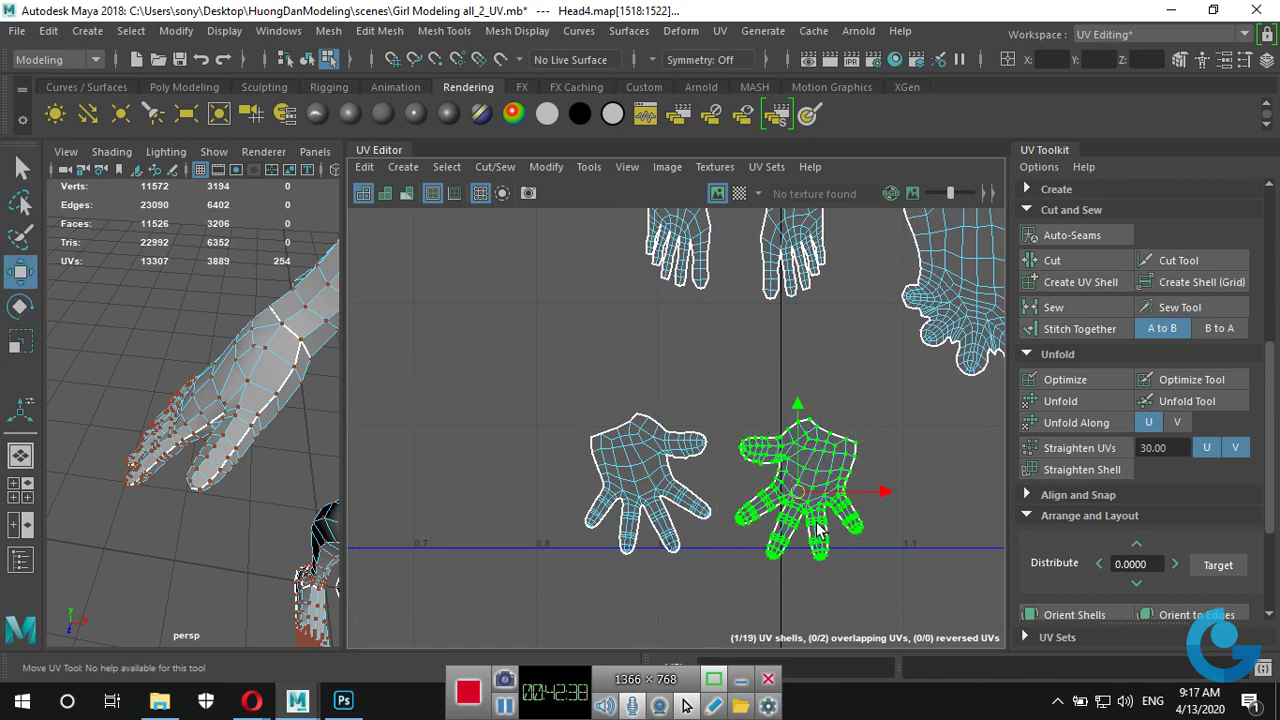
Move the hand shell beside the body up and right, rotating it clockwise.
{"action": "scroll", "coordinate": [470, 463], "scroll_direction": "down", "scroll_amount": 3}
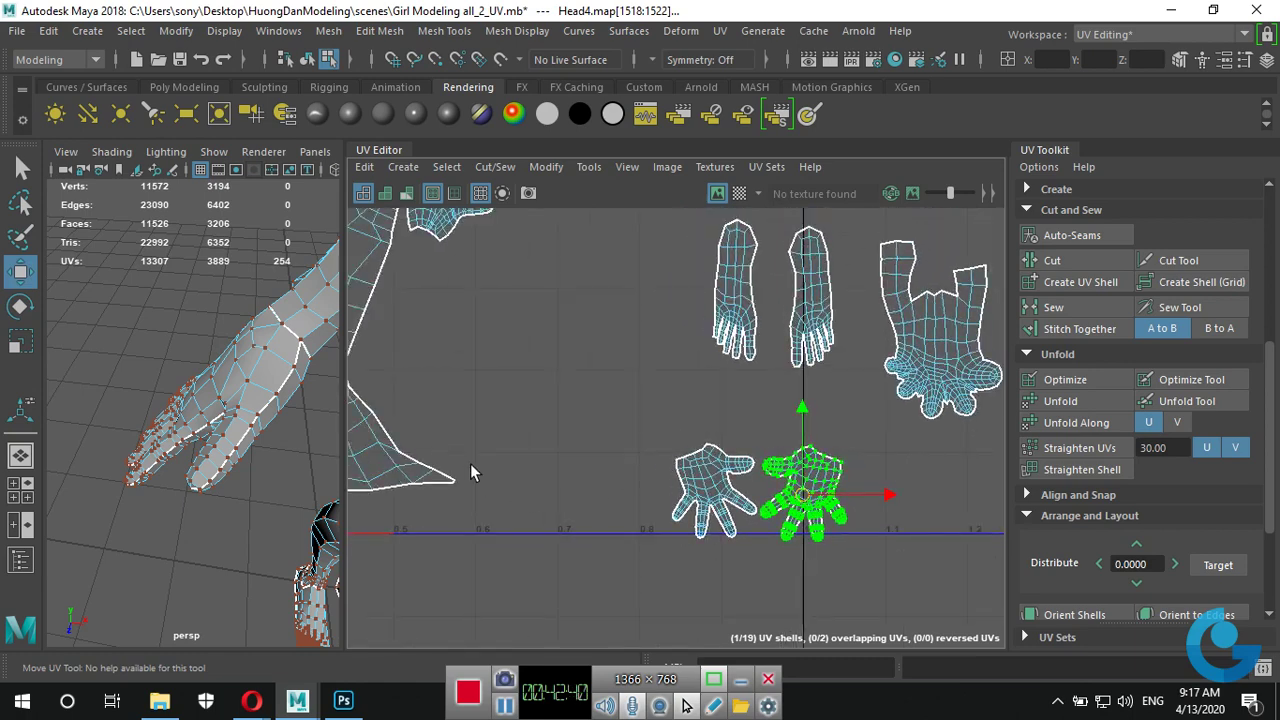
{"action": "scroll", "coordinate": [923, 543], "scroll_direction": "up", "scroll_amount": 2}
{"action": "left_click", "coordinate": [465, 533]}
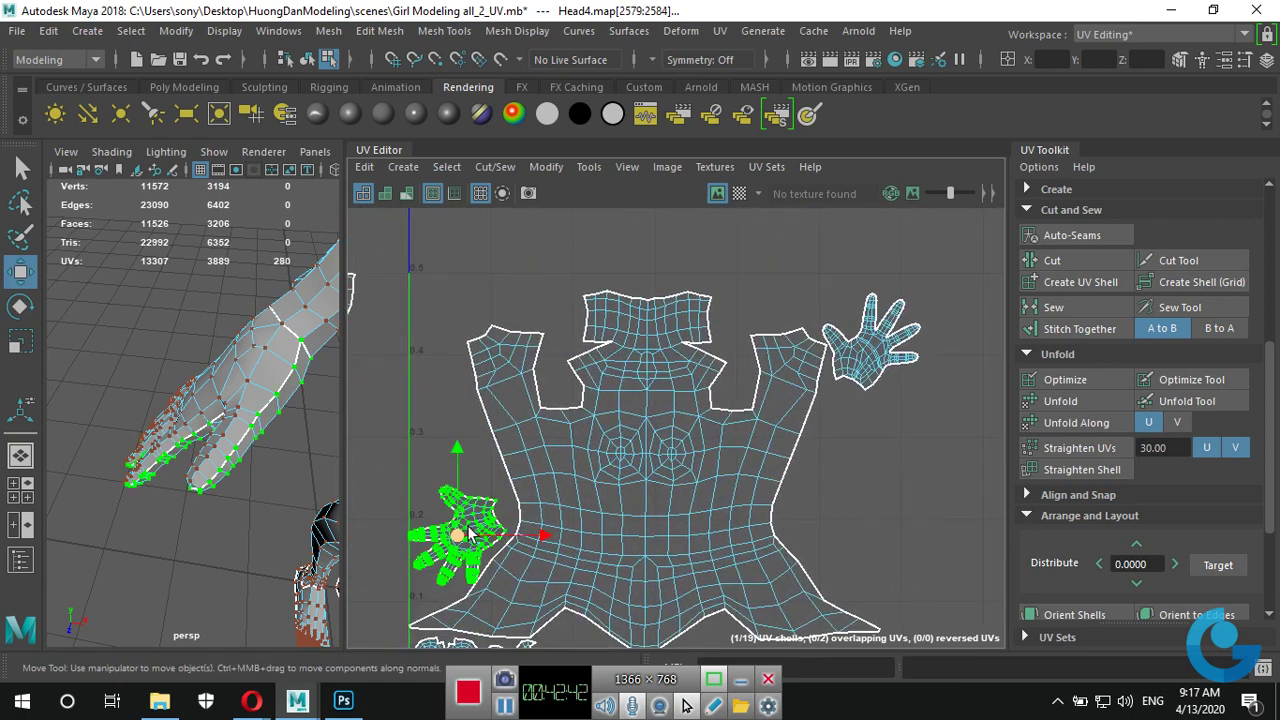
{"action": "left_click_drag", "start_coordinate": [465, 533], "coordinate": [834, 245]}
{"action": "middle_click_drag", "start_coordinate": [864, 380], "coordinate": [698, 545], "text": "alt"}
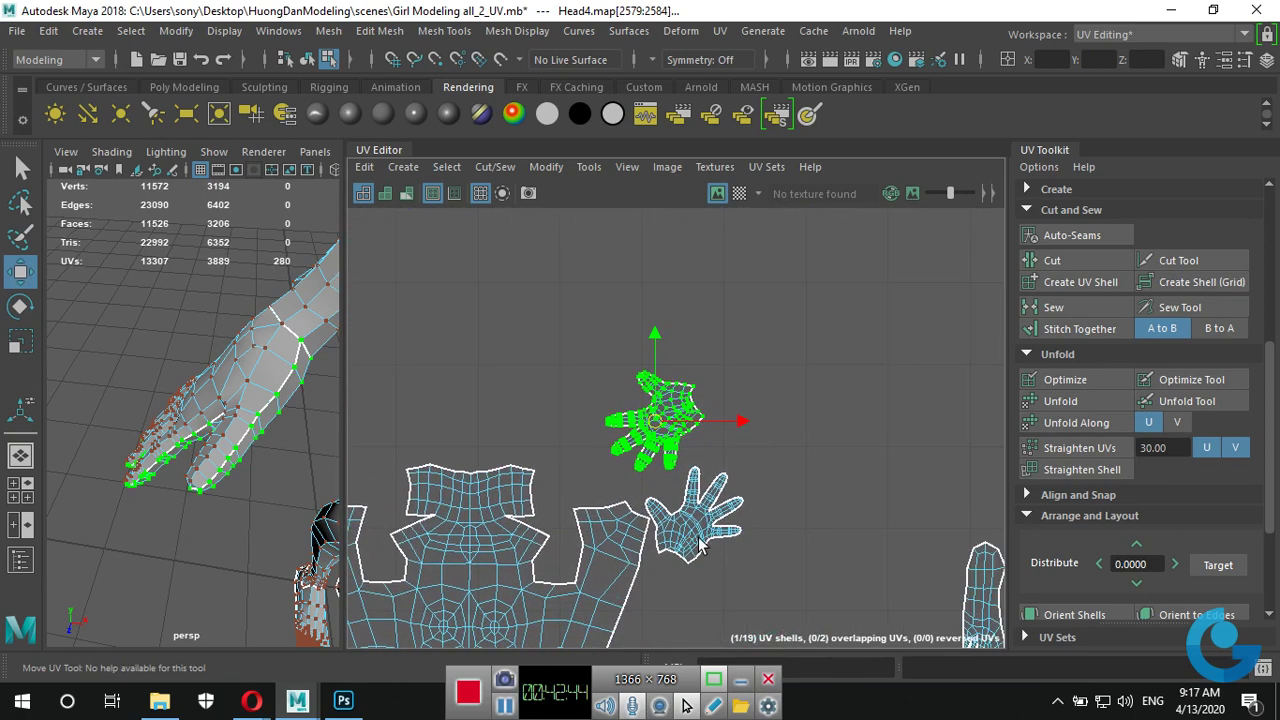
{"action": "key", "text": "e"}
{"action": "mouse_move", "coordinate": [686, 343]}
{"action": "left_mouse_down"}
{"action": "mouse_move", "coordinate": [749, 425]}
{"action": "mouse_move", "coordinate": [748, 463]}
{"action": "left_mouse_up"}
{"action": "left_click", "coordinate": [762, 492]}
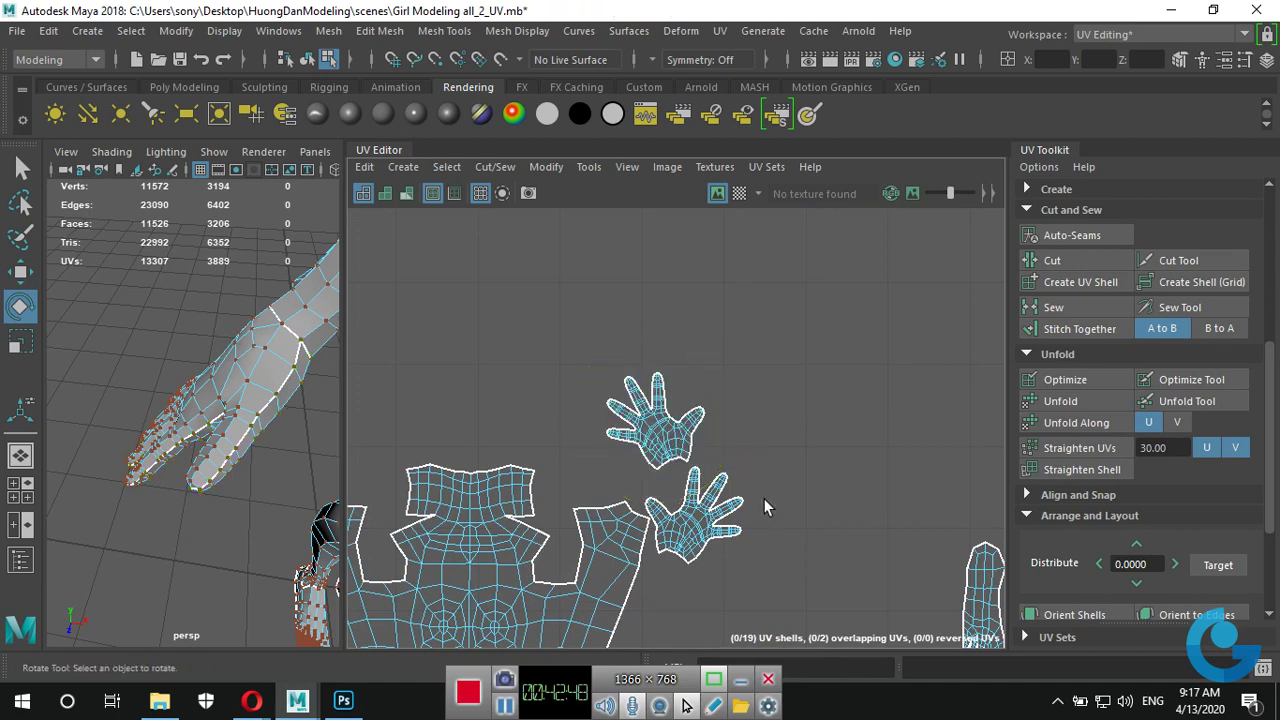
Rotate the lower hand shell fingers-up and place it beside the other hand.
{"action": "left_click", "coordinate": [703, 535]}
{"action": "key", "text": "w"}
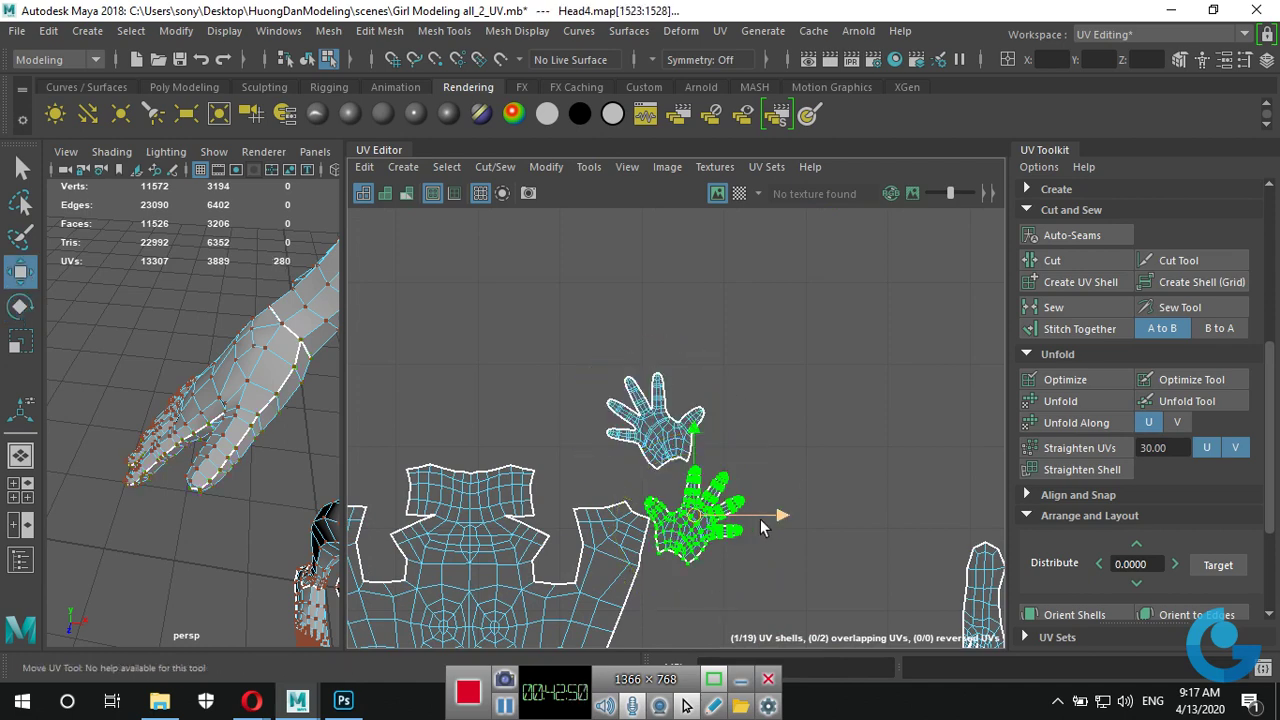
{"action": "key", "text": "e"}
{"action": "left_click_drag", "start_coordinate": [776, 528], "coordinate": [774, 420]}
{"action": "key", "text": "w"}
{"action": "mouse_move", "coordinate": [693, 533]}
{"action": "left_mouse_down"}
{"action": "mouse_move", "coordinate": [752, 505]}
{"action": "mouse_move", "coordinate": [785, 428]}
{"action": "left_mouse_up"}
Rotate the left hand shell clockwise and slide it next to the other.
{"action": "left_click", "coordinate": [680, 437]}
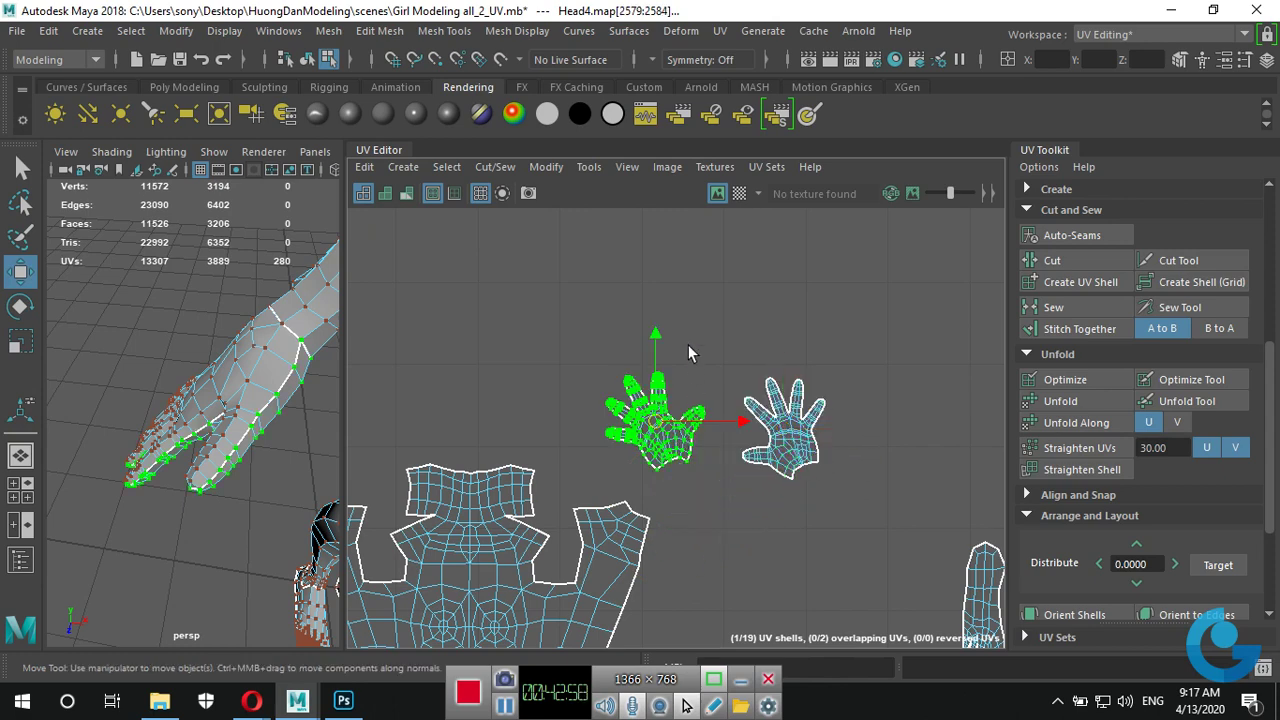
{"action": "key", "text": "e"}
{"action": "left_click_drag", "start_coordinate": [694, 355], "coordinate": [724, 404]}
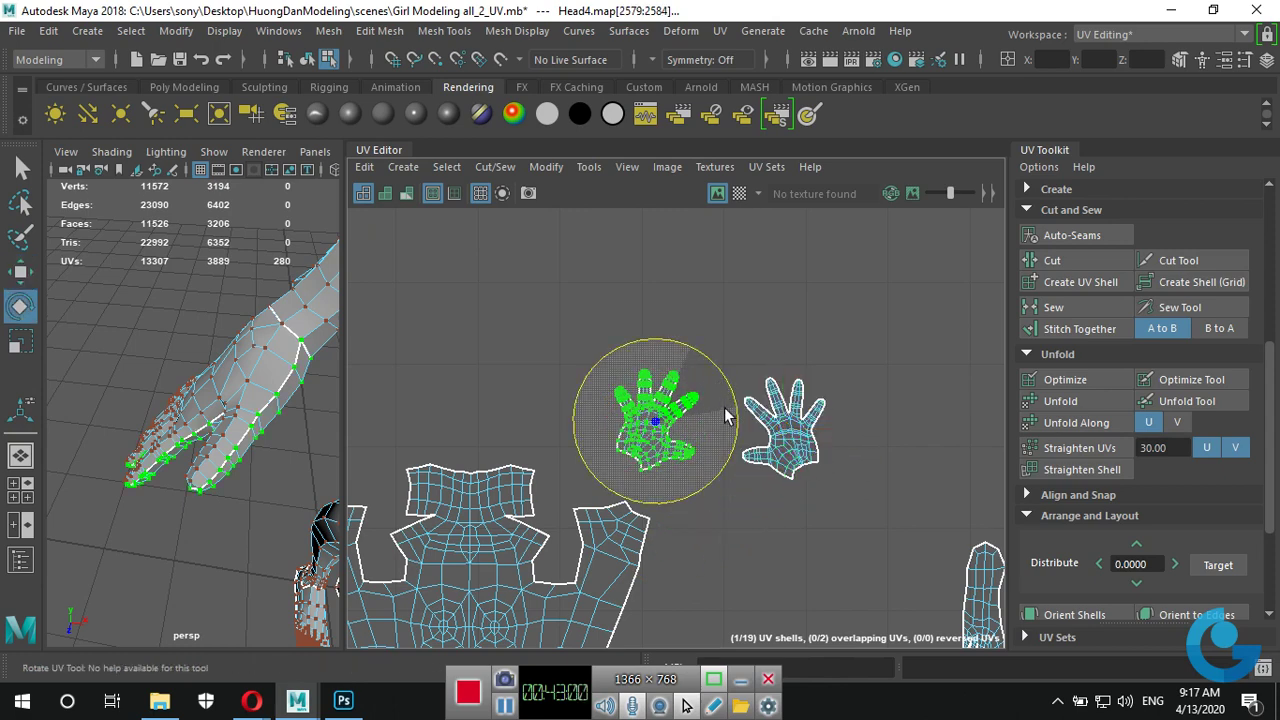
{"action": "key", "text": "w"}
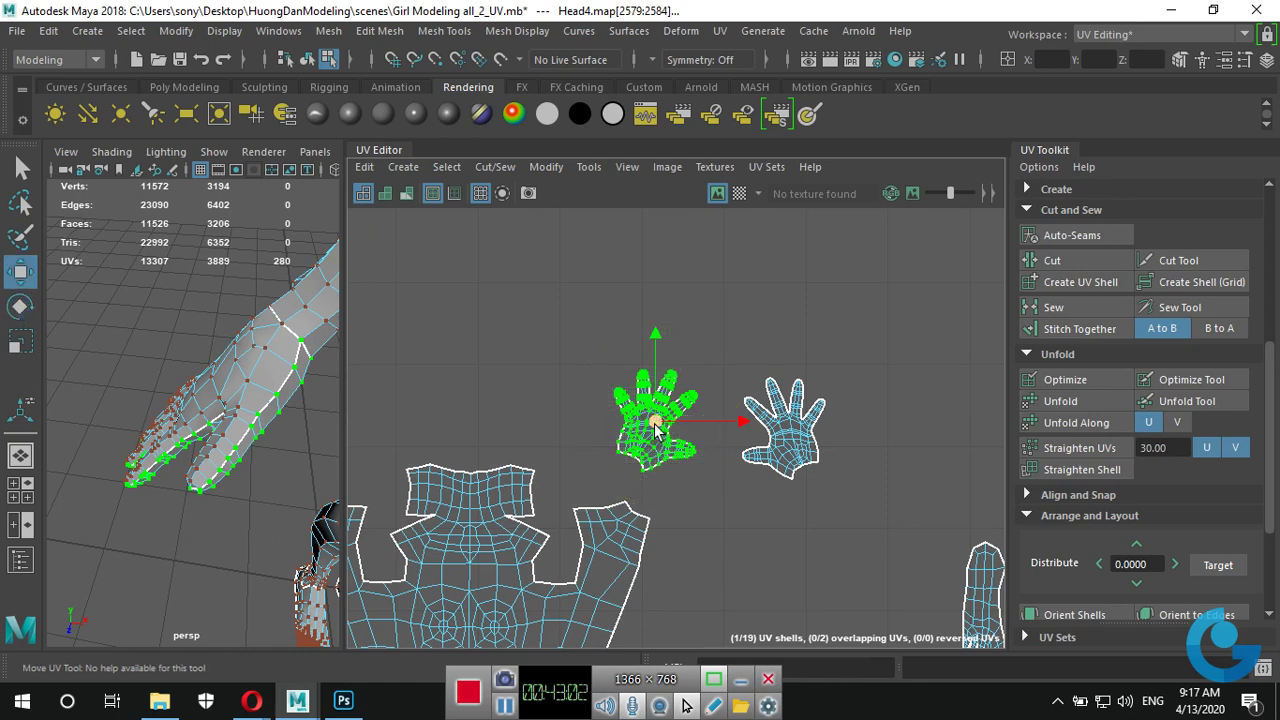
{"action": "left_click_drag", "start_coordinate": [657, 435], "coordinate": [698, 440]}
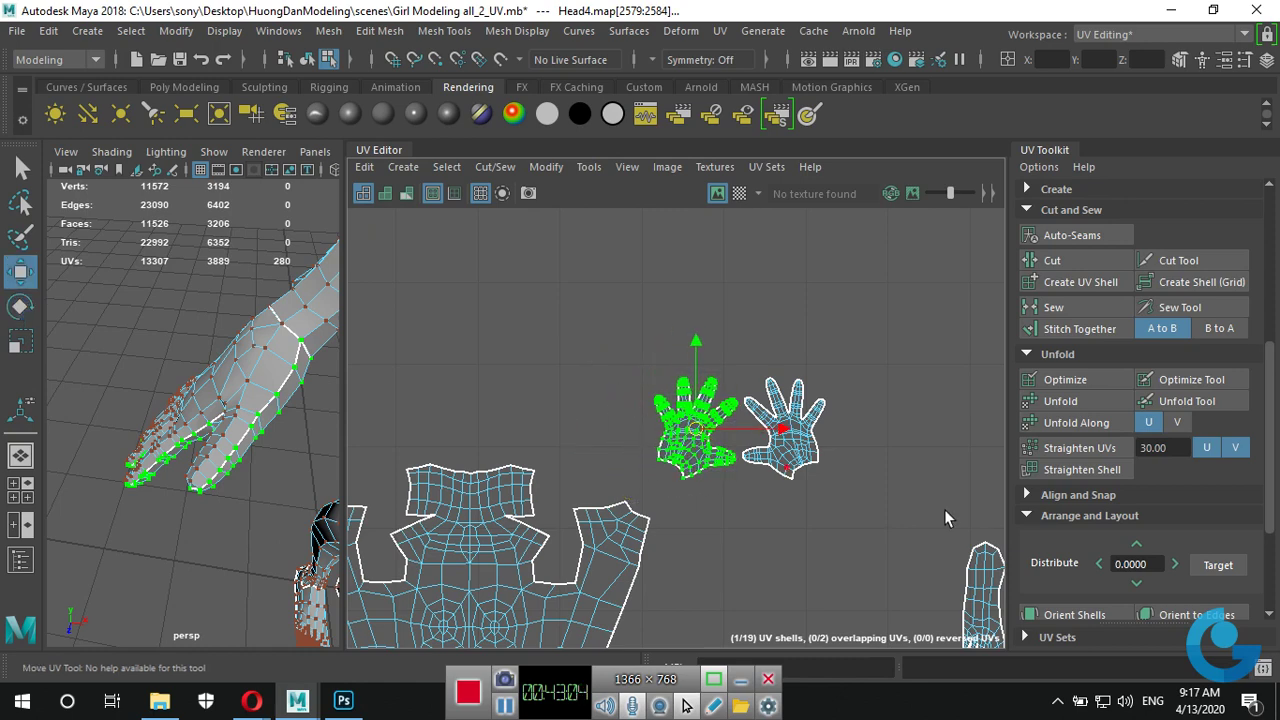
Move the small patch shell from beside the leg to just below the body shell.
{"action": "scroll", "coordinate": [830, 480], "scroll_direction": "down", "scroll_amount": 3}
{"action": "scroll", "coordinate": [715, 453], "scroll_direction": "down", "scroll_amount": 3}
{"action": "left_click", "coordinate": [600, 355]}
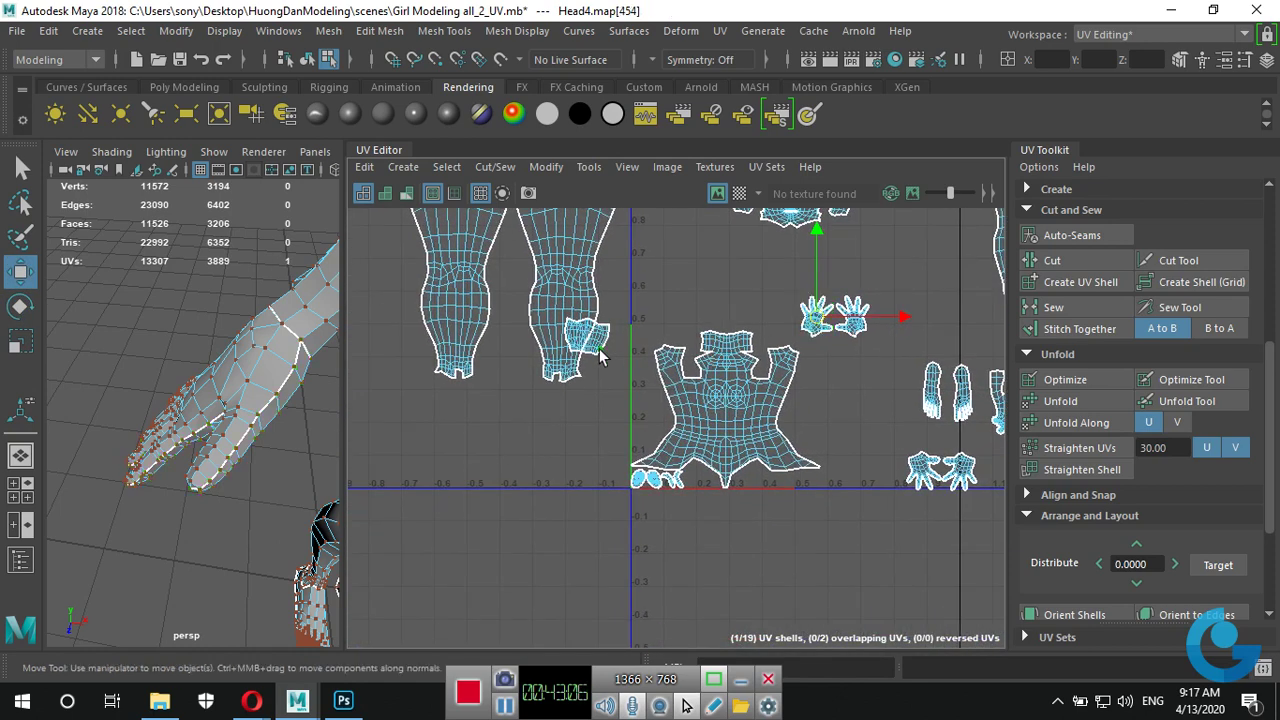
{"action": "left_click", "coordinate": [597, 353]}
{"action": "mouse_move", "coordinate": [588, 340]}
{"action": "left_mouse_down"}
{"action": "mouse_move", "coordinate": [740, 509]}
{"action": "mouse_move", "coordinate": [693, 523]}
{"action": "left_mouse_up"}
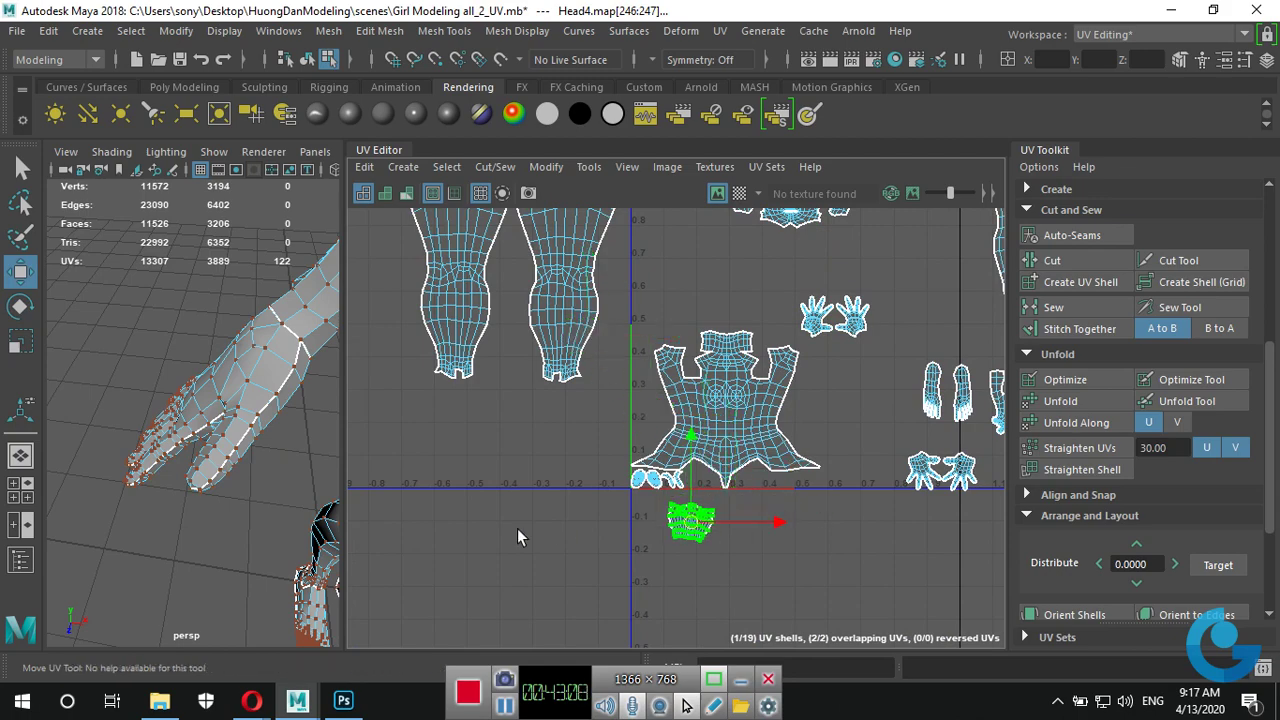
Rotate the small patch level and upright, centred under the body's baseline.
{"action": "scroll", "coordinate": [680, 530], "scroll_direction": "up", "scroll_amount": 2}
{"action": "scroll", "coordinate": [670, 533], "scroll_direction": "up", "scroll_amount": 2}
{"action": "scroll", "coordinate": [660, 480], "scroll_direction": "up", "scroll_amount": 2}
{"action": "scroll", "coordinate": [645, 439], "scroll_direction": "up", "scroll_amount": 2}
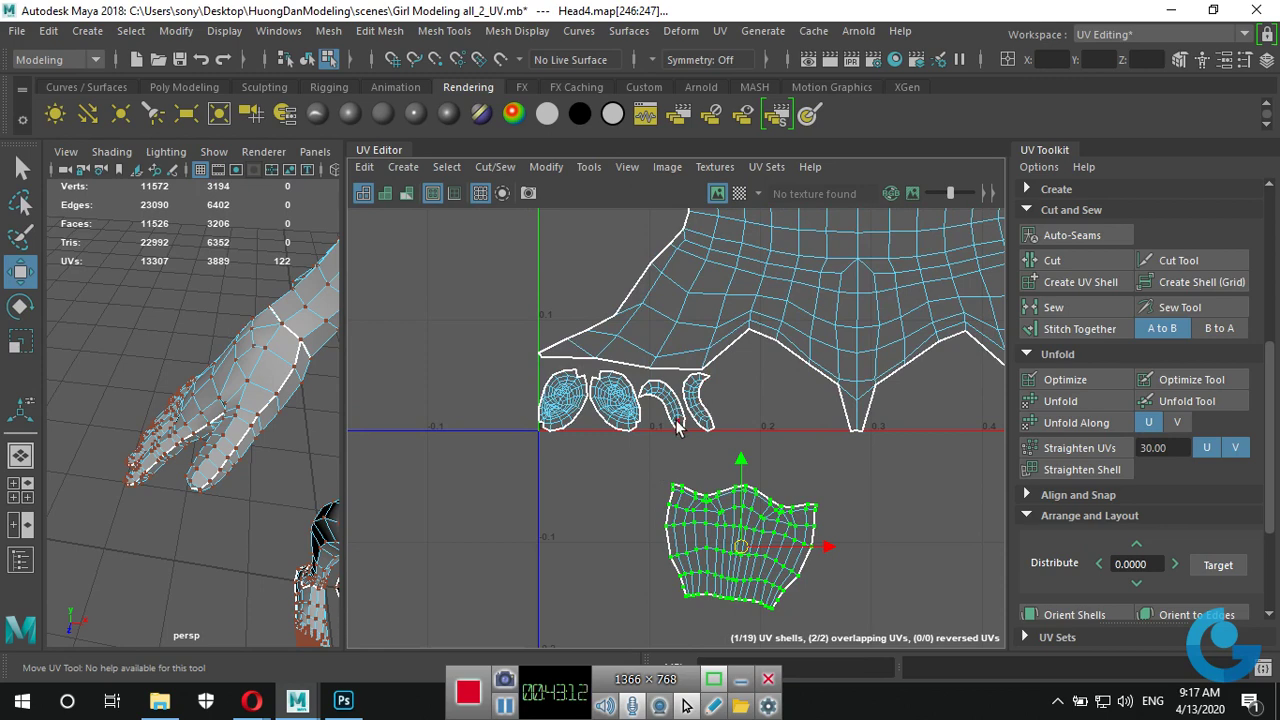
{"action": "key", "text": "e"}
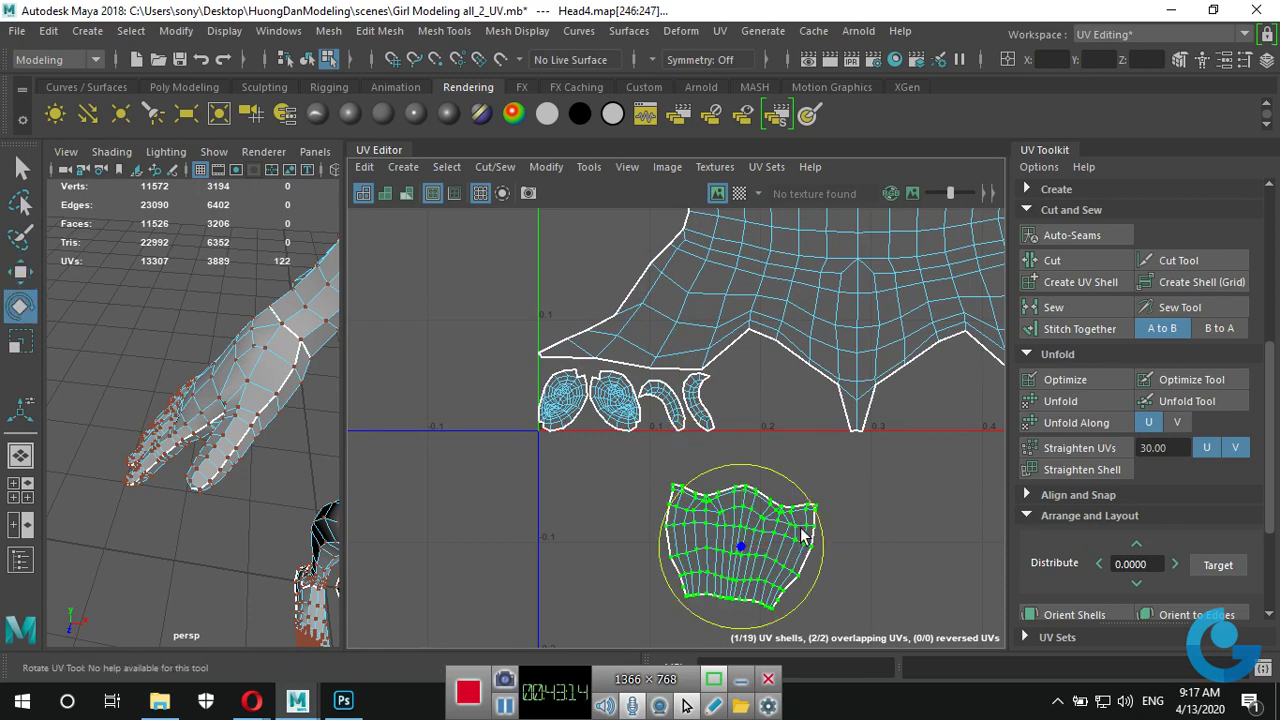
{"action": "left_click_drag", "start_coordinate": [825, 543], "coordinate": [826, 540]}
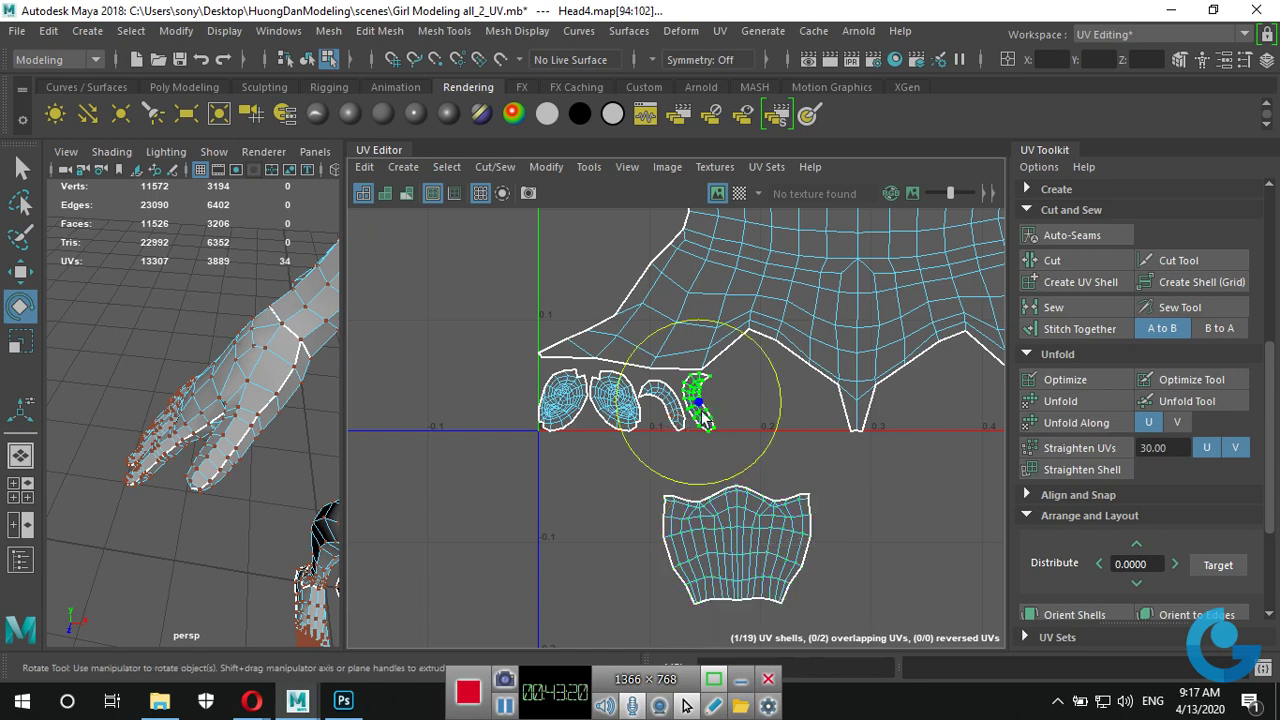
{"action": "scroll", "coordinate": [761, 423], "scroll_direction": "down", "scroll_amount": 3}
{"action": "scroll", "coordinate": [700, 470], "scroll_direction": "down", "scroll_amount": 3}
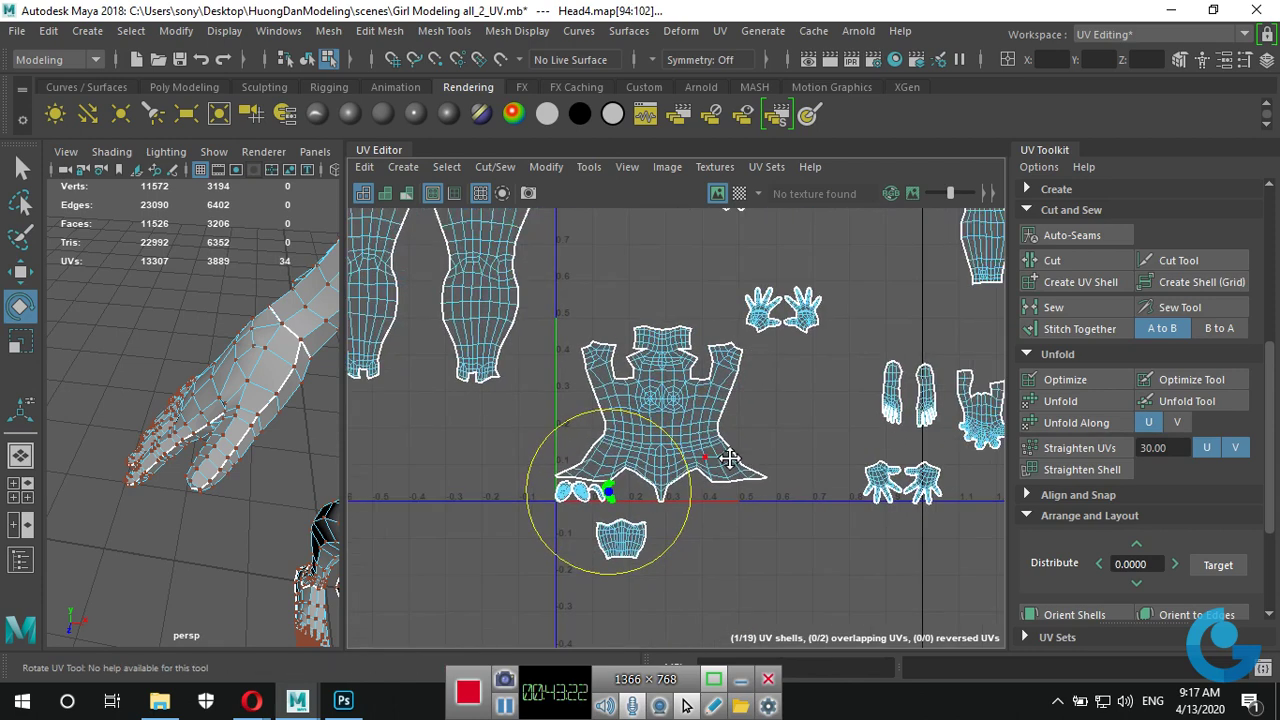
{"action": "scroll", "coordinate": [630, 533], "scroll_direction": "down", "scroll_amount": 3}
{"action": "scroll", "coordinate": [650, 500], "scroll_direction": "down", "scroll_amount": 1}
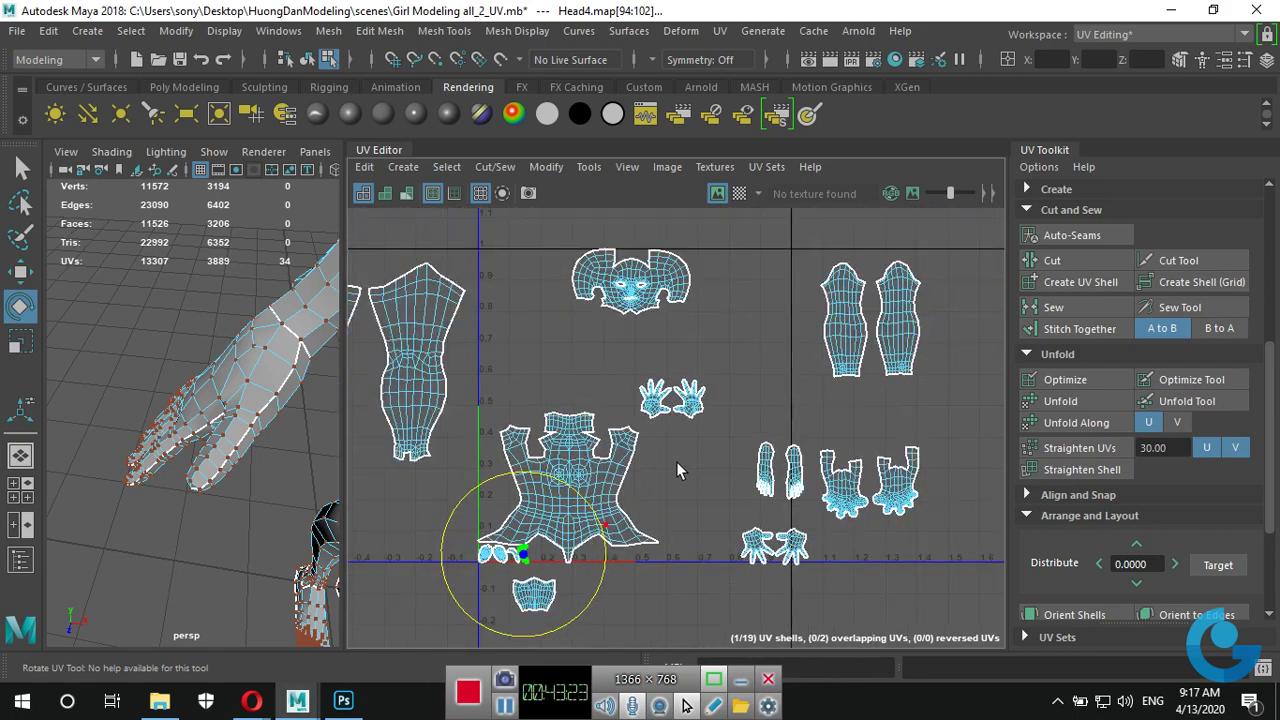
Orient the head UV shell to an edge on its centre line.
{"action": "left_click", "coordinate": [648, 293]}
{"action": "key", "text": "f"}
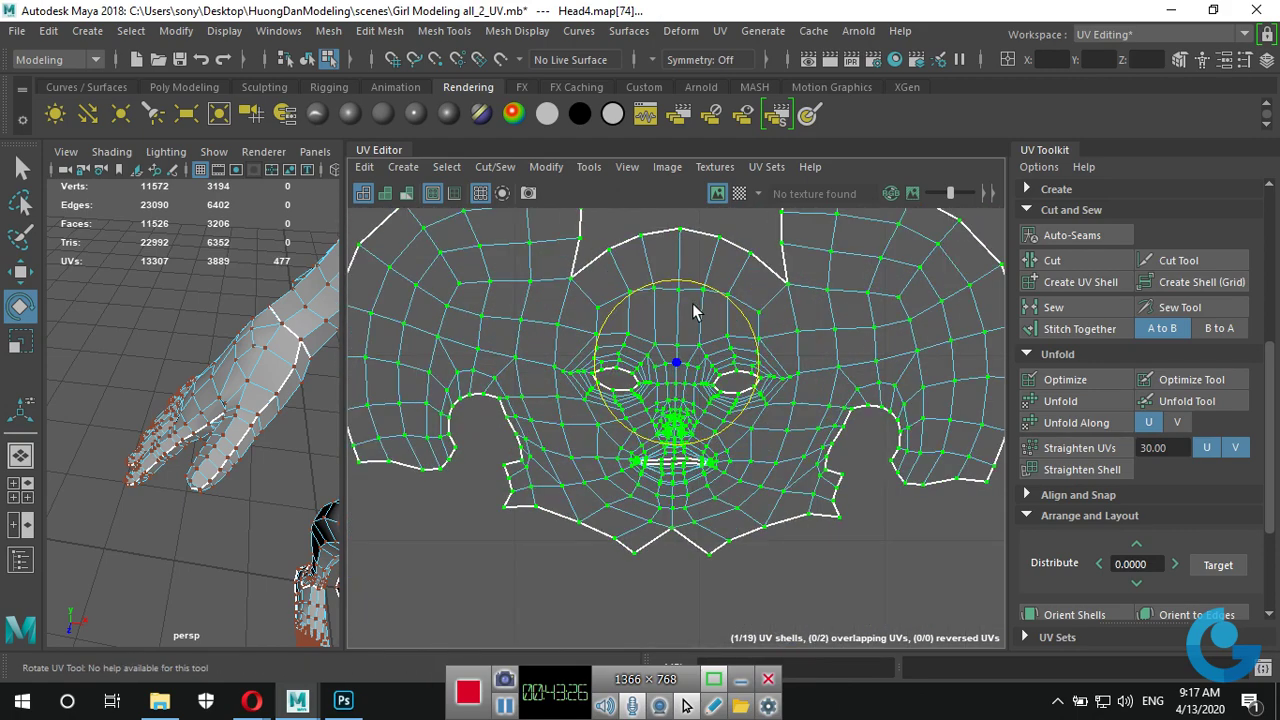
{"action": "key", "text": "F10"}
{"action": "left_click", "coordinate": [678, 325]}
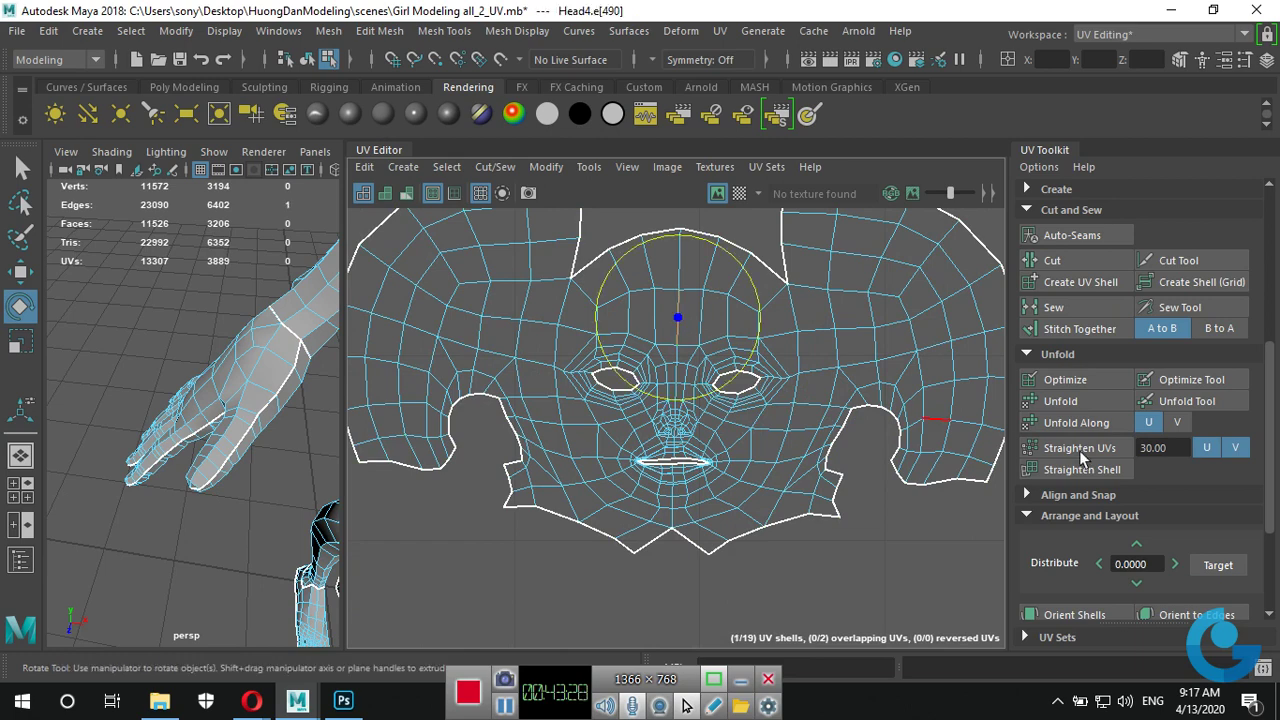
{"action": "scroll", "coordinate": [1110, 545], "scroll_direction": "down", "scroll_amount": 3}
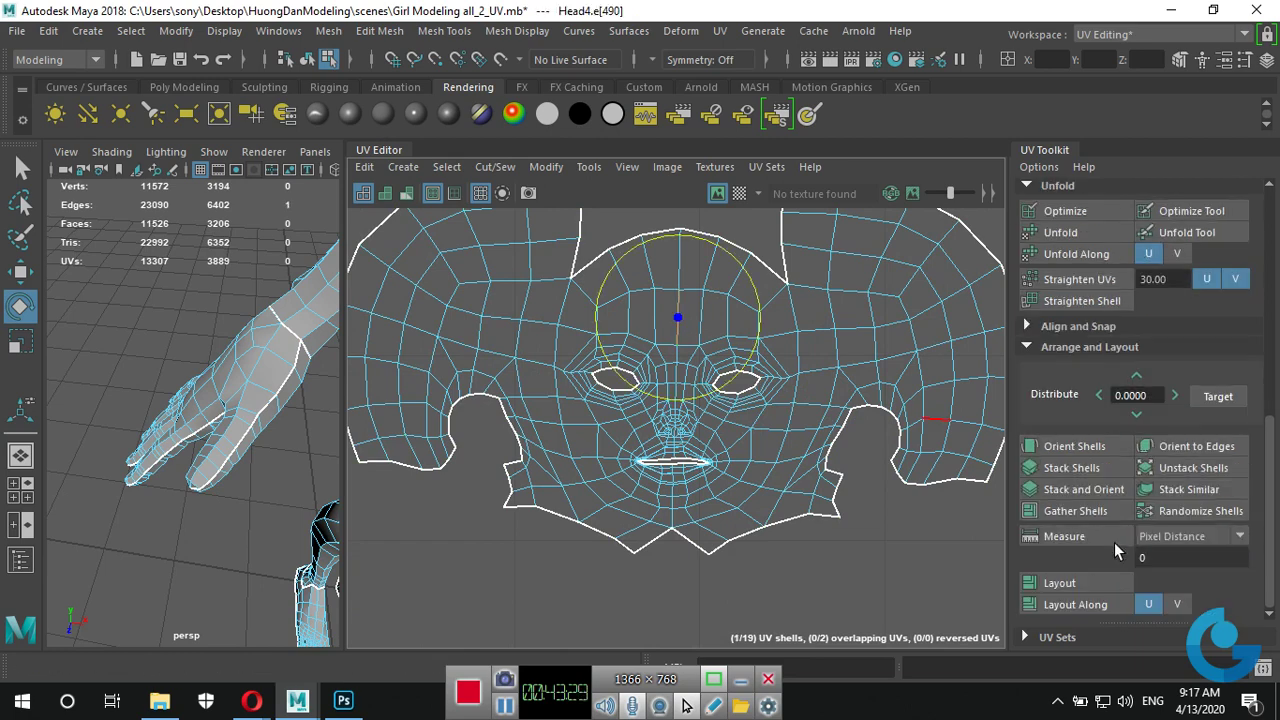
{"action": "left_click", "coordinate": [1196, 449]}
Zoom out and drag-select the whole UV layout of the mesh.
{"action": "scroll", "coordinate": [778, 488], "scroll_direction": "down", "scroll_amount": 2}
{"action": "scroll", "coordinate": [778, 488], "scroll_direction": "down", "scroll_amount": 2}
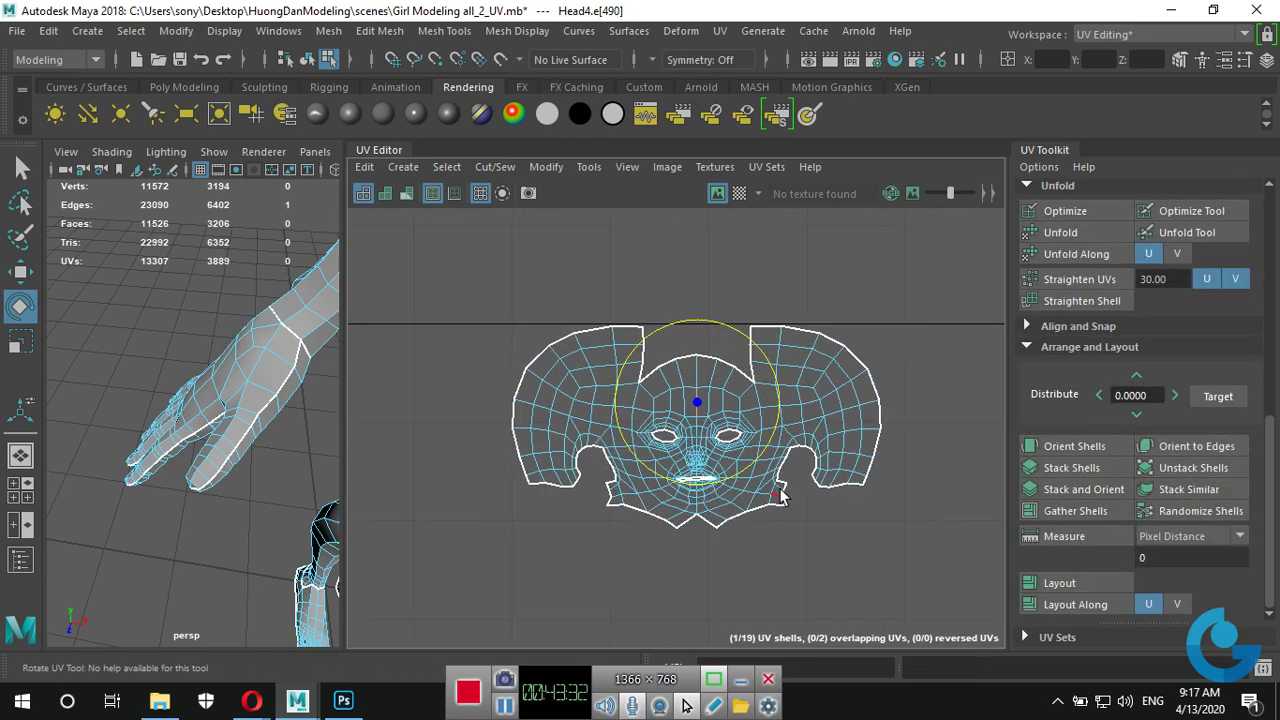
{"action": "scroll", "coordinate": [778, 490], "scroll_direction": "down", "scroll_amount": 2}
{"action": "scroll", "coordinate": [777, 388], "scroll_direction": "down", "scroll_amount": 2}
{"action": "scroll", "coordinate": [777, 388], "scroll_direction": "down", "scroll_amount": 2}
{"action": "scroll", "coordinate": [855, 432], "scroll_direction": "down", "scroll_amount": 1}
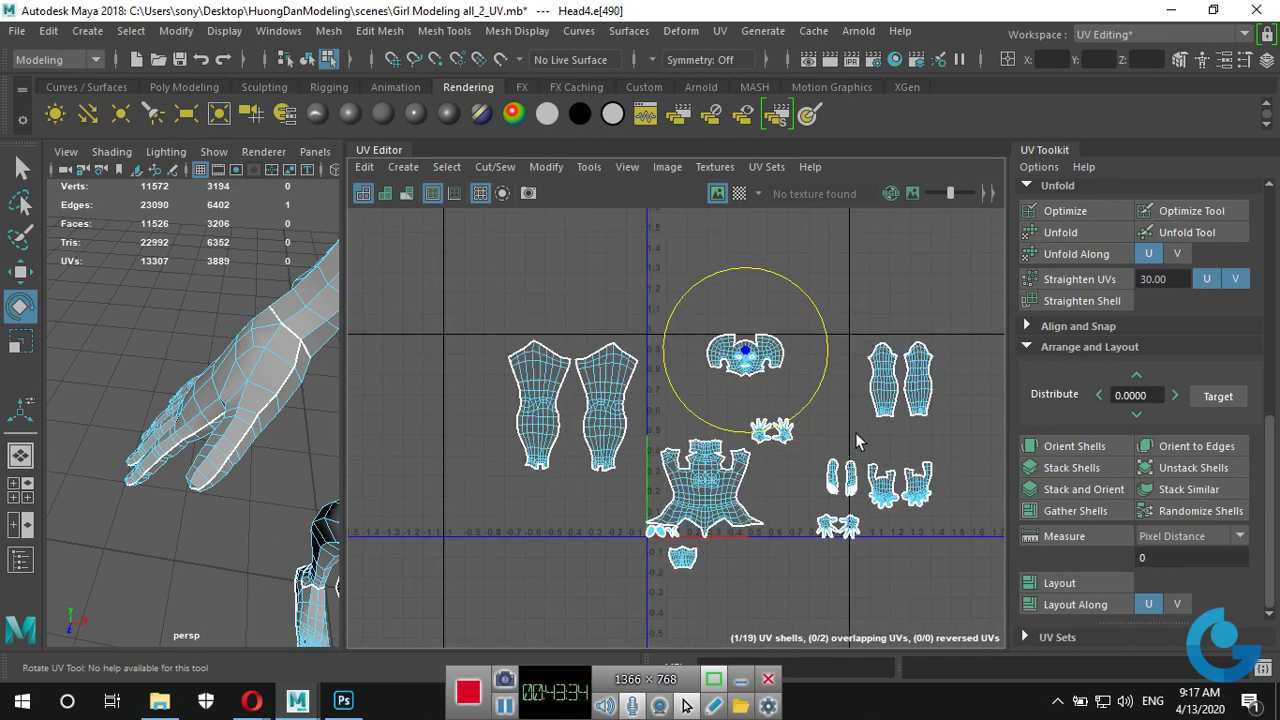
{"action": "scroll", "coordinate": [855, 432], "scroll_direction": "down", "scroll_amount": 1}
{"action": "left_click_drag", "start_coordinate": [484, 263], "coordinate": [1016, 567]}
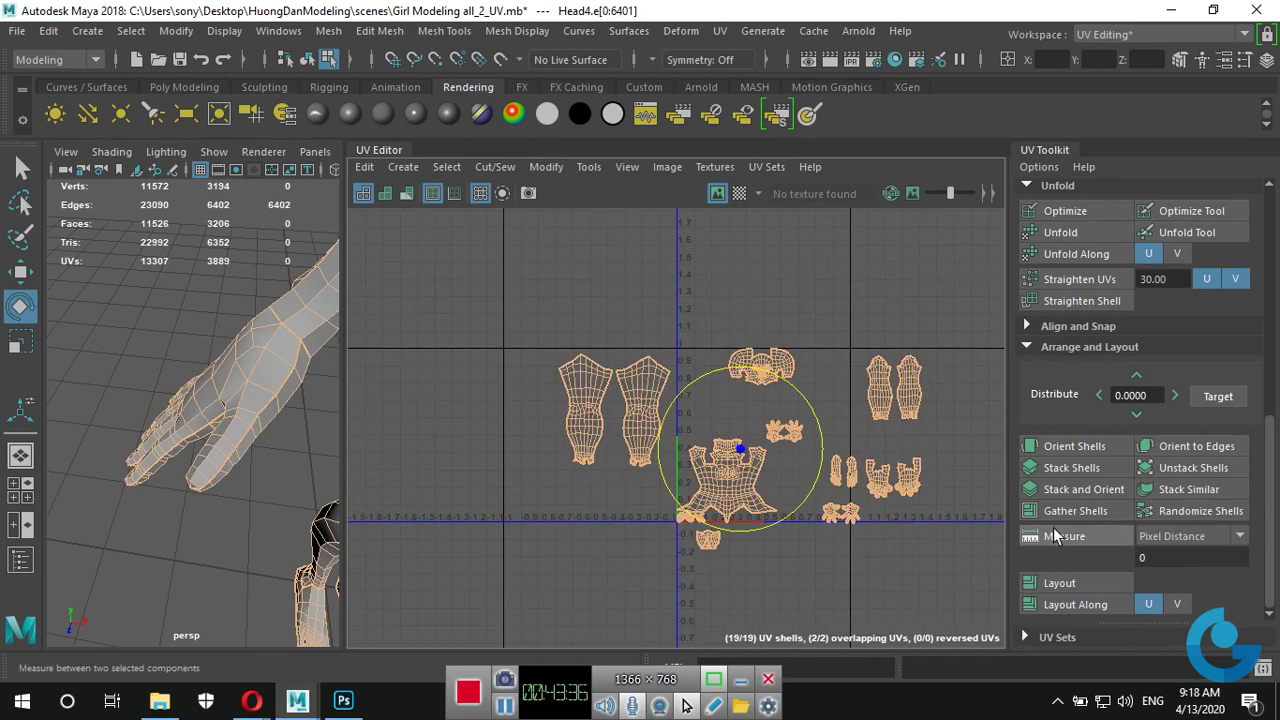
Select every UV of the girl mesh, apply Layout to pack all 19 shells, then deselect.
{"action": "right_click_drag", "start_coordinate": [863, 408], "coordinate": [941, 401]}
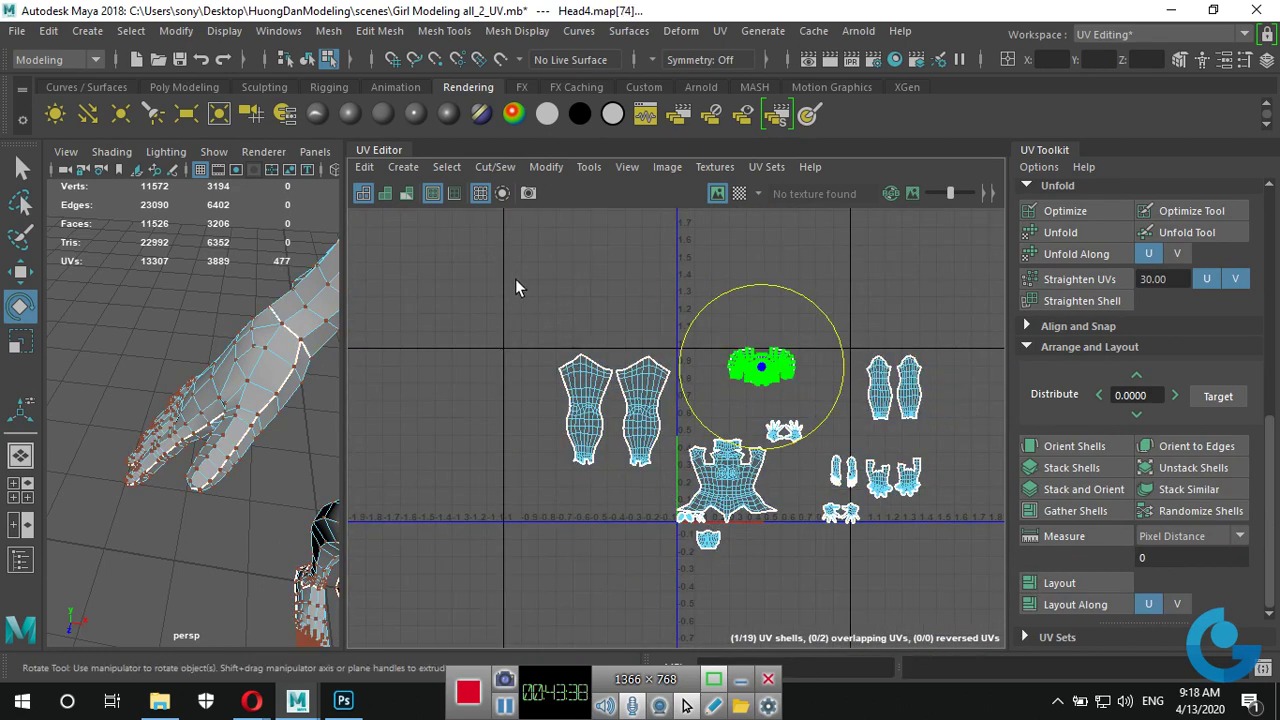
{"action": "key", "text": "ctrl+shift+a"}
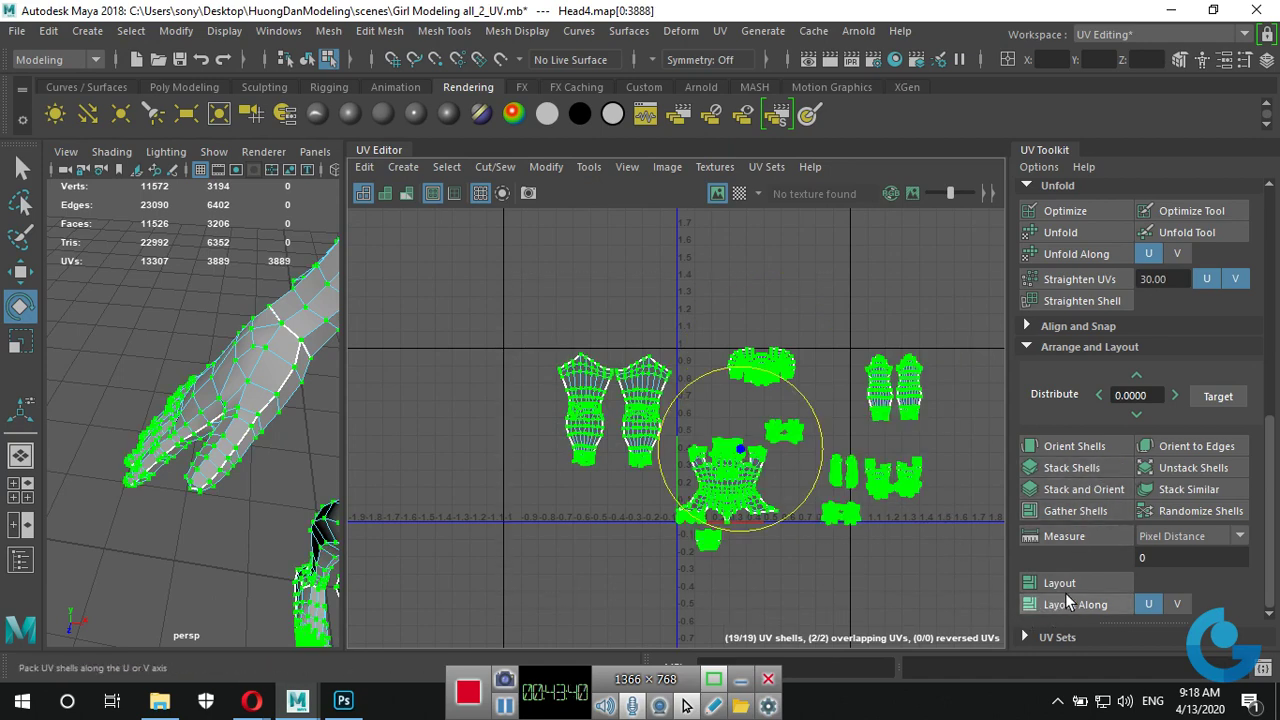
{"action": "left_click", "coordinate": [1078, 585]}
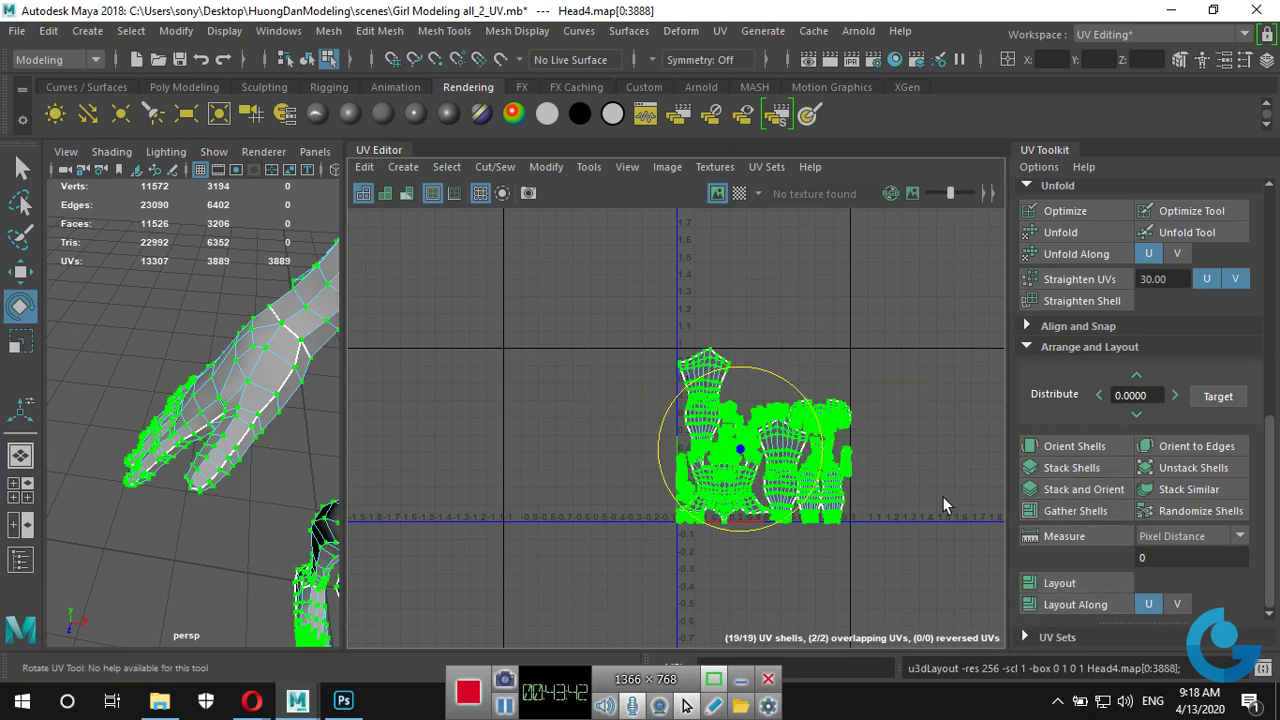
{"action": "scroll", "coordinate": [845, 487], "scroll_direction": "up", "scroll_amount": 2}
{"action": "scroll", "coordinate": [845, 487], "scroll_direction": "up", "scroll_amount": 2}
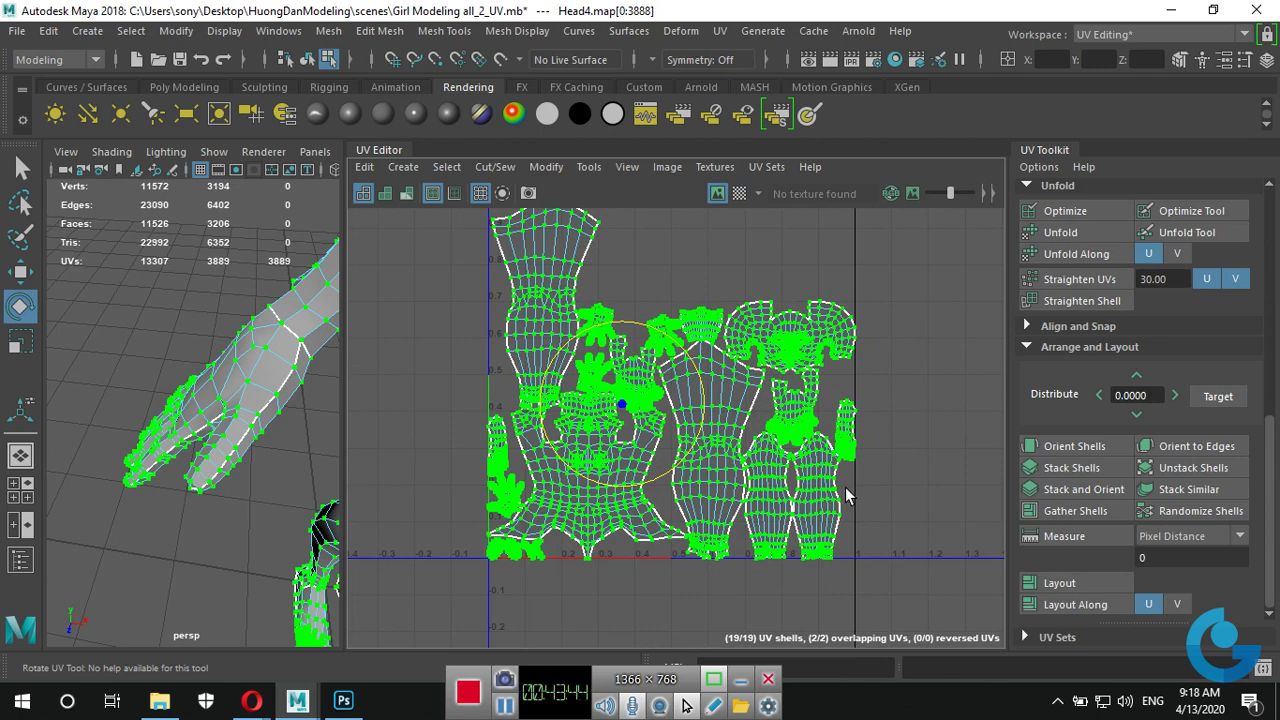
{"action": "left_click", "coordinate": [947, 462]}
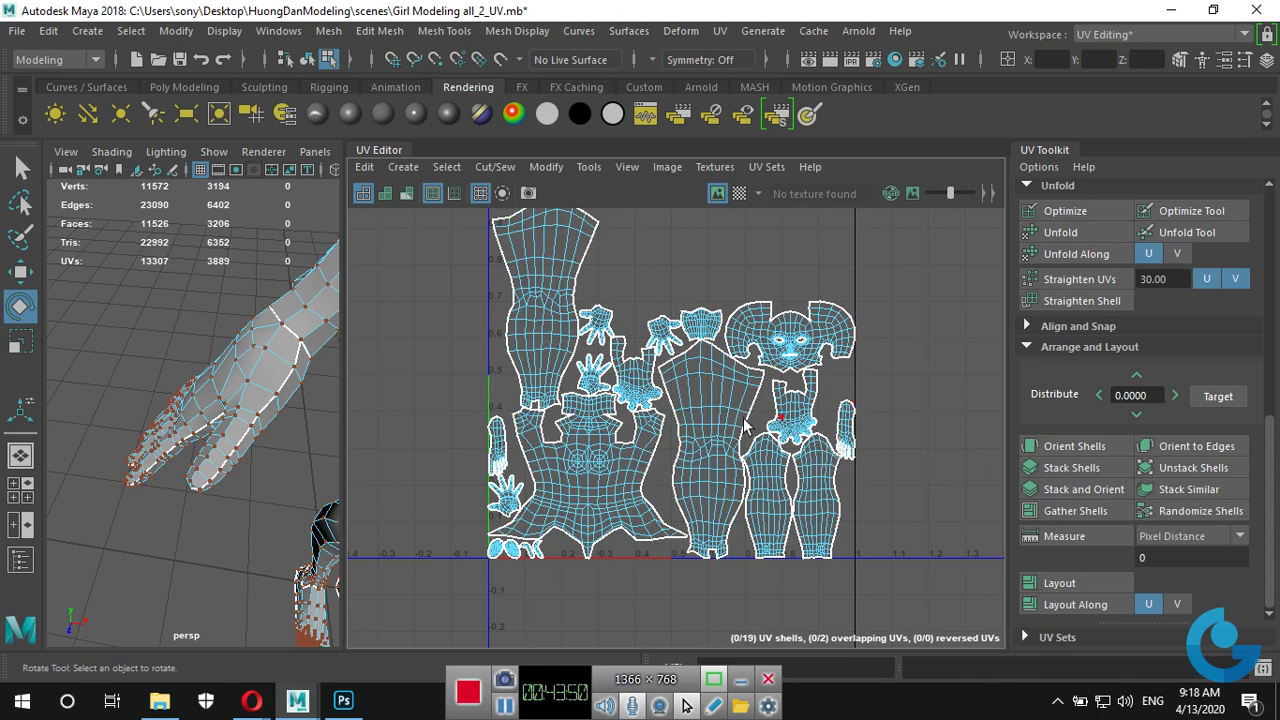
{"action": "scroll", "coordinate": [805, 455], "scroll_direction": "up", "scroll_amount": 2}
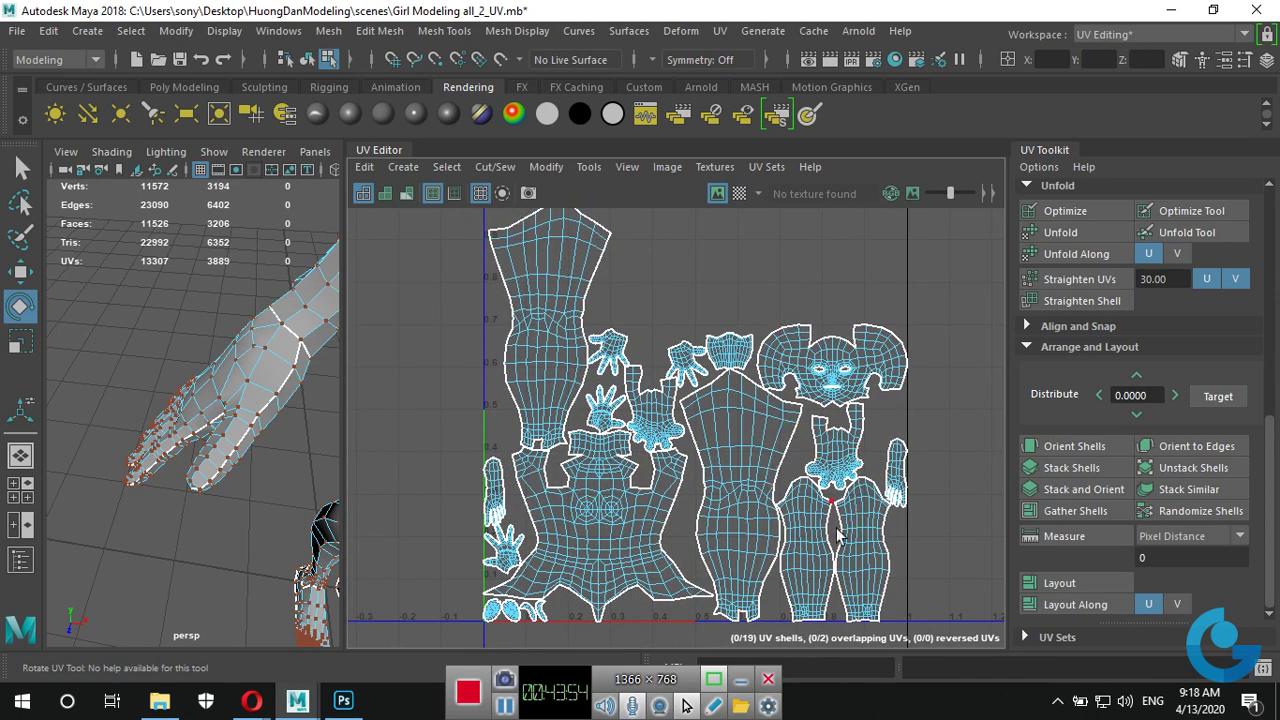
Move the tall shell outside the right edge of the UV square.
{"action": "left_click", "coordinate": [556, 310]}
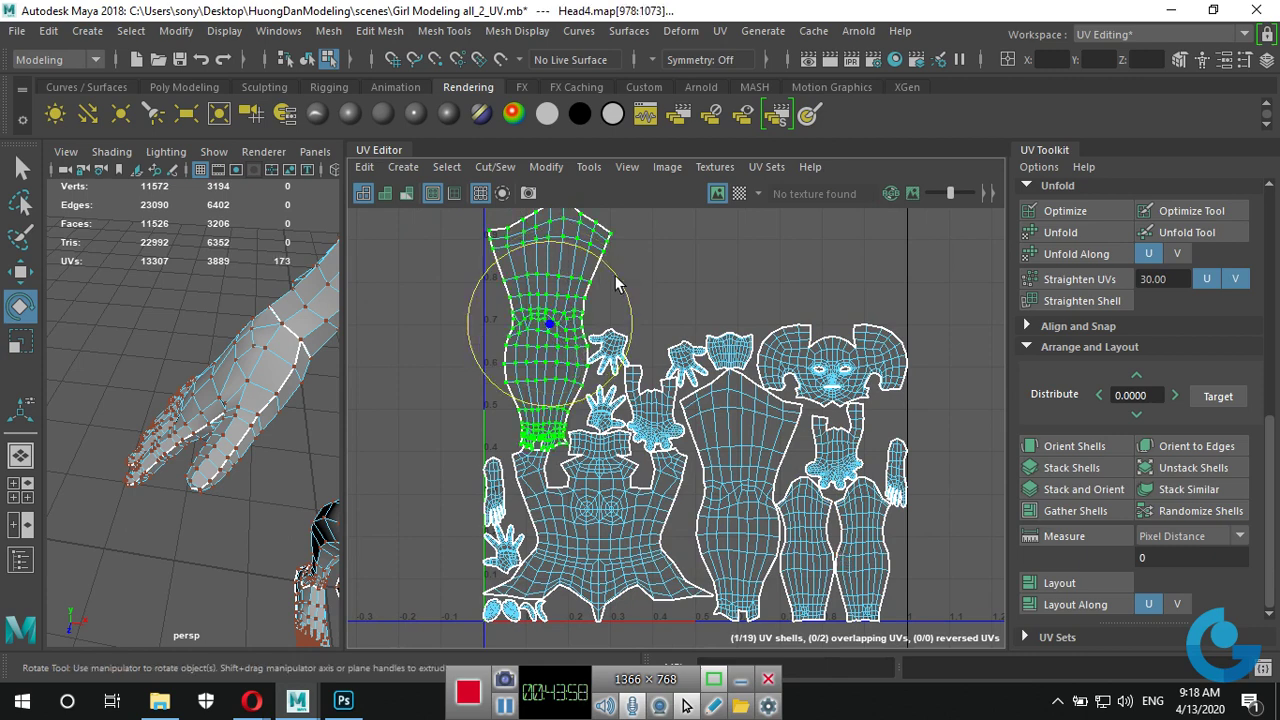
{"action": "key", "text": "e"}
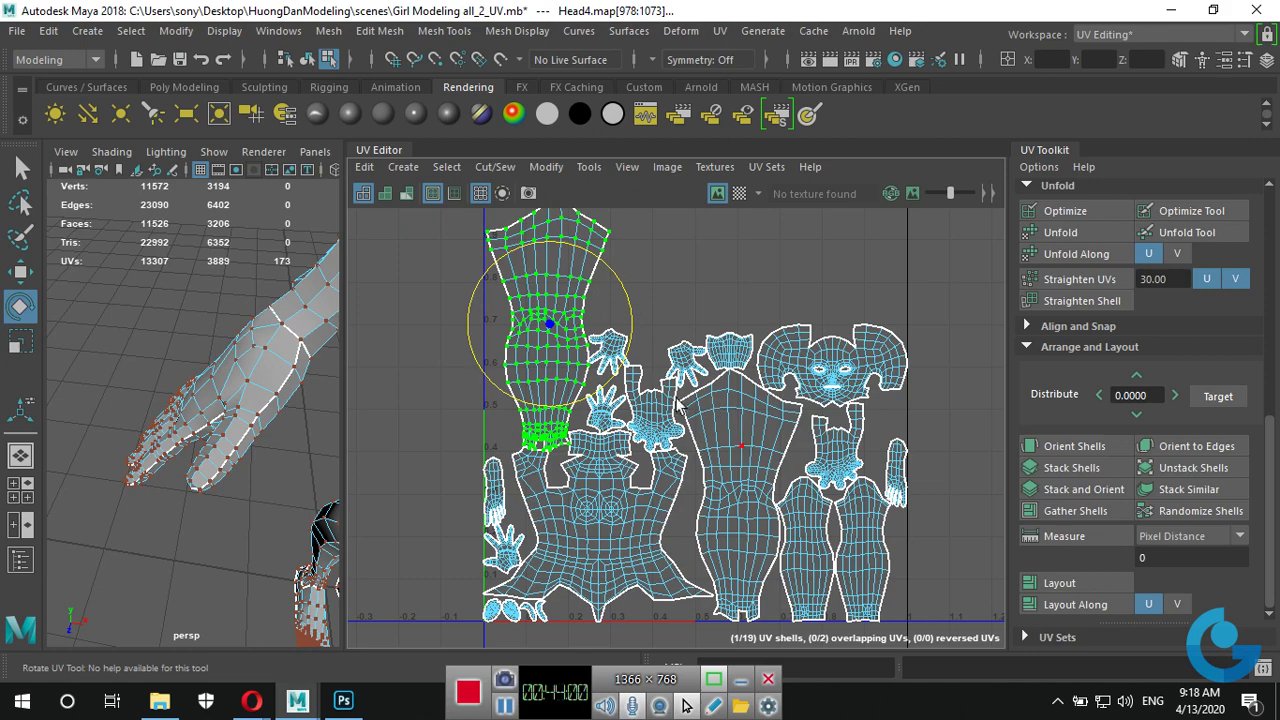
{"action": "key", "text": "w"}
{"action": "mouse_move", "coordinate": [550, 328]}
{"action": "left_mouse_down"}
{"action": "mouse_move", "coordinate": [855, 460]}
{"action": "mouse_move", "coordinate": [852, 515]}
{"action": "mouse_move", "coordinate": [850, 355]}
{"action": "mouse_move", "coordinate": [971, 332]}
{"action": "left_mouse_up"}
{"action": "middle_click_drag", "start_coordinate": [953, 400], "coordinate": [890, 460], "text": "alt"}
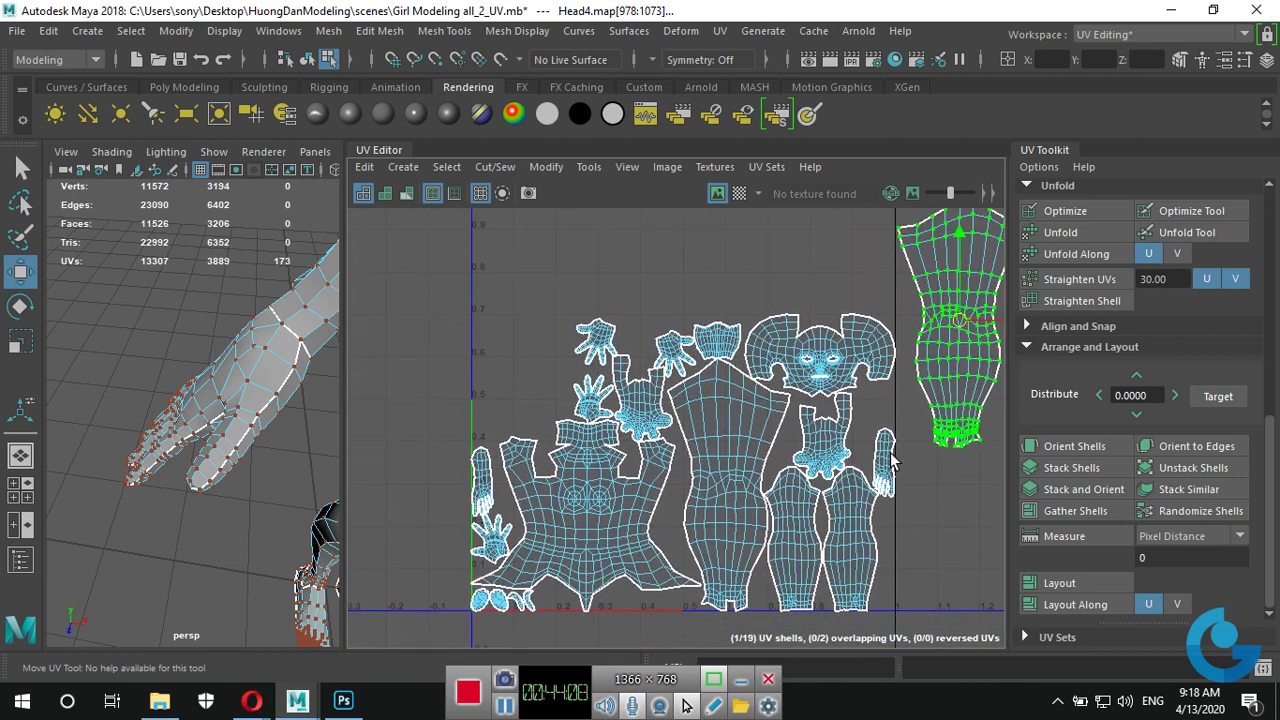
Place the head shell at the top left with a small hand shell beside it.
{"action": "left_click", "coordinate": [833, 366]}
{"action": "left_click_drag", "start_coordinate": [833, 366], "coordinate": [596, 271]}
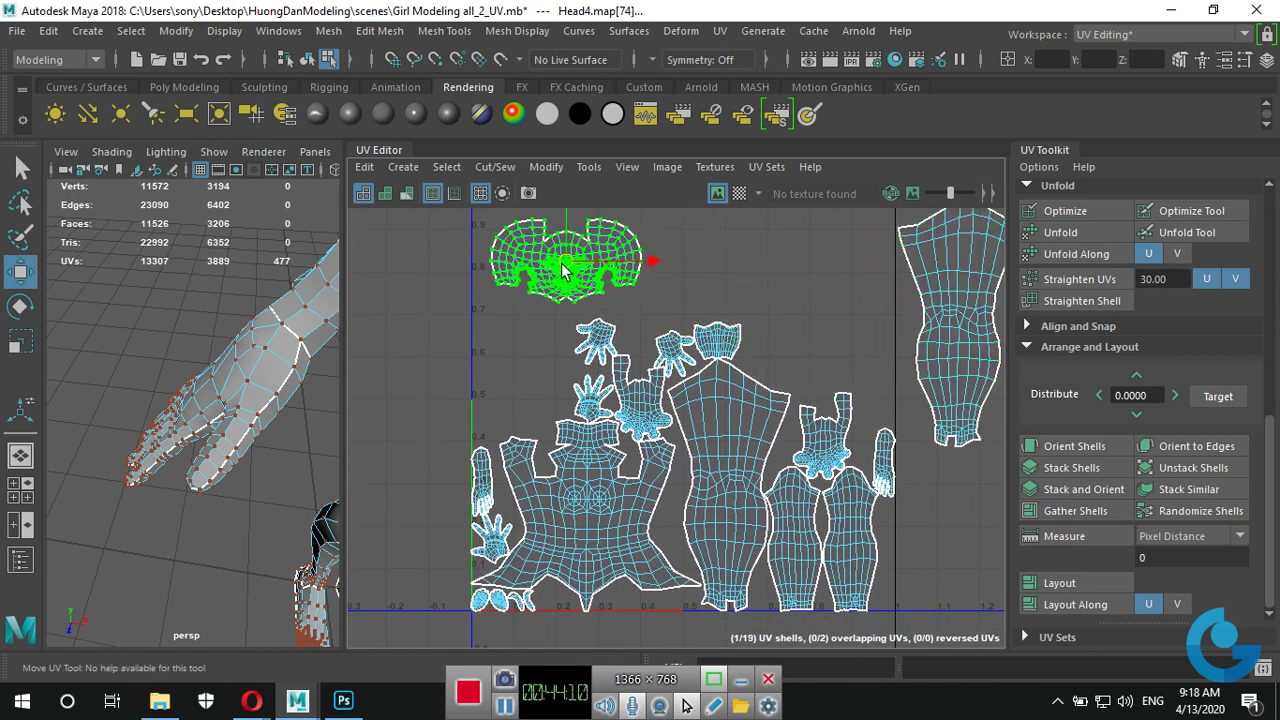
{"action": "middle_click_drag", "start_coordinate": [641, 368], "coordinate": [659, 453], "text": "alt"}
{"action": "left_click_drag", "start_coordinate": [587, 356], "coordinate": [570, 331]}
{"action": "middle_click_drag", "start_coordinate": [580, 343], "coordinate": [564, 291], "text": "alt"}
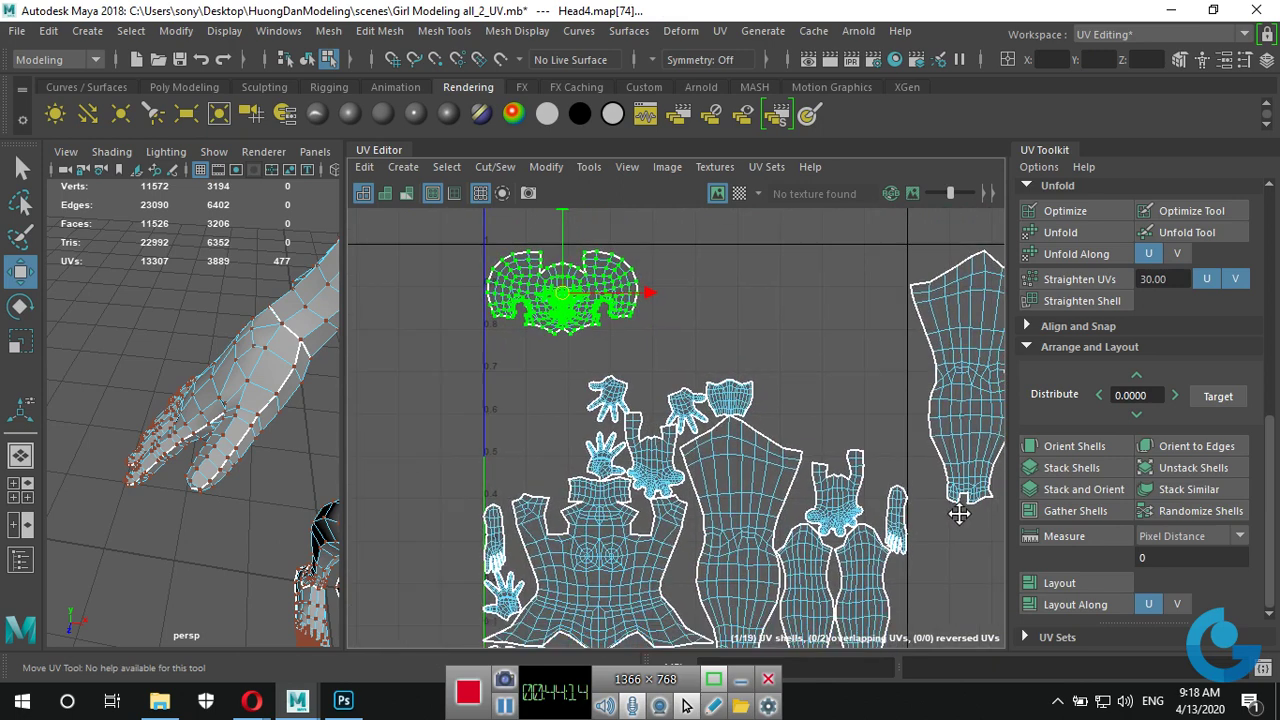
{"action": "left_click", "coordinate": [843, 490]}
{"action": "mouse_move", "coordinate": [818, 475]}
{"action": "left_mouse_down"}
{"action": "mouse_move", "coordinate": [702, 348]}
{"action": "mouse_move", "coordinate": [580, 368]}
{"action": "mouse_move", "coordinate": [657, 299]}
{"action": "mouse_move", "coordinate": [716, 277]}
{"action": "left_mouse_up"}
Line up four hand shells in a row beside the head shell.
{"action": "left_click", "coordinate": [648, 441]}
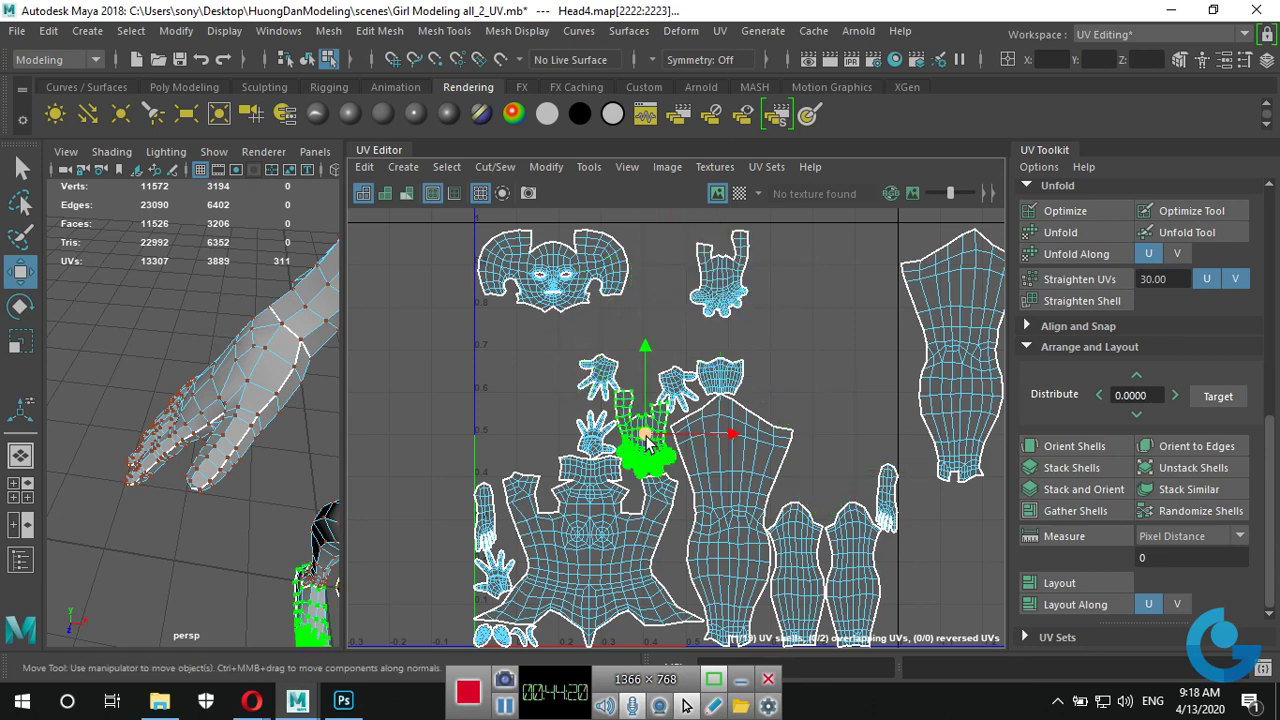
{"action": "left_click_drag", "start_coordinate": [648, 441], "coordinate": [661, 283]}
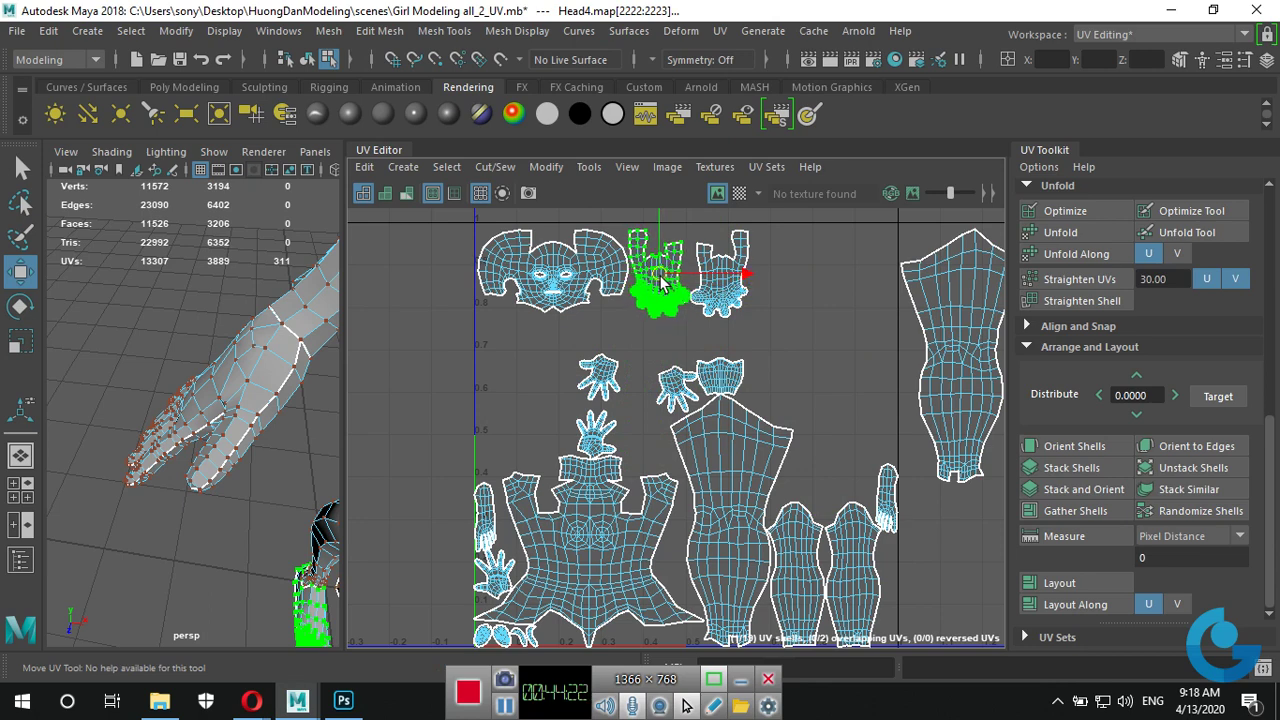
{"action": "left_click", "coordinate": [597, 383]}
{"action": "mouse_move", "coordinate": [607, 377]}
{"action": "left_mouse_down"}
{"action": "mouse_move", "coordinate": [552, 348]}
{"action": "mouse_move", "coordinate": [618, 334]}
{"action": "left_mouse_up"}
{"action": "left_click", "coordinate": [668, 395]}
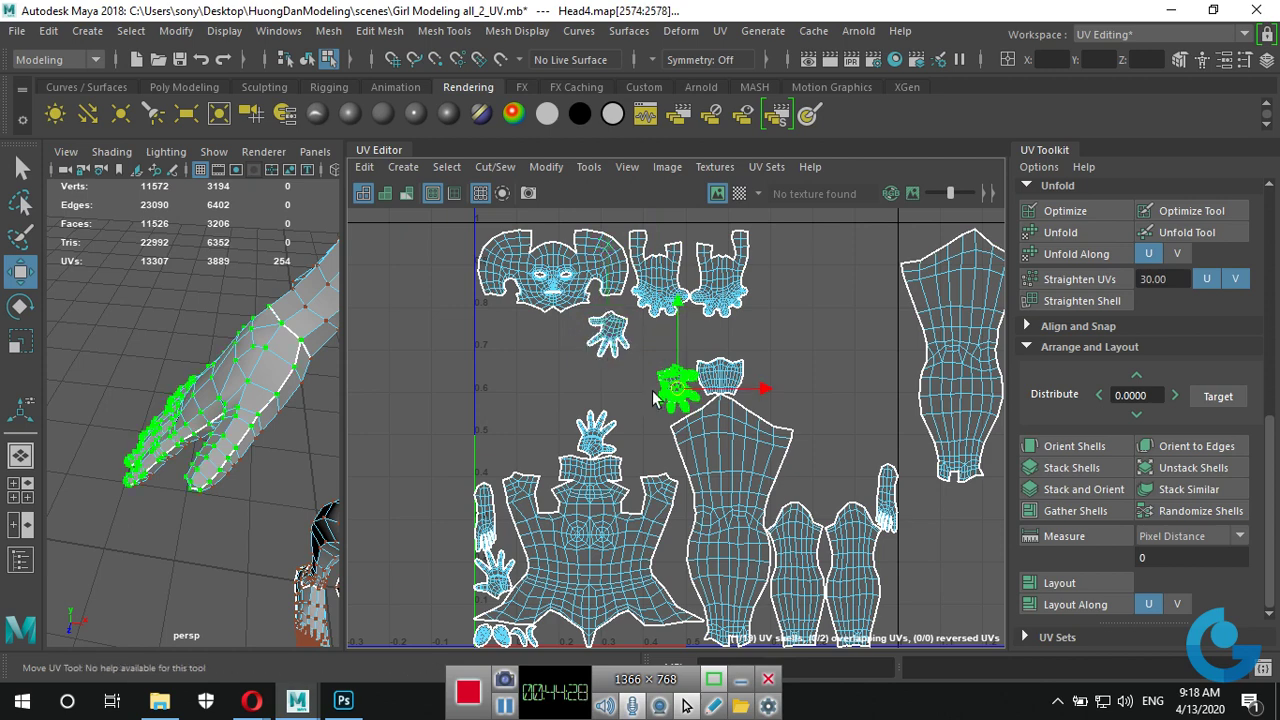
{"action": "left_click_drag", "start_coordinate": [668, 395], "coordinate": [505, 343]}
{"action": "left_click", "coordinate": [598, 448]}
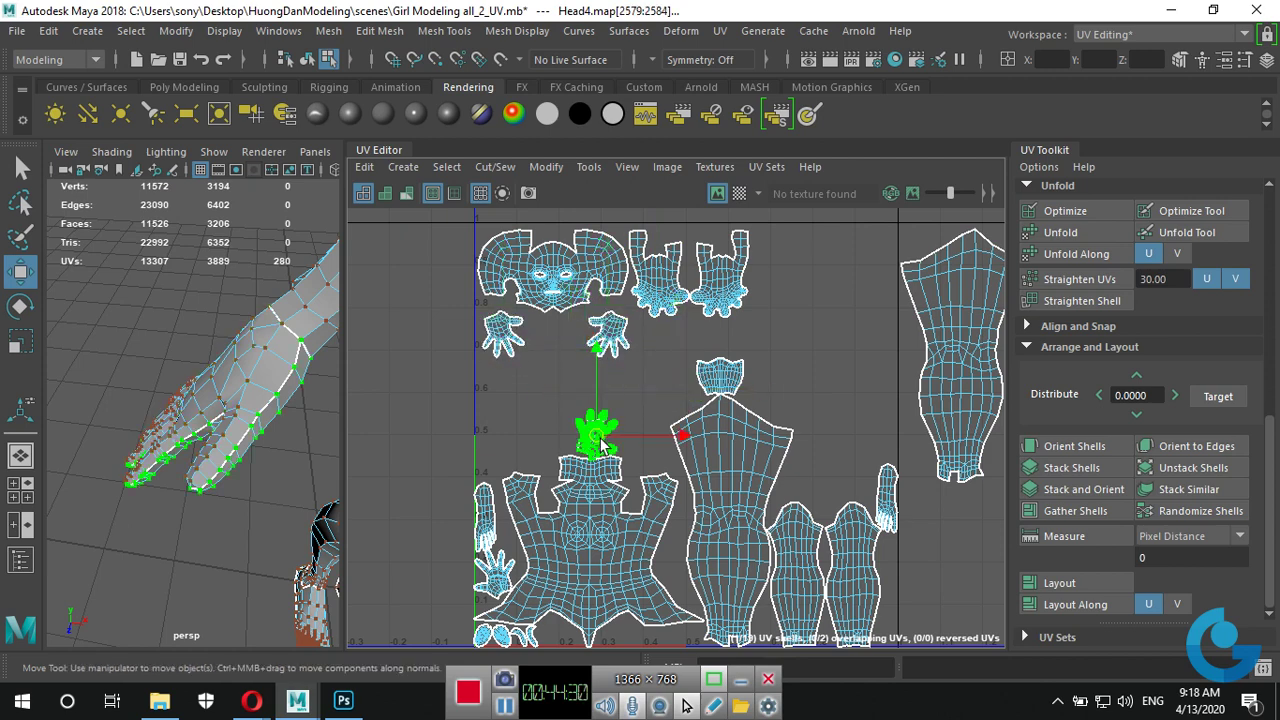
{"action": "mouse_move", "coordinate": [598, 440]}
{"action": "left_mouse_down"}
{"action": "mouse_move", "coordinate": [526, 382]}
{"action": "mouse_move", "coordinate": [552, 352]}
{"action": "left_mouse_up"}
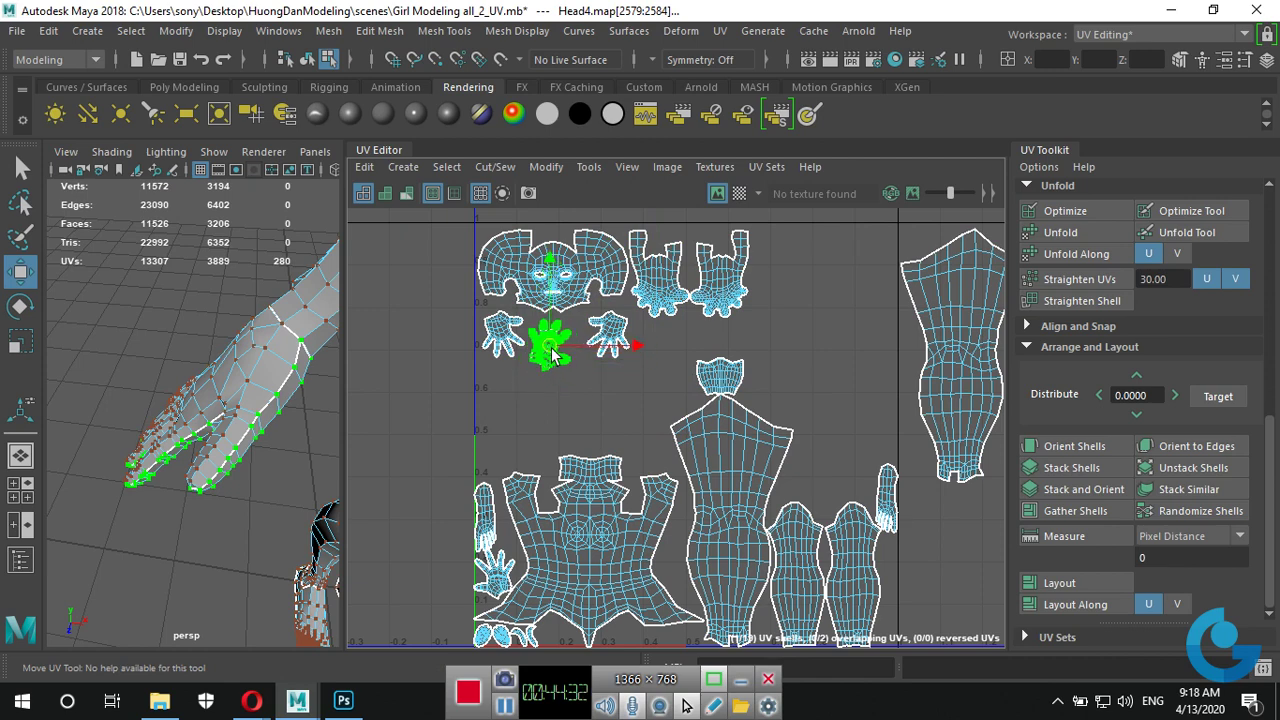
Bring the bottom-left hand shell up and nudge two hand shells into the row.
{"action": "left_click", "coordinate": [492, 580]}
{"action": "left_click_drag", "start_coordinate": [492, 580], "coordinate": [620, 418]}
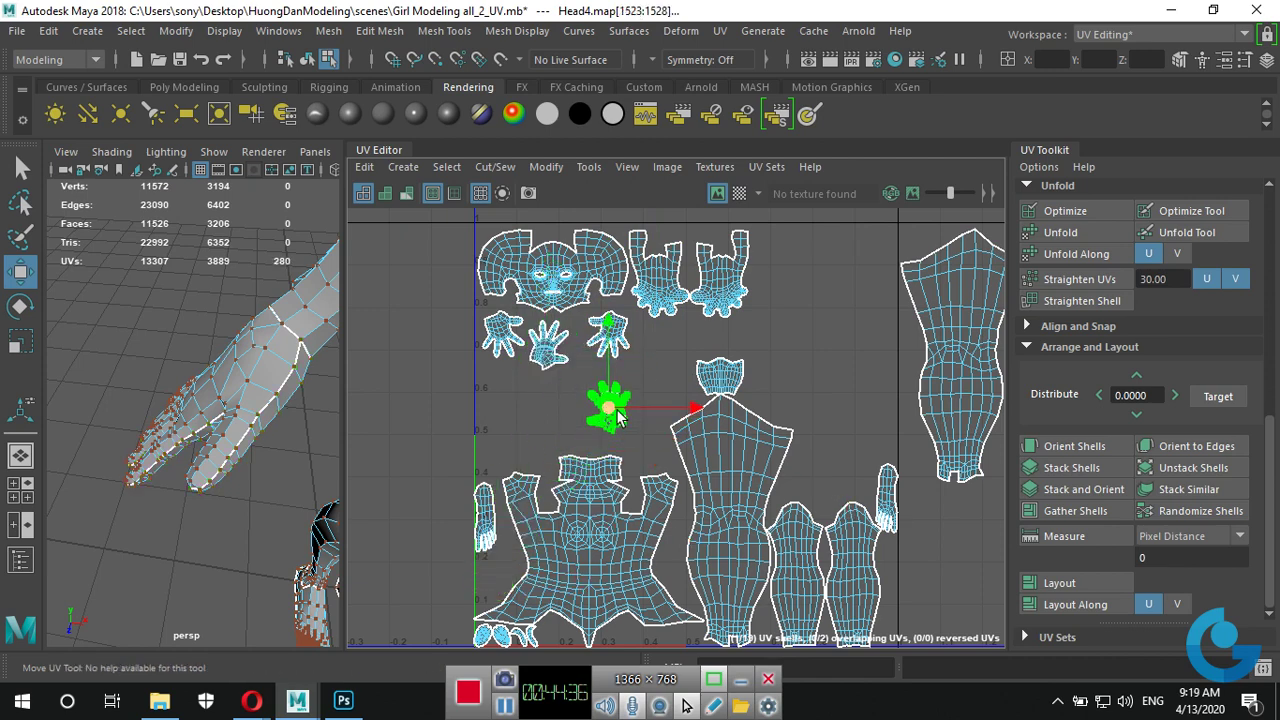
{"action": "left_click", "coordinate": [608, 343]}
{"action": "left_click_drag", "start_coordinate": [608, 343], "coordinate": [626, 338]}
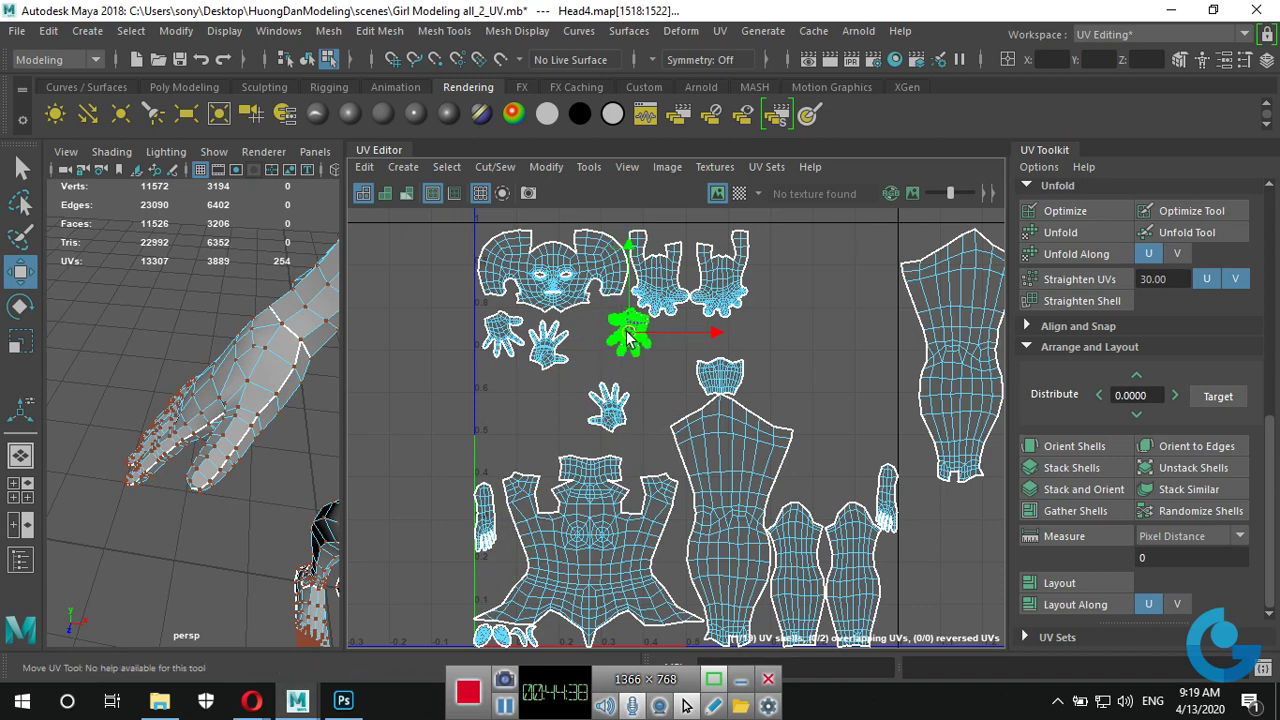
{"action": "left_click", "coordinate": [605, 410]}
{"action": "left_click_drag", "start_coordinate": [605, 410], "coordinate": [592, 373]}
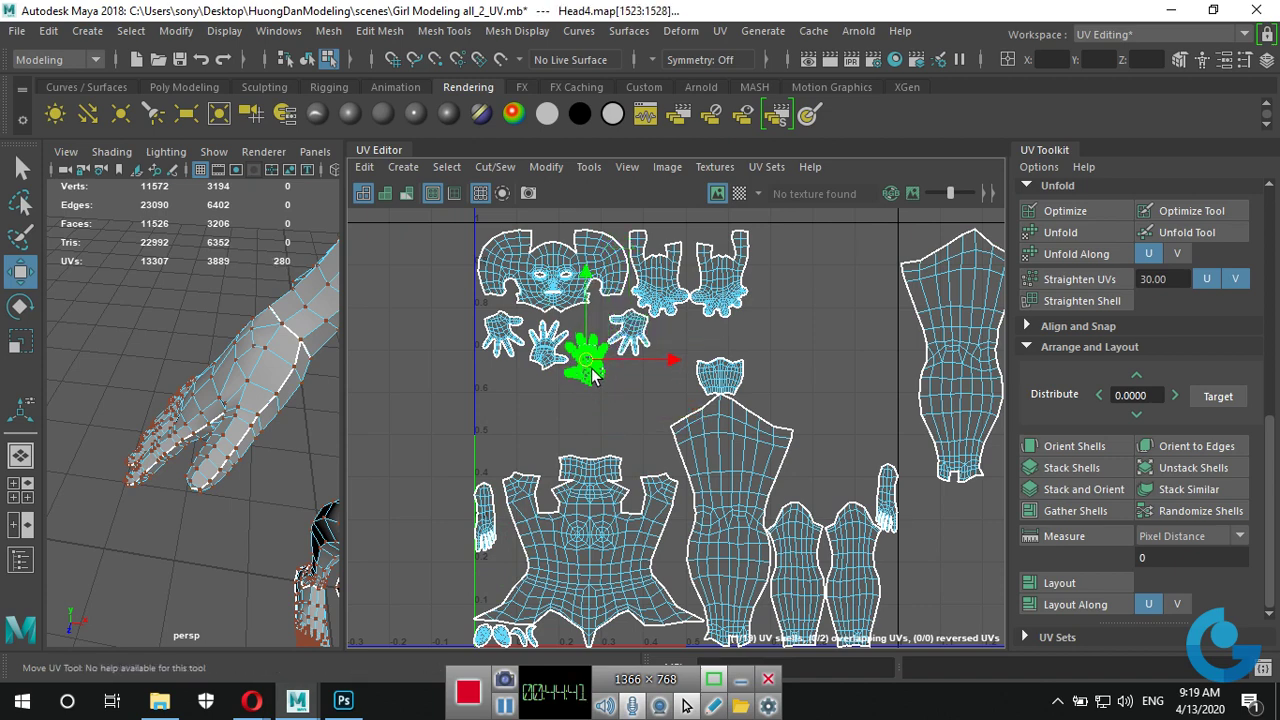
Place both finger shells and the neck shell below the hands, and pull the tall shell inside the square.
{"action": "left_click", "coordinate": [887, 507]}
{"action": "left_click_drag", "start_coordinate": [887, 507], "coordinate": [494, 416]}
{"action": "left_click", "coordinate": [486, 512]}
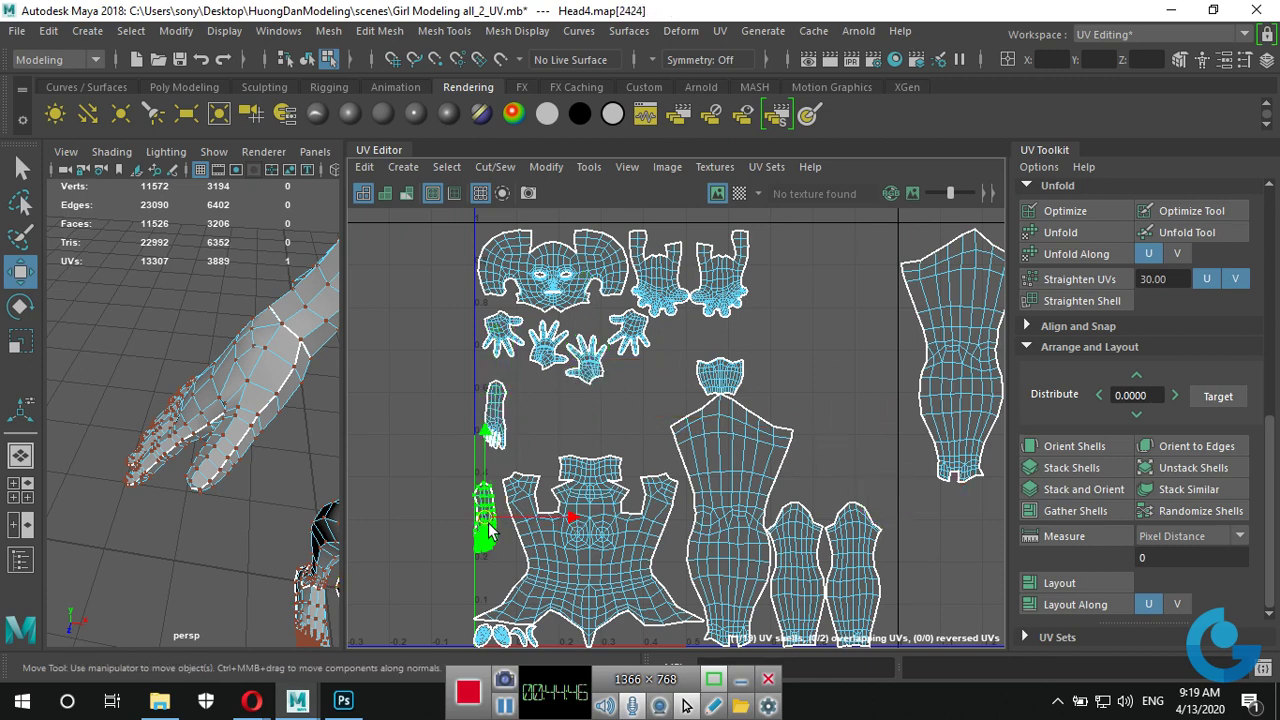
{"action": "left_click_drag", "start_coordinate": [486, 512], "coordinate": [529, 409]}
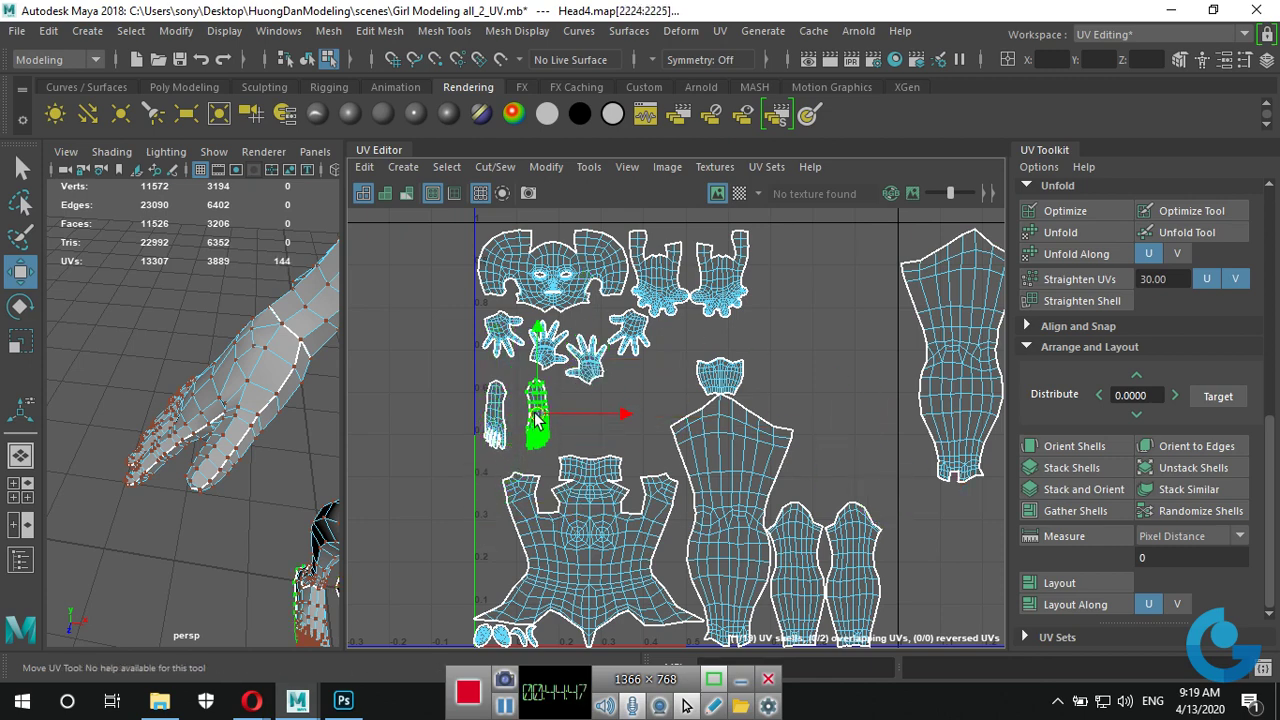
{"action": "left_click", "coordinate": [725, 380]}
{"action": "left_click_drag", "start_coordinate": [725, 380], "coordinate": [626, 415]}
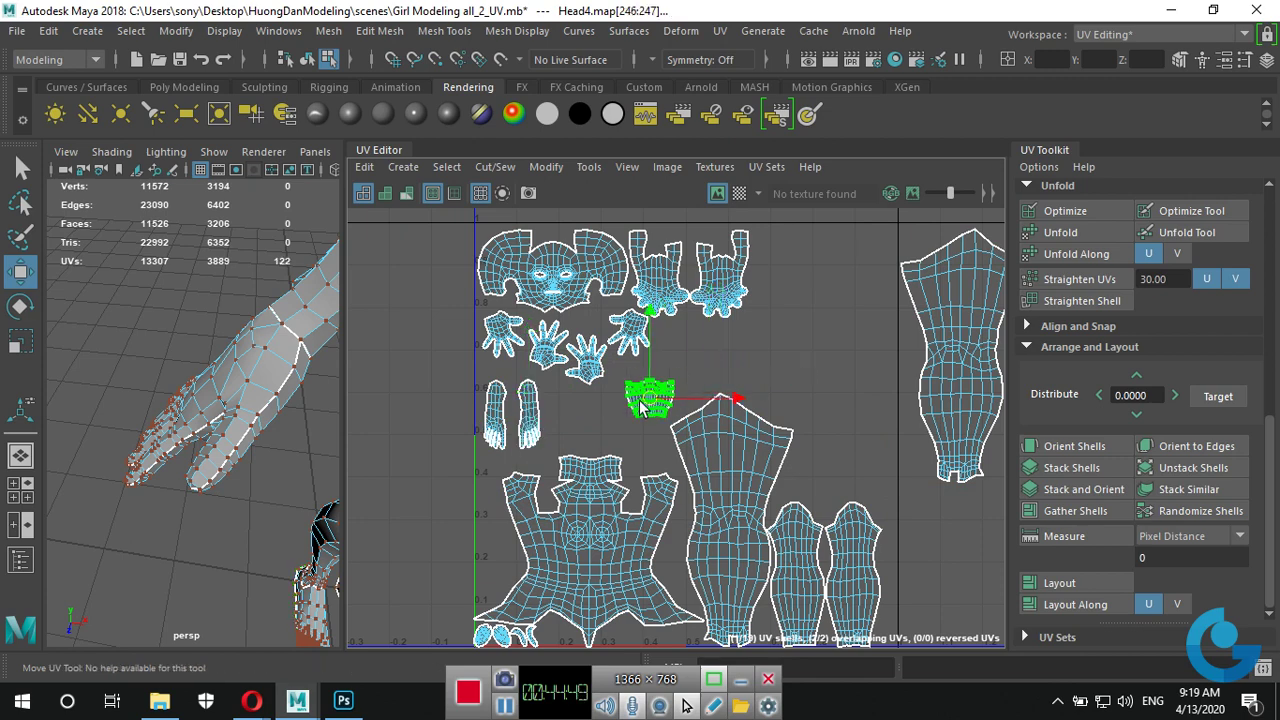
{"action": "left_click", "coordinate": [966, 382]}
{"action": "left_click_drag", "start_coordinate": [964, 365], "coordinate": [830, 364]}
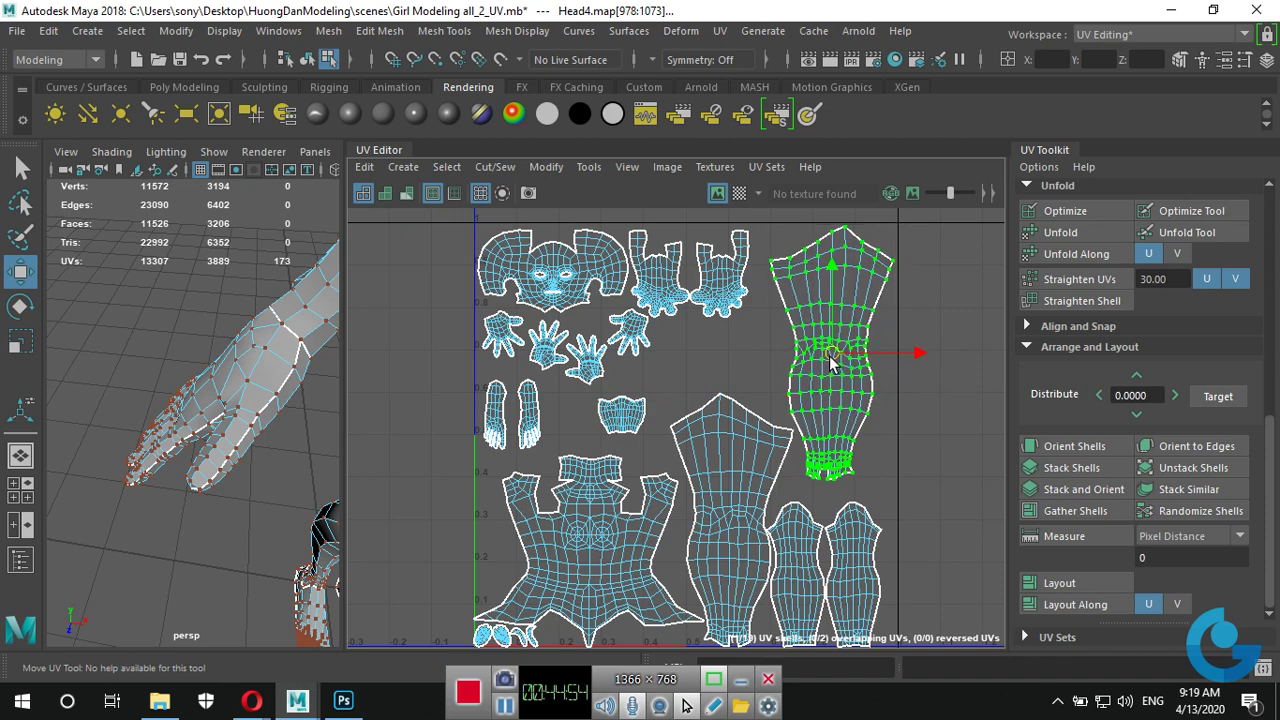
Nudge the right and middle leg shells into place beside the tall shell.
{"action": "middle_click_drag", "start_coordinate": [921, 510], "coordinate": [899, 431], "text": "alt"}
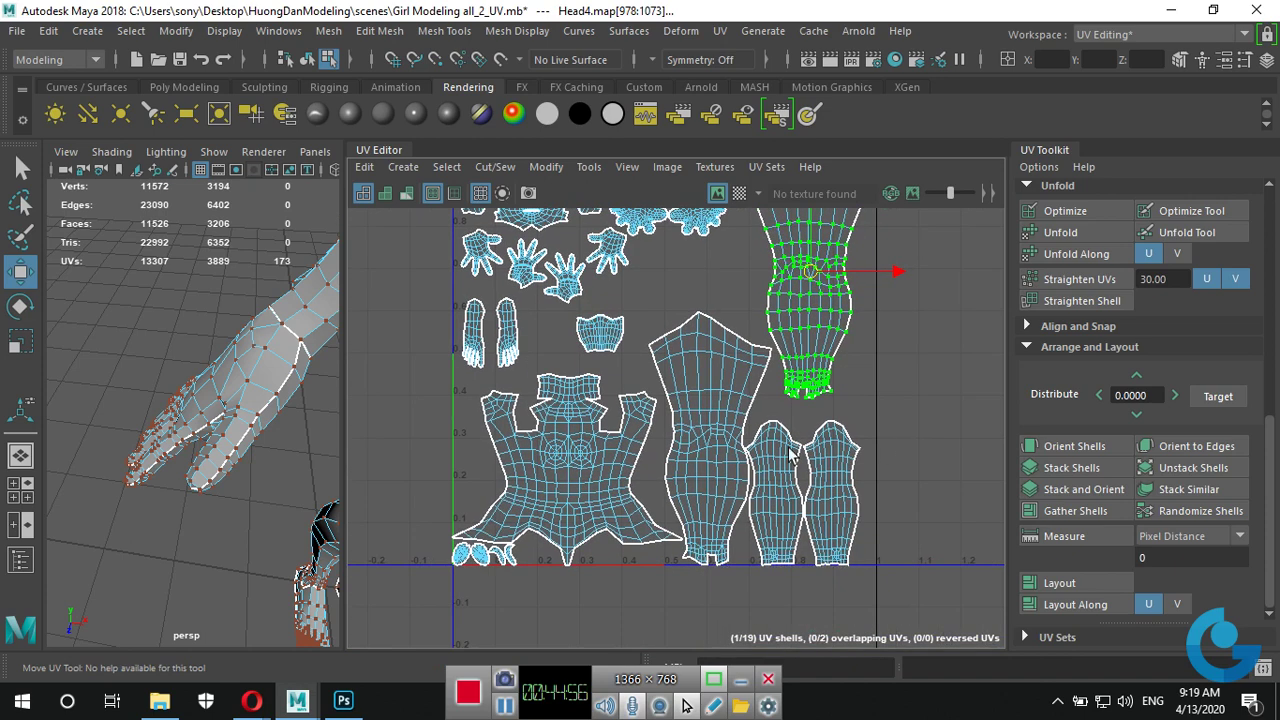
{"action": "left_click", "coordinate": [828, 502]}
{"action": "mouse_move", "coordinate": [828, 502]}
{"action": "left_mouse_down"}
{"action": "mouse_move", "coordinate": [841, 489]}
{"action": "mouse_move", "coordinate": [778, 490]}
{"action": "left_mouse_up"}
{"action": "left_click", "coordinate": [783, 503]}
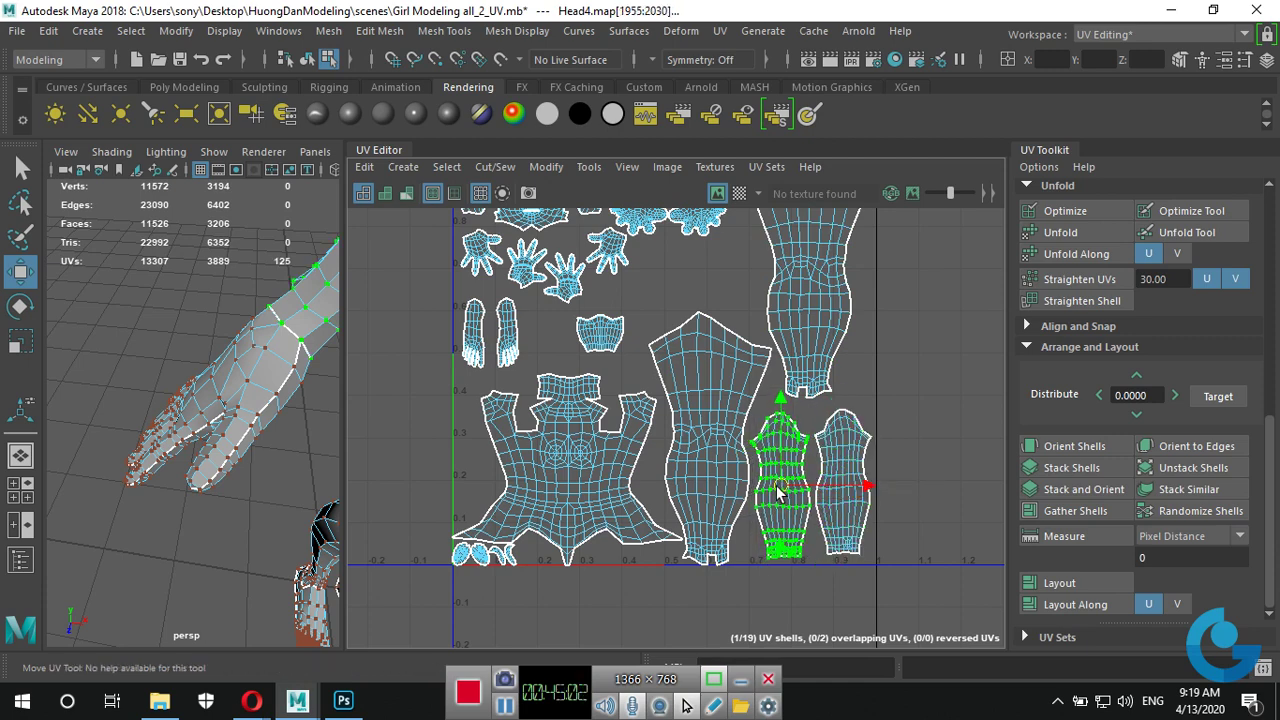
Zoom out and marquee-select all 19 UV shells.
{"action": "middle_click_drag", "start_coordinate": [822, 458], "coordinate": [846, 540], "text": "alt"}
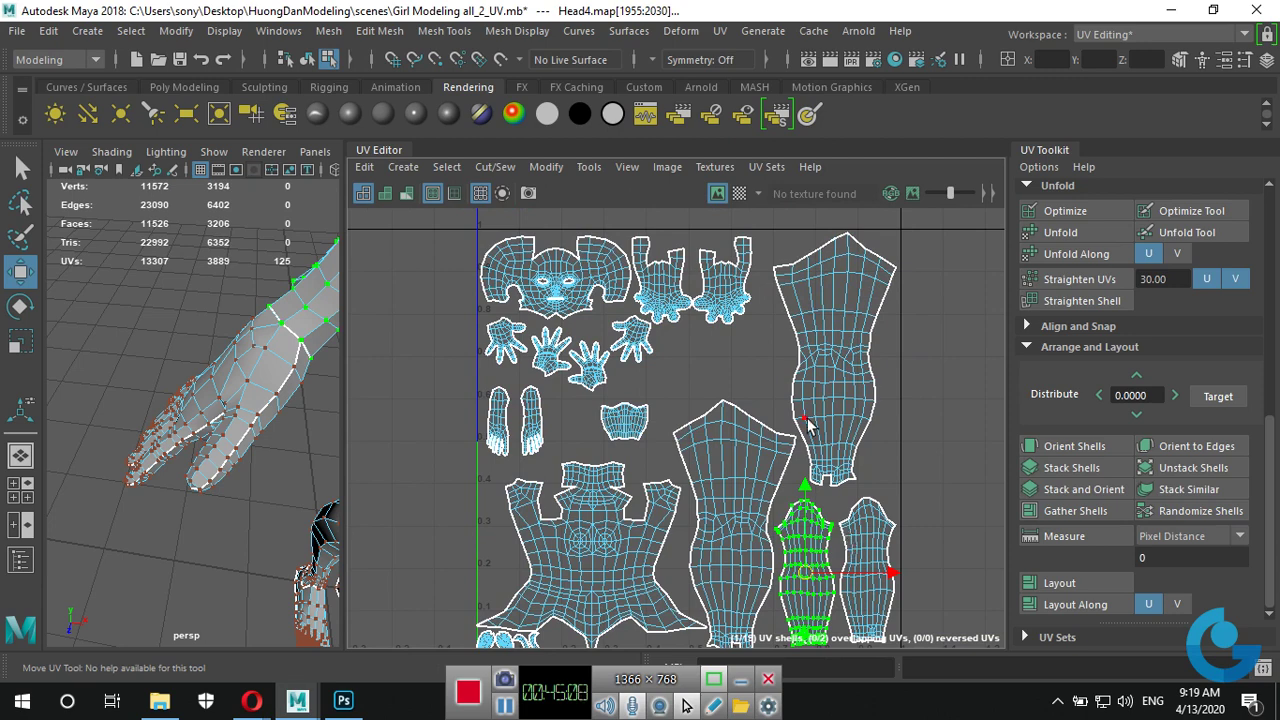
{"action": "scroll", "coordinate": [760, 410], "scroll_direction": "down", "scroll_amount": 3}
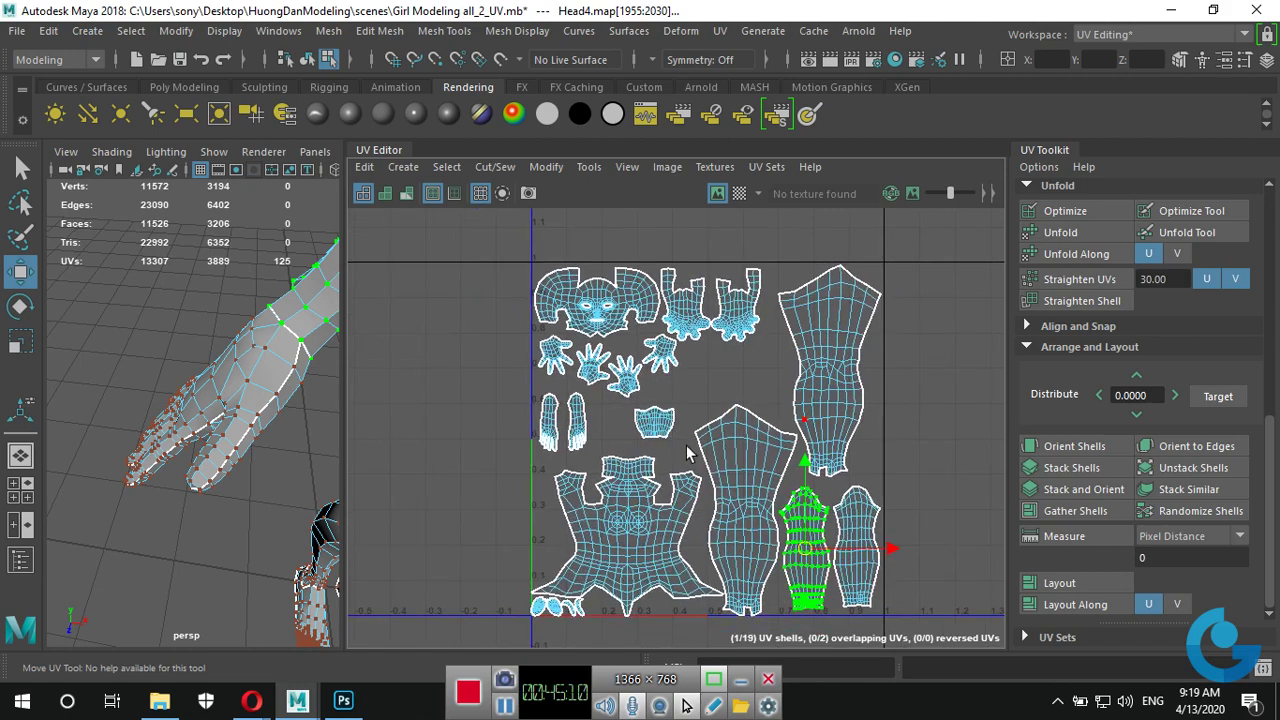
{"action": "mouse_move", "coordinate": [635, 525]}
{"action": "middle_mouse_down", "text": "alt"}
{"action": "mouse_move", "coordinate": [619, 425]}
{"action": "mouse_move", "coordinate": [617, 465]}
{"action": "middle_mouse_up", "text": "alt"}
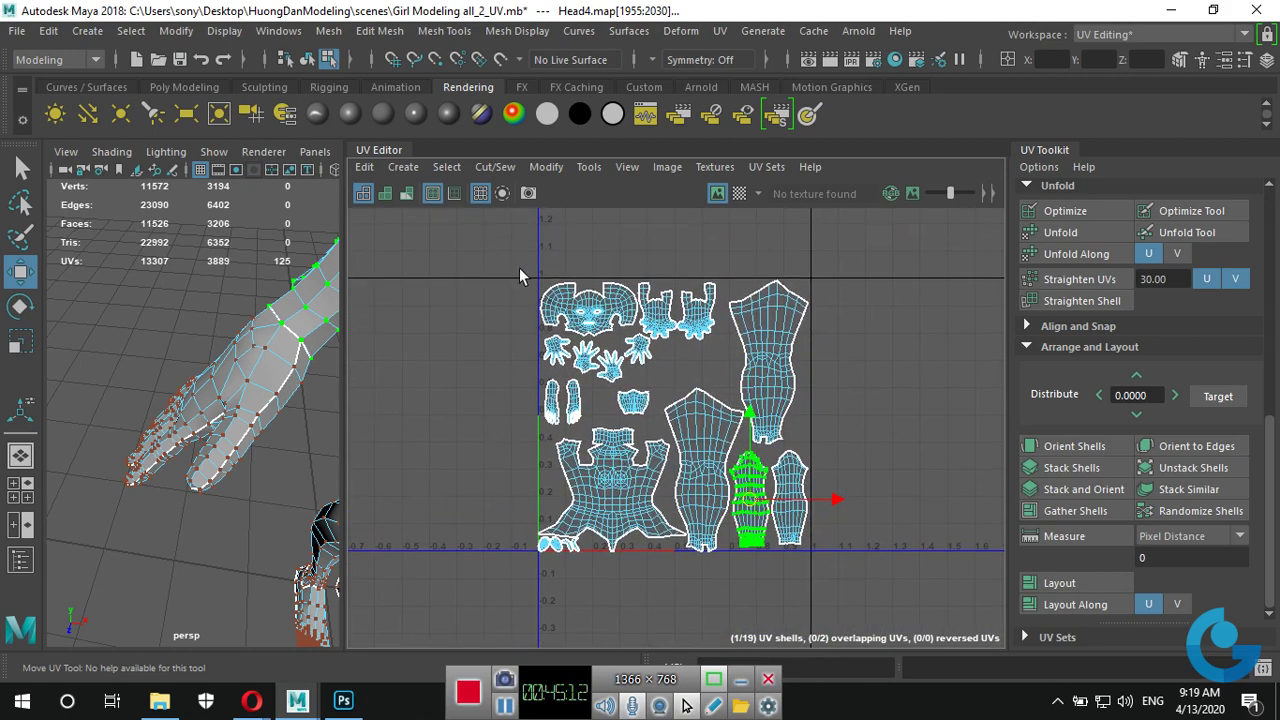
{"action": "left_click_drag", "start_coordinate": [519, 267], "coordinate": [837, 503]}
Scale all 19 UV shells up slightly with the Scale UV tool.
{"action": "key", "text": "r"}
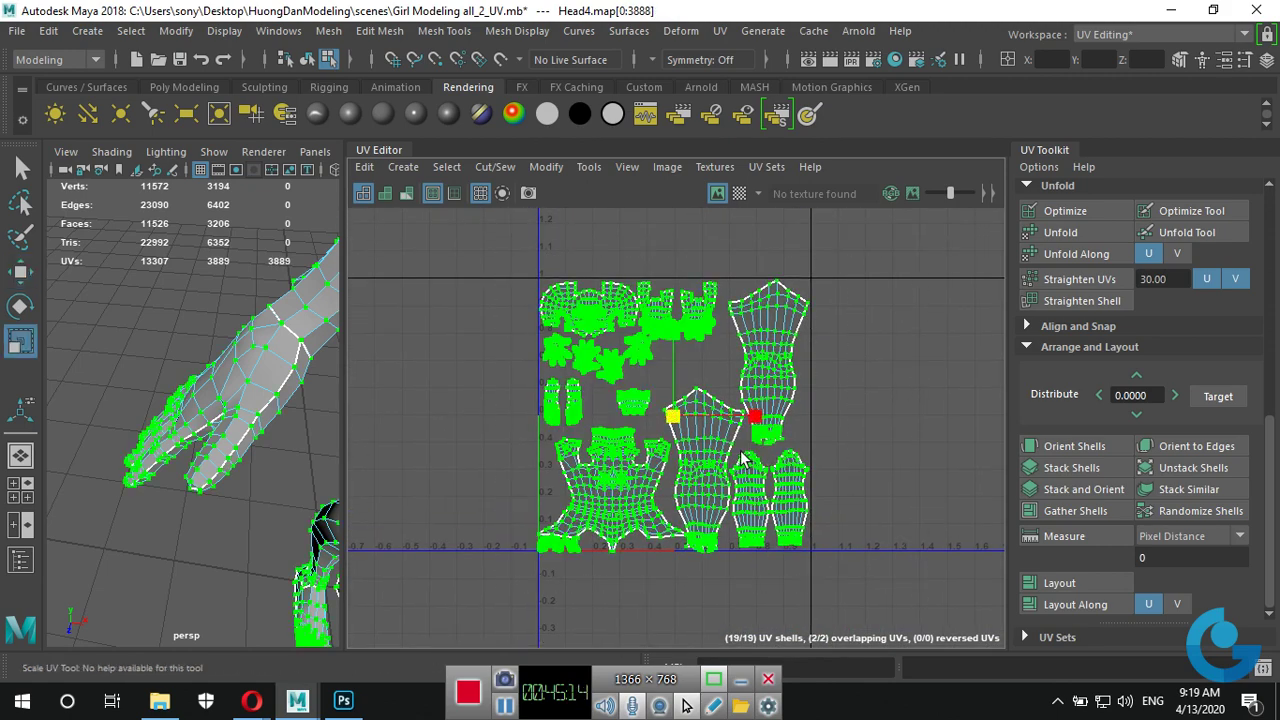
{"action": "left_click_drag", "start_coordinate": [676, 420], "coordinate": [681, 420]}
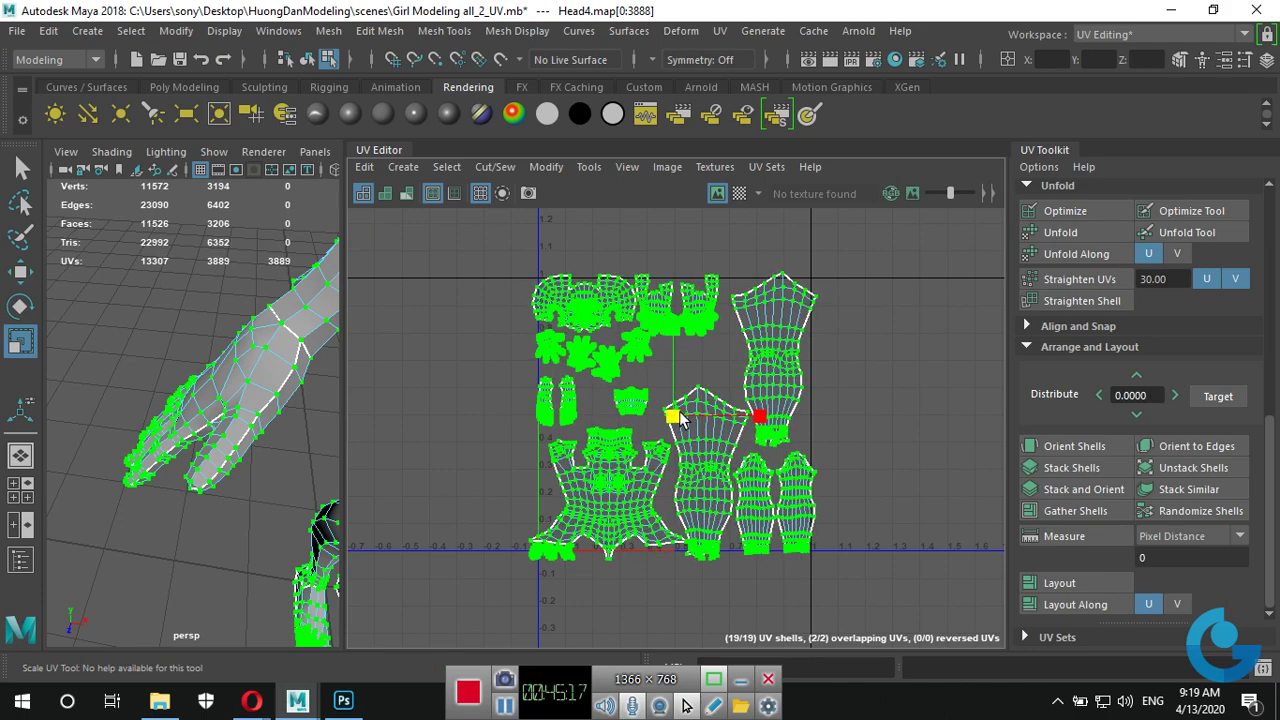
{"action": "left_click", "coordinate": [934, 488]}
Zoom in and select the small shell at the UV origin.
{"action": "scroll", "coordinate": [831, 556], "scroll_direction": "up", "scroll_amount": 2}
{"action": "scroll", "coordinate": [790, 500], "scroll_direction": "up", "scroll_amount": 1}
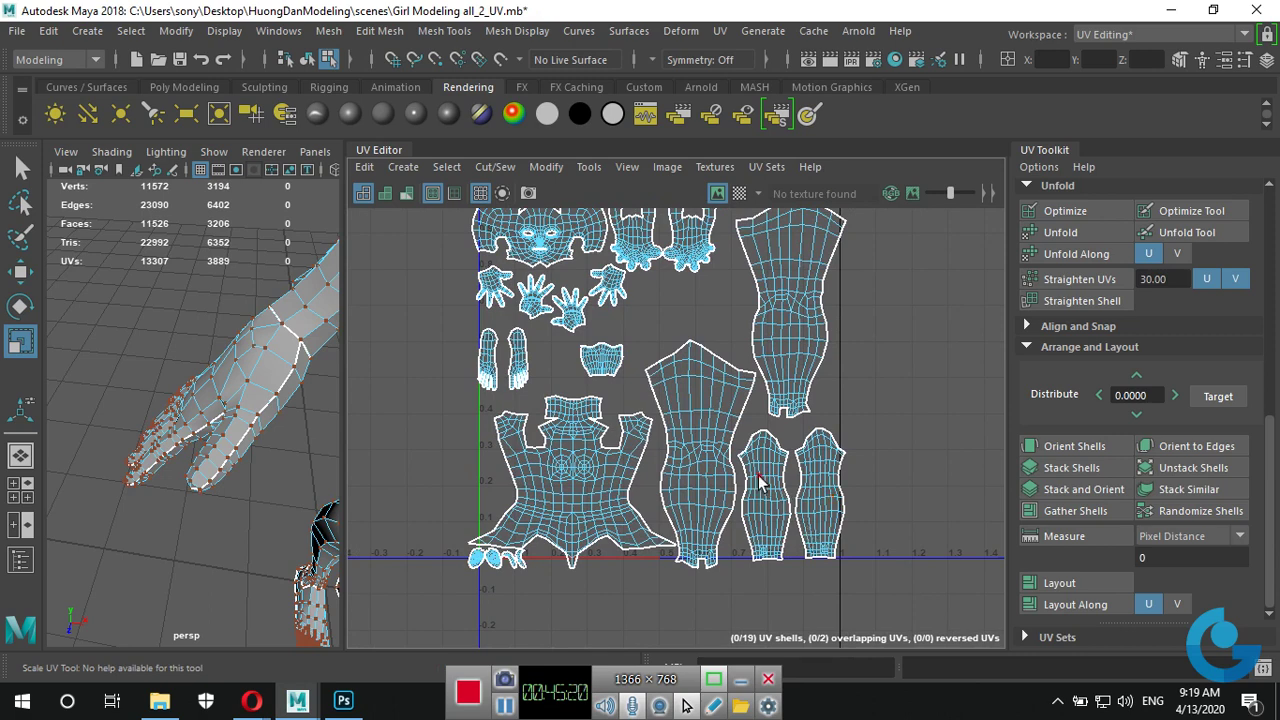
{"action": "left_click", "coordinate": [575, 511]}
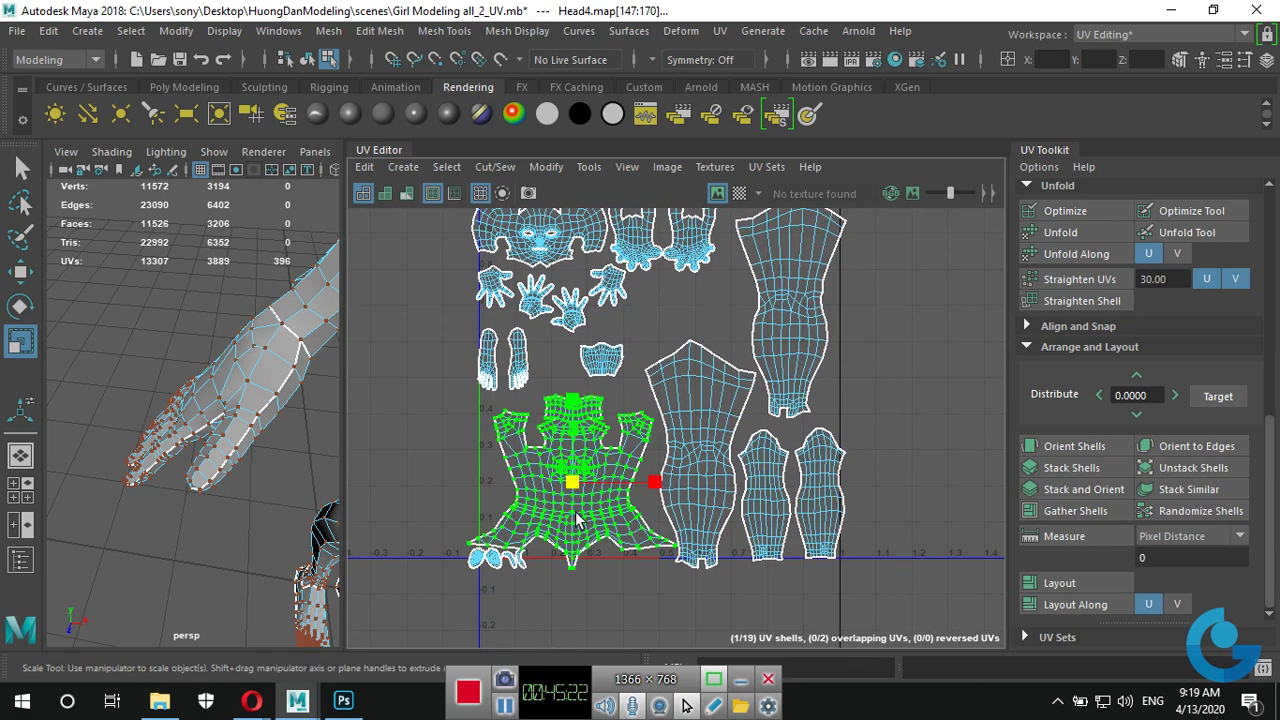
{"action": "middle_click_drag", "start_coordinate": [629, 548], "coordinate": [653, 421], "text": "alt"}
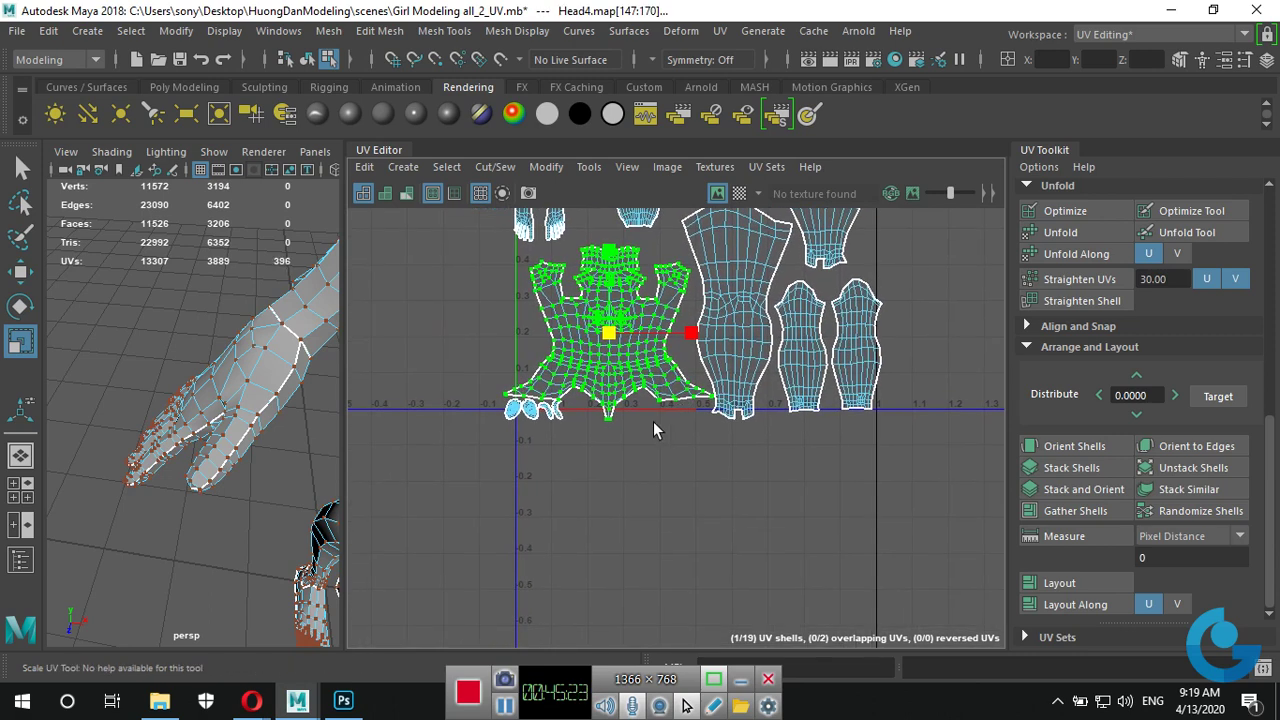
{"action": "left_click", "coordinate": [513, 412]}
Move the three small shells near the origin left into negative U.
{"action": "key", "text": "w"}
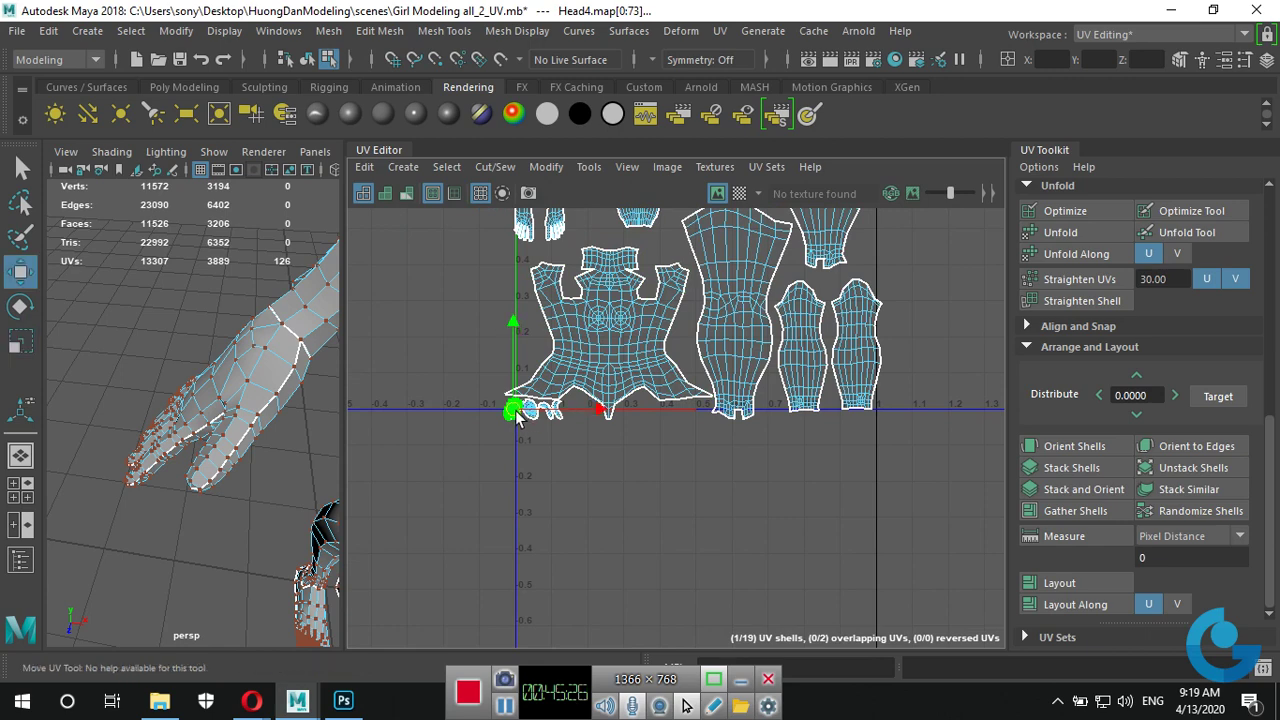
{"action": "left_click_drag", "start_coordinate": [507, 415], "coordinate": [418, 420]}
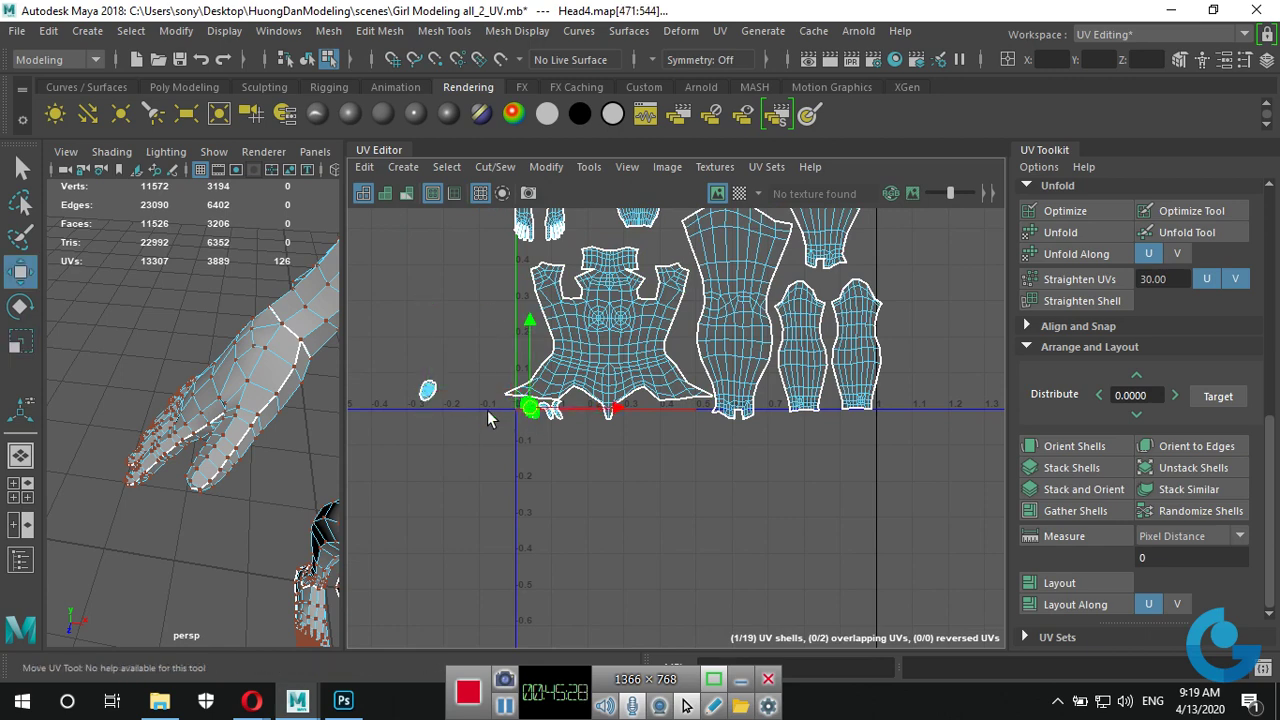
{"action": "left_click", "coordinate": [552, 410]}
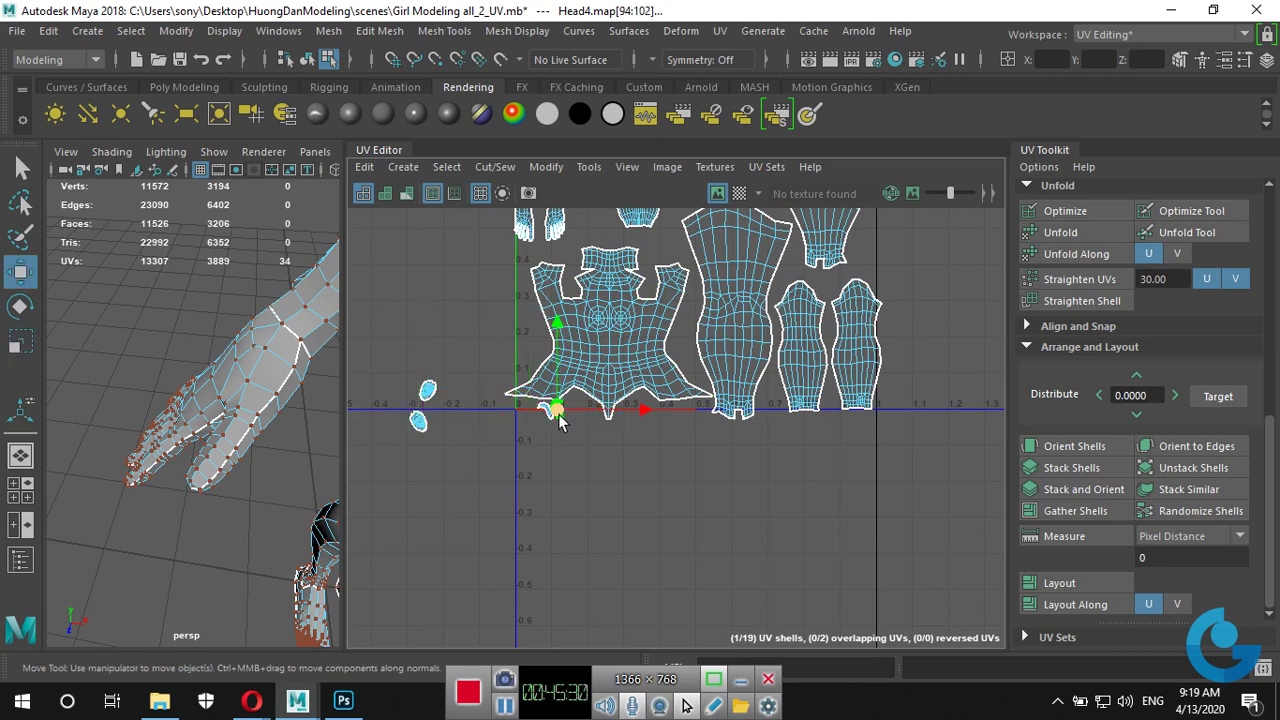
{"action": "left_click_drag", "start_coordinate": [552, 410], "coordinate": [452, 425]}
{"action": "left_click", "coordinate": [543, 410]}
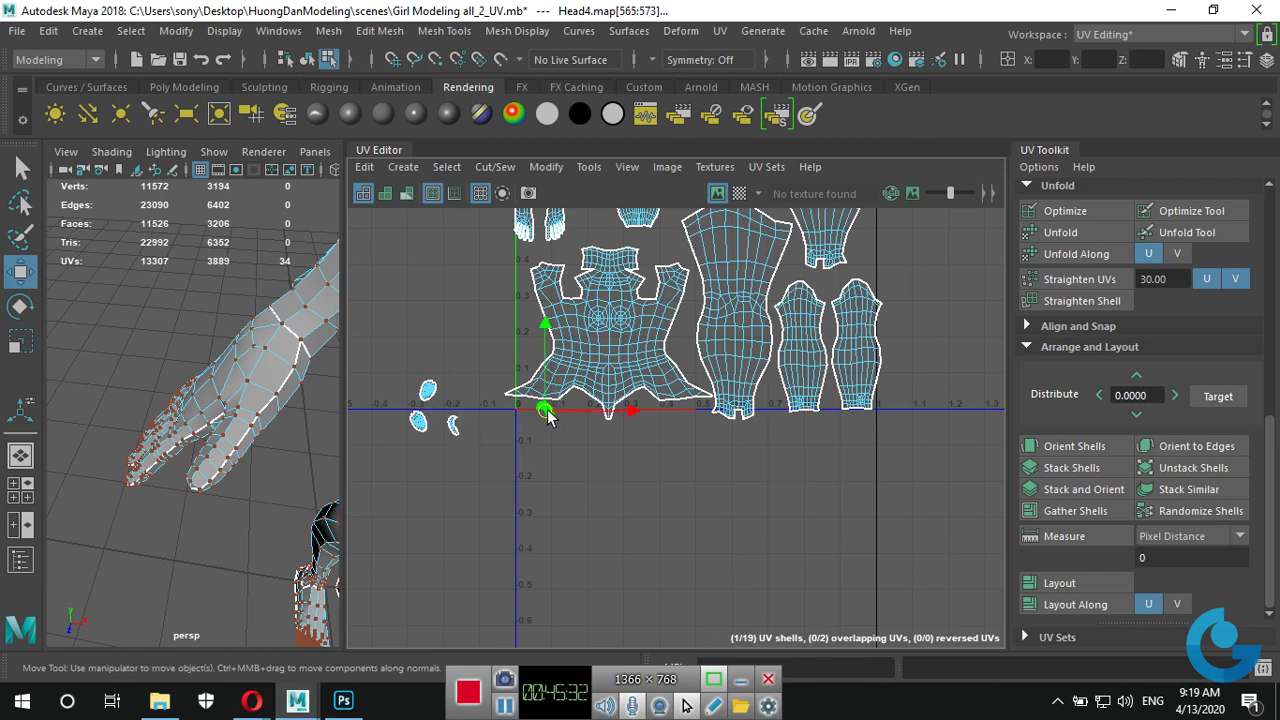
{"action": "left_click_drag", "start_coordinate": [543, 410], "coordinate": [452, 400]}
Shift the torso shell slightly right and up.
{"action": "left_click", "coordinate": [604, 408]}
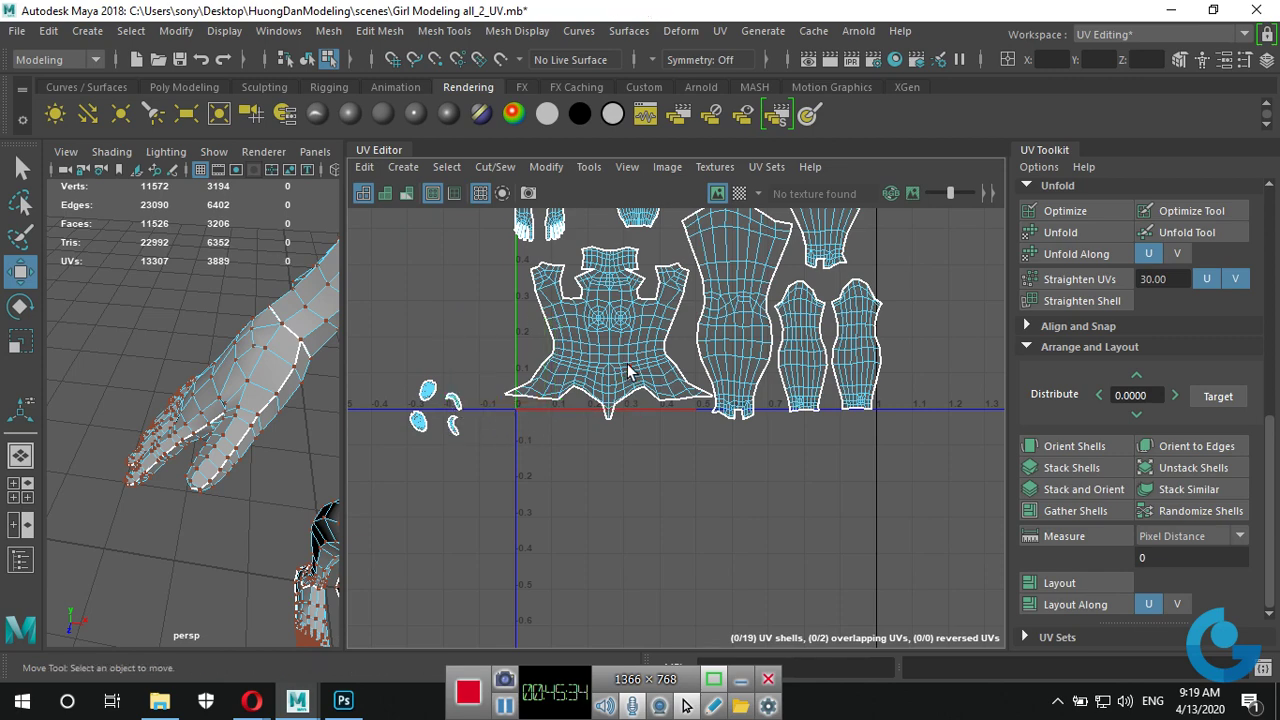
{"action": "left_click", "coordinate": [612, 336]}
{"action": "left_click_drag", "start_coordinate": [612, 340], "coordinate": [624, 329]}
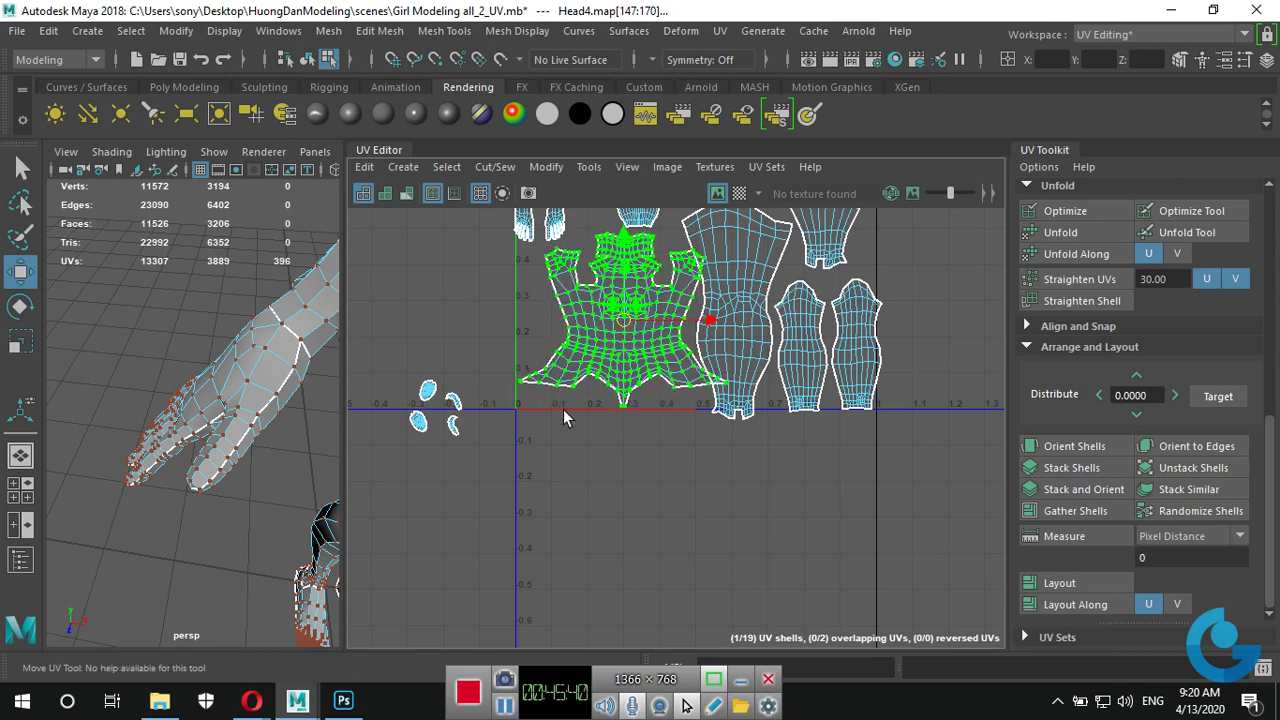
Frame the shell layout, select the tall middle shell, and scroll the UV Toolkit to its top.
{"action": "scroll", "coordinate": [563, 418], "scroll_direction": "up", "scroll_amount": 3}
{"action": "scroll", "coordinate": [618, 373], "scroll_direction": "up", "scroll_amount": 1}
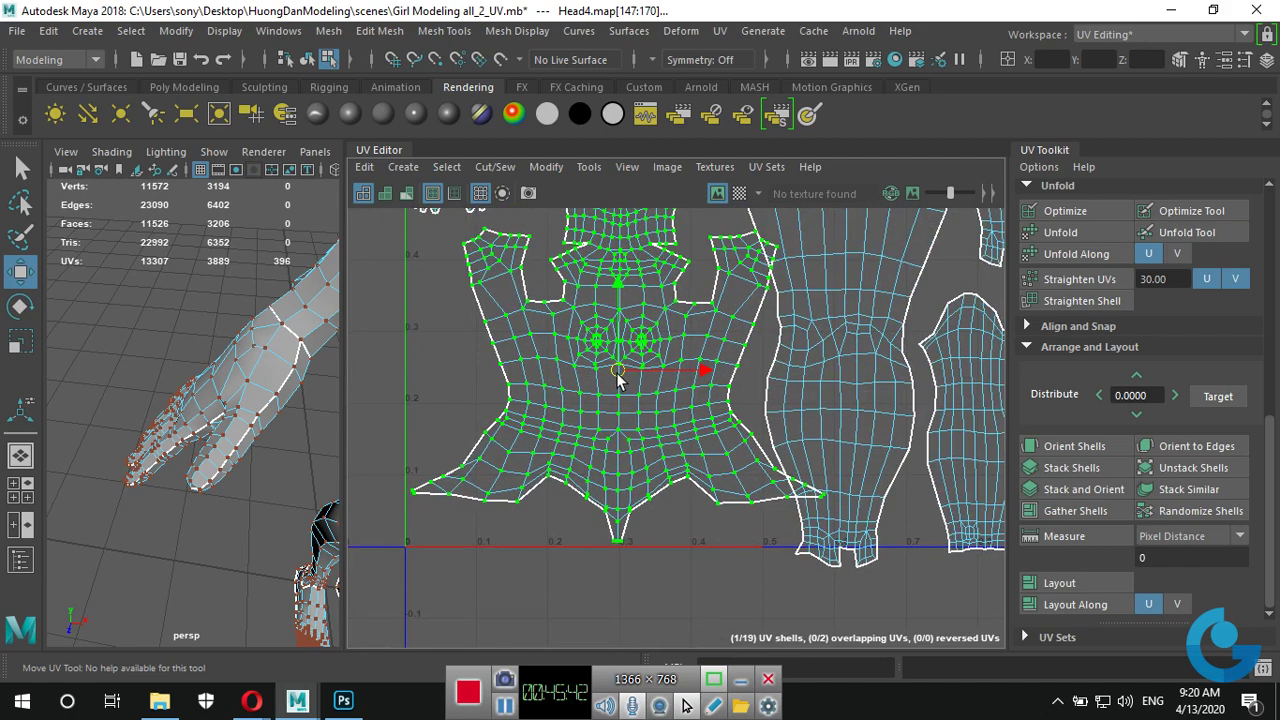
{"action": "scroll", "coordinate": [614, 374], "scroll_direction": "down", "scroll_amount": 1}
{"action": "scroll", "coordinate": [613, 375], "scroll_direction": "down", "scroll_amount": 1}
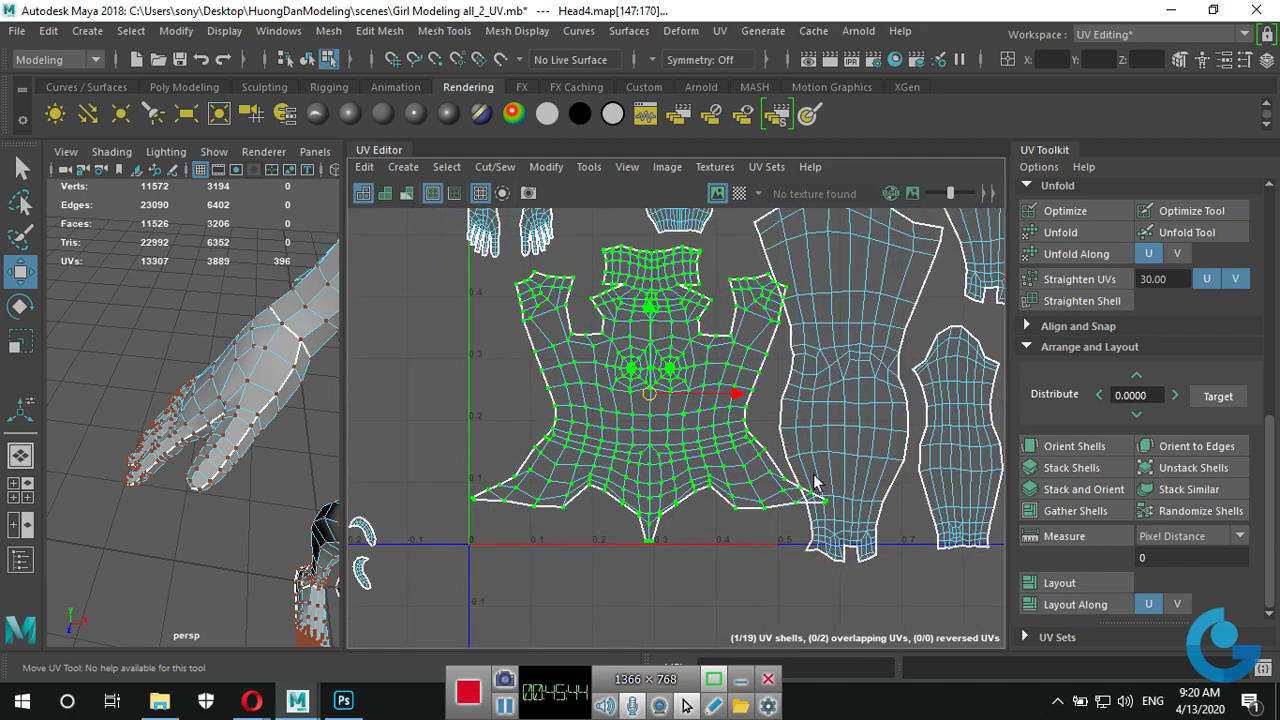
{"action": "scroll", "coordinate": [852, 520], "scroll_direction": "down", "scroll_amount": 2}
{"action": "middle_click_drag", "start_coordinate": [900, 420], "coordinate": [747, 463], "text": "alt"}
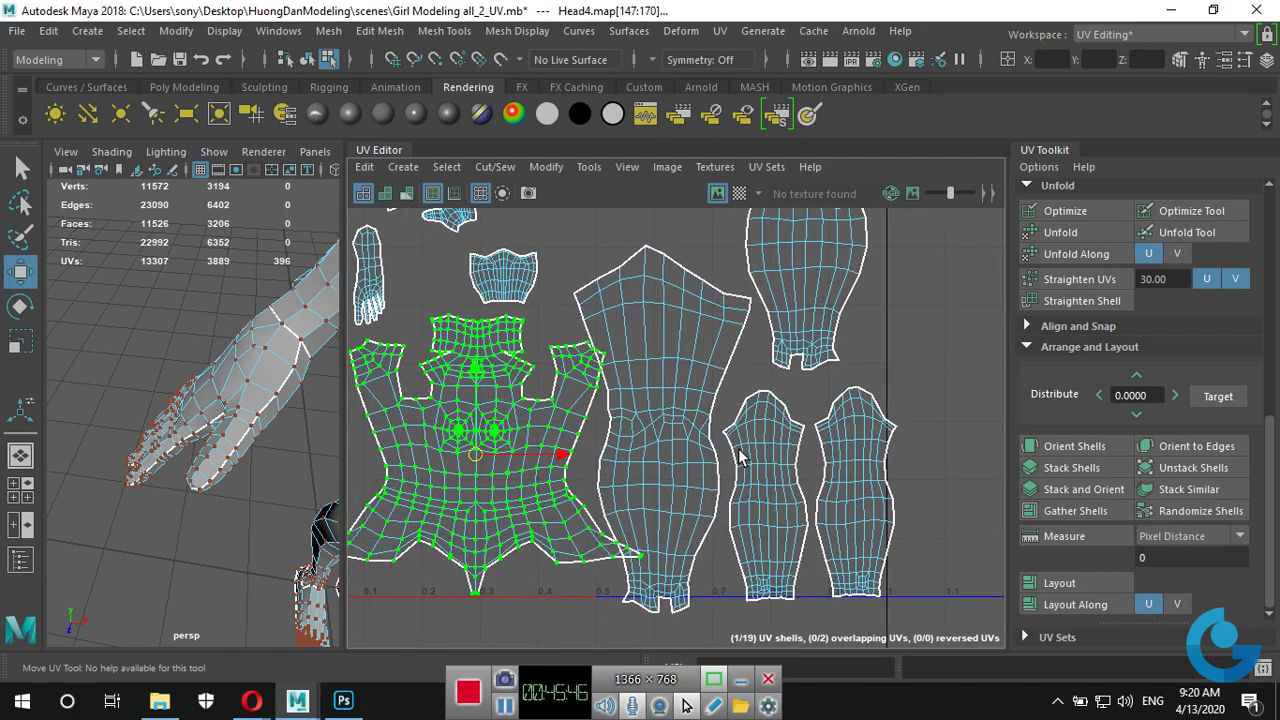
{"action": "left_click", "coordinate": [662, 442]}
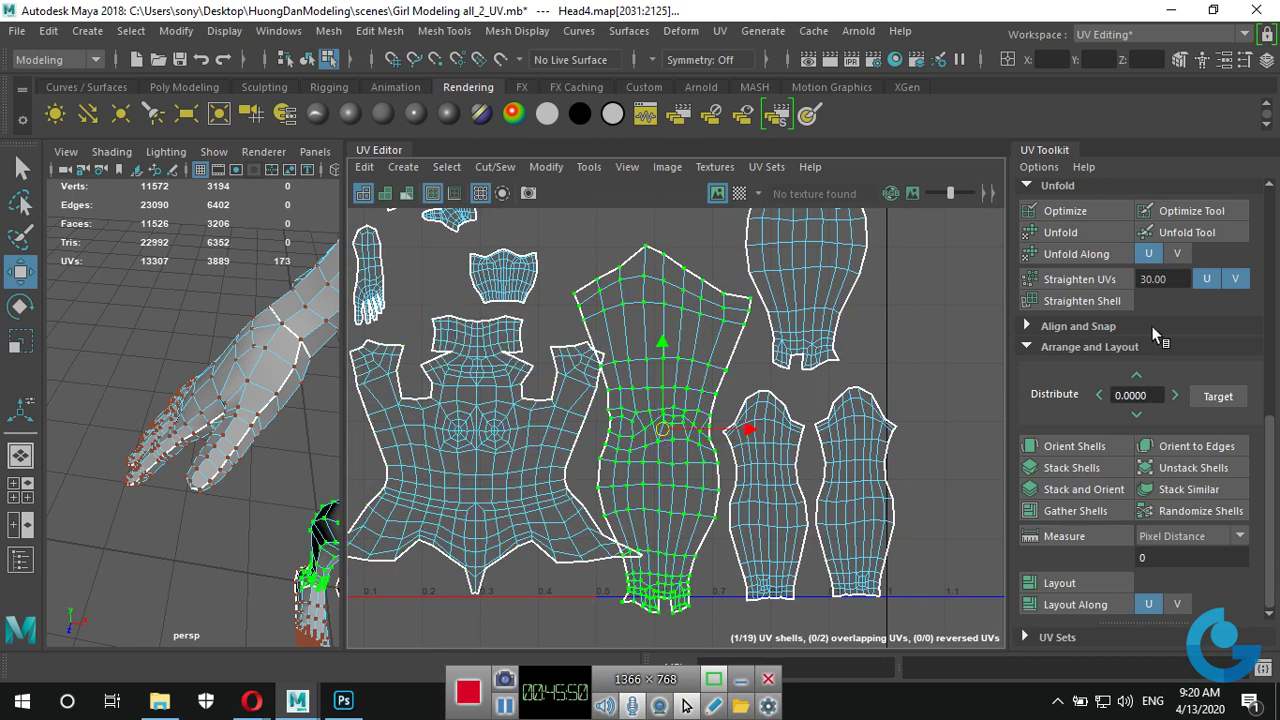
{"action": "scroll", "coordinate": [1163, 301], "scroll_direction": "up", "scroll_amount": 3}
{"action": "scroll", "coordinate": [1163, 301], "scroll_direction": "up", "scroll_amount": 1}
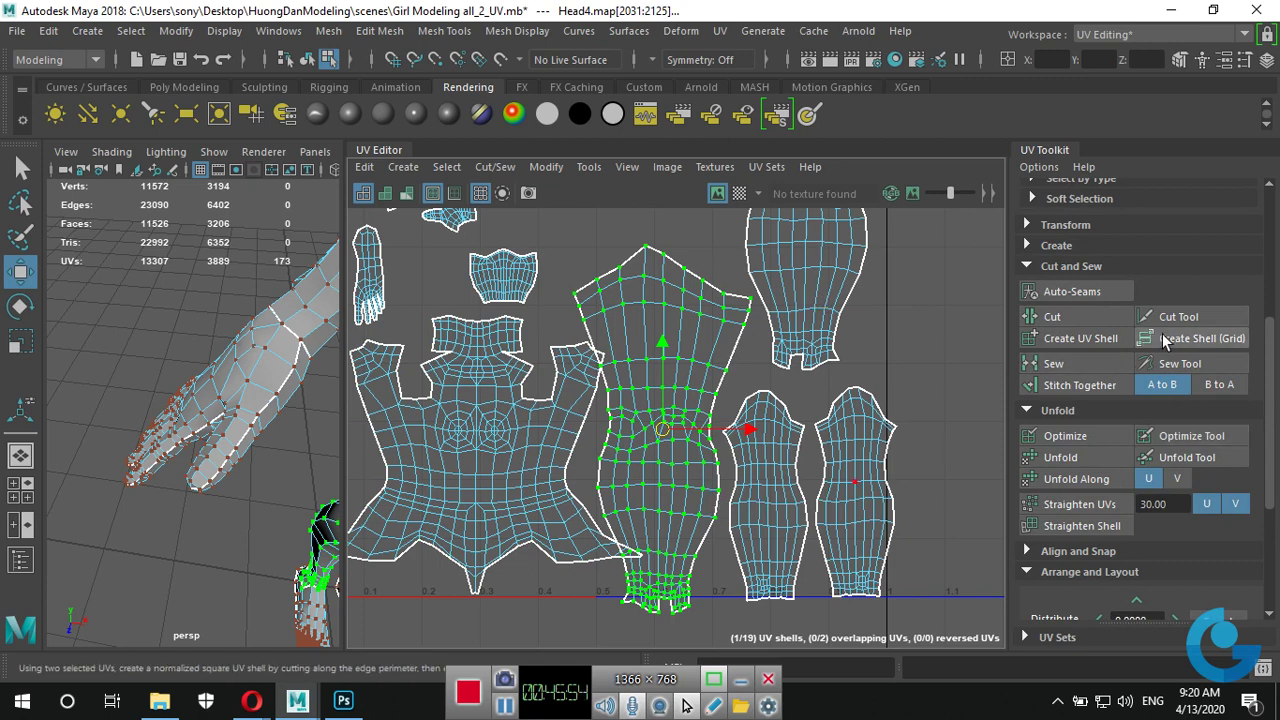
{"action": "scroll", "coordinate": [1162, 333], "scroll_direction": "up", "scroll_amount": 2}
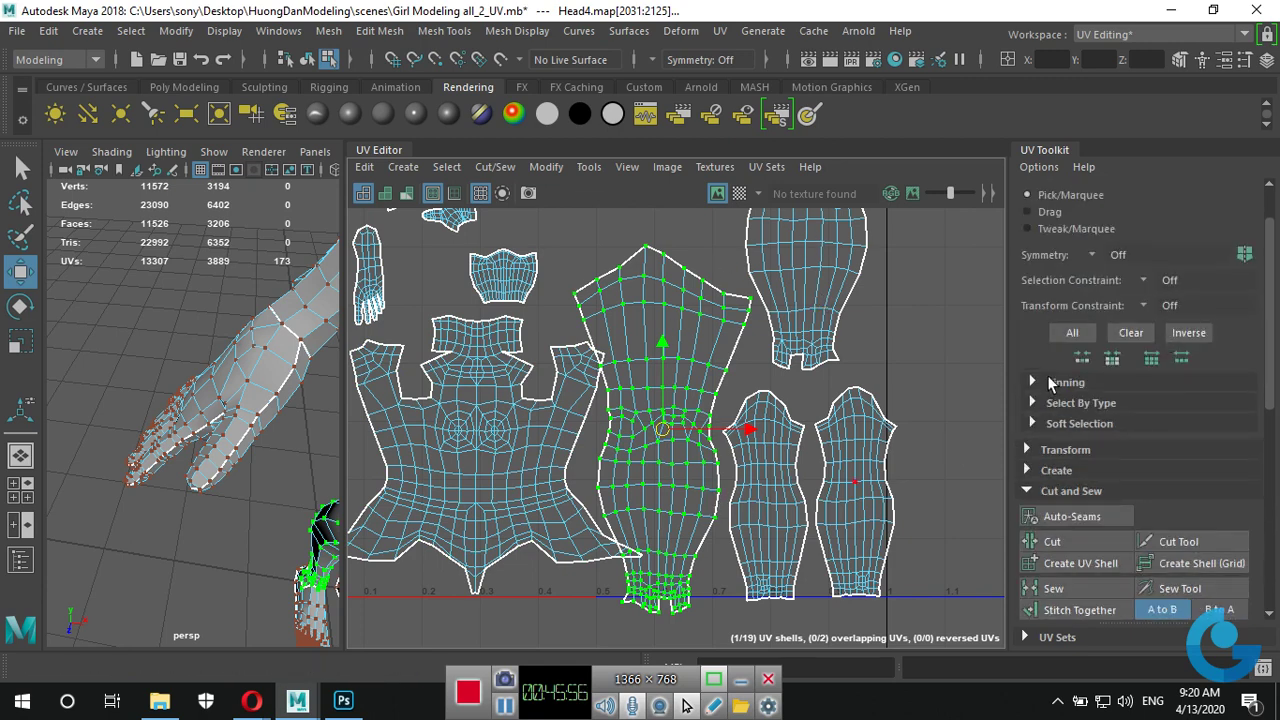
Rotate the tall shell 180° with two 90° Transform rotations and move it up.
{"action": "left_click", "coordinate": [1029, 449]}
{"action": "scroll", "coordinate": [1180, 455], "scroll_direction": "down", "scroll_amount": 2}
{"action": "scroll", "coordinate": [1181, 462], "scroll_direction": "down", "scroll_amount": 2}
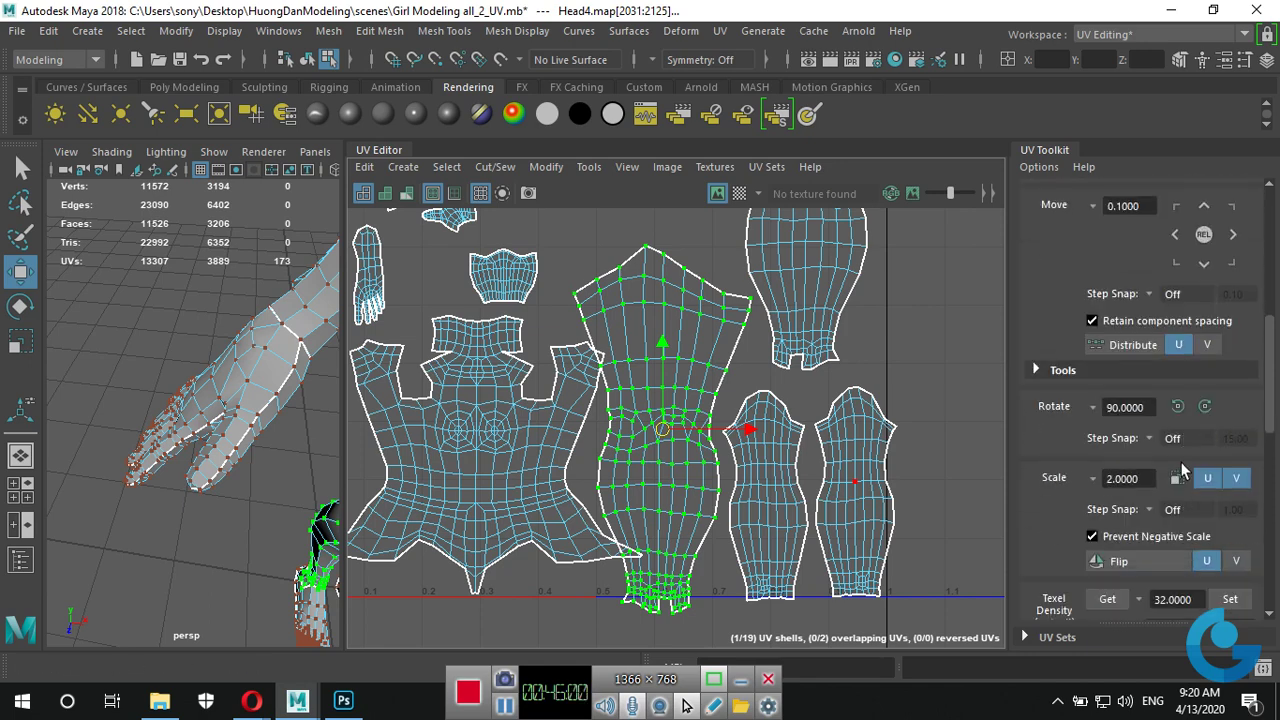
{"action": "left_click", "coordinate": [1178, 408]}
{"action": "left_click", "coordinate": [1178, 408]}
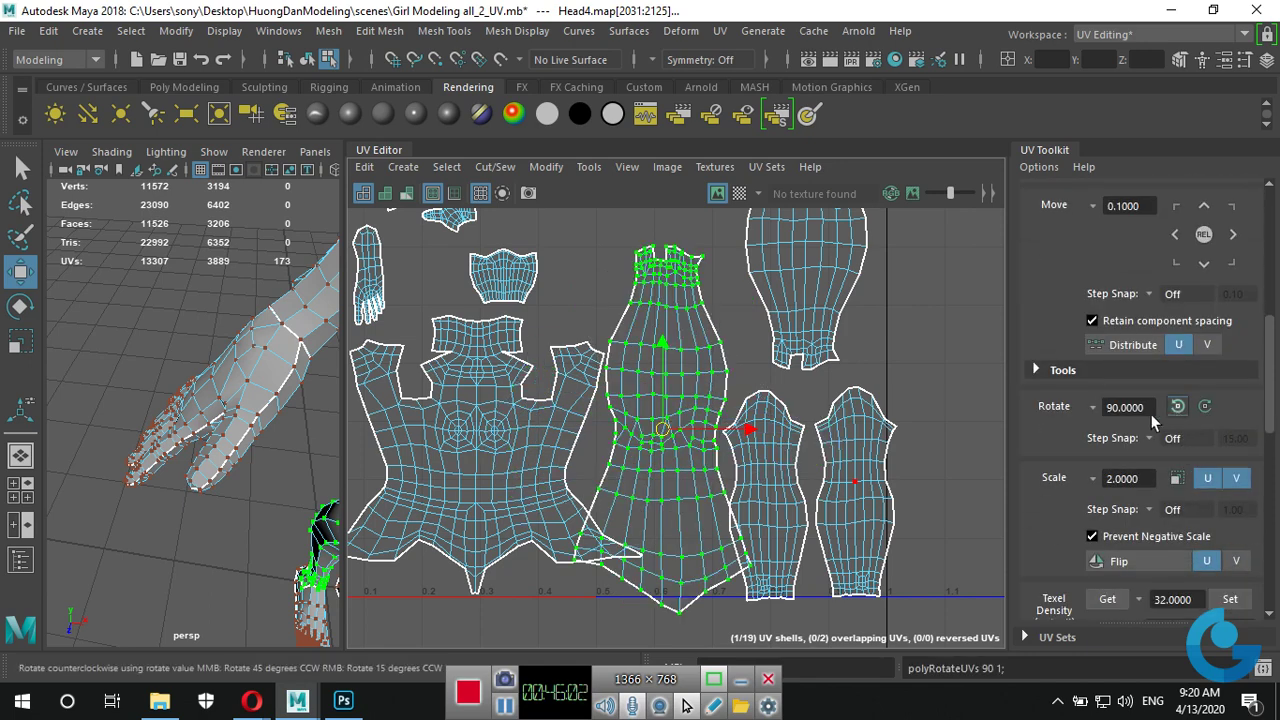
{"action": "scroll", "coordinate": [818, 470], "scroll_direction": "down", "scroll_amount": 2}
{"action": "scroll", "coordinate": [740, 500], "scroll_direction": "down", "scroll_amount": 1}
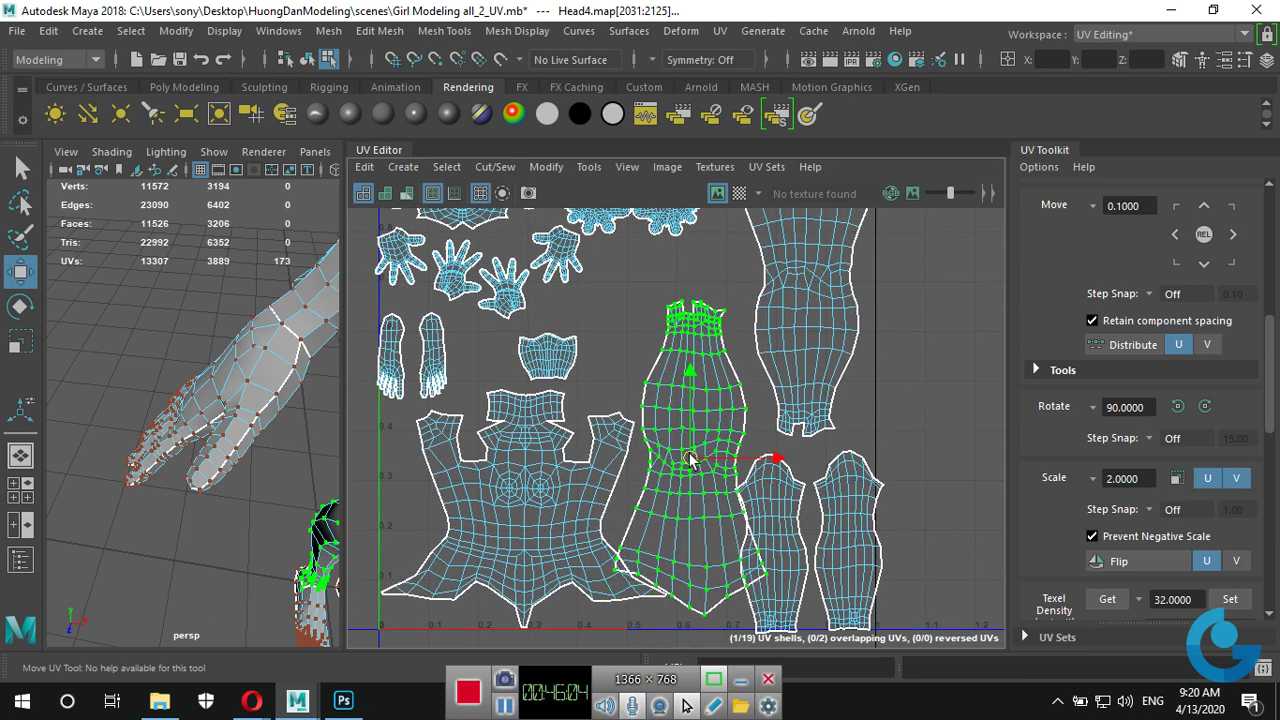
{"action": "mouse_move", "coordinate": [688, 478]}
{"action": "left_mouse_down"}
{"action": "mouse_move", "coordinate": [694, 428]}
{"action": "mouse_move", "coordinate": [679, 423]}
{"action": "left_mouse_up"}
Move two small limb shells to the right past U 1 and shift the tall shell down-left.
{"action": "middle_click_drag", "start_coordinate": [948, 524], "coordinate": [760, 600], "text": "alt"}
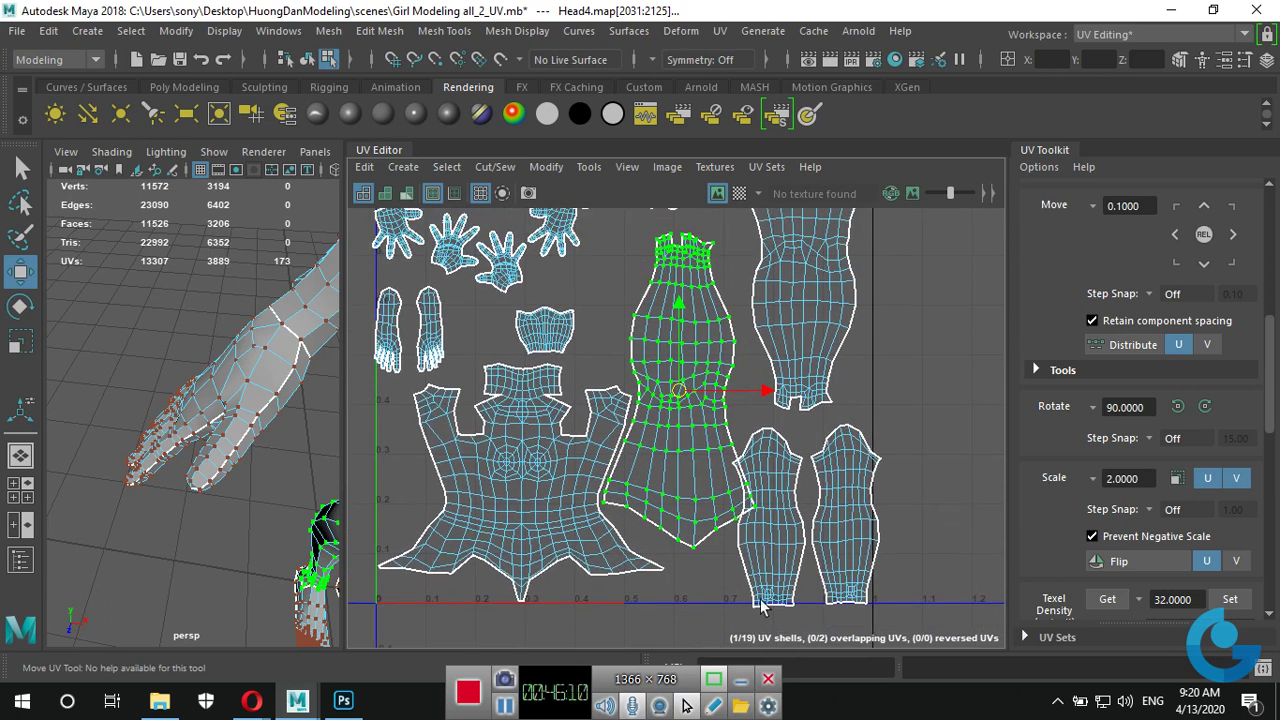
{"action": "scroll", "coordinate": [897, 507], "scroll_direction": "down", "scroll_amount": 2}
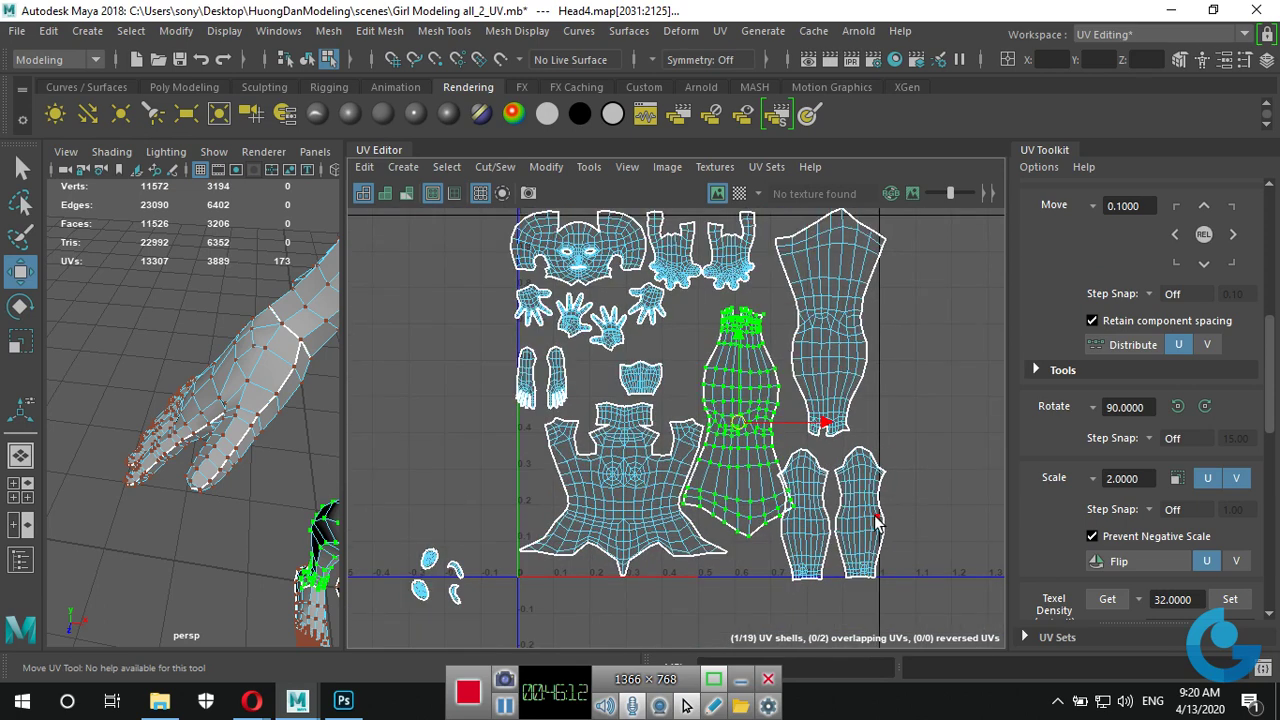
{"action": "left_click", "coordinate": [878, 524]}
{"action": "left_click_drag", "start_coordinate": [860, 518], "coordinate": [943, 468]}
{"action": "left_click", "coordinate": [817, 529]}
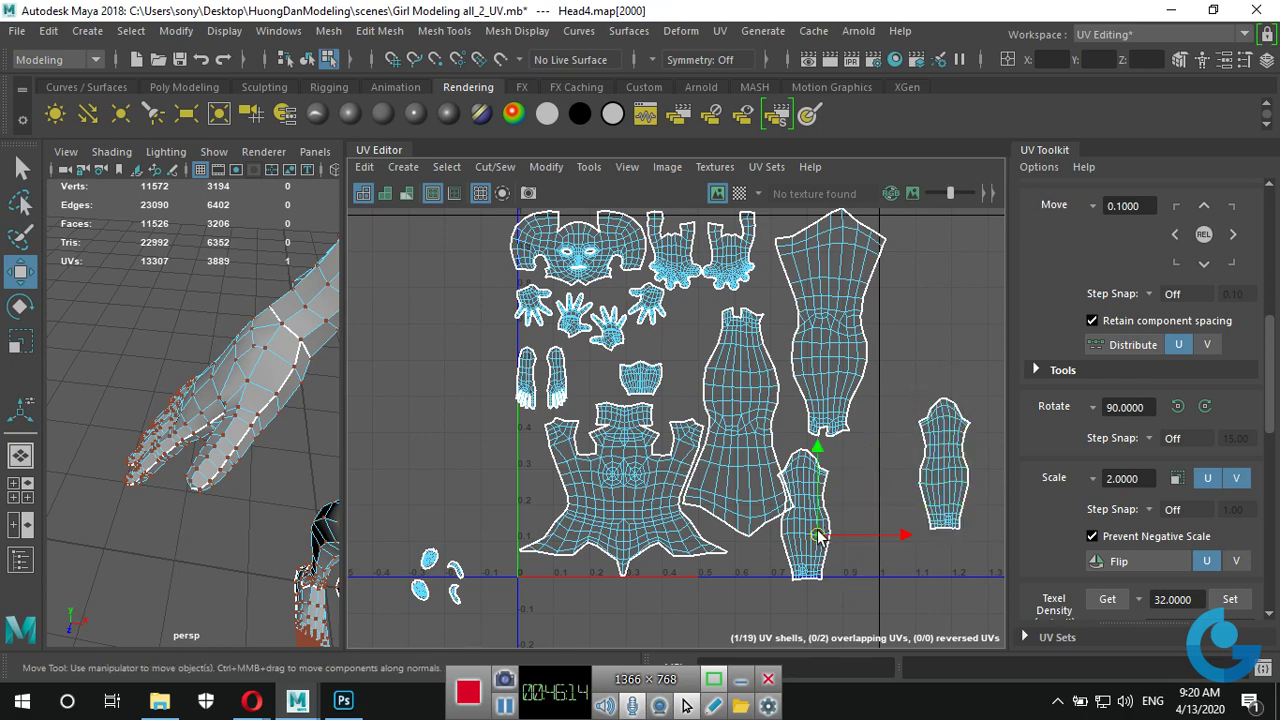
{"action": "mouse_move", "coordinate": [803, 519]}
{"action": "left_mouse_down"}
{"action": "mouse_move", "coordinate": [893, 560]}
{"action": "mouse_move", "coordinate": [948, 310]}
{"action": "left_mouse_up"}
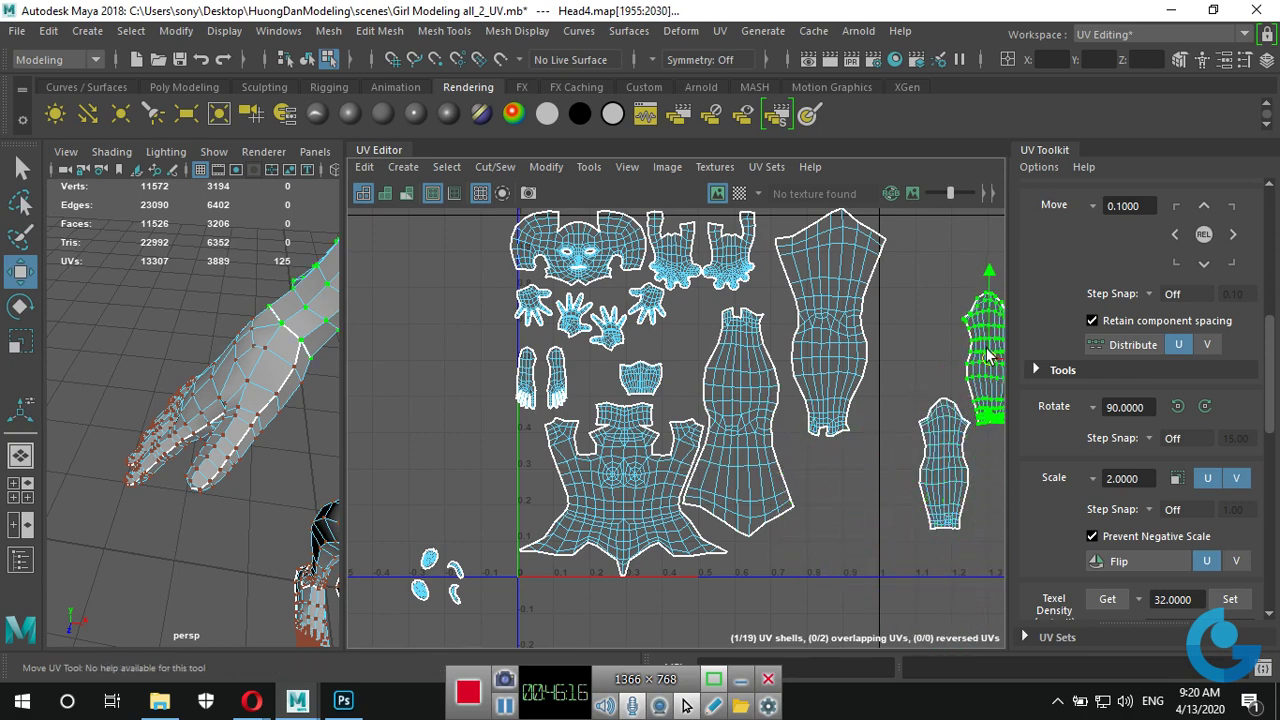
{"action": "left_click", "coordinate": [840, 336]}
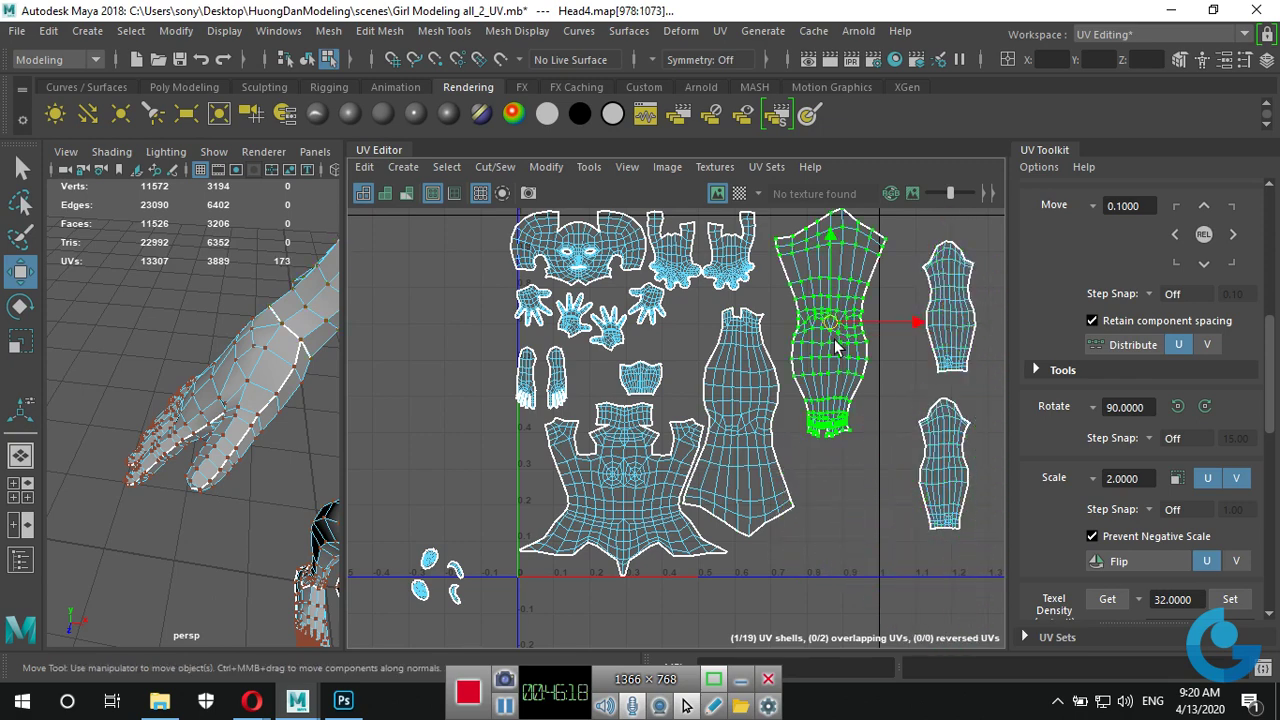
{"action": "left_click_drag", "start_coordinate": [831, 326], "coordinate": [820, 393]}
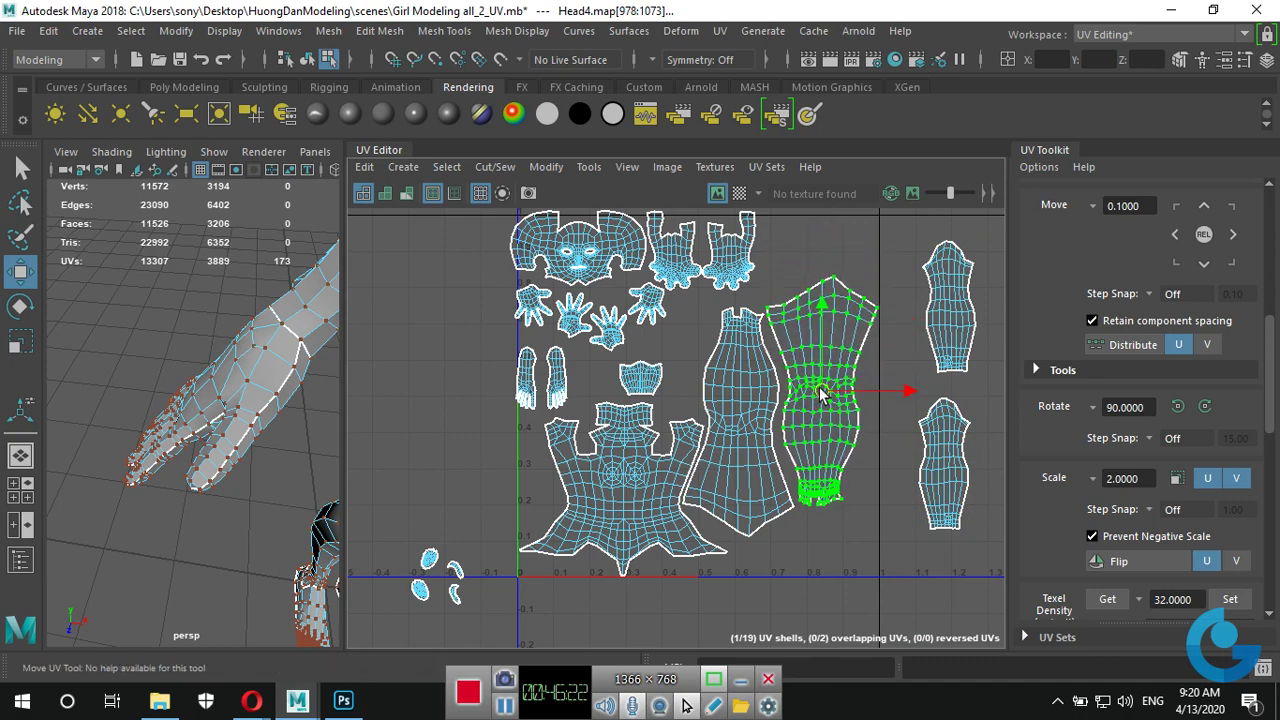
Move the upper right-side shell left into the layout beneath the tall shell.
{"action": "scroll", "coordinate": [790, 405], "scroll_direction": "up", "scroll_amount": 1}
{"action": "scroll", "coordinate": [771, 414], "scroll_direction": "up", "scroll_amount": 1}
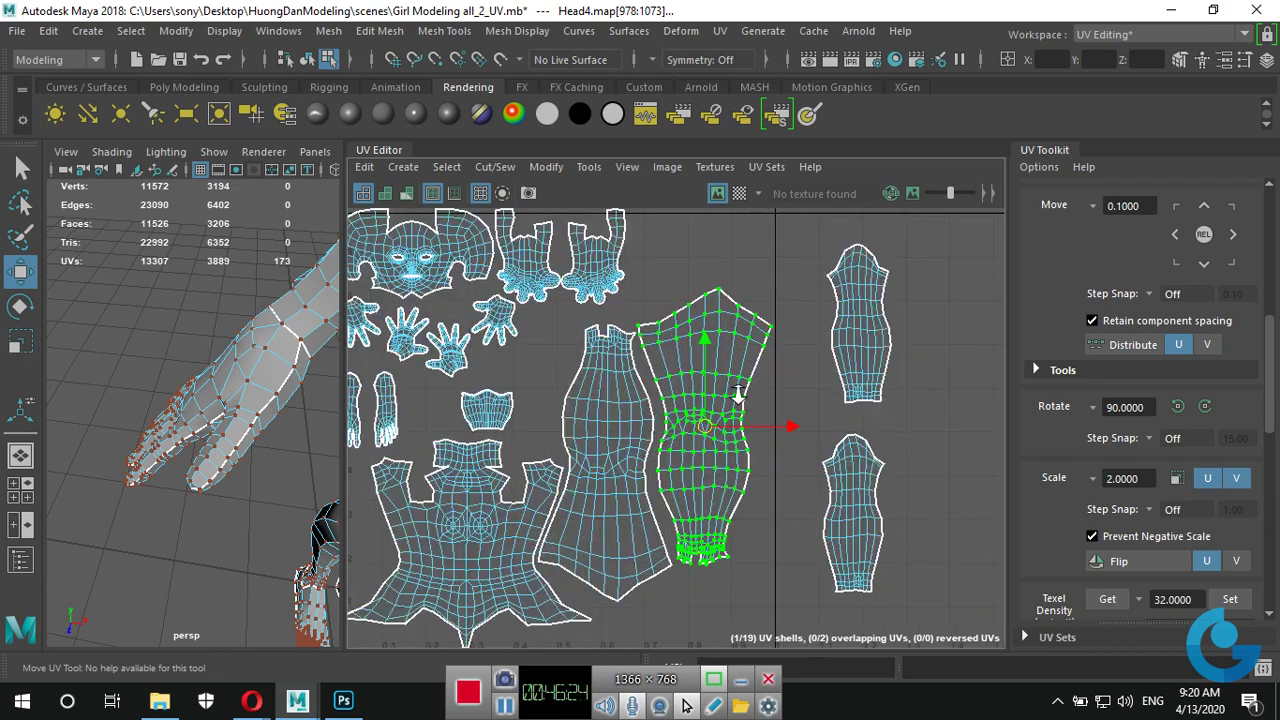
{"action": "scroll", "coordinate": [738, 395], "scroll_direction": "down", "scroll_amount": 1}
{"action": "scroll", "coordinate": [857, 357], "scroll_direction": "down", "scroll_amount": 1}
{"action": "scroll", "coordinate": [845, 395], "scroll_direction": "down", "scroll_amount": 1}
{"action": "scroll", "coordinate": [841, 409], "scroll_direction": "down", "scroll_amount": 1}
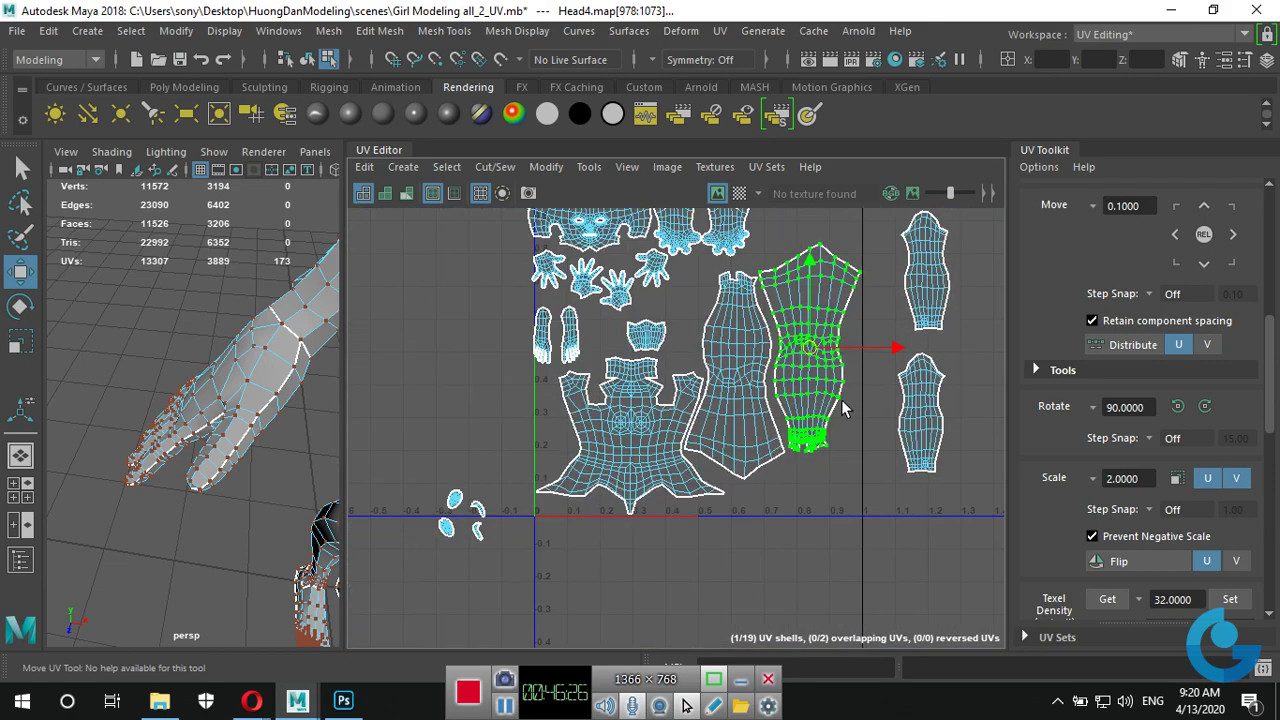
{"action": "scroll", "coordinate": [843, 408], "scroll_direction": "up", "scroll_amount": 1}
{"action": "scroll", "coordinate": [766, 457], "scroll_direction": "down", "scroll_amount": 1}
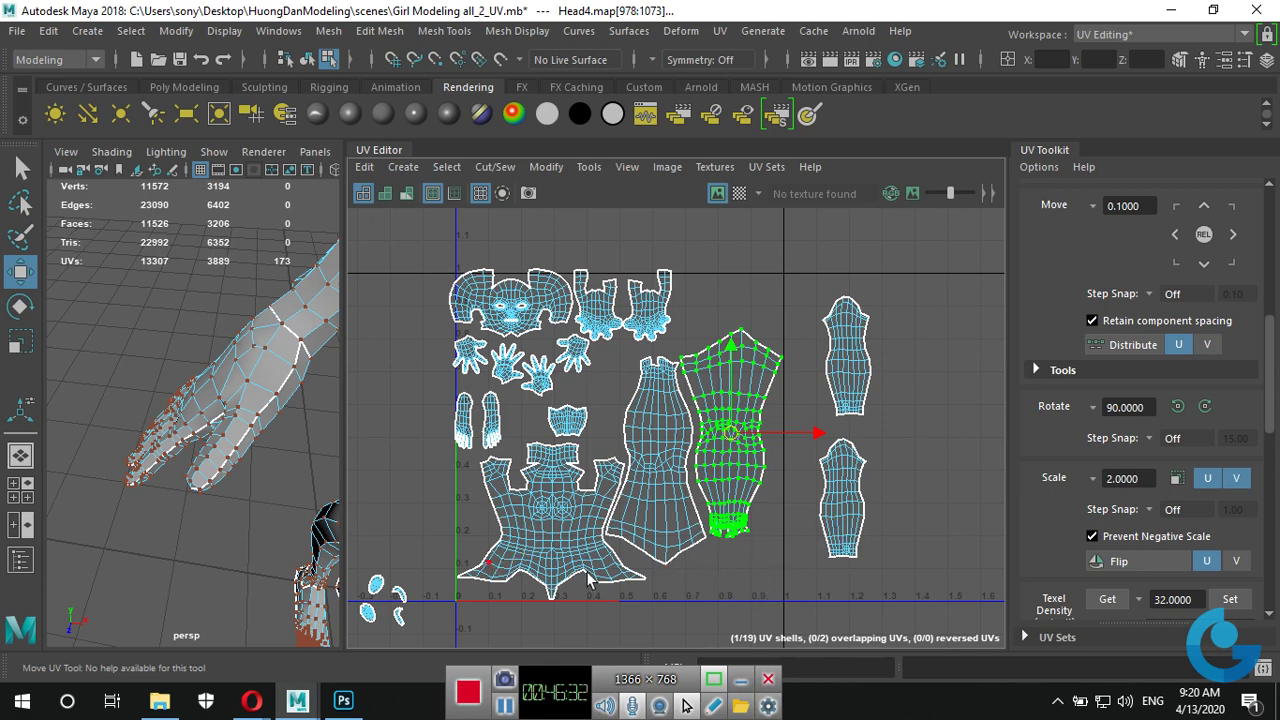
{"action": "left_click", "coordinate": [858, 365]}
{"action": "mouse_move", "coordinate": [858, 365]}
{"action": "left_mouse_down"}
{"action": "mouse_move", "coordinate": [592, 393]}
{"action": "mouse_move", "coordinate": [725, 338]}
{"action": "left_mouse_up"}
Rotate the selected shell to lie horizontally and nudge it into position.
{"action": "left_click_drag", "start_coordinate": [773, 482], "coordinate": [741, 602]}
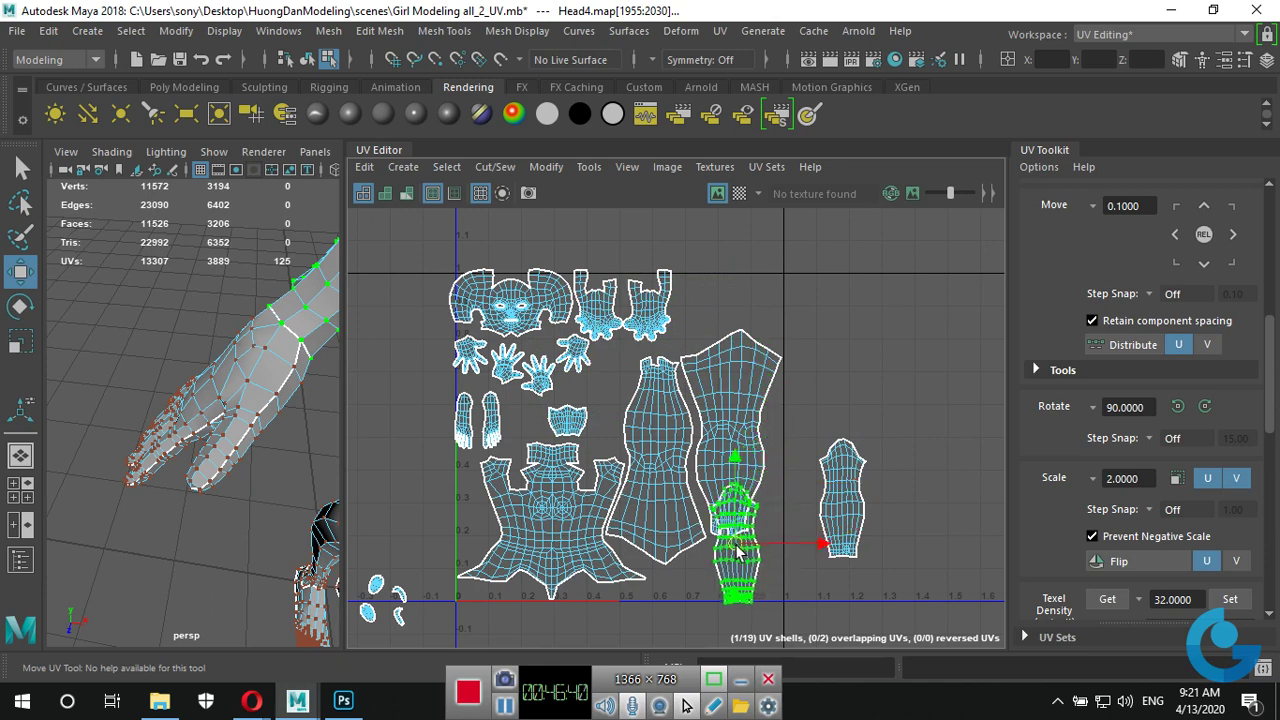
{"action": "left_click", "coordinate": [1177, 407]}
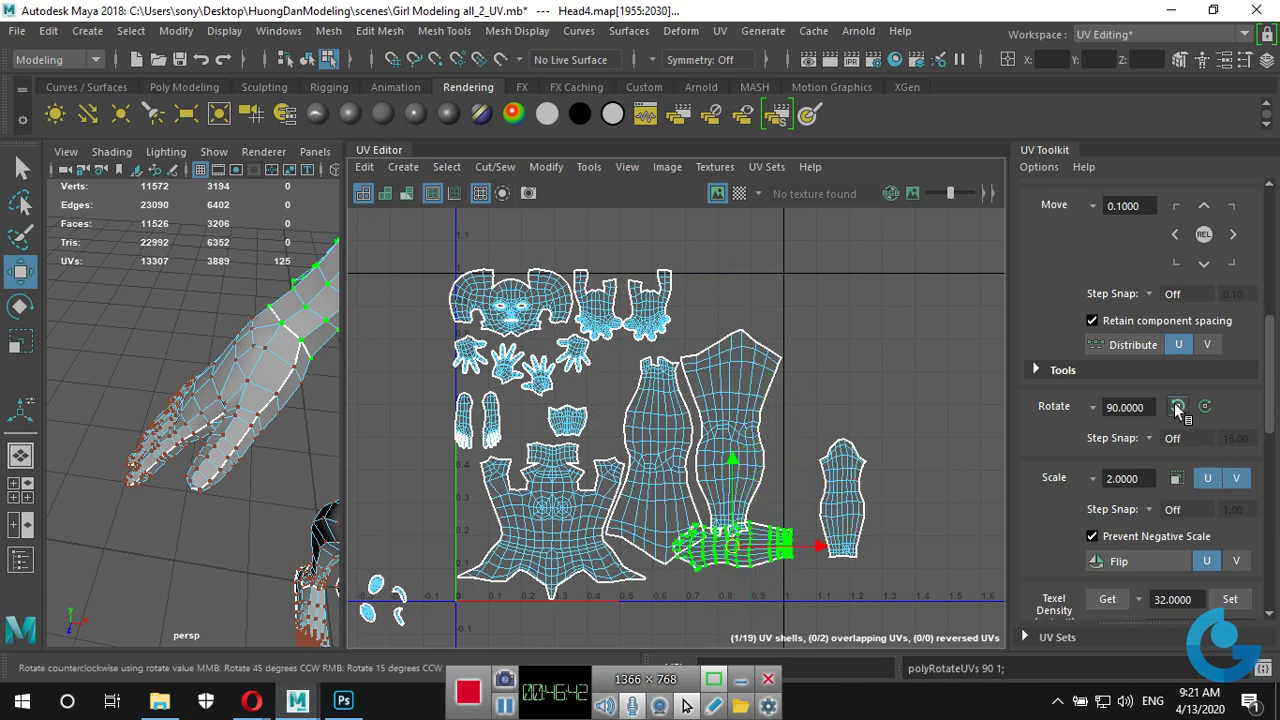
{"action": "left_click_drag", "start_coordinate": [731, 548], "coordinate": [717, 578]}
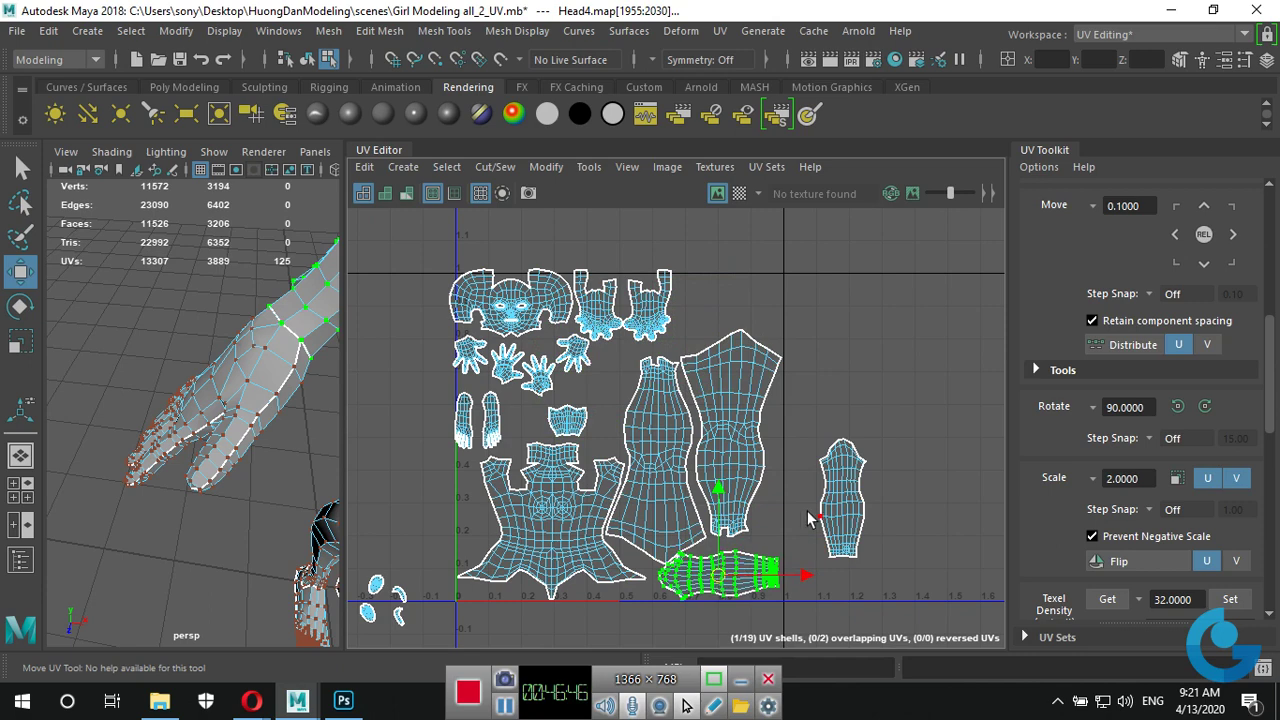
{"action": "left_click", "coordinate": [1177, 407]}
{"action": "left_click", "coordinate": [1177, 407]}
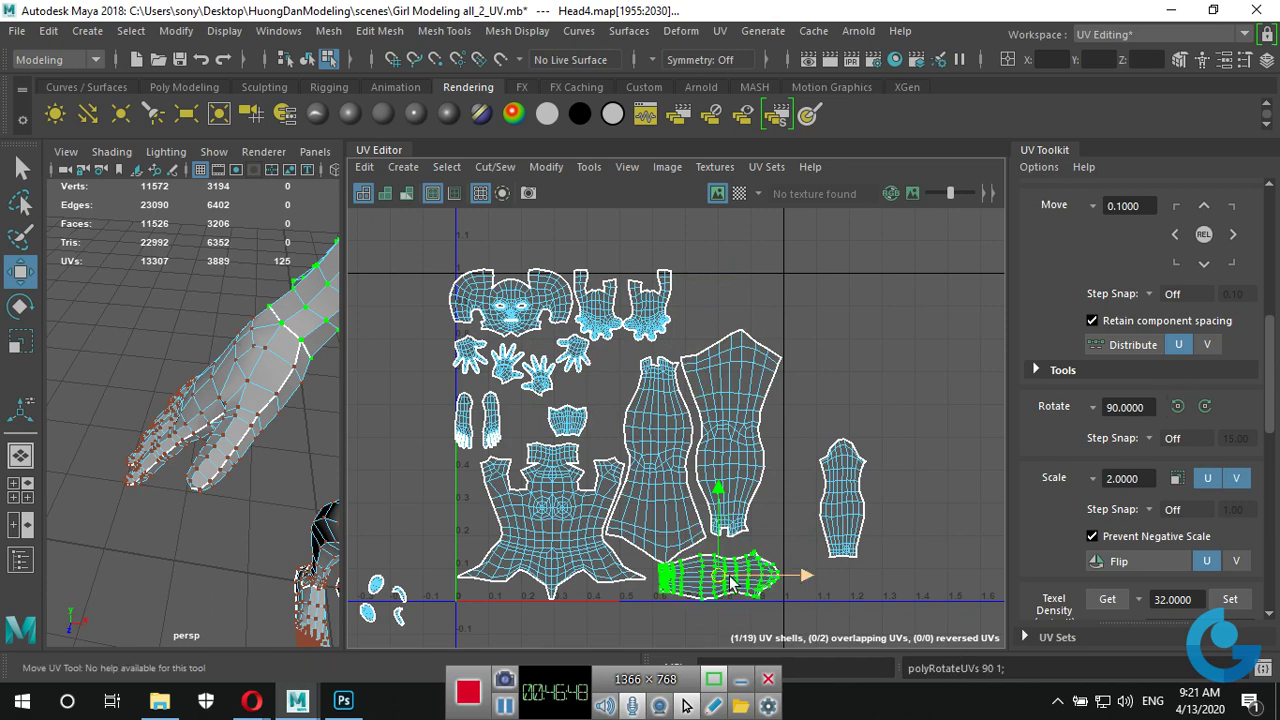
{"action": "middle_click_drag", "start_coordinate": [731, 640], "coordinate": [721, 550], "text": "alt"}
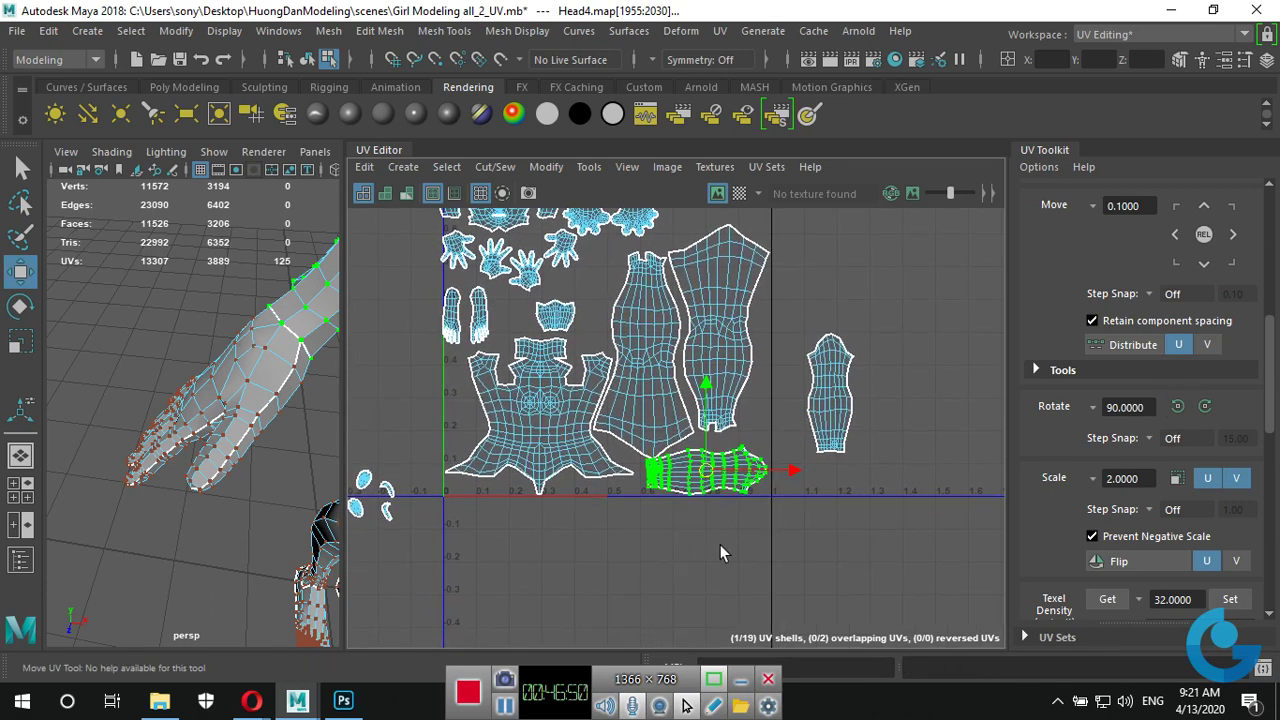
{"action": "scroll", "coordinate": [719, 544], "scroll_direction": "up", "scroll_amount": 3}
{"action": "left_click_drag", "start_coordinate": [671, 420], "coordinate": [681, 428]}
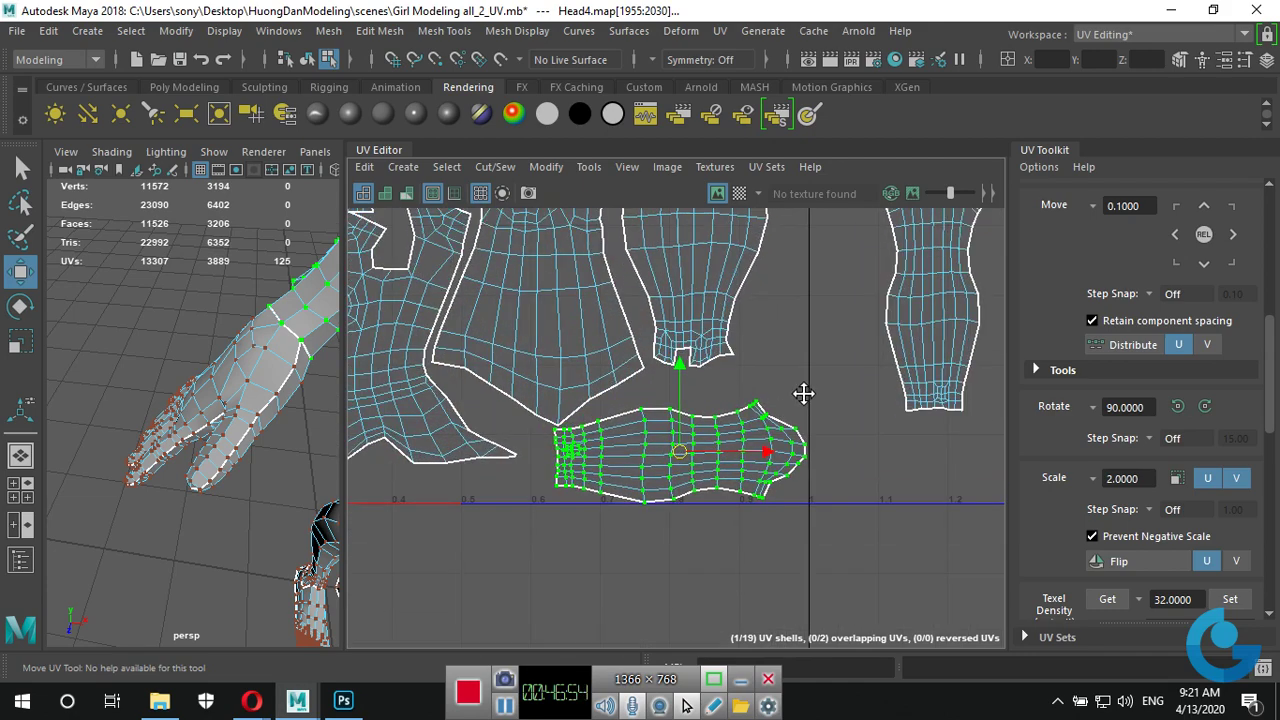
Select the left shell, then the bottom shell, and nudge the bottom shell slightly.
{"action": "middle_click_drag", "start_coordinate": [690, 424], "coordinate": [620, 634], "text": "alt"}
{"action": "left_click", "coordinate": [497, 537]}
{"action": "double_click", "coordinate": [497, 535]}
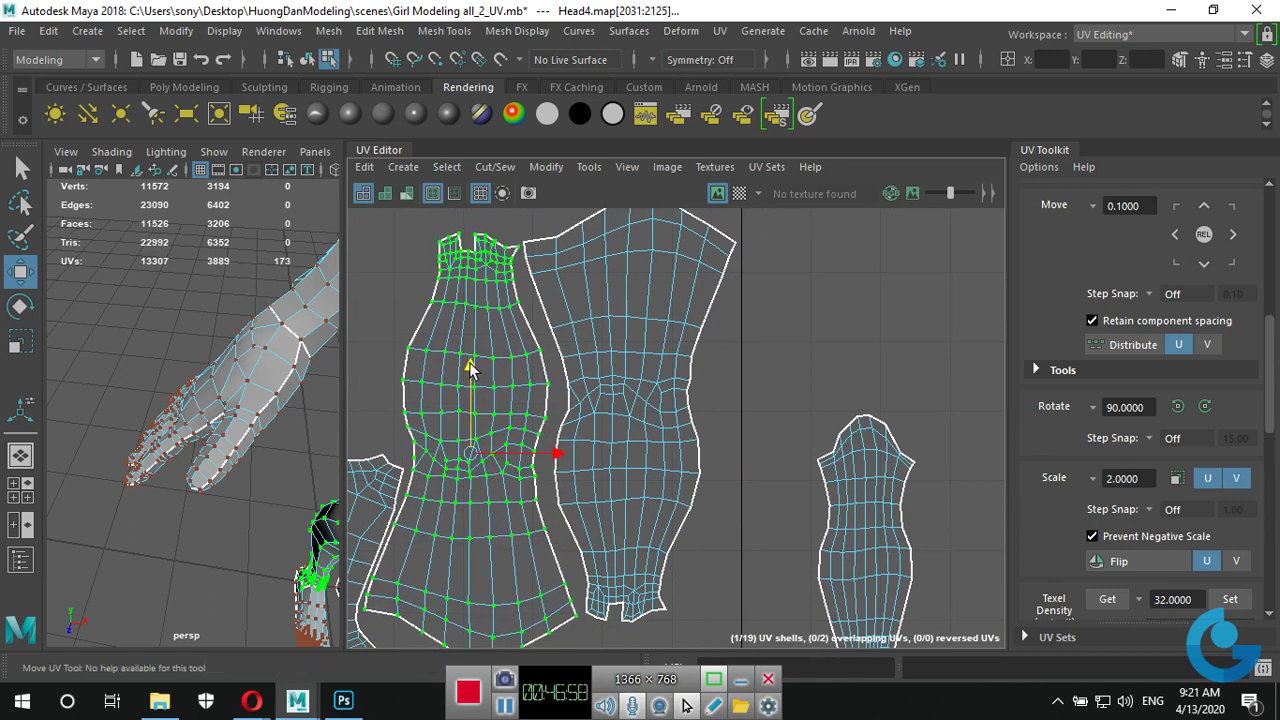
{"action": "middle_click_drag", "start_coordinate": [477, 371], "coordinate": [527, 221], "text": "alt"}
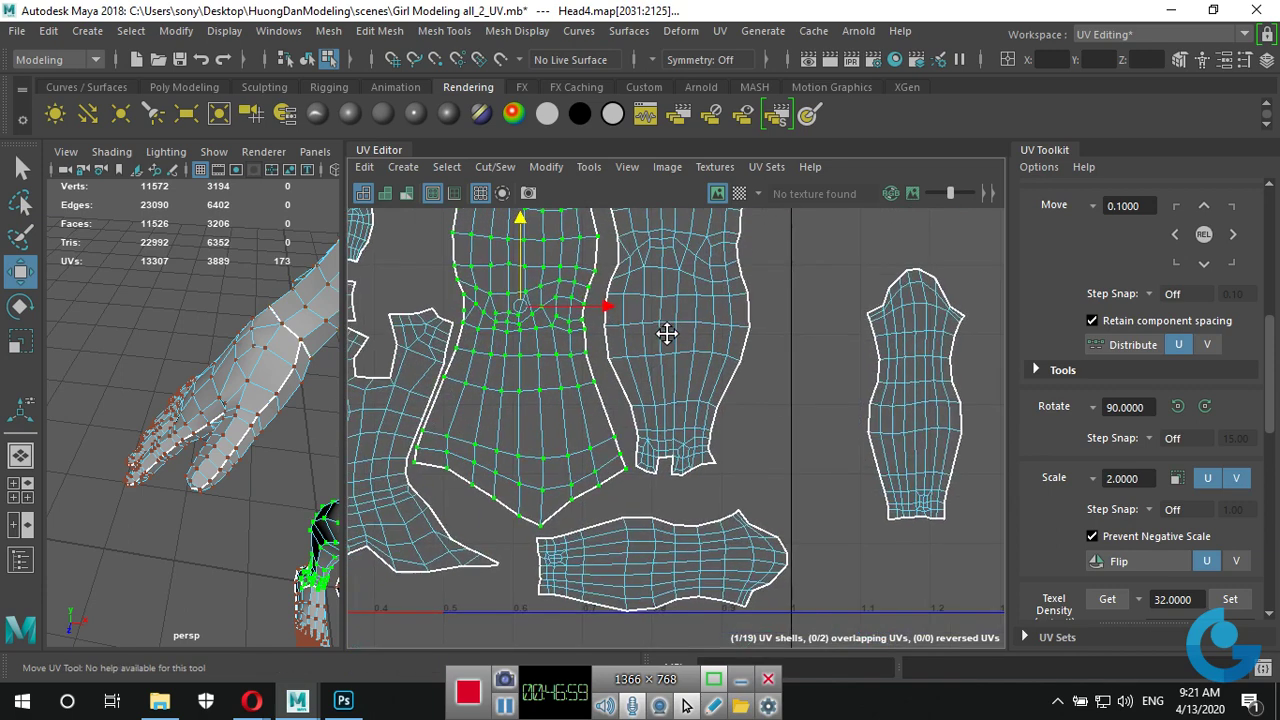
{"action": "left_click", "coordinate": [674, 556]}
{"action": "double_click", "coordinate": [651, 566]}
{"action": "left_click_drag", "start_coordinate": [651, 566], "coordinate": [650, 565]}
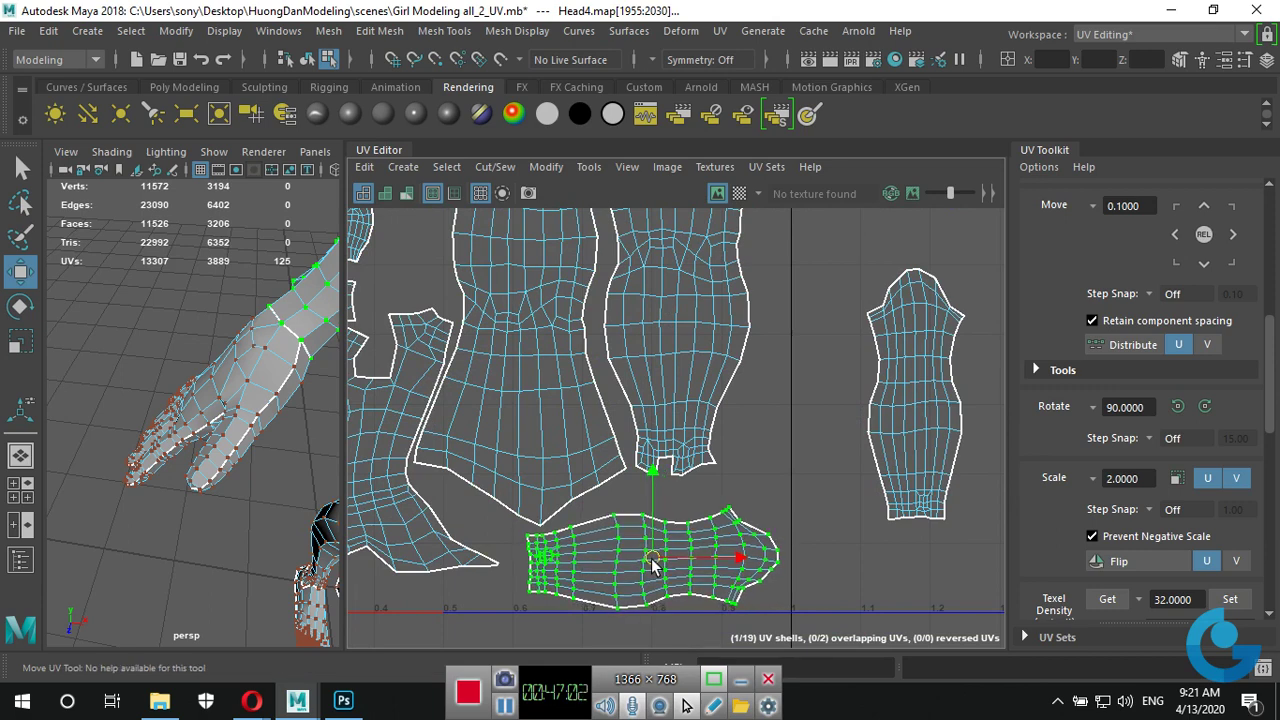
Rotate the narrow arm shell 90° to horizontal and place it above the torso shell.
{"action": "double_click", "coordinate": [906, 403]}
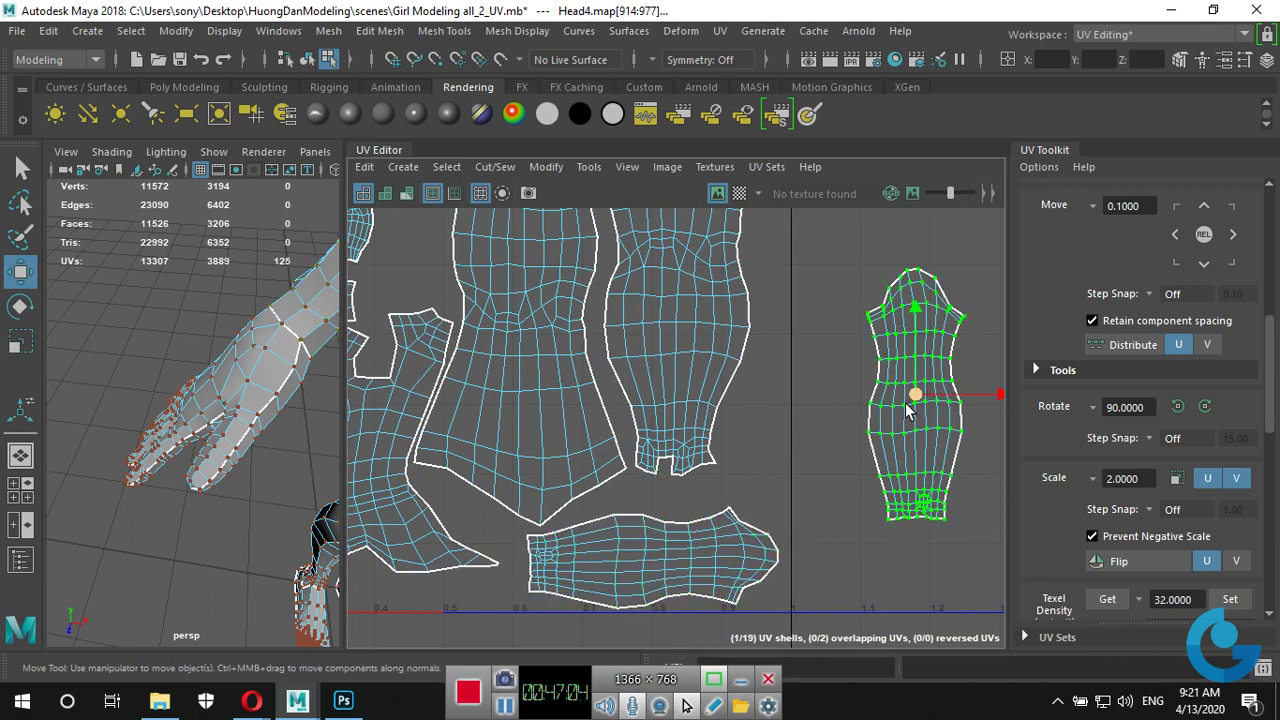
{"action": "middle_click_drag", "start_coordinate": [905, 402], "coordinate": [866, 606], "text": "alt"}
{"action": "mouse_move", "coordinate": [866, 606]}
{"action": "left_mouse_down"}
{"action": "mouse_move", "coordinate": [851, 349]}
{"action": "mouse_move", "coordinate": [825, 290]}
{"action": "left_mouse_up"}
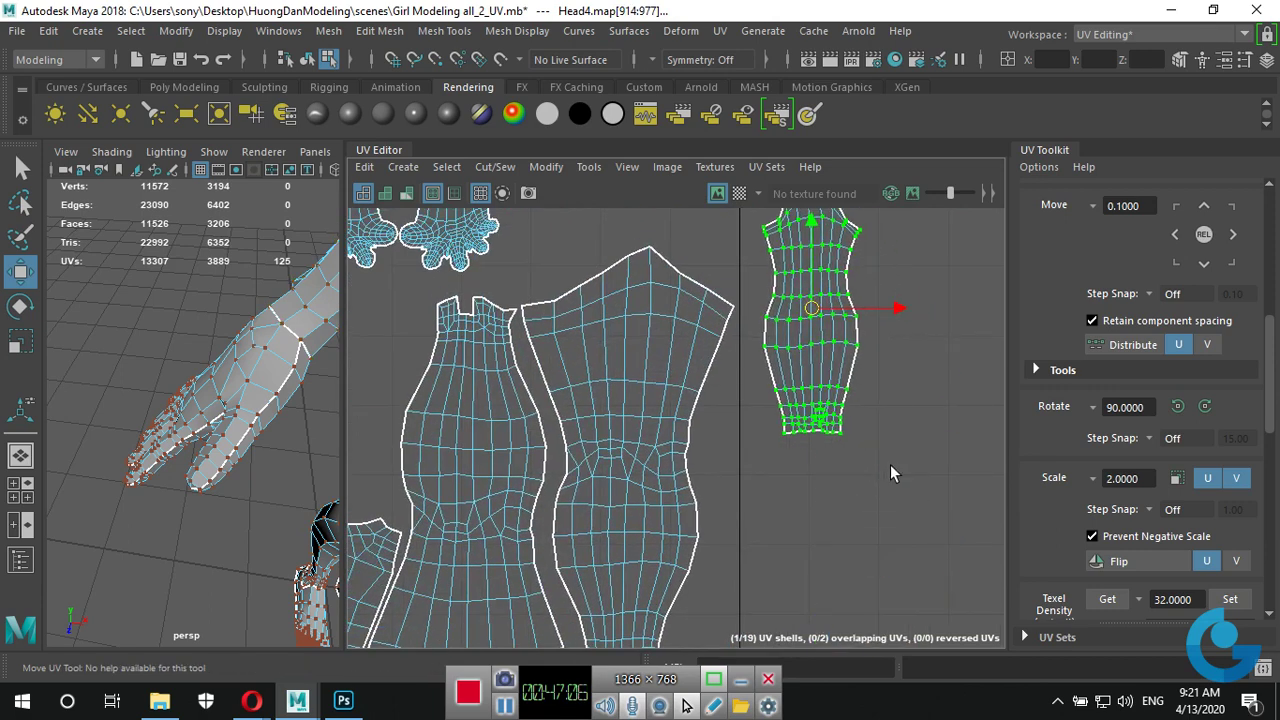
{"action": "scroll", "coordinate": [846, 503], "scroll_direction": "down", "scroll_amount": 2}
{"action": "scroll", "coordinate": [846, 503], "scroll_direction": "down", "scroll_amount": 1}
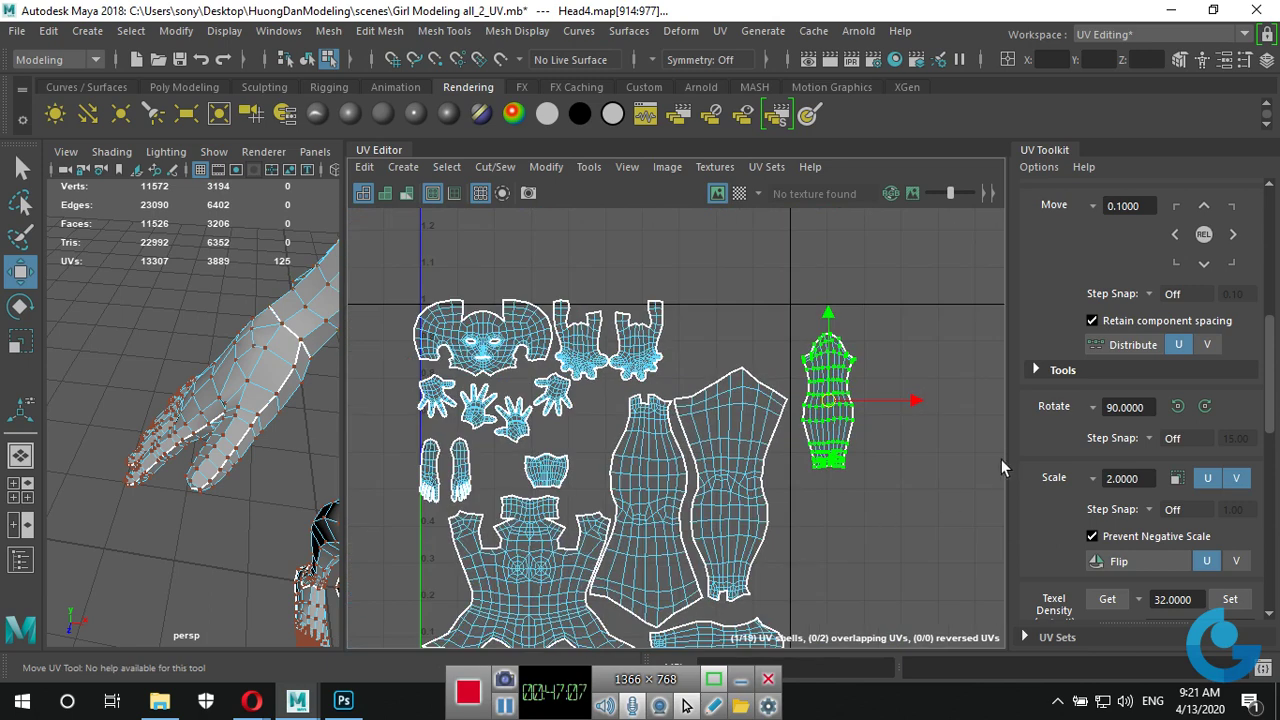
{"action": "left_click", "coordinate": [1206, 408]}
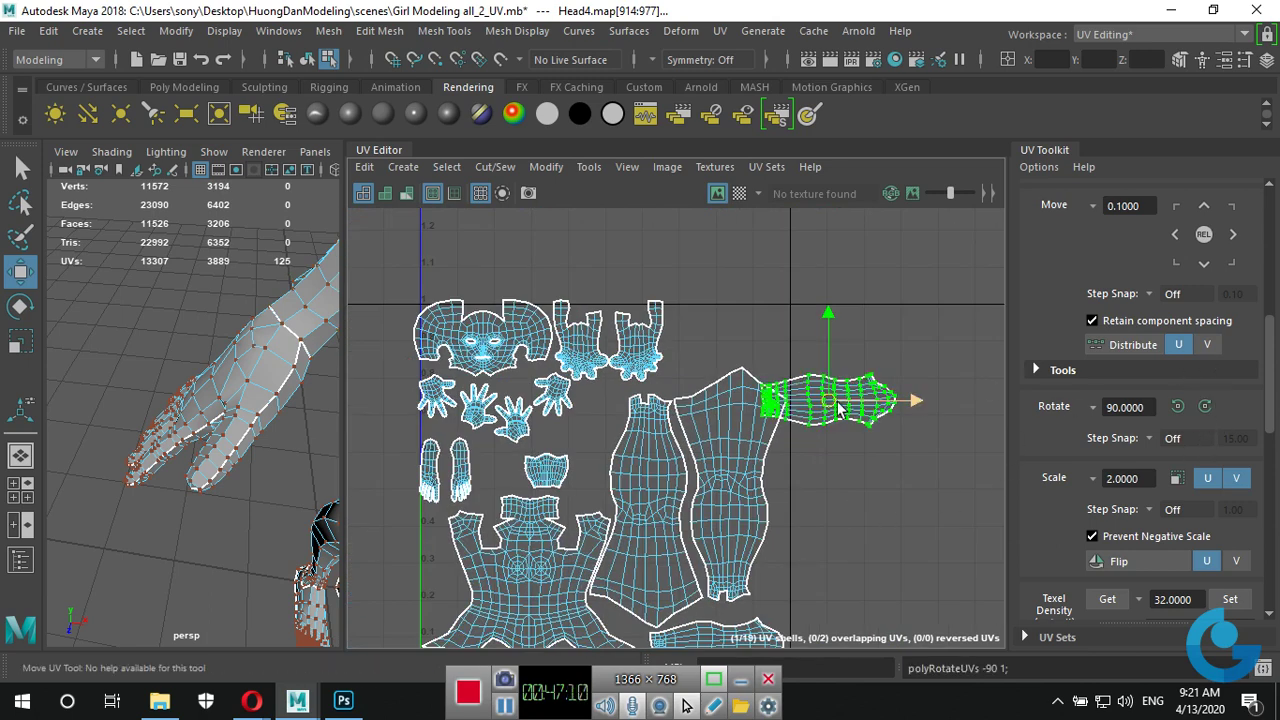
{"action": "left_click_drag", "start_coordinate": [833, 401], "coordinate": [745, 328]}
{"action": "scroll", "coordinate": [790, 500], "scroll_direction": "up", "scroll_amount": 3}
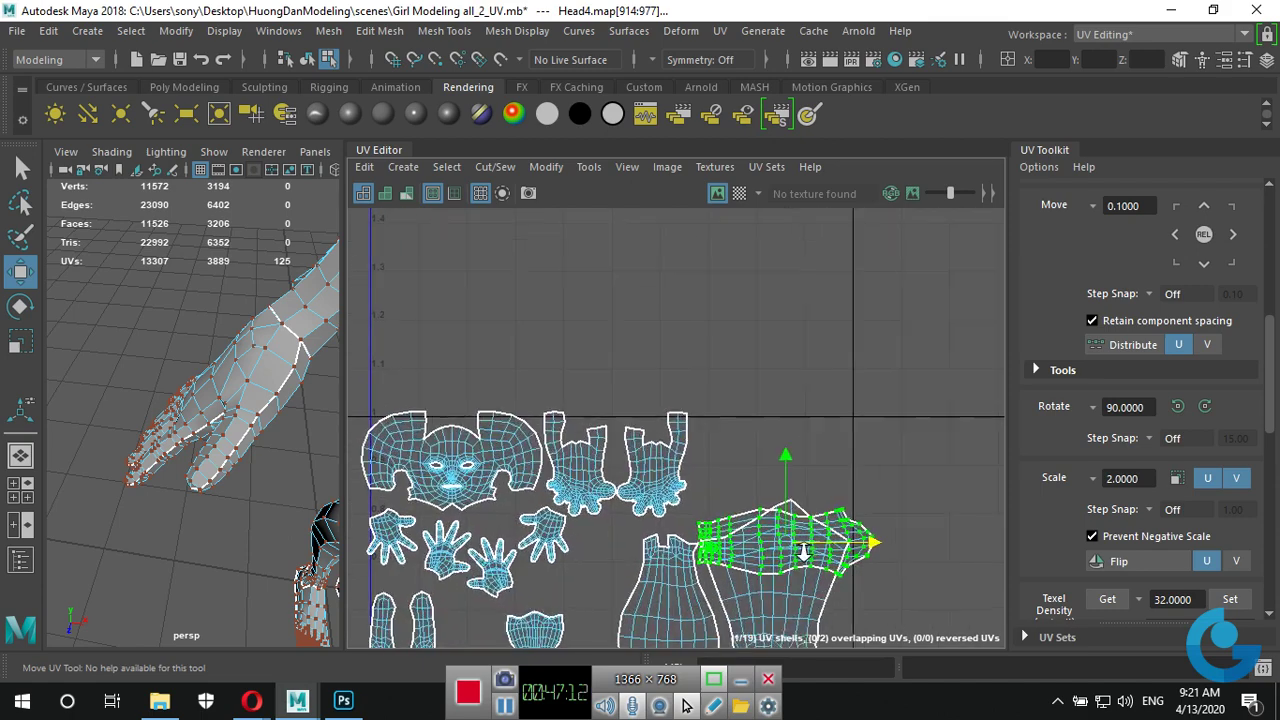
{"action": "left_click_drag", "start_coordinate": [788, 450], "coordinate": [768, 365]}
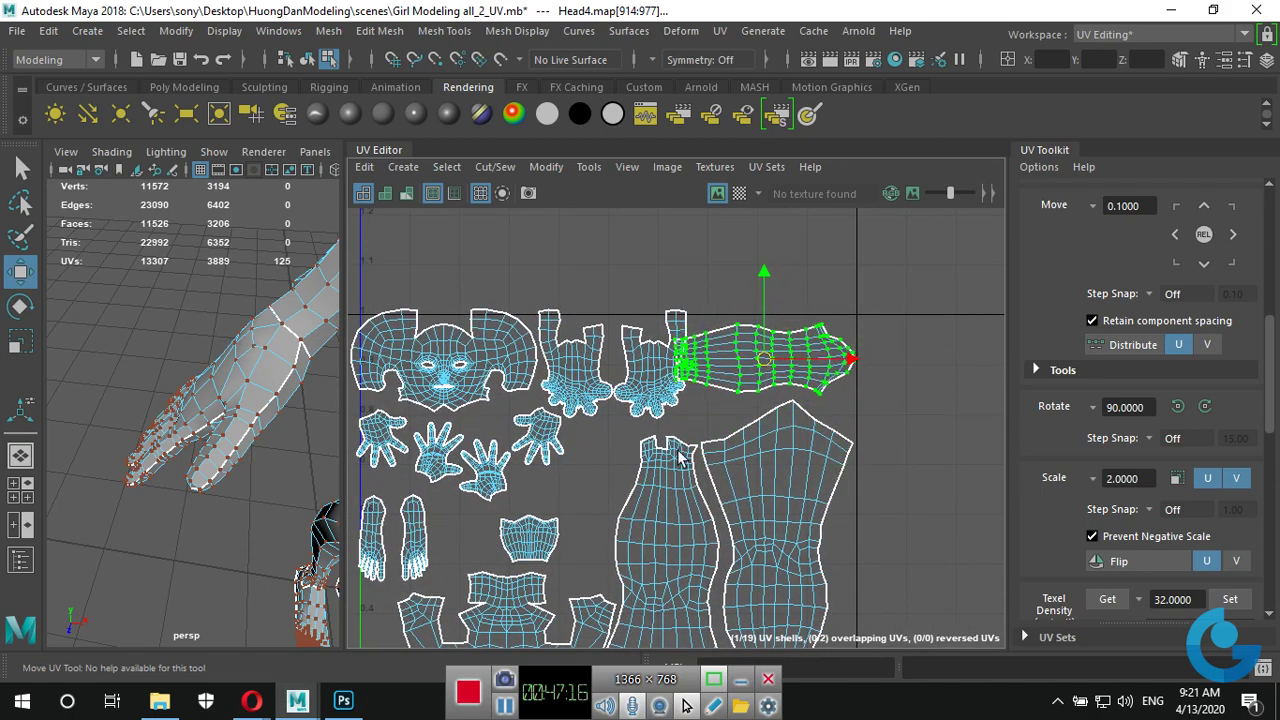
{"action": "middle_click_drag", "start_coordinate": [680, 458], "coordinate": [806, 412], "text": "alt"}
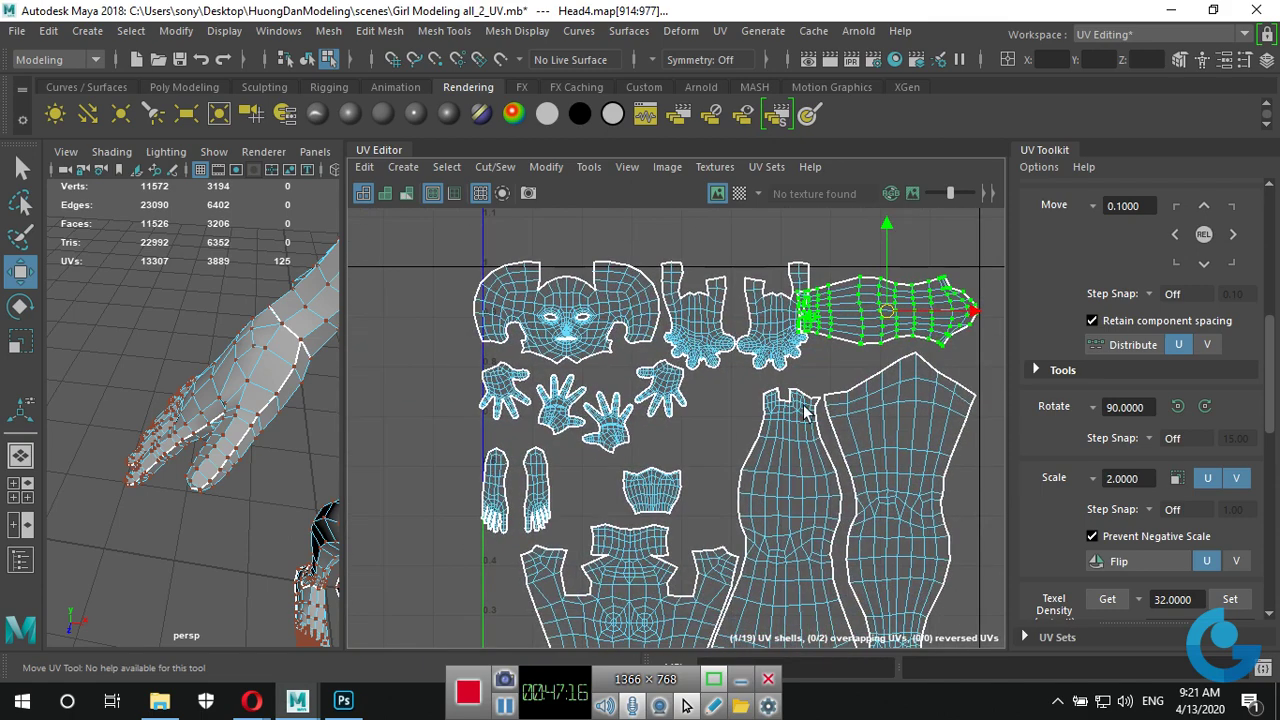
Move two hand shells and the small collar shell to the left side.
{"action": "left_click", "coordinate": [660, 392]}
{"action": "left_click_drag", "start_coordinate": [657, 389], "coordinate": [408, 315]}
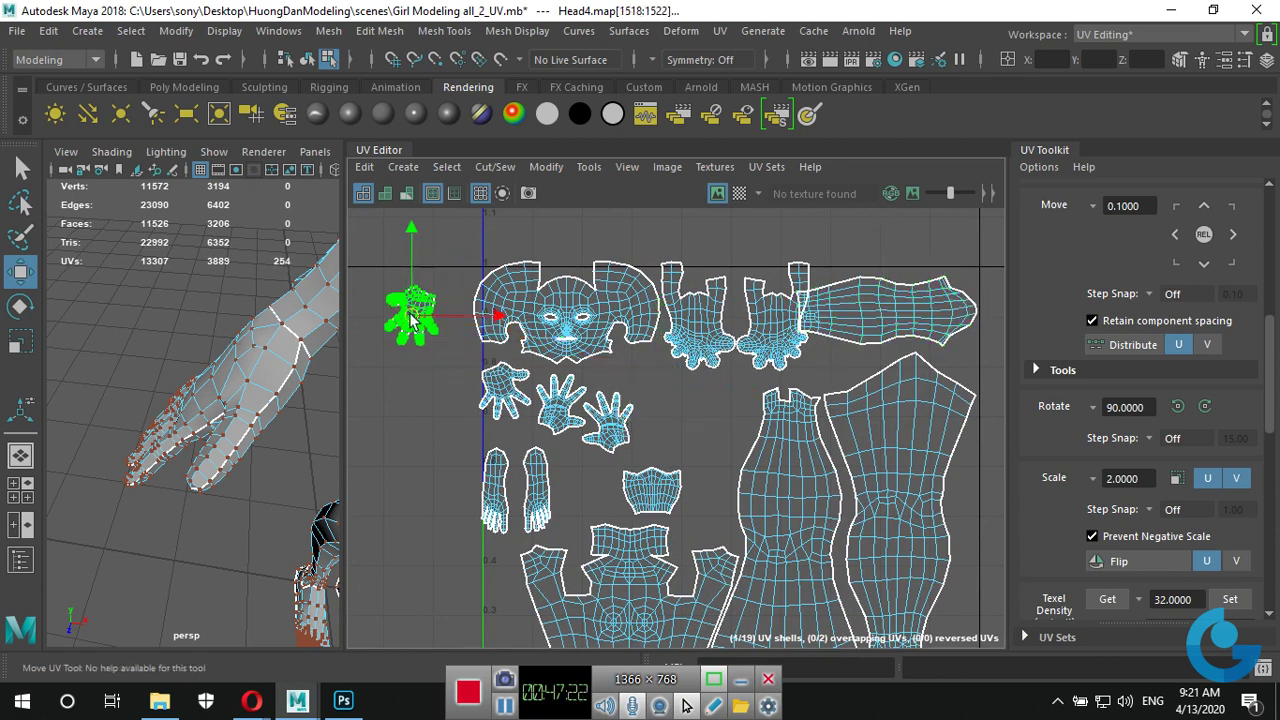
{"action": "left_click", "coordinate": [612, 400]}
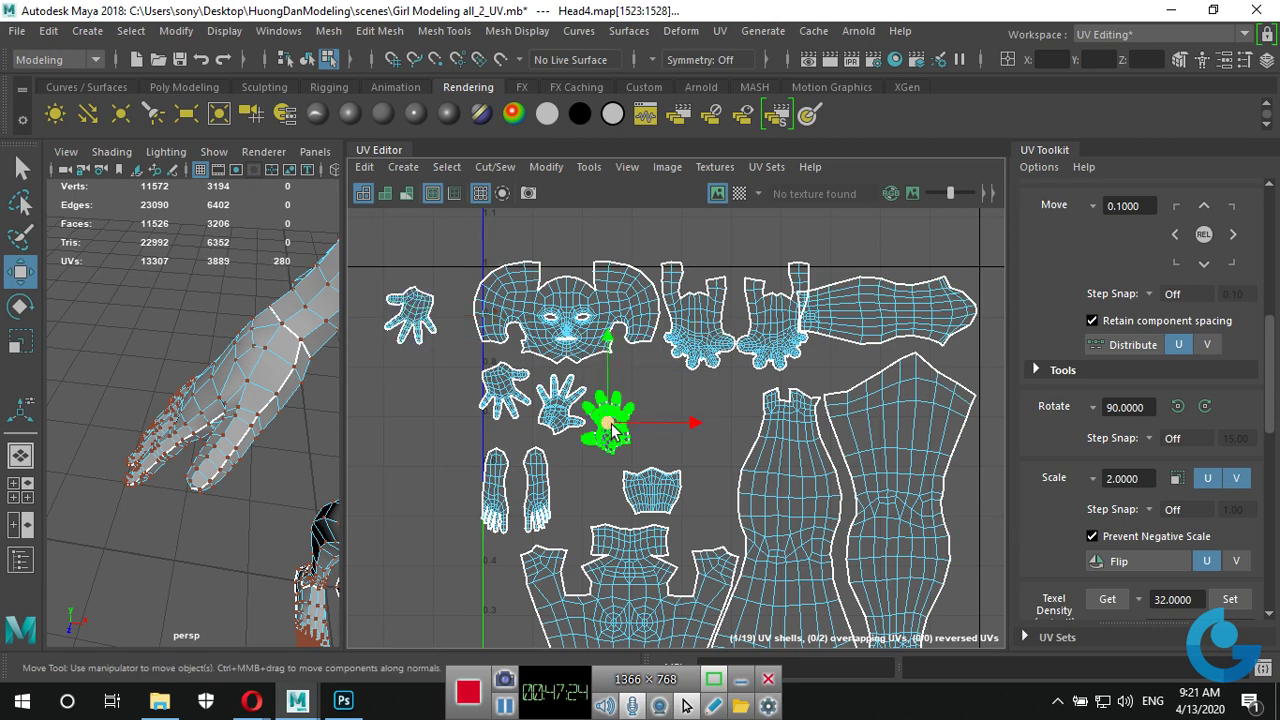
{"action": "left_click_drag", "start_coordinate": [610, 415], "coordinate": [400, 405]}
{"action": "left_click", "coordinate": [652, 495]}
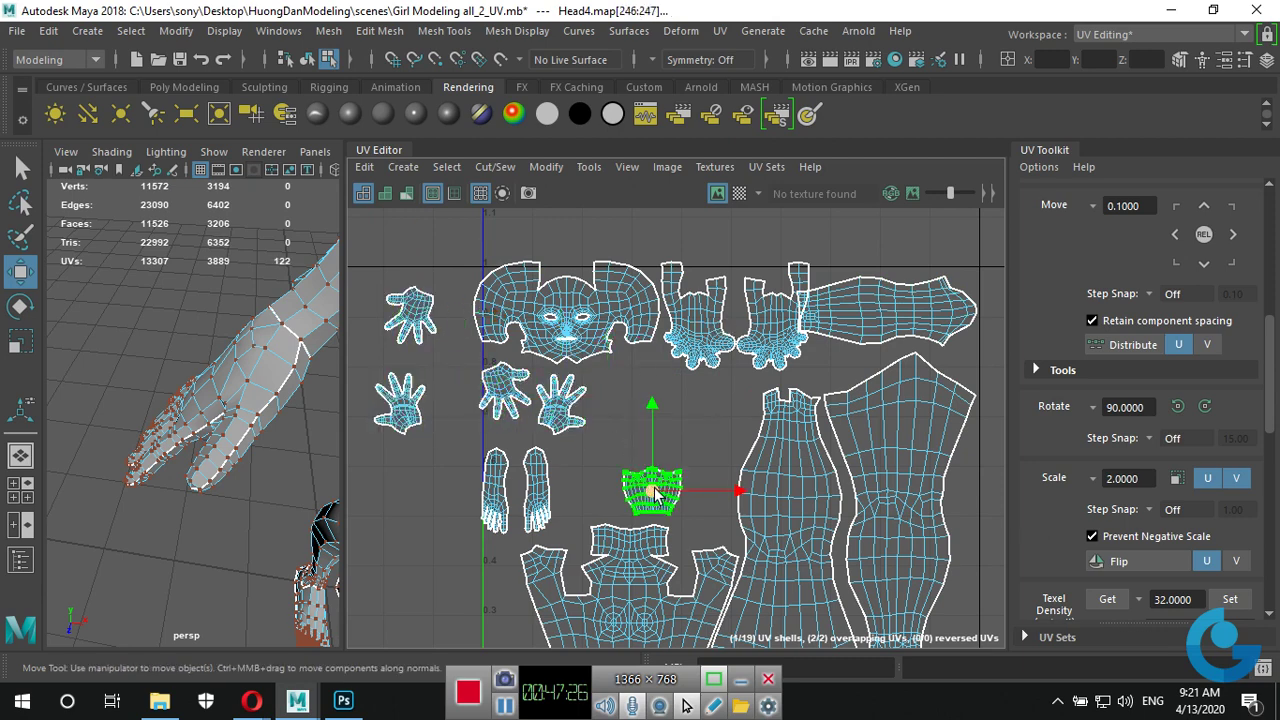
{"action": "left_click_drag", "start_coordinate": [652, 497], "coordinate": [392, 517]}
Place both foot shells side by side in the open space and shift the head slightly right.
{"action": "left_click", "coordinate": [693, 326]}
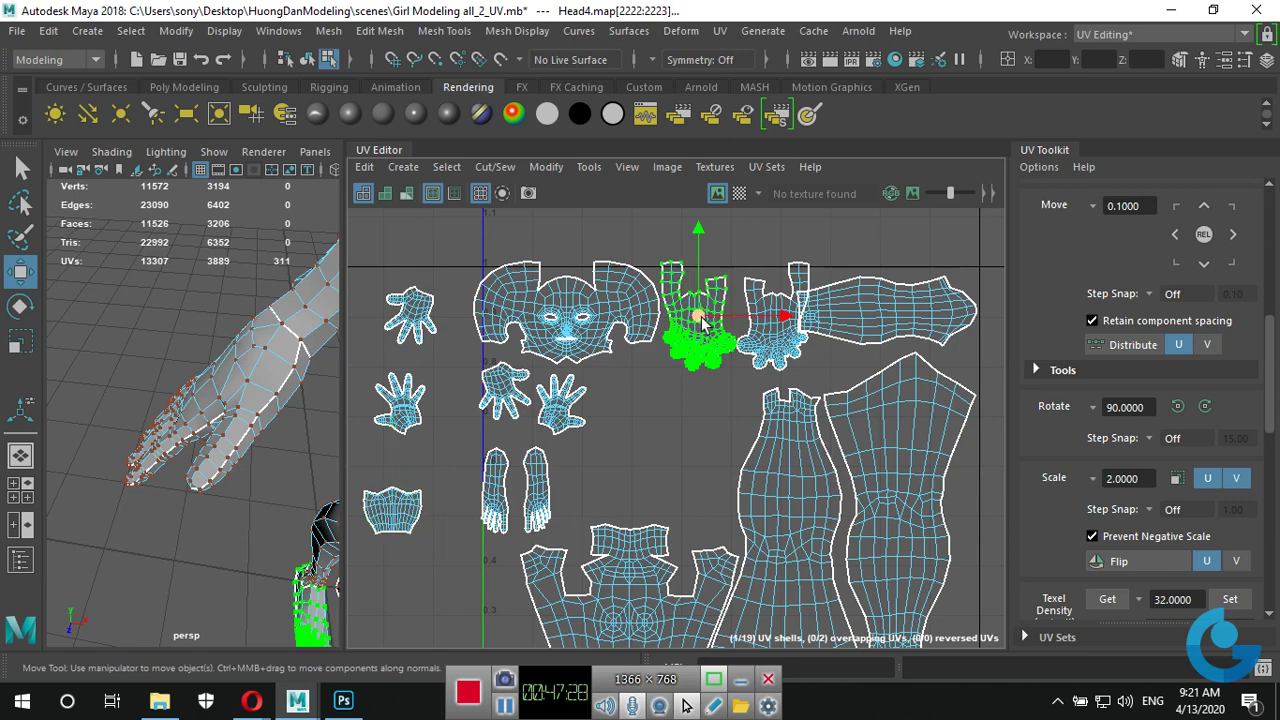
{"action": "left_click_drag", "start_coordinate": [693, 328], "coordinate": [632, 472]}
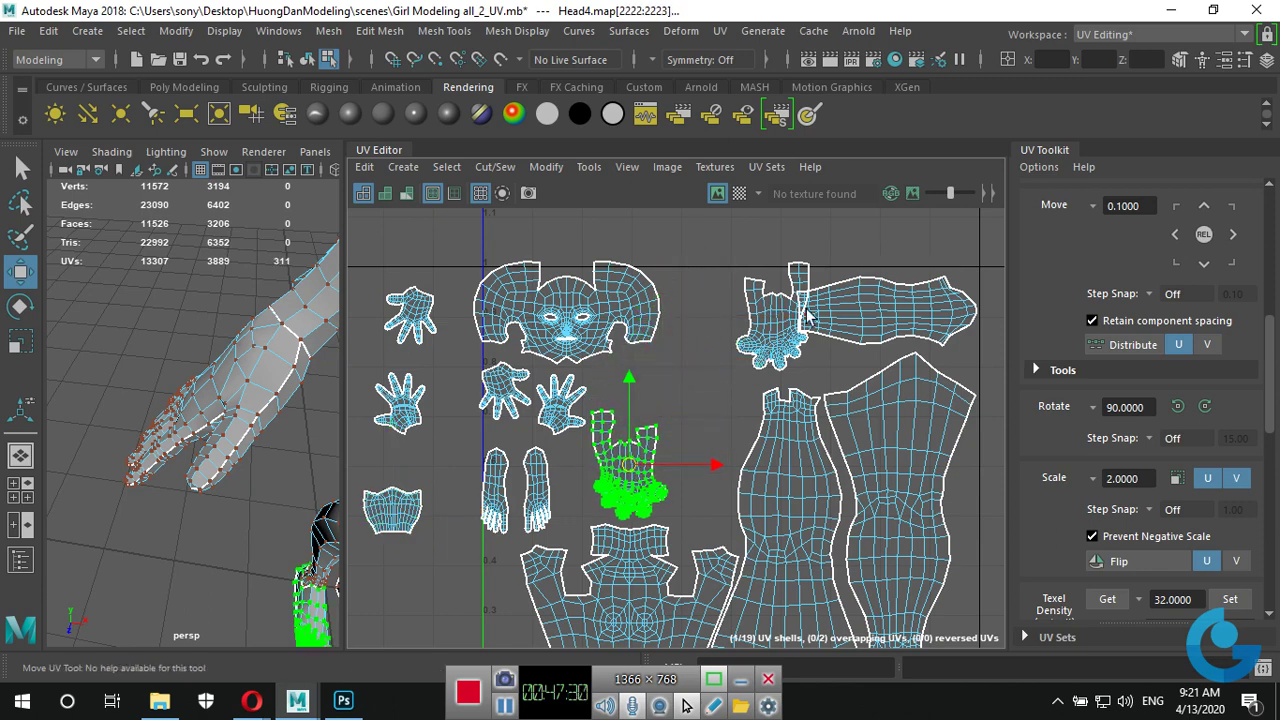
{"action": "left_click", "coordinate": [770, 343]}
{"action": "mouse_move", "coordinate": [770, 345]}
{"action": "left_mouse_down"}
{"action": "mouse_move", "coordinate": [705, 345]}
{"action": "mouse_move", "coordinate": [698, 493]}
{"action": "left_mouse_up"}
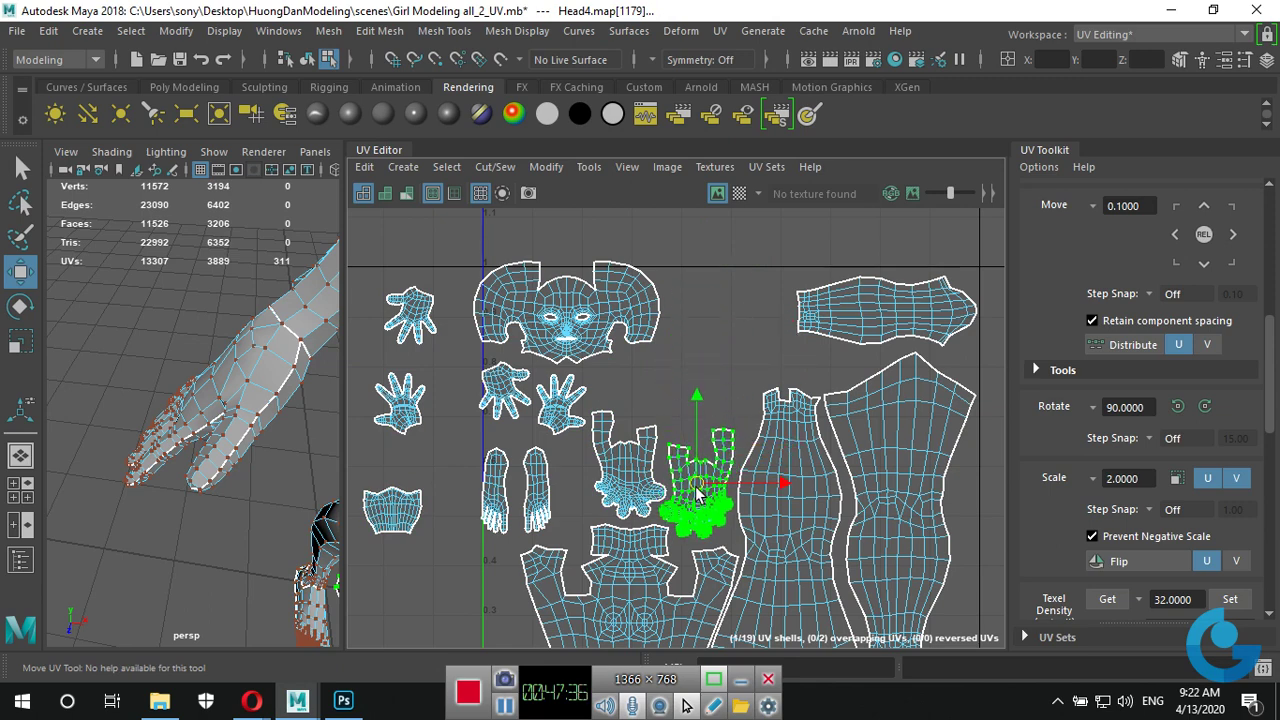
{"action": "left_click", "coordinate": [498, 390]}
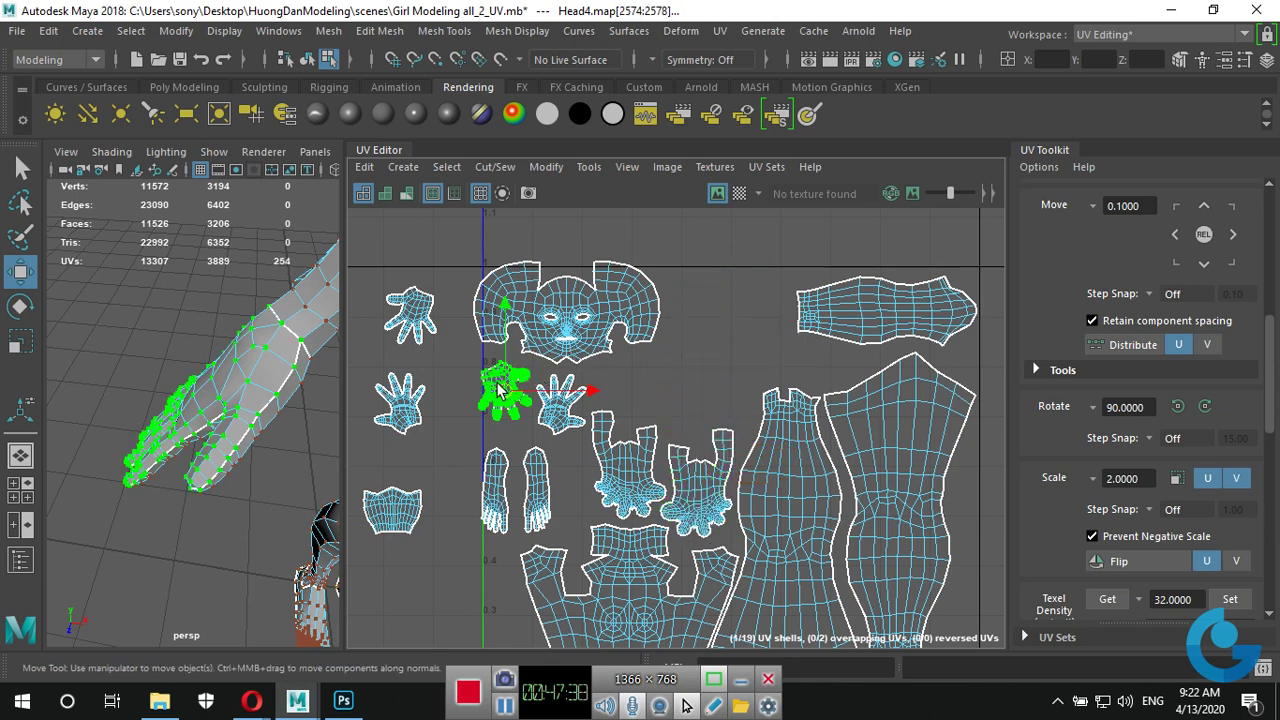
{"action": "left_click", "coordinate": [566, 320]}
{"action": "left_click_drag", "start_coordinate": [566, 320], "coordinate": [582, 330]}
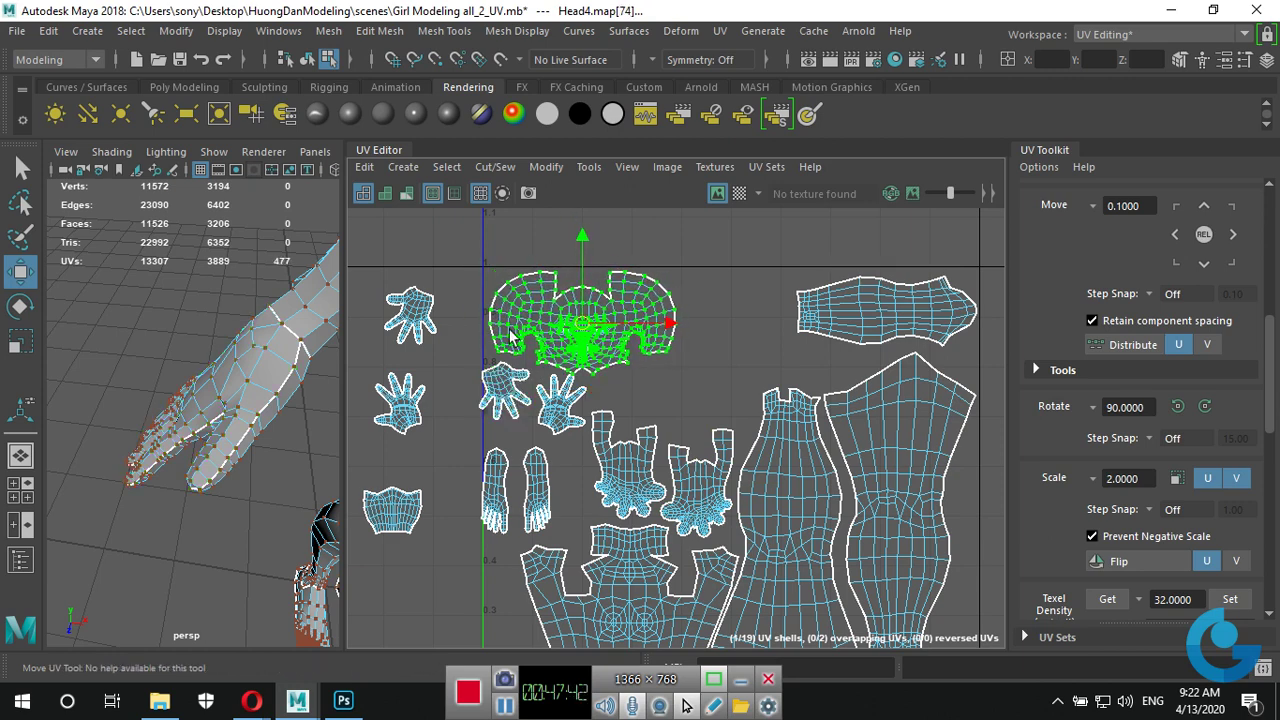
Put two small hand shells beside the head and another hand into the gap below.
{"action": "left_click", "coordinate": [557, 415]}
{"action": "mouse_move", "coordinate": [557, 415]}
{"action": "left_mouse_down"}
{"action": "mouse_move", "coordinate": [688, 362]}
{"action": "mouse_move", "coordinate": [714, 312]}
{"action": "mouse_move", "coordinate": [703, 315]}
{"action": "left_mouse_up"}
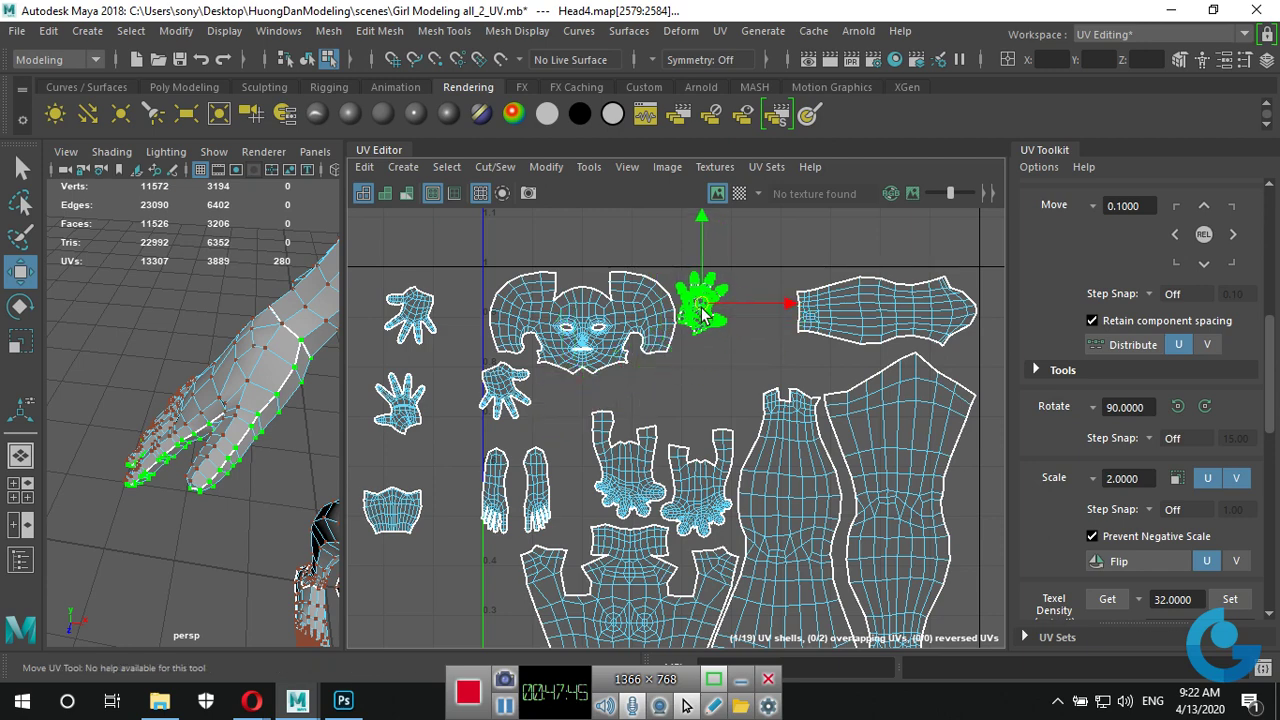
{"action": "left_click", "coordinate": [415, 418]}
{"action": "mouse_move", "coordinate": [415, 418]}
{"action": "left_mouse_down"}
{"action": "mouse_move", "coordinate": [764, 324]}
{"action": "mouse_move", "coordinate": [765, 313]}
{"action": "left_mouse_up"}
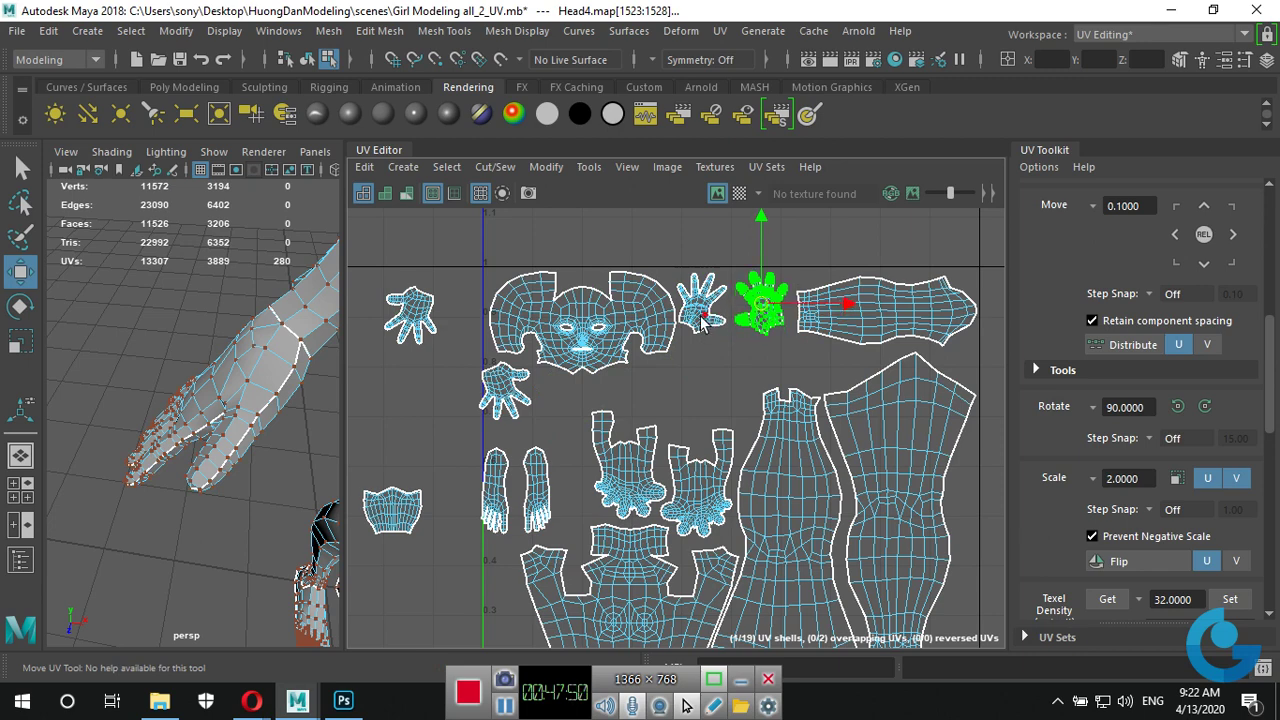
{"action": "left_click", "coordinate": [430, 318]}
{"action": "mouse_move", "coordinate": [430, 318]}
{"action": "left_mouse_down"}
{"action": "mouse_move", "coordinate": [505, 375]}
{"action": "mouse_move", "coordinate": [705, 385]}
{"action": "mouse_move", "coordinate": [743, 367]}
{"action": "left_mouse_up"}
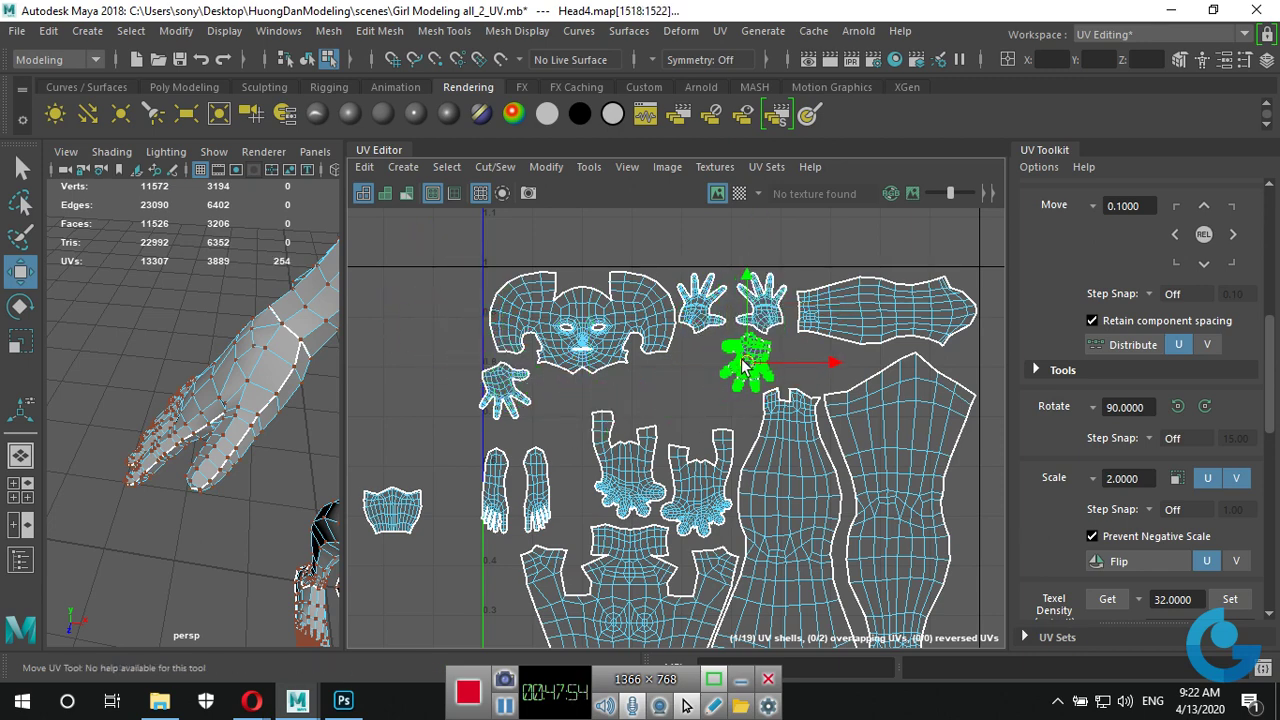
Line up two hand shells in the second row and move the collar shell beside the head.
{"action": "left_click", "coordinate": [507, 398]}
{"action": "mouse_move", "coordinate": [507, 398]}
{"action": "left_mouse_down"}
{"action": "mouse_move", "coordinate": [612, 405]}
{"action": "mouse_move", "coordinate": [665, 390]}
{"action": "left_mouse_up"}
{"action": "left_click", "coordinate": [750, 380]}
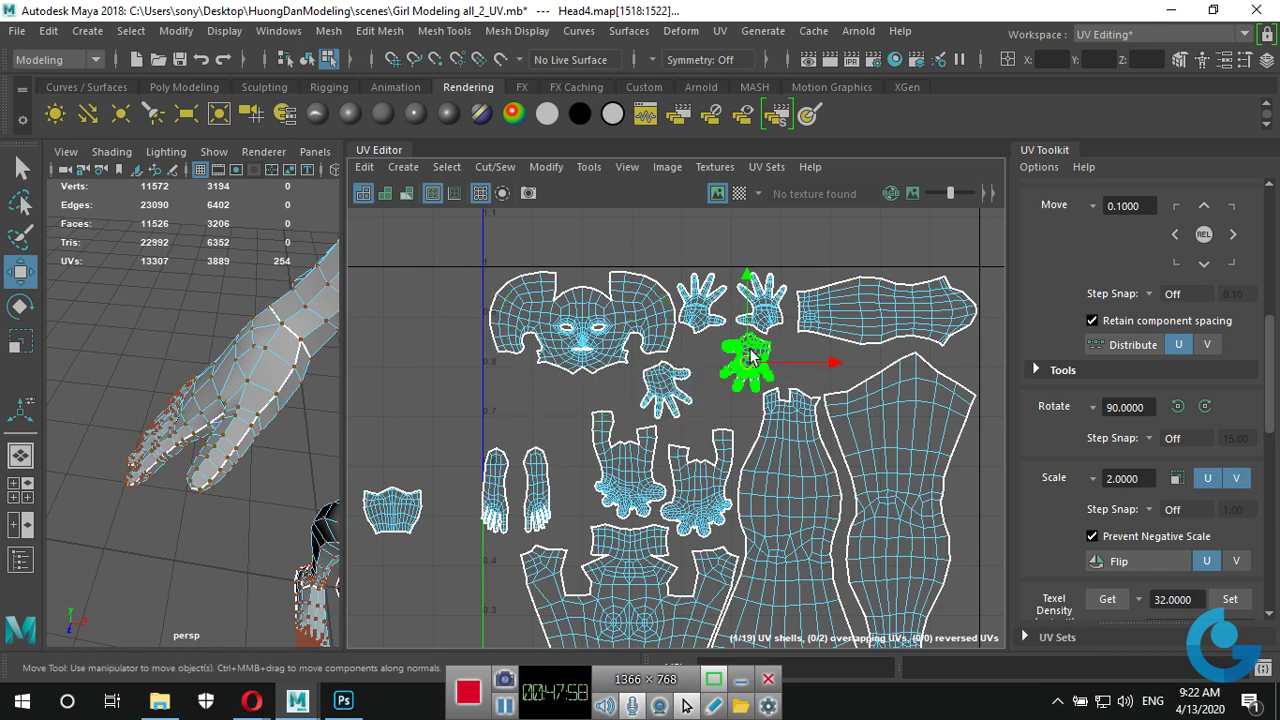
{"action": "mouse_move", "coordinate": [750, 380]}
{"action": "left_mouse_down"}
{"action": "mouse_move", "coordinate": [732, 392]}
{"action": "mouse_move", "coordinate": [729, 378]}
{"action": "mouse_move", "coordinate": [725, 397]}
{"action": "left_mouse_up"}
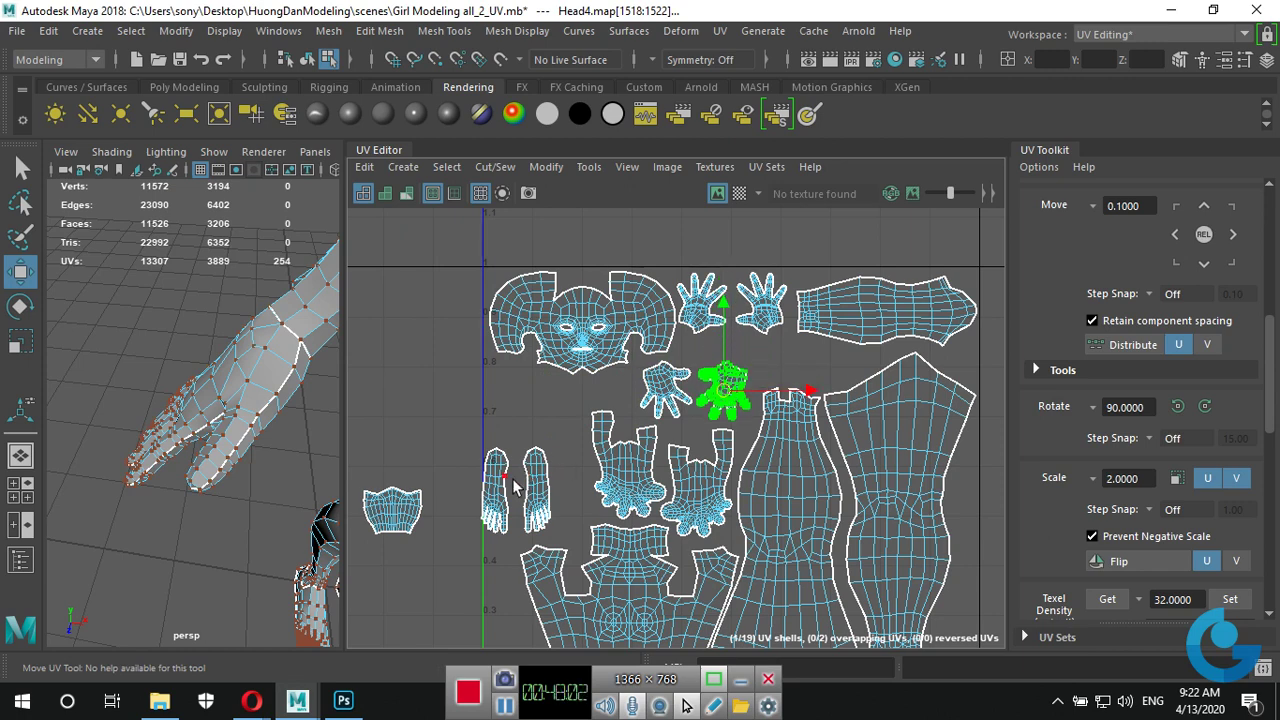
{"action": "left_click", "coordinate": [392, 518]}
{"action": "left_click_drag", "start_coordinate": [392, 518], "coordinate": [542, 405]}
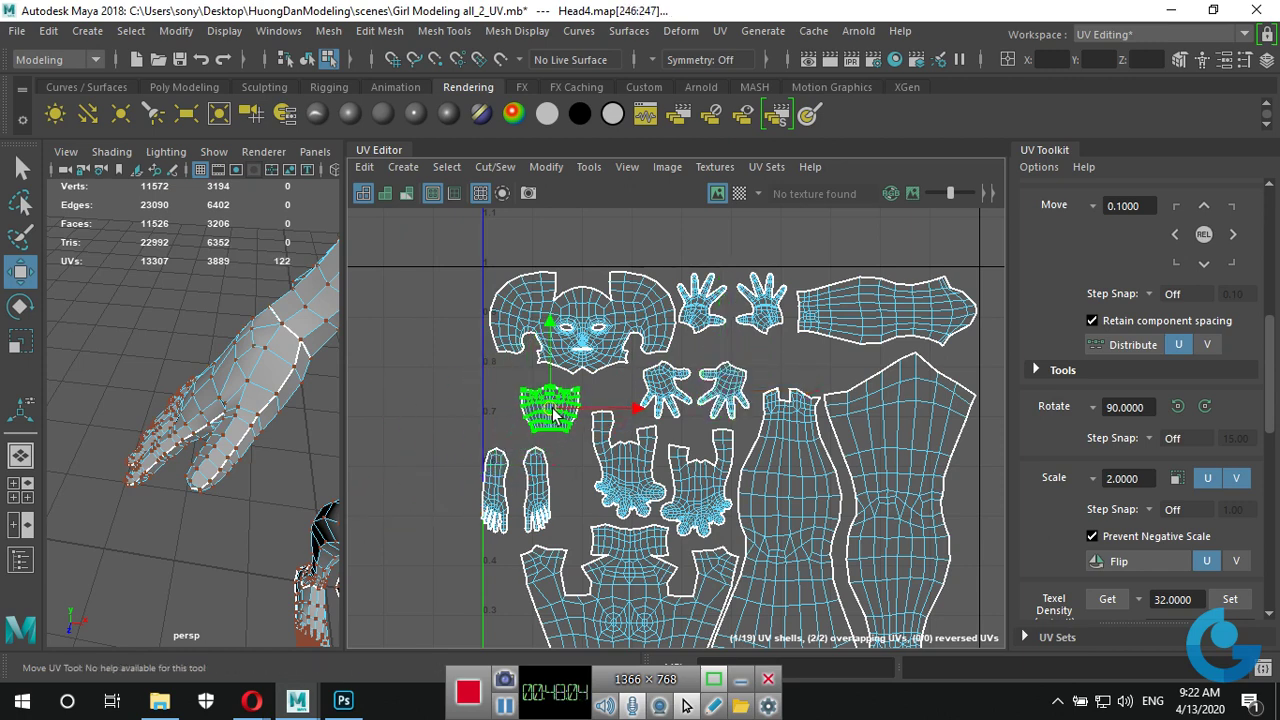
{"action": "mouse_move", "coordinate": [543, 405]}
{"action": "middle_mouse_down", "text": "alt"}
{"action": "mouse_move", "coordinate": [596, 284]}
{"action": "mouse_move", "coordinate": [645, 292]}
{"action": "middle_mouse_up", "text": "alt"}
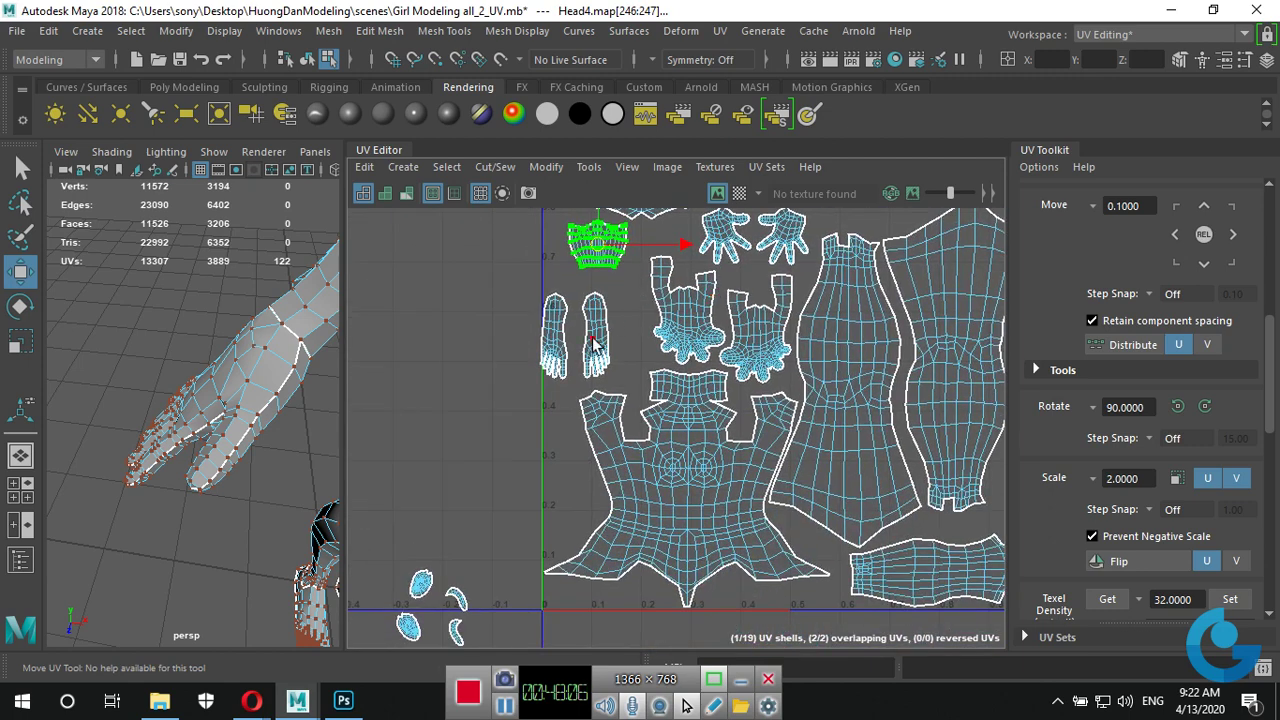
Reposition the narrow hand shell further right in the UV layout.
{"action": "left_click", "coordinate": [593, 343]}
{"action": "mouse_move", "coordinate": [600, 340]}
{"action": "left_mouse_down"}
{"action": "mouse_move", "coordinate": [626, 340]}
{"action": "mouse_move", "coordinate": [585, 340]}
{"action": "left_mouse_up"}
{"action": "left_click", "coordinate": [560, 340]}
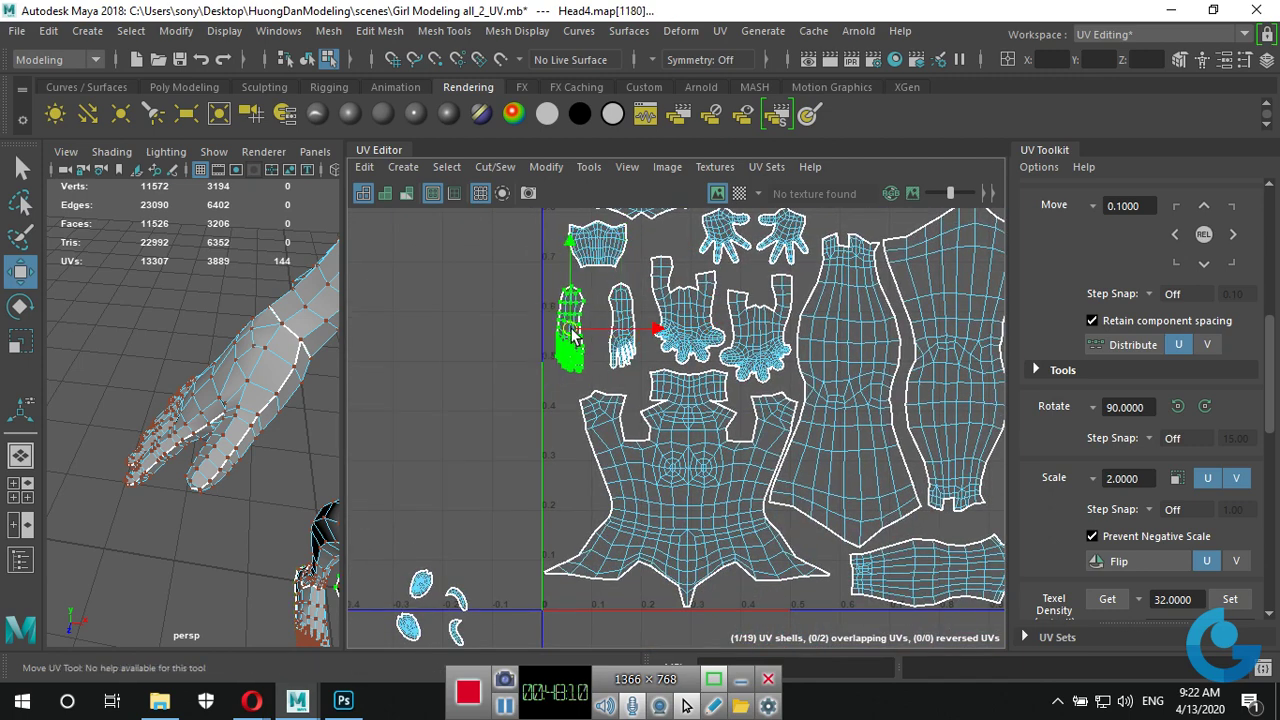
{"action": "middle_click_drag", "start_coordinate": [465, 425], "coordinate": [496, 297], "text": "alt"}
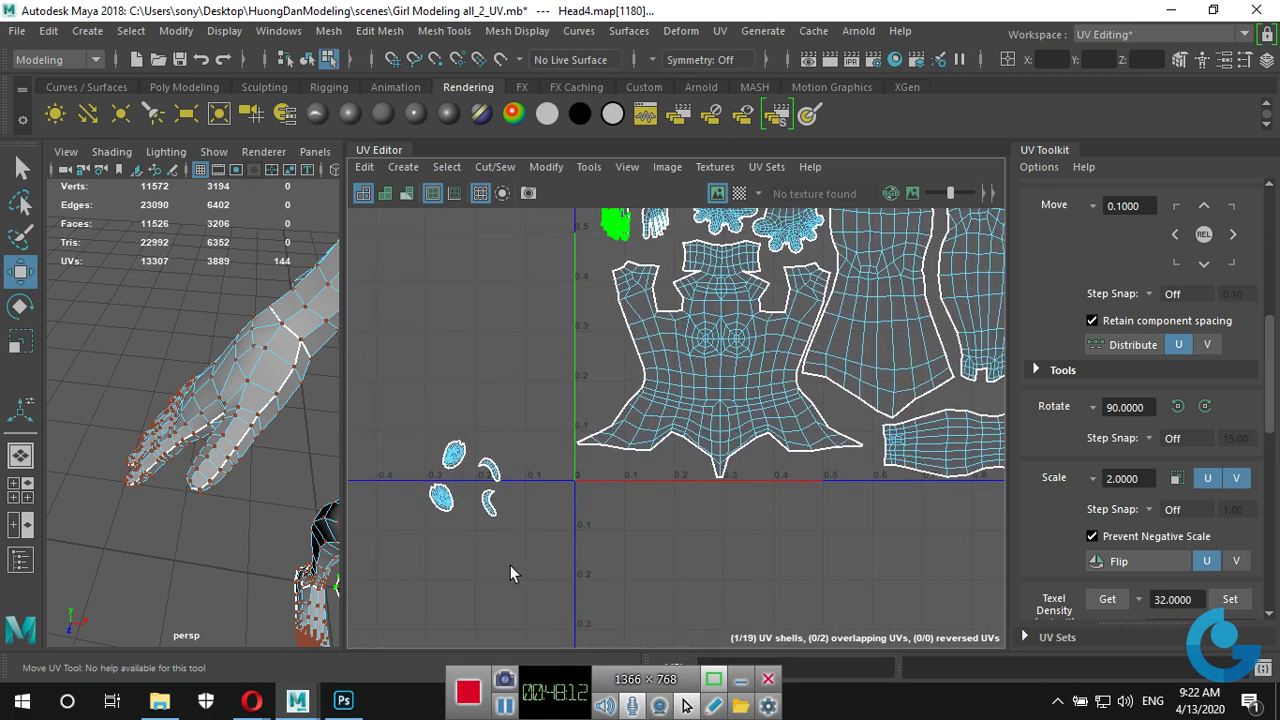
Move the small outside shells up inside the 0–1 square beside the body shell.
{"action": "mouse_move", "coordinate": [510, 568]}
{"action": "left_mouse_down"}
{"action": "mouse_move", "coordinate": [400, 391]}
{"action": "mouse_move", "coordinate": [466, 551]}
{"action": "left_mouse_up"}
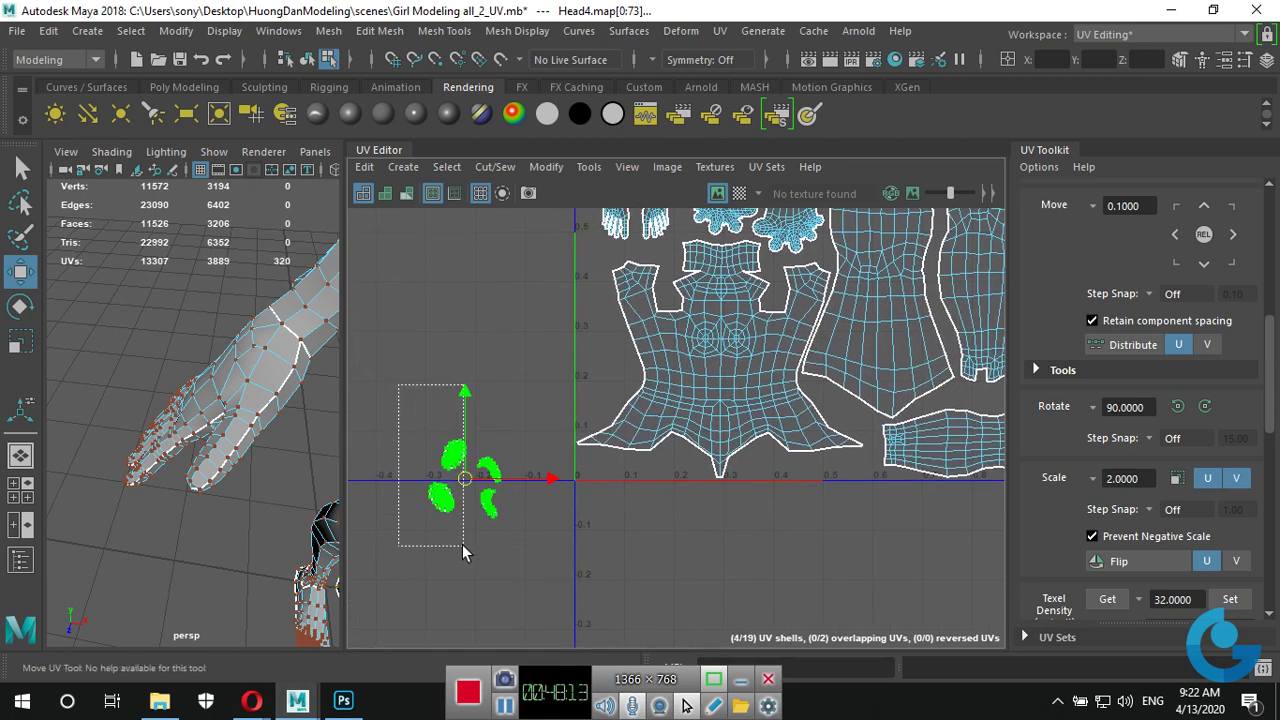
{"action": "left_click", "coordinate": [454, 455]}
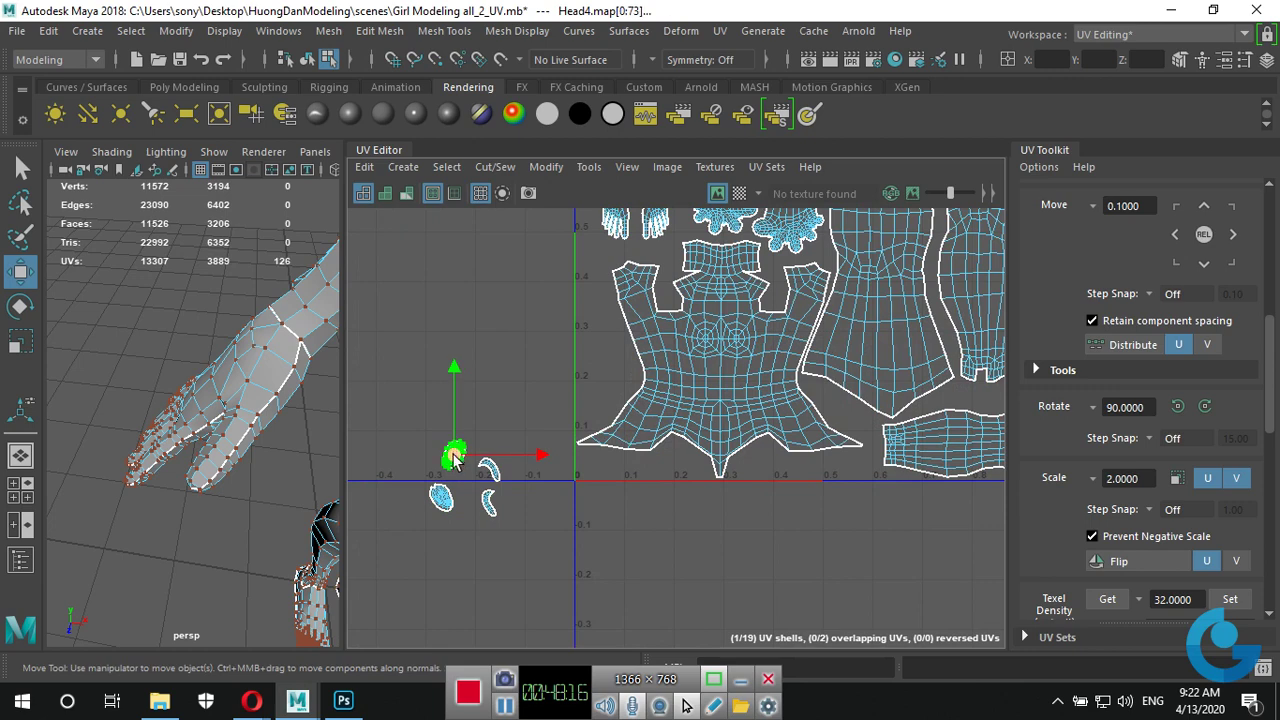
{"action": "left_click_drag", "start_coordinate": [454, 457], "coordinate": [592, 330]}
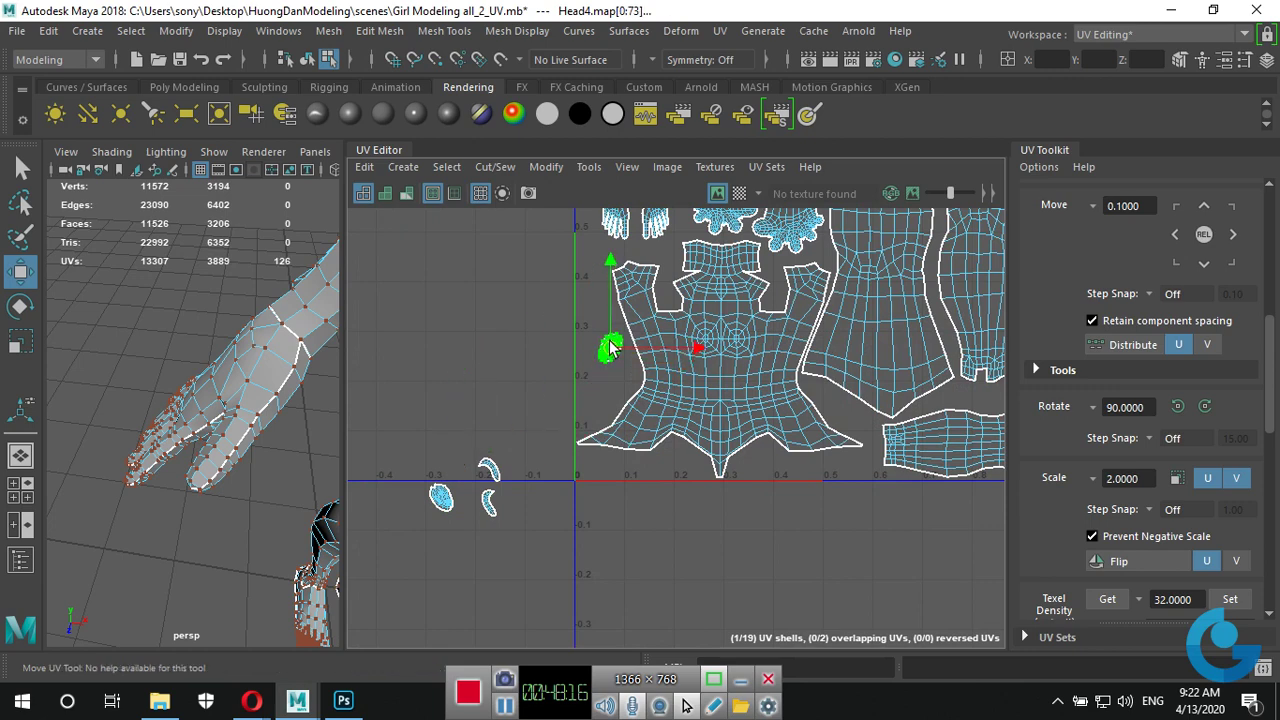
{"action": "left_click", "coordinate": [452, 500]}
{"action": "left_click_drag", "start_coordinate": [452, 500], "coordinate": [596, 370]}
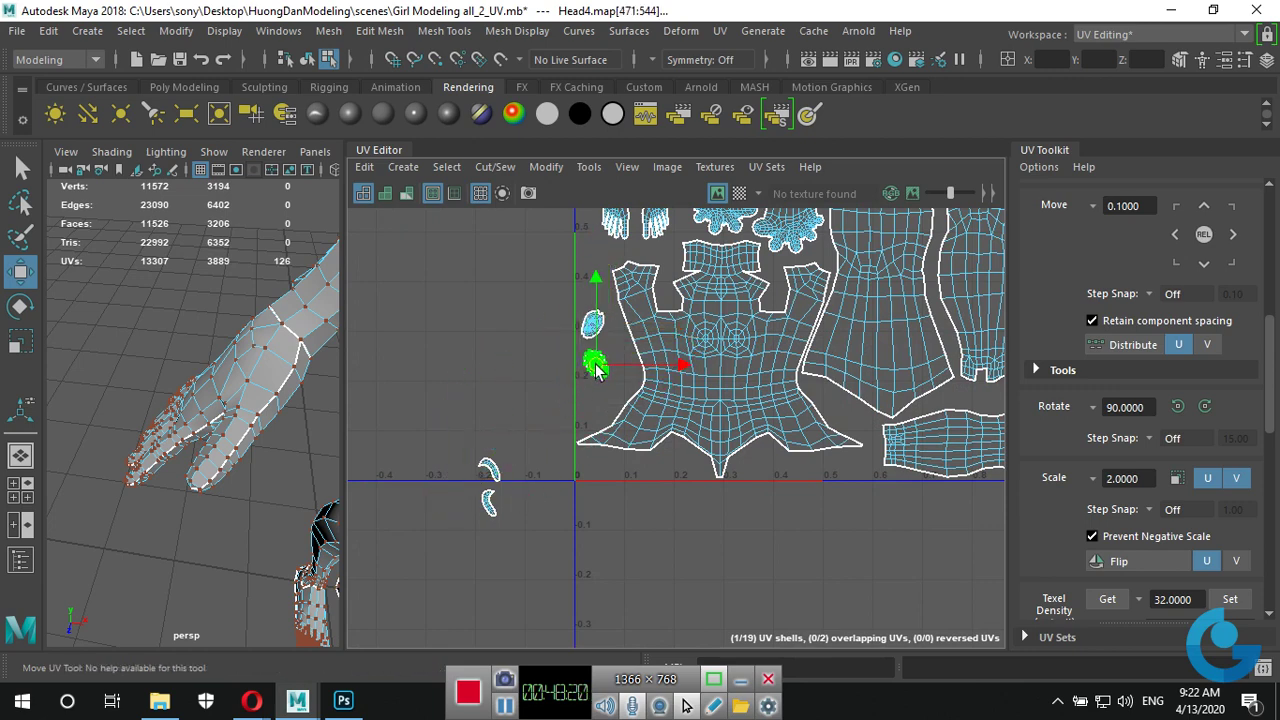
{"action": "left_click", "coordinate": [490, 470]}
{"action": "left_click_drag", "start_coordinate": [490, 470], "coordinate": [622, 367]}
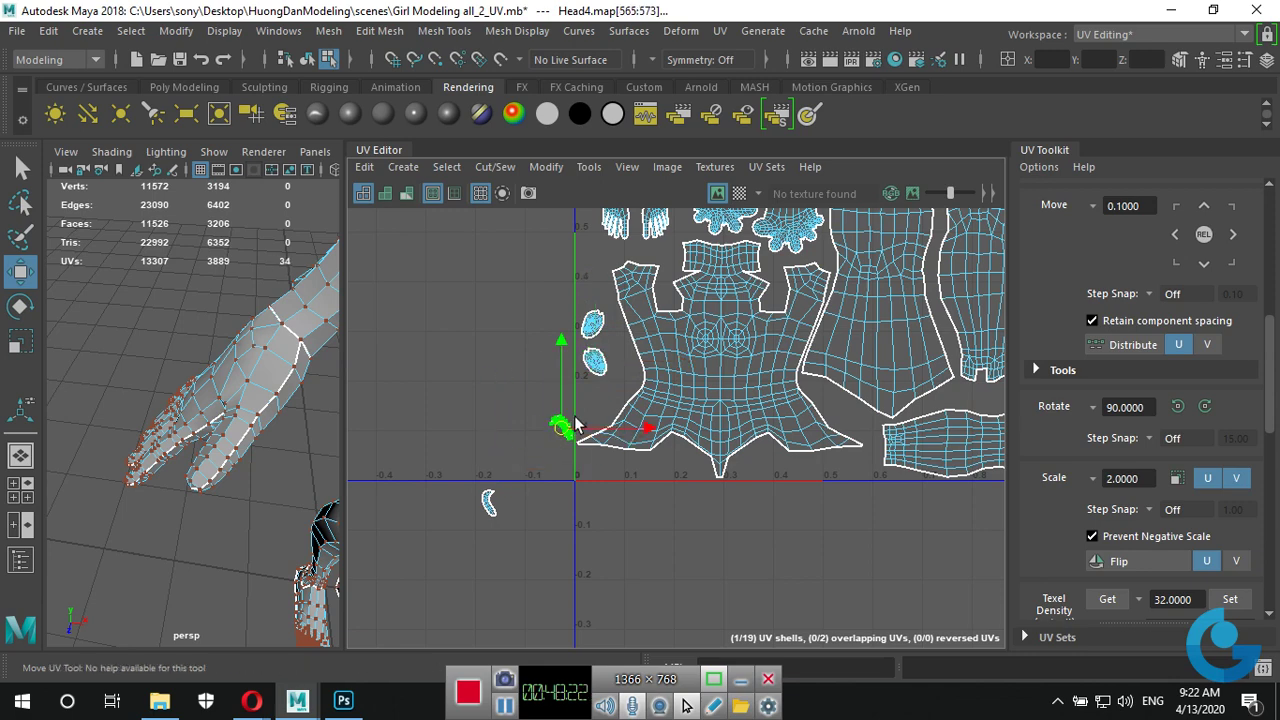
Move the last small stray shell beside the body shell, then deselect it.
{"action": "left_click", "coordinate": [490, 503]}
{"action": "left_click_drag", "start_coordinate": [490, 503], "coordinate": [608, 410]}
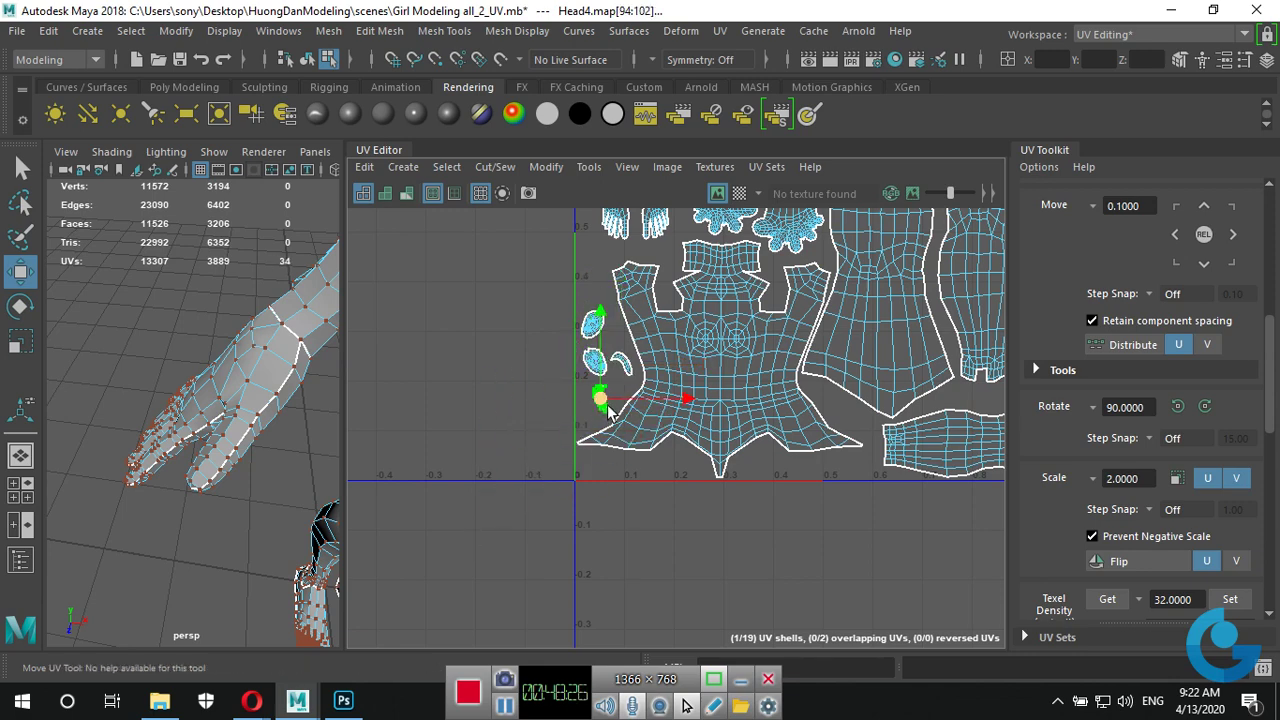
{"action": "scroll", "coordinate": [608, 410], "scroll_direction": "down", "scroll_amount": 2}
{"action": "left_click", "coordinate": [715, 530]}
{"action": "scroll", "coordinate": [760, 490], "scroll_direction": "down", "scroll_amount": 1}
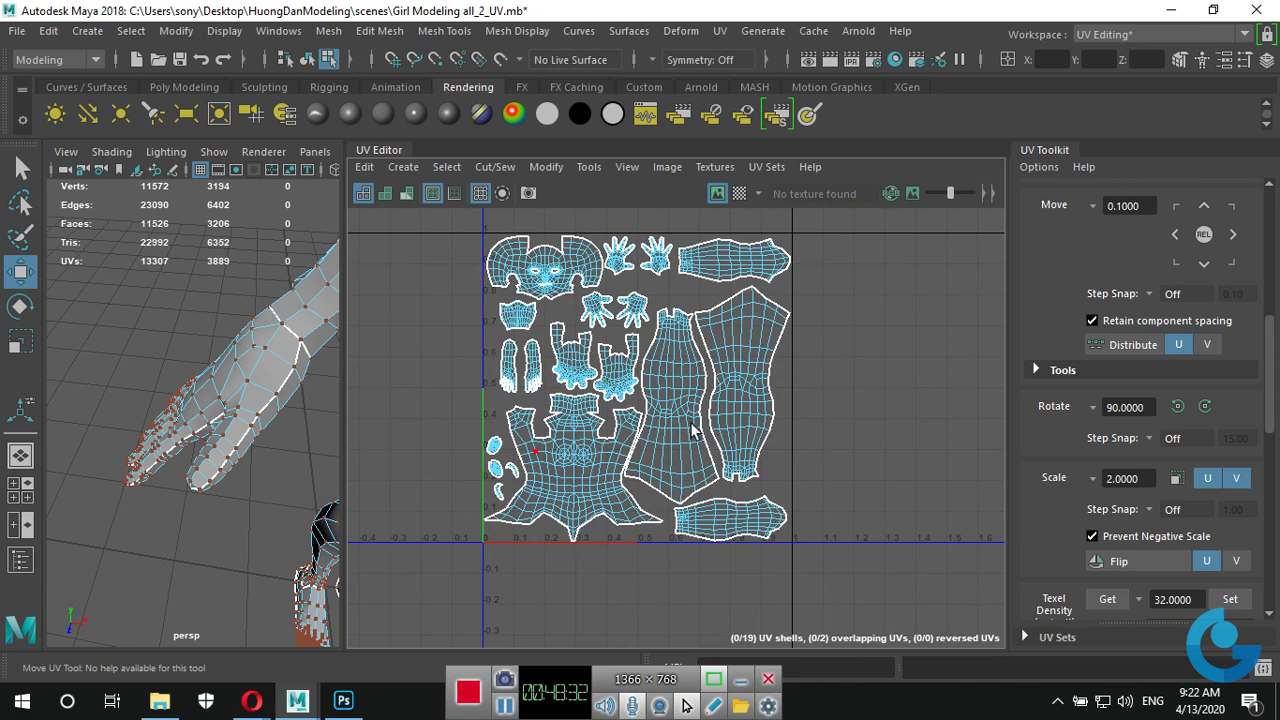
Widen the 3D perspective view so it takes more room than the UV editor.
{"action": "scroll", "coordinate": [695, 425], "scroll_direction": "down", "scroll_amount": 2}
{"action": "scroll", "coordinate": [697, 344], "scroll_direction": "up", "scroll_amount": 1}
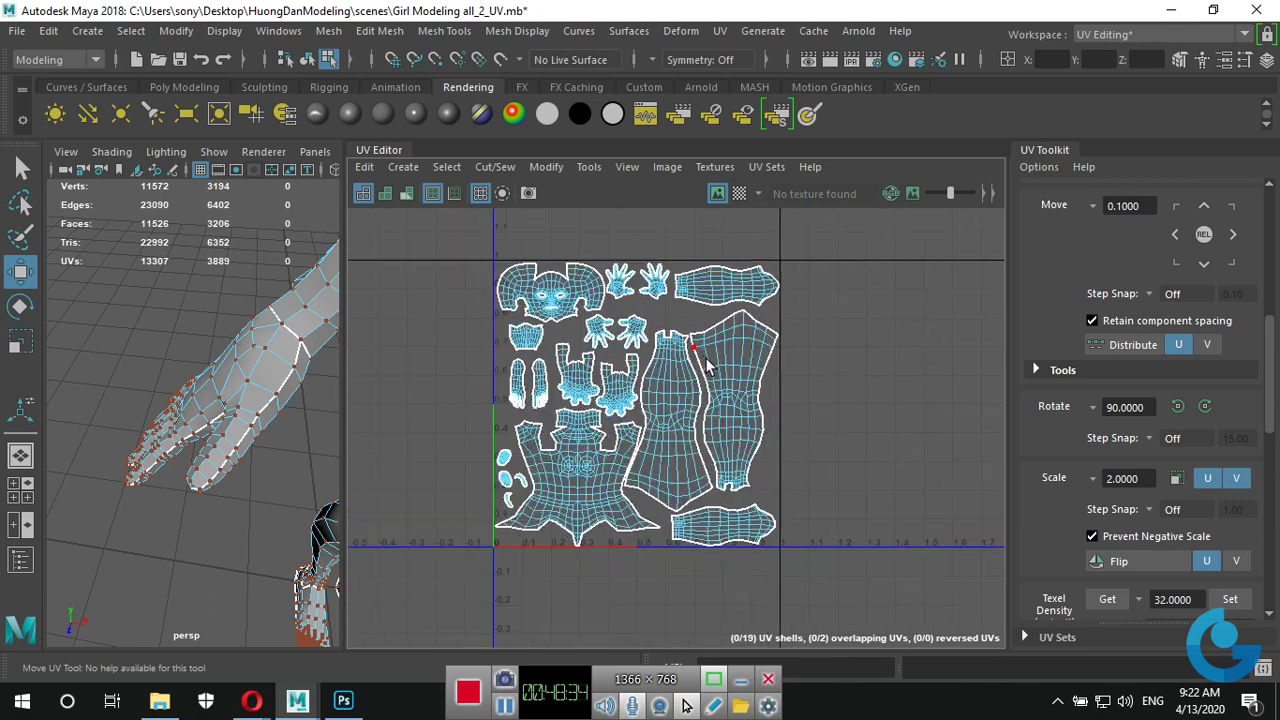
{"action": "scroll", "coordinate": [700, 360], "scroll_direction": "up", "scroll_amount": 1}
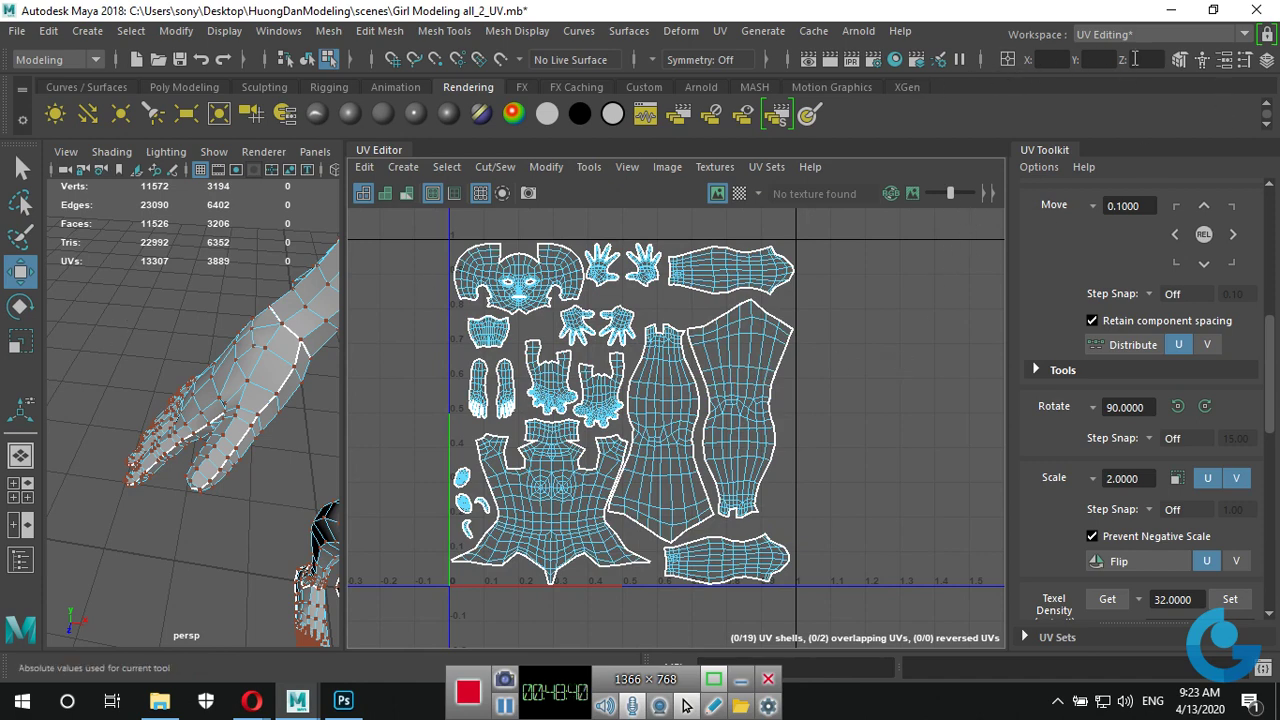
{"action": "left_click_drag", "start_coordinate": [343, 312], "coordinate": [655, 312]}
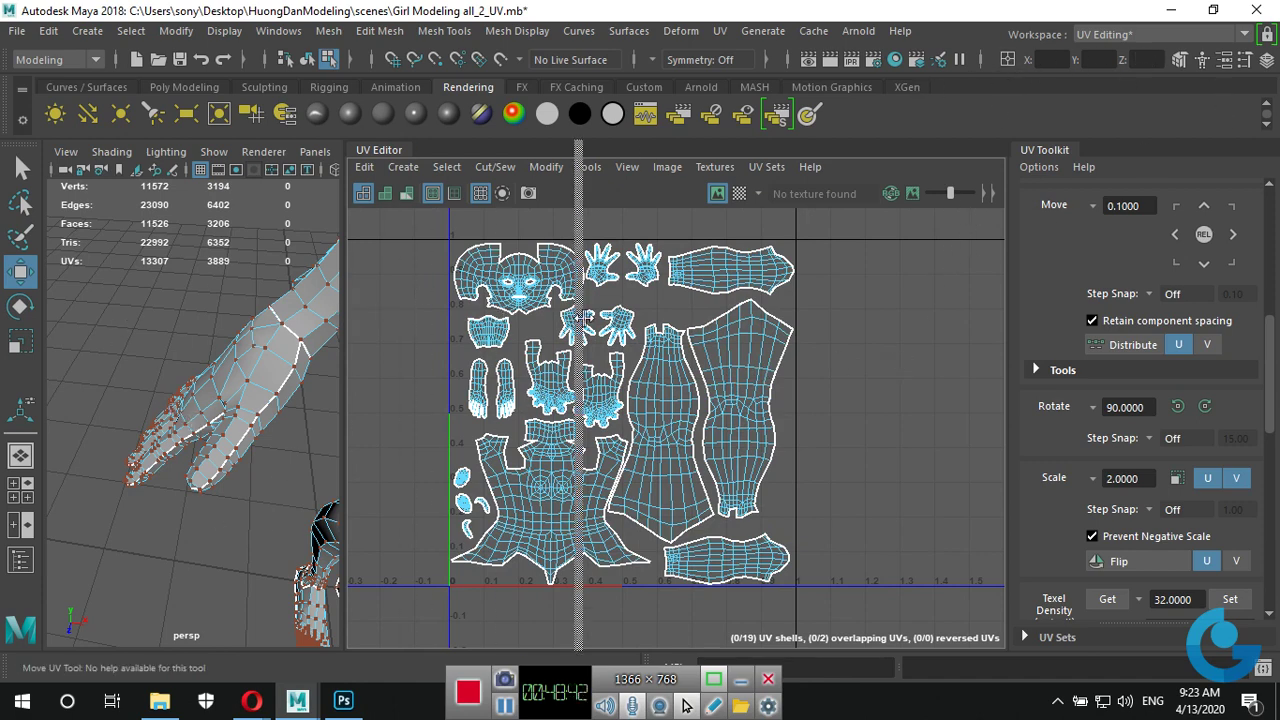
Switch the girl model back to Object Mode and deselect it.
{"action": "scroll", "coordinate": [340, 420], "scroll_direction": "down", "scroll_amount": 3}
{"action": "scroll", "coordinate": [388, 407], "scroll_direction": "down", "scroll_amount": 3}
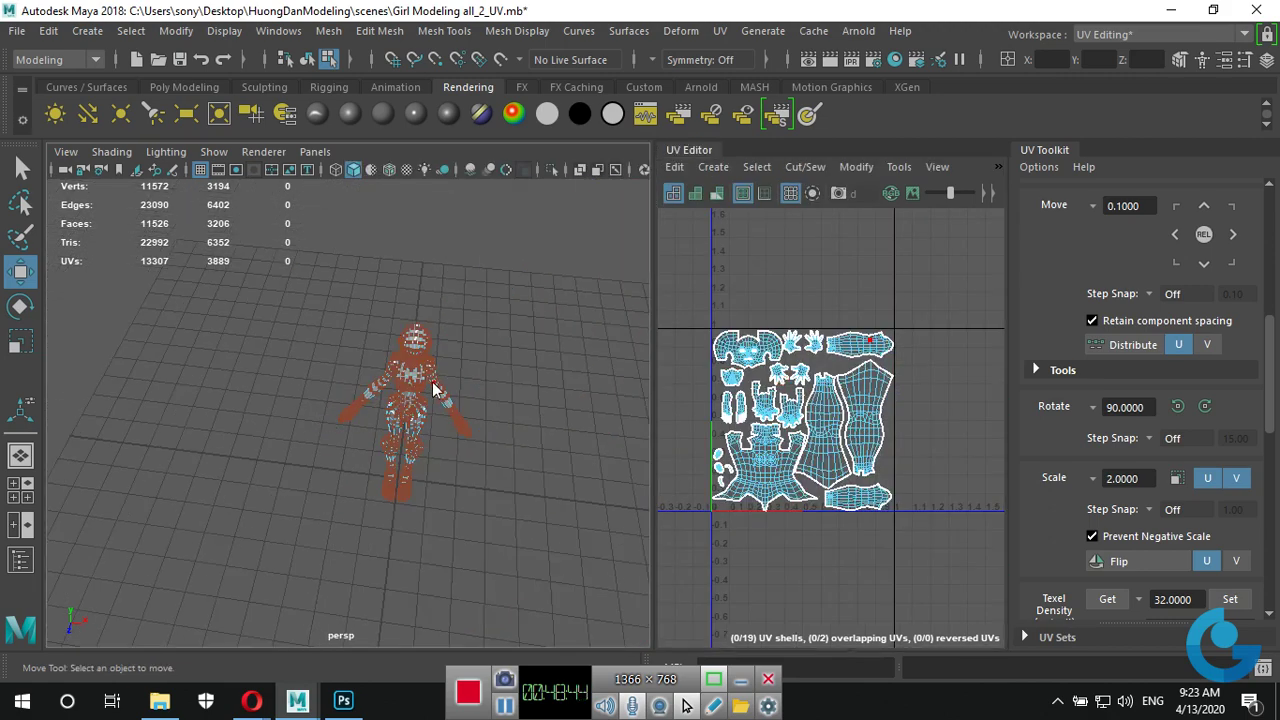
{"action": "right_click_drag", "start_coordinate": [436, 186], "coordinate": [520, 157]}
{"action": "left_click", "coordinate": [529, 384]}
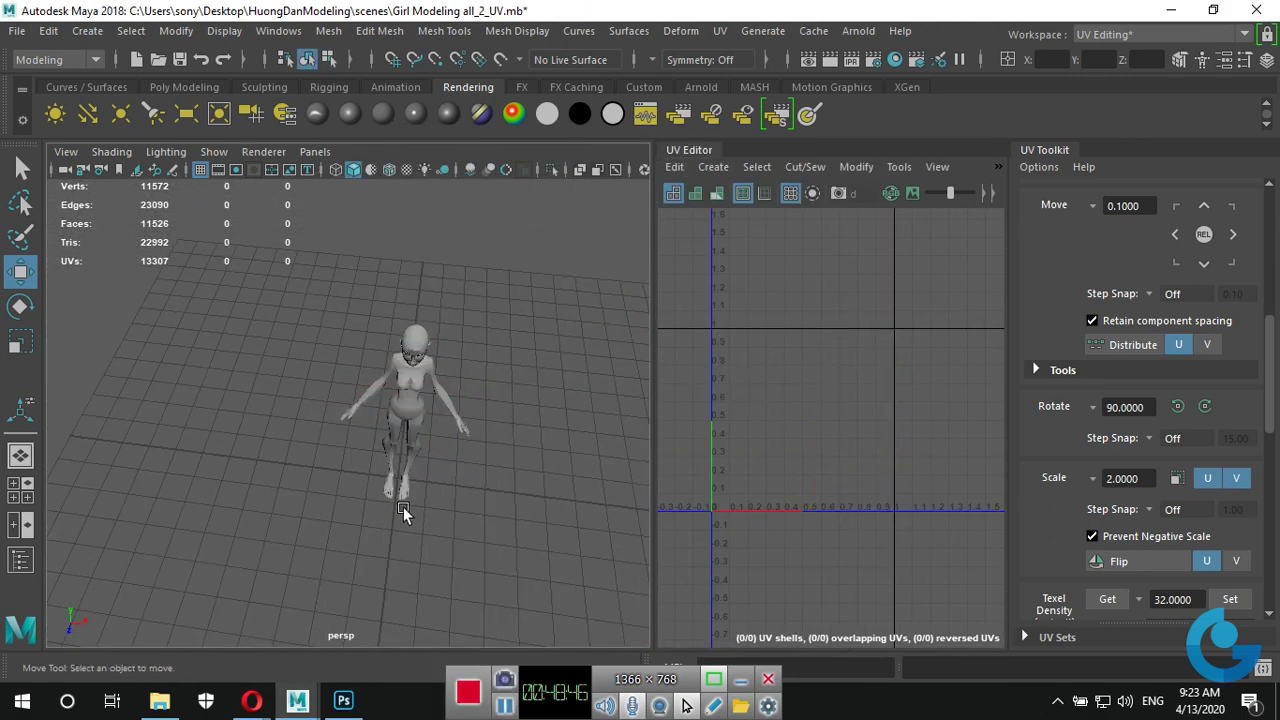
{"action": "scroll", "coordinate": [342, 448], "scroll_direction": "up", "scroll_amount": 2}
{"action": "scroll", "coordinate": [485, 431], "scroll_direction": "up", "scroll_amount": 3}
{"action": "scroll", "coordinate": [485, 431], "scroll_direction": "up", "scroll_amount": 2}
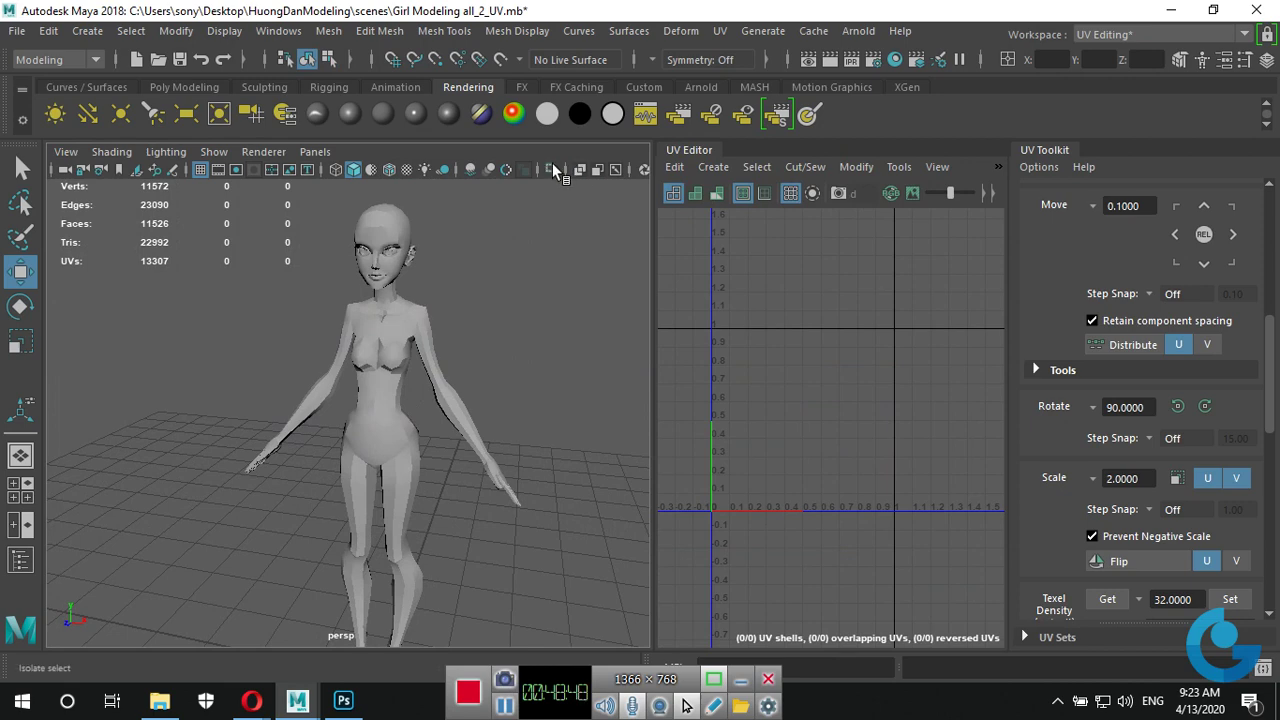
Unhide the hair meshes polySurface6/7 and clothing meshes Ao, Vai and Quan in the Outliner.
{"action": "left_click", "coordinate": [22, 560]}
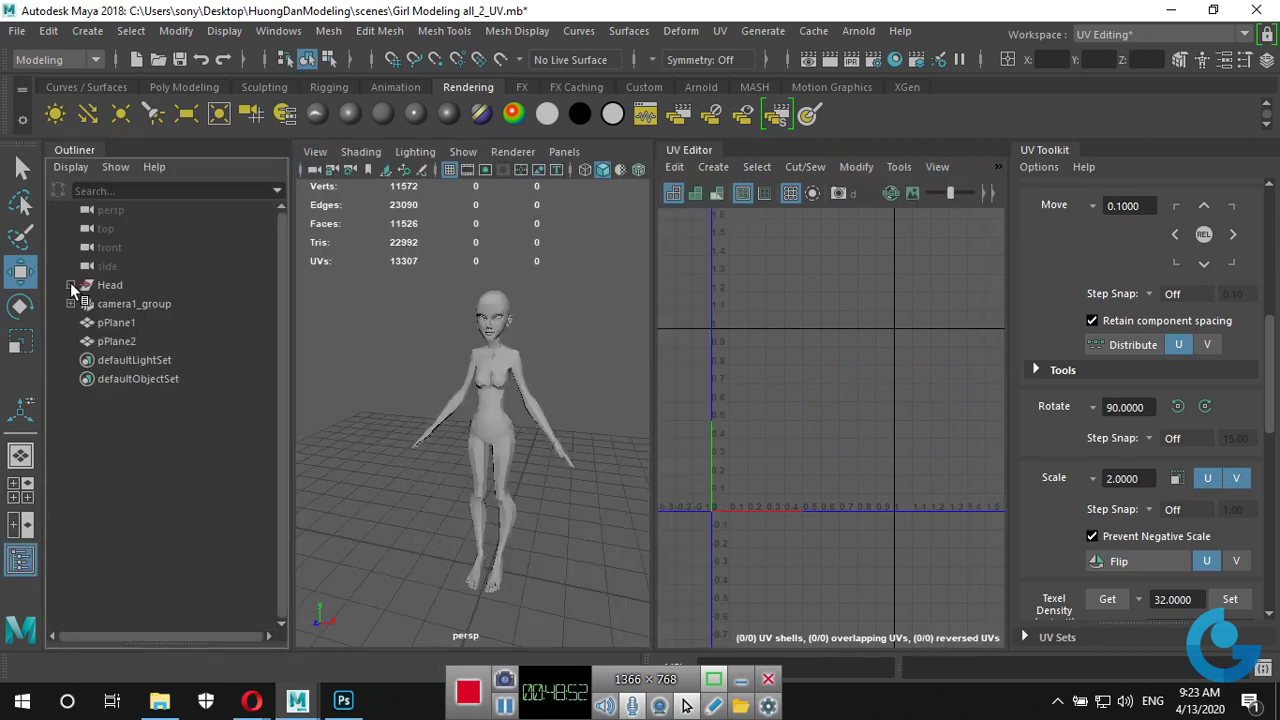
{"action": "left_click", "coordinate": [70, 285]}
{"action": "left_click_drag", "start_coordinate": [151, 320], "coordinate": [153, 336]}
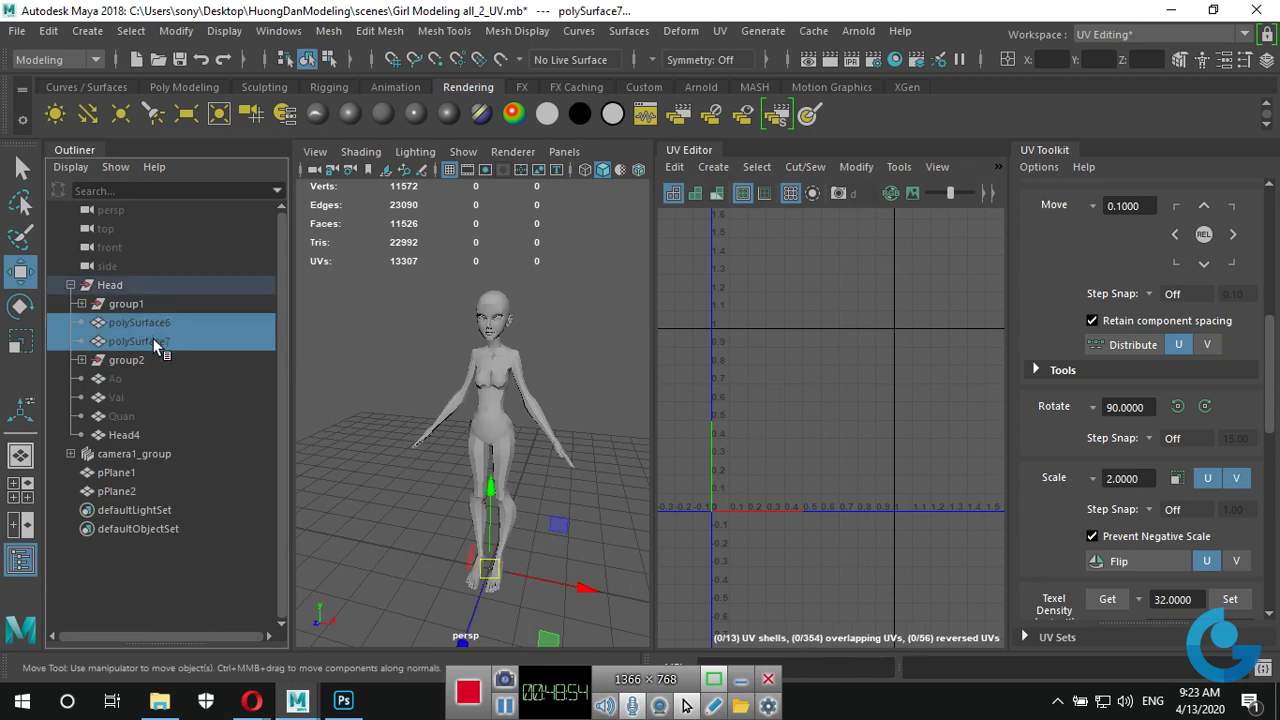
{"action": "key", "text": "shift+h"}
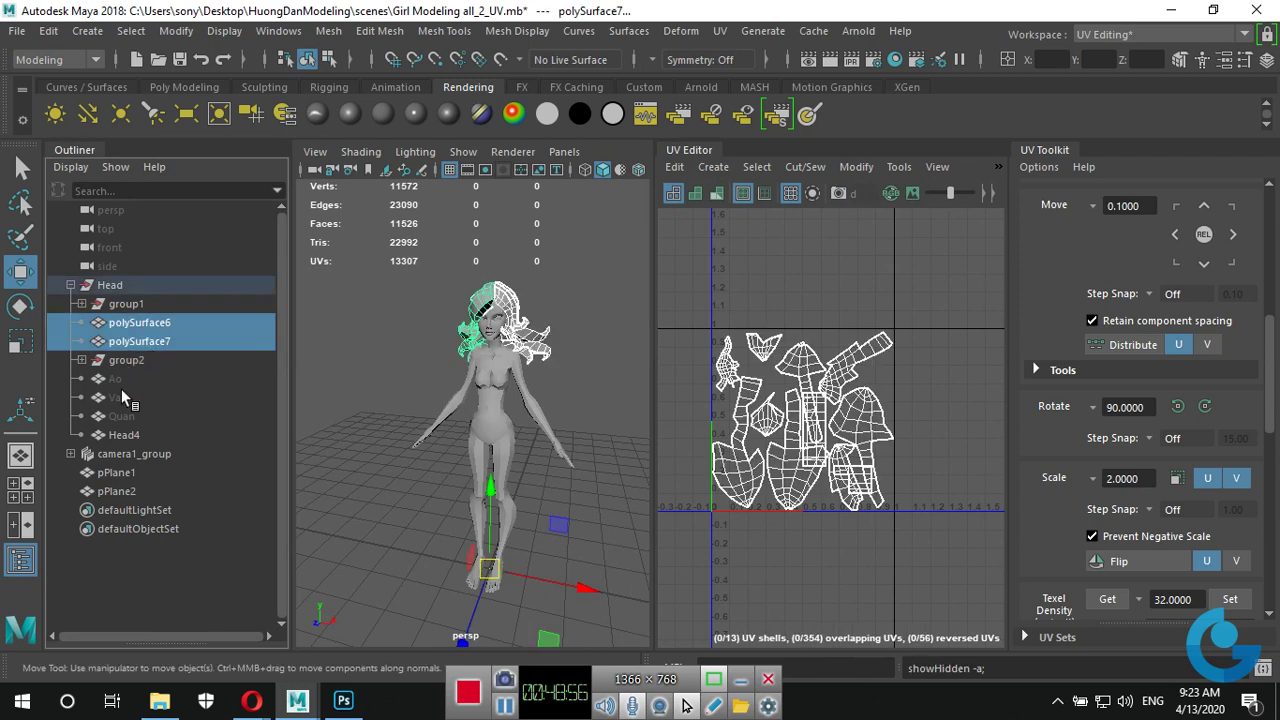
{"action": "left_click_drag", "start_coordinate": [119, 384], "coordinate": [216, 412]}
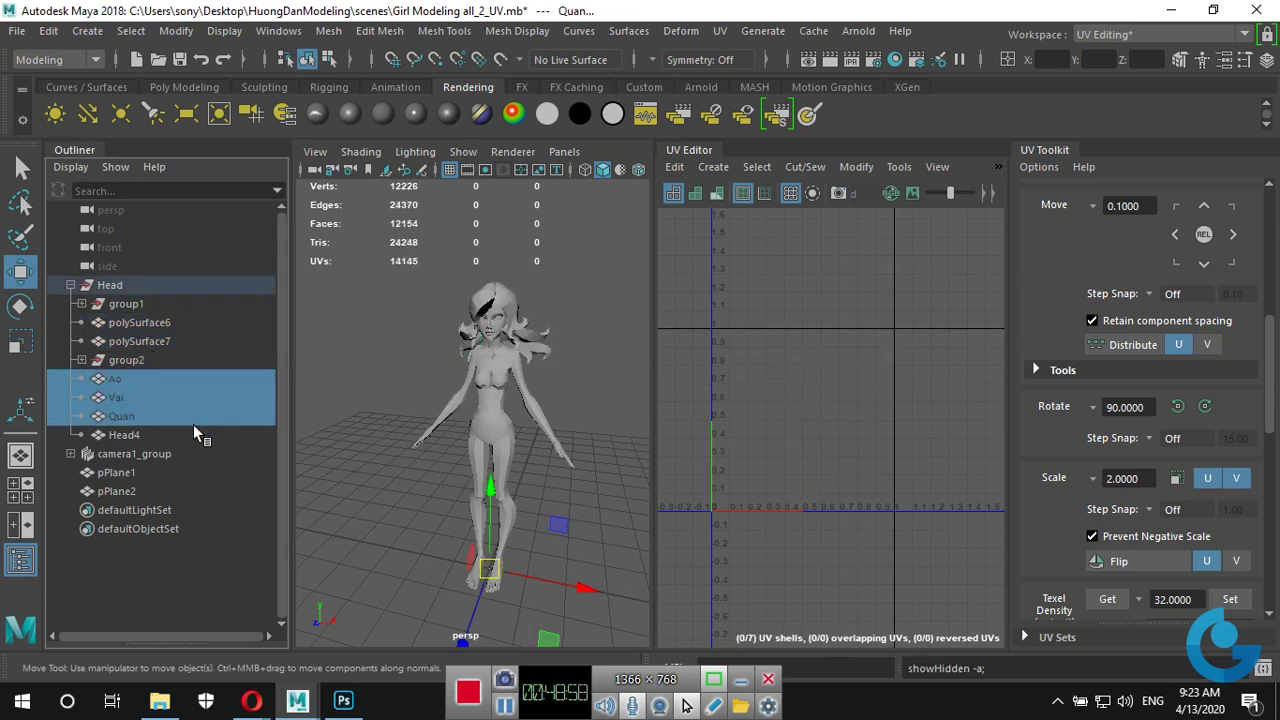
{"action": "key", "text": "shift+h"}
Check the UVs of Head4, group2 and group1.
{"action": "left_click", "coordinate": [119, 437]}
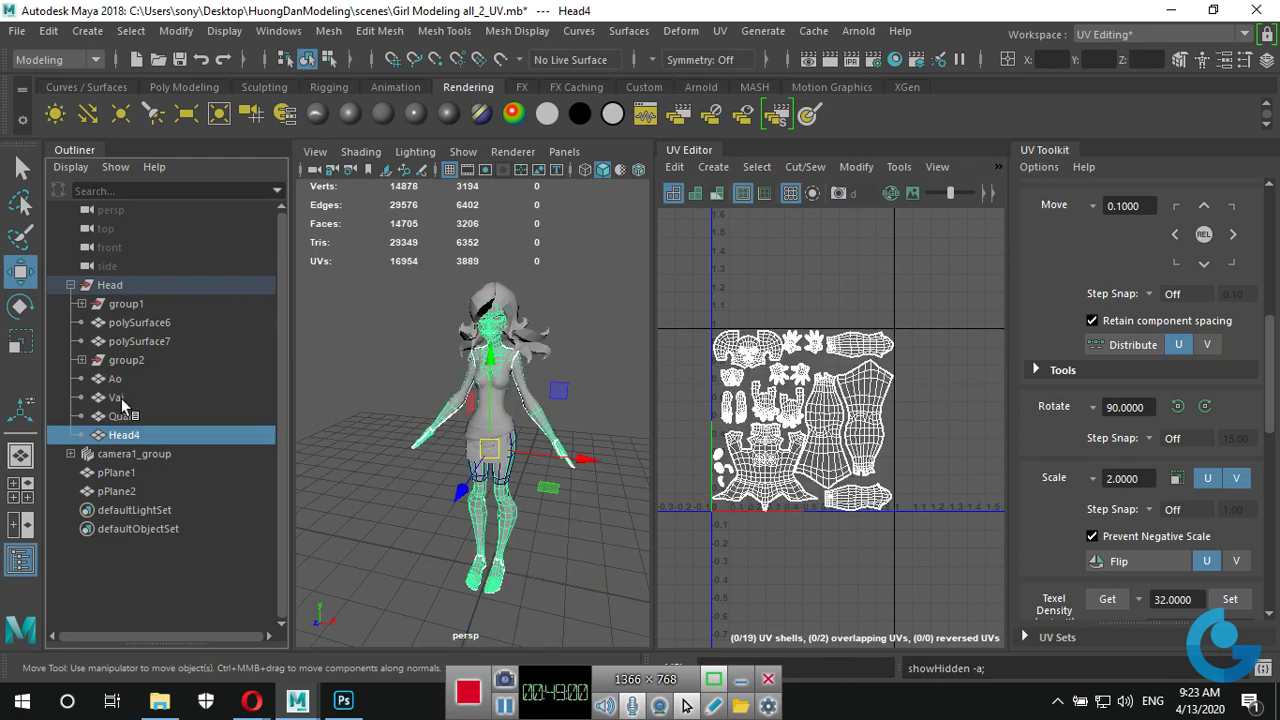
{"action": "left_click", "coordinate": [123, 361]}
{"action": "left_click", "coordinate": [132, 310]}
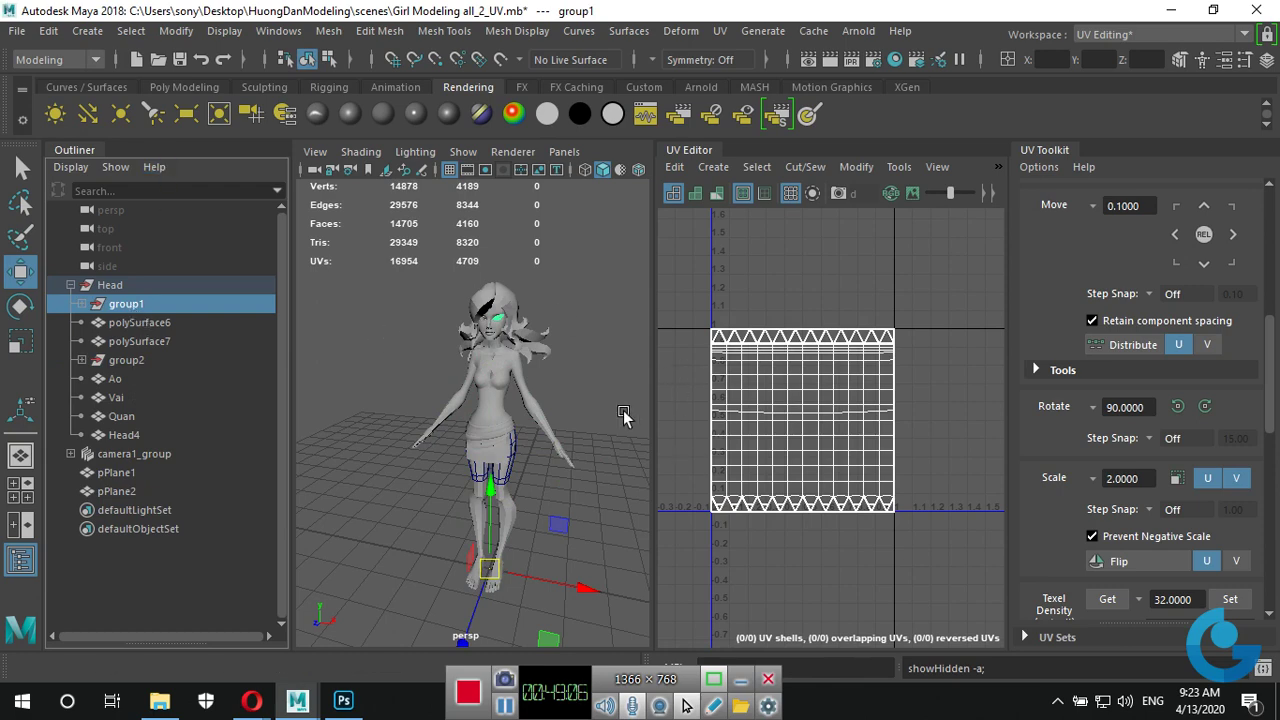
{"action": "scroll", "coordinate": [502, 415], "scroll_direction": "up", "scroll_amount": 5}
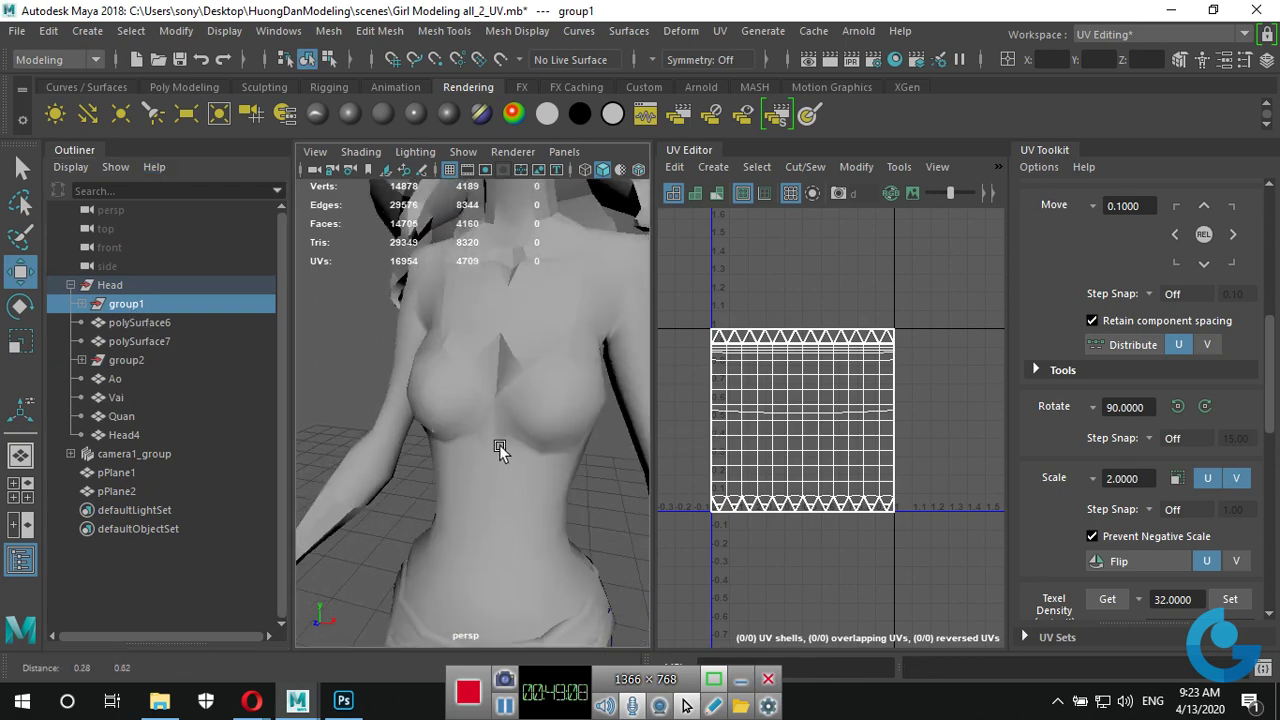
{"action": "scroll", "coordinate": [499, 444], "scroll_direction": "down", "scroll_amount": 5}
{"action": "scroll", "coordinate": [500, 446], "scroll_direction": "up", "scroll_amount": 1}
{"action": "scroll", "coordinate": [540, 455], "scroll_direction": "up", "scroll_amount": 2}
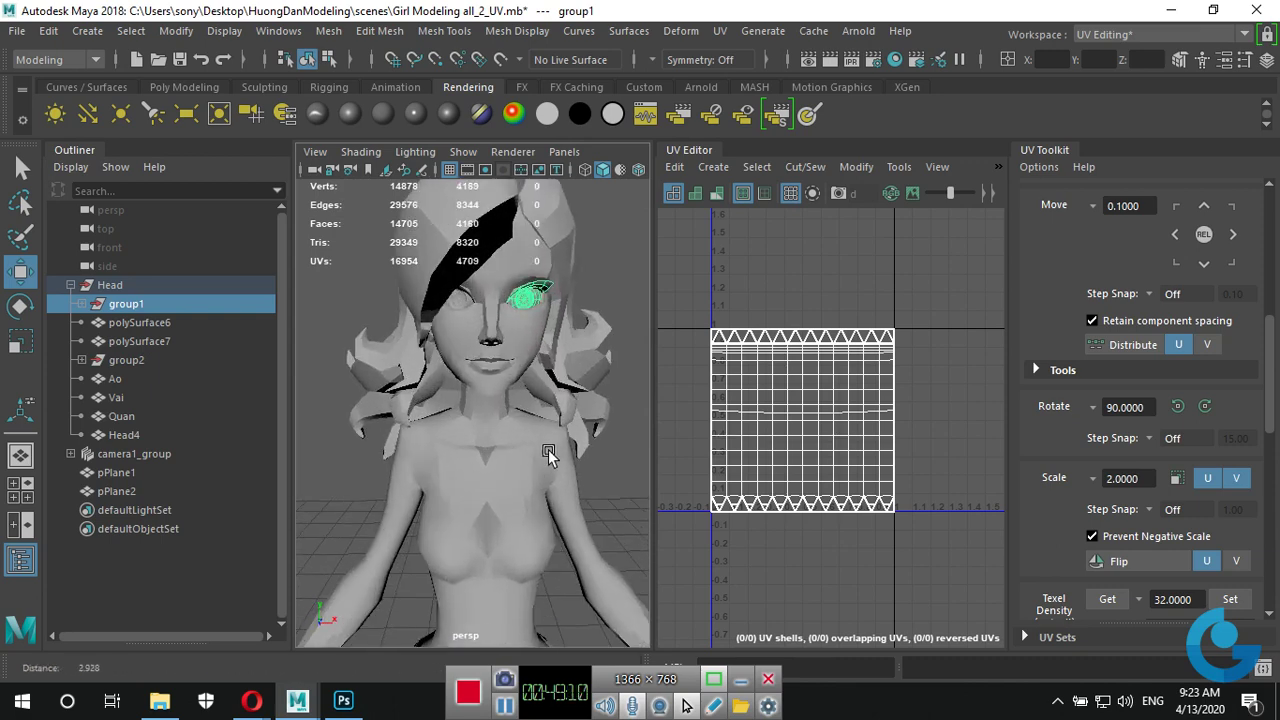
{"action": "scroll", "coordinate": [548, 455], "scroll_direction": "up", "scroll_amount": 3}
{"action": "scroll", "coordinate": [560, 450], "scroll_direction": "down", "scroll_amount": 3}
Inspect the UVs of the hair pieces polySurface6 and polySurface7.
{"action": "left_click_drag", "start_coordinate": [520, 400], "coordinate": [470, 350], "text": "alt"}
{"action": "left_click", "coordinate": [455, 340]}
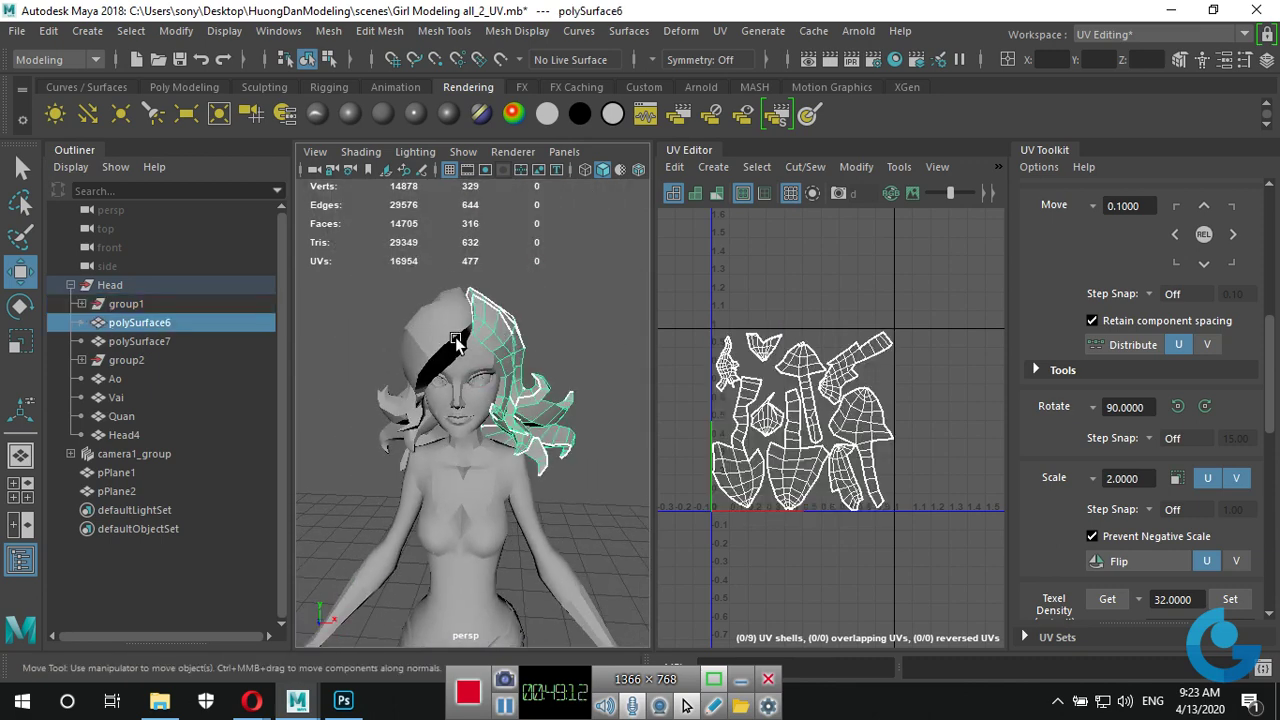
{"action": "left_click", "coordinate": [447, 338]}
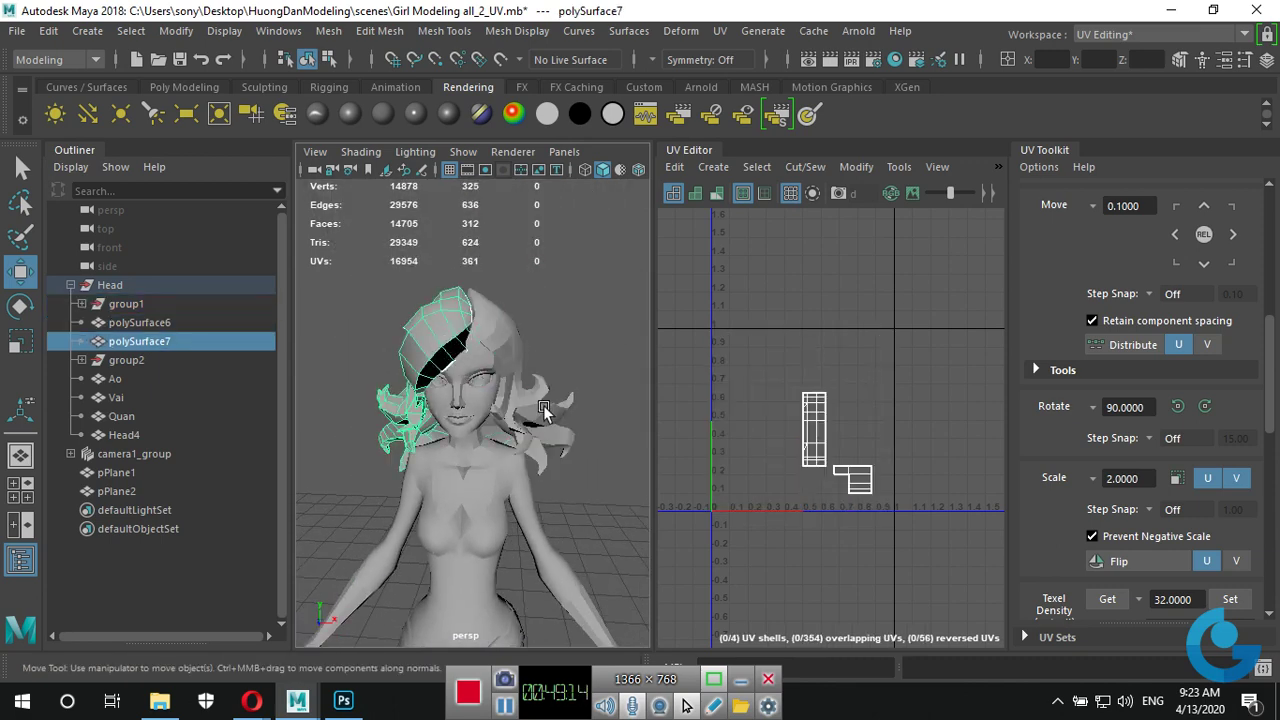
{"action": "scroll", "coordinate": [557, 375], "scroll_direction": "up", "scroll_amount": 5}
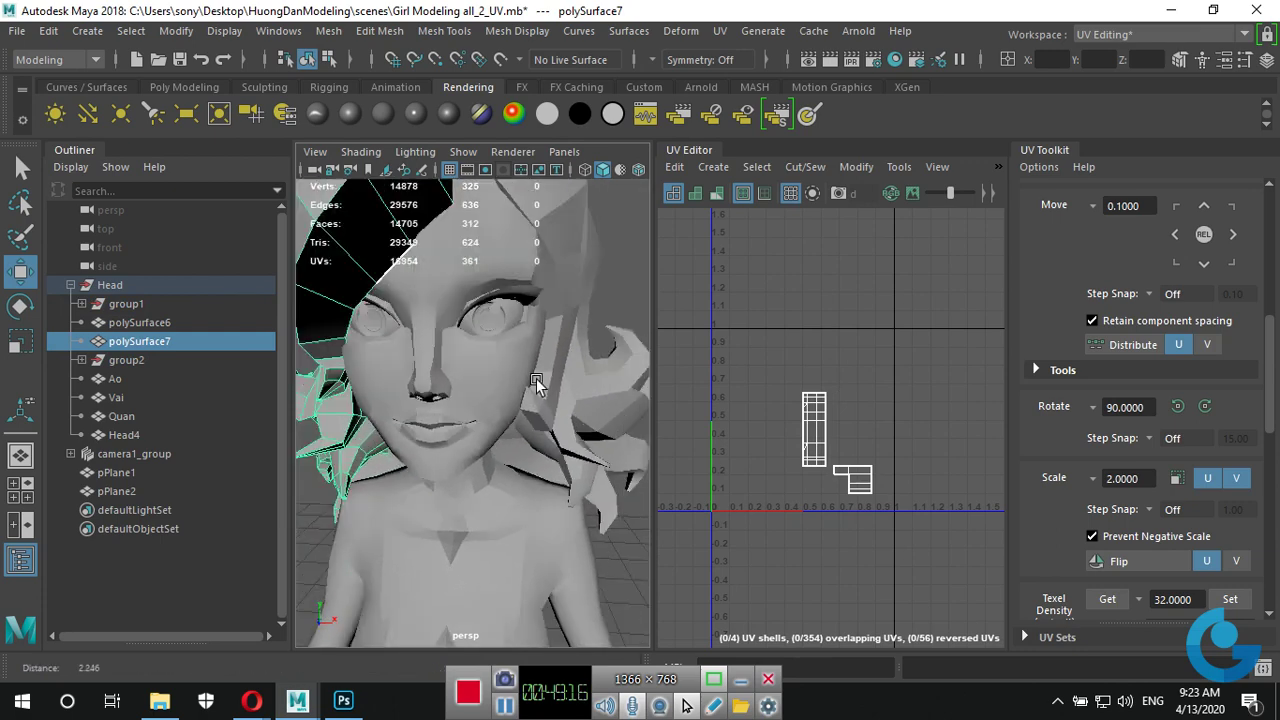
{"action": "scroll", "coordinate": [520, 390], "scroll_direction": "down", "scroll_amount": 6}
{"action": "mouse_move", "coordinate": [505, 400]}
{"action": "left_mouse_down", "text": "alt"}
{"action": "mouse_move", "coordinate": [487, 366]}
{"action": "mouse_move", "coordinate": [460, 372]}
{"action": "left_mouse_up", "text": "alt"}
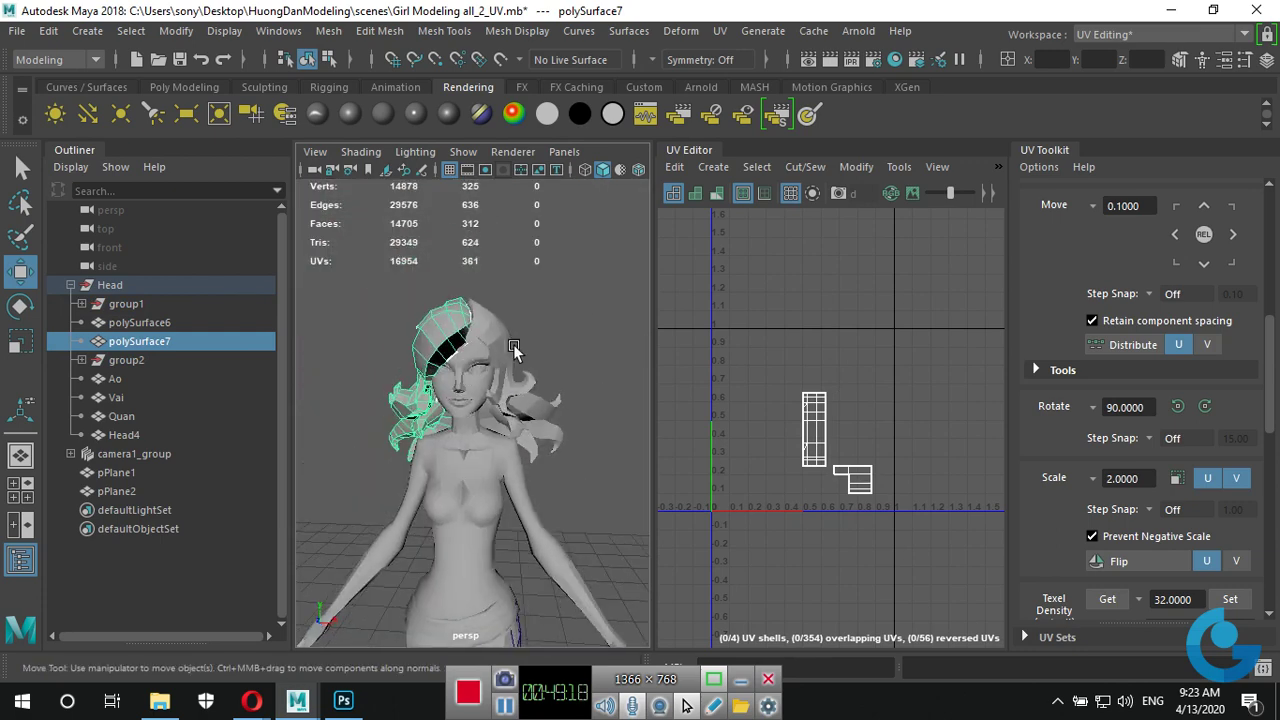
{"action": "left_click", "coordinate": [511, 344]}
{"action": "scroll", "coordinate": [468, 400], "scroll_direction": "up", "scroll_amount": 3}
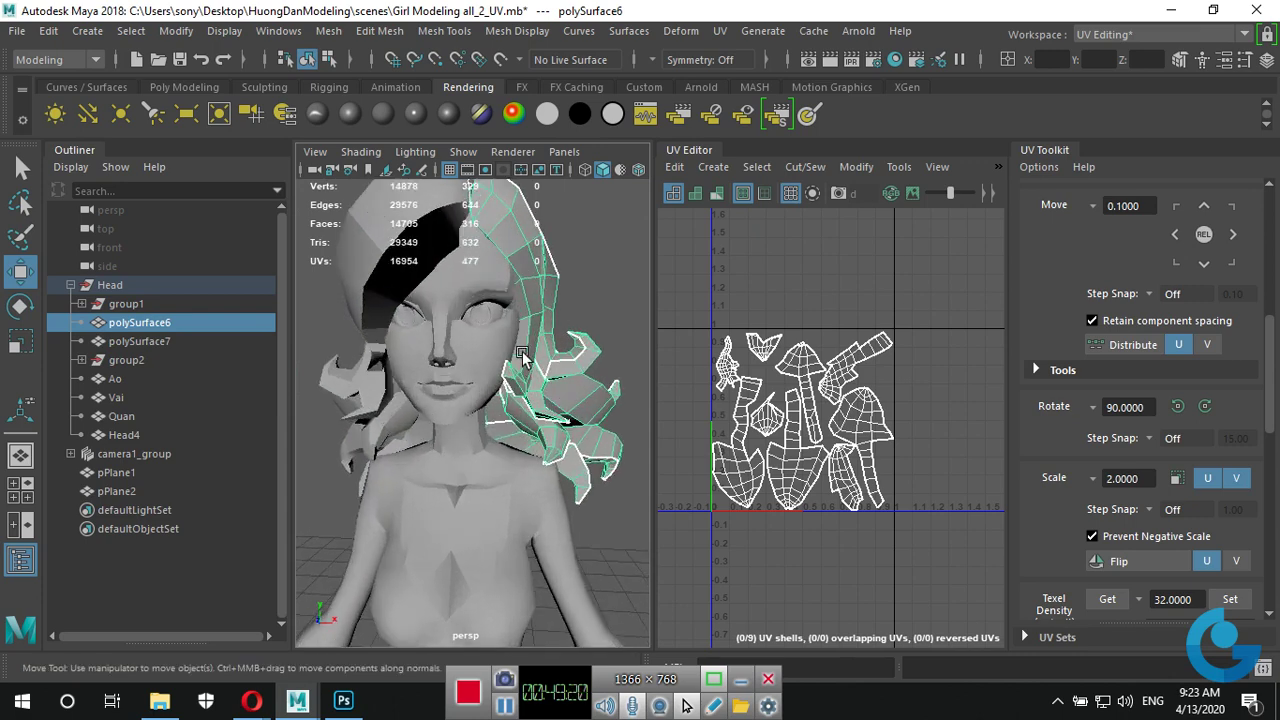
{"action": "scroll", "coordinate": [463, 382], "scroll_direction": "up", "scroll_amount": 2}
{"action": "mouse_move", "coordinate": [484, 399]}
{"action": "left_mouse_down", "text": "alt"}
{"action": "mouse_move", "coordinate": [461, 415]}
{"action": "mouse_move", "coordinate": [521, 399]}
{"action": "left_mouse_up", "text": "alt"}
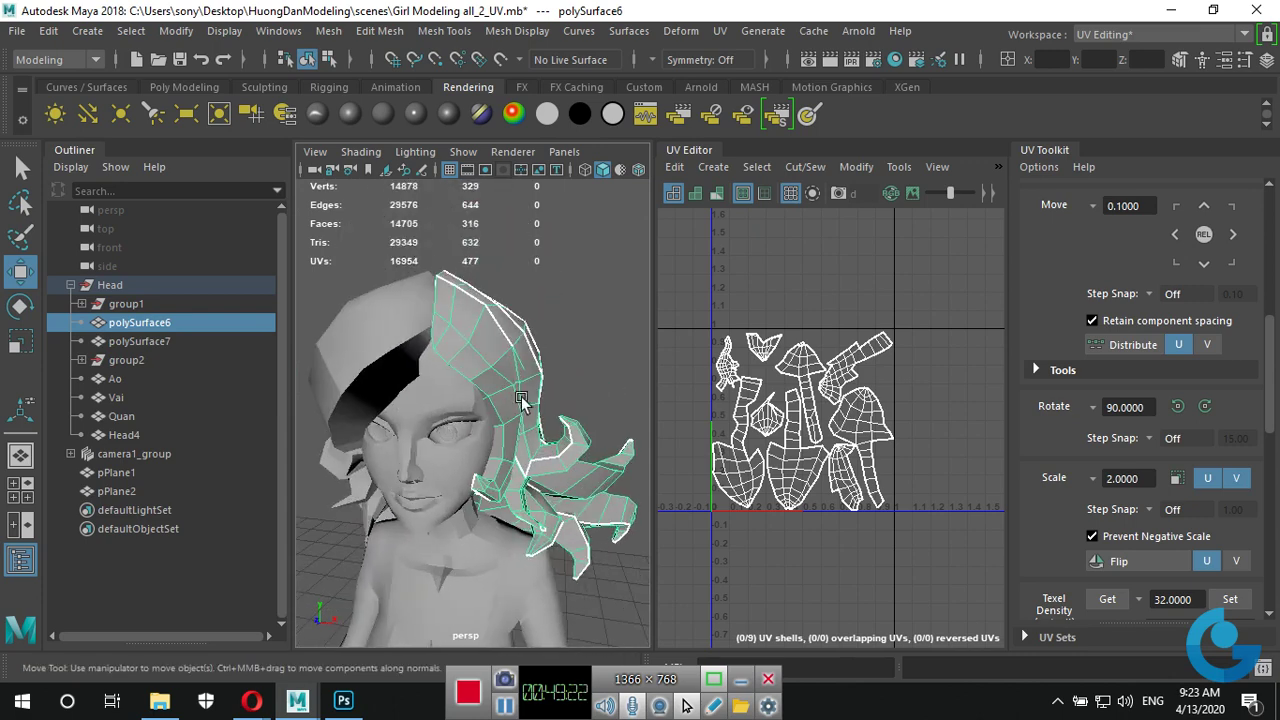
Close the Outliner, check the shorts' UVs and the whole character's UVs, then deselect.
{"action": "left_click", "coordinate": [21, 560]}
{"action": "scroll", "coordinate": [493, 355], "scroll_direction": "down", "scroll_amount": 5}
{"action": "scroll", "coordinate": [493, 355], "scroll_direction": "down", "scroll_amount": 2}
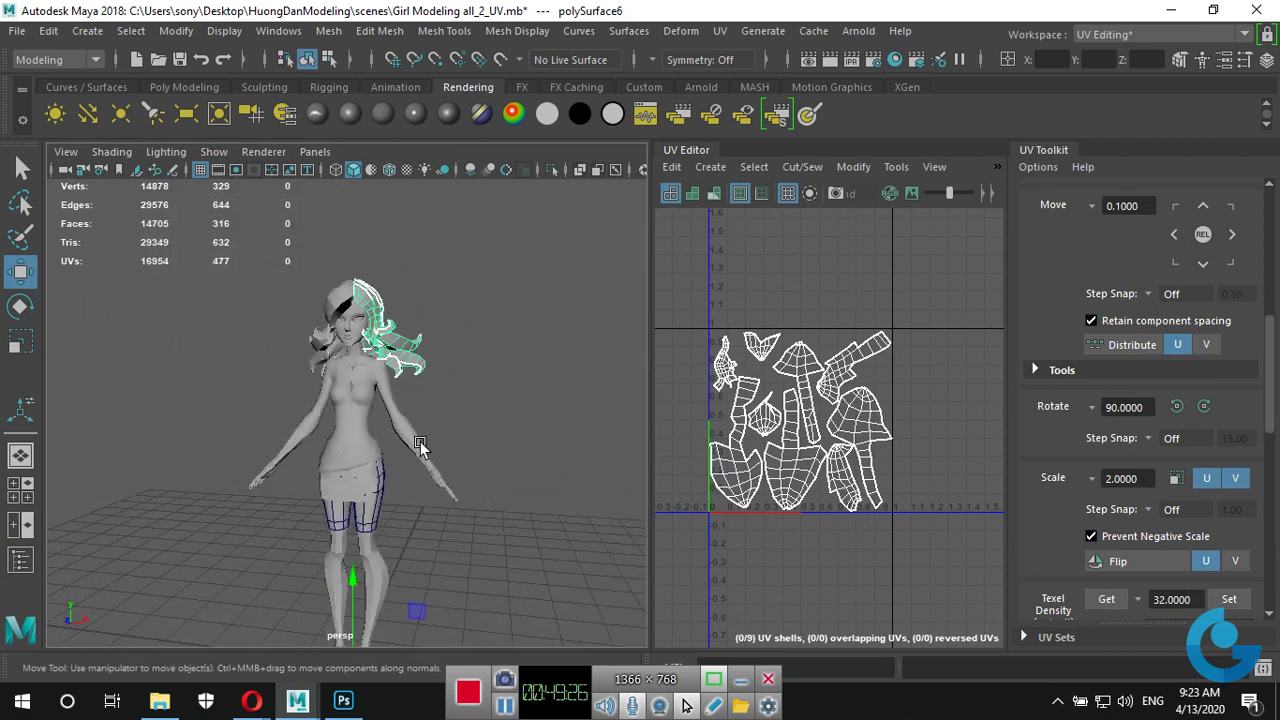
{"action": "mouse_move", "coordinate": [493, 355]}
{"action": "left_mouse_down", "text": "alt"}
{"action": "mouse_move", "coordinate": [446, 487]}
{"action": "mouse_move", "coordinate": [508, 358]}
{"action": "left_mouse_up", "text": "alt"}
{"action": "left_click", "coordinate": [508, 358]}
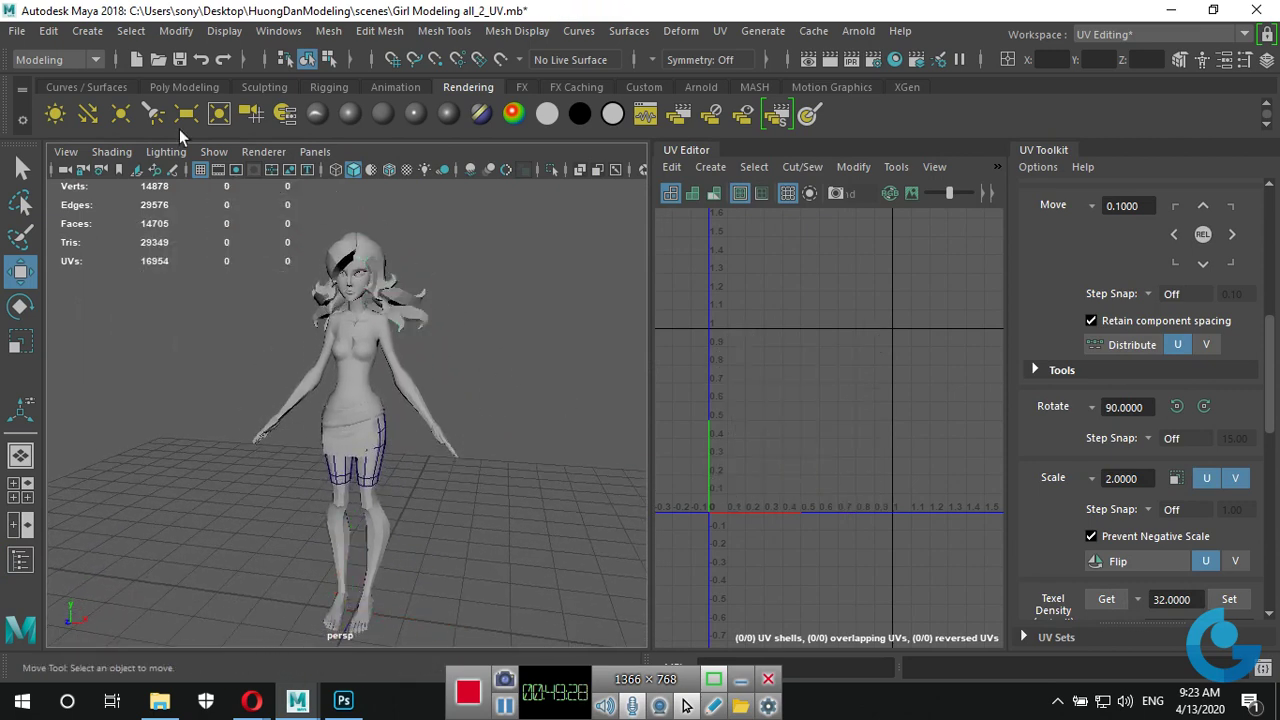
{"action": "left_click", "coordinate": [358, 474]}
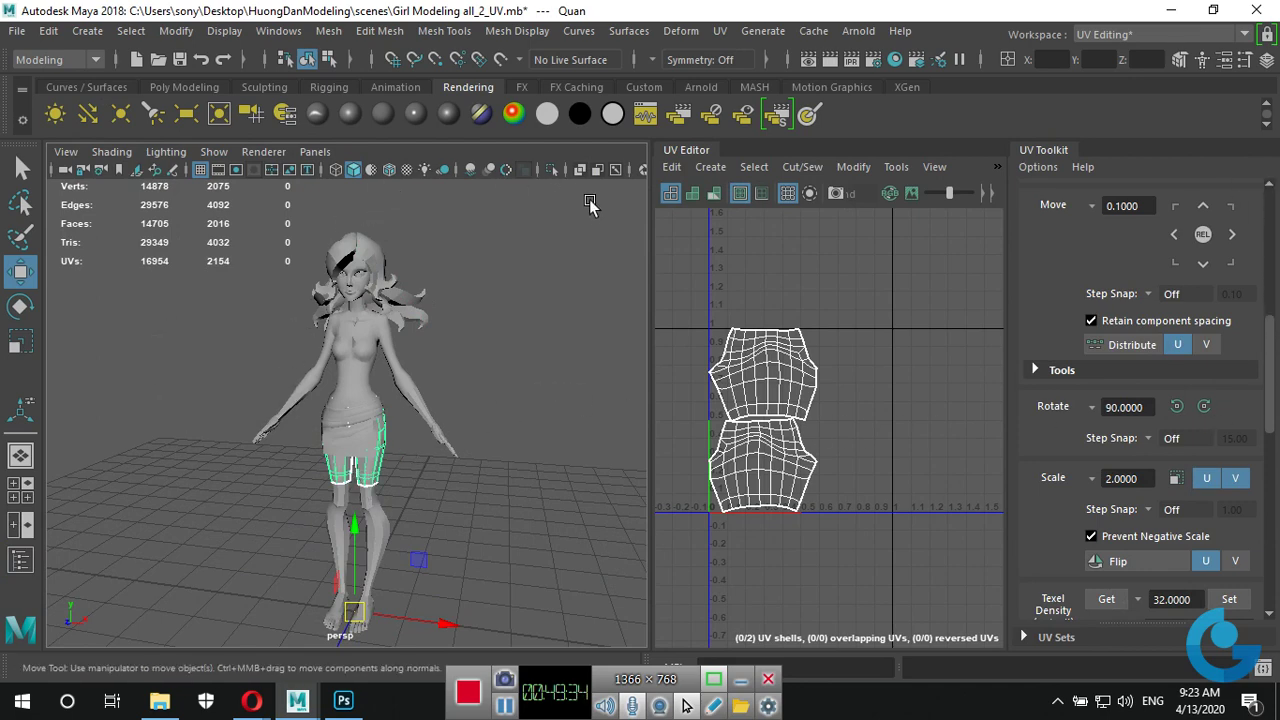
{"action": "left_click_drag", "start_coordinate": [193, 320], "coordinate": [575, 486]}
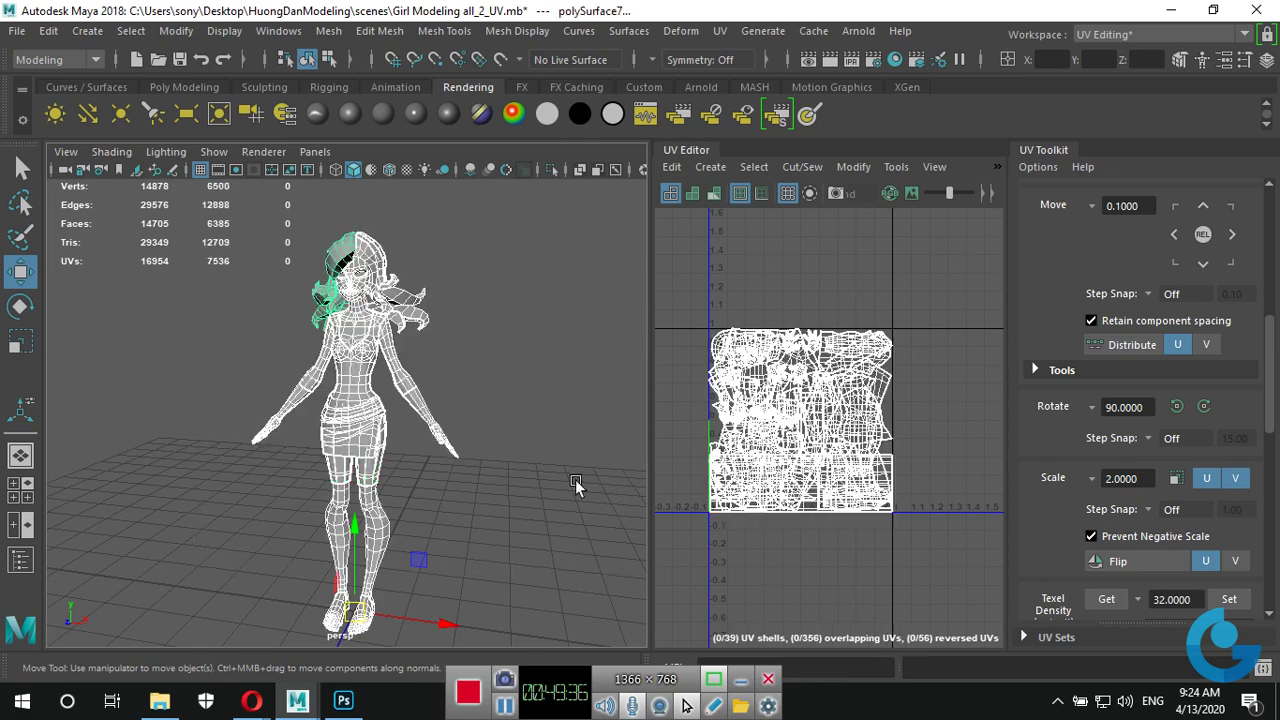
{"action": "left_click", "coordinate": [575, 482]}
Save the scene as Girl Modeling all_3_UV.mb, bumping the version from 2 to 3.
{"action": "left_click", "coordinate": [30, 32]}
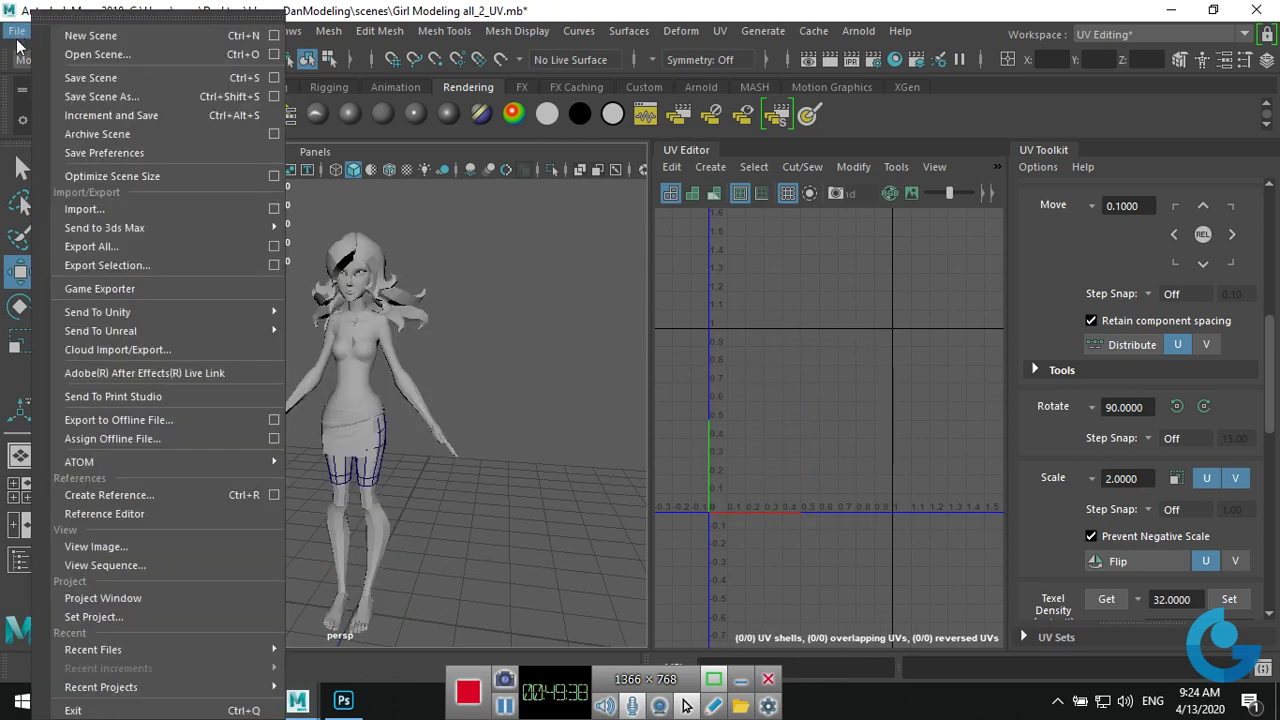
{"action": "left_click", "coordinate": [128, 100]}
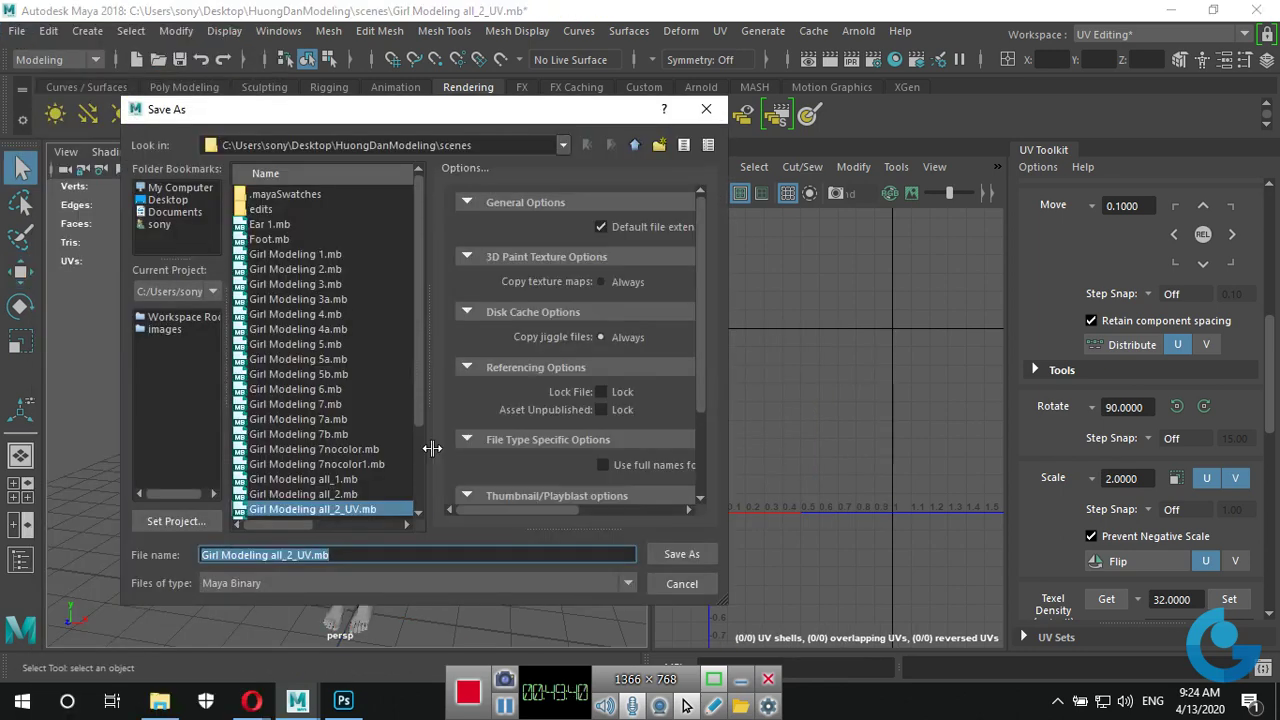
{"action": "left_click", "coordinate": [289, 555]}
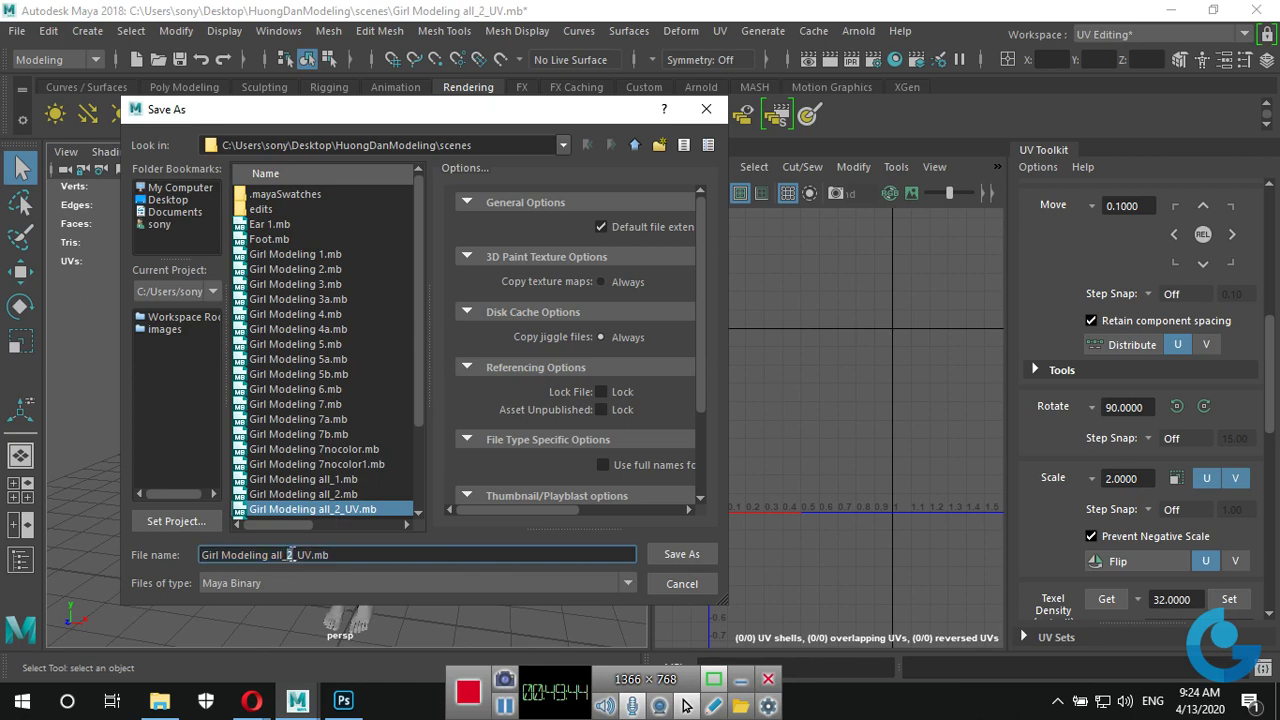
{"action": "key", "text": "BackSpace"}
{"action": "type", "text": "3"}
{"action": "left_click", "coordinate": [680, 554]}
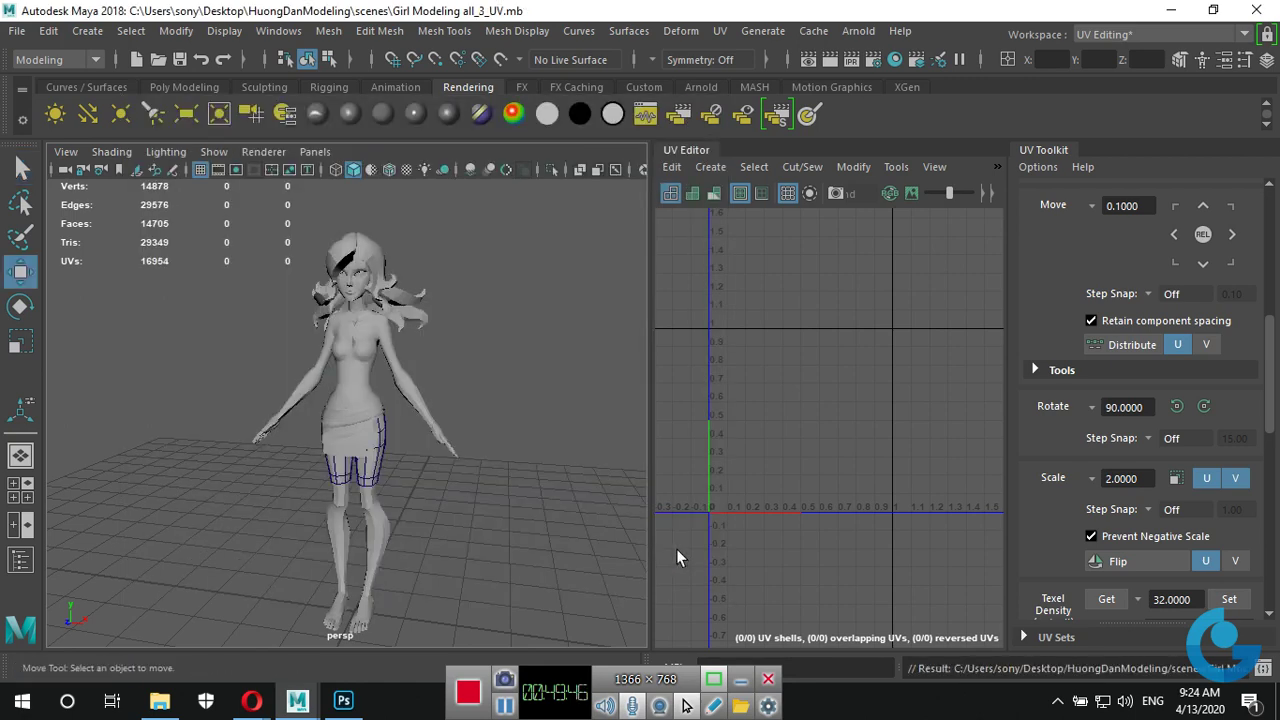